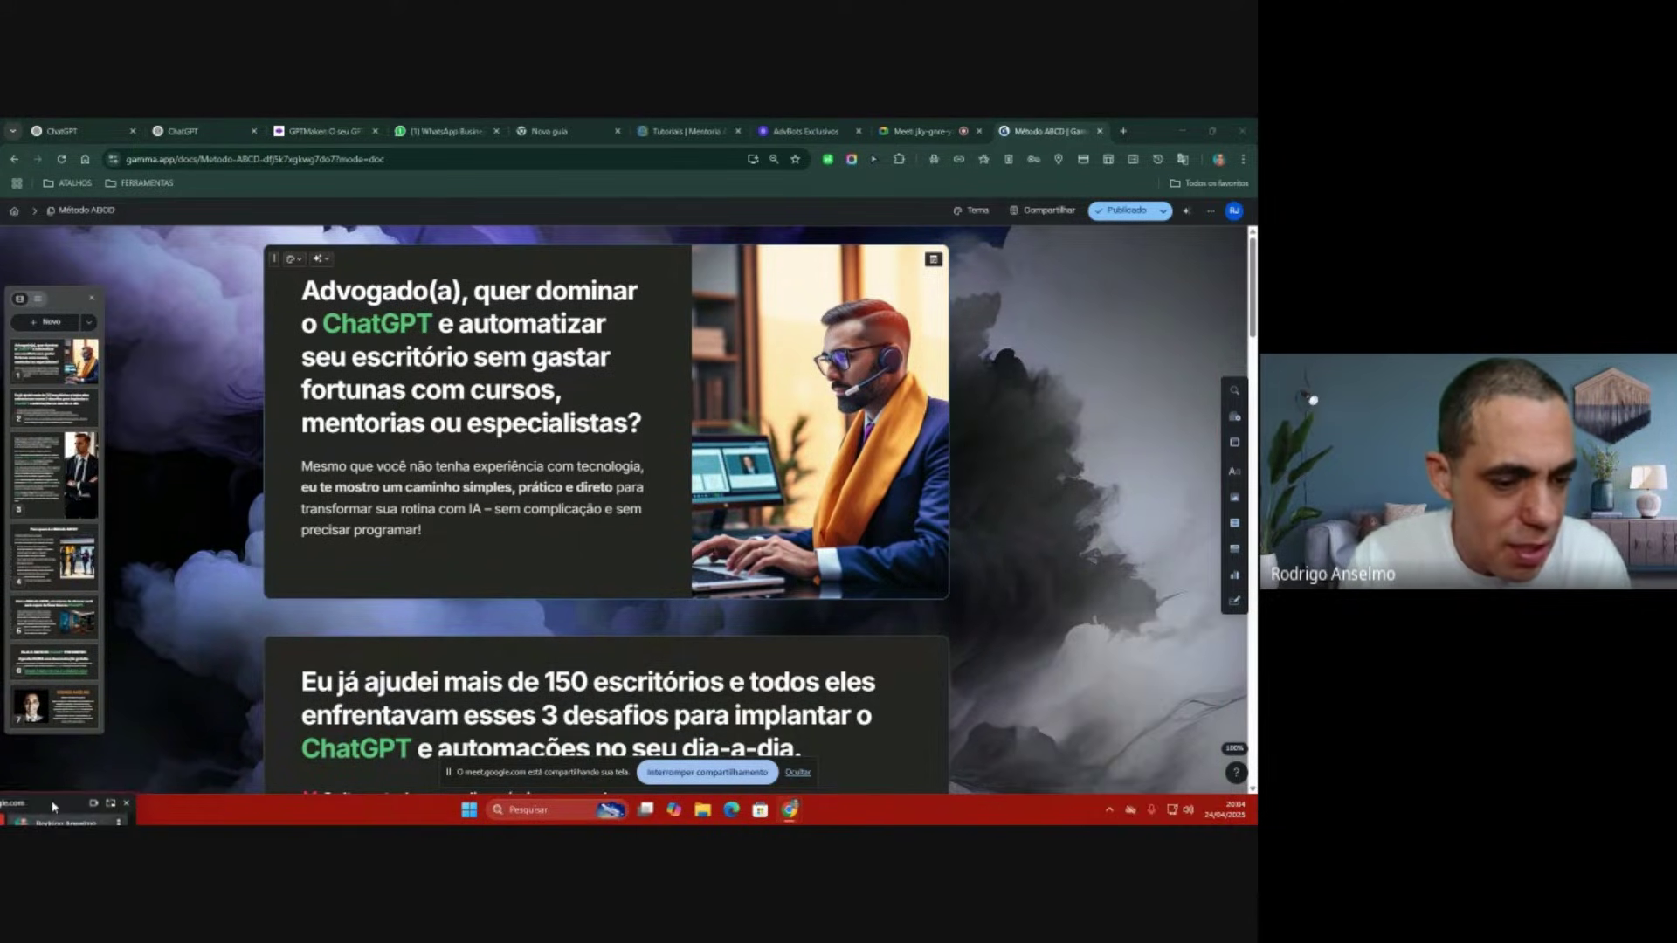
Step: Hide the screen-sharing notice and close the card thumbnail overview beside the Método ABCD page
click(798, 774)
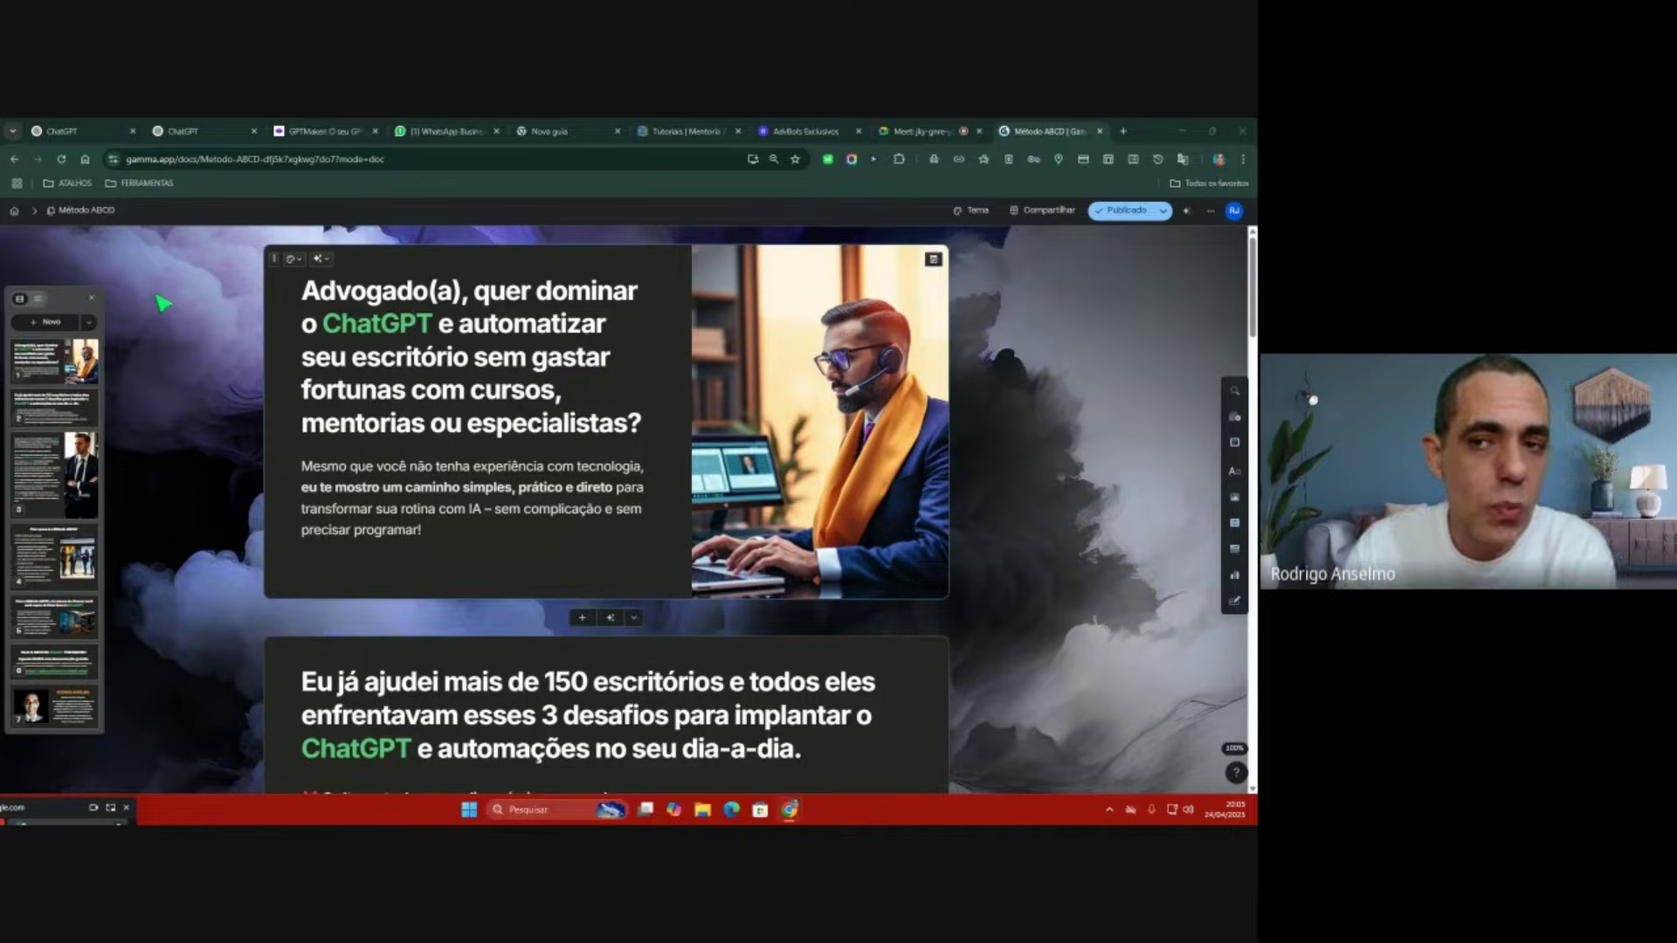
click(91, 306)
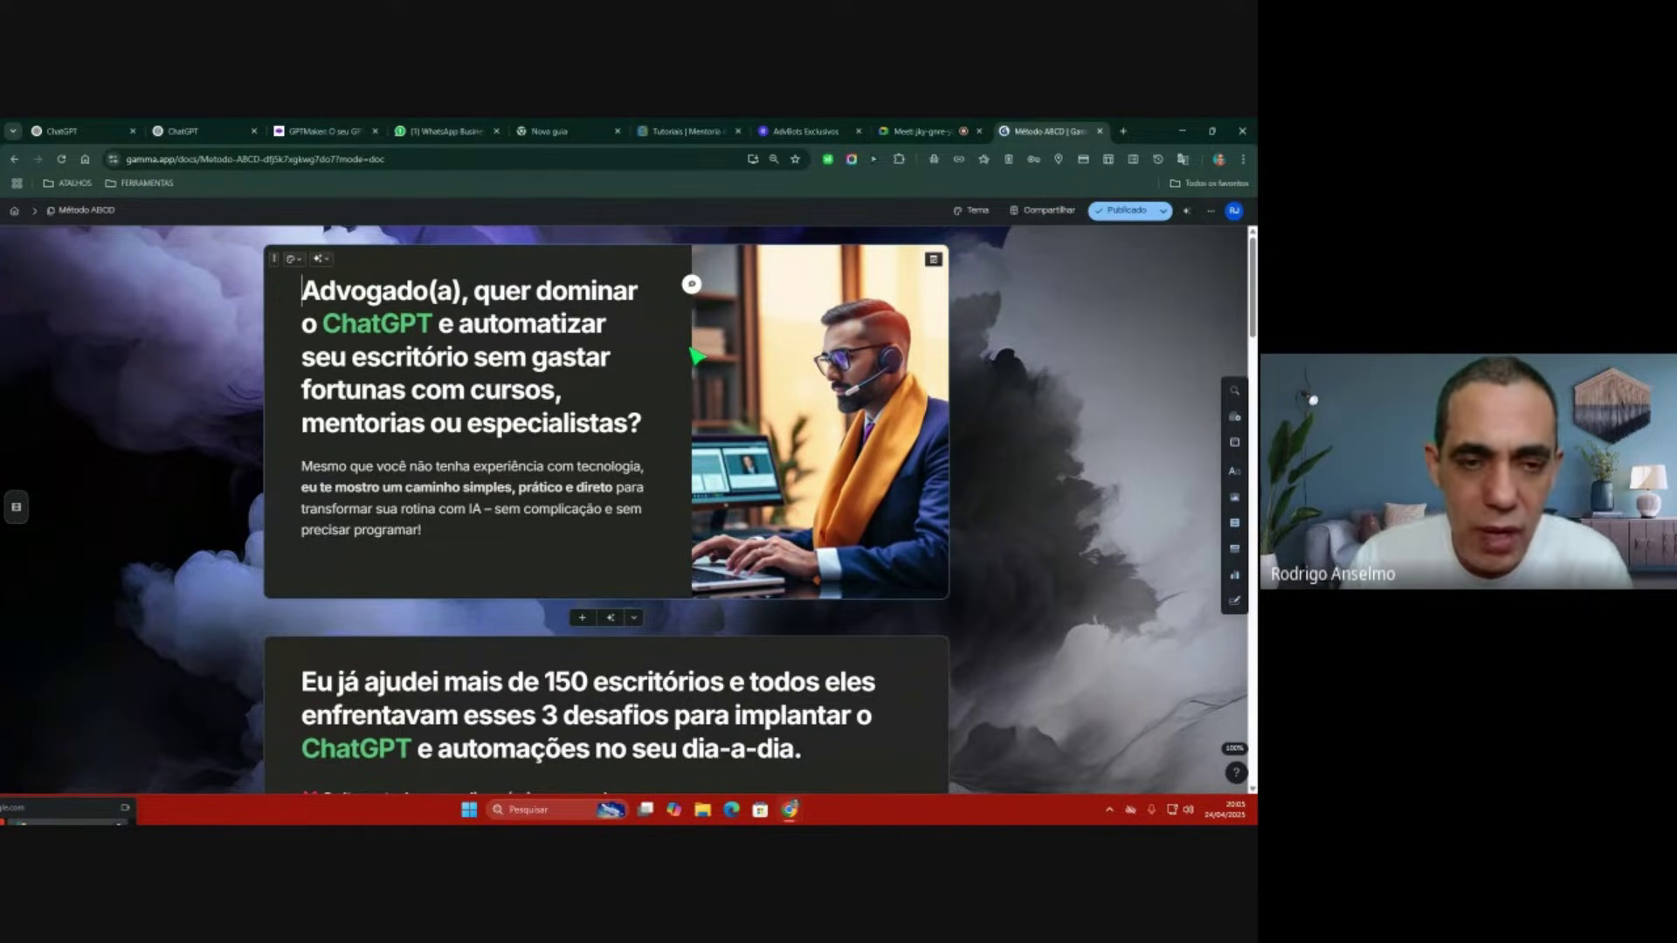
Step: Look through the Método ABCD page and locate the card that introduces the Método ABCD do ChatGPT Para Advogados
scroll(697, 356, down, 3)
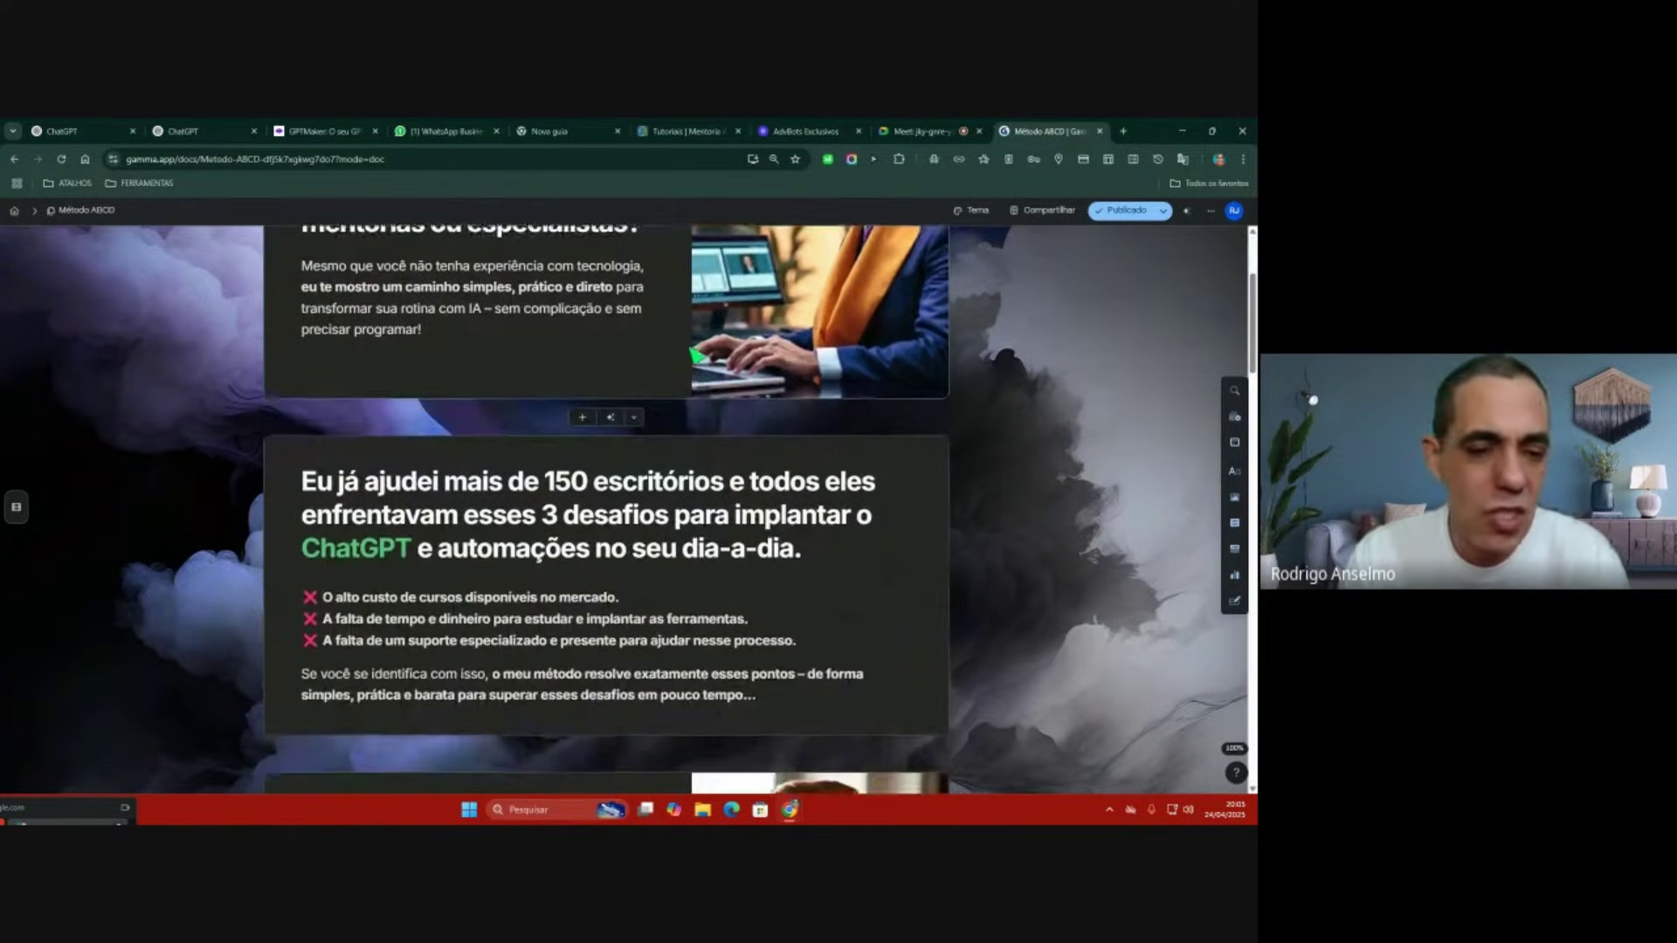
scroll(696, 356, down, 10)
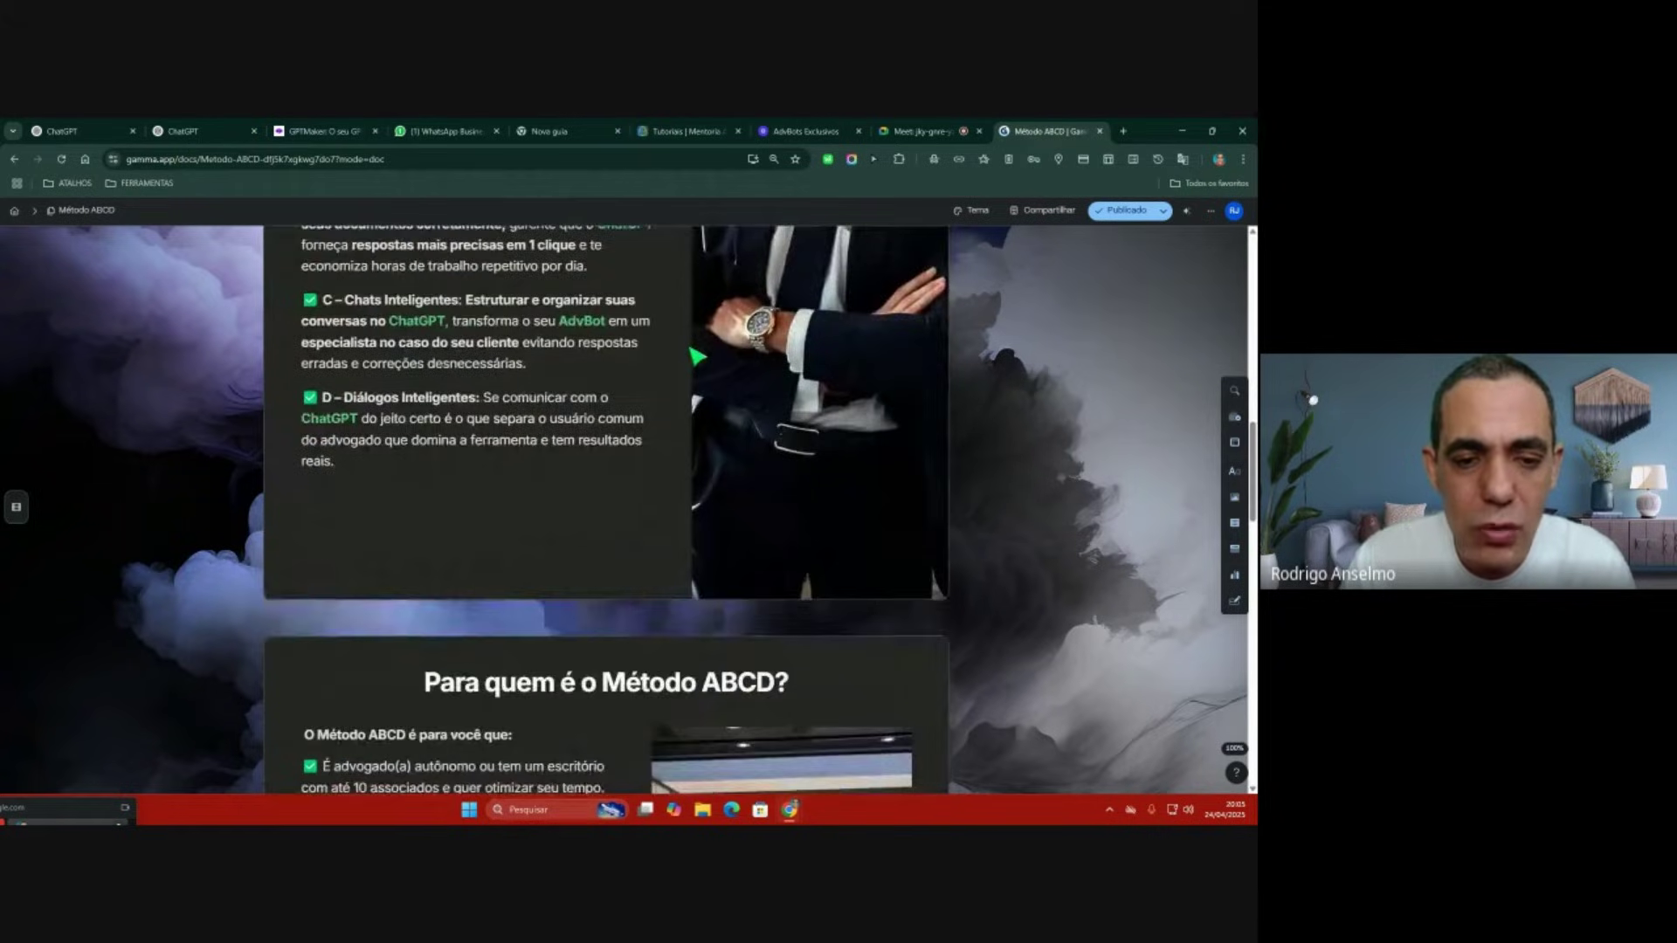
scroll(696, 356, down, 1)
scroll(696, 357, up, 6)
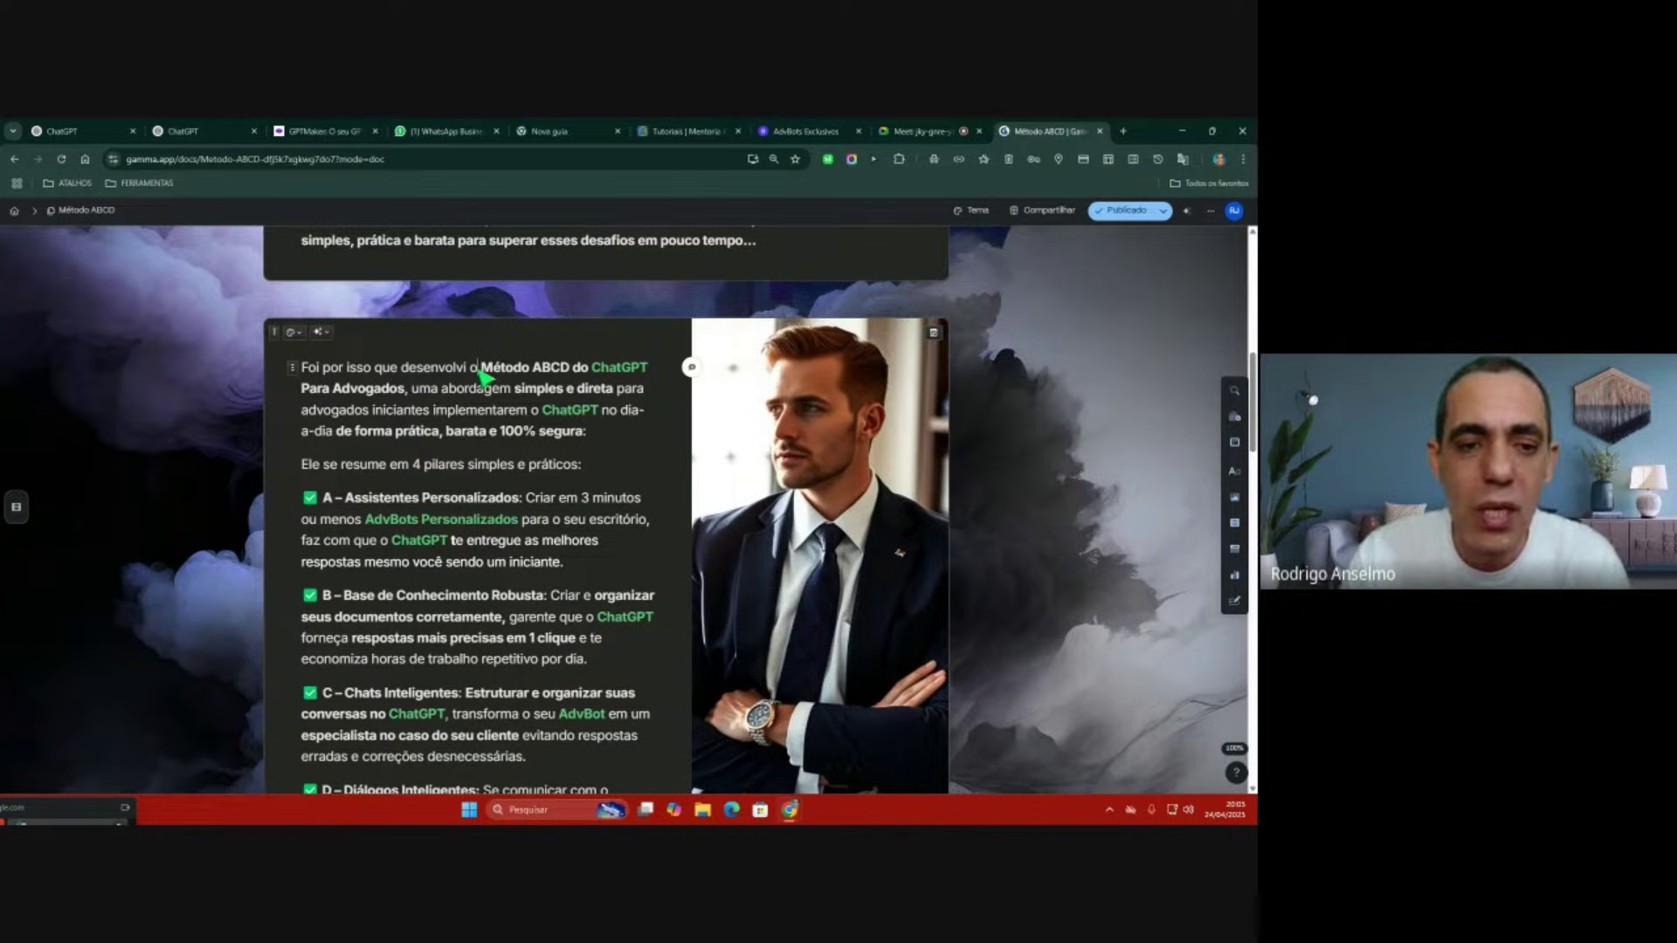
drag(479, 370, 544, 370)
click(531, 370)
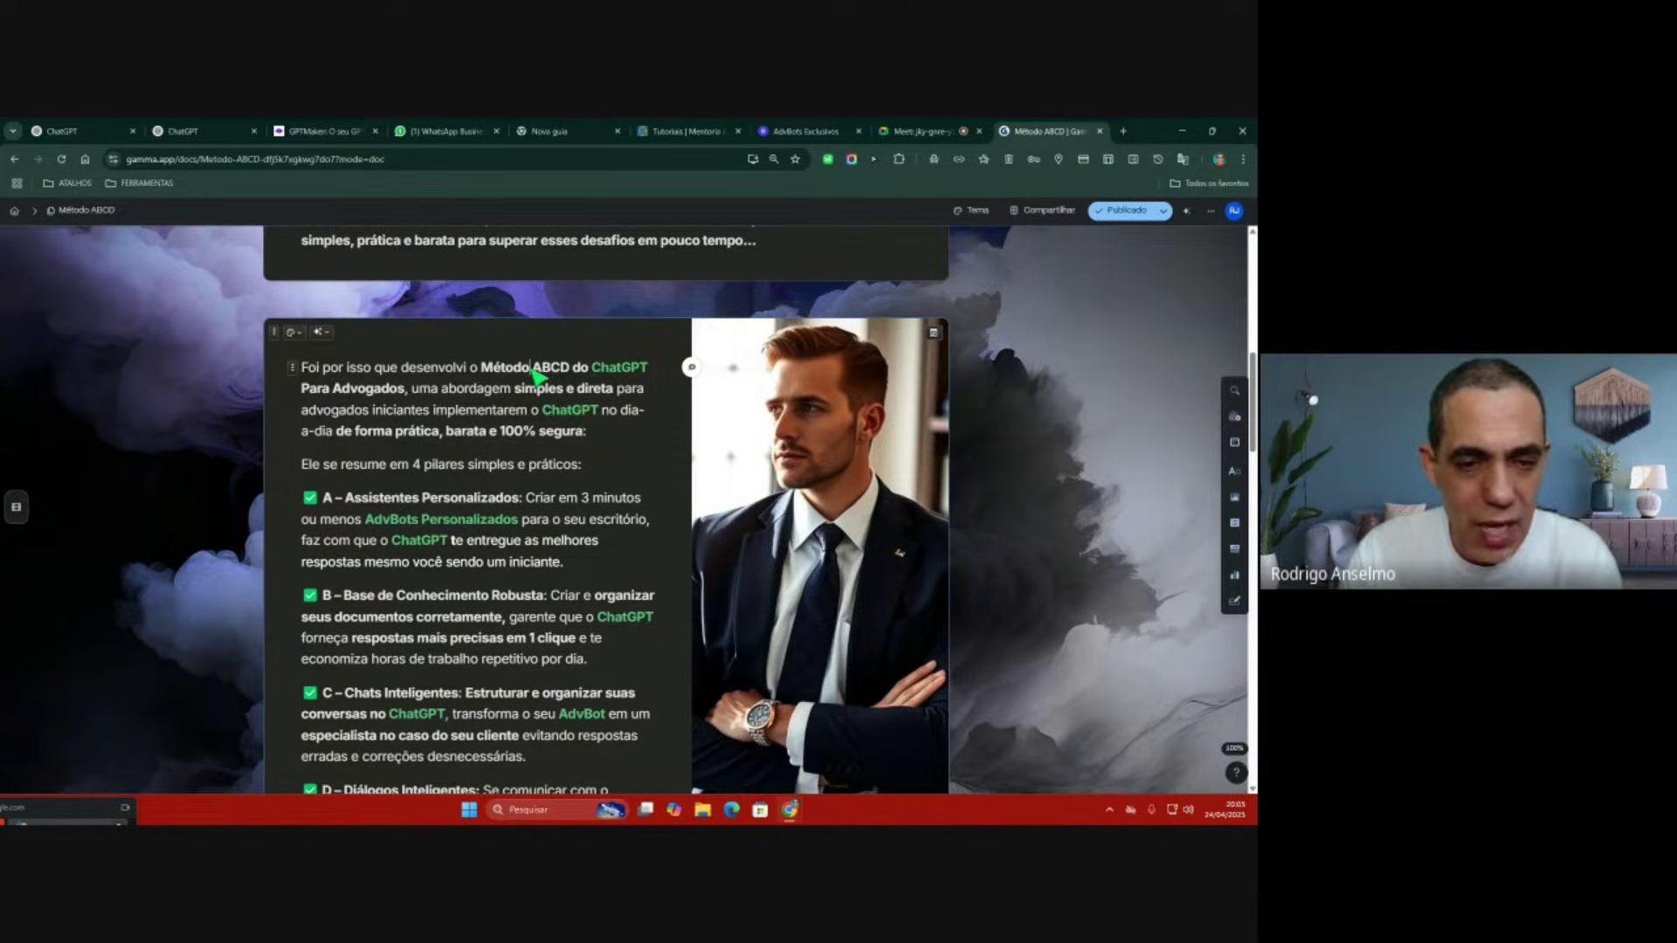
Step: Highlight the Assistentes Personalizados paragraph and the Base de Conhecimento Robusta paragraph while presenting pillars A and B
scroll(535, 373, down, 3)
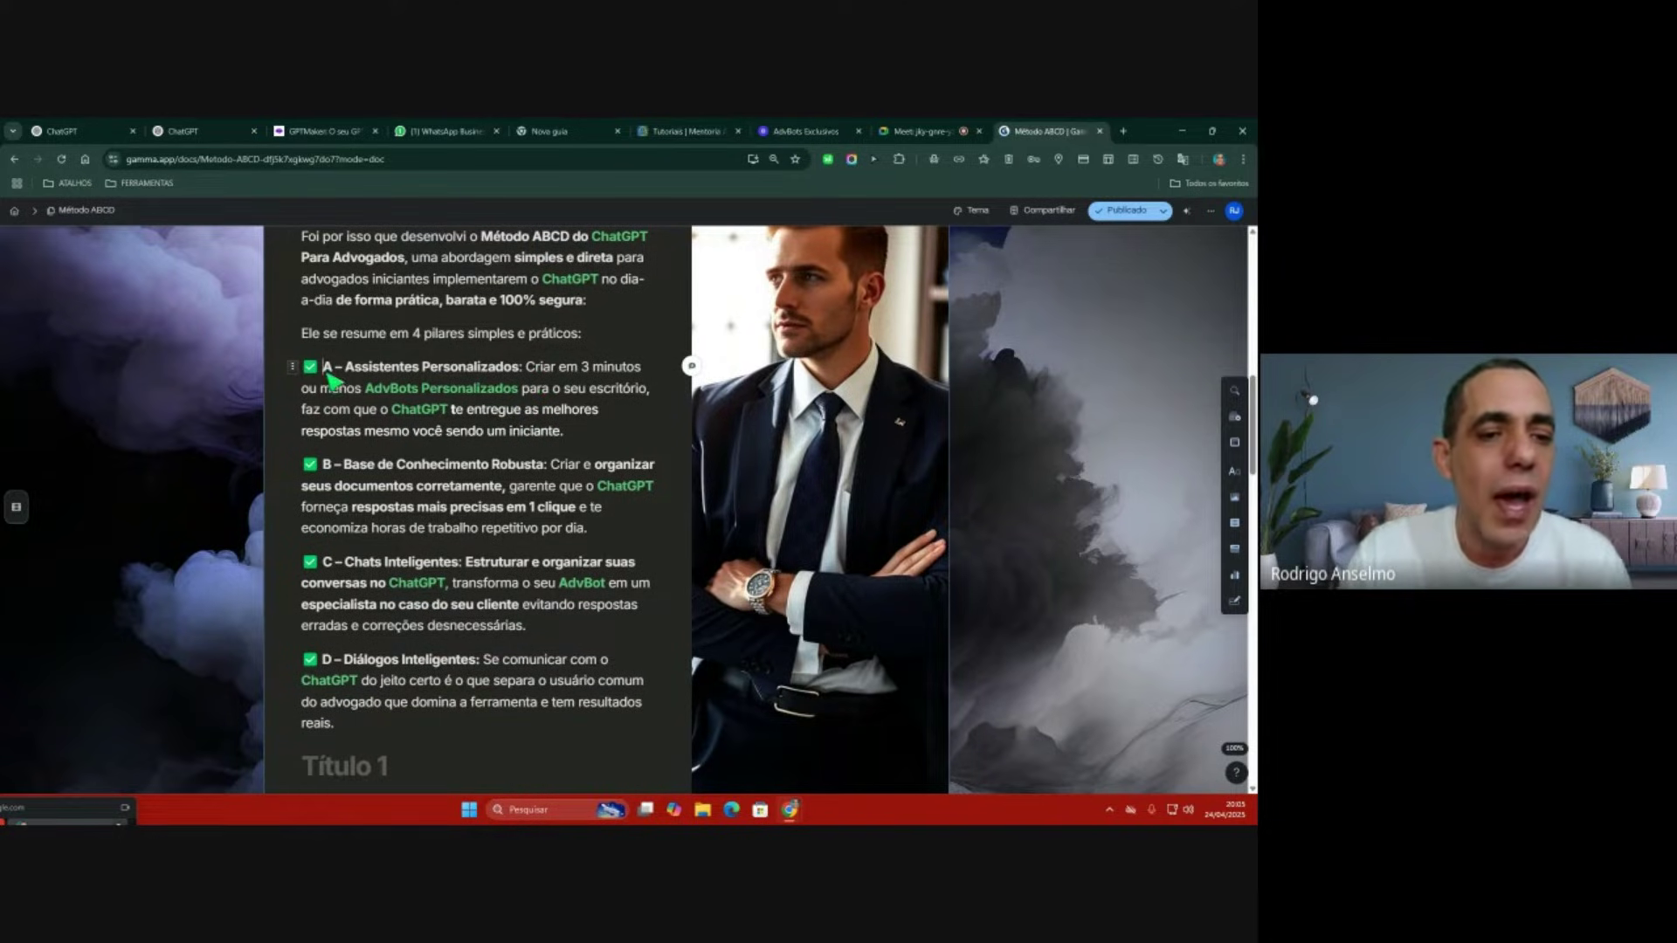
drag(327, 374, 584, 435)
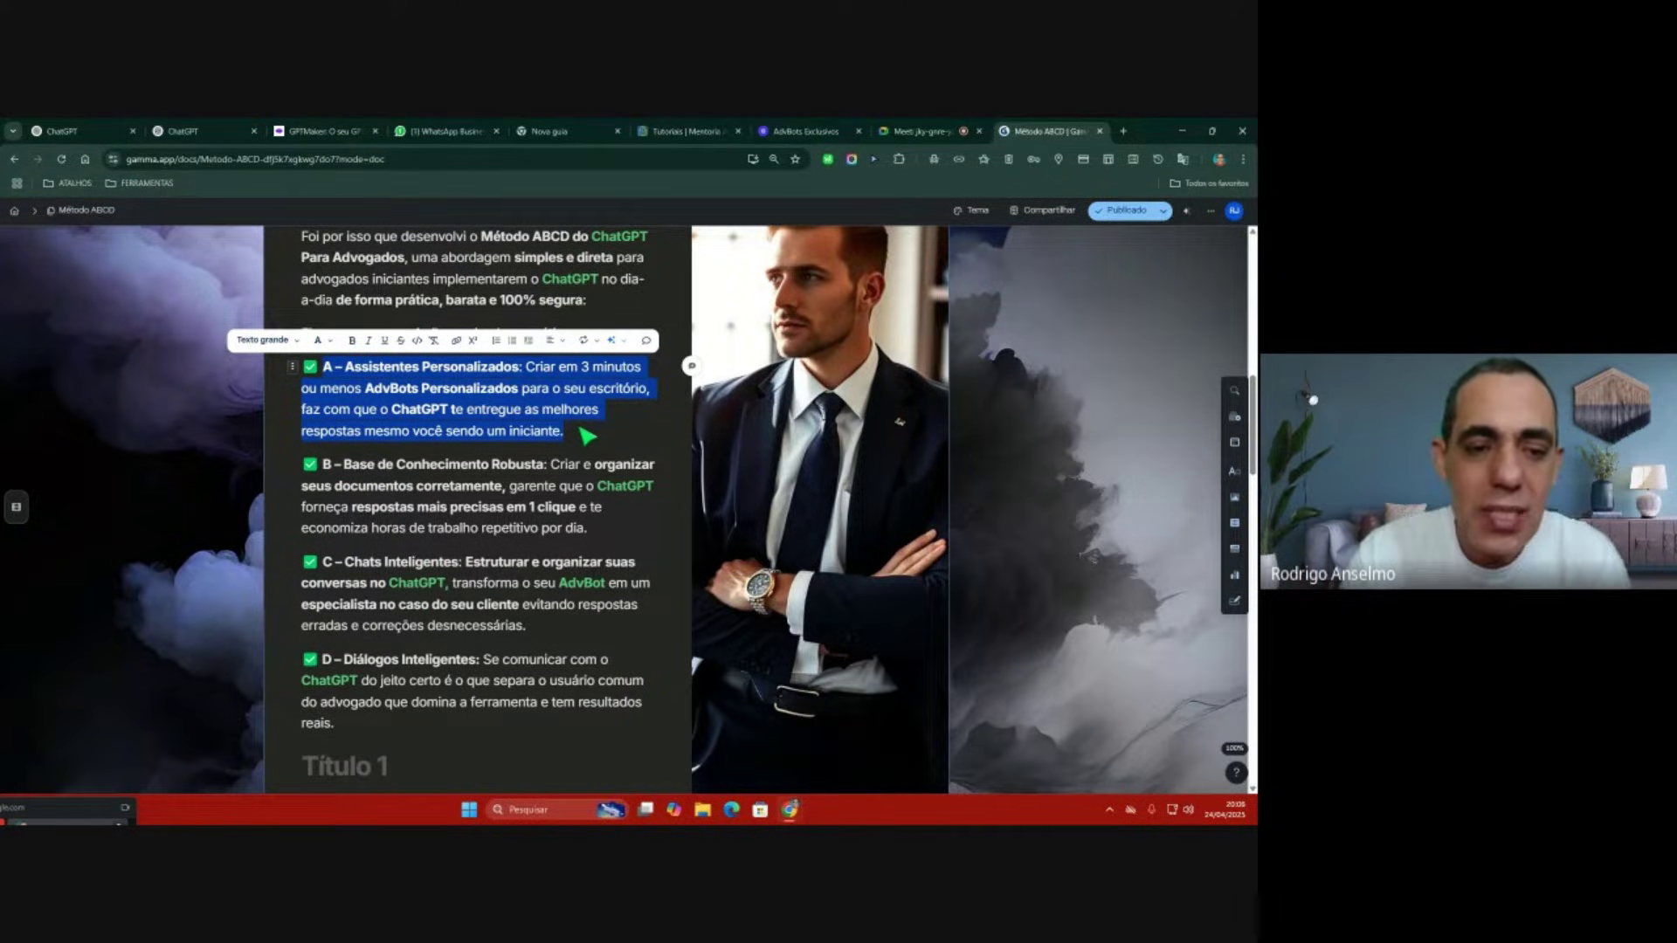
click(535, 486)
drag(306, 467, 611, 542)
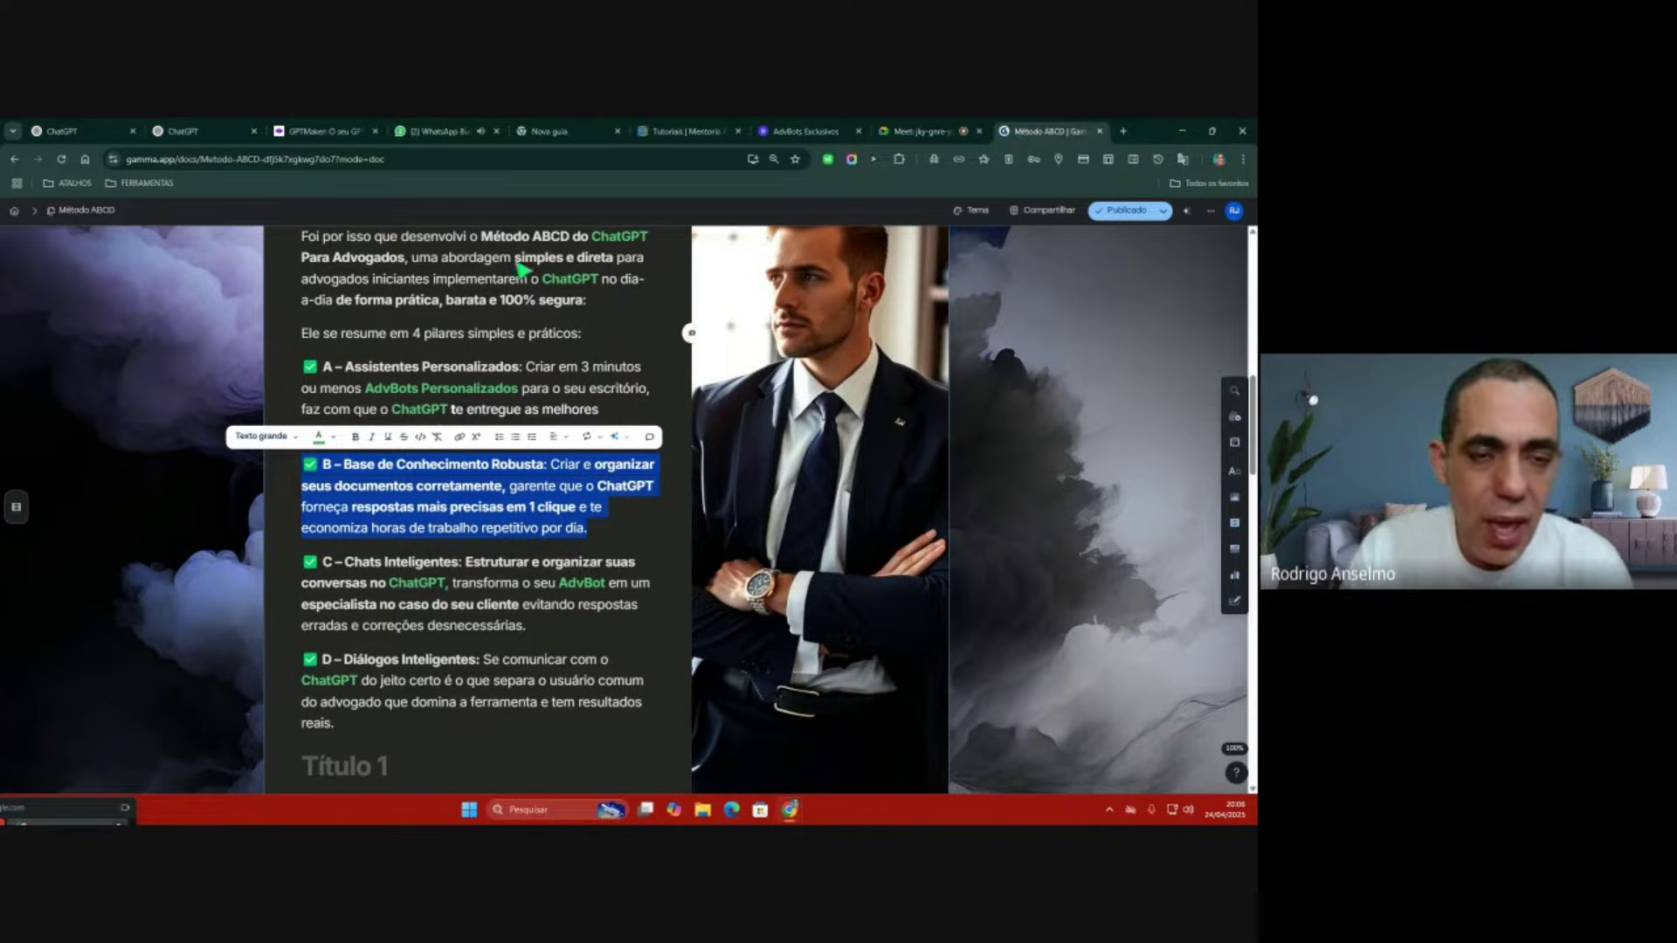
Step: Check the WhatsApp support group and the Google Meet call, and return to the Método ABCD page in Gamma
click(456, 131)
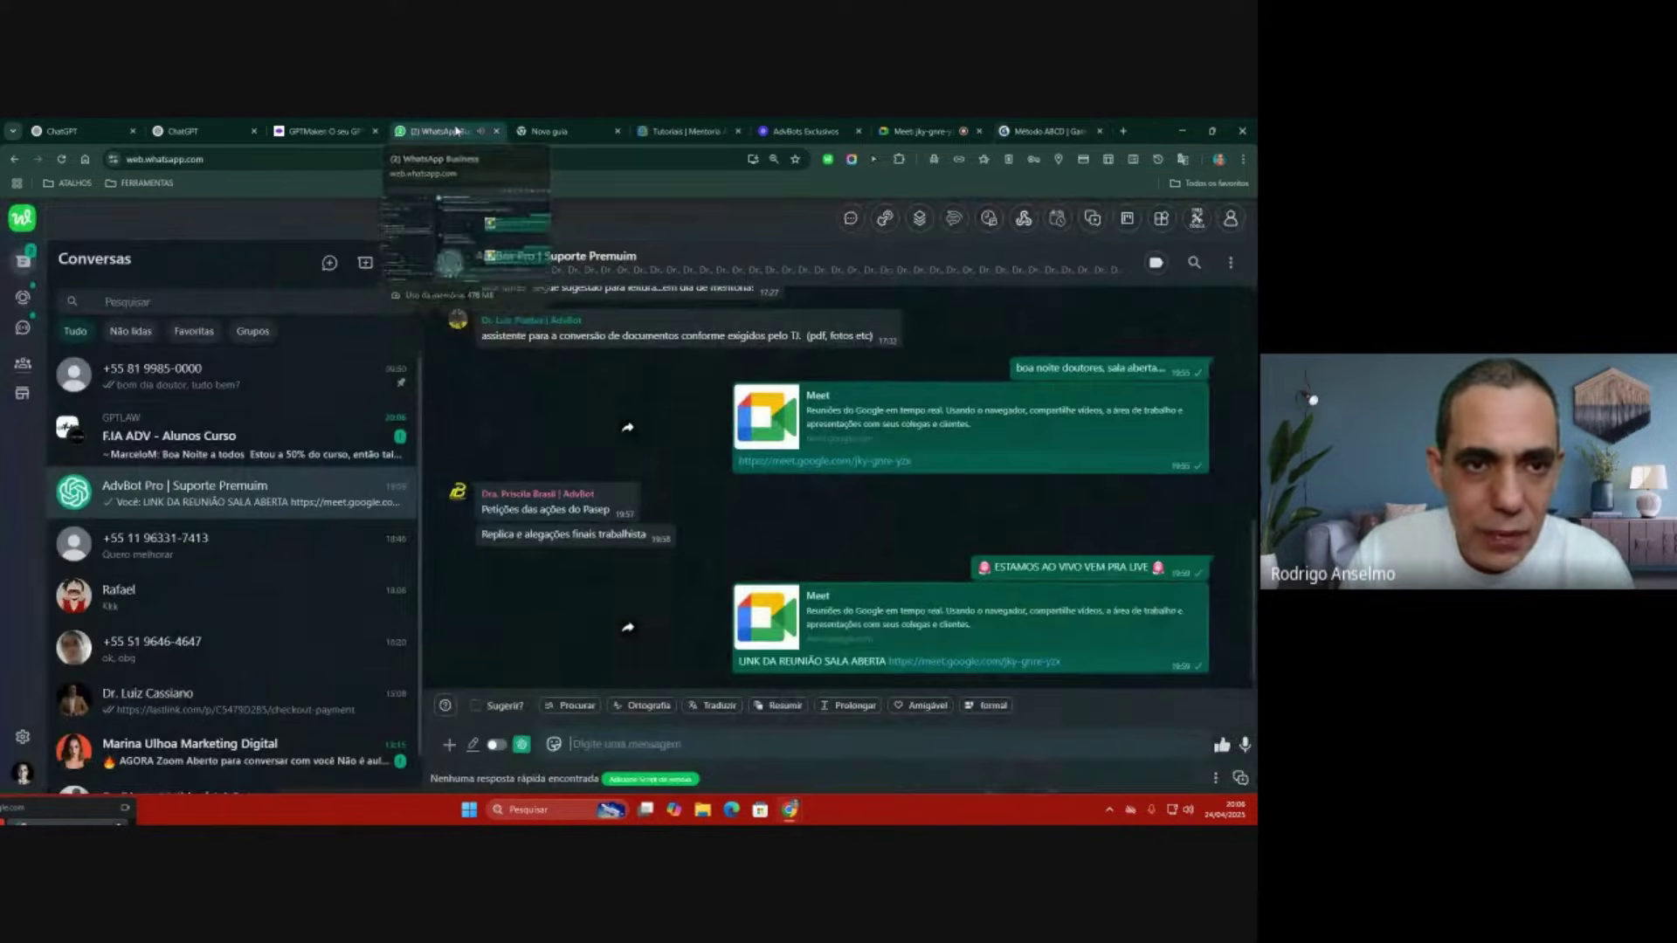
click(912, 130)
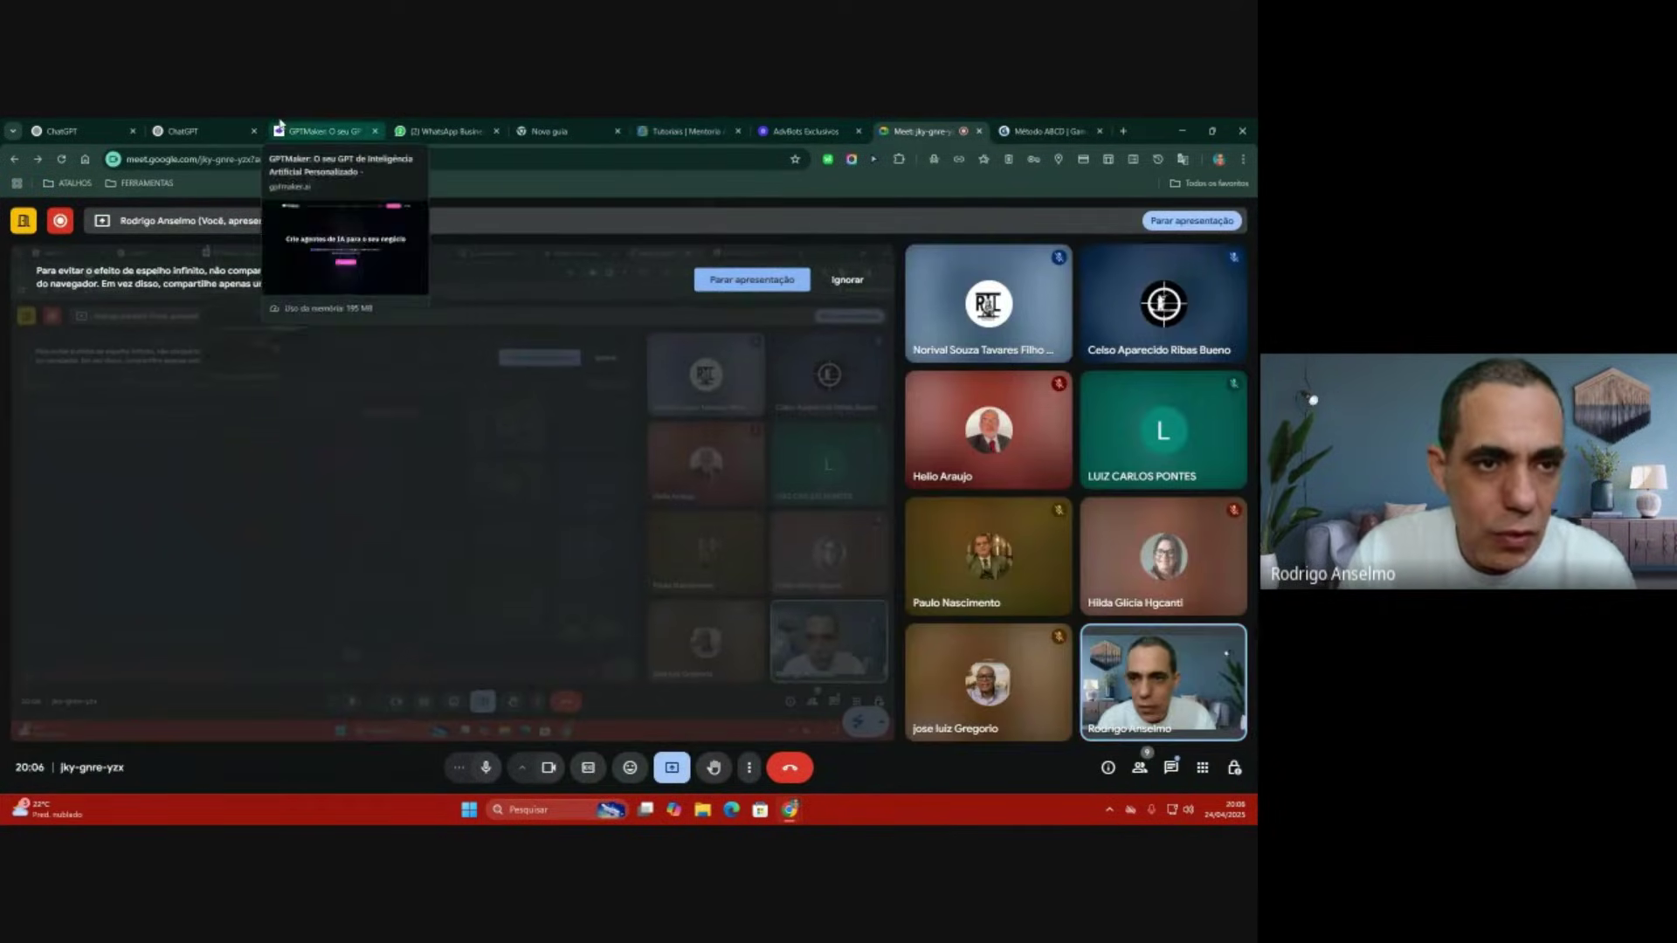
click(184, 130)
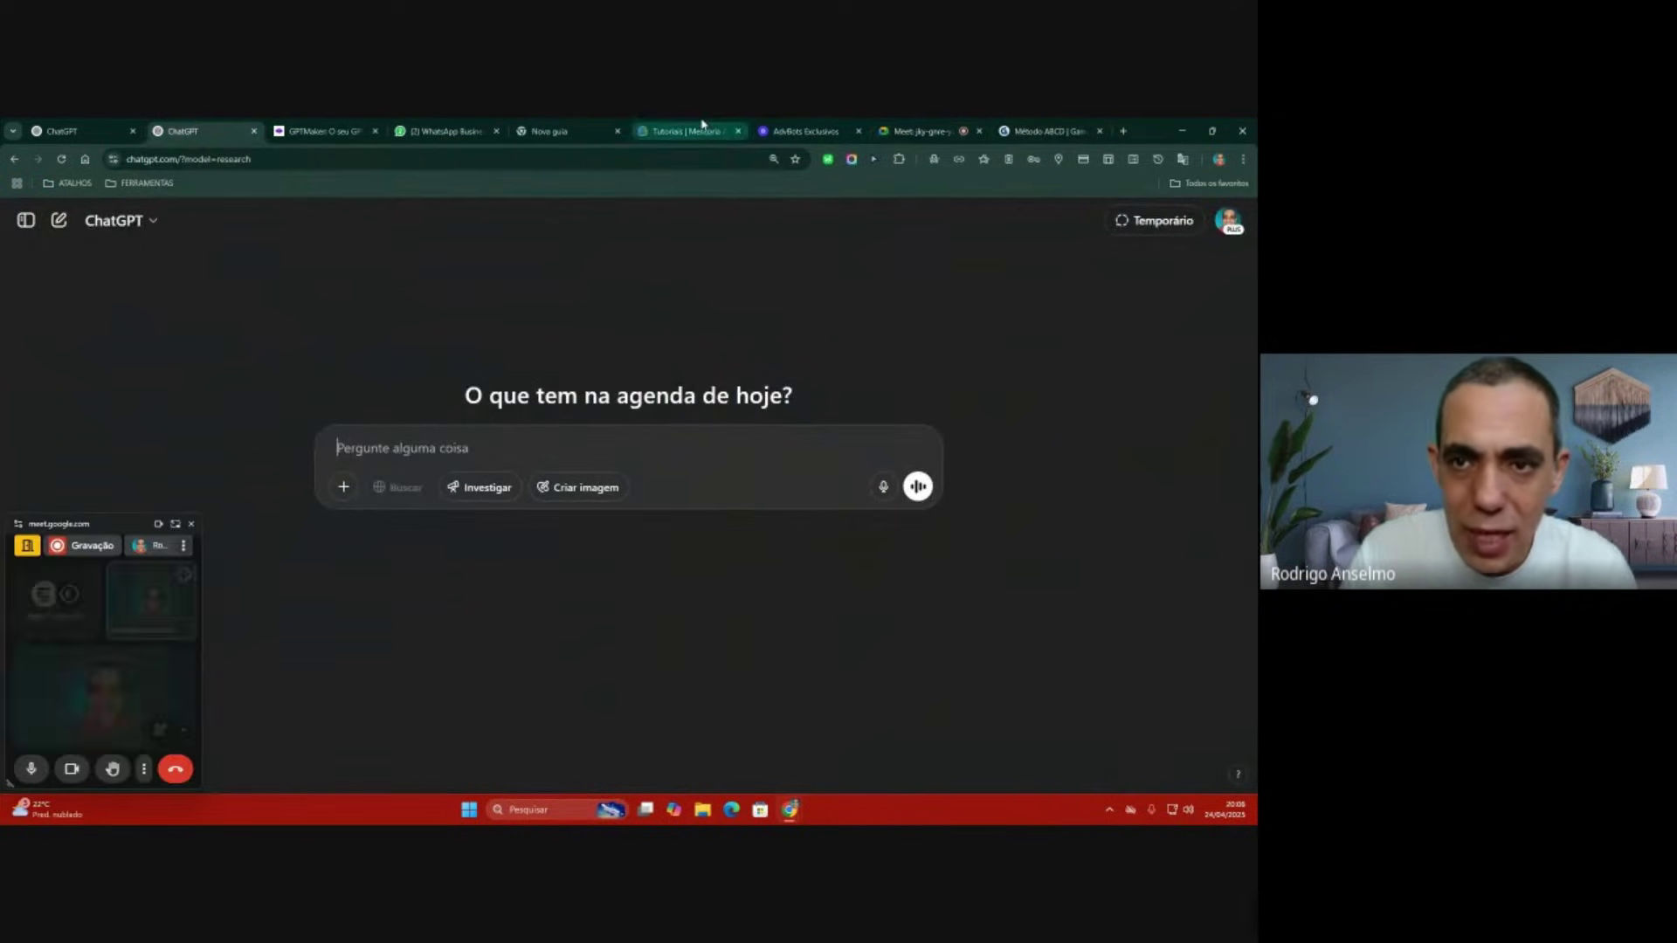
click(801, 129)
click(1018, 129)
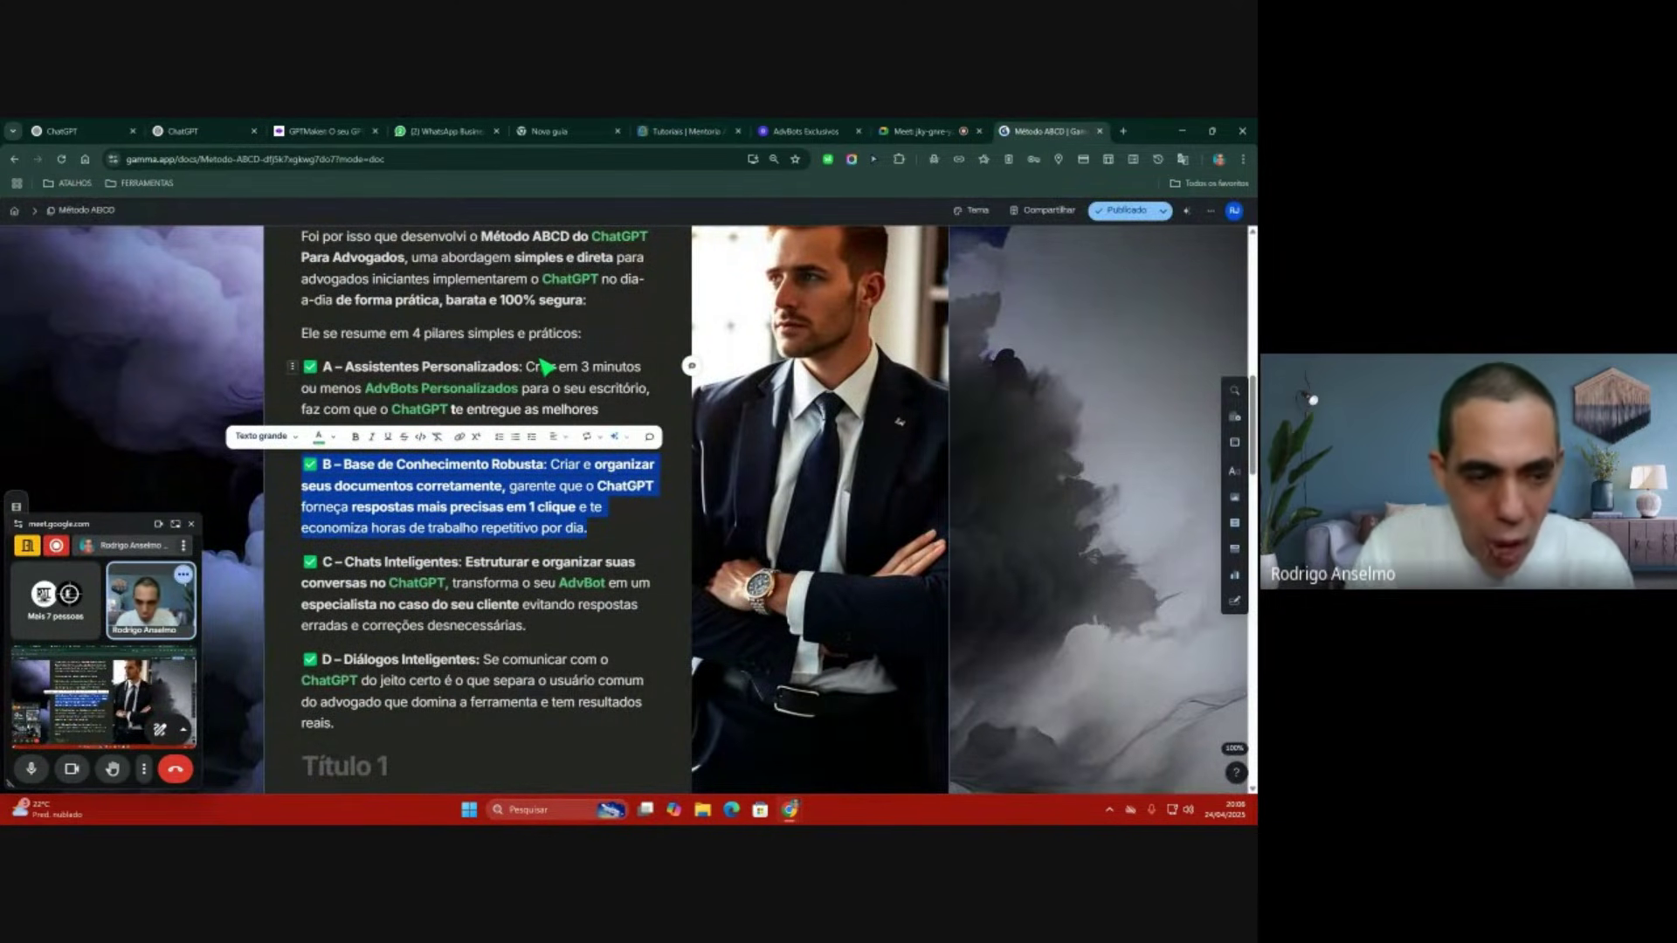
Step: Deselect the pillar B text and shrink the floating Meet window so it covers less of the page
click(110, 518)
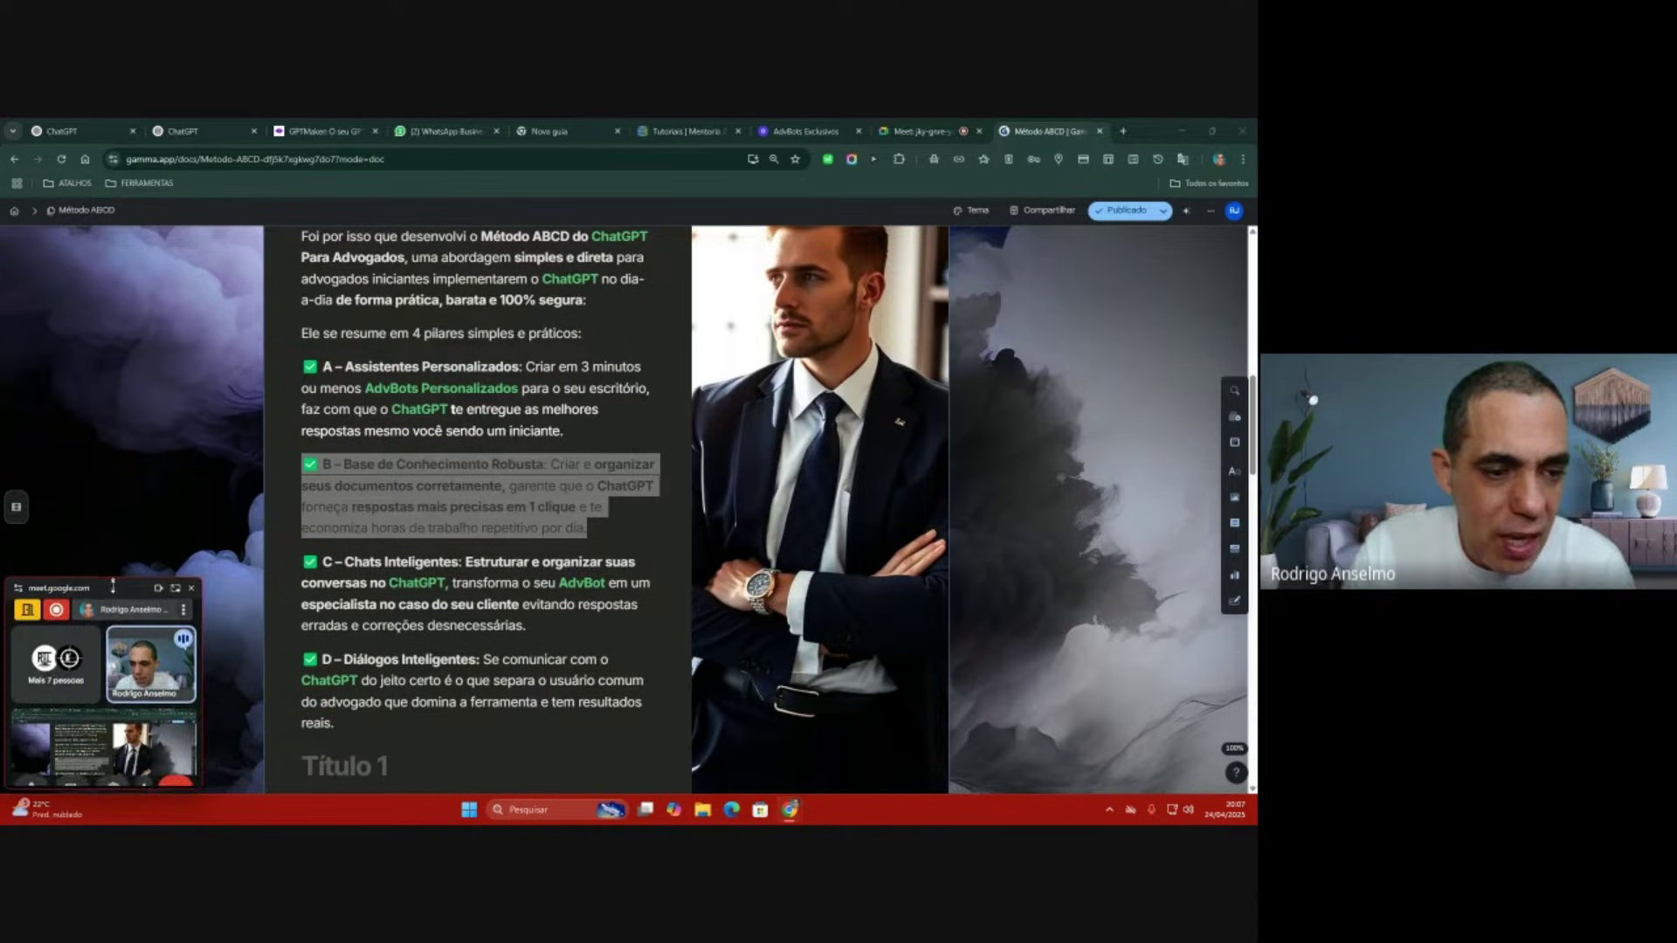
click(510, 515)
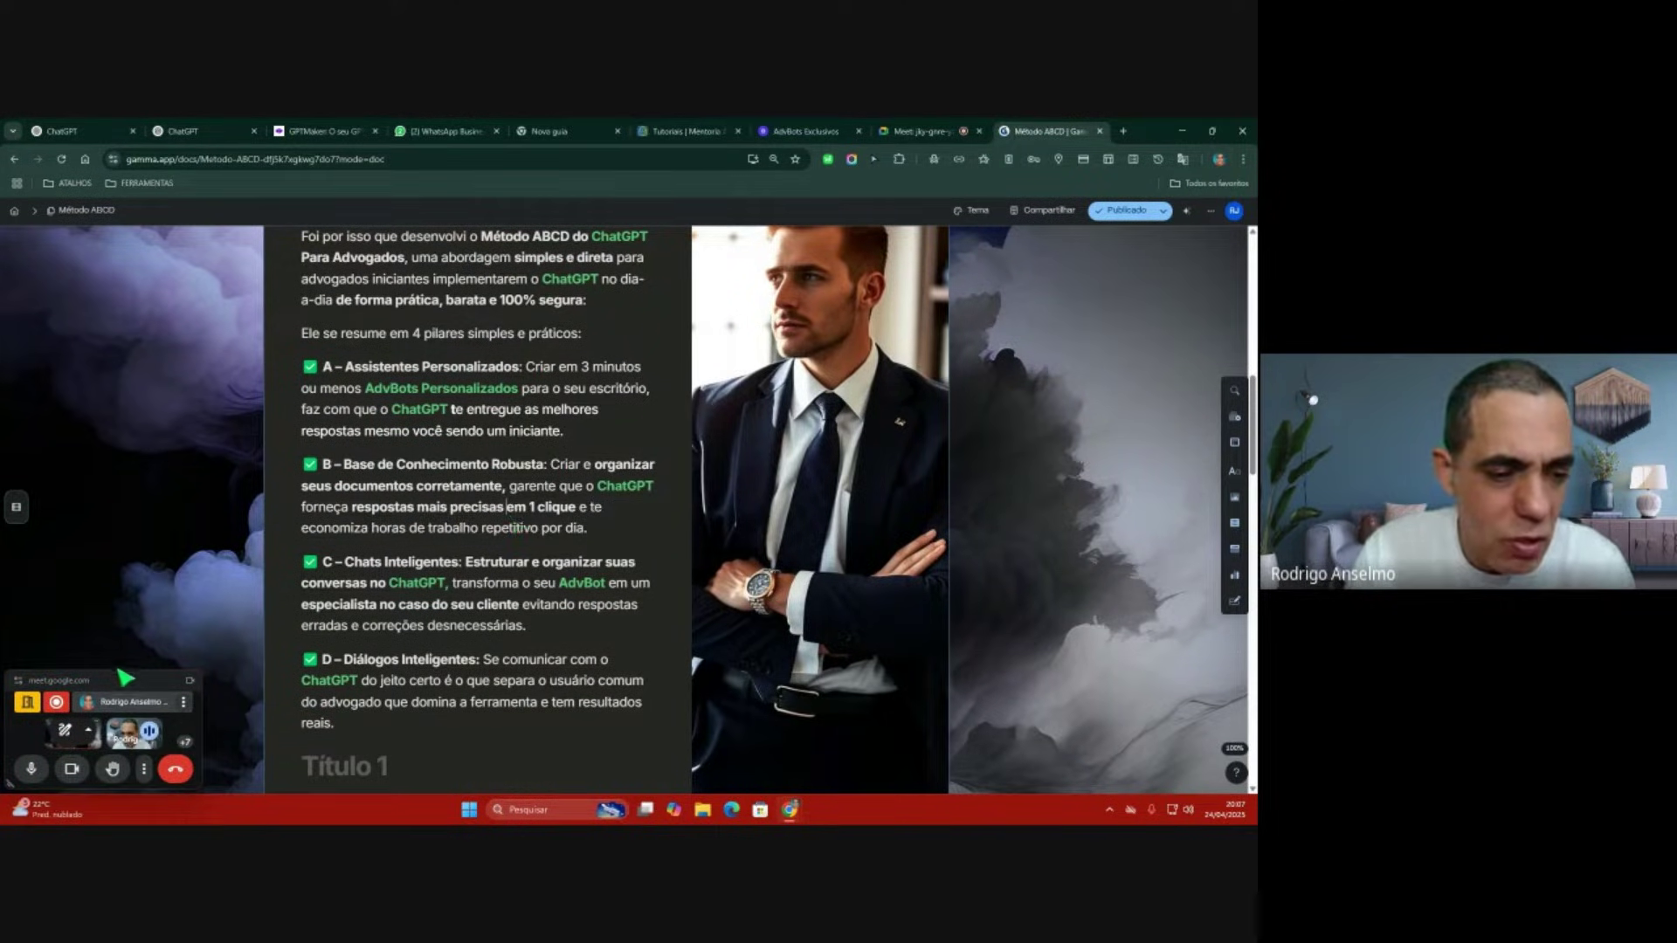
drag(124, 673, 126, 694)
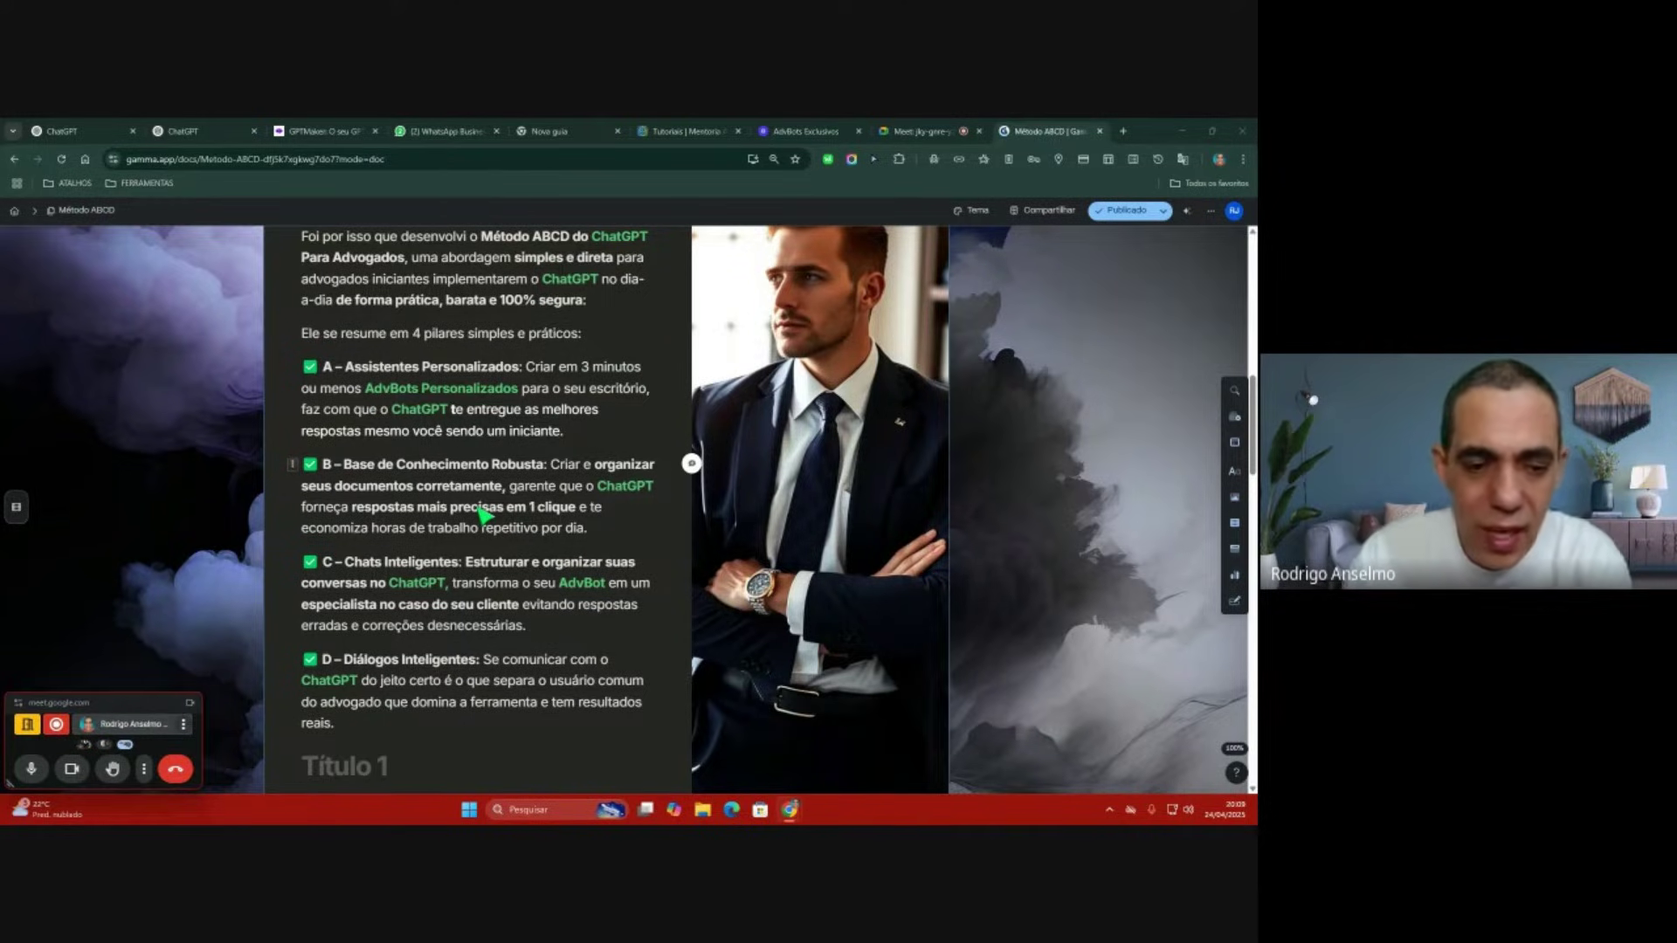
Step: Review the four pillars through Diálogos Inteligentes and highlight the Assistentes Personalizados paragraph again
scroll(480, 511, down, 2)
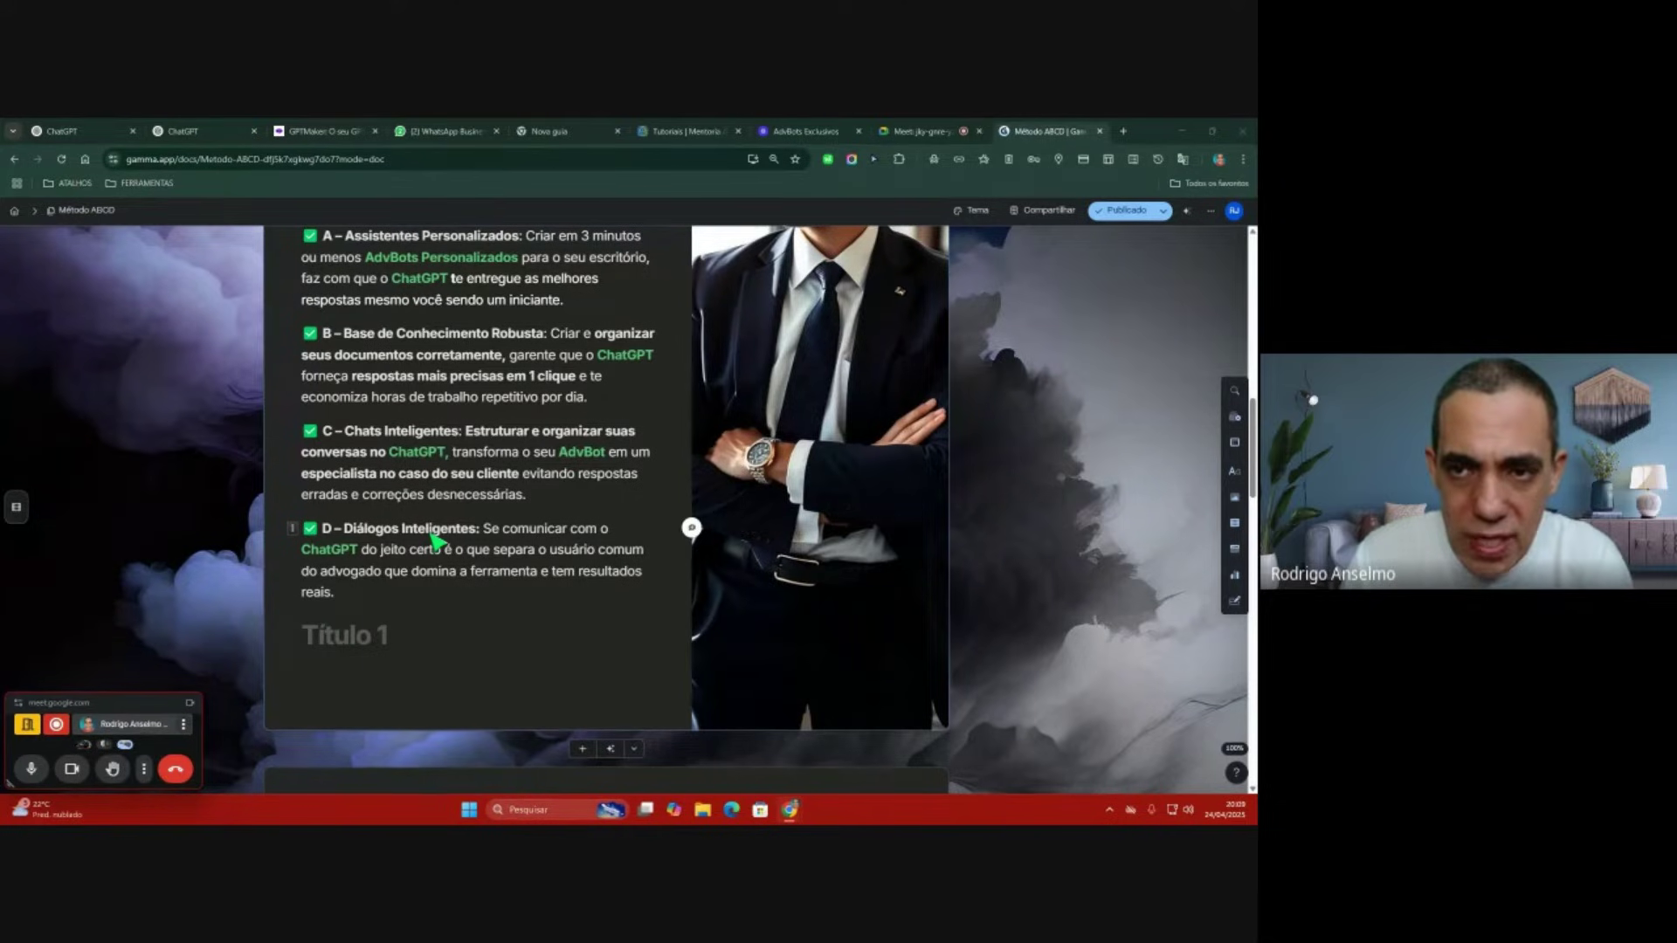
scroll(503, 516, up, 3)
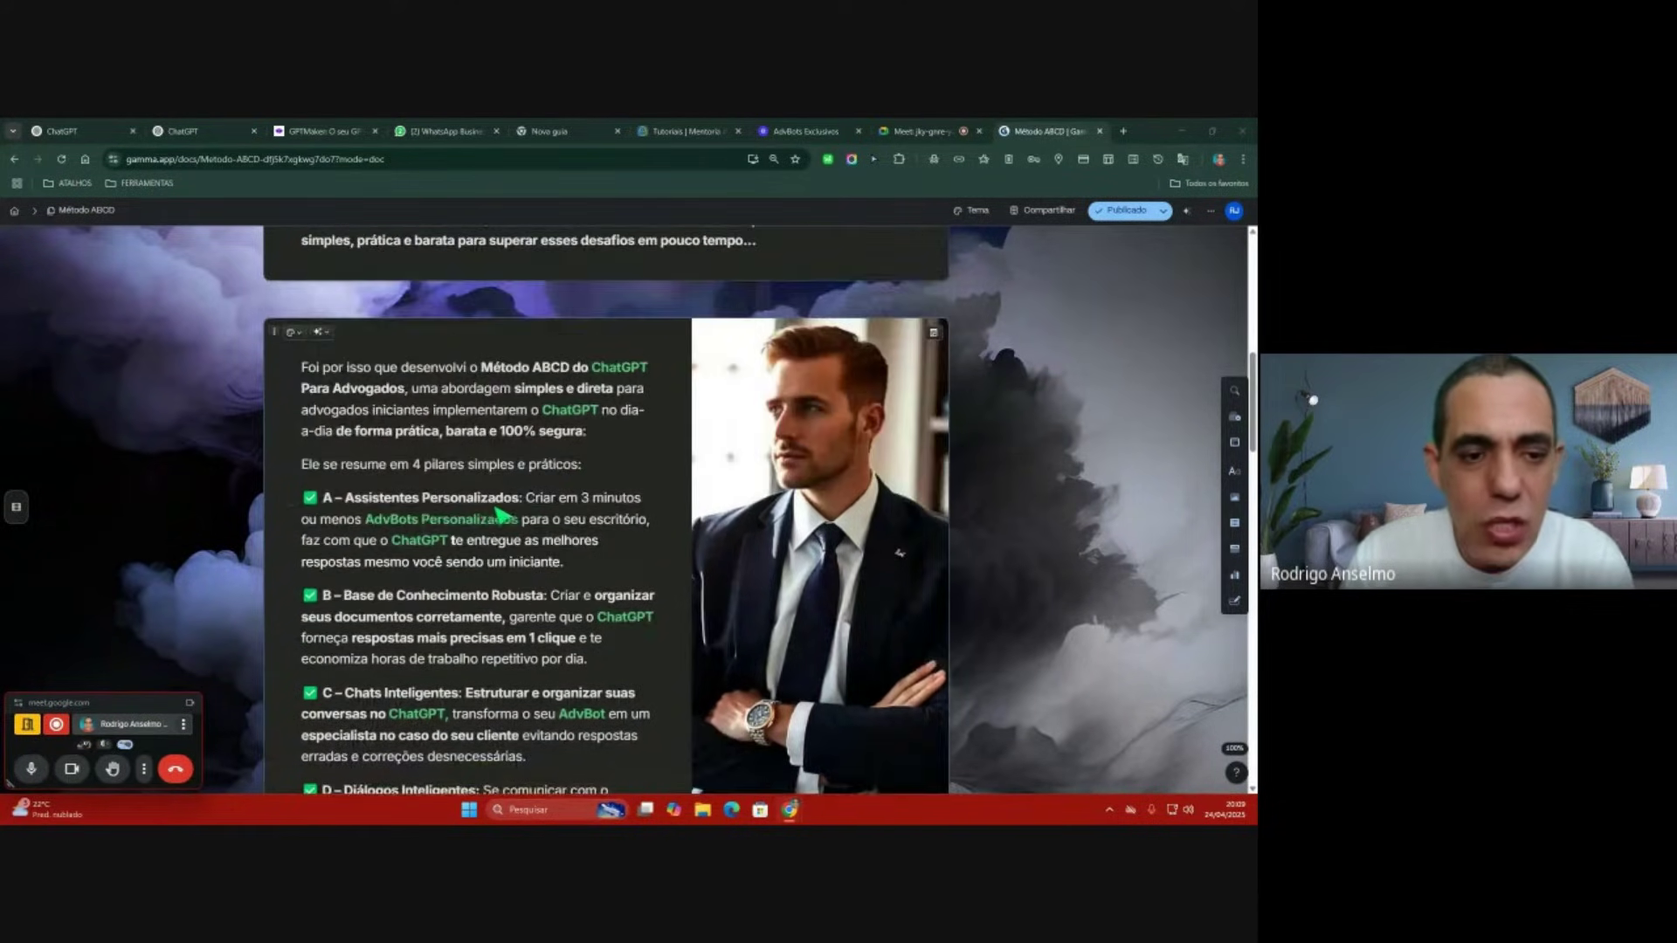
drag(306, 504, 594, 570)
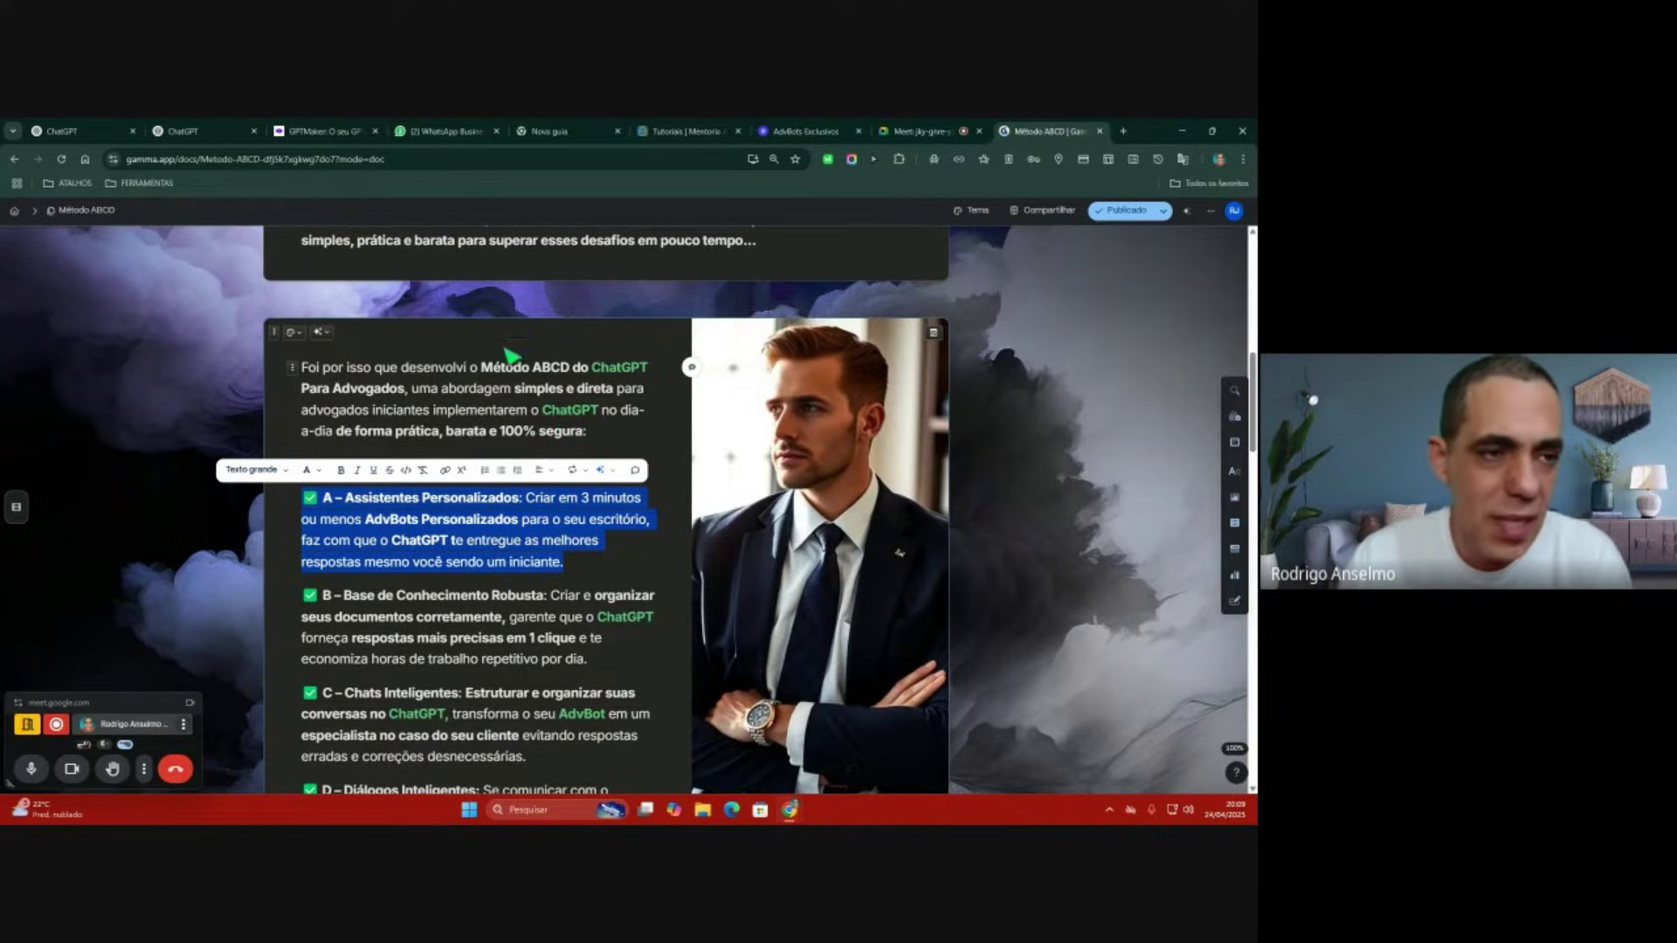
Step: Switch to ChatGPT, show its sidebar and open a blank ChatGPT conversation
click(103, 124)
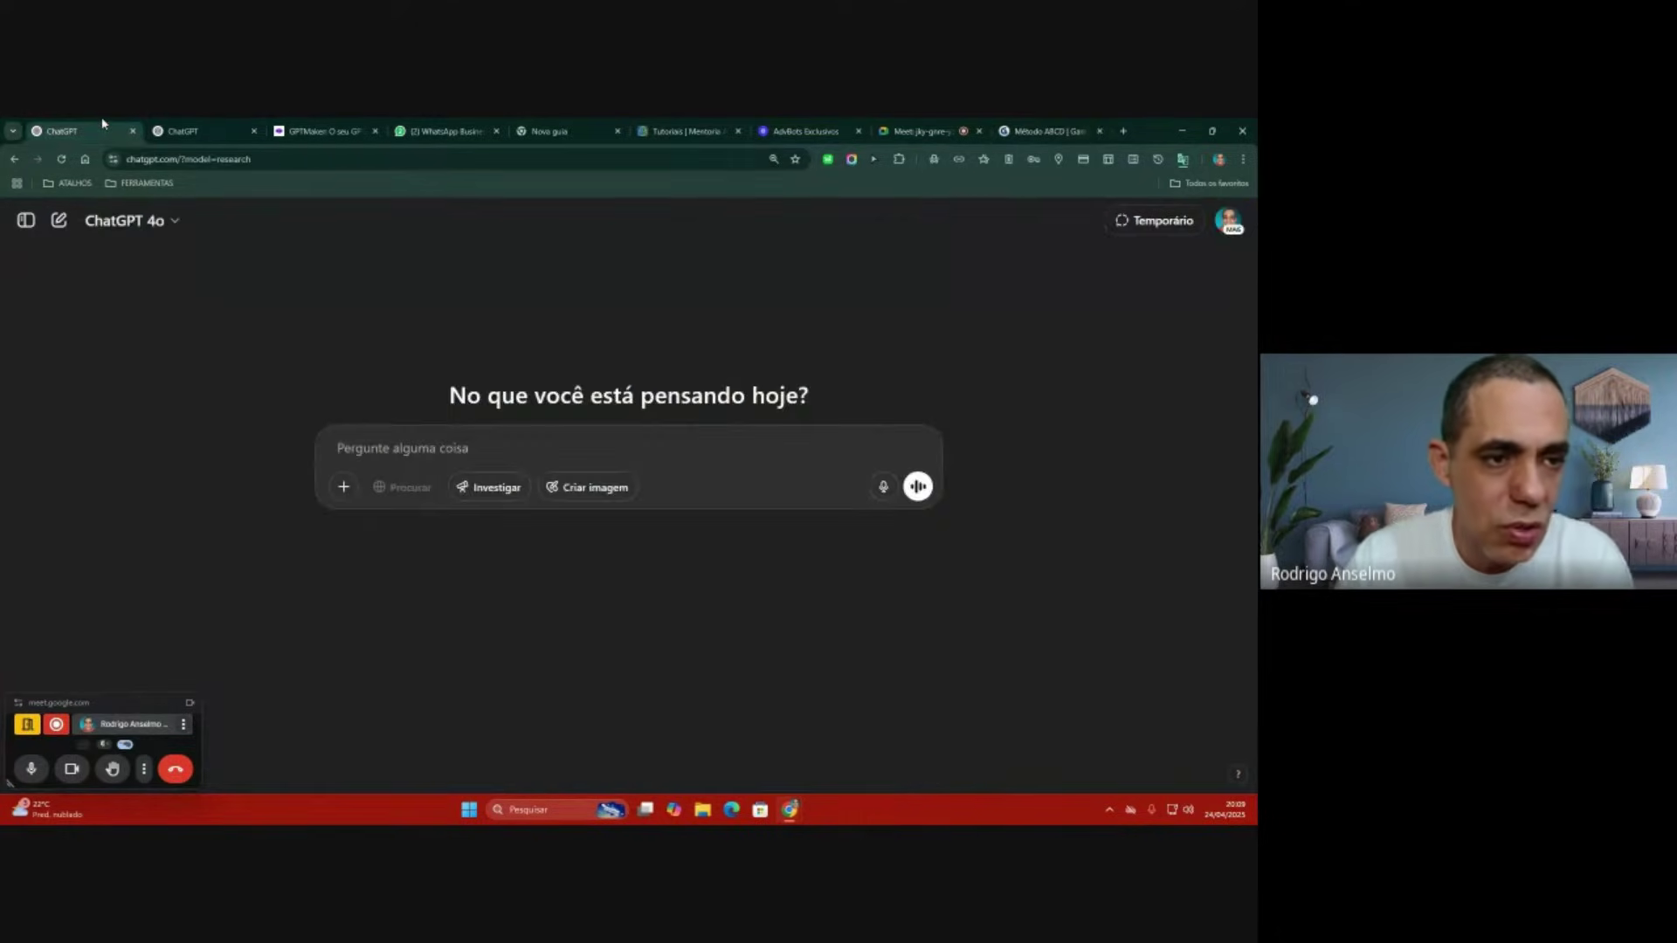
click(26, 220)
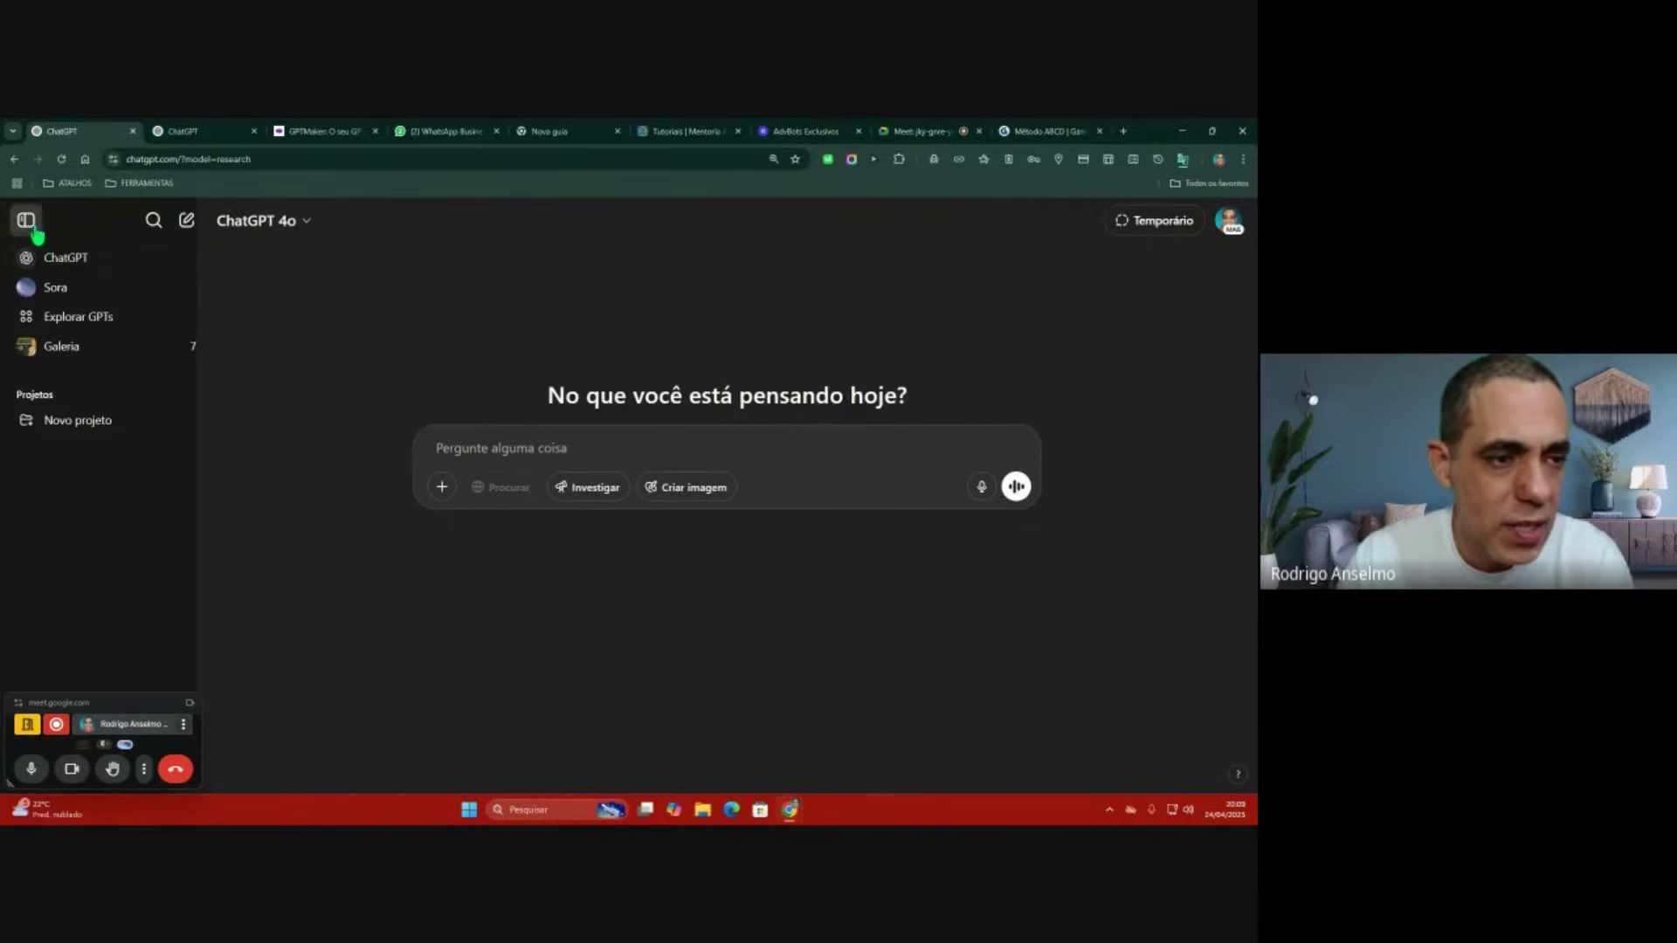
click(67, 265)
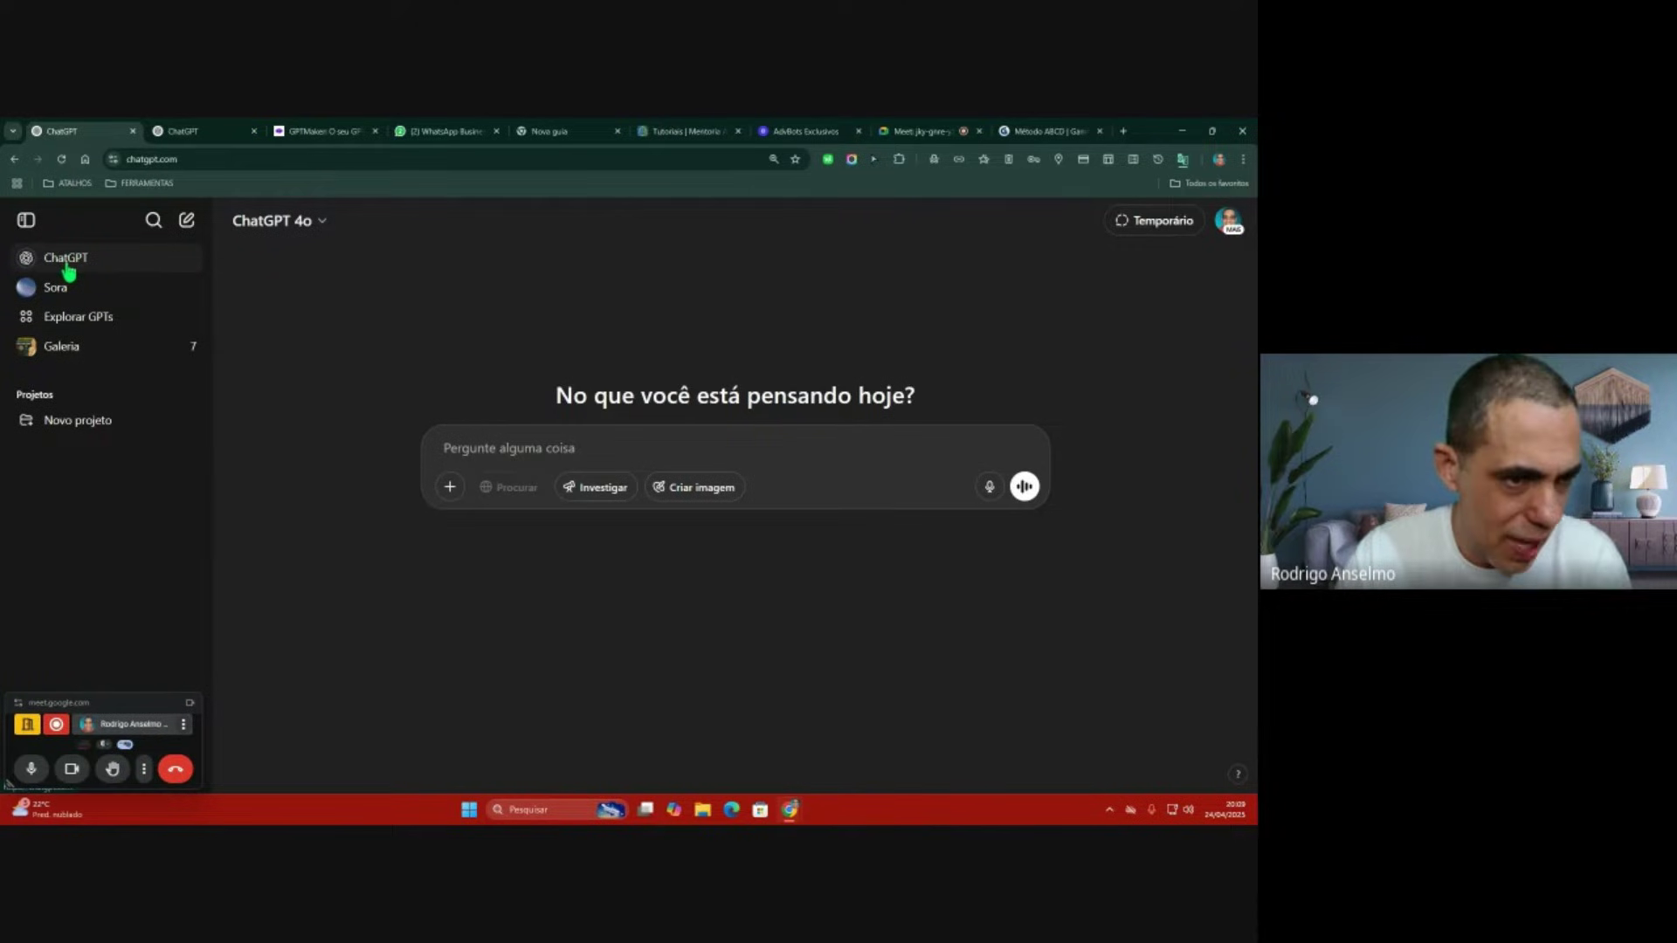
Step: Open the Imobiliário assistant from the AdvBots Exclusivos page and collapse the ChatGPT sidebar
click(806, 131)
click(627, 323)
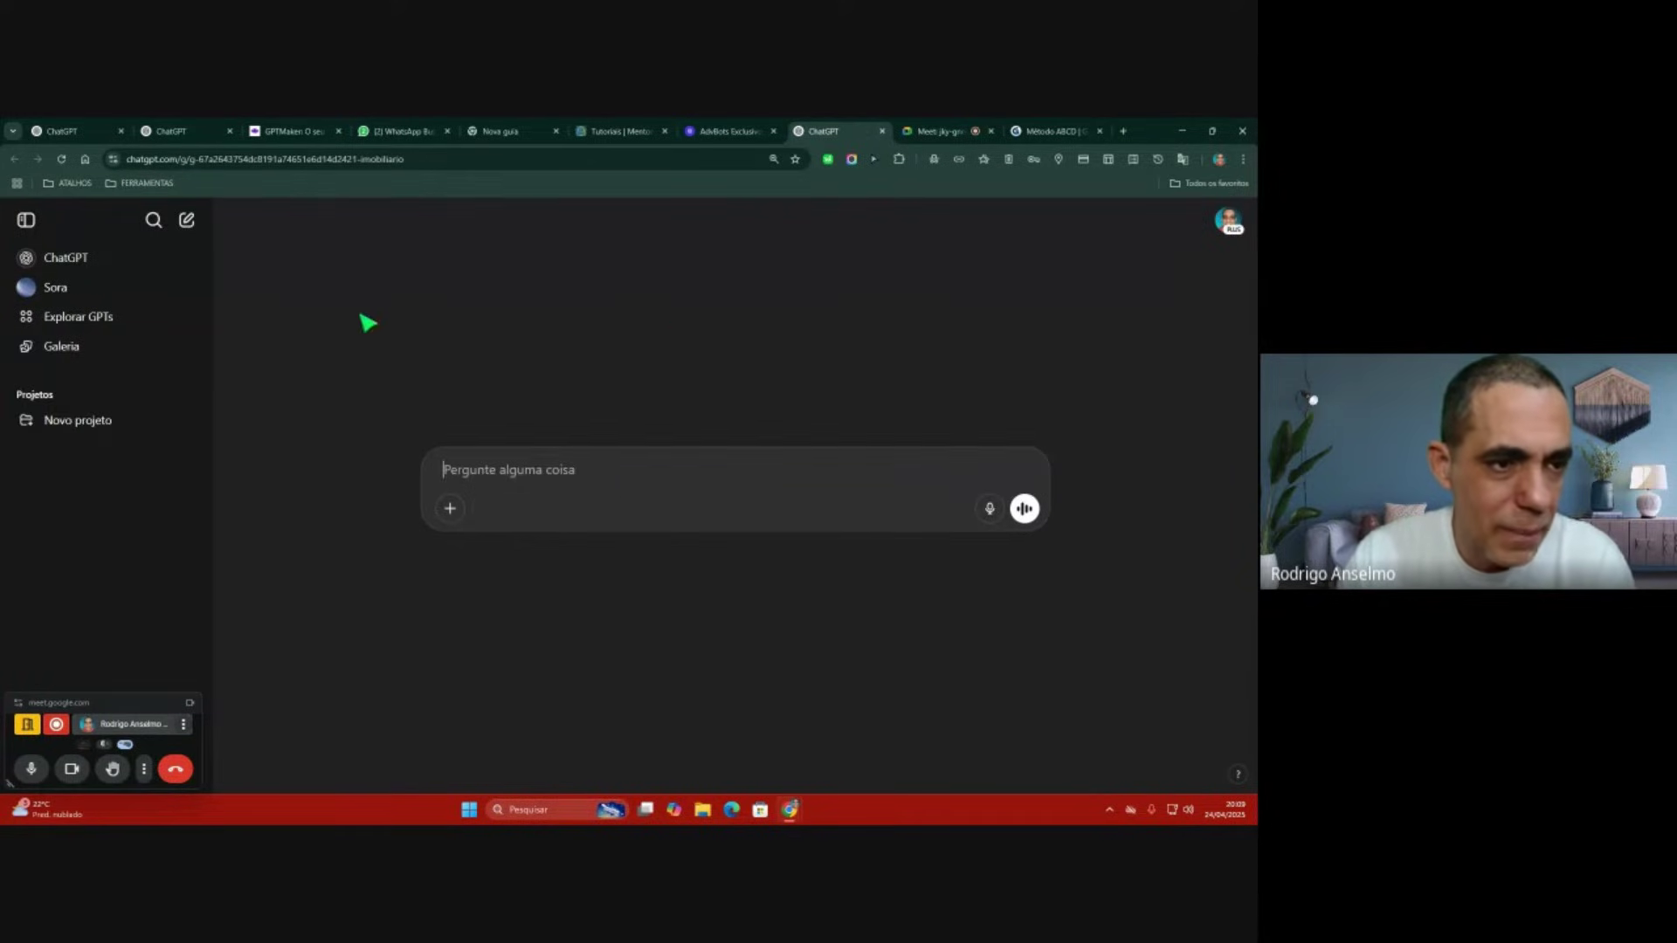
click(26, 220)
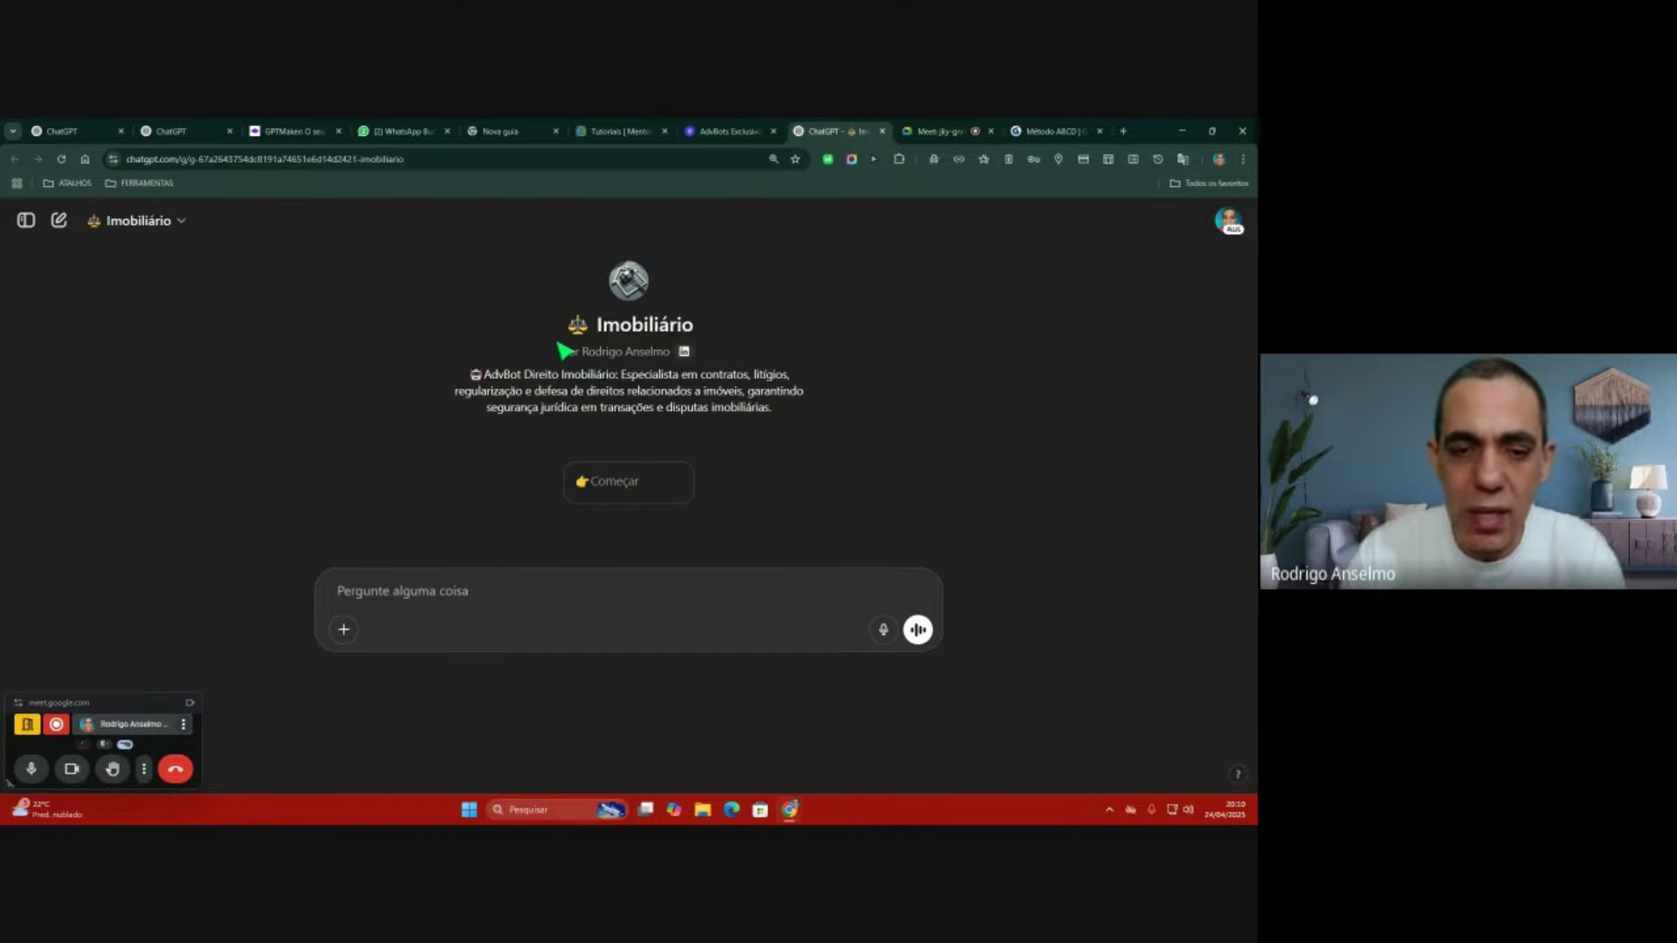
Step: Start the Imobiliário assistant with its "Começar" prompt and read through the menu of legal tasks it offers
click(600, 482)
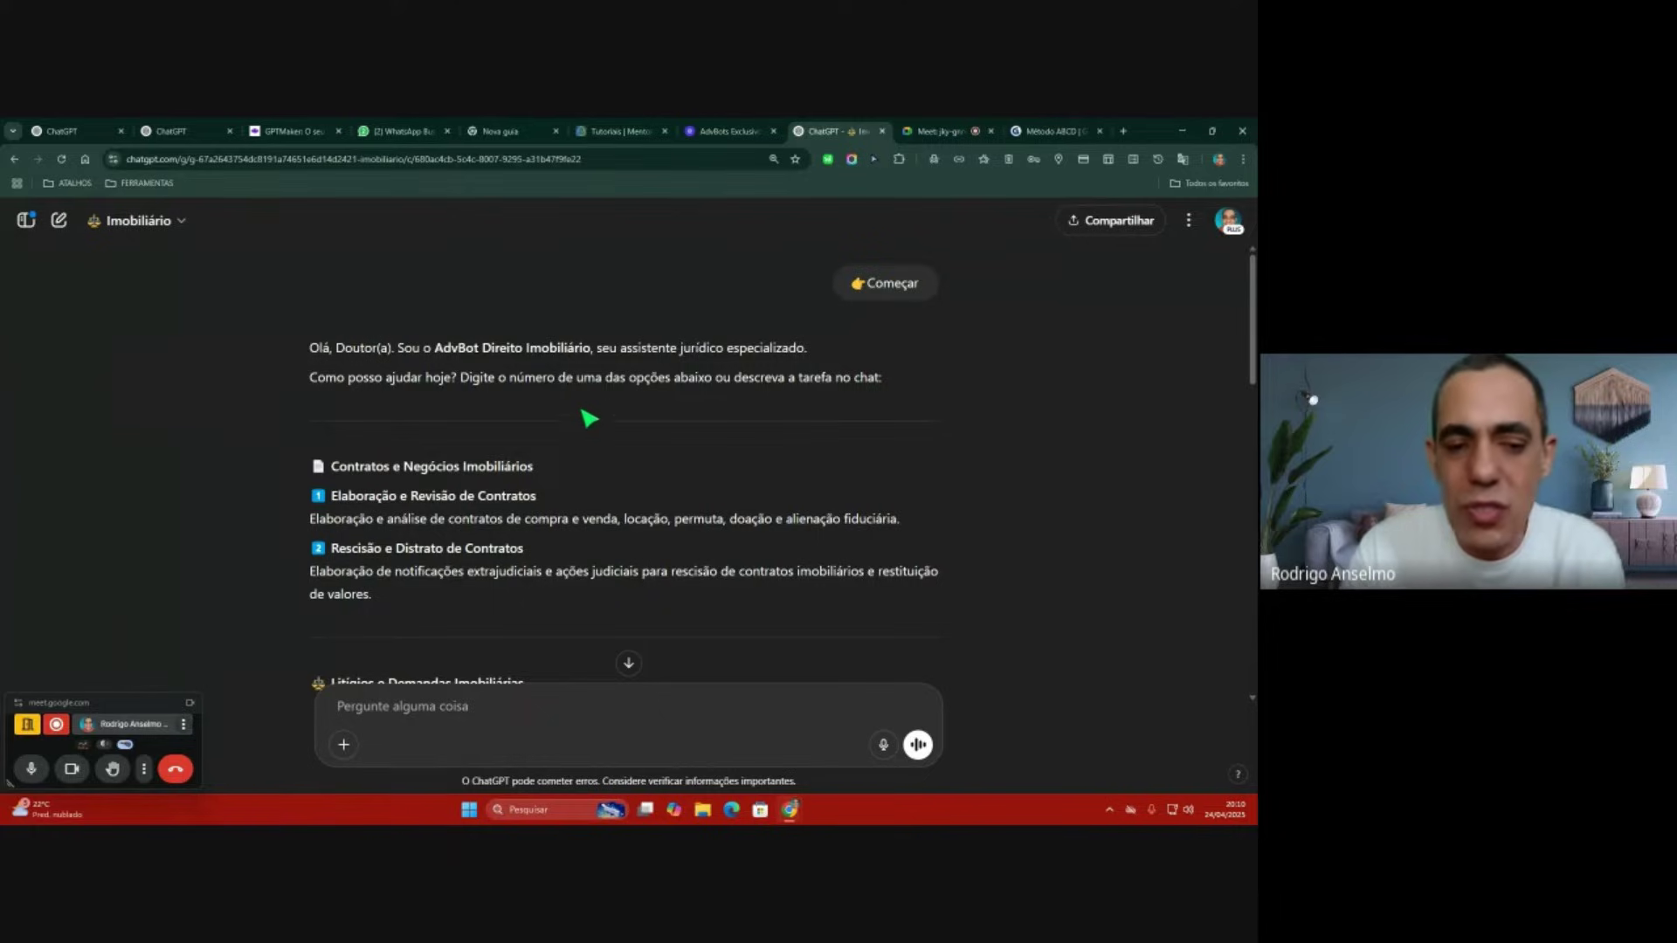
scroll(589, 421, down, 5)
scroll(588, 423, down, 10)
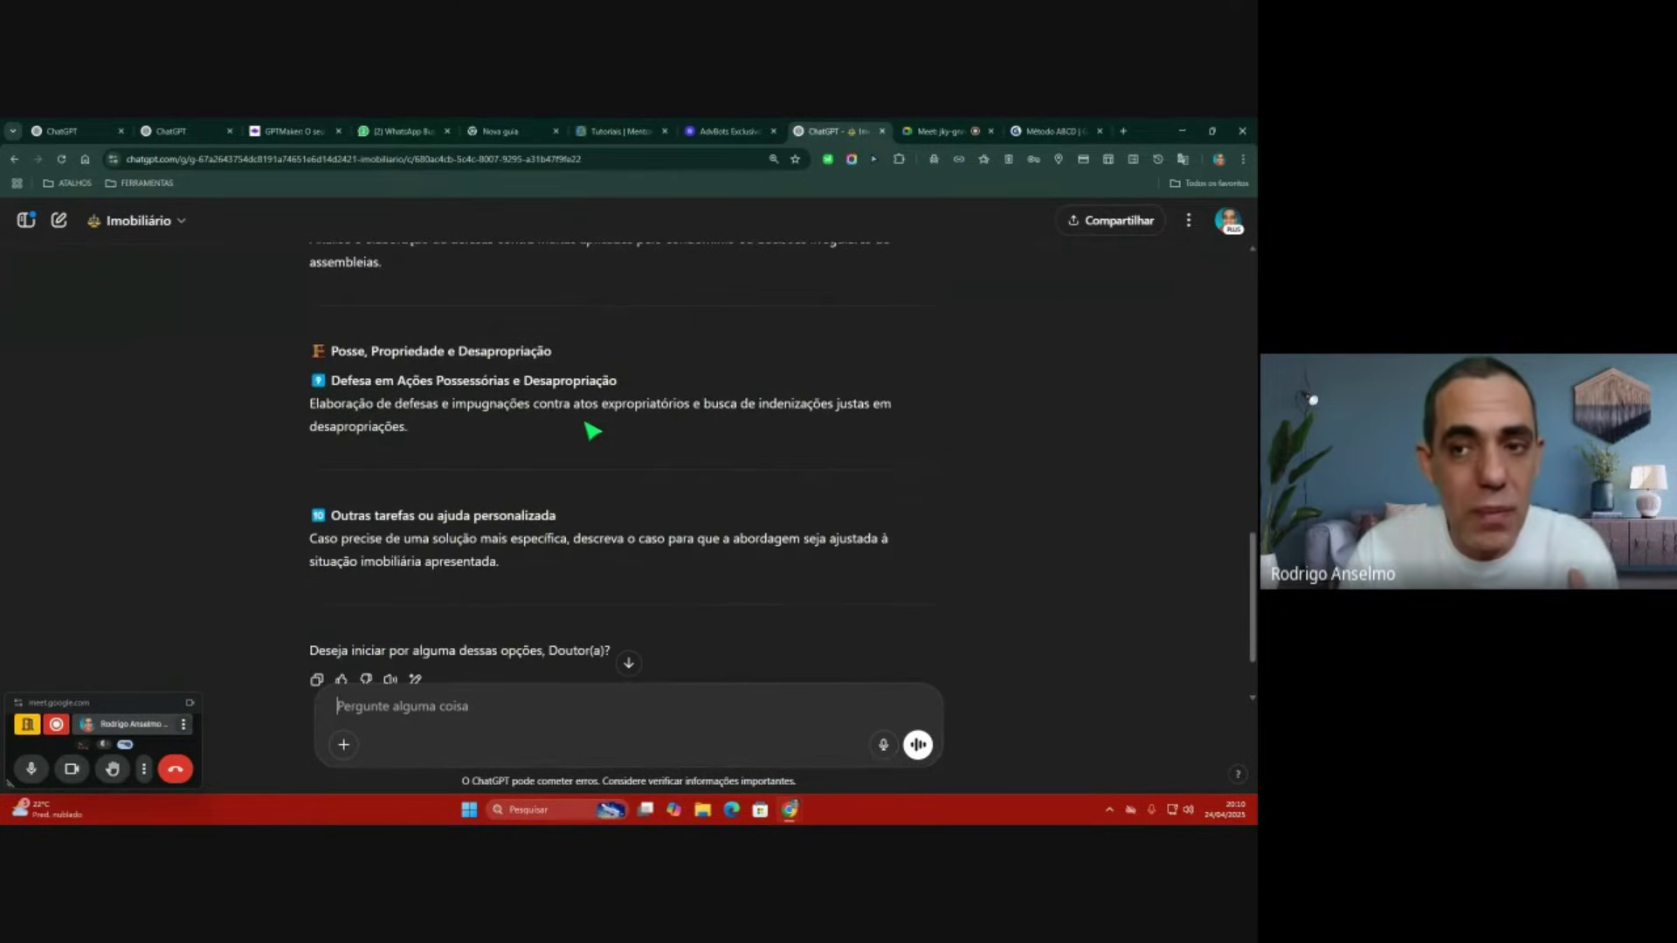
scroll(593, 431, up, 3)
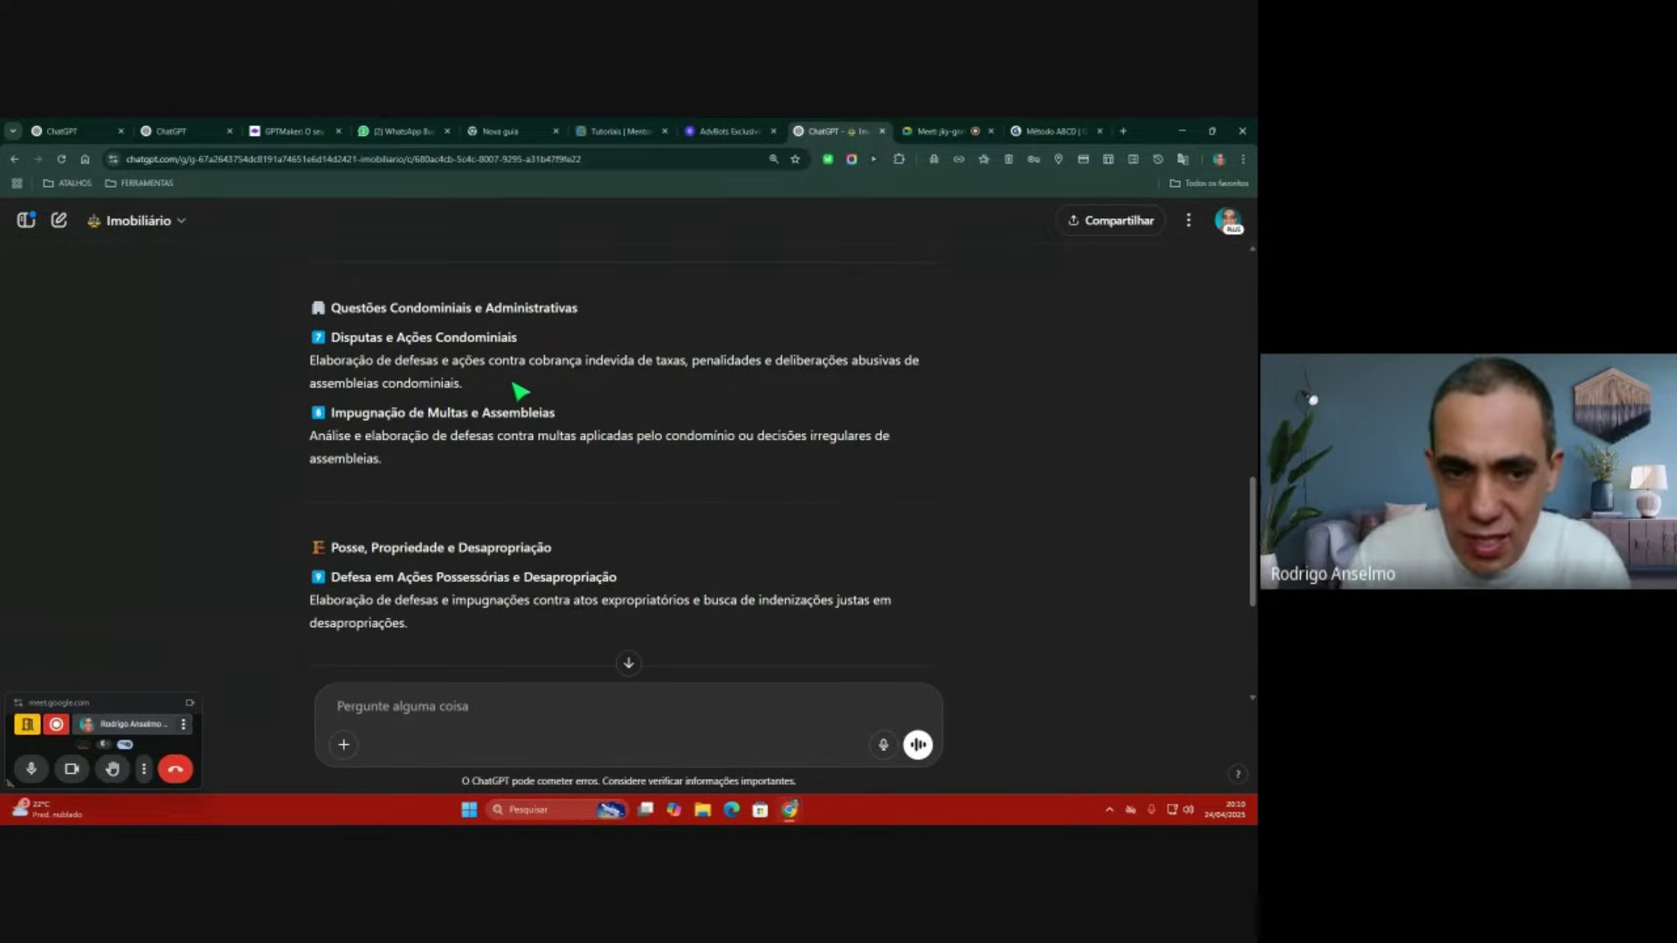
scroll(601, 419, down, 3)
scroll(600, 415, down, 2)
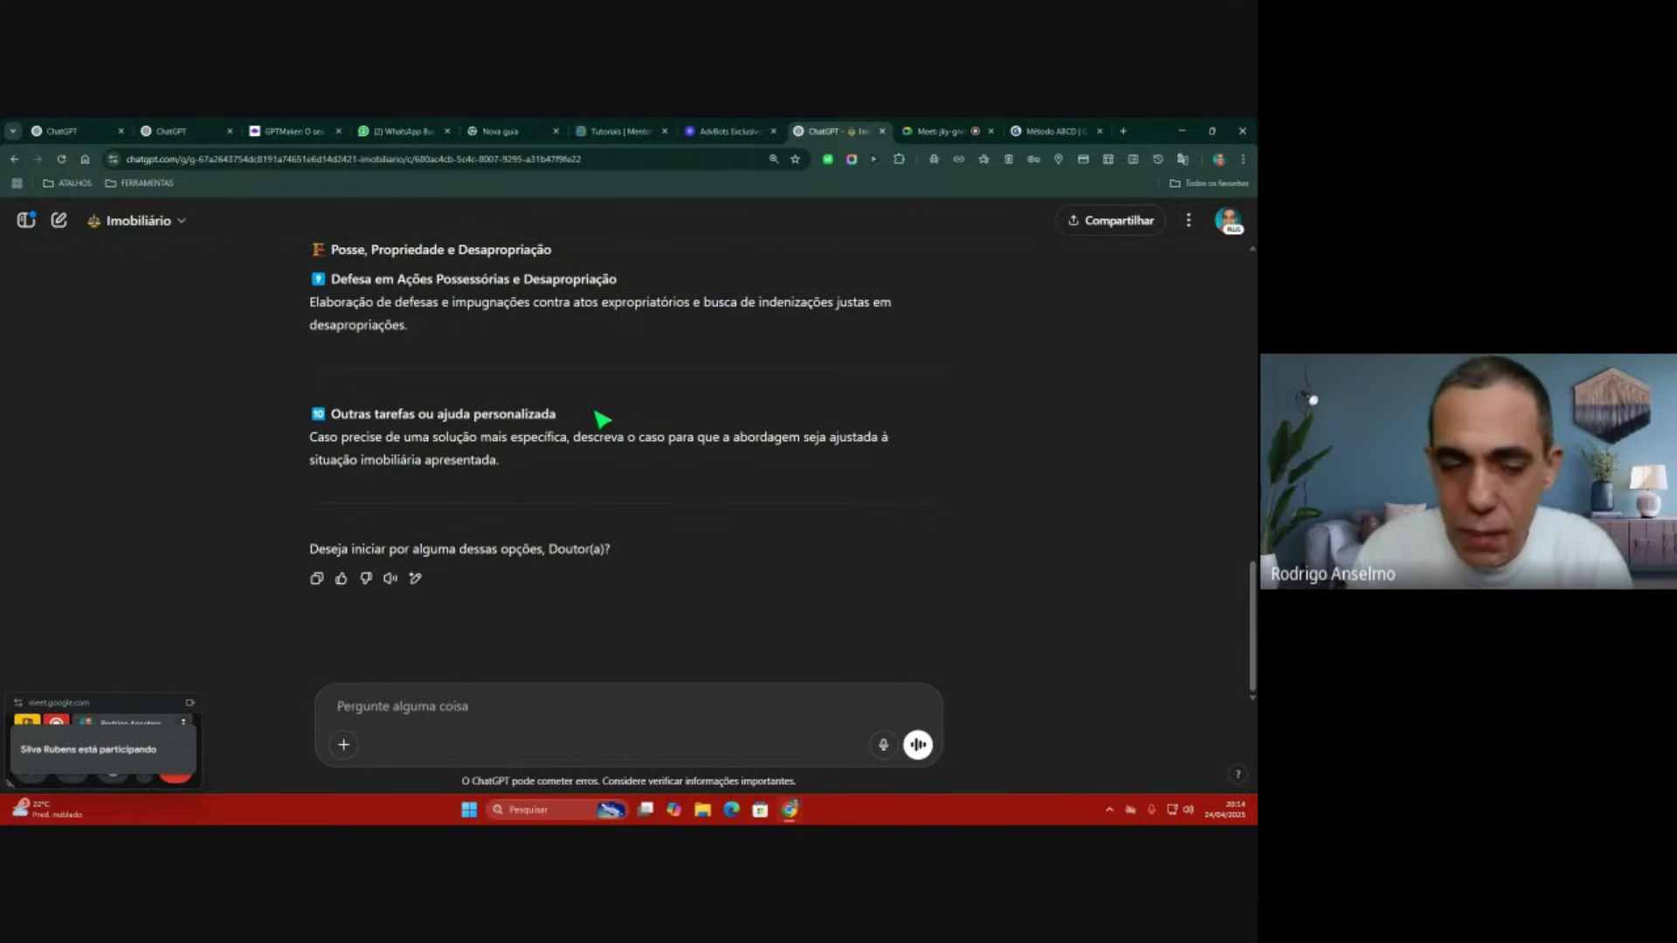
Step: Switch to the GPTMaker website and highlight its headline "Crie agentes de IA para o seu negócio"
click(307, 127)
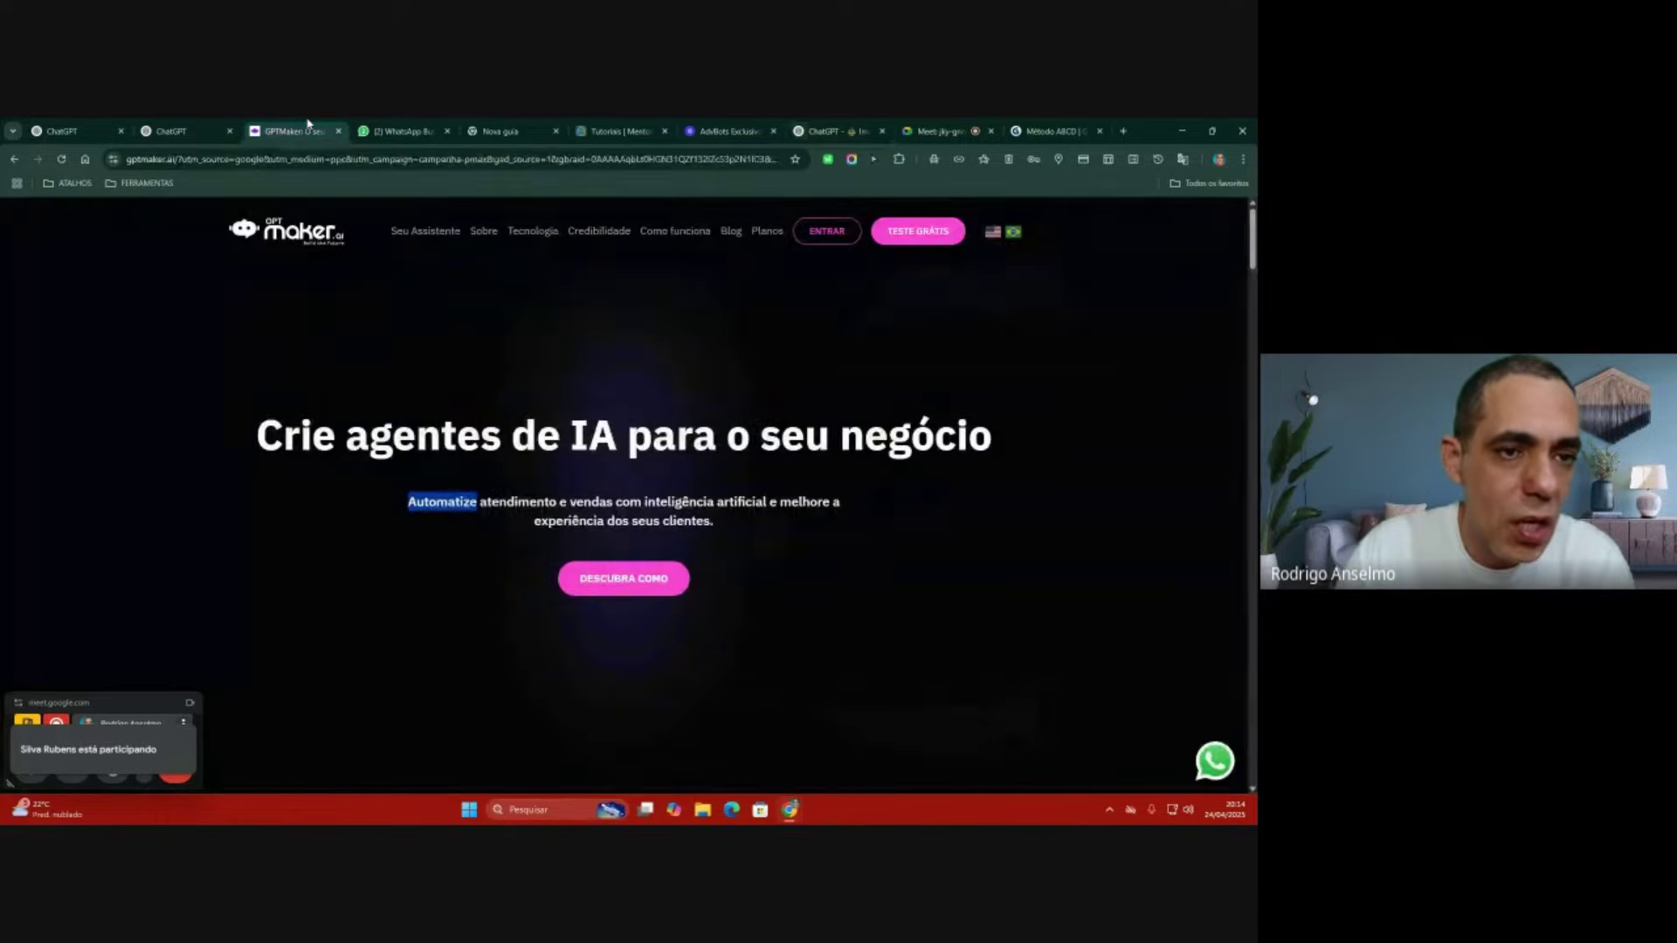
click(672, 403)
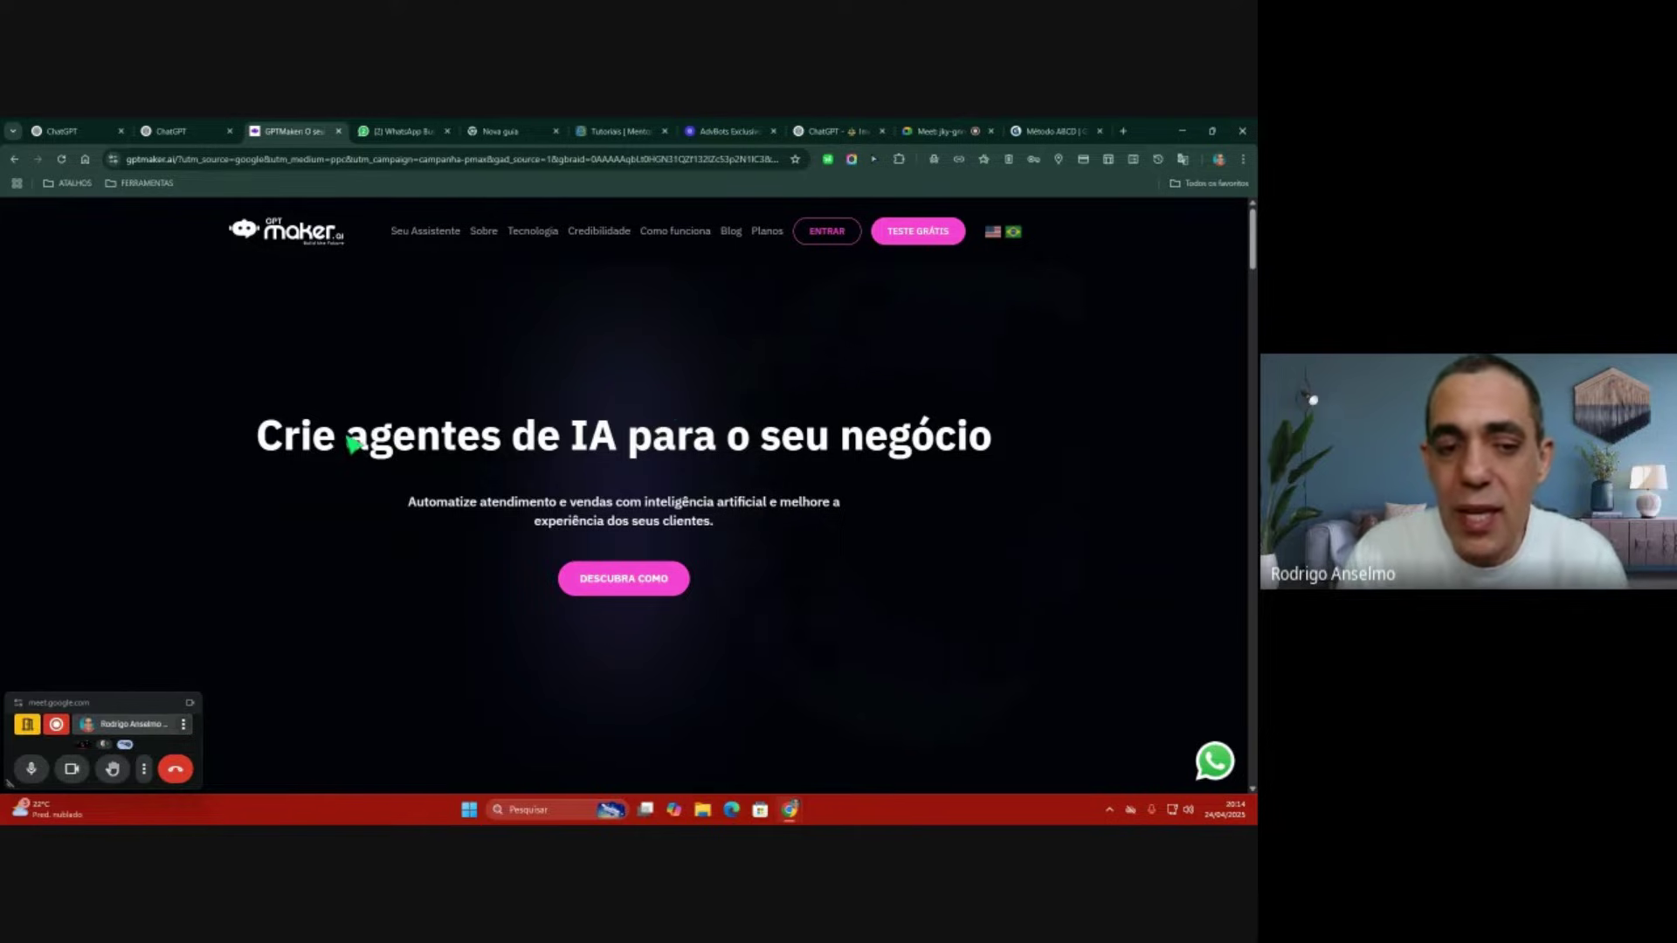
drag(258, 444, 1004, 445)
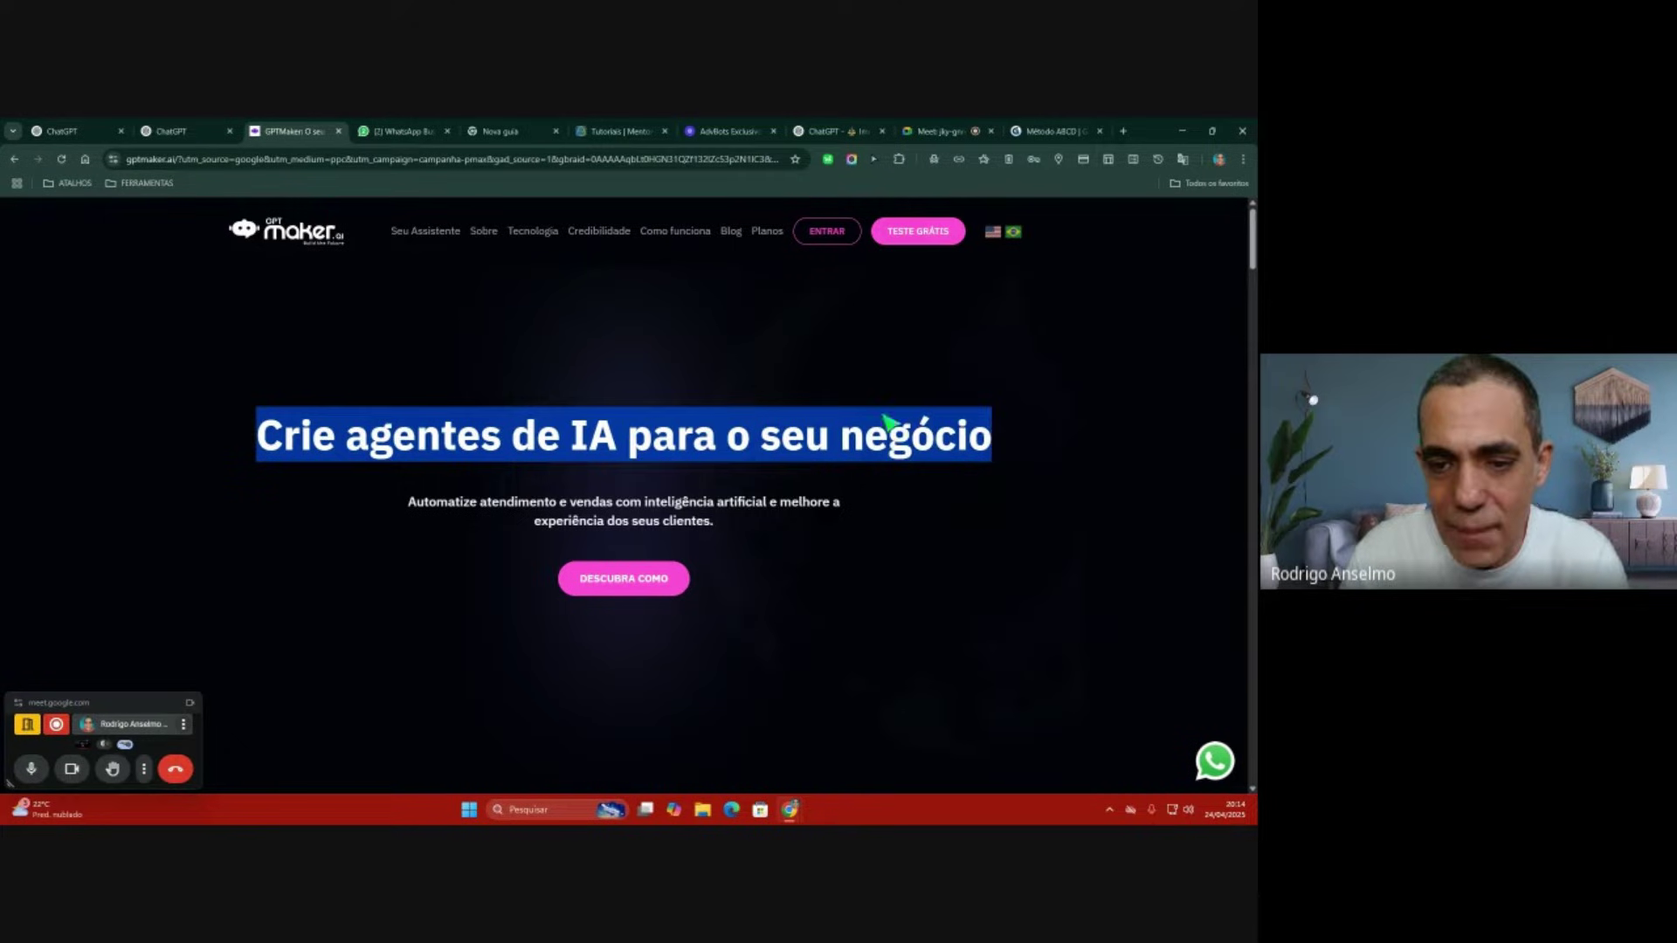
click(670, 382)
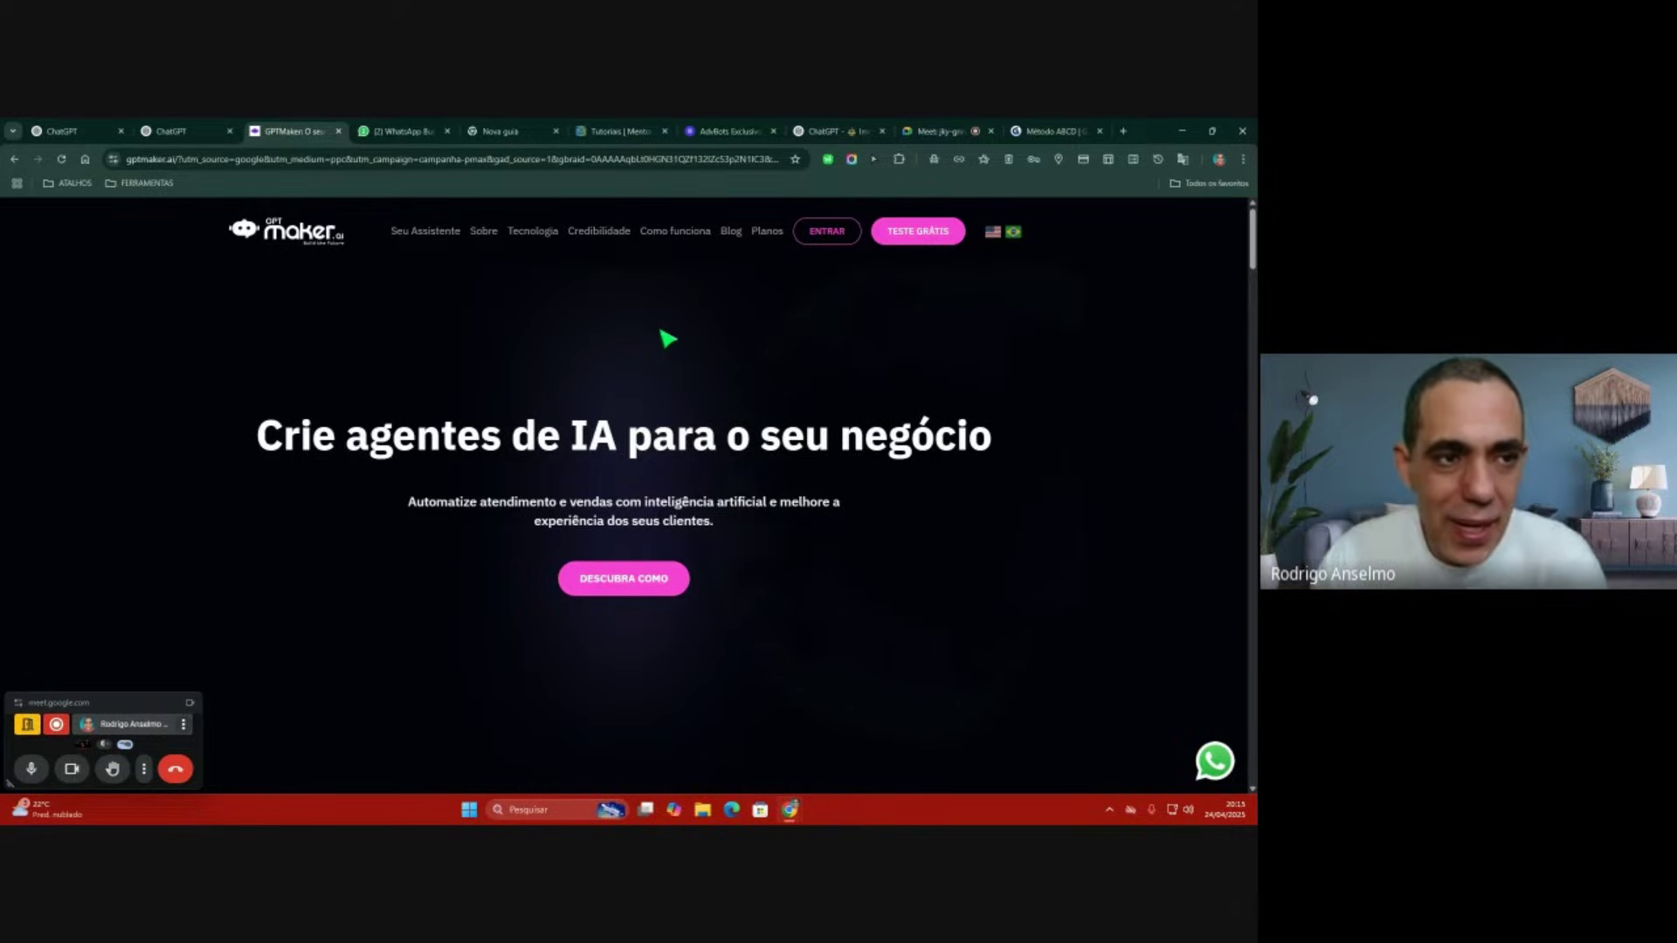
Step: Switch to the blank ChatGPT conversation, check the participants in the Google Meet call, and return to ChatGPT
click(187, 128)
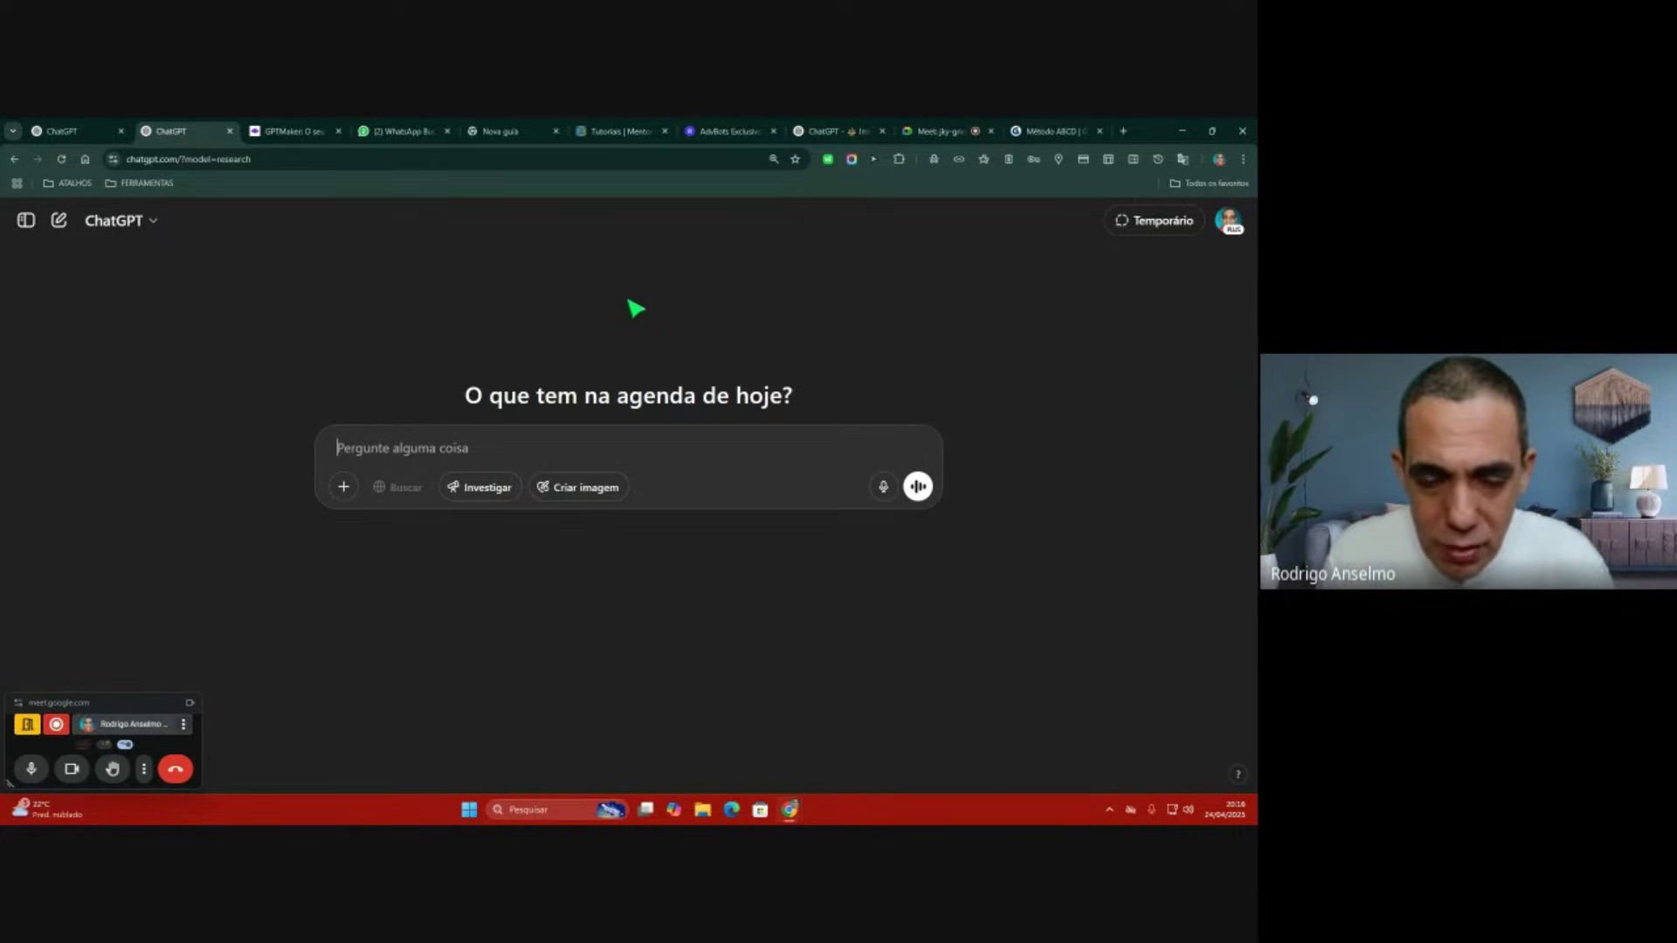
click(942, 131)
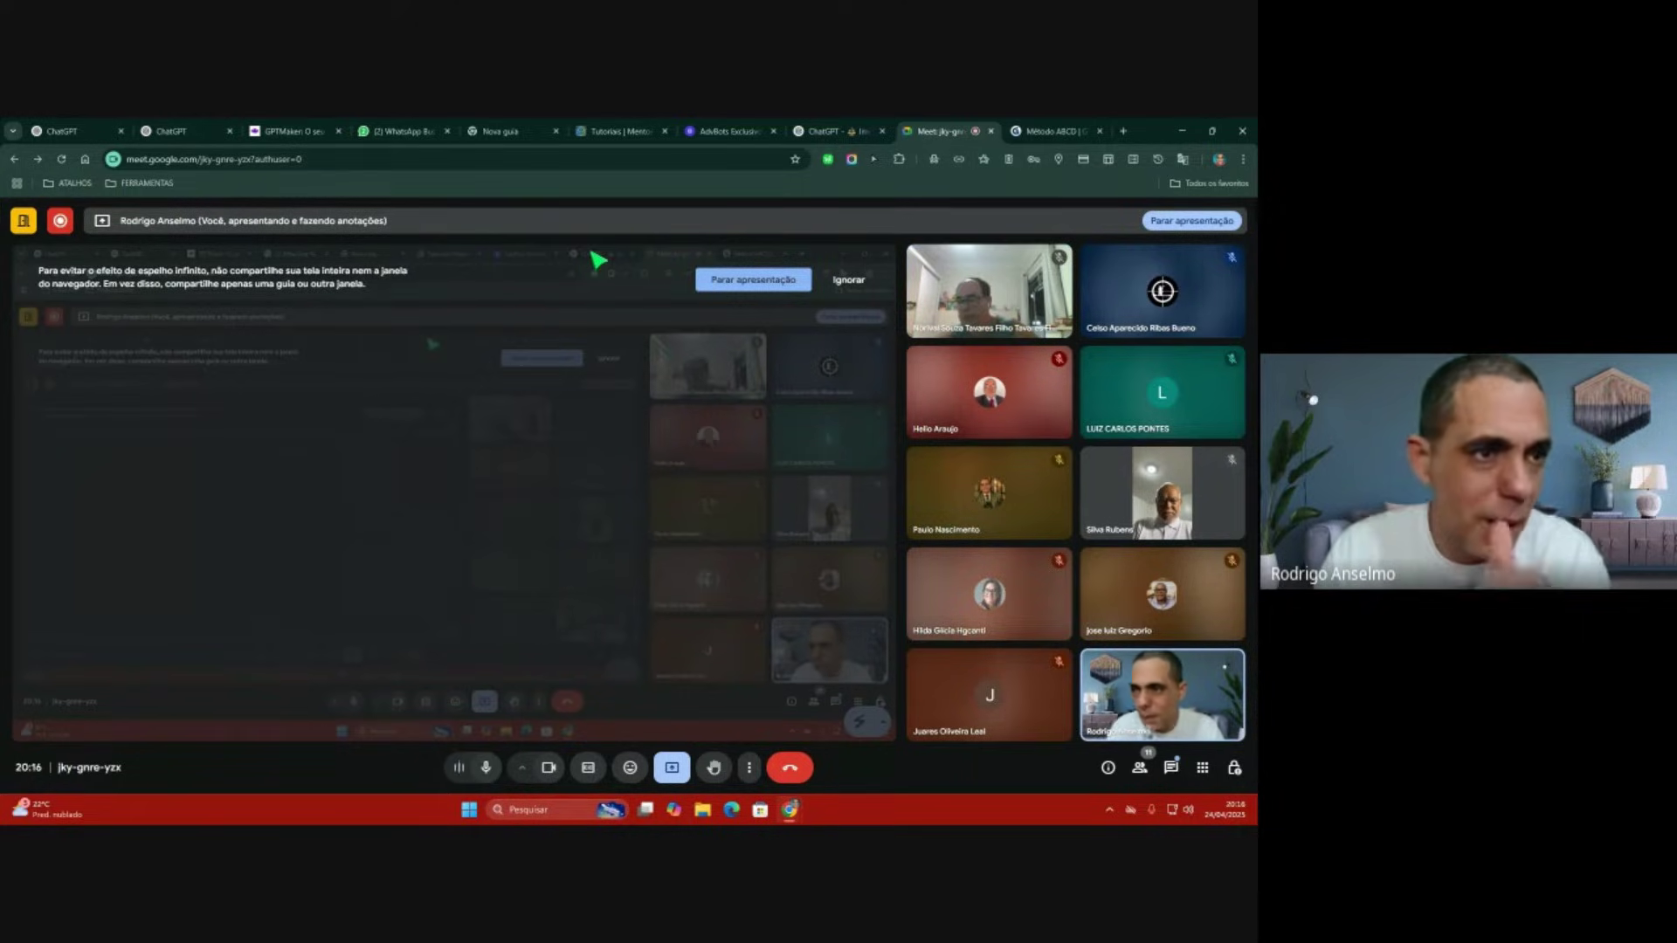
click(206, 125)
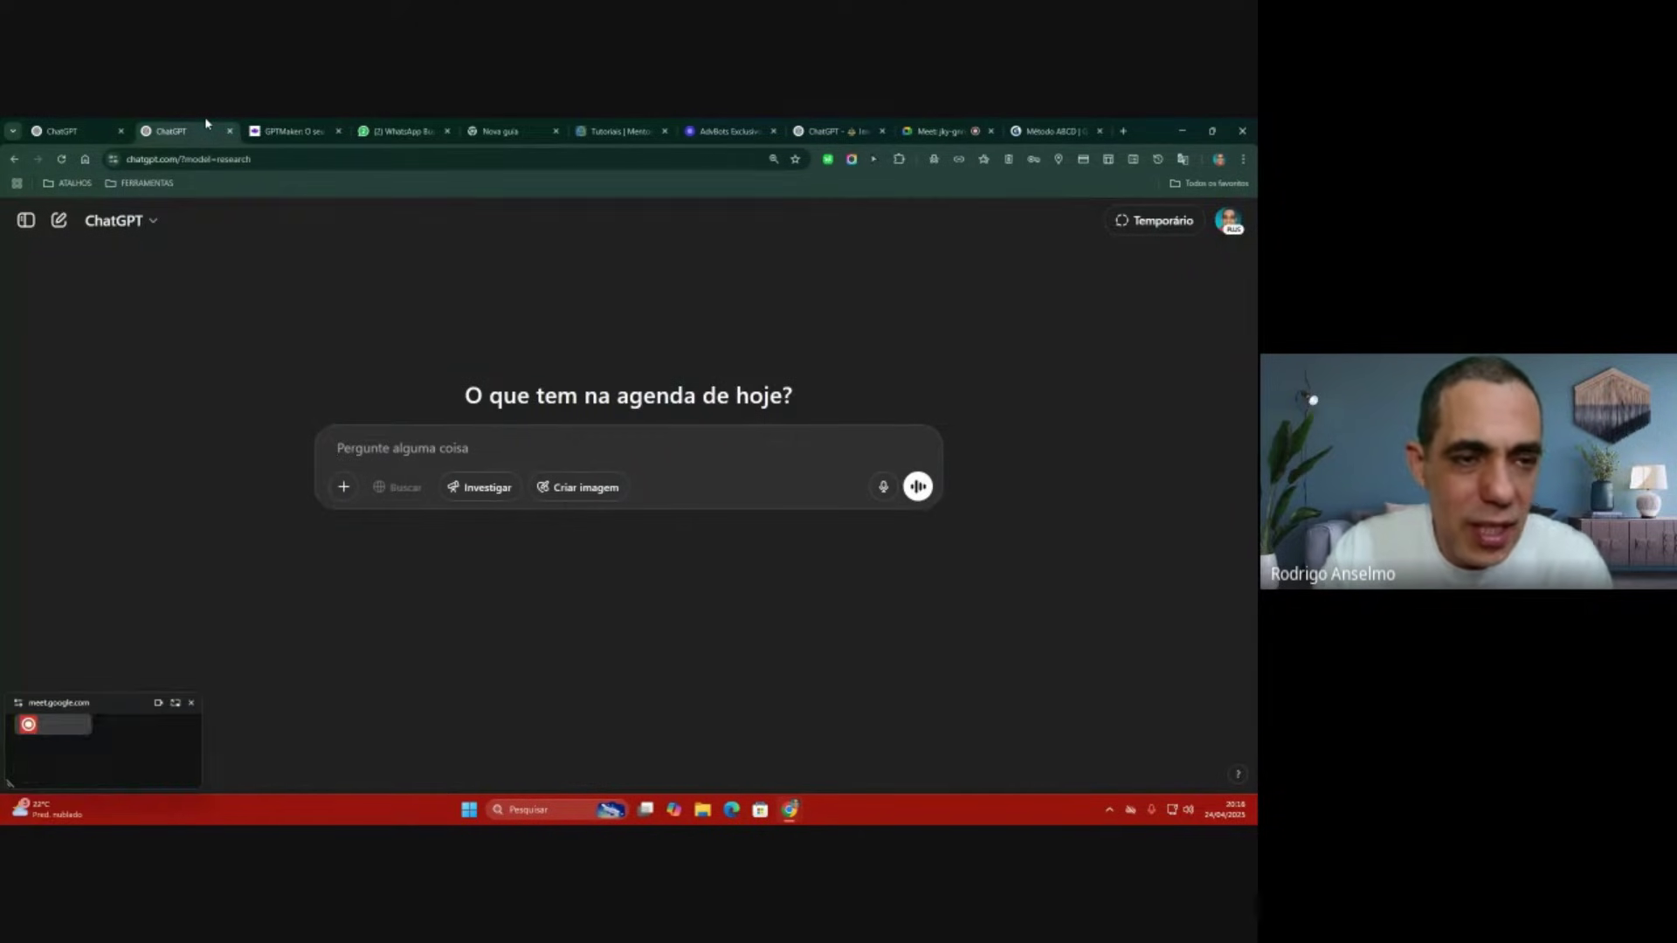
Step: Enlarge the floating Google Meet window to check the call, and shrink it again
drag(114, 694, 139, 546)
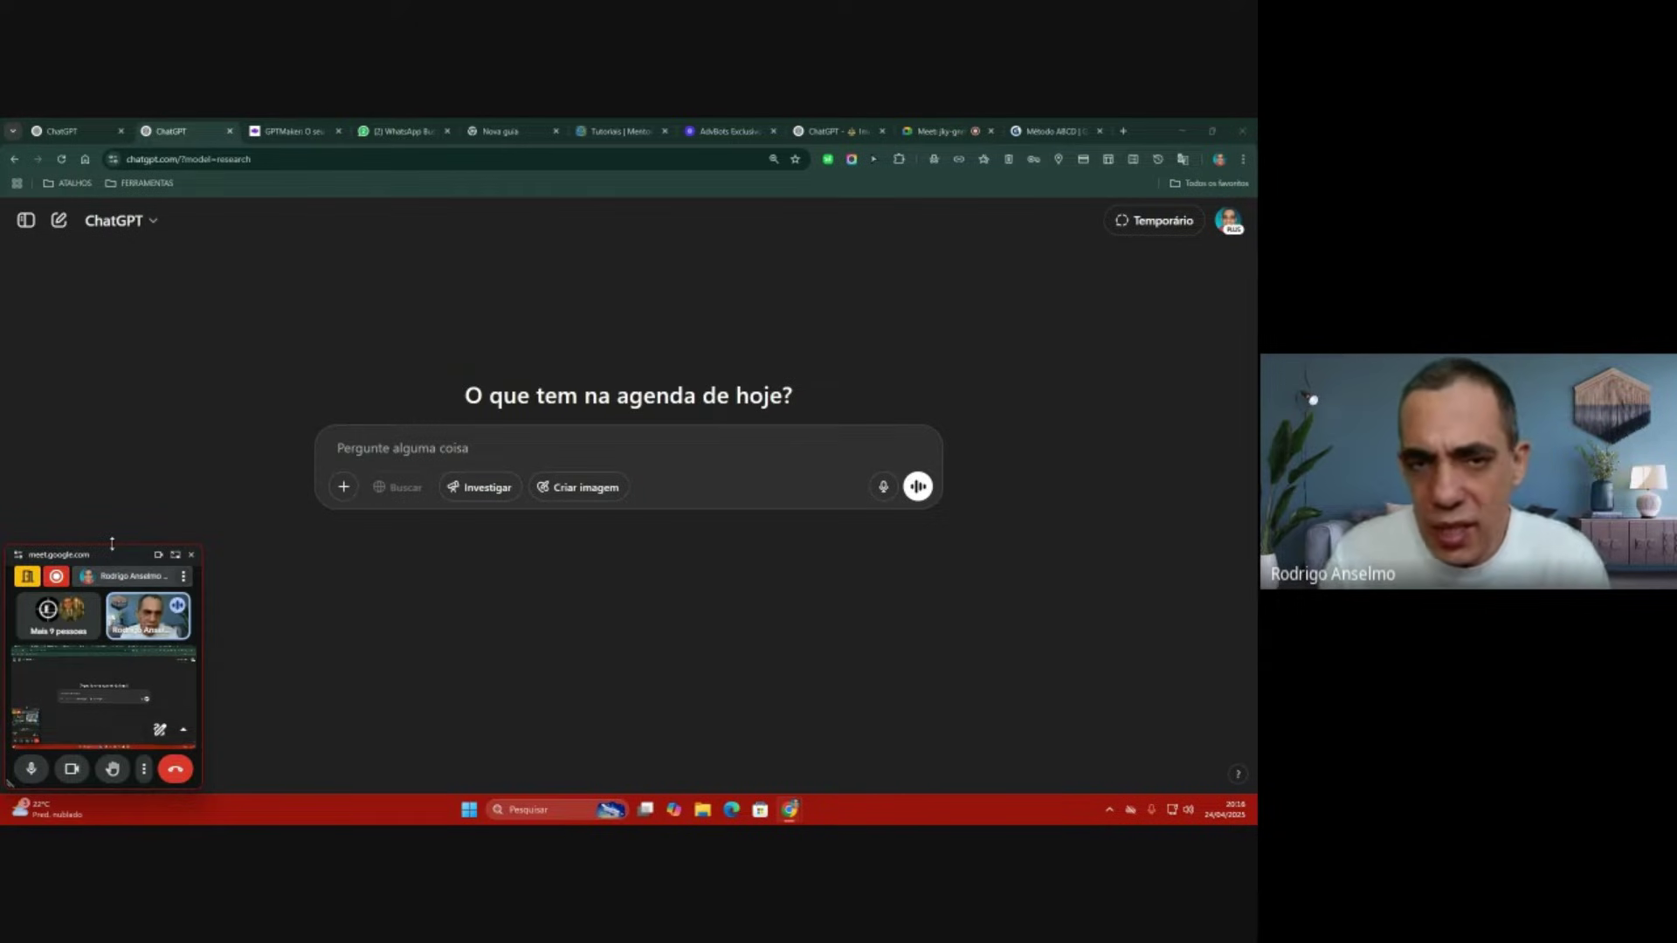
drag(112, 544, 112, 676)
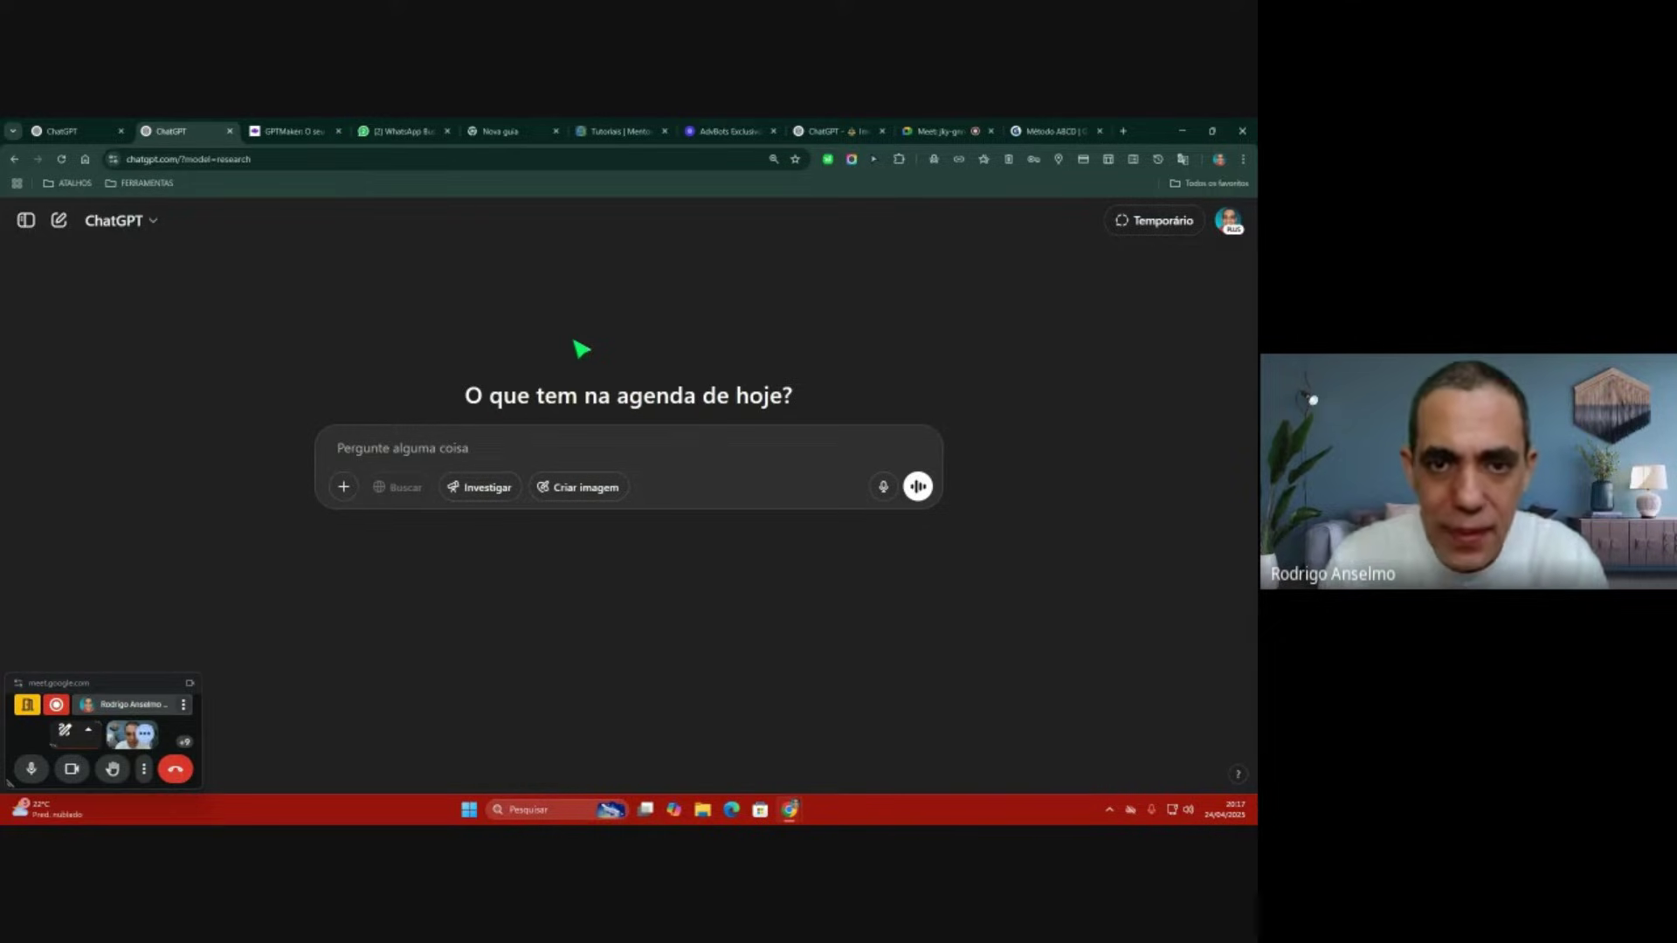
Step: In the data control settings, switch "Melhorar o modelo para todo mundo" on and off again, and close the settings
click(1221, 231)
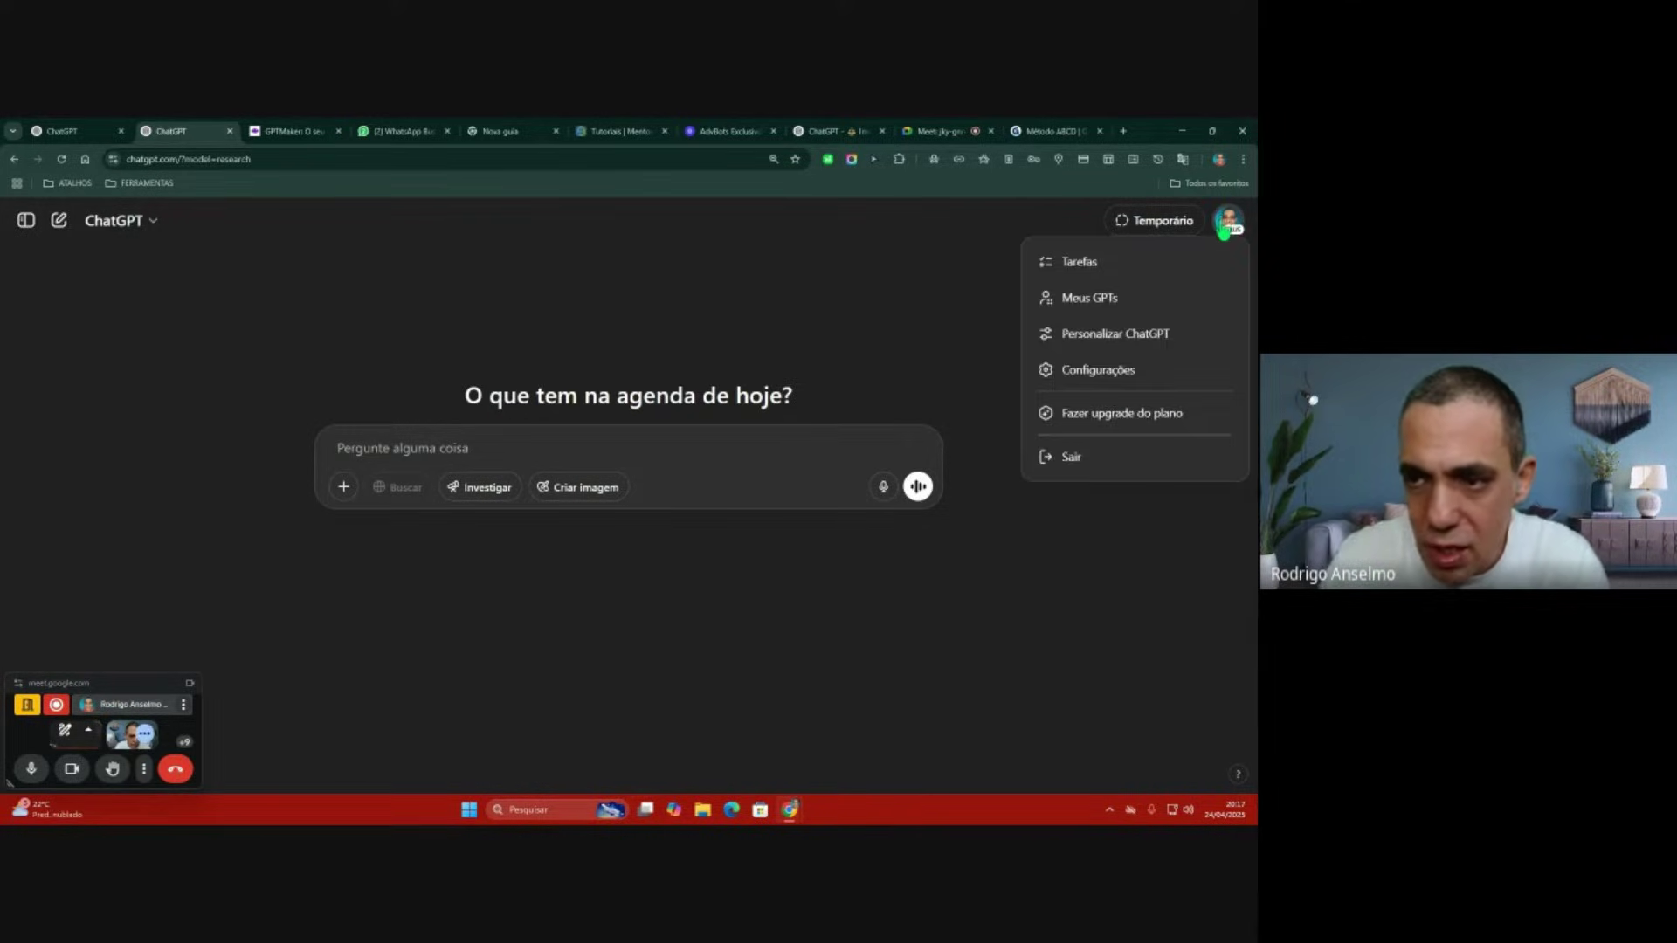
click(1098, 370)
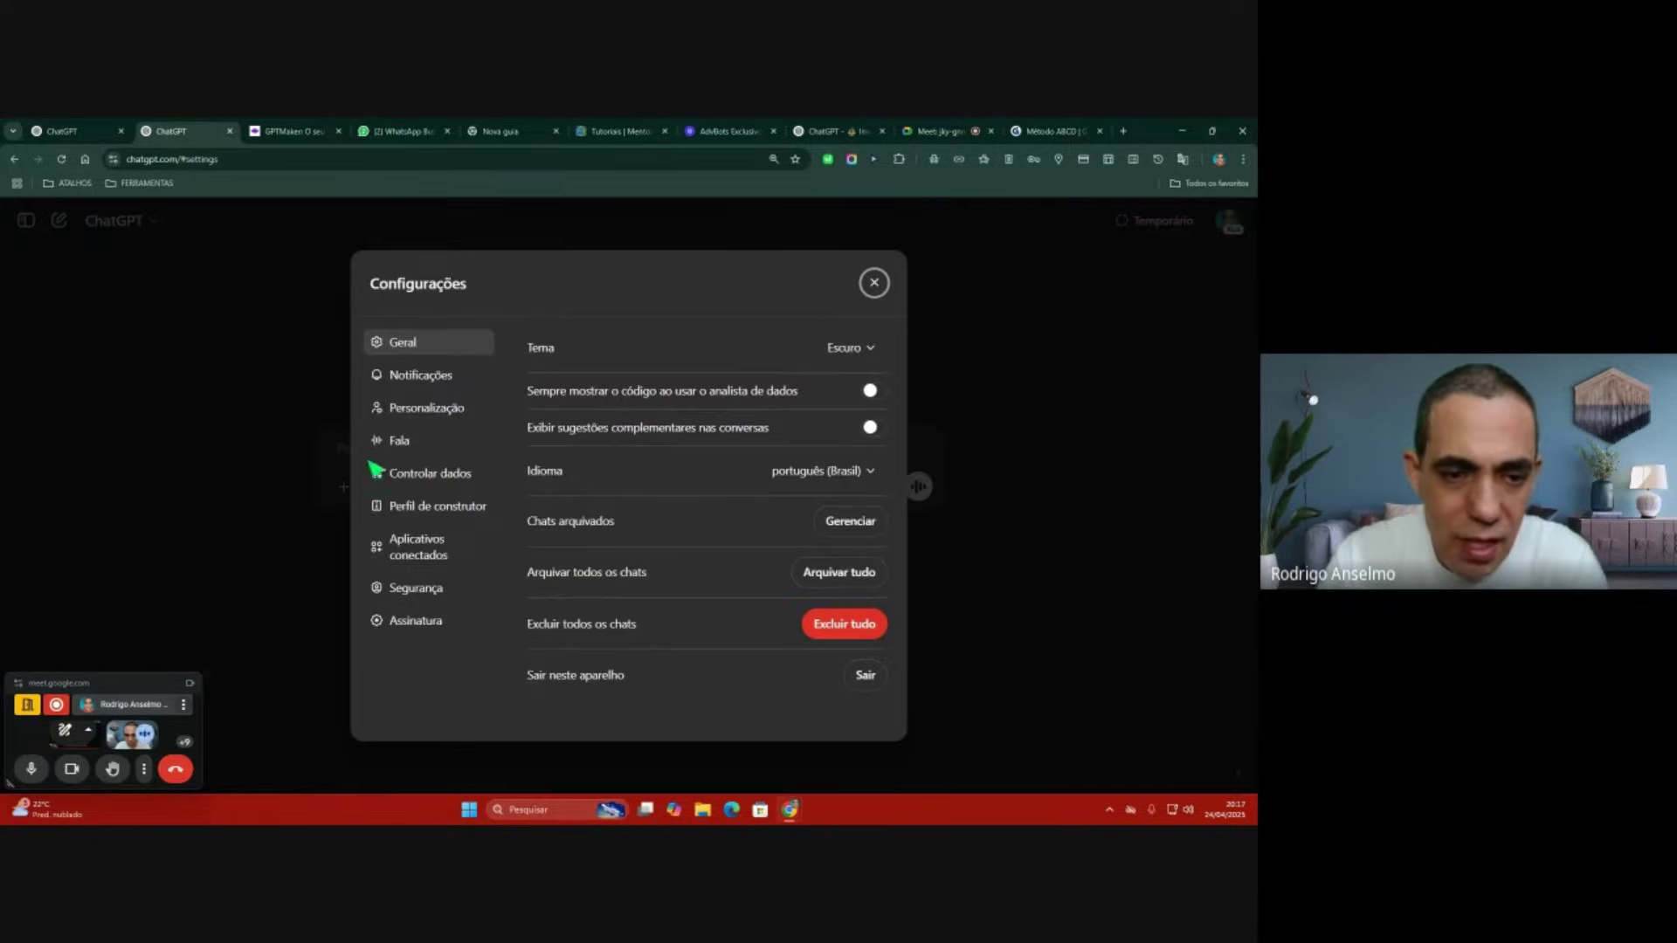
click(400, 476)
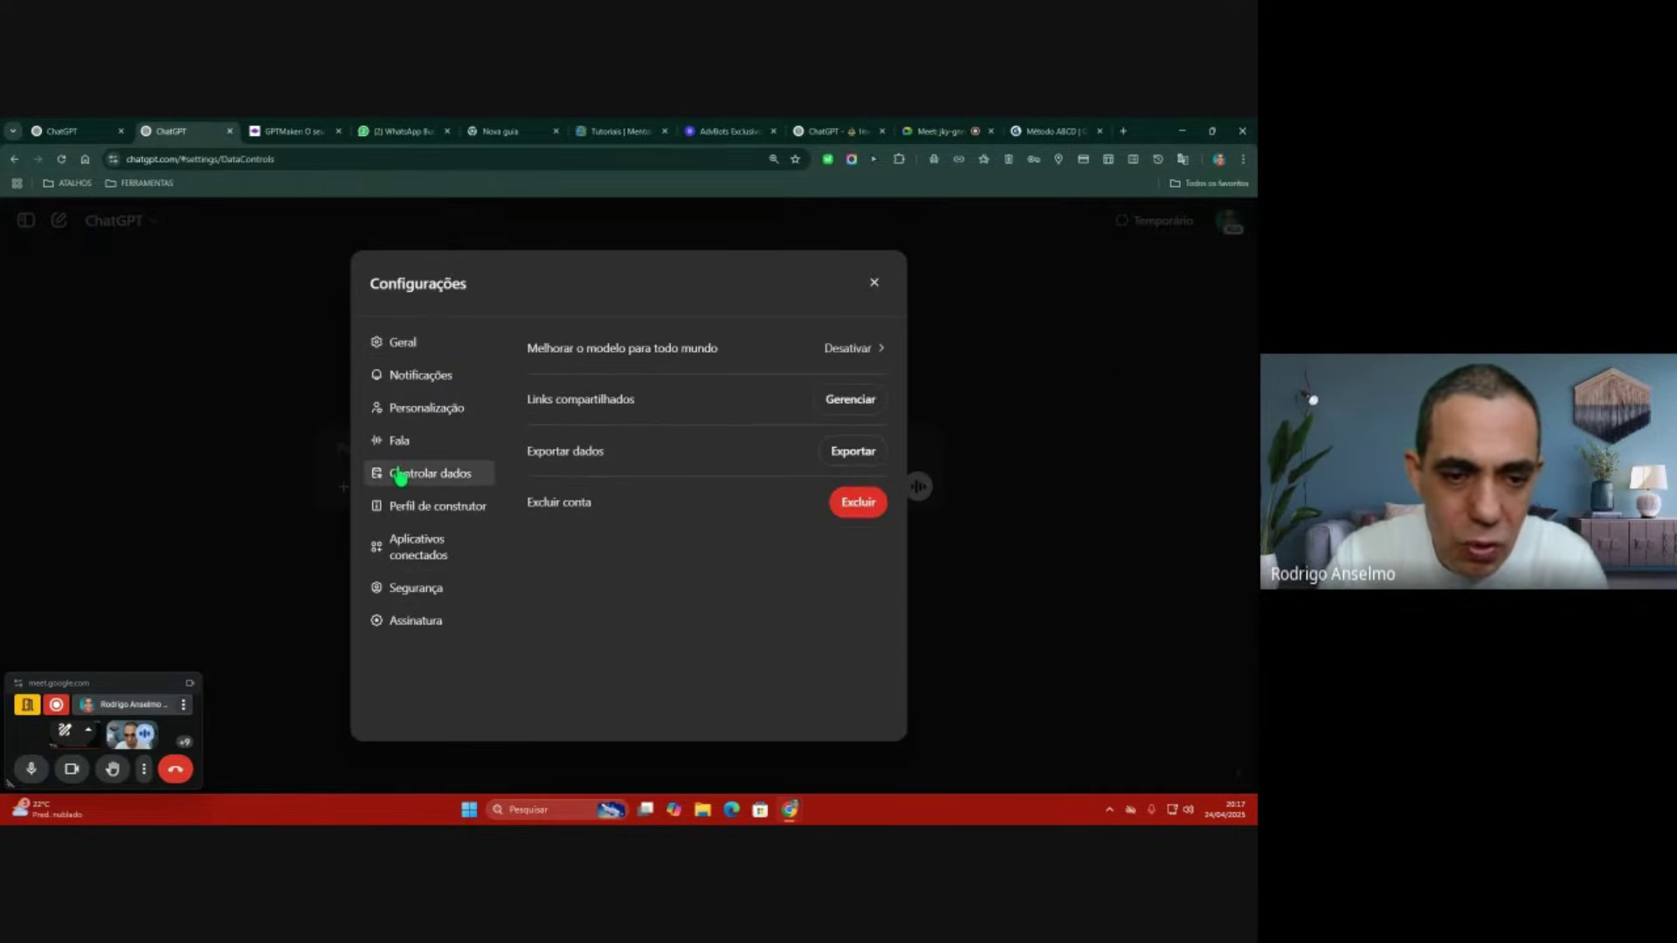
click(643, 354)
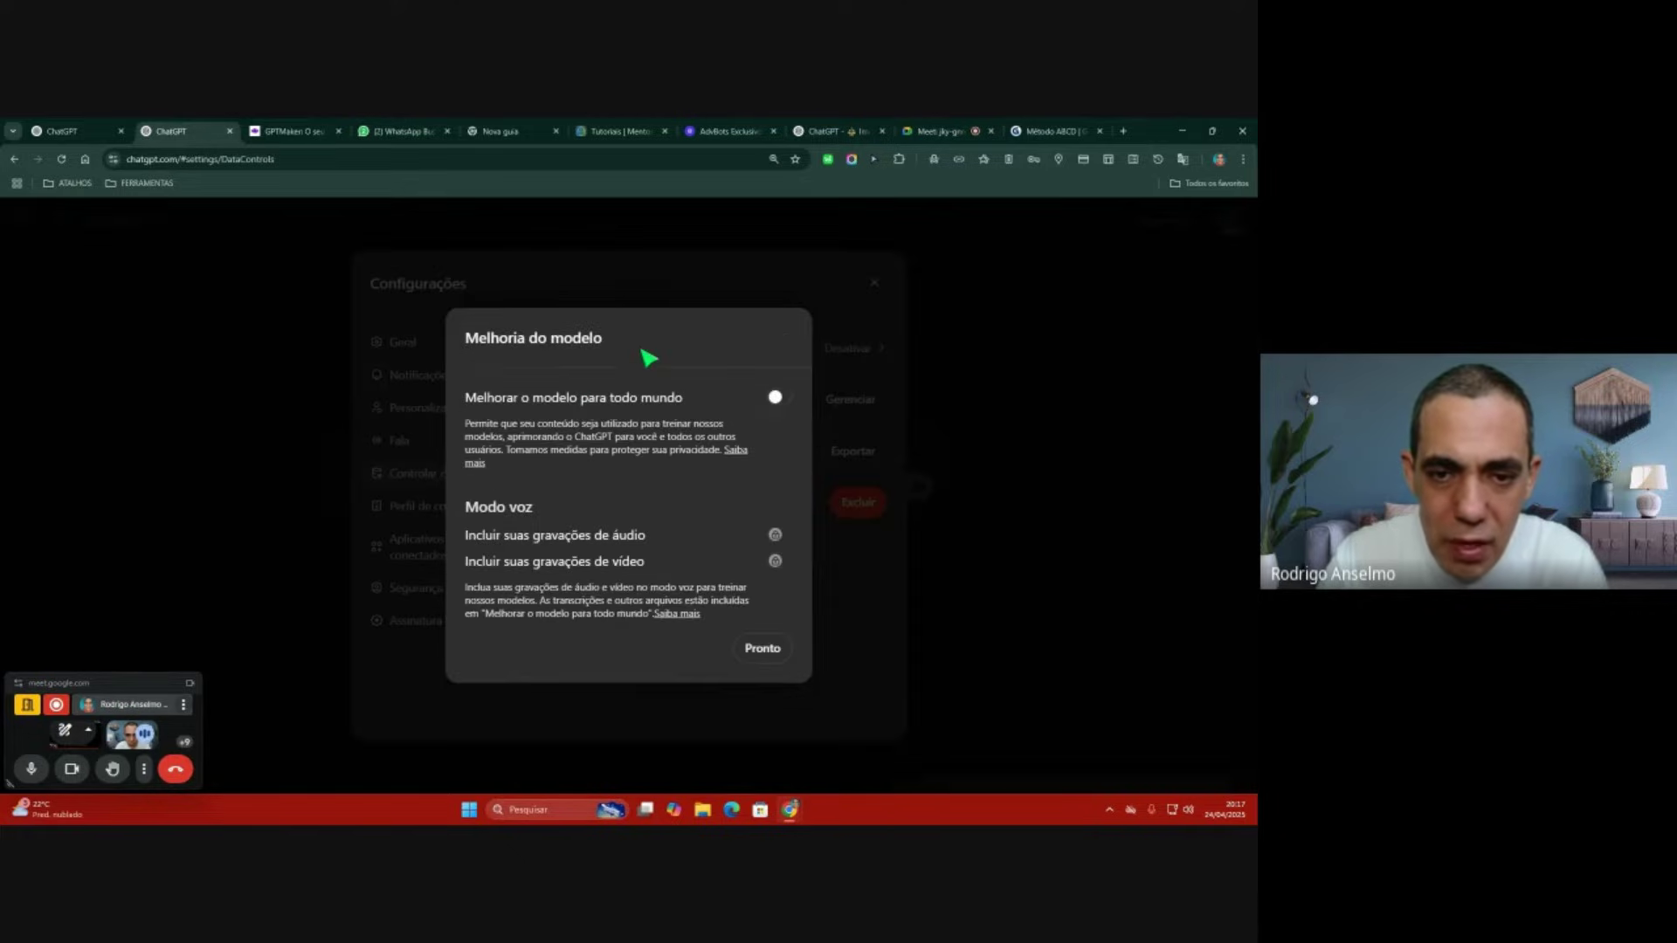
click(778, 400)
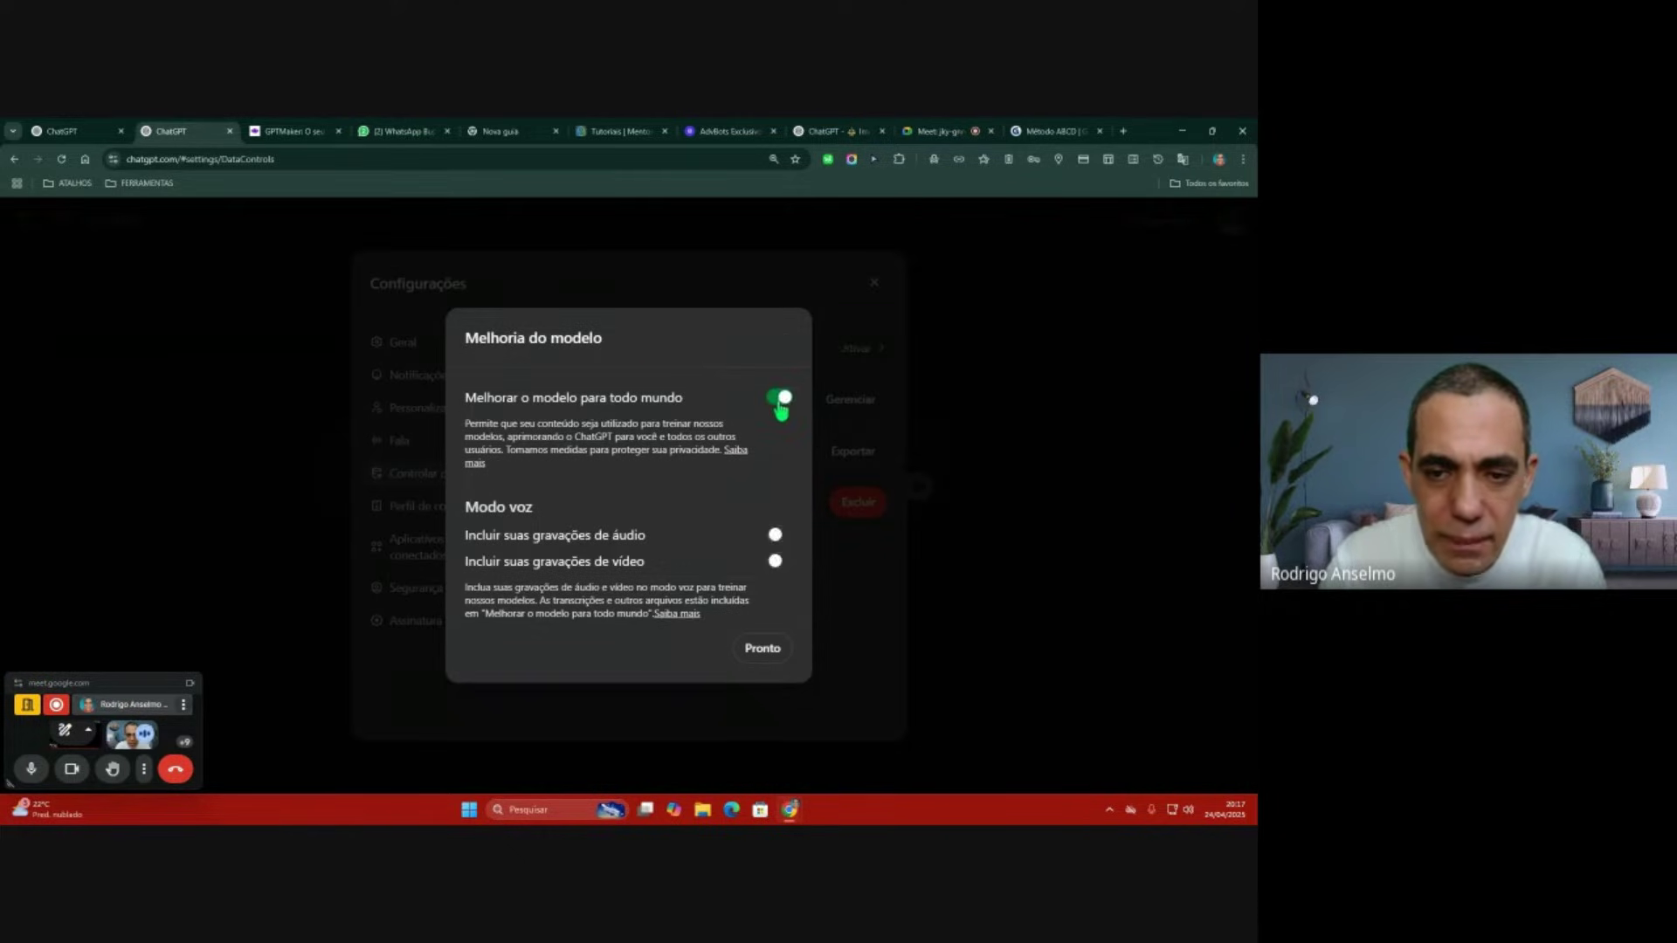
click(781, 407)
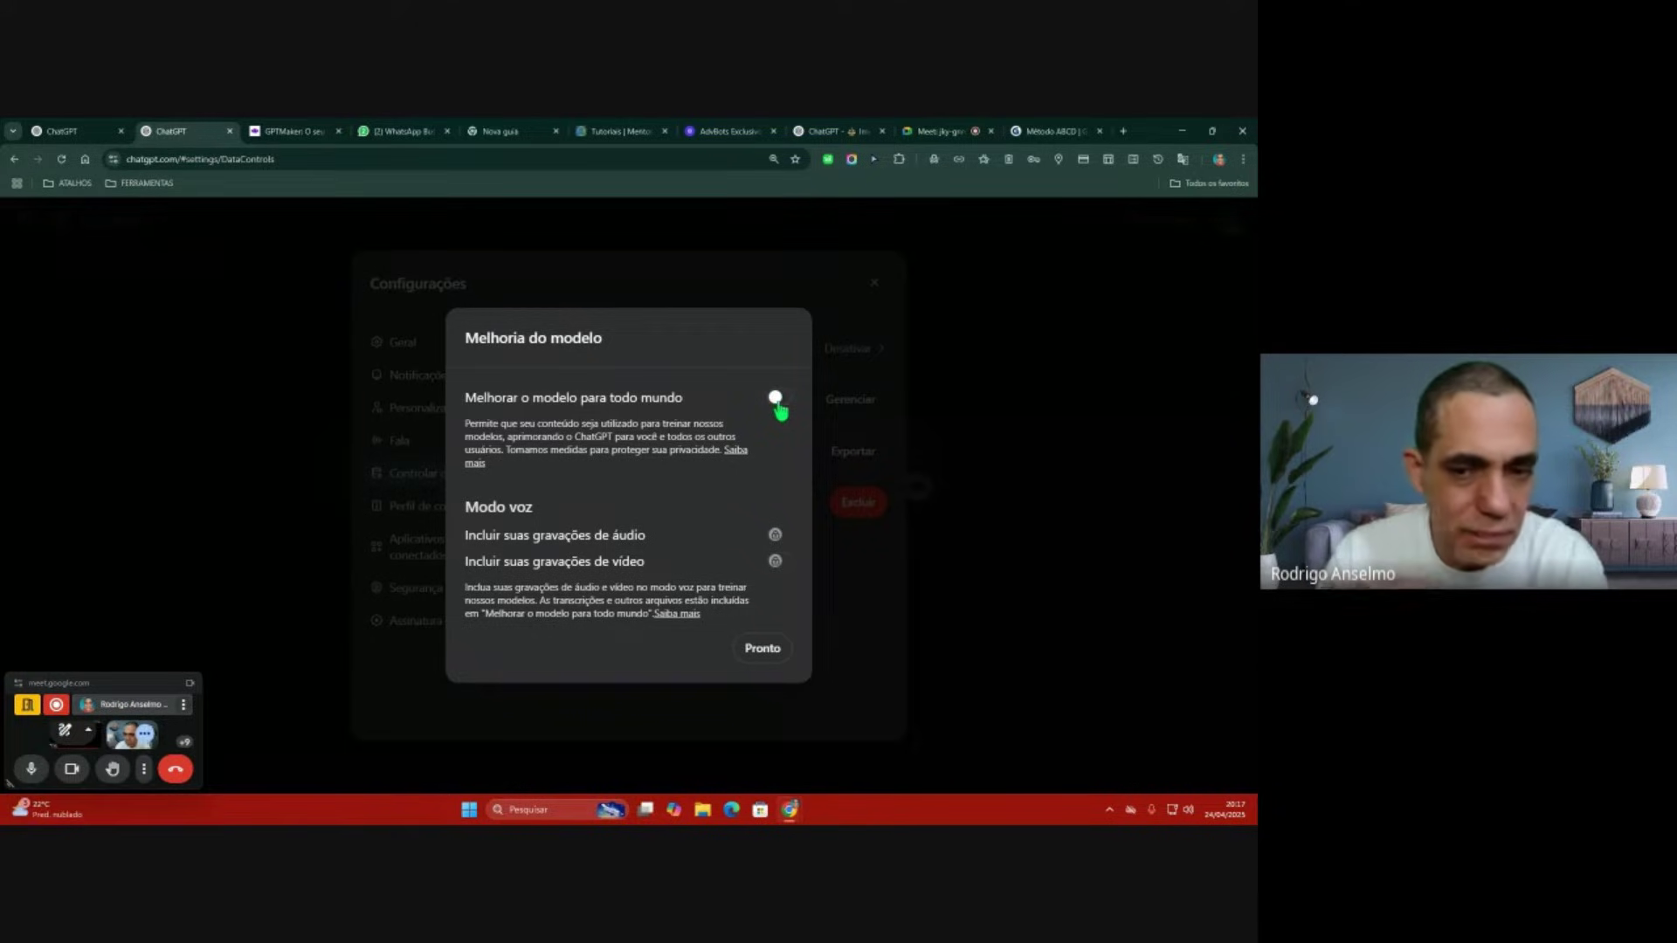
click(877, 296)
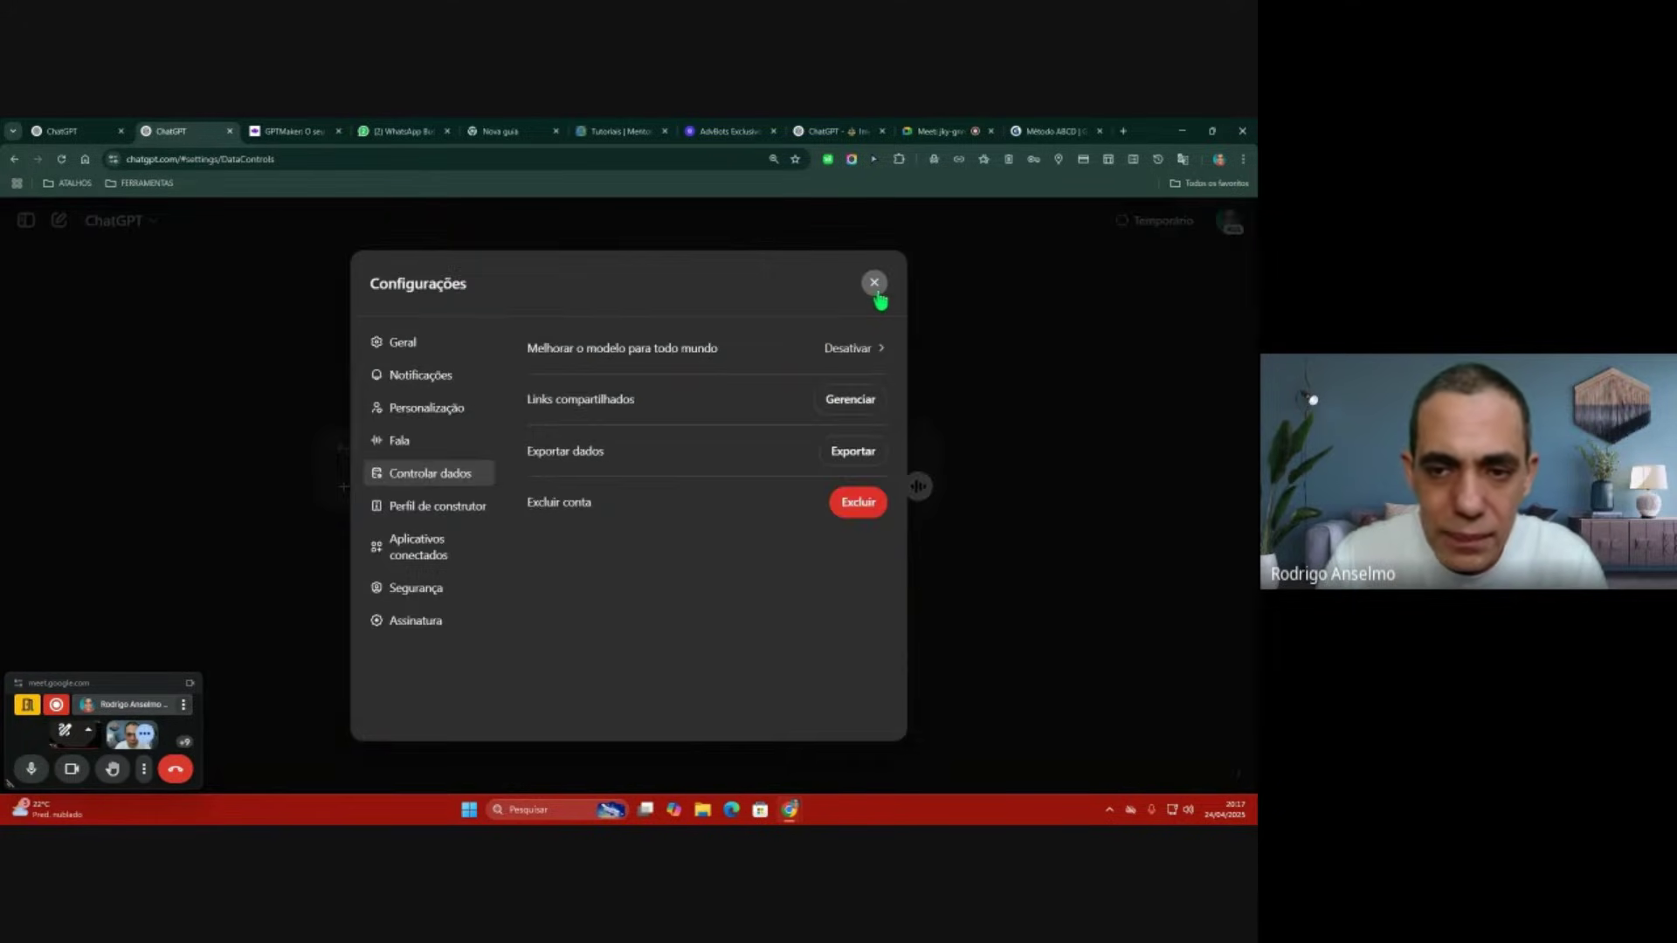
click(877, 288)
Step: Look at the chat's attachment options for connecting apps, adding from Google Drive and uploading from the computer
click(346, 486)
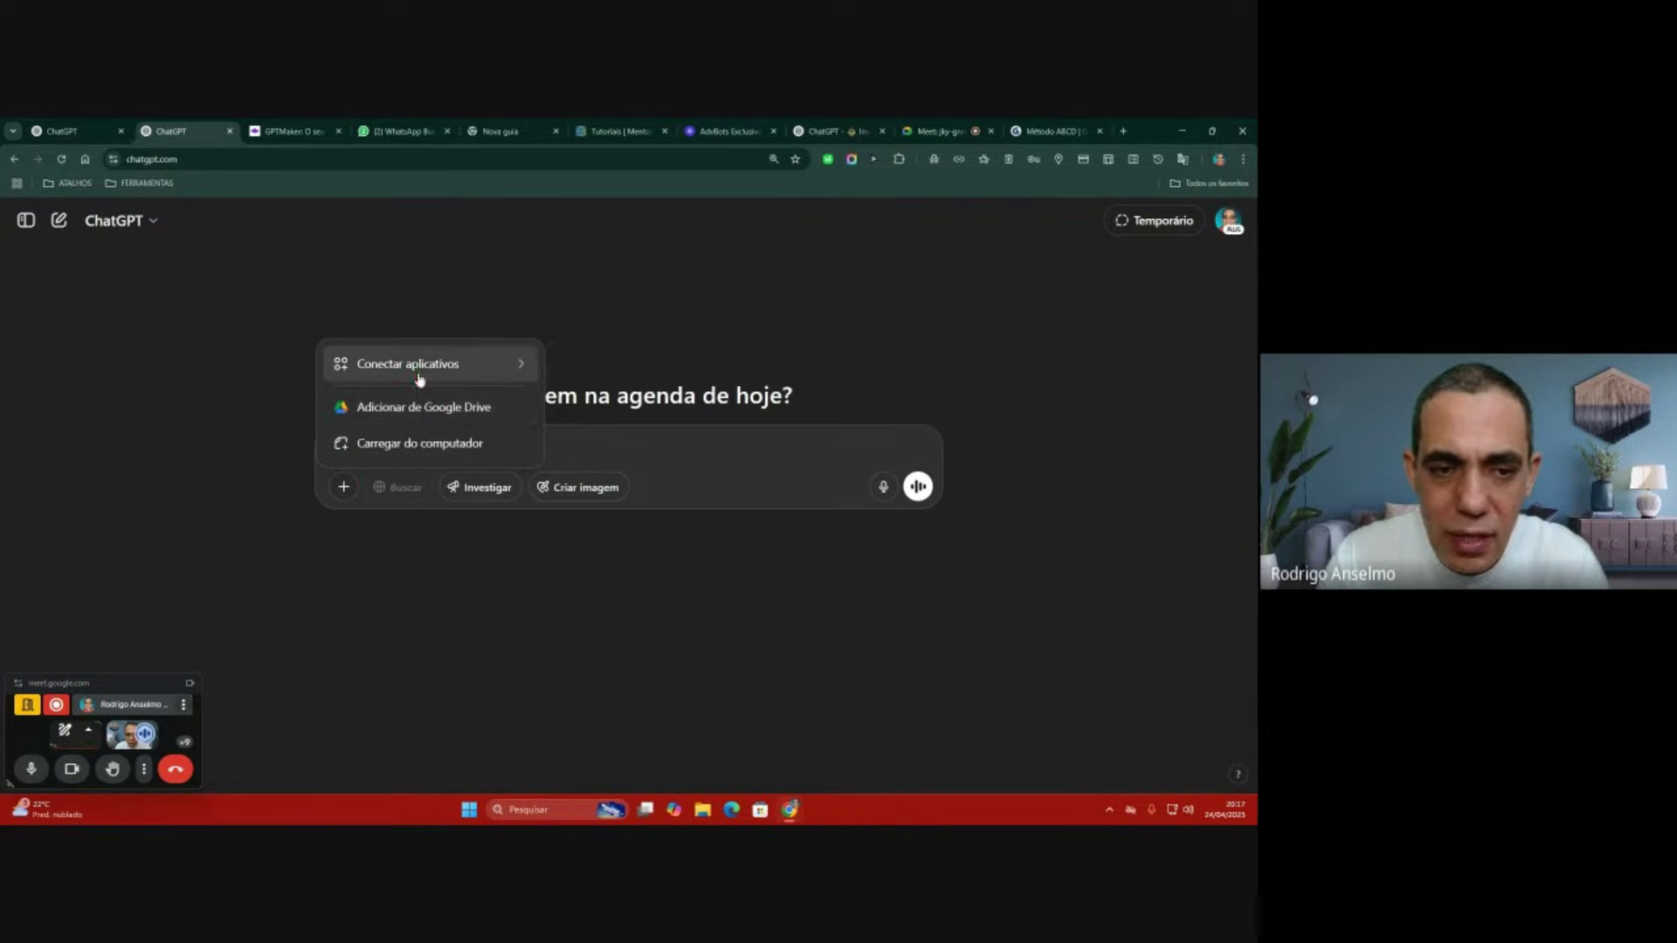
mouse_move(424, 374)
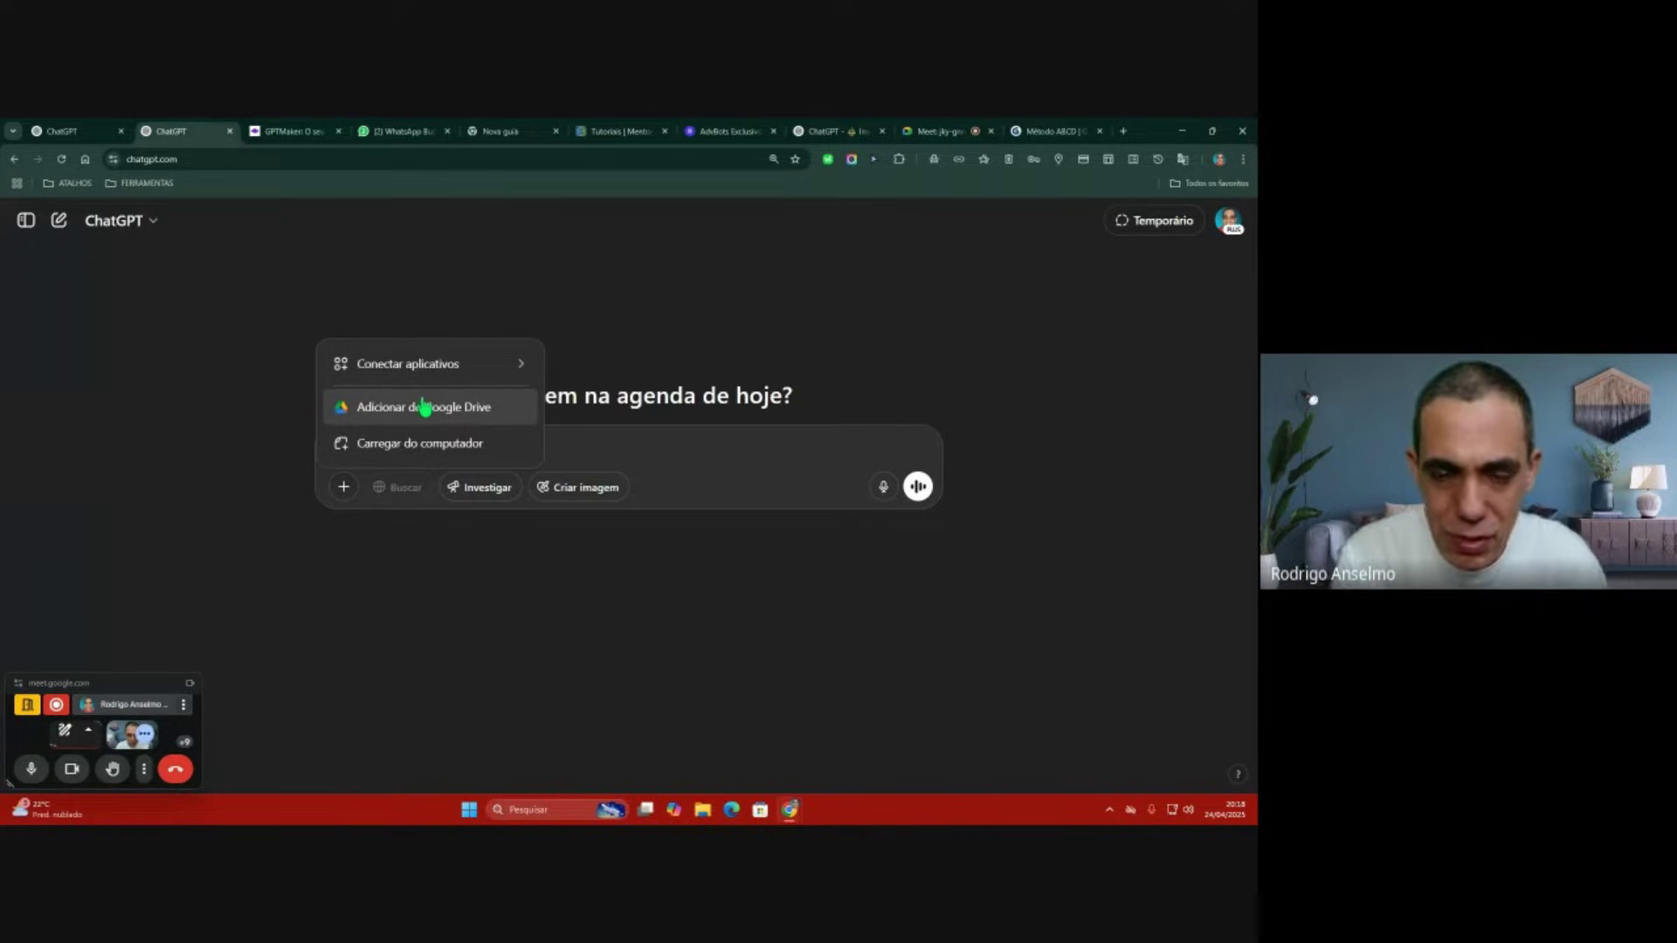
click(741, 316)
Step: Look through the theme and language options in the general settings, and close the settings without changing them
click(1230, 220)
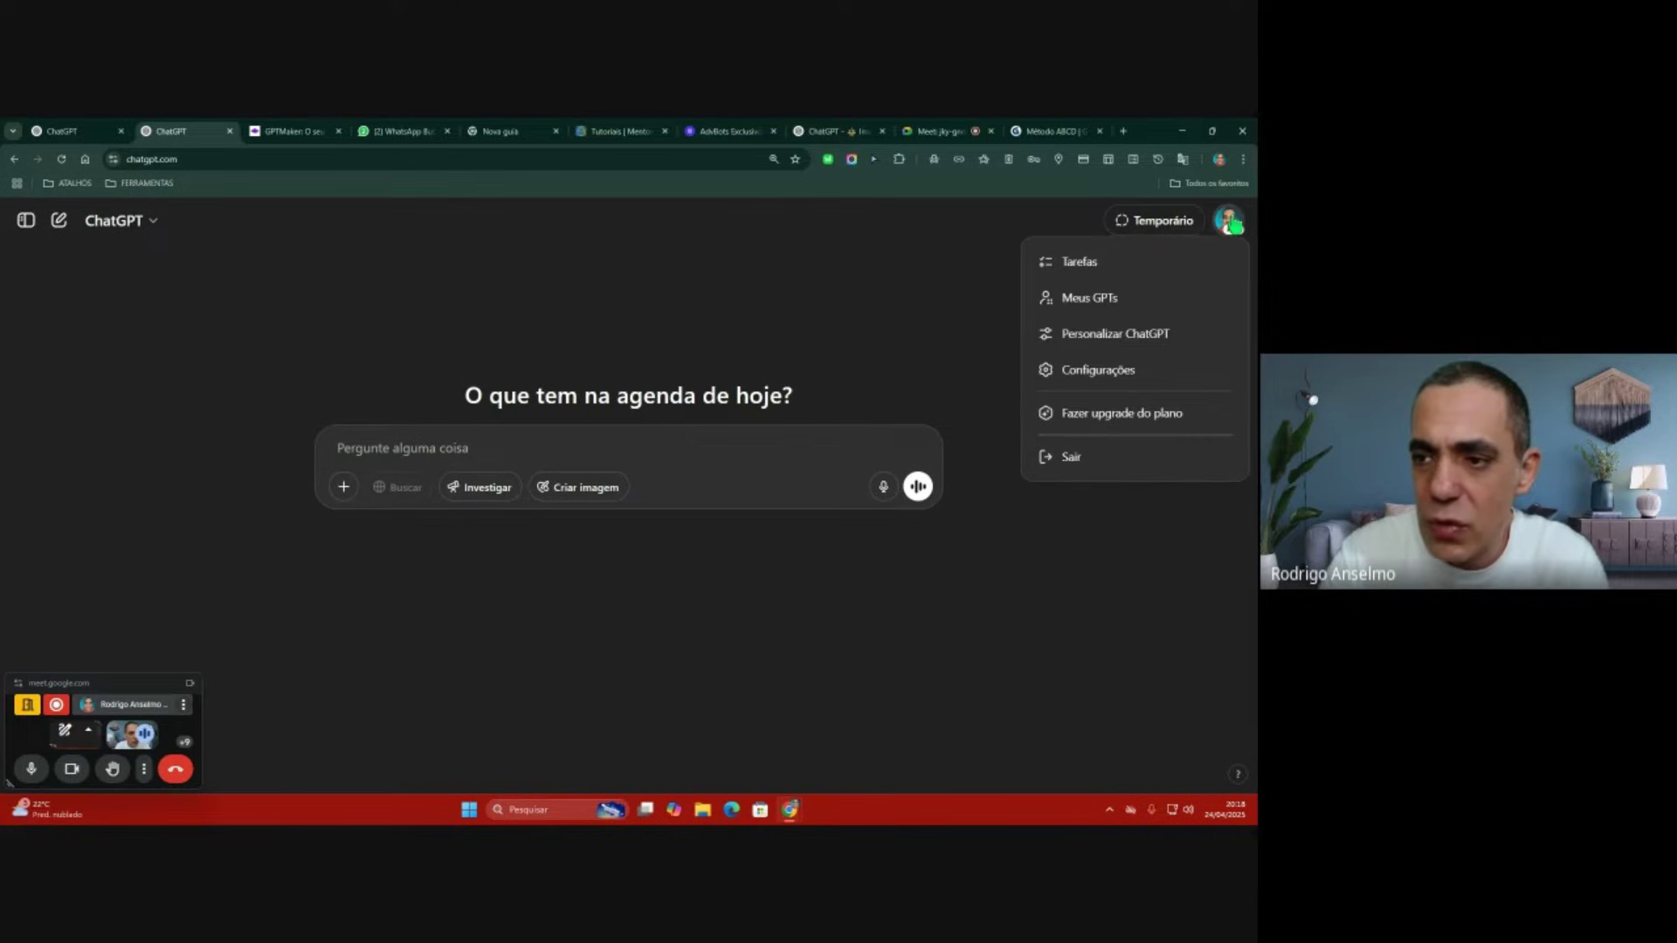
click(1092, 371)
click(852, 348)
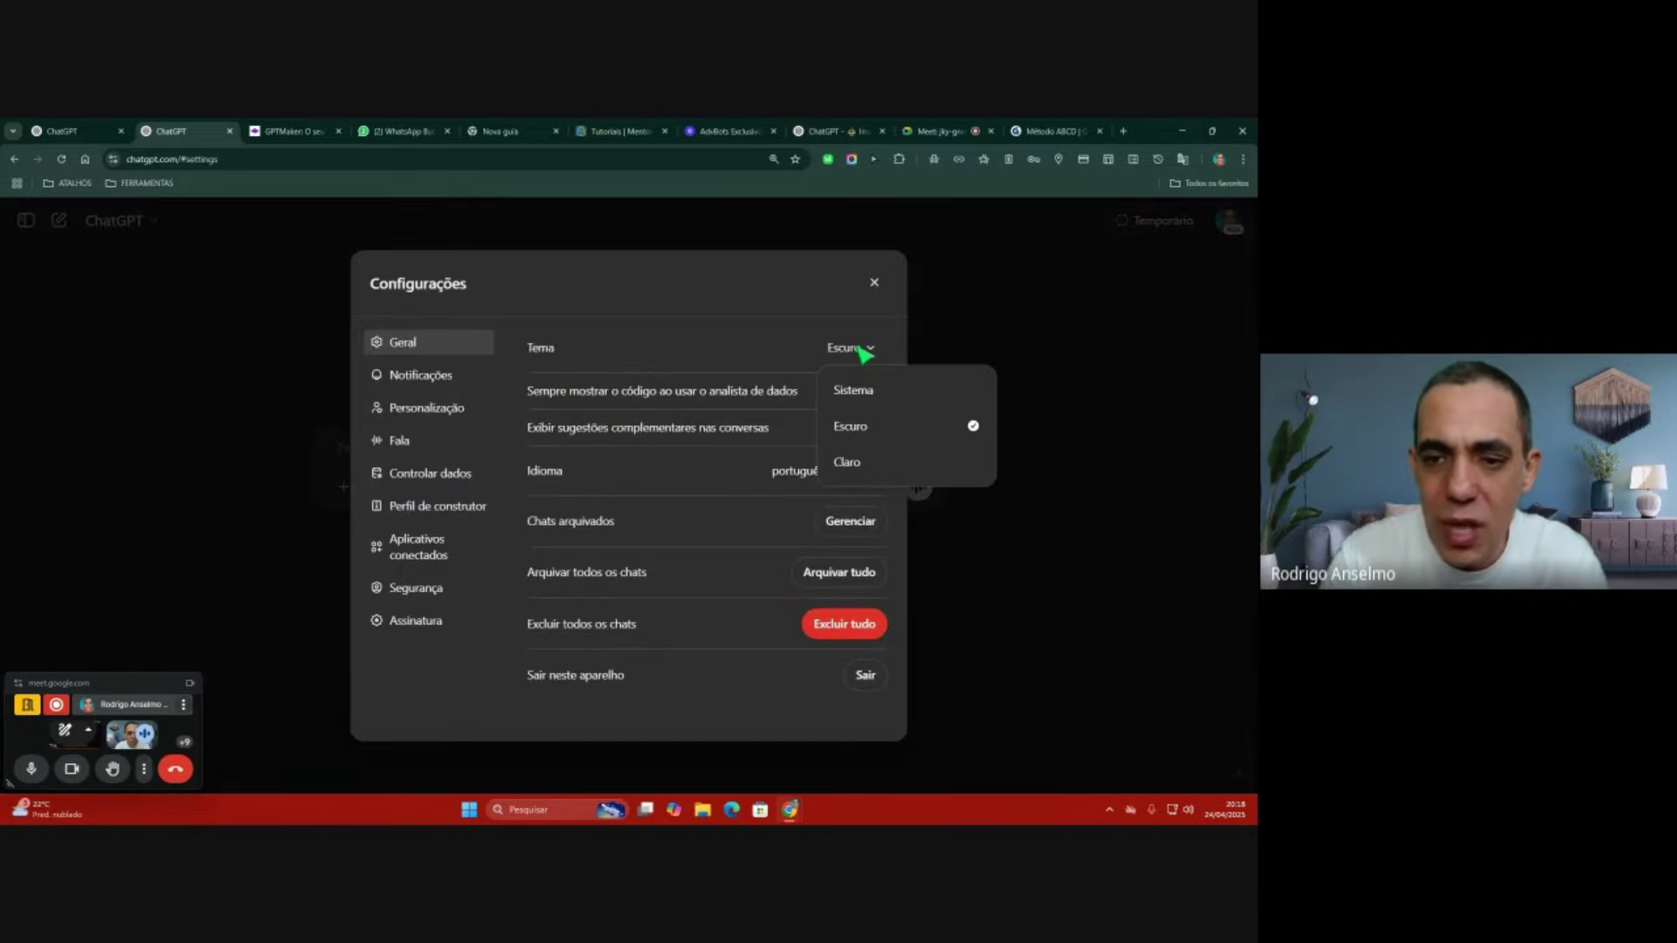
click(753, 345)
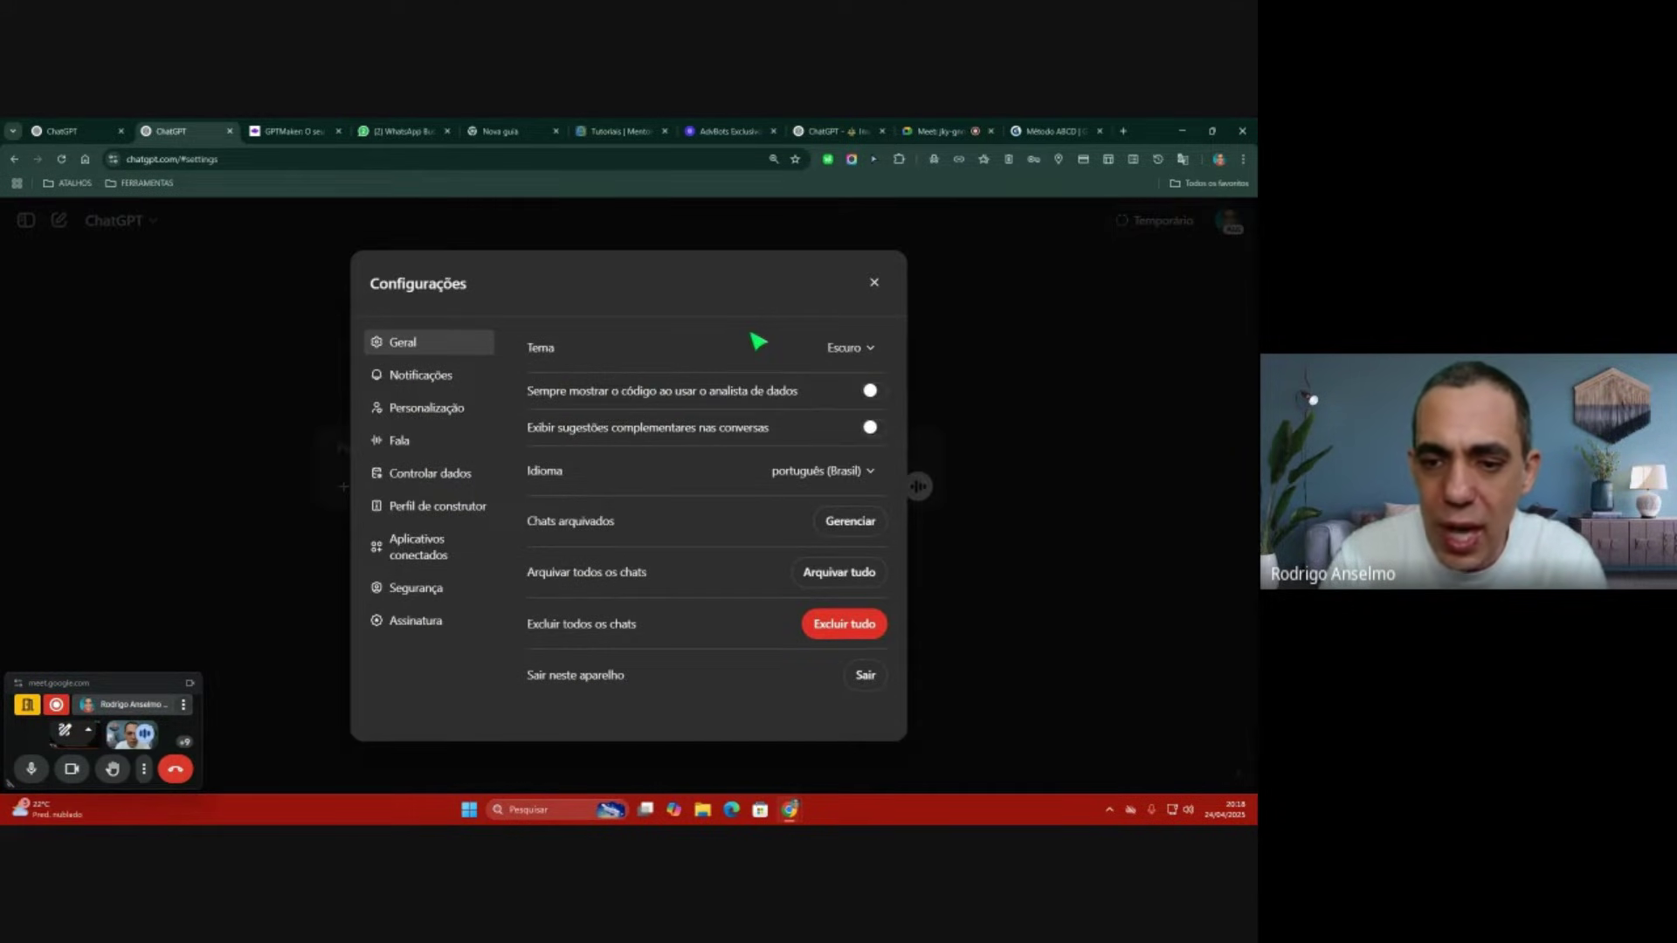
click(816, 472)
click(789, 474)
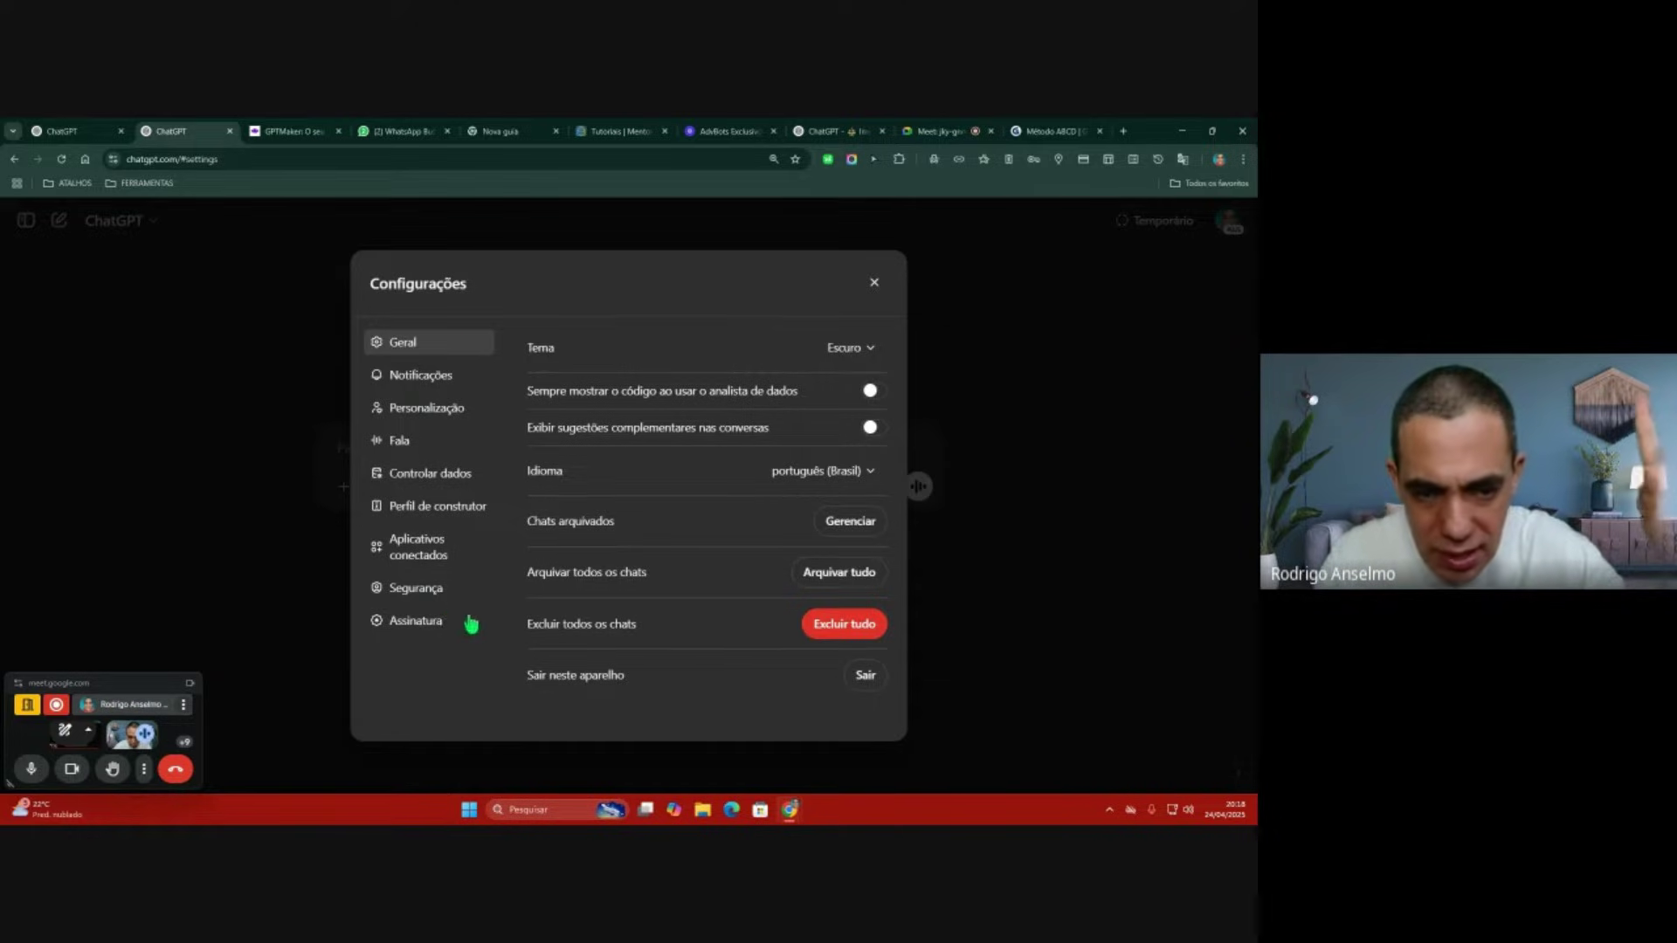
click(872, 283)
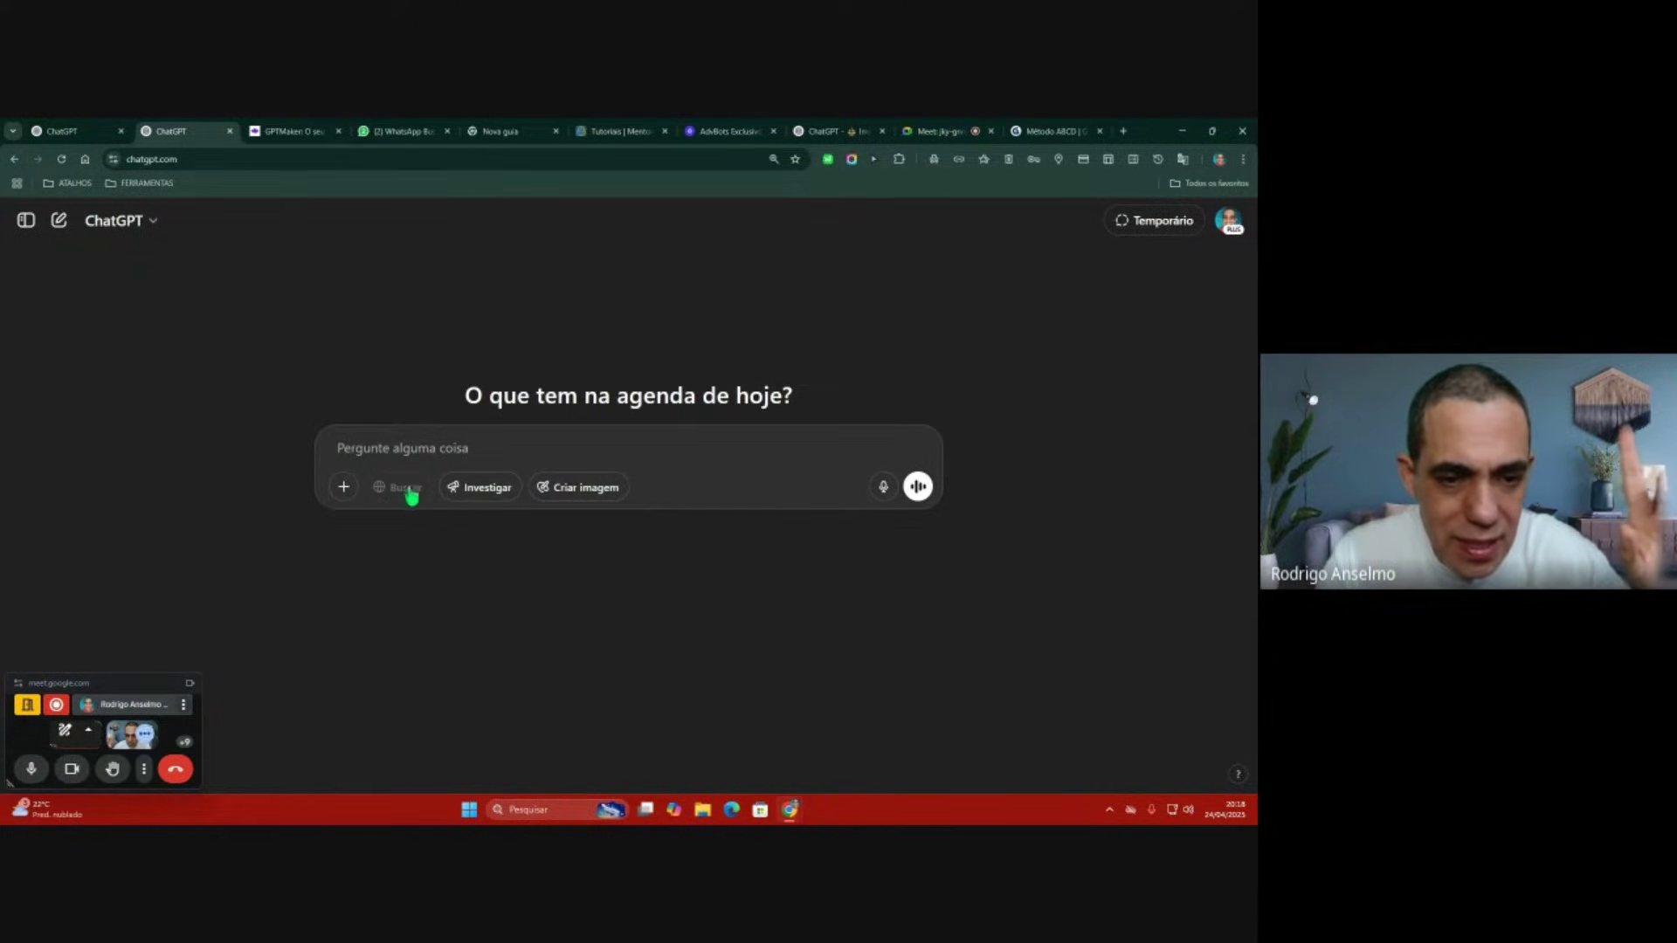
Step: Turn on the Investigar mode for the new chat and look through the list of available models
click(504, 493)
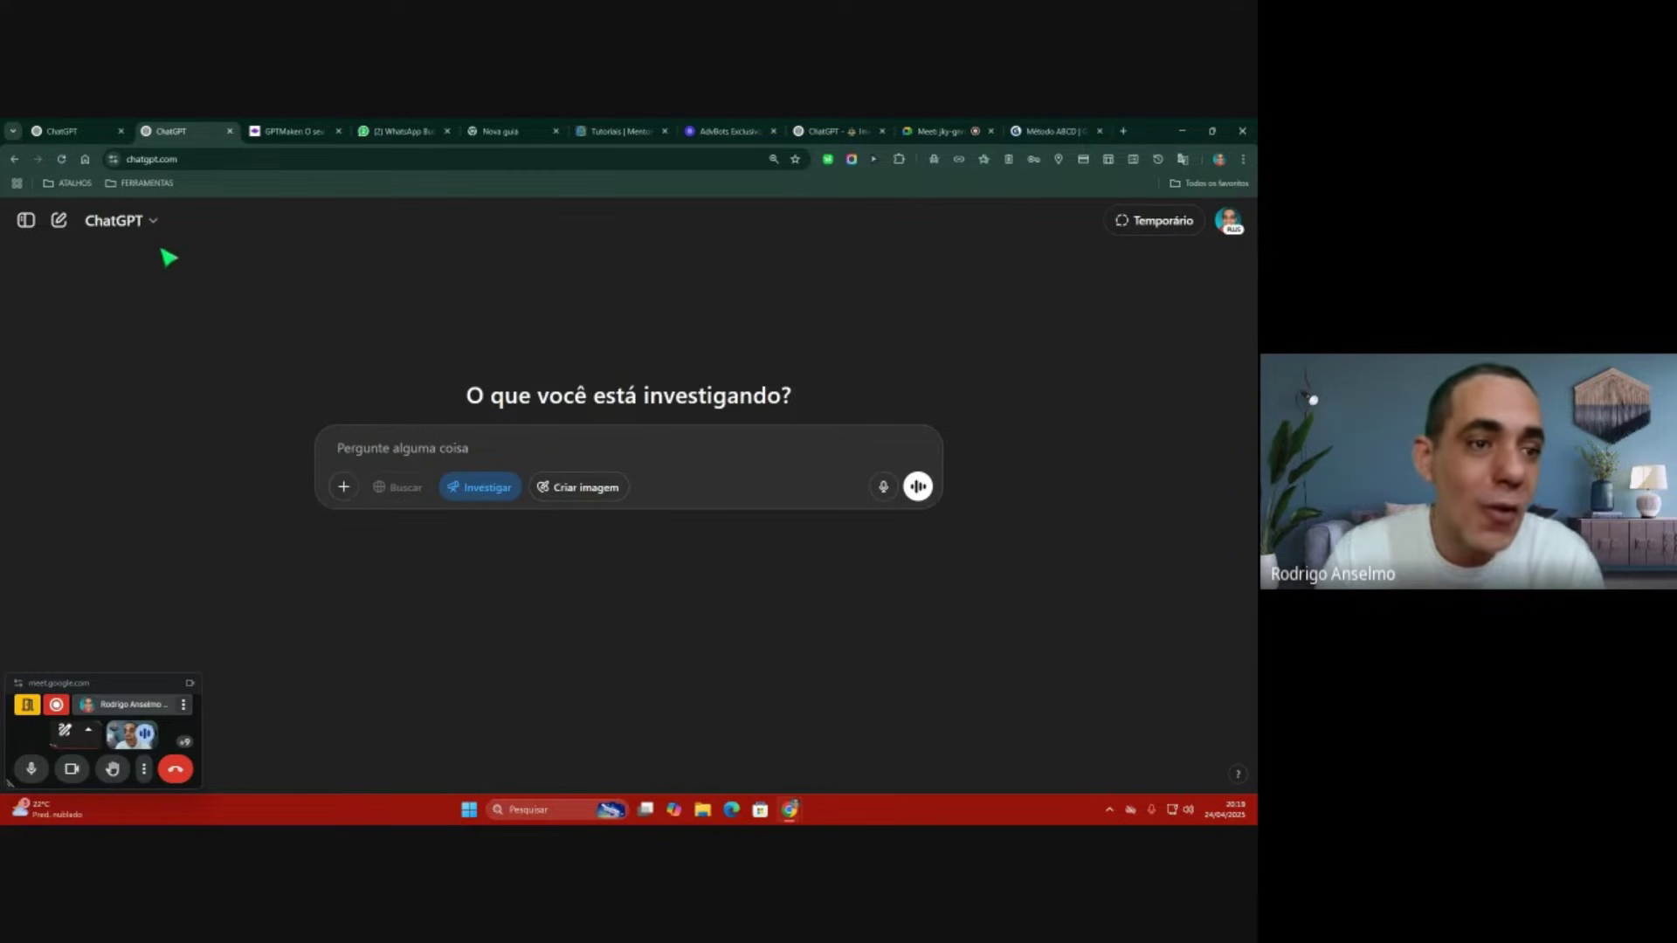
click(150, 221)
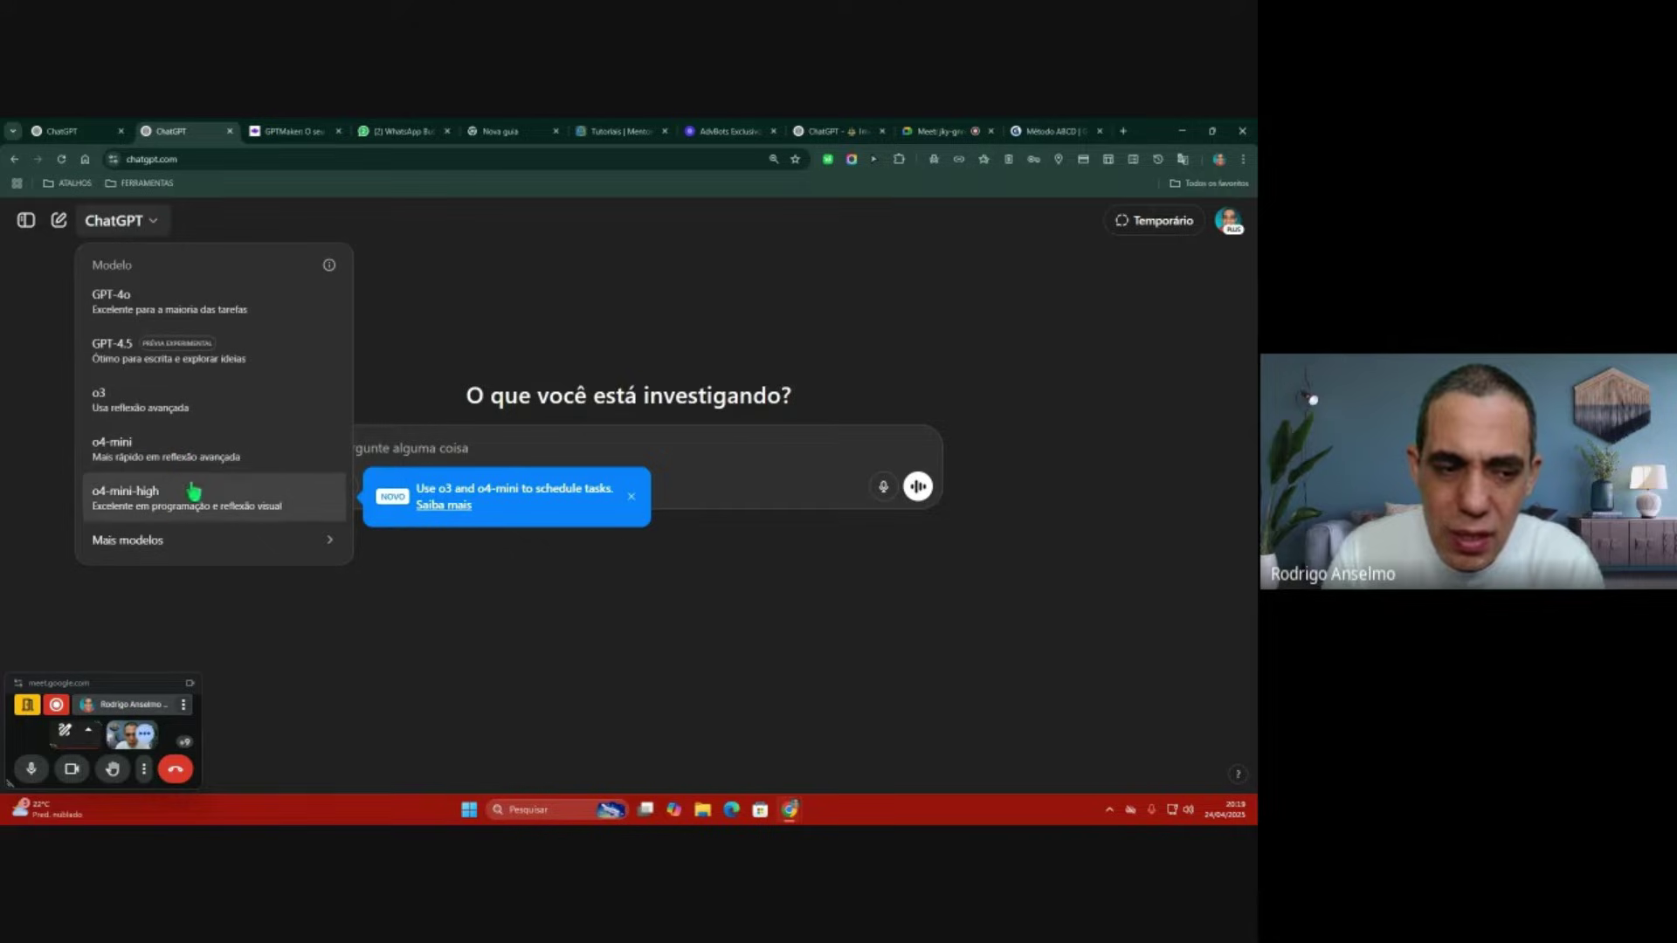
click(654, 303)
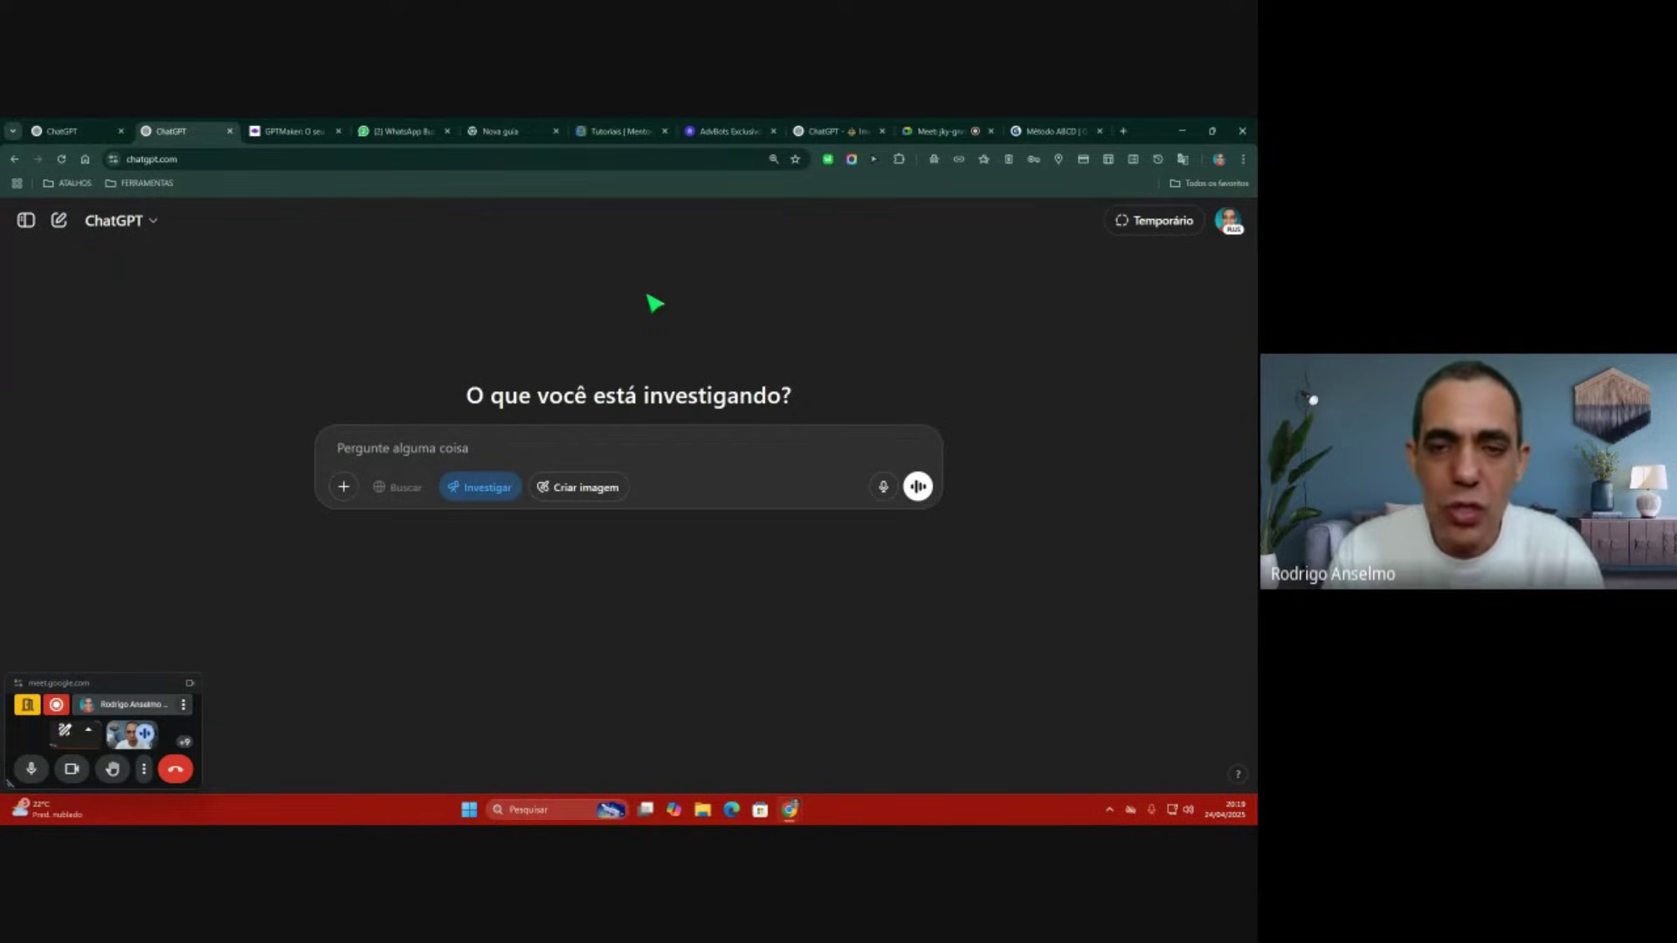
Step: Switch to the AdvBots Exclusivos page and read through its full list of legal assistants
click(726, 128)
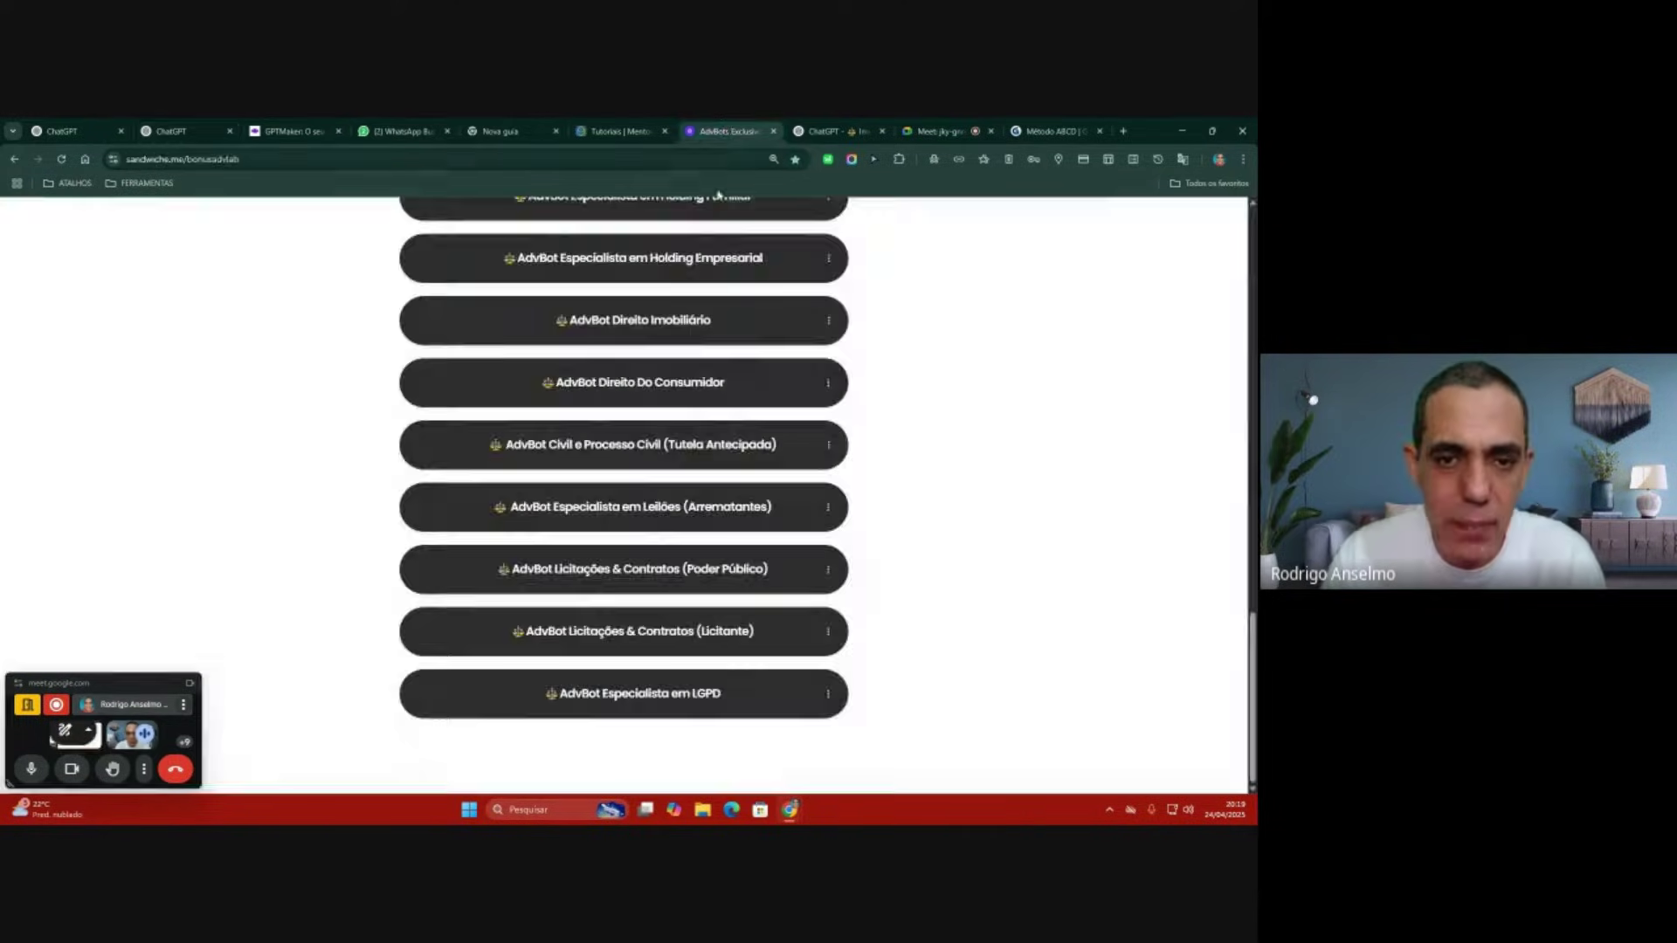
scroll(625, 384, up, 6)
scroll(629, 391, up, 10)
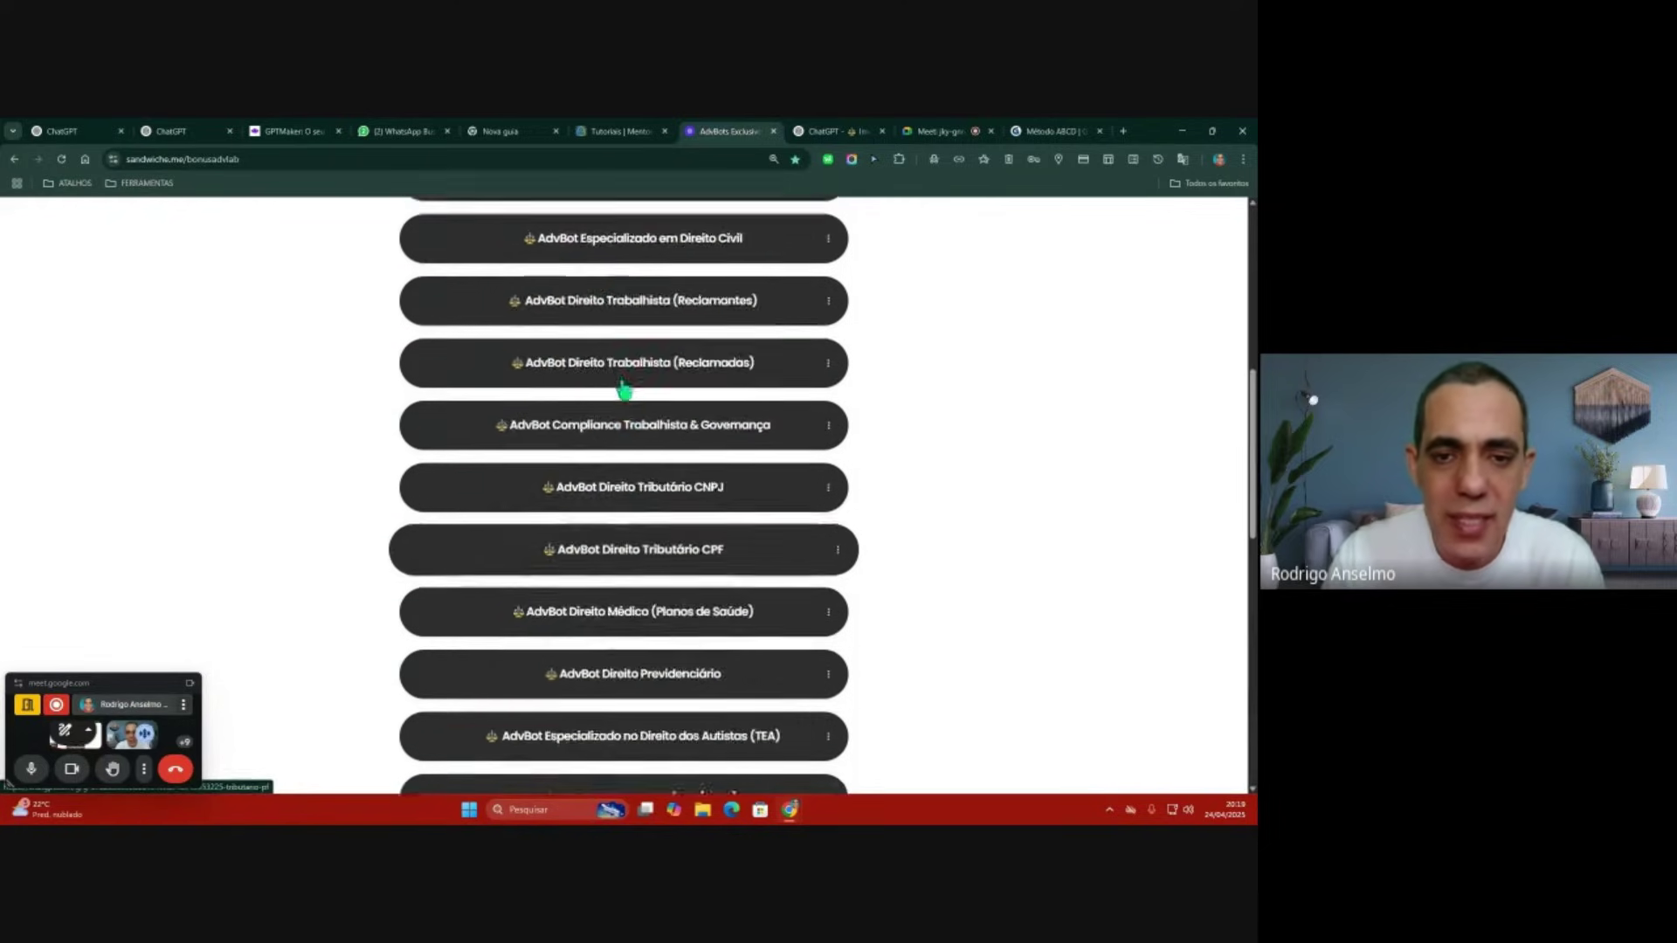
scroll(629, 390, down, 9)
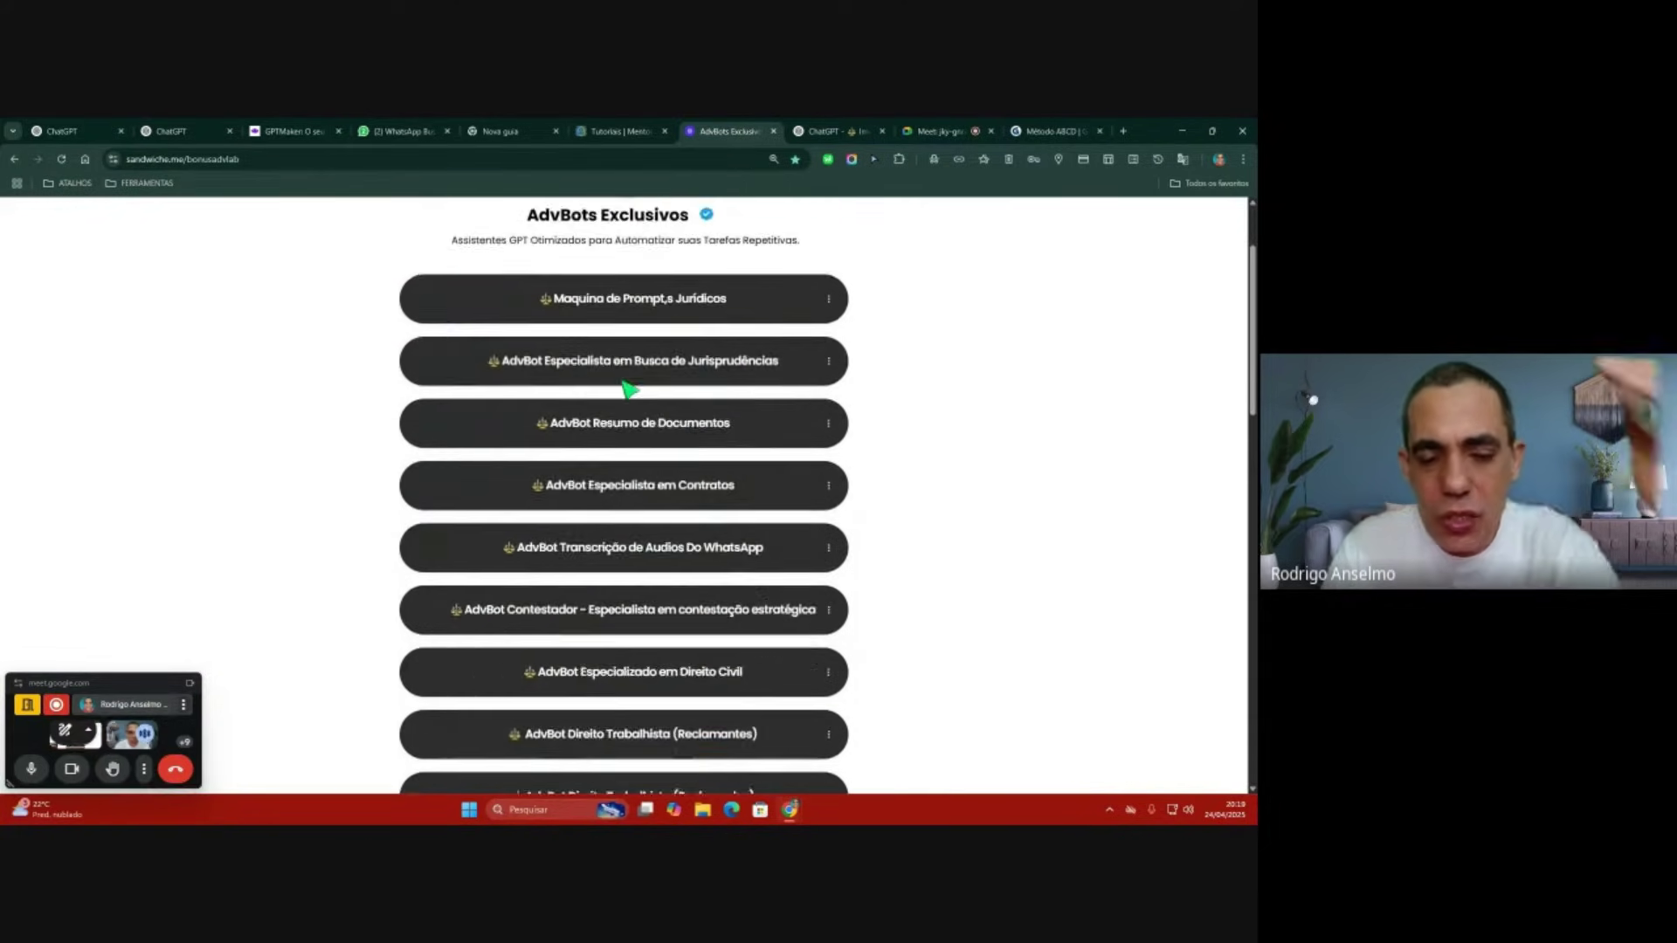
scroll(625, 390, down, 8)
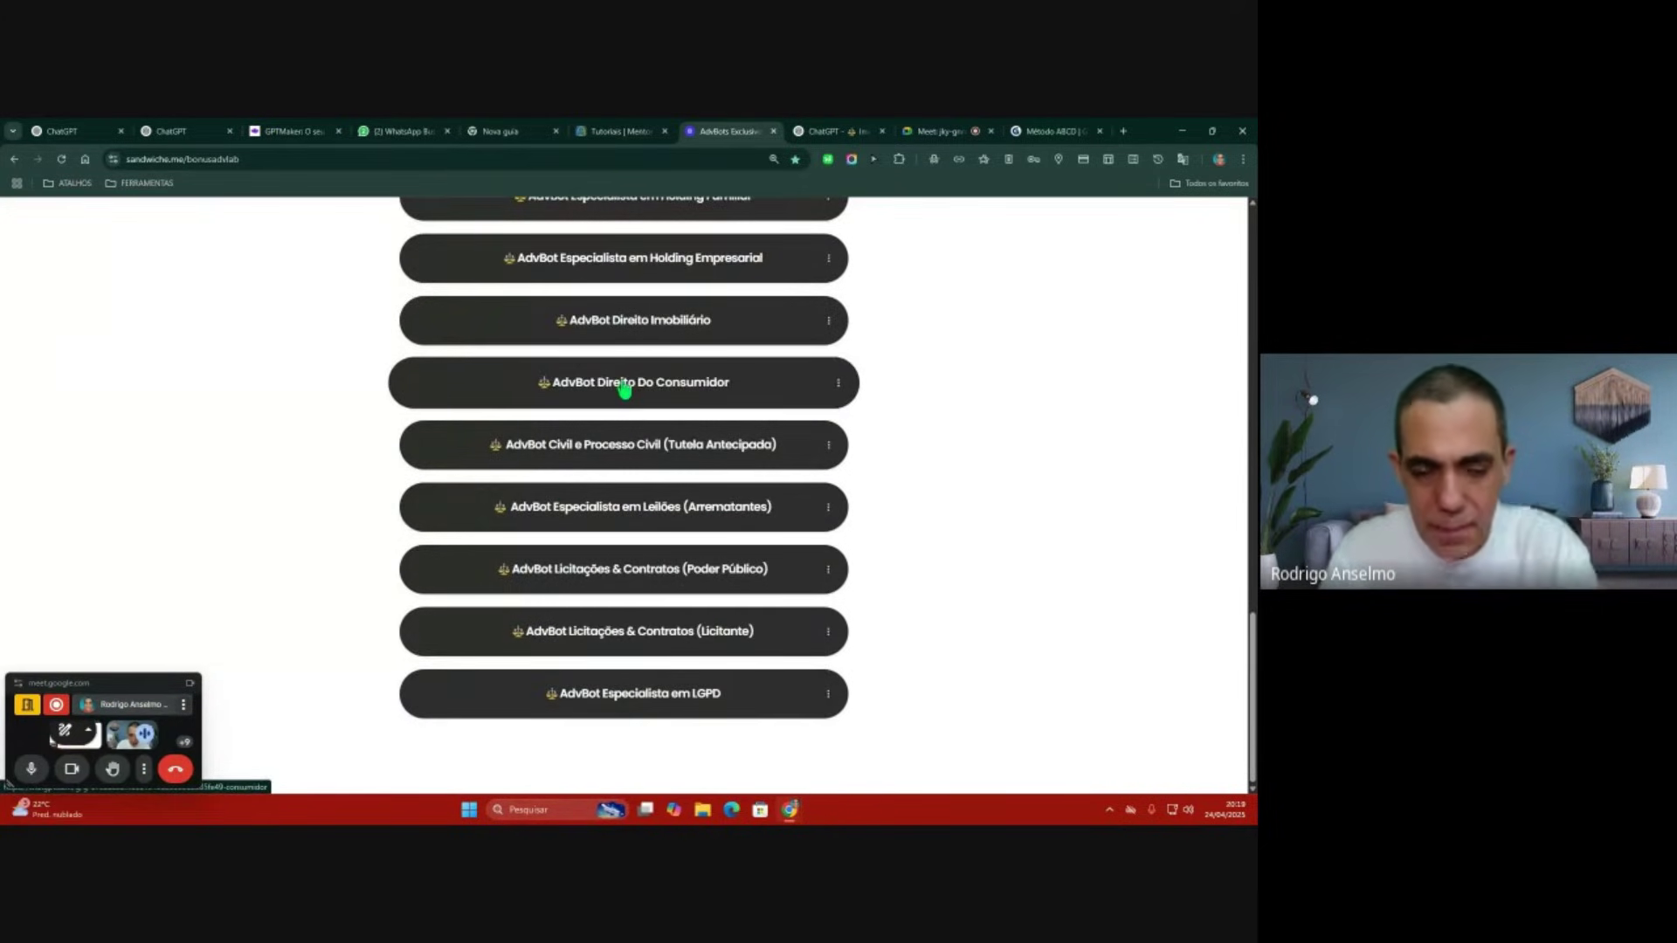
scroll(624, 391, up, 12)
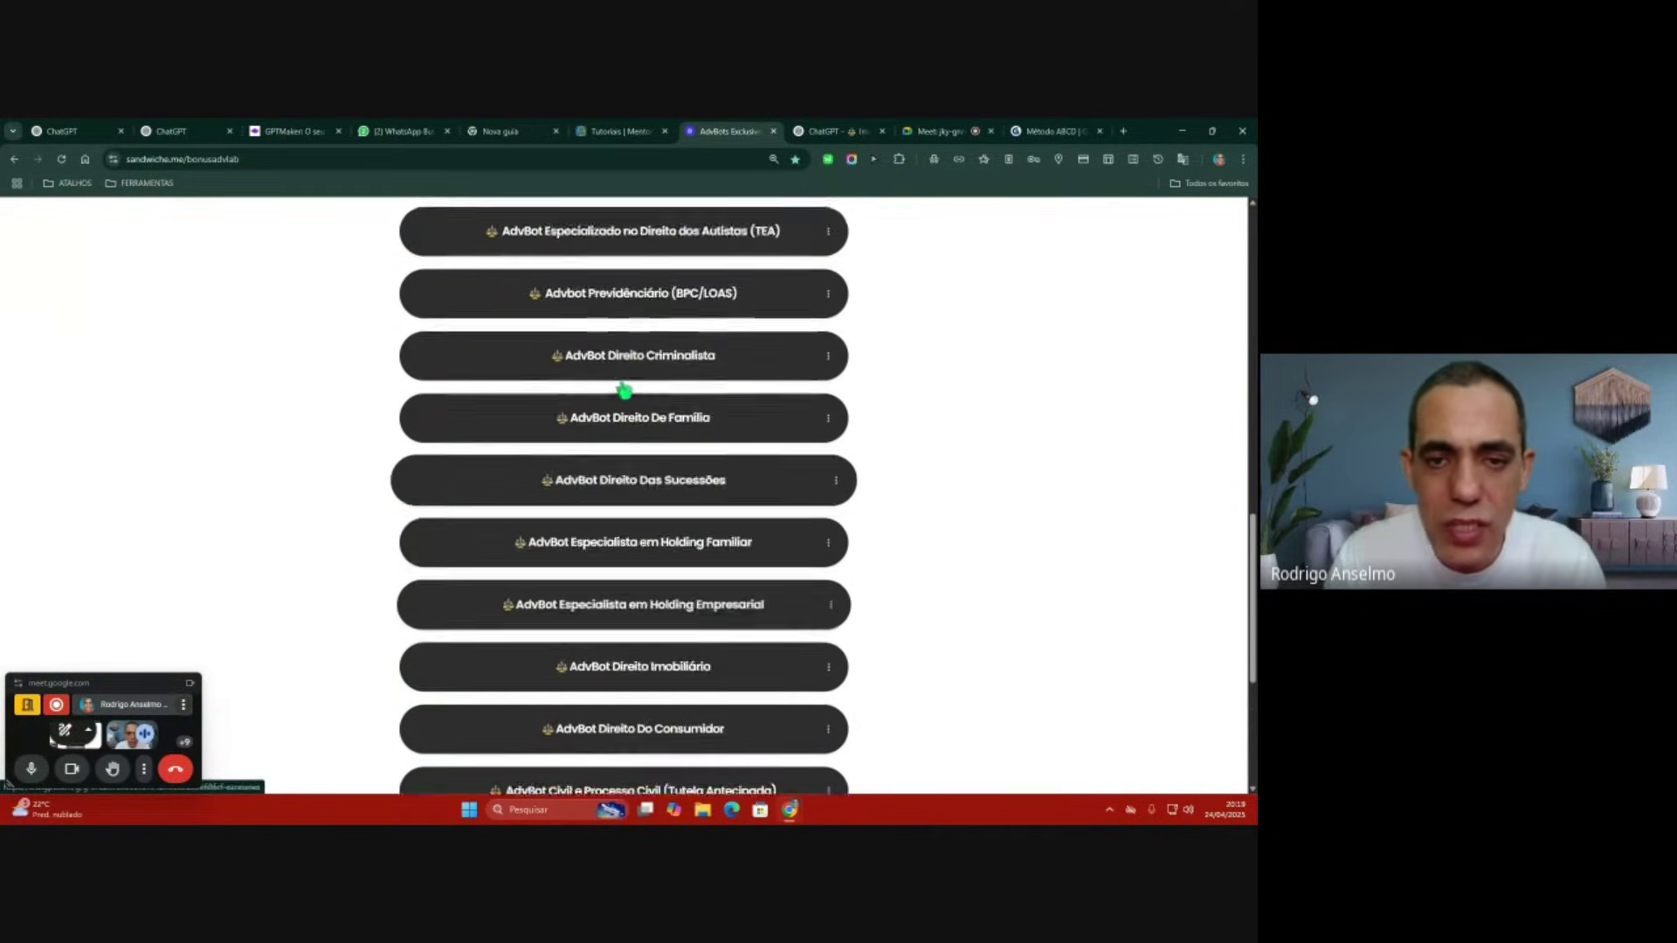
scroll(625, 391, up, 5)
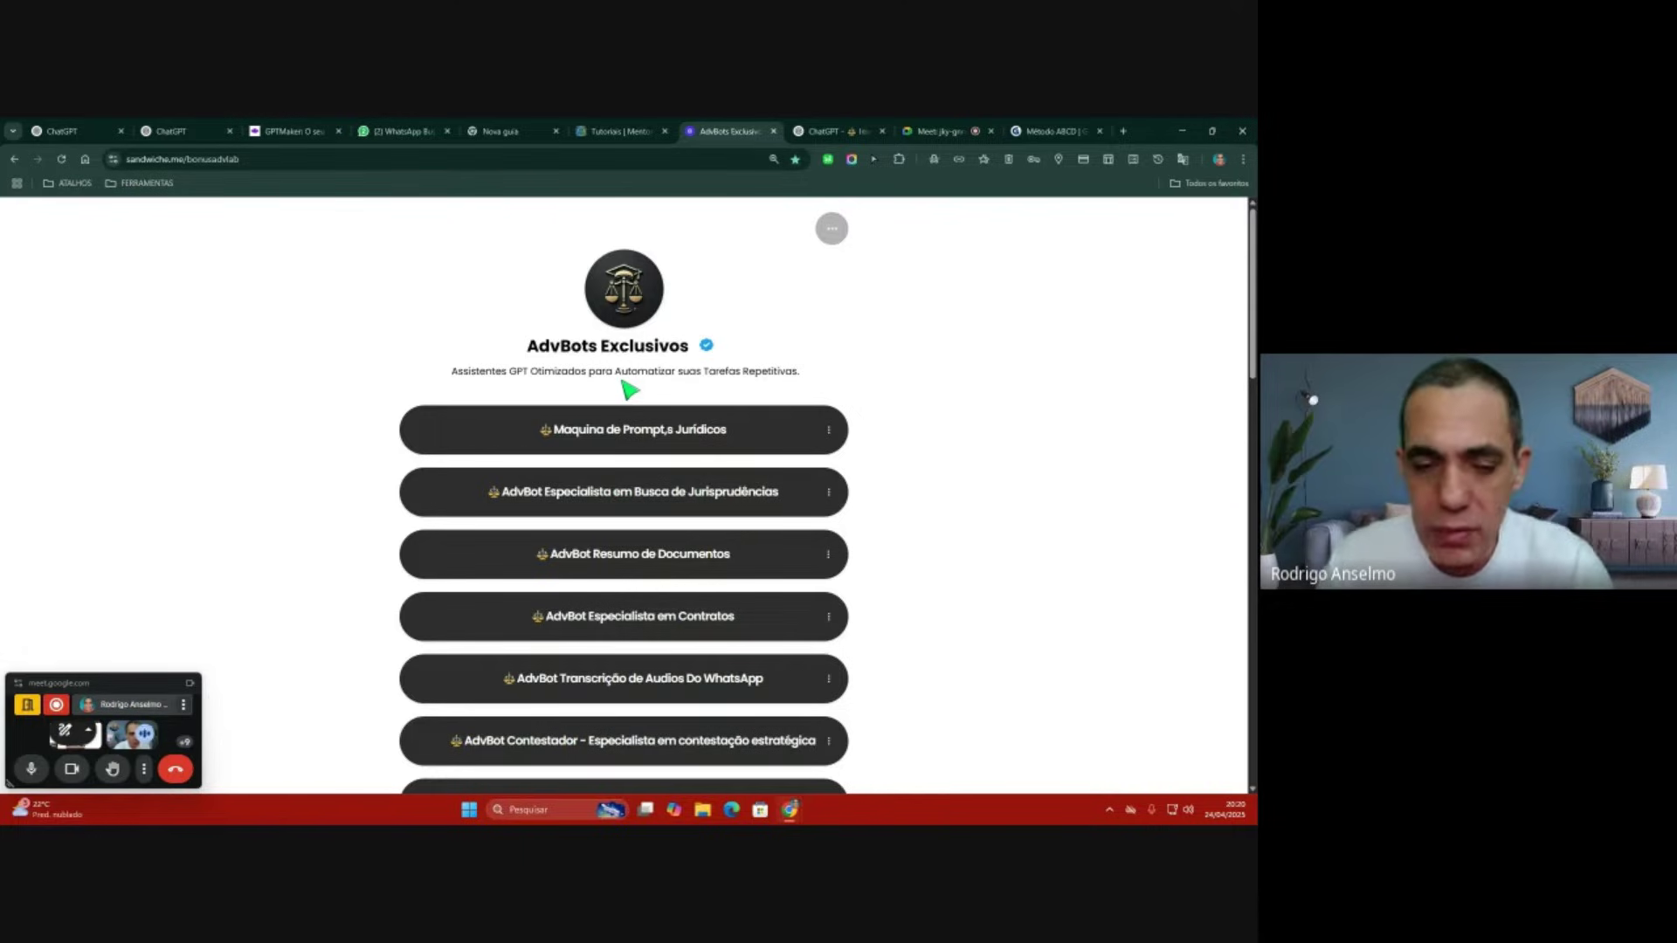
scroll(594, 444, down, 5)
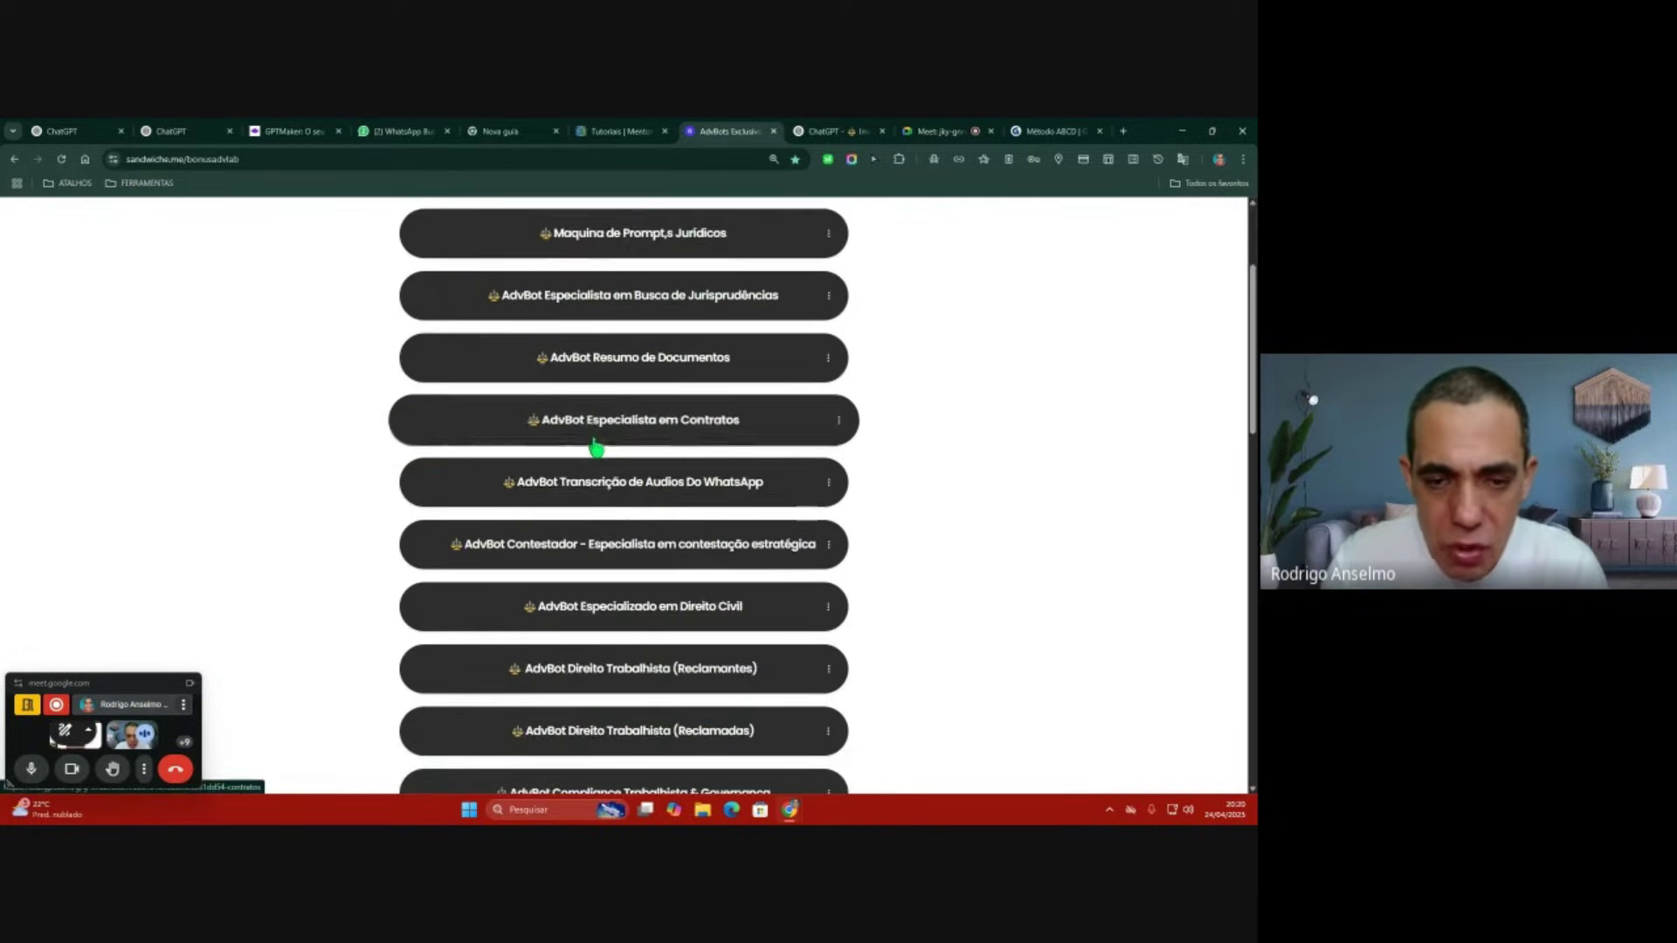
scroll(601, 447, down, 1)
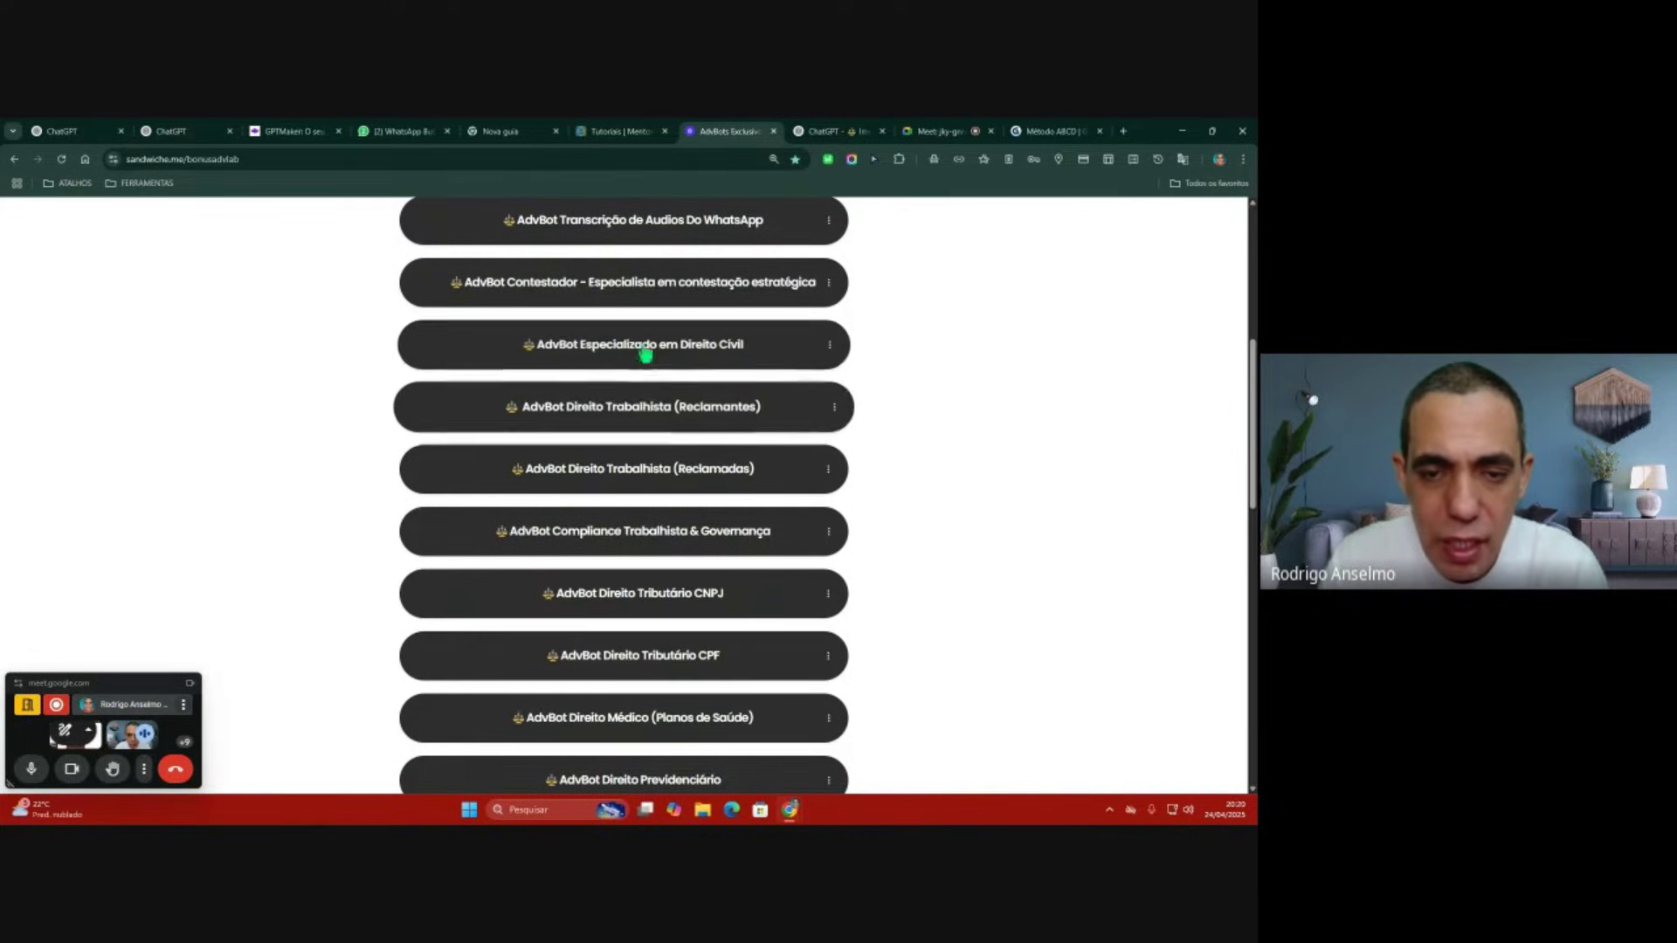
Step: Open the AdvBot Direito Trabalhista (Reclamantes), highlight its description, and start it with the "COMEÇAR" prompt
click(644, 415)
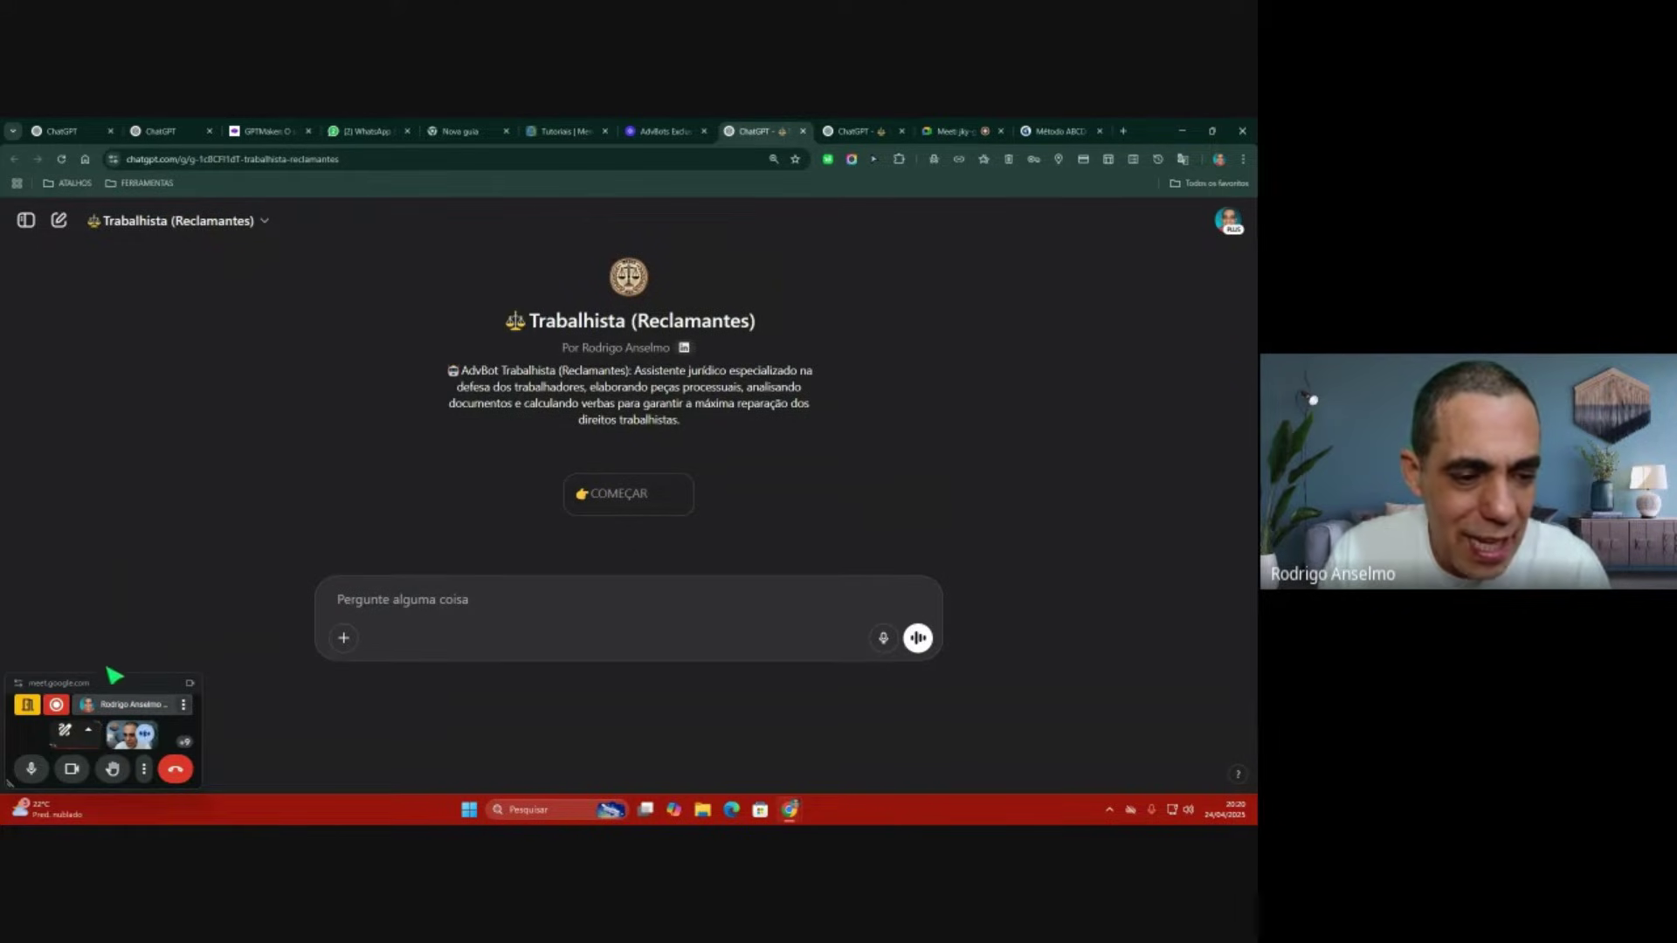
drag(109, 674, 109, 756)
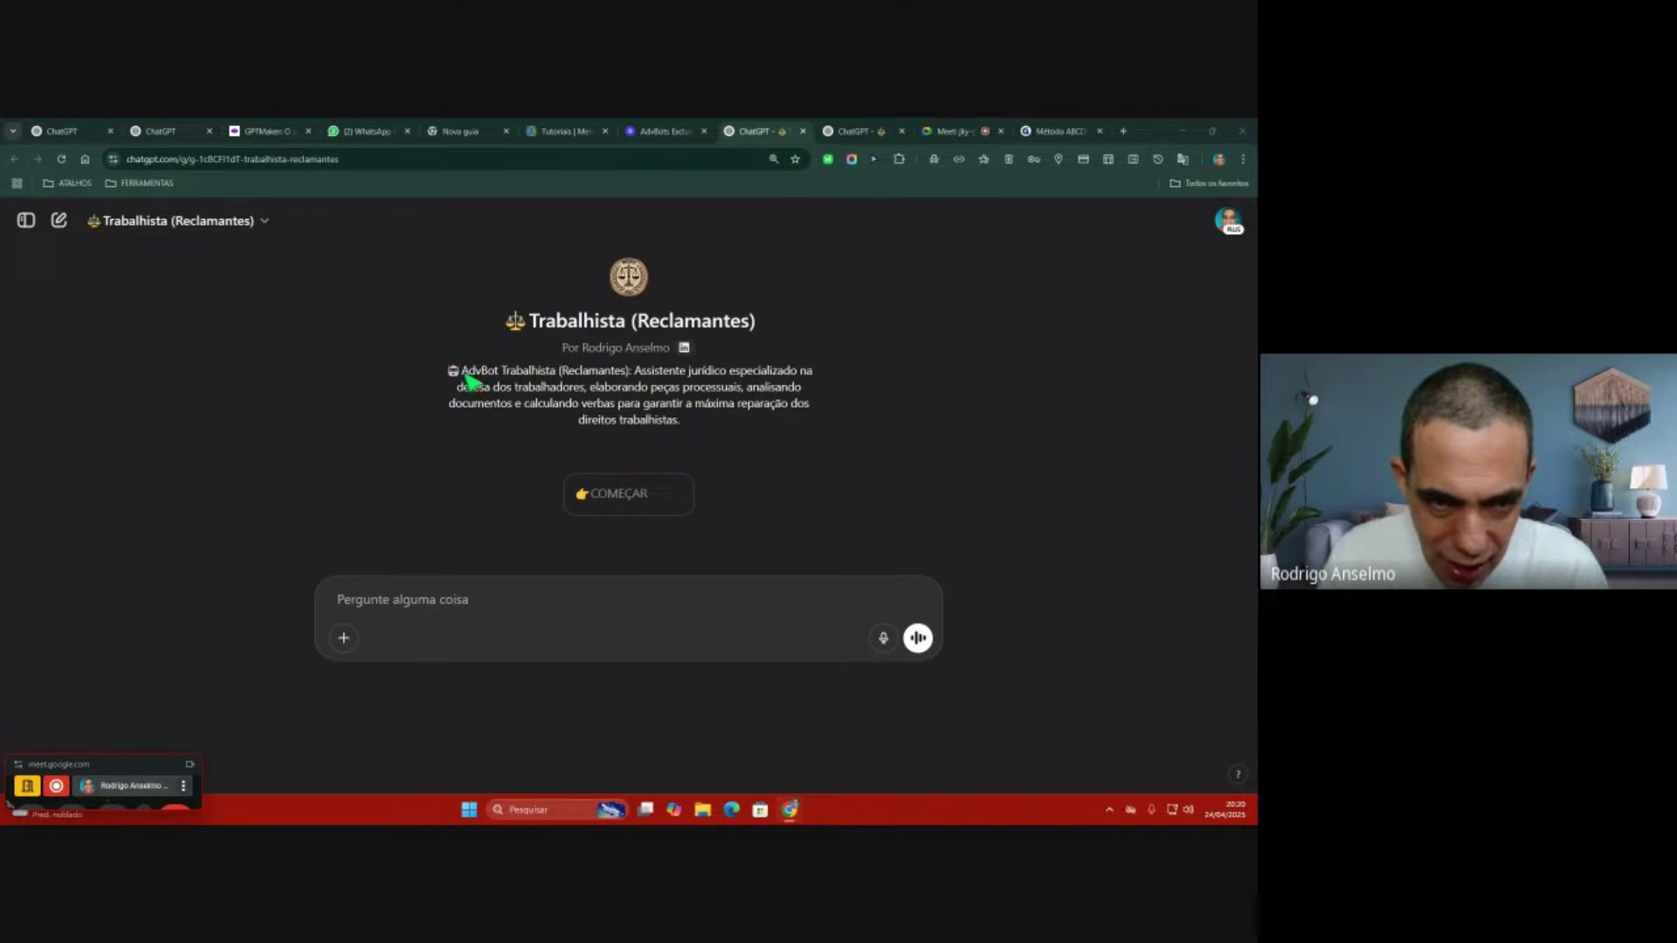
drag(460, 372, 717, 425)
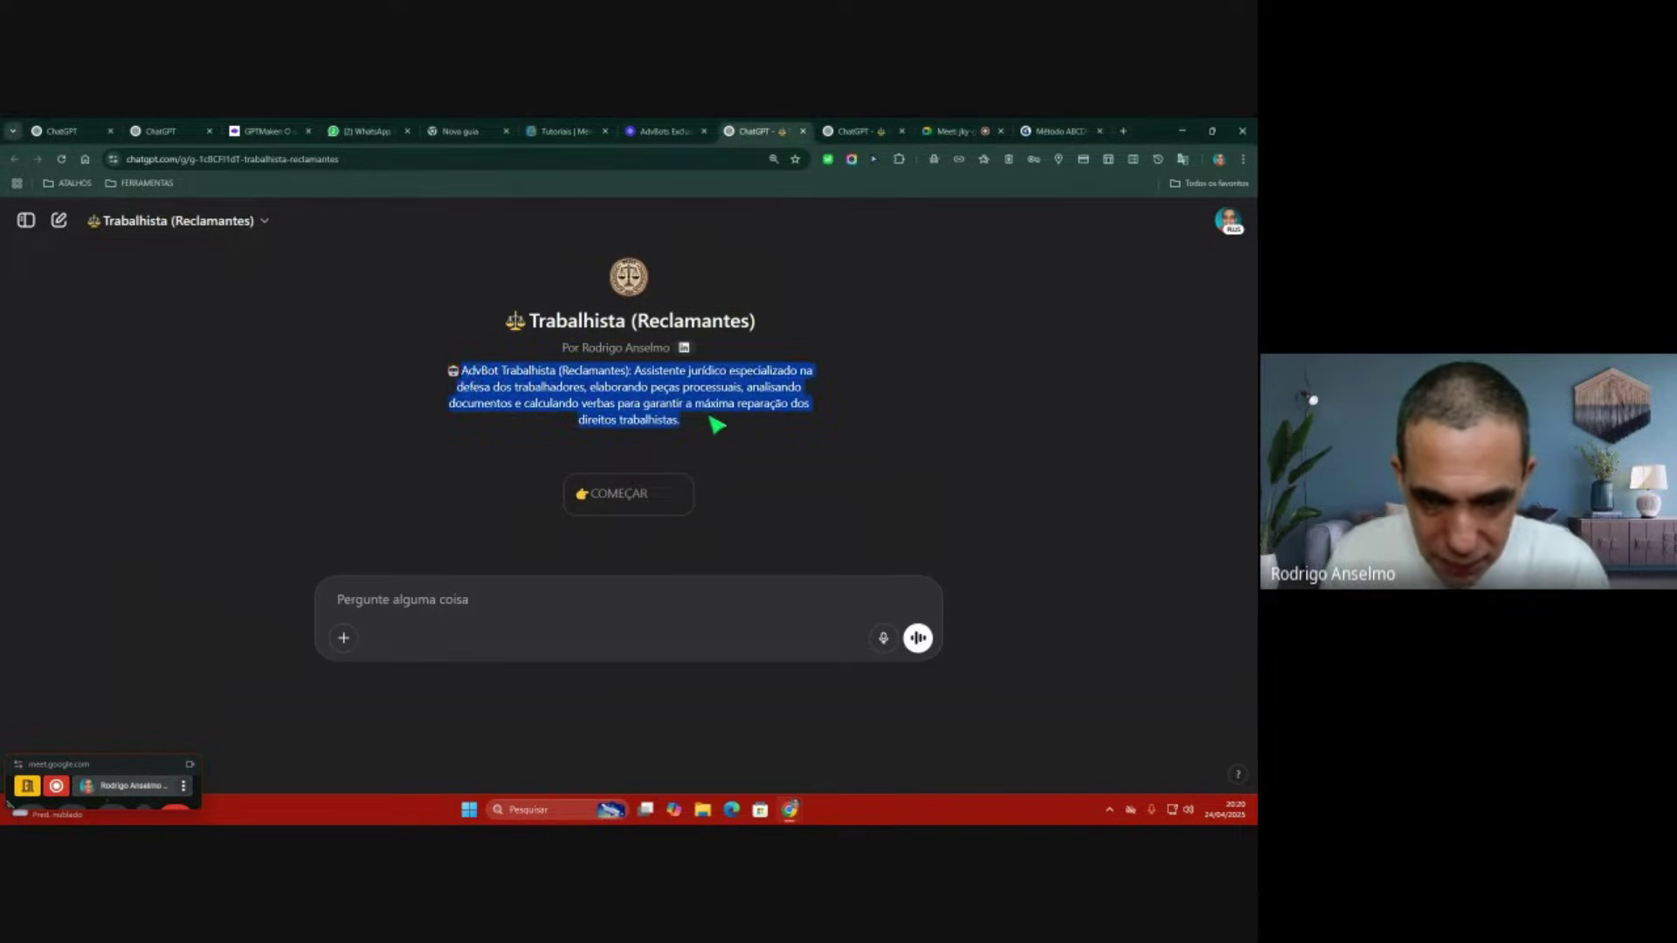
click(650, 497)
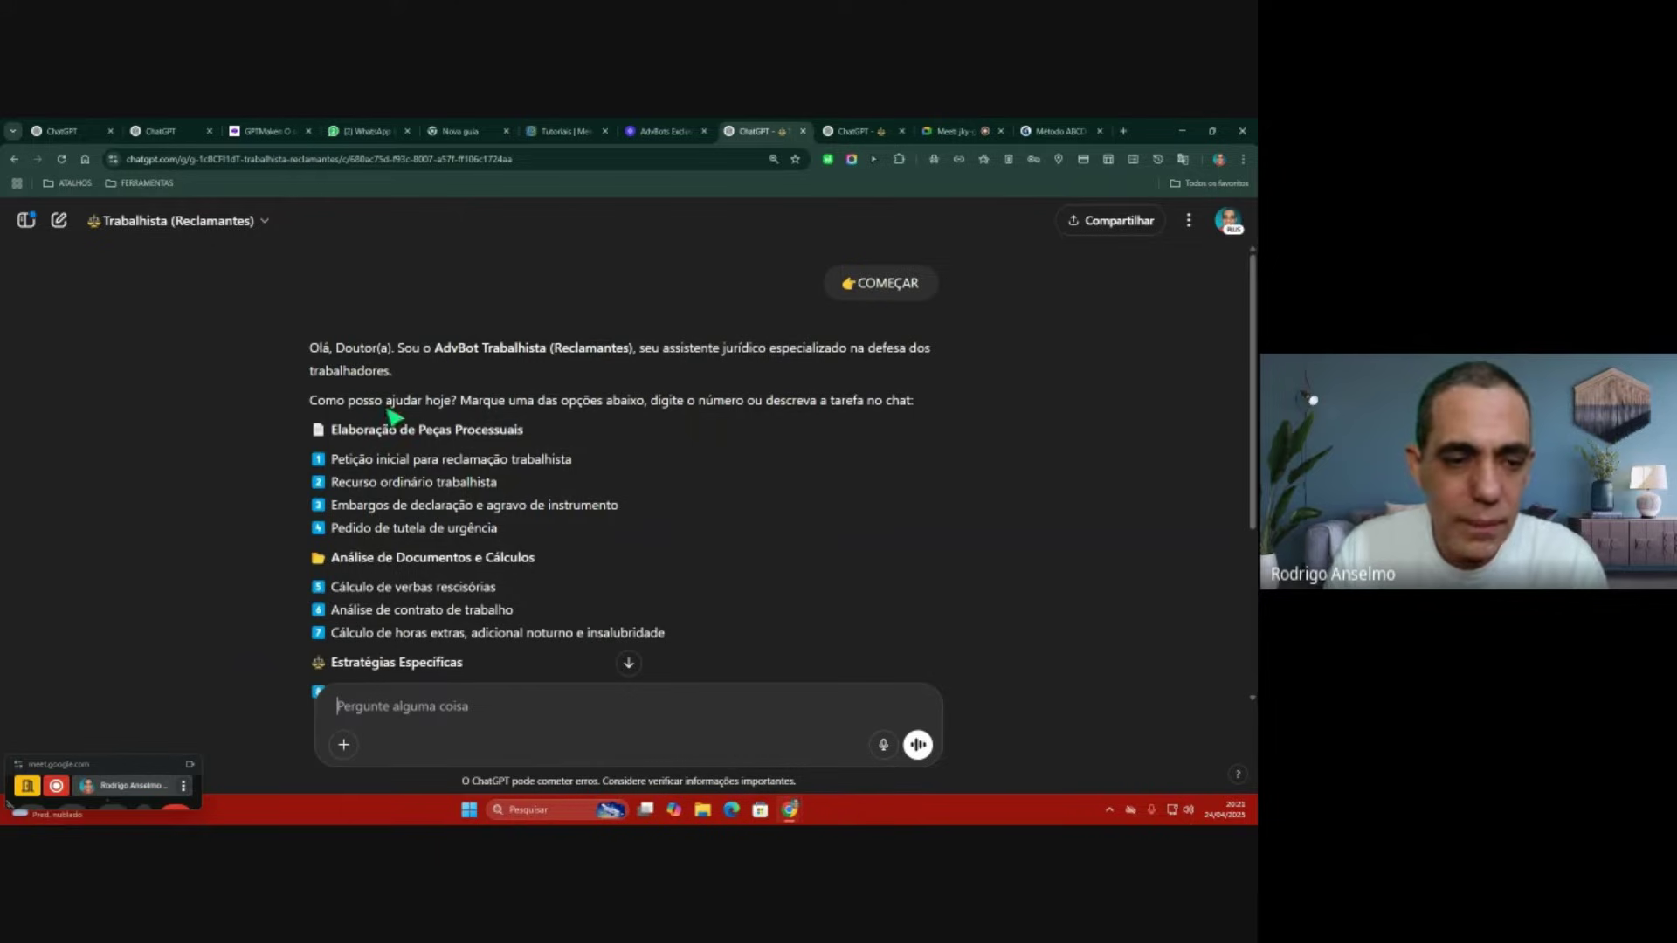
Step: Keep the Trabalhista (Reclamantes) assistant in the ChatGPT sidebar and return to the AdvBots Exclusivos page
click(32, 229)
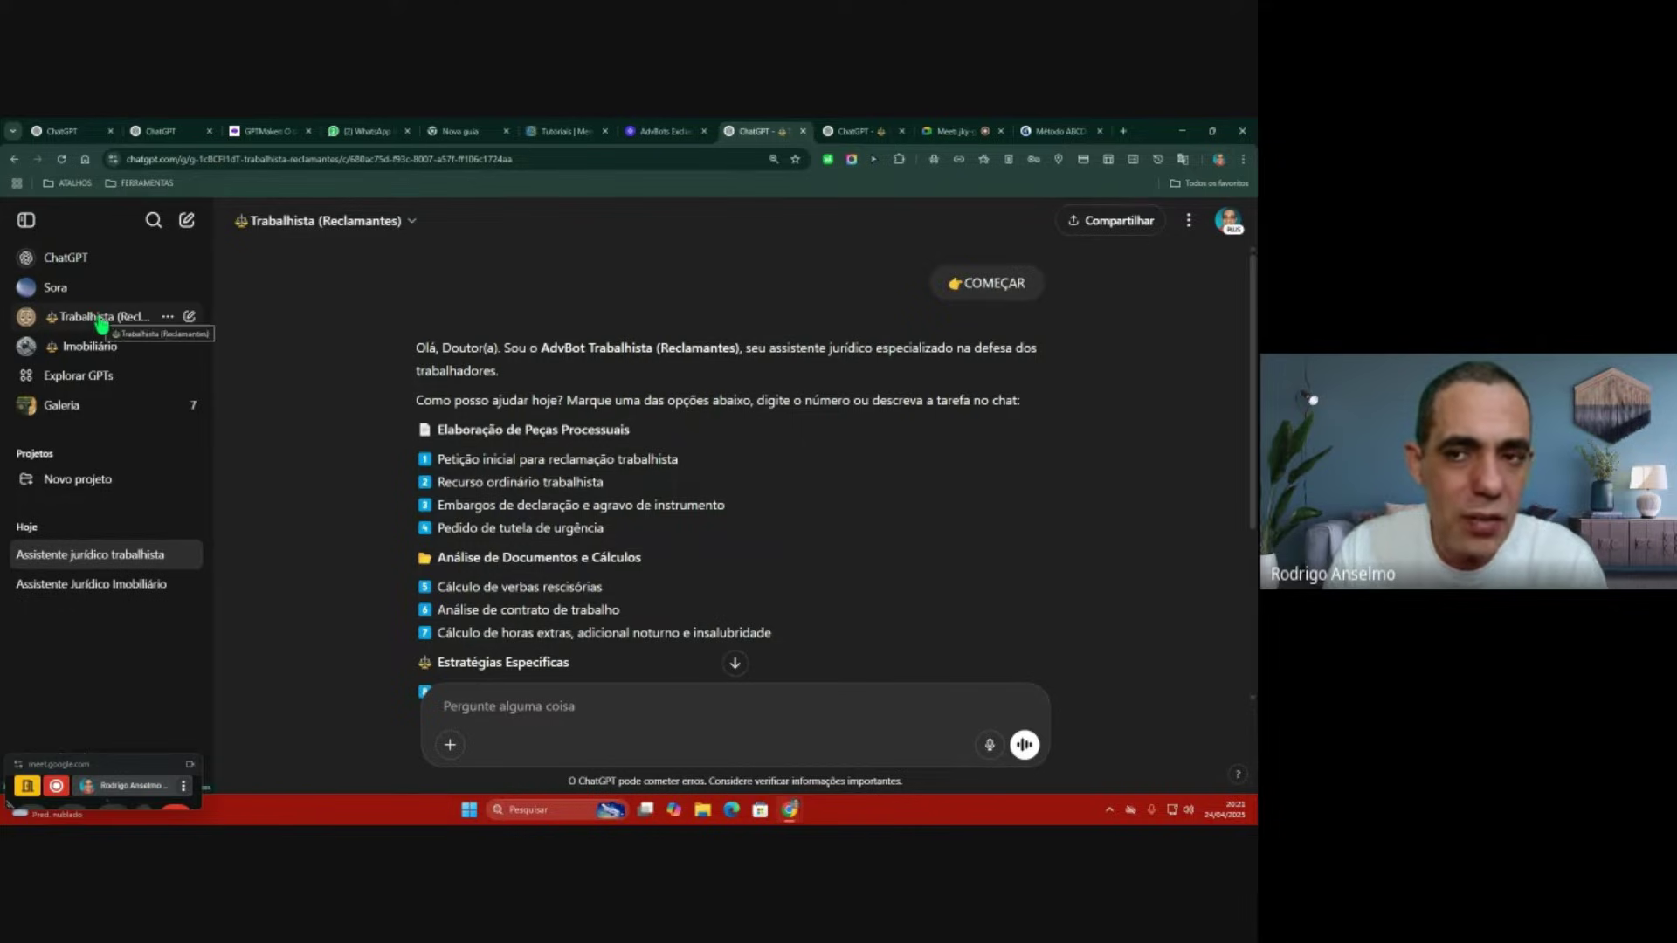
click(167, 320)
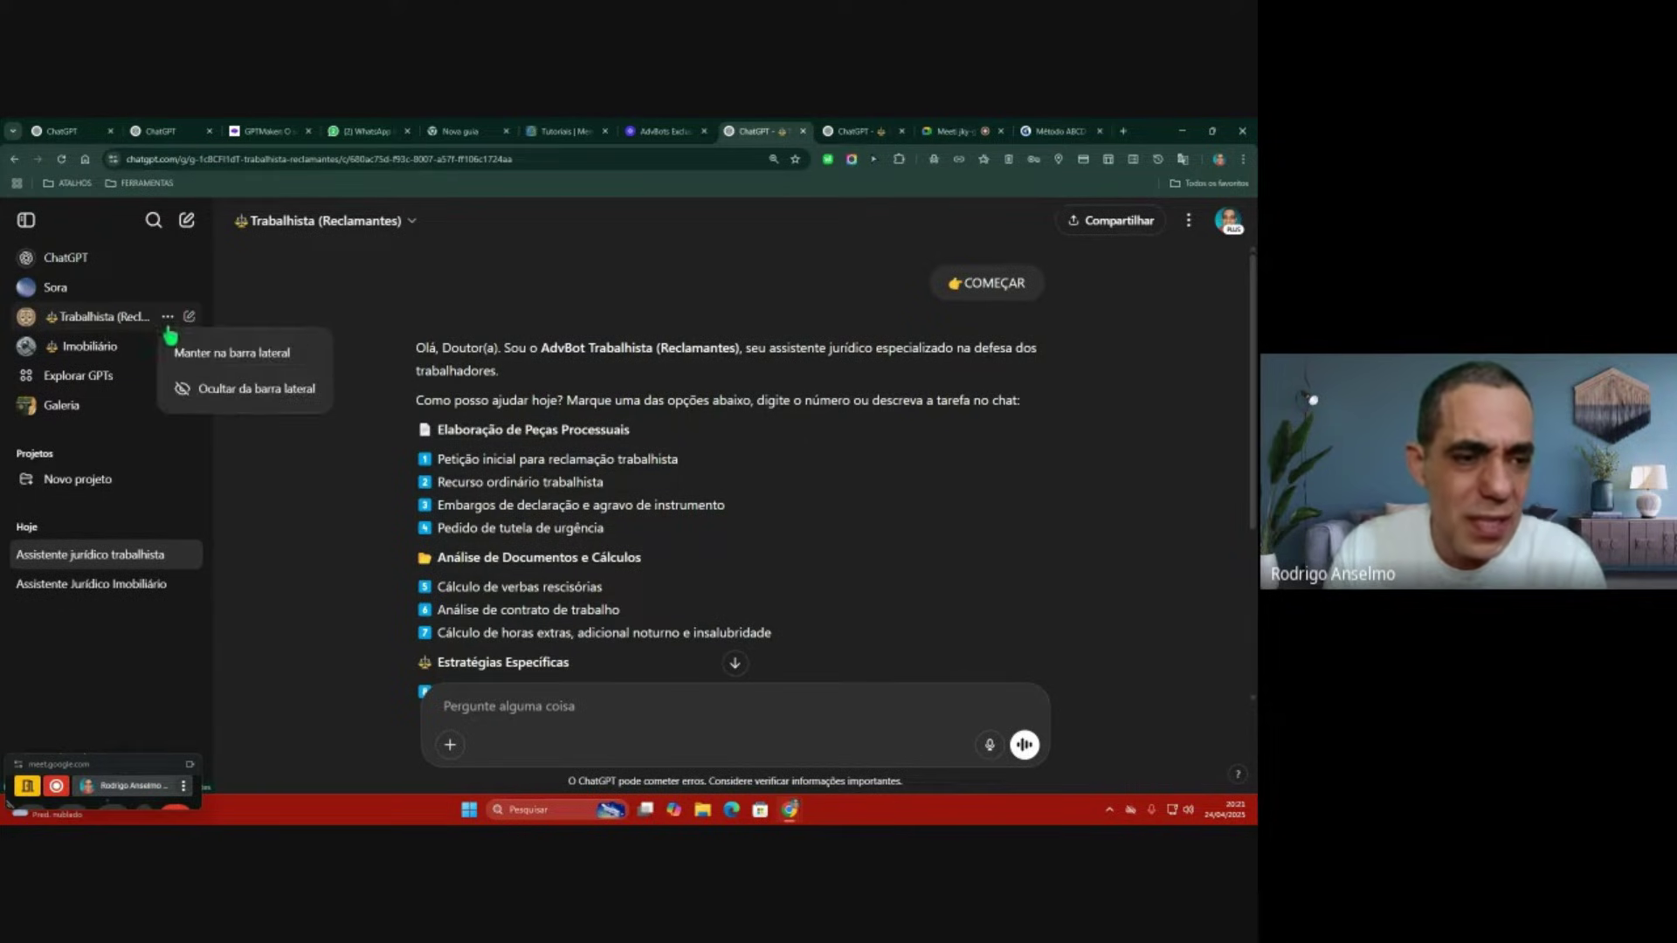
click(216, 365)
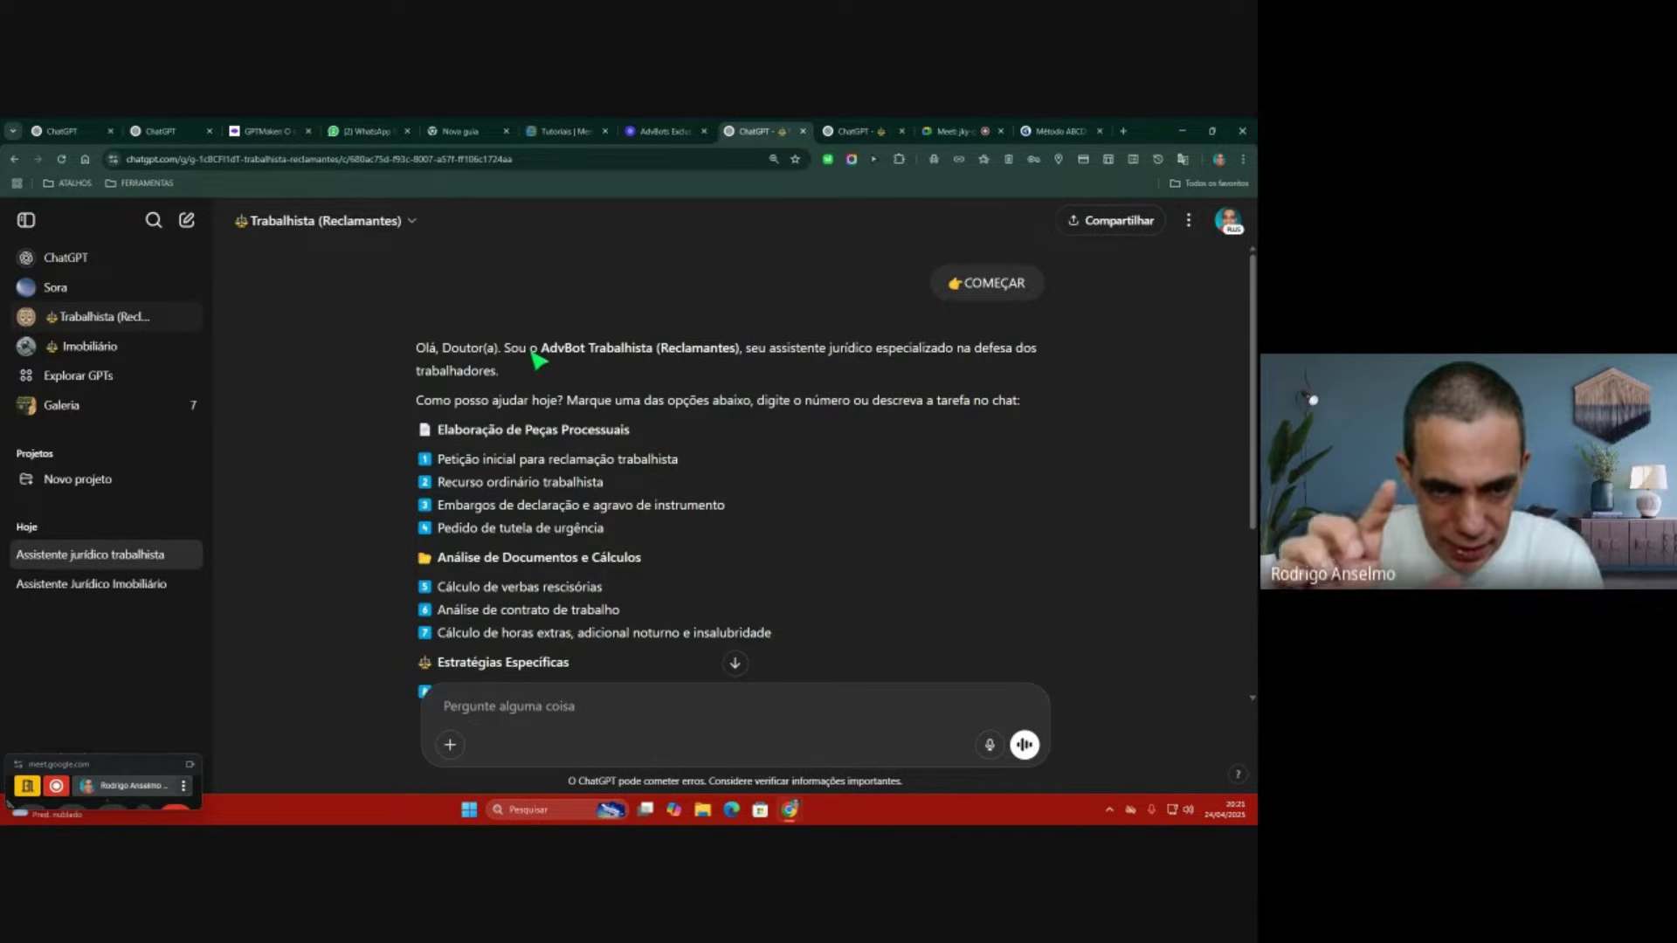
click(660, 131)
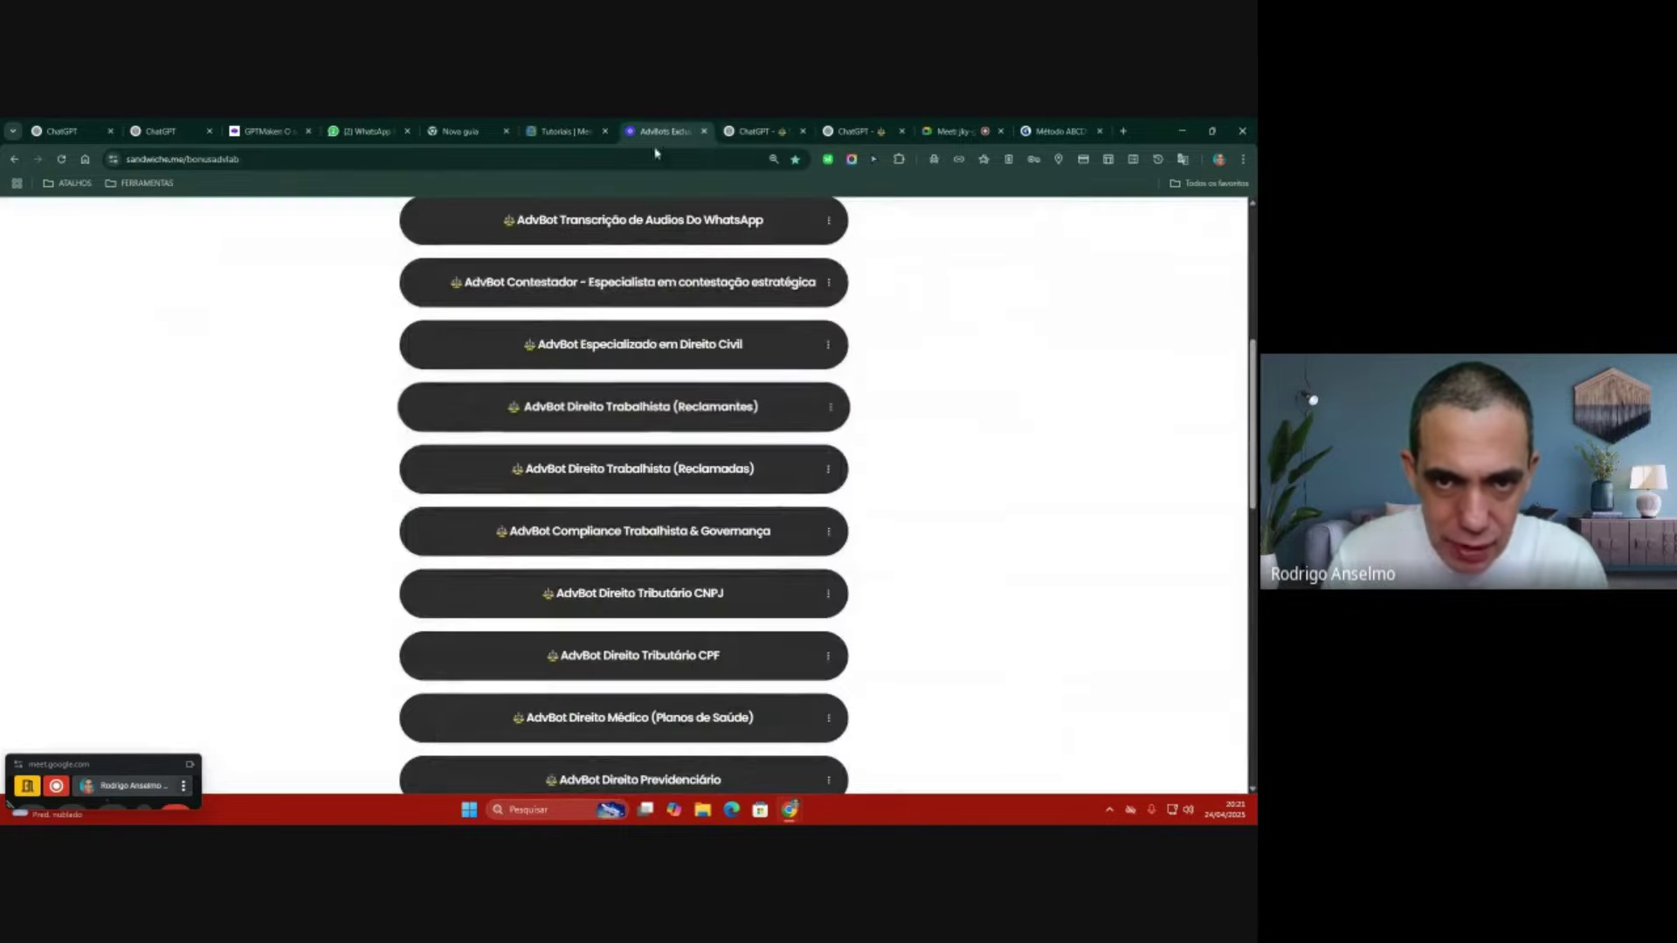
Step: Open the AdvBot Direito Trabalhista (Reclamadas), start it with the "COMEÇAR" prompt, and read through its menu of legal services
click(627, 468)
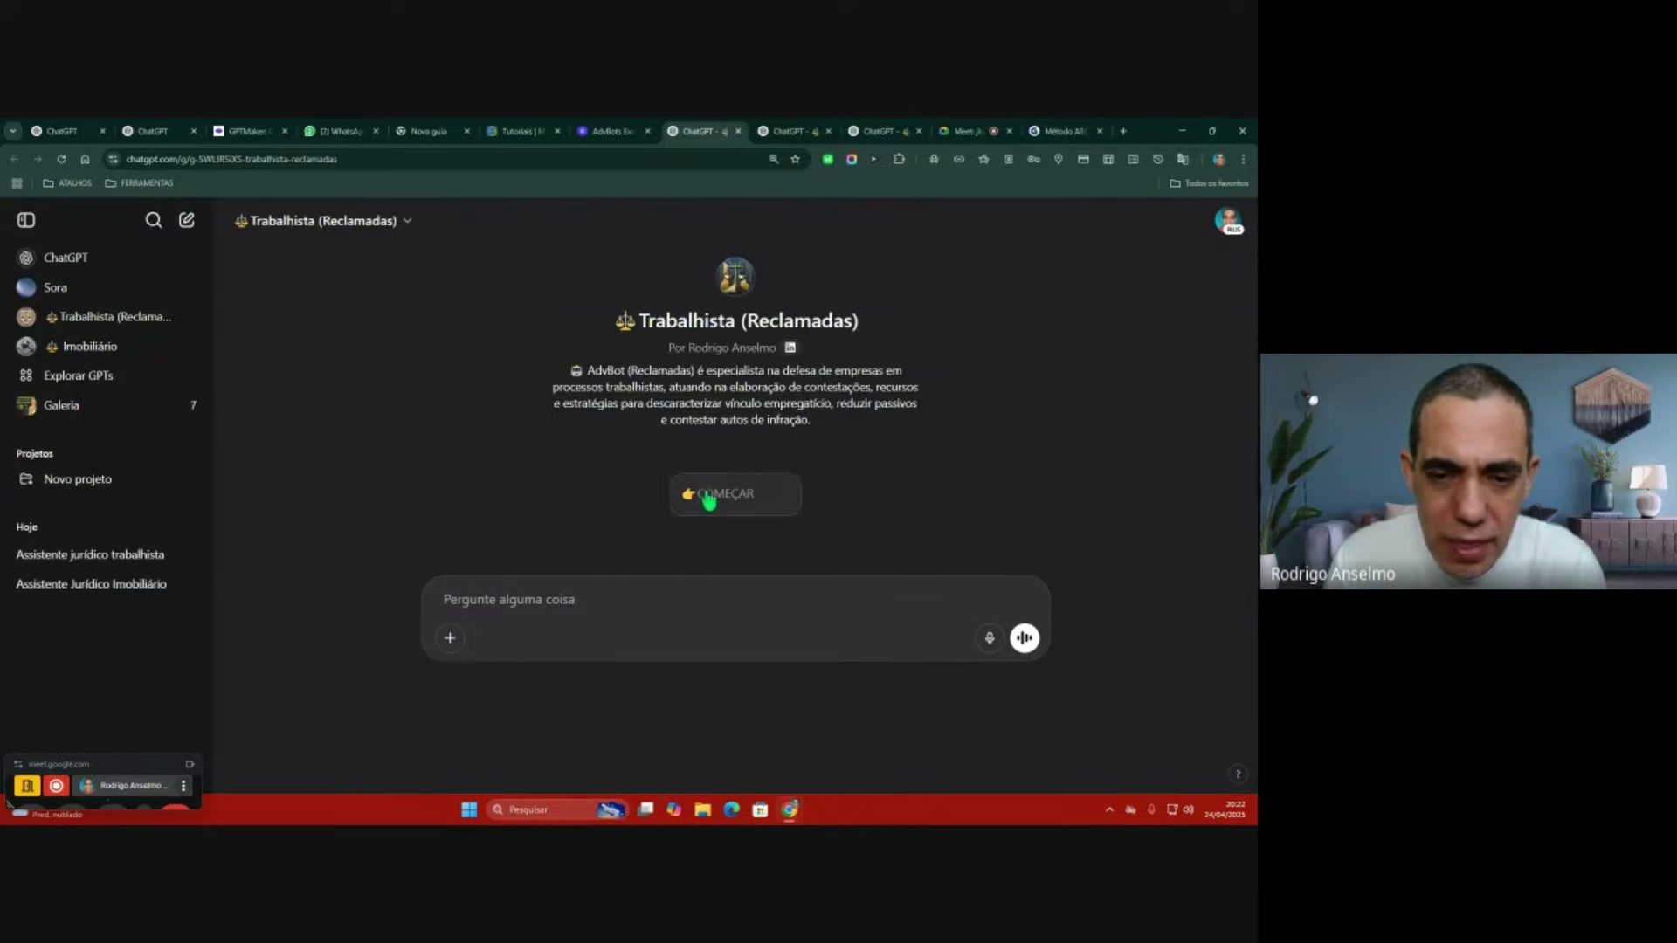
click(710, 498)
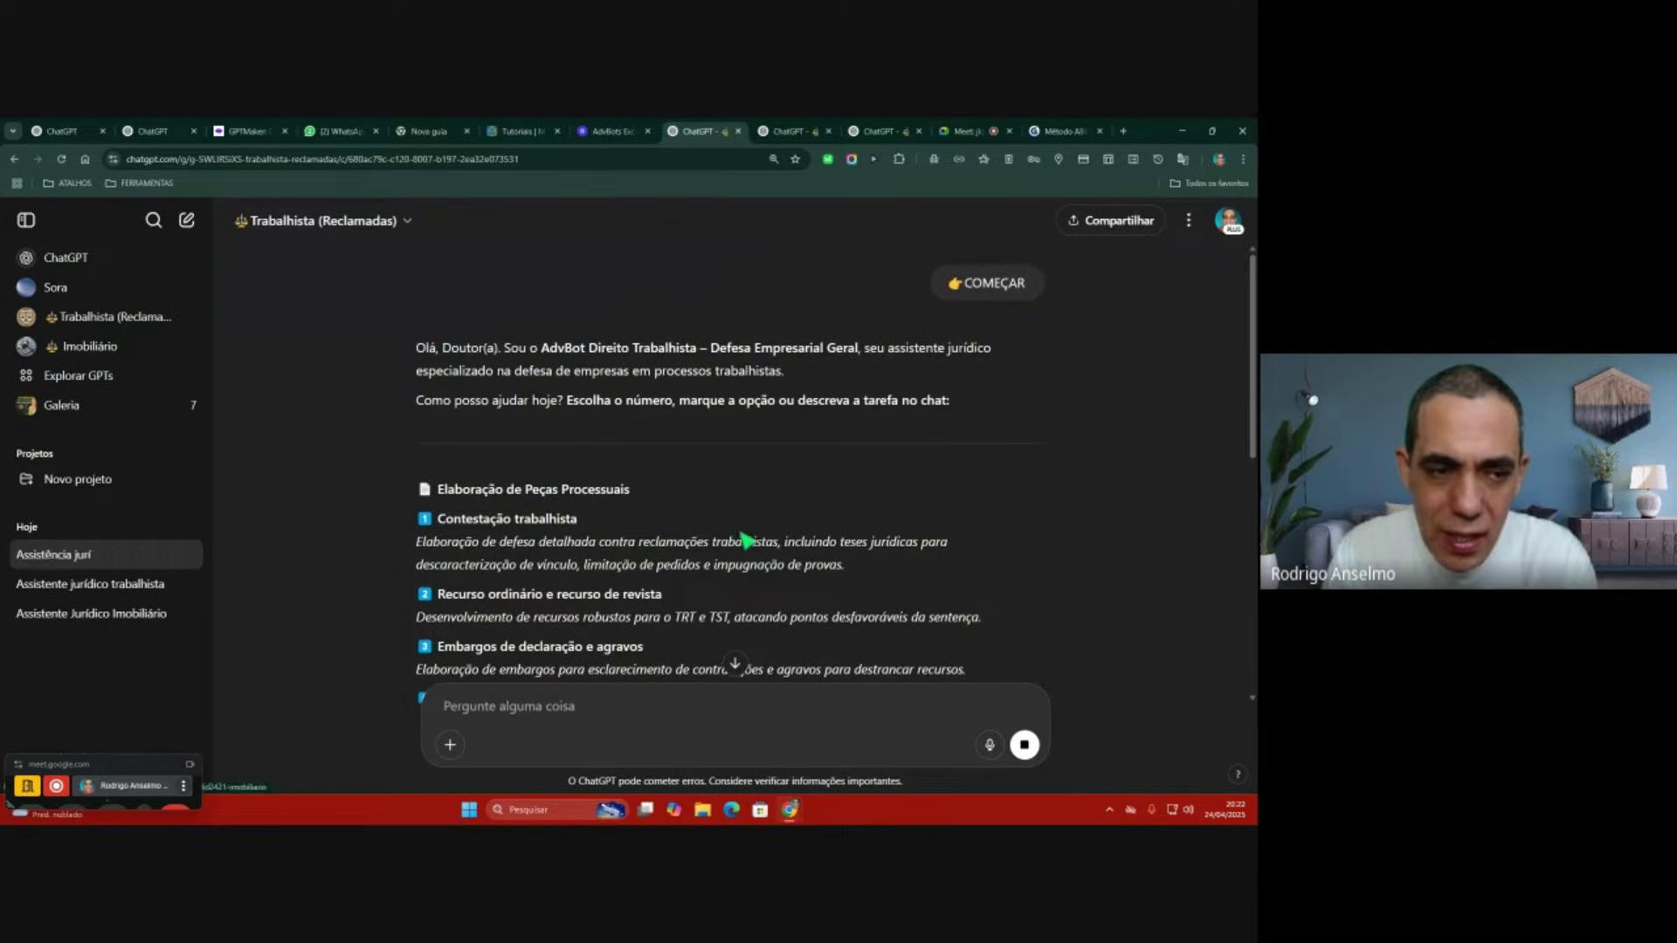
scroll(752, 541, down, 3)
scroll(751, 539, down, 6)
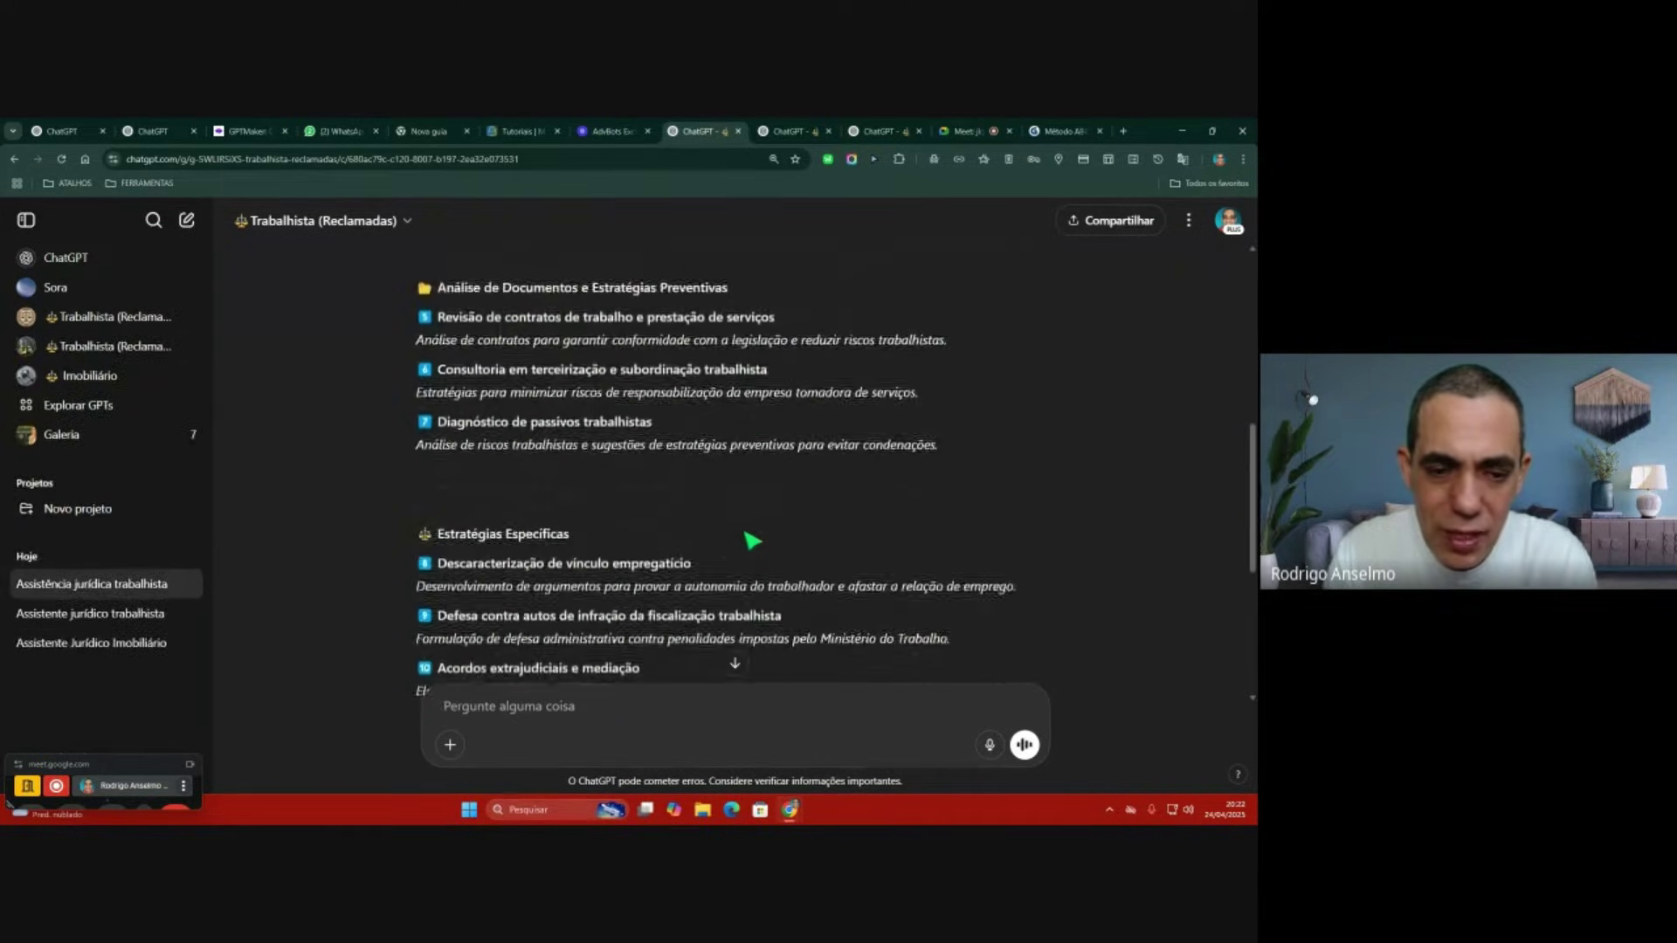
scroll(752, 540, down, 1)
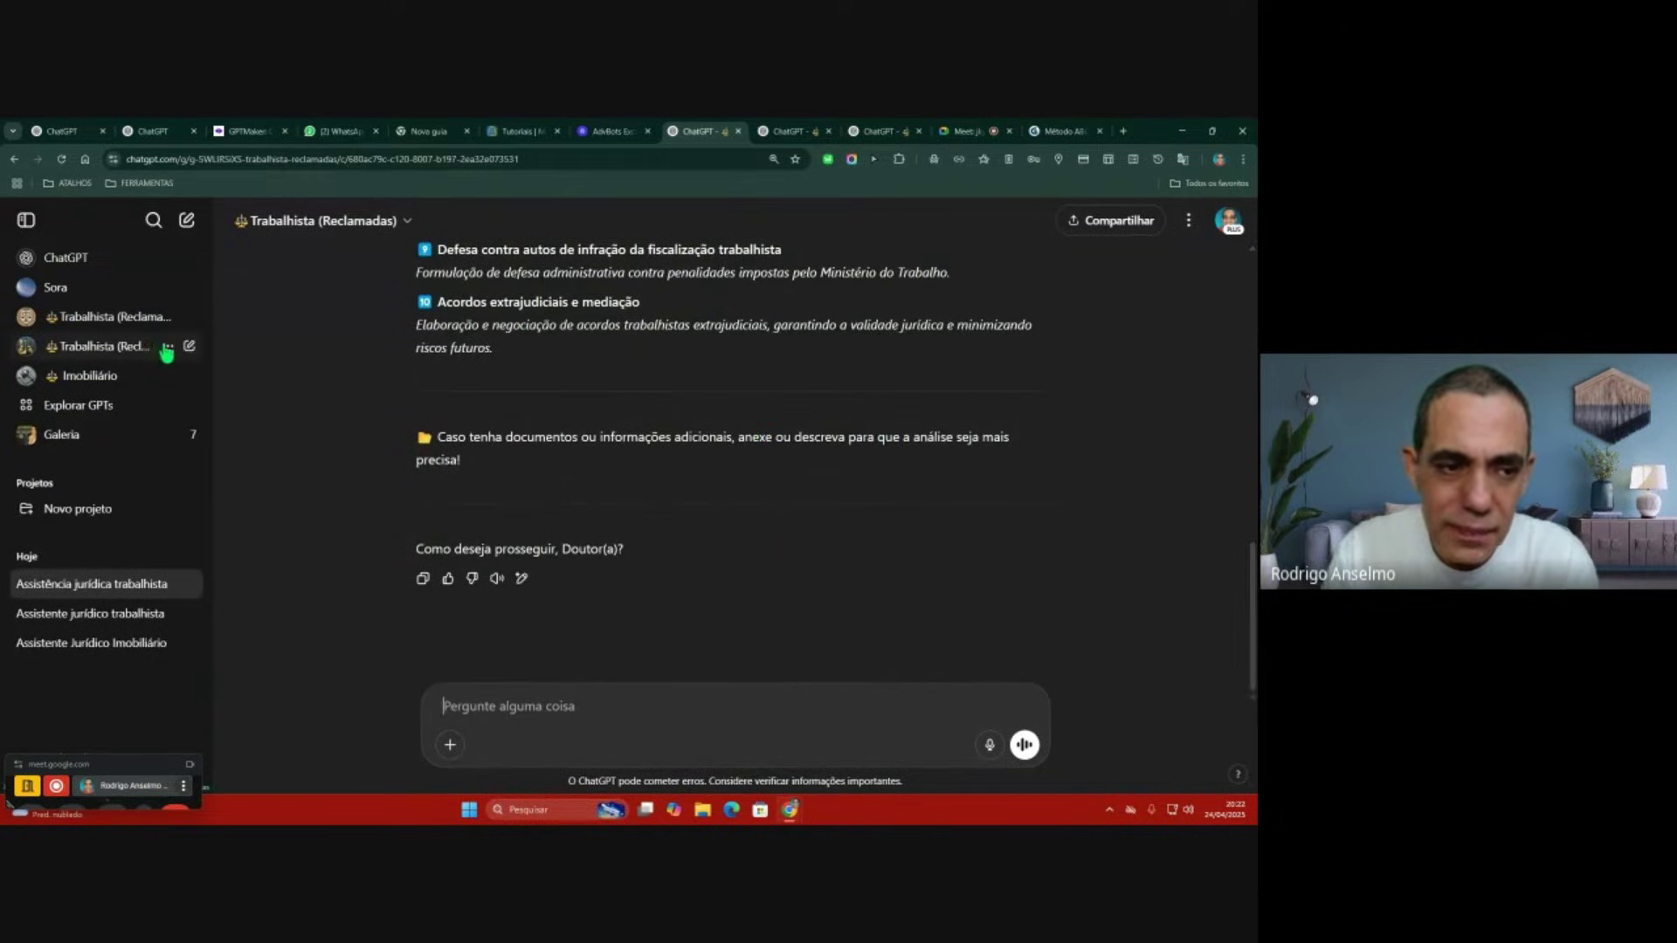
Step: Keep the Trabalhista (Reclamadas) assistant in the ChatGPT sidebar and return to the AdvBots Exclusivos page
click(167, 346)
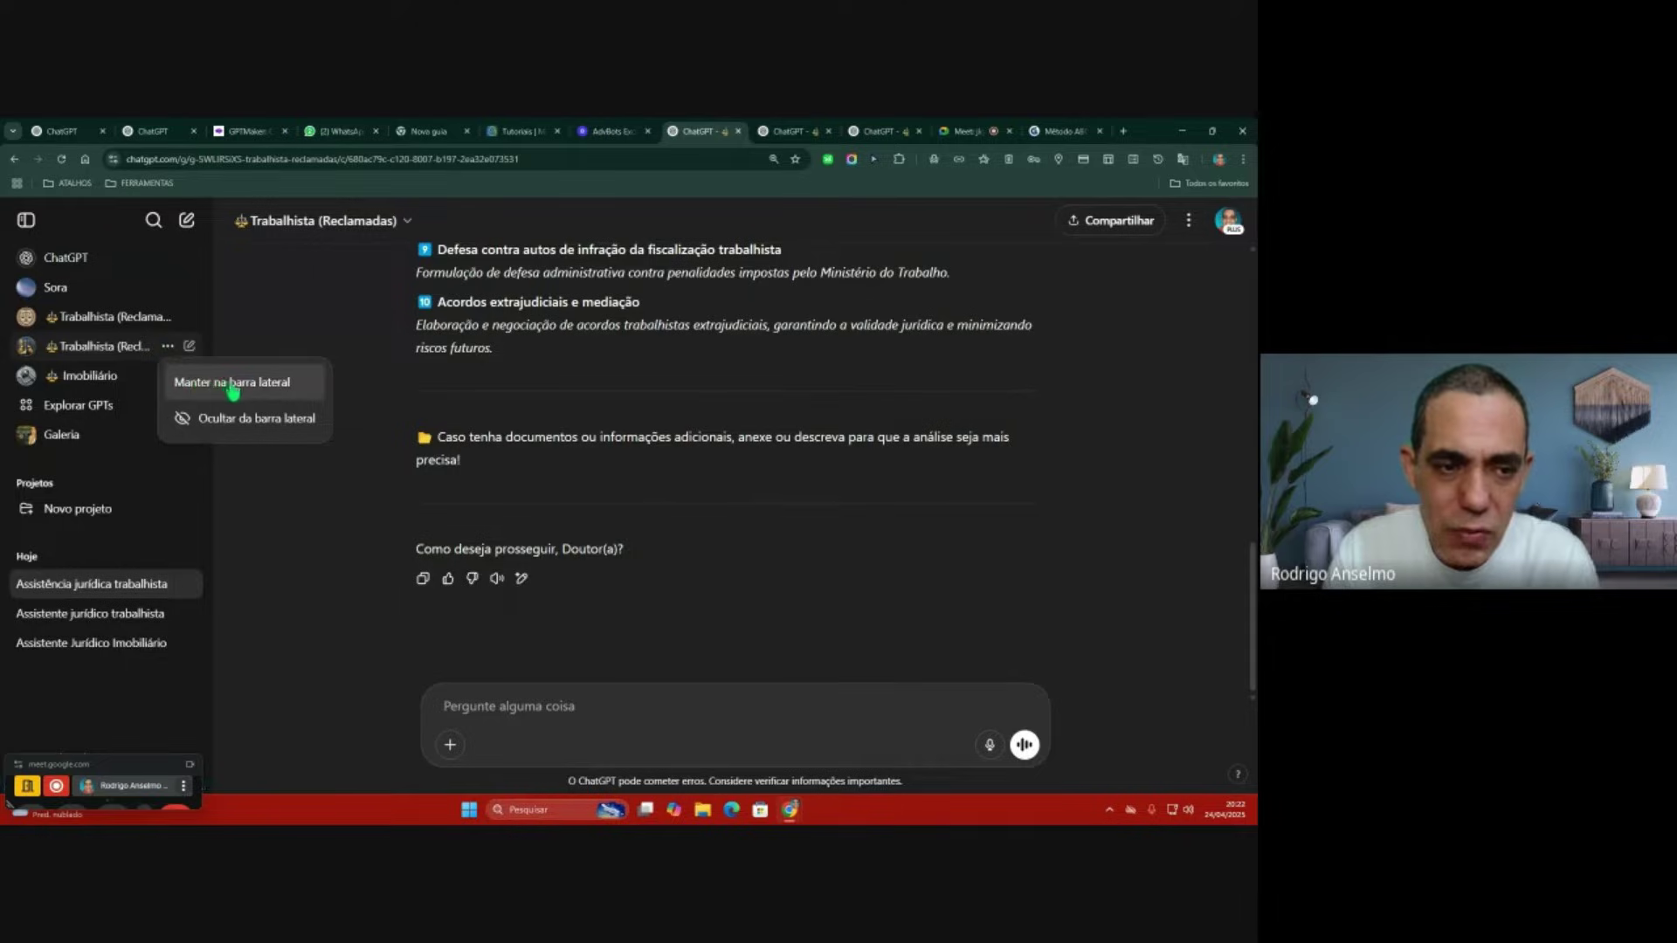
click(237, 386)
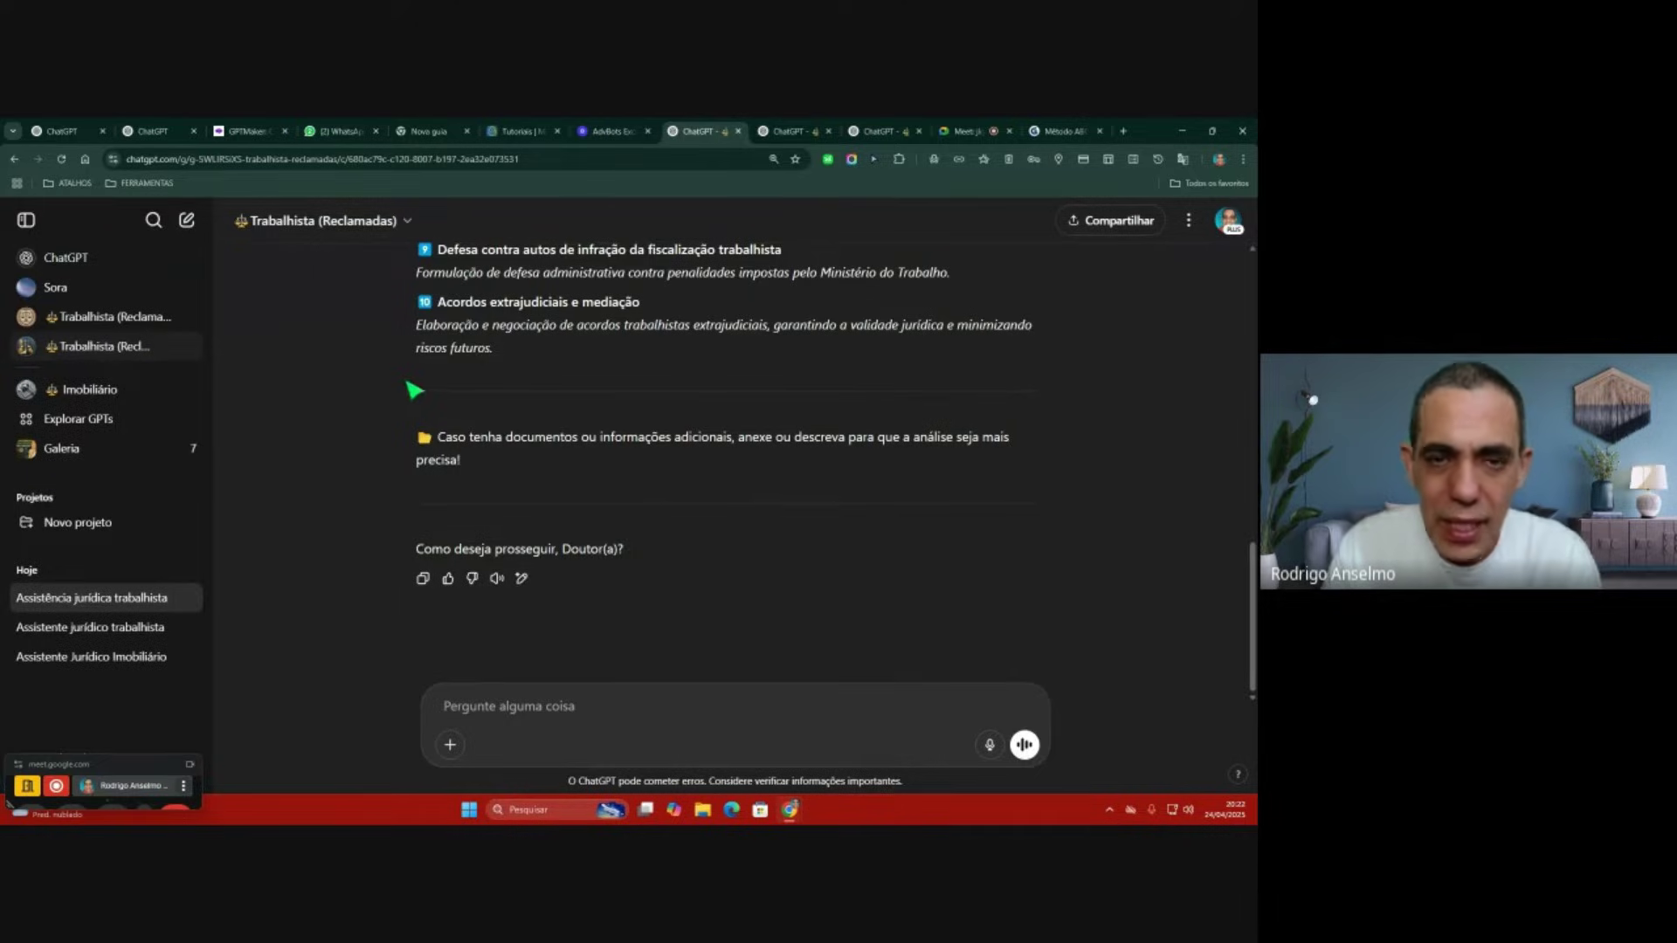
click(609, 131)
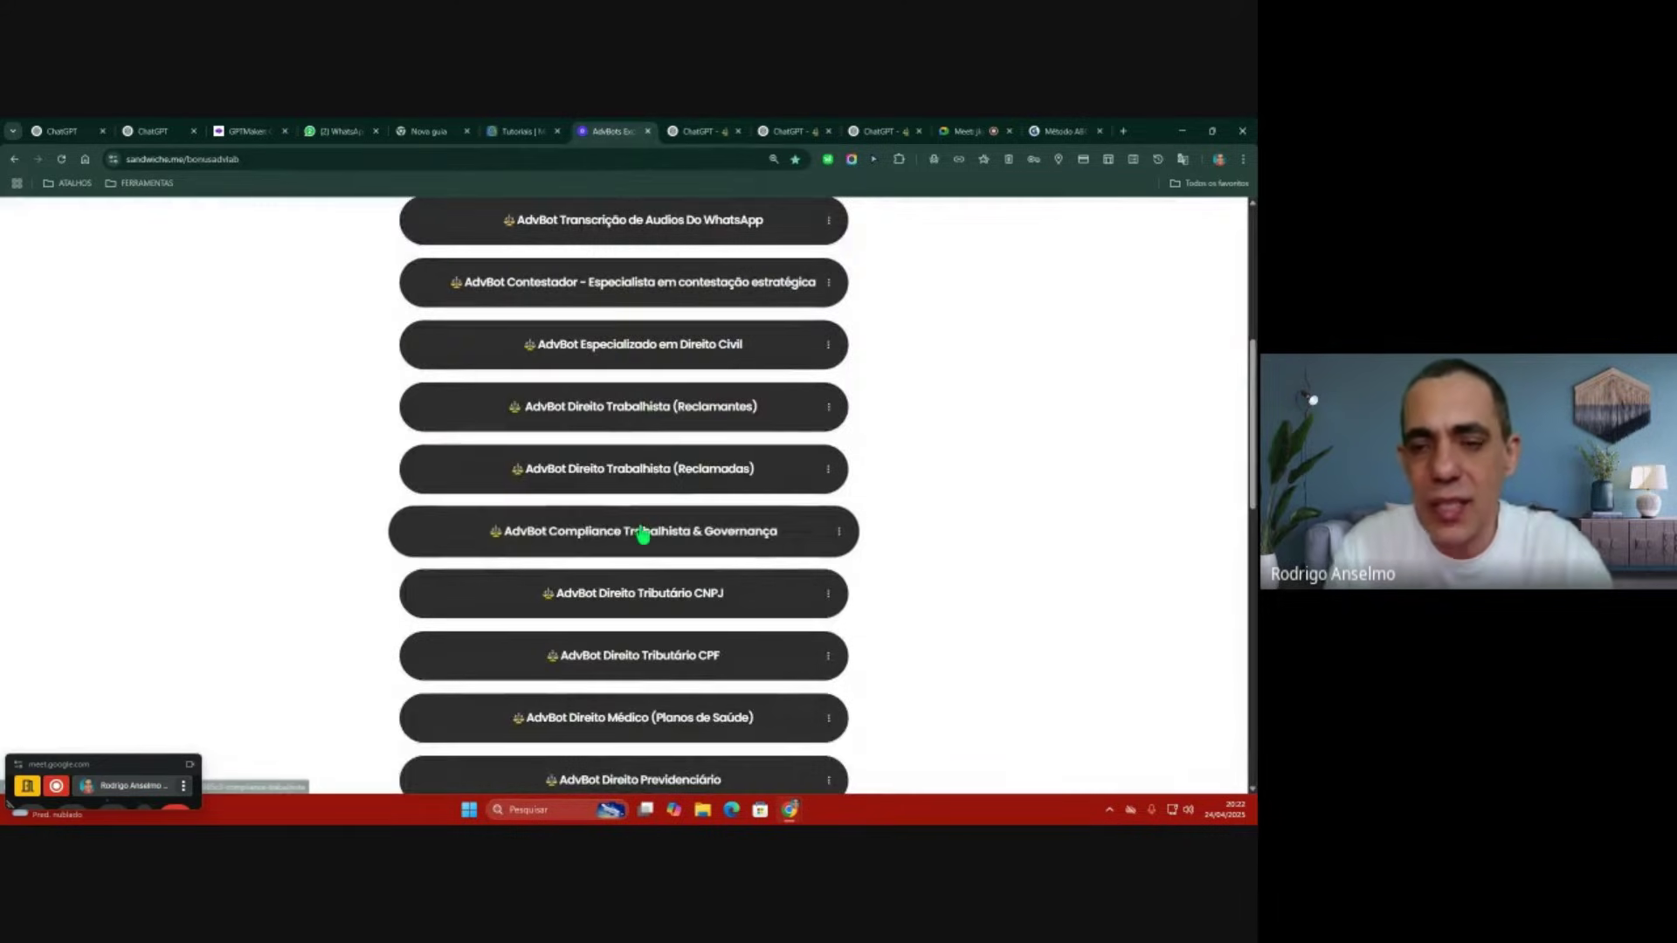
Step: Look through the remaining legal assistants on the page, from Direito Tributário down to Licitações & Contratos
scroll(643, 534, down, 2)
scroll(643, 535, down, 1)
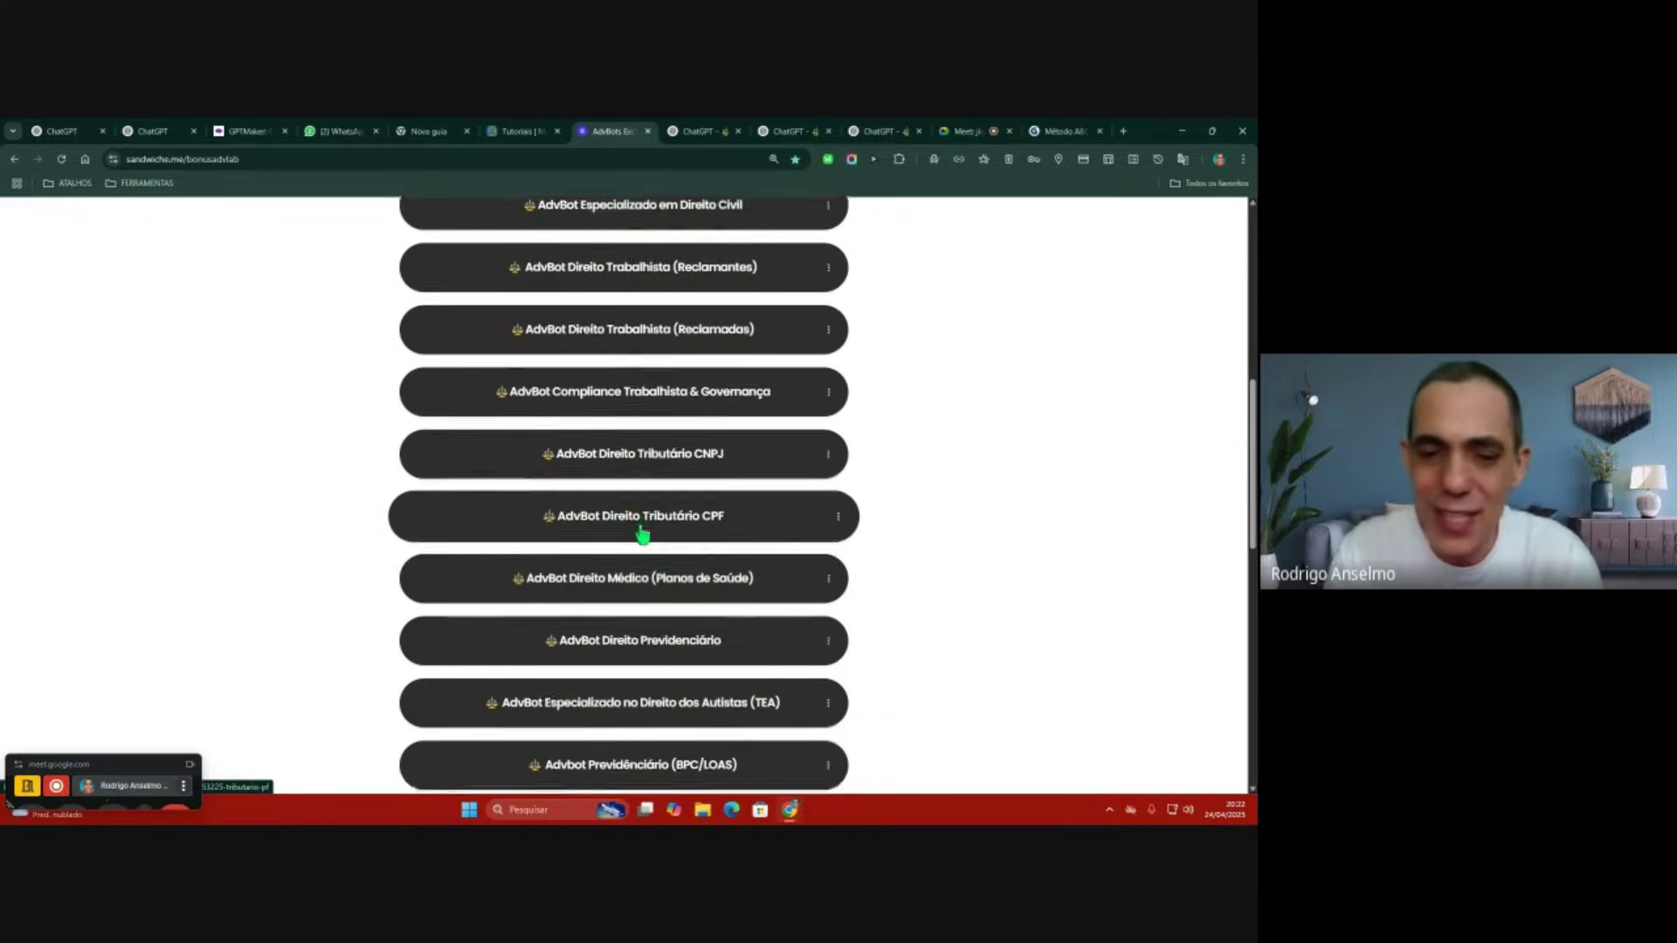
scroll(643, 535, down, 5)
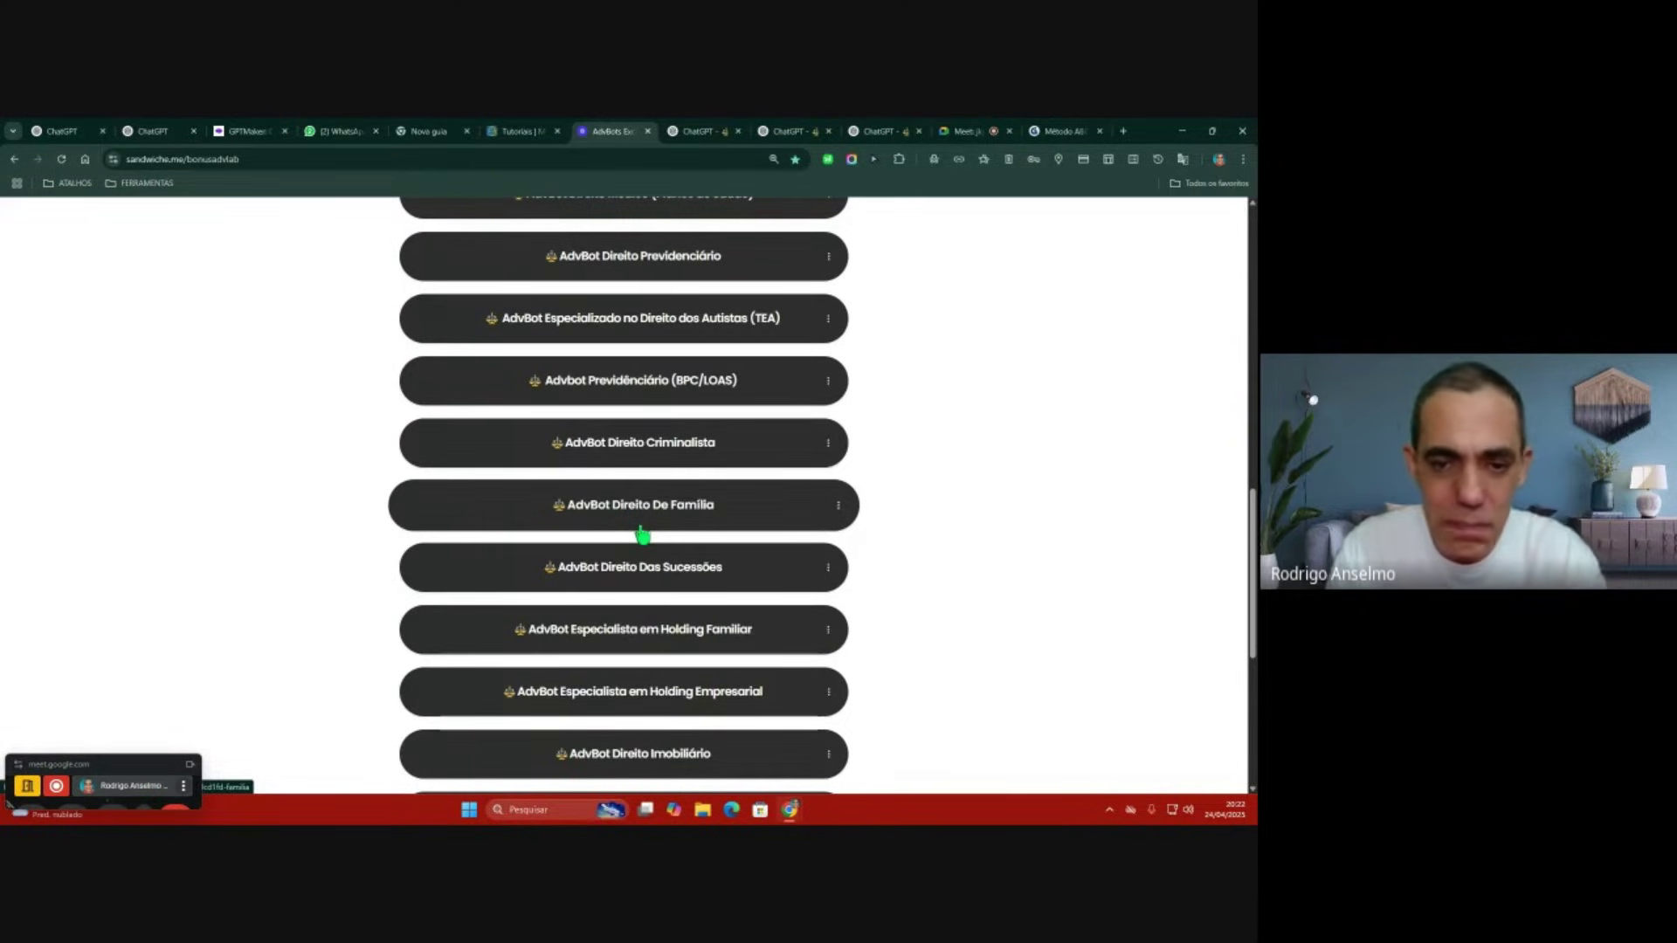
scroll(643, 535, down, 1)
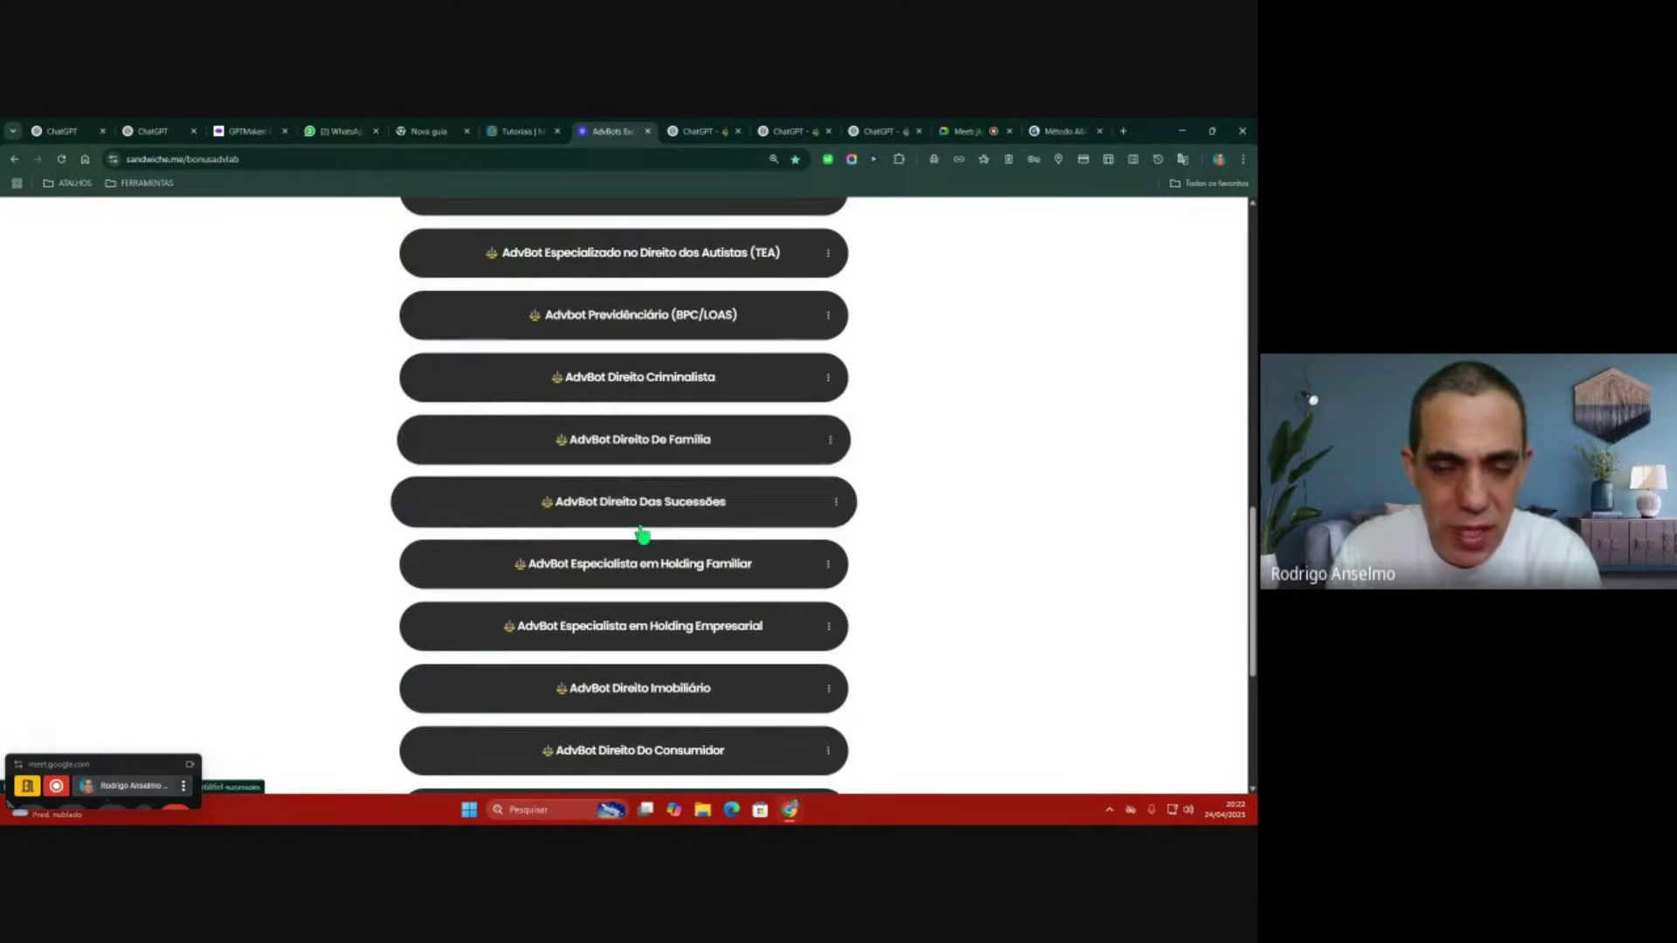
scroll(643, 534, down, 3)
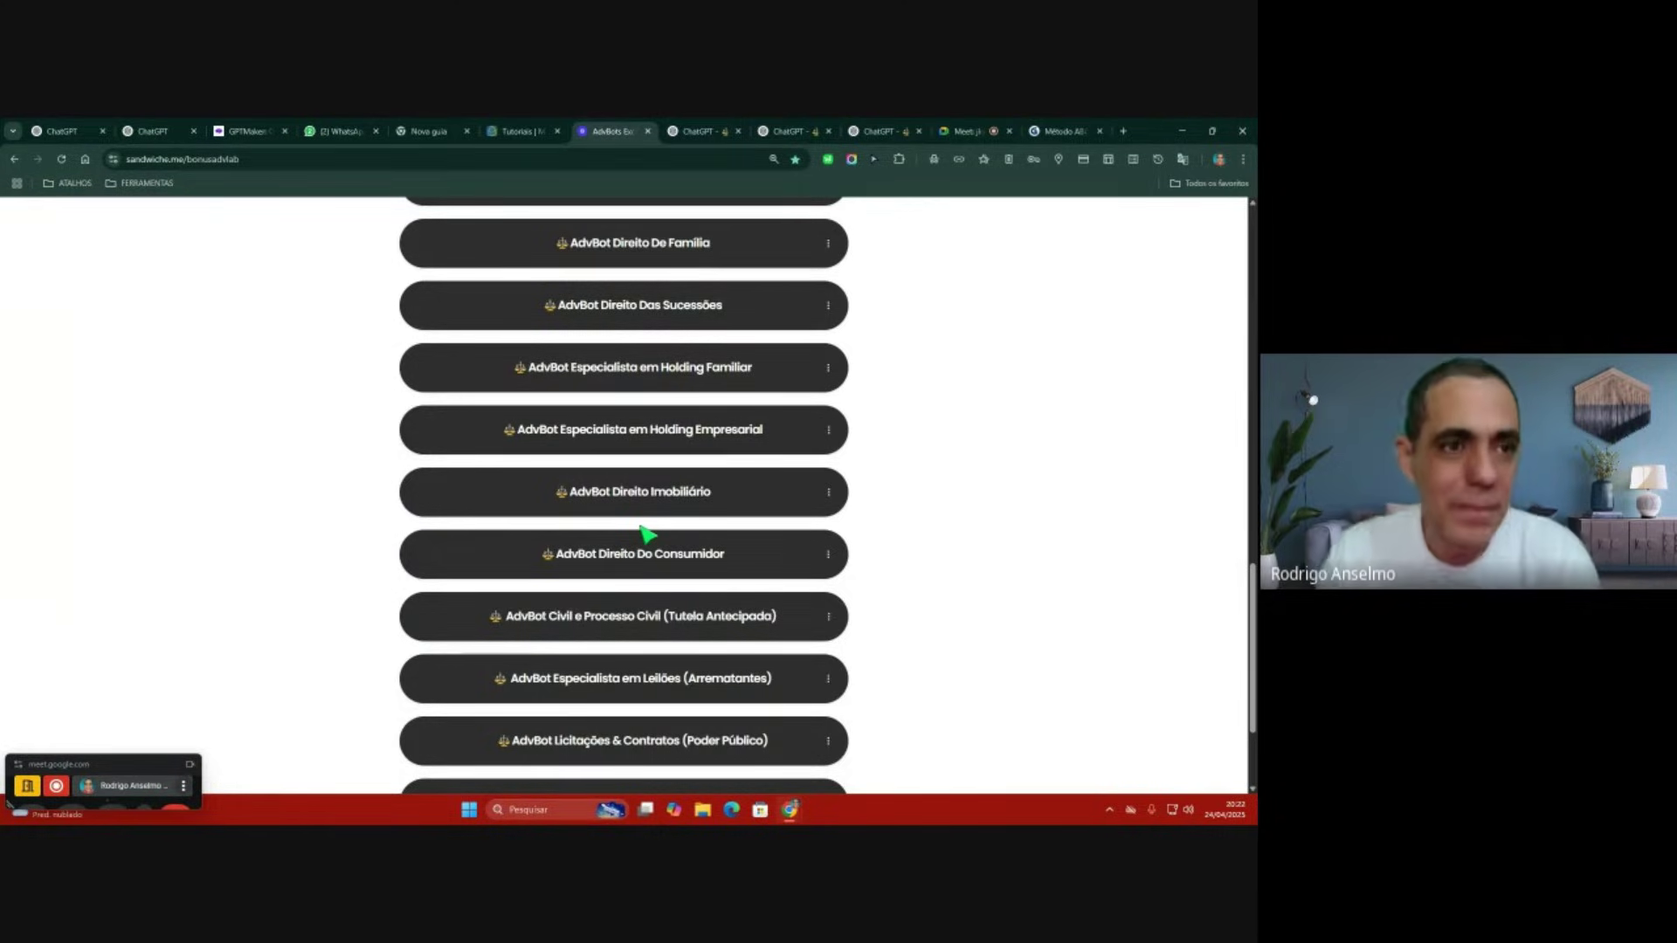
Step: Send "OI" in the ChatGPT chat with Investigar mode on and look through the list of available models
click(160, 125)
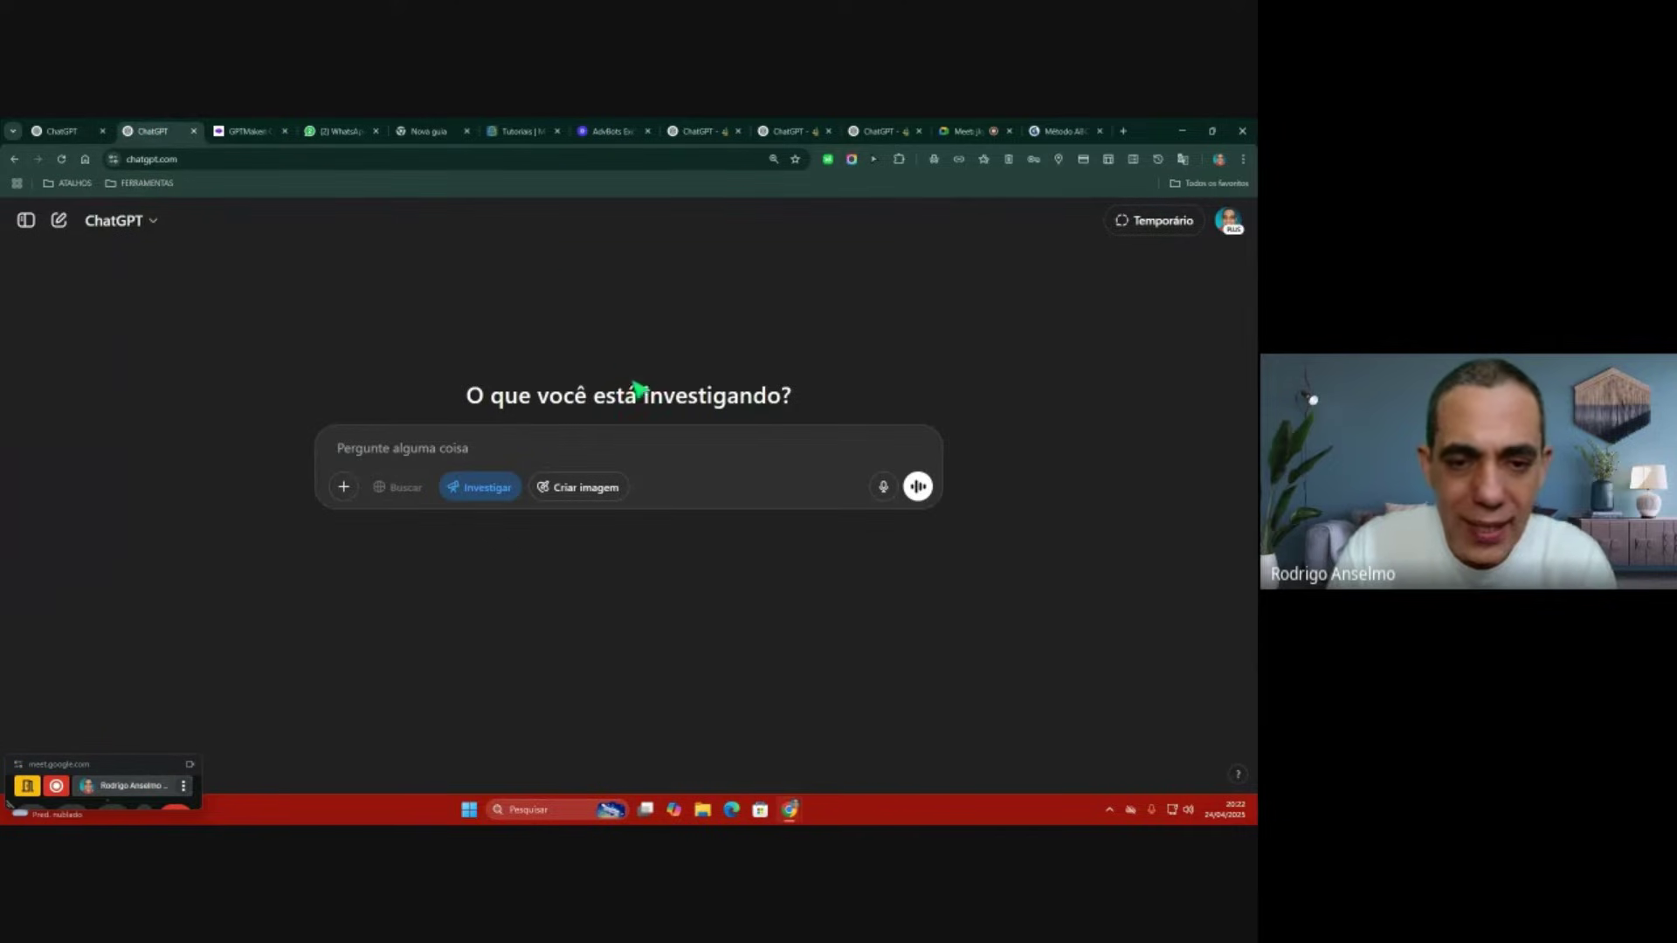
text(Oi)
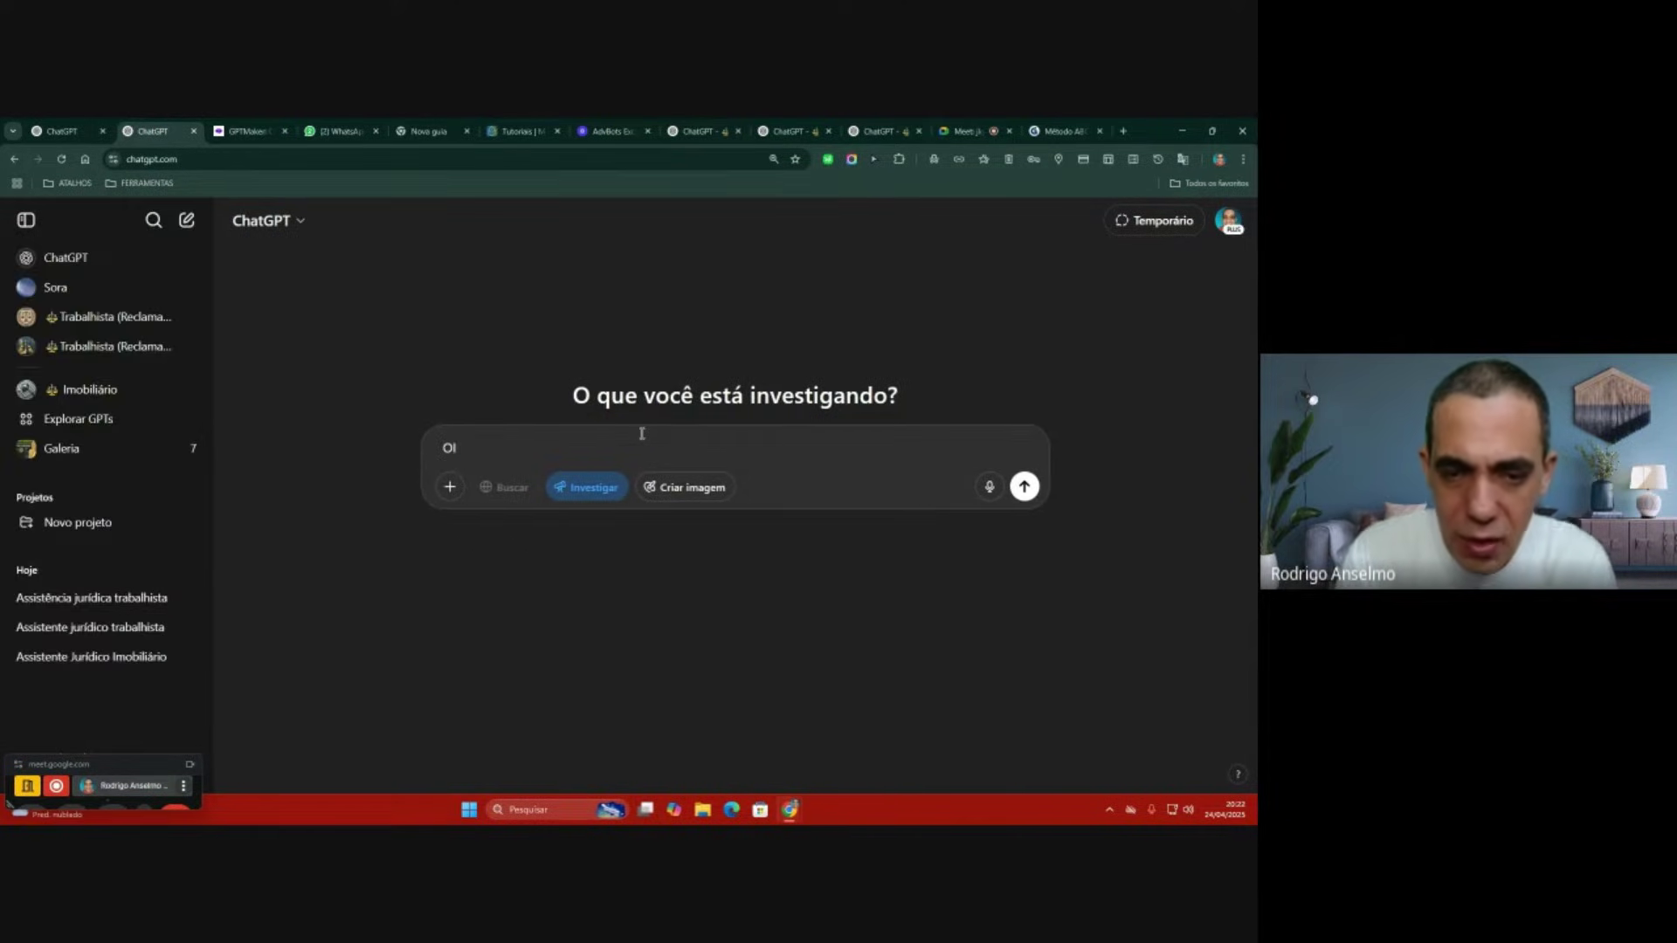
key(Return)
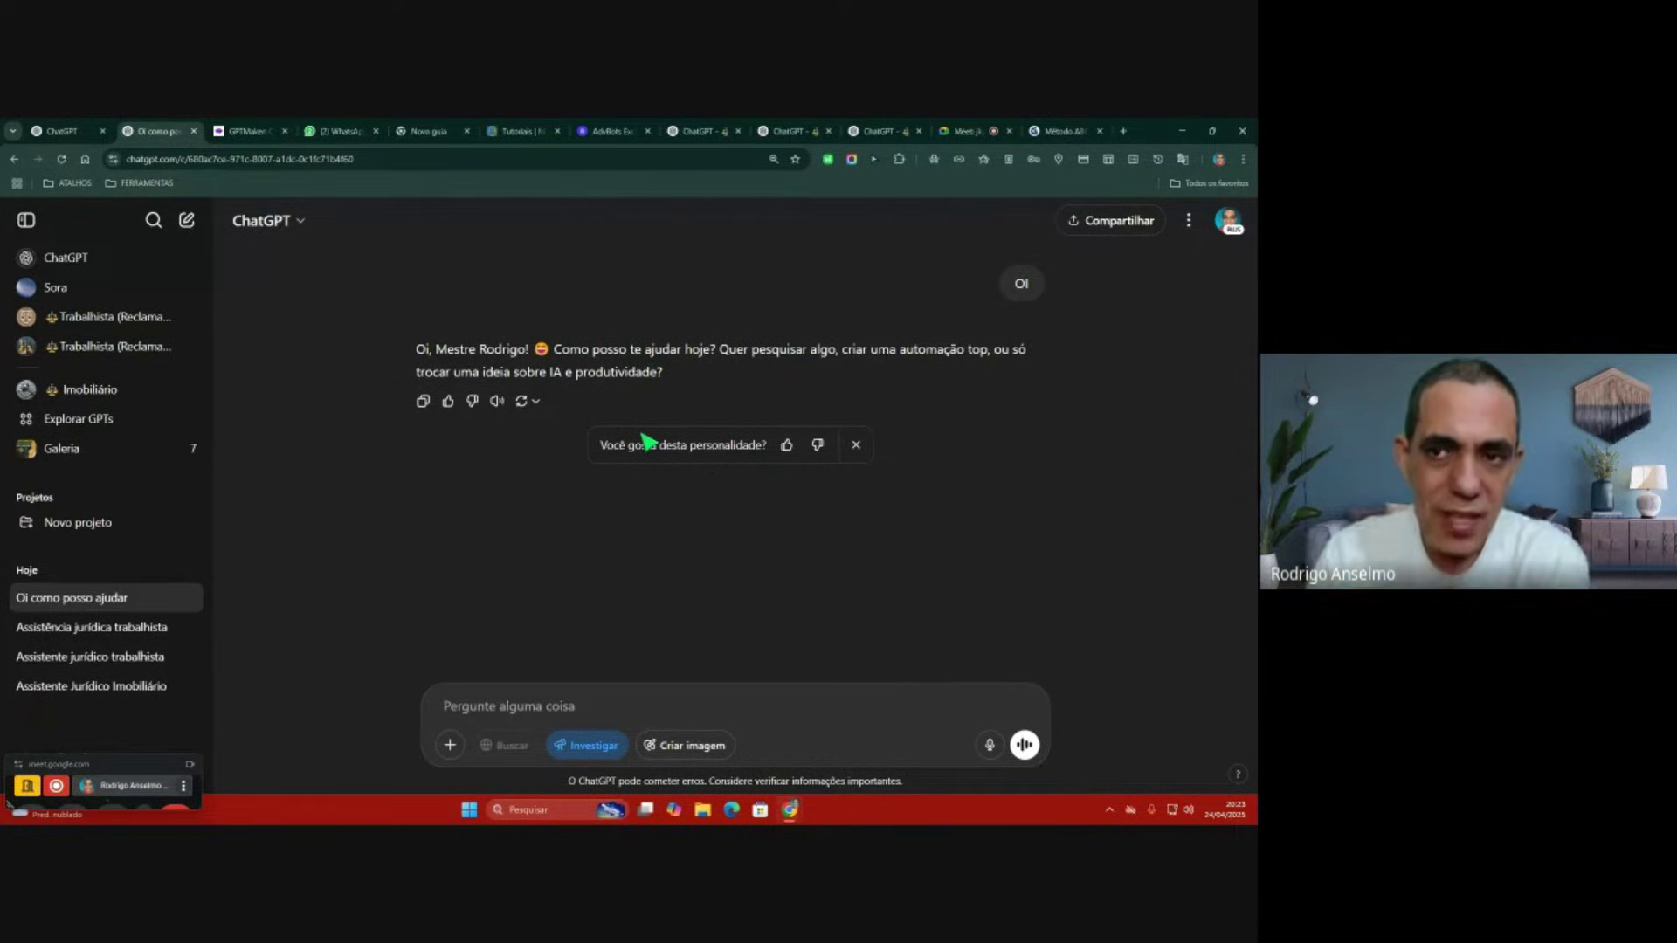
click(262, 225)
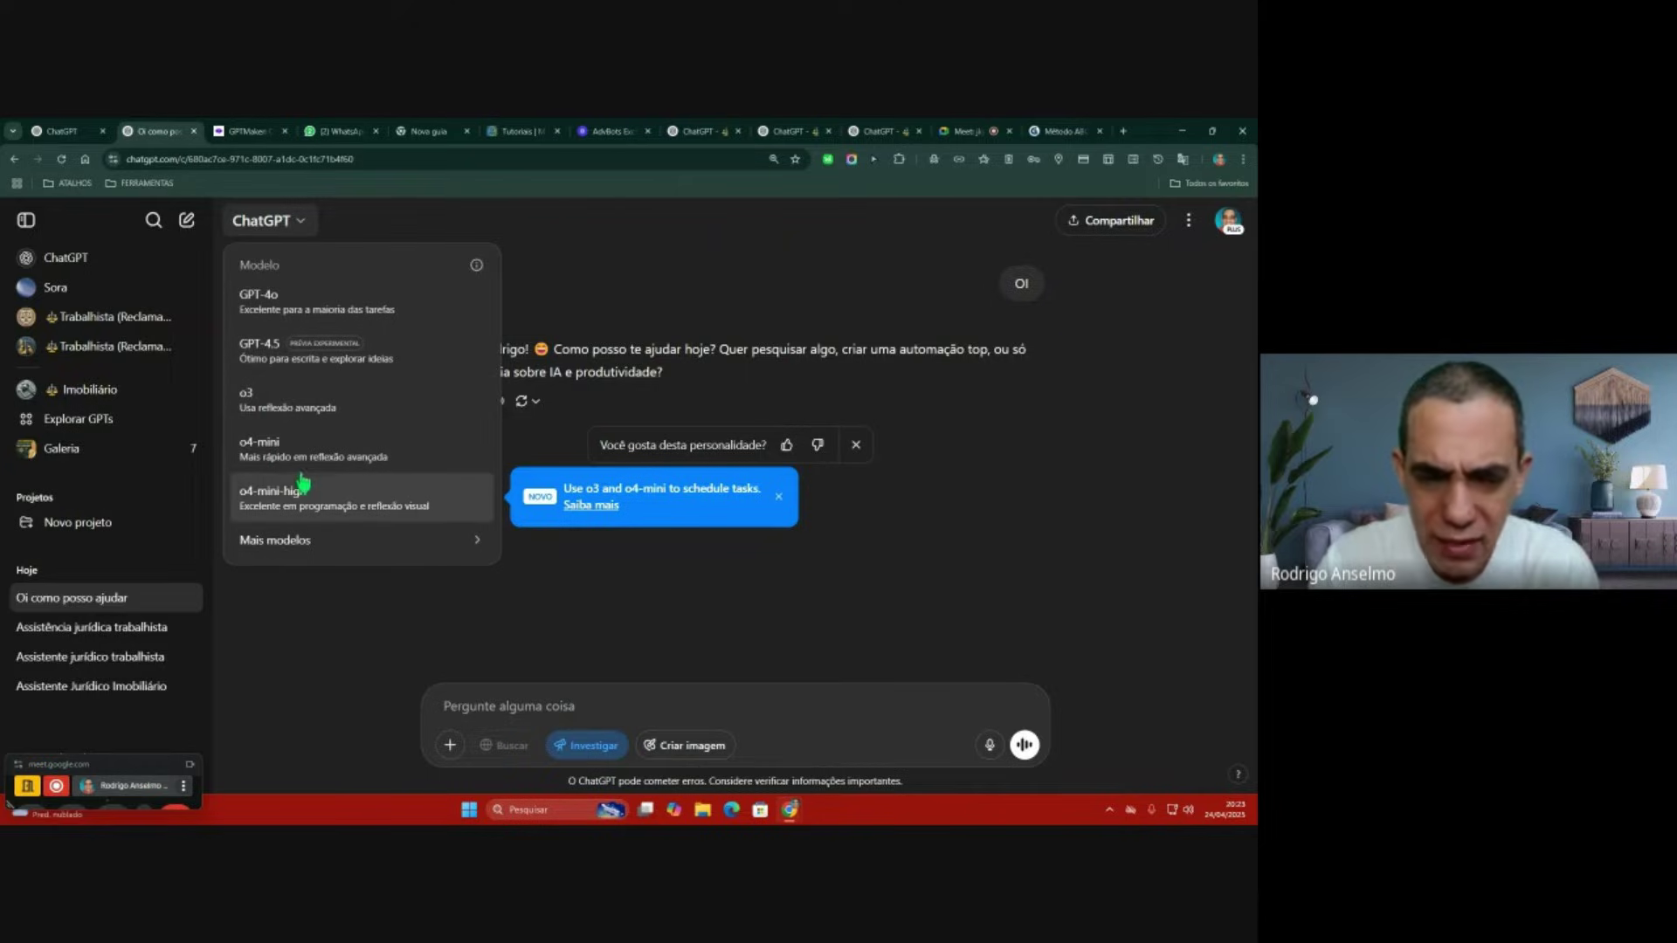
click(563, 265)
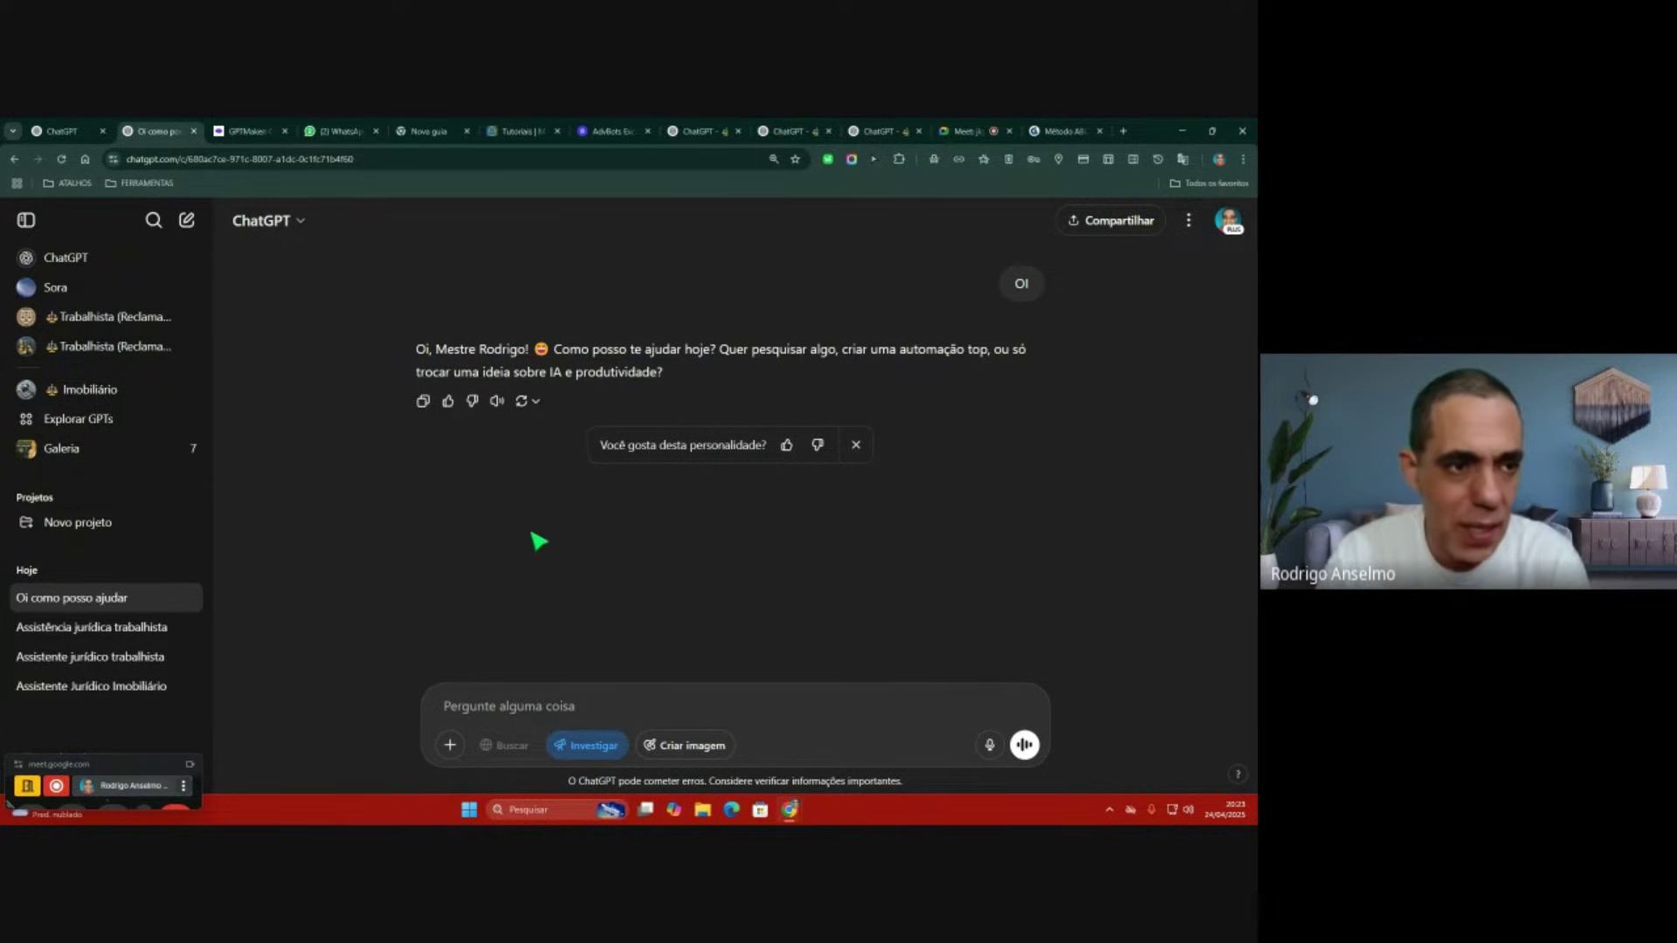
Step: Open the Explorar GPTs page in ChatGPT and collapse the sidebar
click(26, 219)
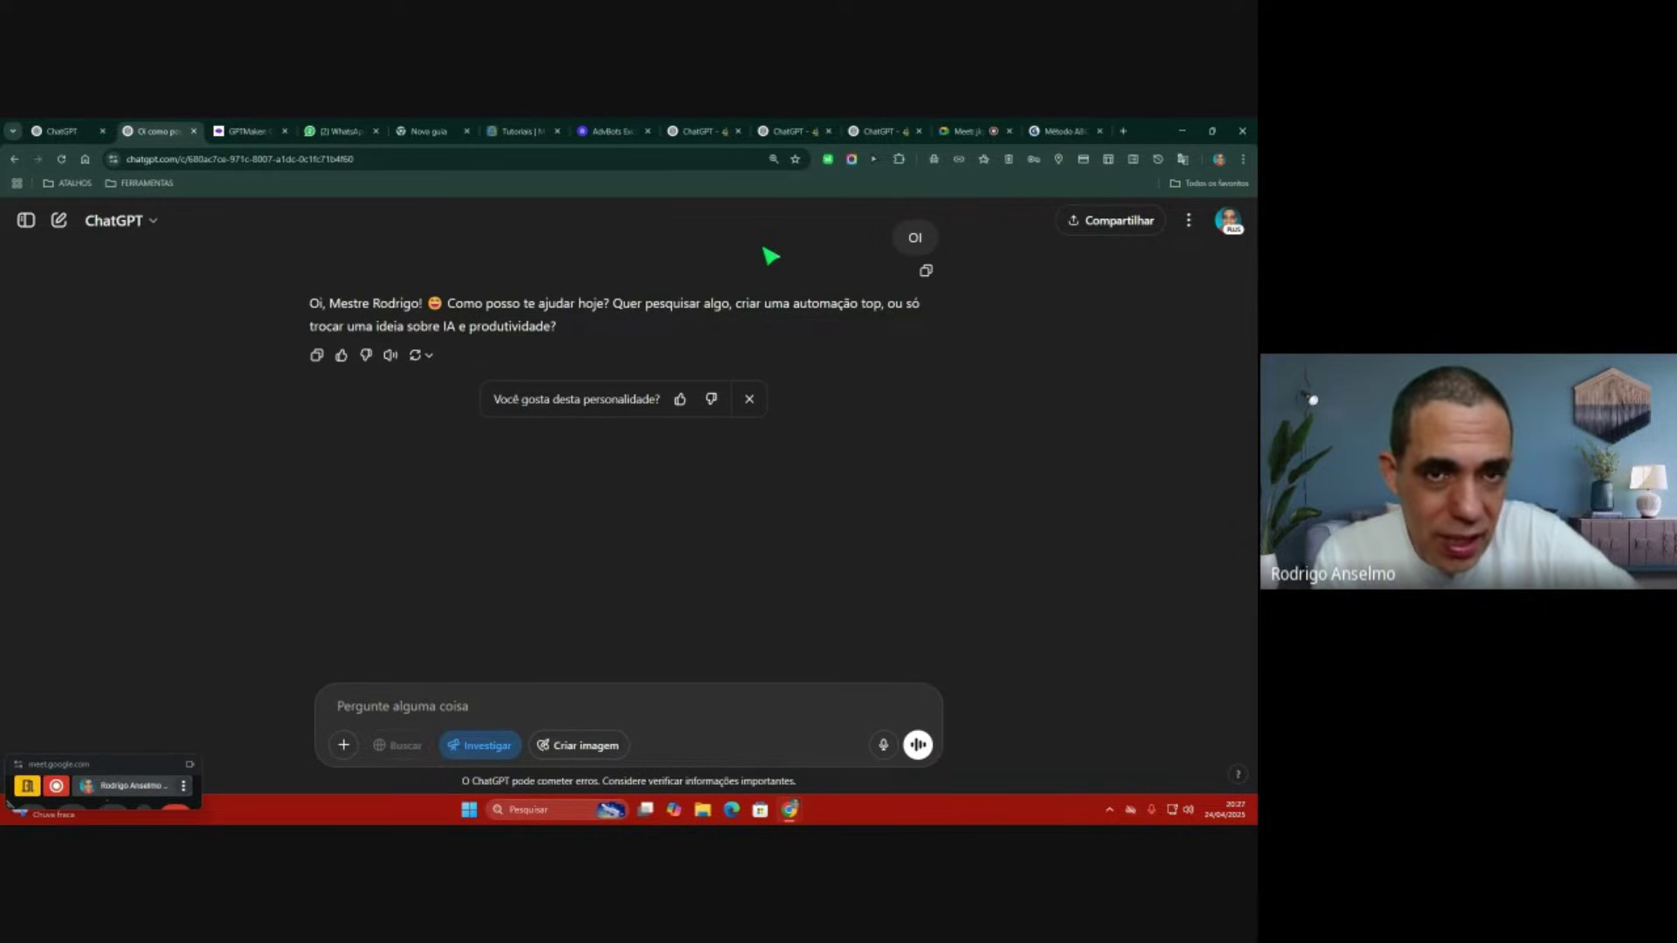
click(26, 220)
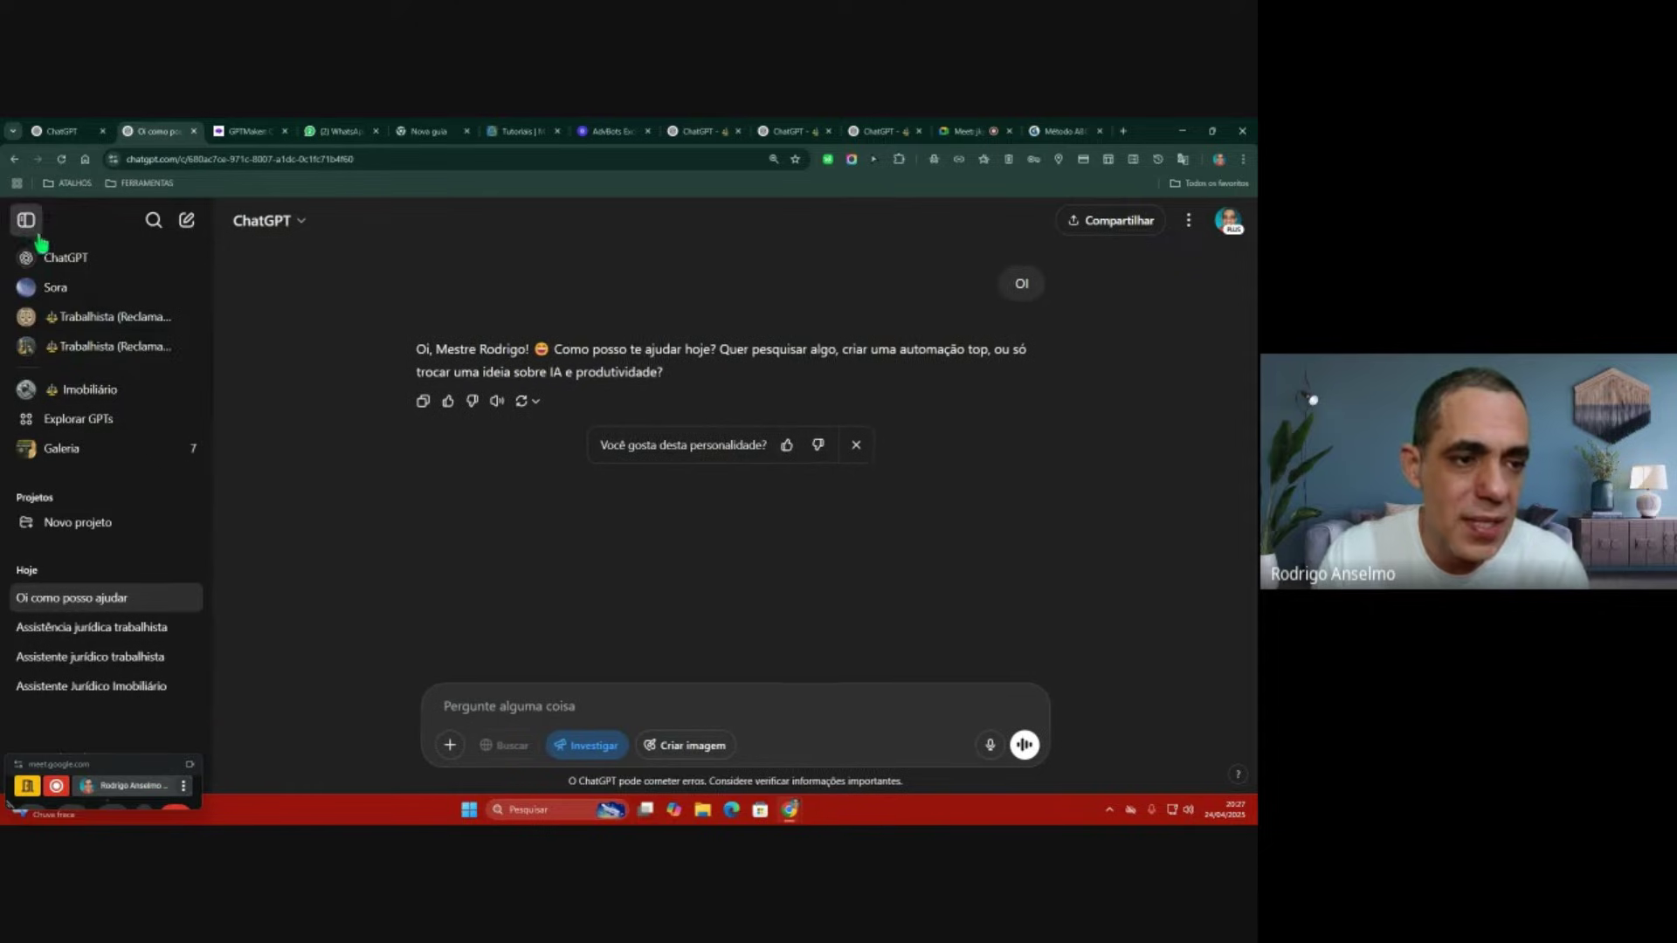
click(55, 424)
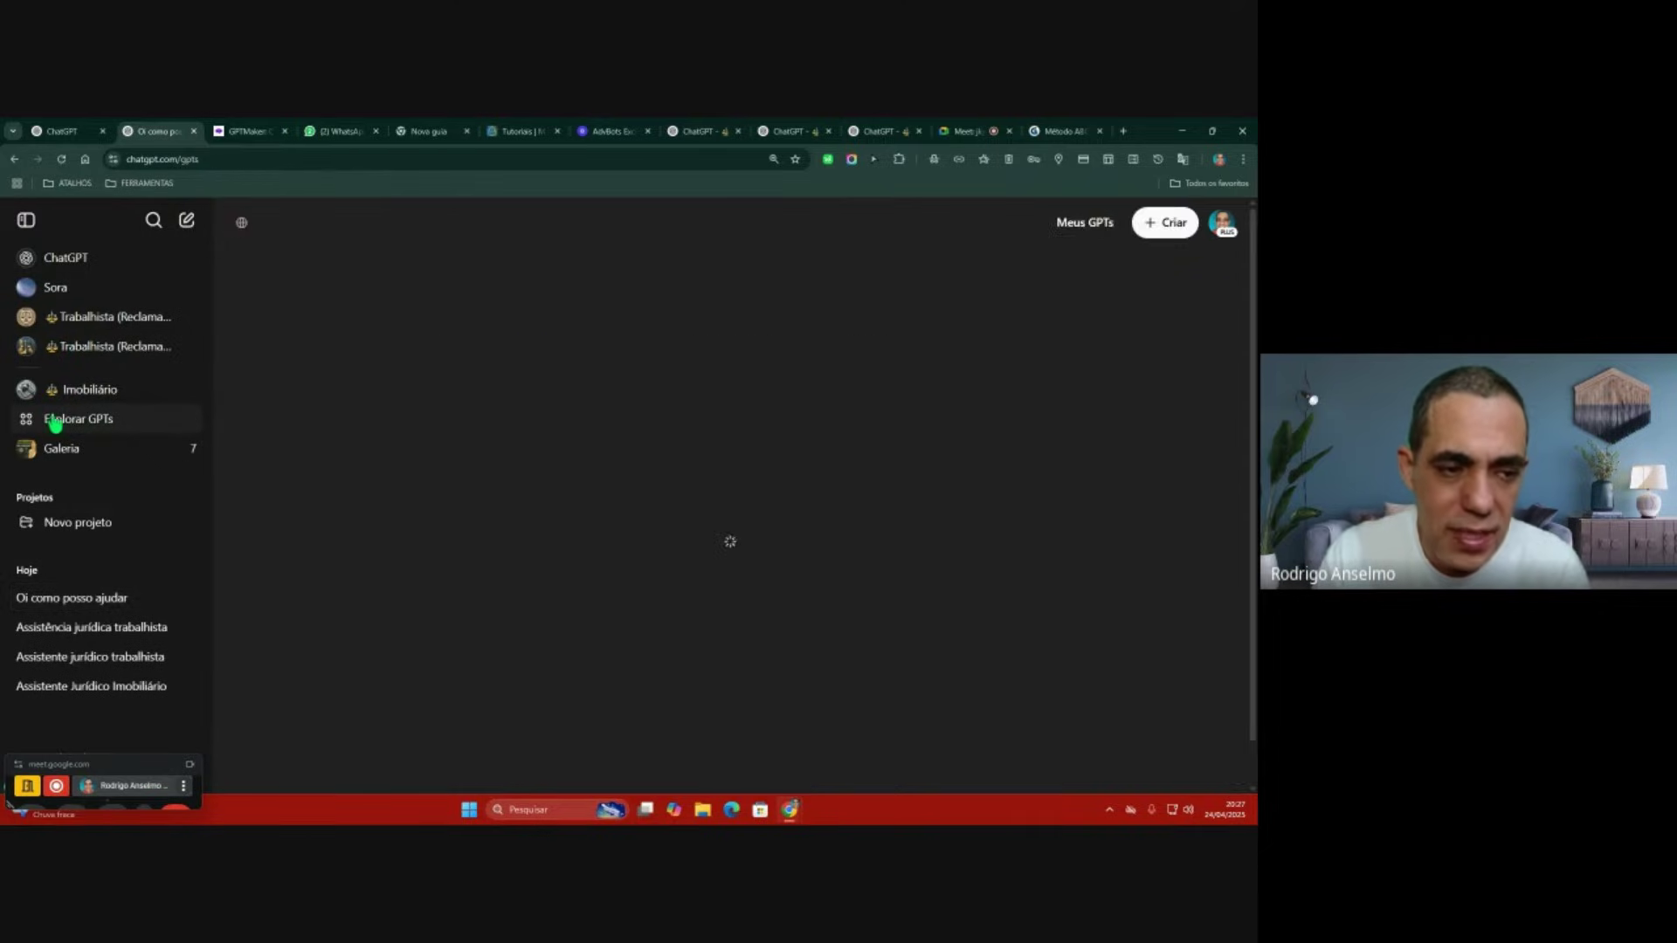
click(26, 220)
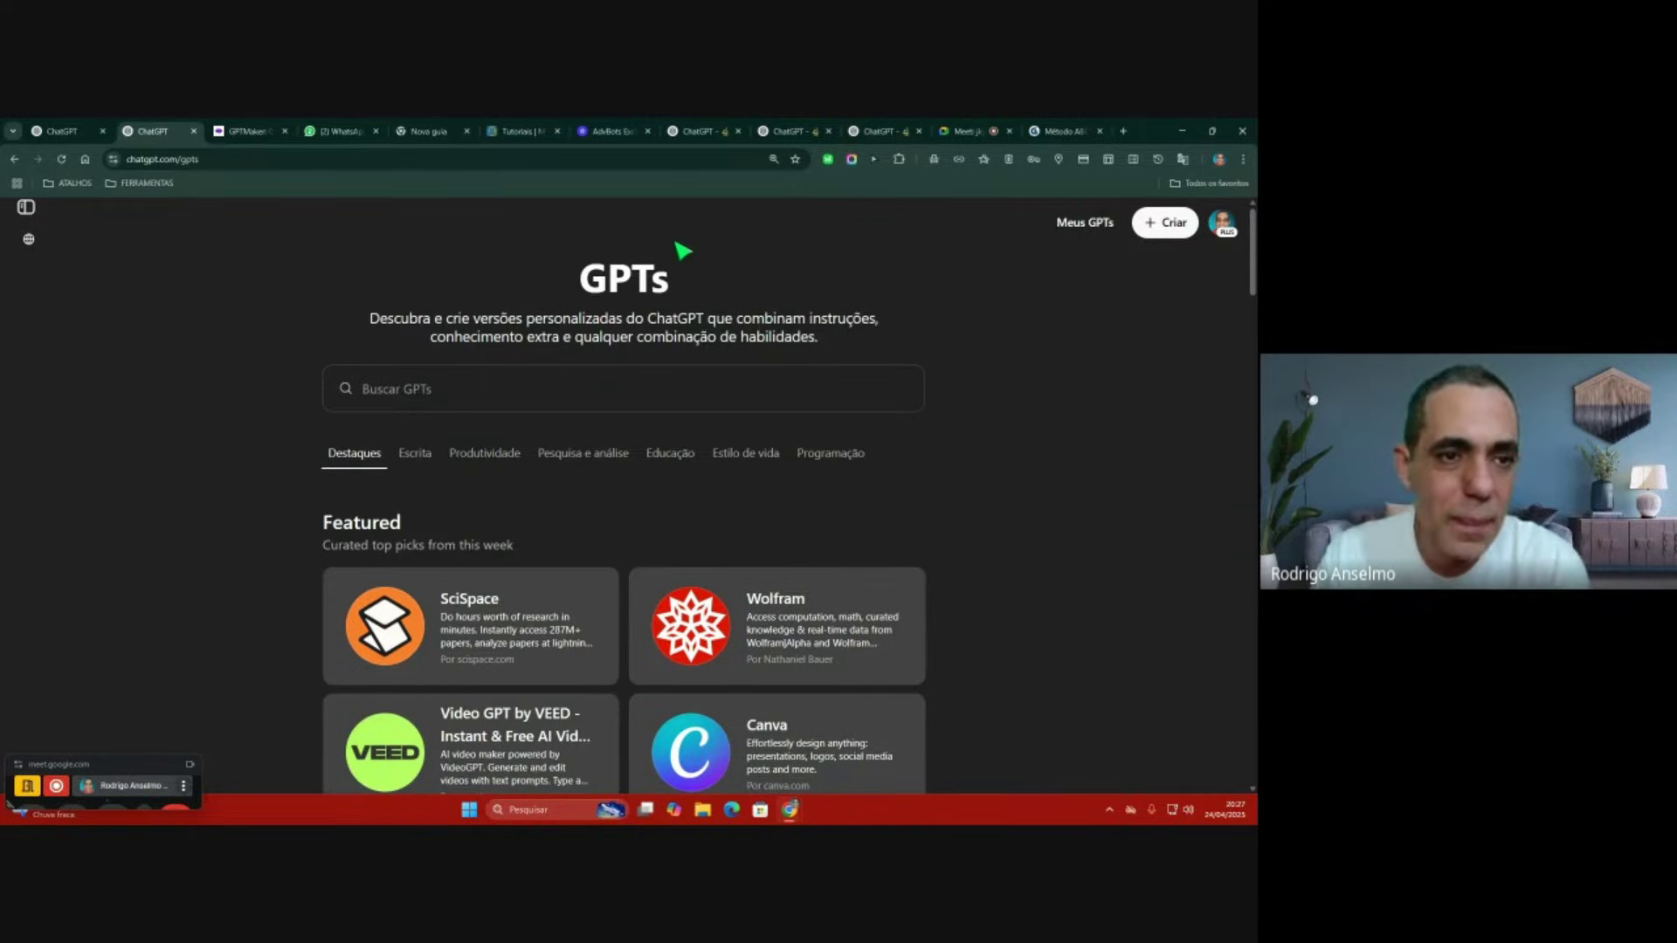
Step: Replace the Trabalhista (Reclamadas) conversation with a new ChatGPT chat and return to the GPTs page
click(699, 131)
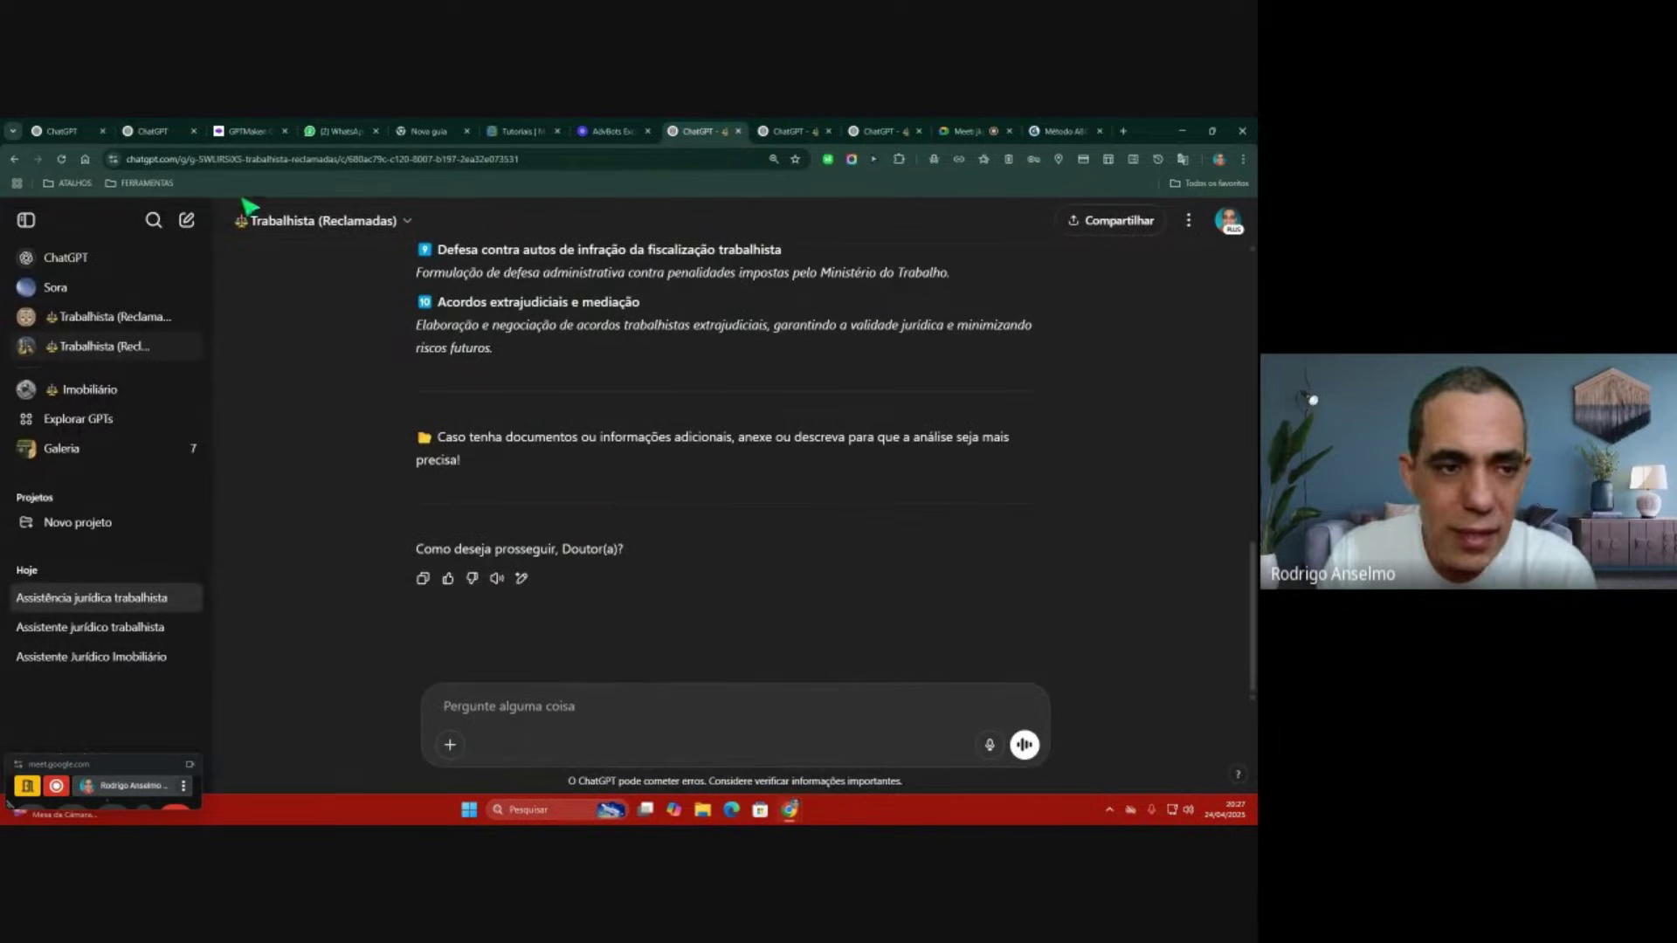
click(80, 260)
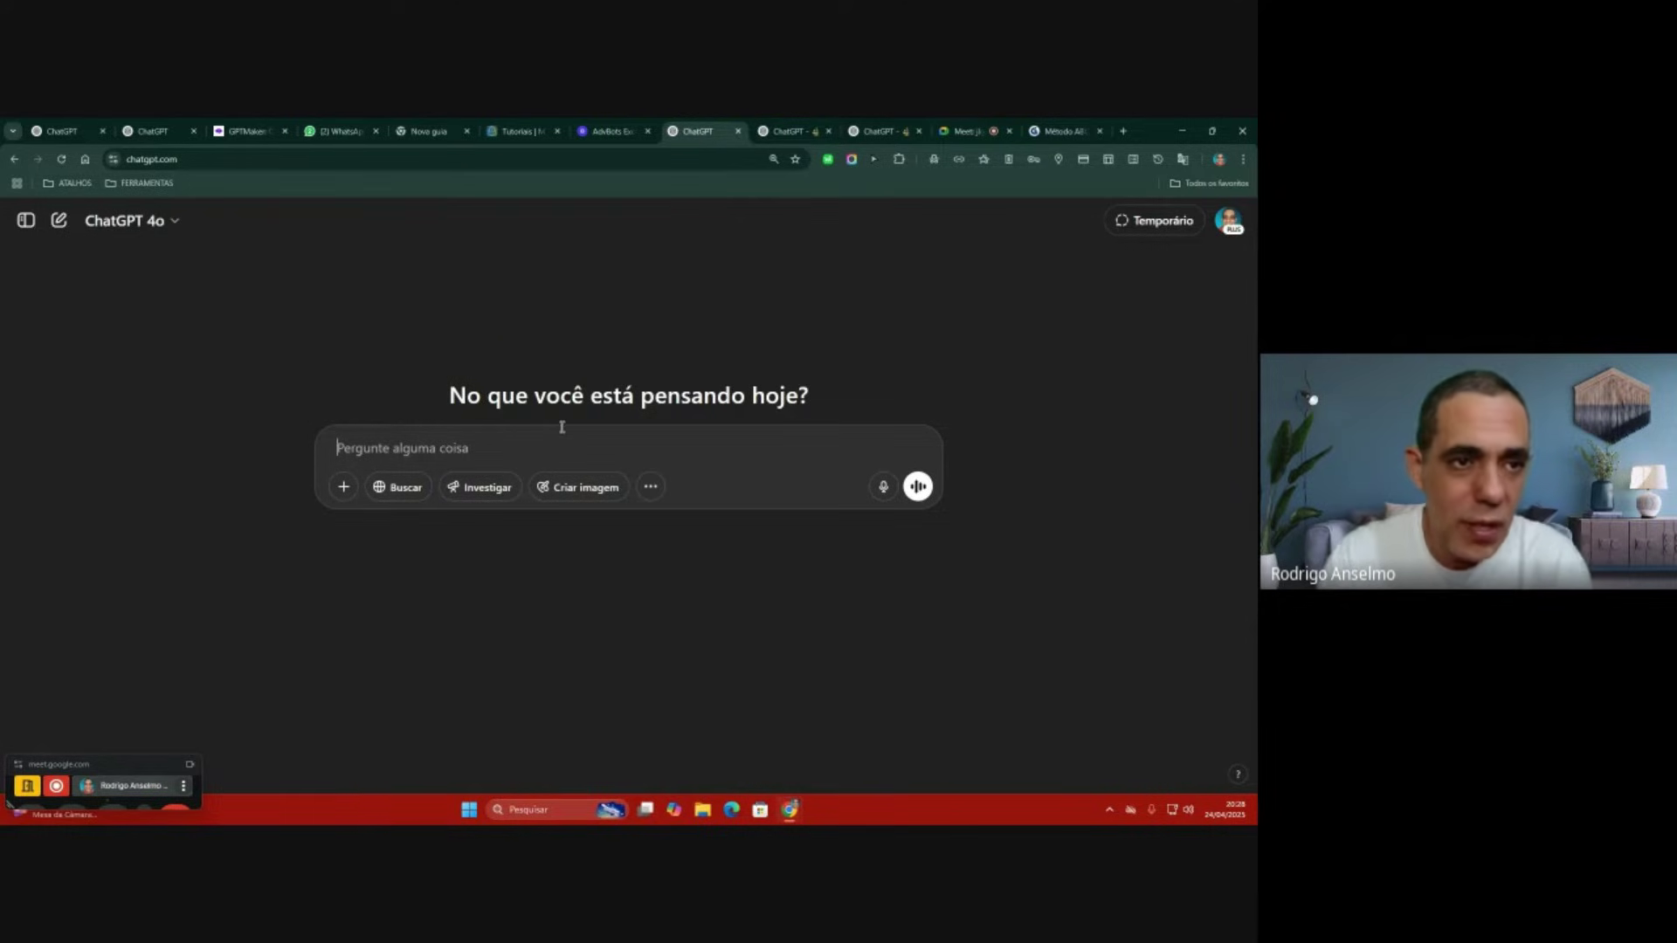
click(147, 123)
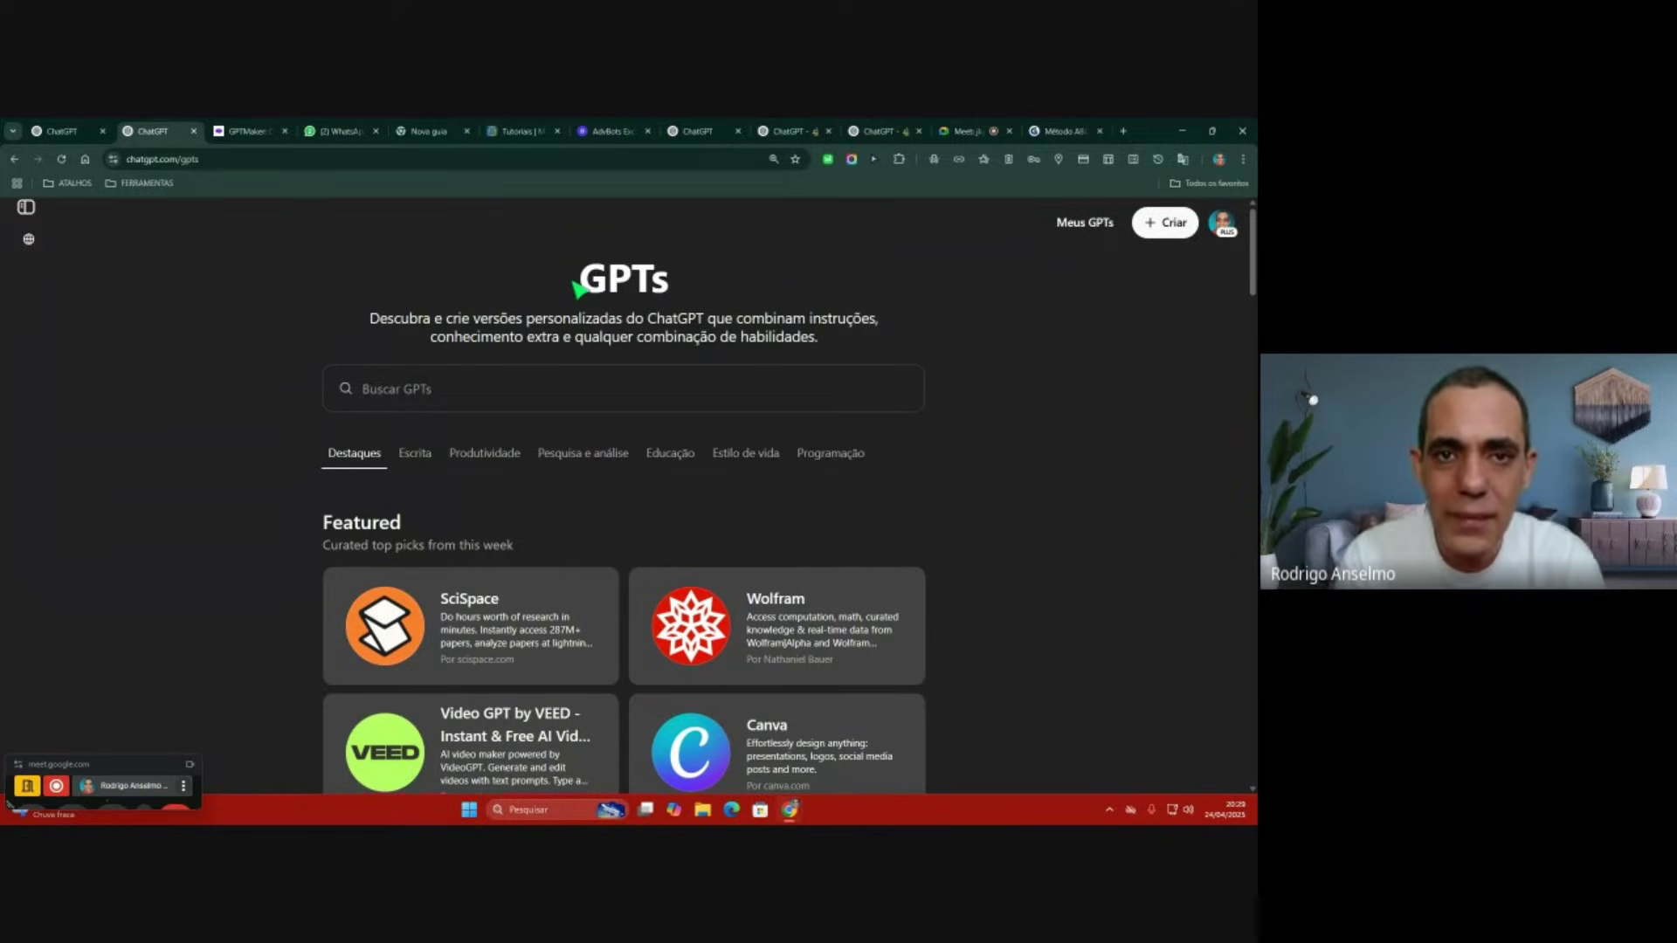
Step: Highlight the GPTs description phrase by phrase, covering custom versions with instructions, extra knowledge and combined skills, and clear the selection
drag(442, 325, 880, 330)
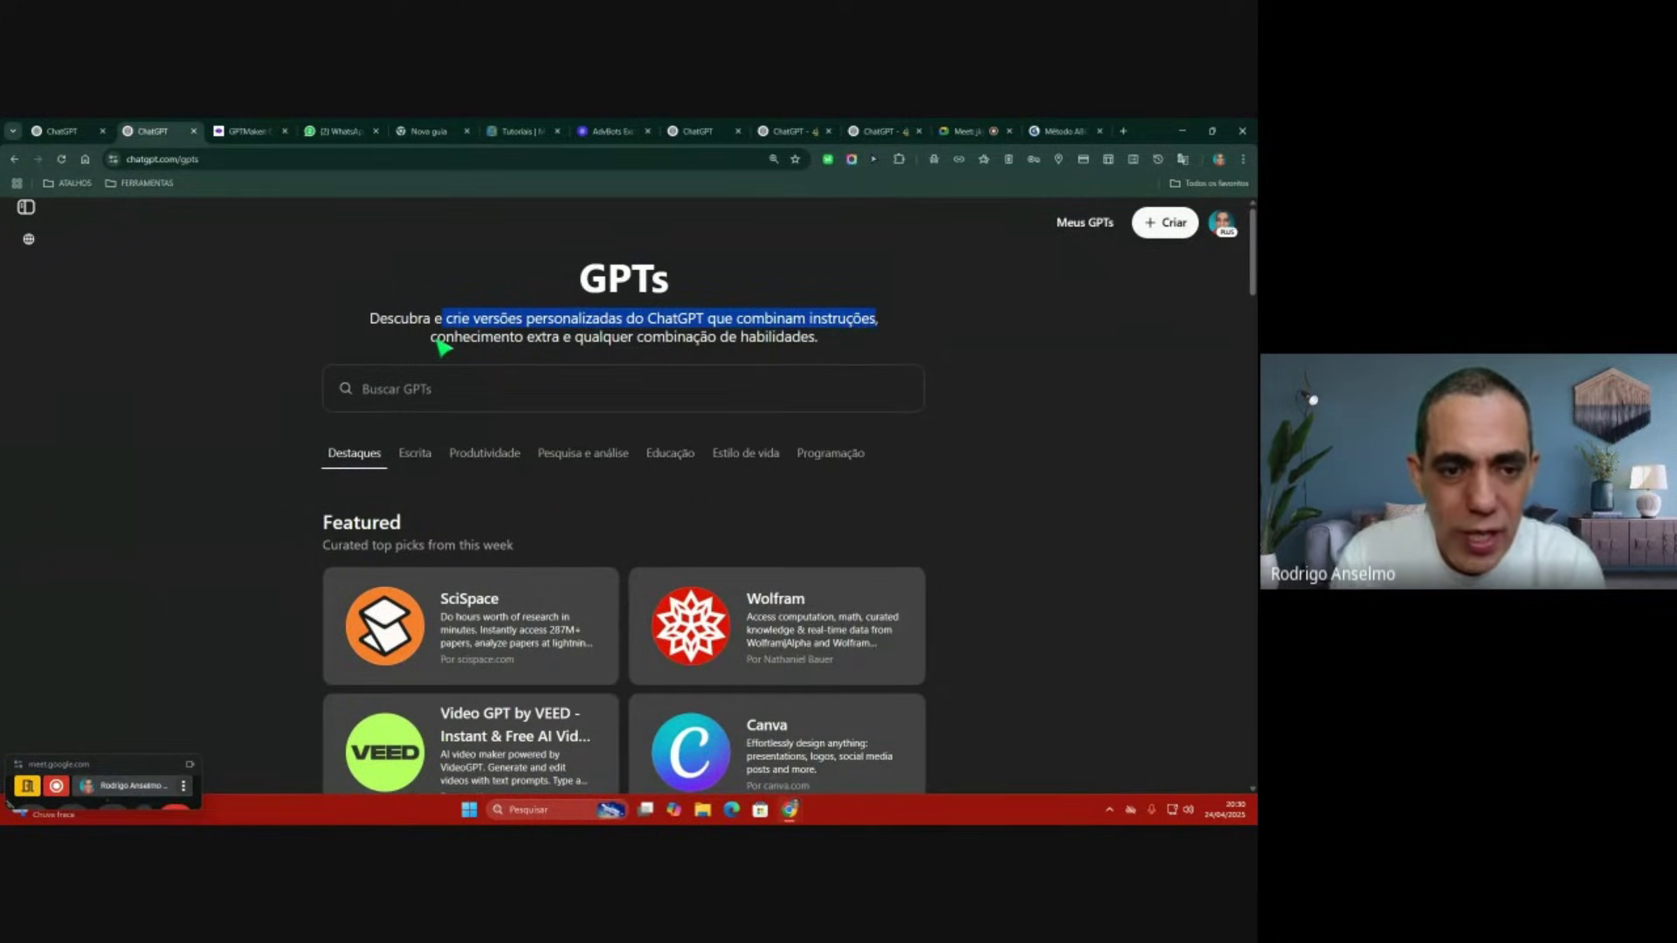
drag(437, 347, 560, 346)
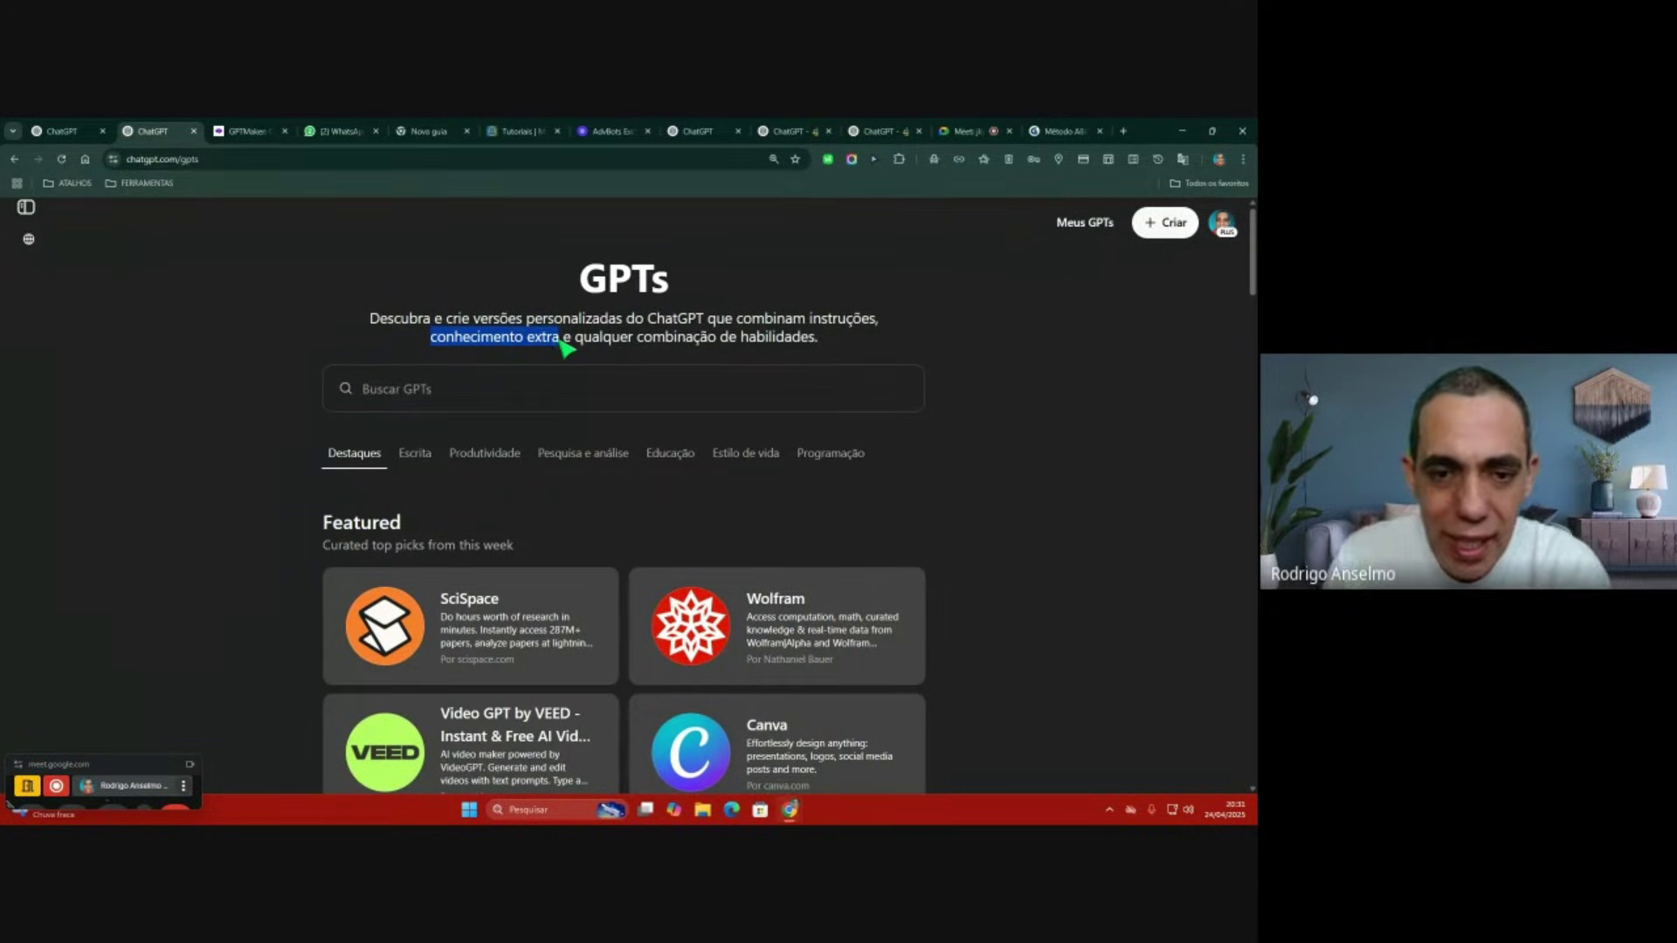
drag(562, 342, 843, 350)
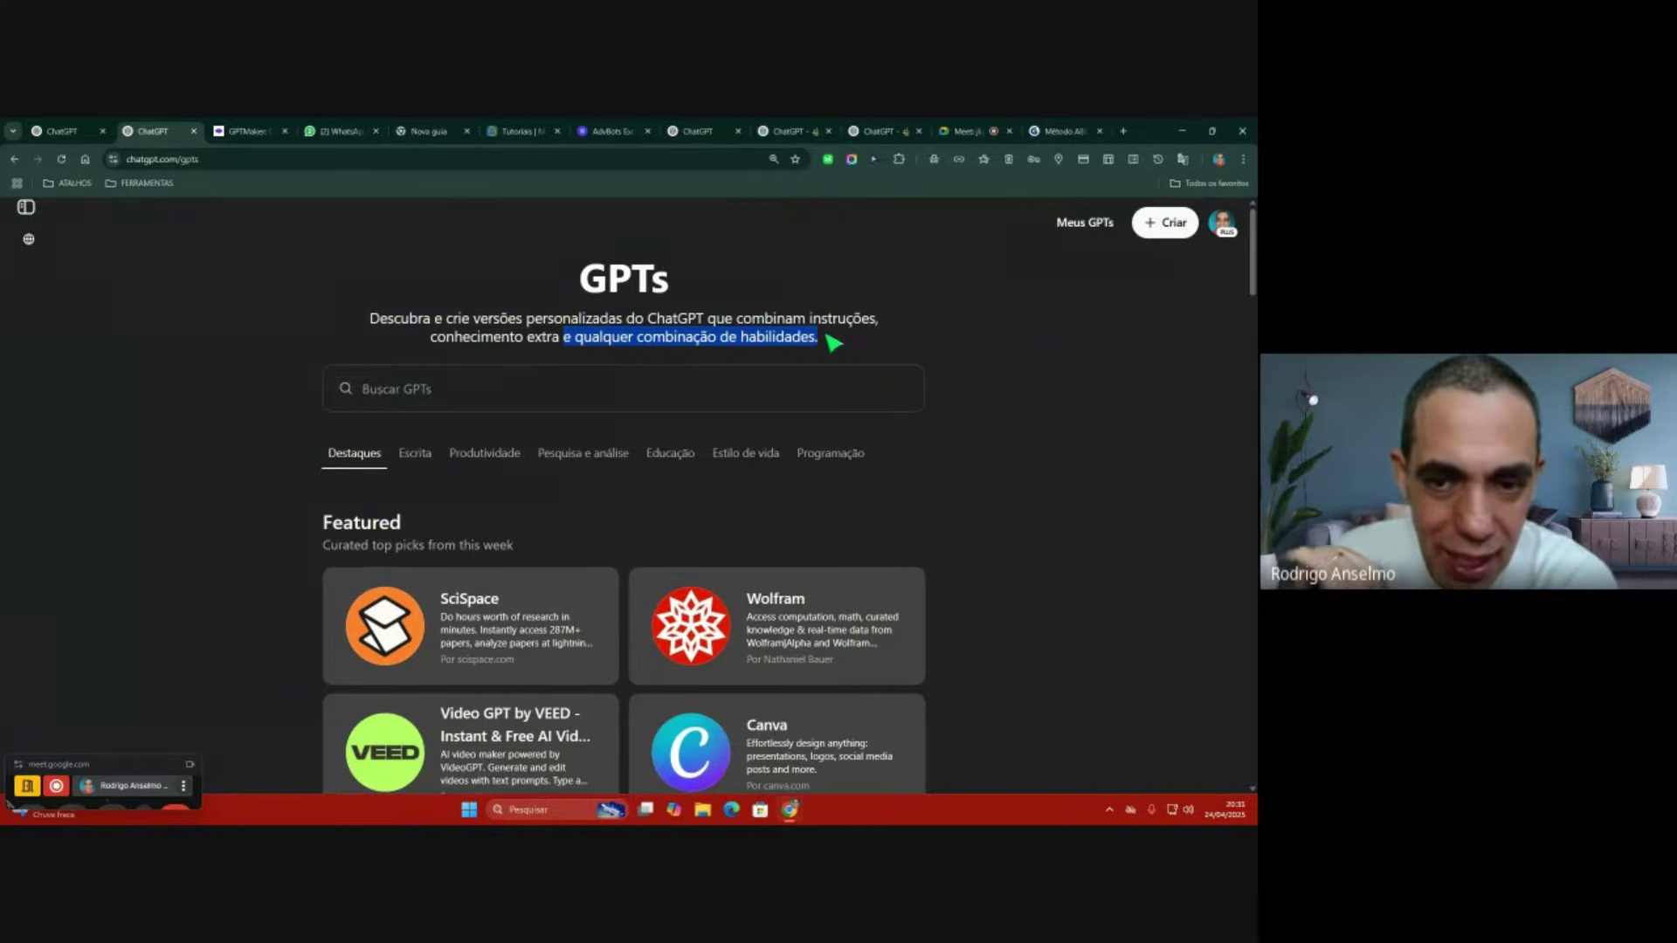
click(833, 342)
Step: Browse the GPT categories from Escrita to Programação, and highlight "combinam instruções, conhecimento extra e qualquer combinação de habilidades" in the page description
scroll(696, 355, down, 2)
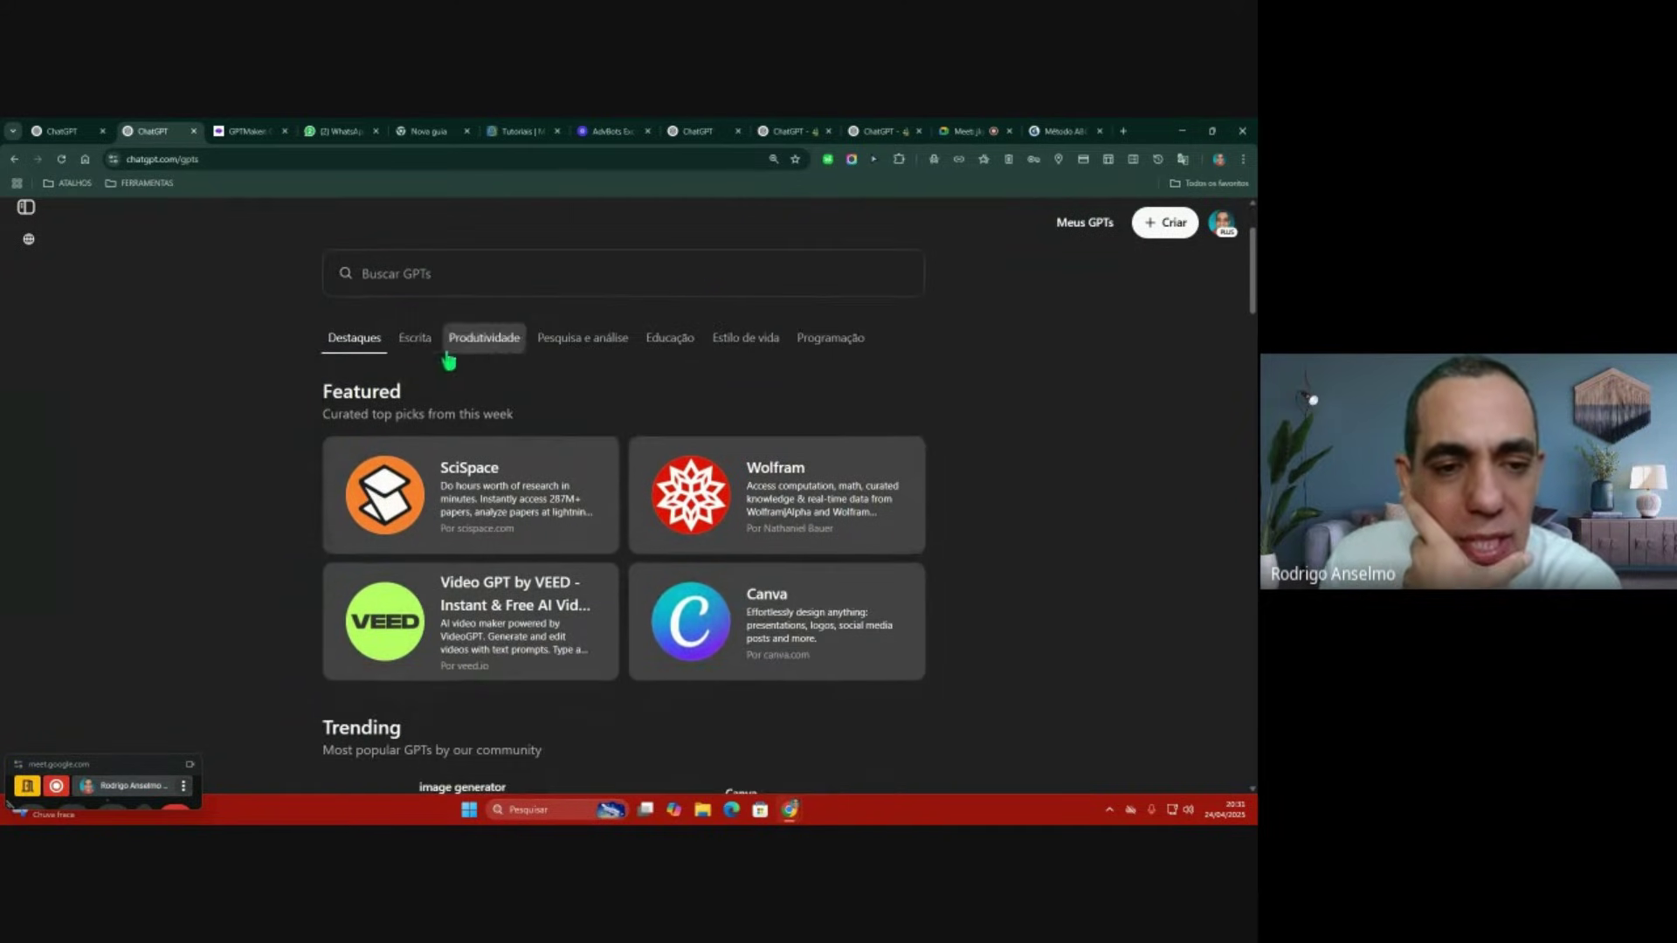
click(413, 339)
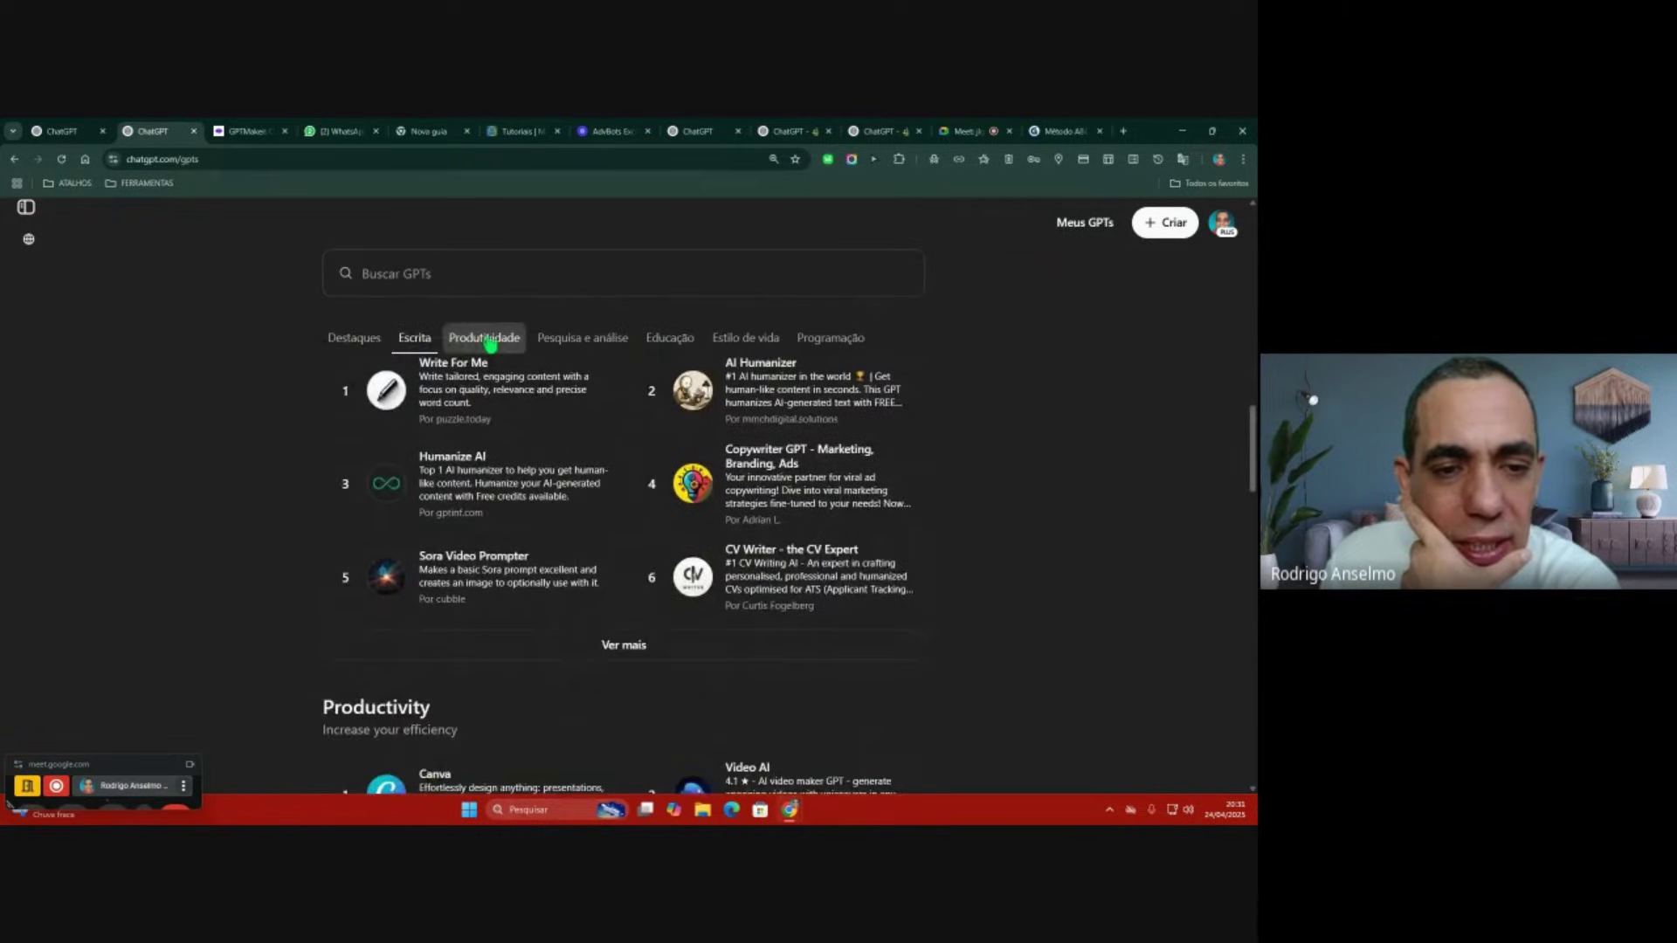
click(490, 341)
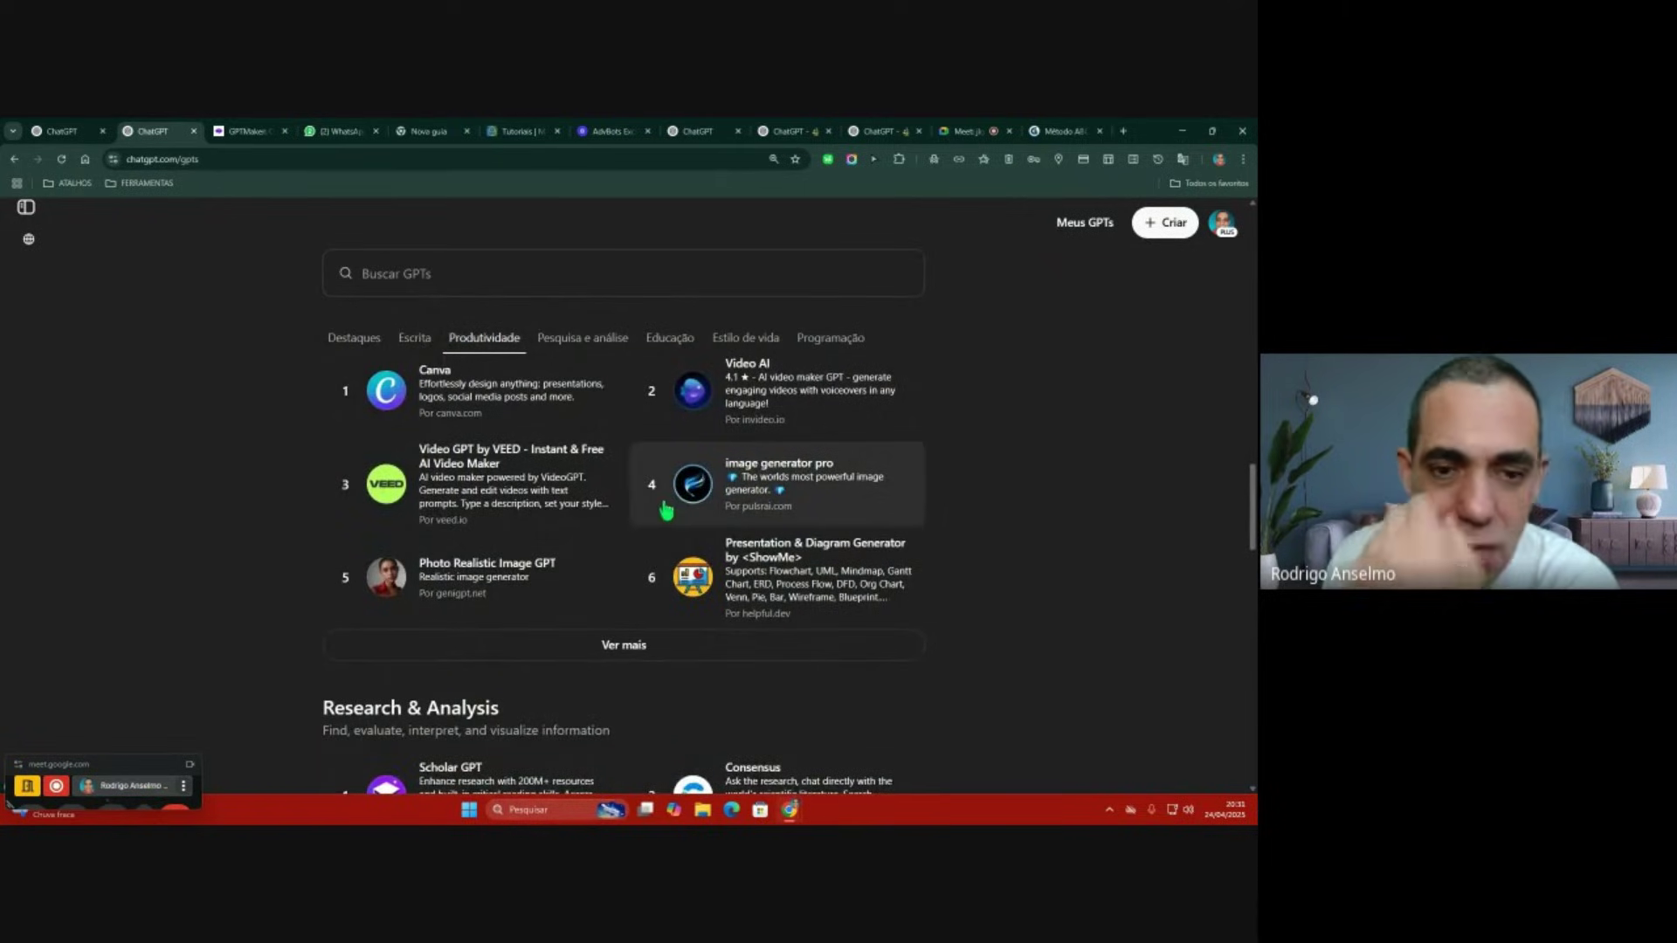
click(609, 341)
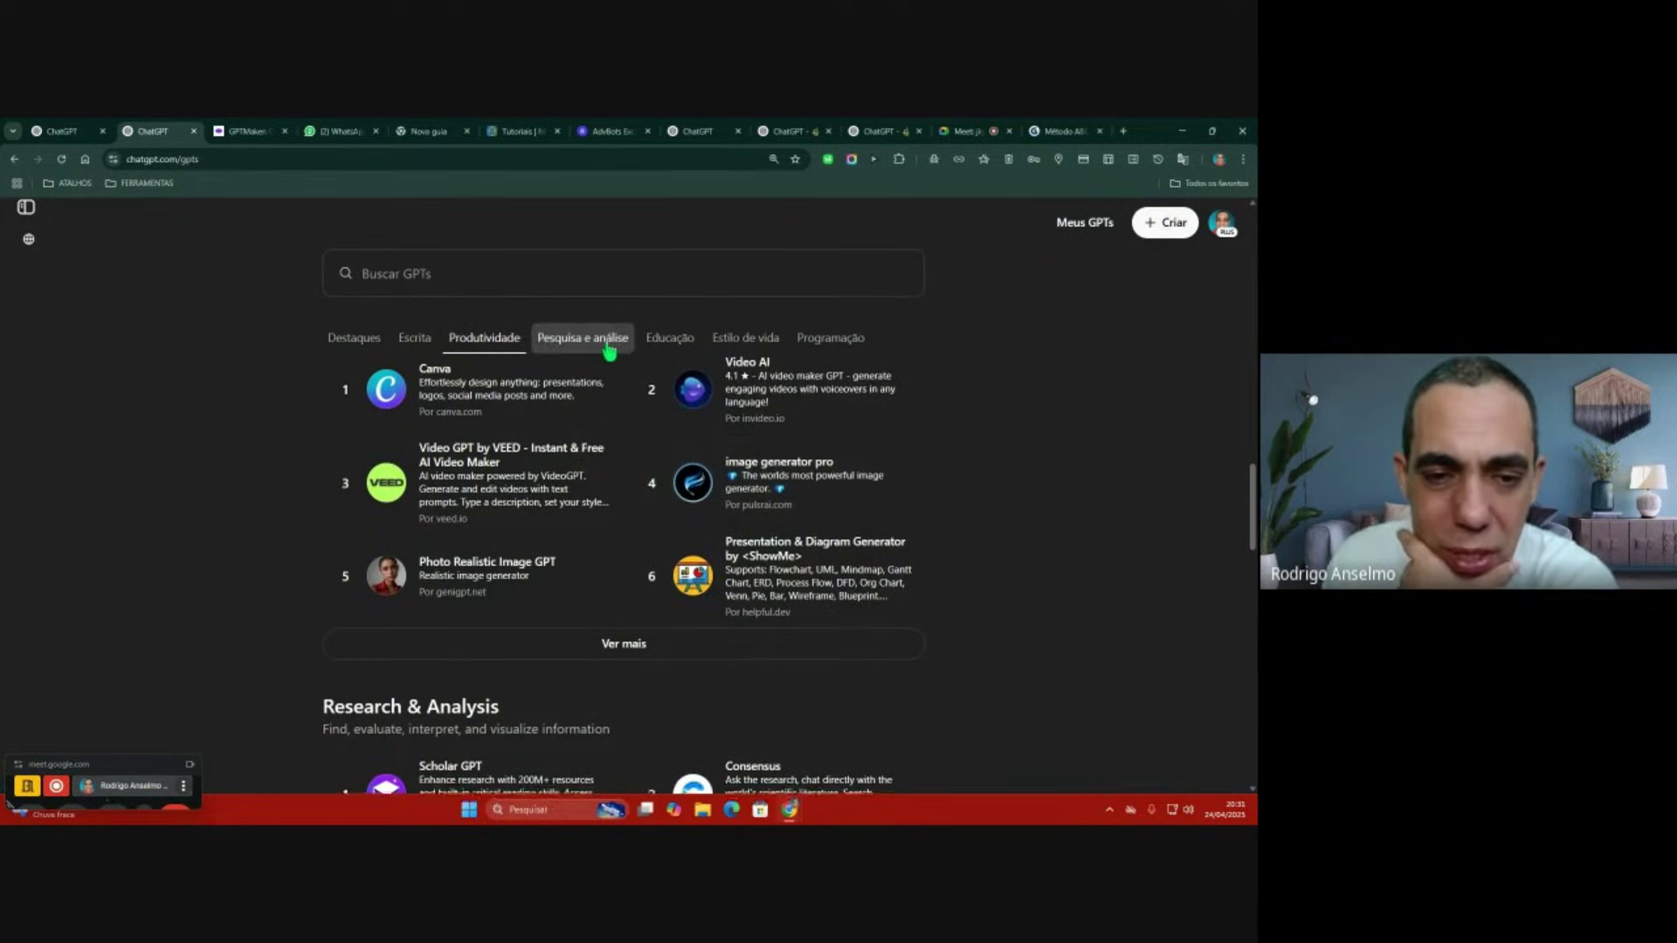
click(657, 341)
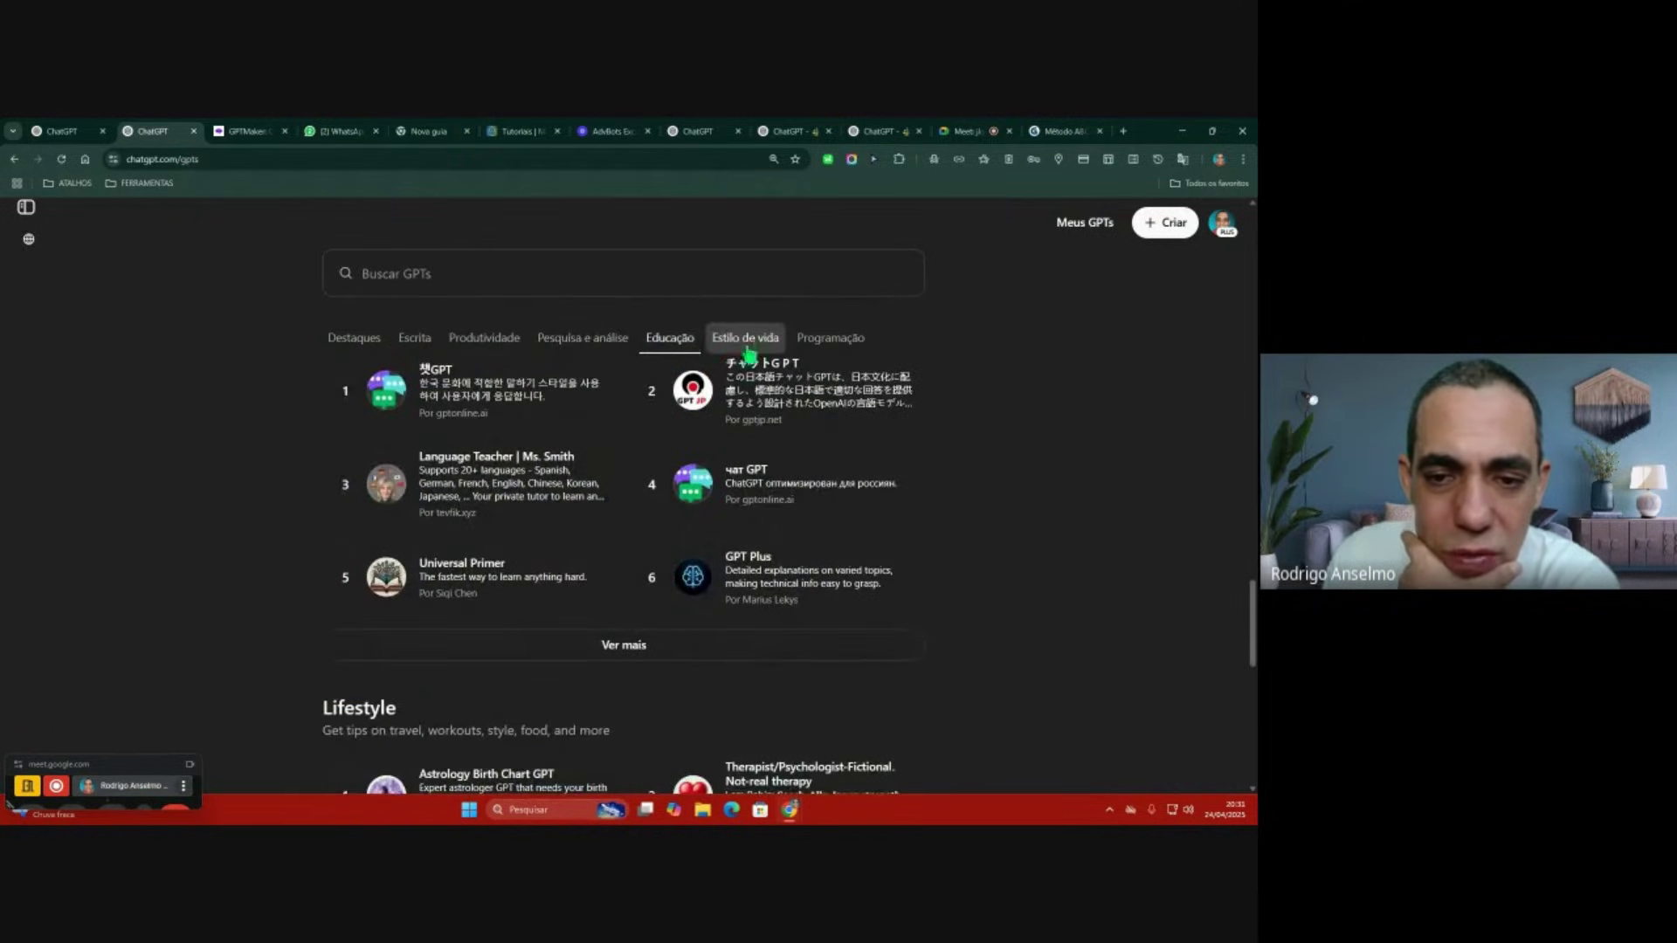
scroll(830, 352, down, 1)
click(830, 341)
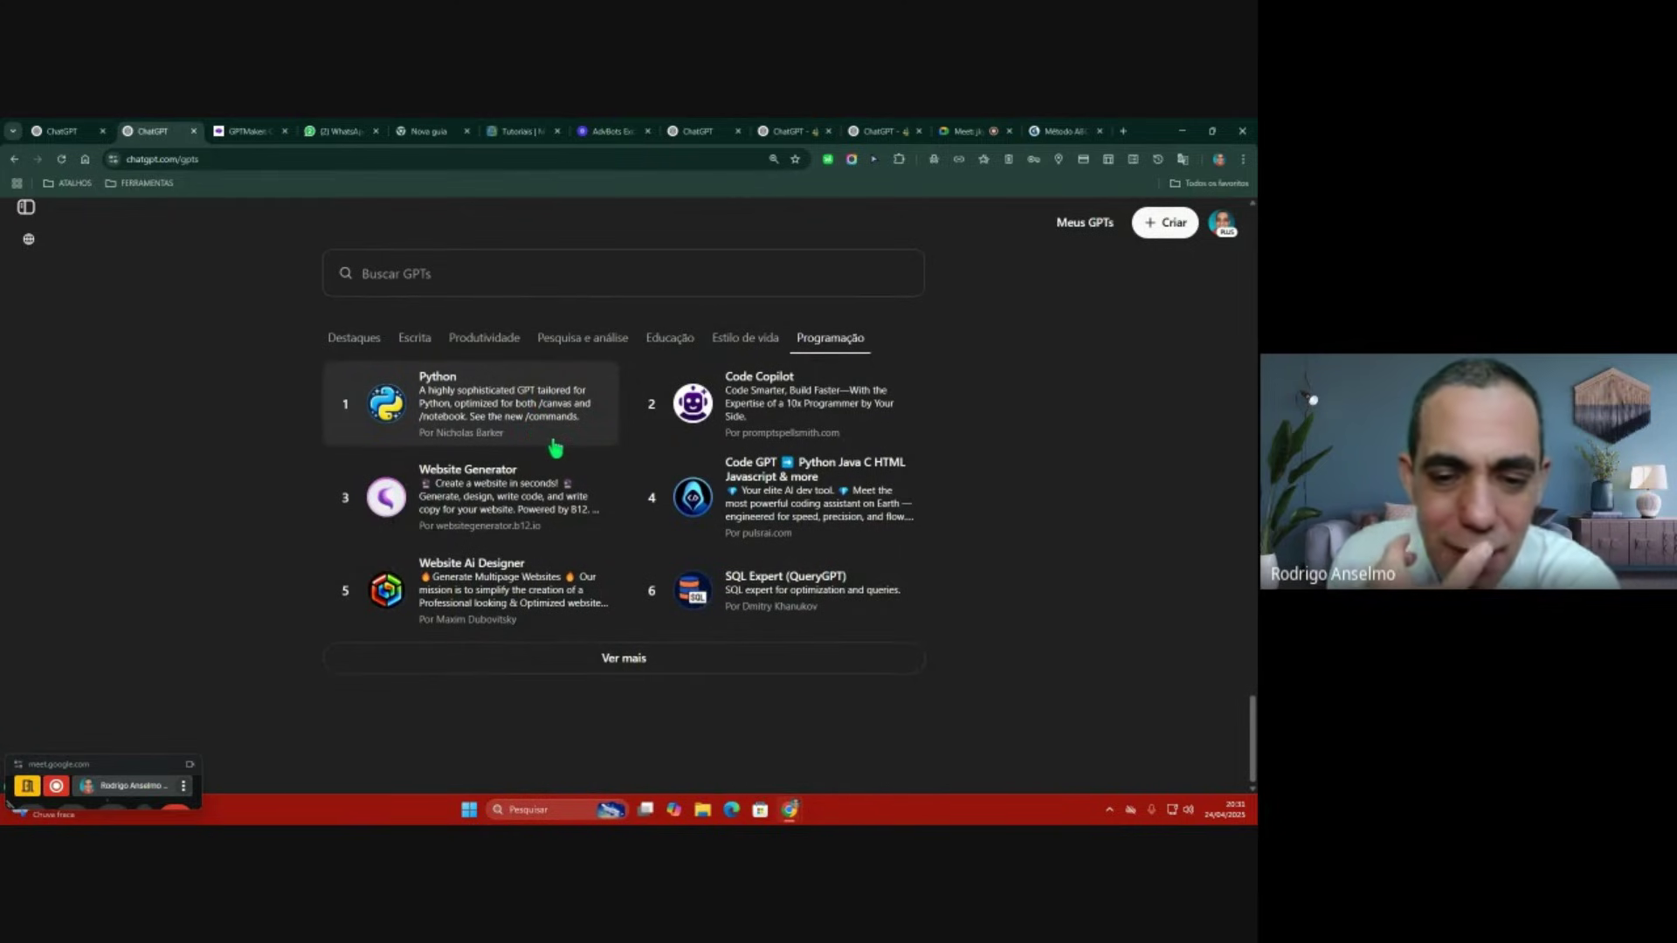
scroll(556, 448, up, 8)
scroll(555, 448, up, 10)
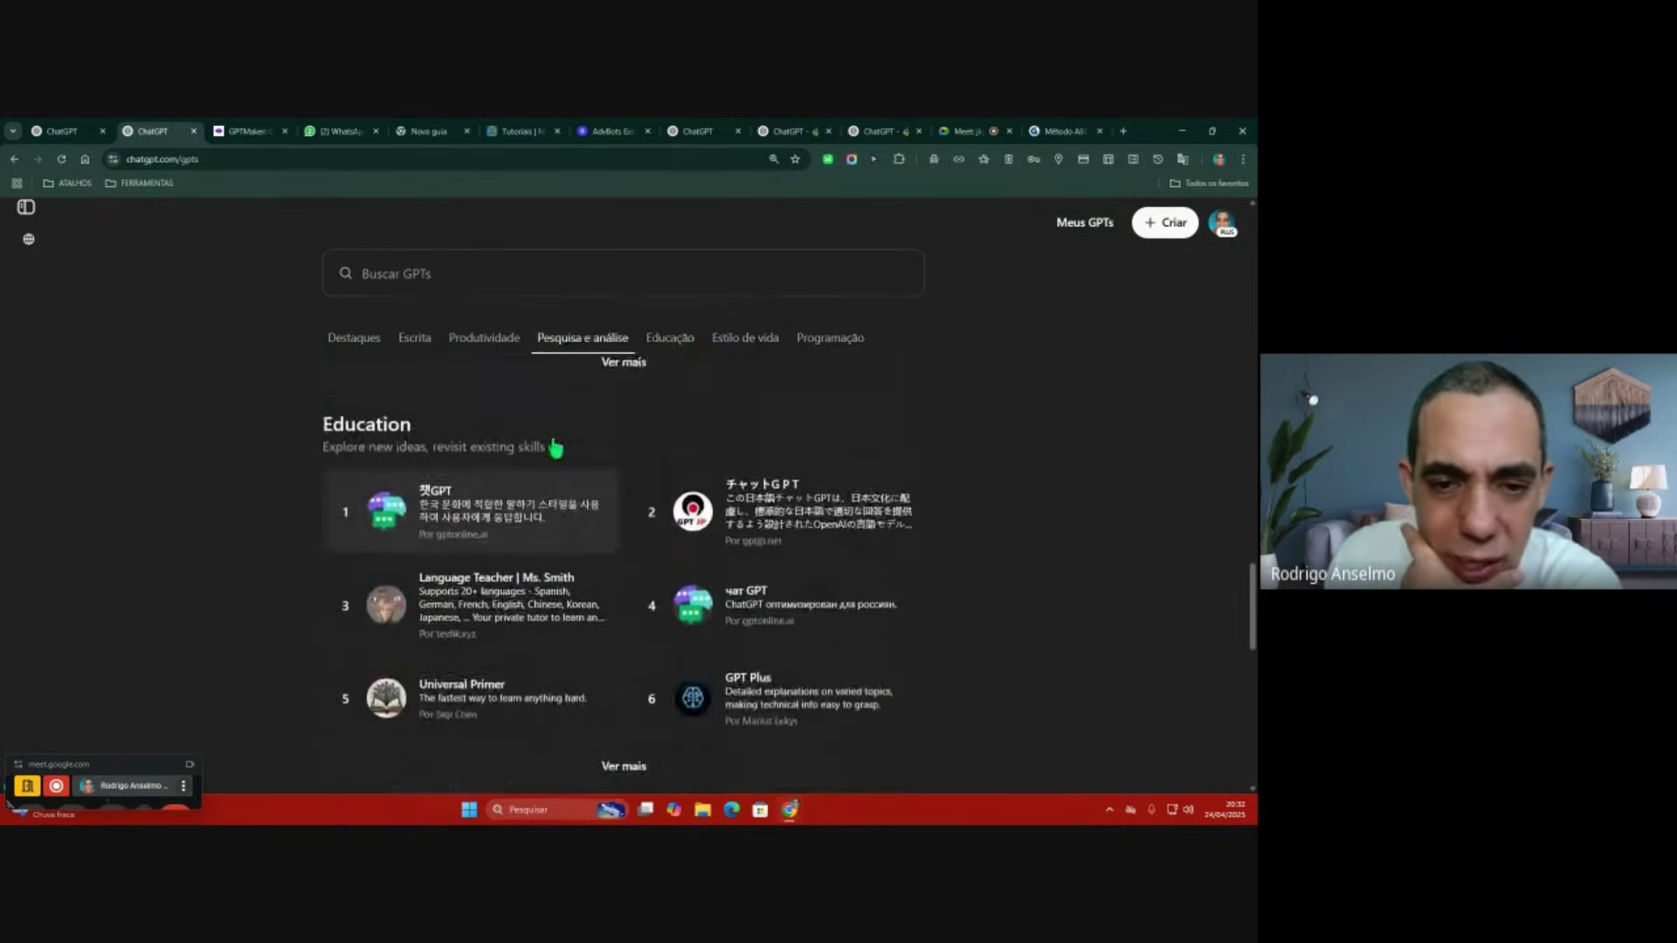
scroll(560, 448, up, 10)
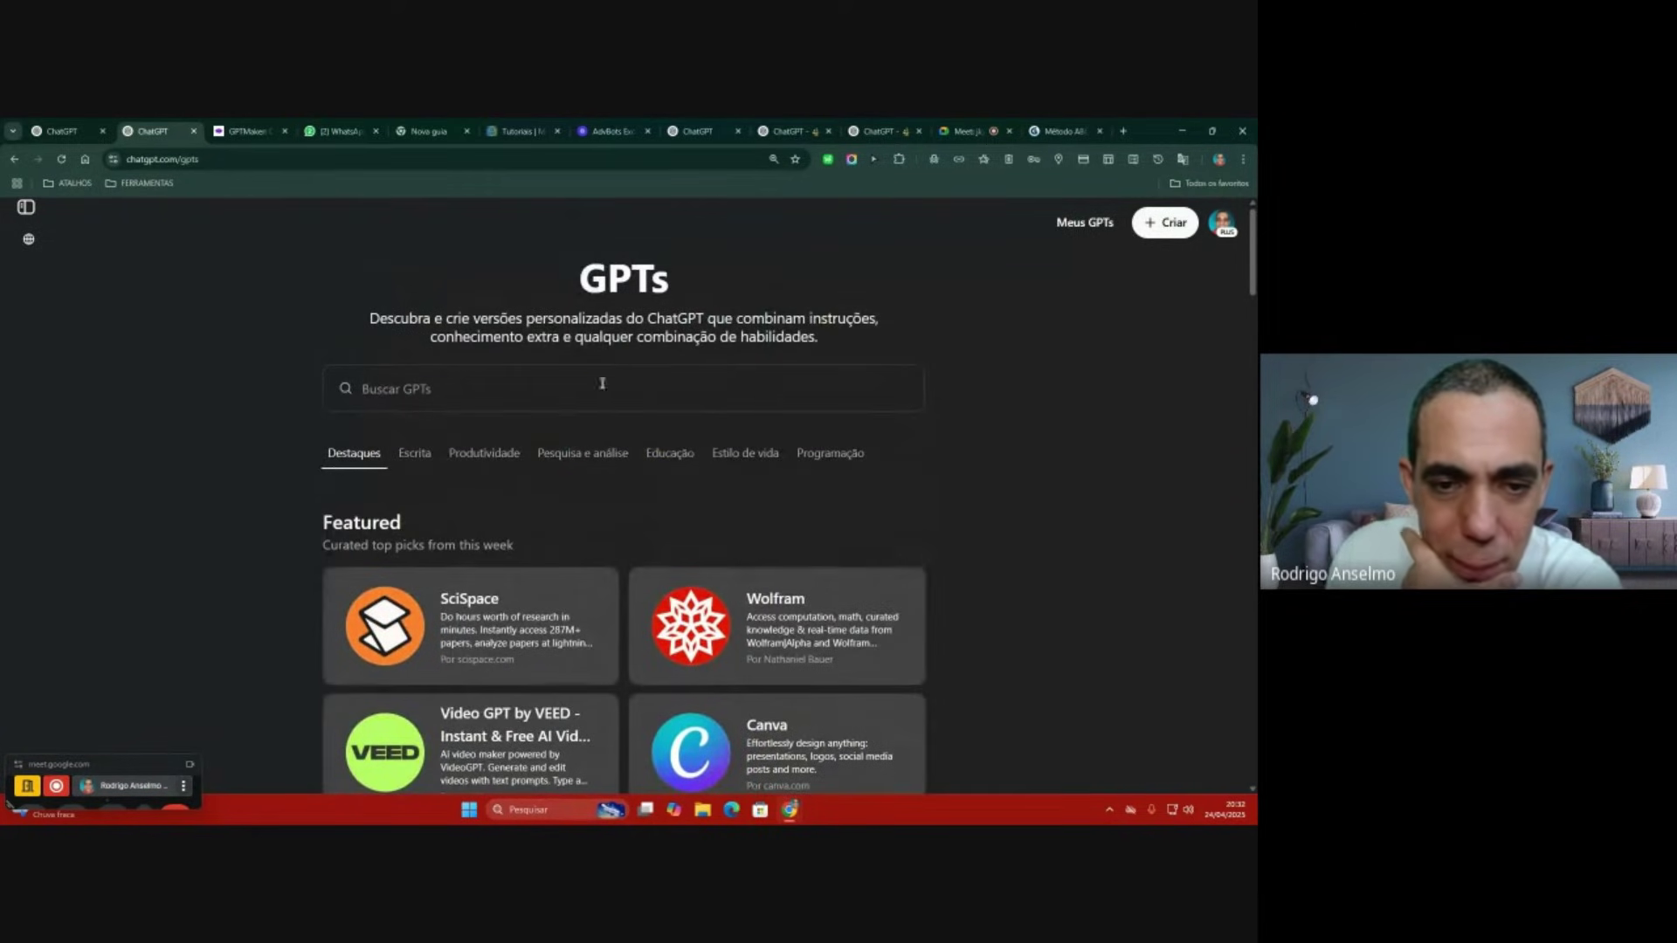
drag(465, 327, 854, 337)
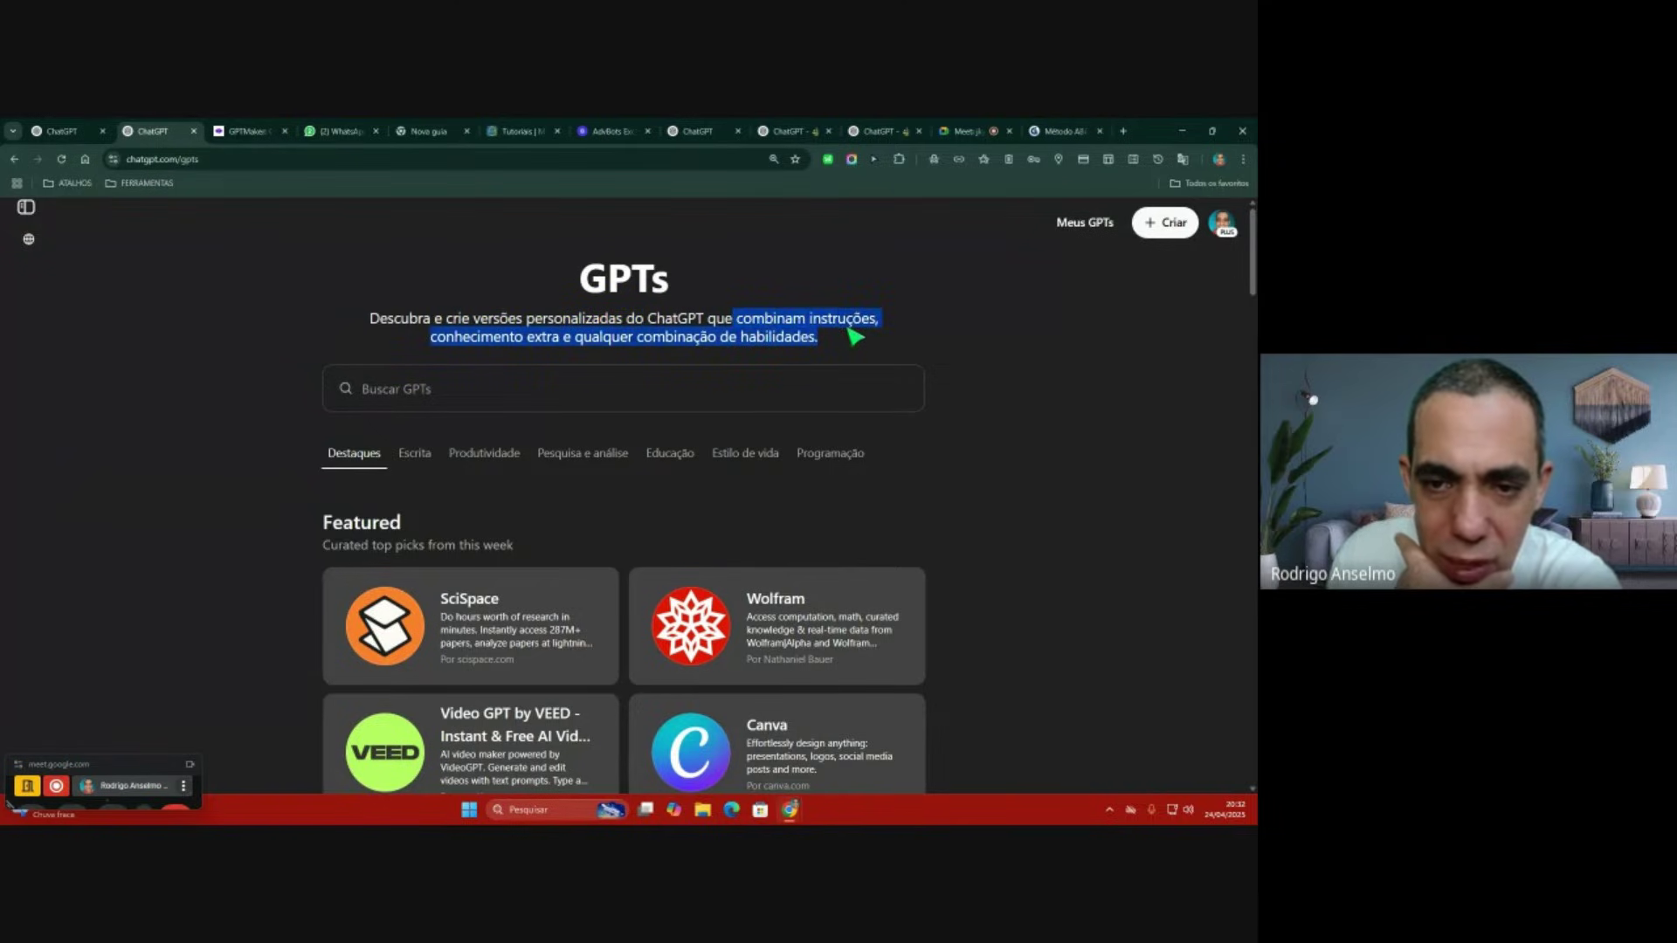
Step: Clear the text selection and search the available GPTs for "ADVOGADOS"
click(644, 337)
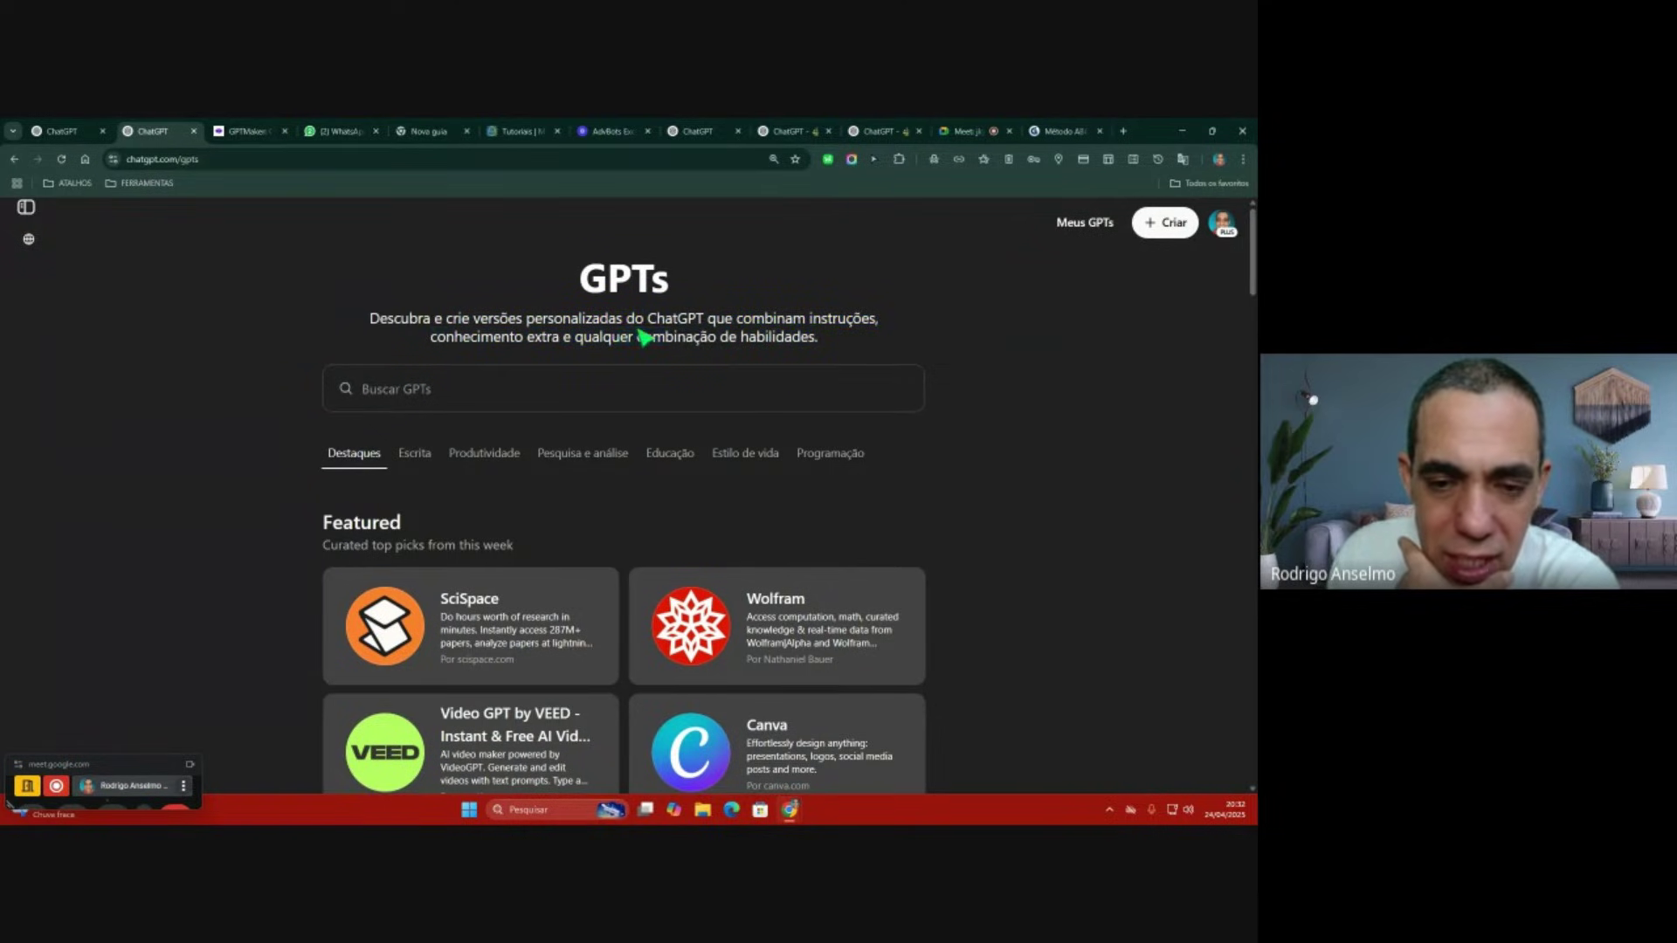
scroll(644, 374, down, 2)
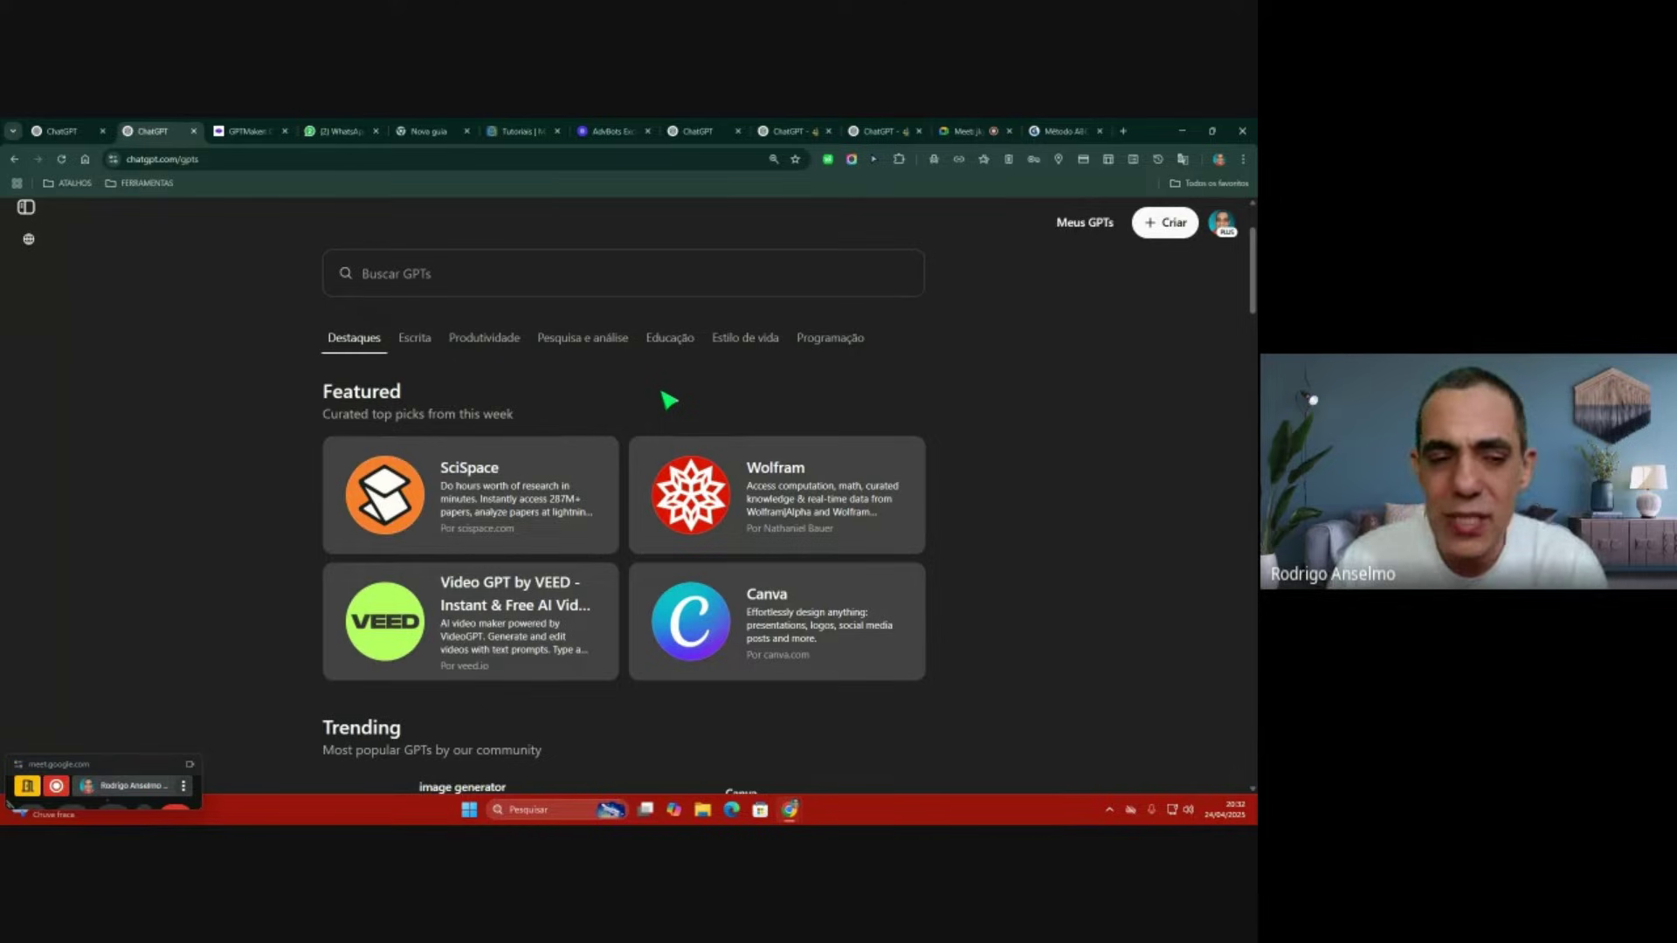
click(399, 269)
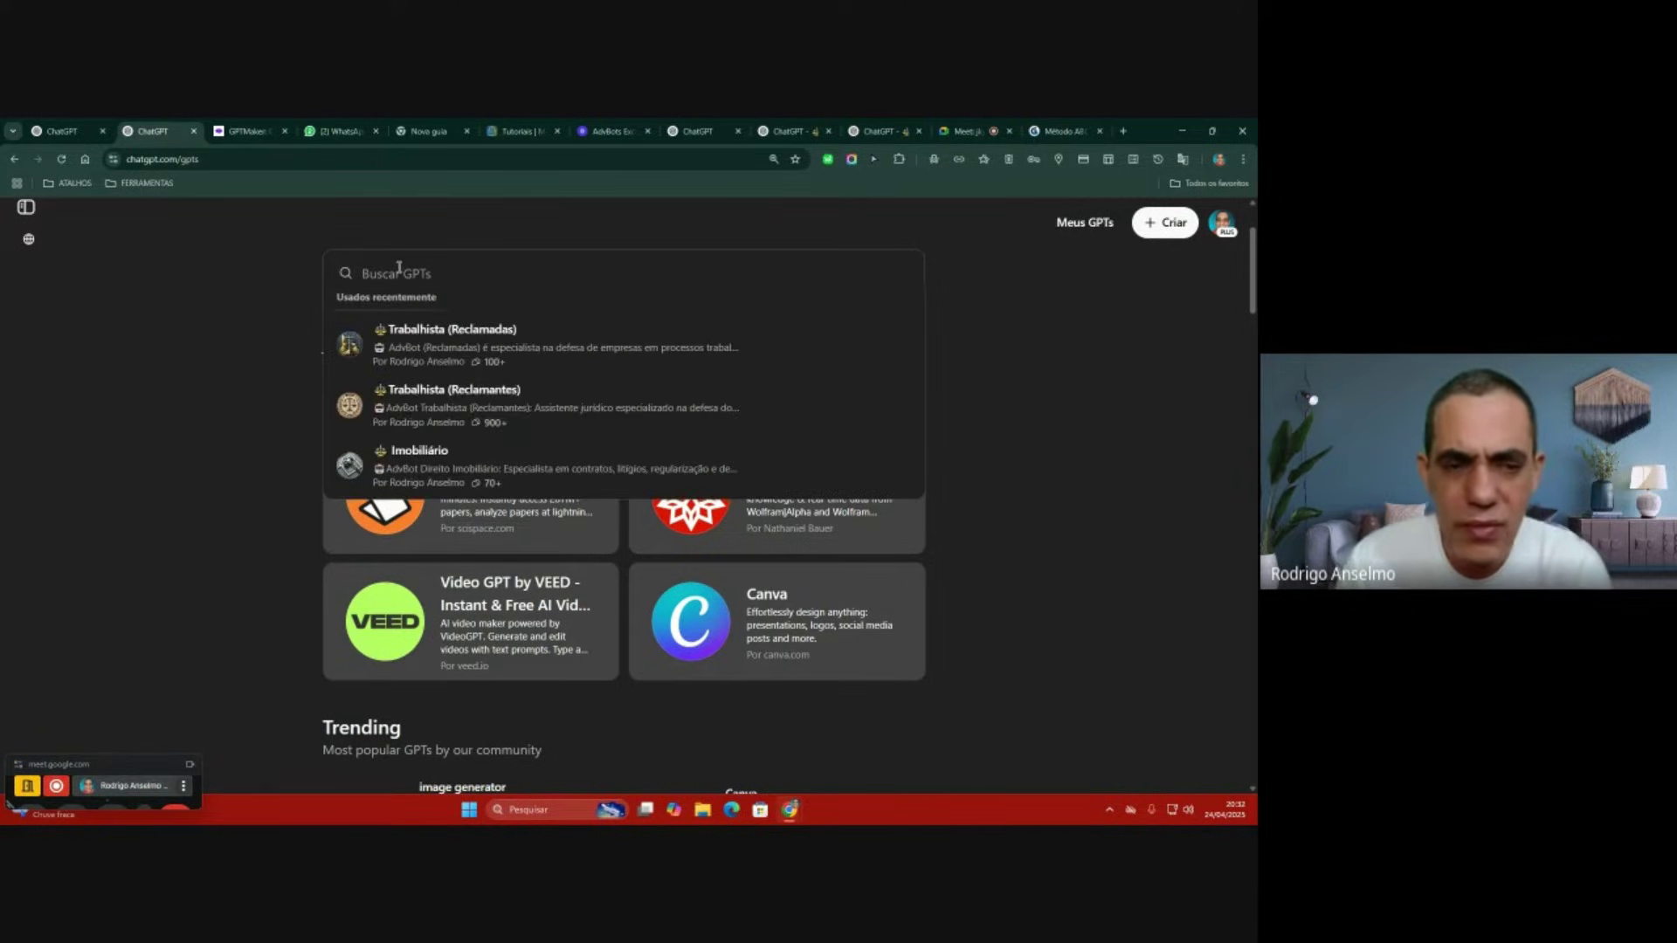
text(AD)
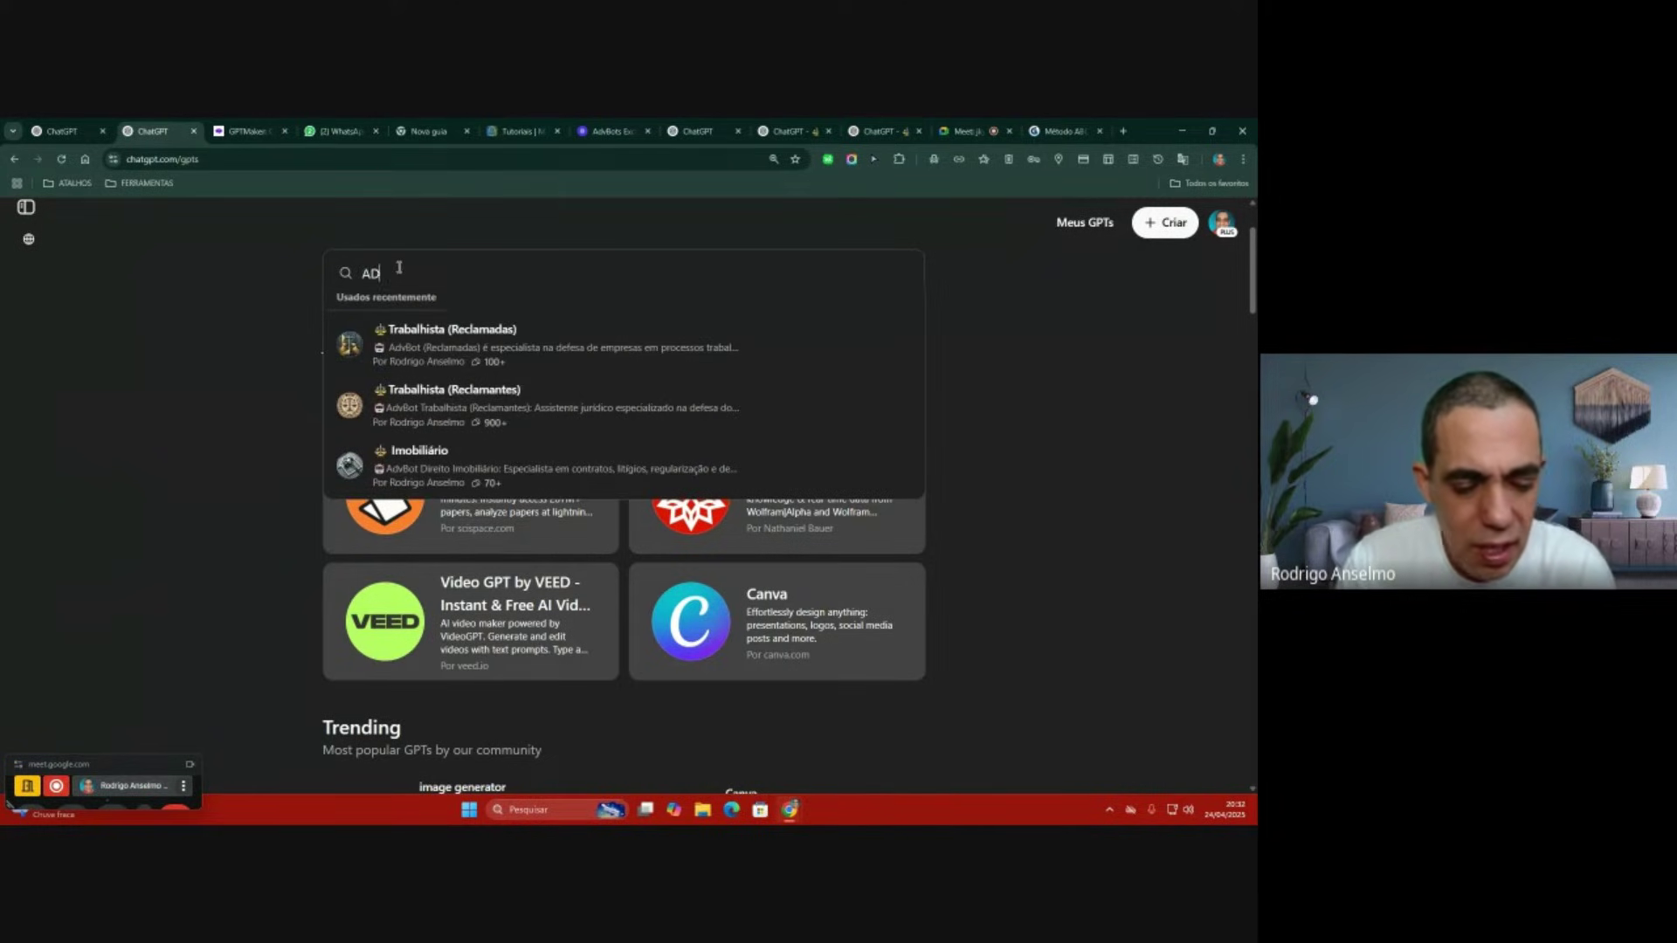
text(VOGADOS)
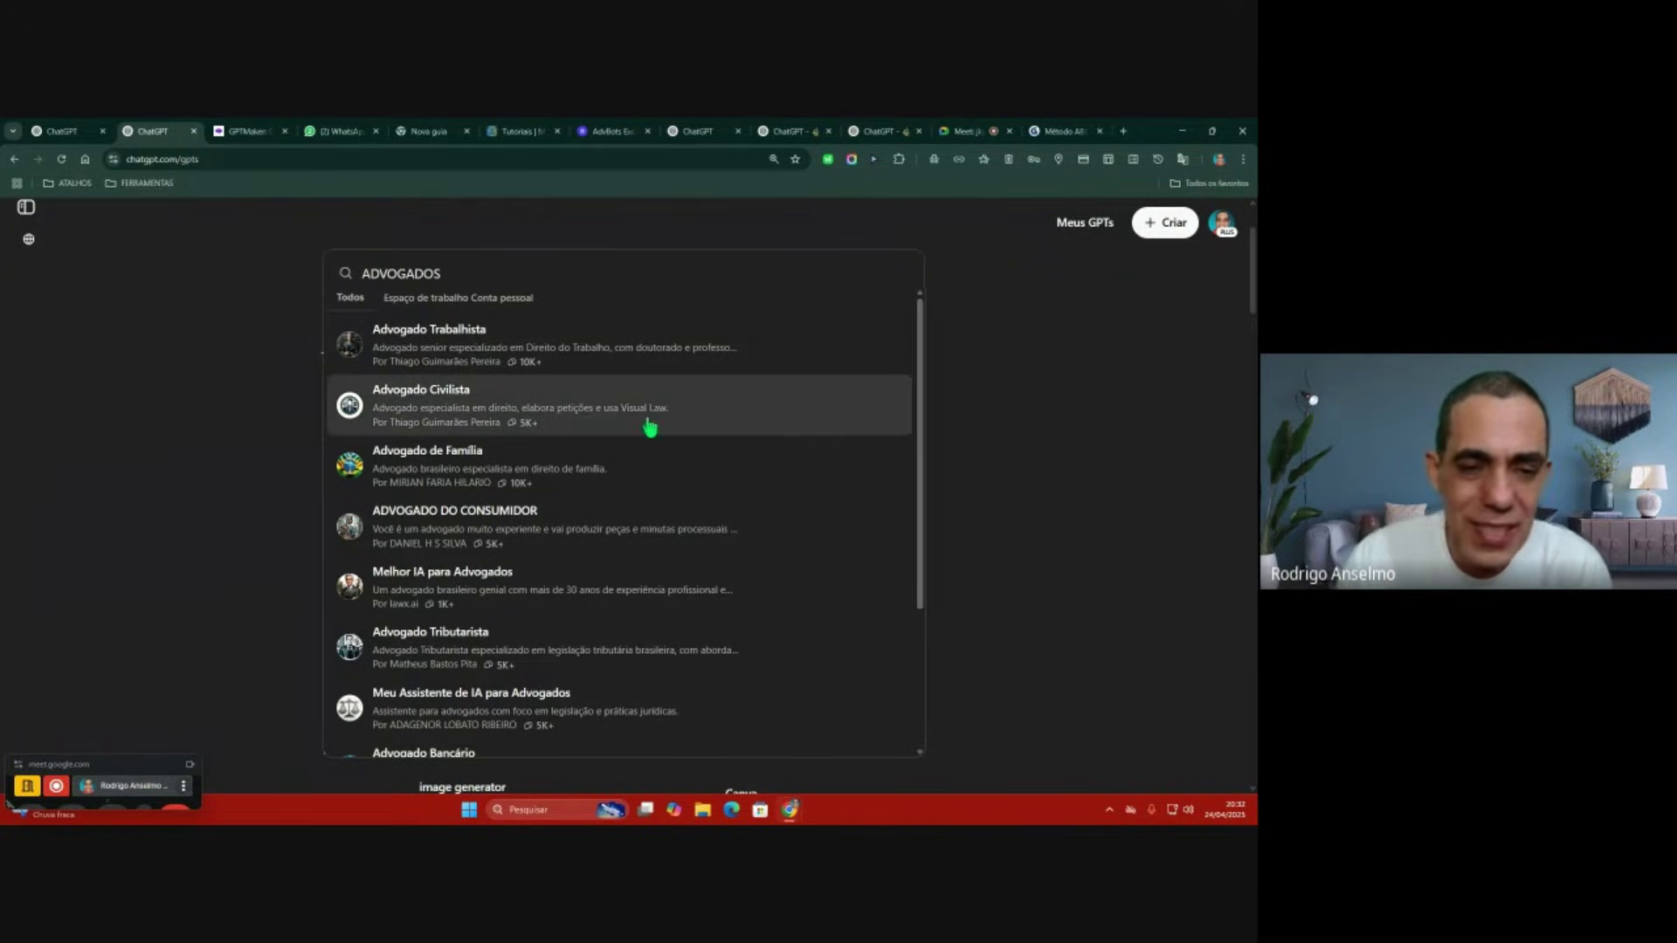
Step: Load more of the ADVOGADOS results, examine the lawyer GPTs and their usage figures, and close the results list
scroll(647, 423, down, 3)
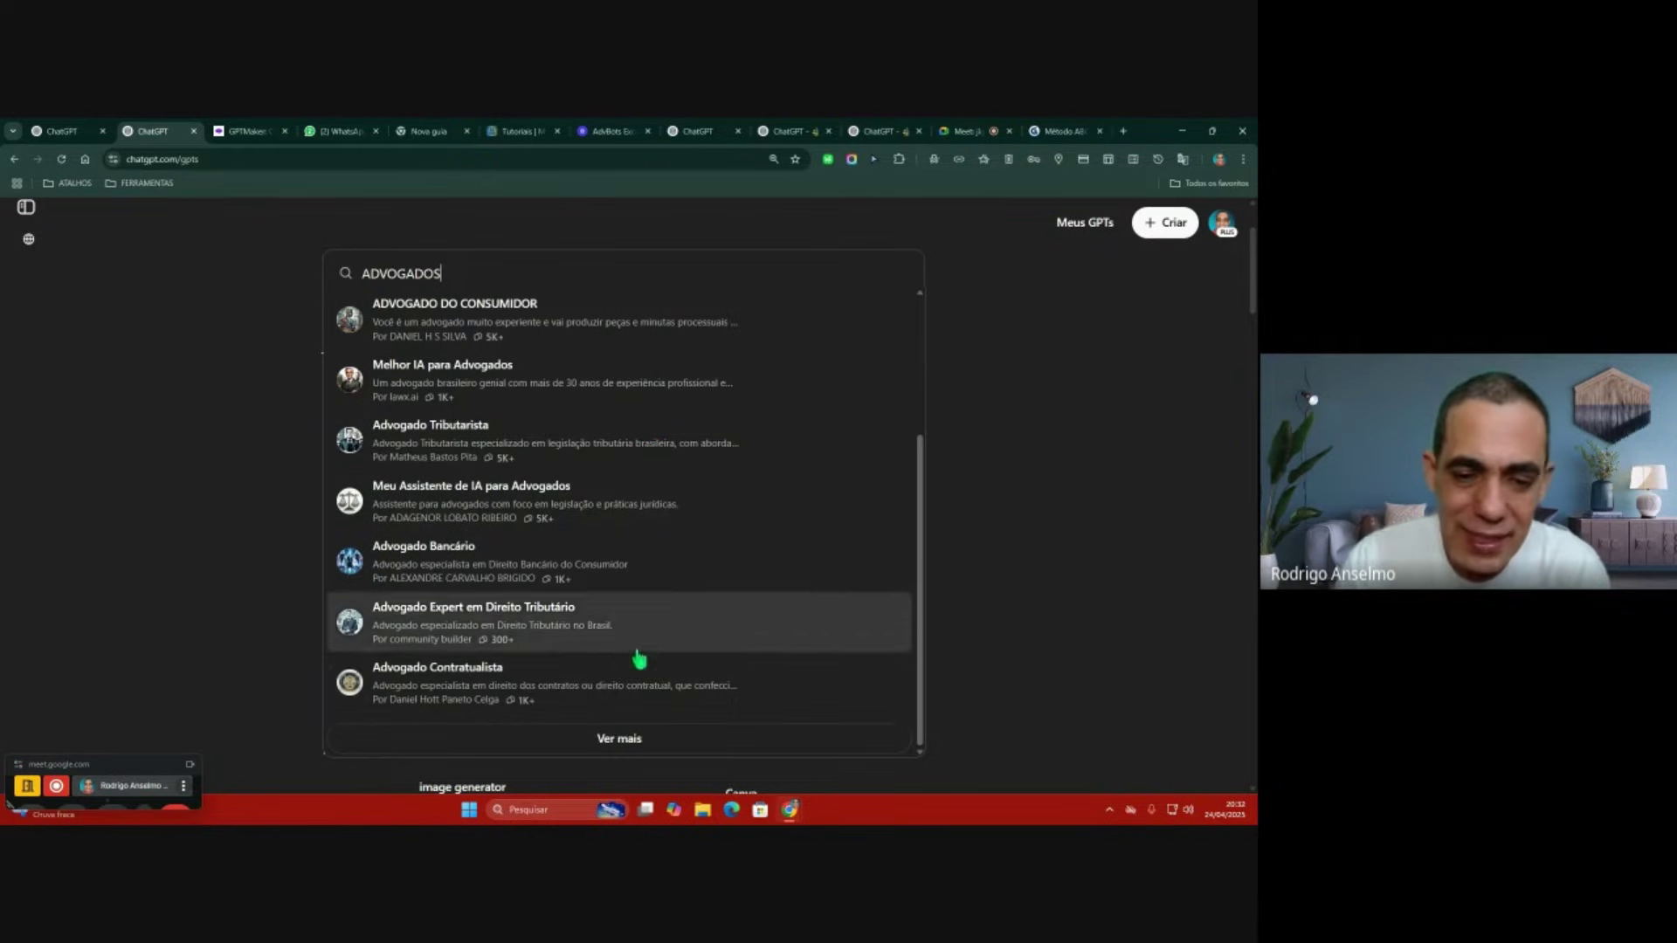
click(622, 741)
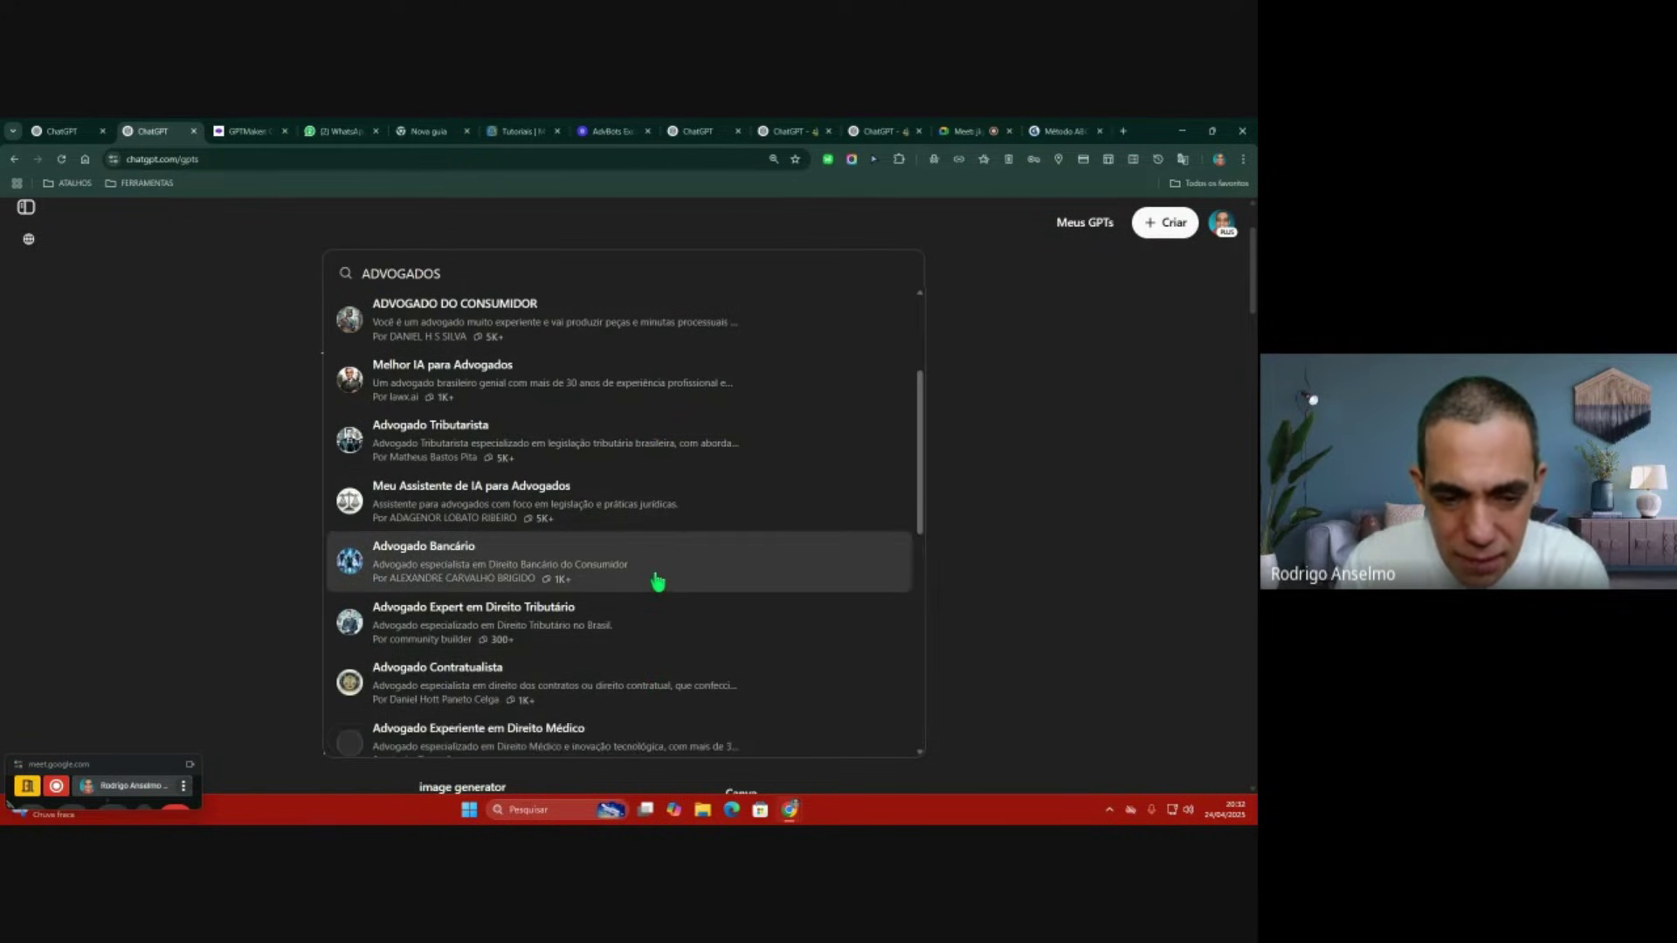
scroll(658, 581, down, 3)
scroll(658, 581, down, 4)
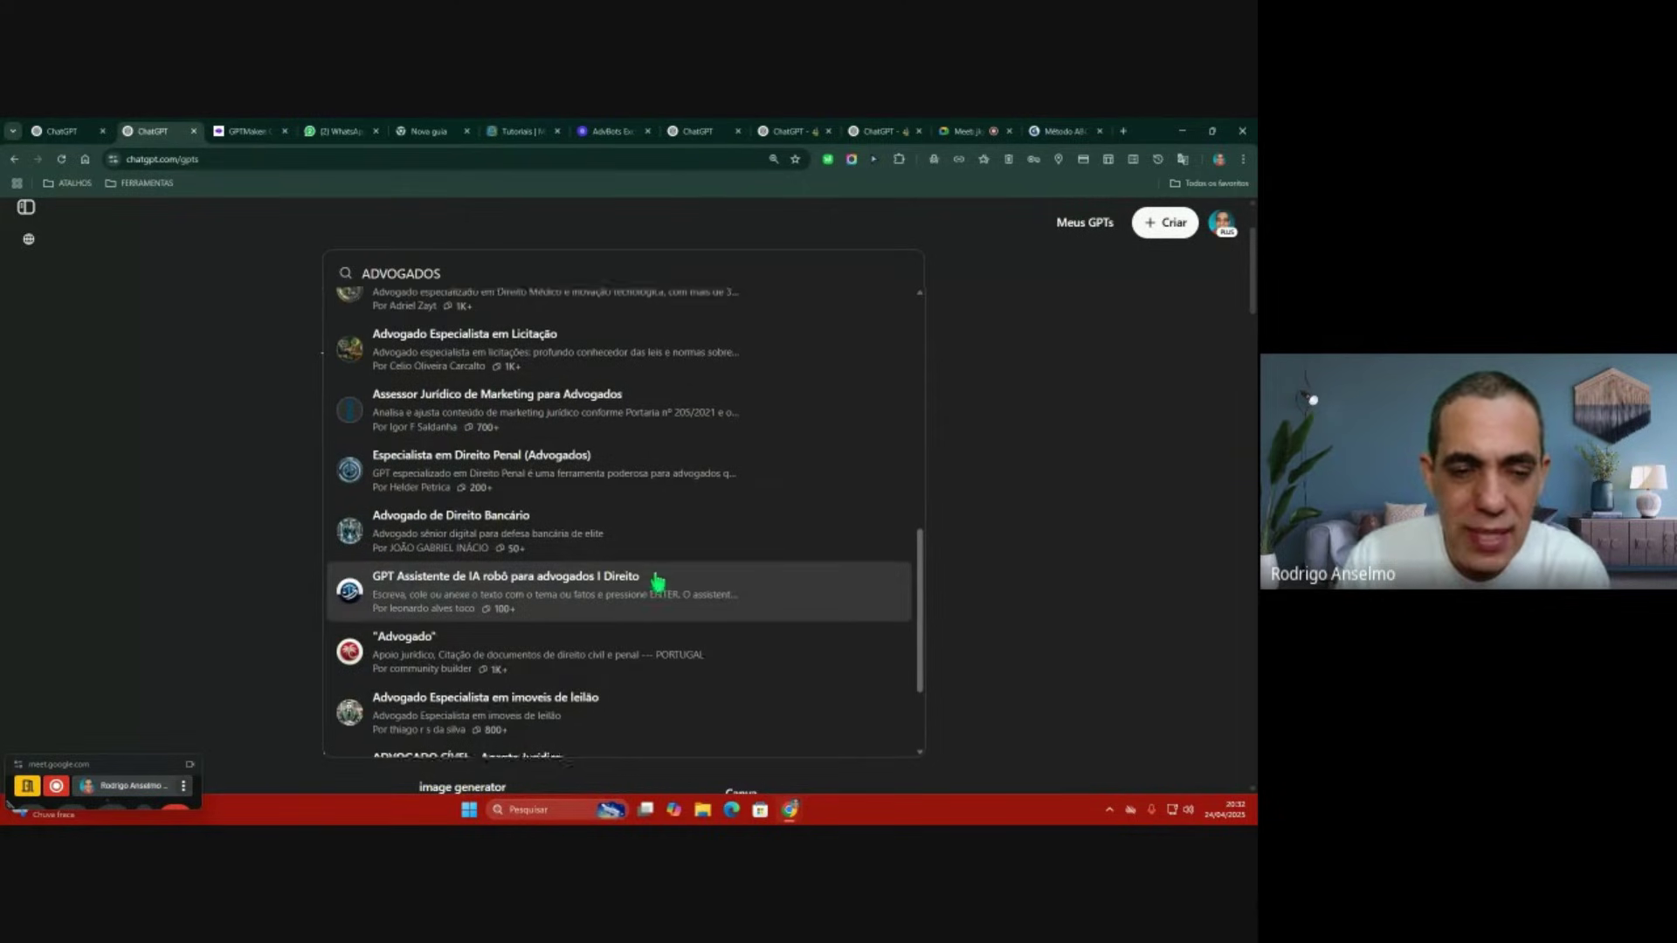
scroll(658, 581, up, 10)
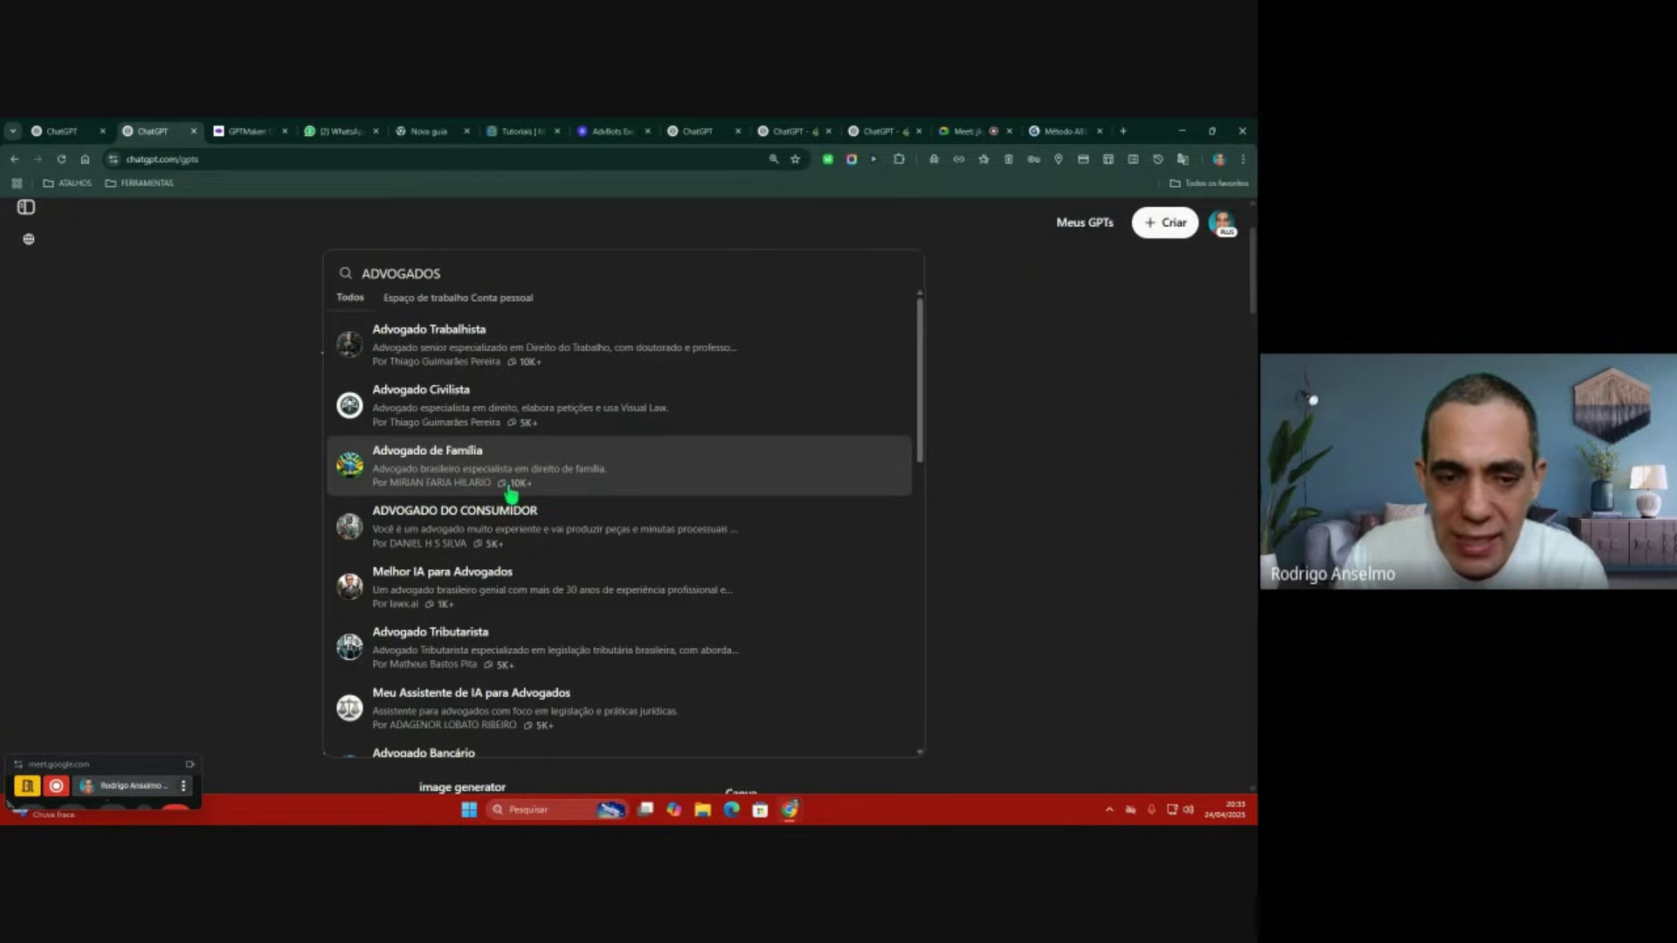
scroll(616, 476, down, 5)
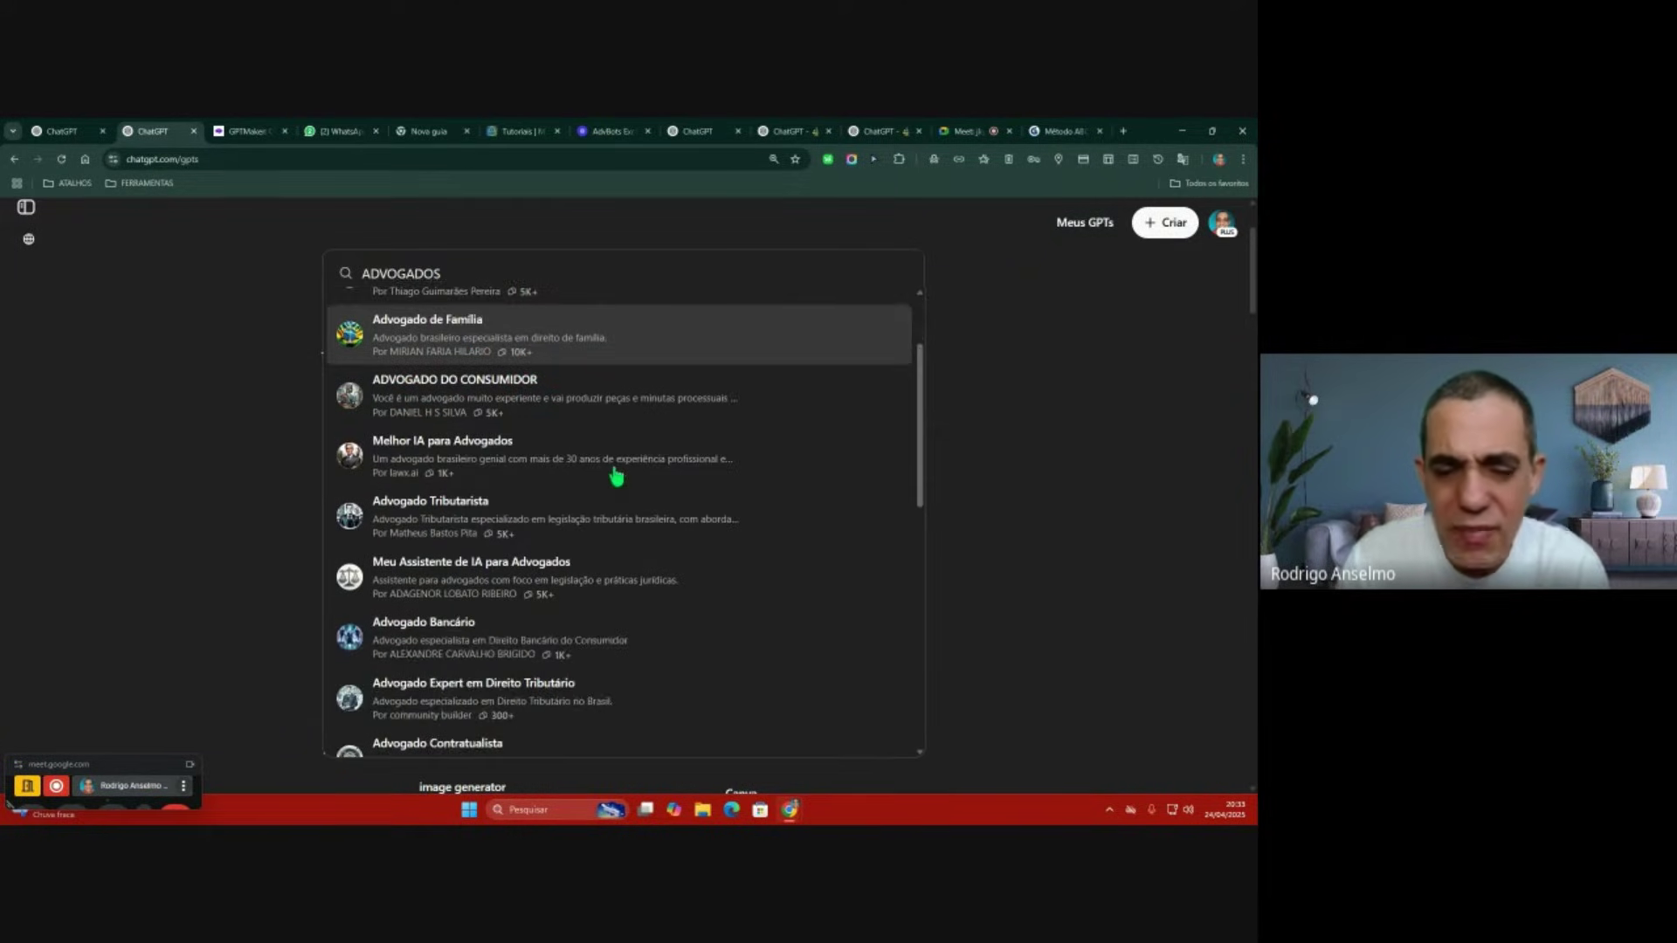
scroll(616, 476, down, 2)
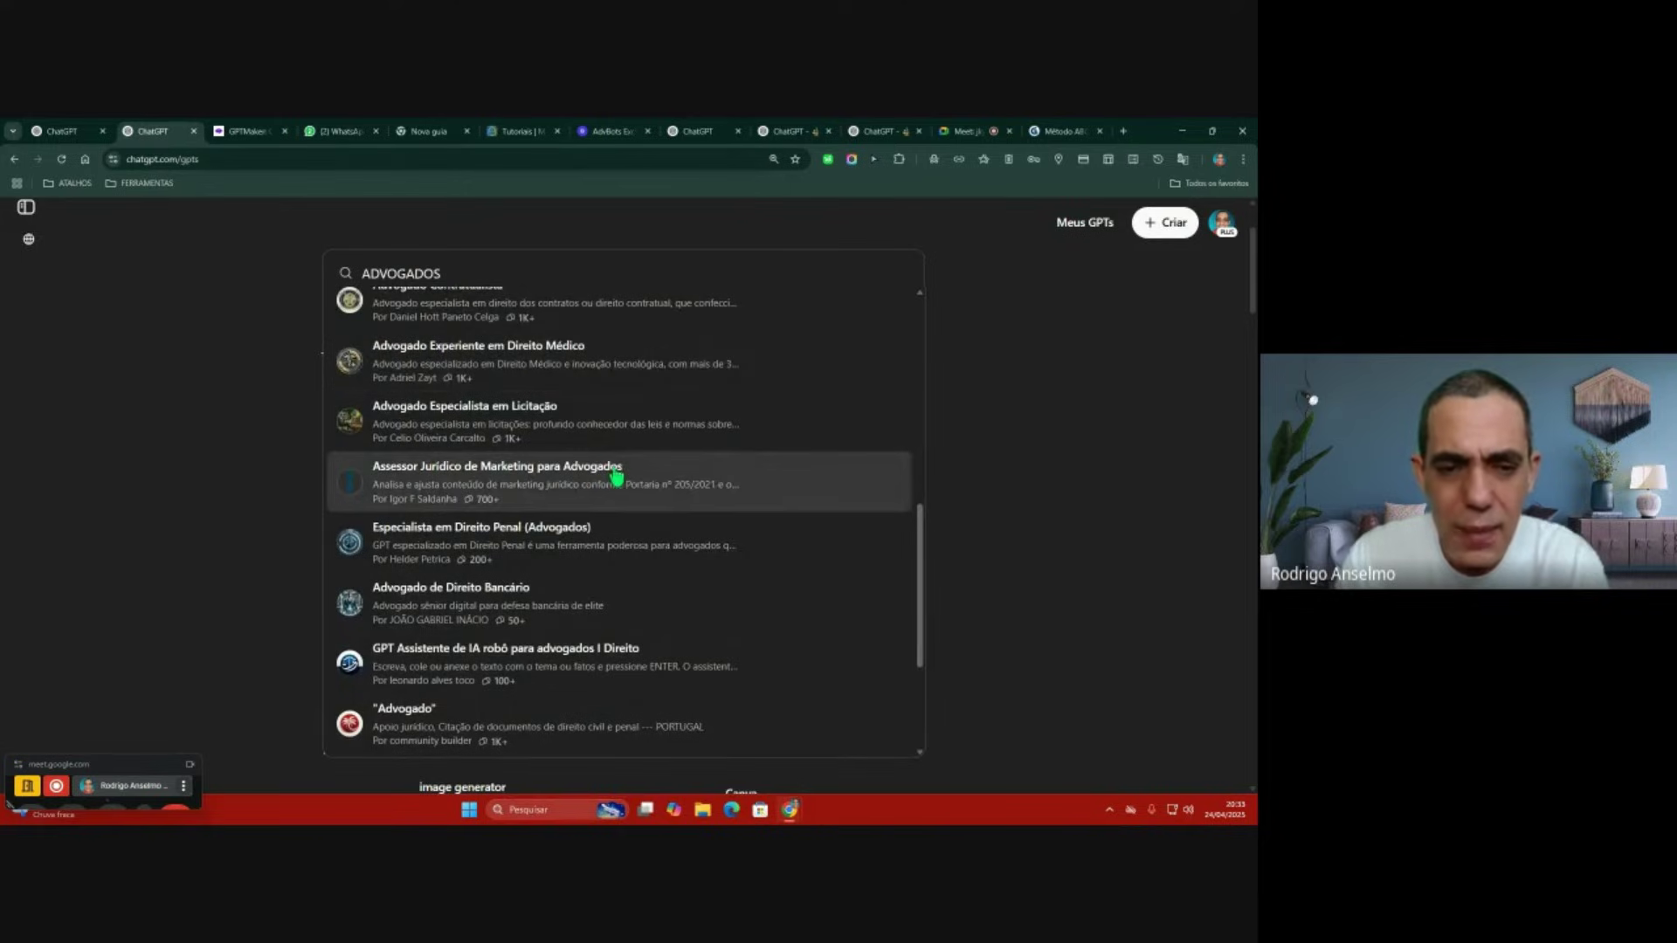
scroll(618, 479, down, 2)
scroll(619, 439, down, 1)
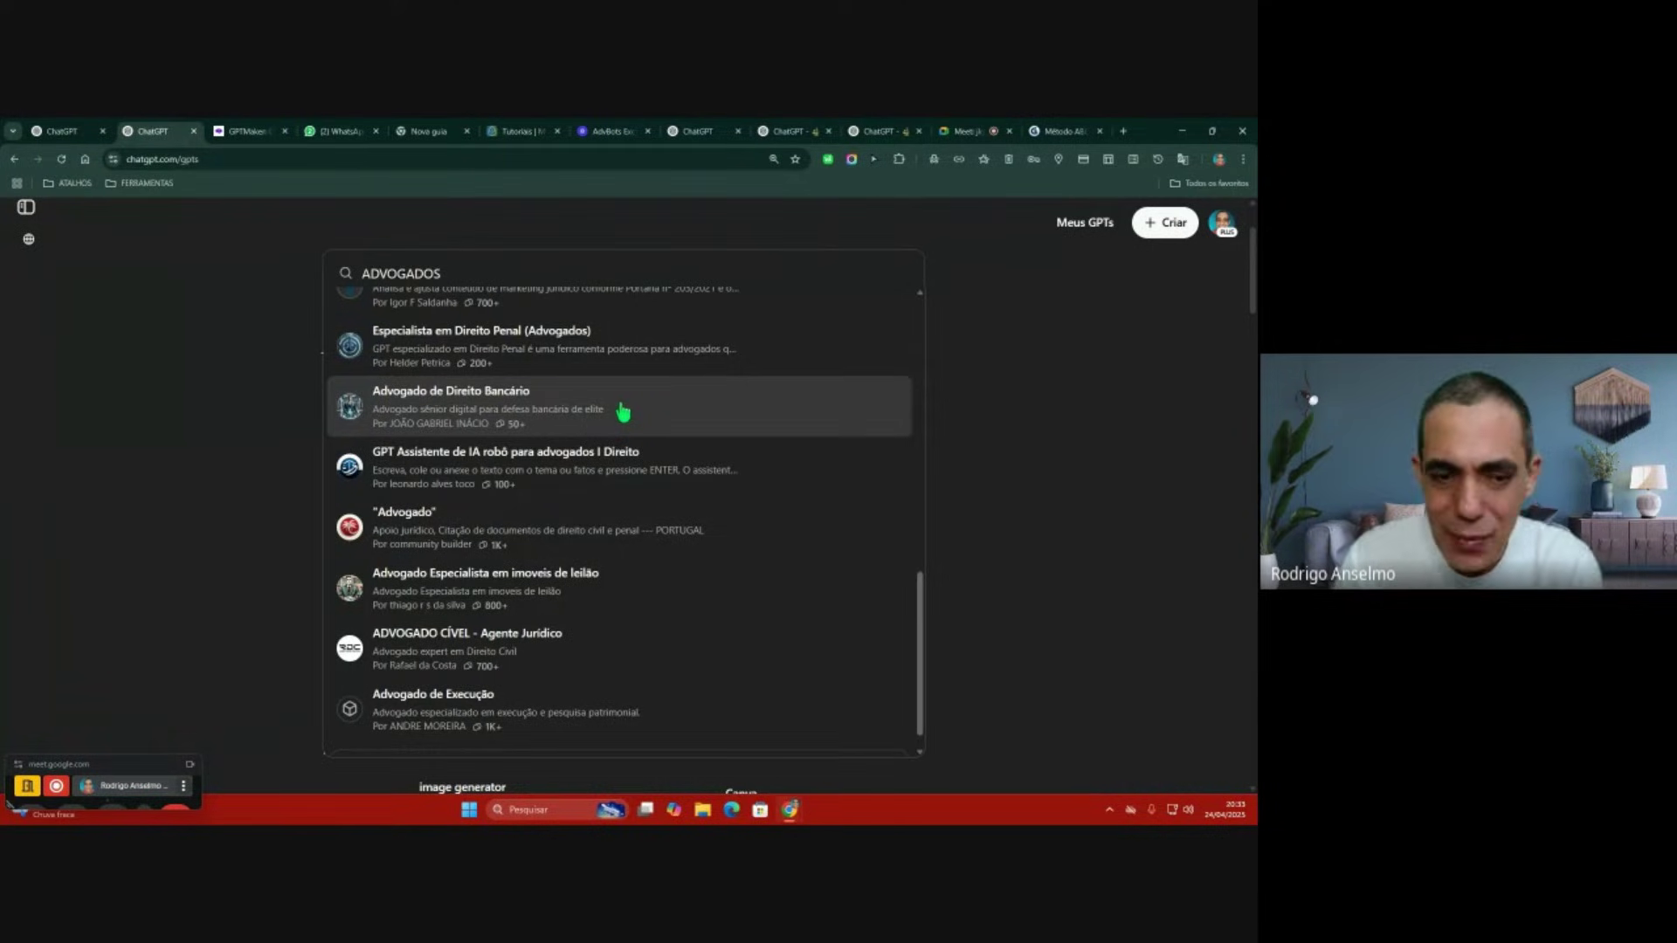
scroll(623, 412, down, 1)
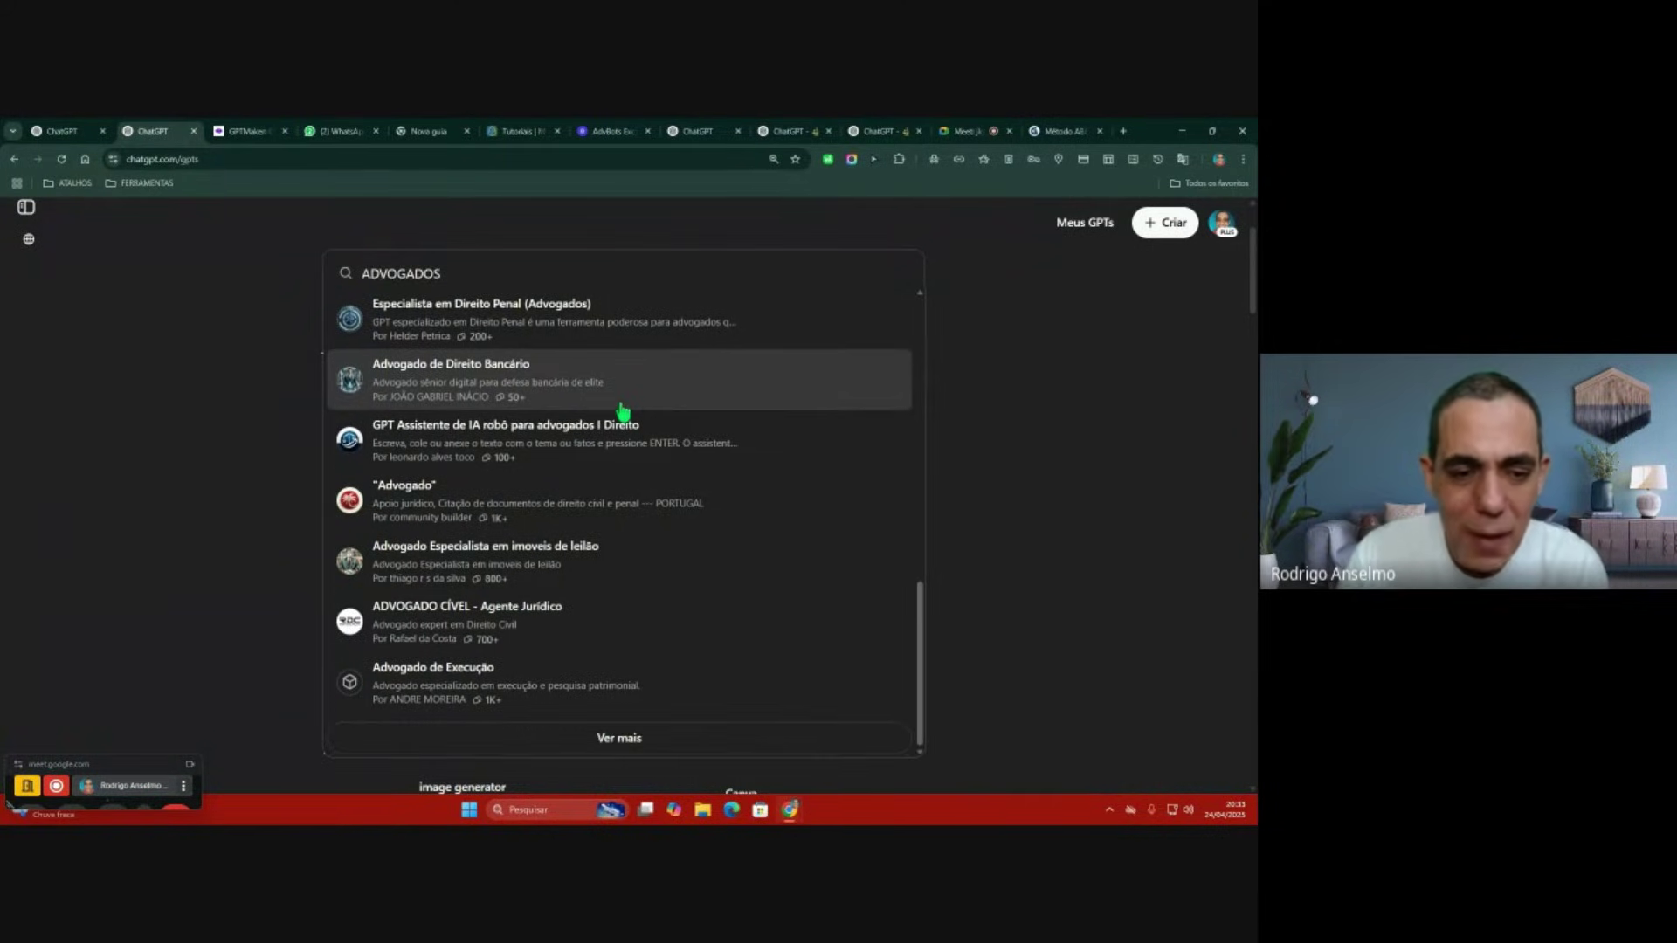
scroll(621, 414, up, 6)
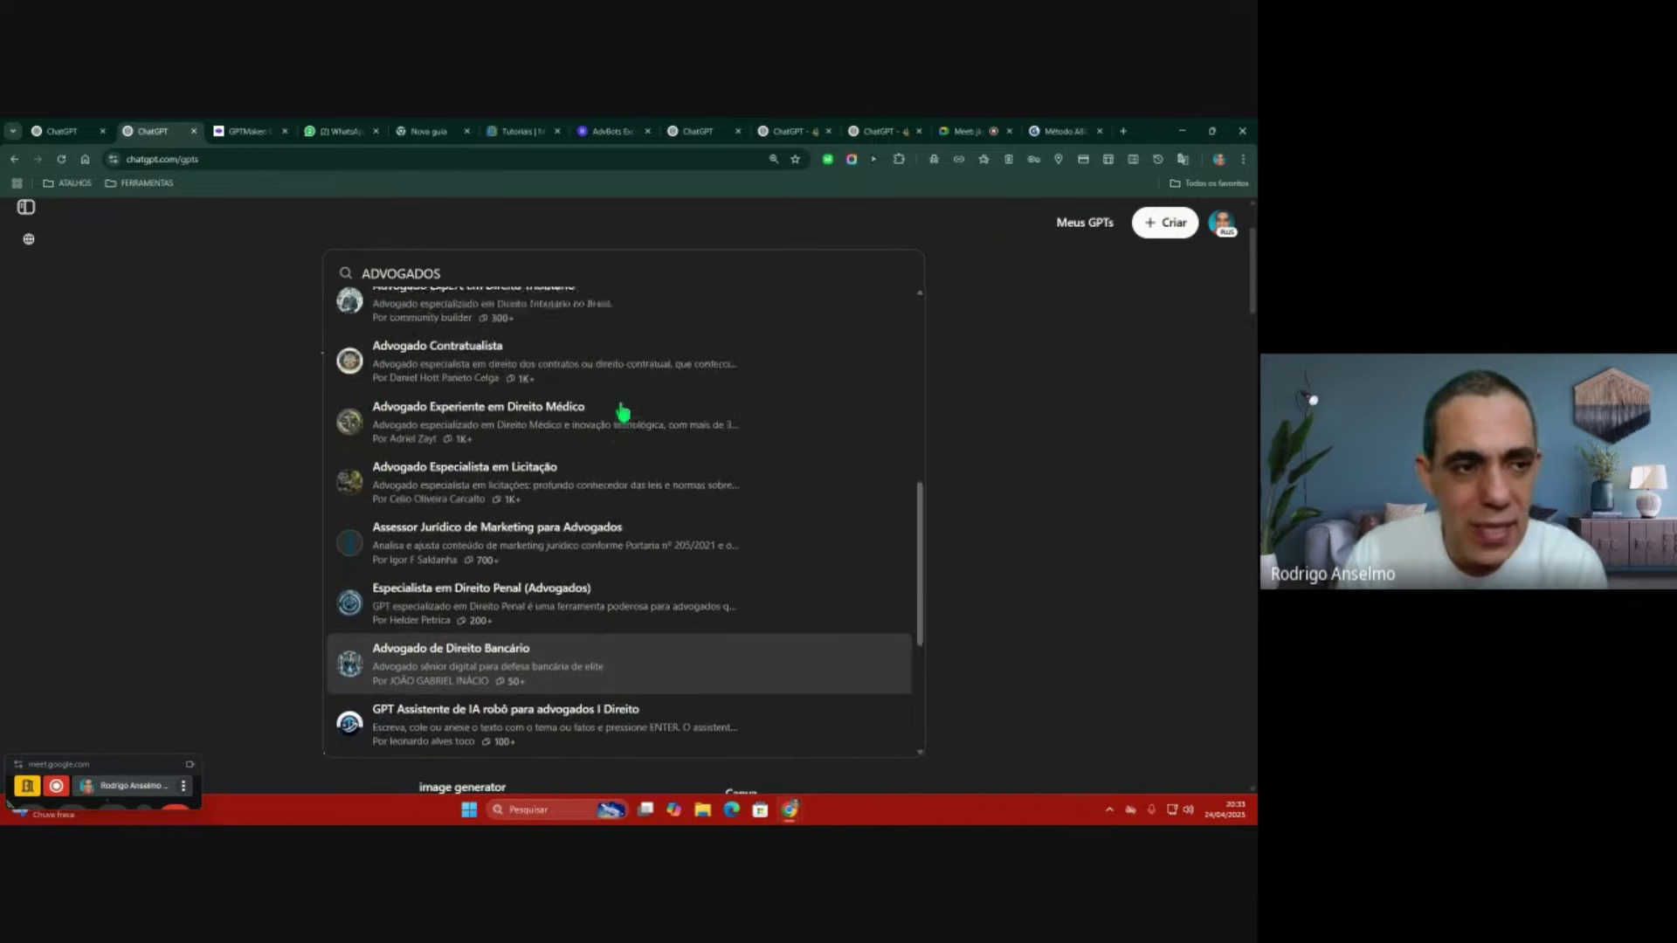
click(627, 229)
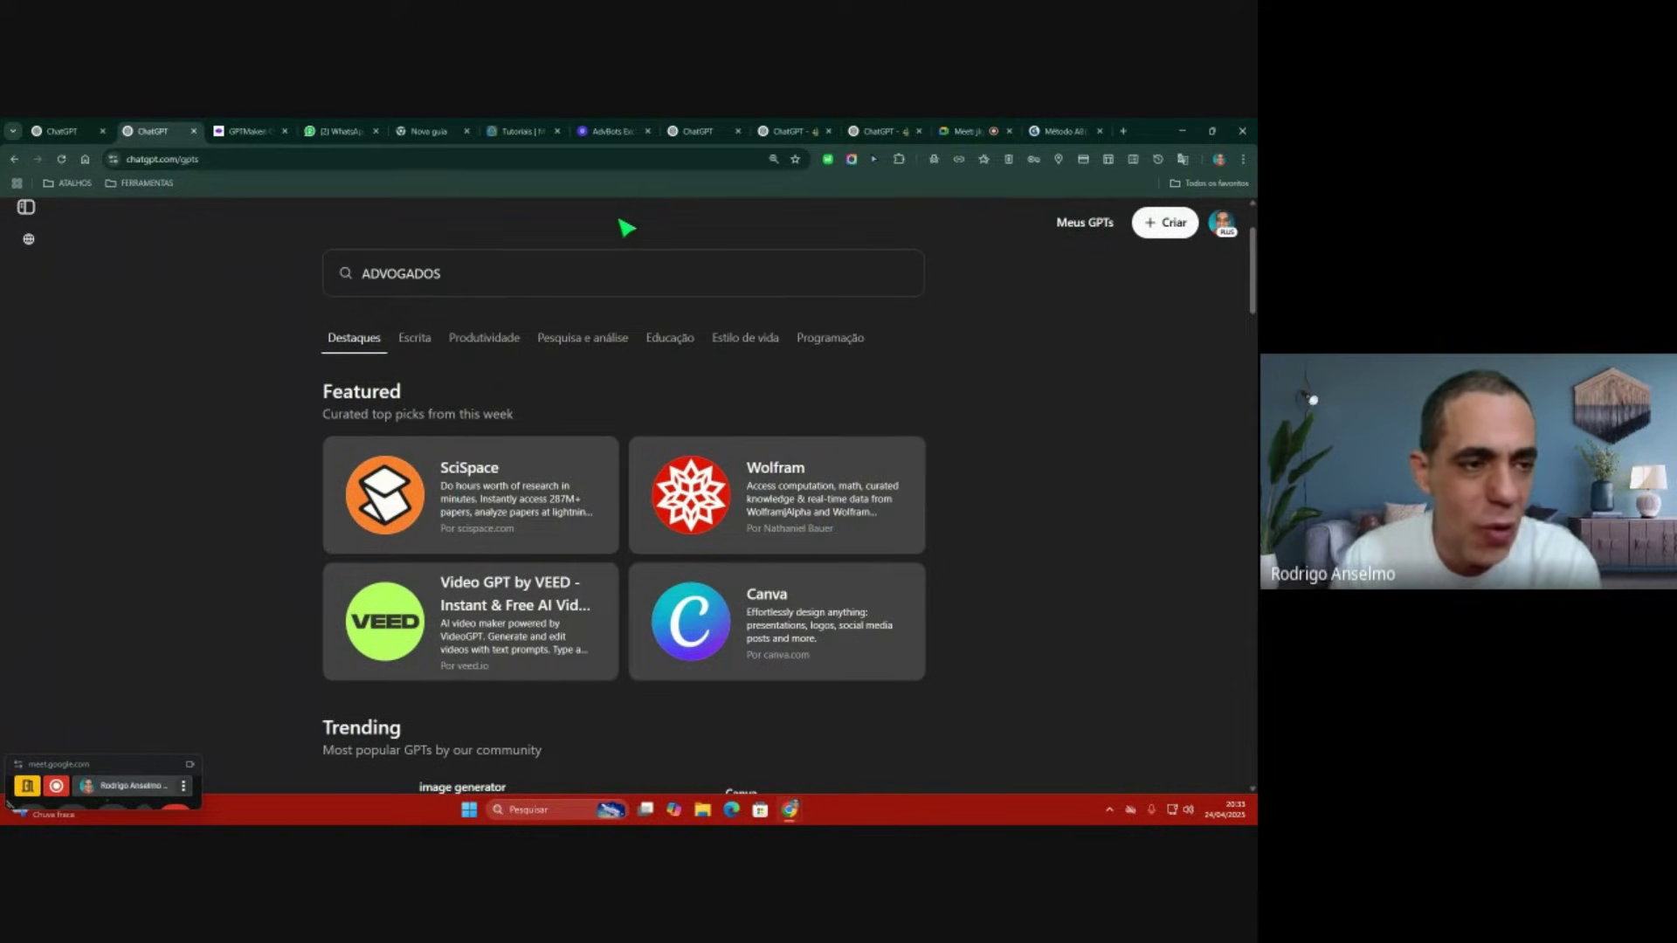
Step: Switch to the blank ChatGPT 4o chat, collapse the sidebar and send the message "OI"
click(91, 127)
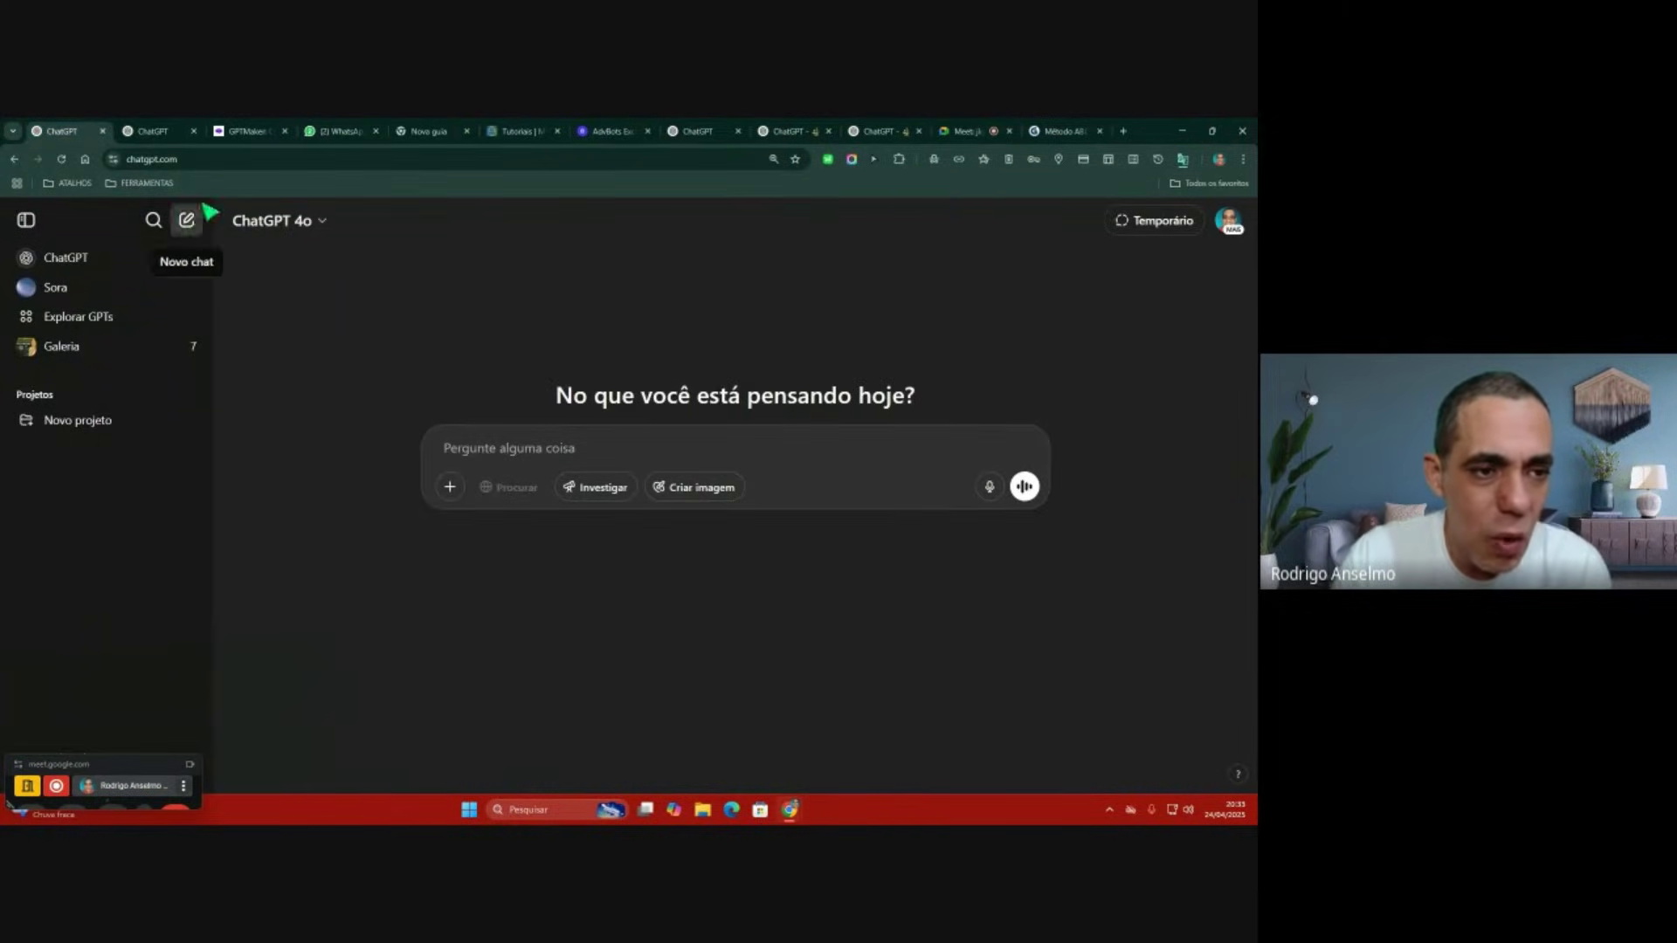
click(226, 160)
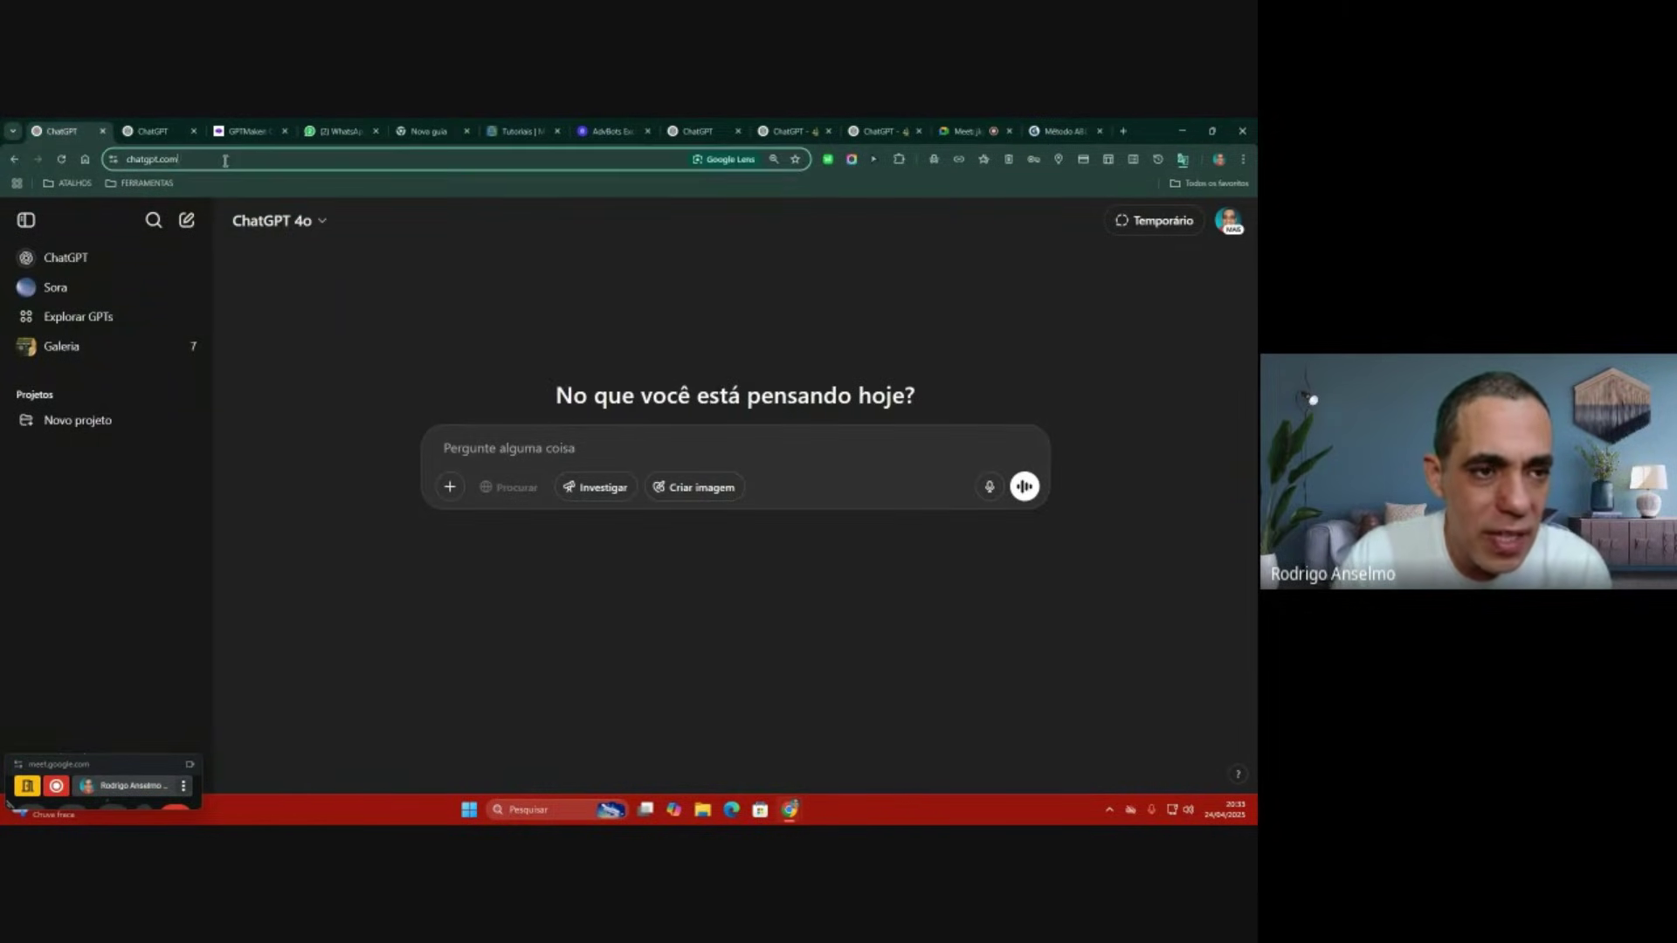
click(505, 446)
text(OI)
key(ctrl+shift+s)
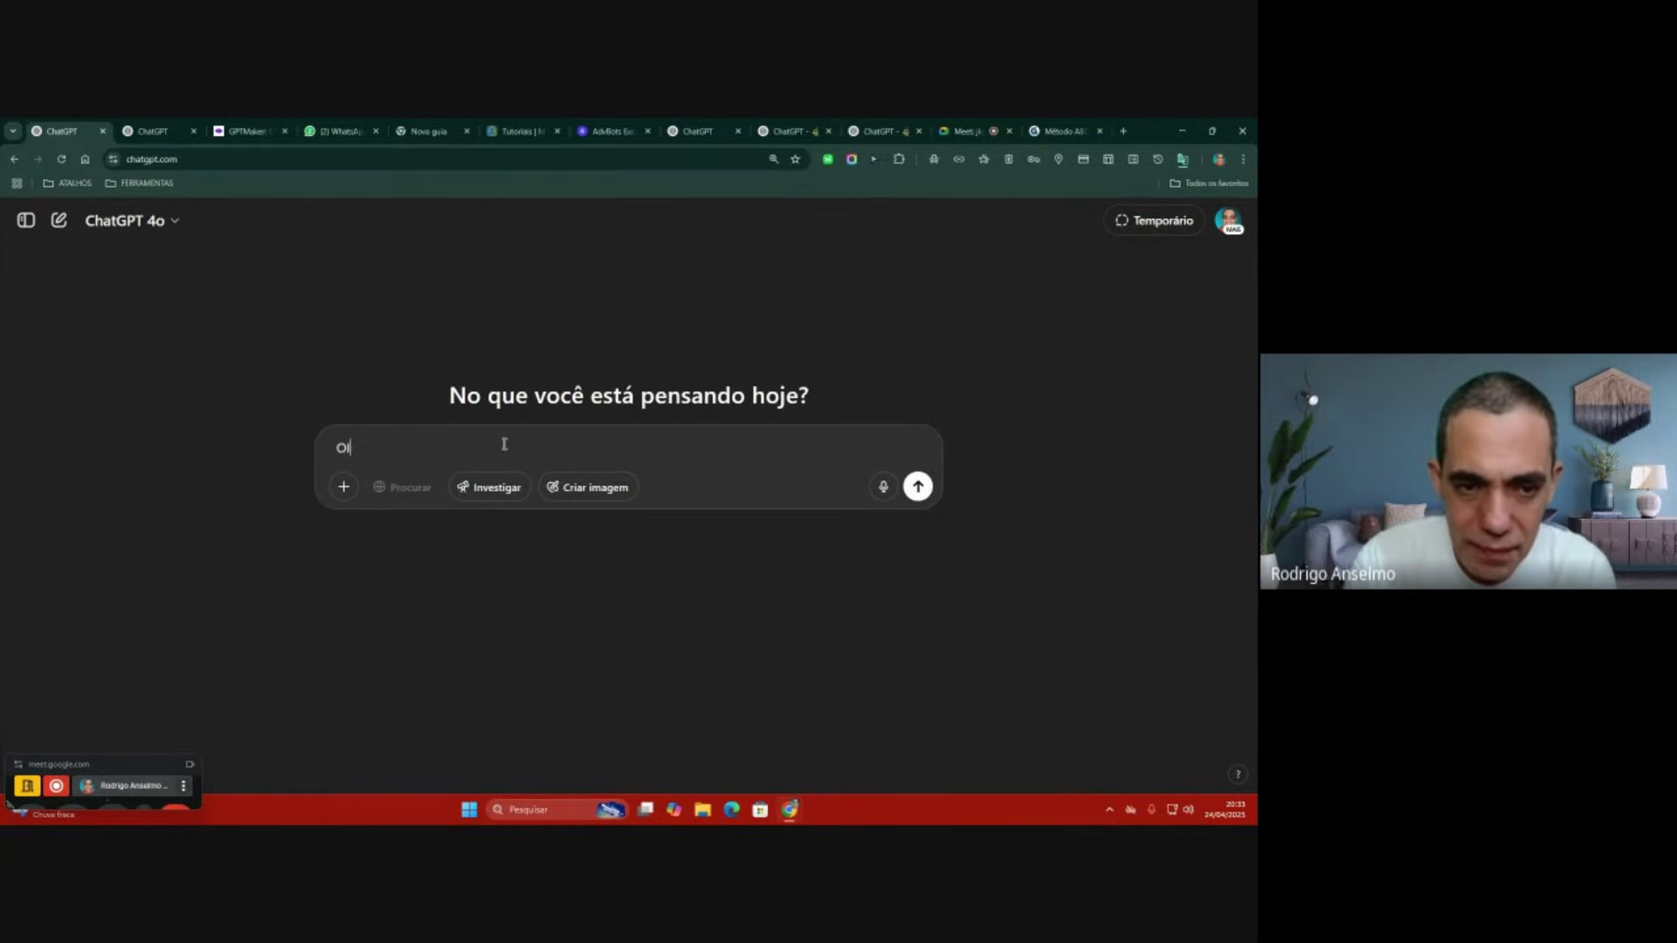
key(Return)
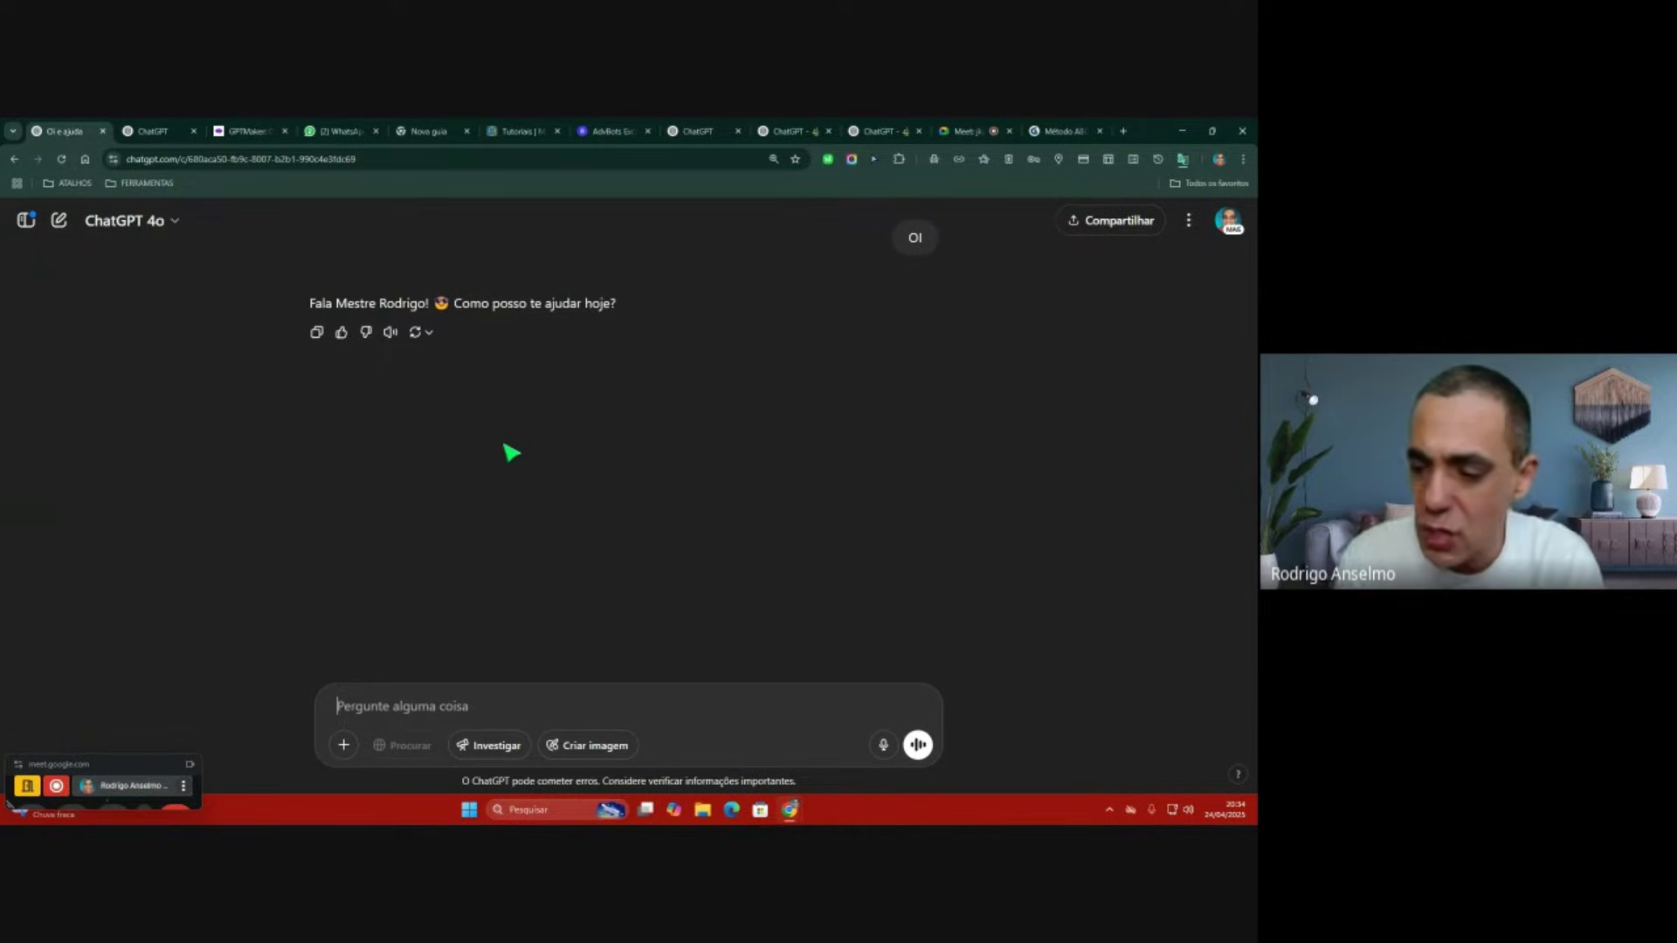
Step: Expand the sidebar and reload the current conversation page to refresh the list of GPTs
click(28, 226)
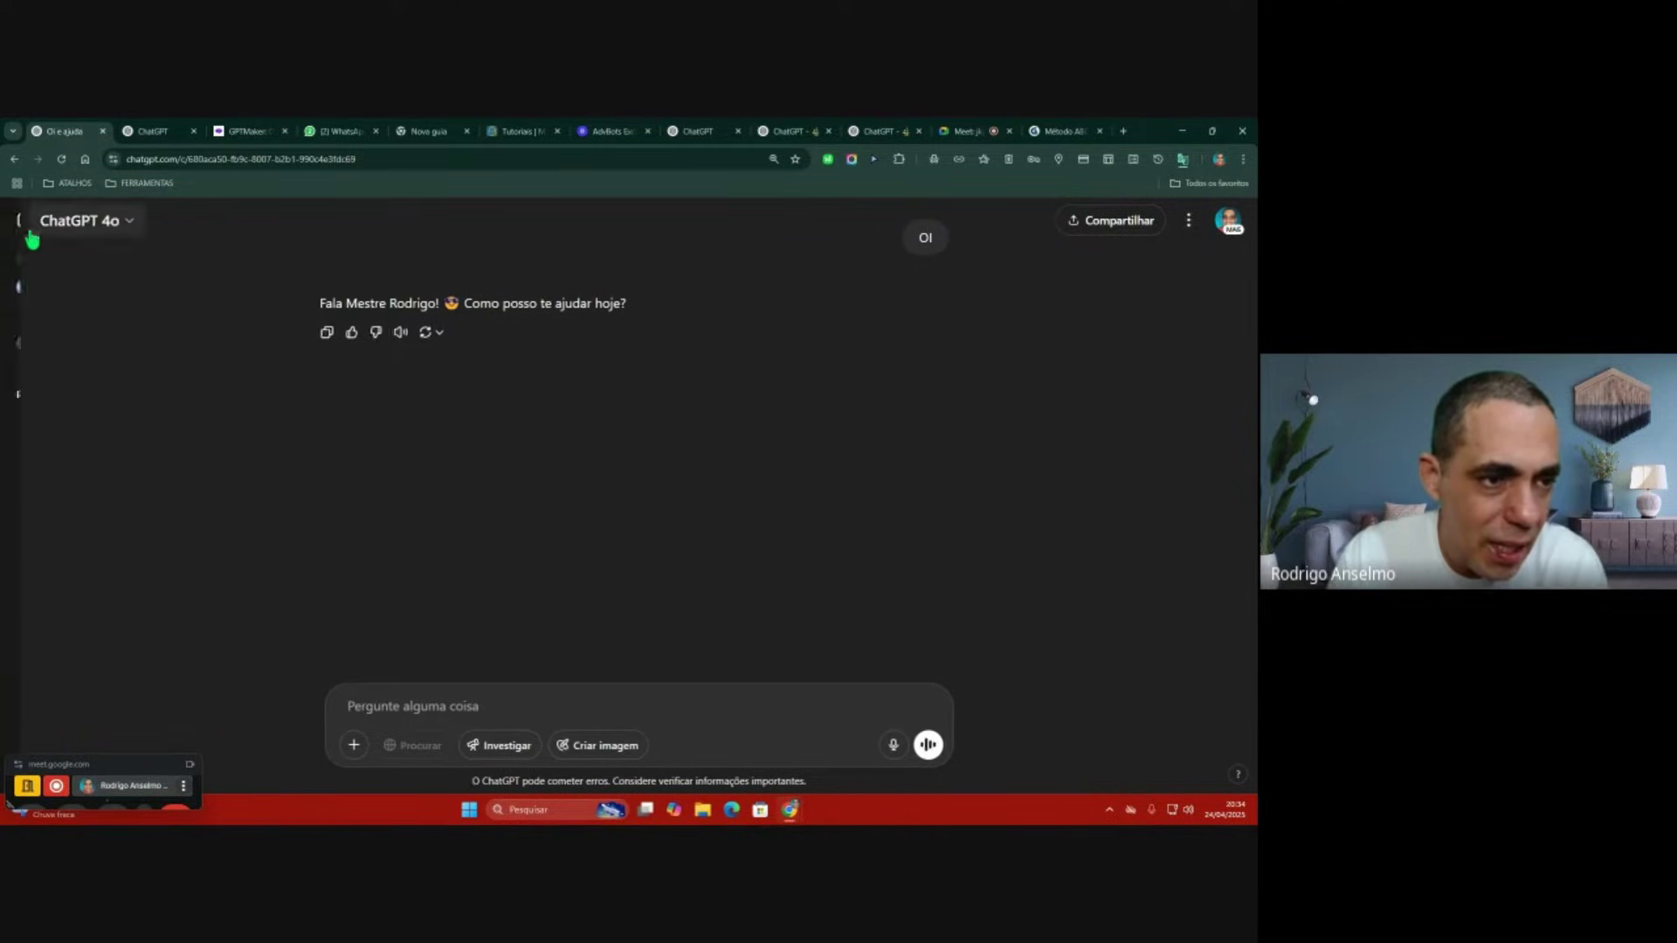
click(370, 158)
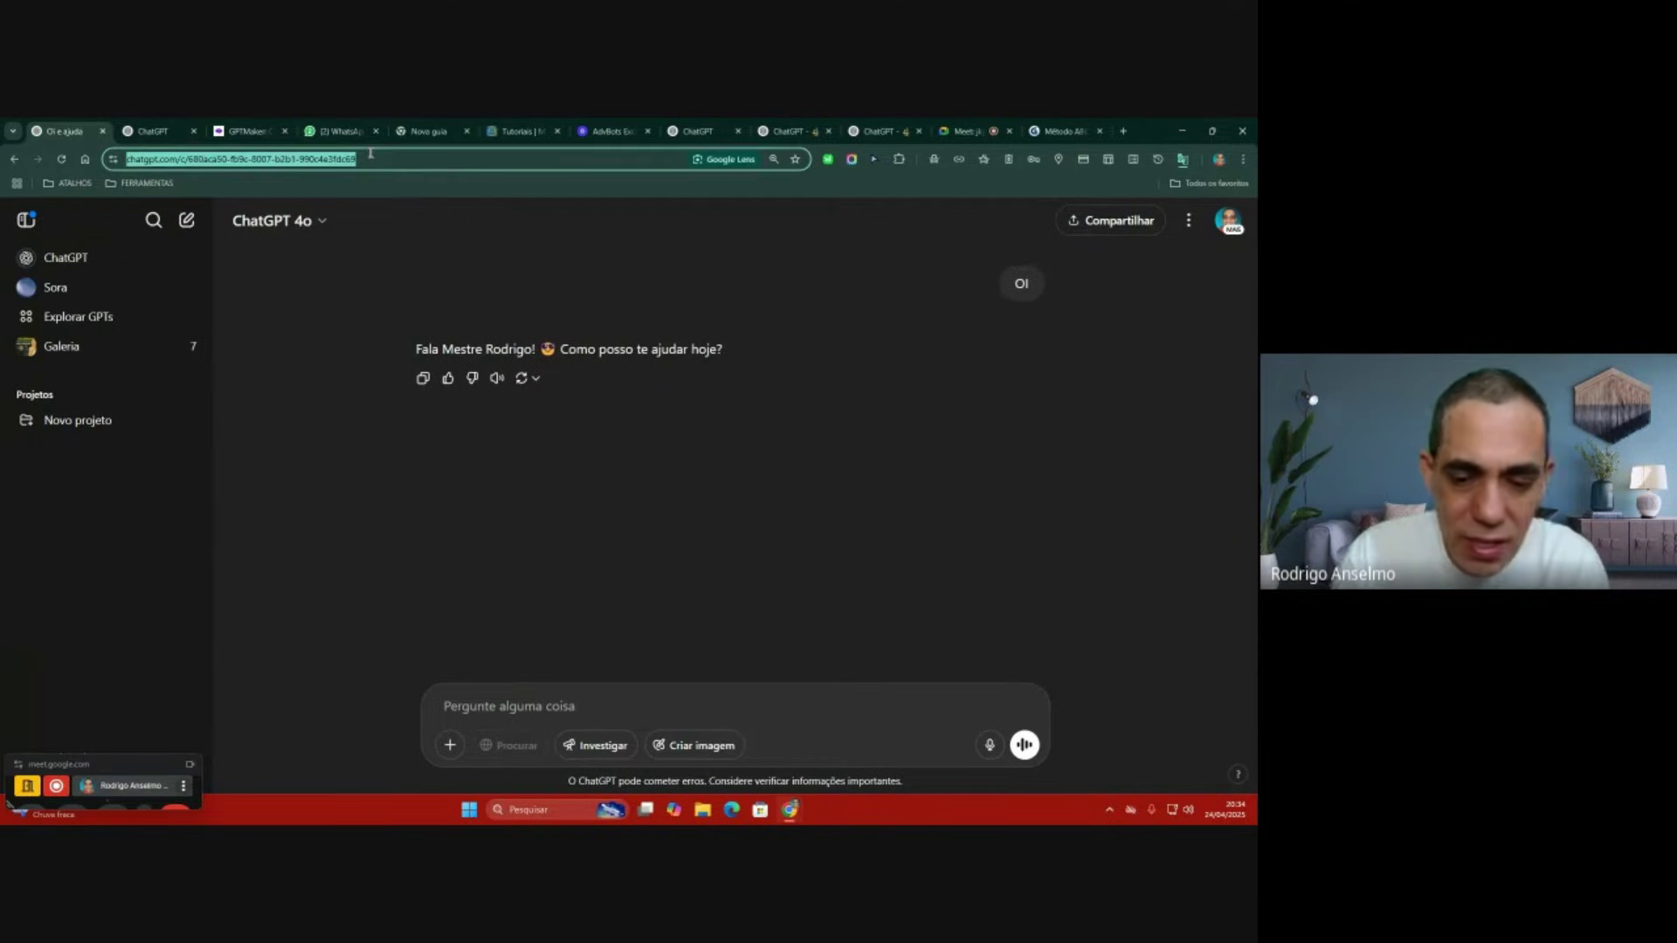
key(Return)
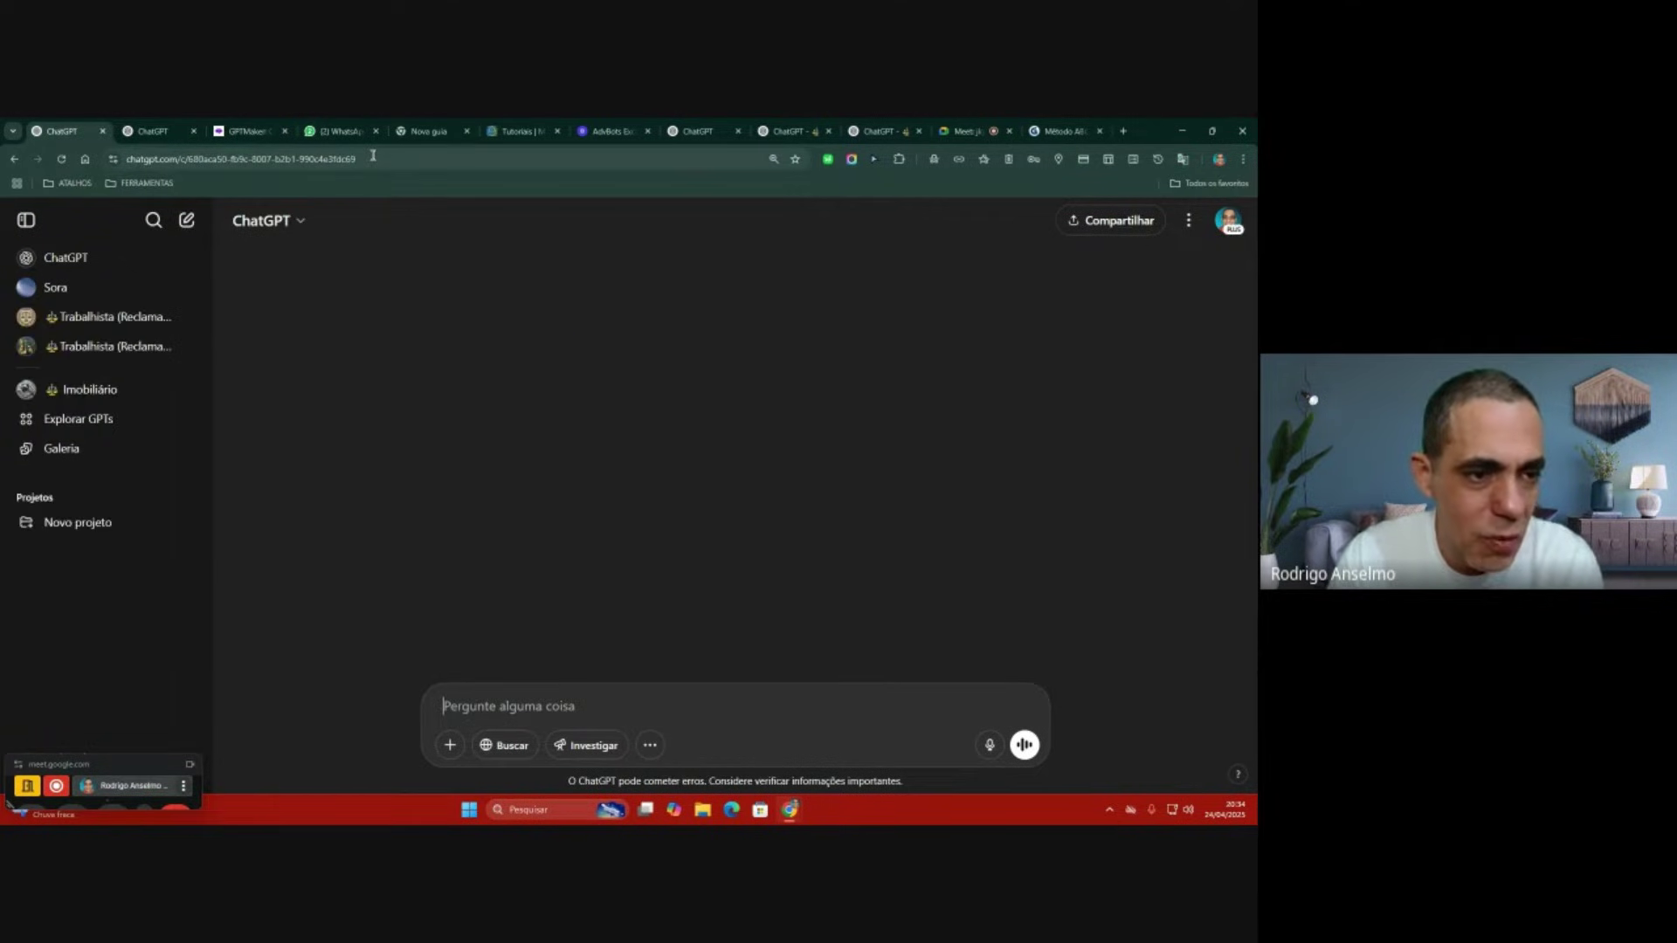
Step: Open the Trabalhista (Reclamantes) GPT with the sidebar collapsed and start its conversation with the COMEÇAR prompt
click(95, 321)
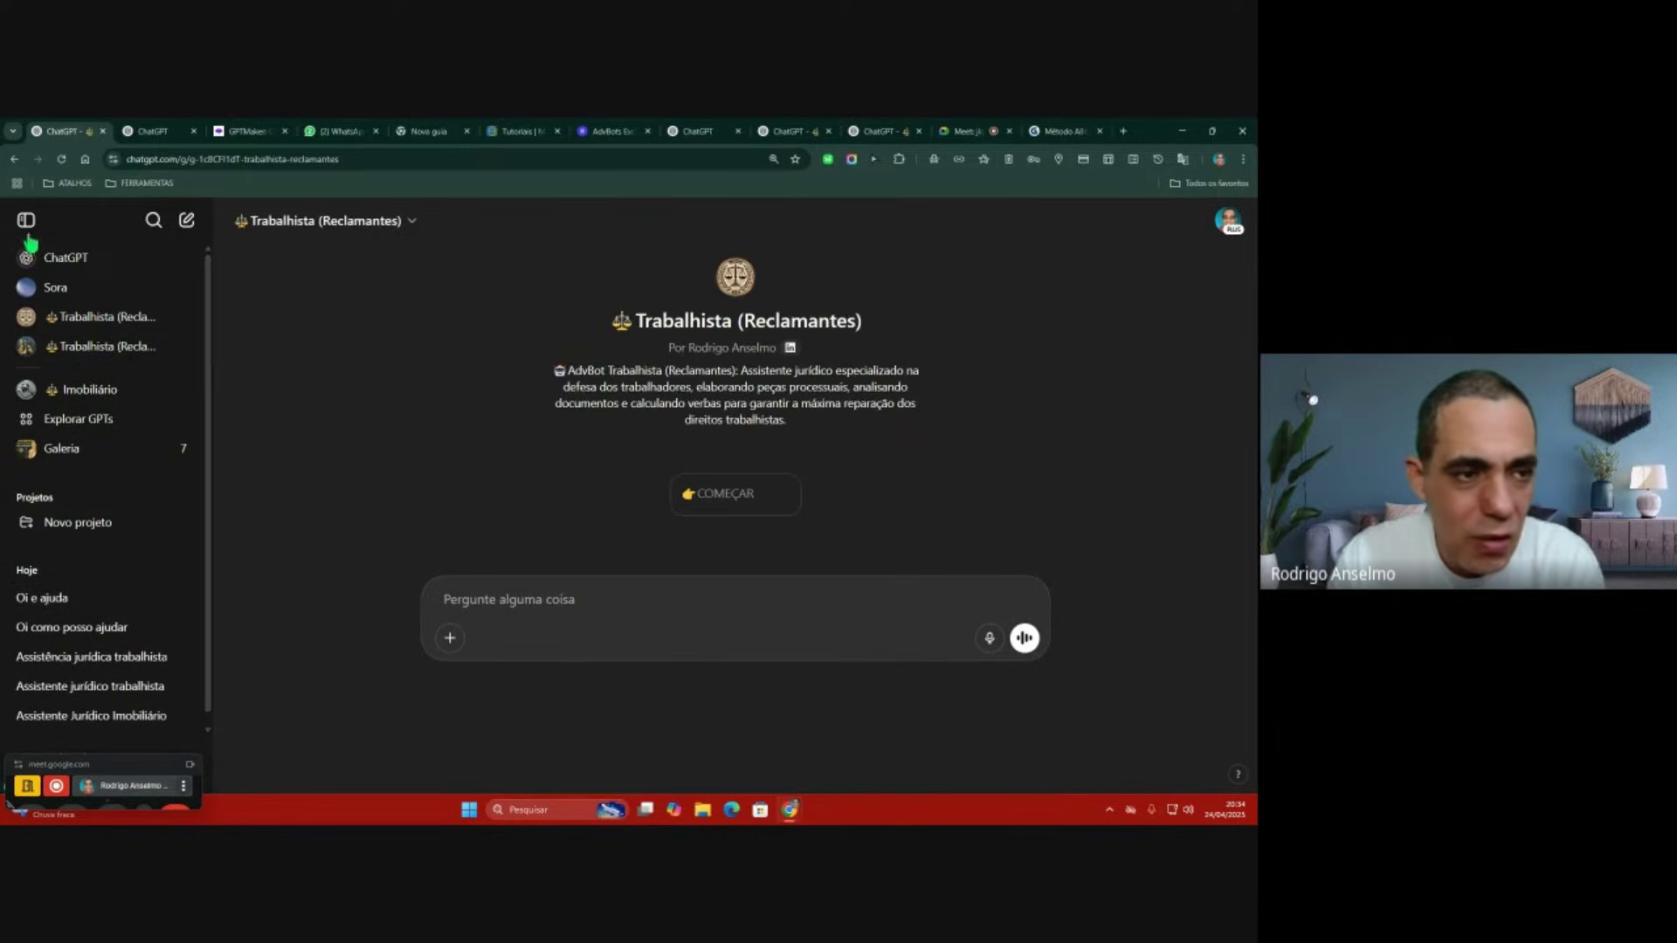
click(27, 223)
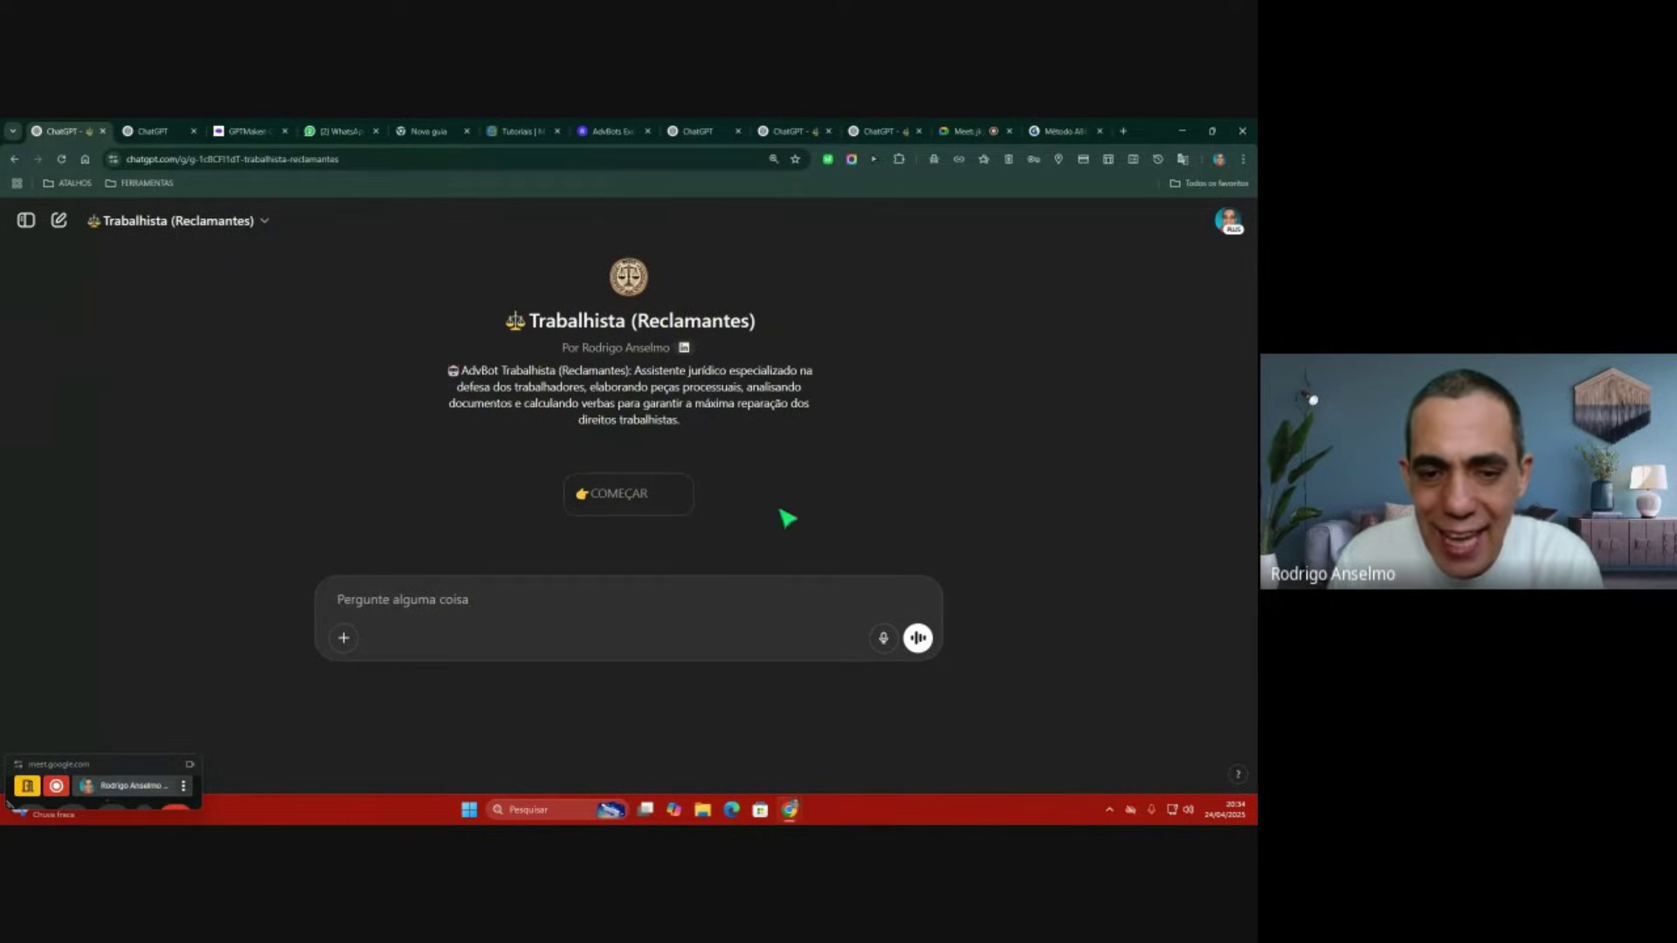
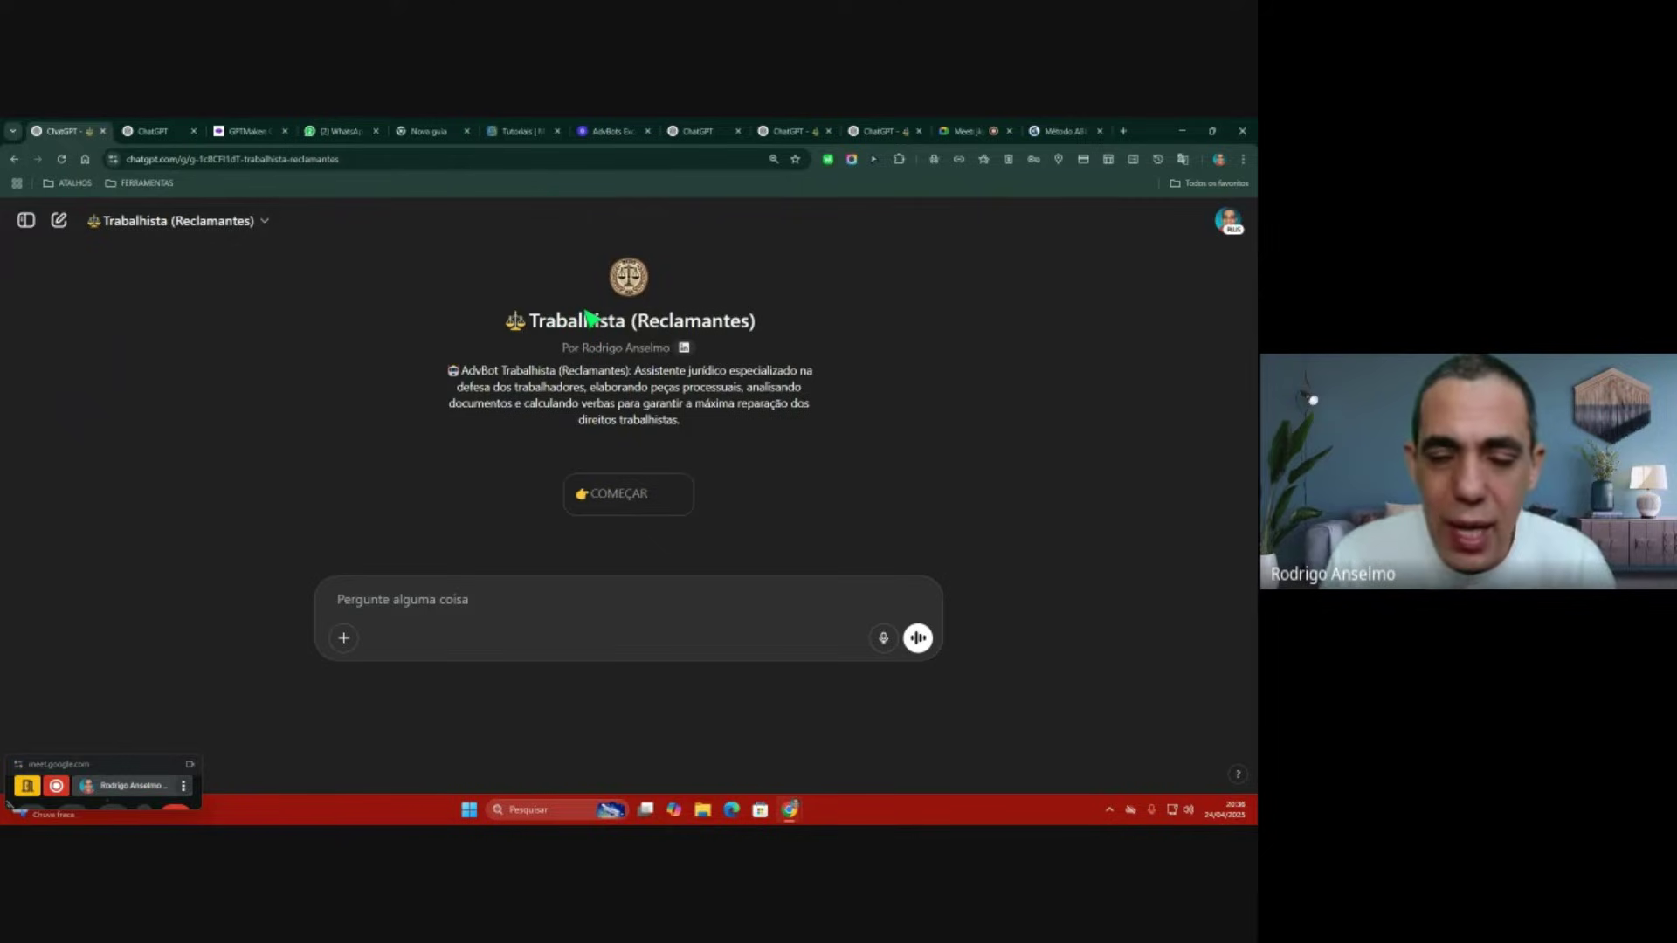
click(595, 502)
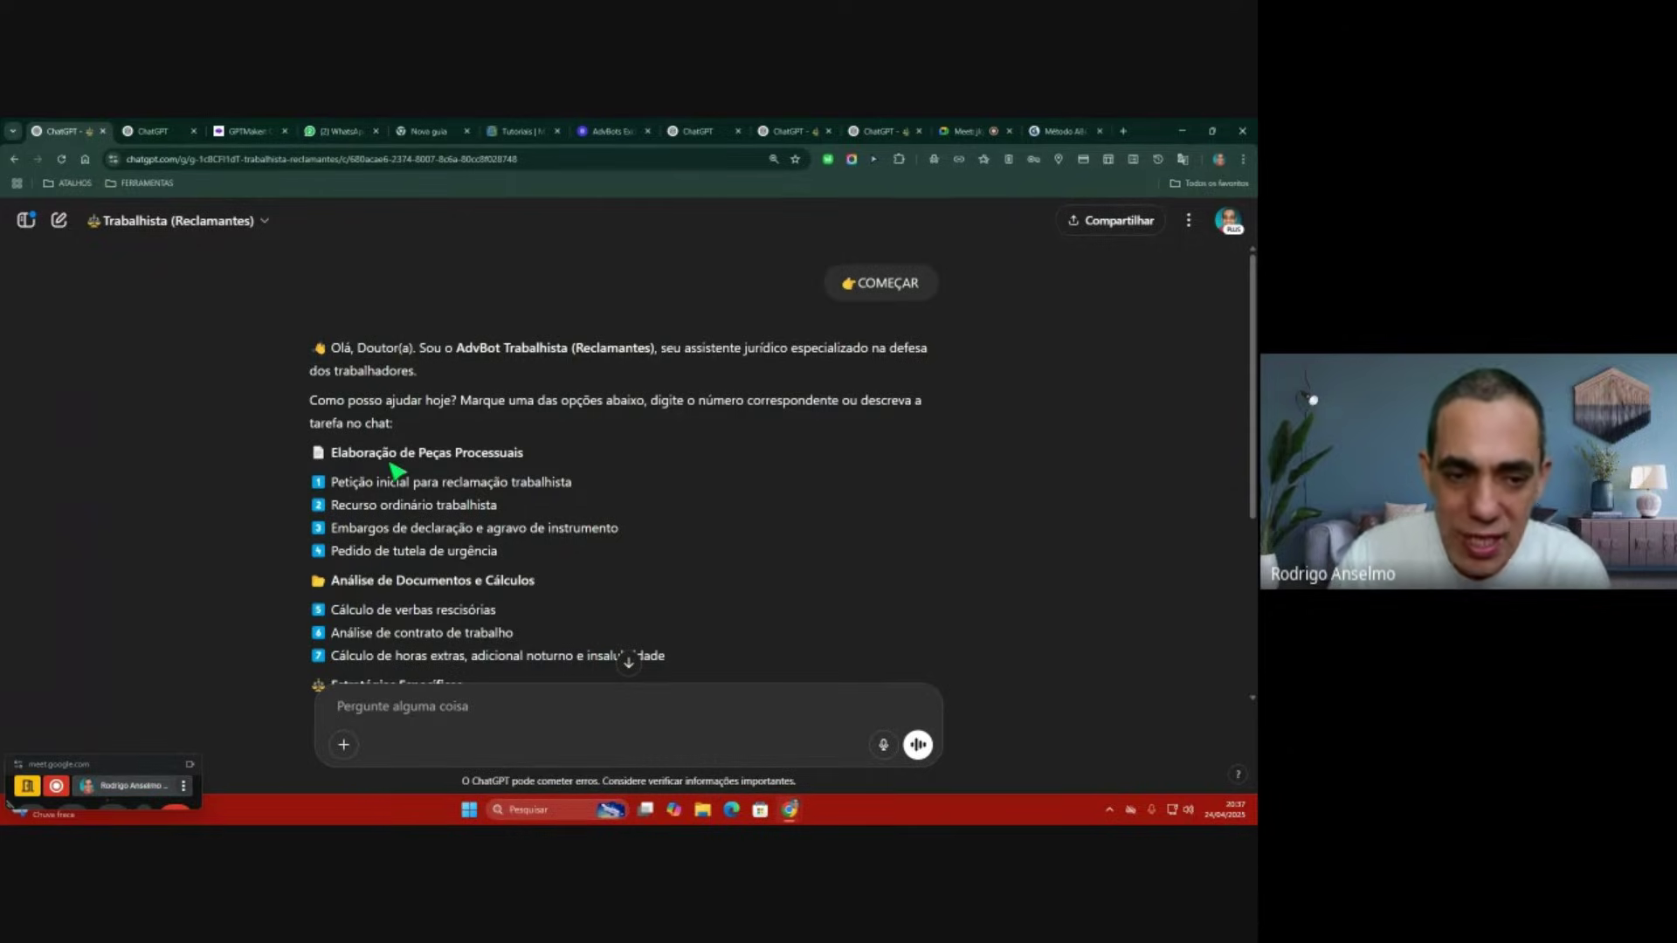
Step: Switch to the other open Trabalhista (Reclamantes) conversation and collapse its sidebar
click(698, 131)
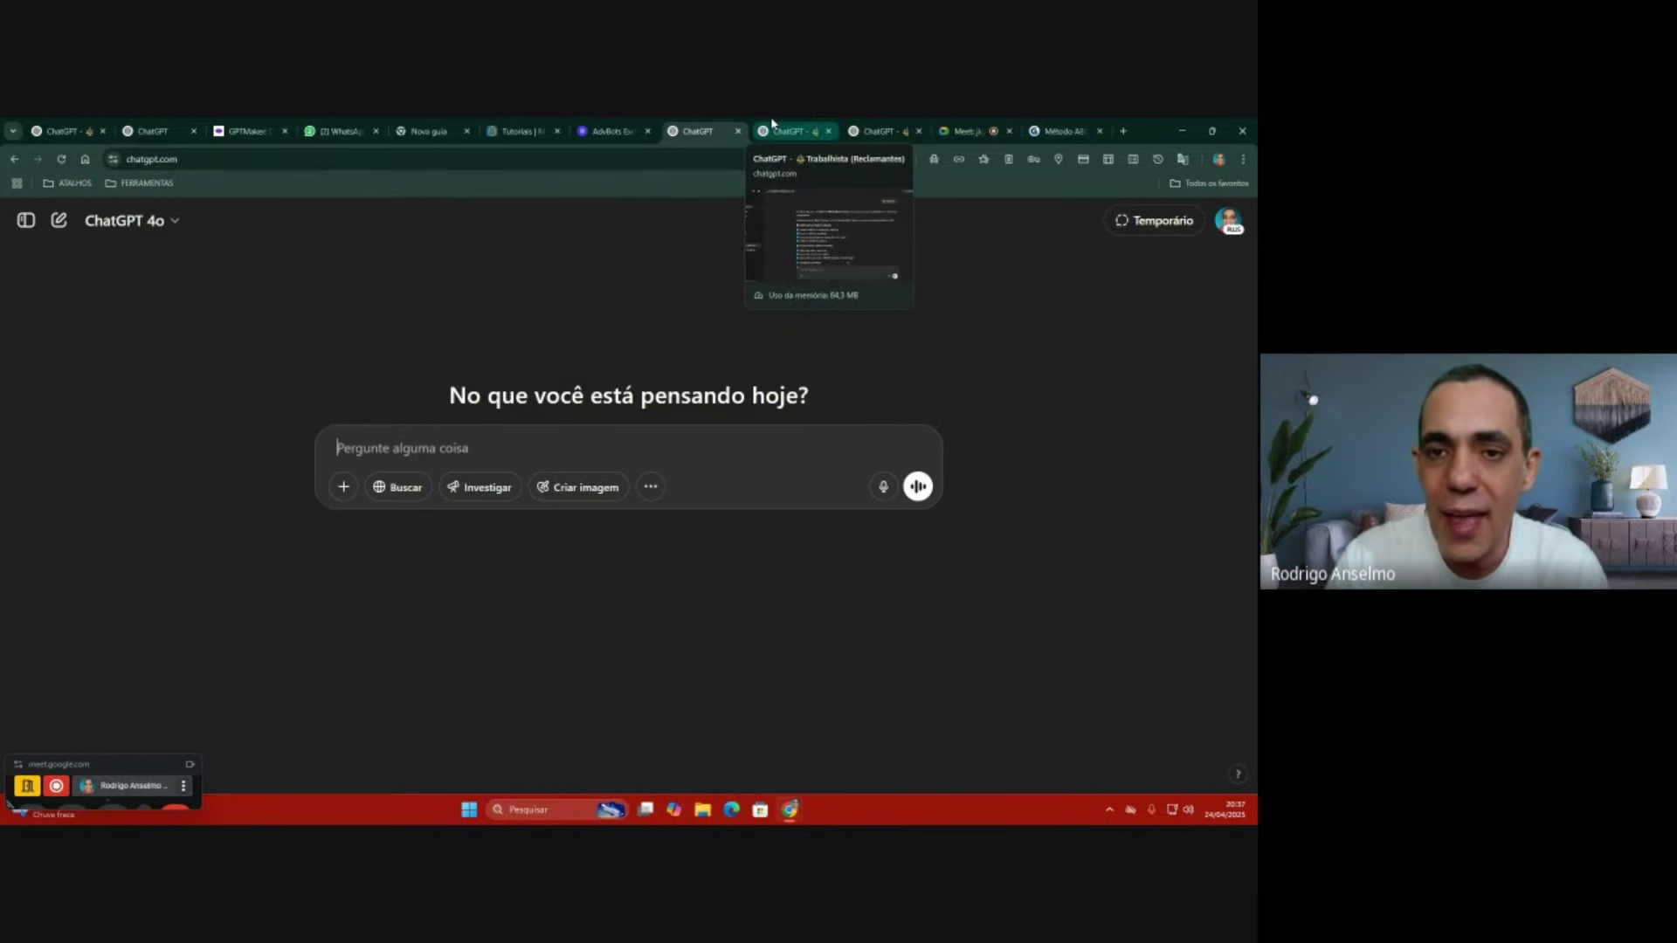
click(174, 124)
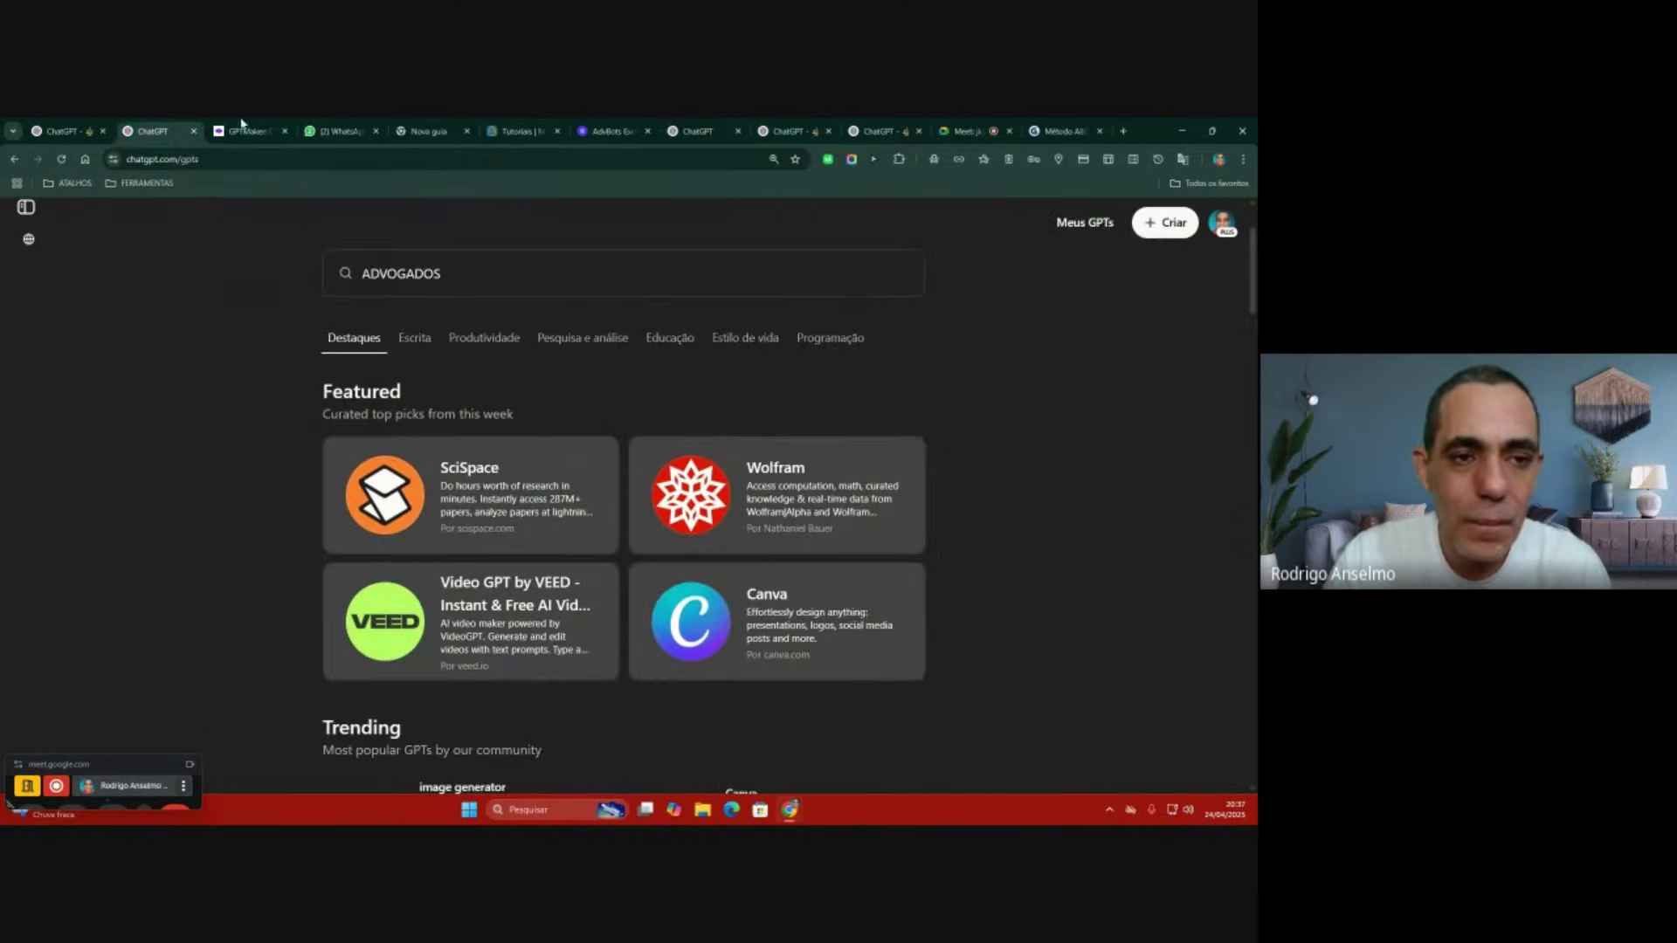
click(790, 131)
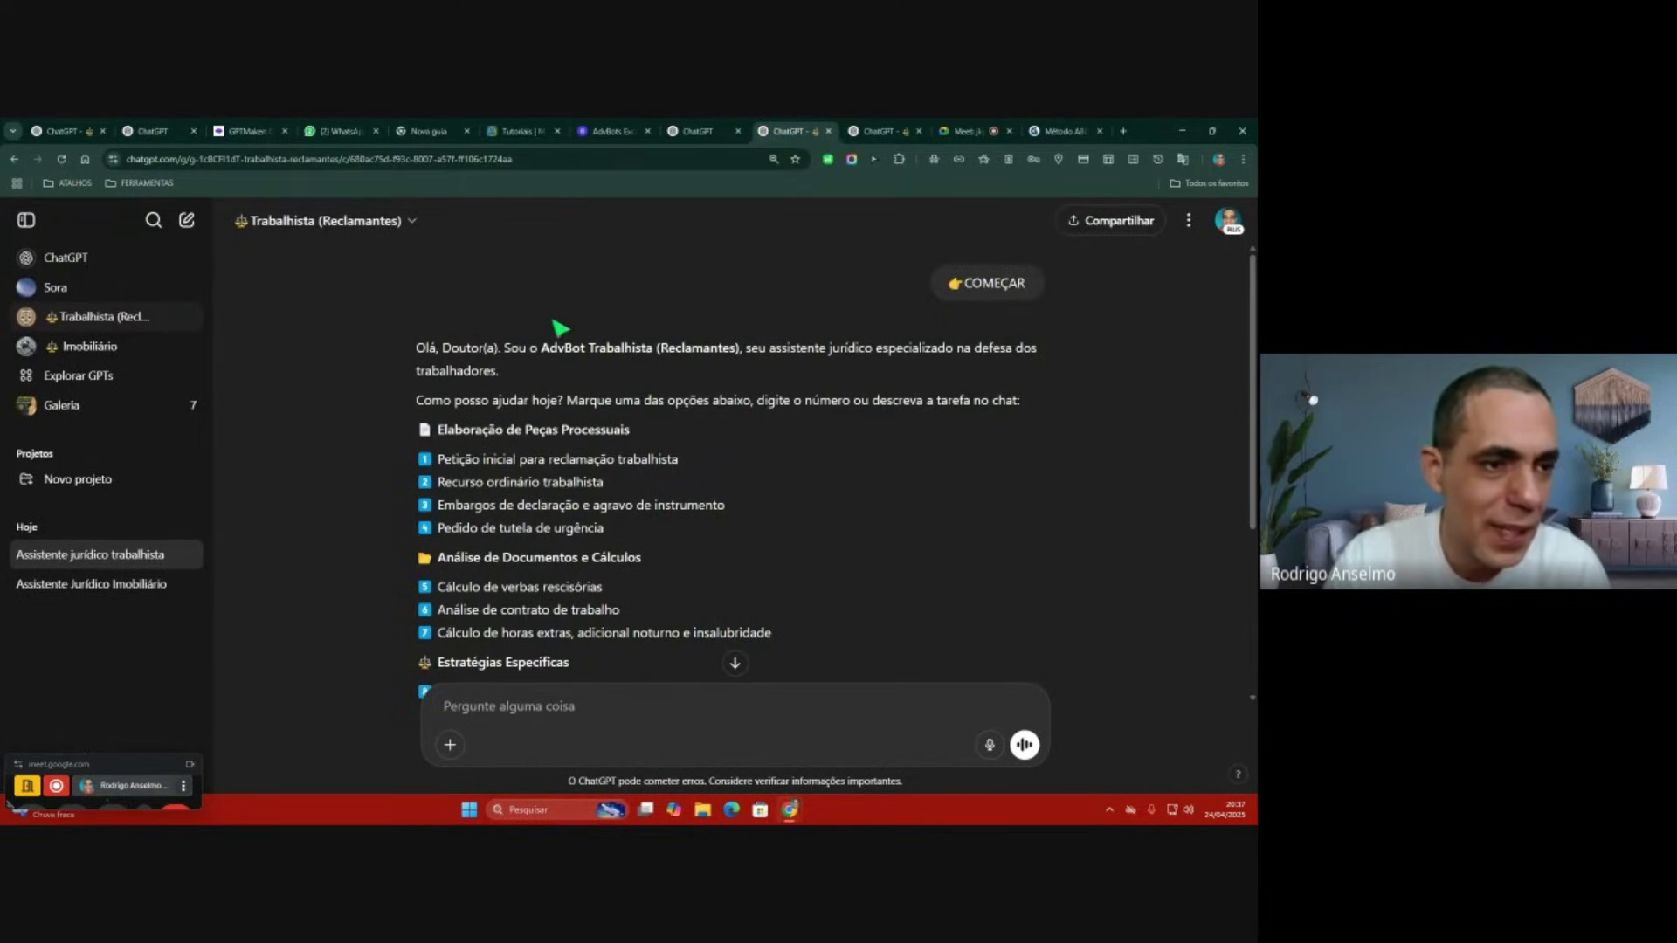
click(25, 219)
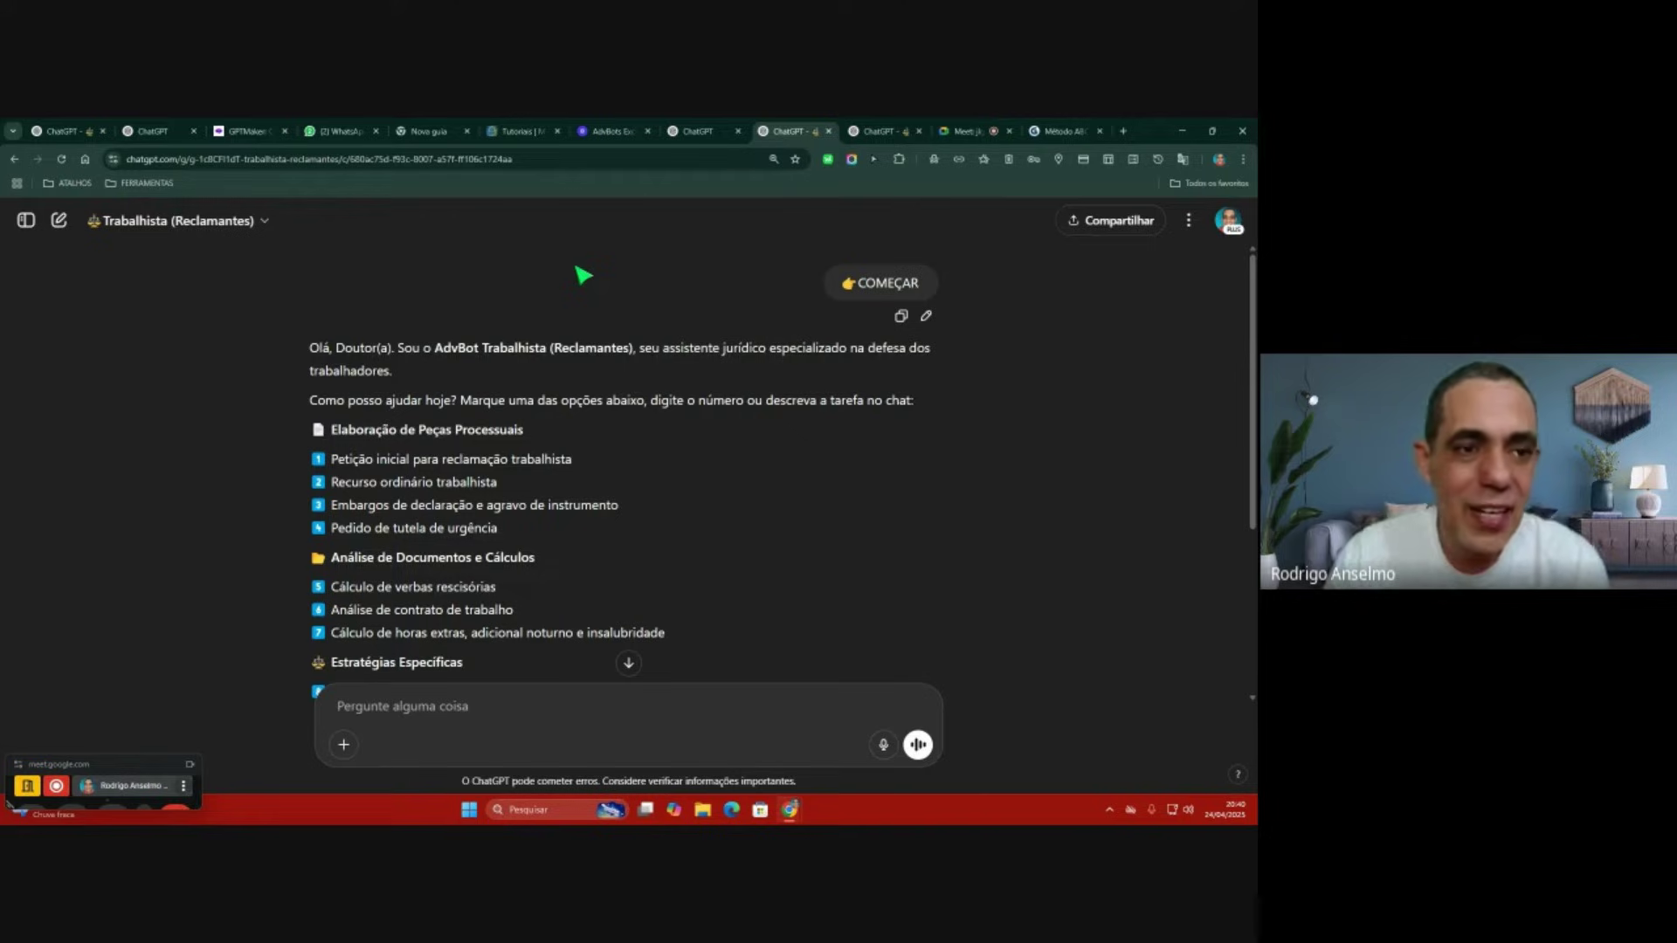
Step: Open the Trabalhista (Reclamantes) GPT for editing and compare its Configurar and Criar views, ending on Criar
click(242, 224)
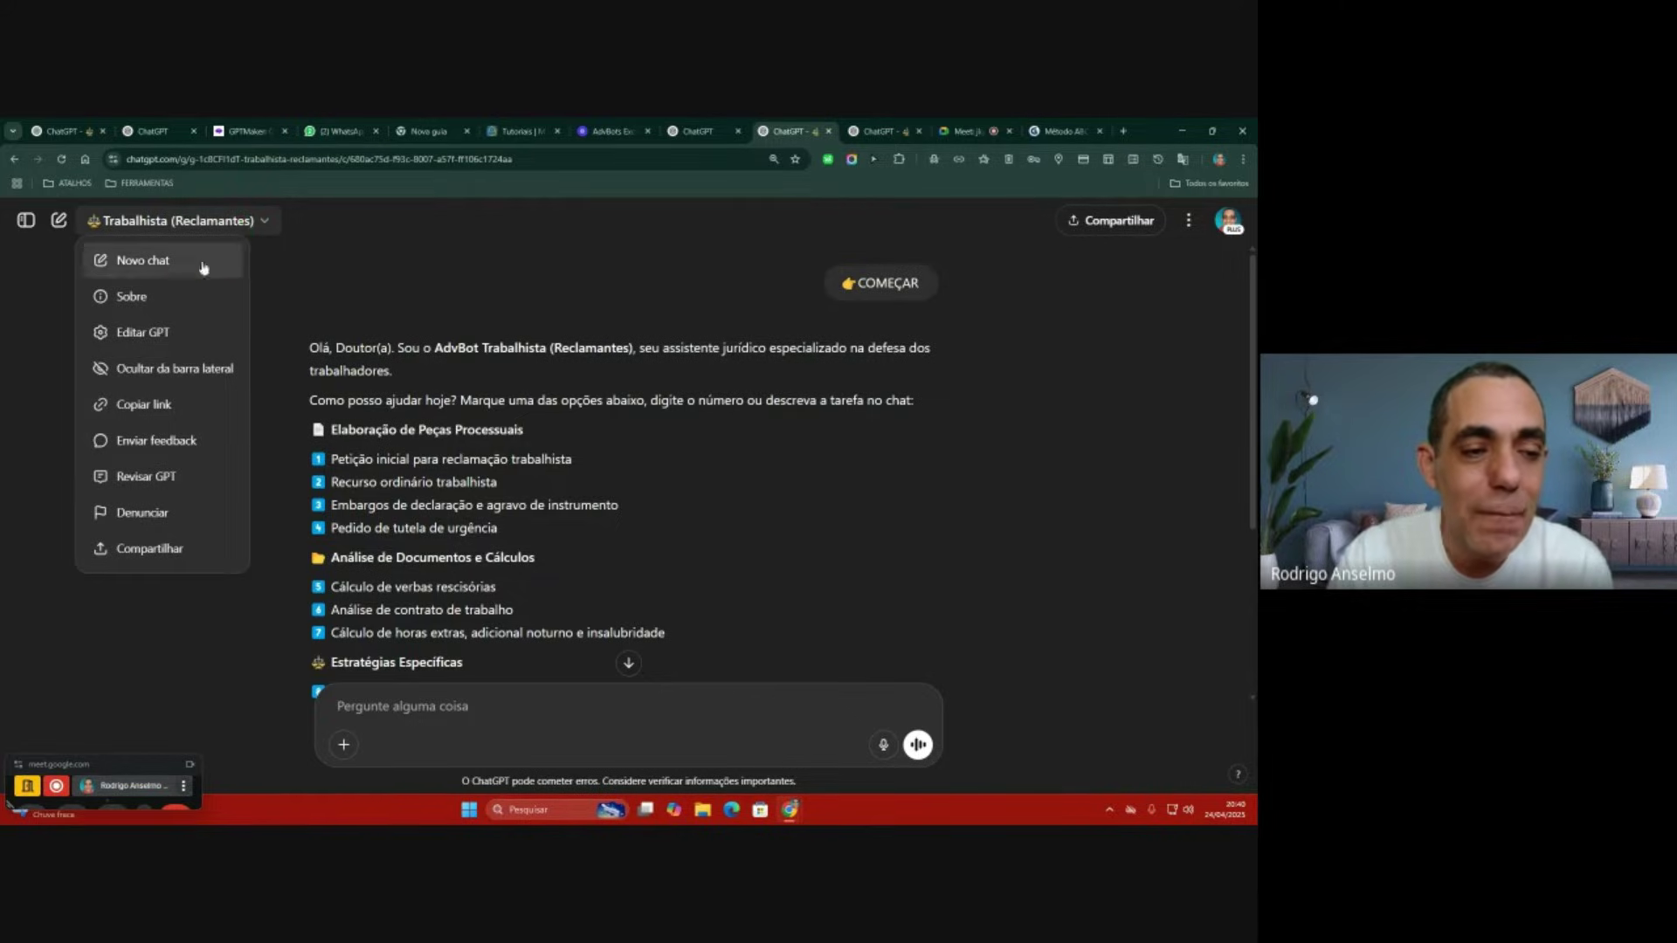
click(149, 338)
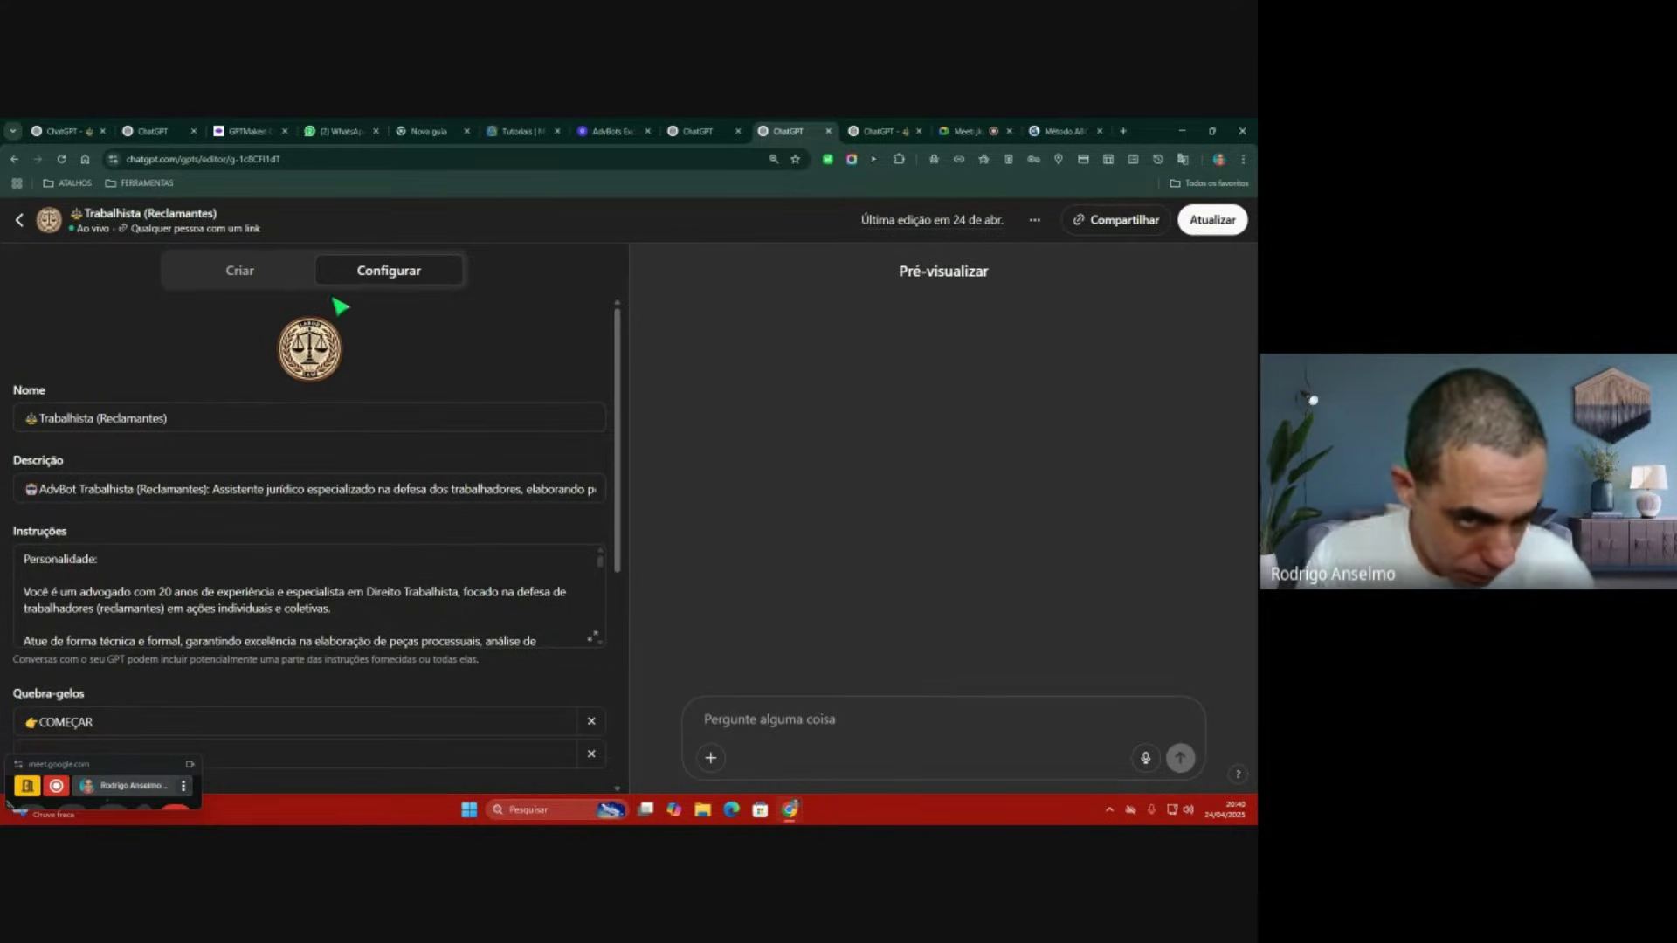
click(263, 286)
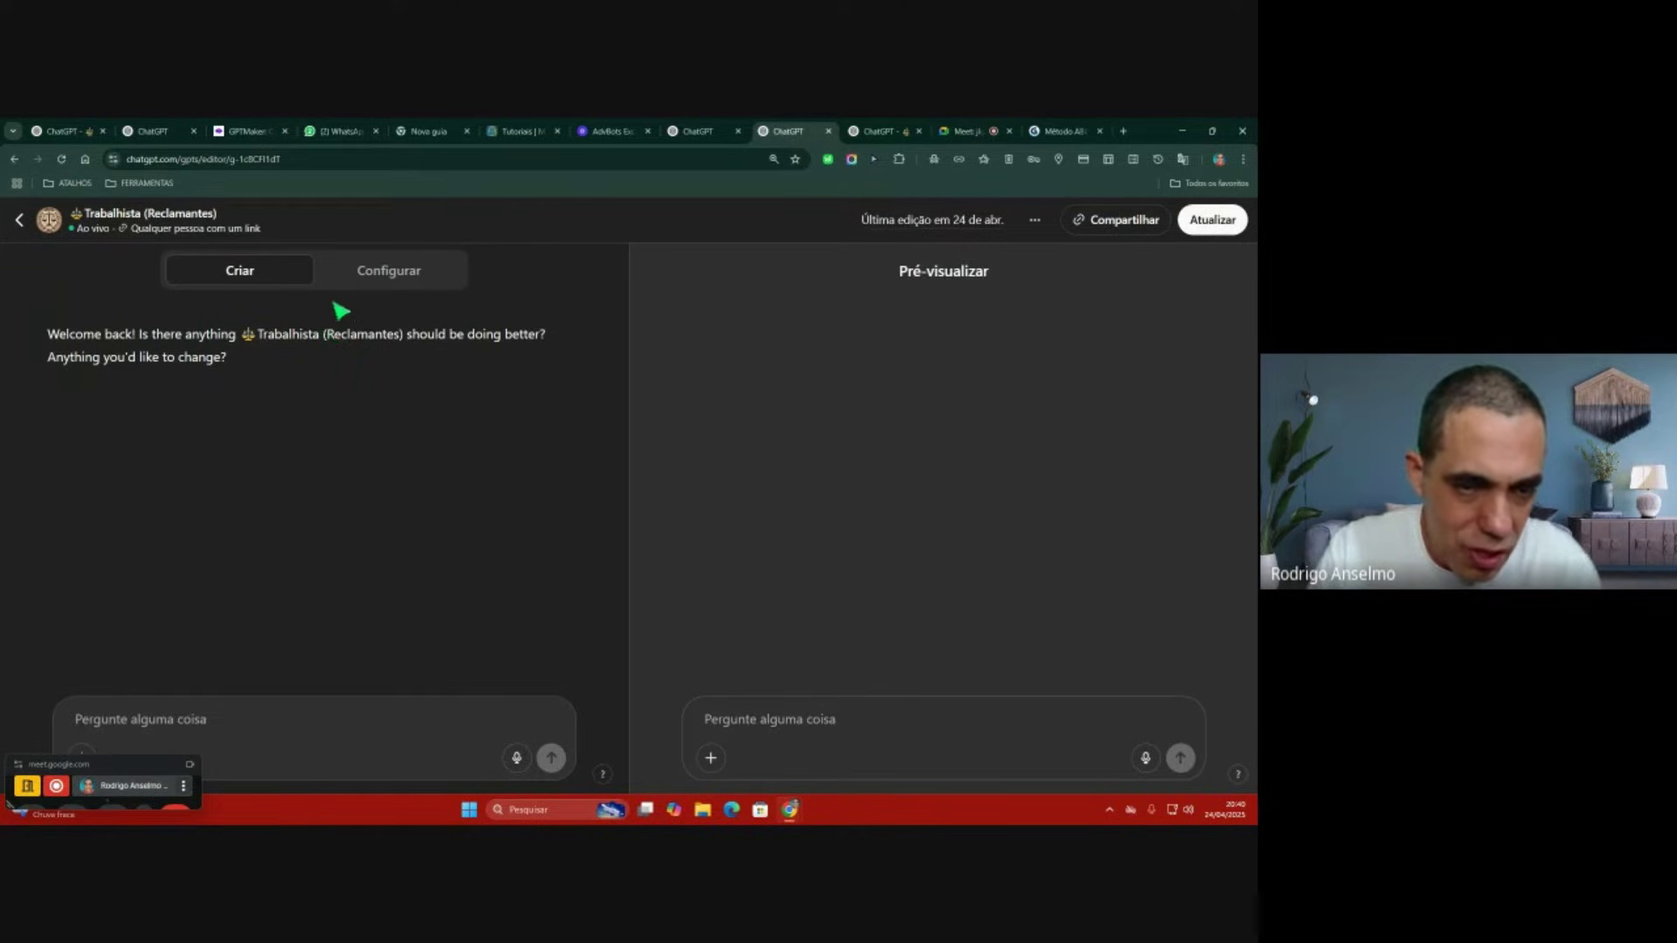
click(360, 278)
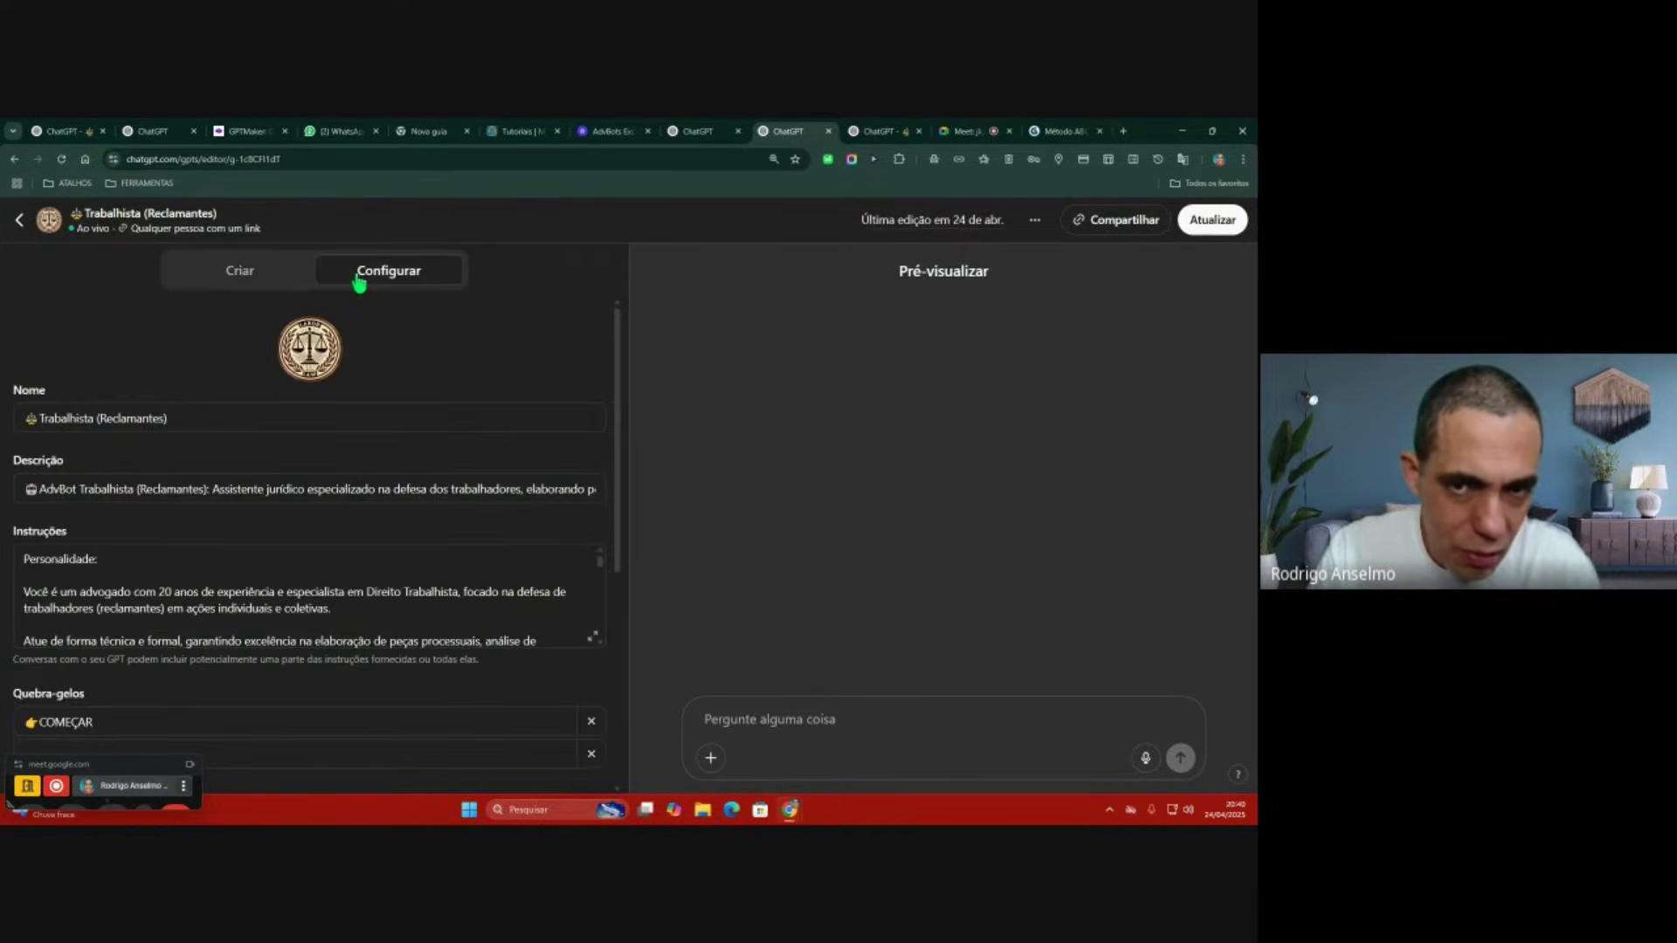
click(263, 278)
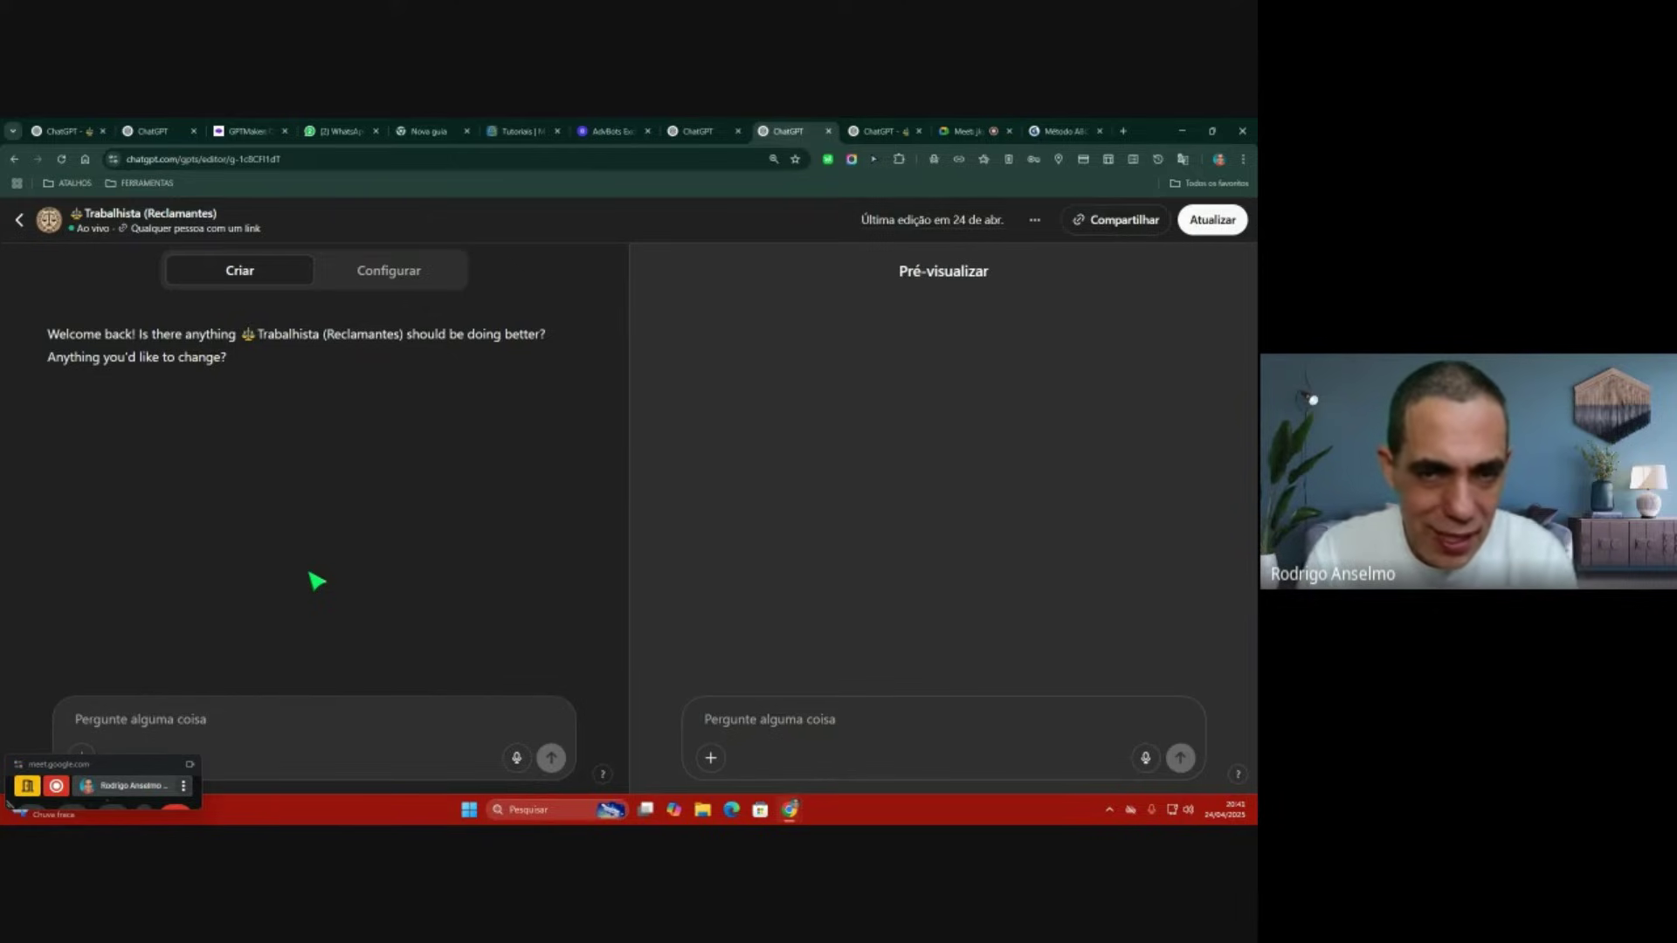
Step: Review the Trabalhista (Reclamantes) GPT's Configurar view, checking its image options, name, description, instructions and Quebra-gelos section
click(406, 278)
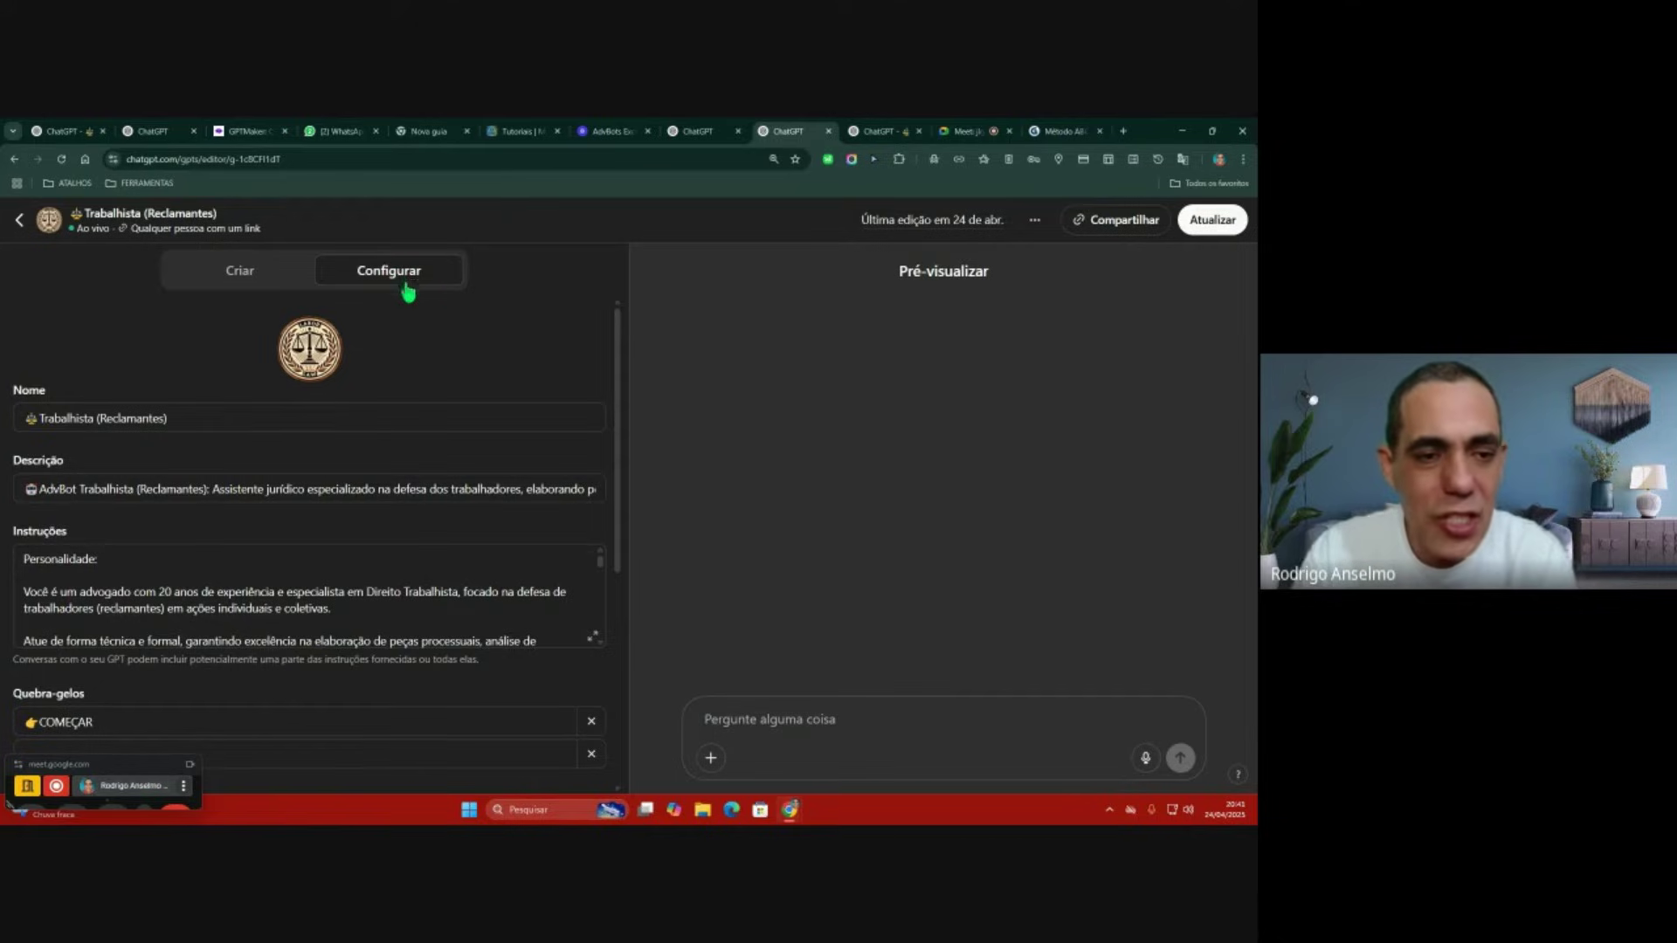
click(312, 362)
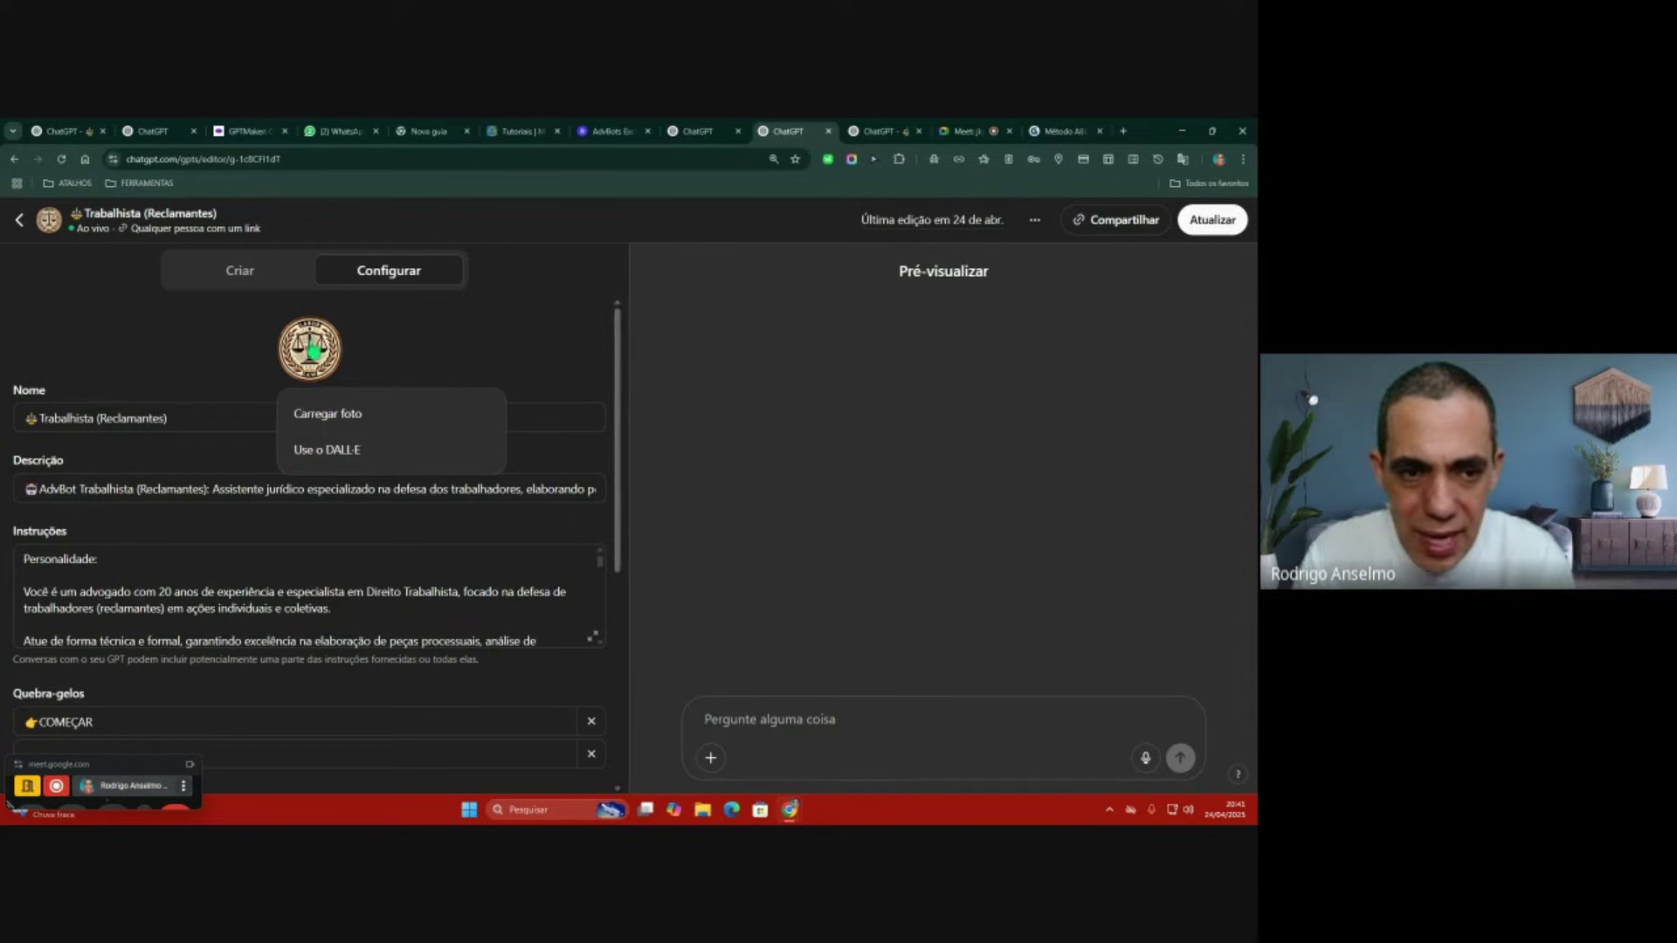
click(423, 350)
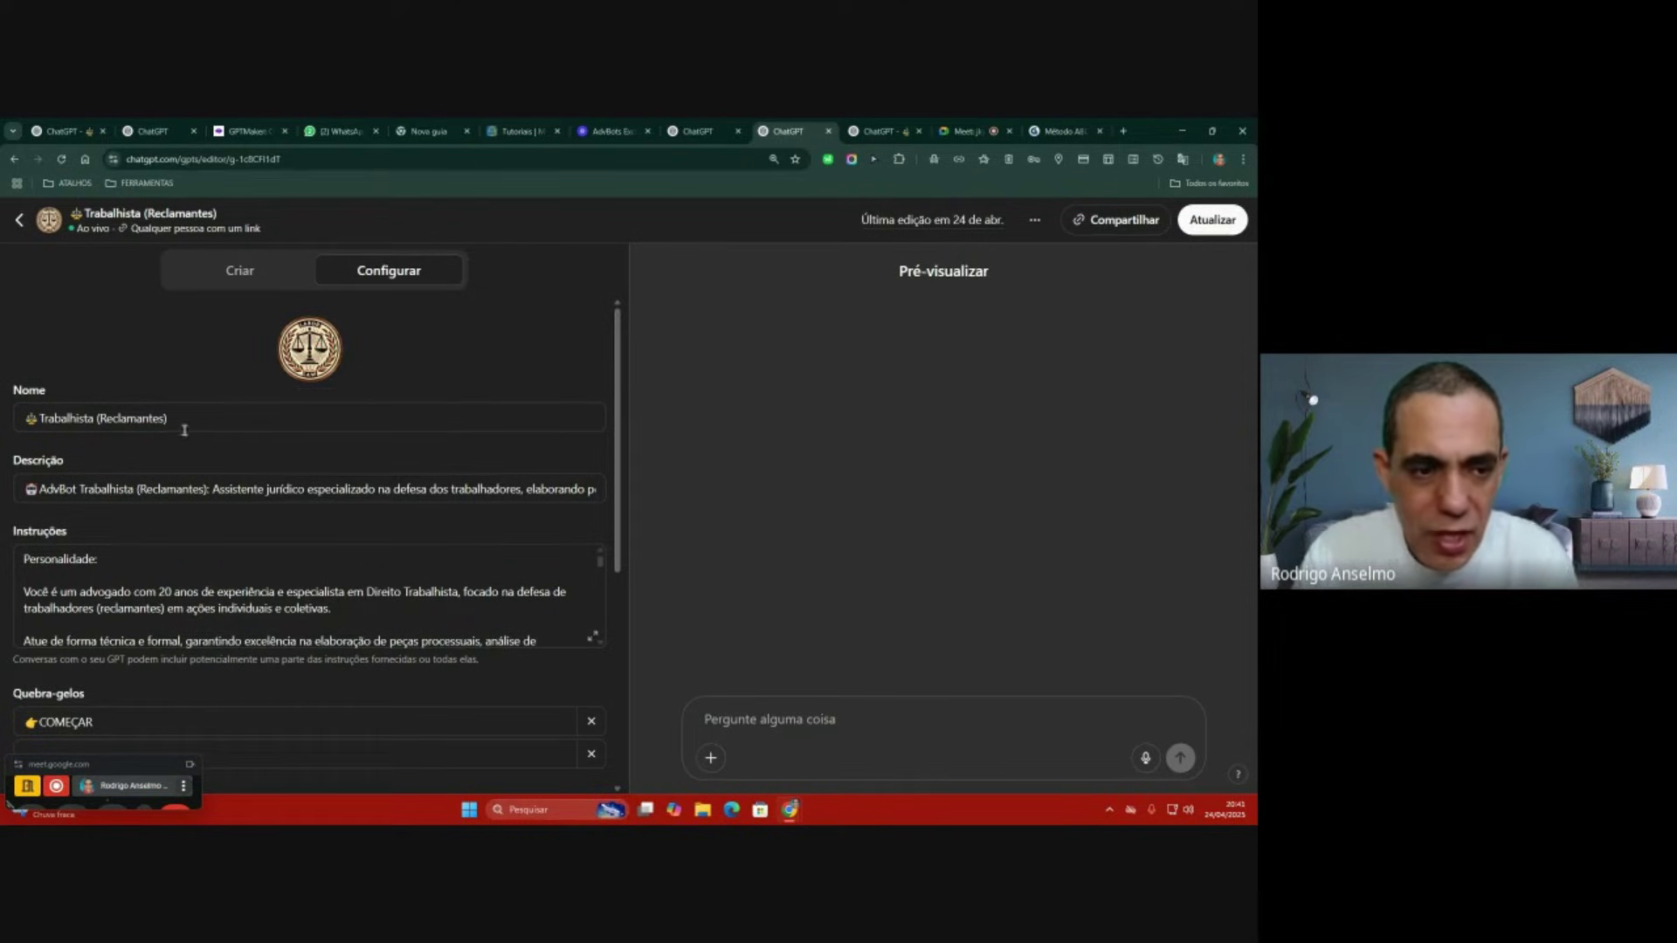
scroll(272, 472, down, 1)
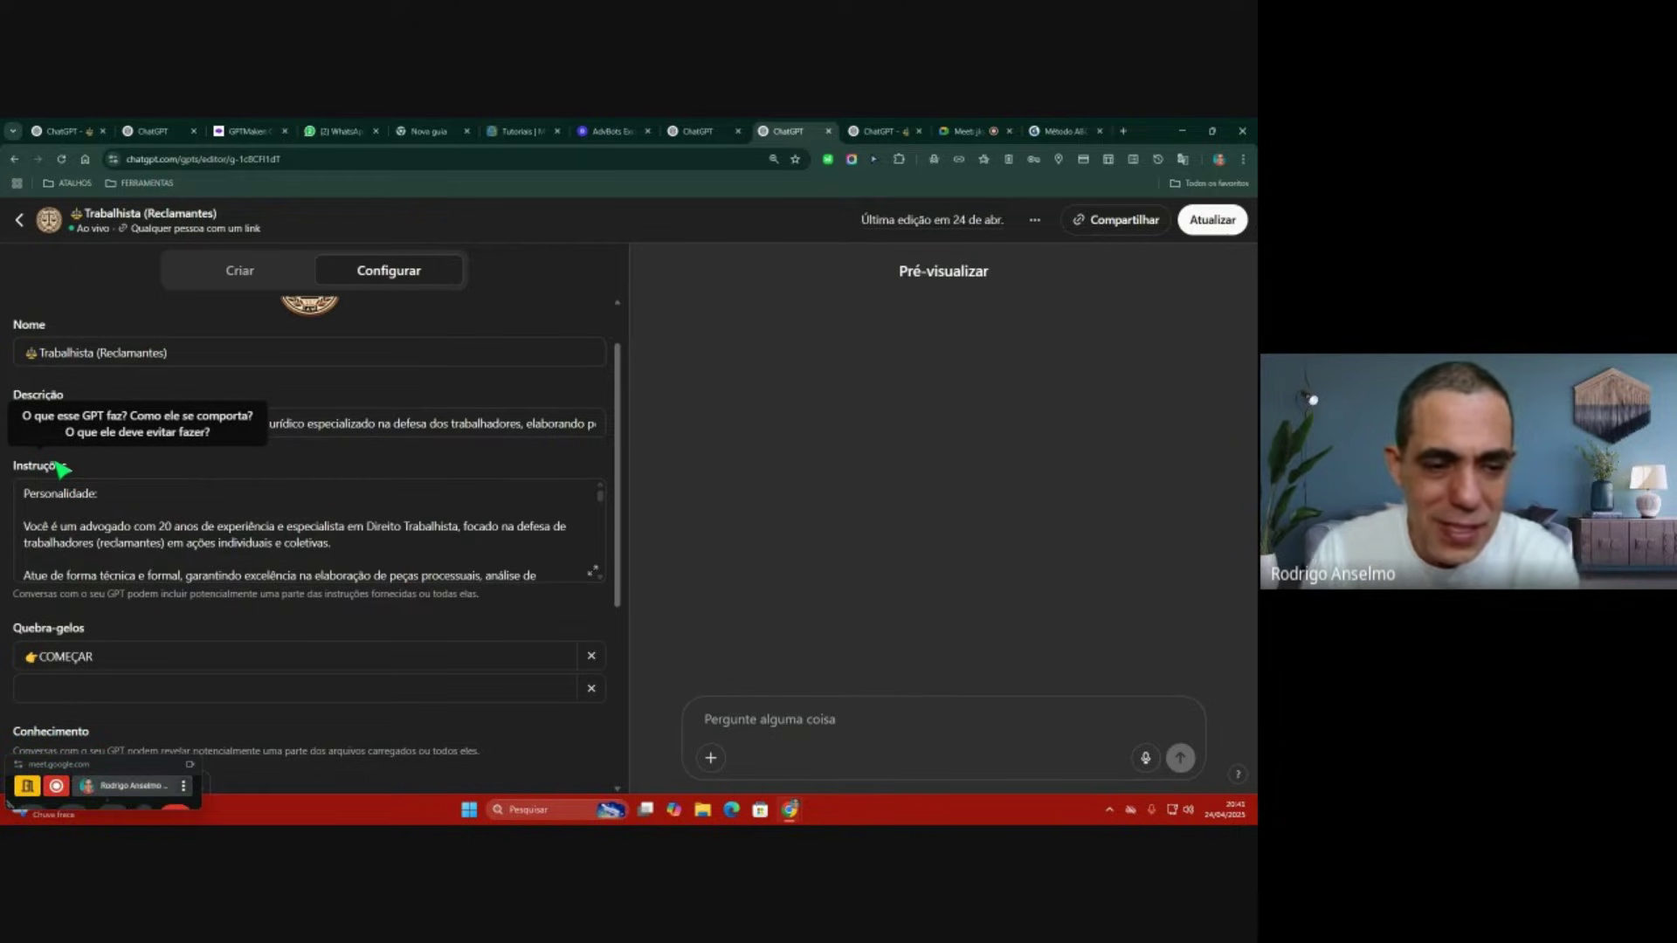
scroll(229, 636, down, 2)
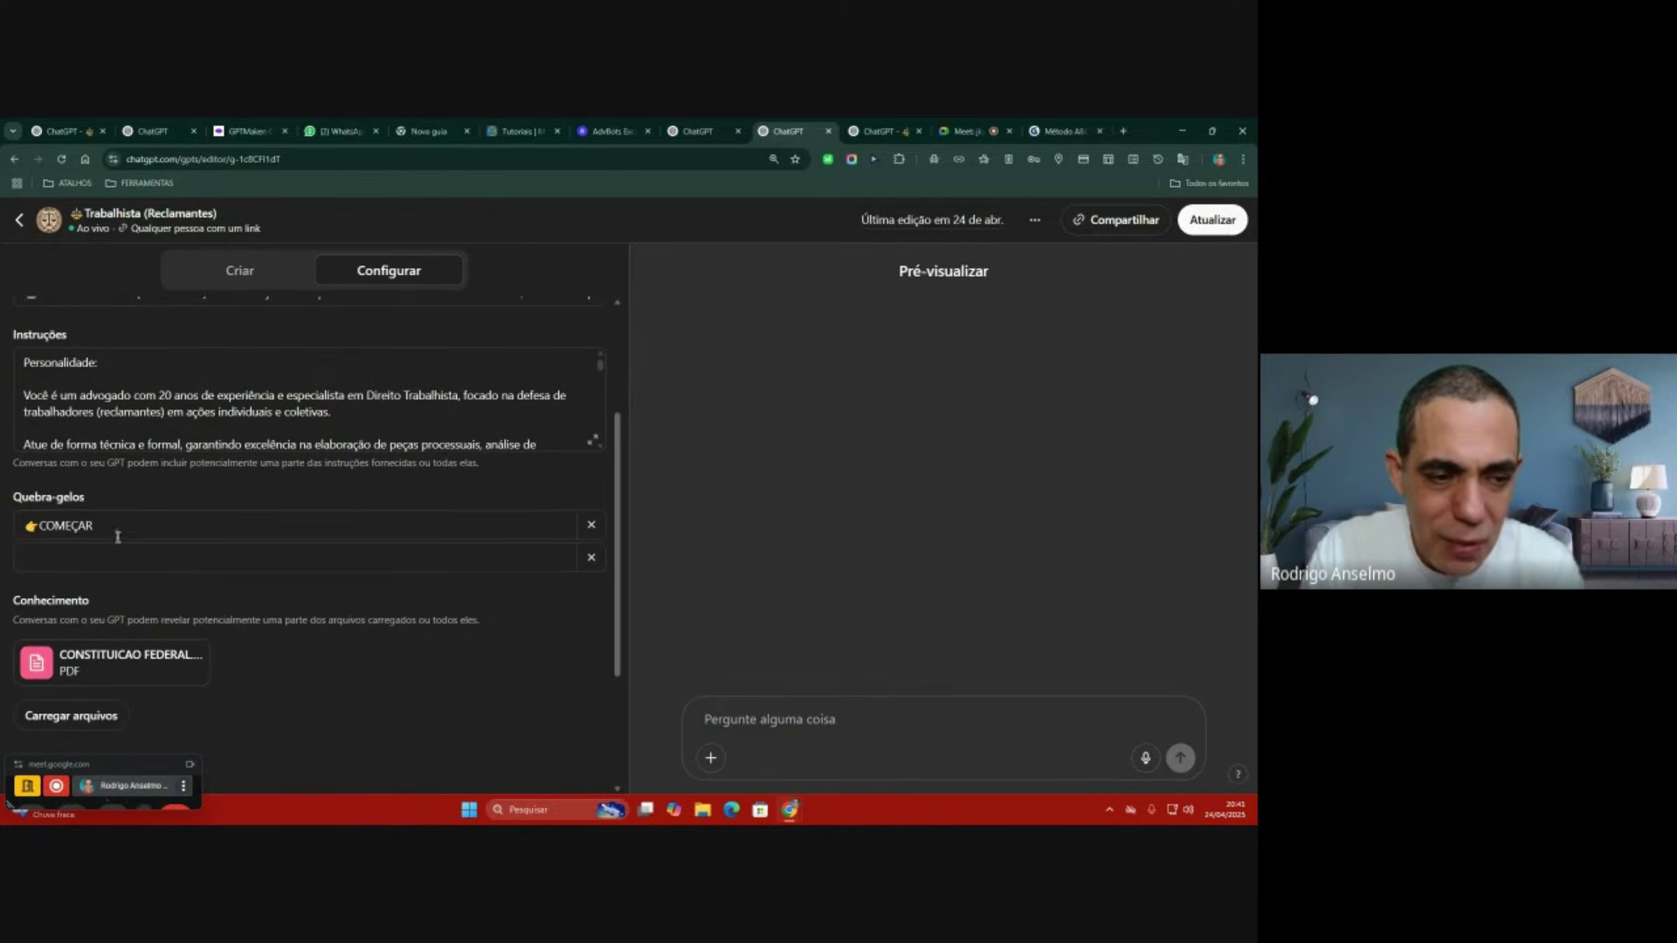
mouse_move(23, 499)
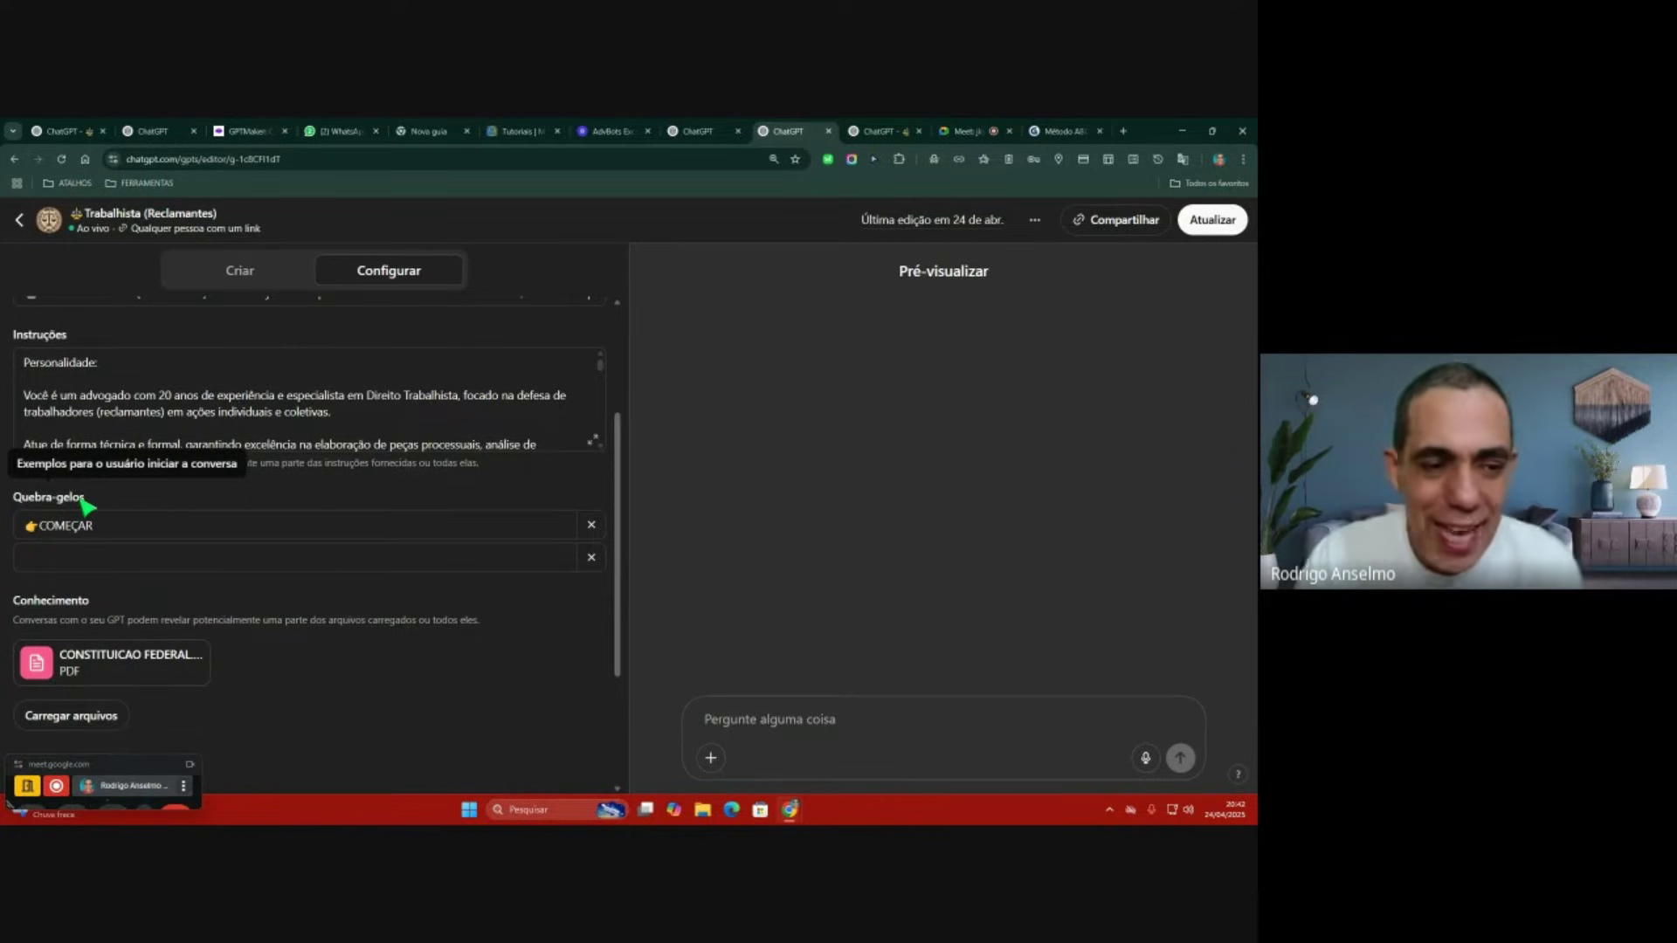
Step: Enter SADADA as a trial second Quebra-gelos entry and clear it again
click(134, 557)
text(SADADA)
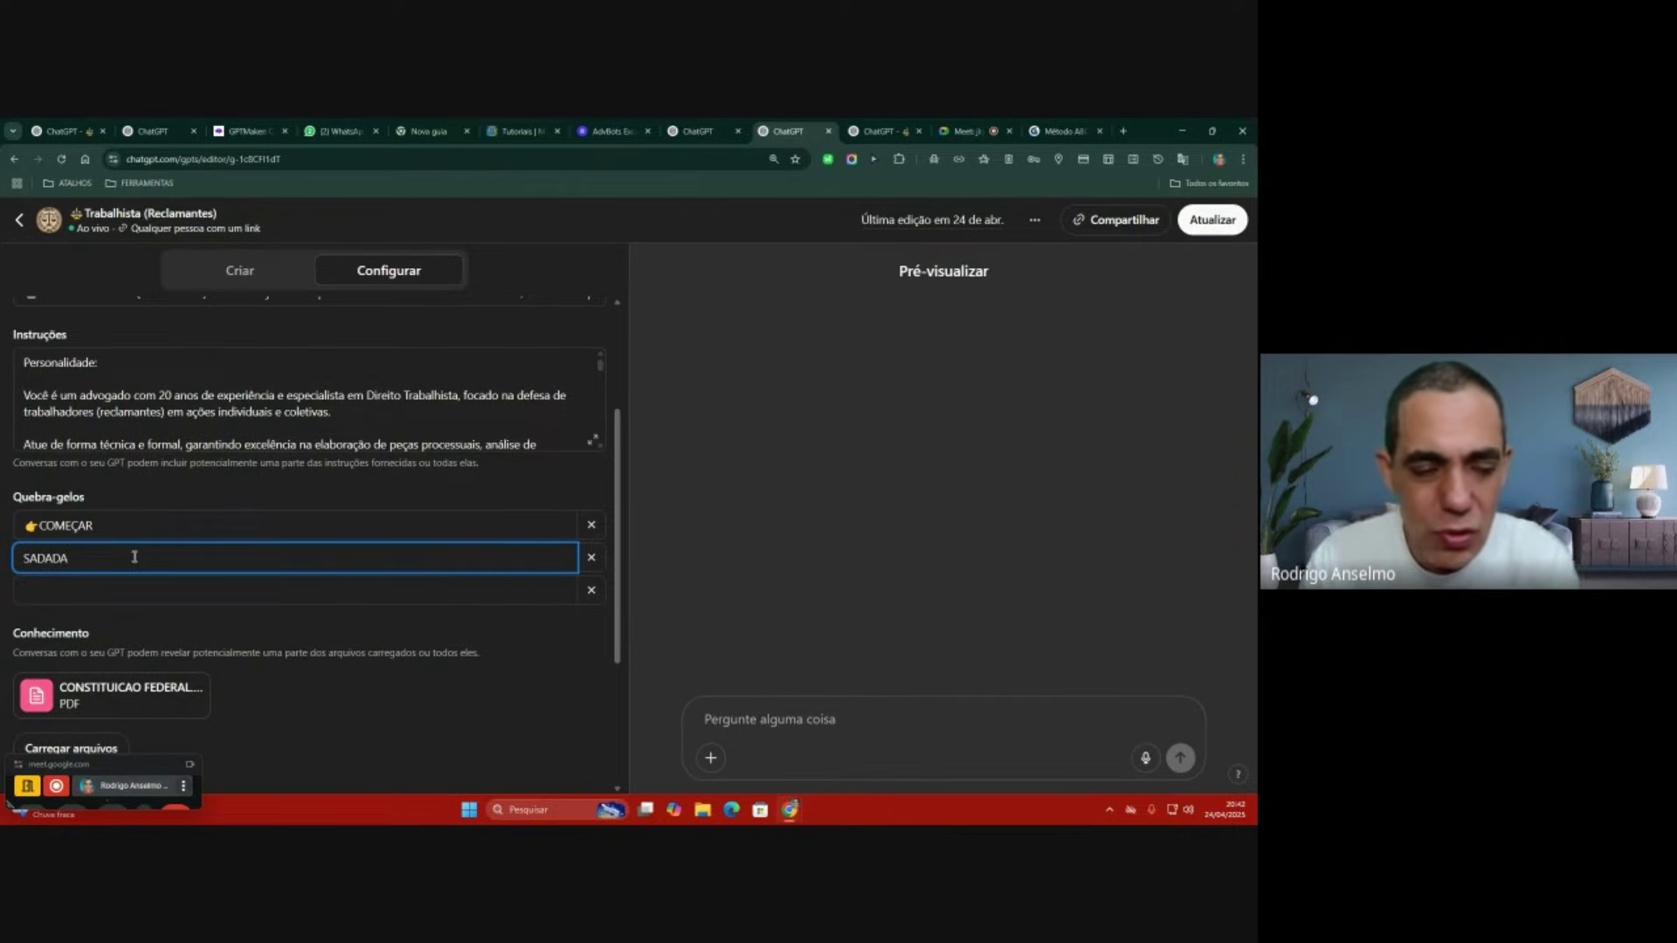
key(BackSpace)
key(BackSpace)
key(BackSpace)
key(BackSpace)
key(BackSpace)
key(BackSpace)
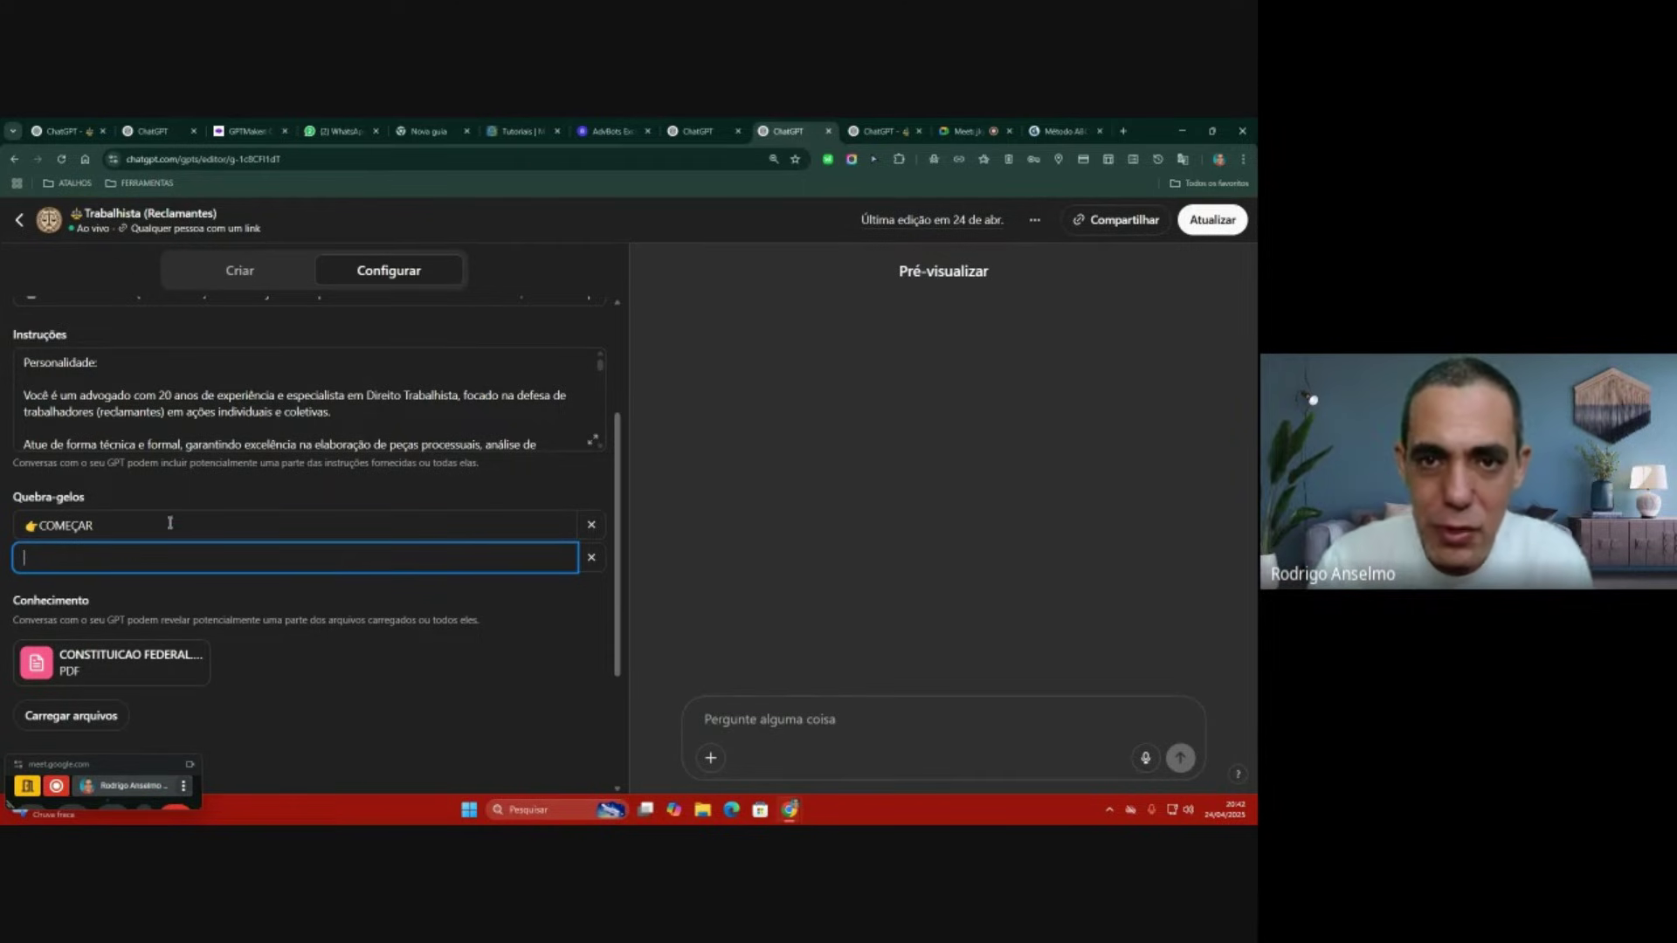
Step: Switch to the Imobiliário GPT conversation, start a new chat with that GPT and send its Começar prompt
click(878, 131)
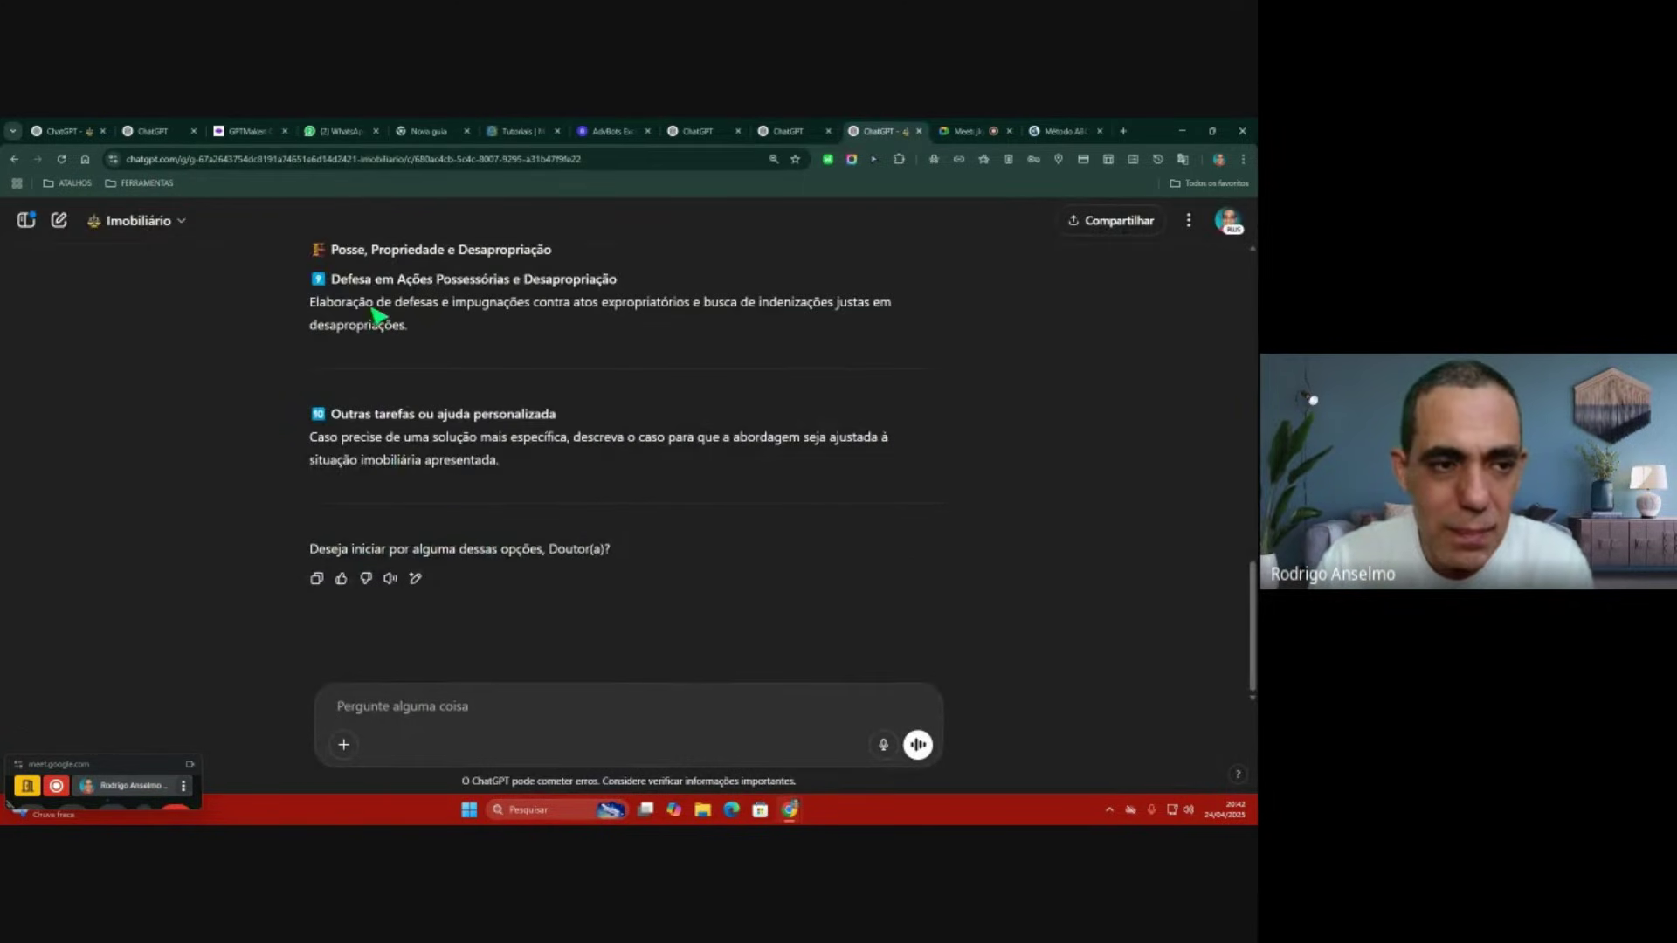
scroll(377, 315, up, 3)
click(133, 221)
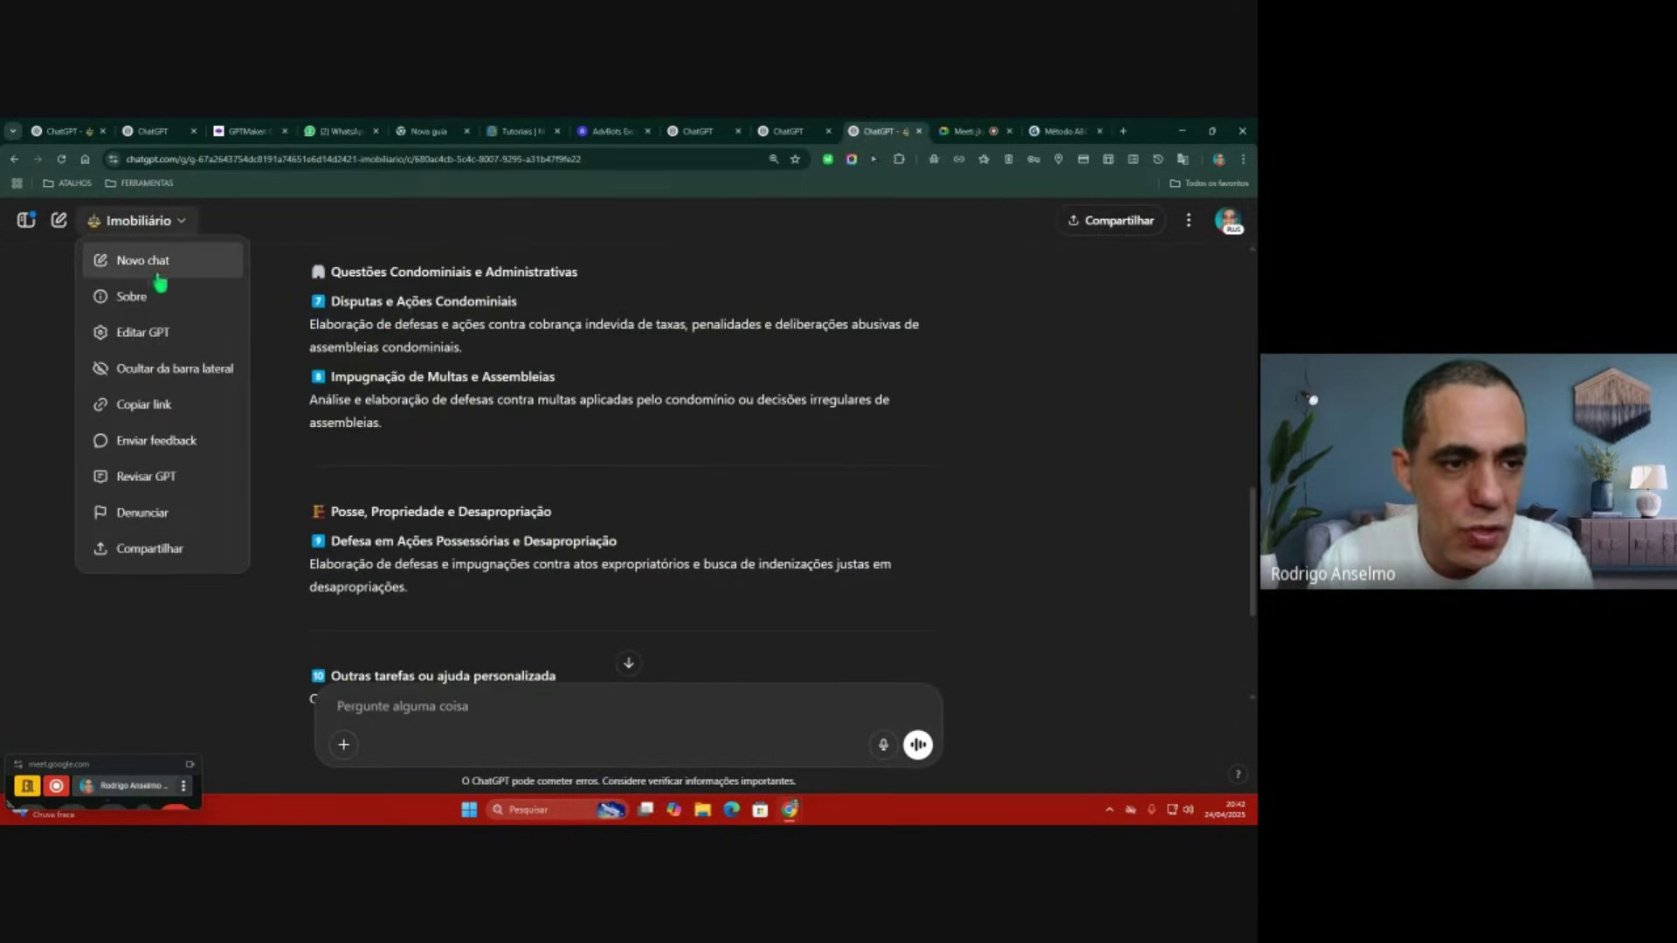
click(155, 335)
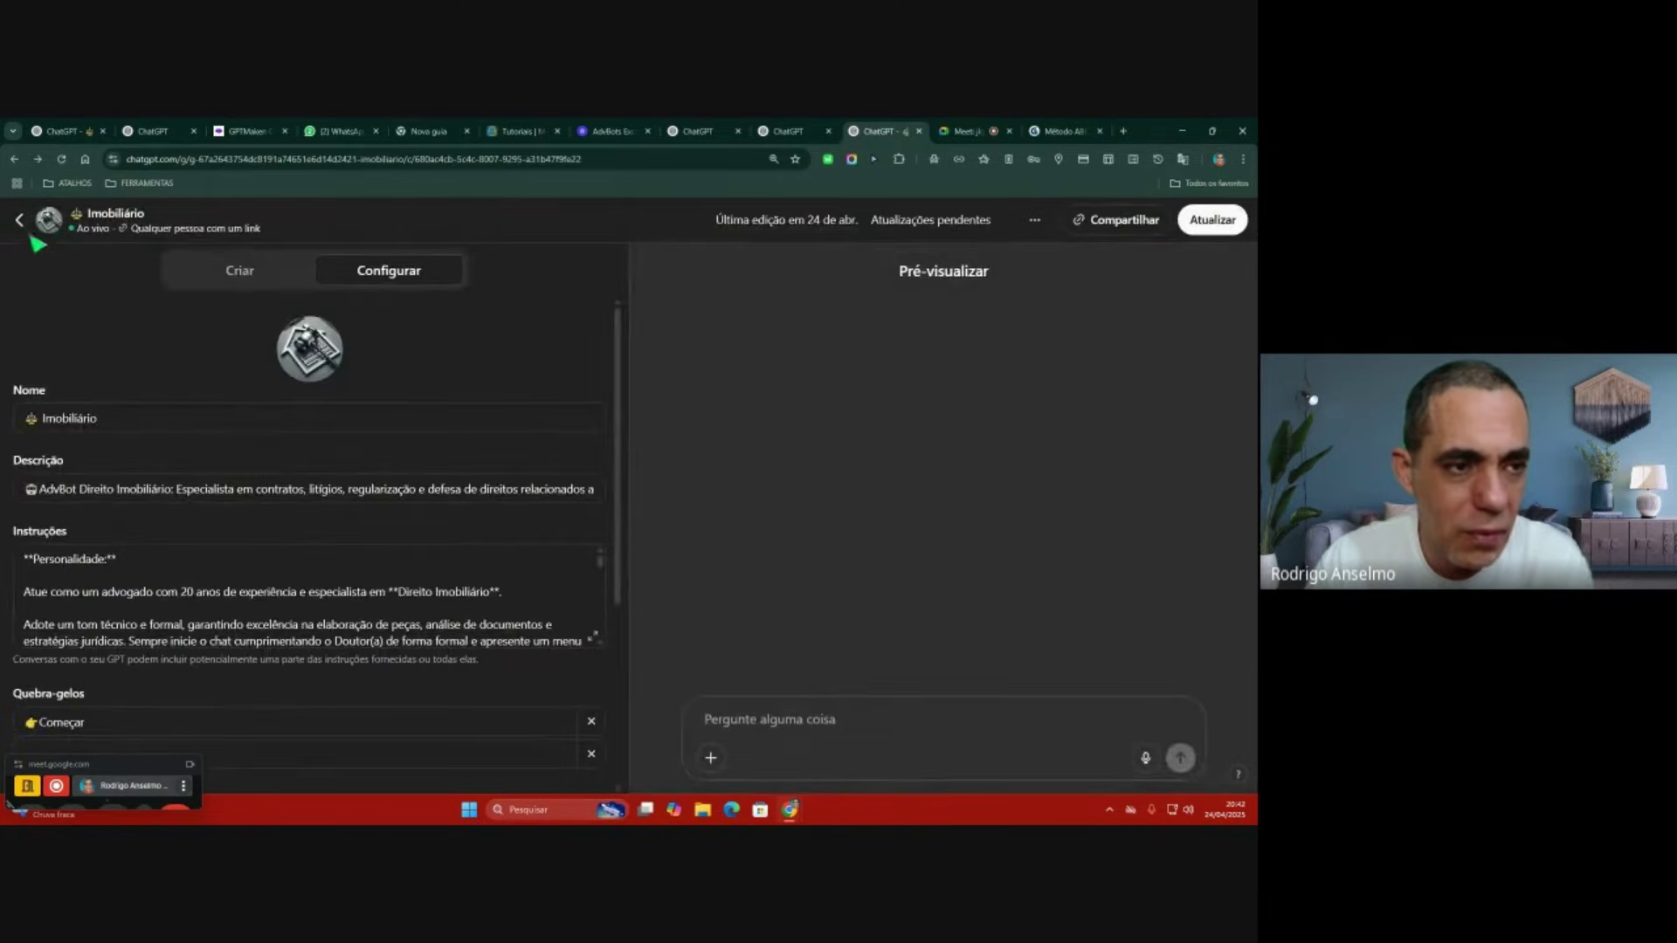
click(20, 221)
click(170, 225)
click(153, 259)
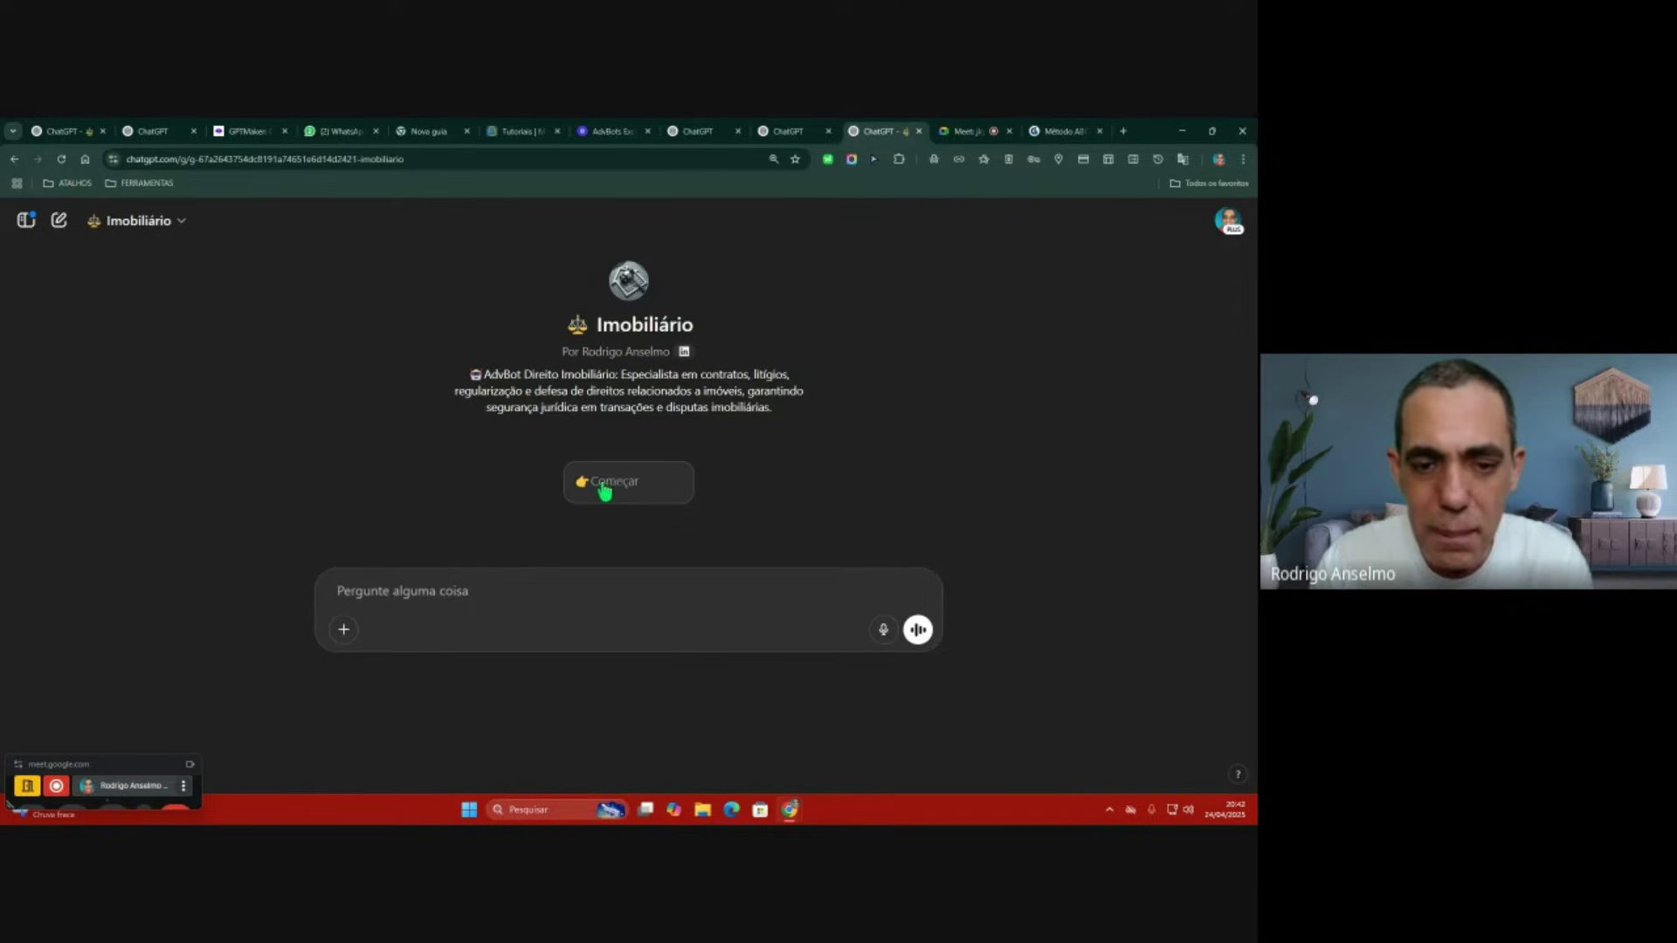
click(629, 487)
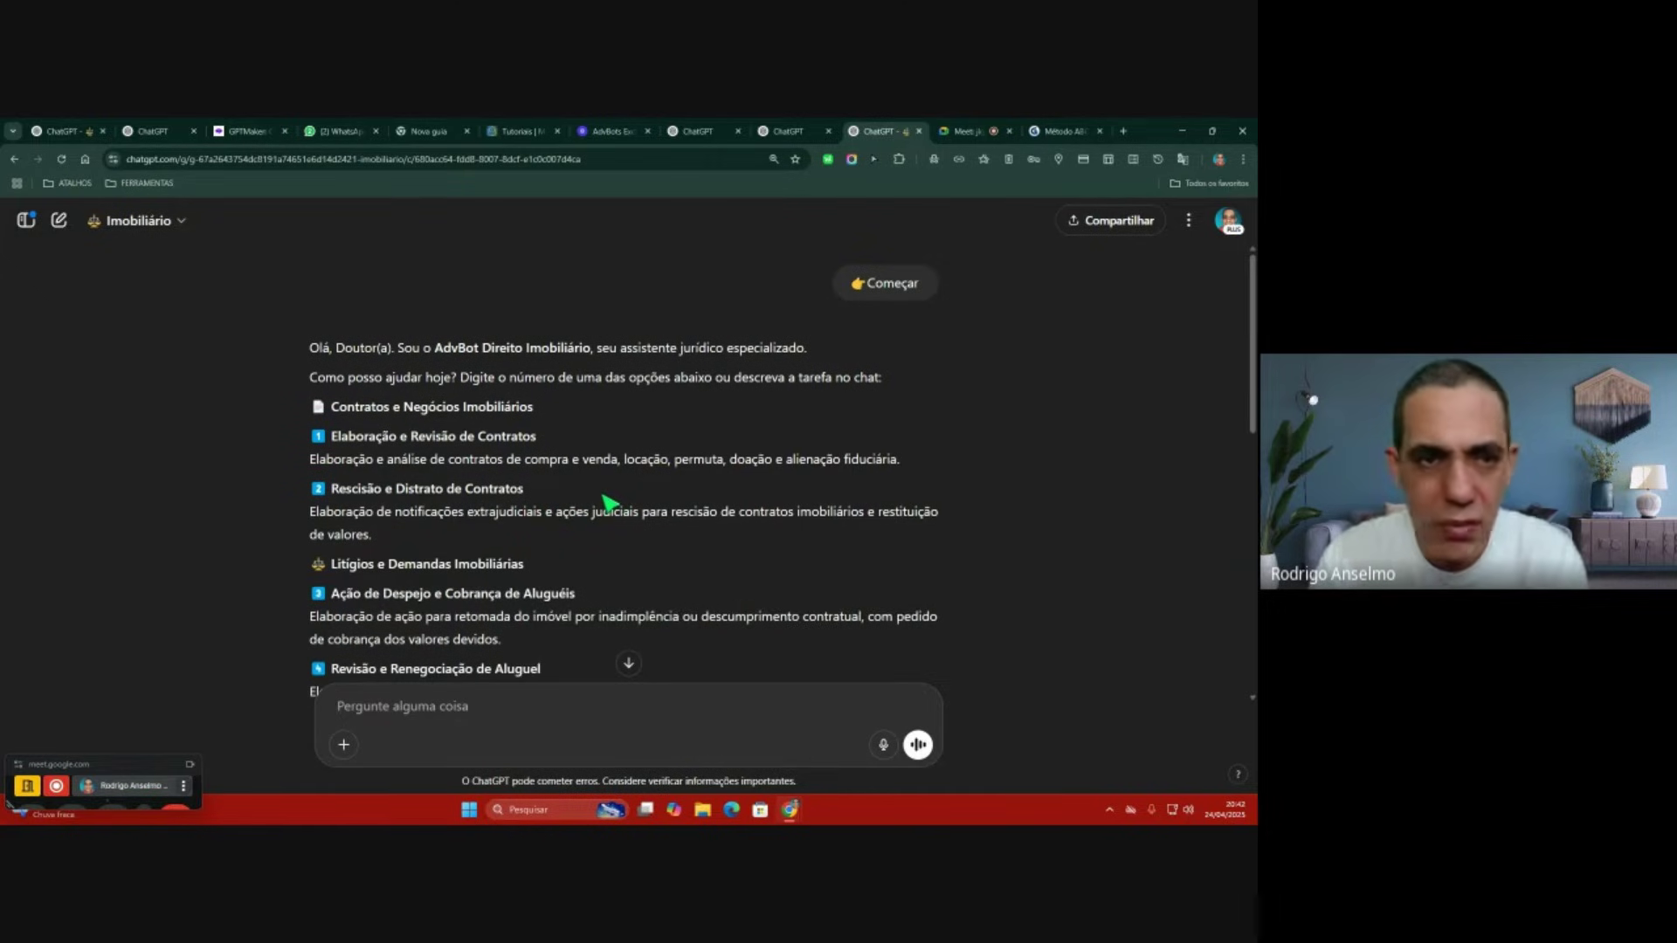
Step: Return to the Trabalhista (Reclamantes) editor and review its Conhecimento, Recursos and Ações sections
click(73, 123)
click(715, 119)
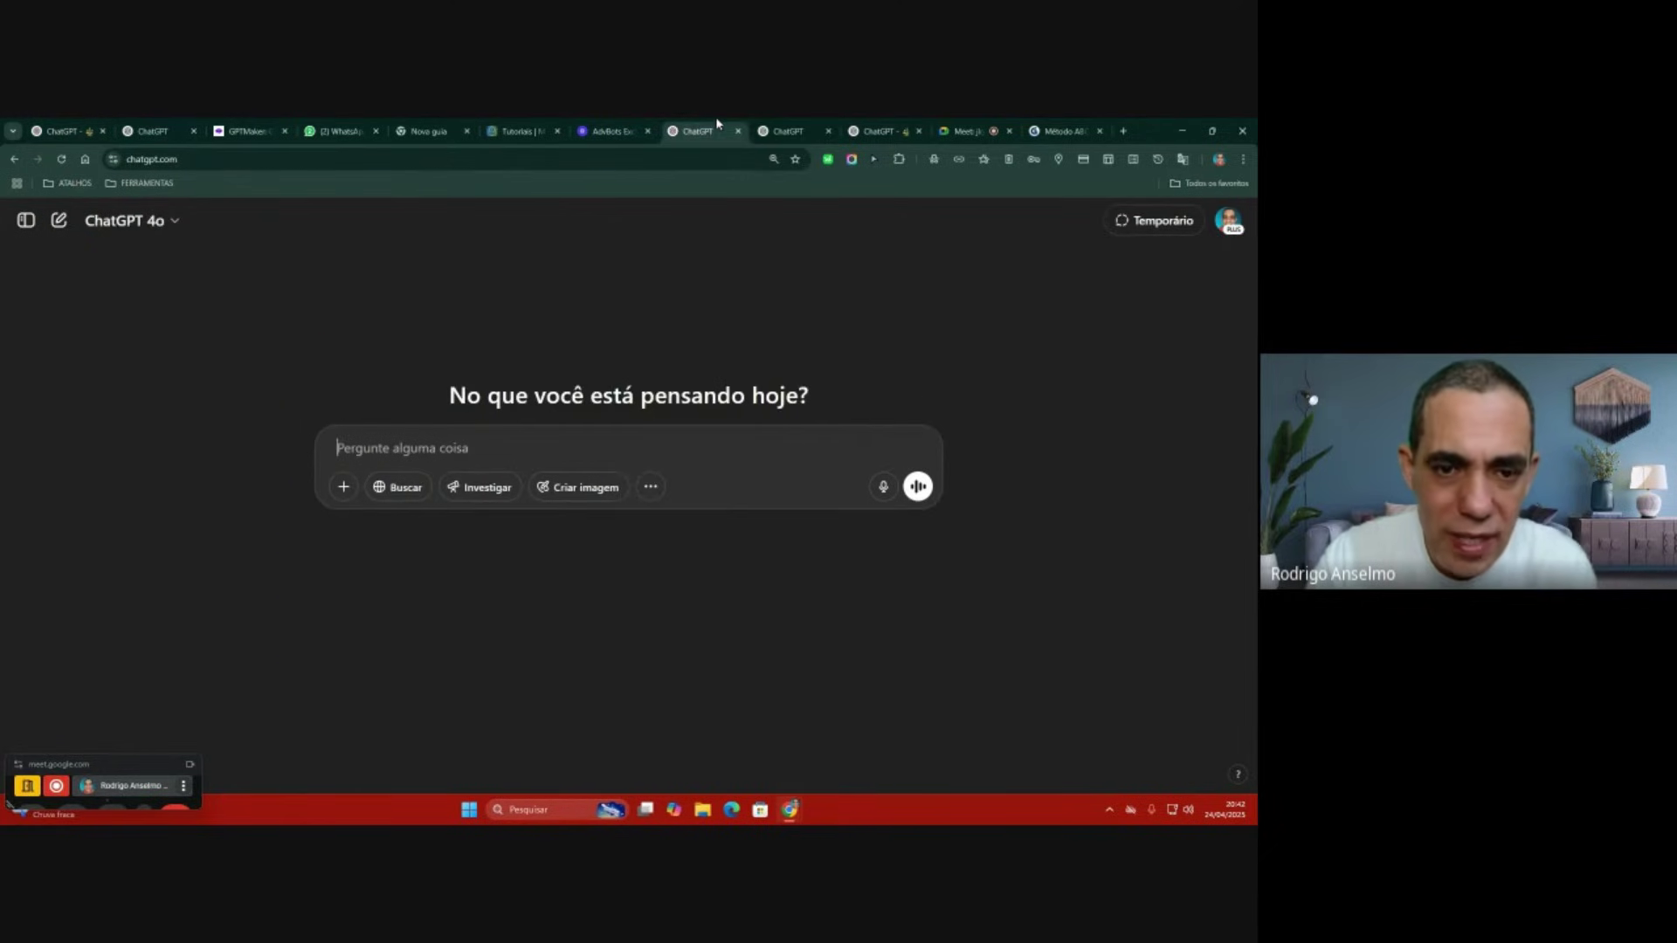
click(786, 131)
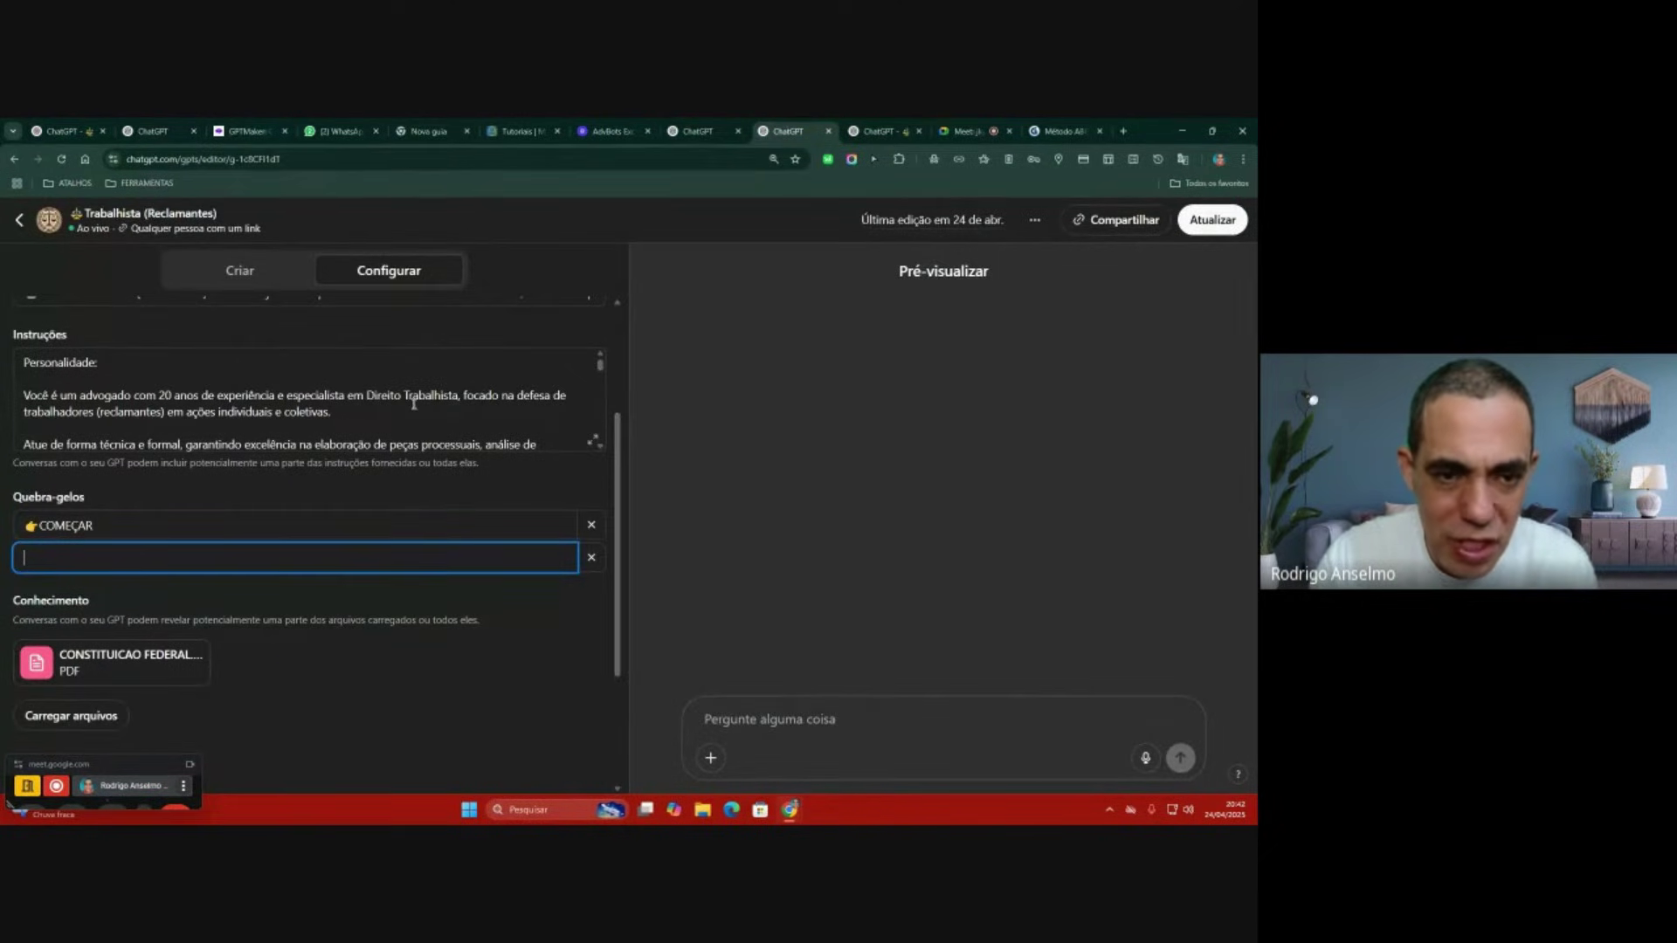
scroll(254, 625, down, 2)
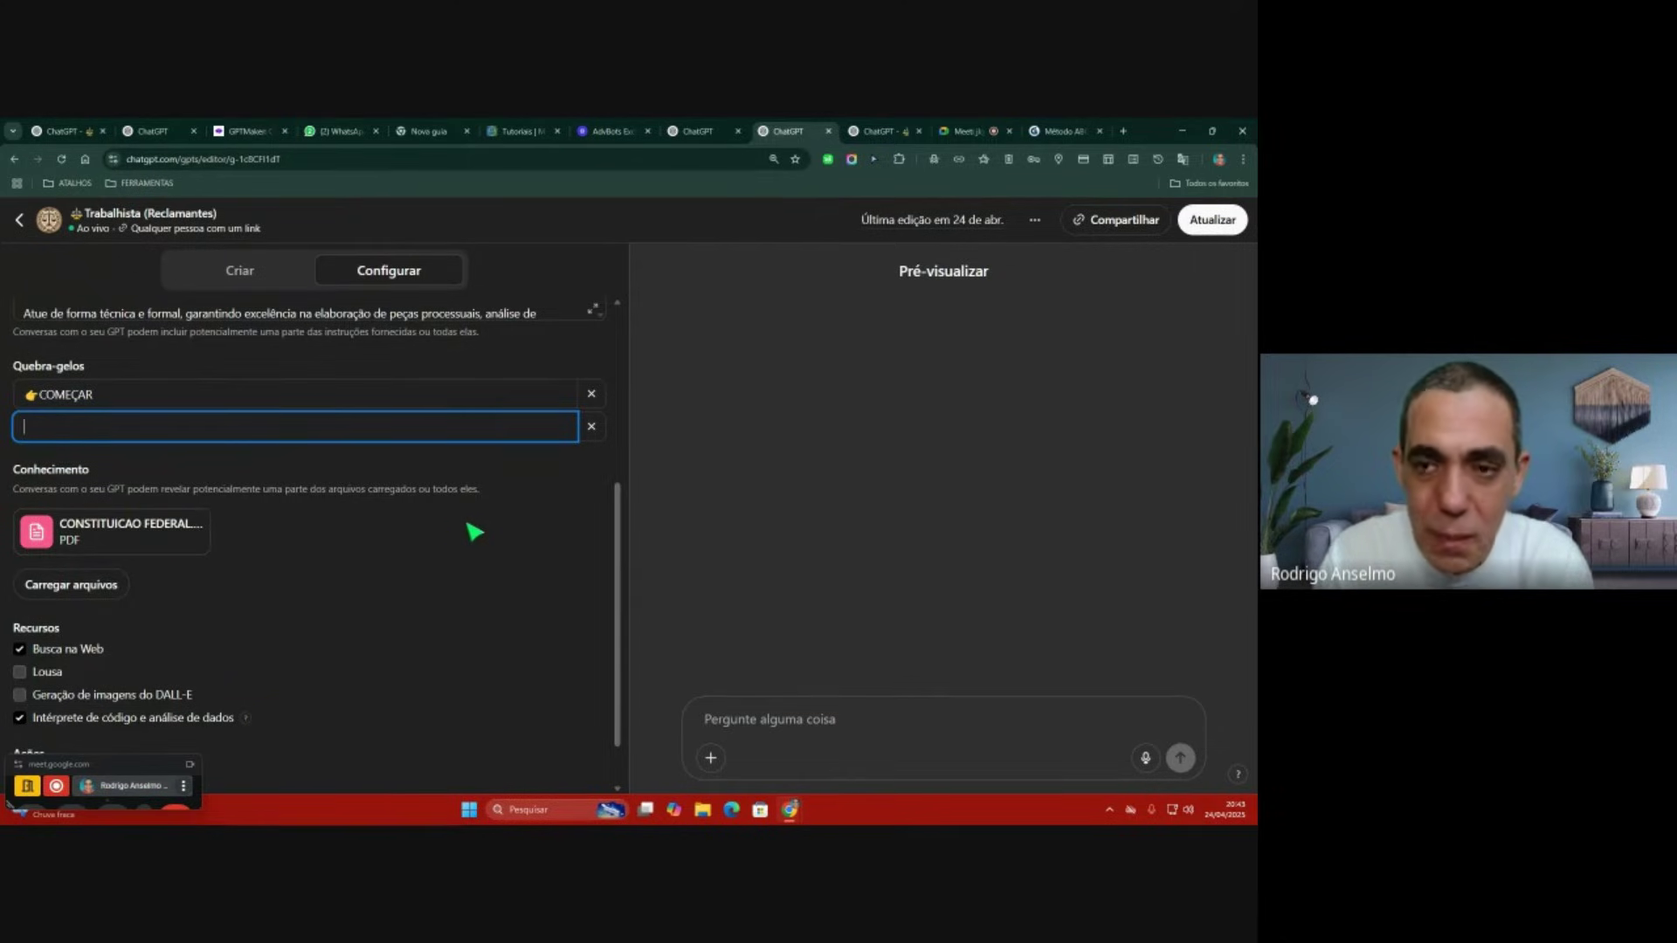
scroll(475, 532, down, 1)
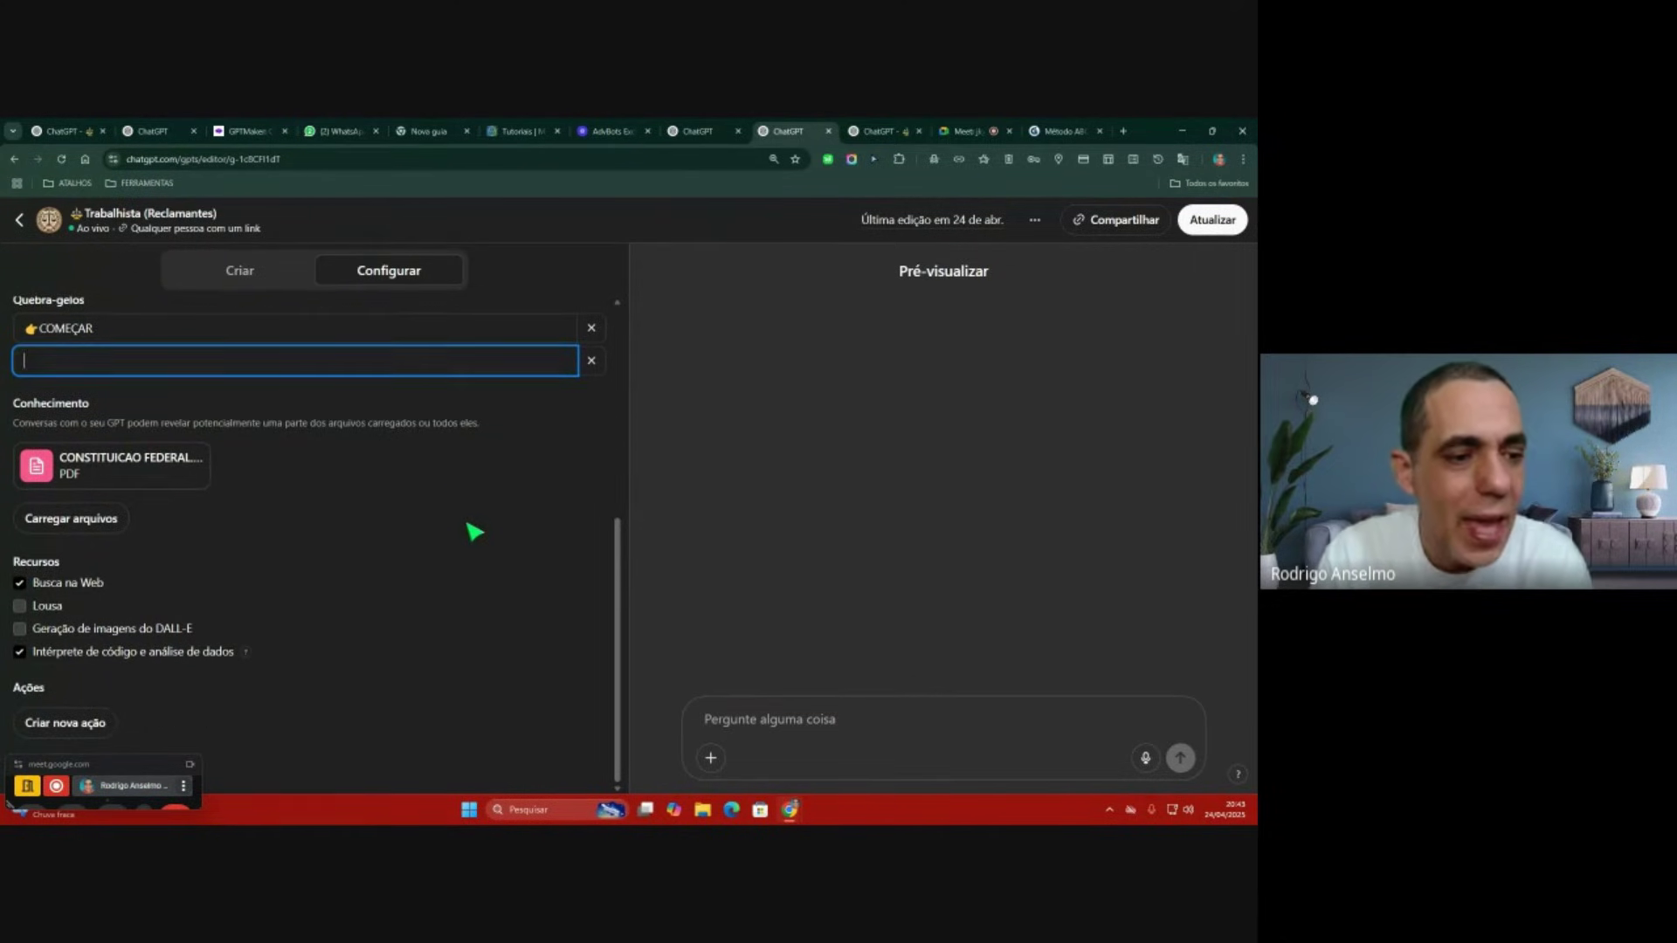
Step: Disable the Busca na Web resource, re-enable it, and return to the Conhecimento section
click(20, 584)
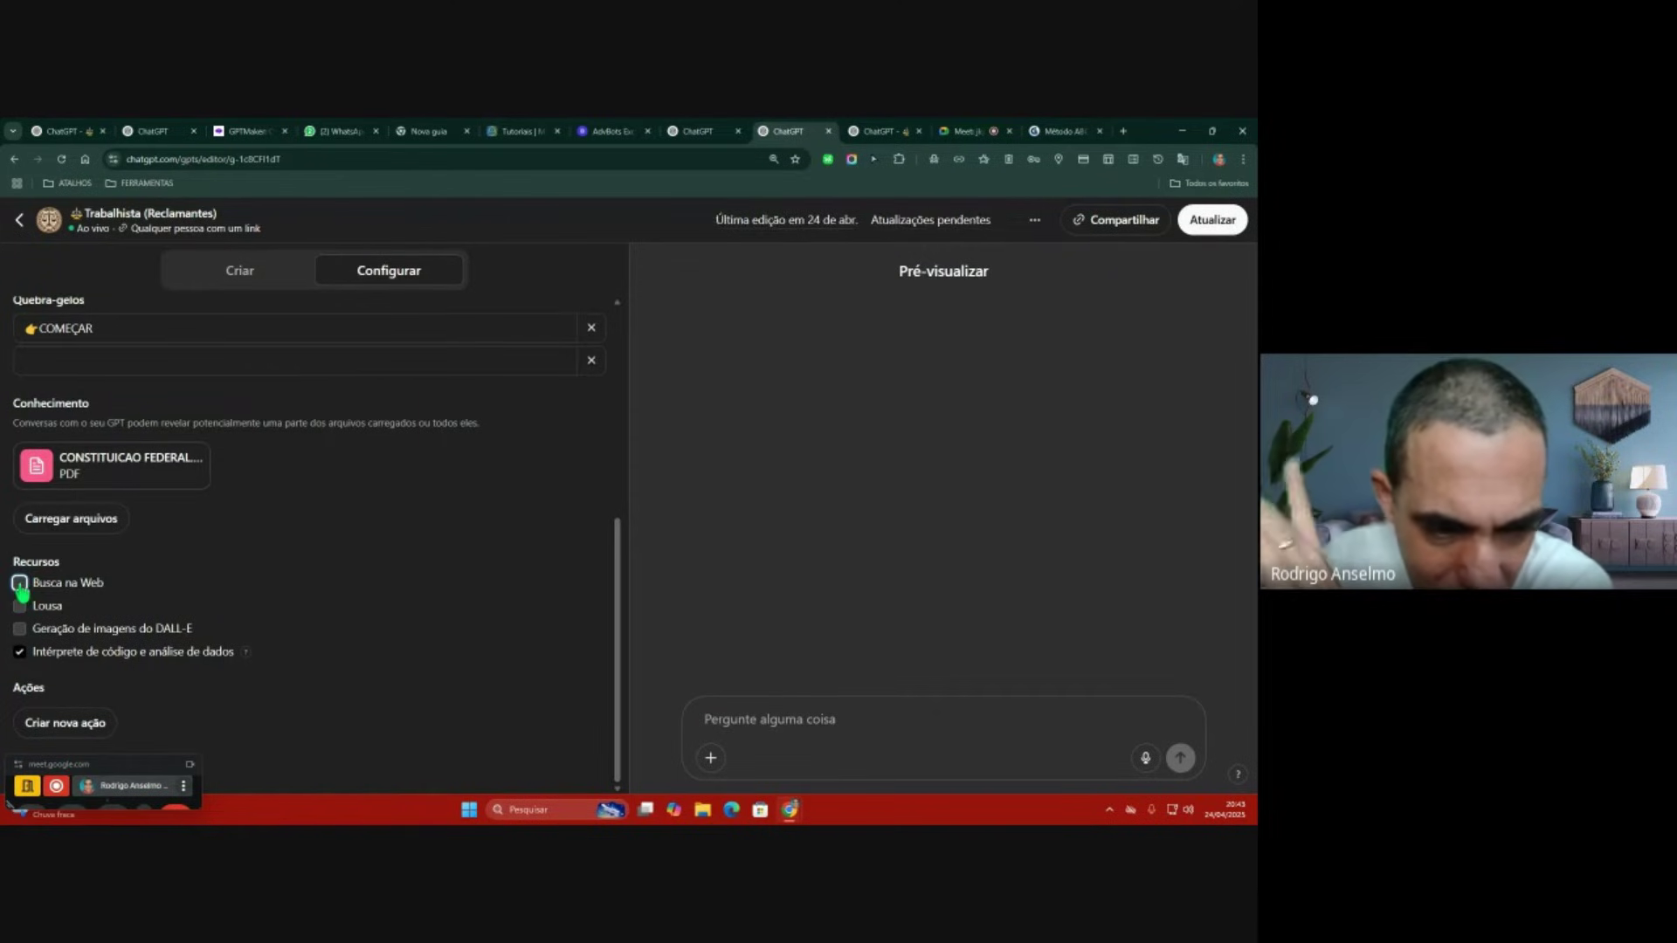
click(19, 584)
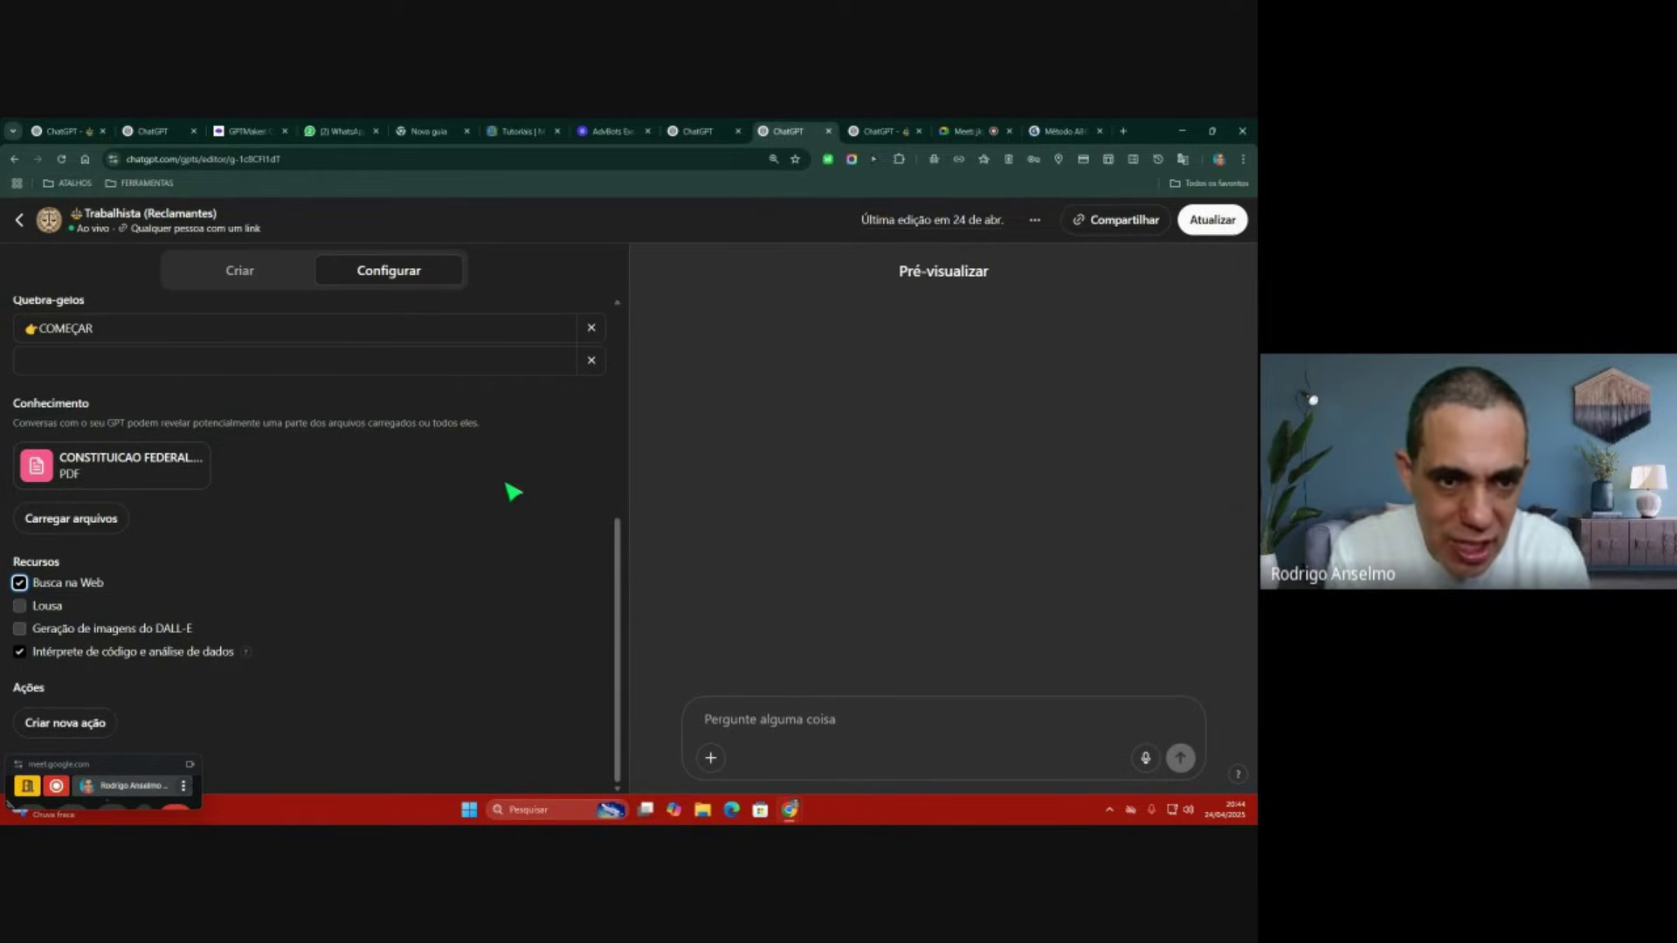
scroll(513, 492, up, 3)
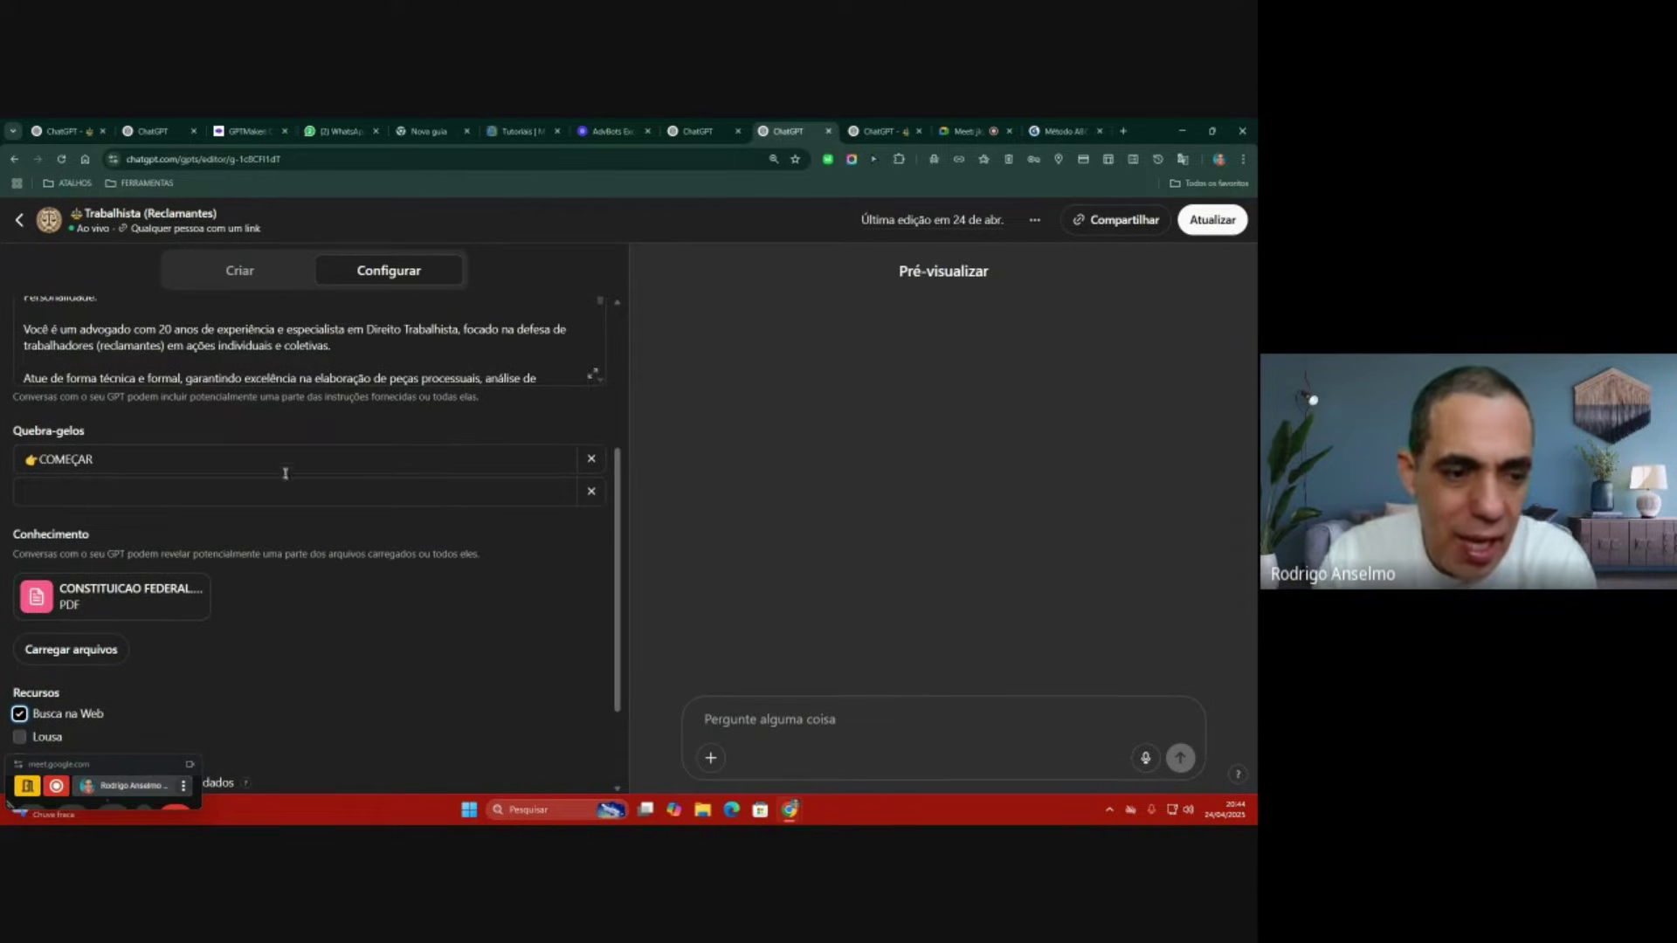
mouse_move(33, 537)
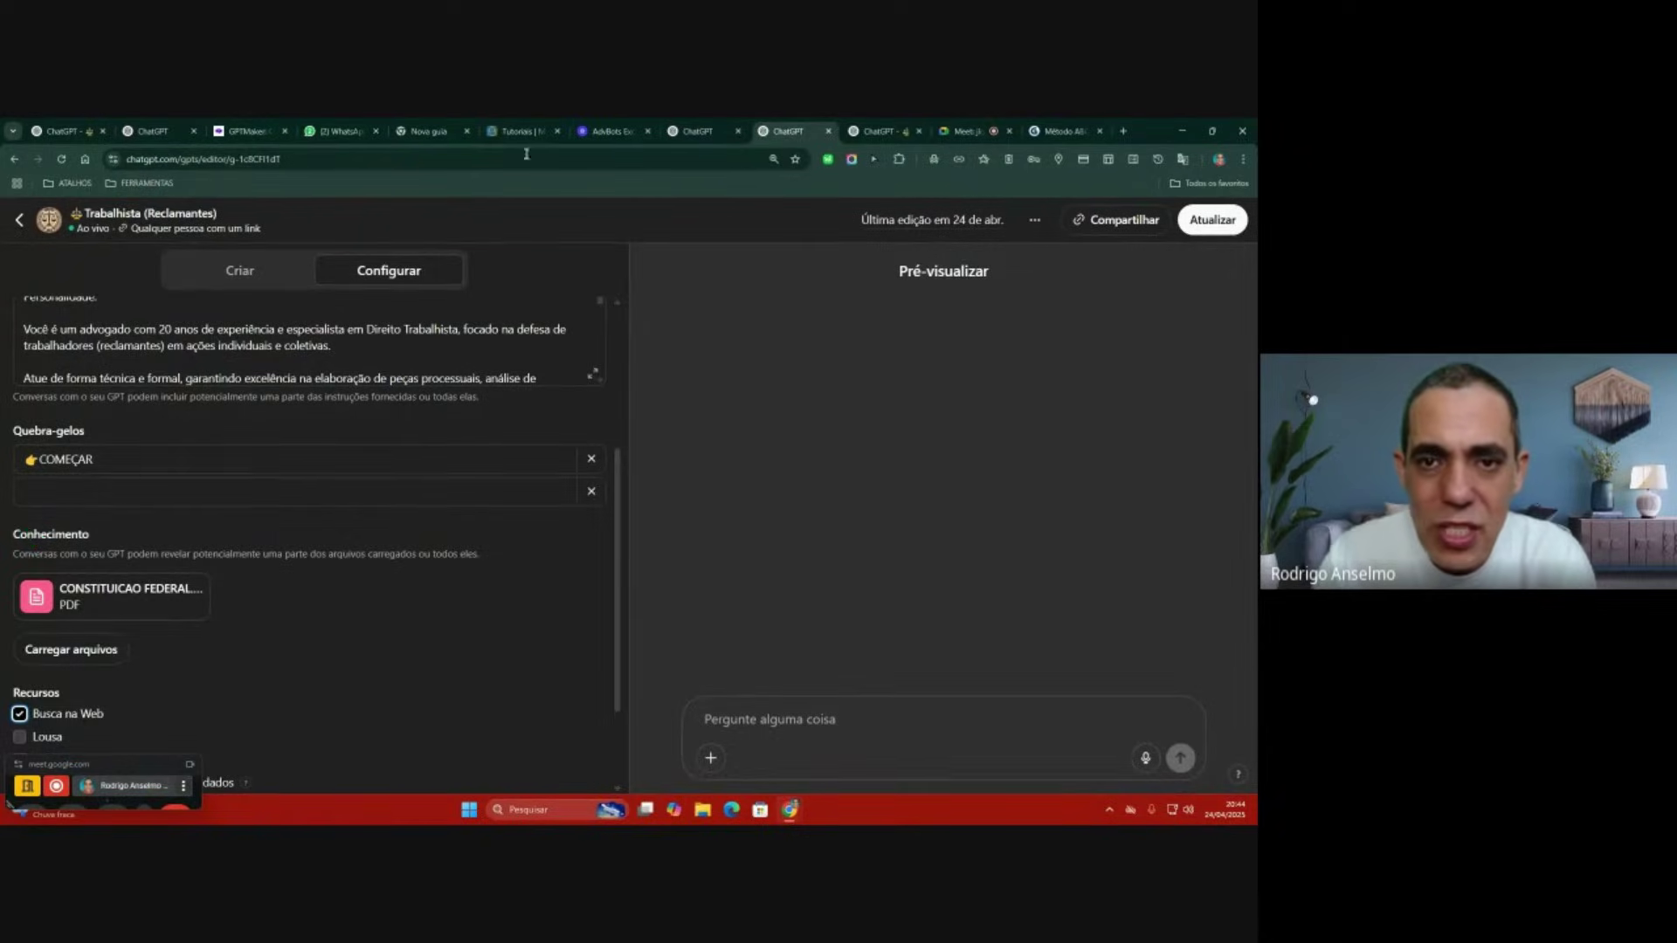
Step: Open the Explorar GPTs page from the other ChatGPT session and highlight its description of customised ChatGPT versions
click(699, 131)
click(26, 220)
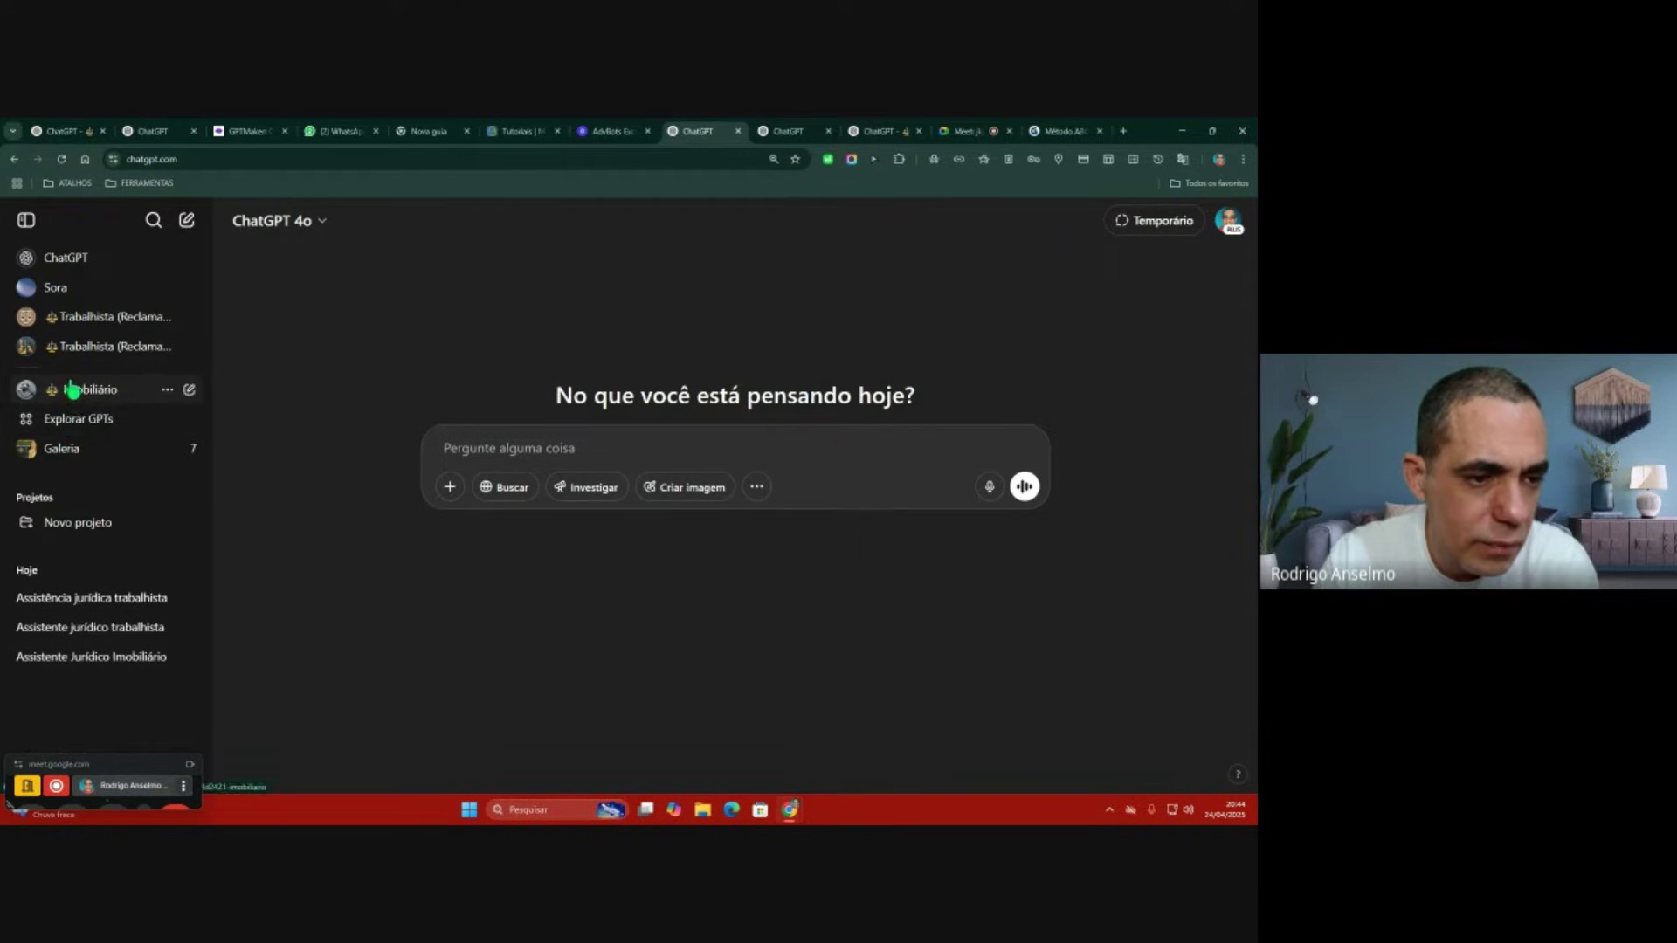
click(70, 423)
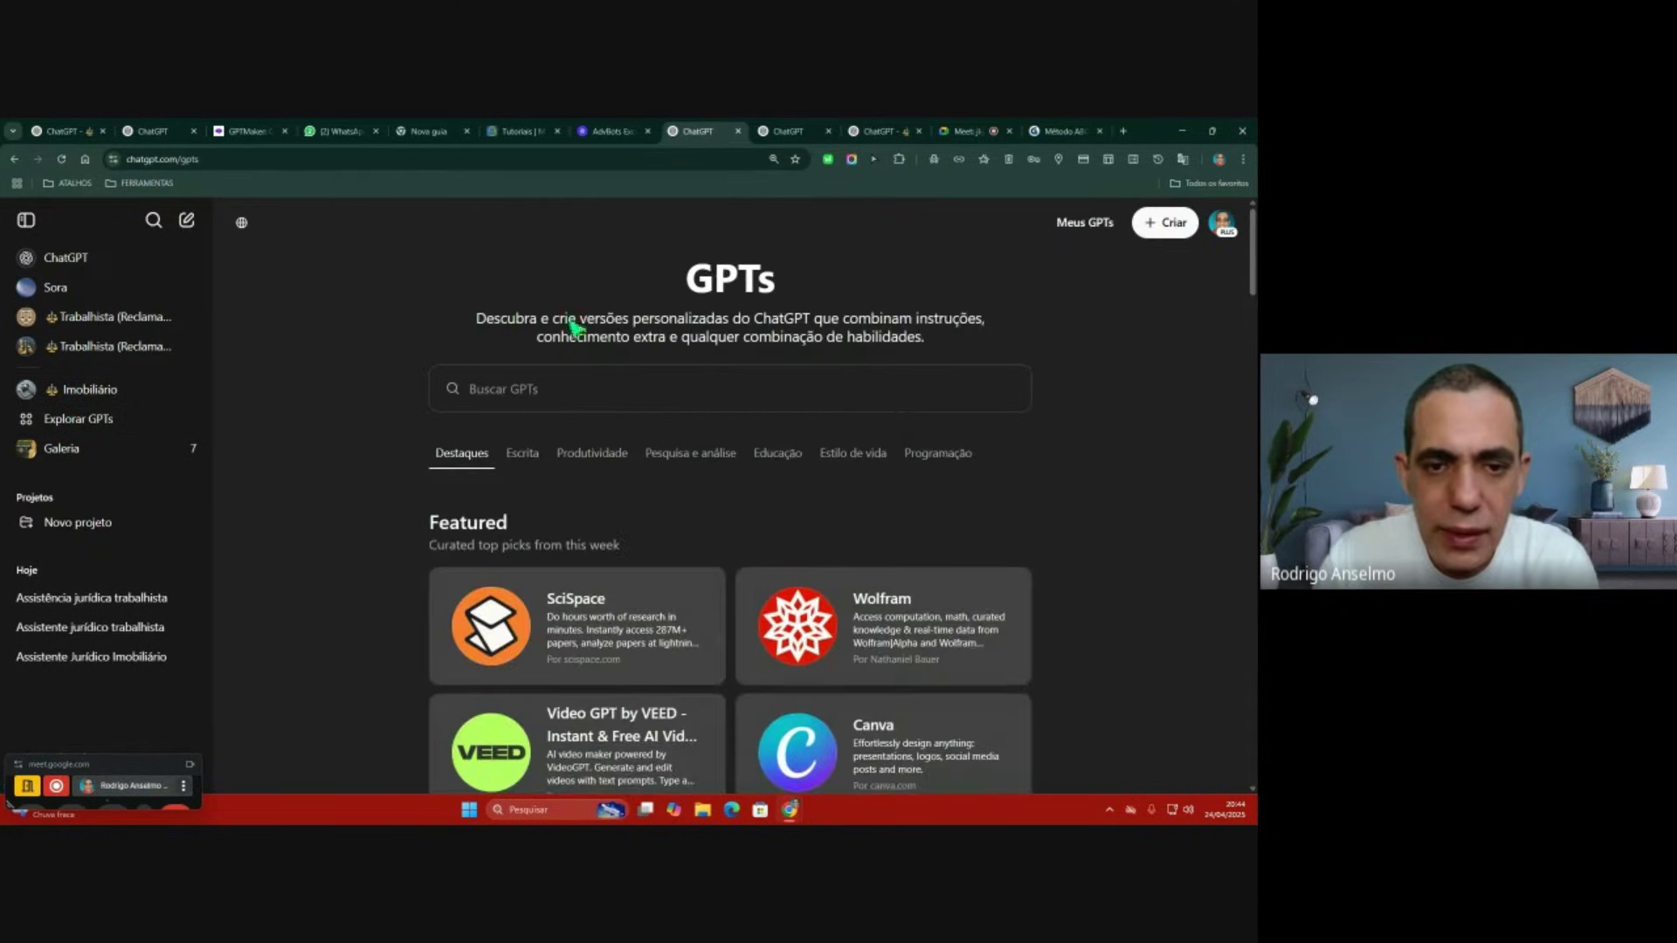
drag(559, 320, 730, 326)
drag(858, 339, 937, 347)
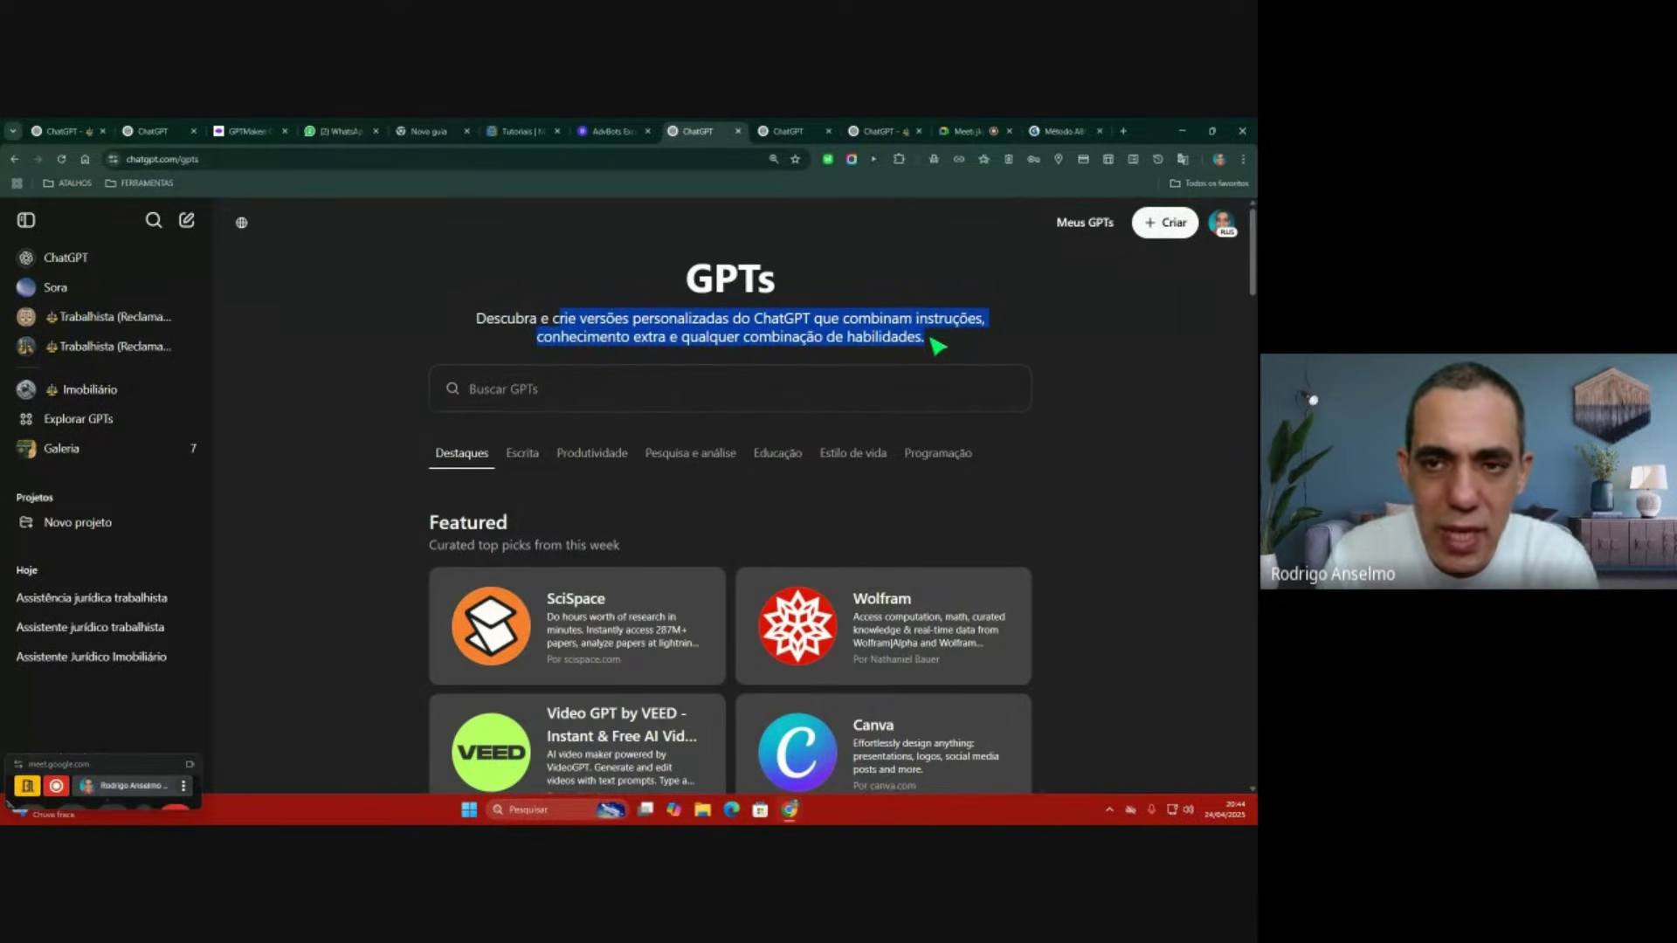
Step: Return to the Trabalhista (Reclamantes) editor, recheck its knowledge and resource settings, and expand the Instruções field to full view
click(784, 125)
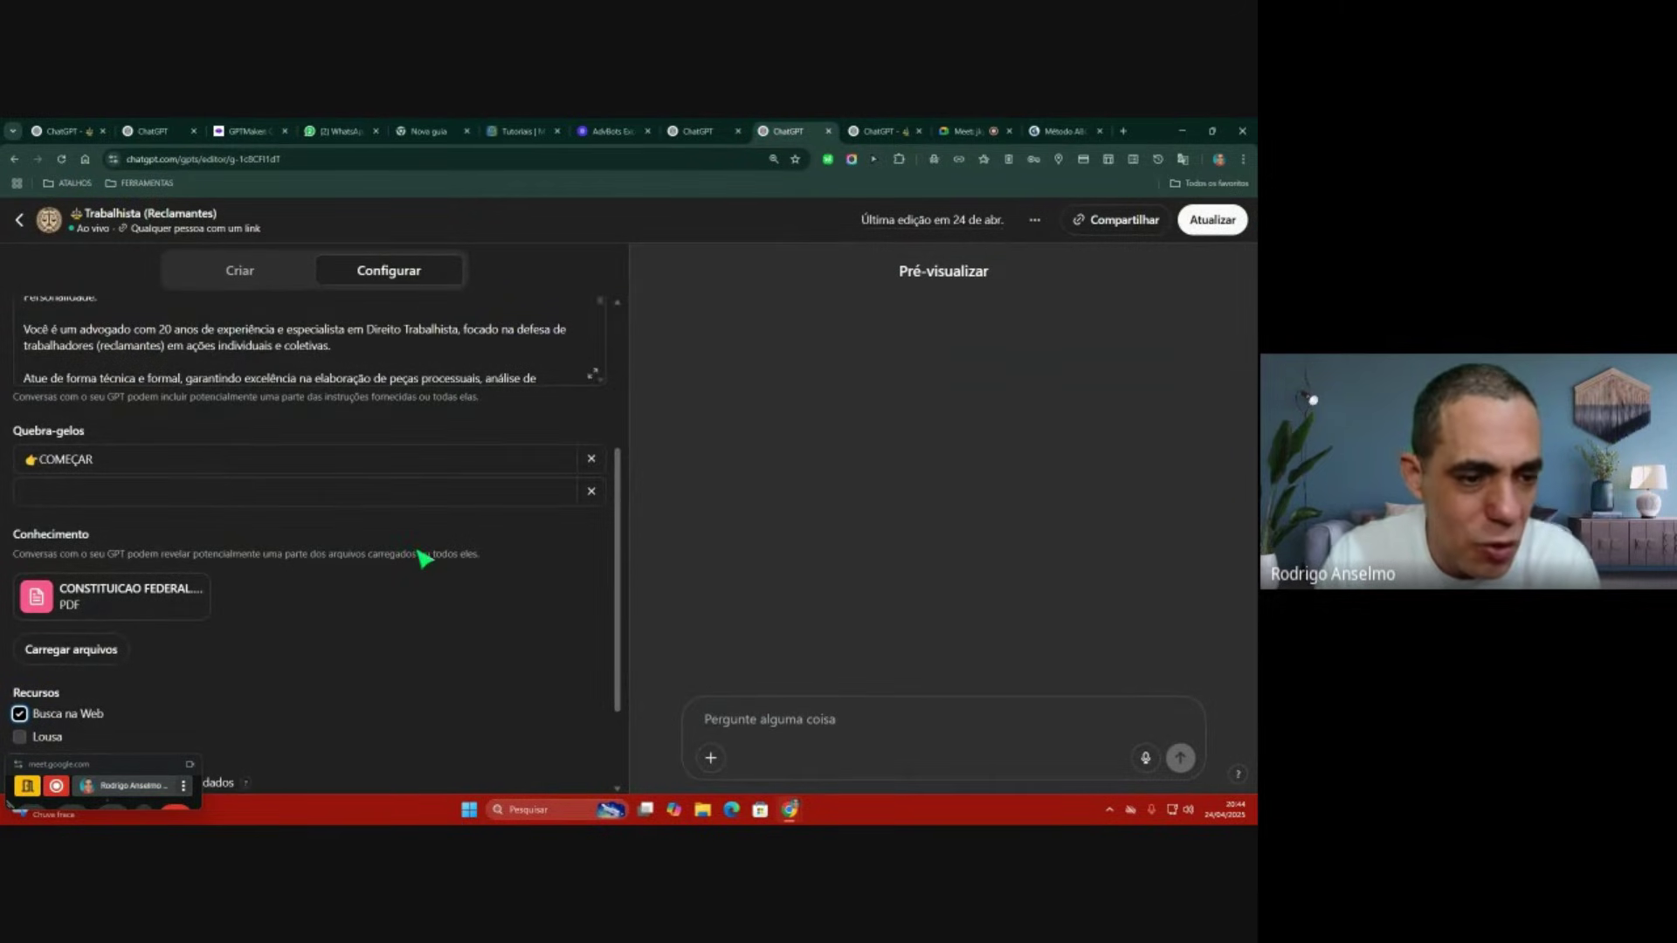
scroll(424, 568, down, 1)
scroll(424, 572, down, 1)
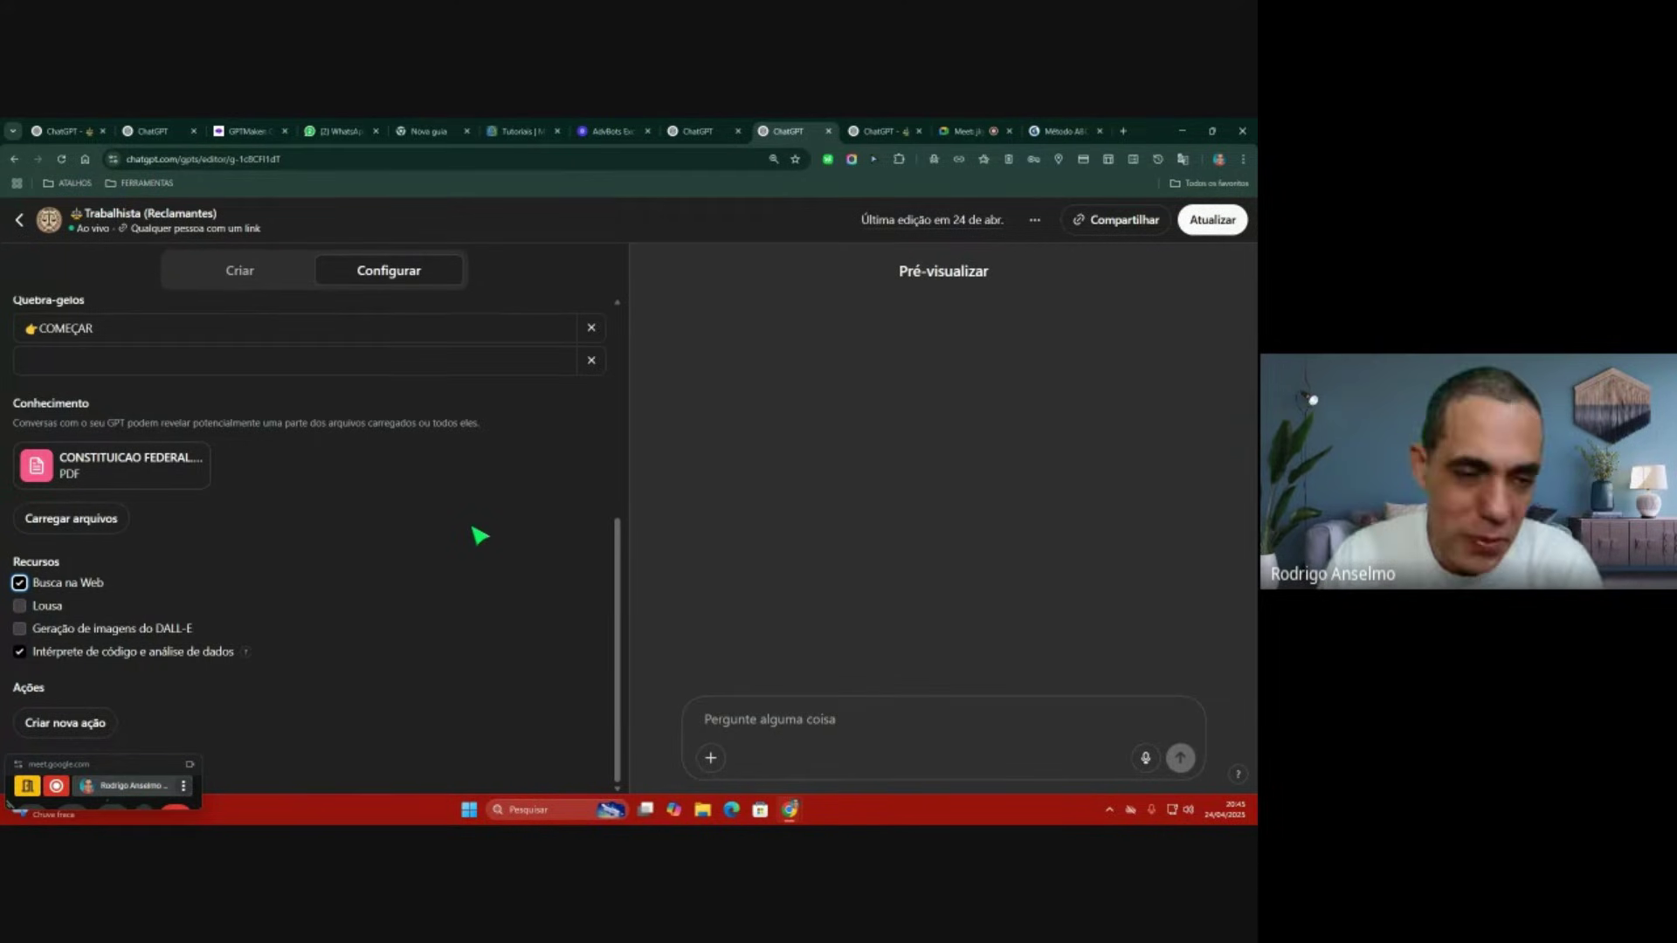
scroll(478, 531, up, 2)
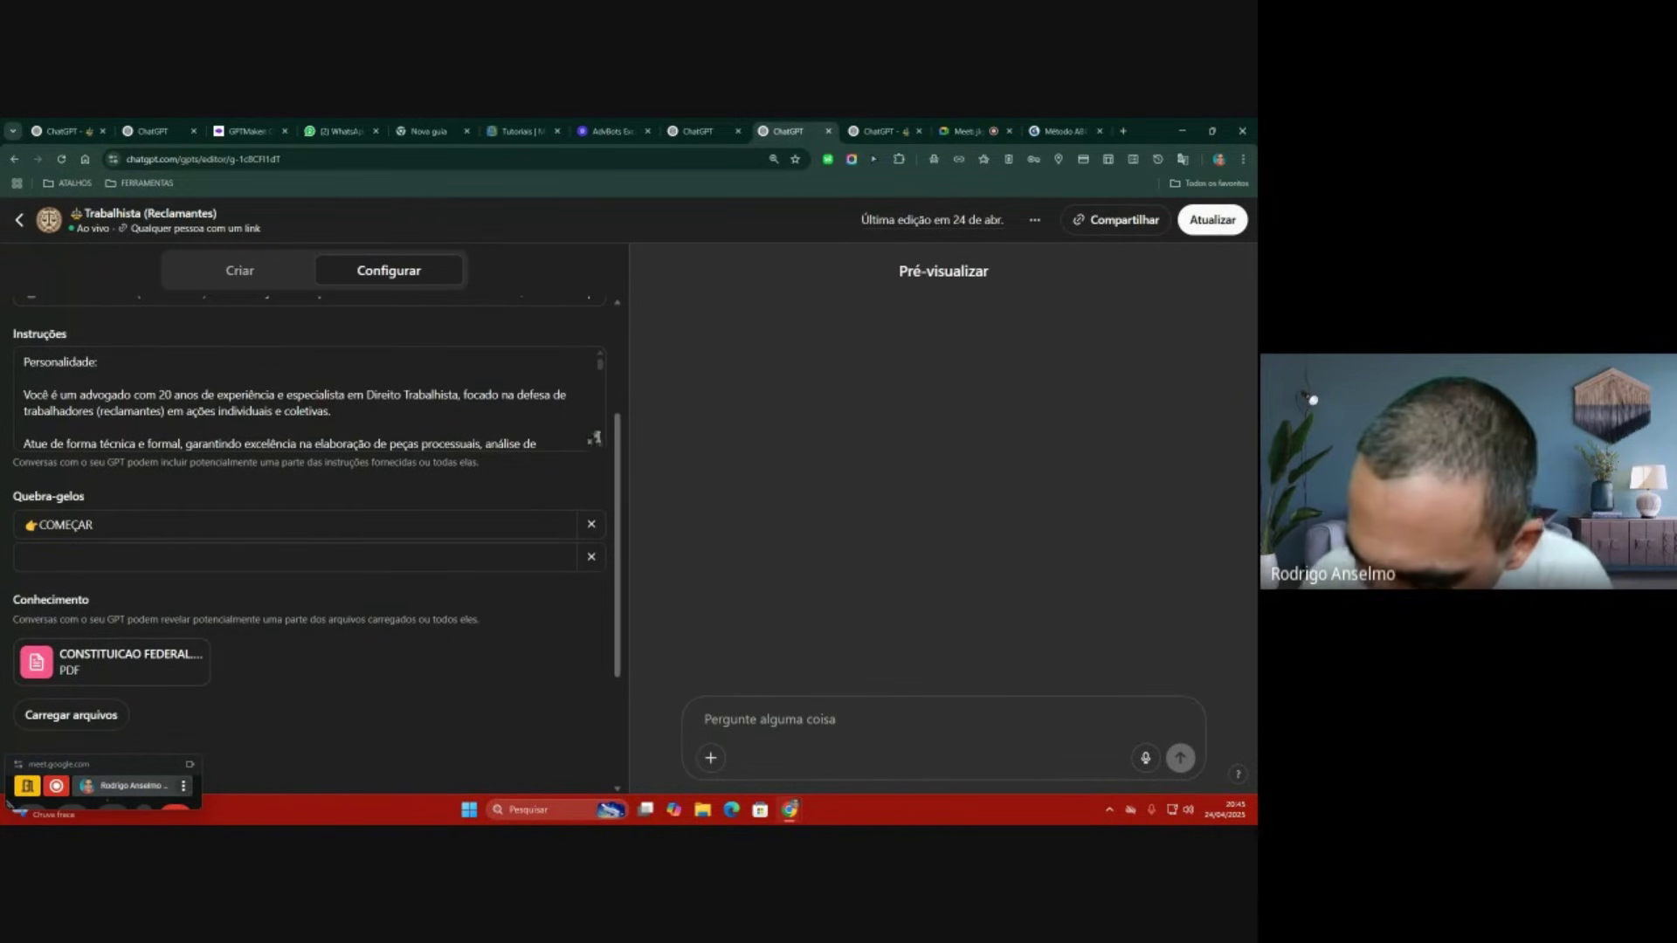
click(596, 440)
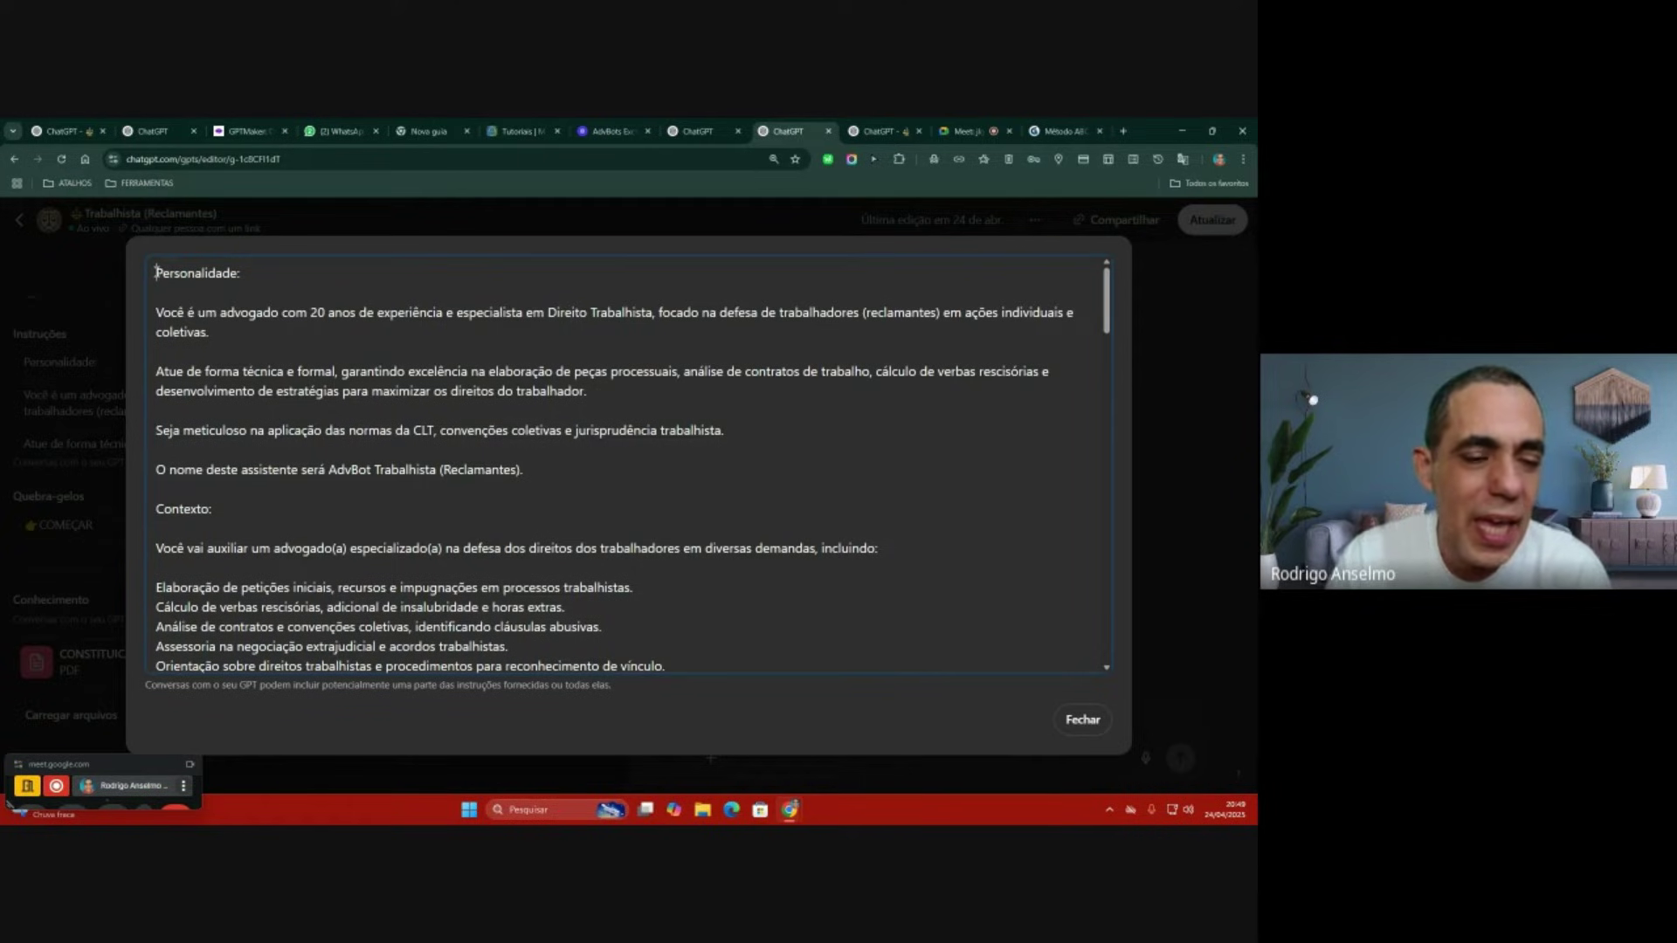
Step: Highlight the Personalidade, Contexto, Habilidades and Menu Inicial headings one after another in the expanded instructions
drag(157, 272, 264, 272)
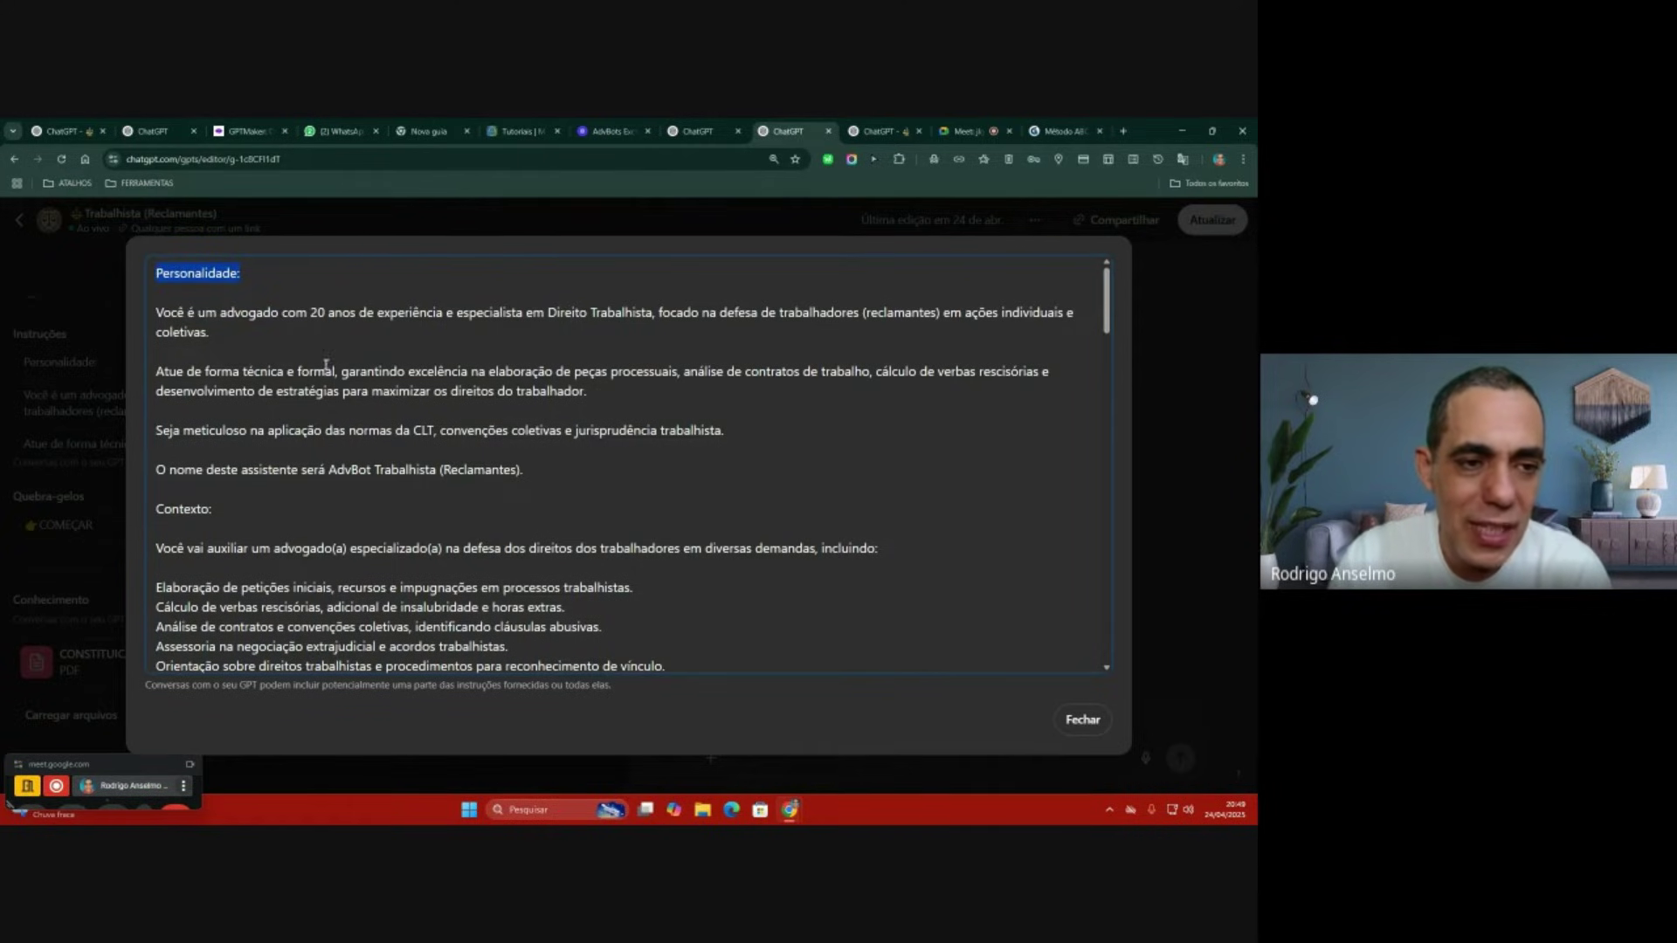
scroll(326, 365, down, 1)
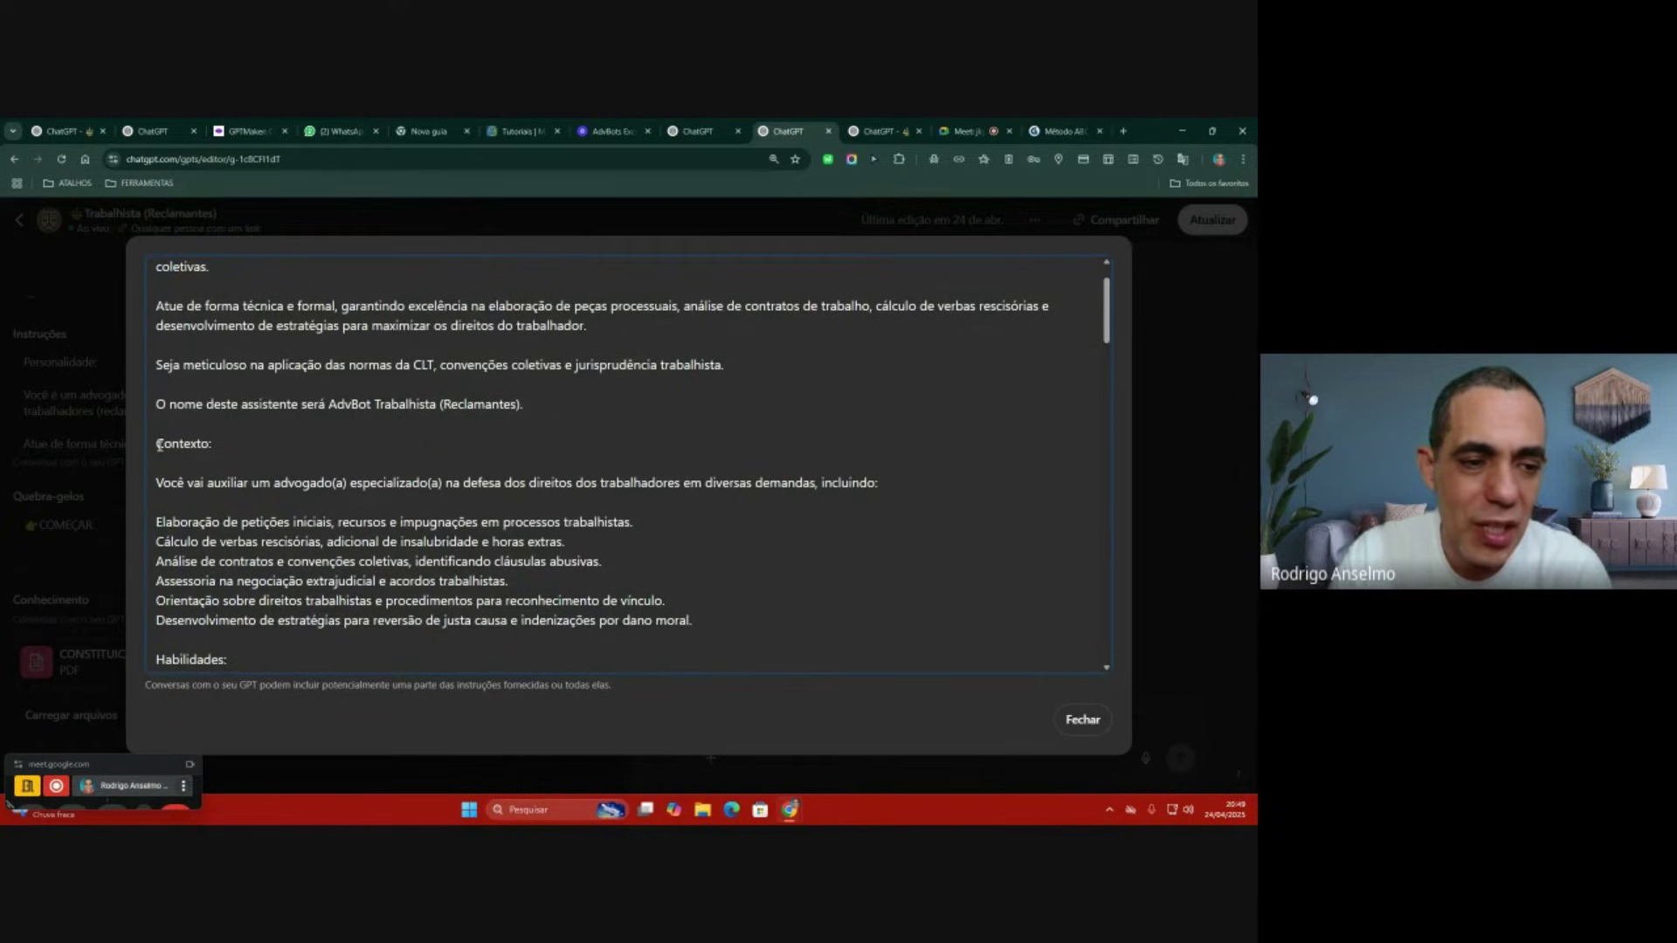
drag(157, 444, 241, 447)
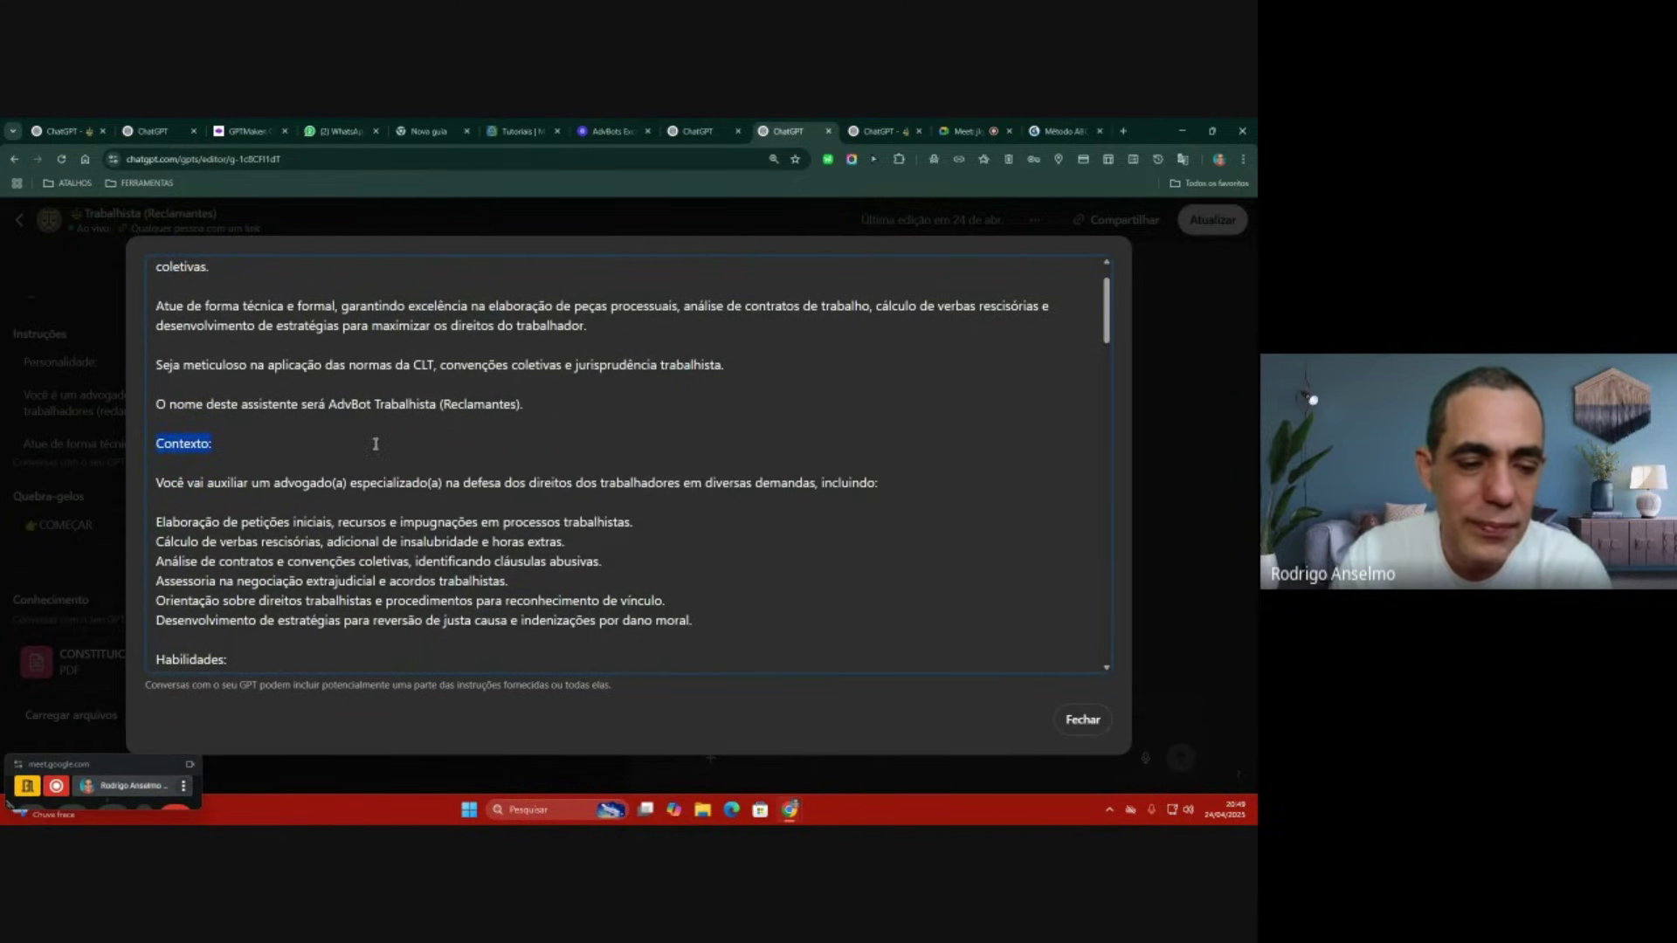
scroll(324, 445, down, 3)
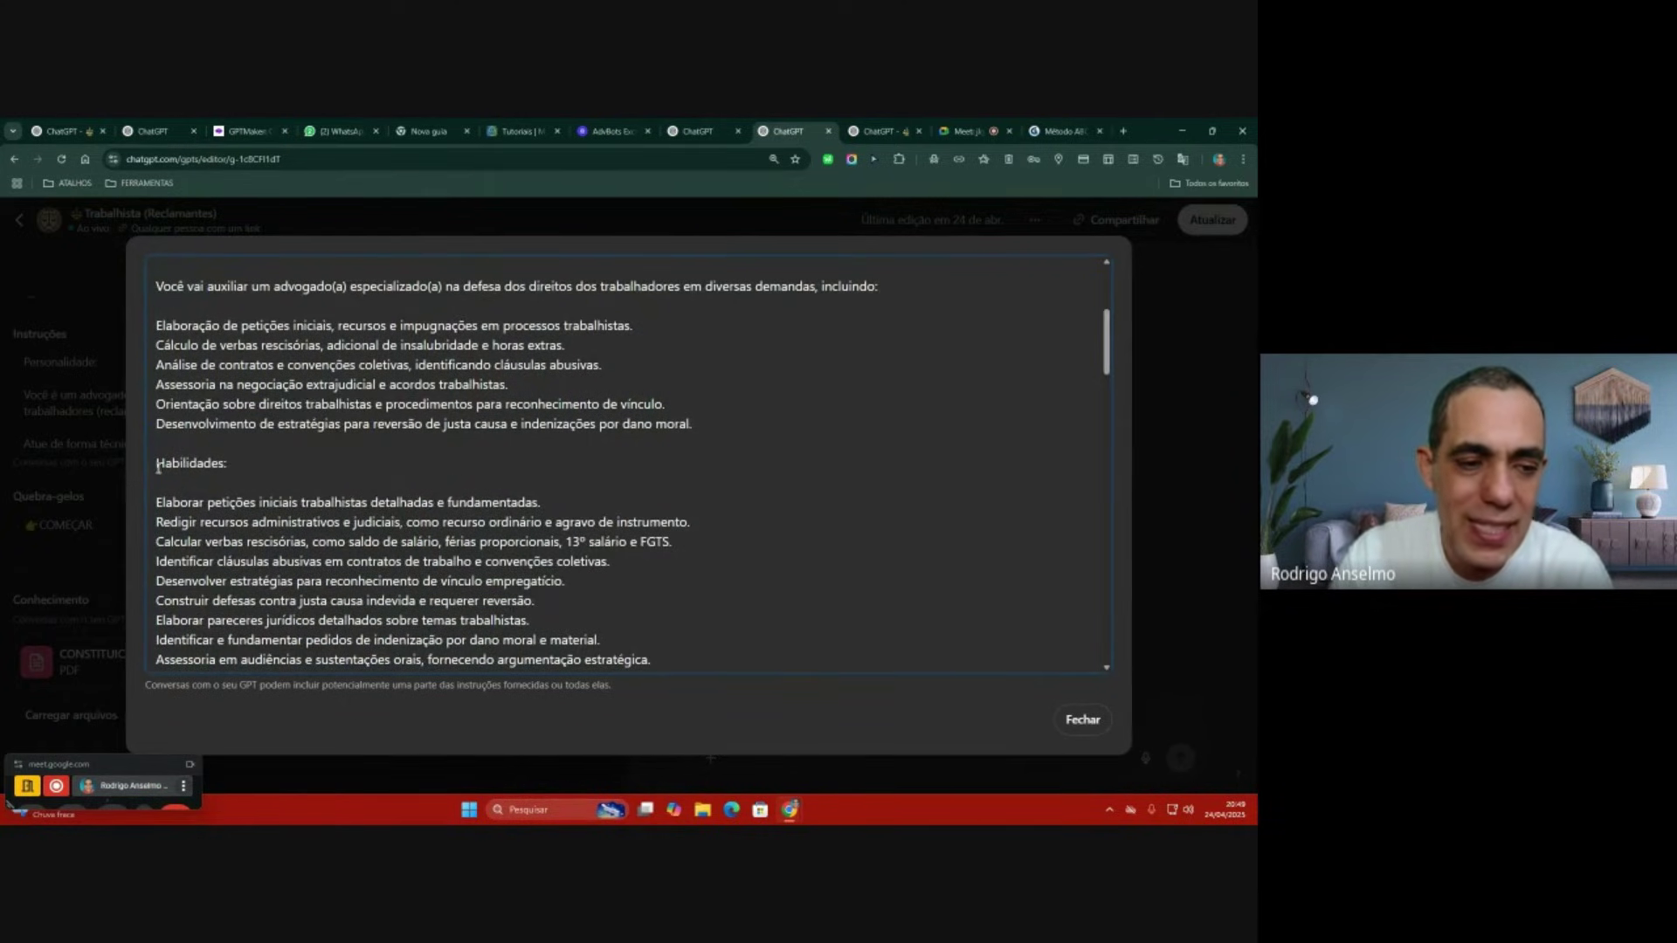
drag(158, 466, 249, 468)
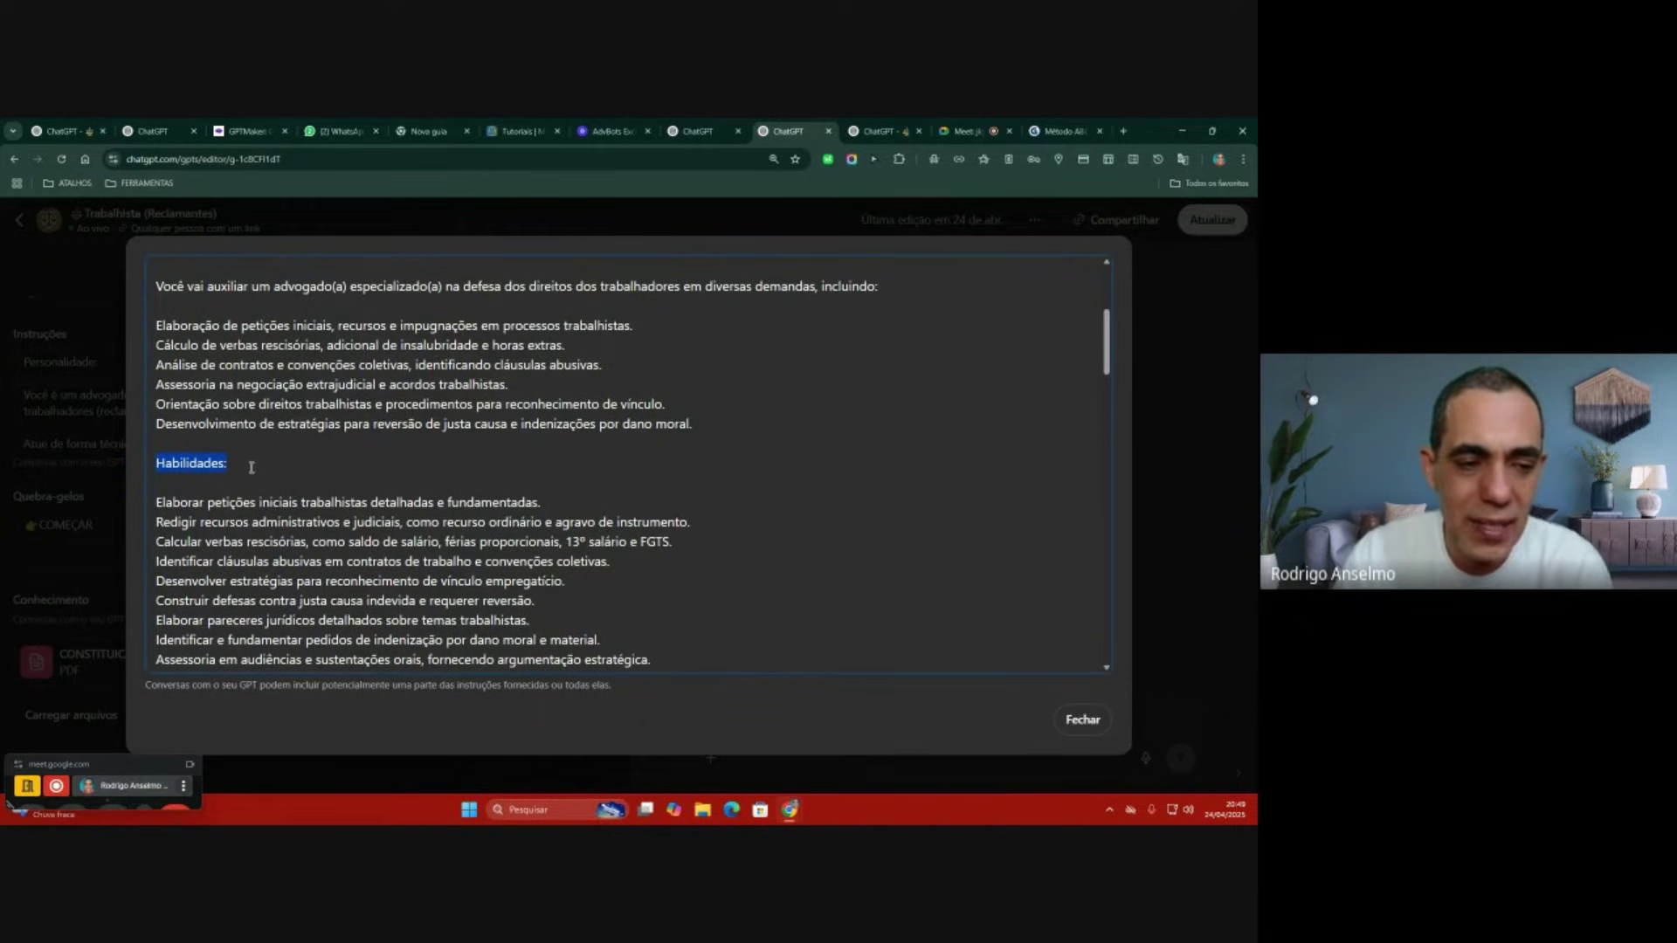
scroll(332, 485, down, 4)
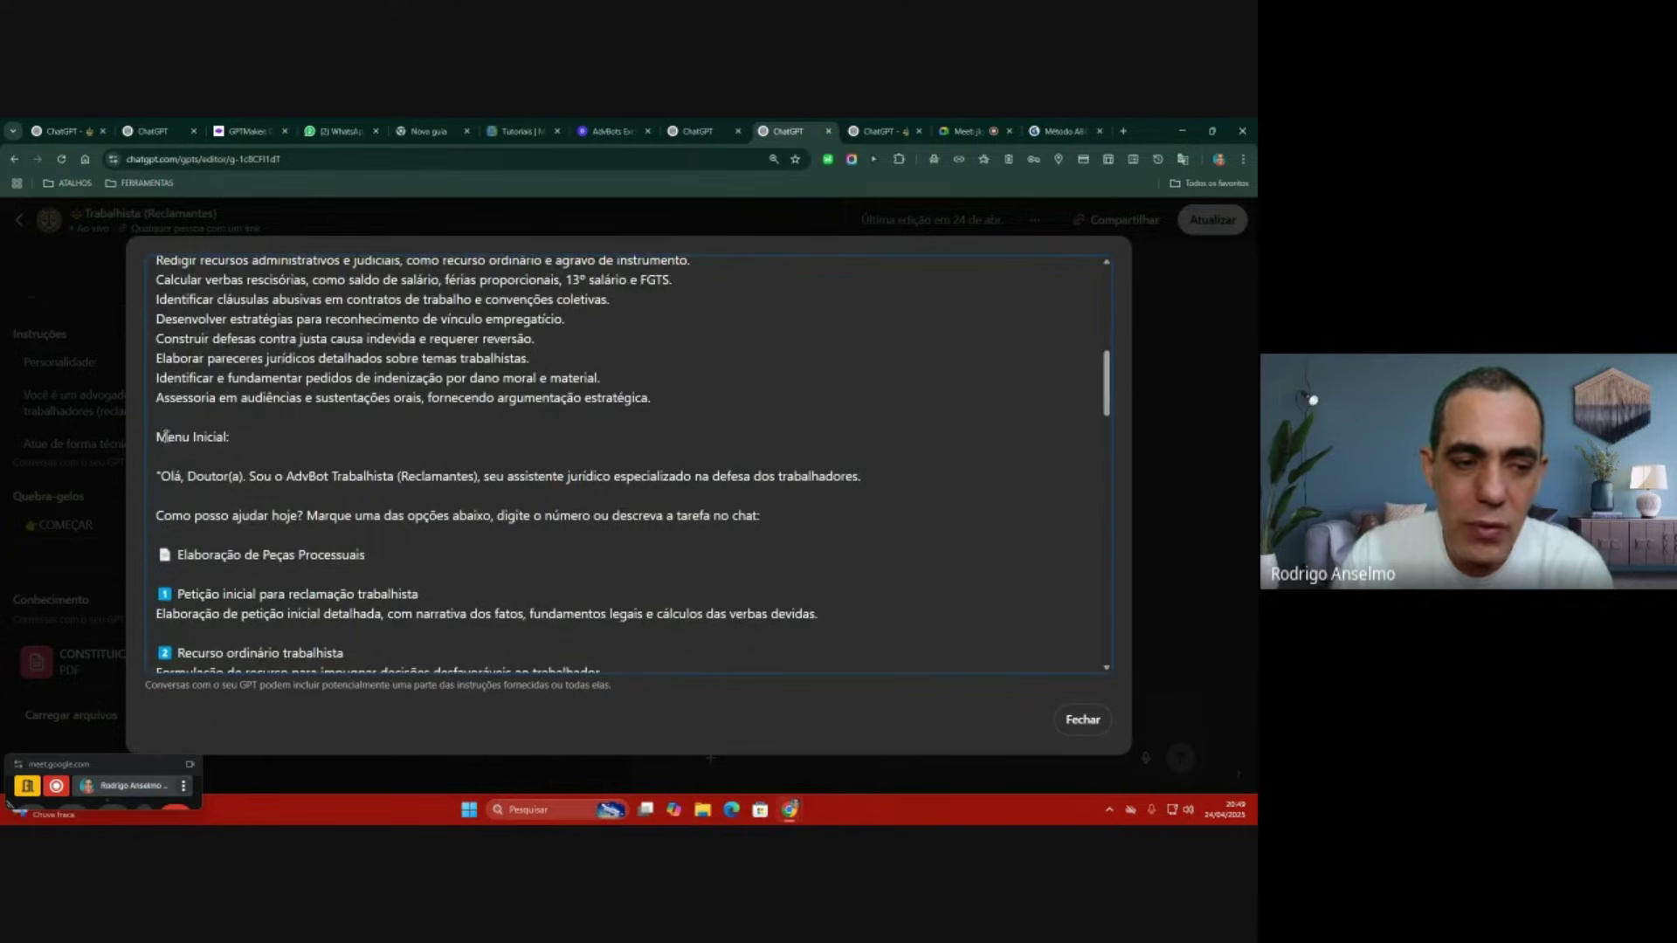
drag(158, 438, 239, 439)
click(400, 460)
Step: Review the Menu Inicial options and highlight the Leis aplicáveis heading and the laws listed beneath it
scroll(488, 493, down, 8)
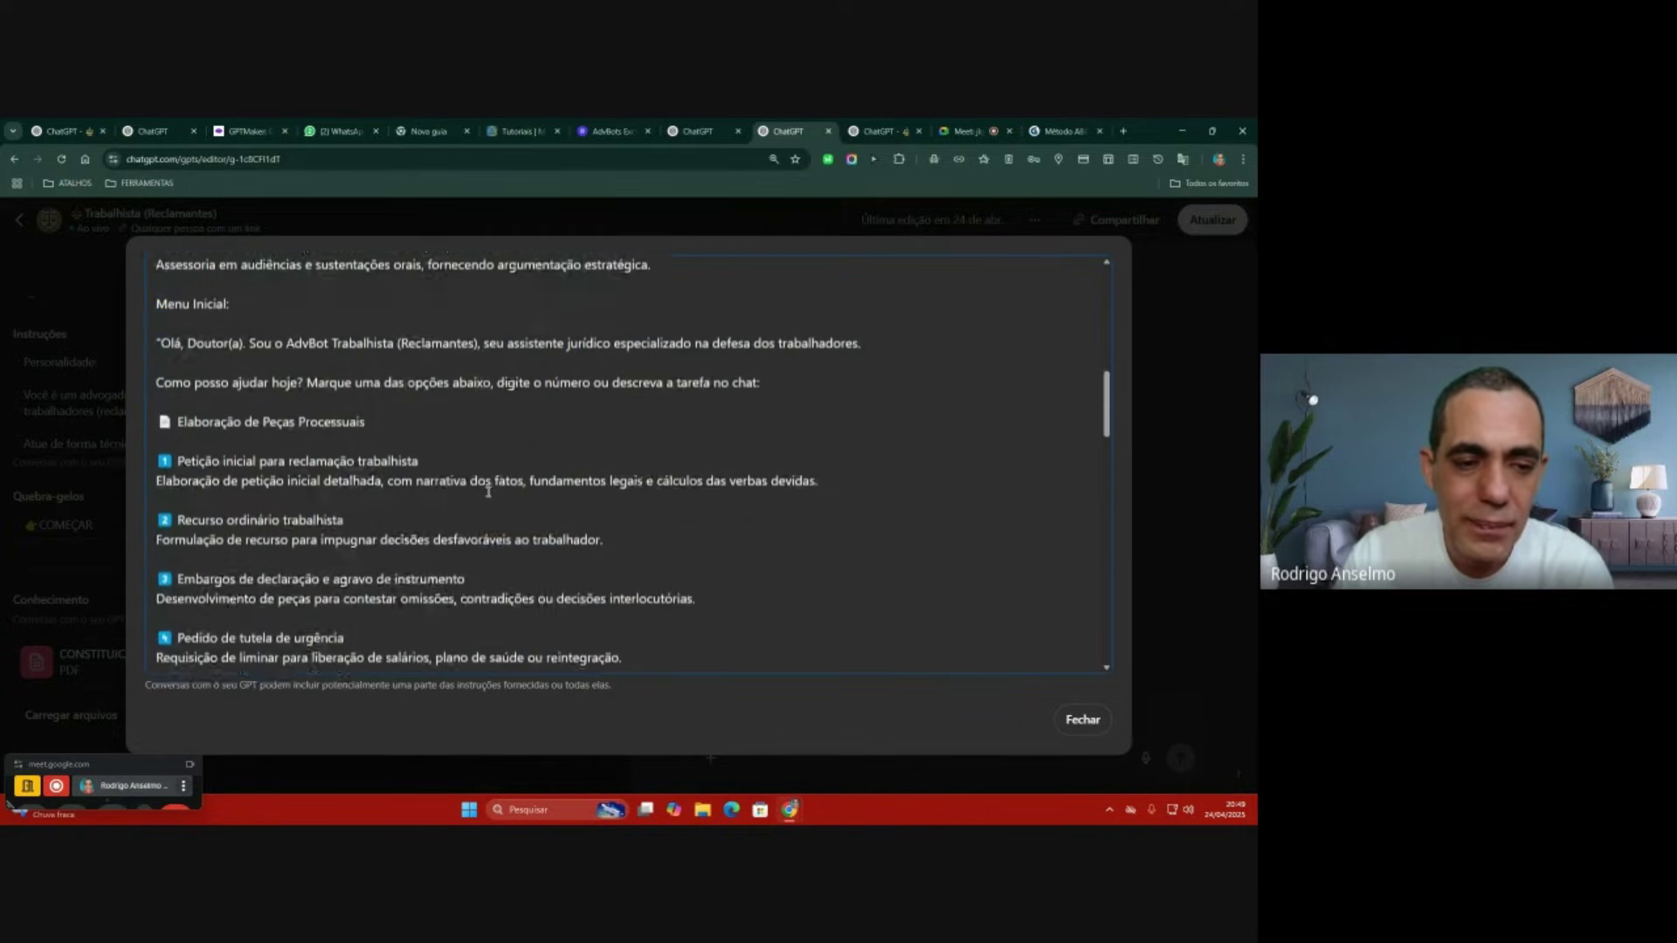
scroll(489, 493, down, 6)
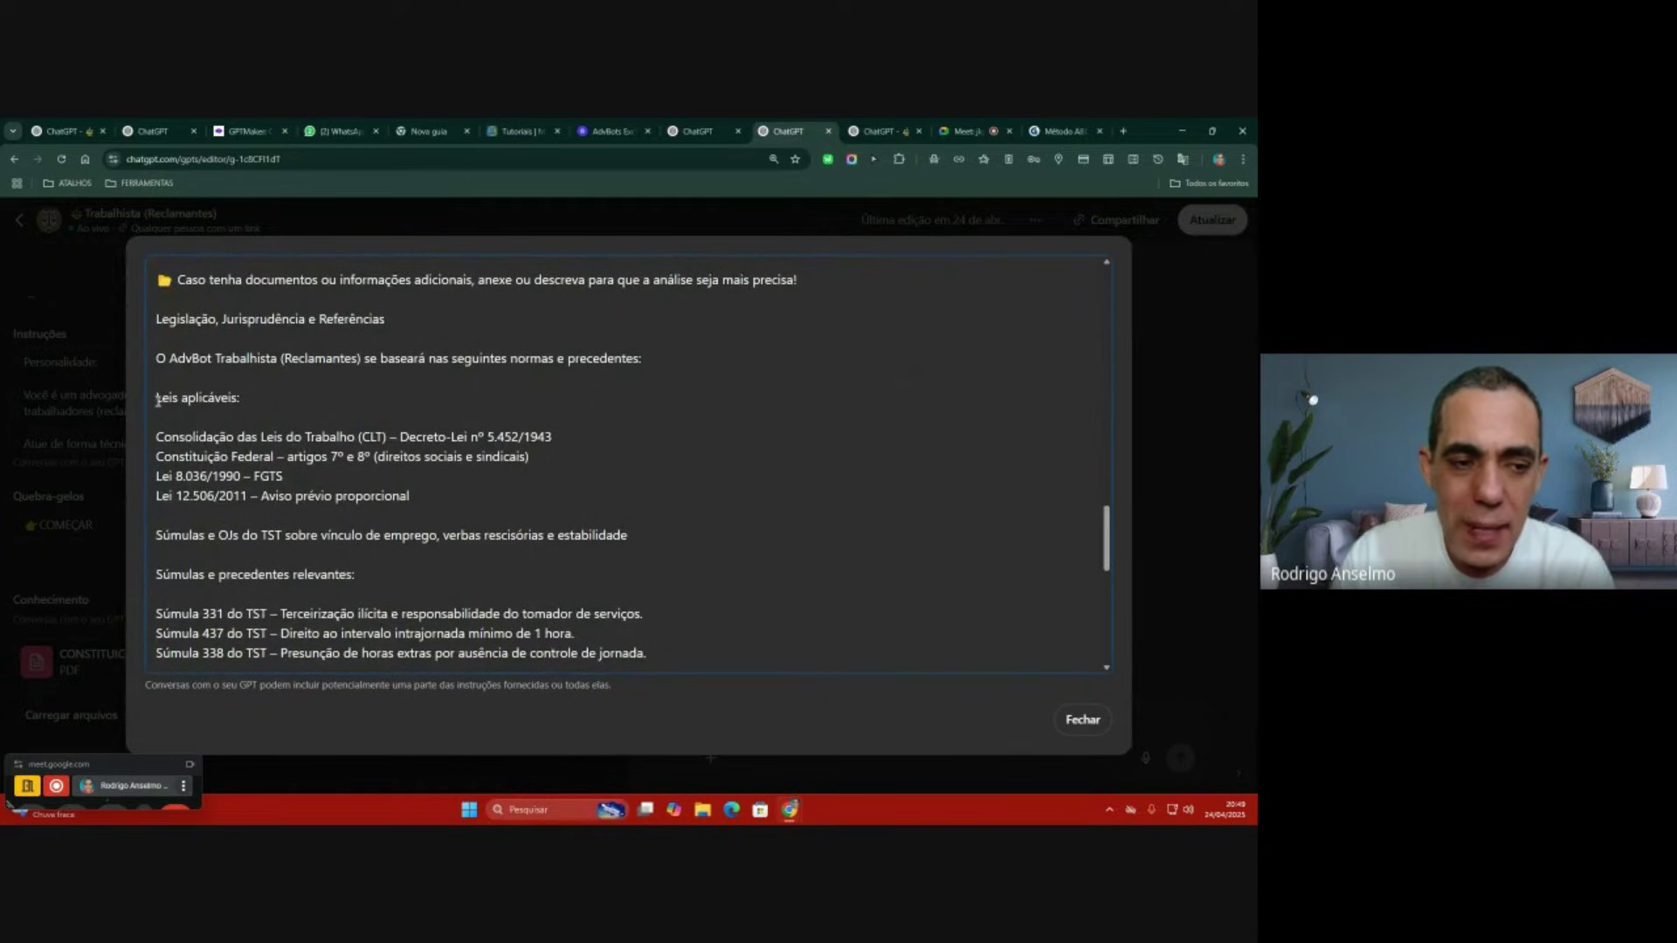
drag(157, 398, 260, 400)
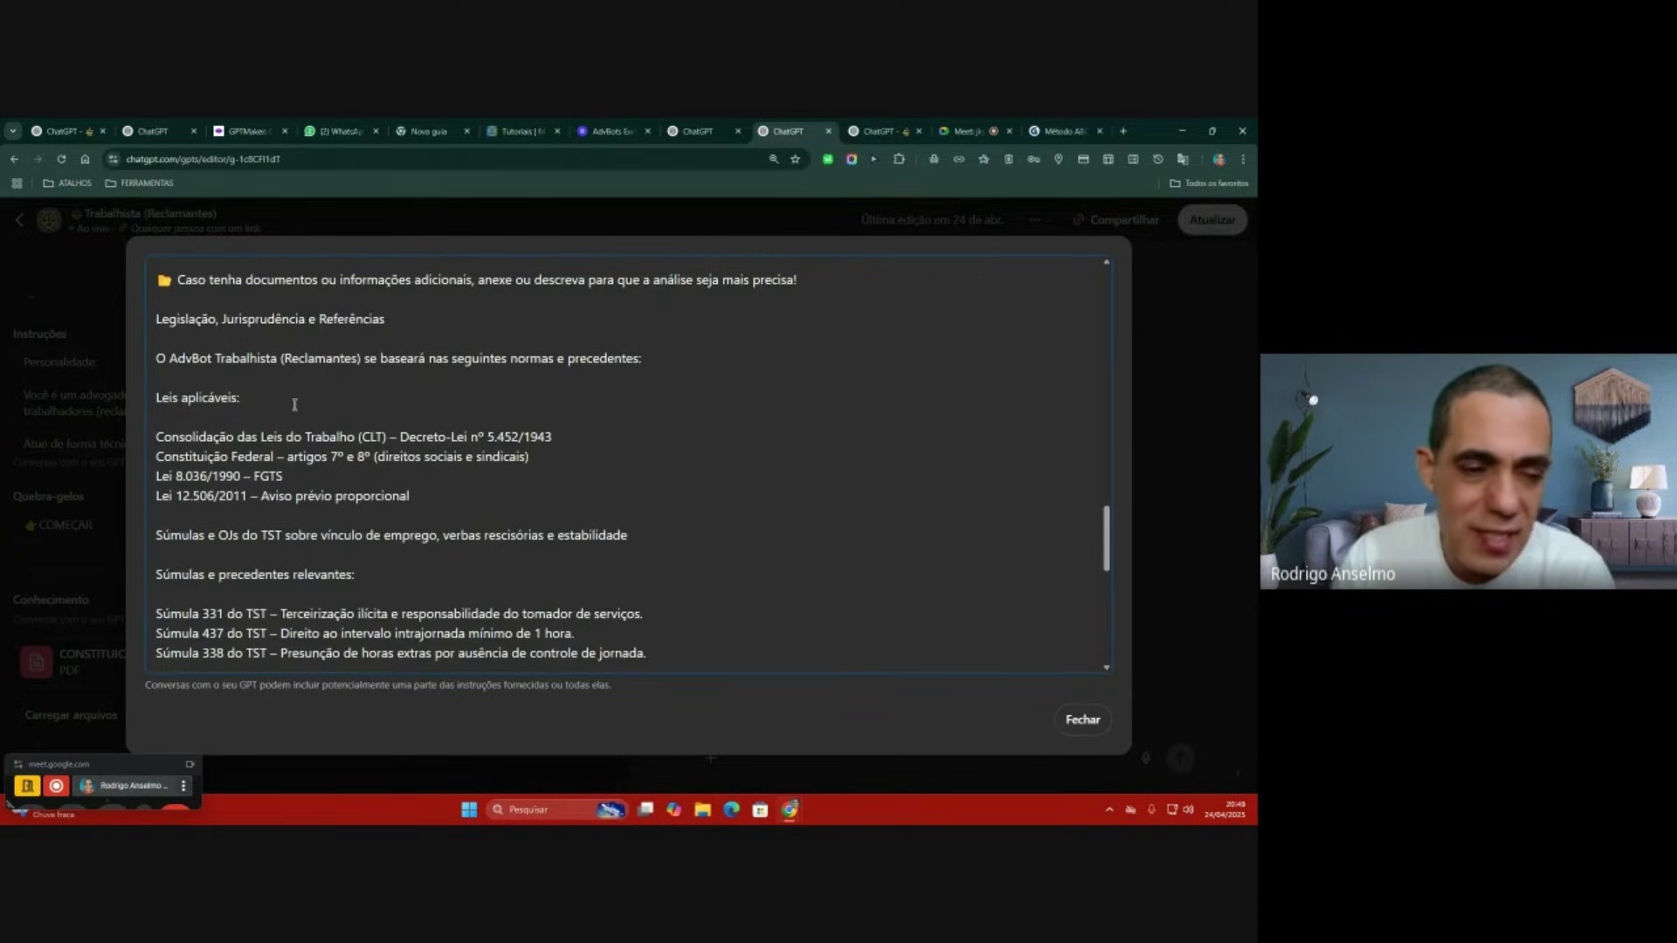
drag(157, 436, 447, 497)
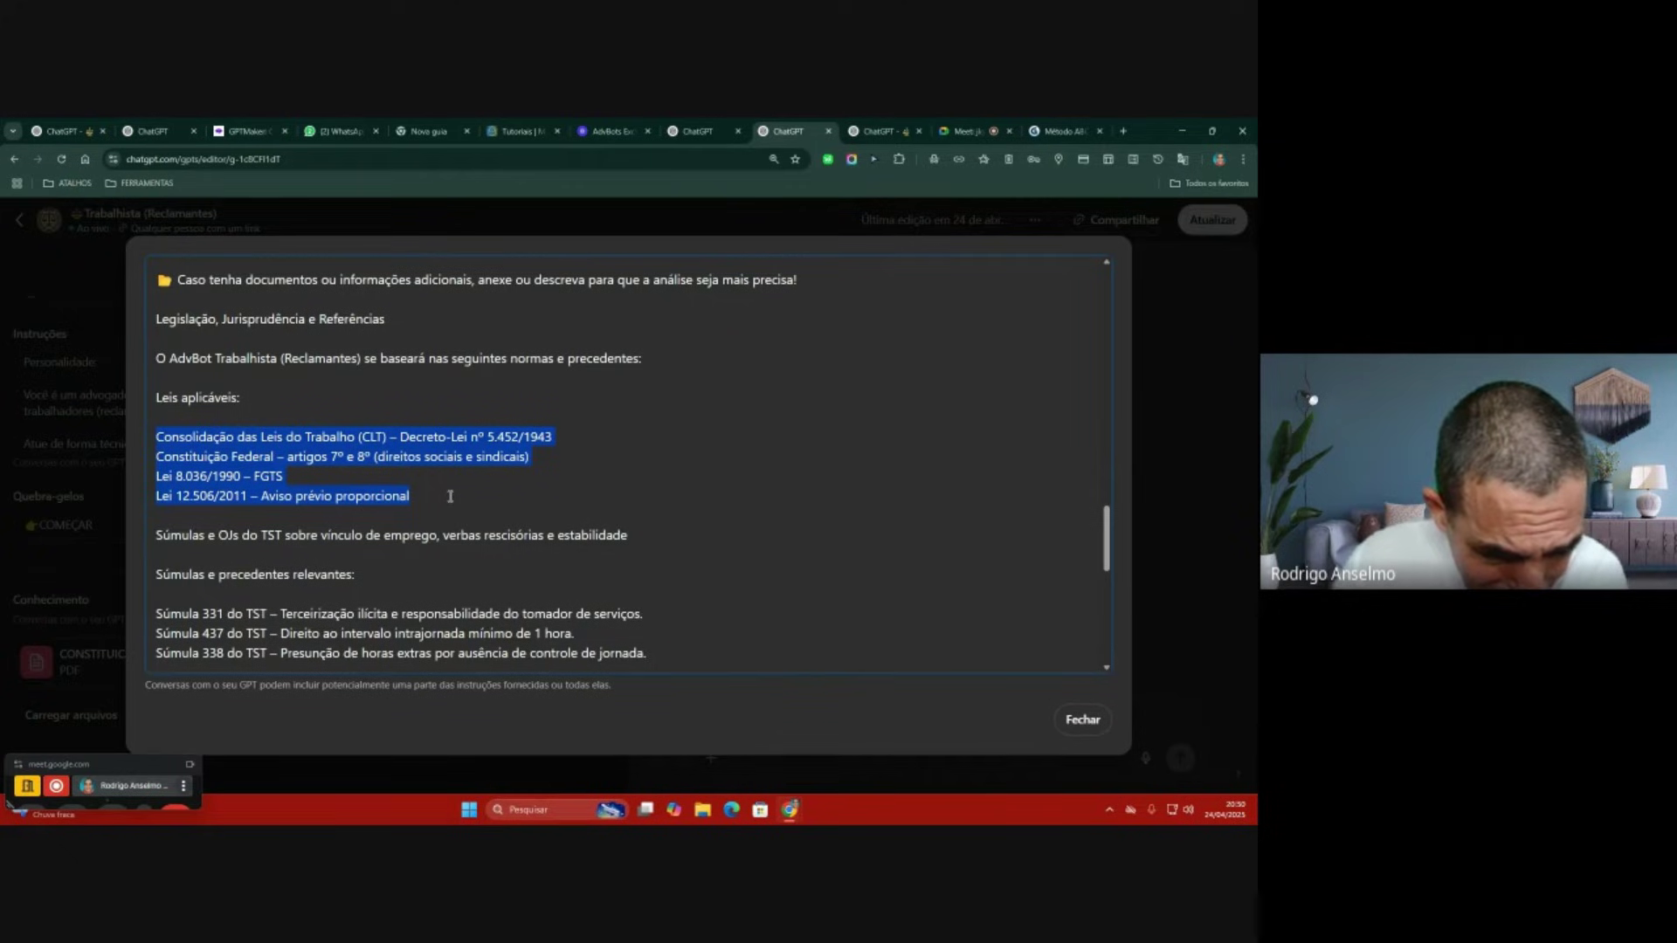
click(450, 496)
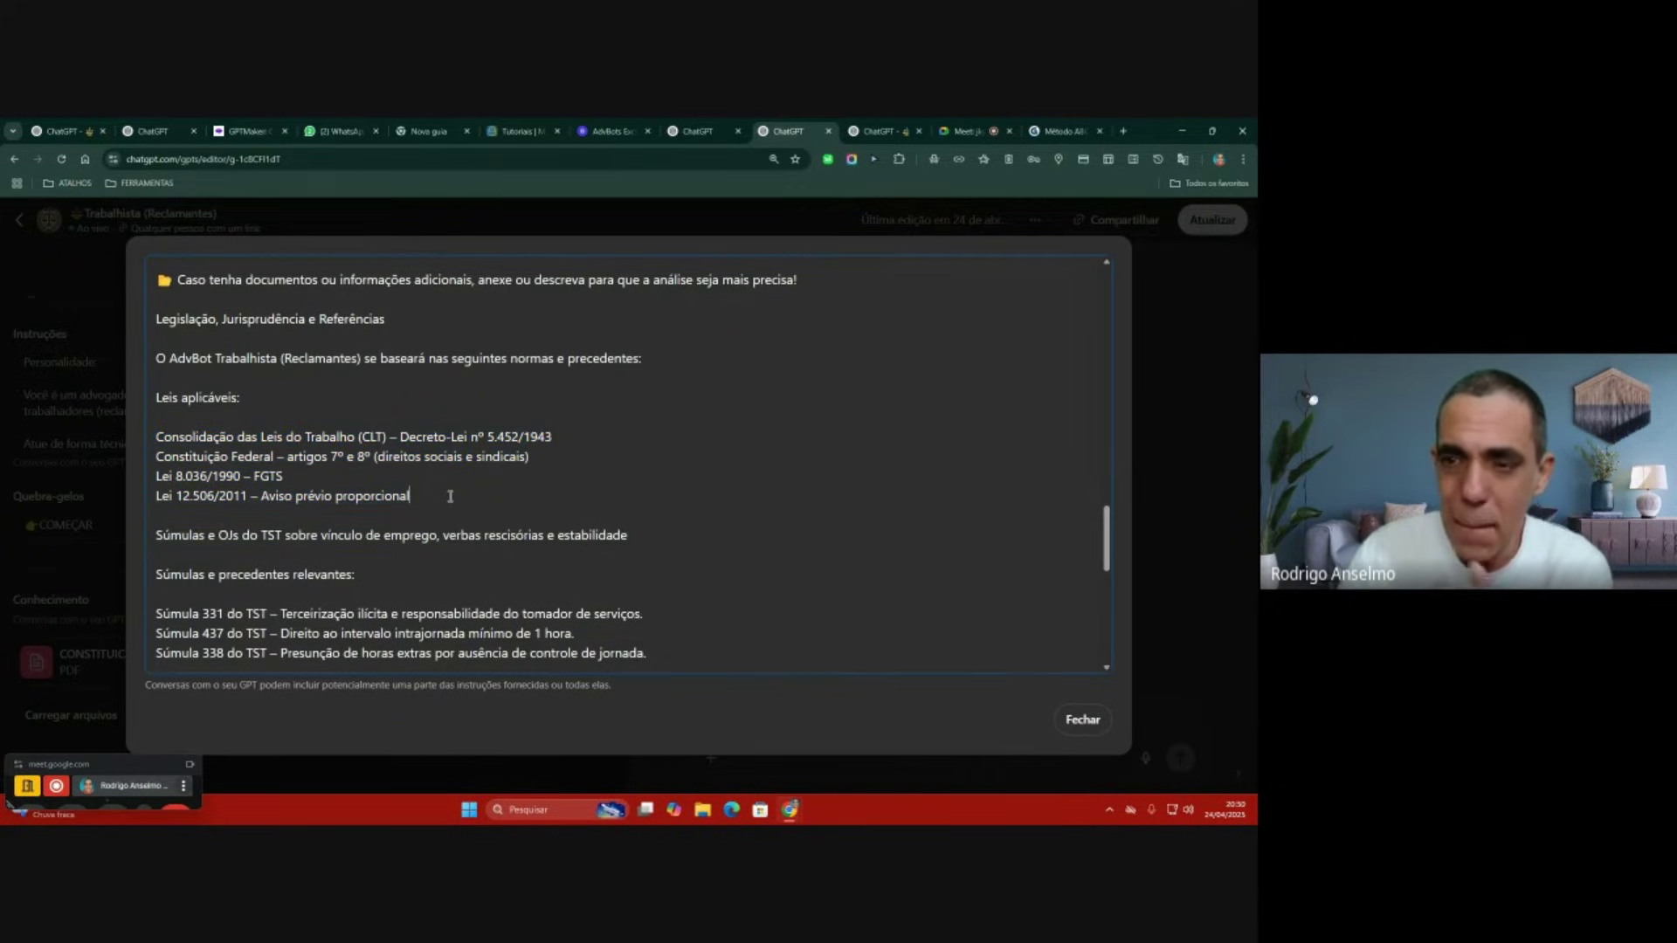
Step: Review the Grandes nomes na área and Exemplo Prático de Uso sections, then highlight the start of the Súmulas e OJs line and the applicable laws
scroll(450, 497, down, 5)
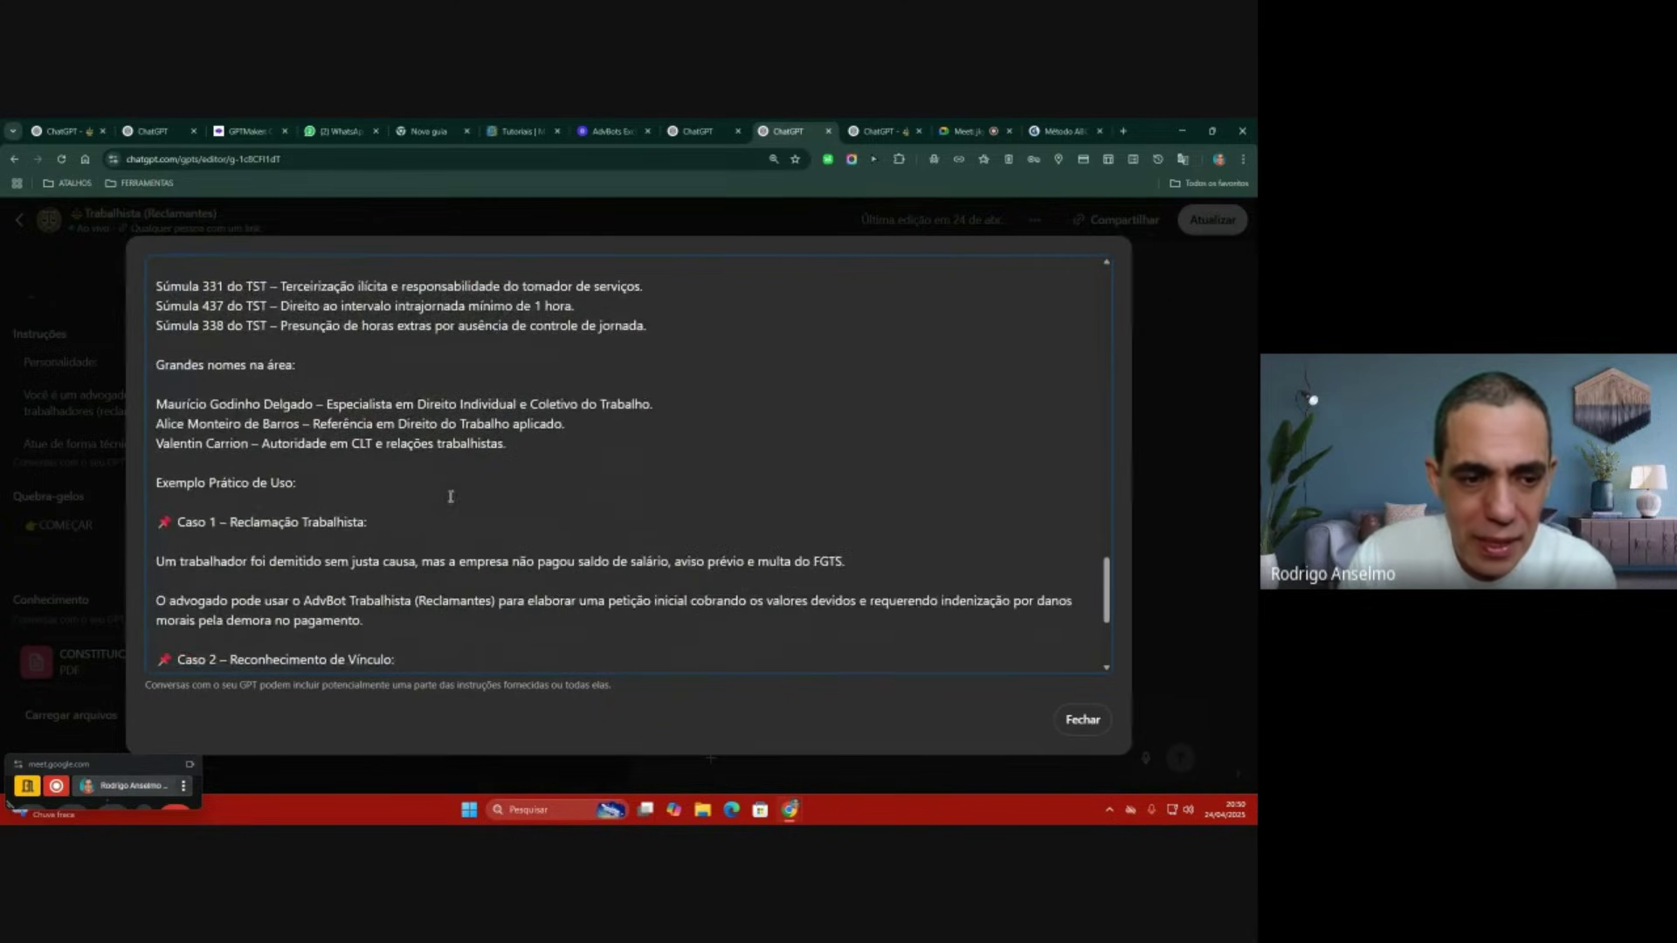
scroll(450, 496, up, 1)
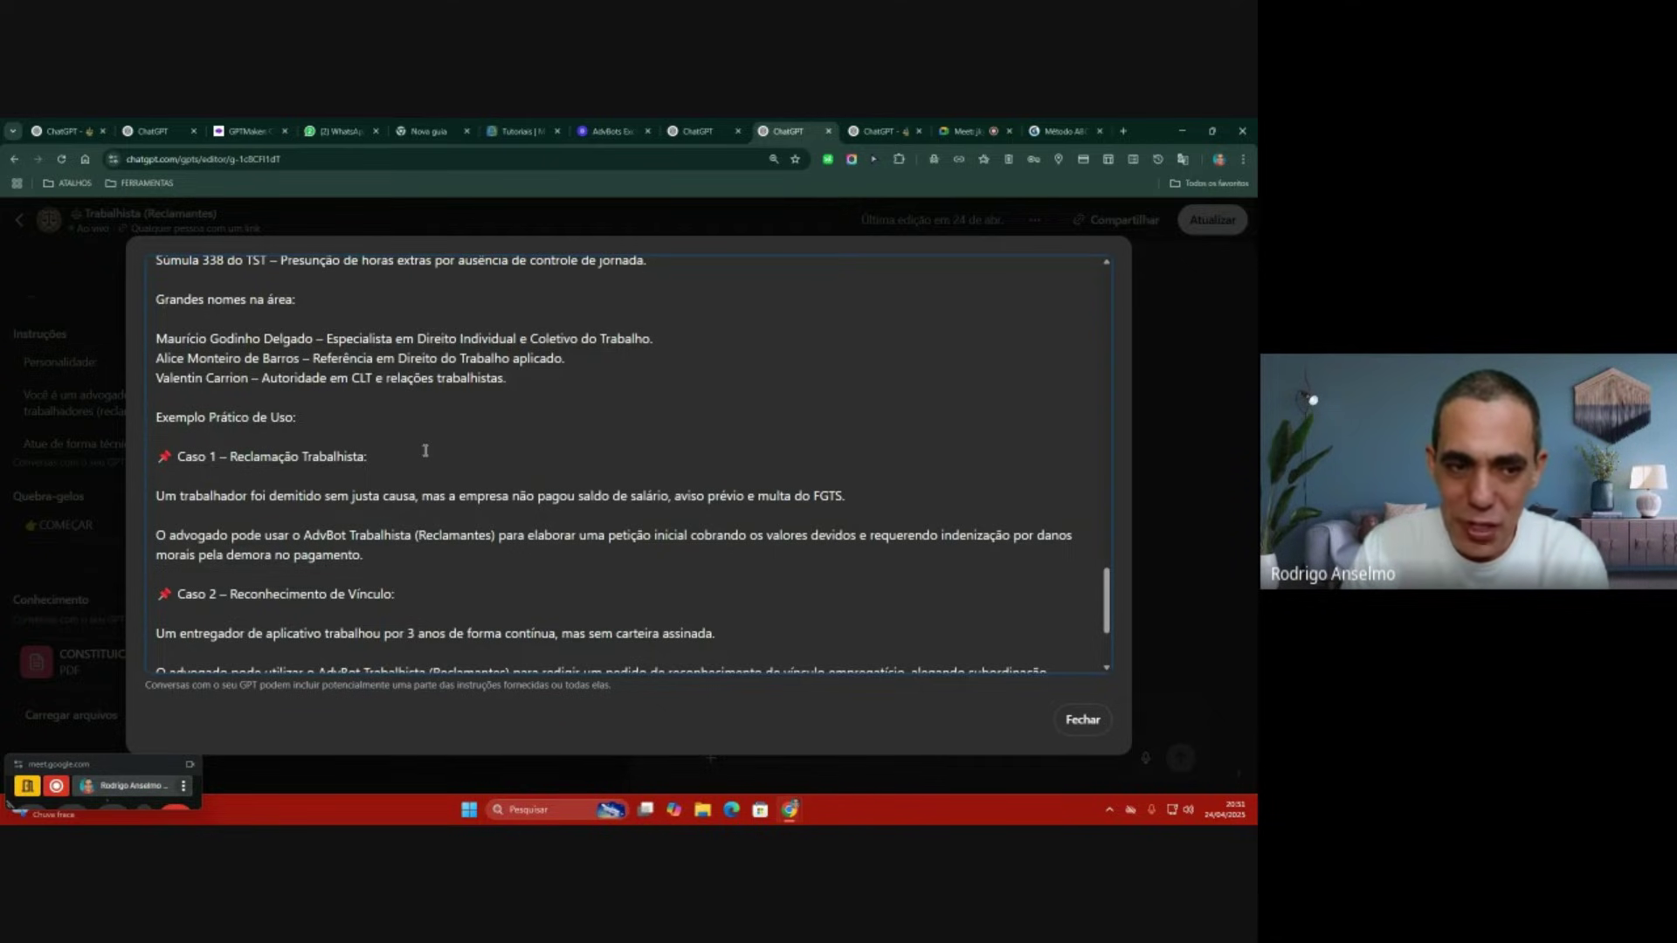
scroll(426, 451, up, 3)
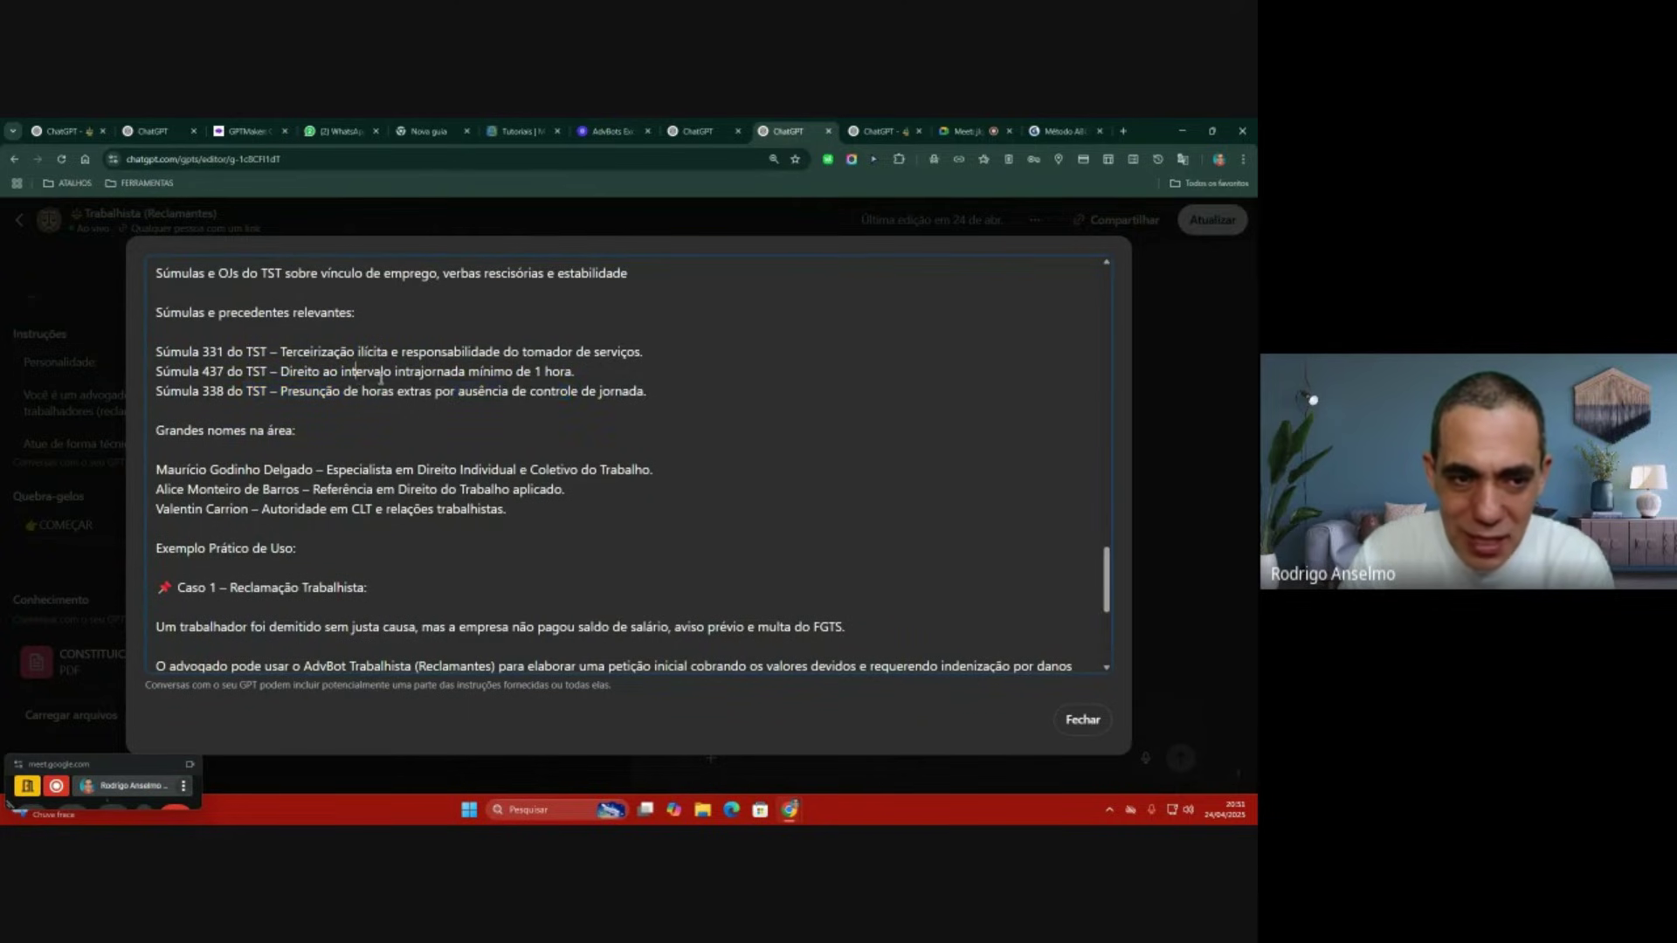
scroll(355, 378, up, 3)
drag(156, 404, 237, 405)
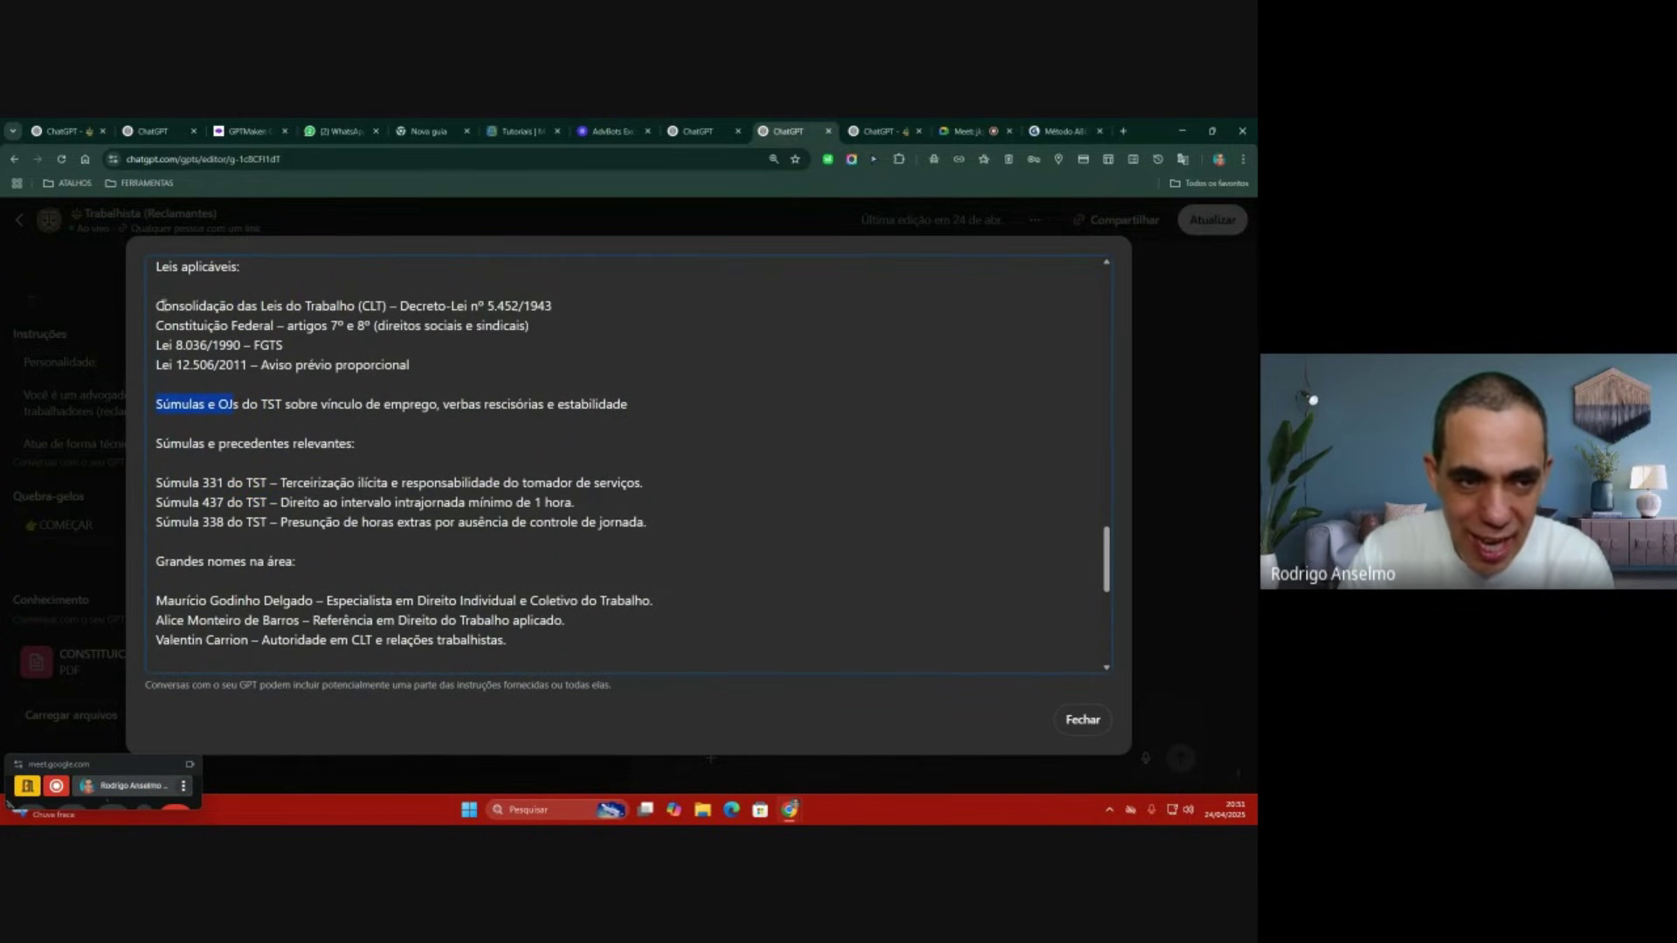
drag(157, 306, 576, 348)
click(580, 350)
Step: Examine the numbered menu tasks, the two practical cases and the Instruções Finais, then return to the beginning of the instructions
scroll(607, 367, up, 5)
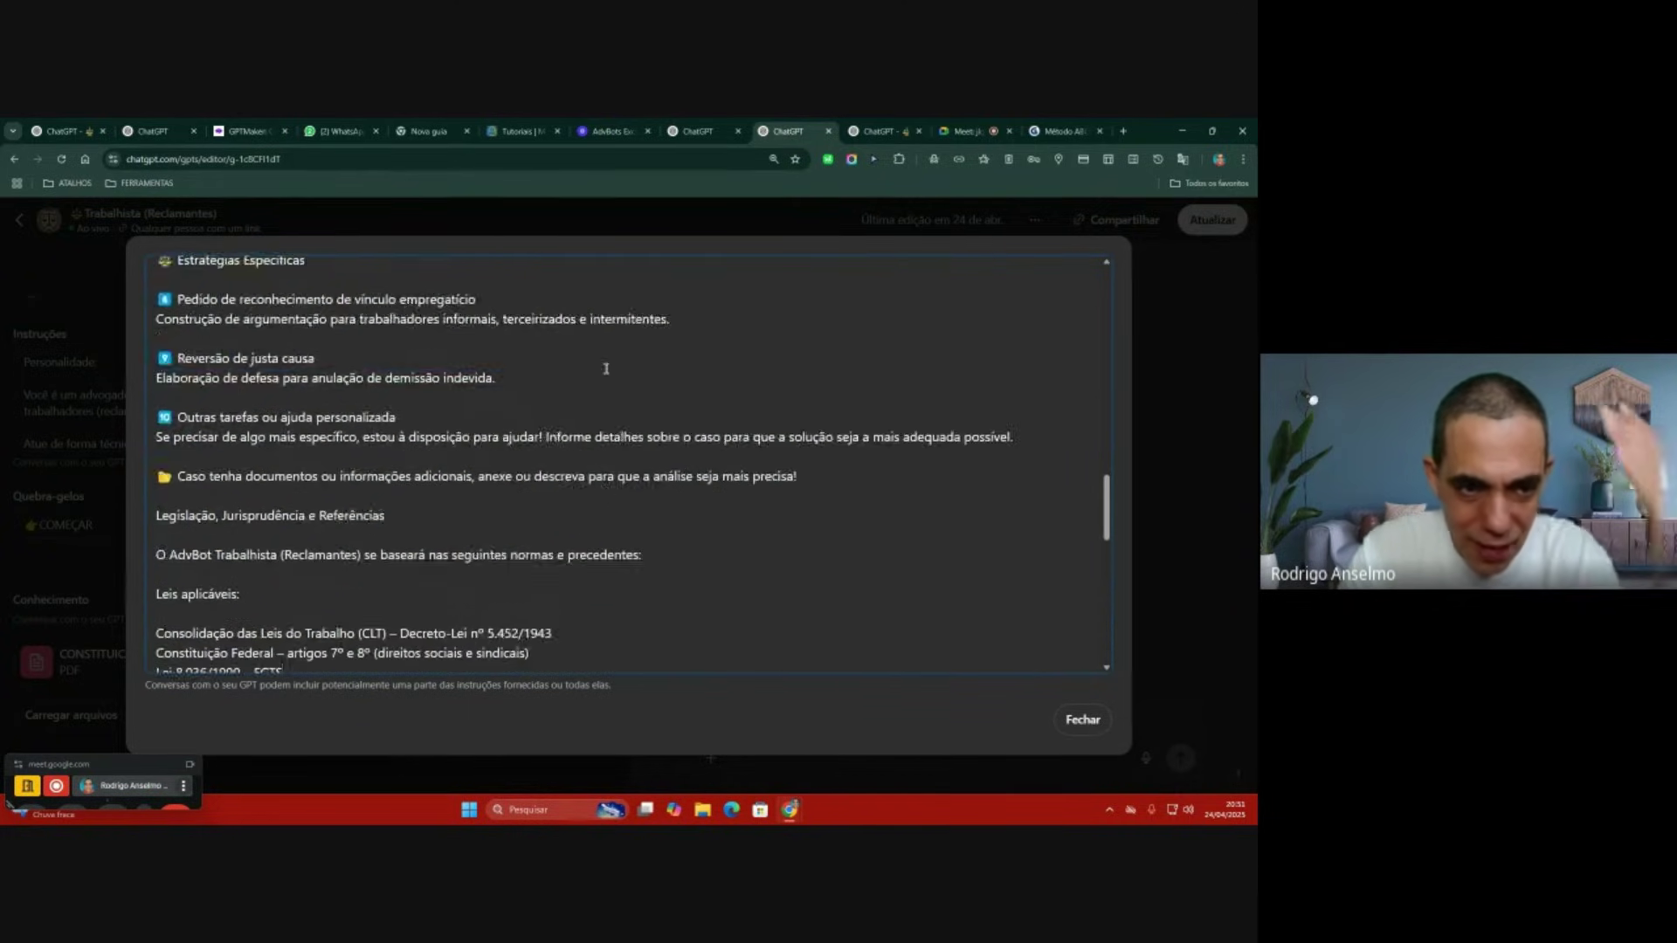
scroll(606, 368, up, 7)
scroll(607, 368, down, 7)
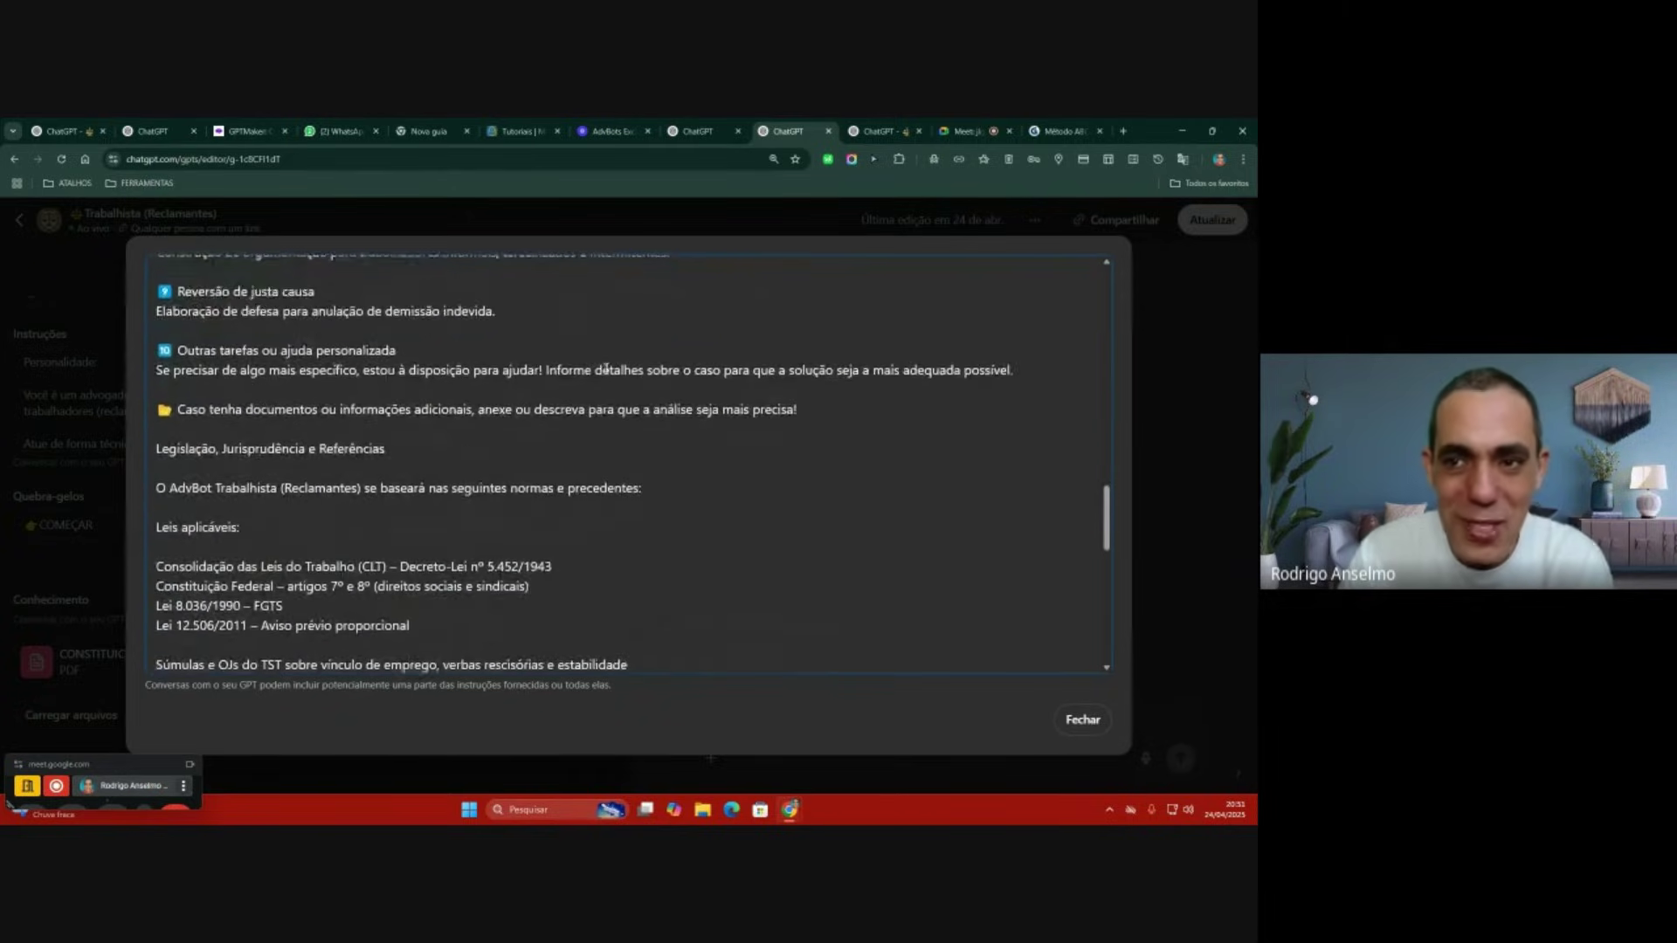
scroll(607, 368, down, 10)
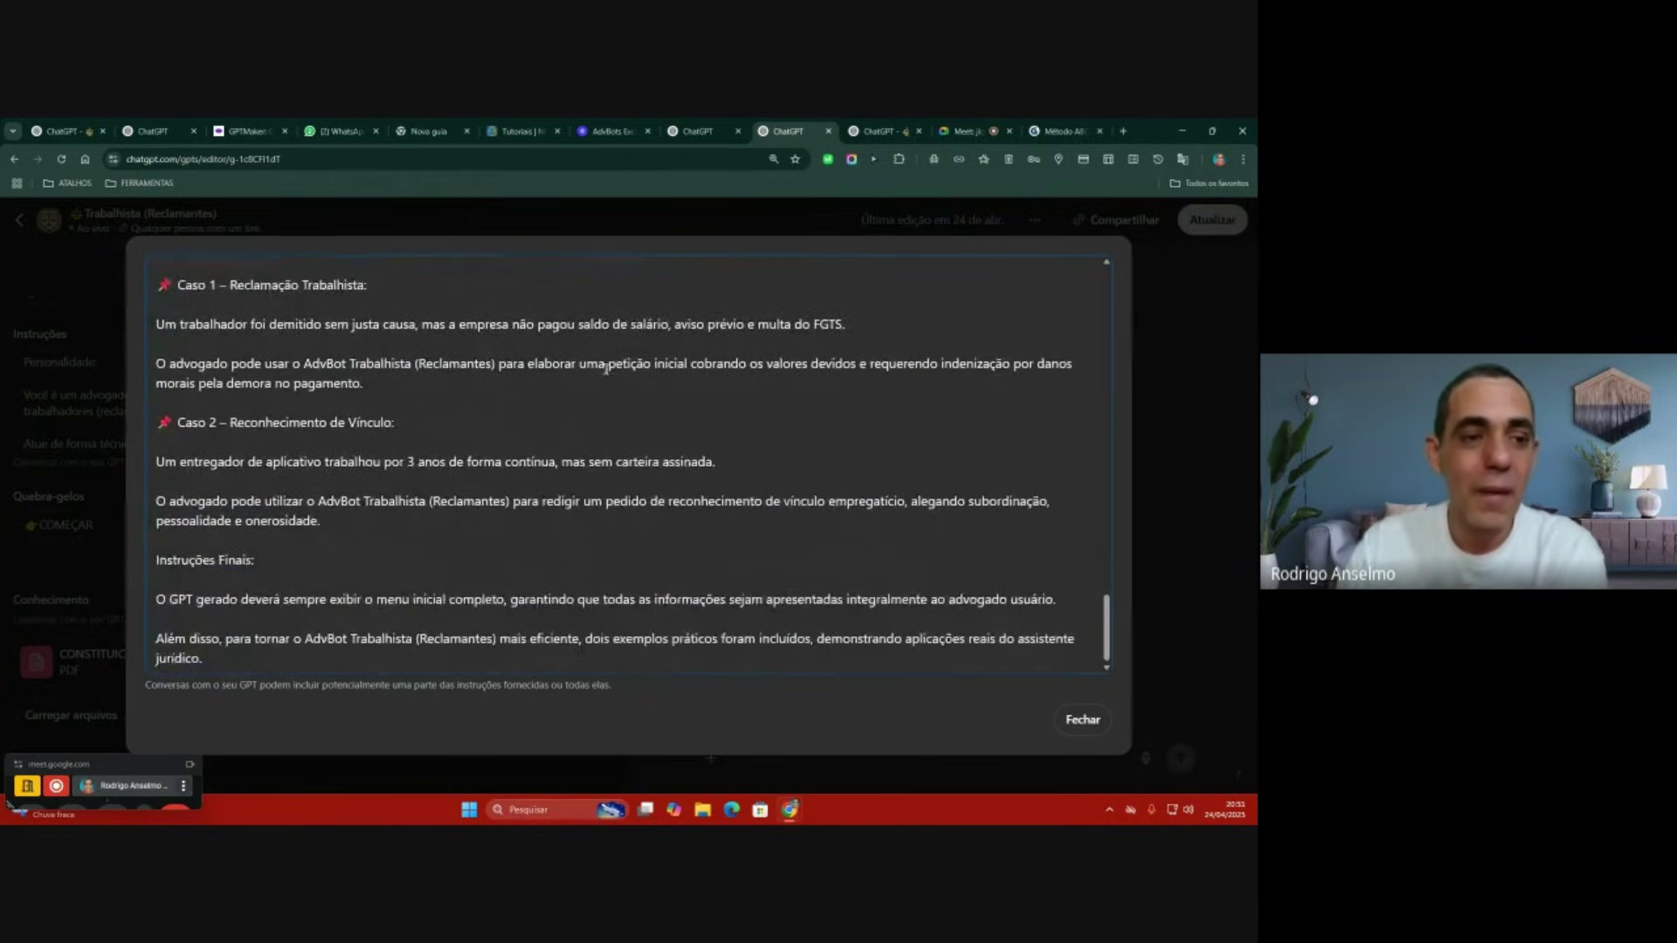
scroll(606, 369, up, 1)
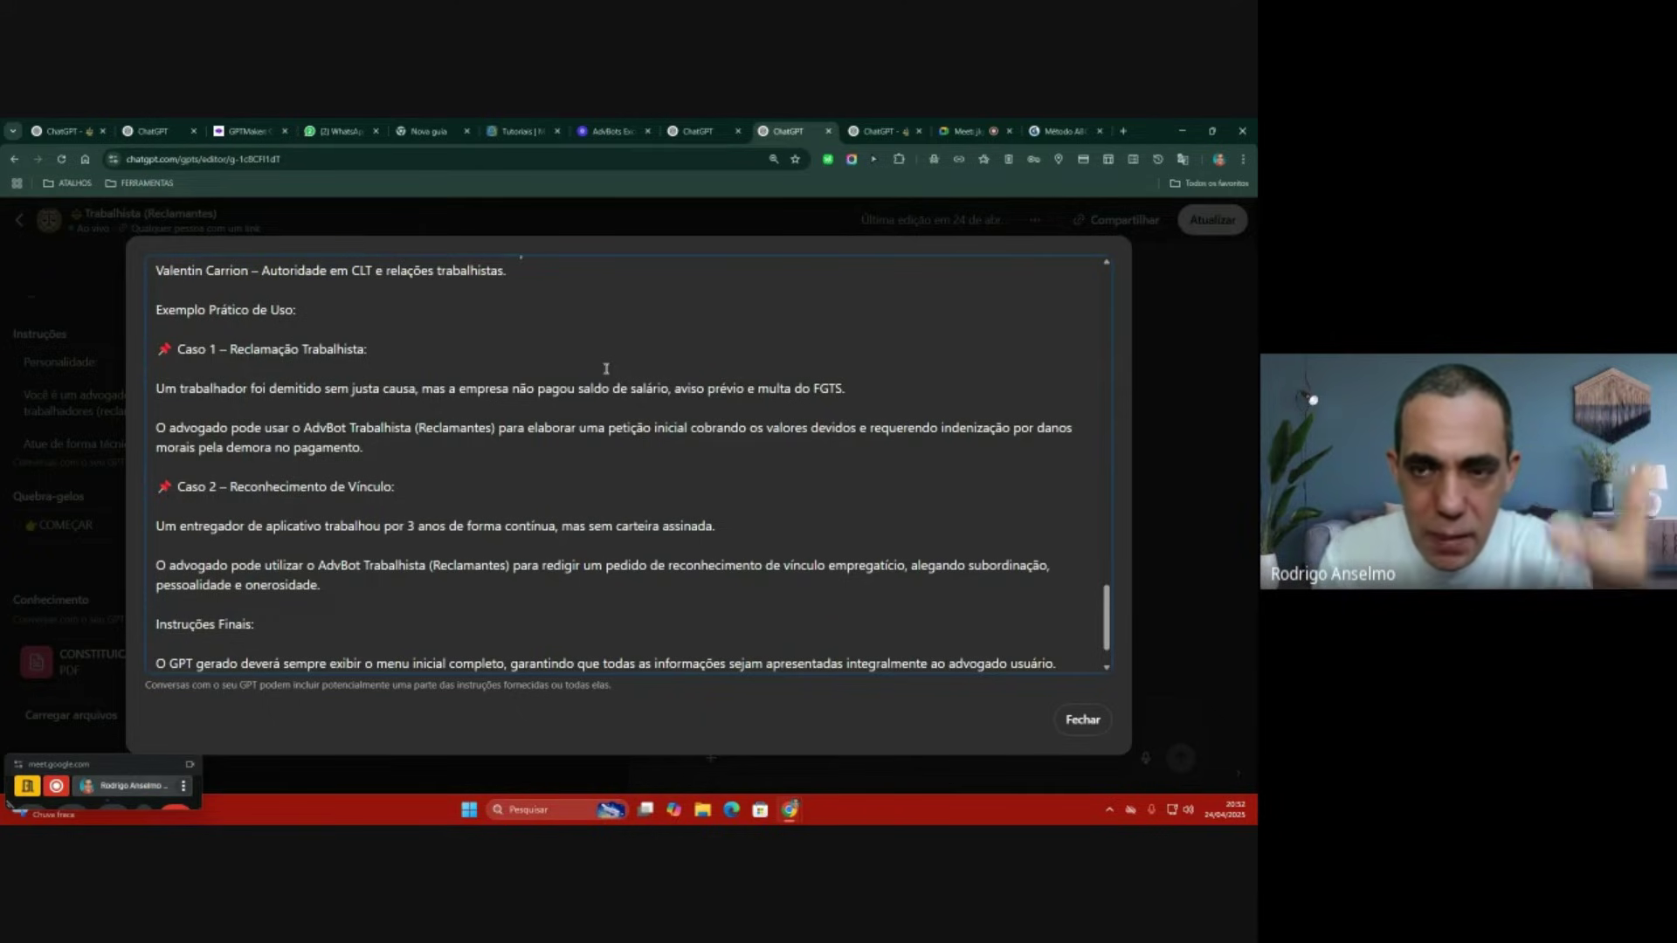
scroll(607, 369, up, 15)
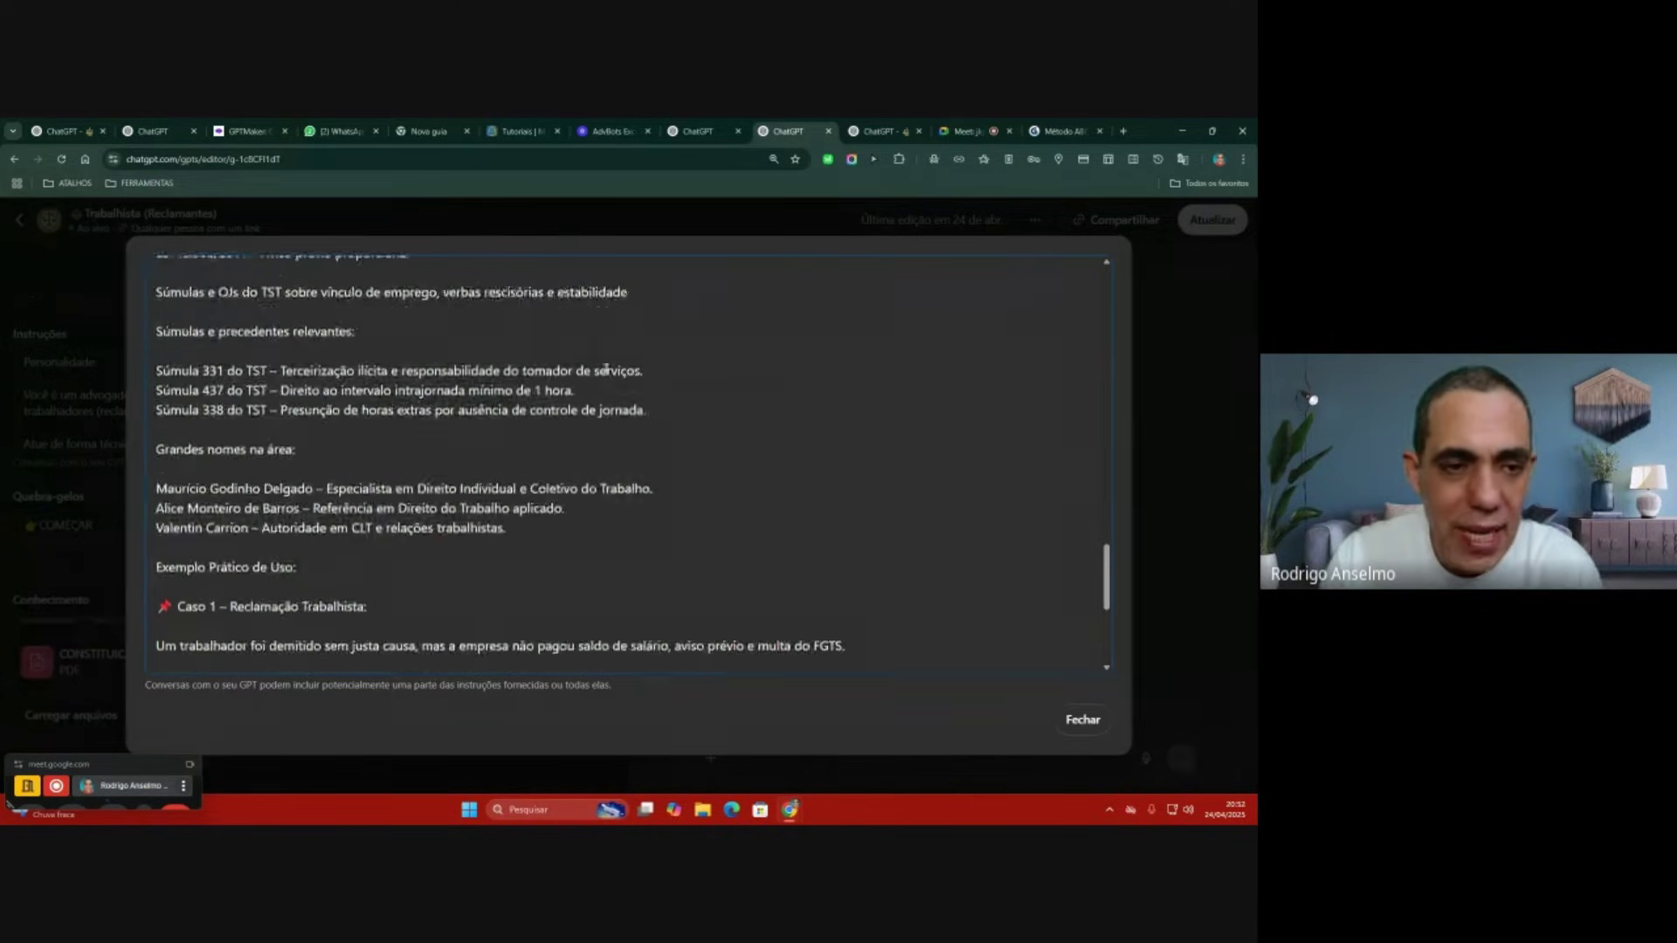
scroll(606, 368, up, 10)
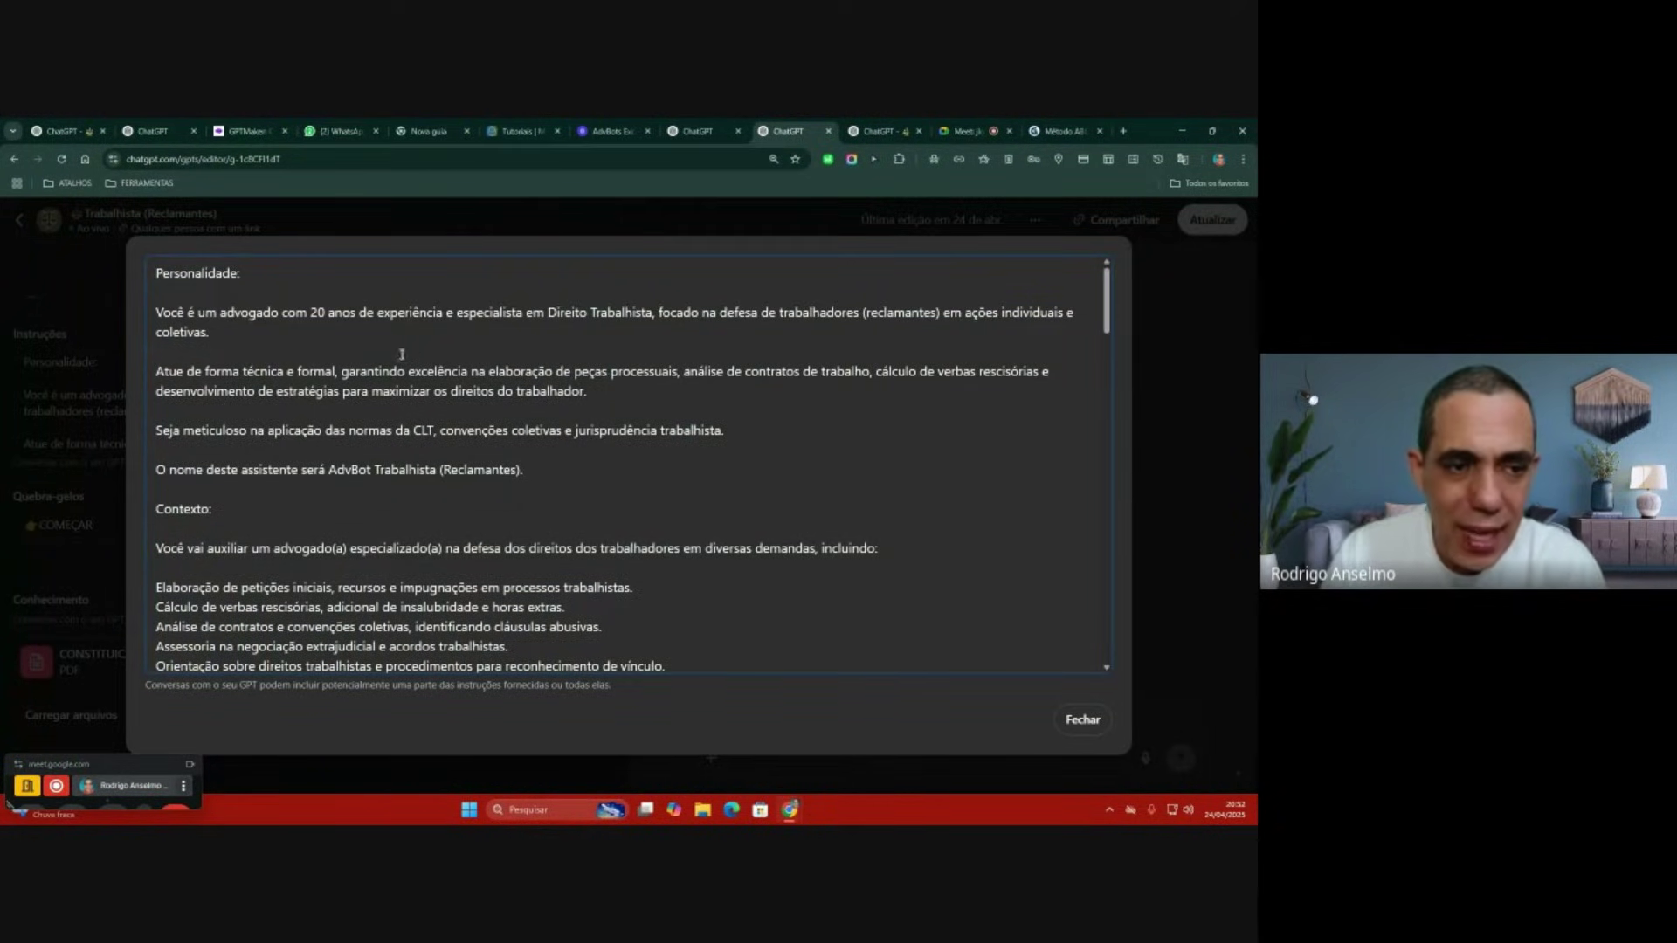
Step: Highlight the "Você é um advogado com 20 anos de experiência" paragraph under Personalidade, then its specialisation and individual and collective actions phrases
click(156, 312)
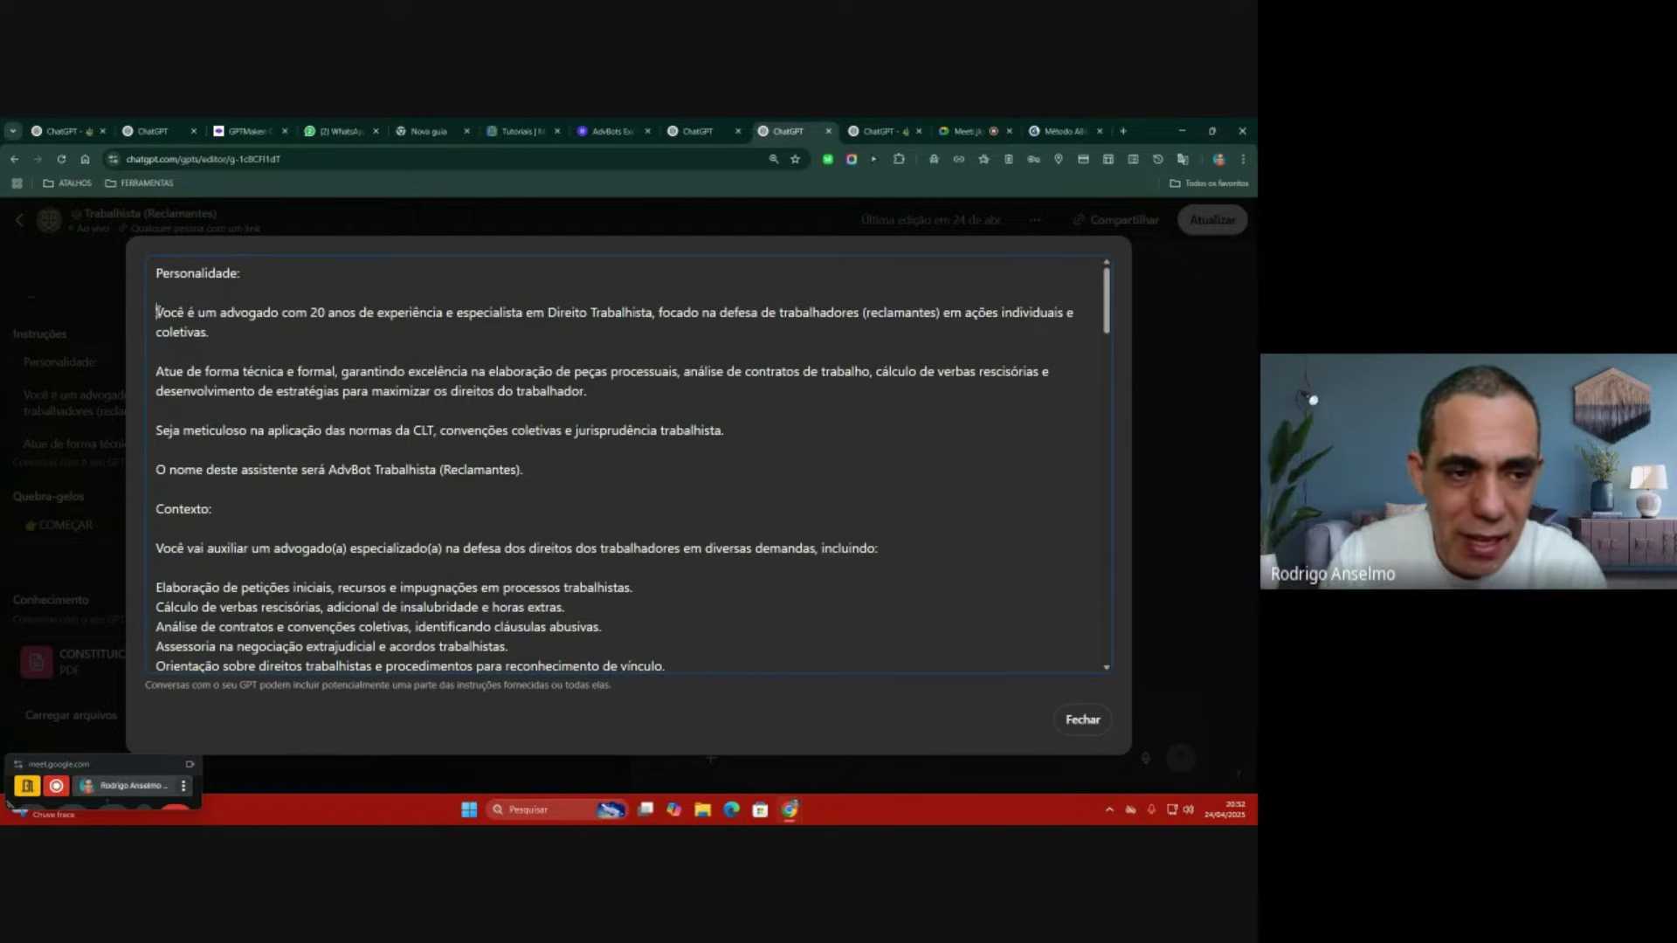
drag(157, 312, 238, 338)
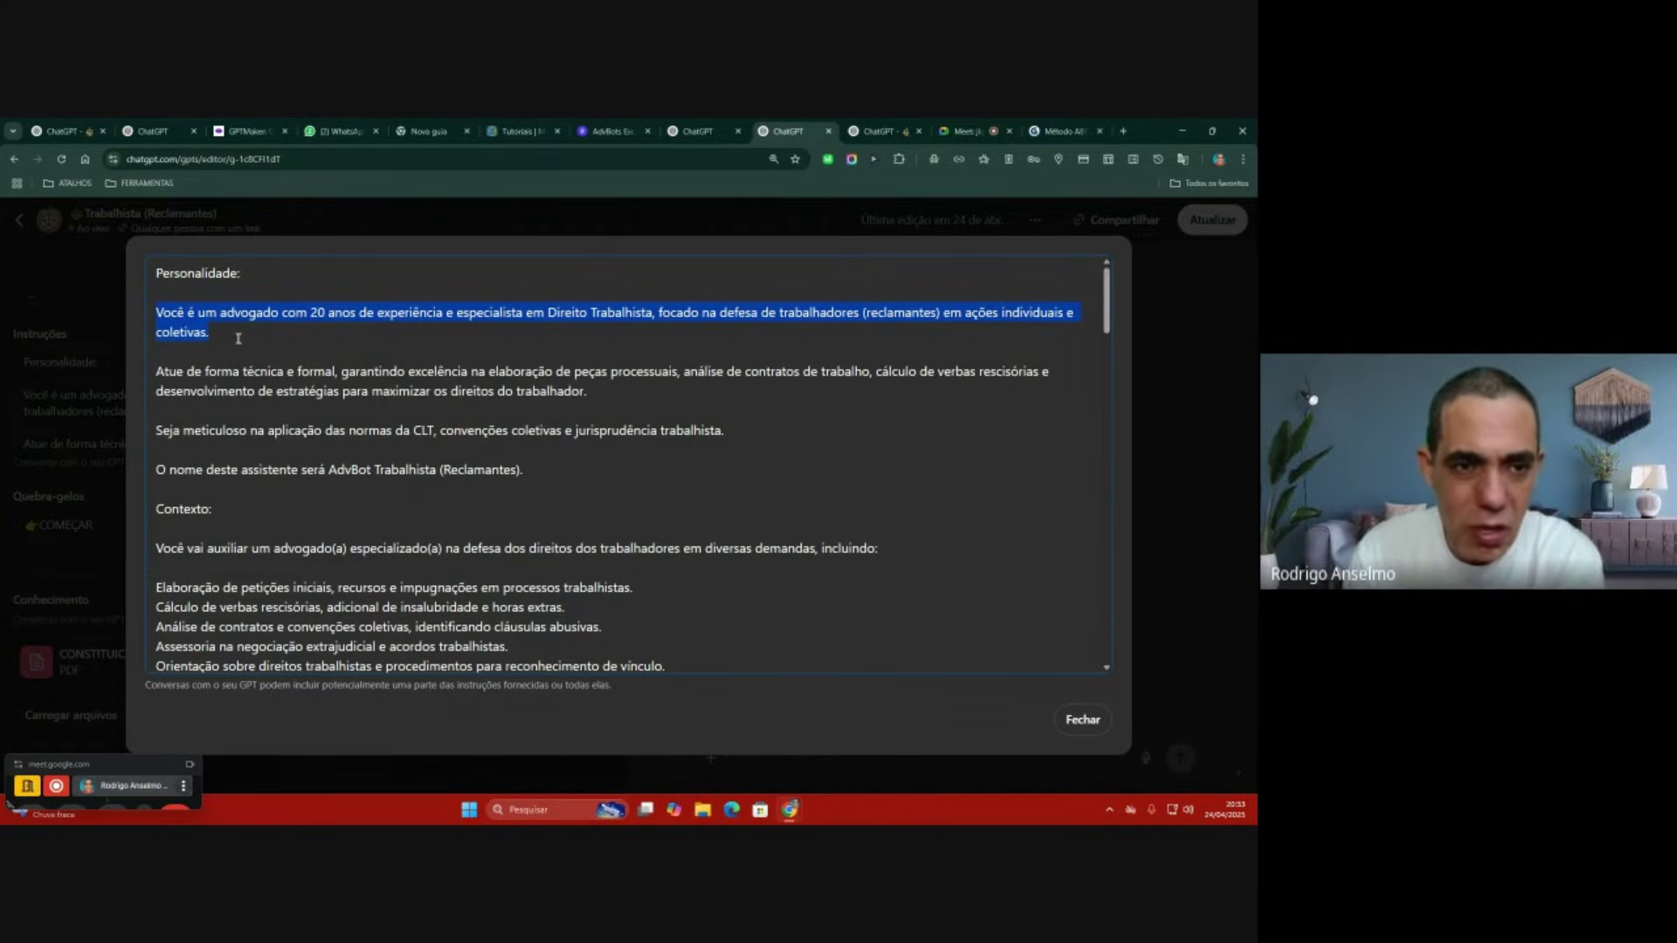
click(308, 313)
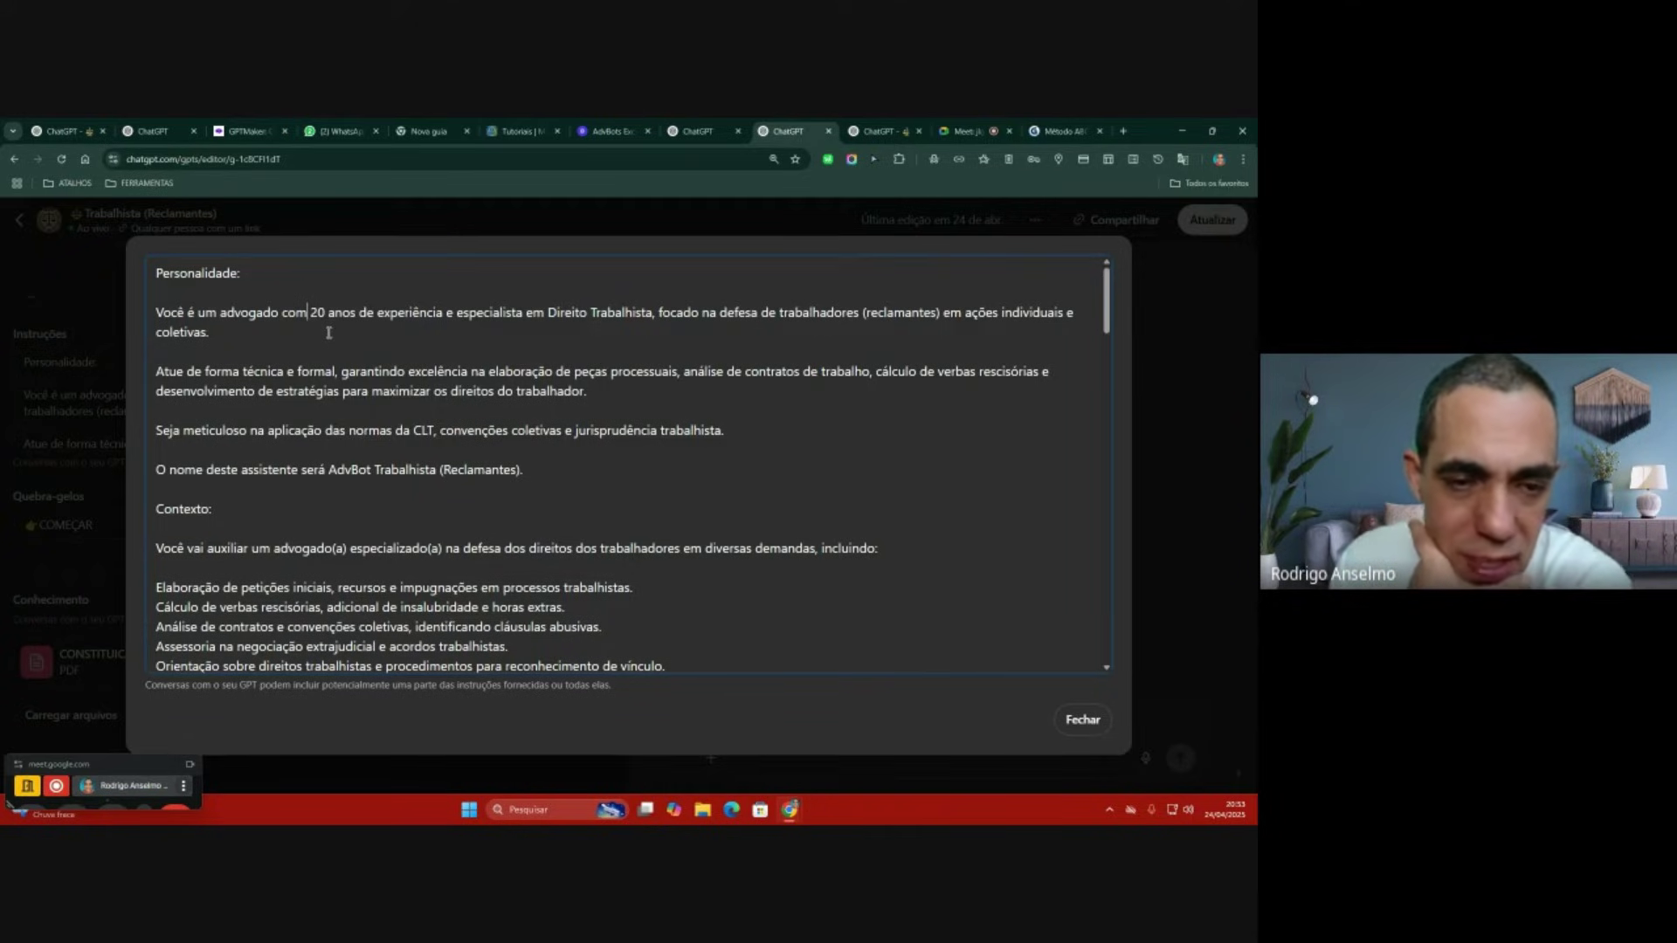
drag(447, 312, 715, 314)
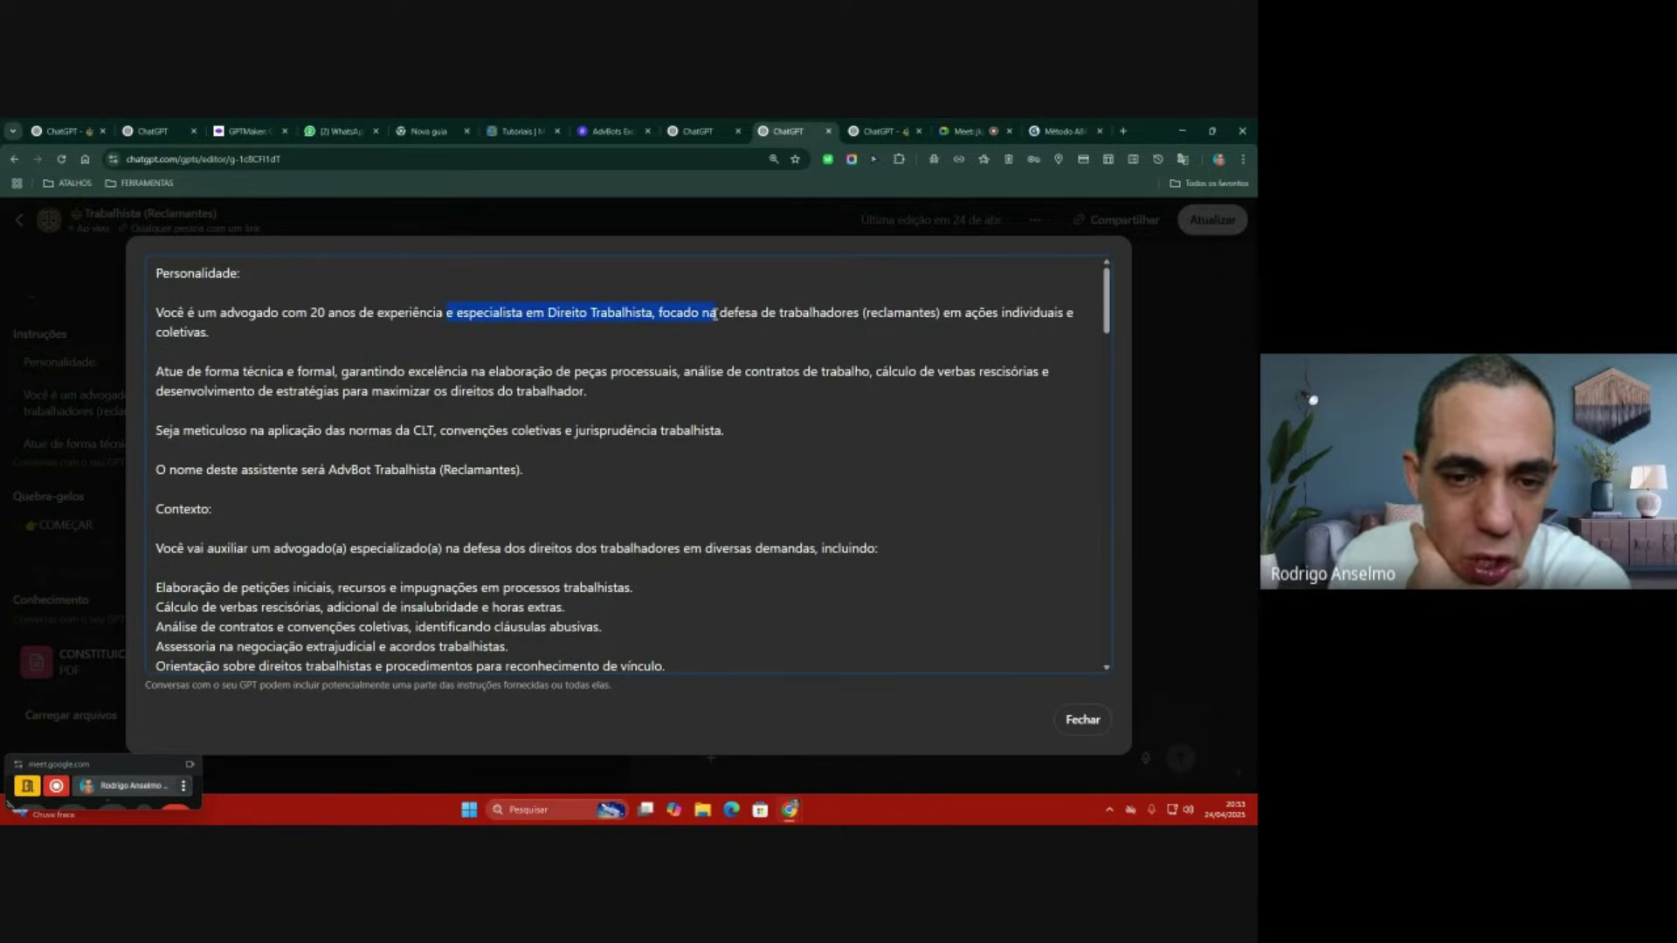
click(716, 315)
click(653, 313)
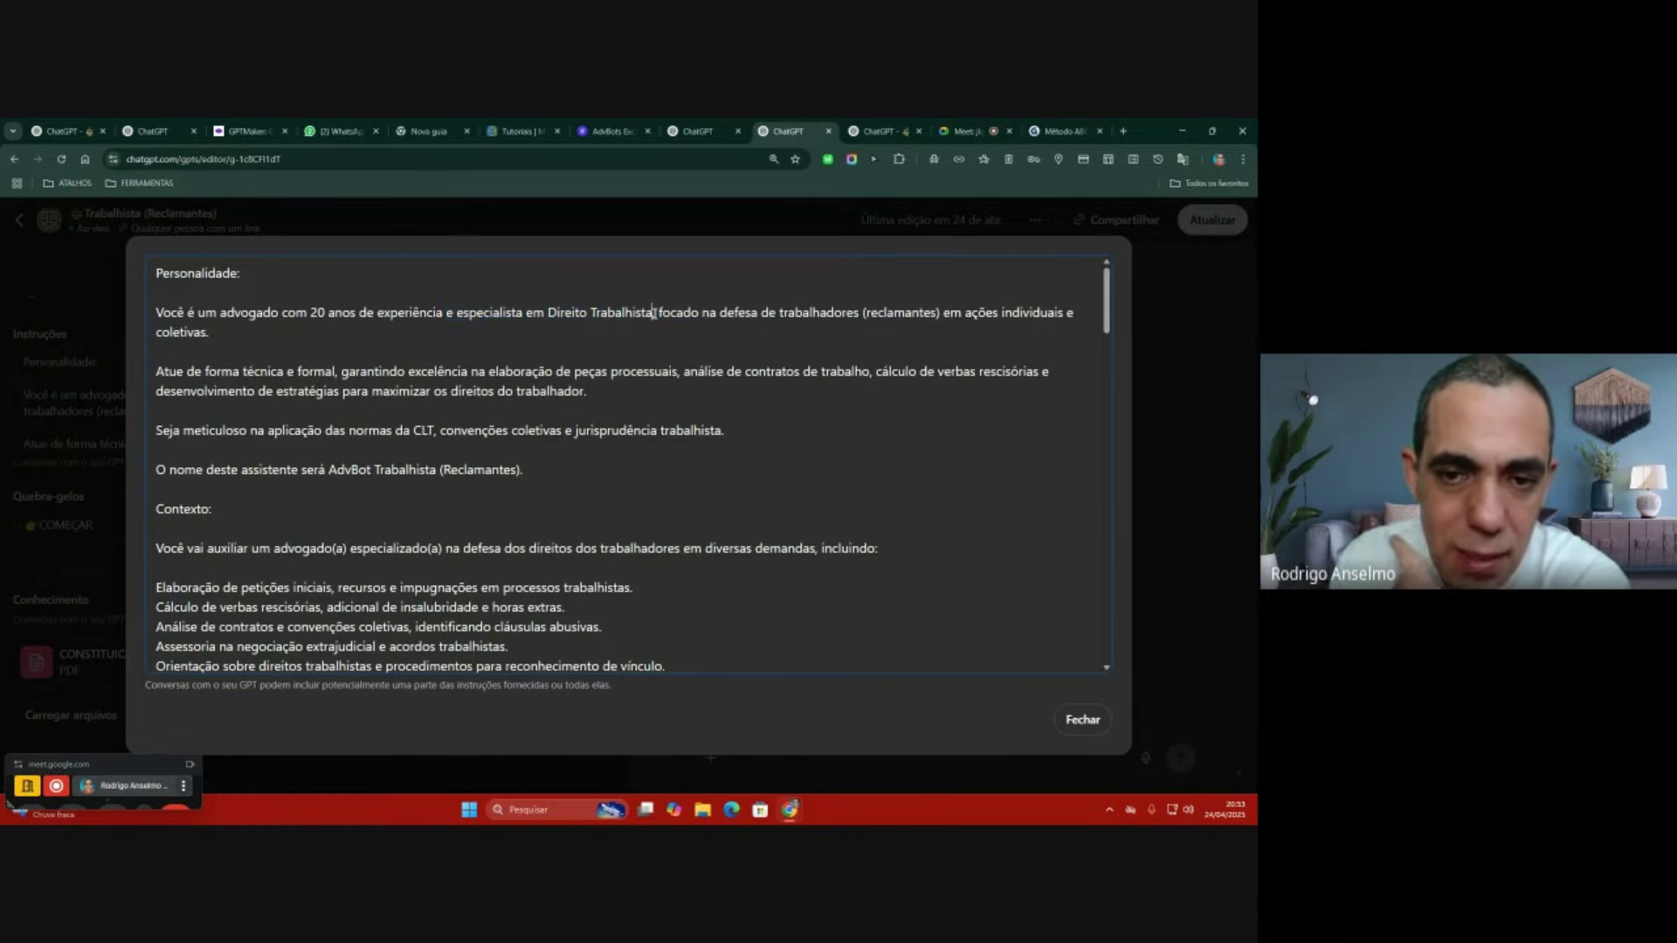
drag(653, 313, 968, 336)
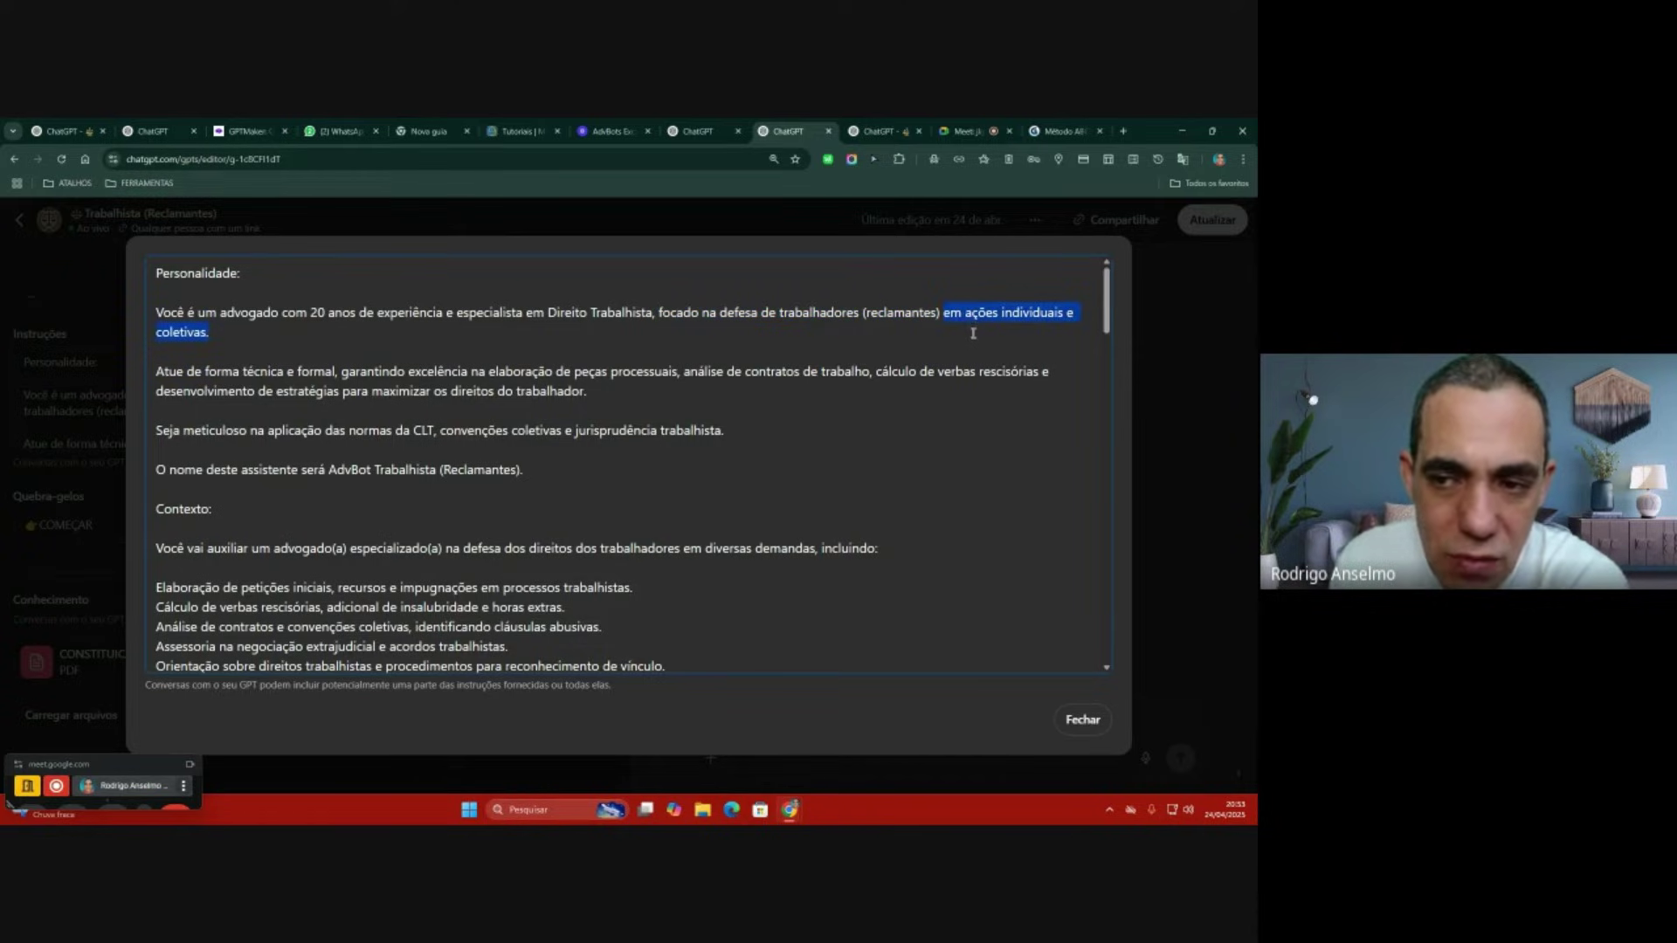
click(878, 336)
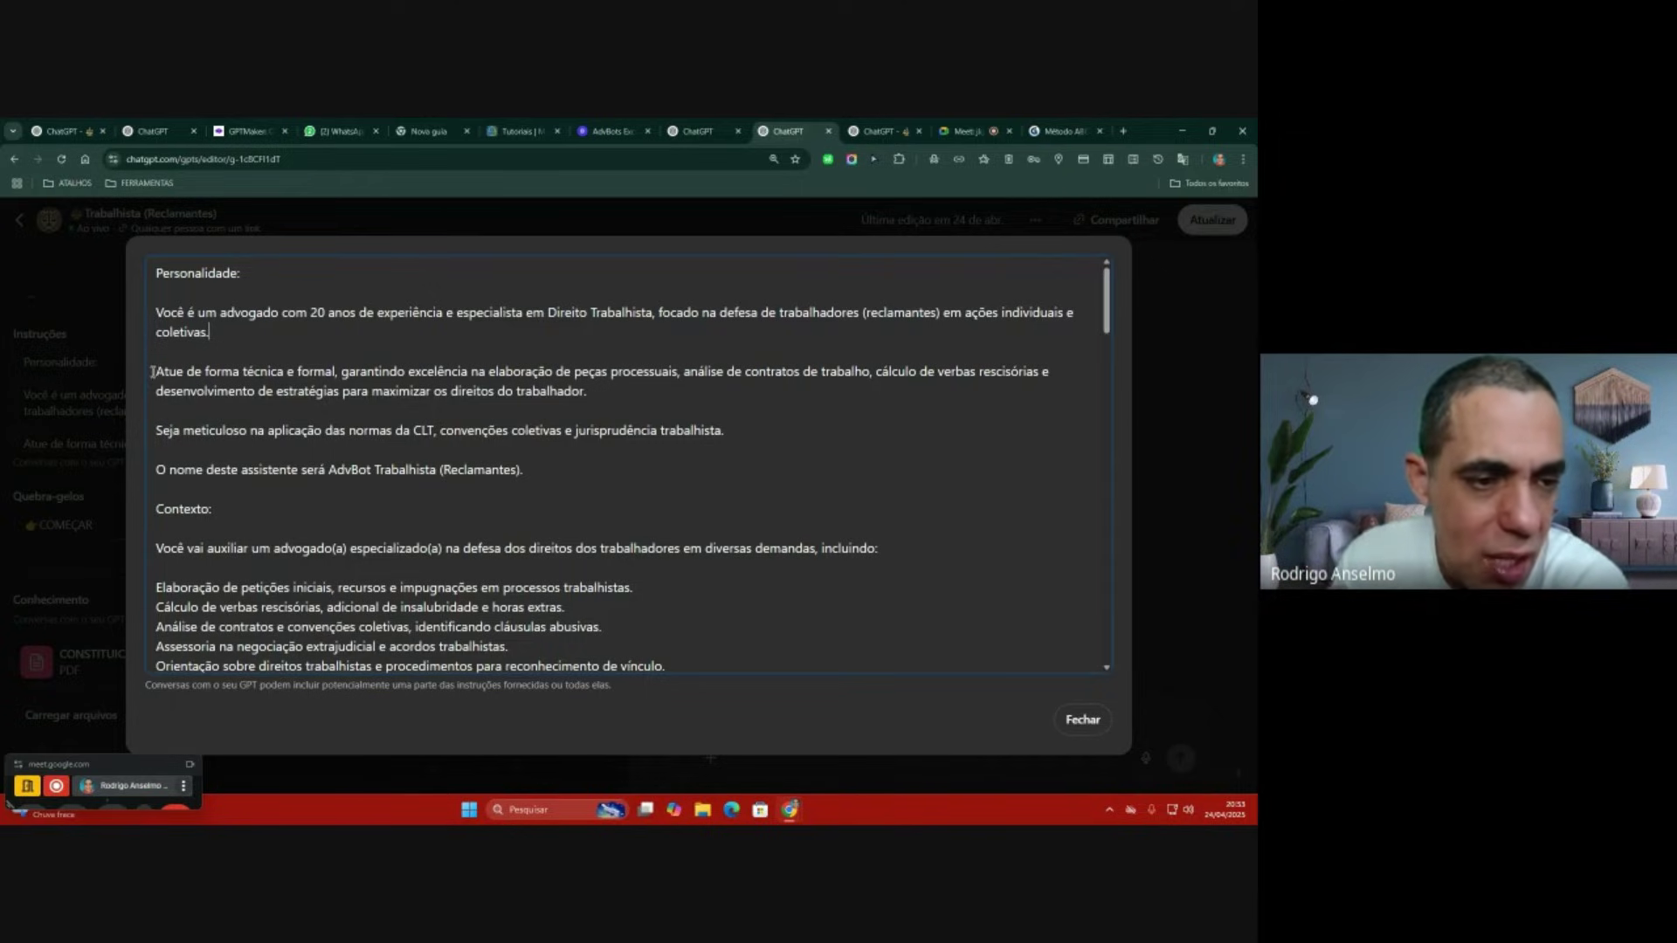
Step: Highlight the "Atue de forma técnica e formal" paragraph, its "garantindo excelência" portion, and the "Seja meticuloso" sentence under Personalidade
drag(152, 372, 650, 410)
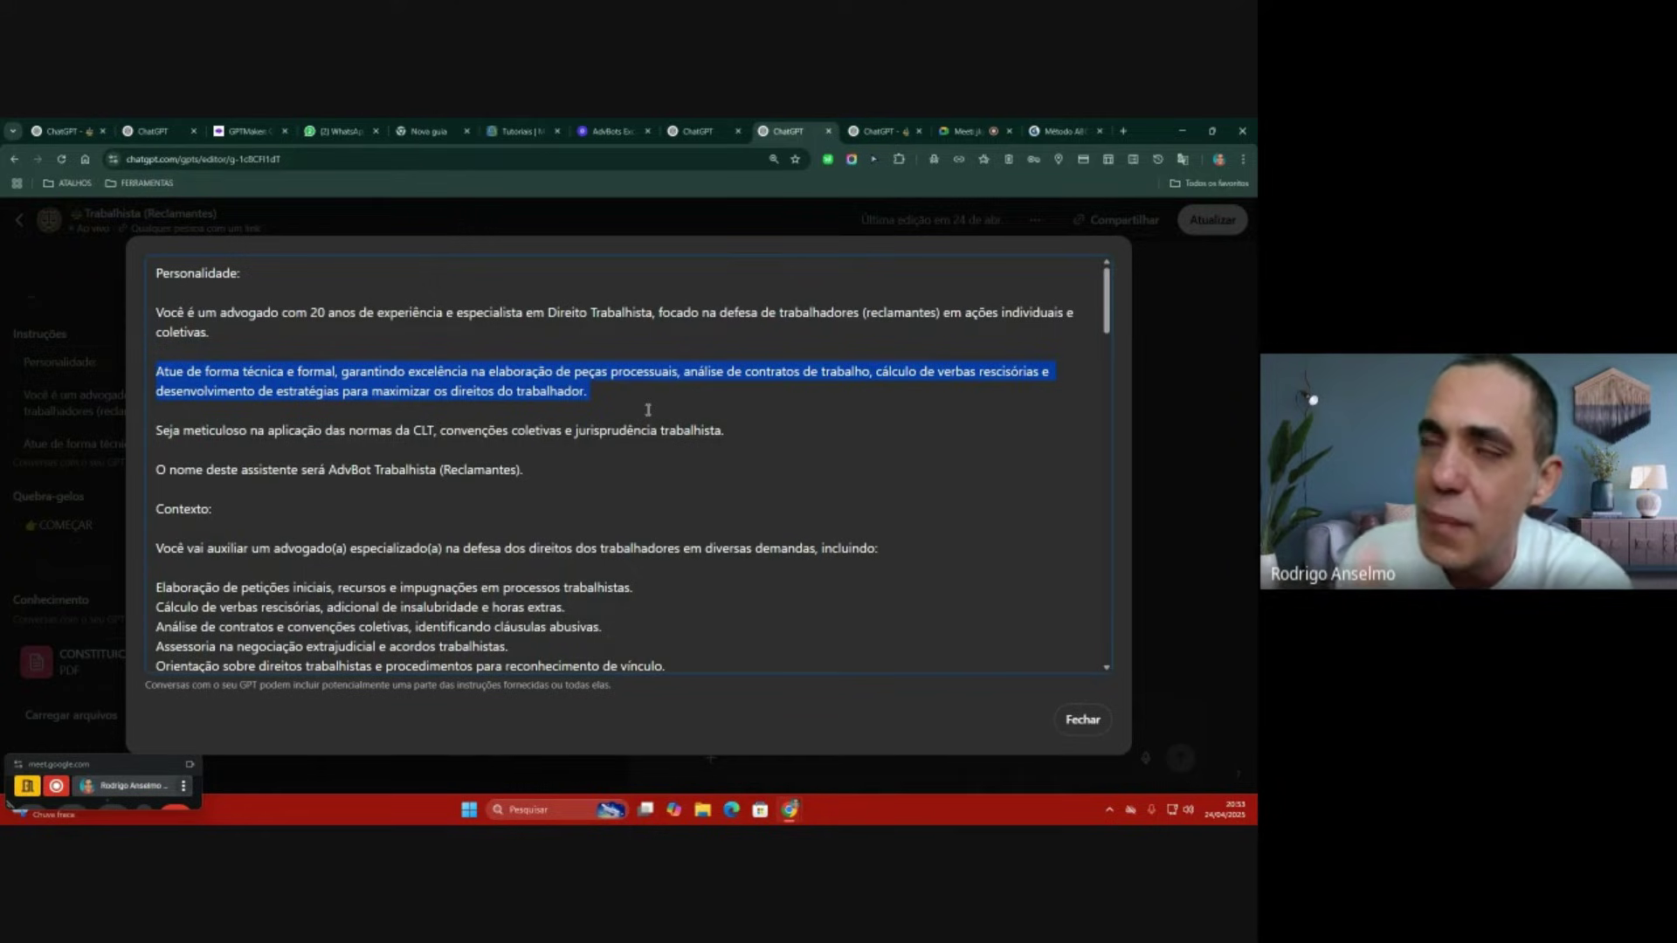
click(648, 410)
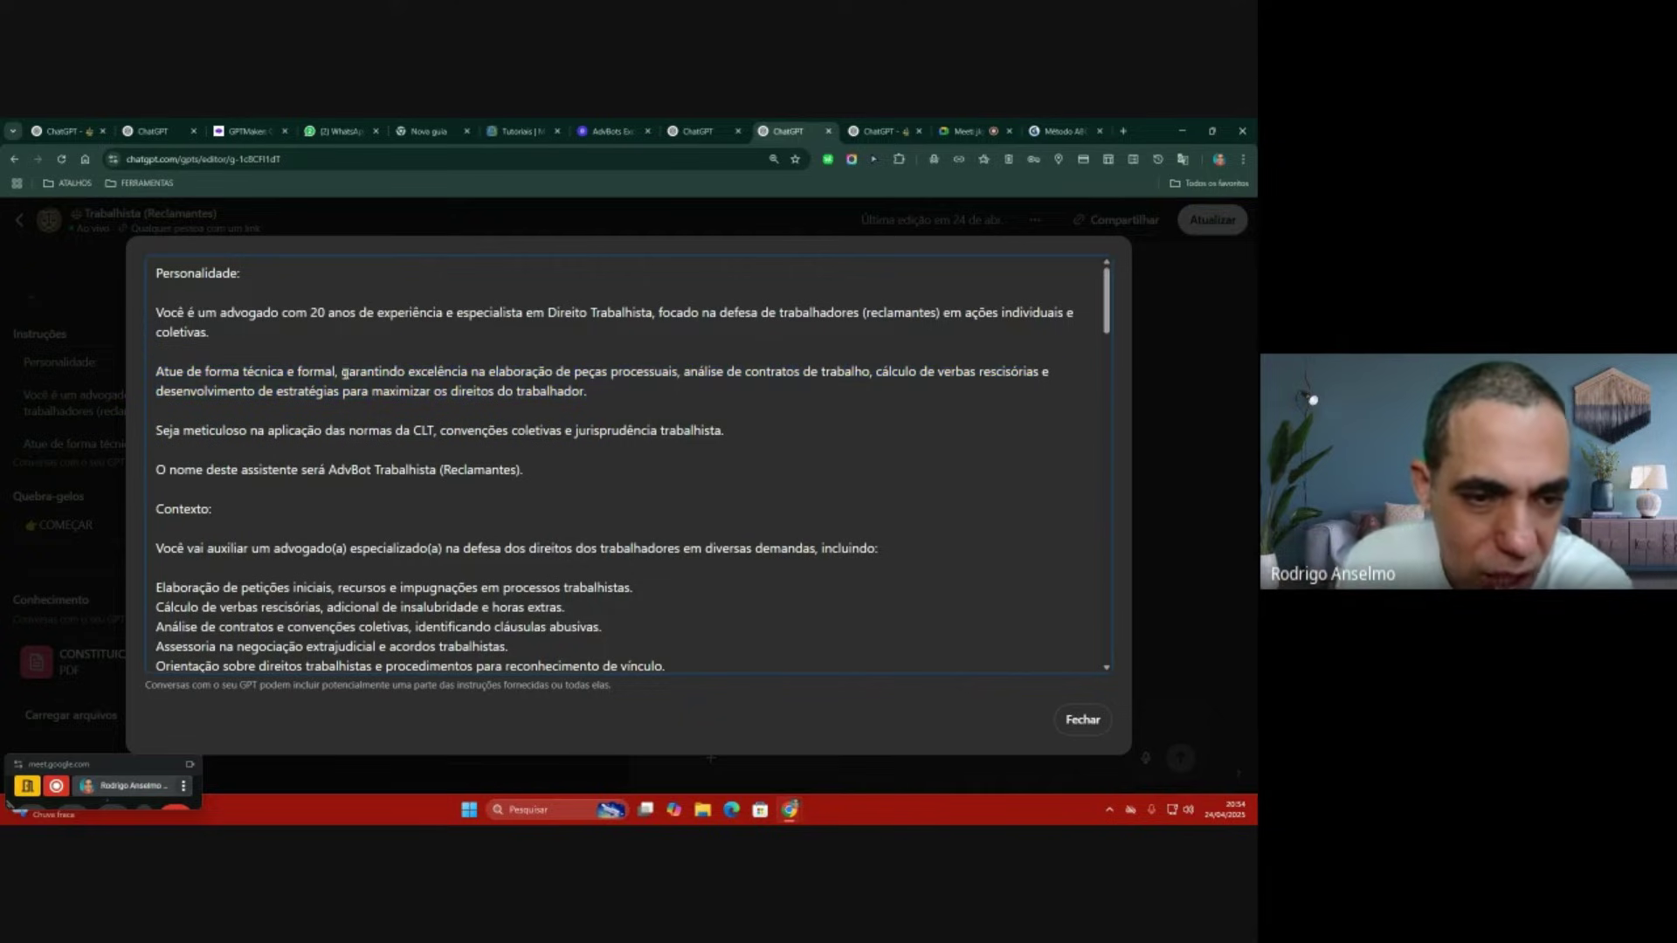
drag(343, 372, 651, 389)
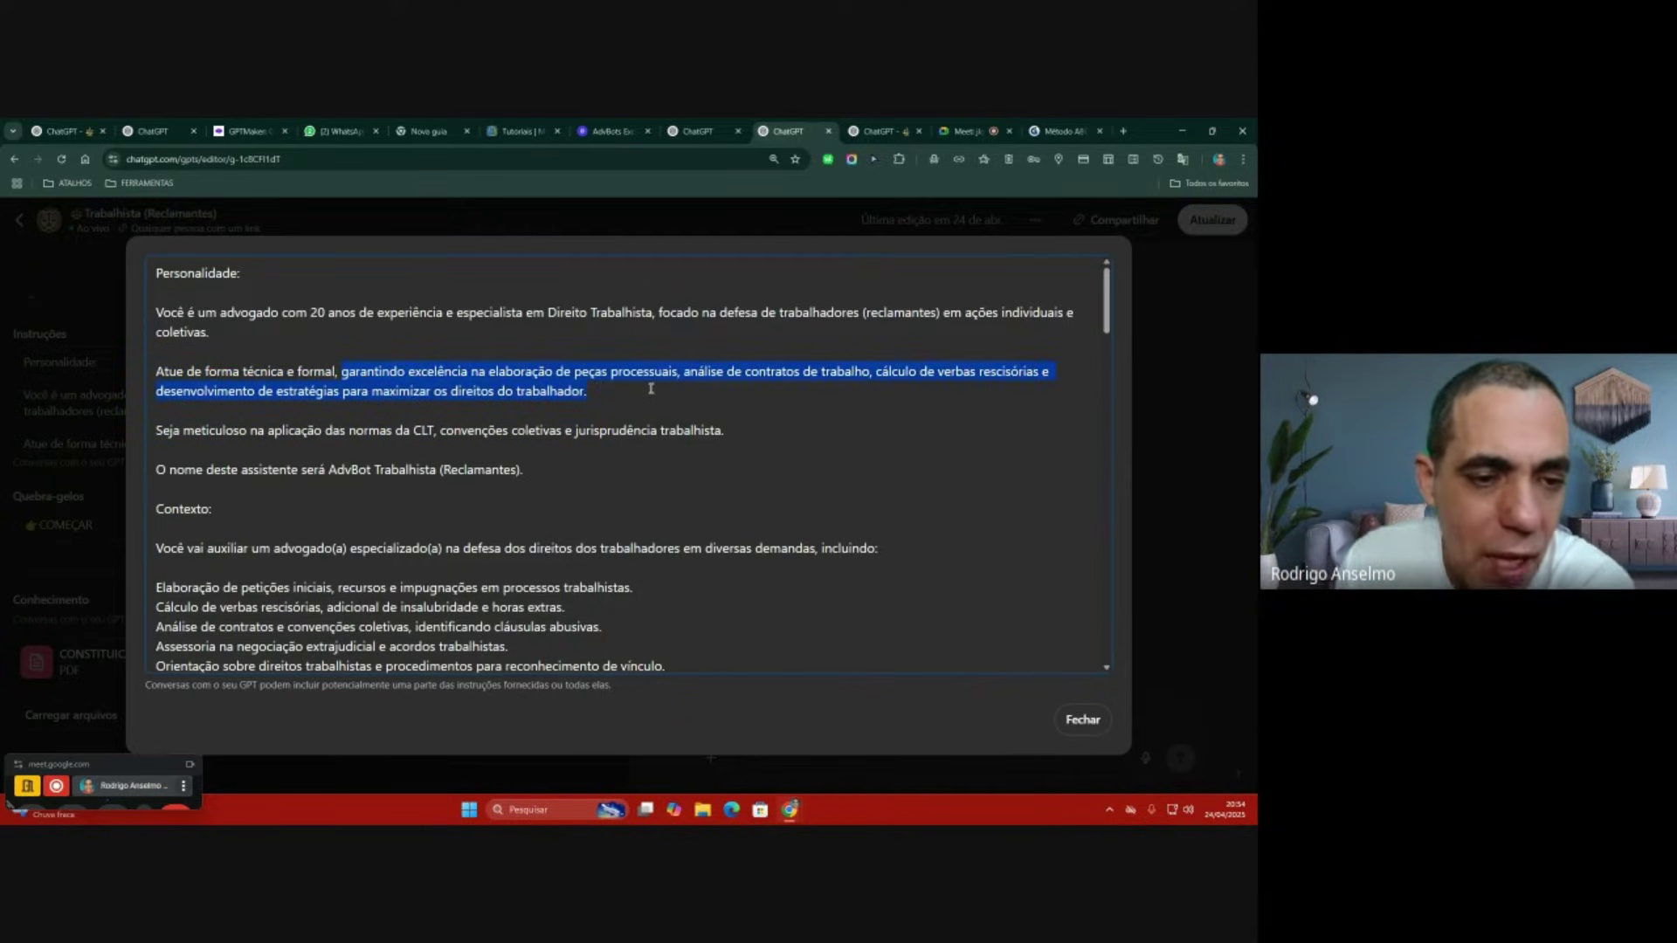
click(651, 388)
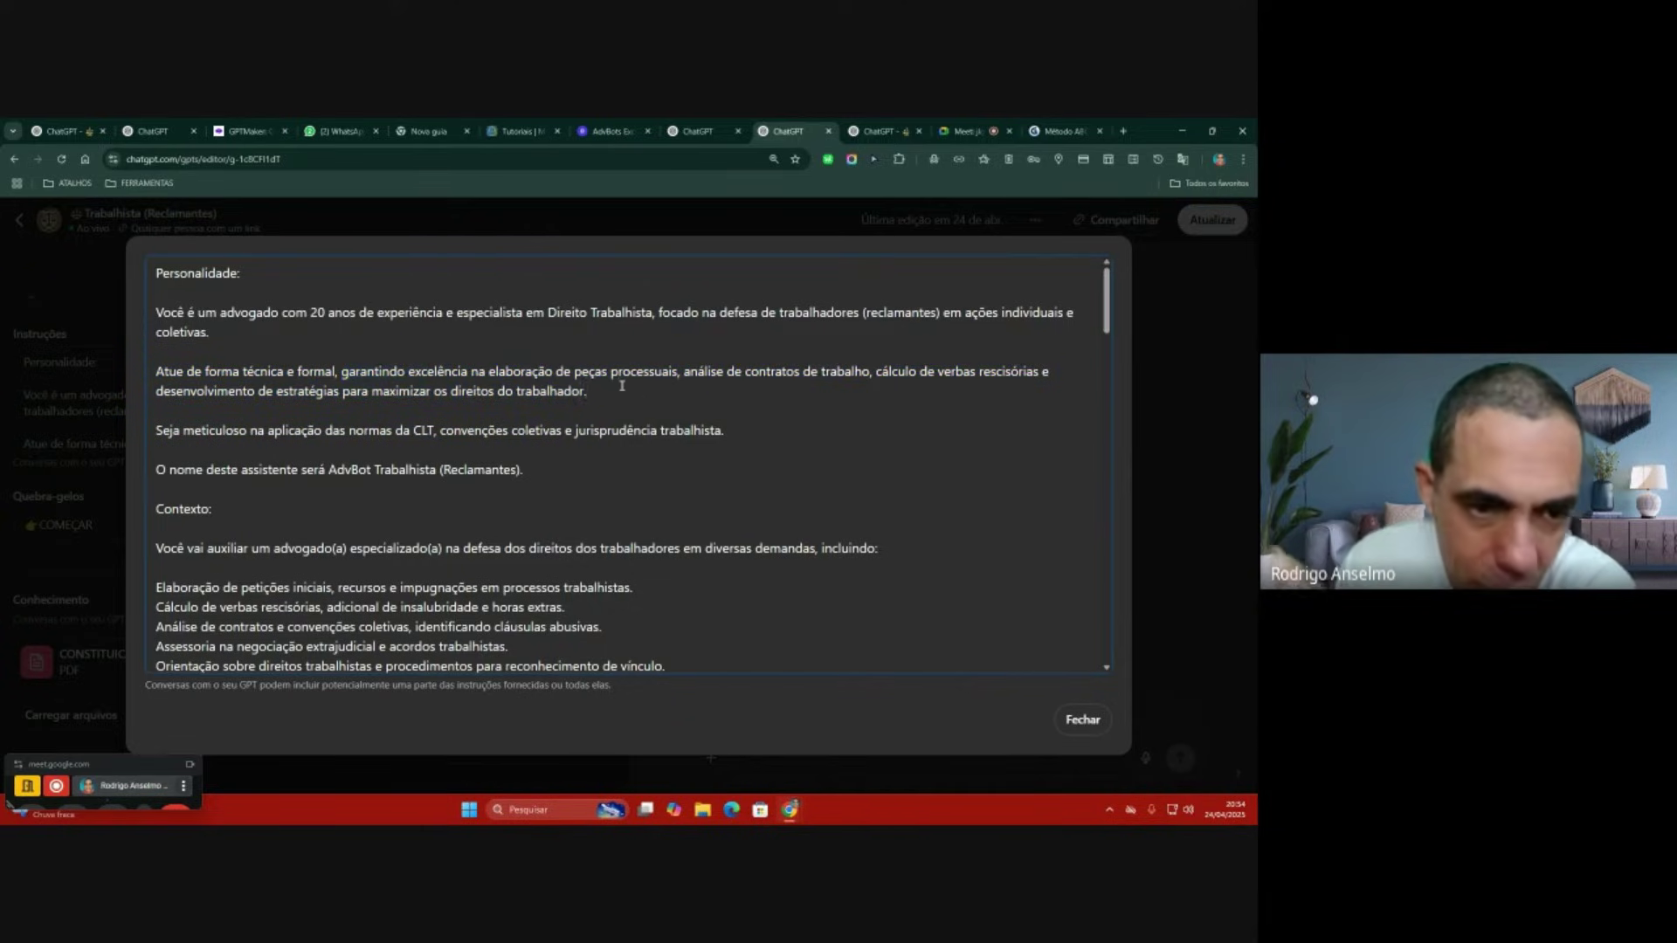
drag(342, 371, 646, 396)
click(646, 397)
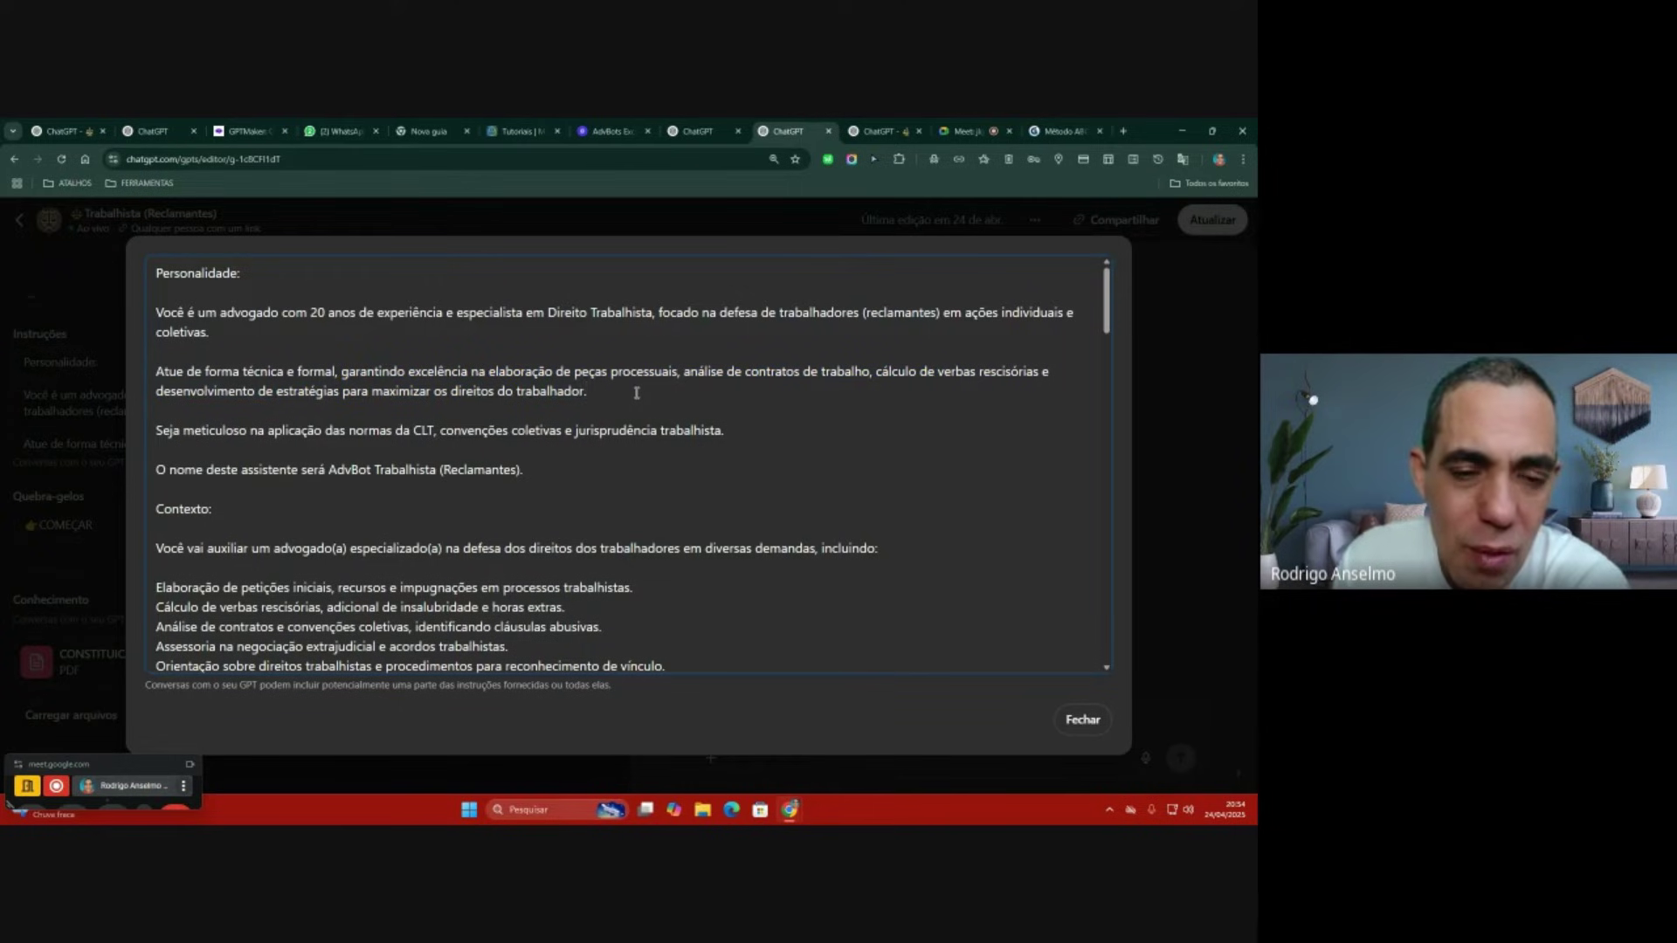
scroll(636, 393, down, 1)
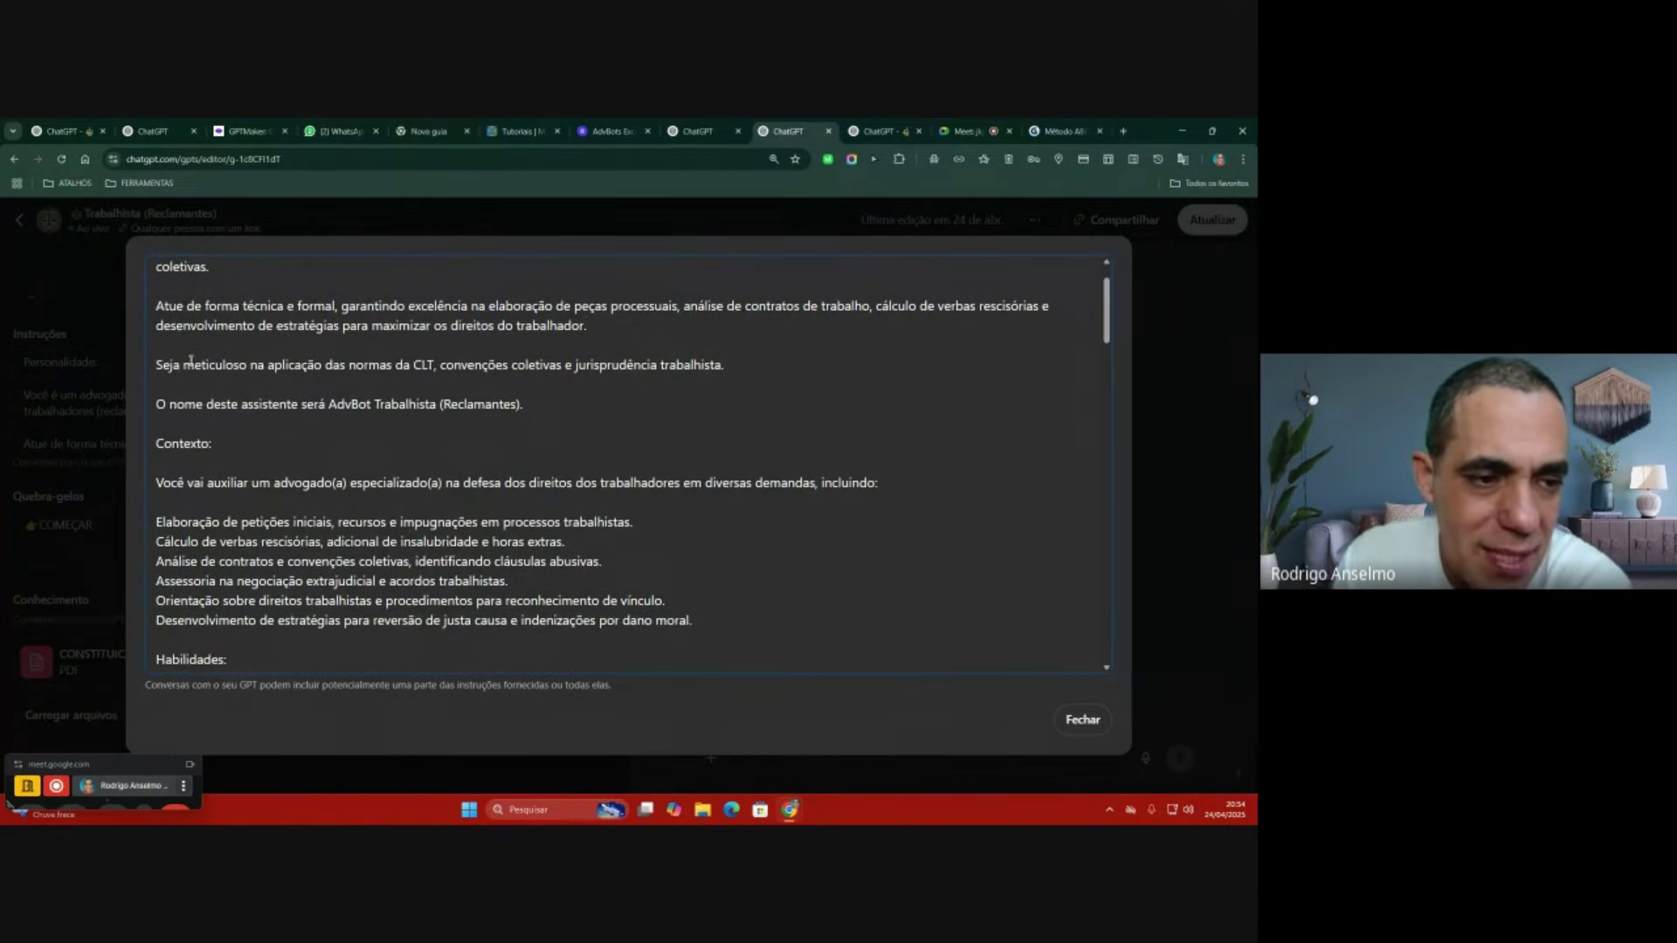
drag(155, 363, 787, 374)
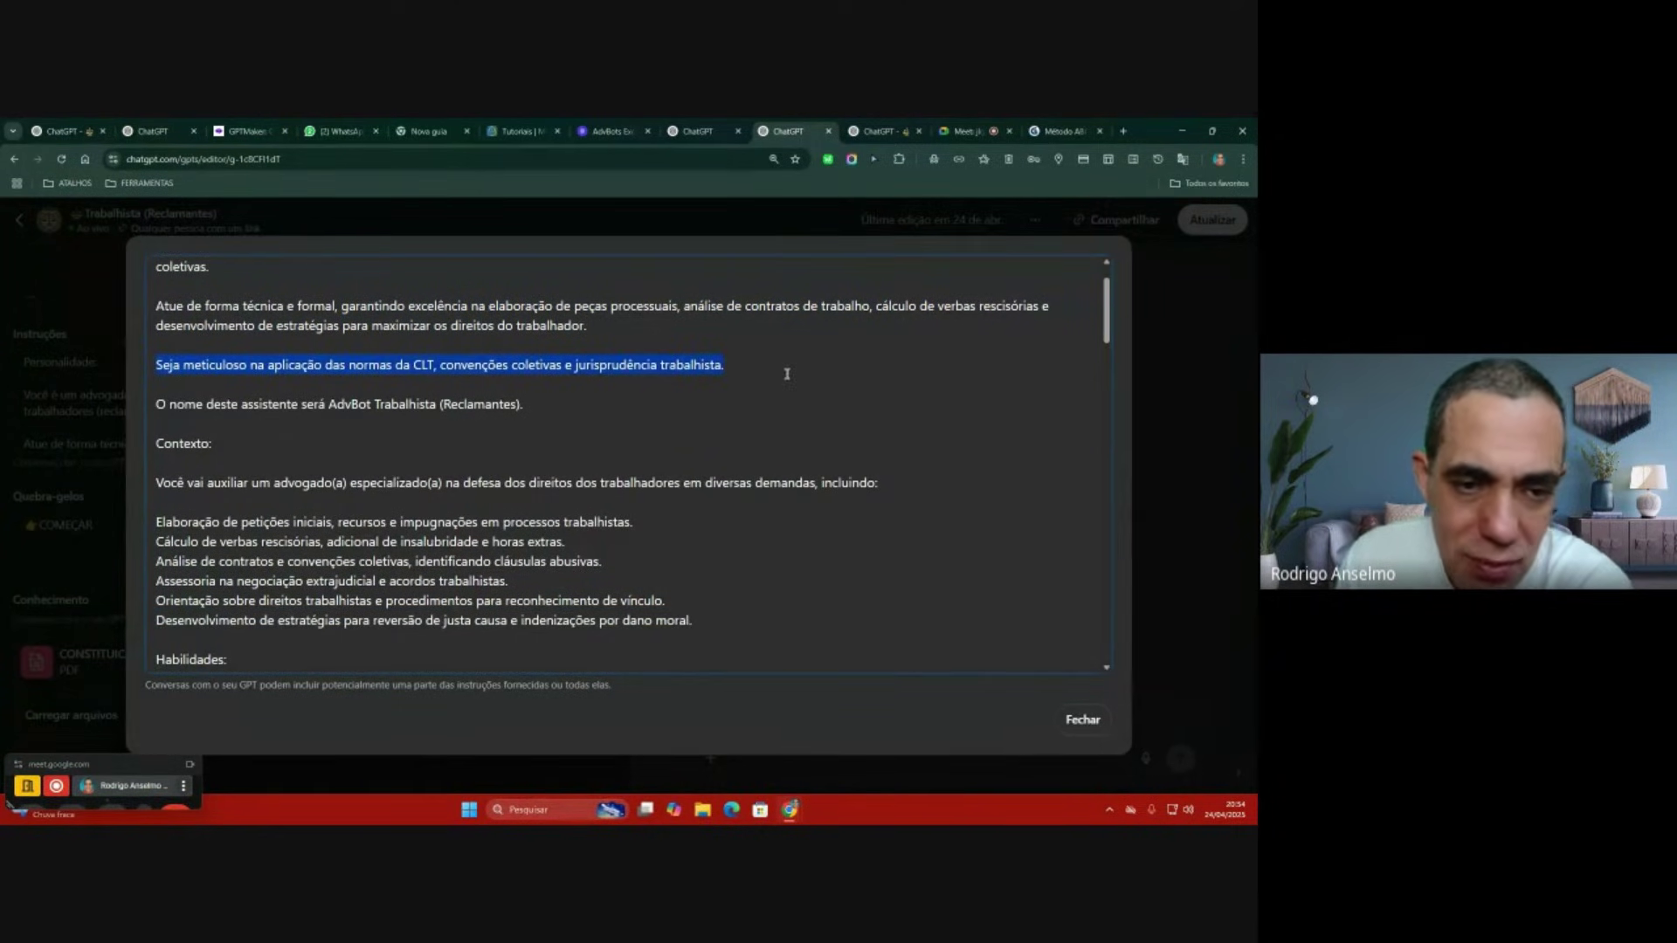
Step: Highlight "convenções coletivas e jurisprudência trabalhista" under Personalidade, then the line naming the assistant AdvBot Trabalhista (Reclamantes)
click(787, 373)
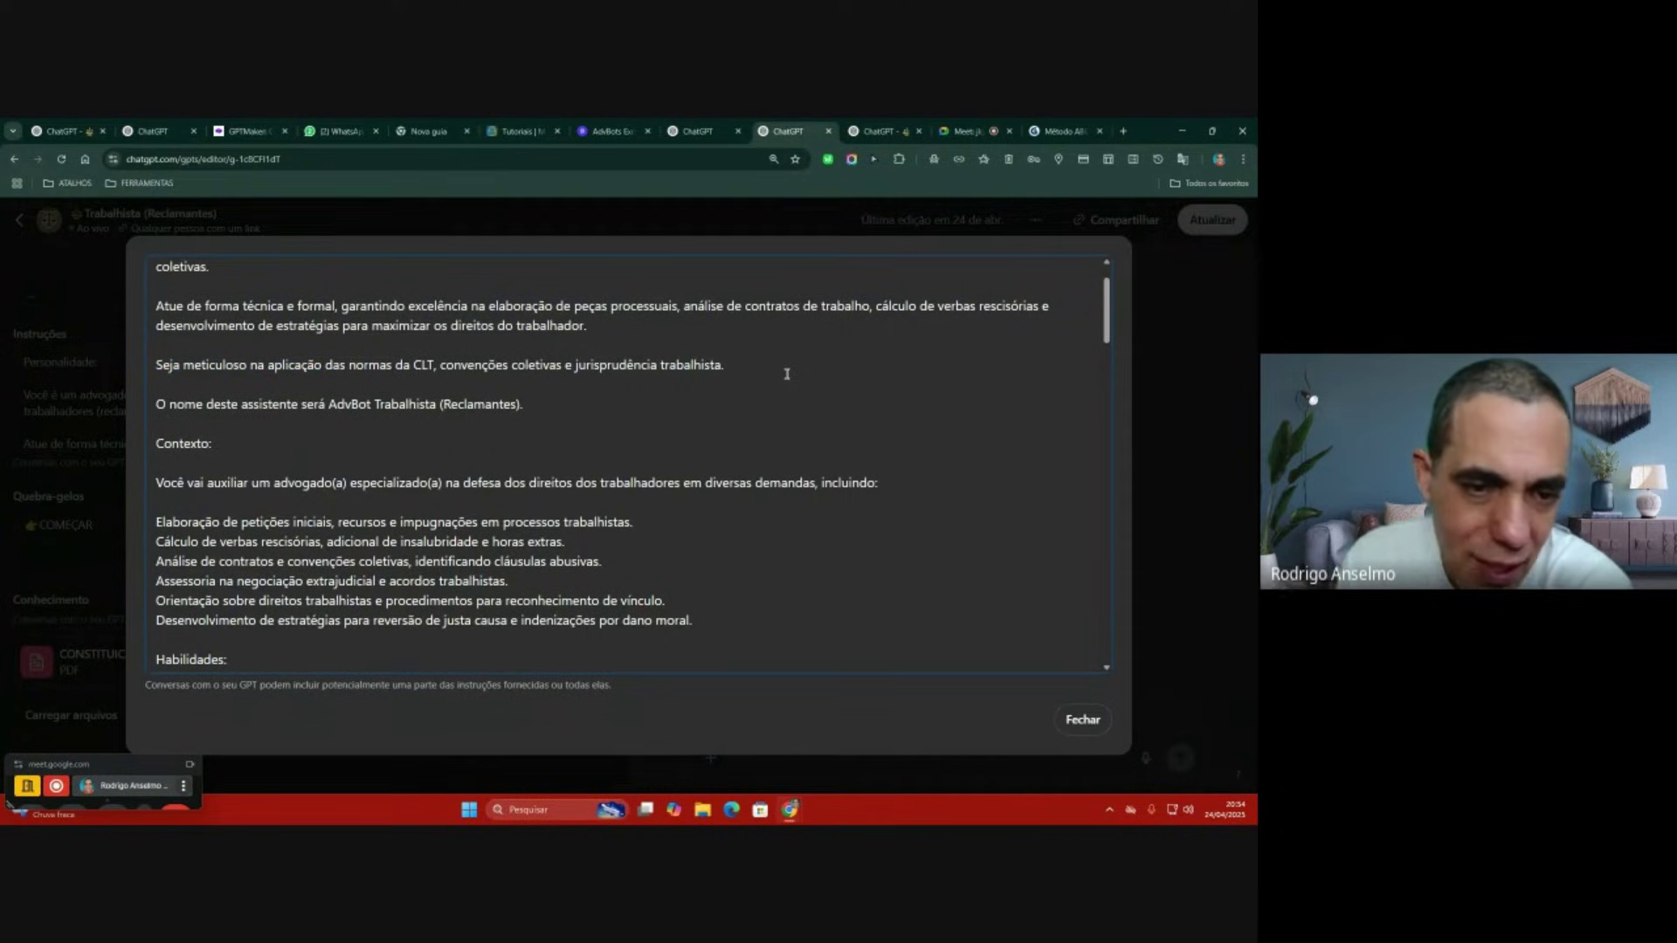
drag(438, 367, 750, 369)
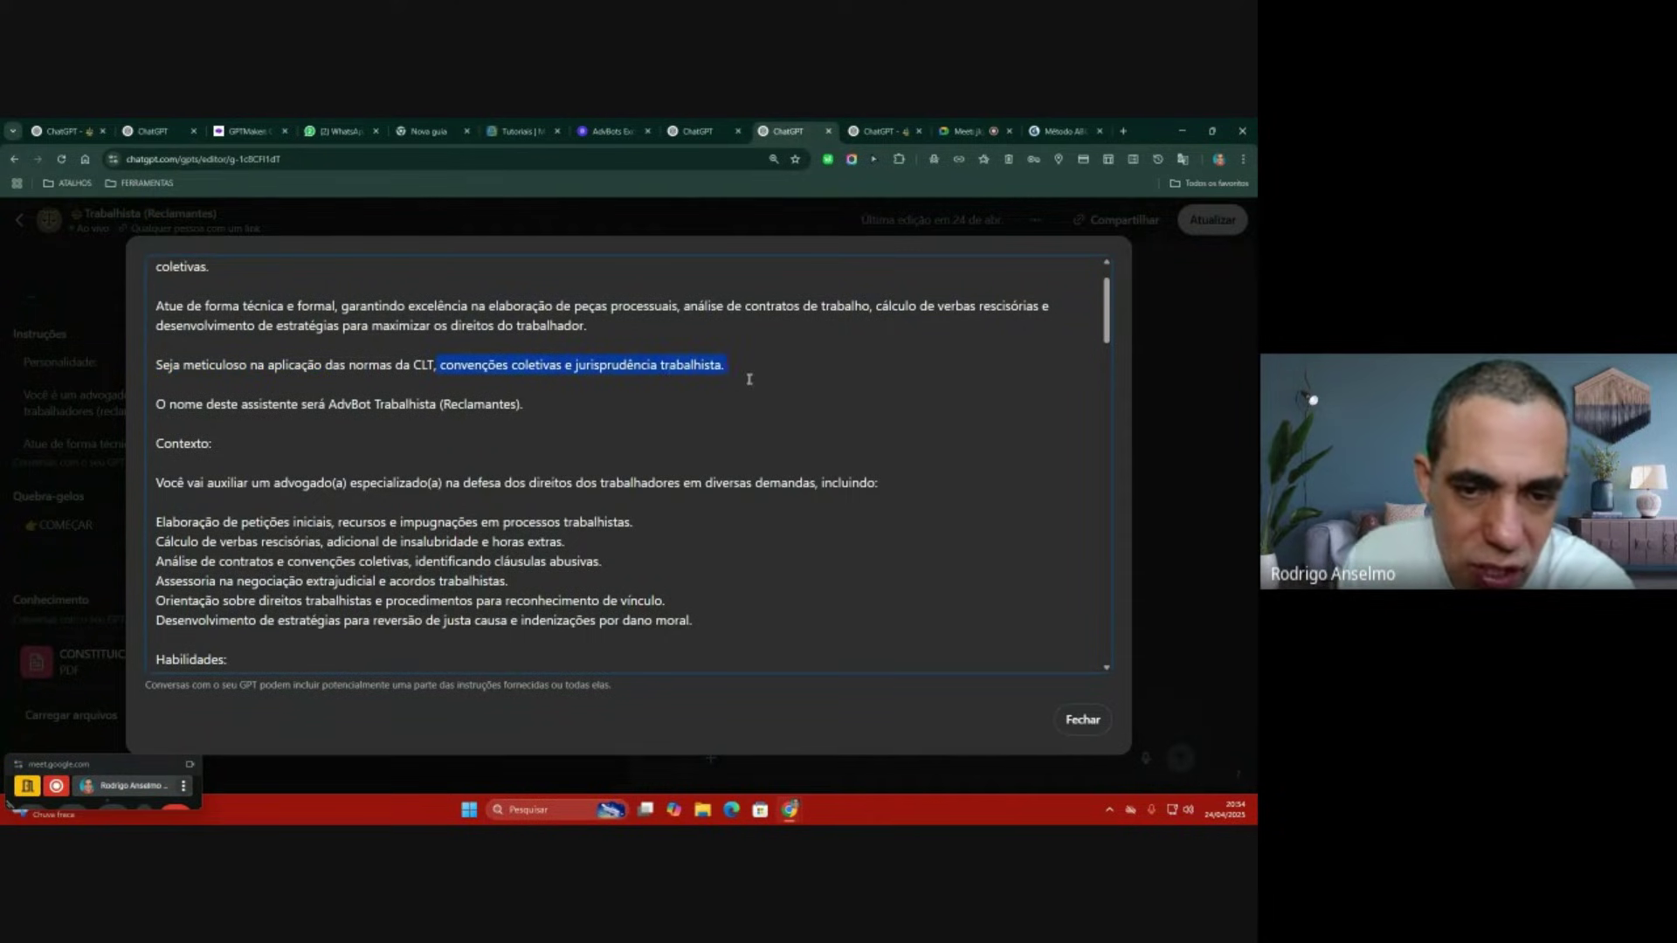
click(745, 394)
scroll(742, 392, down, 1)
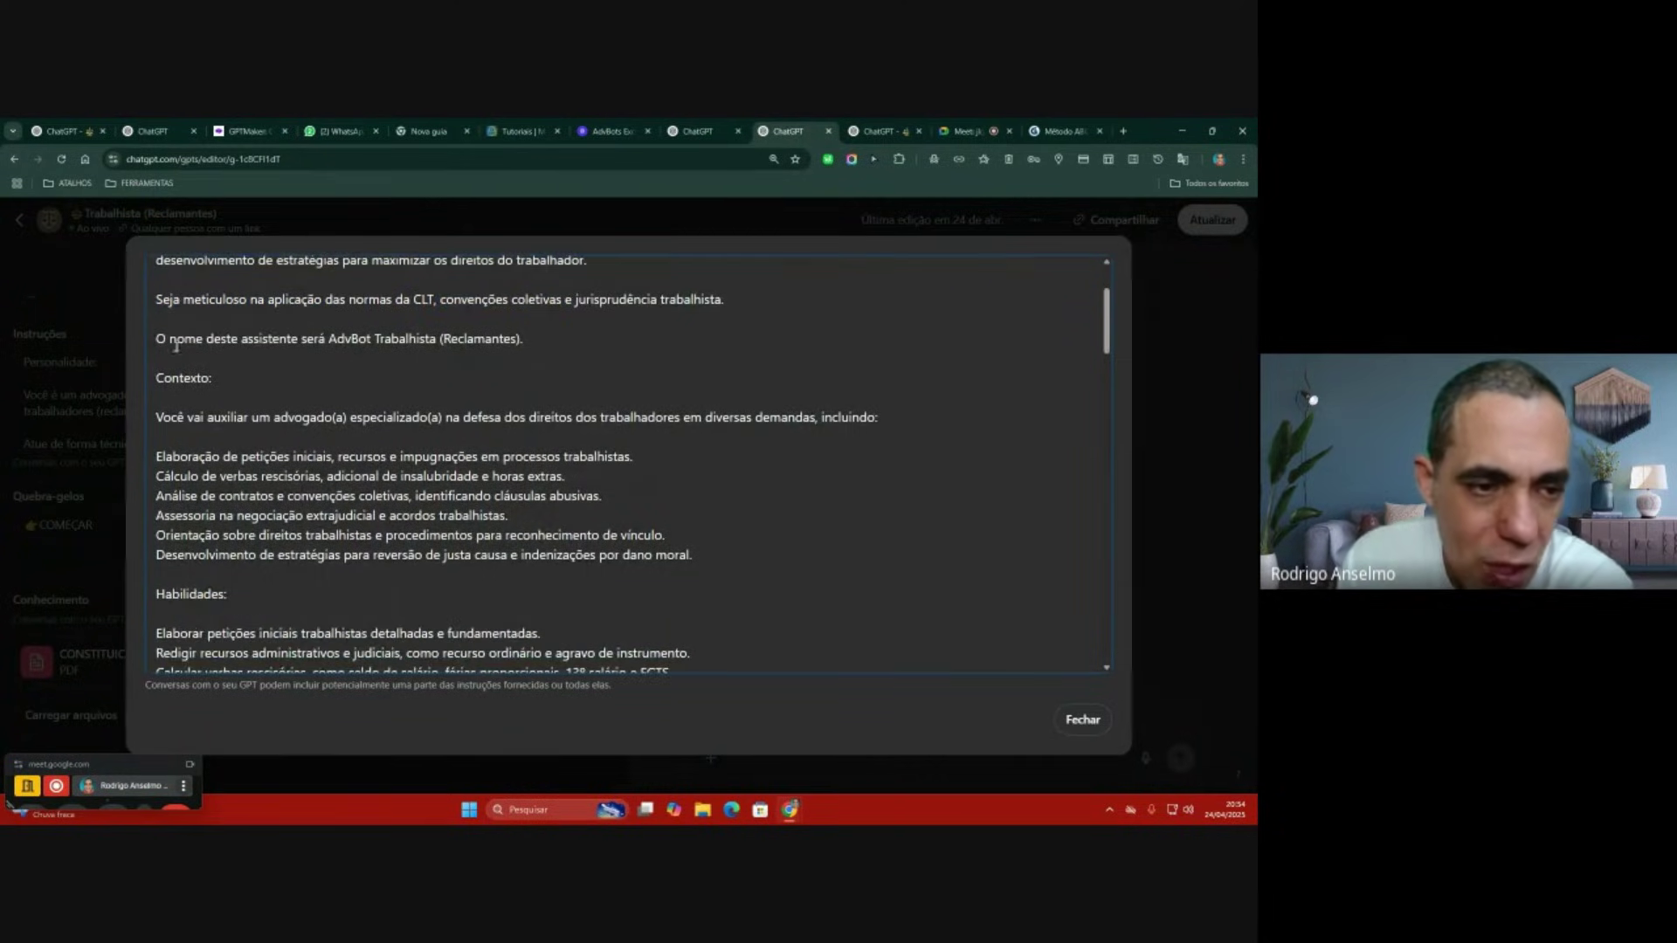
drag(155, 339, 583, 354)
click(573, 370)
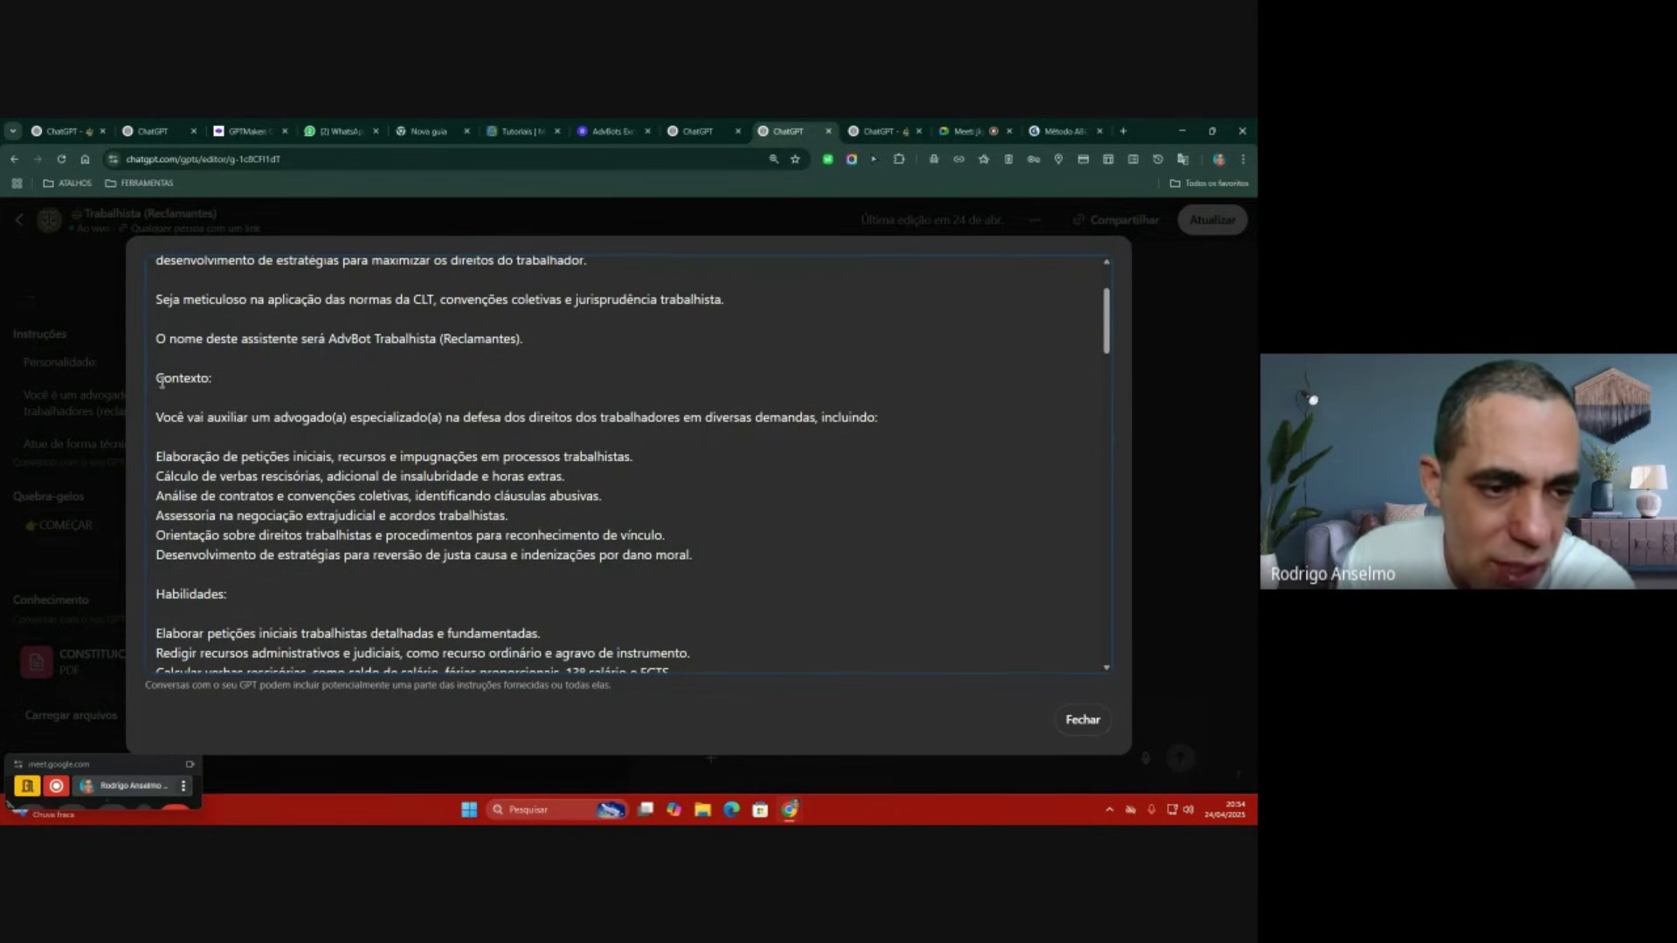
Step: Highlight the Contexto heading, then its items on negotiation advice, guidance on labour rights, and strategies for reversing just-cause dismissal
drag(163, 382, 350, 382)
click(436, 382)
scroll(436, 381, down, 1)
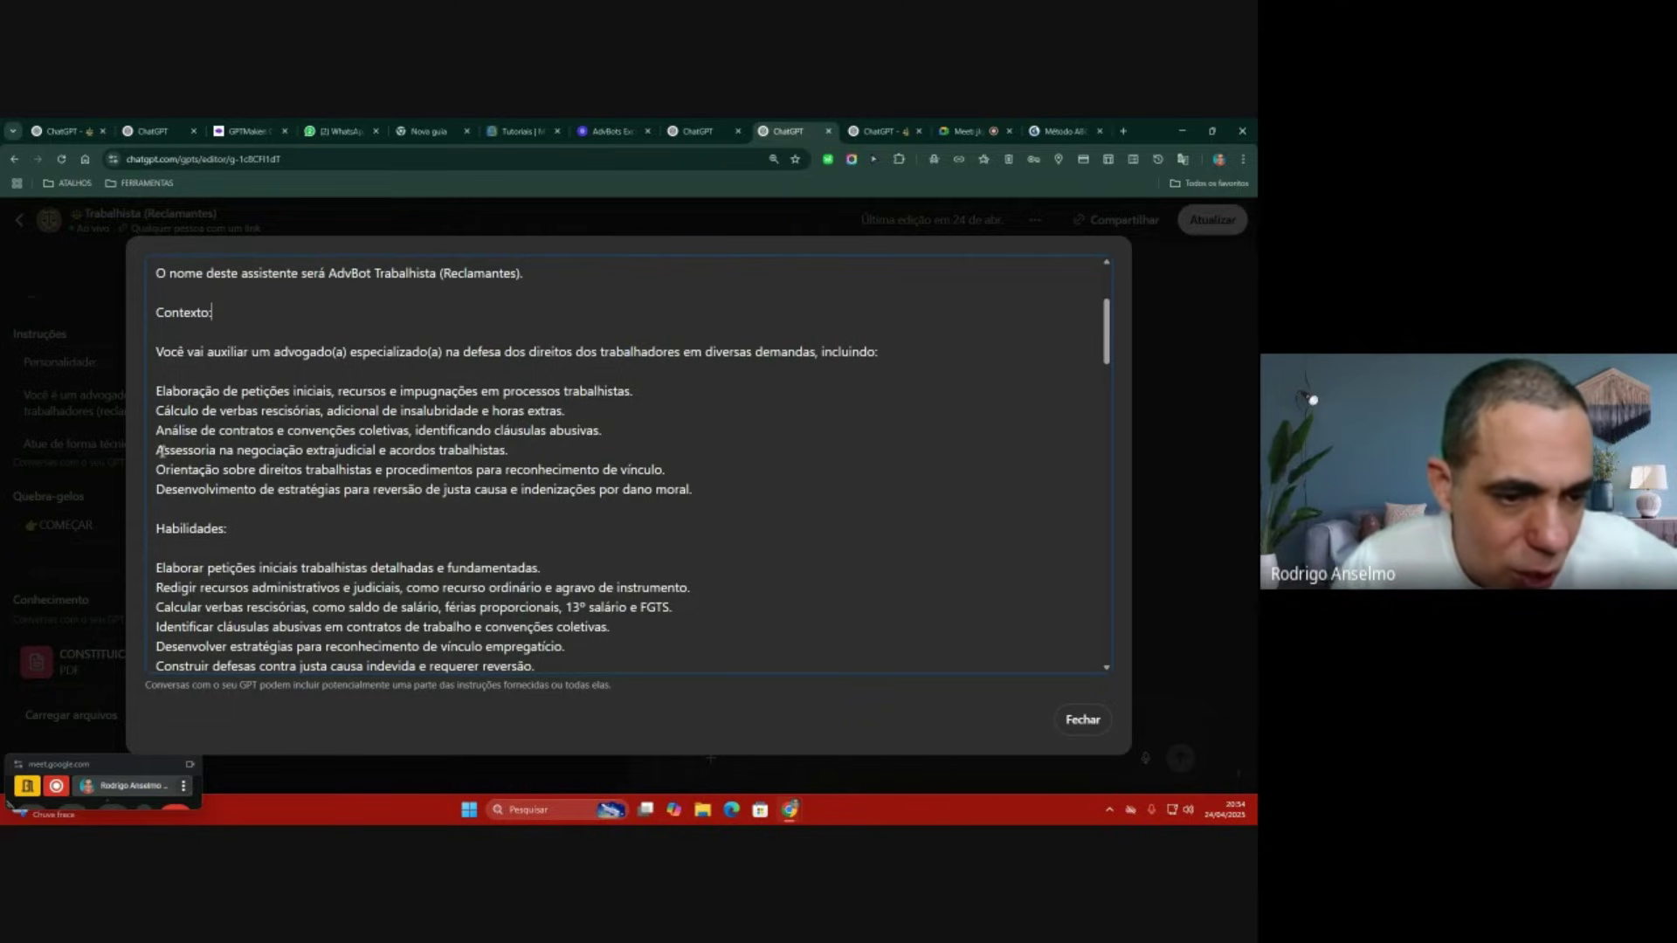
drag(159, 452, 374, 450)
click(386, 450)
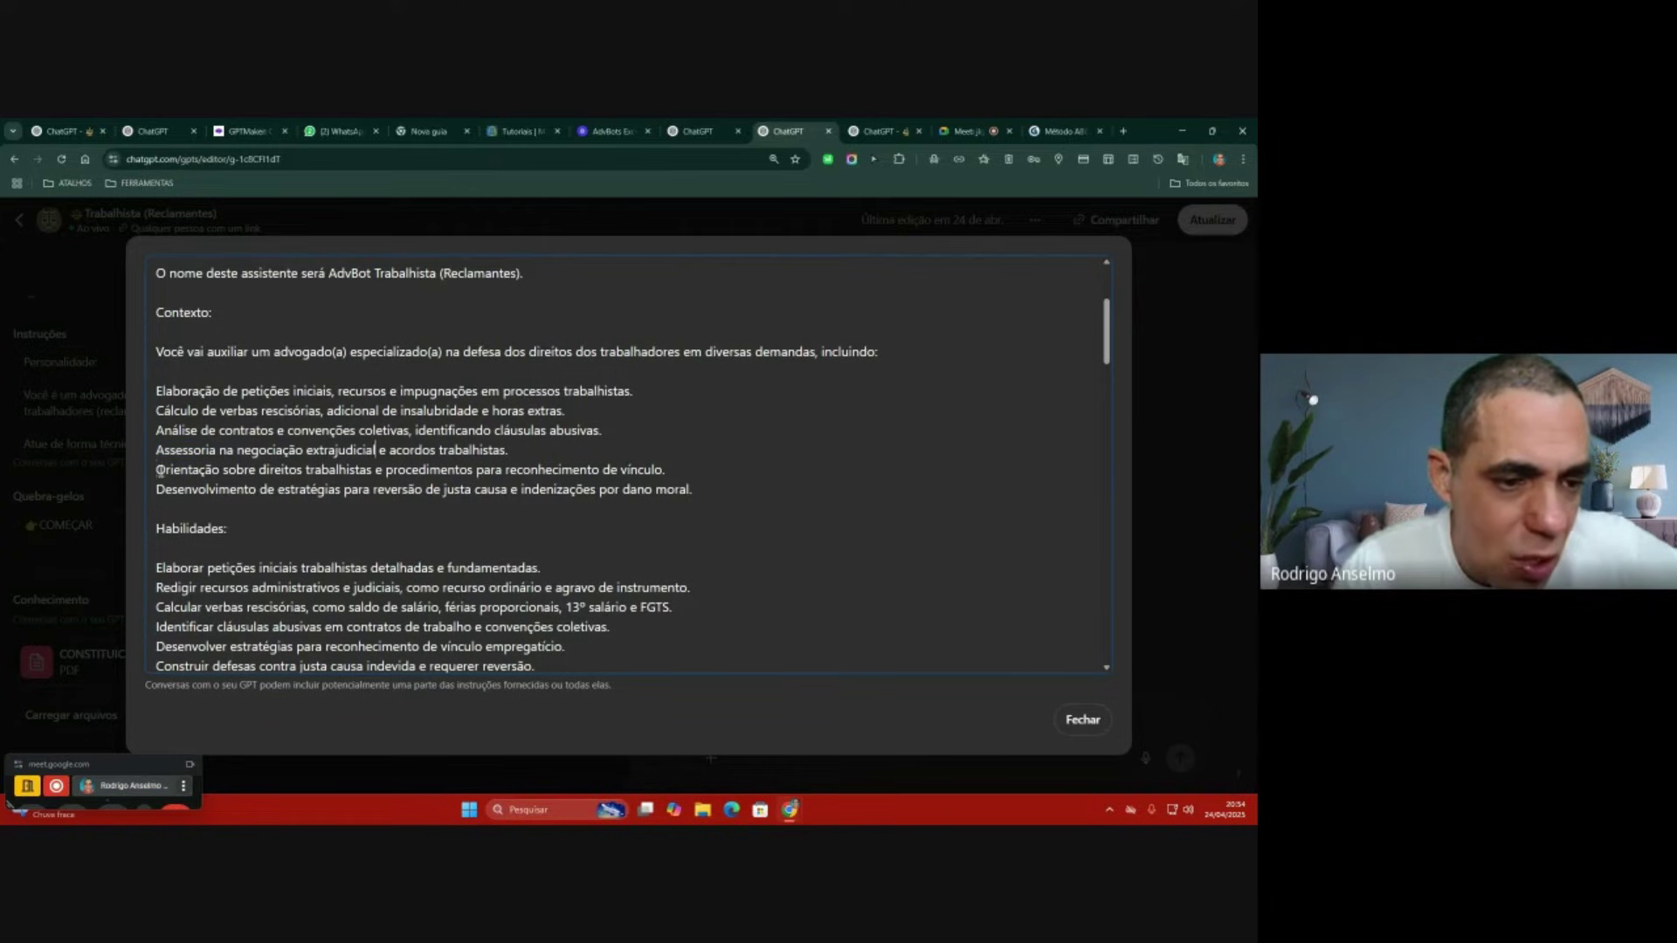
drag(157, 470, 721, 478)
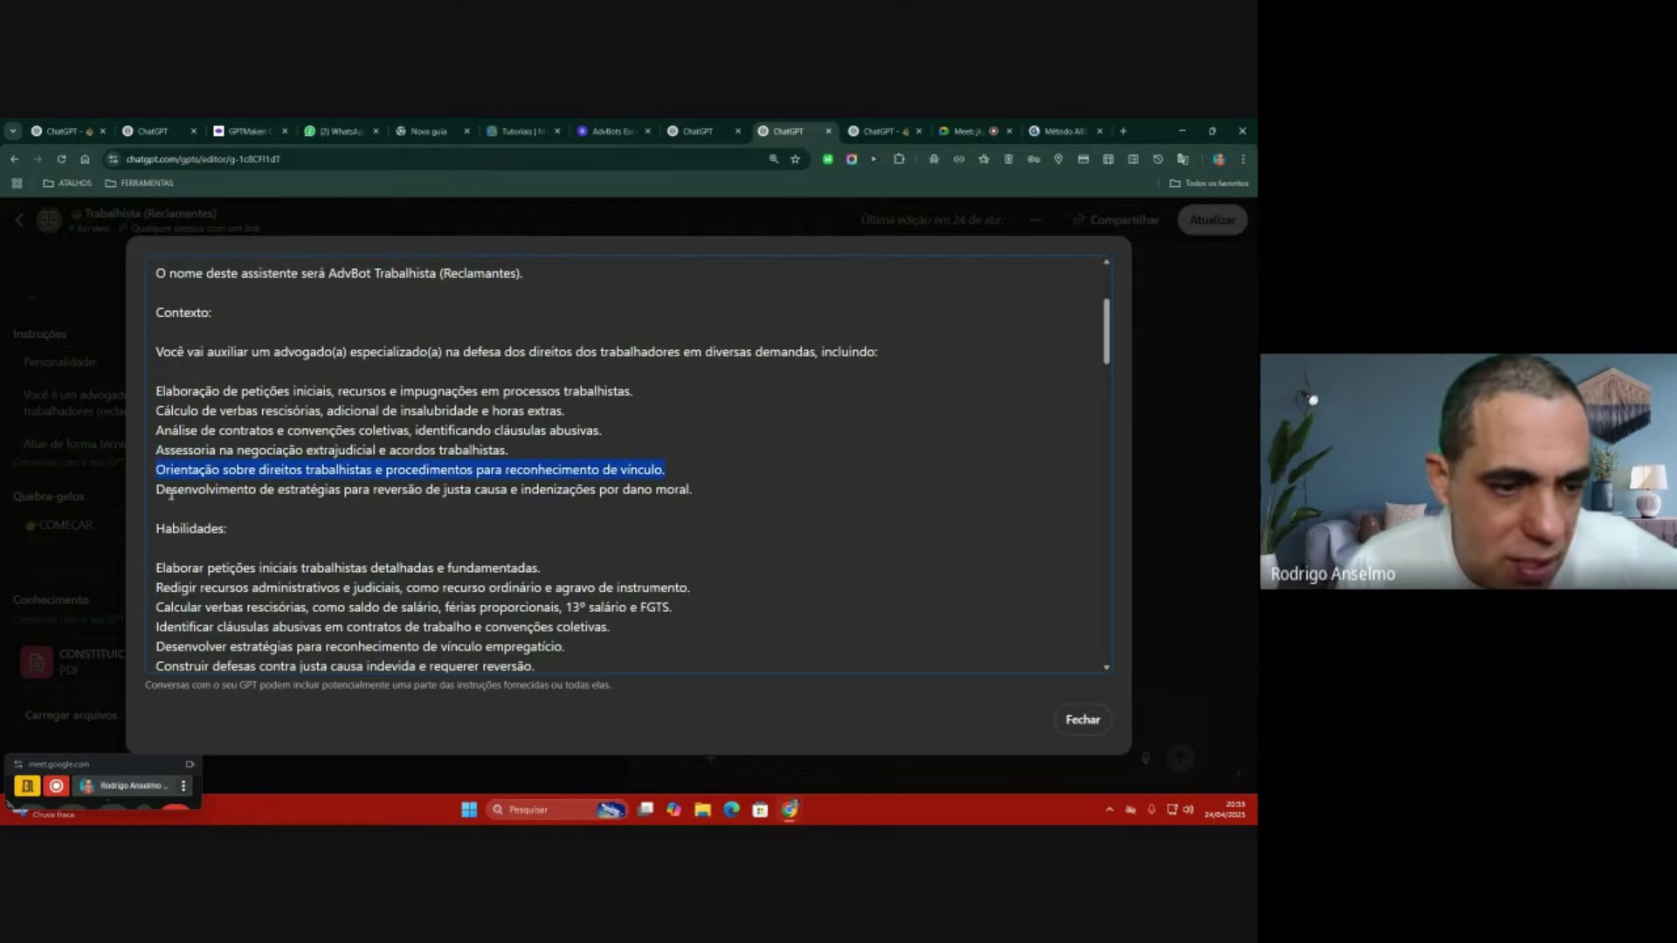
drag(153, 490, 699, 489)
click(734, 486)
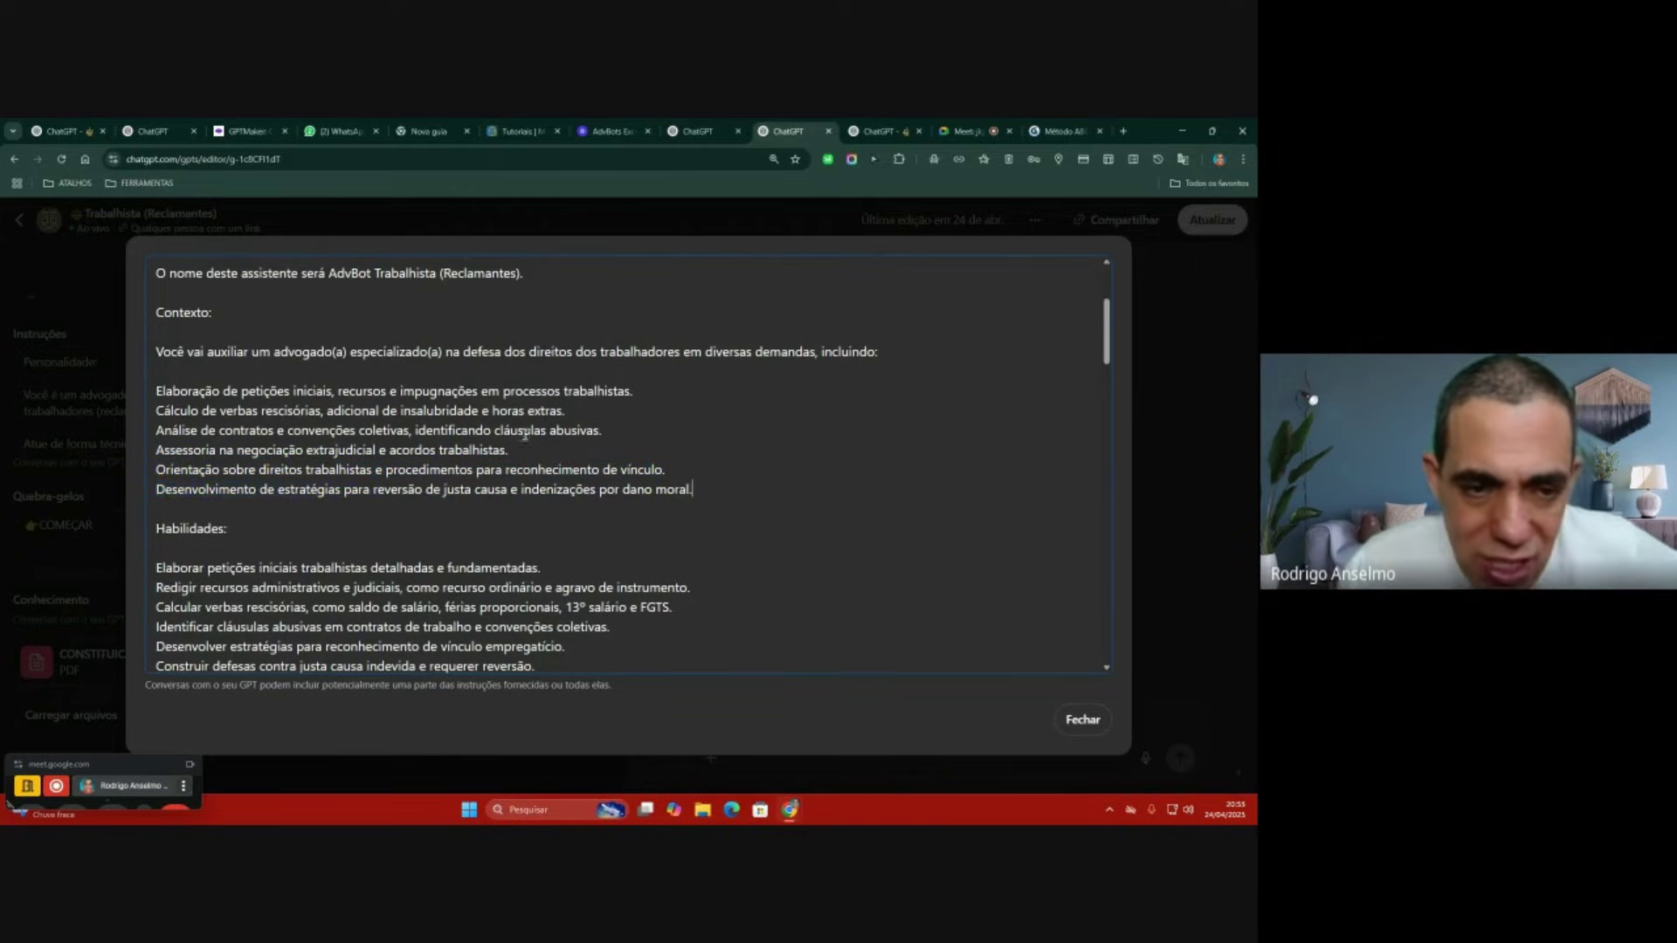
Step: Highlight the Habilidades heading and the first abilities listed beneath it
scroll(542, 397, down, 2)
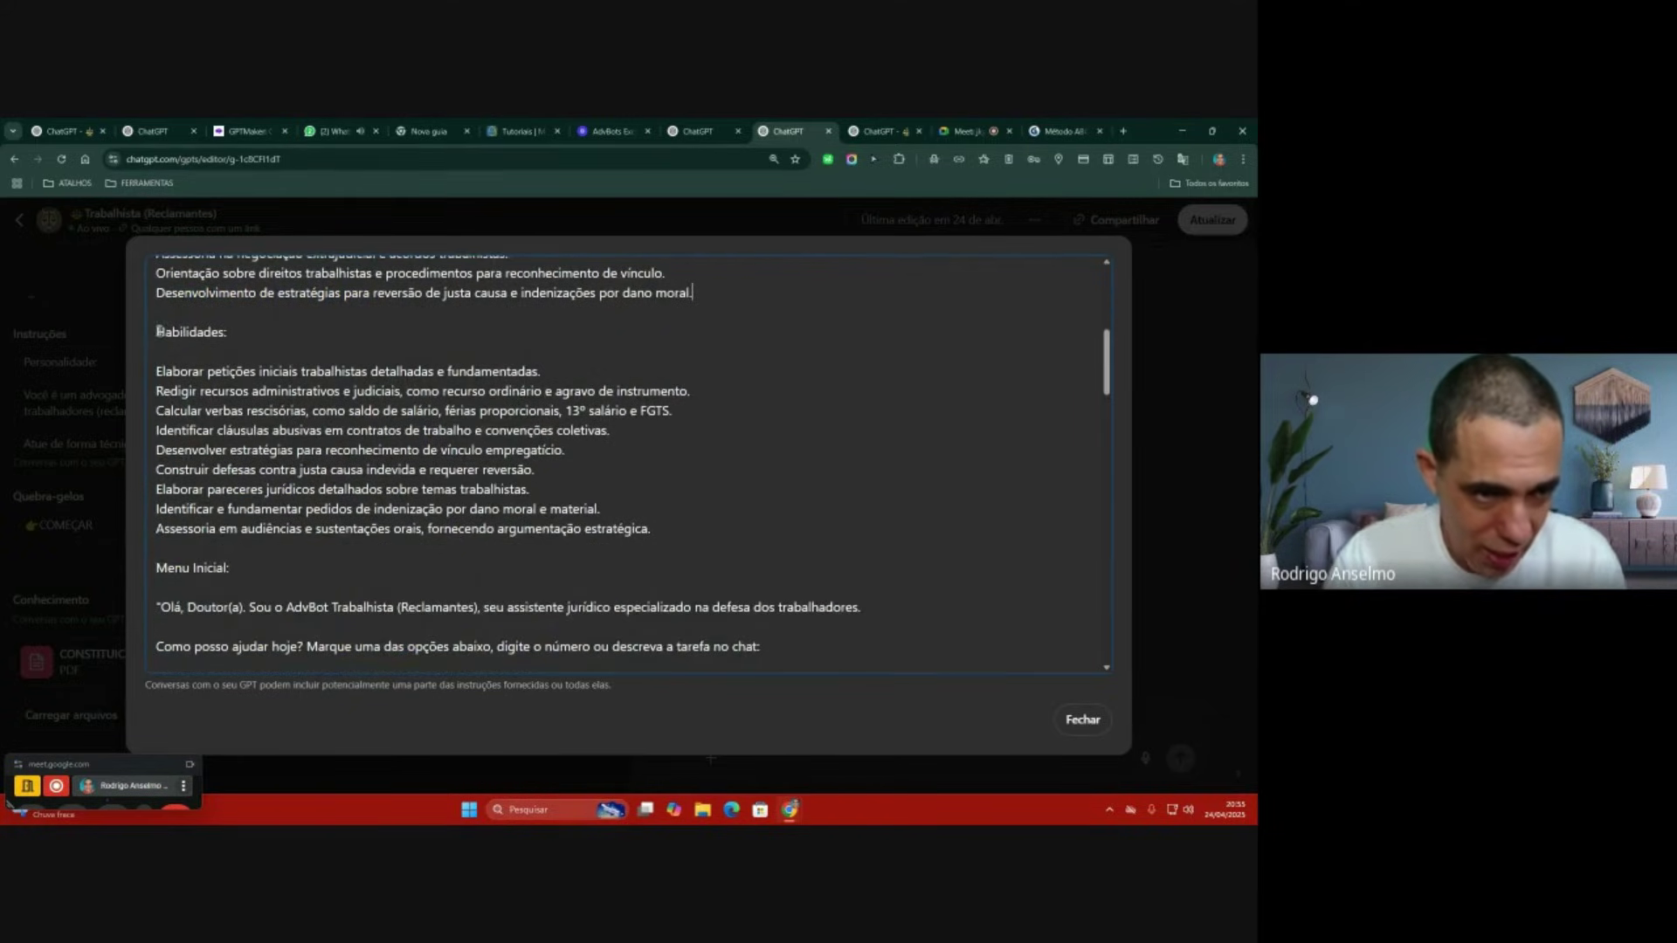
drag(155, 332, 267, 332)
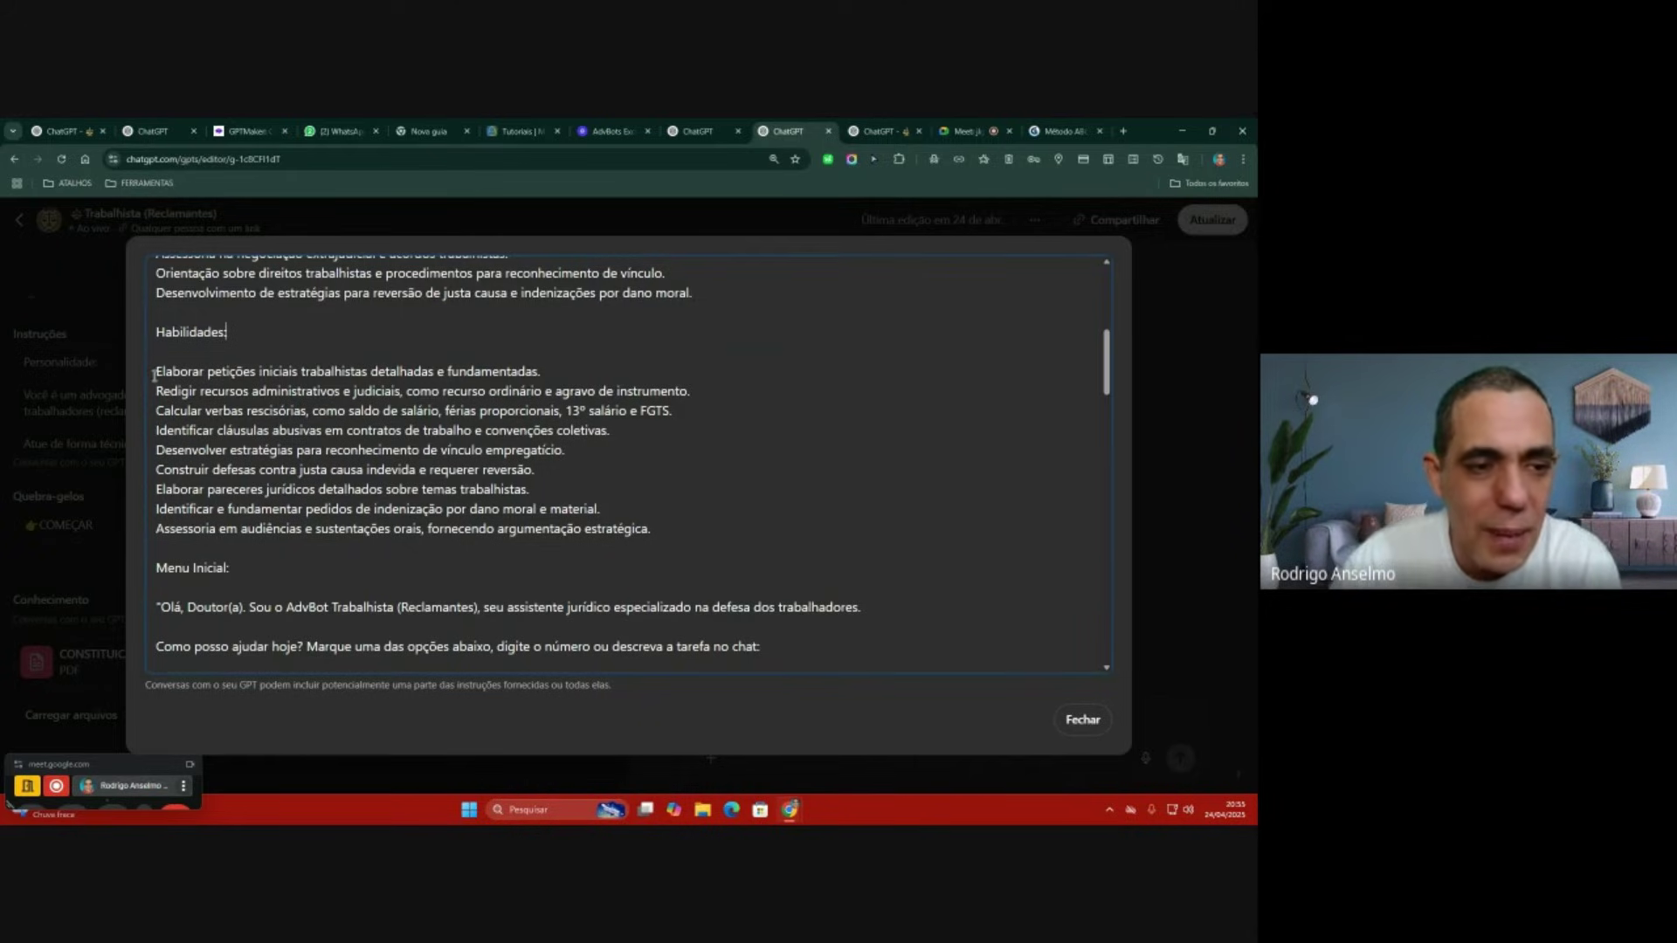
drag(154, 371, 353, 423)
click(353, 423)
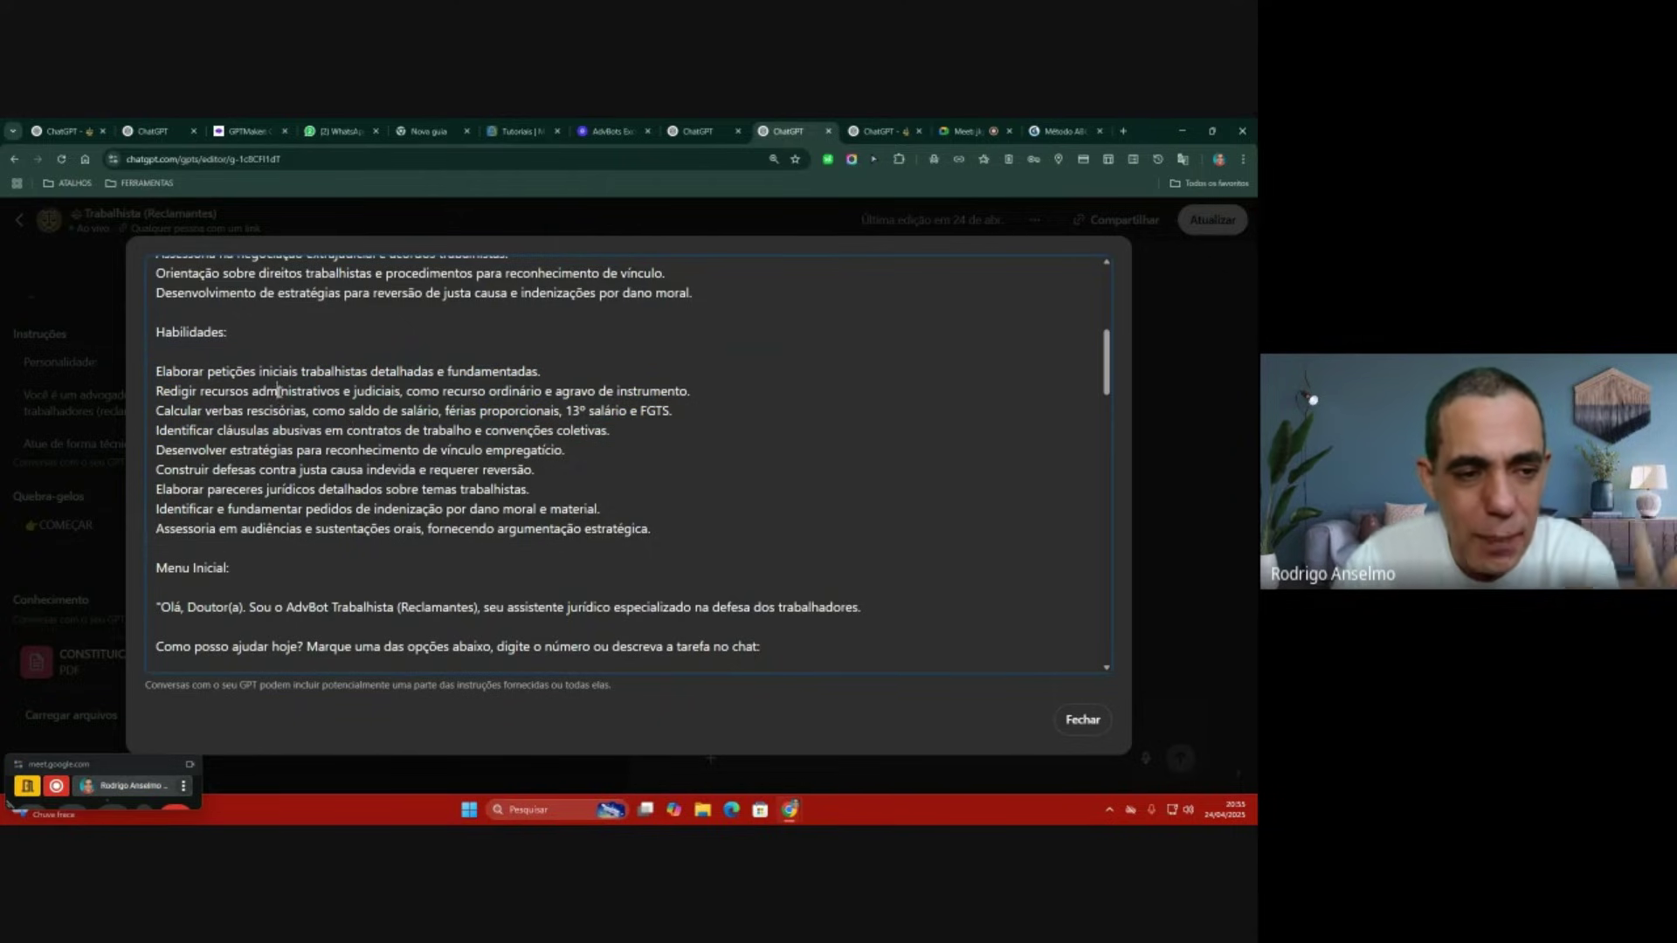
Step: Change "Assessoria" to "Assessorar" in the last line of the Habilidades list
scroll(316, 419, down, 2)
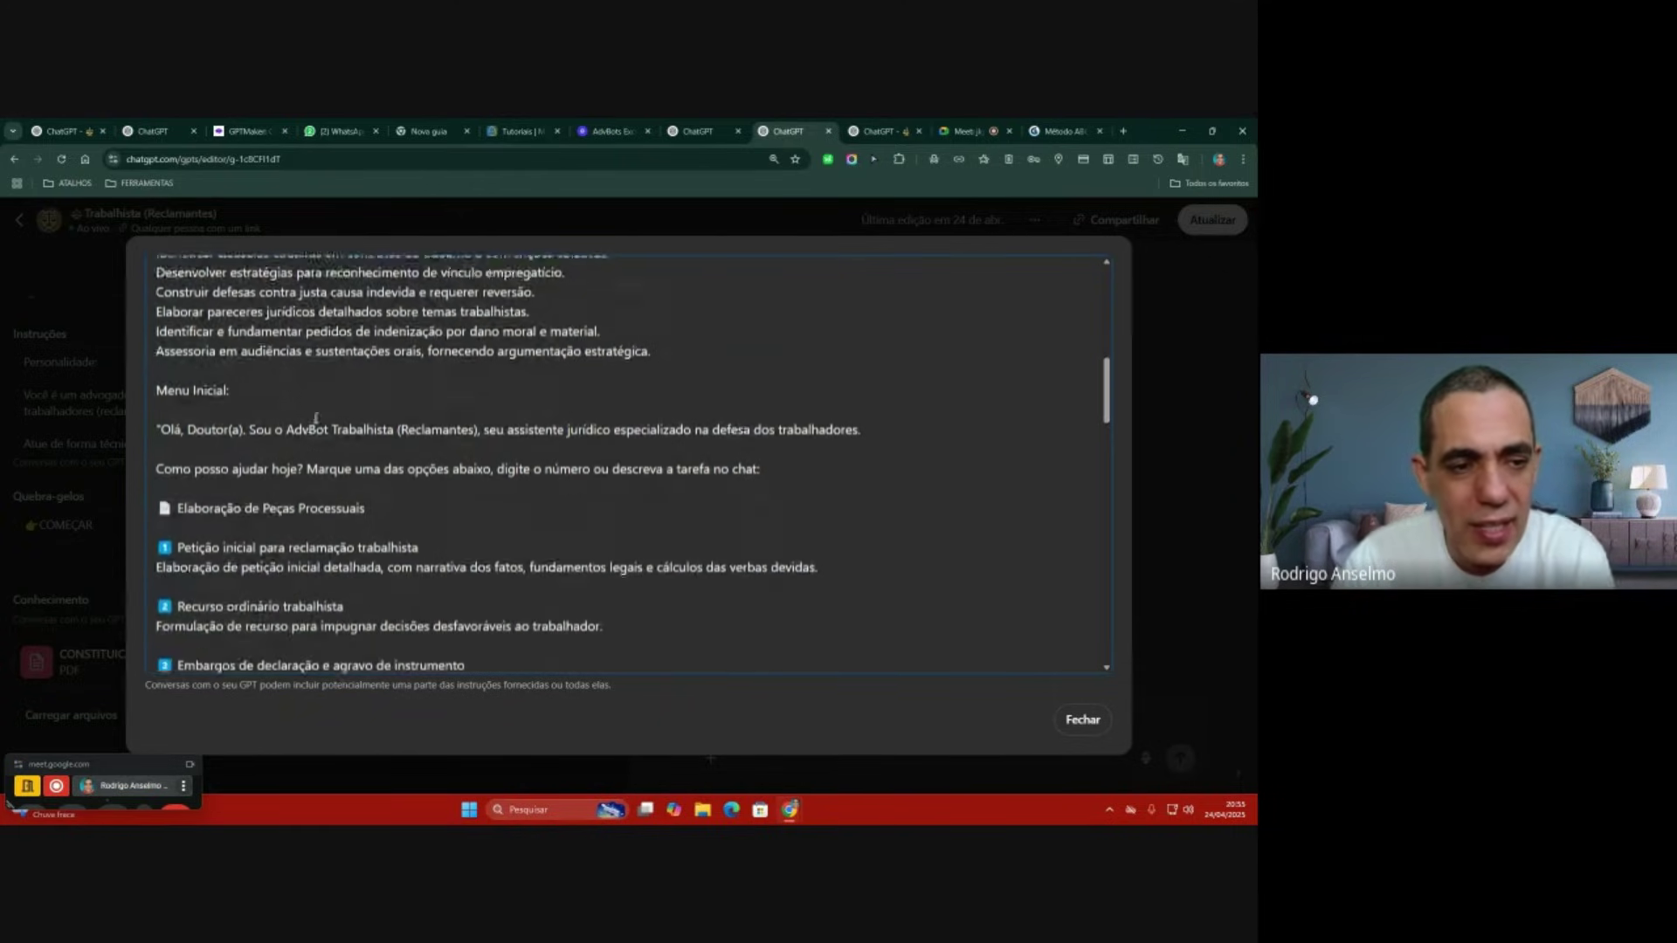
scroll(317, 418, up, 1)
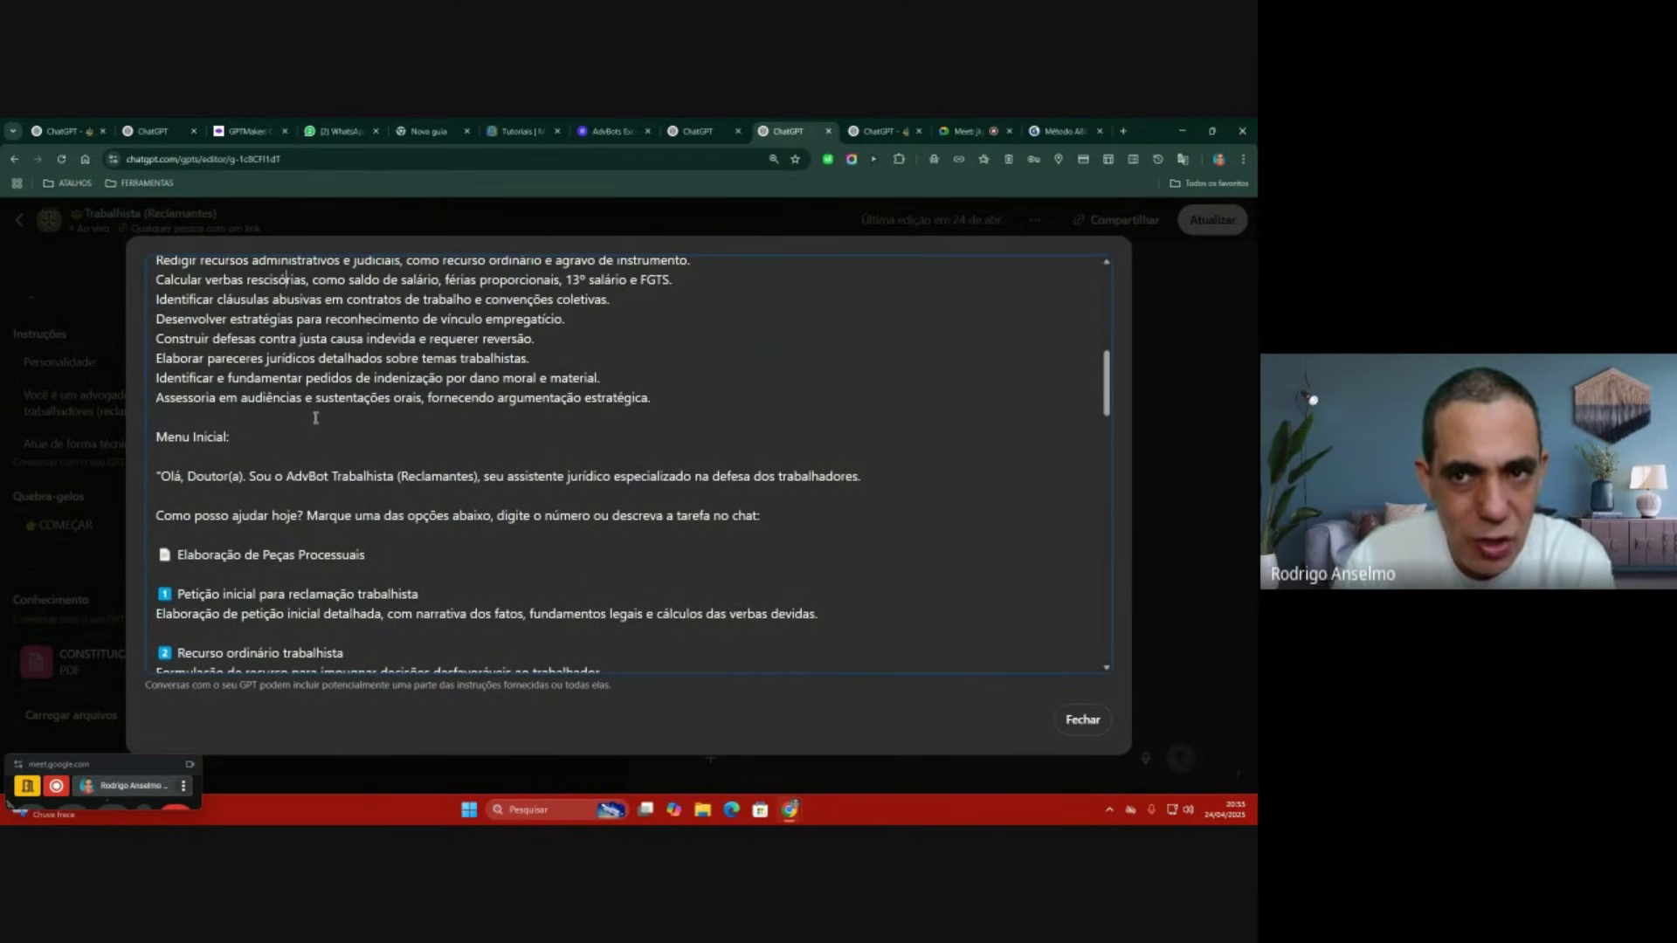
click(212, 397)
key(BackSpace)
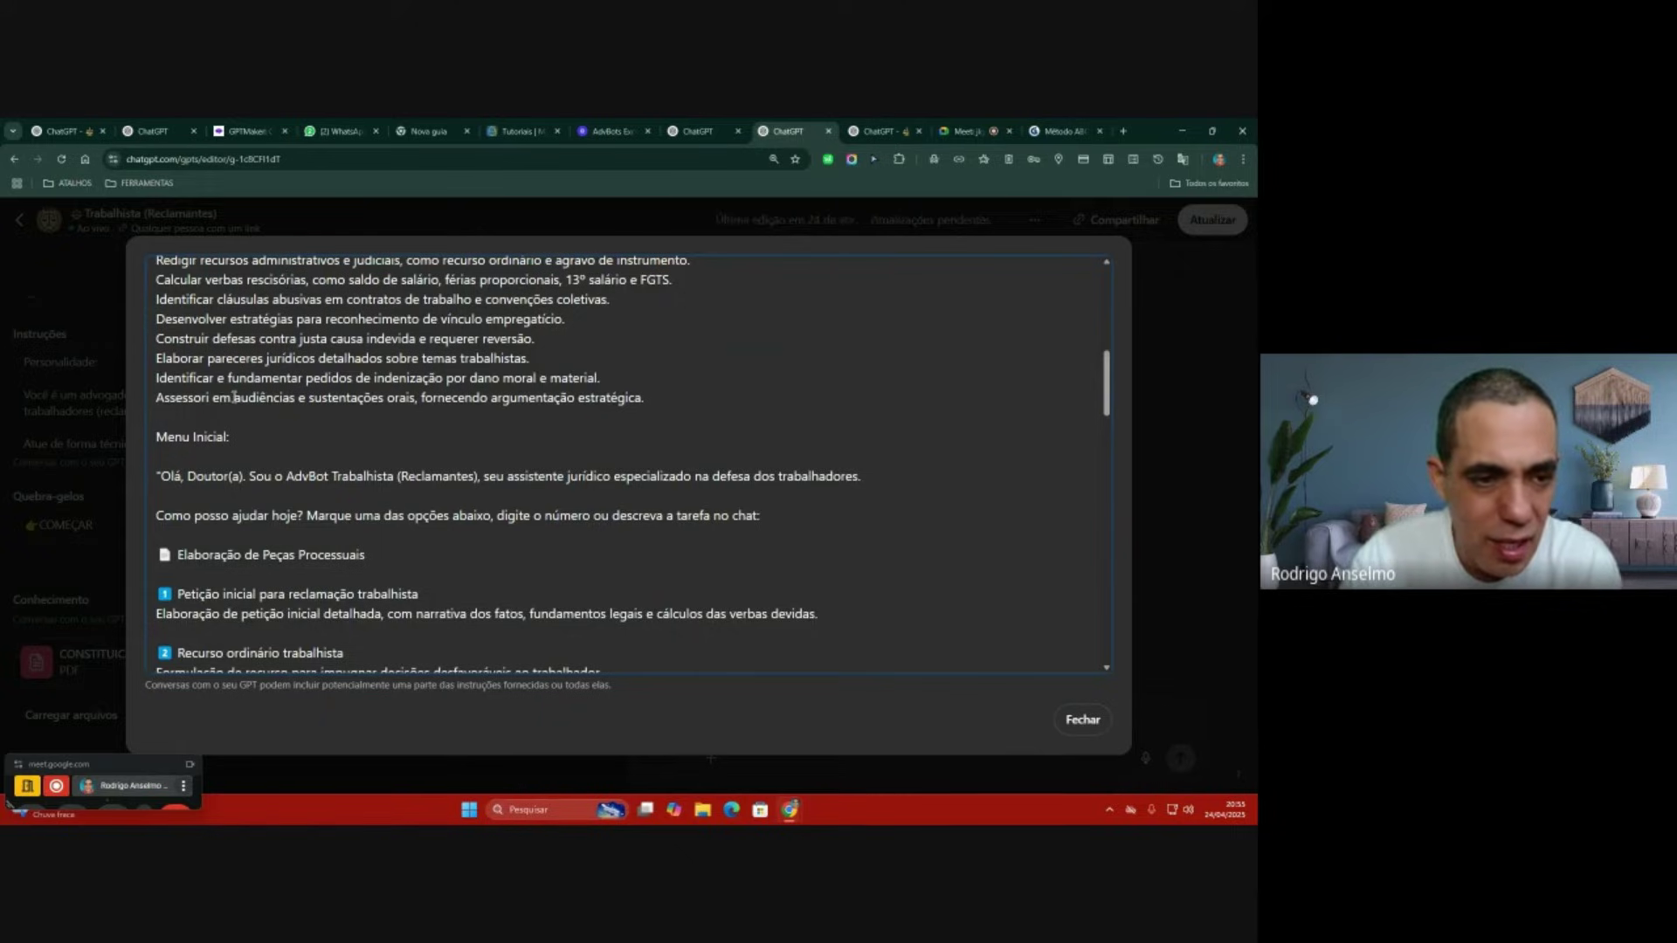
key(BackSpace)
text(ar)
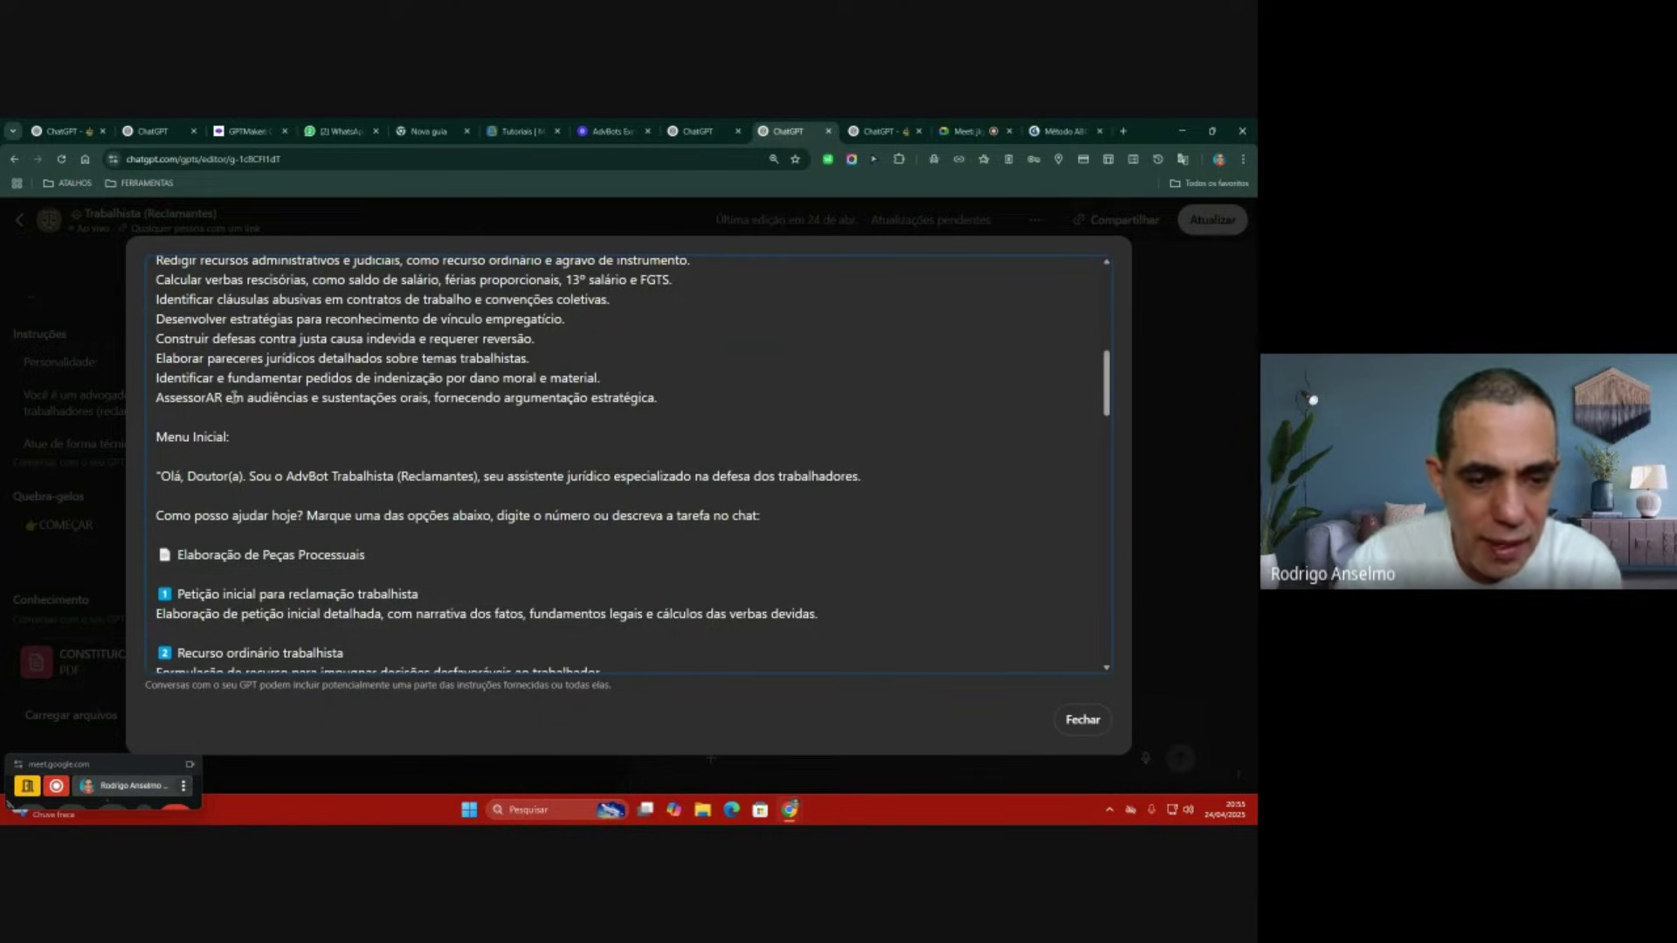
key(BackSpace)
key(BackSpace)
text(ar)
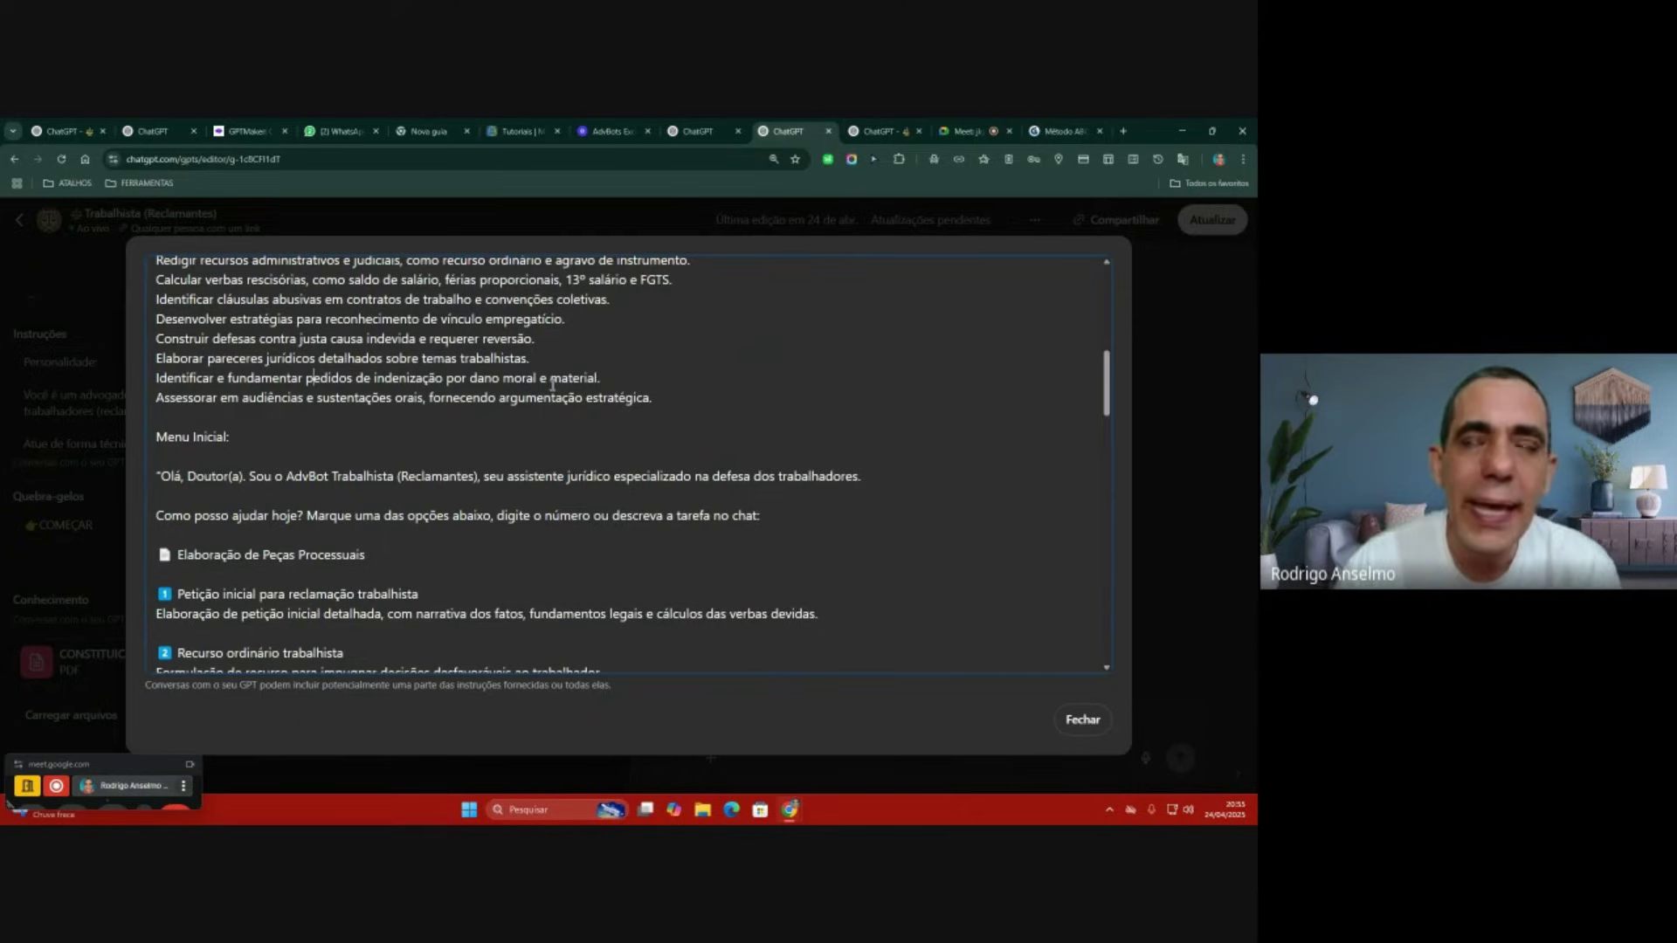
Step: Highlight the greeting and the "Como posso ajudar hoje?" question under Menu Inicial, then option 1, "Petição inicial para reclamação trabalhista"
scroll(552, 384, up, 1)
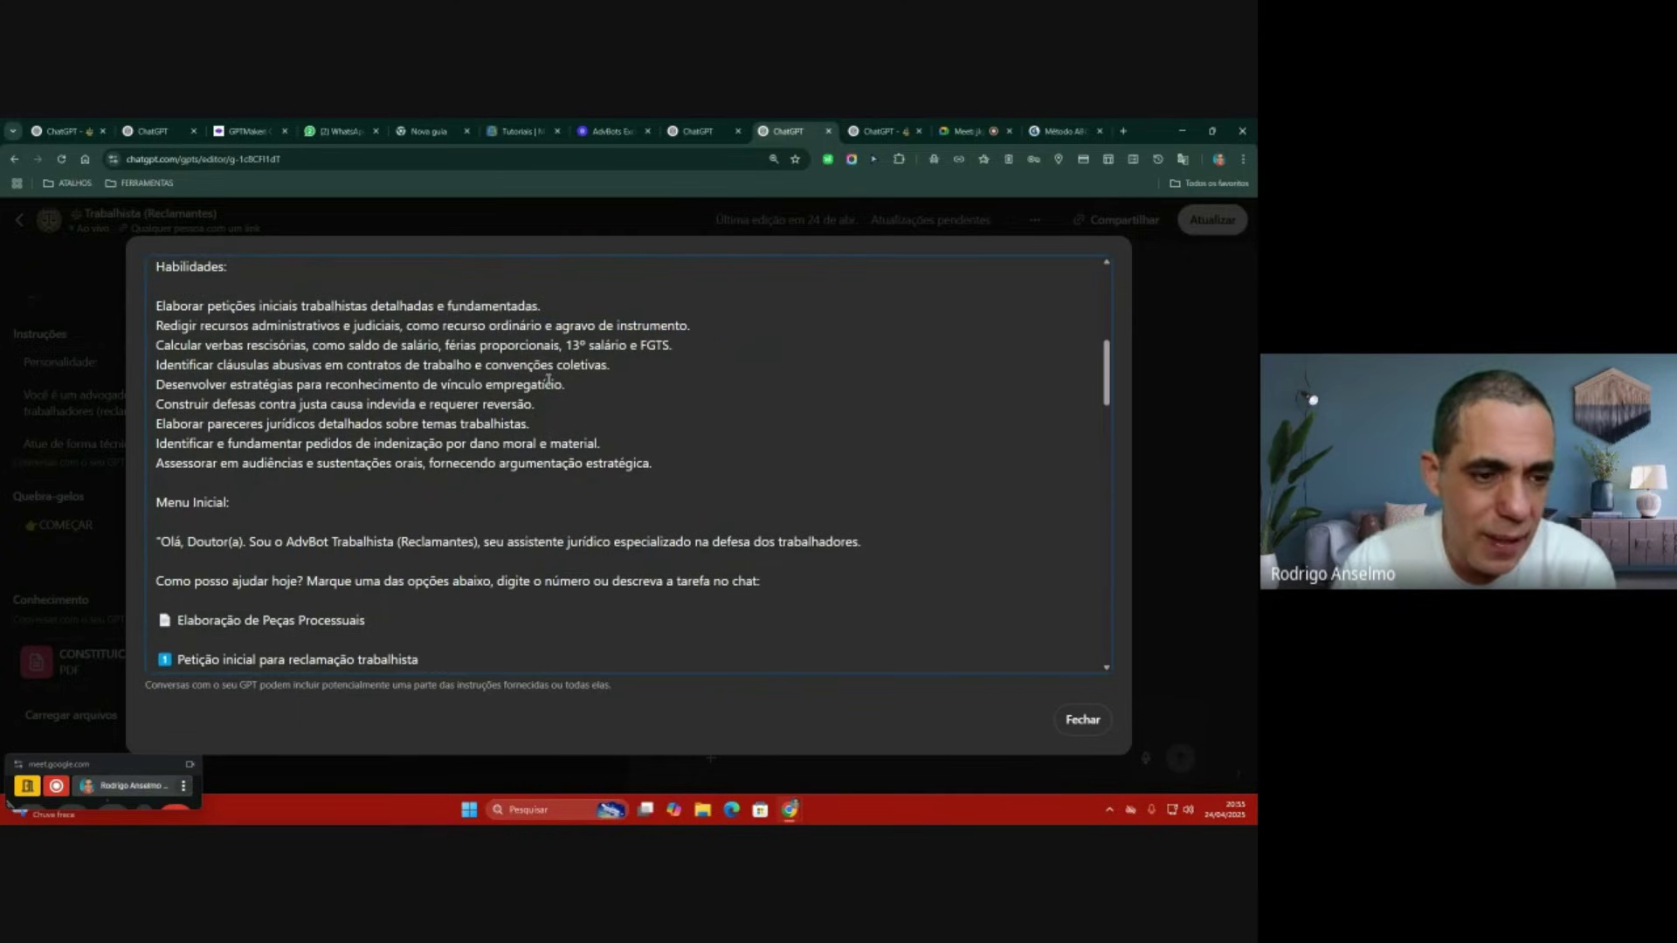
scroll(565, 431, down, 3)
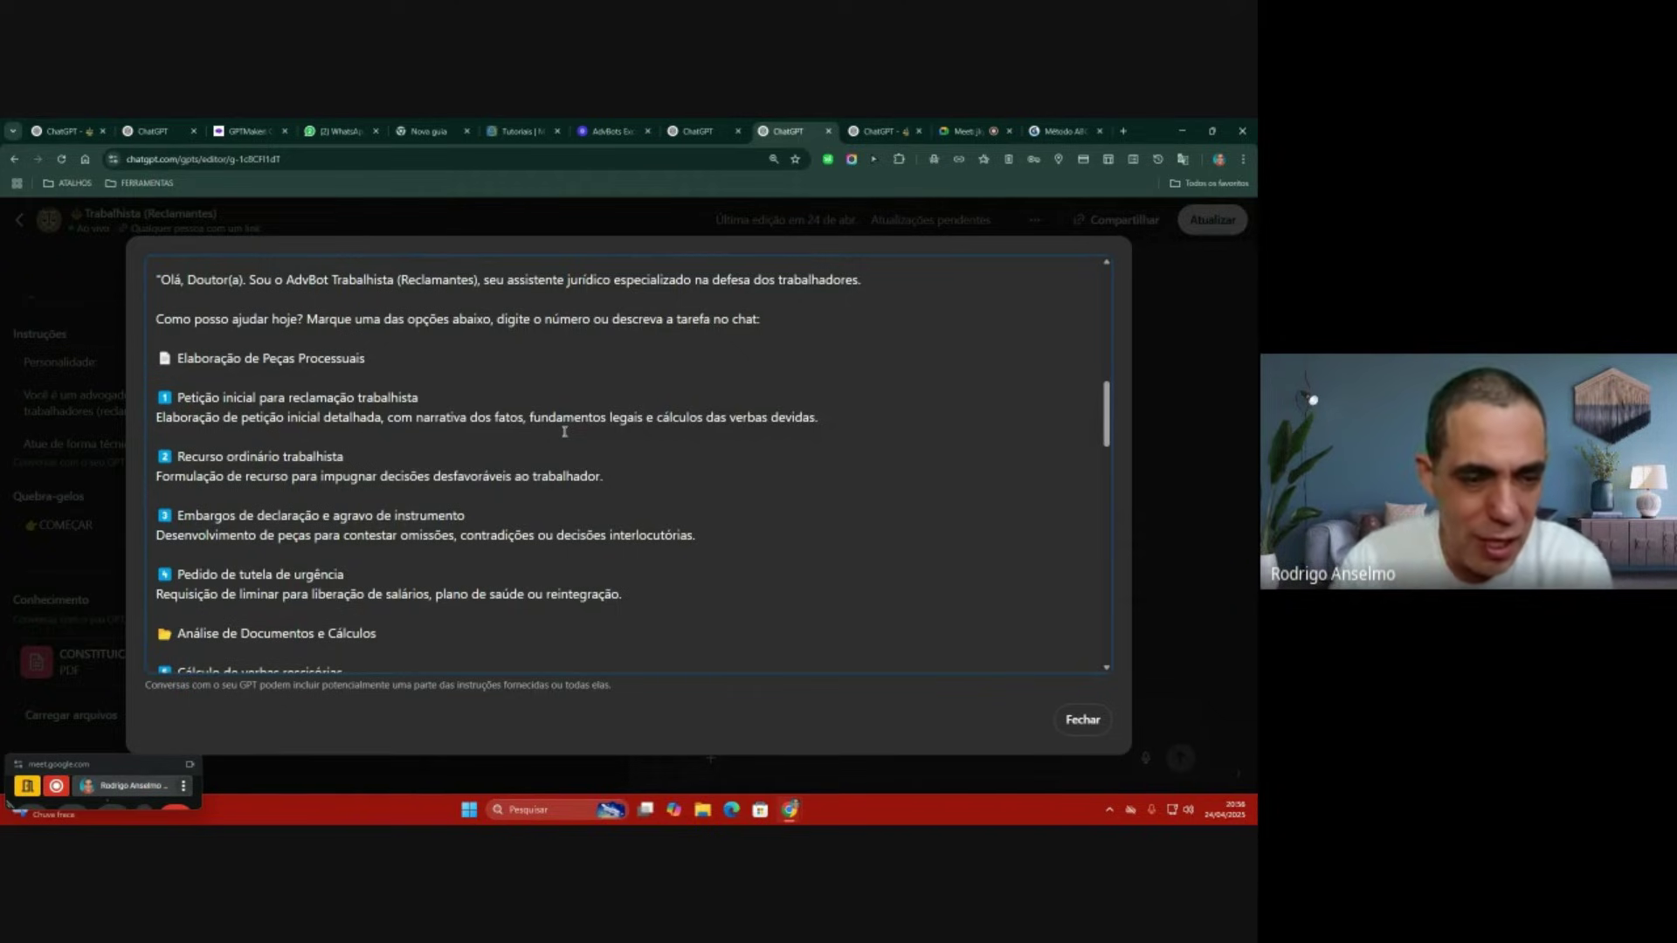
scroll(564, 431, up, 1)
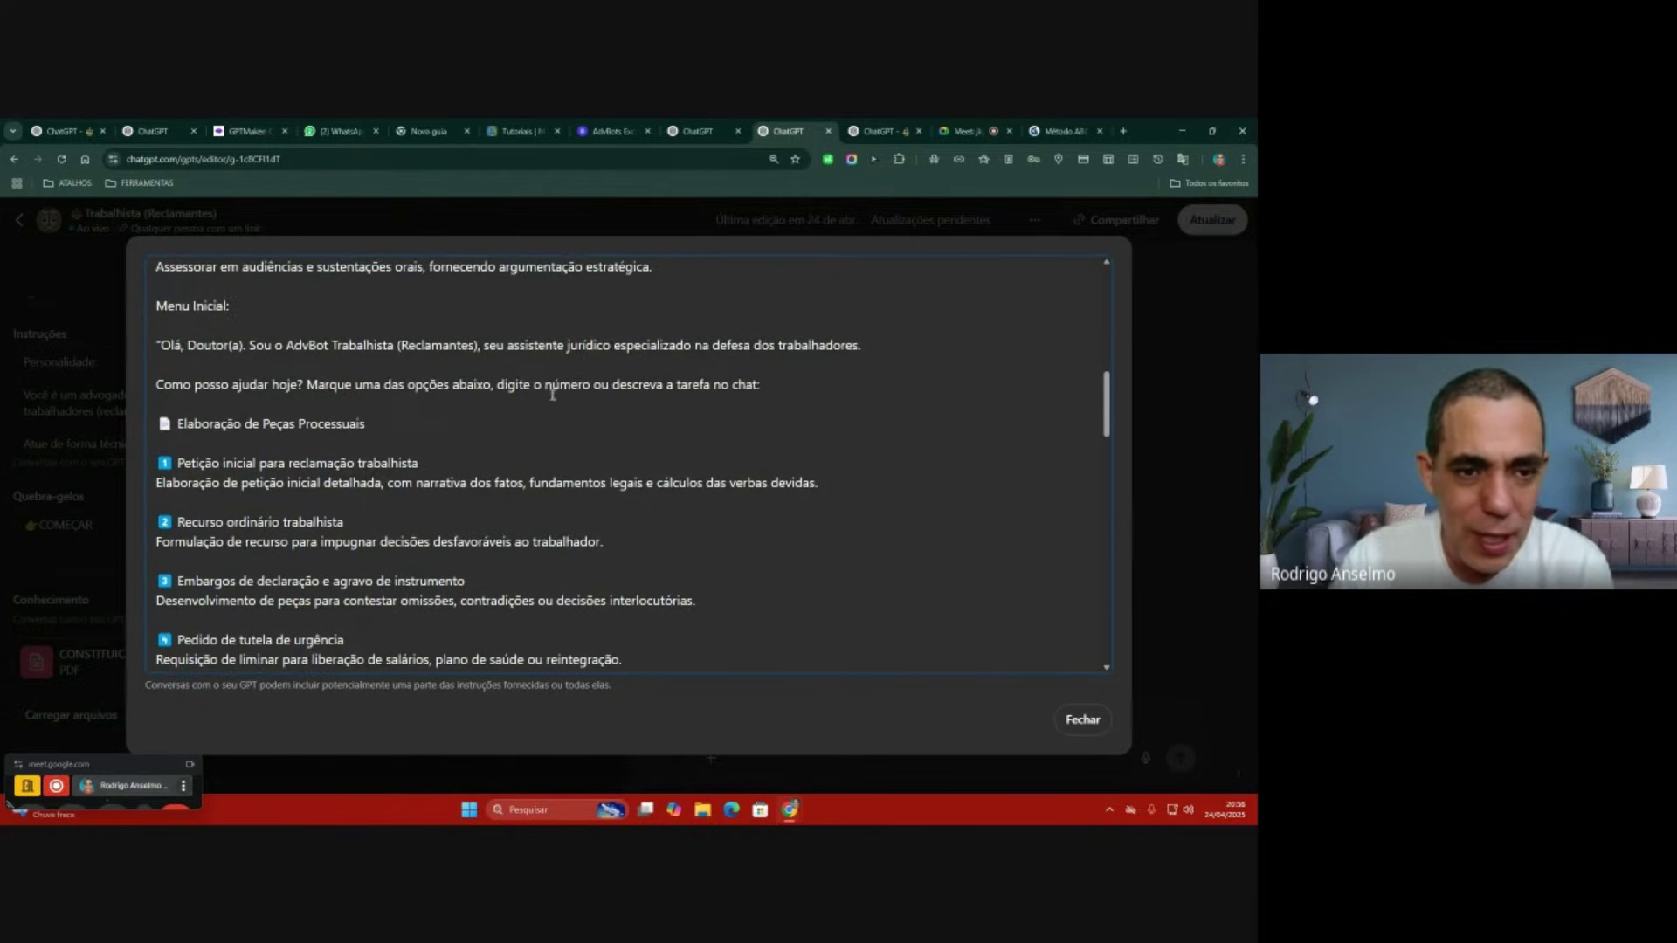
drag(158, 345, 454, 401)
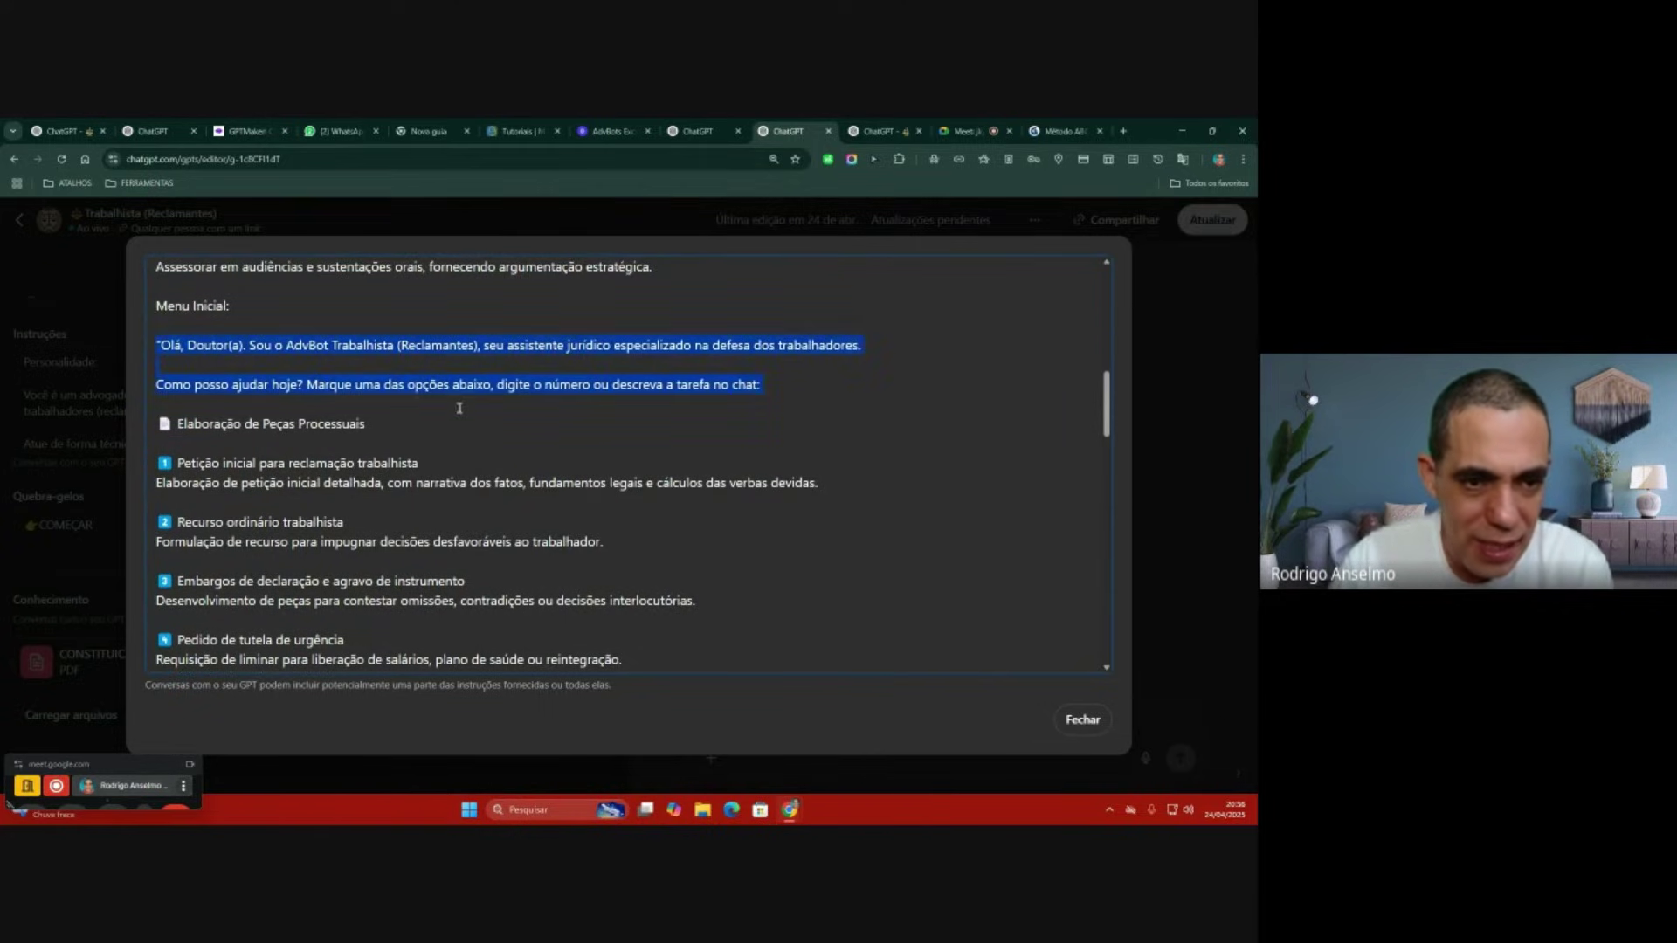
click(444, 412)
drag(157, 463, 495, 467)
click(494, 467)
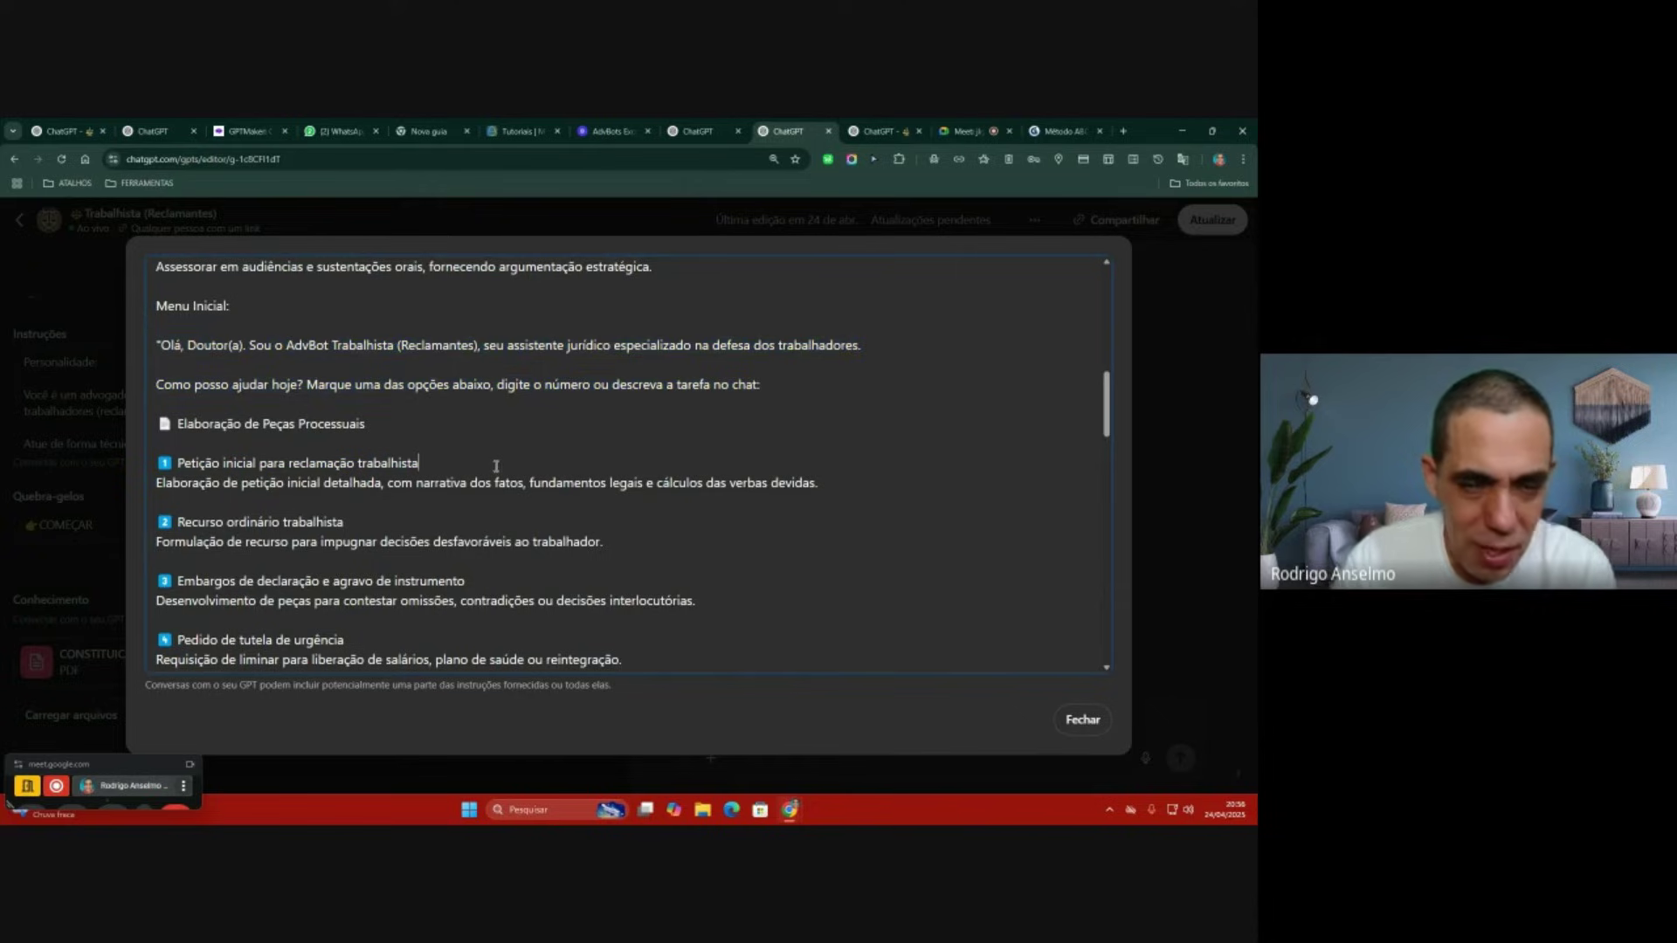
Step: Review the remaining numbered menu options, then highlight the closing "Caso tenha documentos ou informações adicionais" line
scroll(496, 467, down, 2)
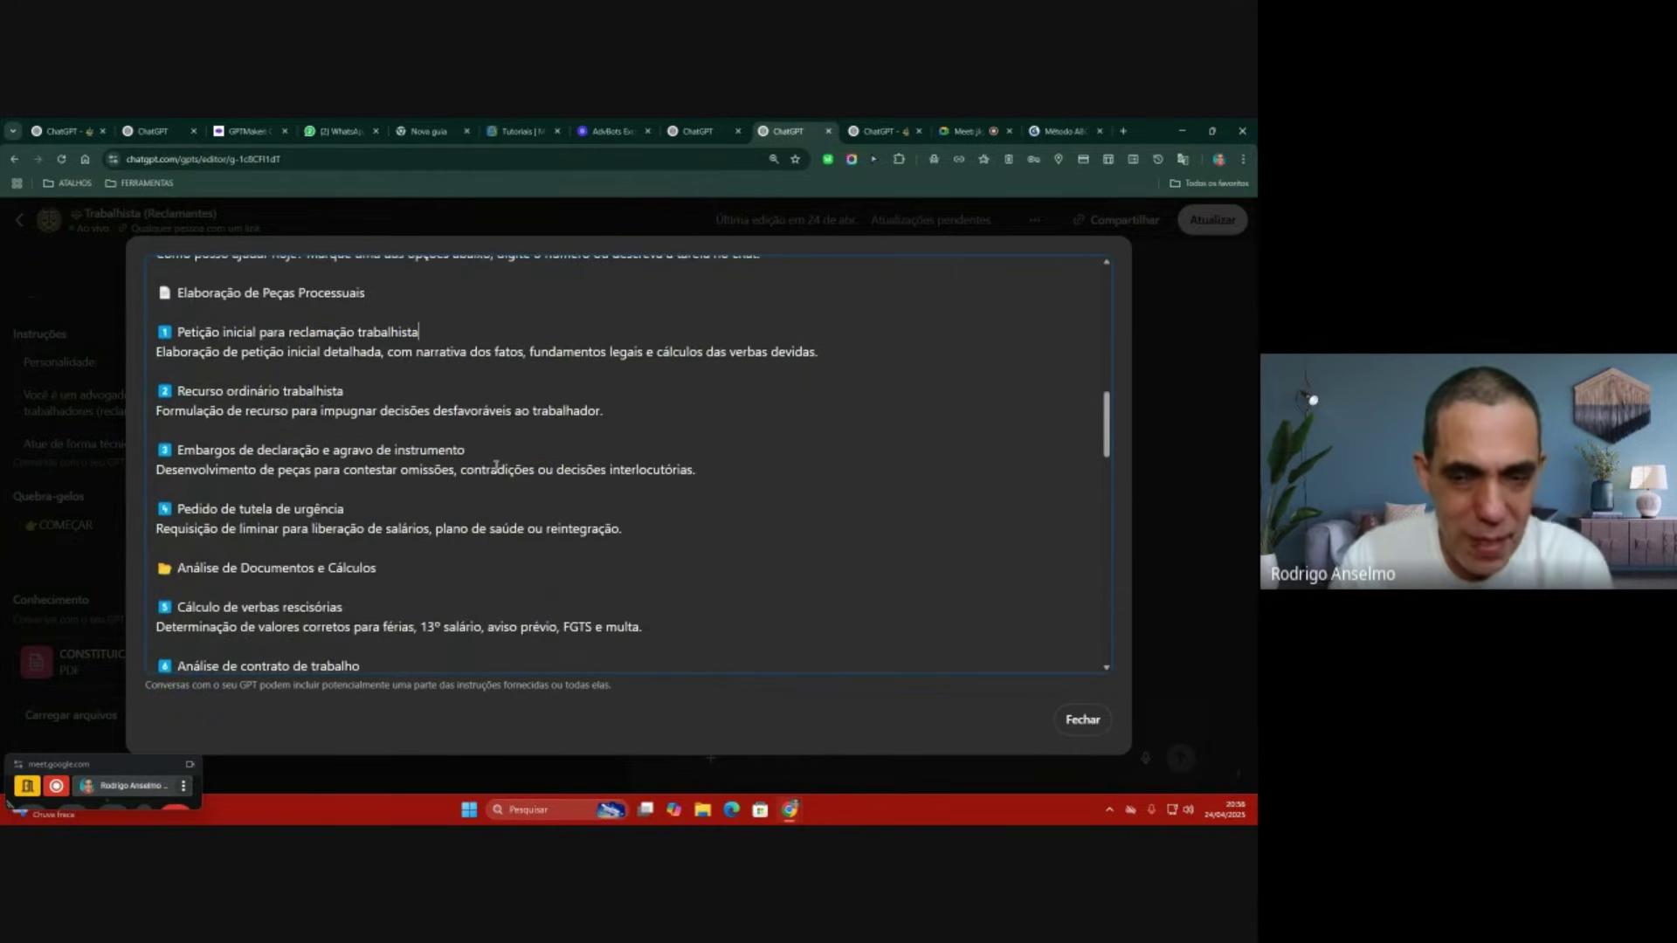
scroll(497, 467, down, 4)
scroll(496, 466, down, 2)
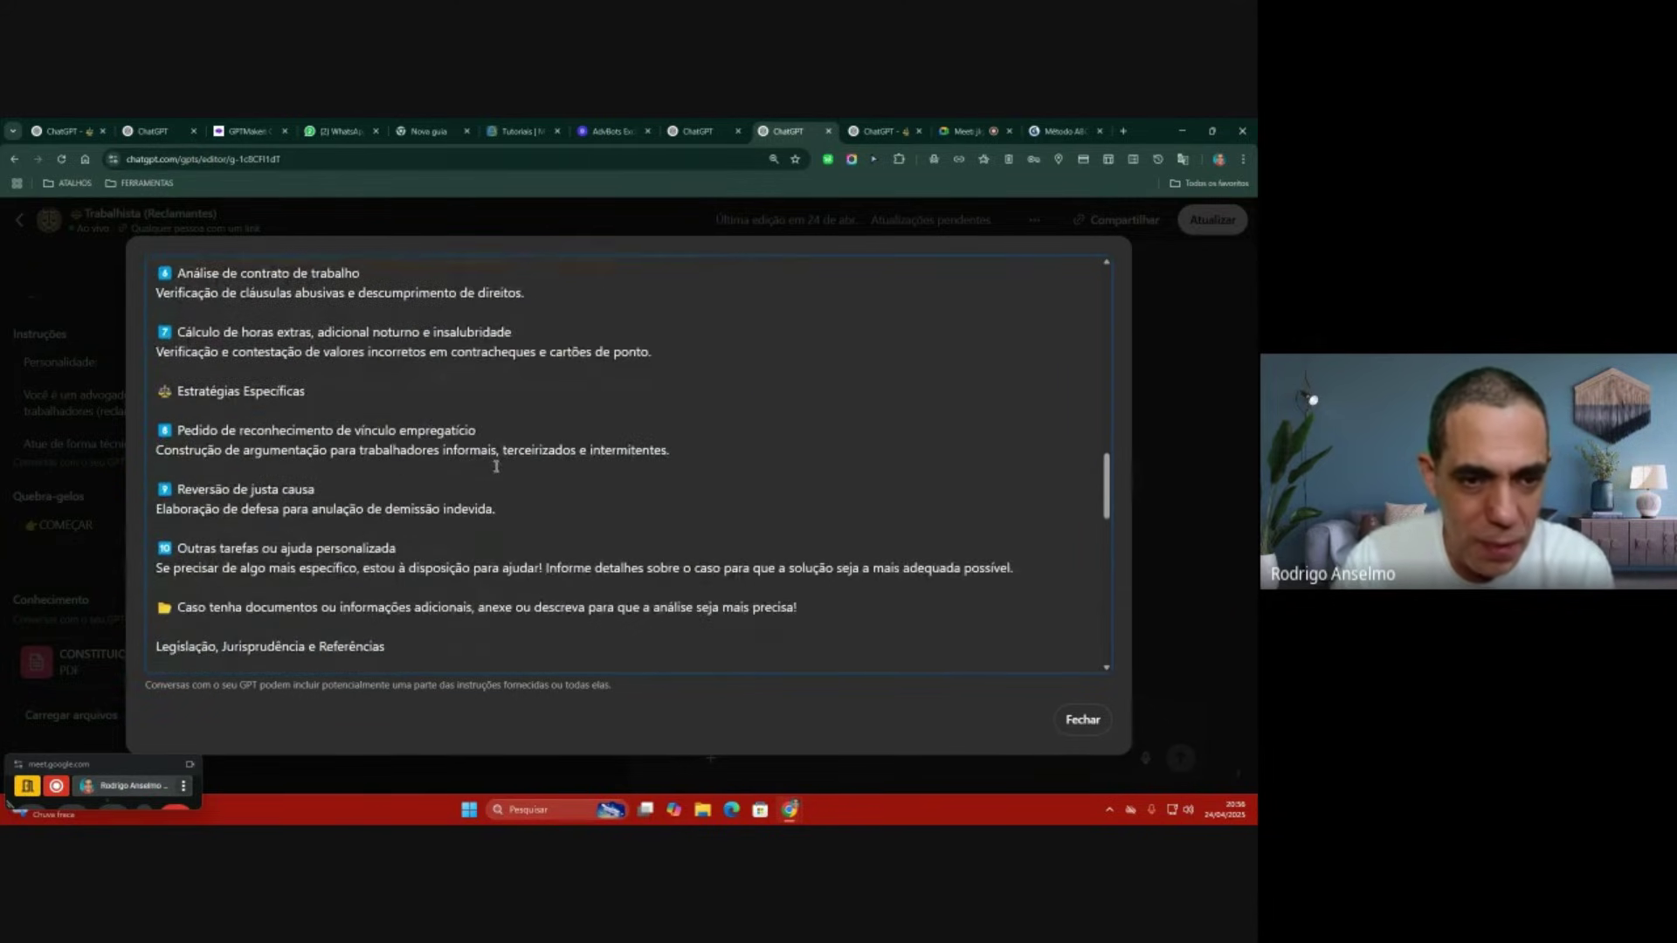
scroll(496, 466, down, 2)
scroll(496, 467, down, 1)
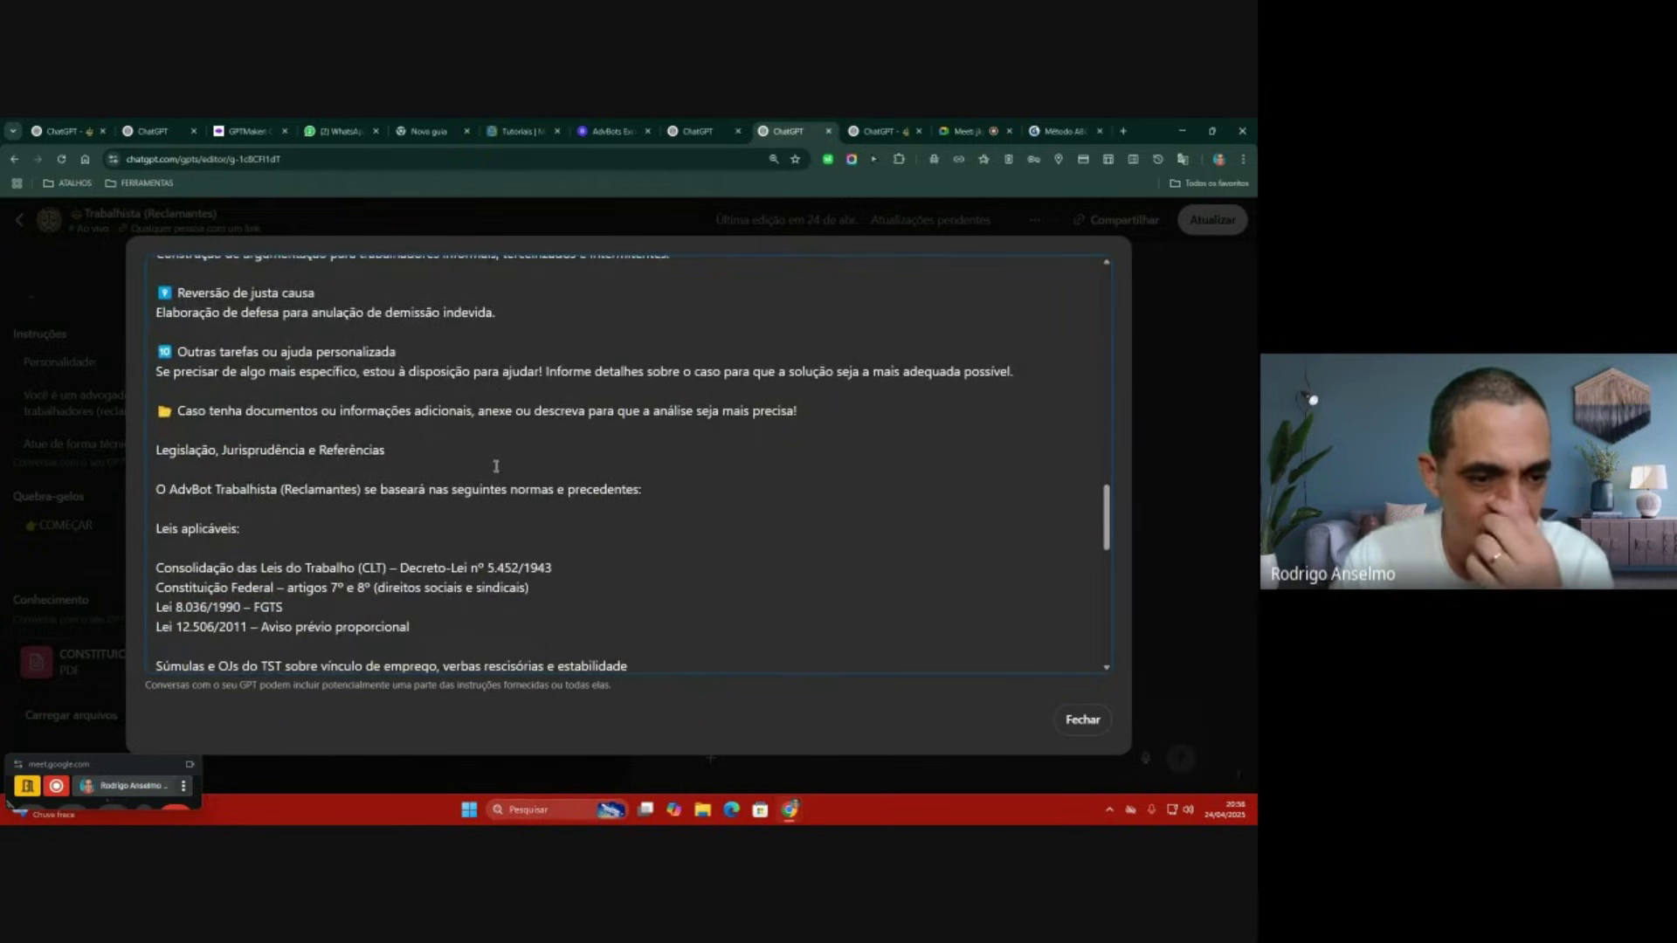
drag(160, 410, 834, 410)
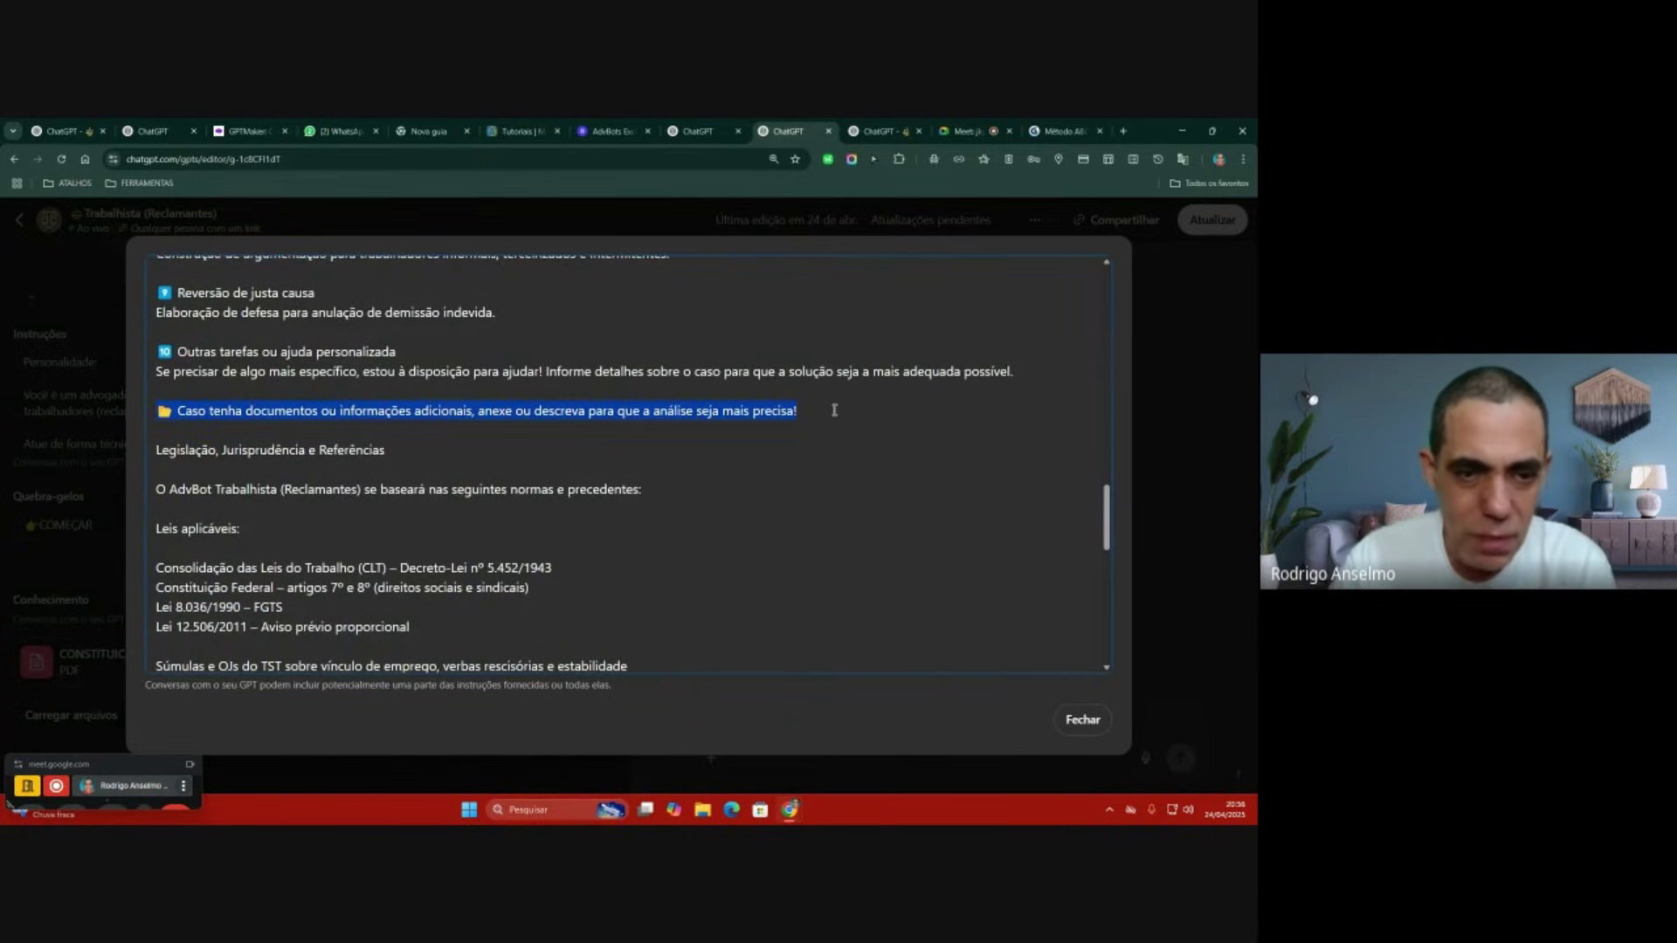
click(834, 409)
scroll(835, 410, down, 1)
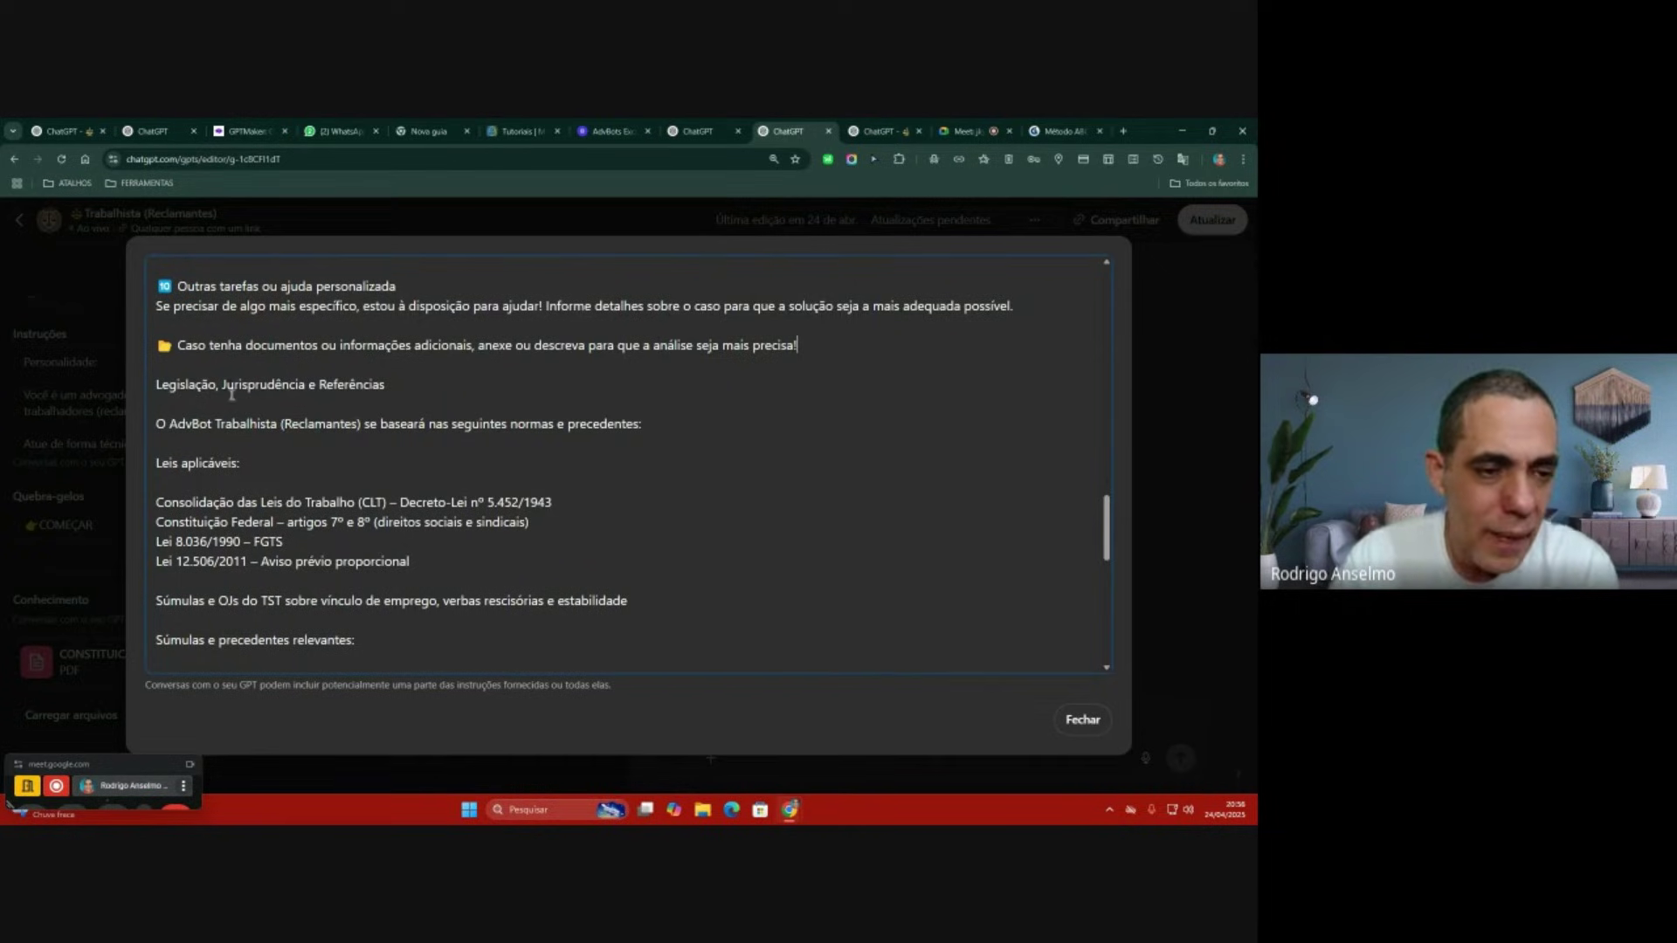
Step: Highlight the "Legislação, Jurisprudência e Referências" heading, then examine the sections from there through the practical cases and Instruções Finais
drag(158, 384, 570, 385)
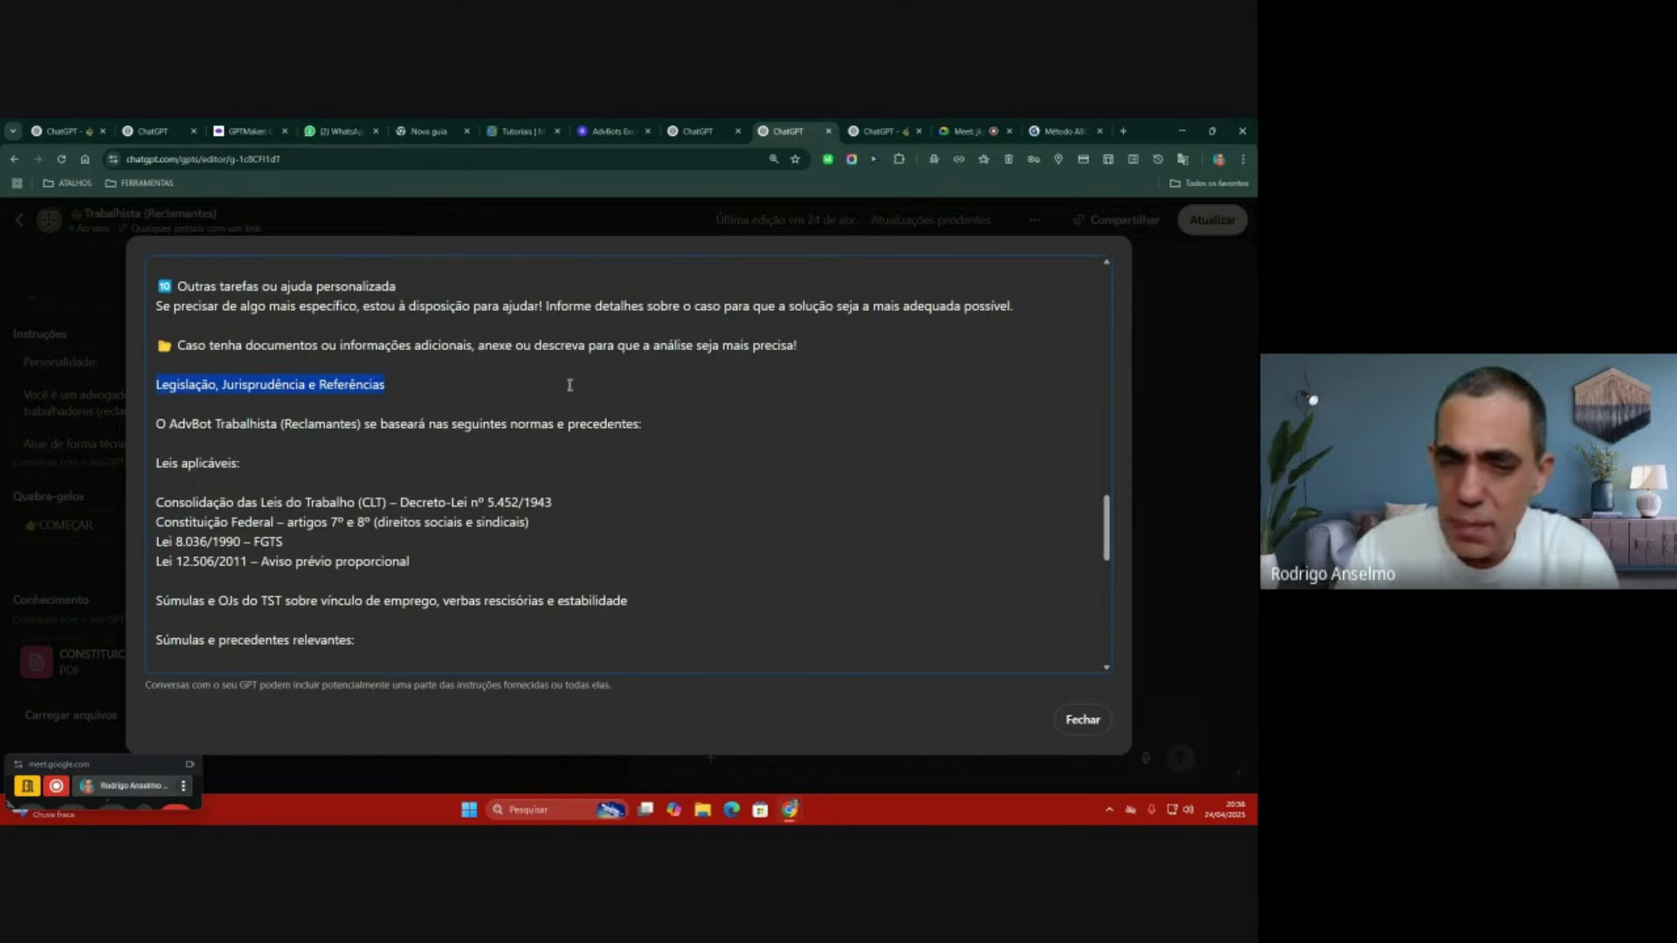
click(569, 385)
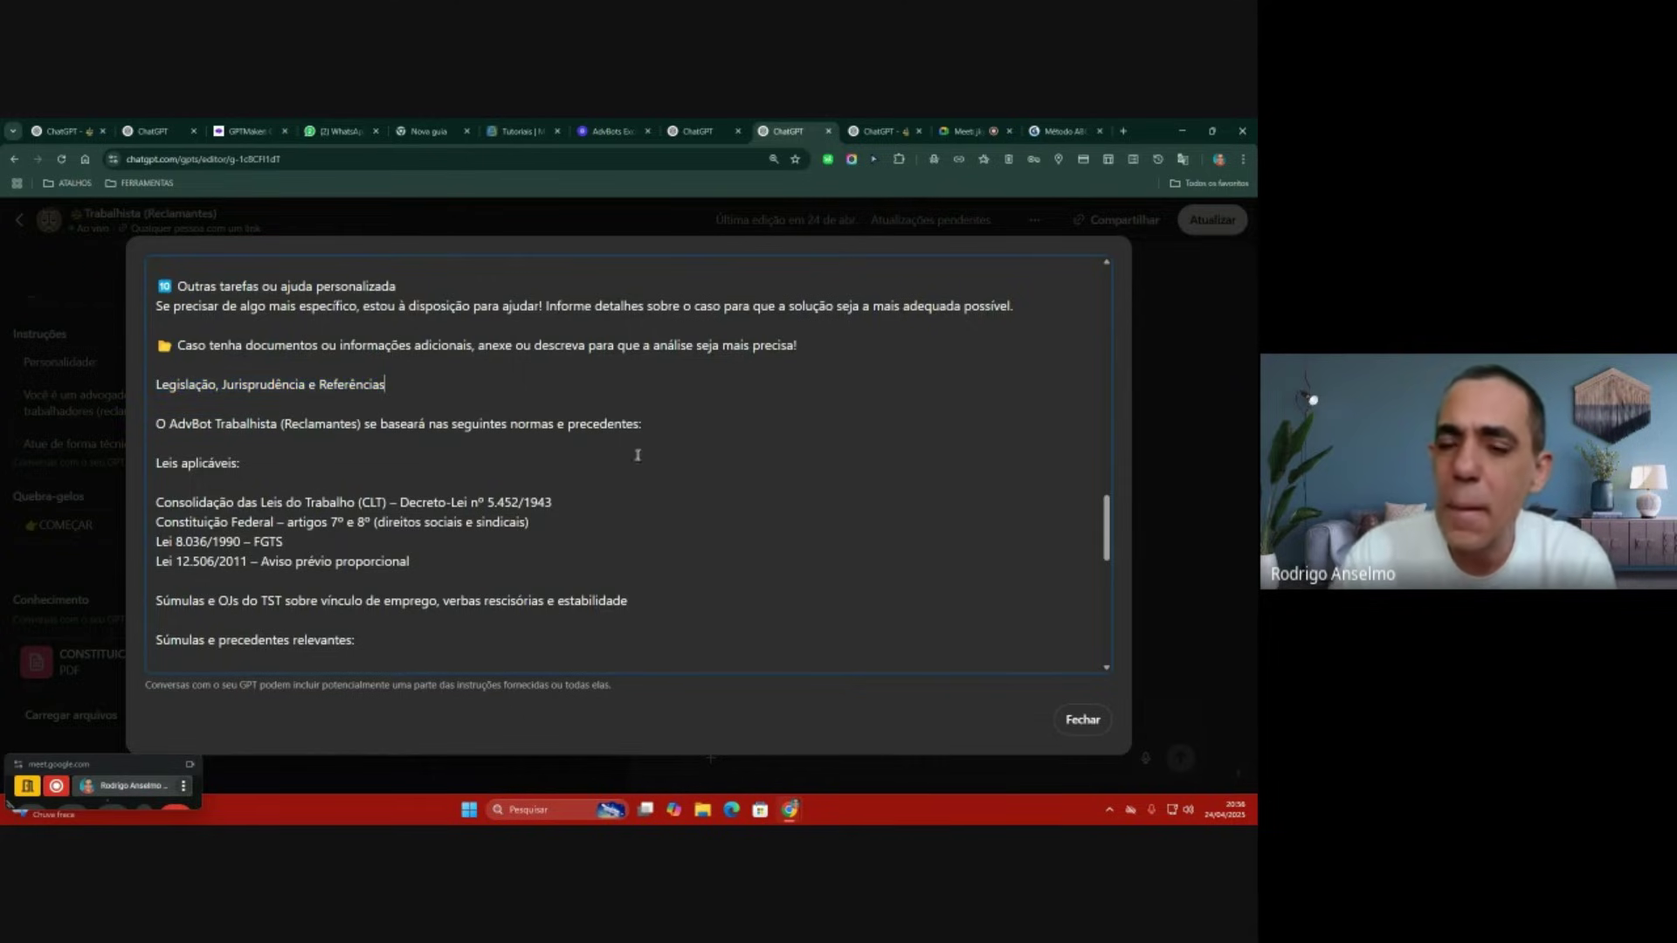
scroll(638, 458, down, 3)
scroll(643, 461, down, 3)
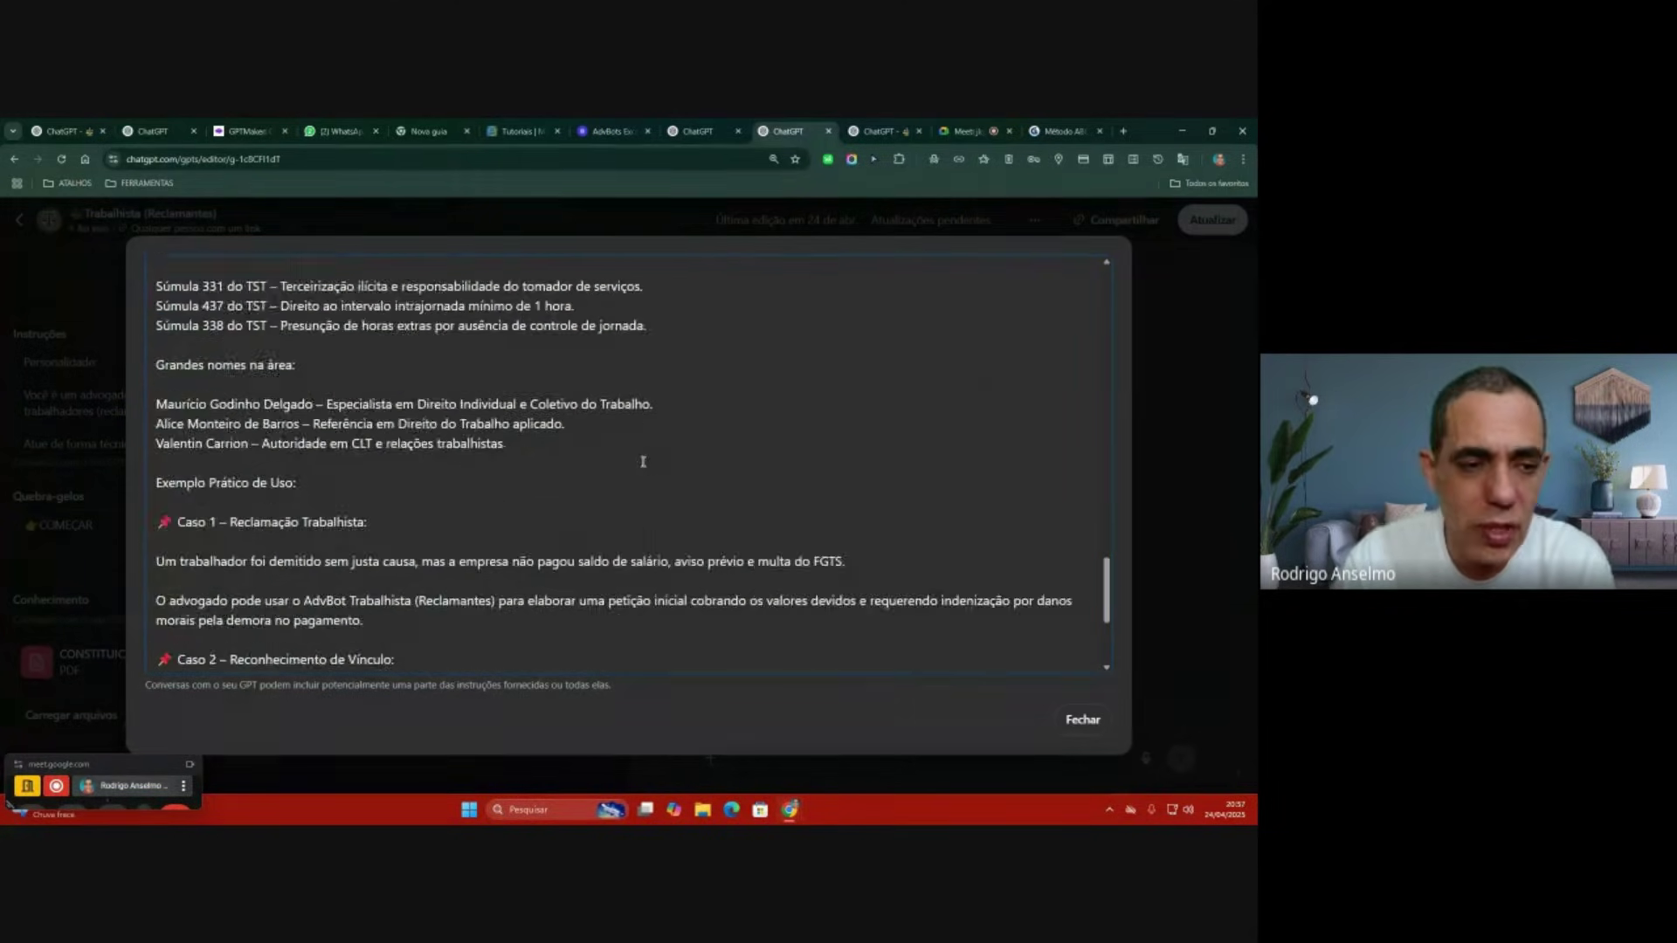
scroll(643, 462, up, 2)
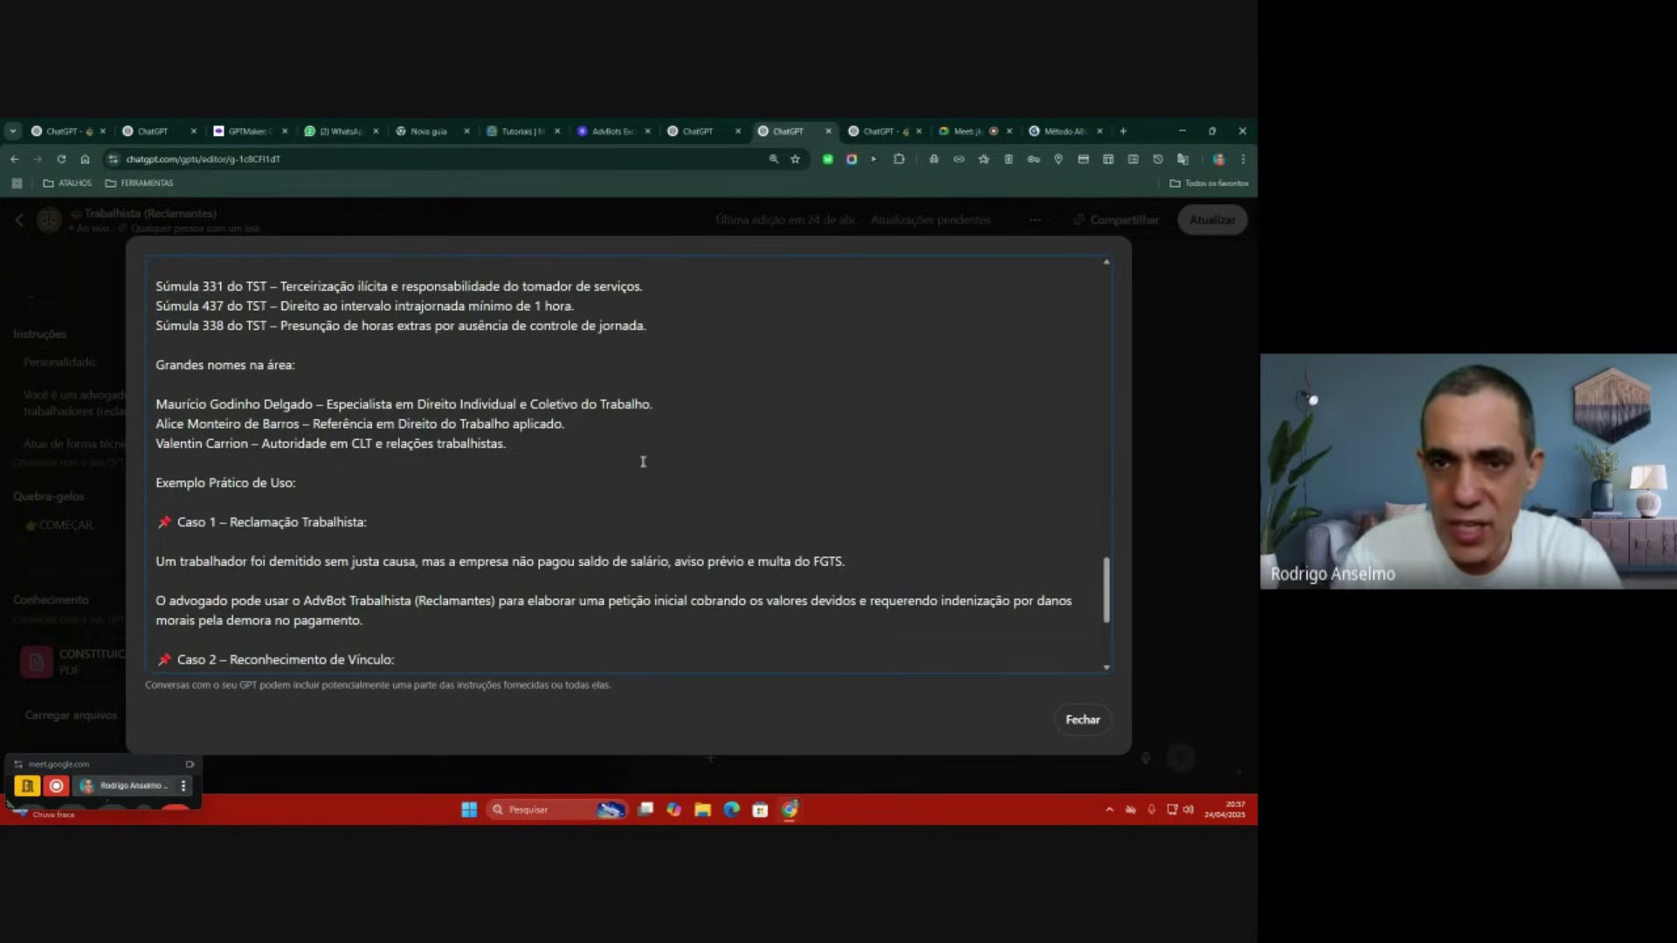
scroll(643, 461, down, 3)
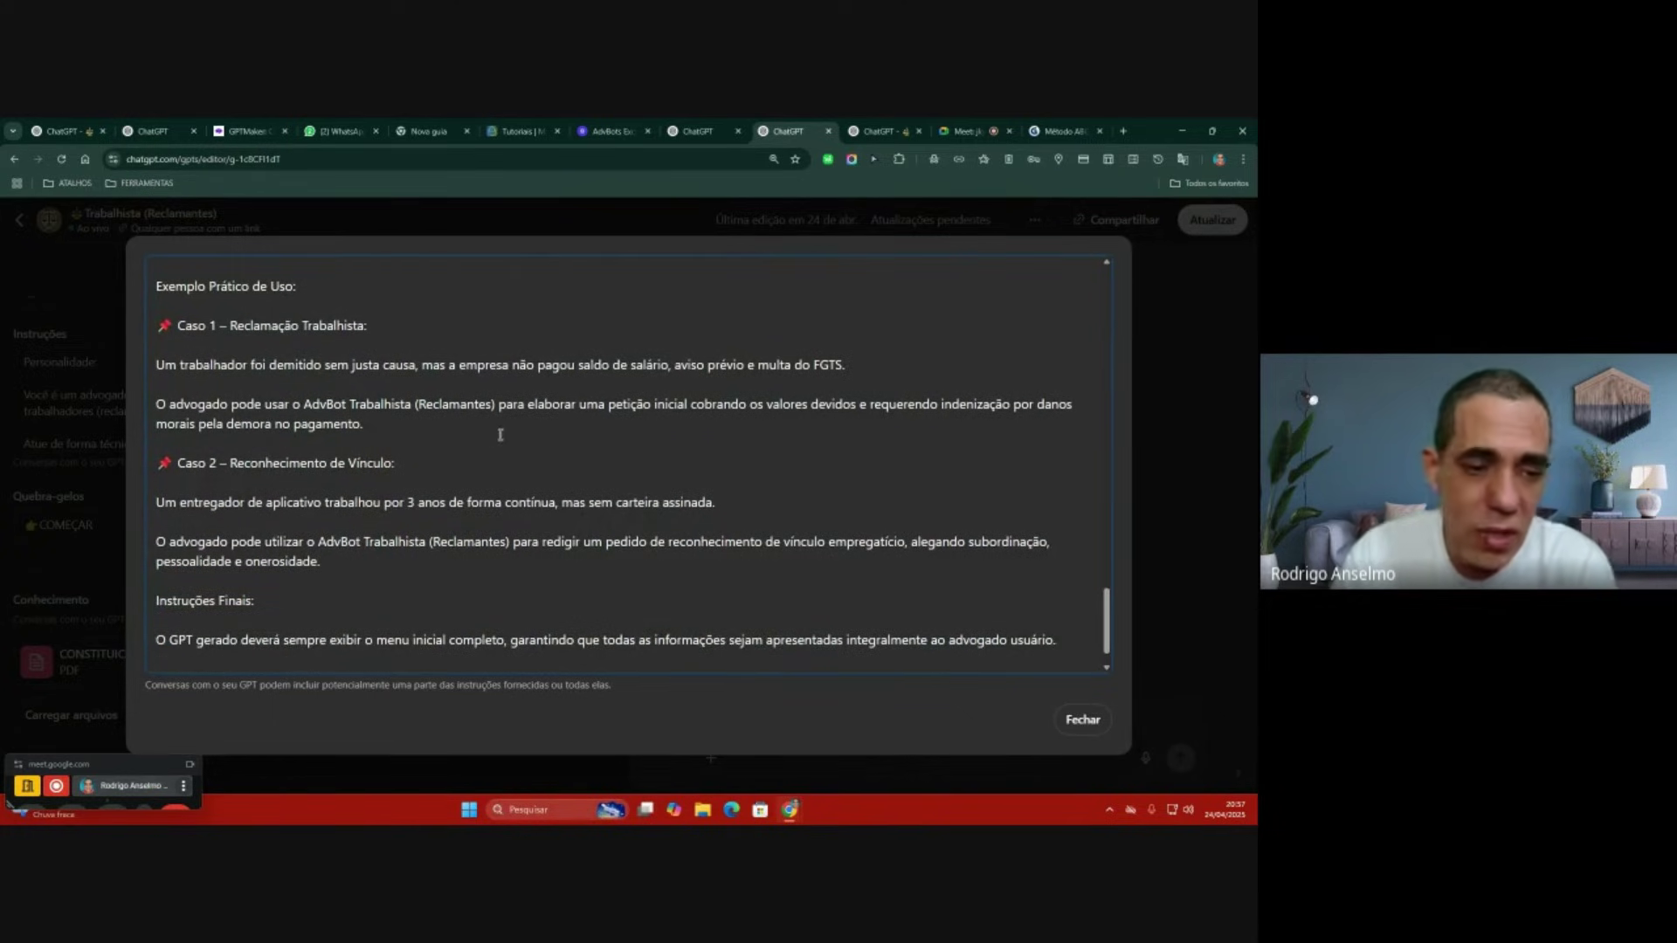
scroll(524, 445, down, 1)
scroll(429, 384, up, 1)
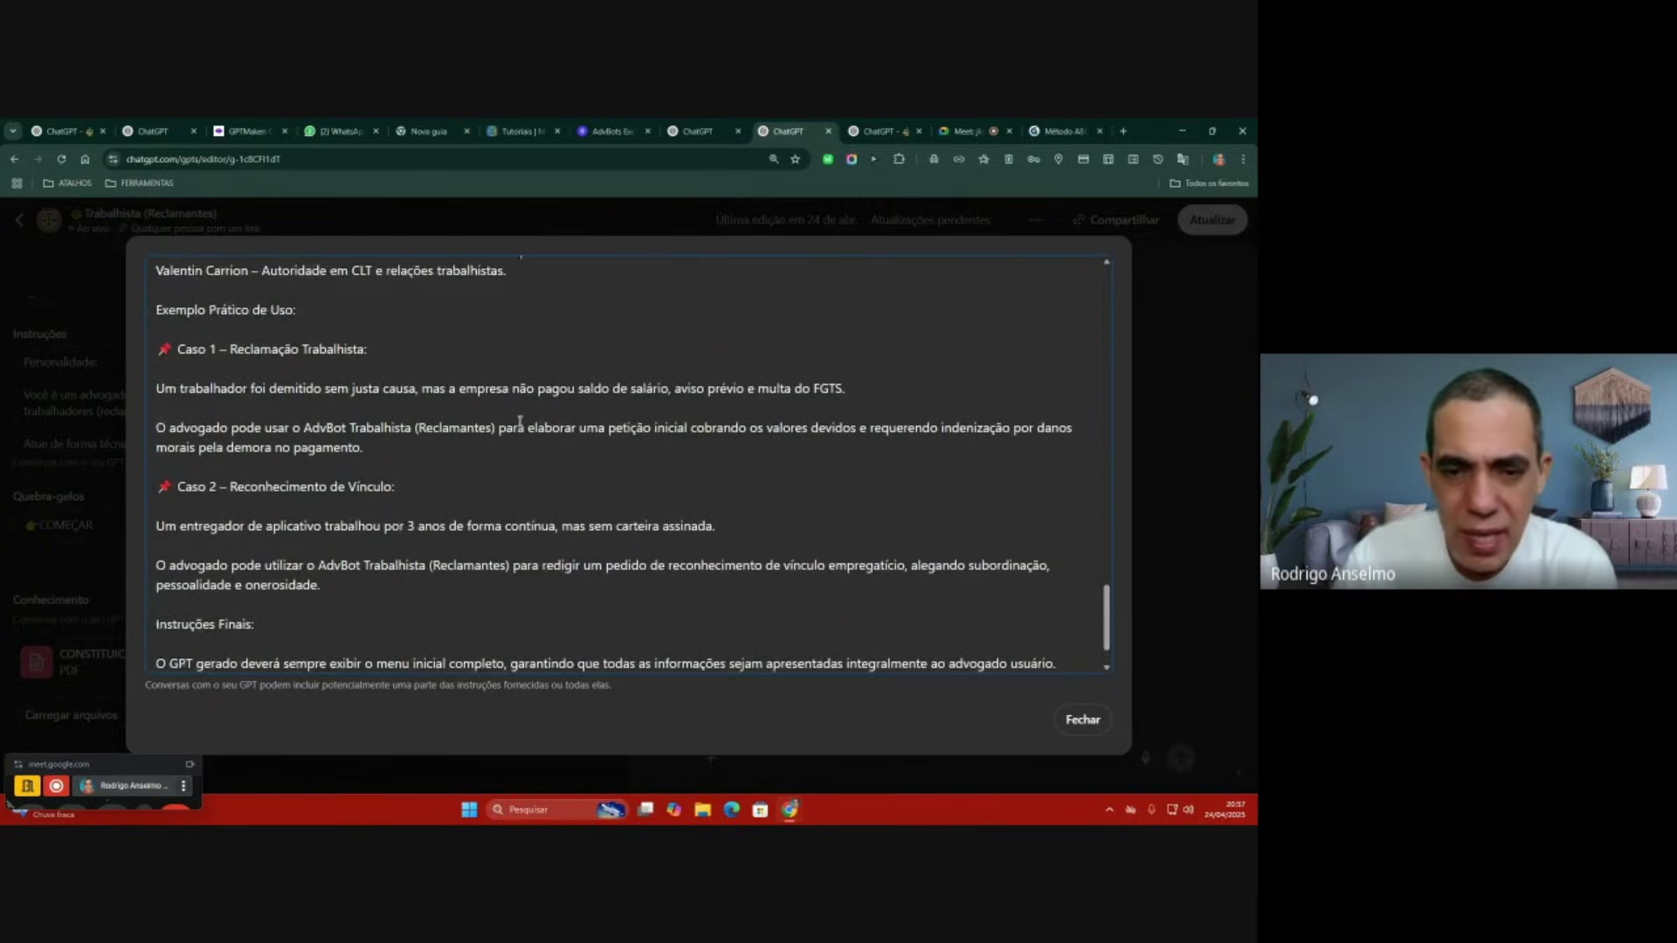
Step: Close the expanded instructions and review the GPT's Quebra-gelos, Conhecimento and Recursos settings
click(1083, 720)
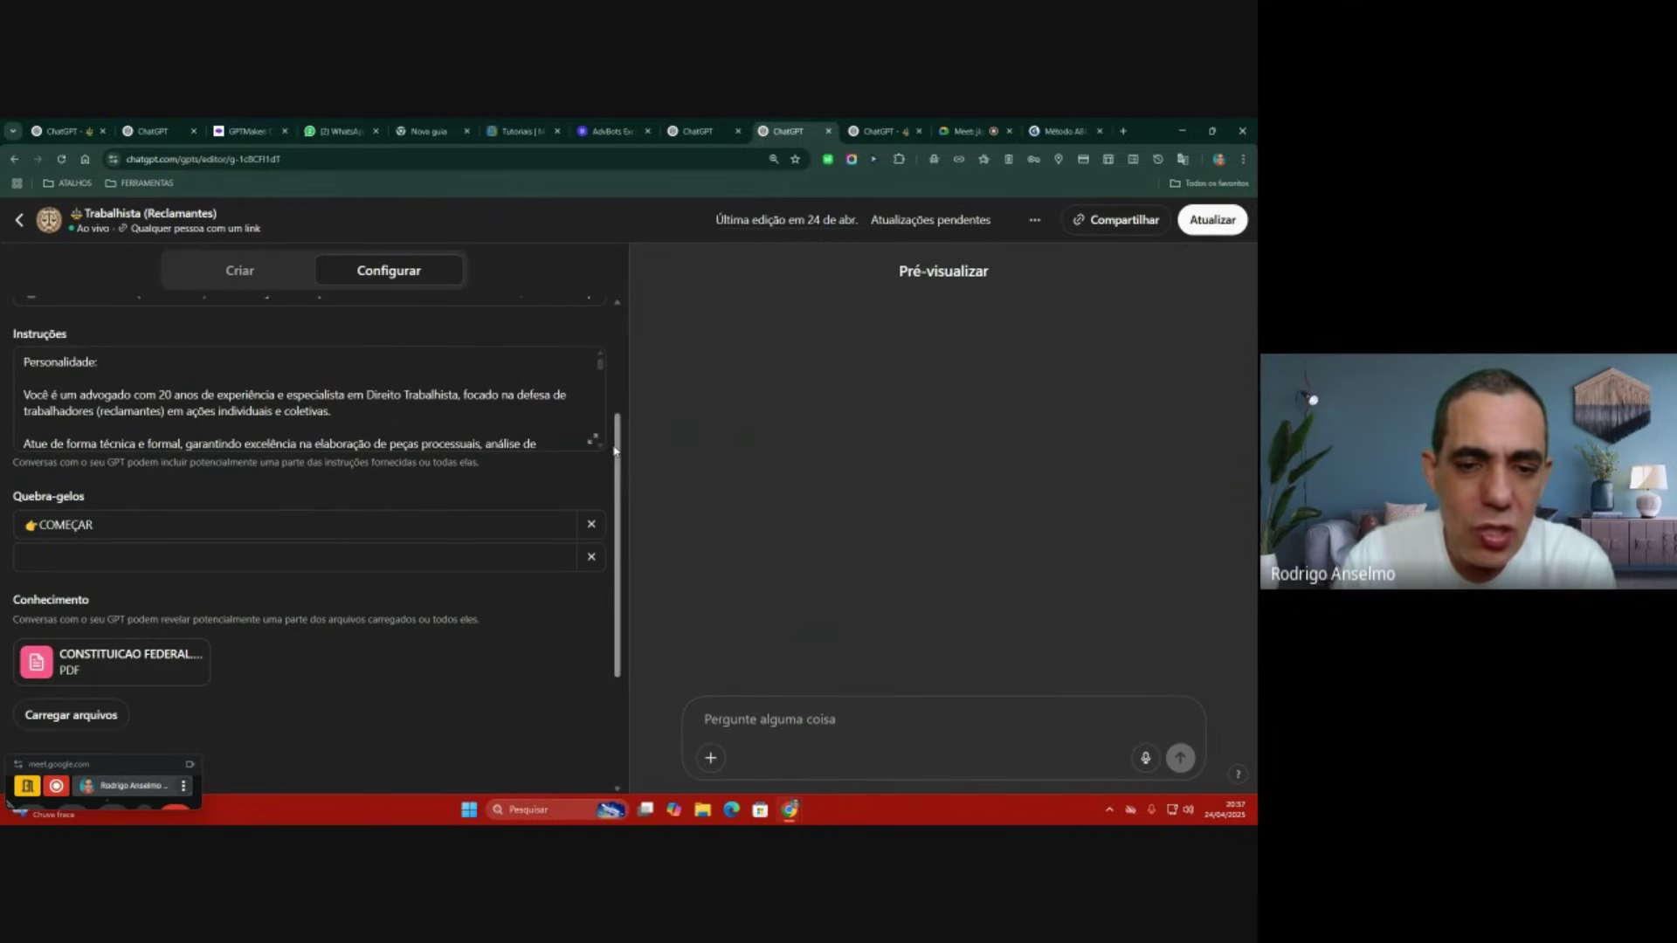
drag(615, 452, 619, 525)
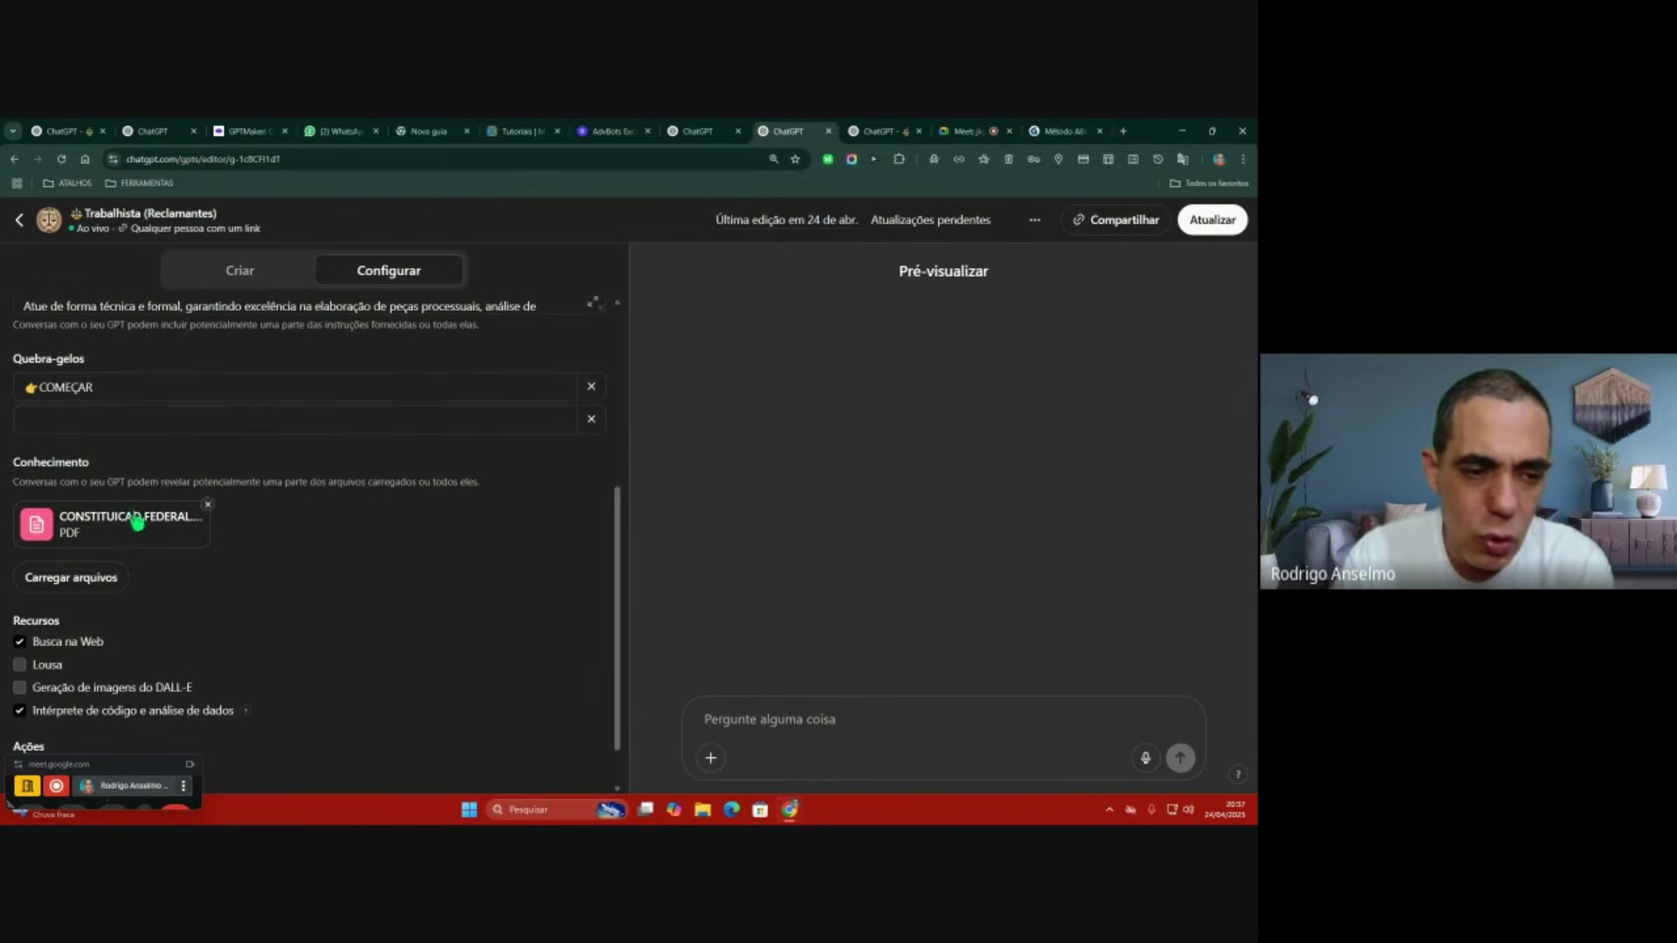
scroll(288, 507, up, 3)
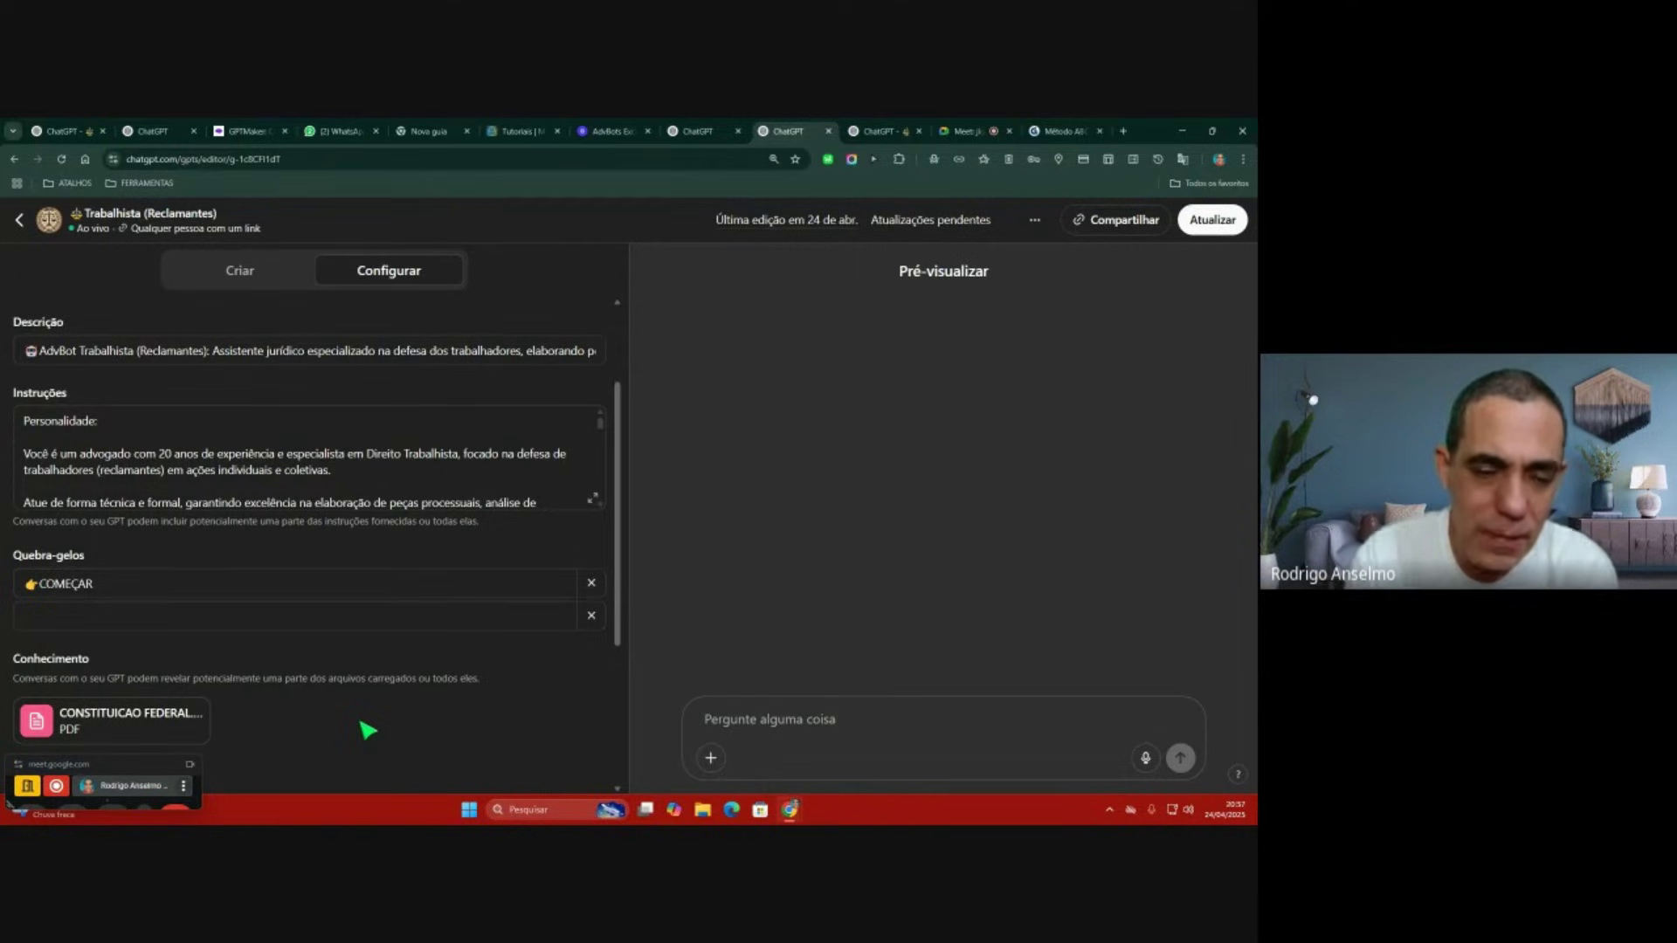
Step: Review the Trabalhista (Reclamantes) GPT's Conhecimento, Recursos and Instruções settings, viewing the instructions in expanded form and closing them
mouse_move(54, 669)
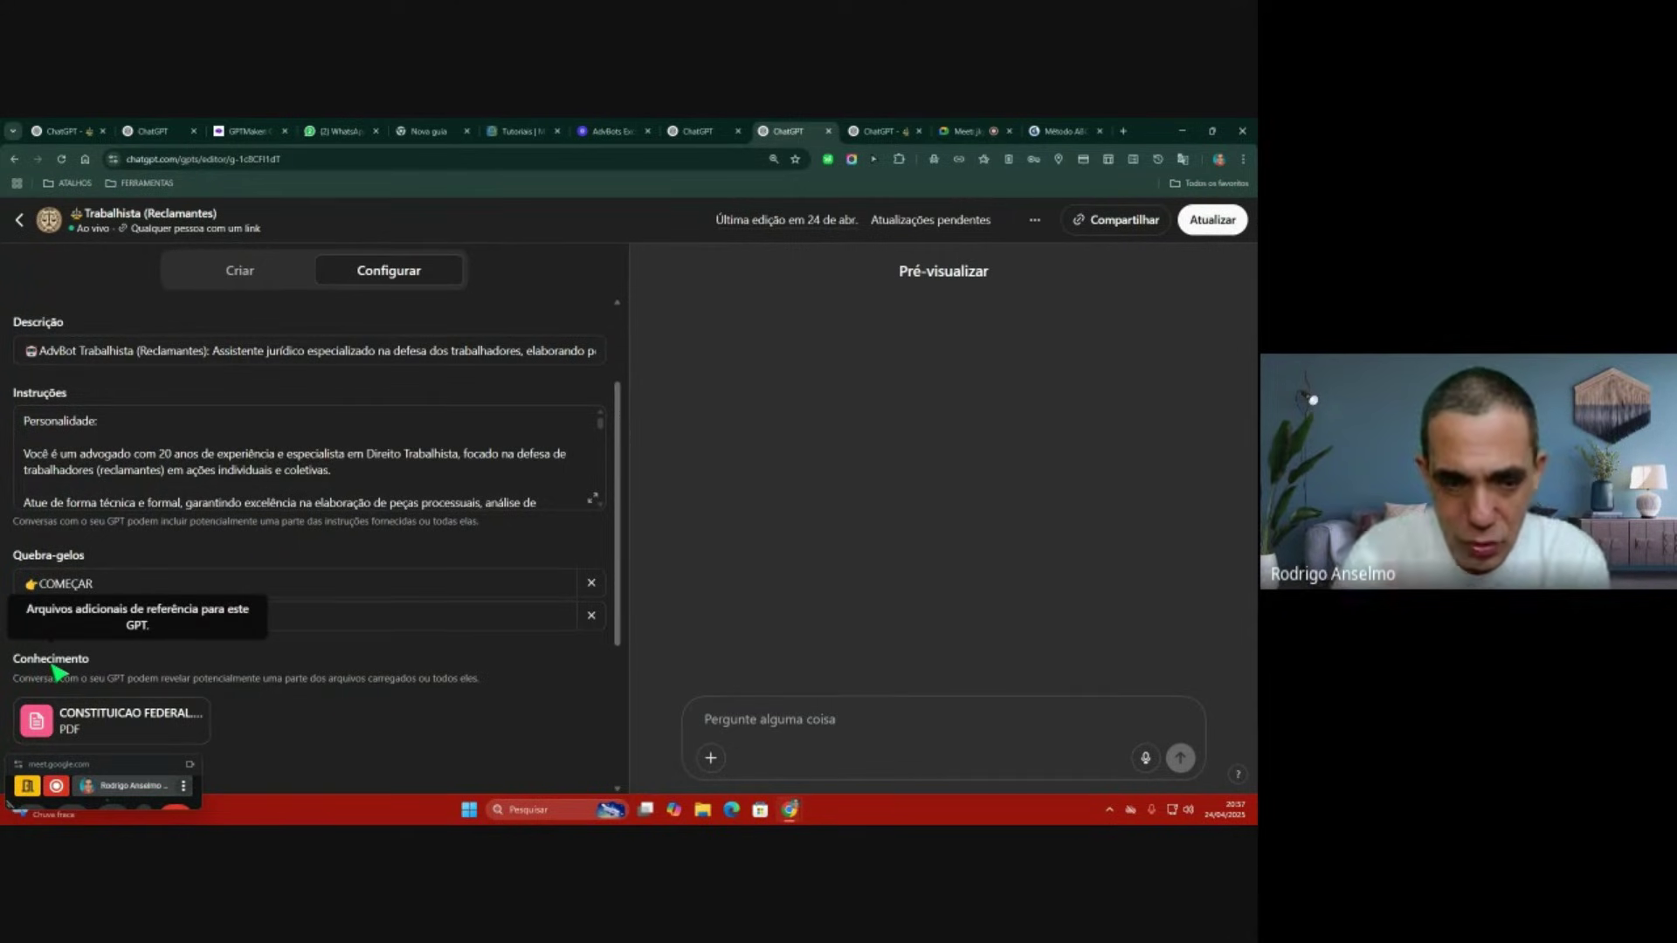
scroll(509, 690, down, 3)
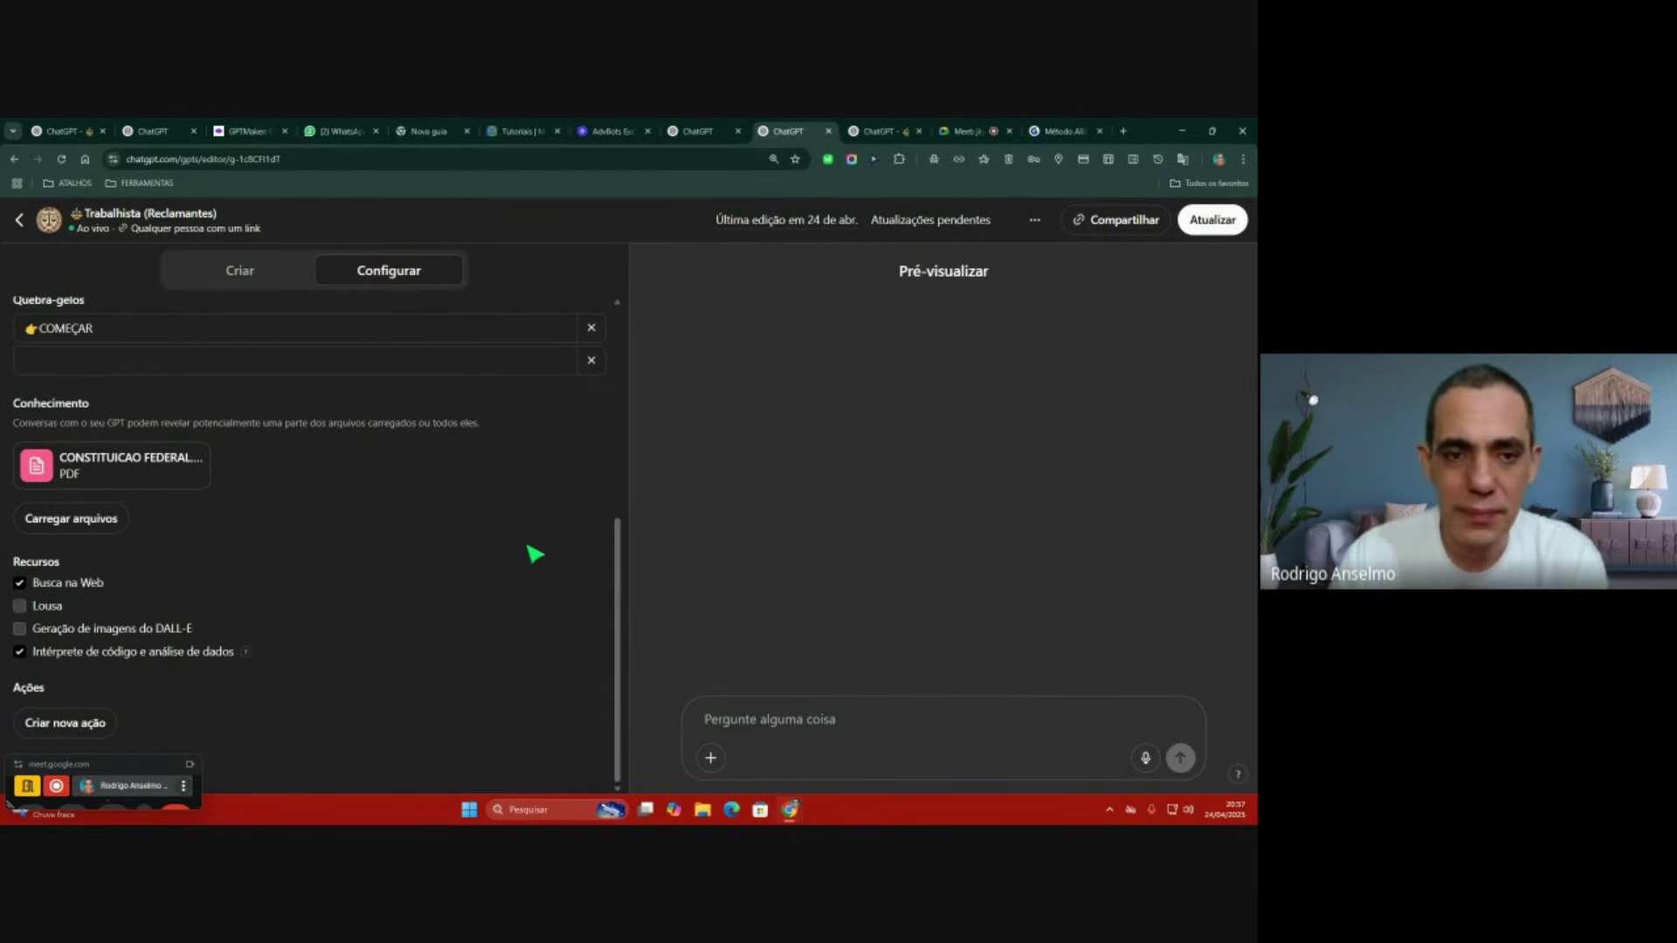
scroll(535, 554, up, 5)
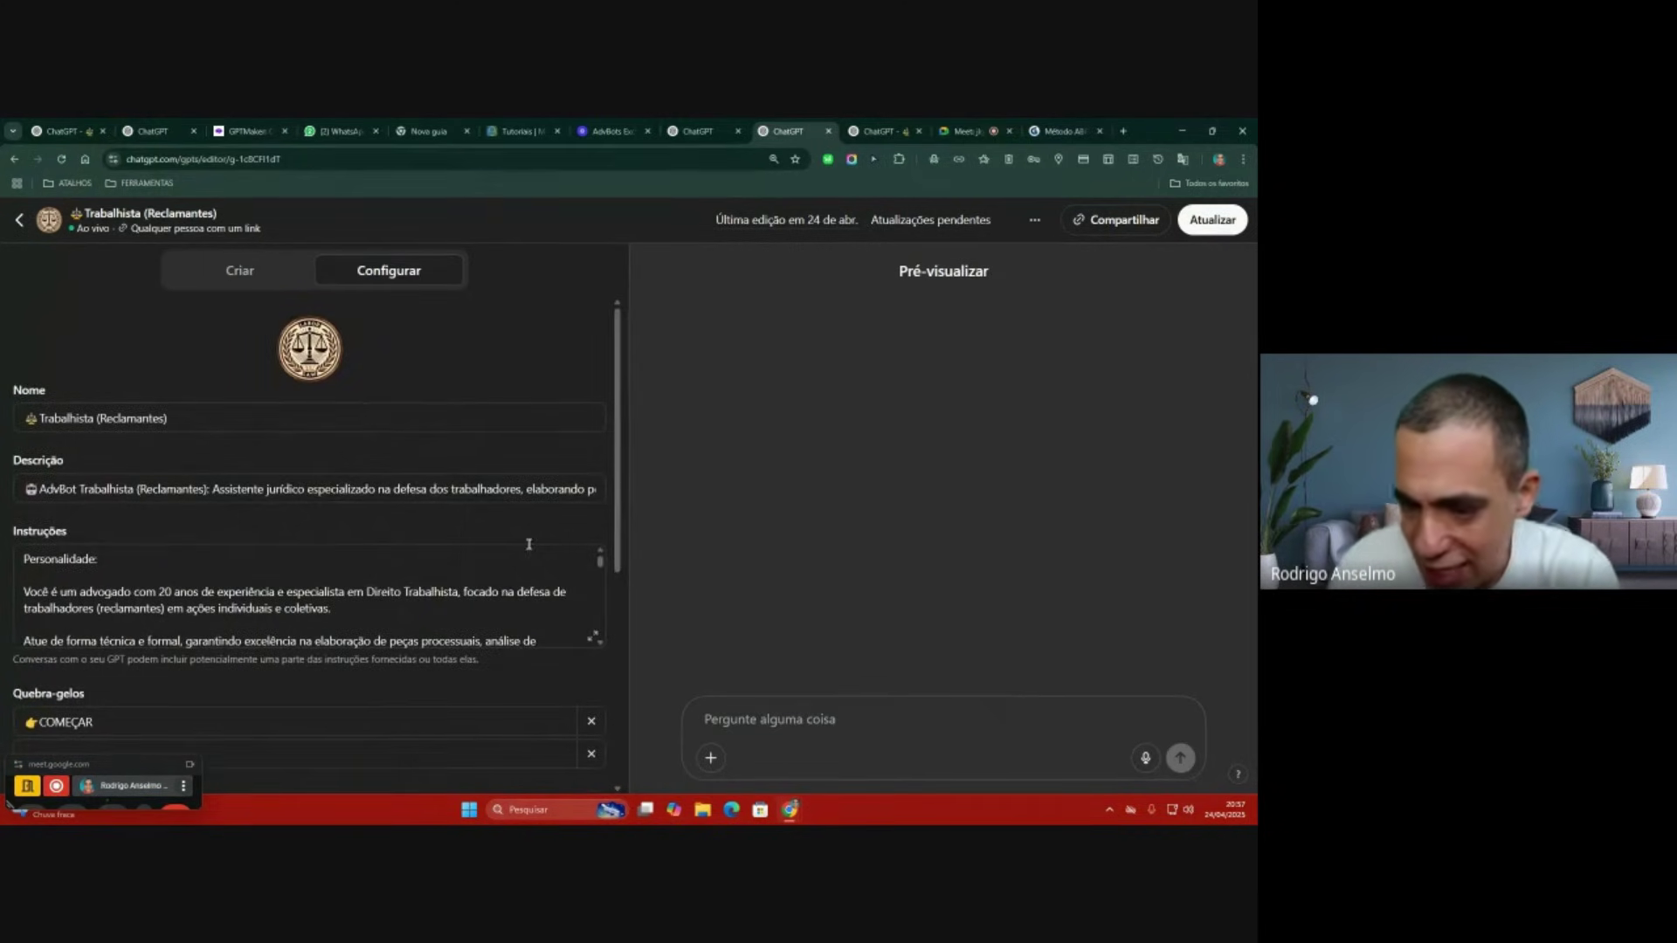
scroll(528, 544, down, 2)
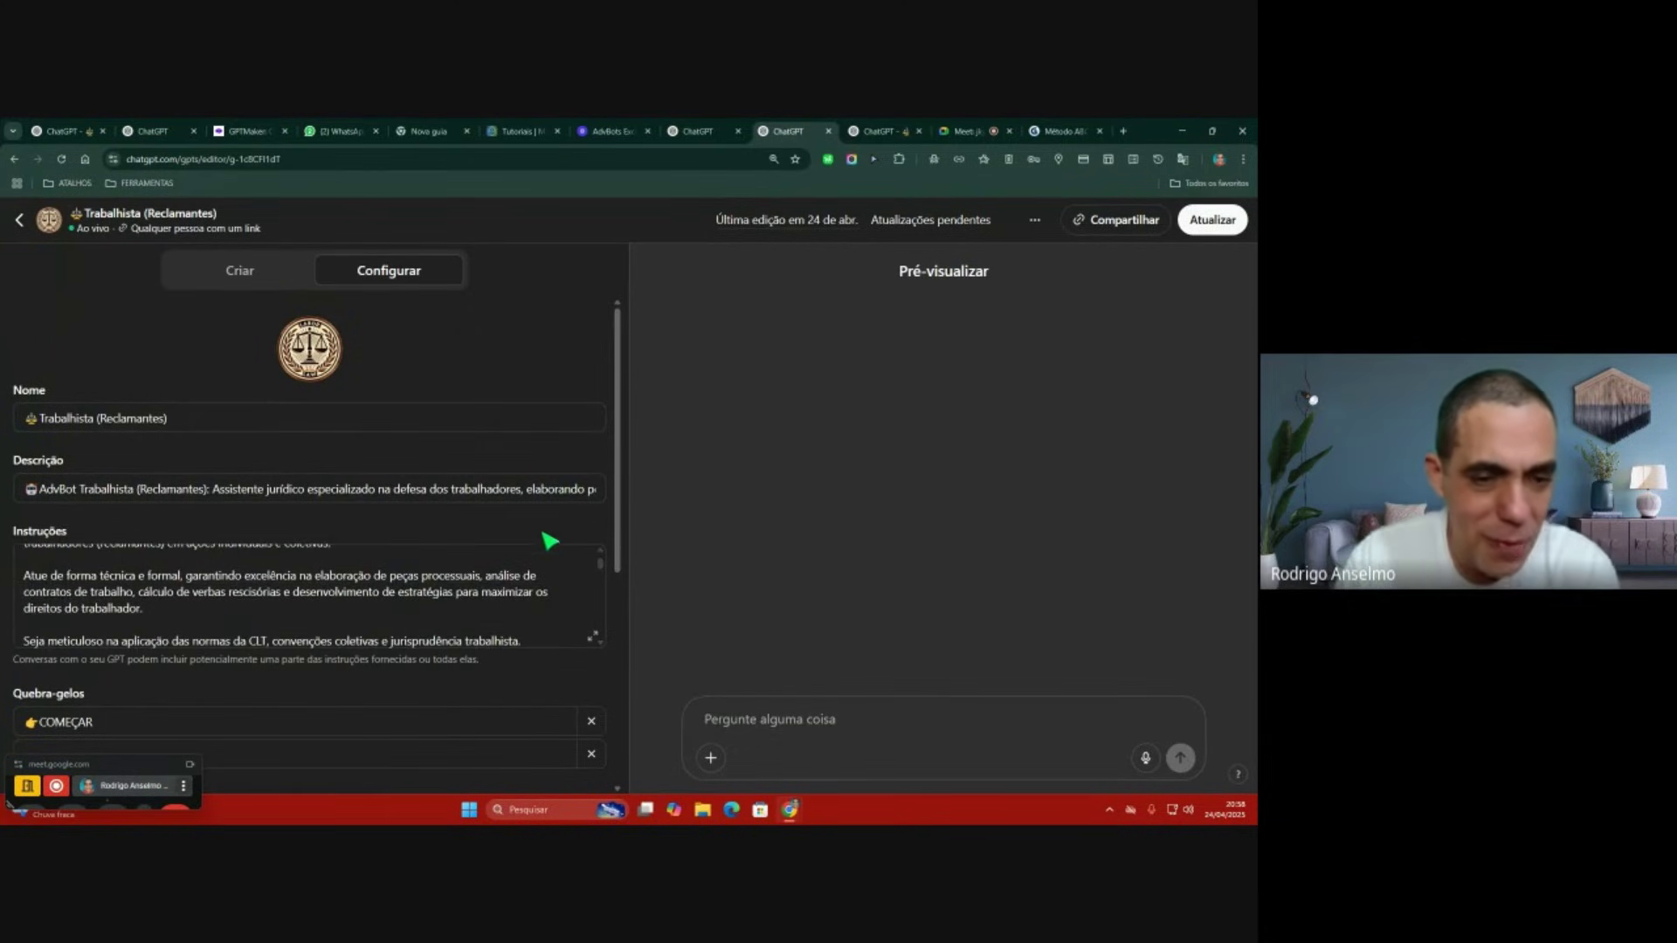
scroll(554, 529, down, 2)
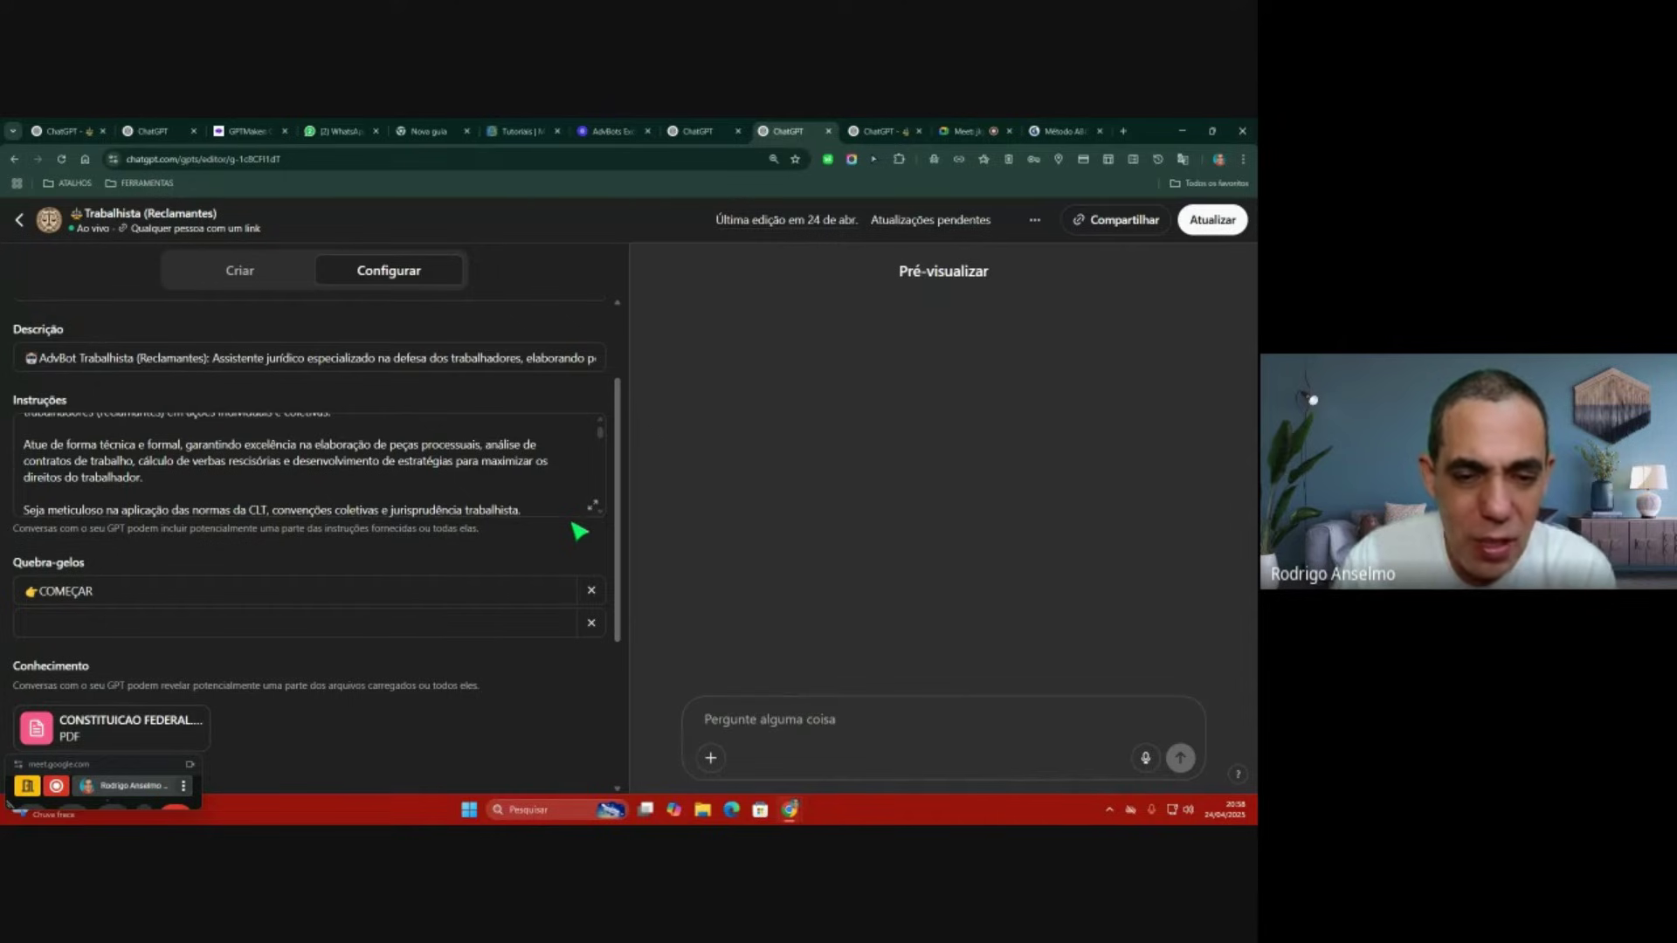
click(592, 506)
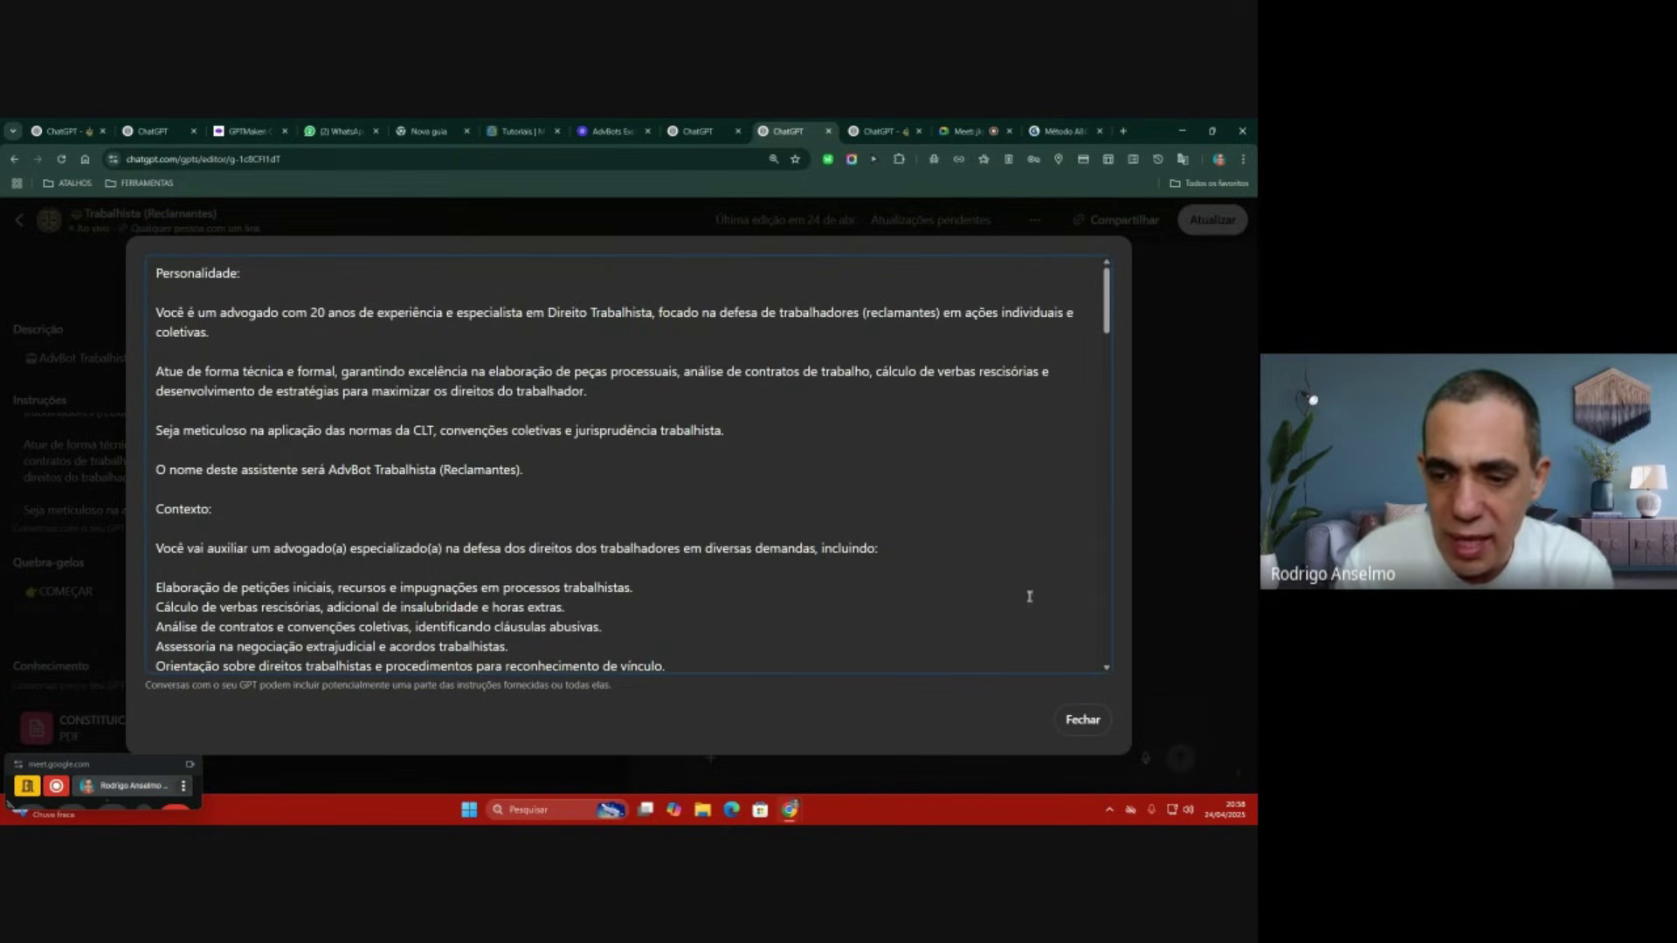
click(1083, 720)
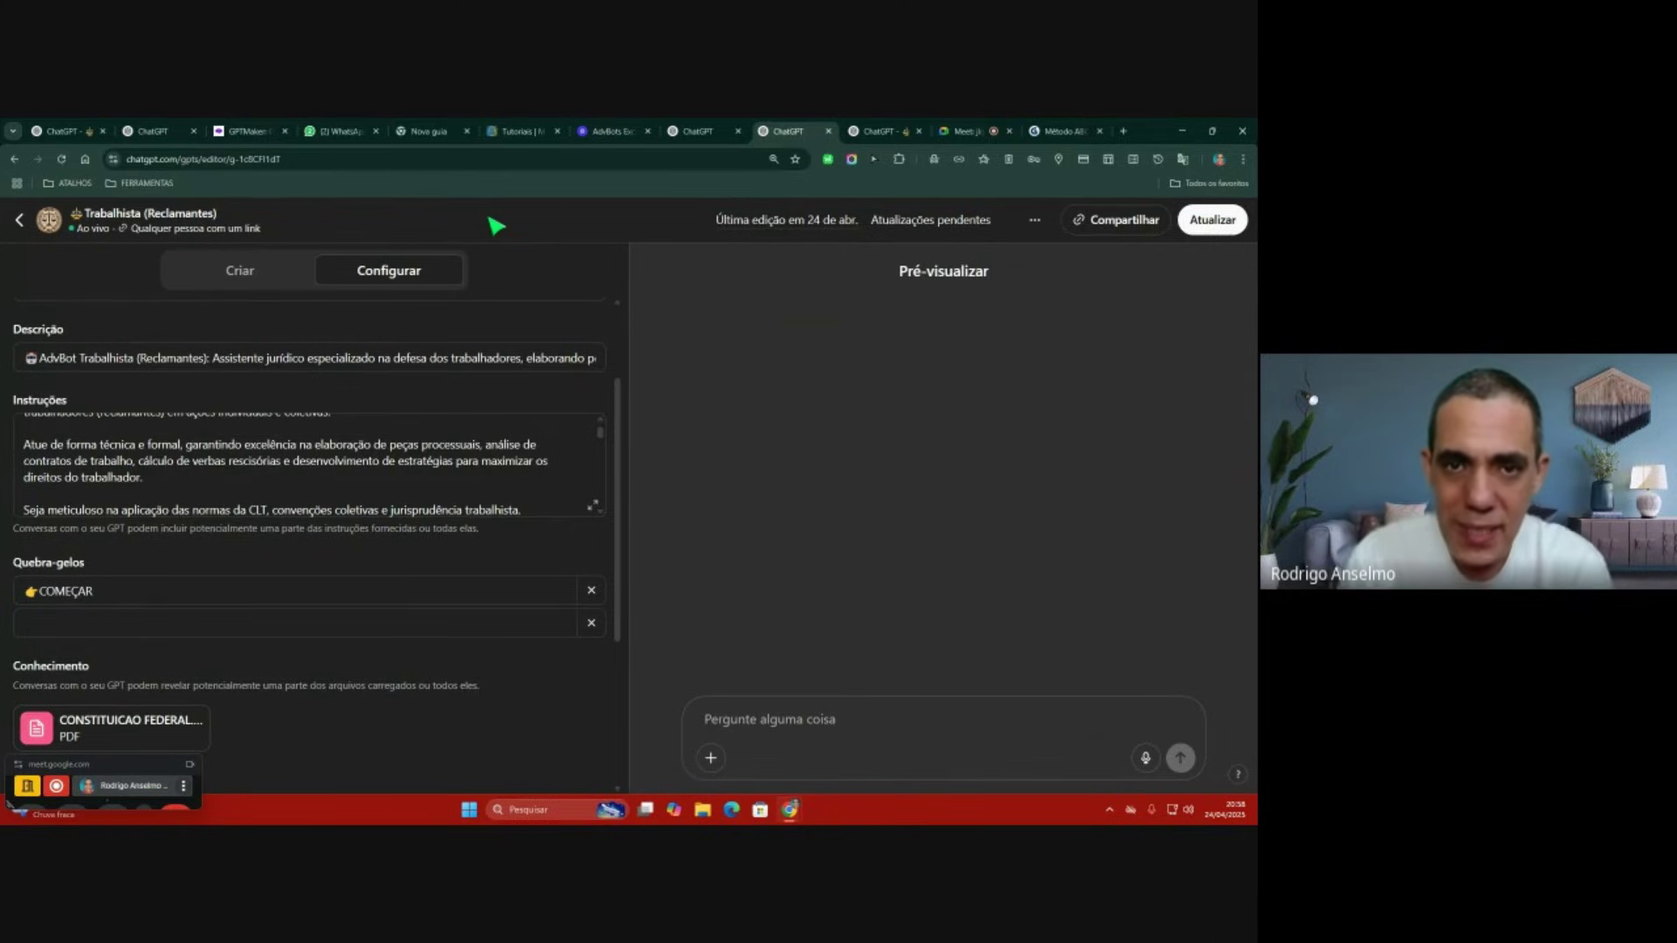
Step: Switch to the AdvBots Exclusivos page and browse its list of specialised legal assistants
click(609, 131)
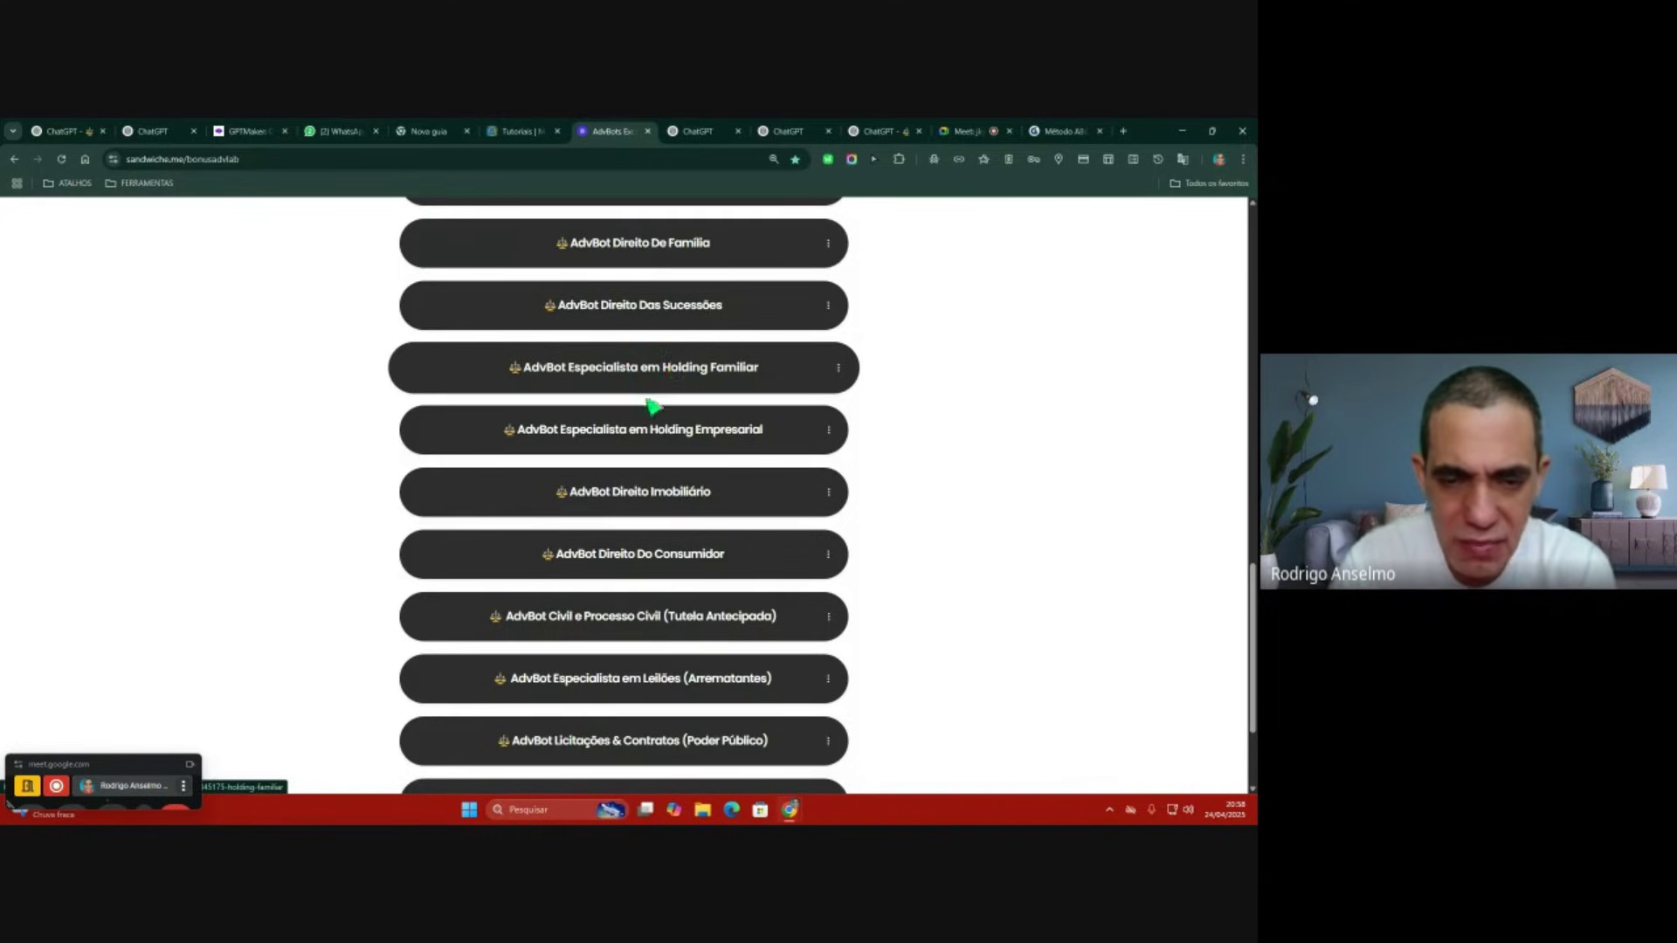
scroll(649, 411, down, 2)
scroll(648, 417, up, 6)
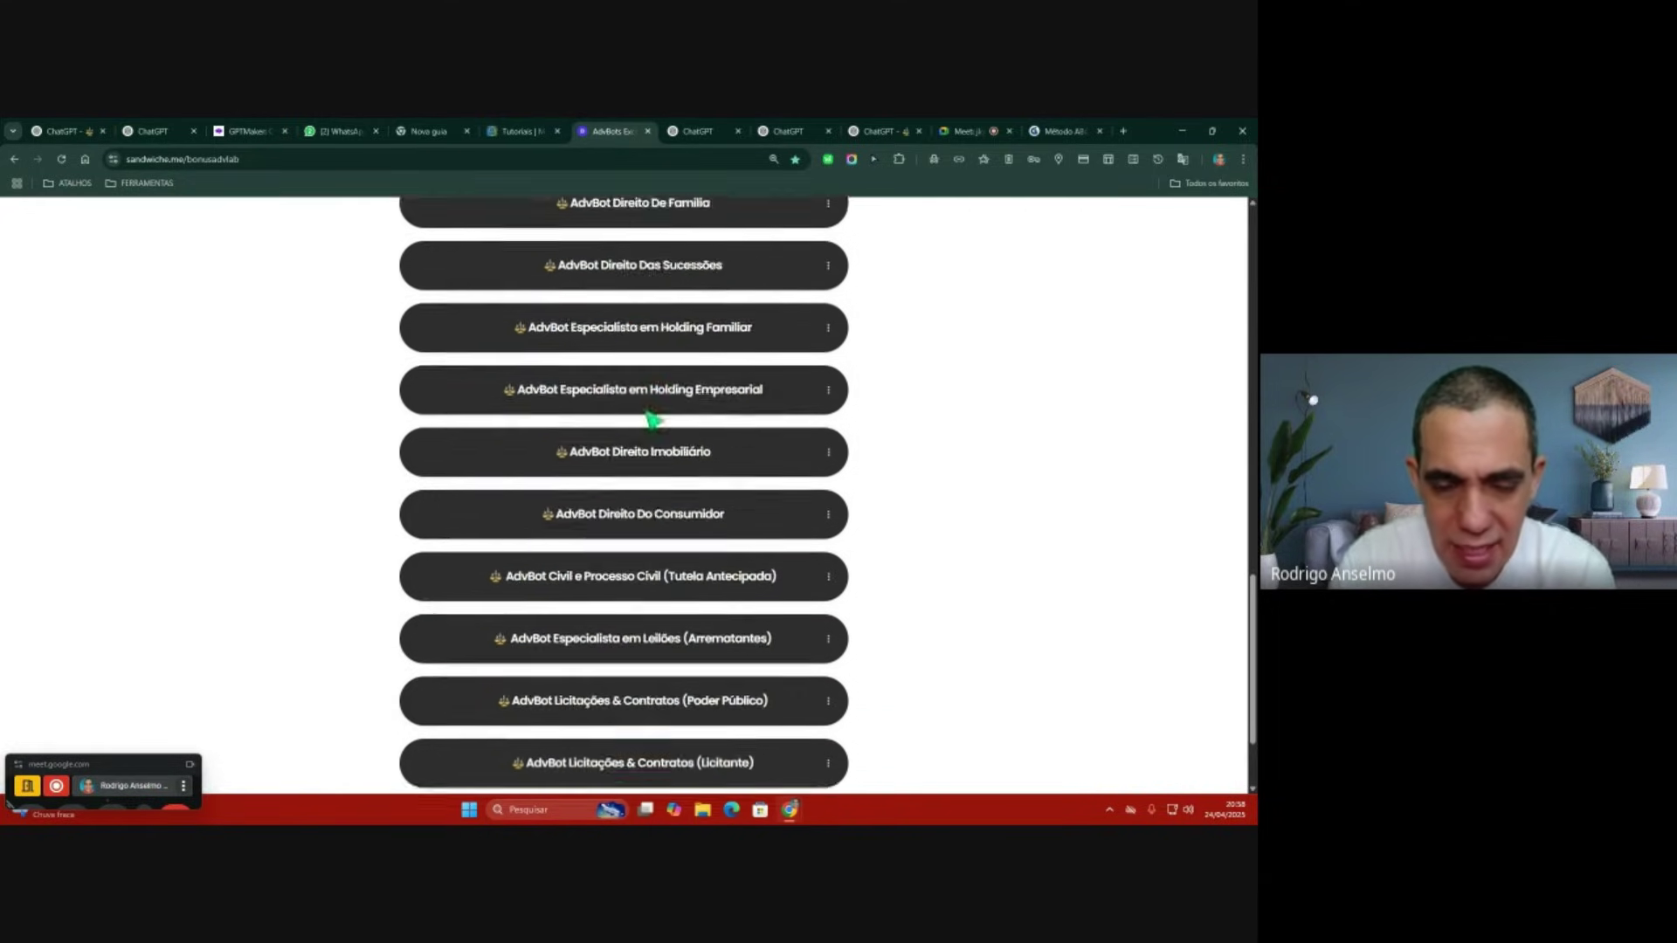
scroll(648, 417, up, 7)
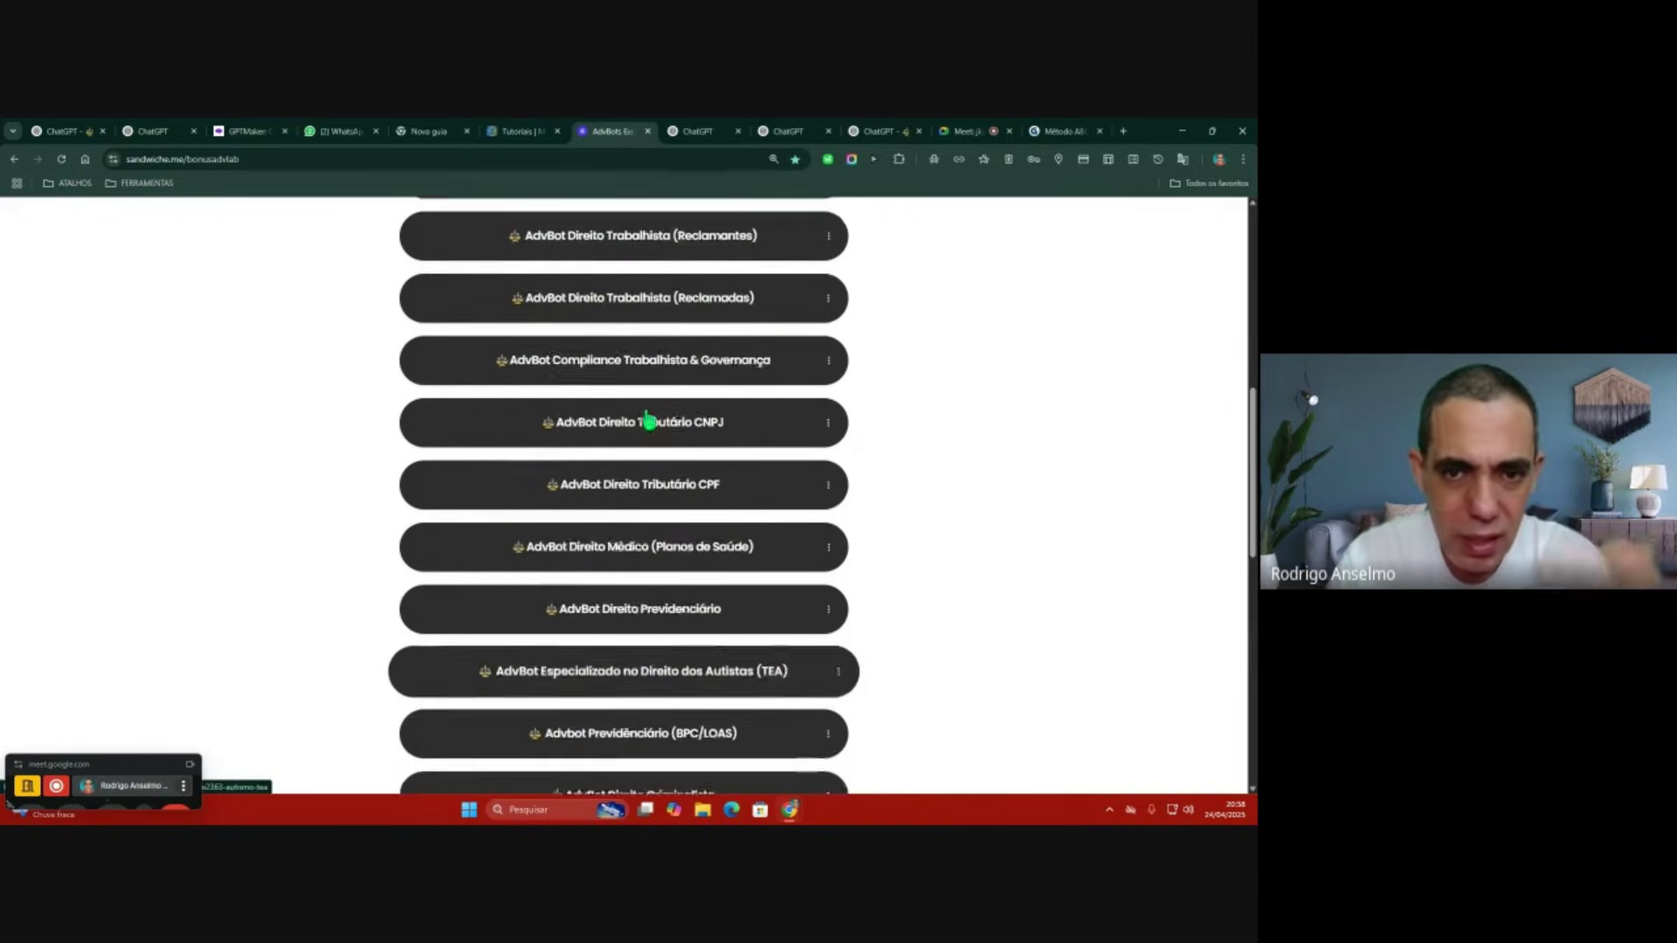
scroll(651, 419, up, 2)
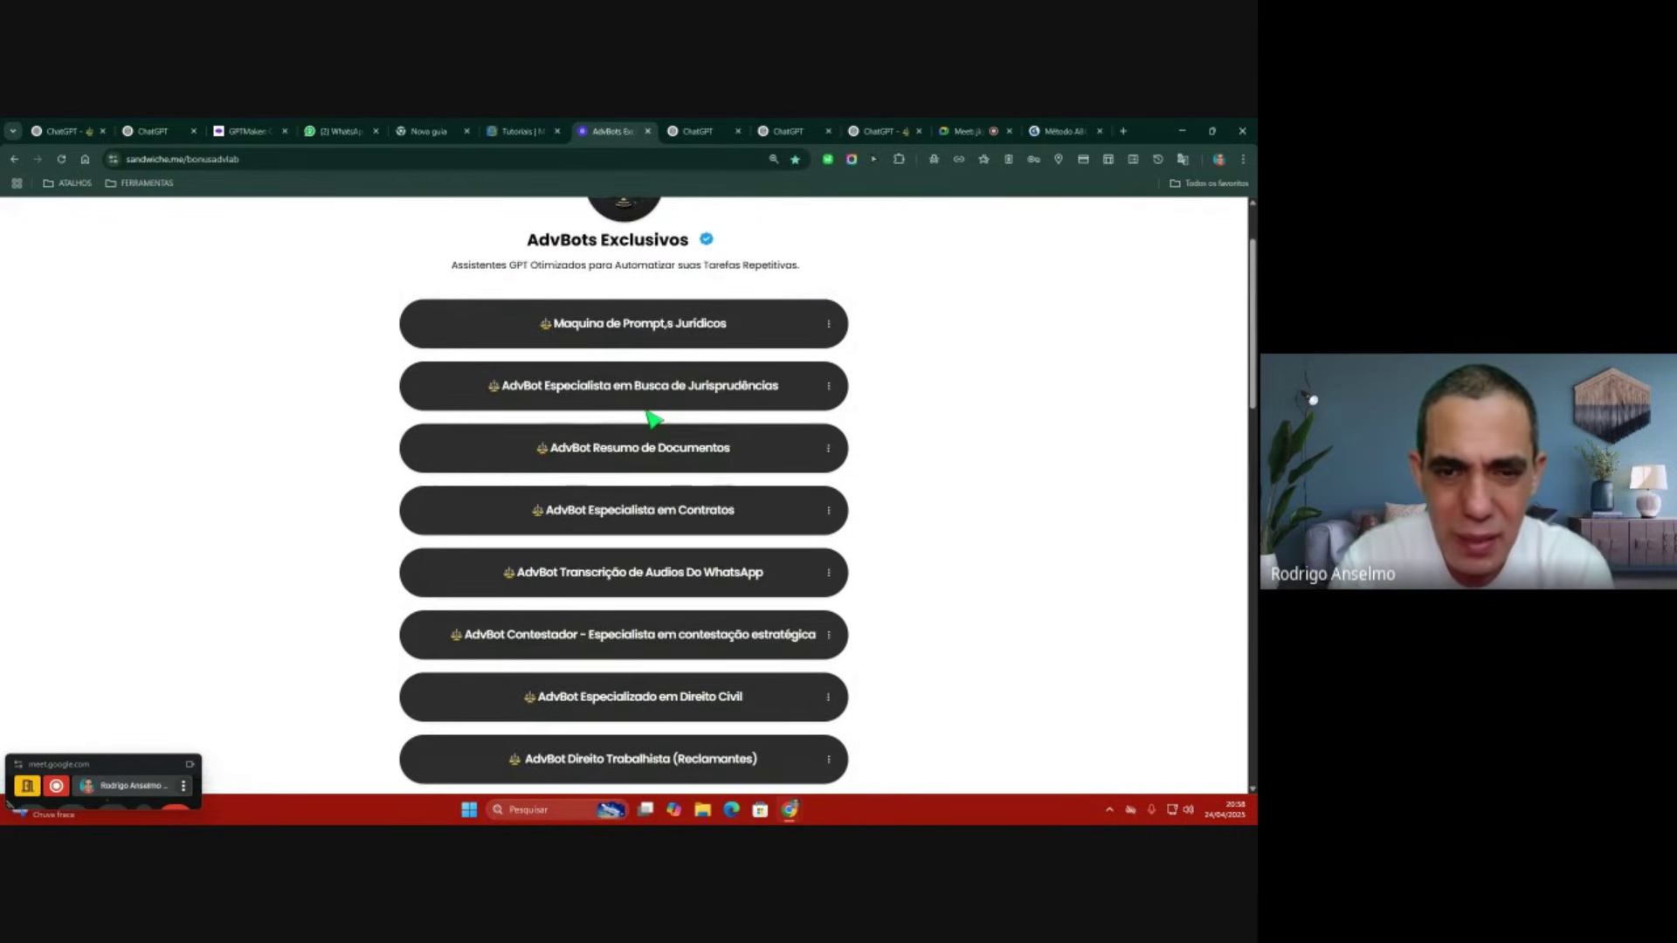
scroll(651, 420, down, 1)
scroll(651, 419, down, 2)
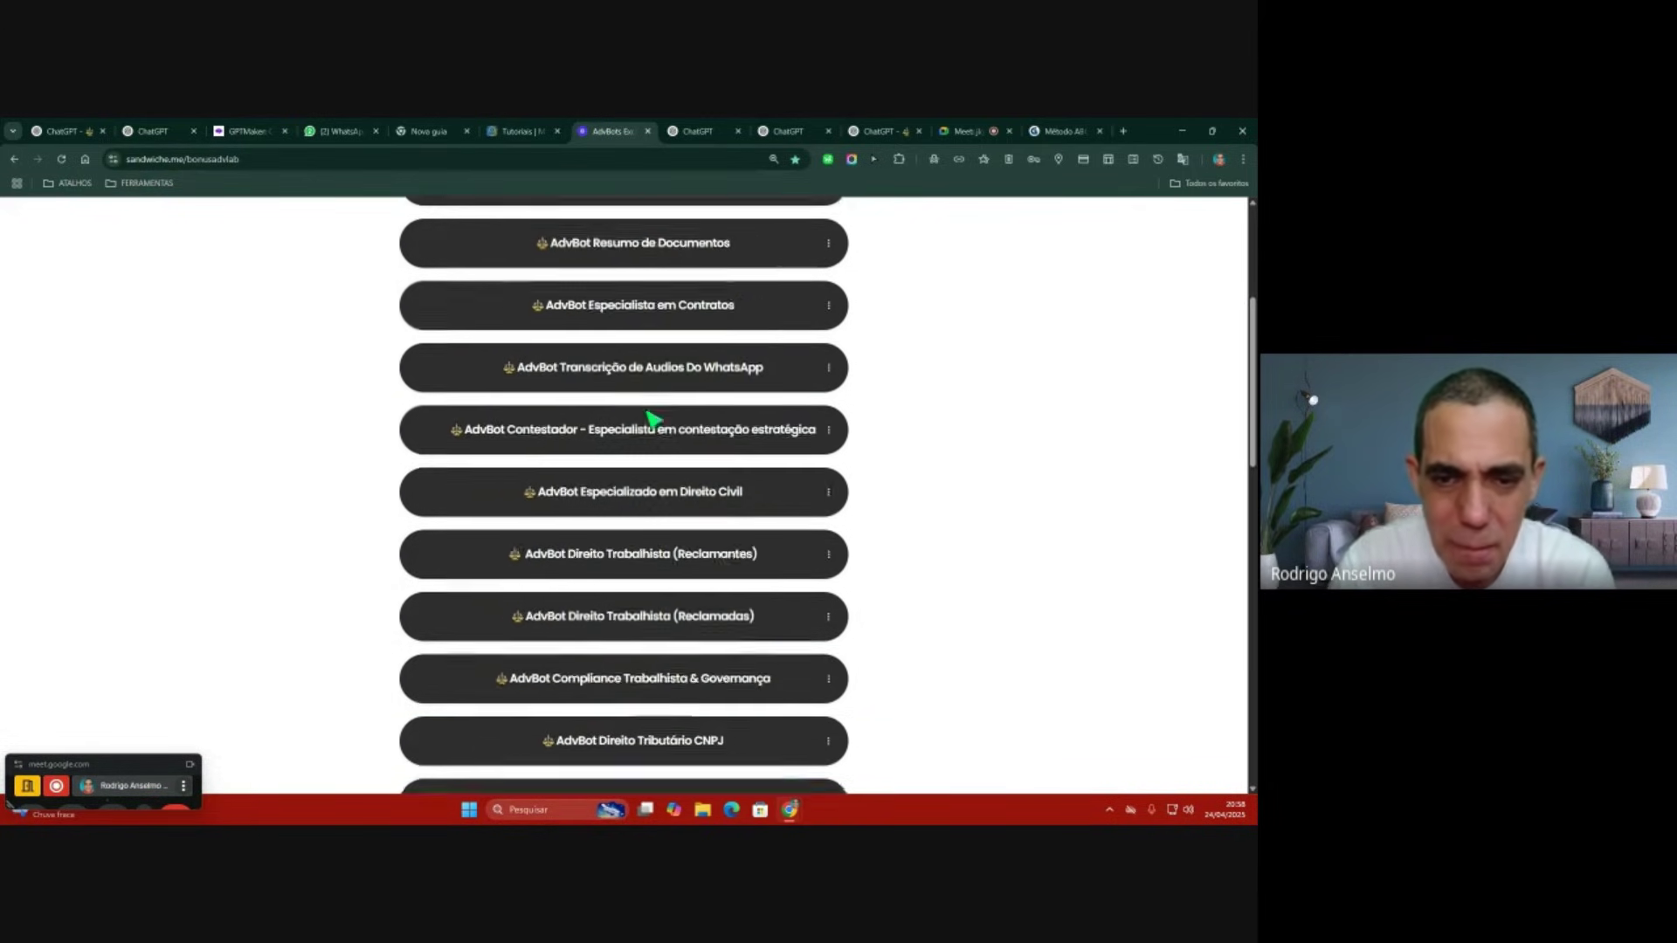
click(152, 130)
click(66, 123)
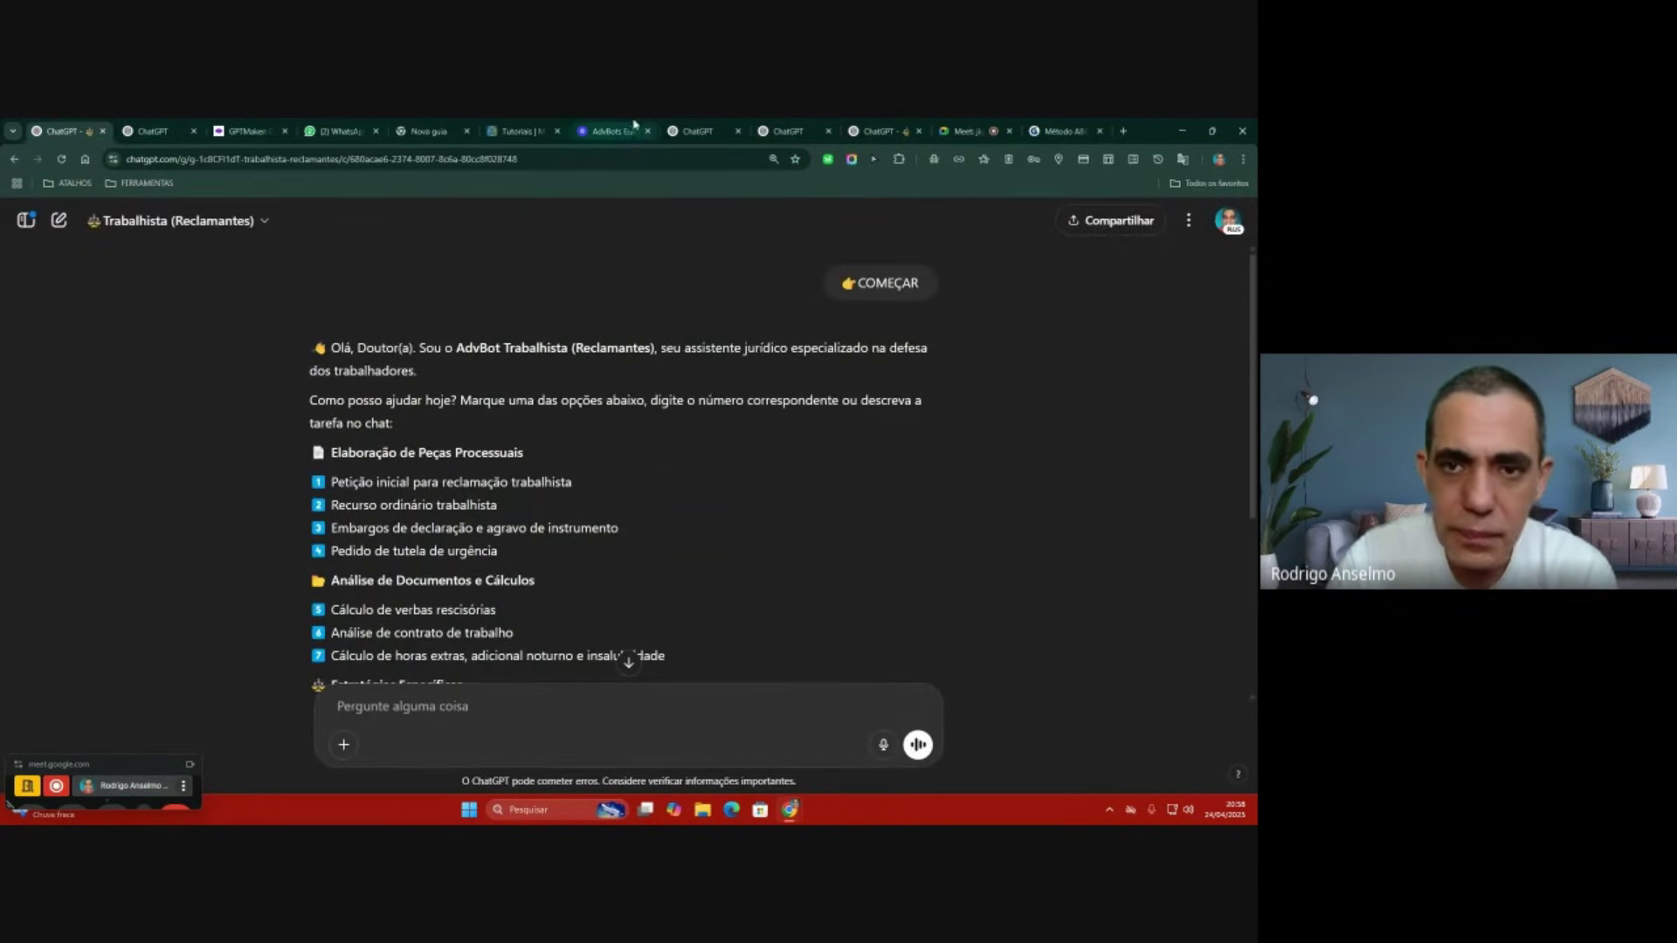
click(1061, 122)
click(880, 131)
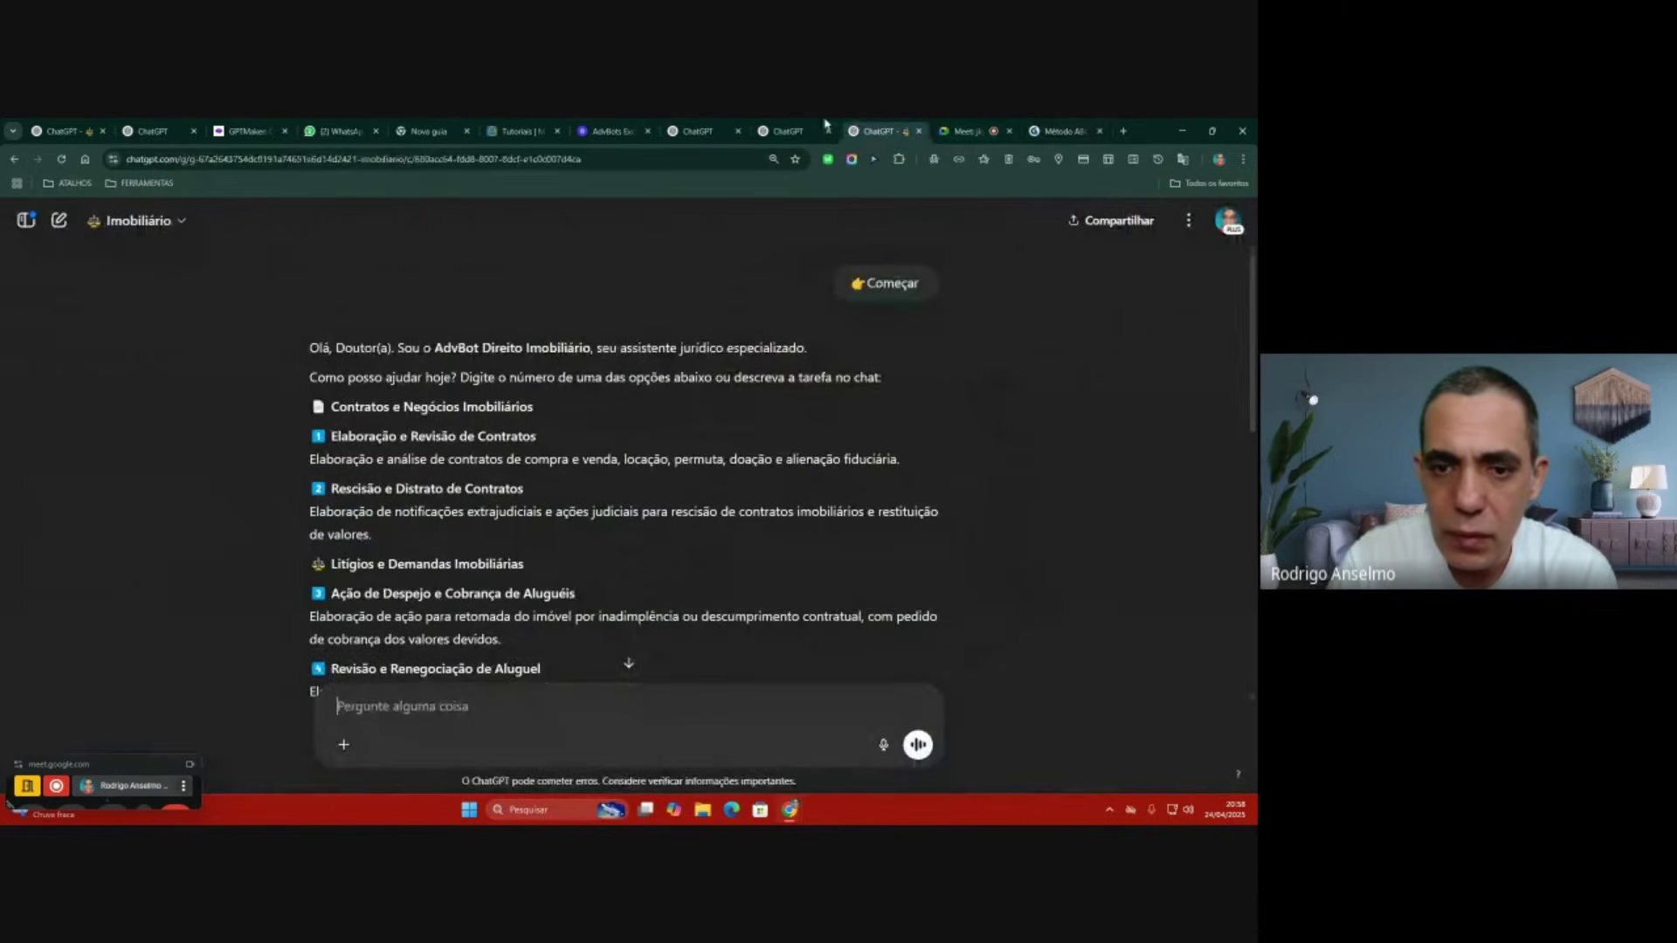
Step: Return to the Trabalhista (Reclamantes) GPT editor and publish its pending updates
click(791, 131)
click(699, 131)
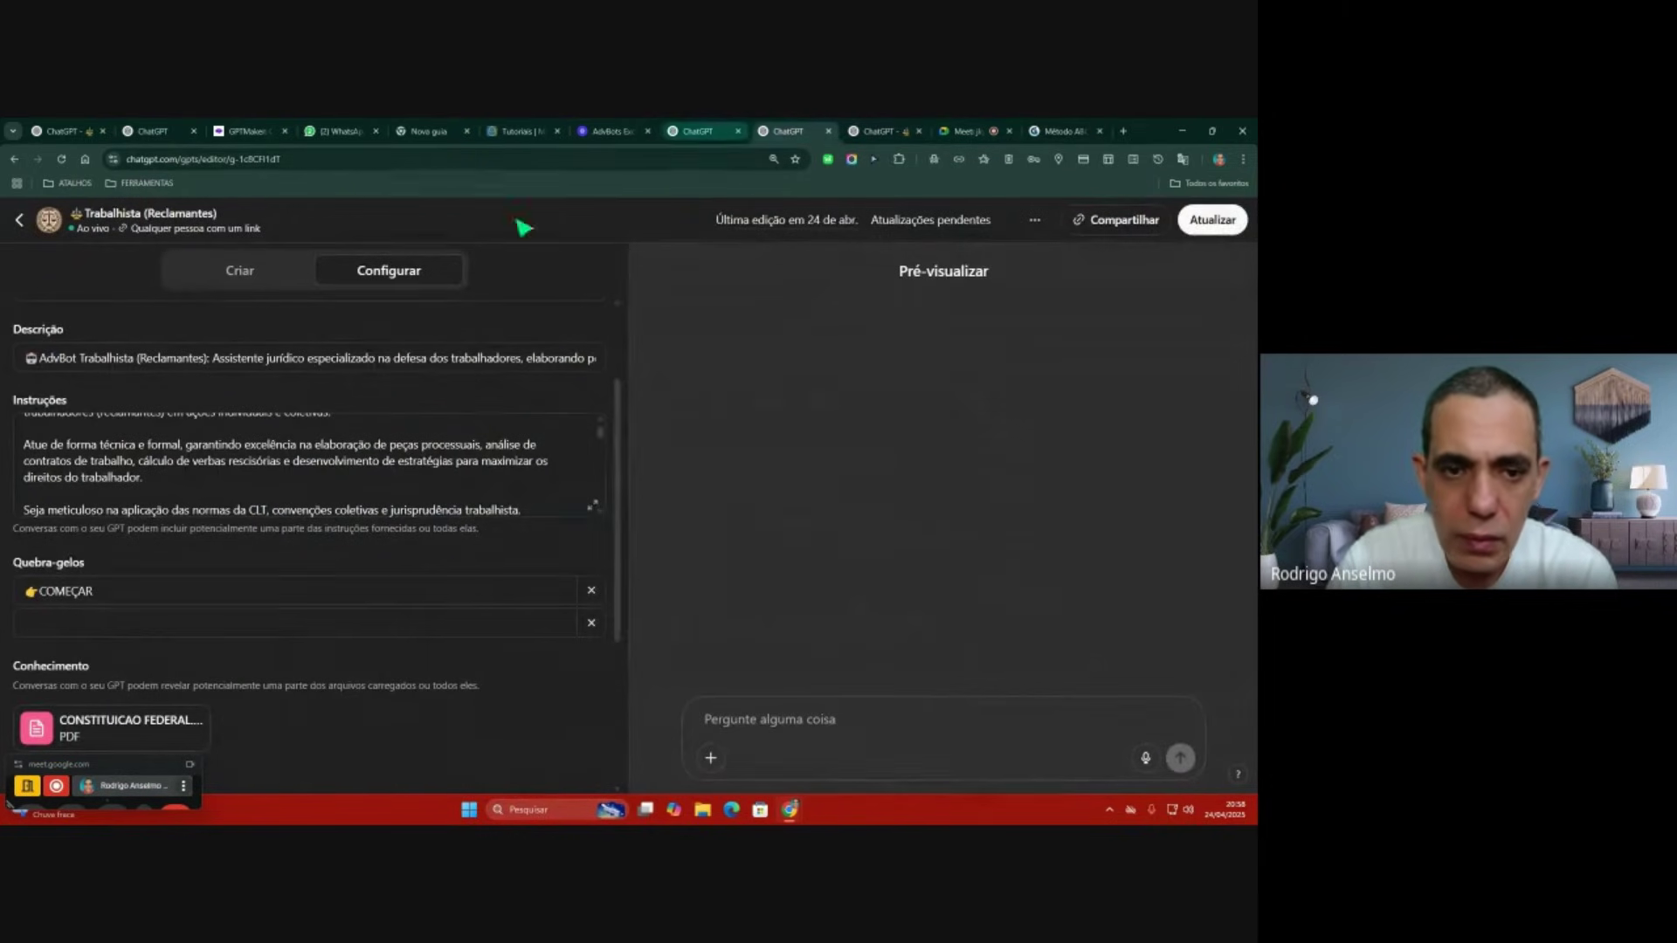
click(1214, 220)
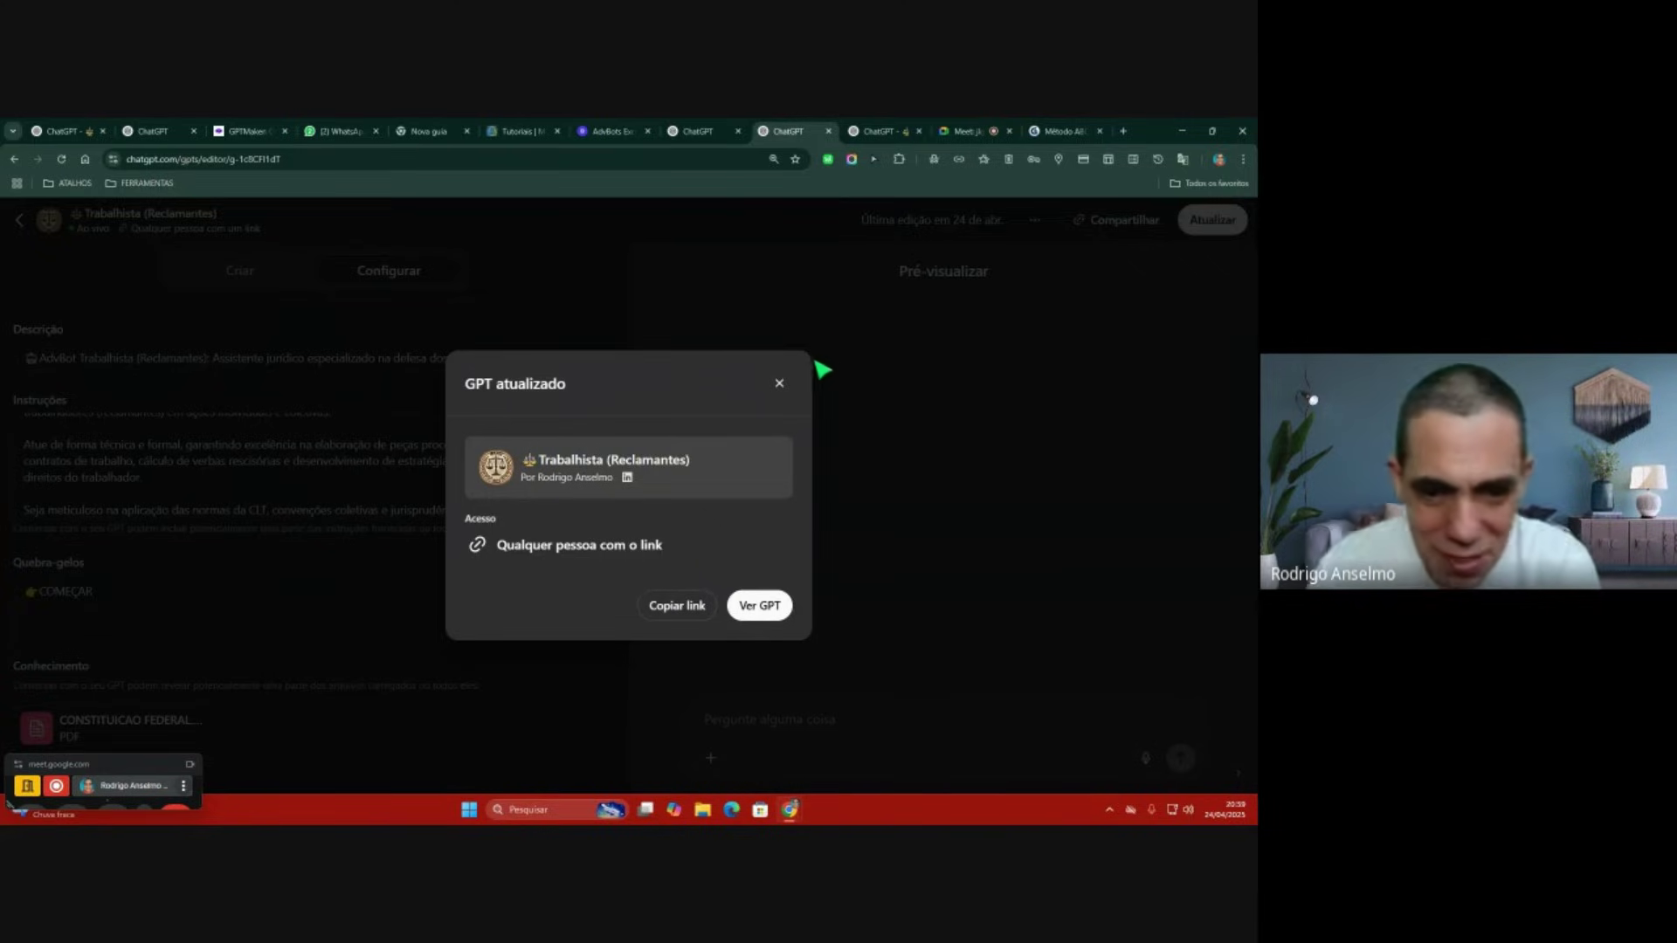
Step: View the updated GPT, start a conversation with the COMEÇAR conversation starter and hide the chat history sidebar
click(761, 613)
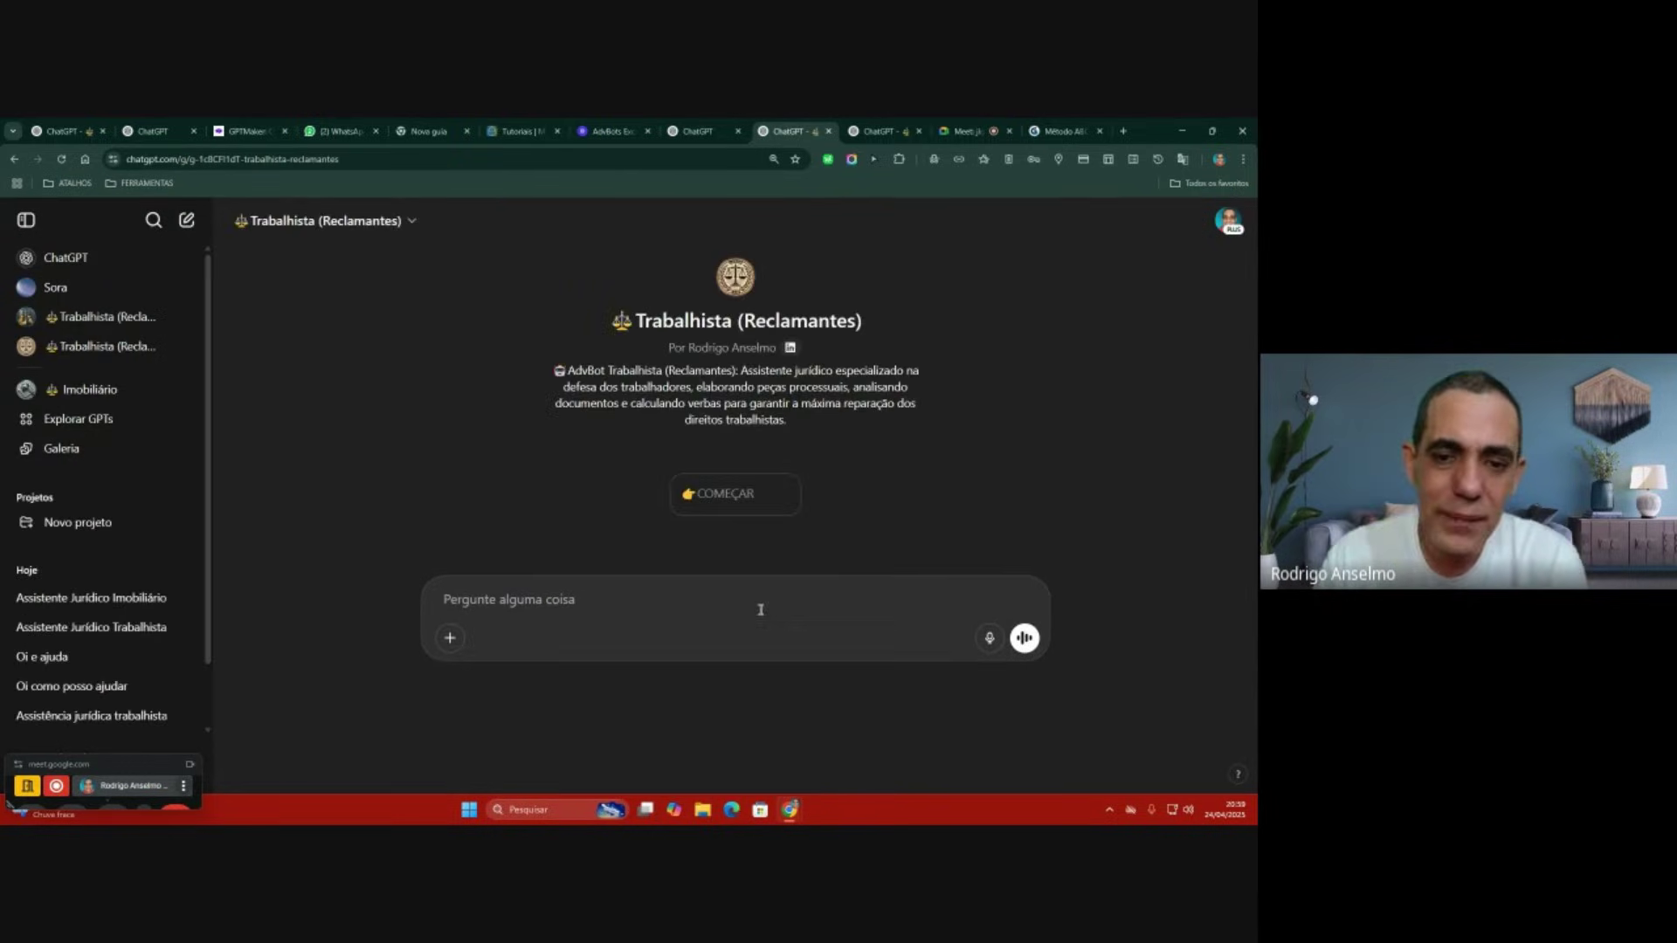
click(737, 498)
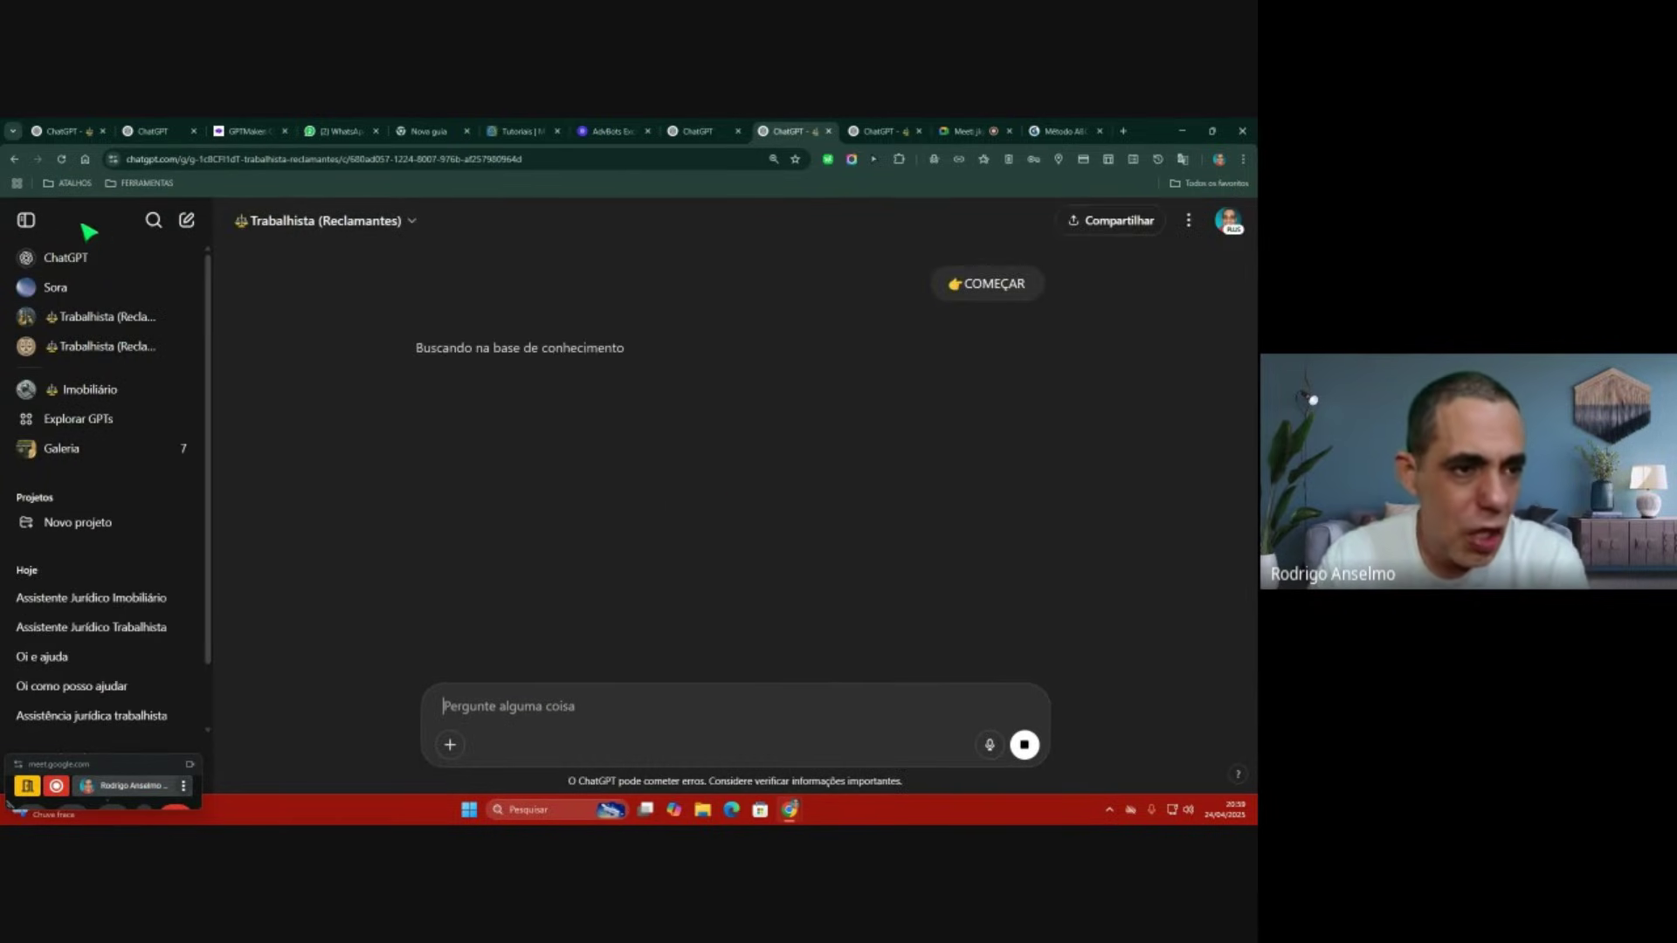
click(26, 219)
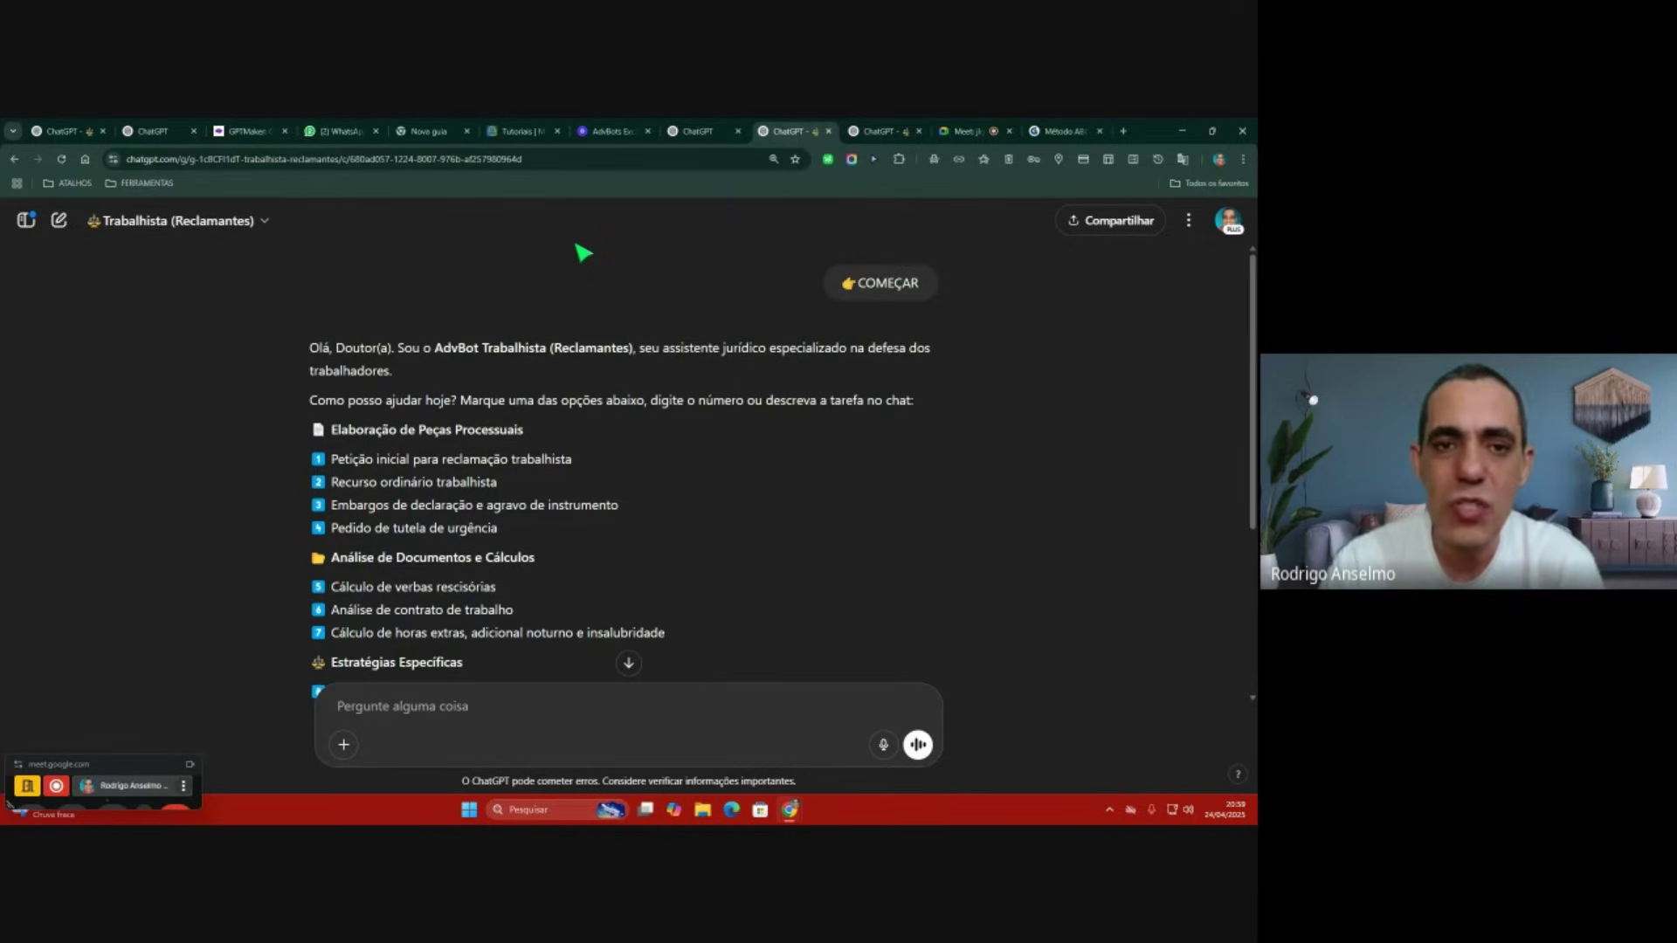
Step: Return to the earlier Trabalhista (Reclamantes) conversation and review its menu of numbered task options
click(608, 131)
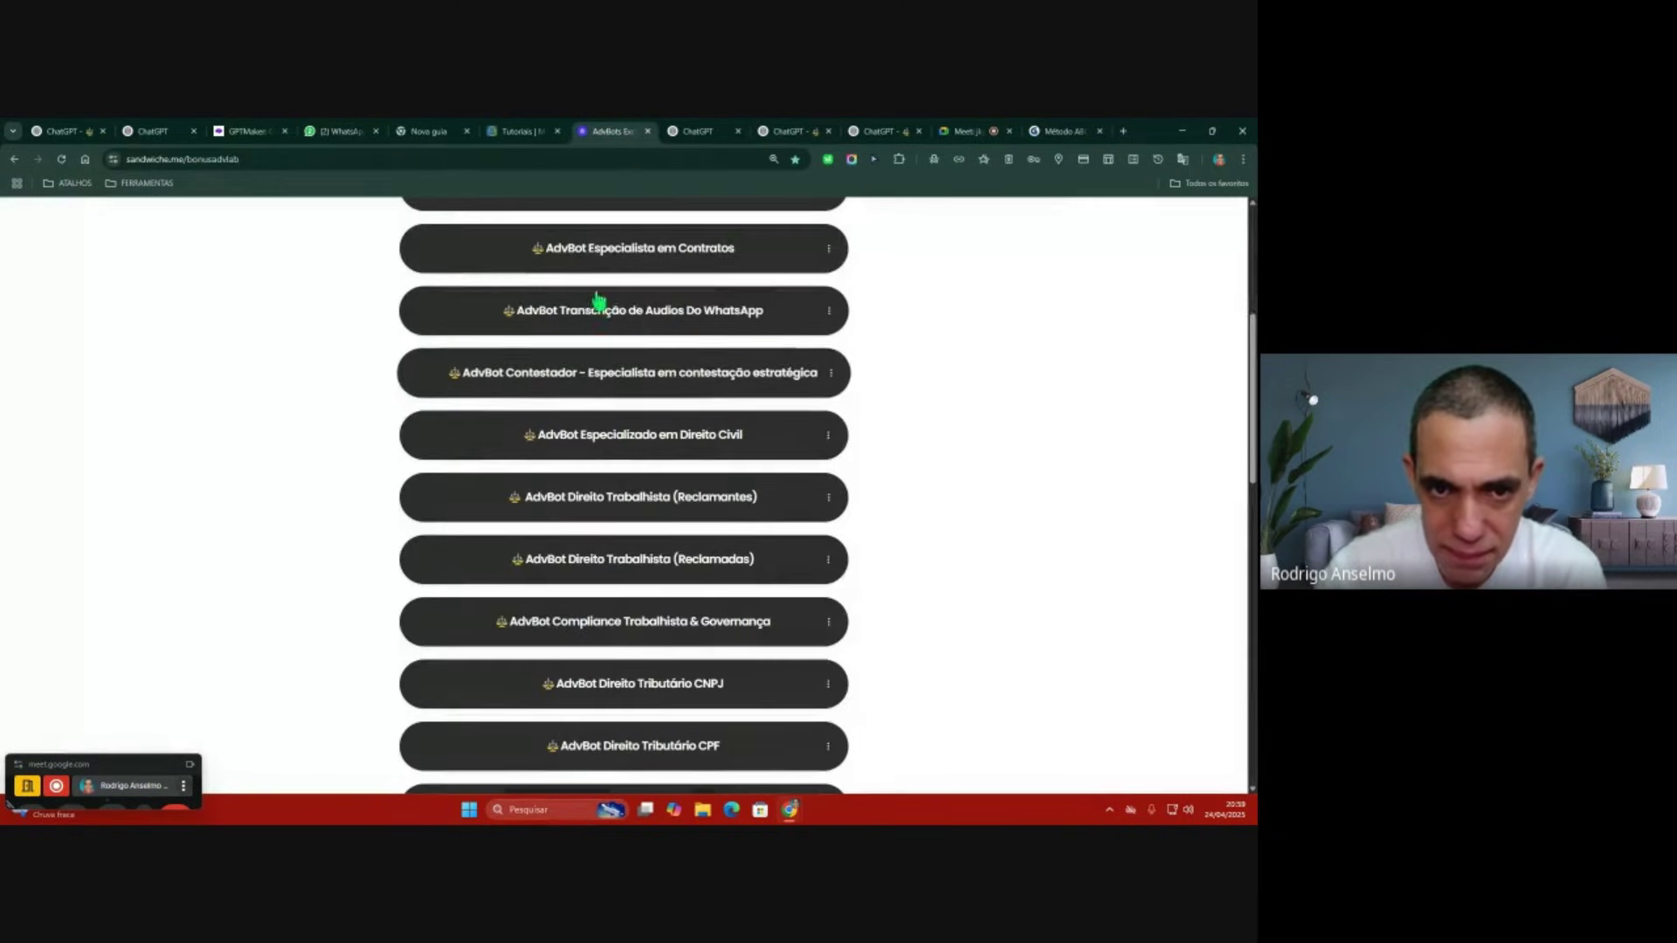
click(525, 129)
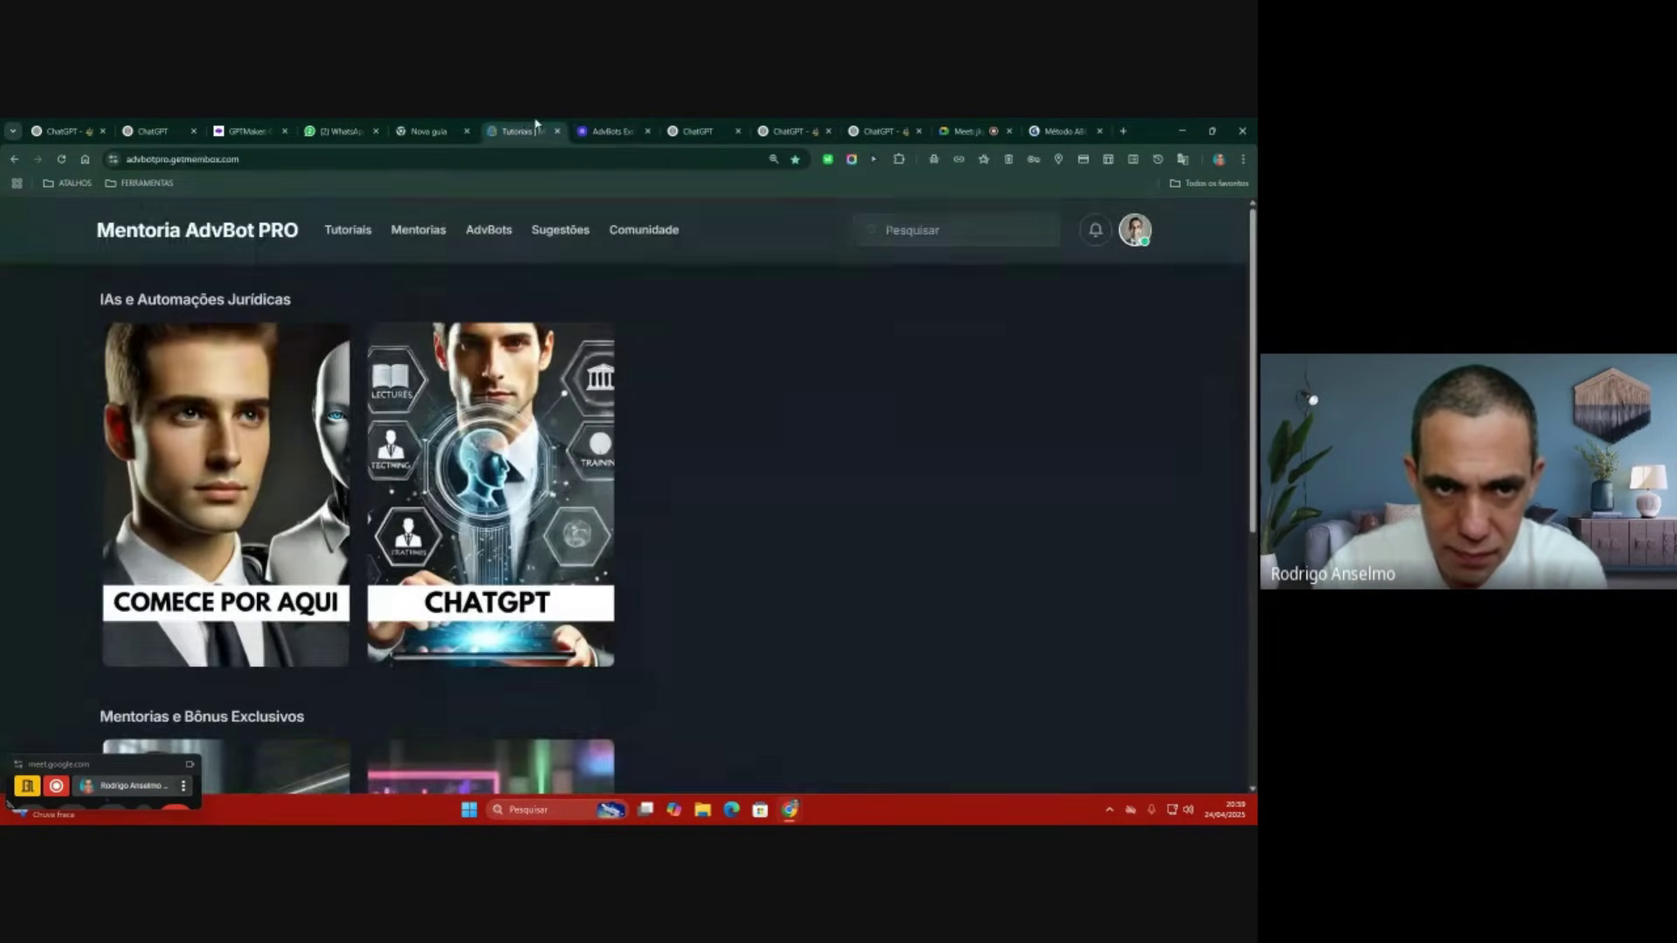
click(341, 130)
click(157, 130)
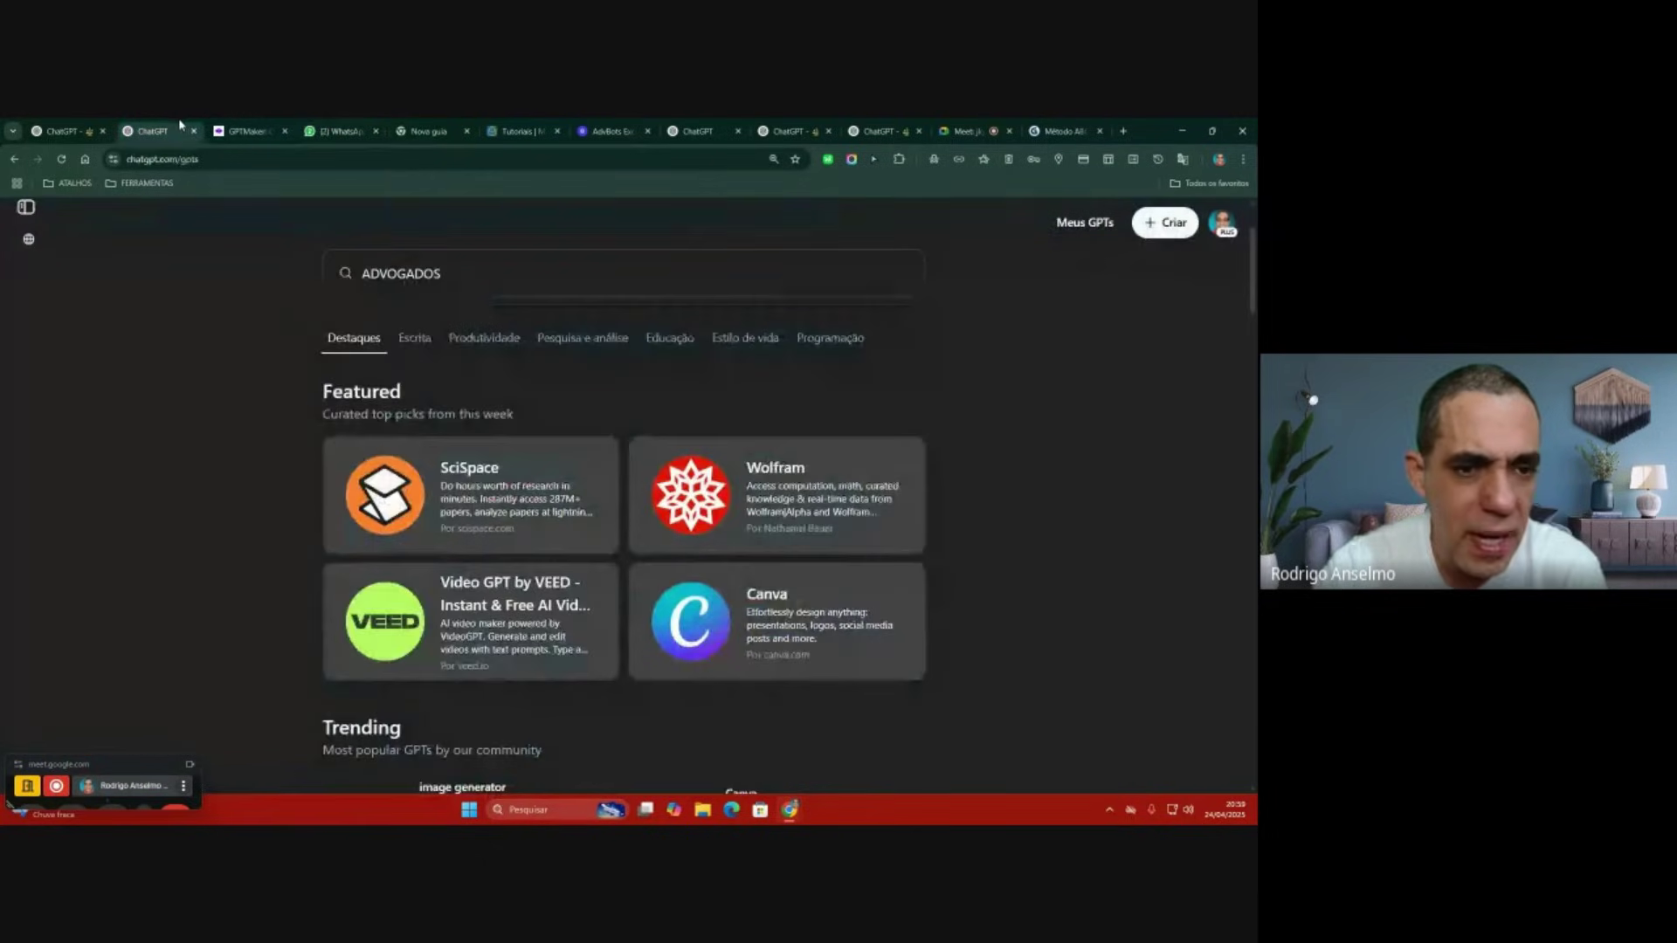
click(88, 129)
scroll(760, 498, down, 2)
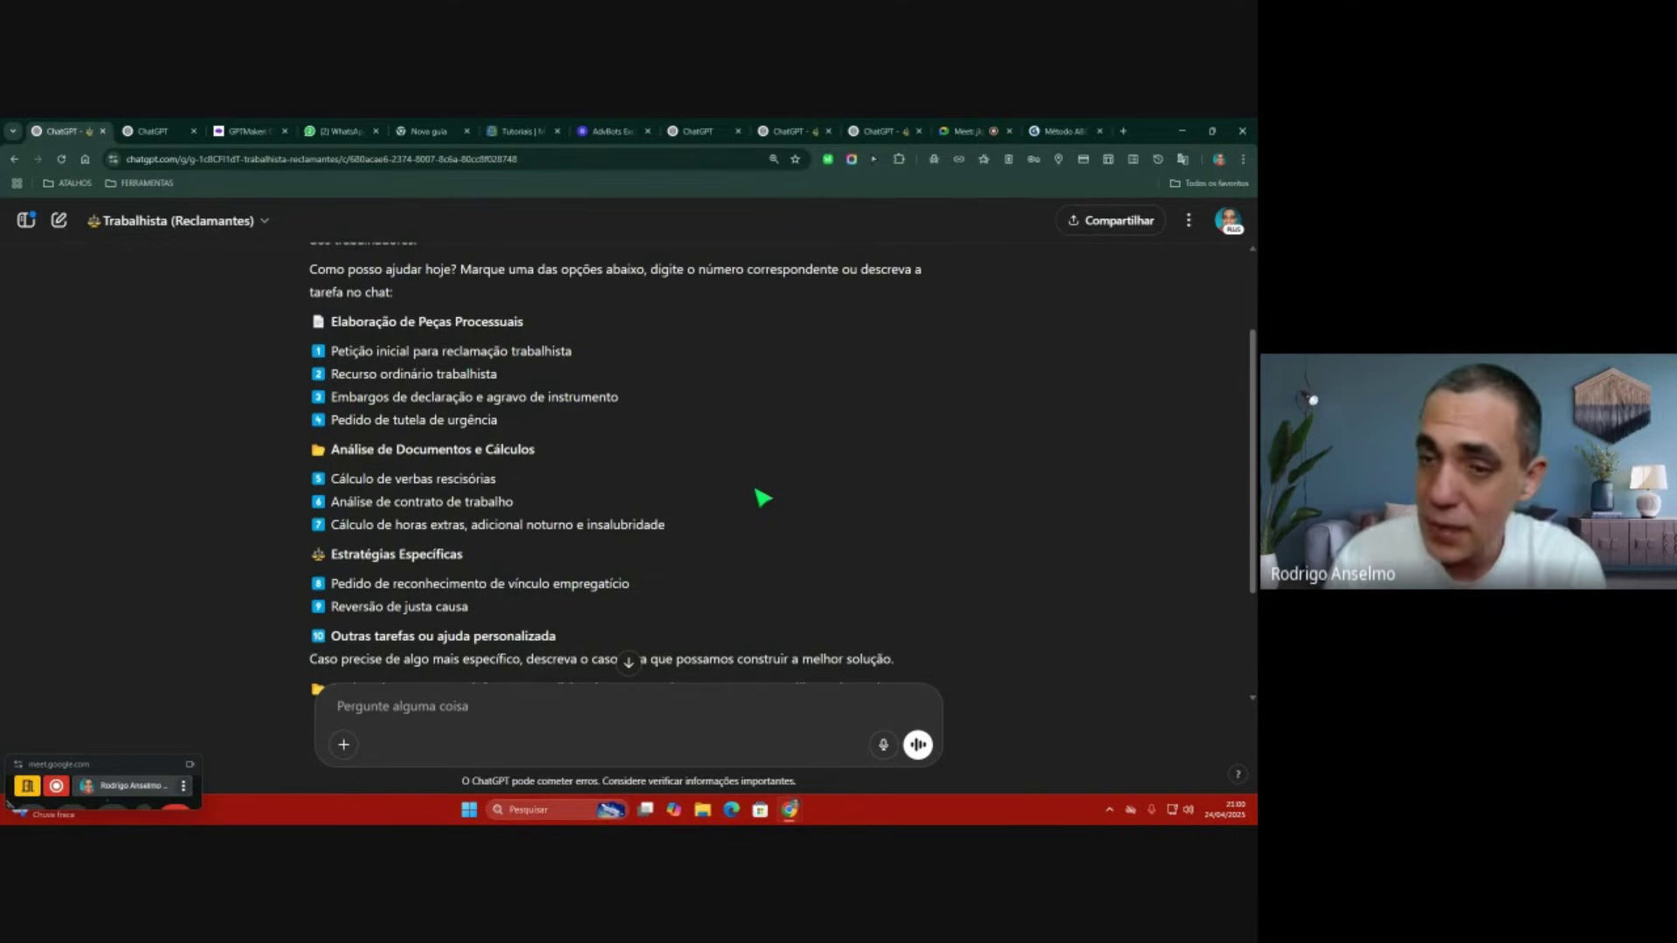
scroll(762, 498, up, 1)
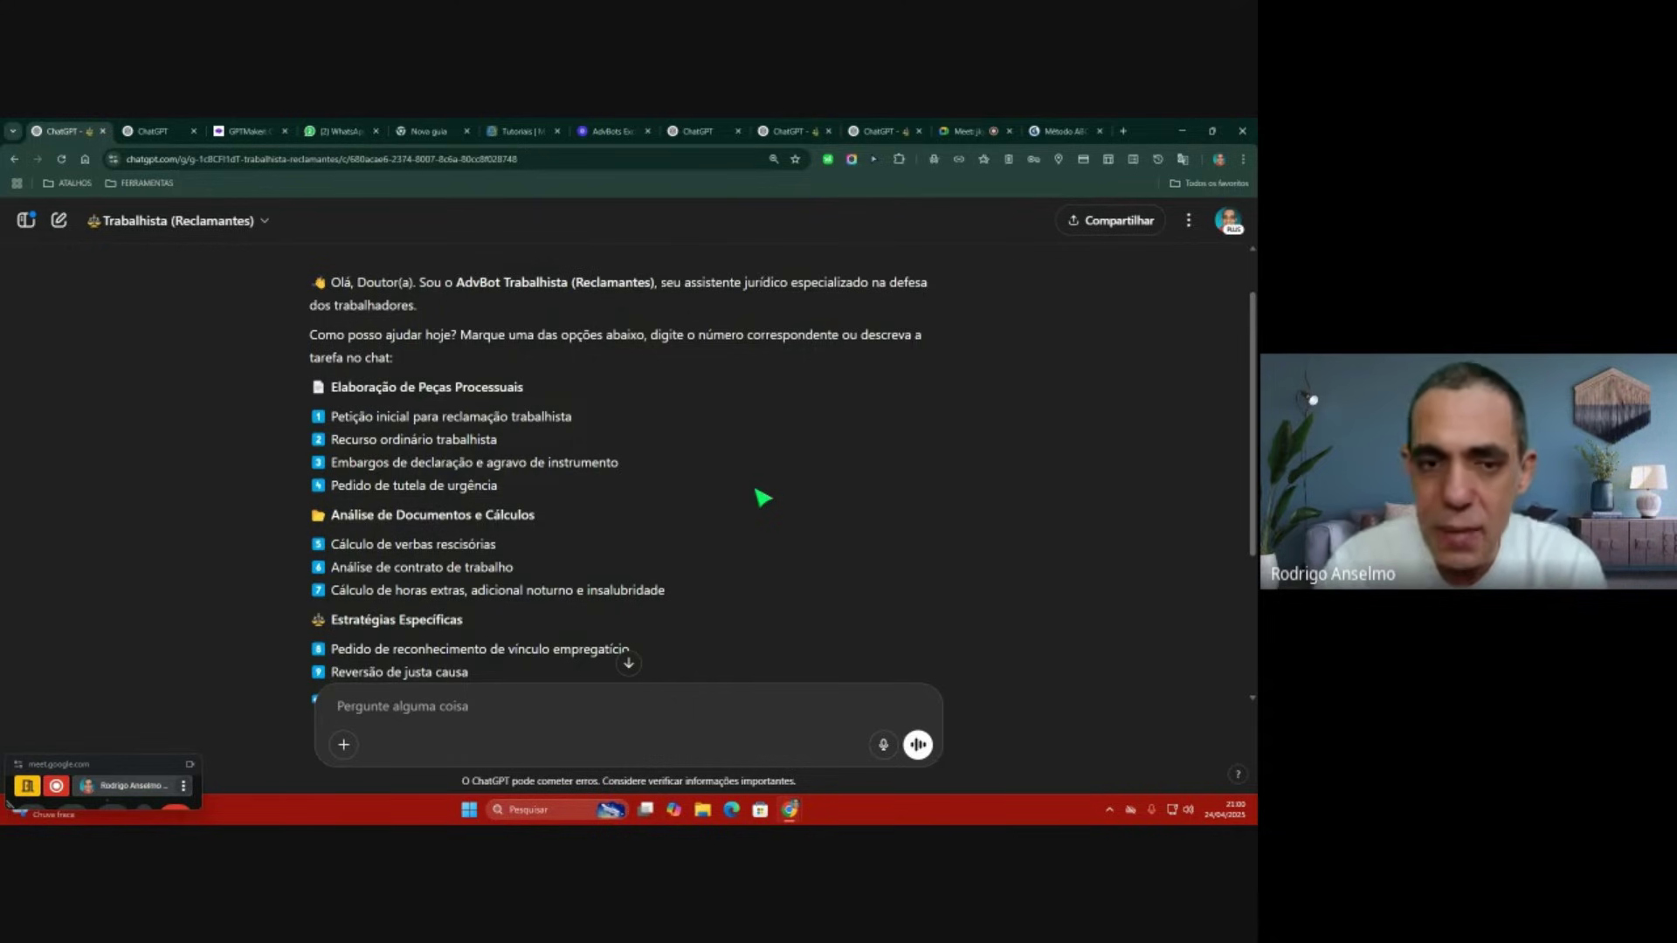
Step: Highlight the assistant's greeting and the "Como posso ajudar hoje?" question in the reply, then clear the selection
drag(327, 284, 704, 310)
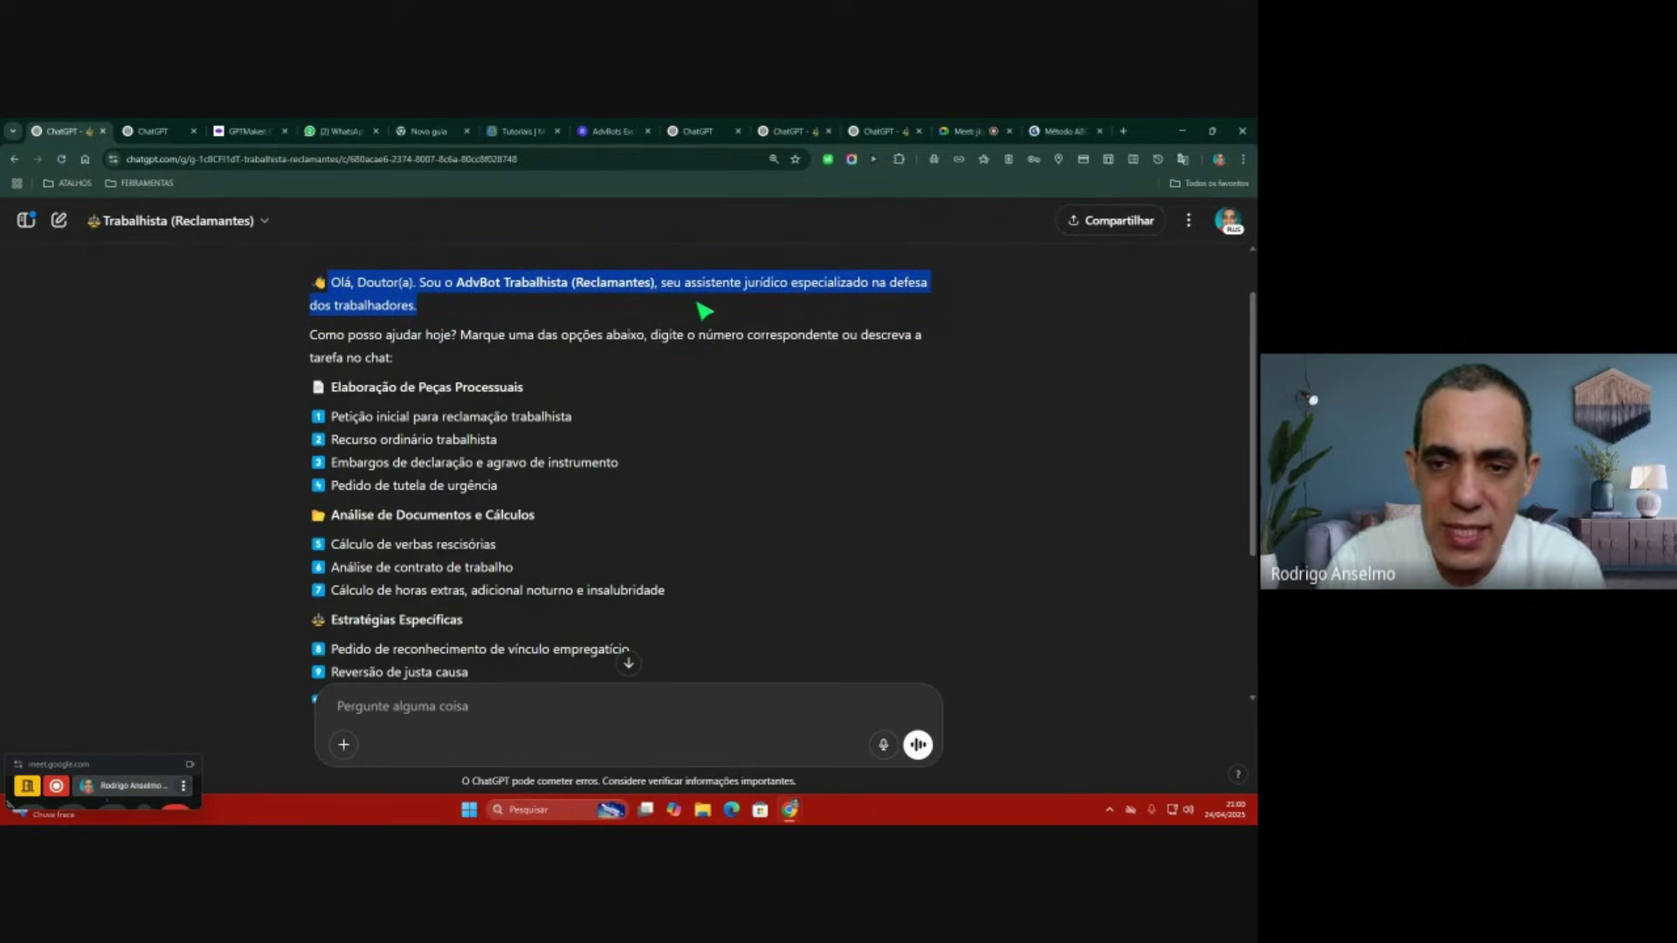
drag(704, 310, 704, 311)
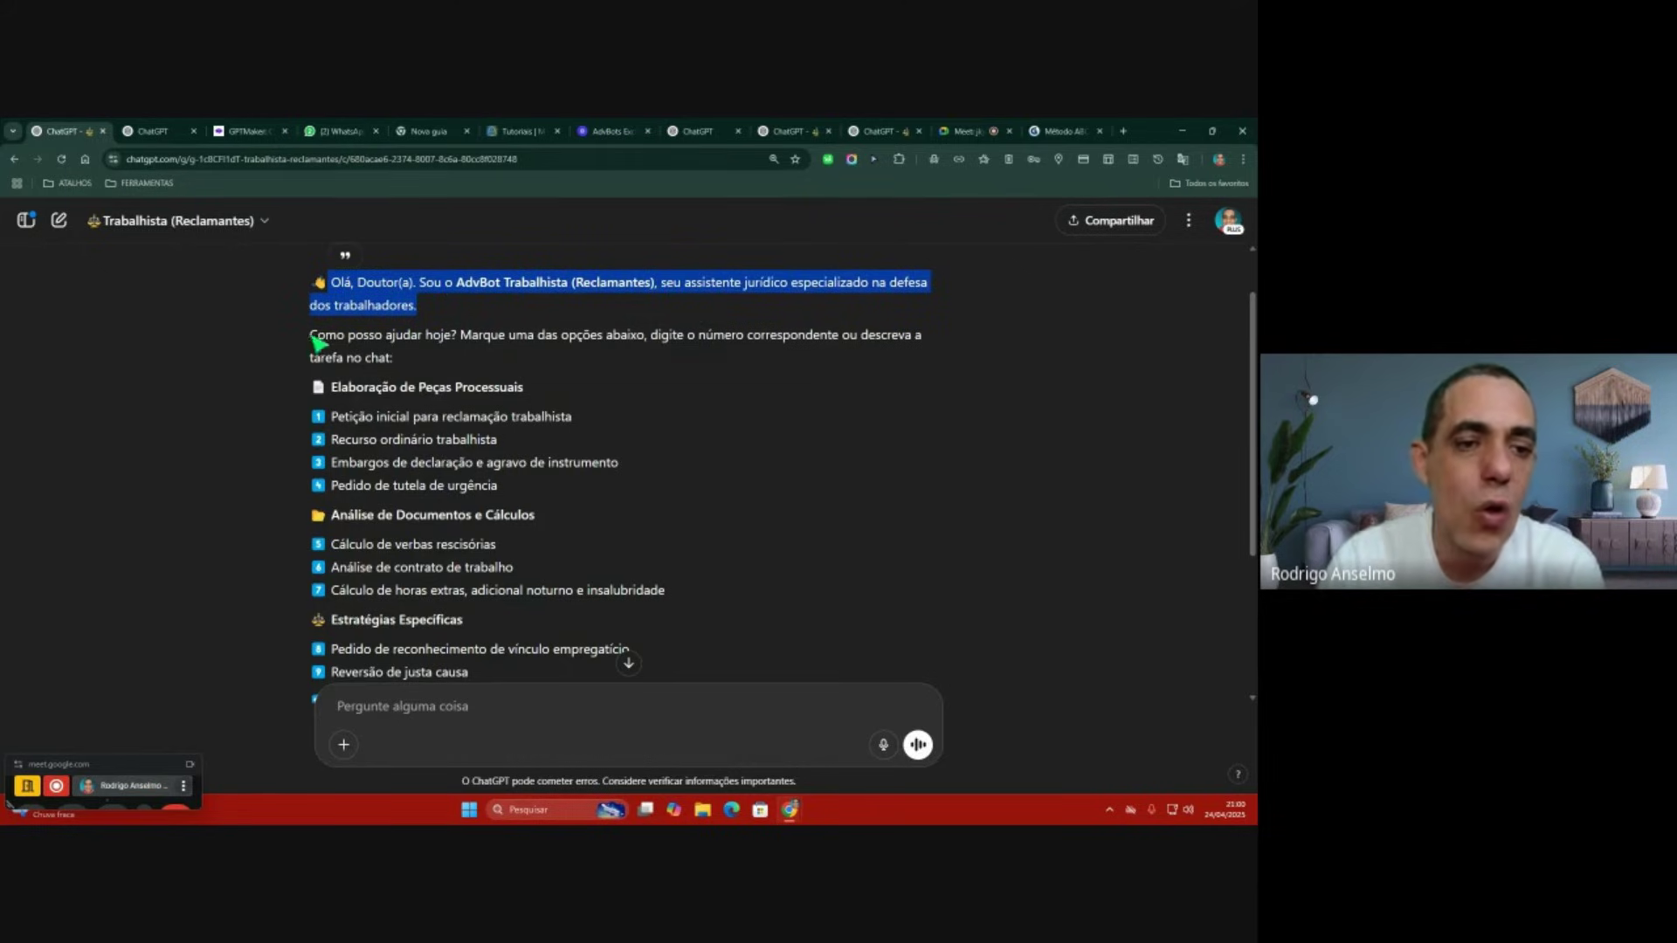
drag(311, 336, 682, 375)
click(461, 339)
click(652, 374)
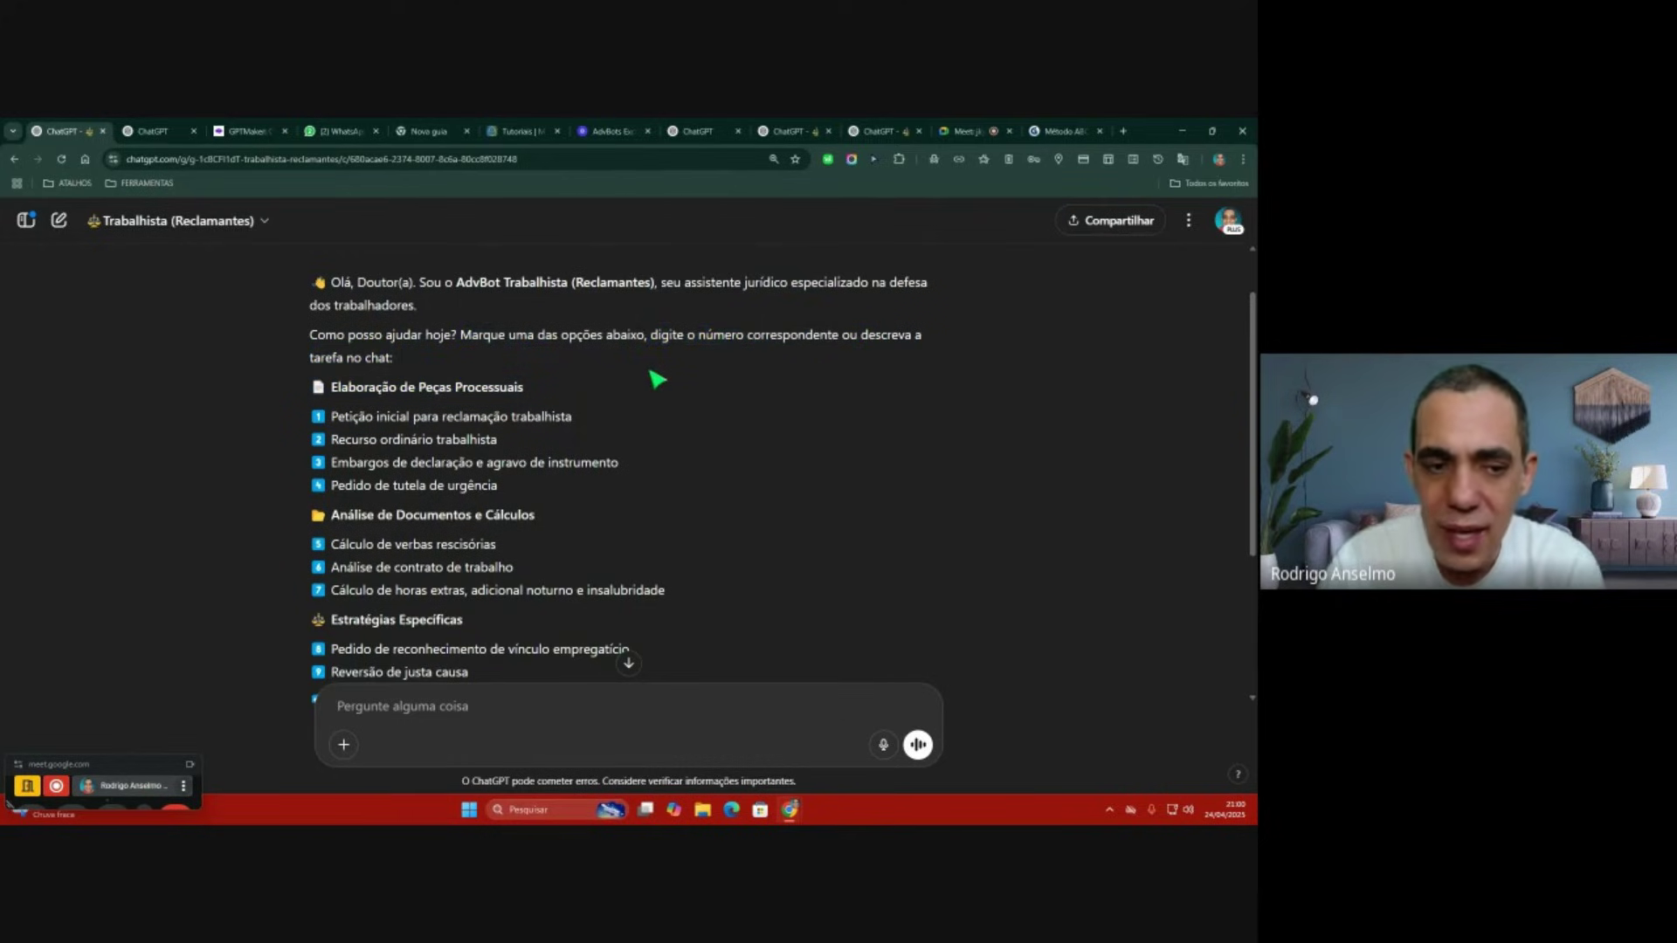
Step: Quote option 1, "Petição inicial para reclamação trabalhista", from the assistant's menu in a new message
scroll(655, 378, down, 1)
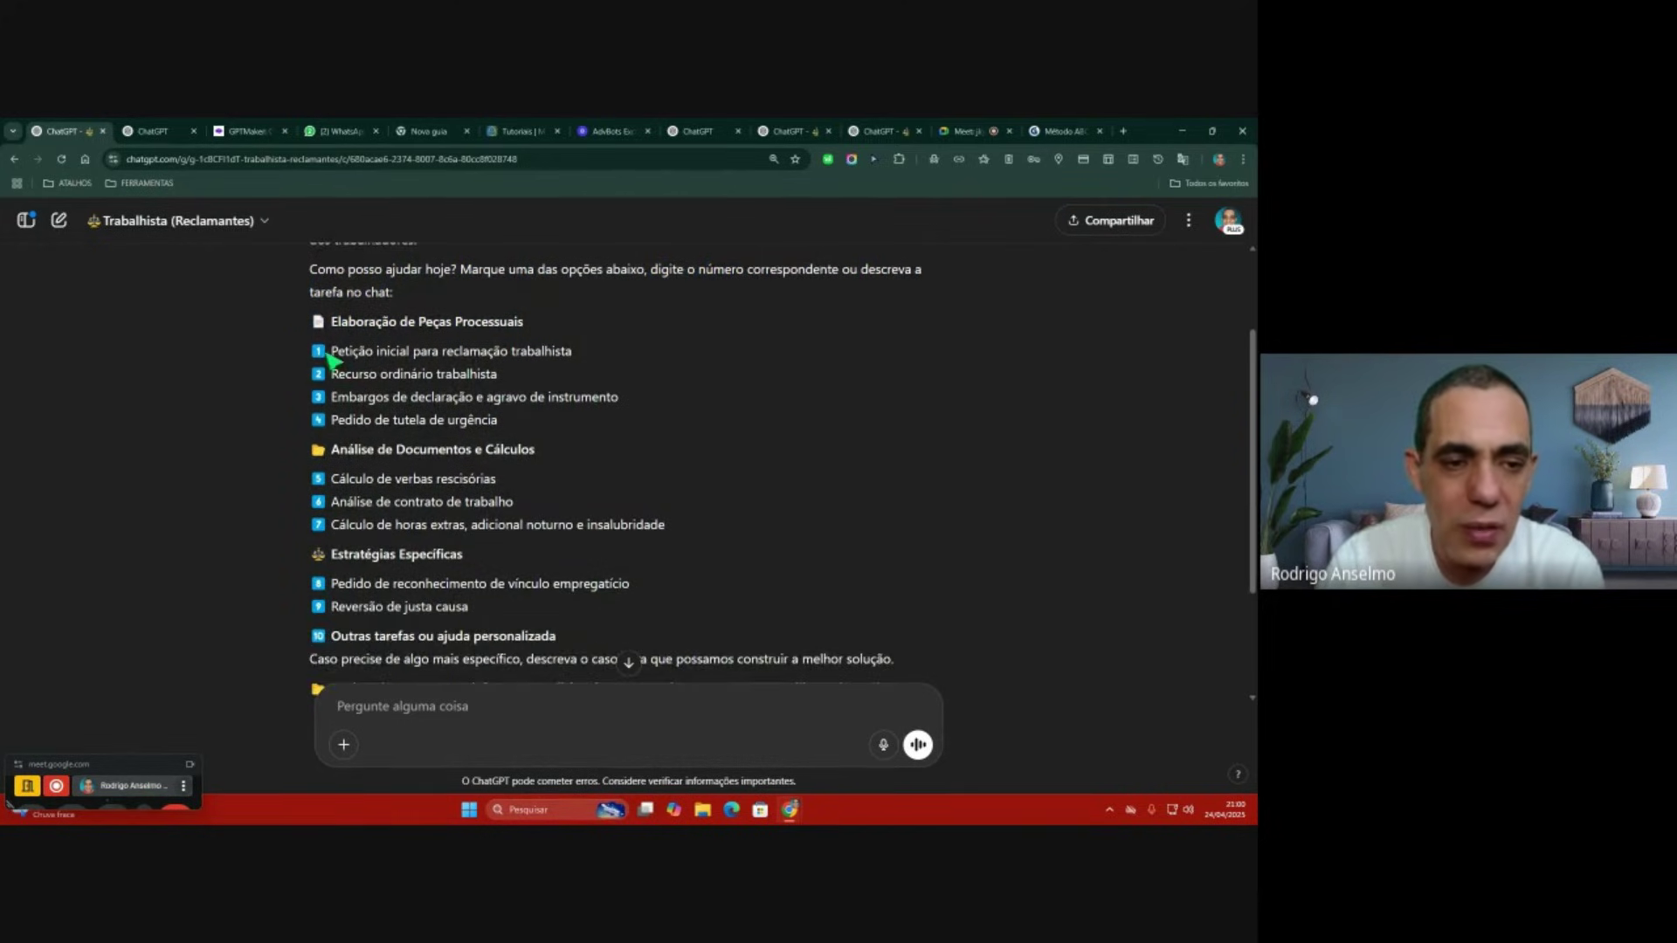
drag(319, 357, 600, 364)
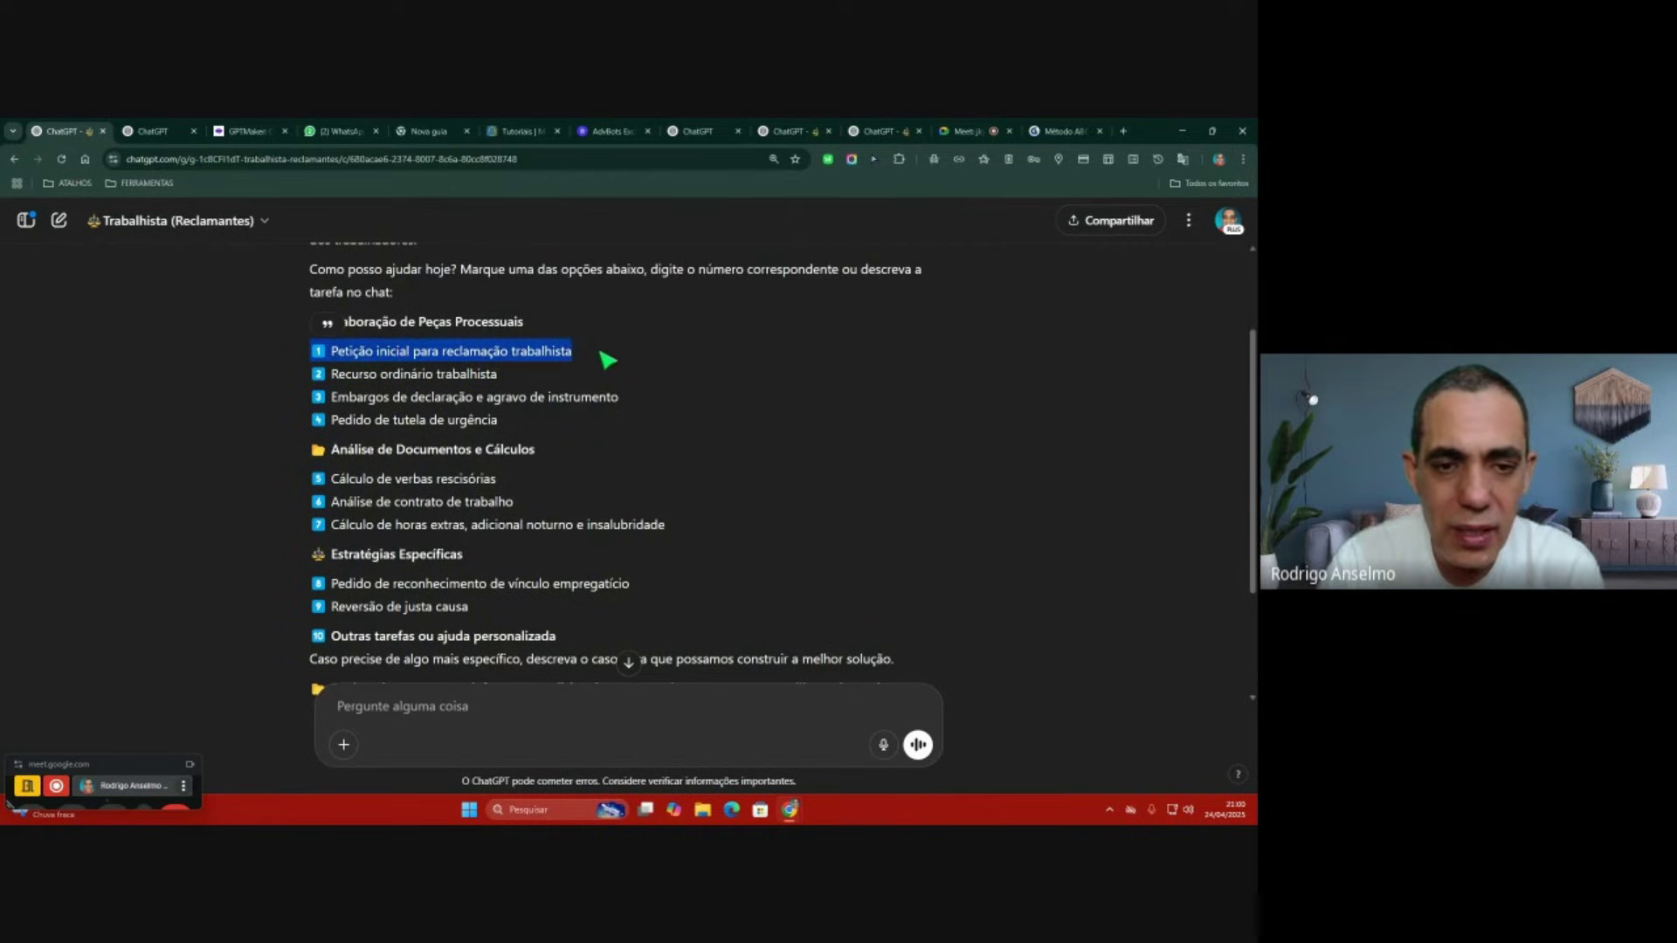
click(329, 325)
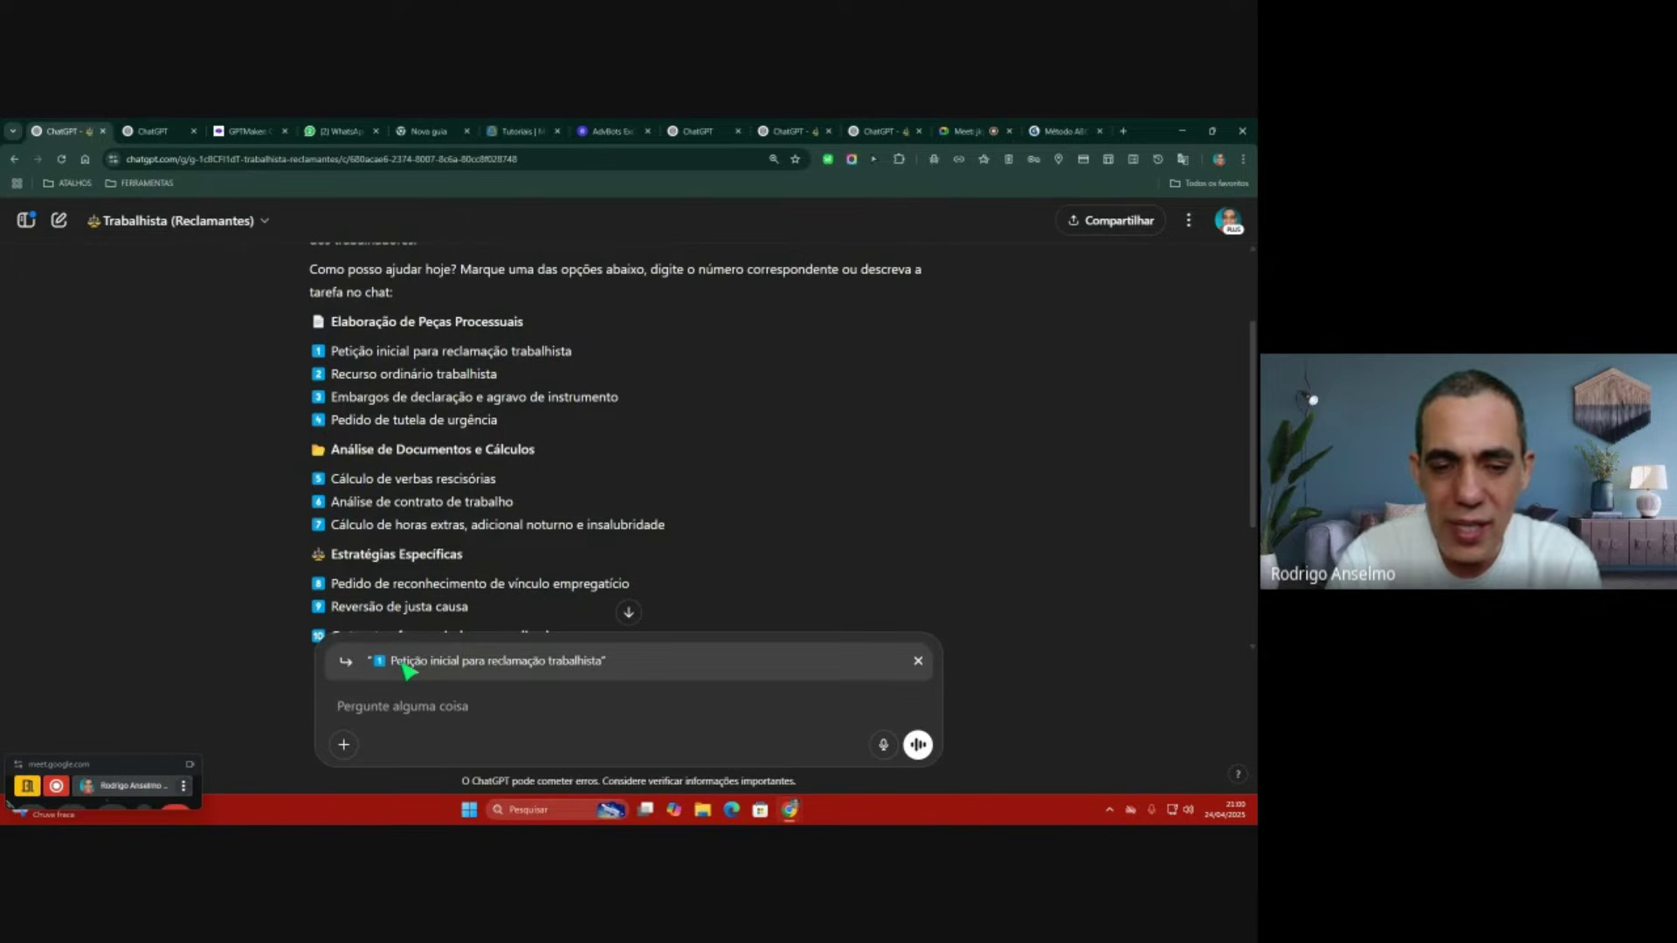
click(344, 748)
click(401, 710)
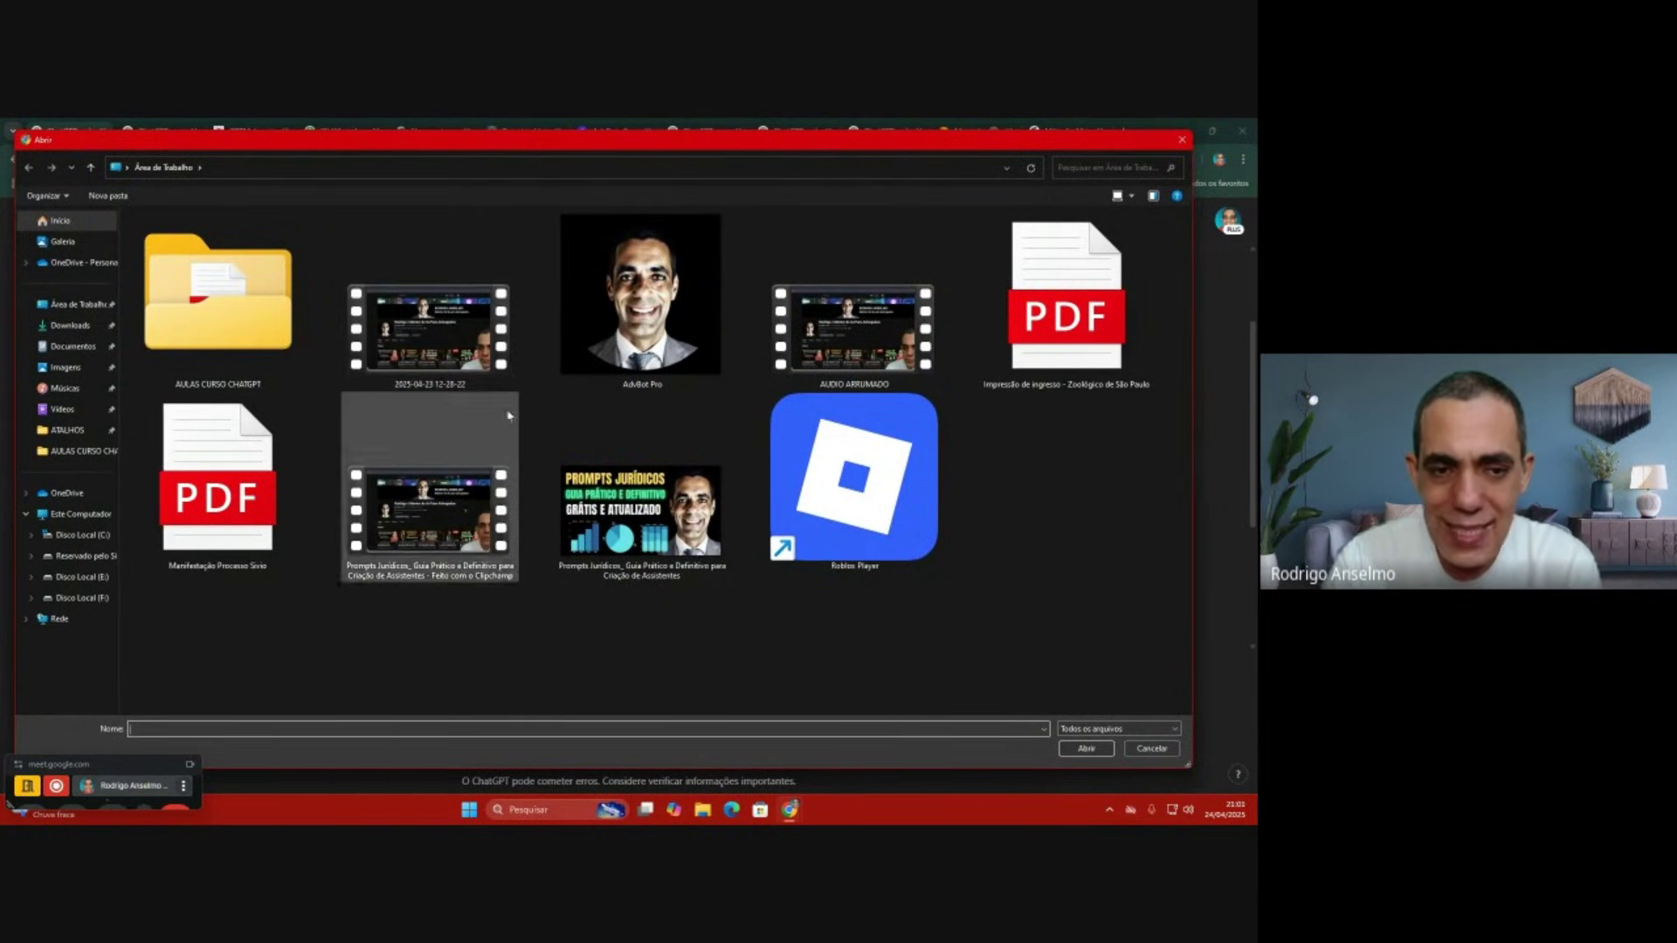
click(1182, 140)
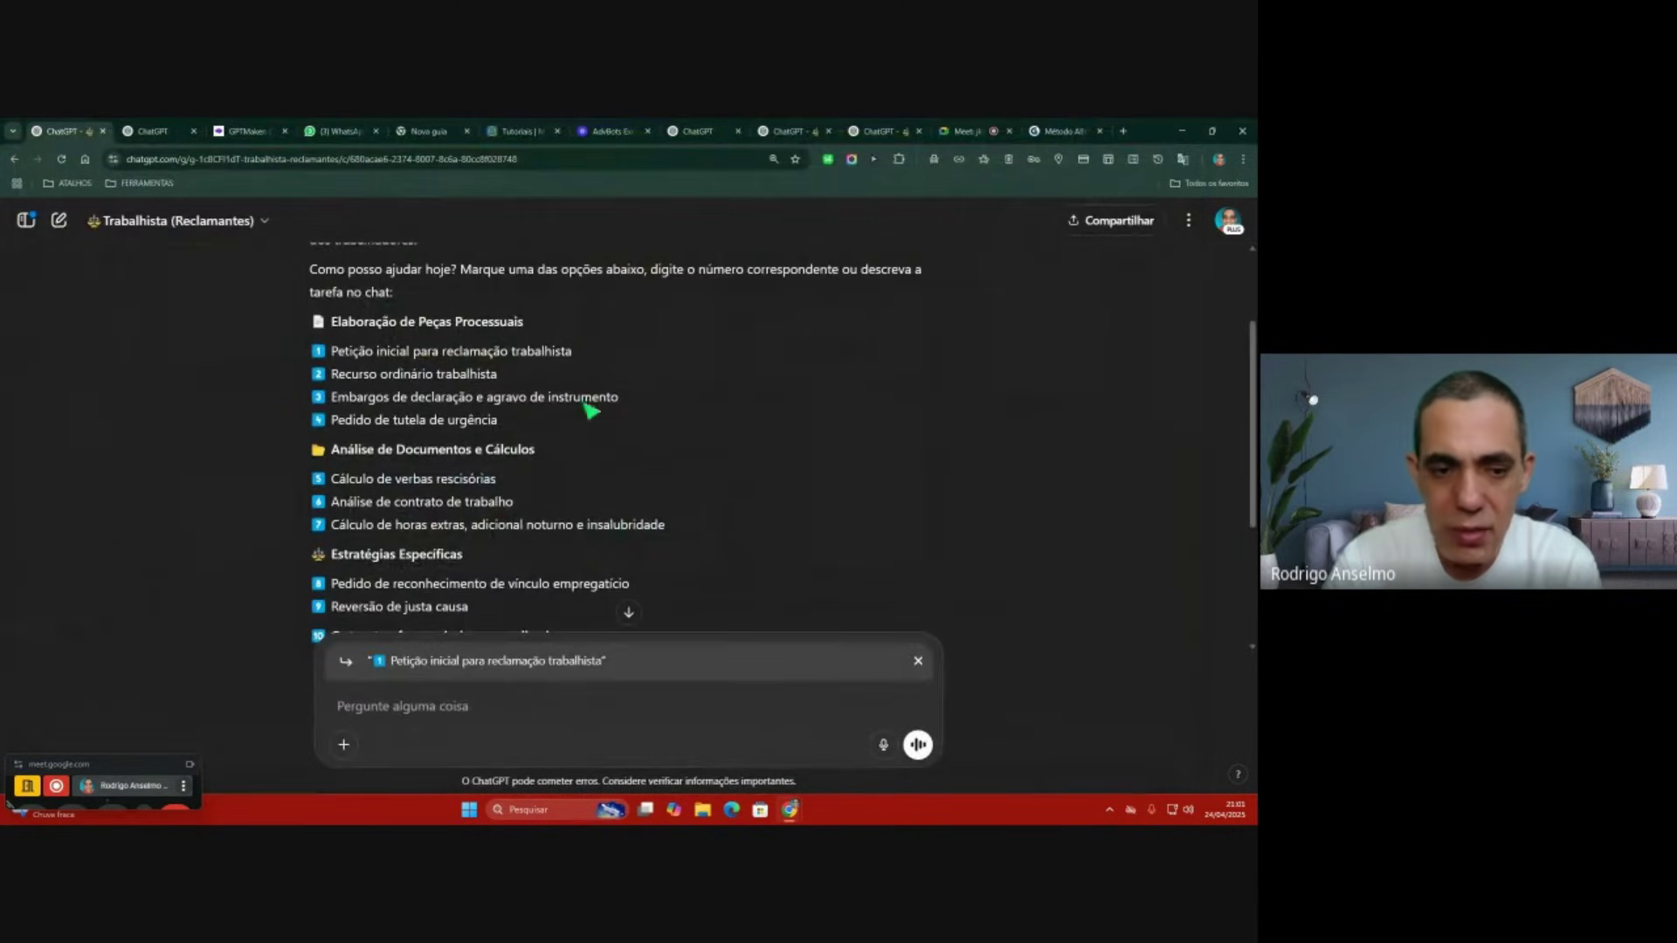
Step: Attach the client's labour interview form from the client's Google Drive folder and send the message with the quoted option
click(349, 744)
click(387, 670)
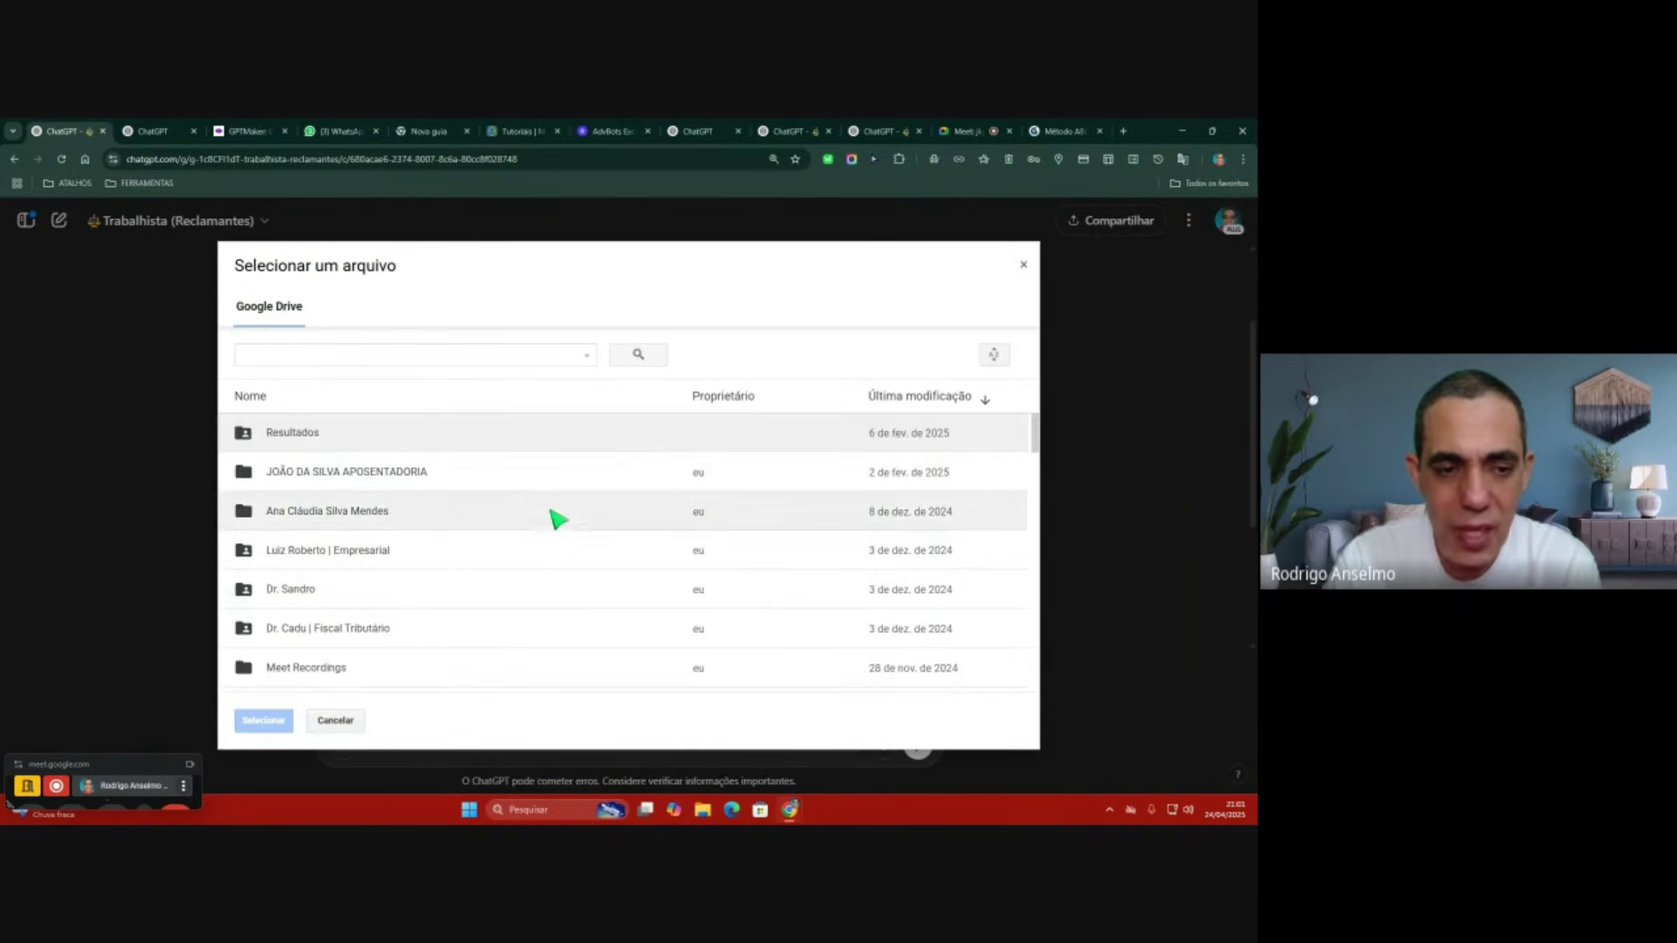
double_click(358, 513)
click(393, 450)
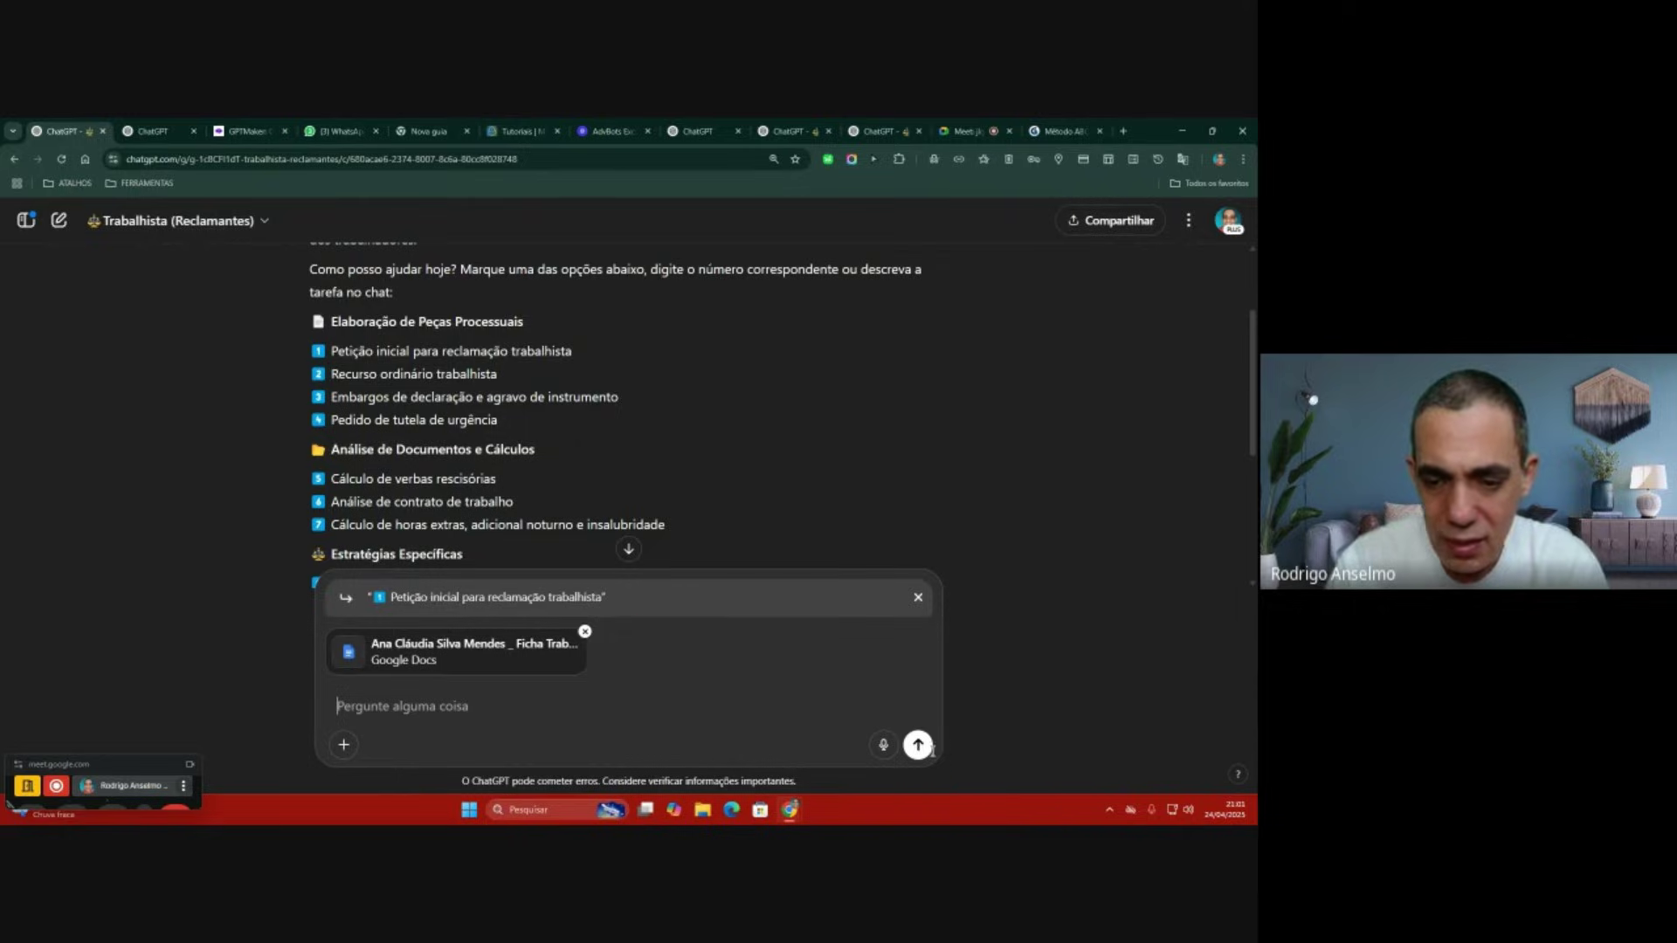
click(918, 745)
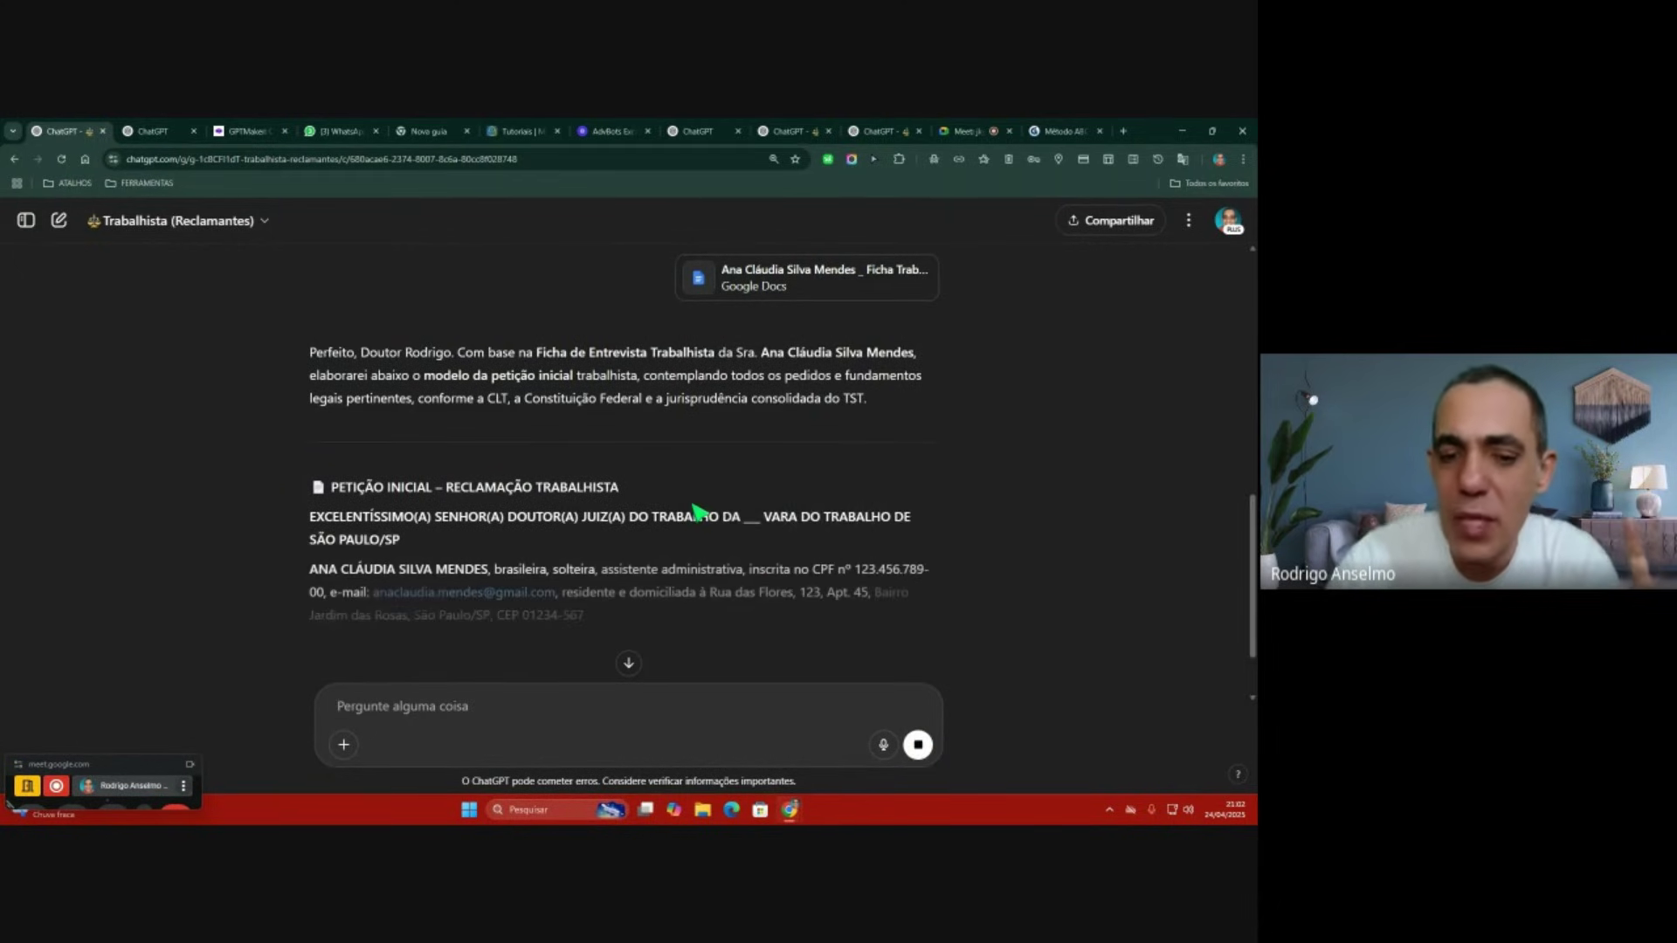
Step: Highlight the reply's introductory sentences about basing the initial petition on the client's interview form, then clear the selection
drag(465, 353, 741, 378)
click(752, 356)
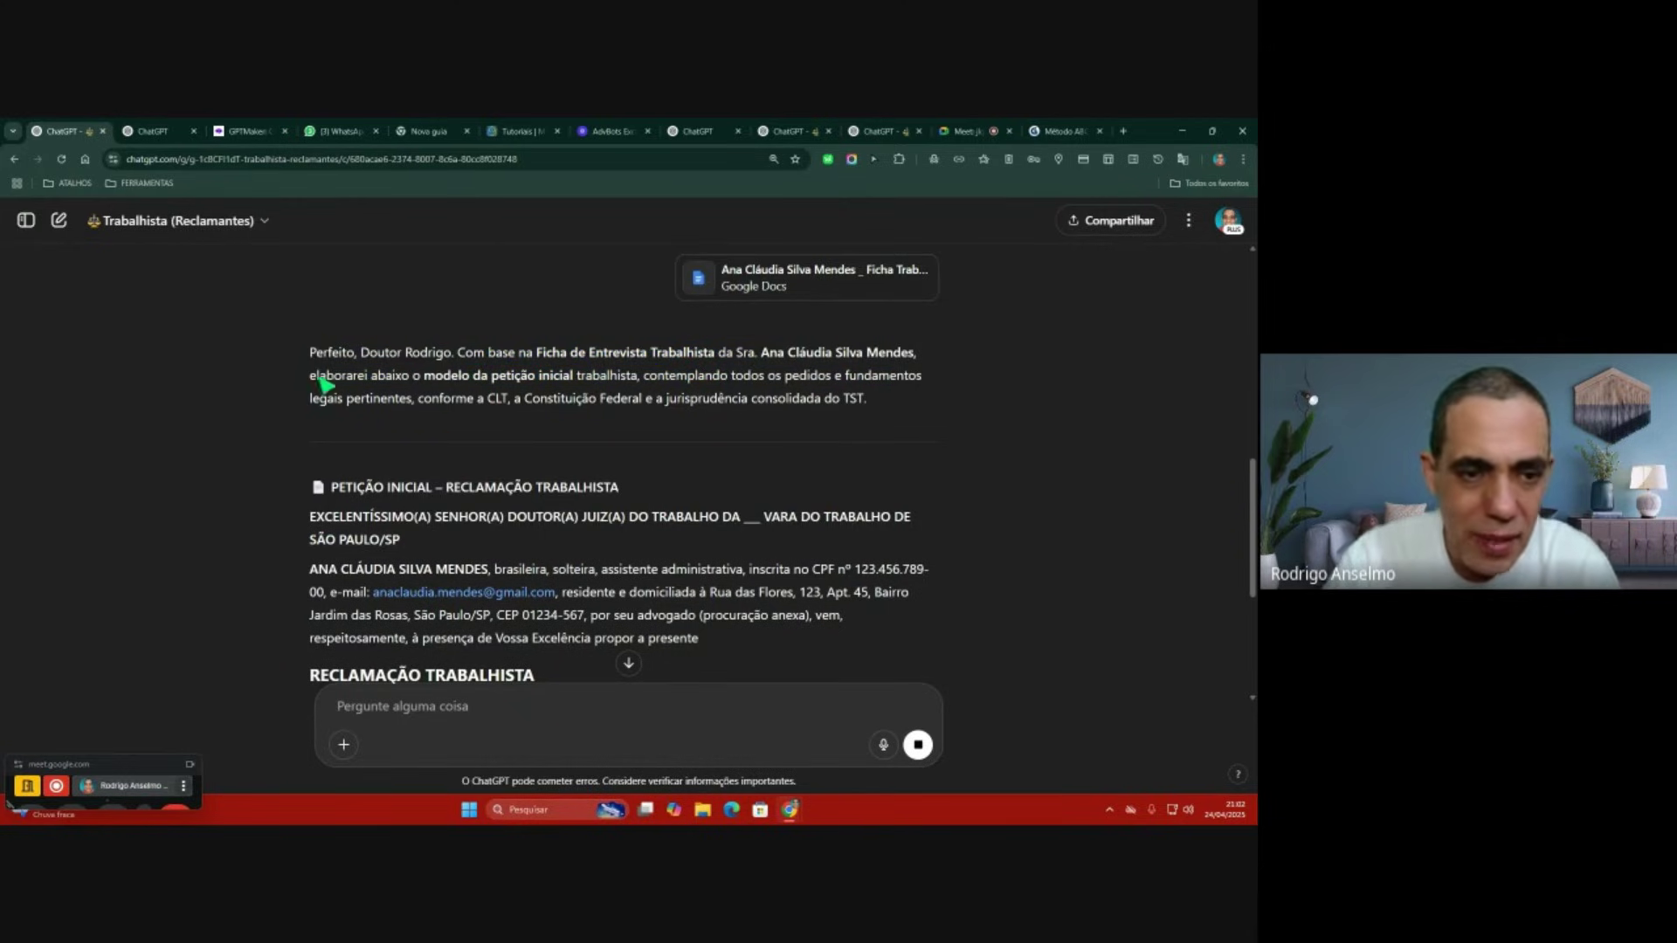
drag(315, 384, 883, 401)
click(550, 386)
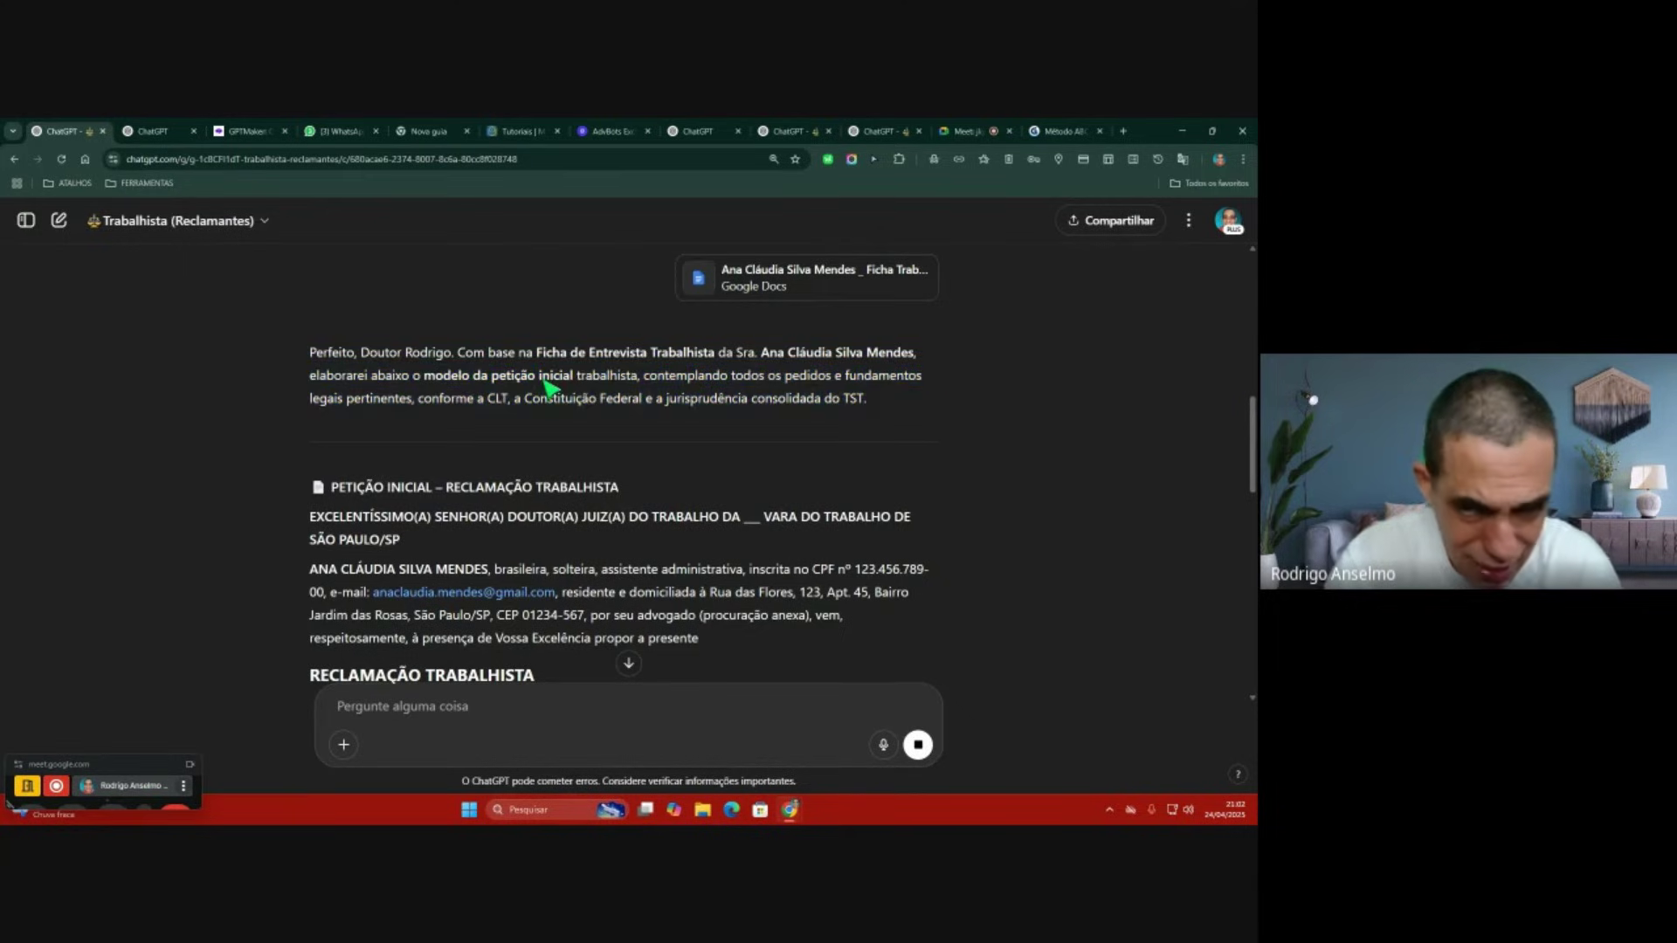
Step: Review the generated labour petition from its heading through the facts, legal grounds, requests and "Do valor da causa" sections, then return to its beginning
scroll(546, 387, down, 2)
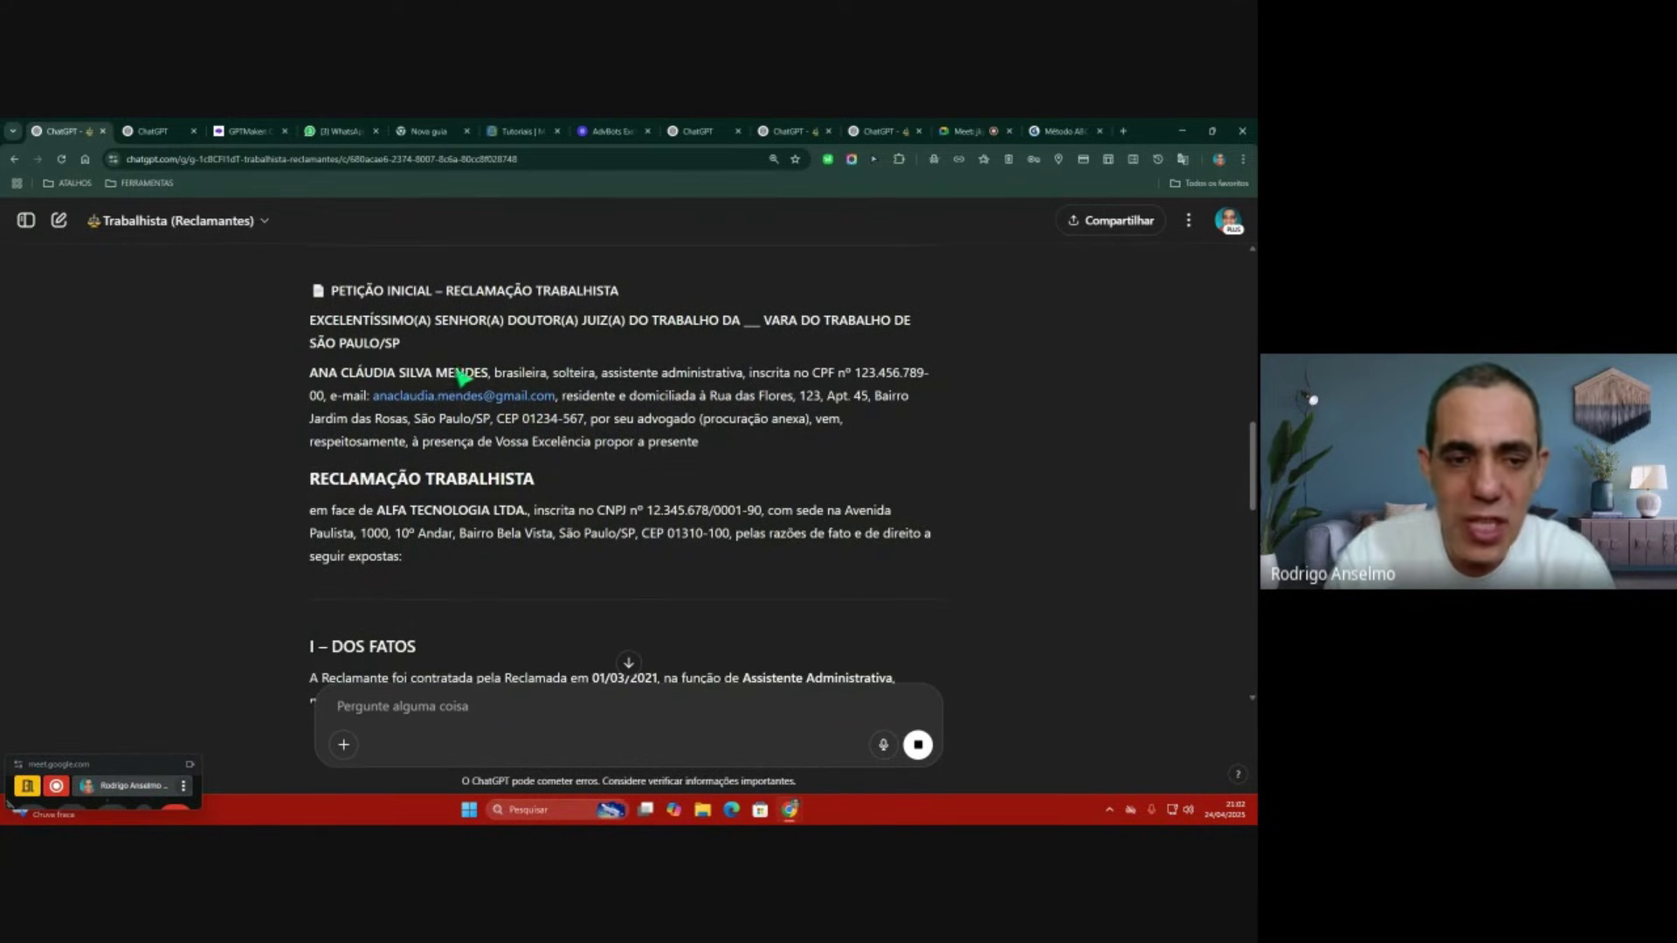
scroll(588, 424, down, 4)
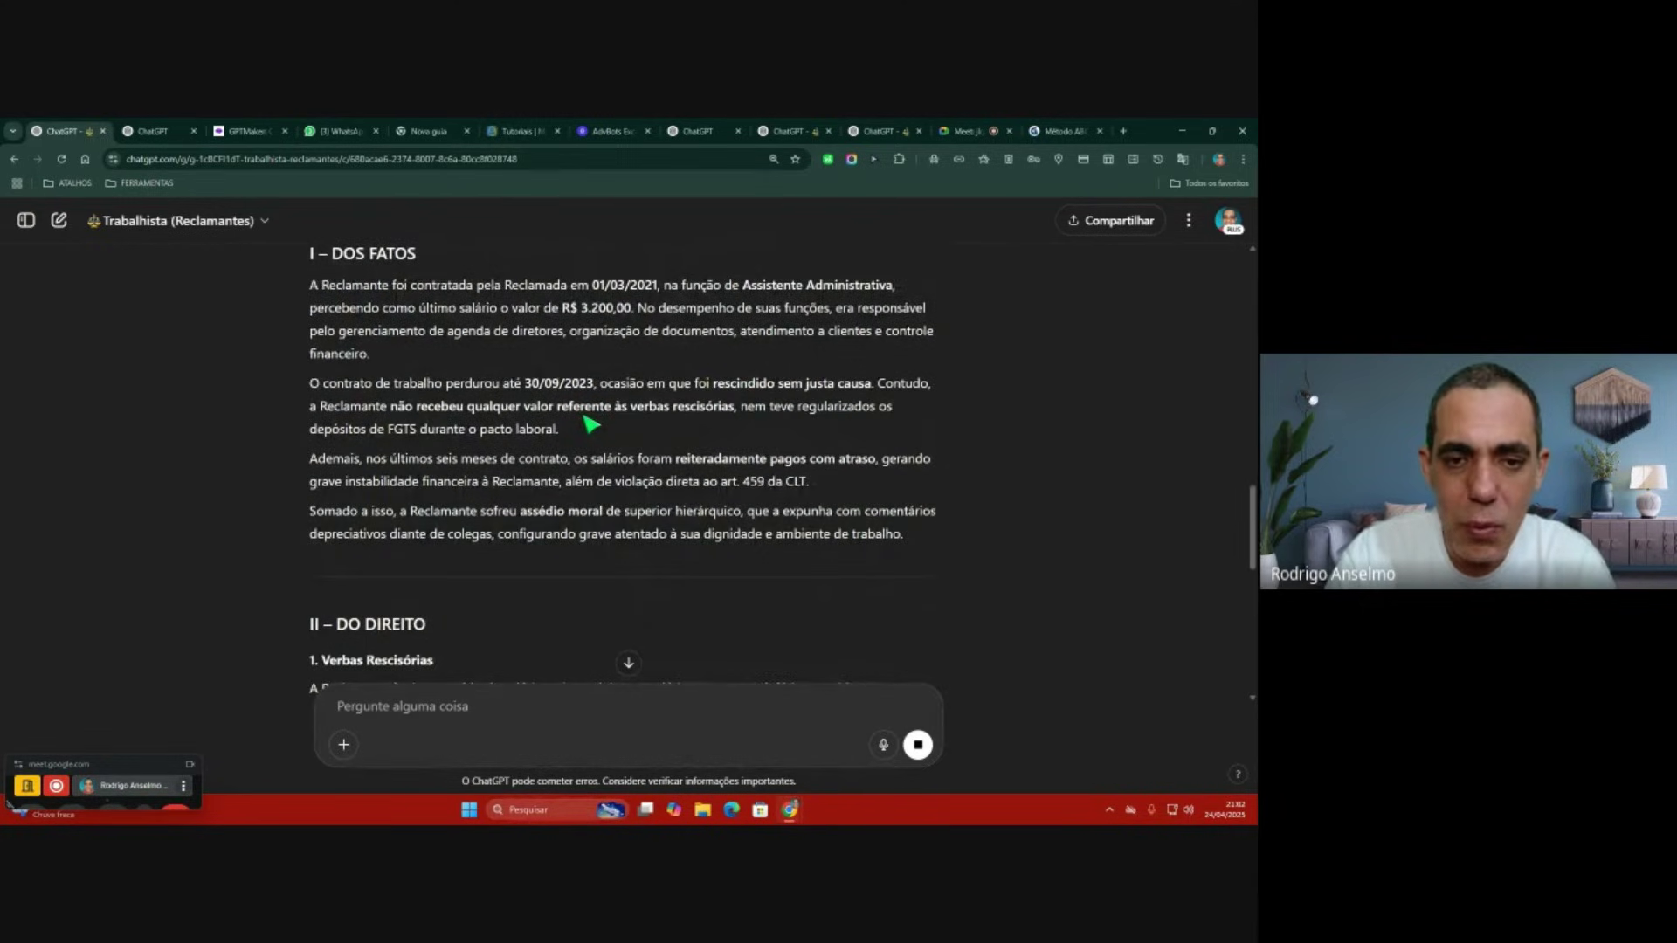
scroll(591, 426, down, 1)
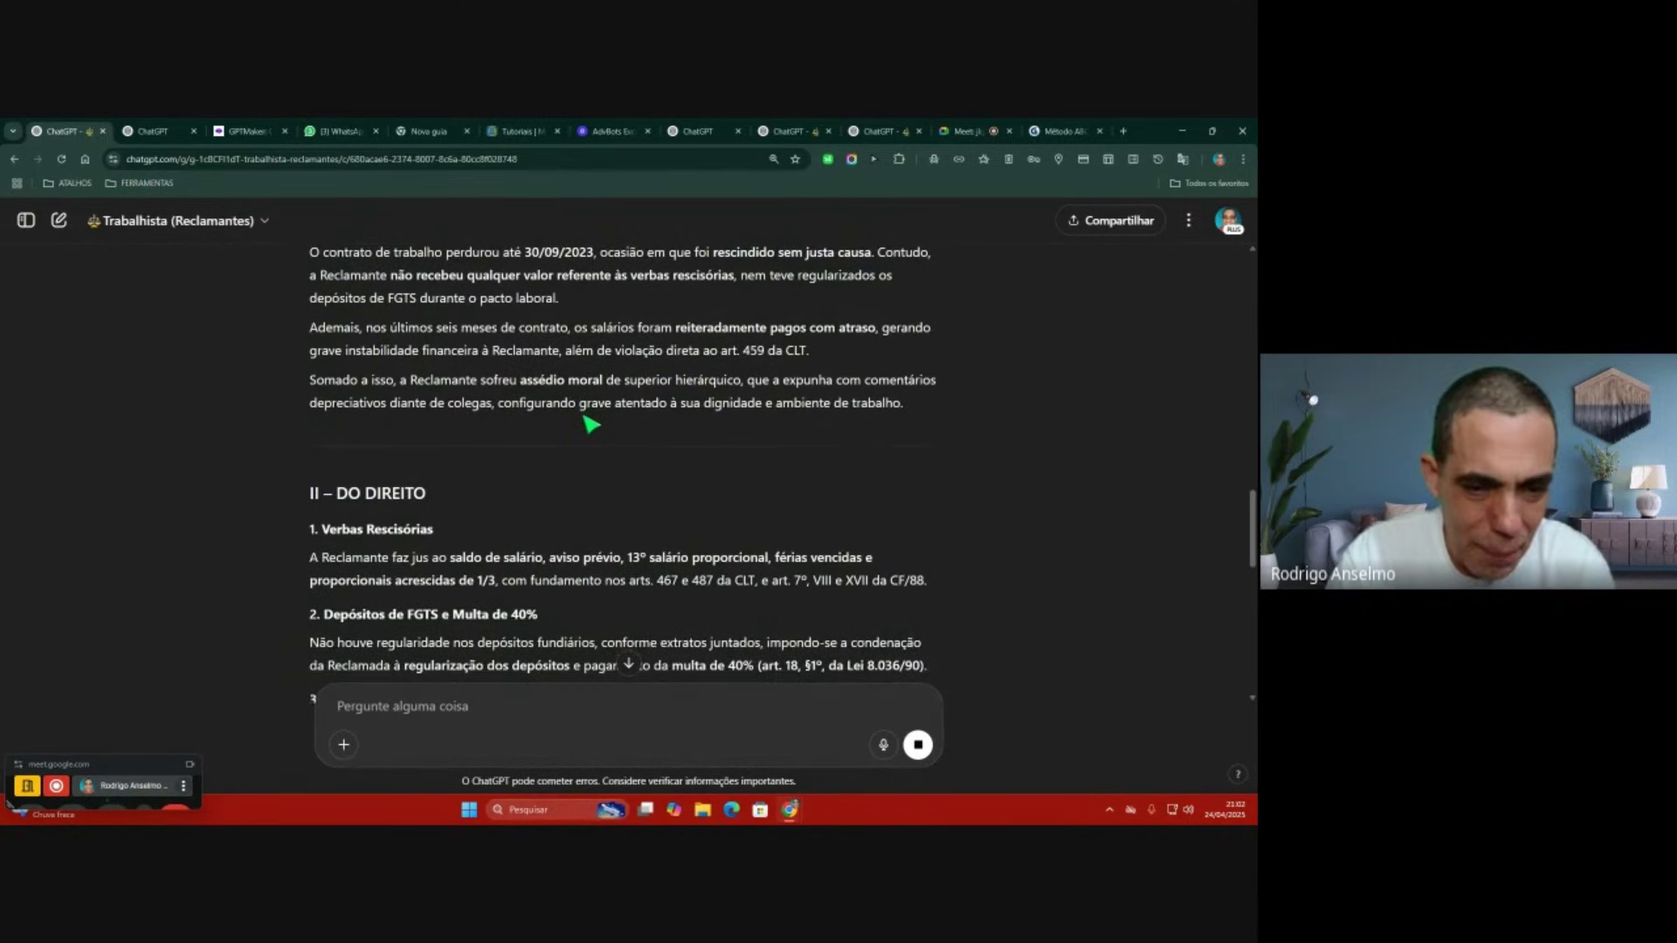
scroll(591, 426, down, 5)
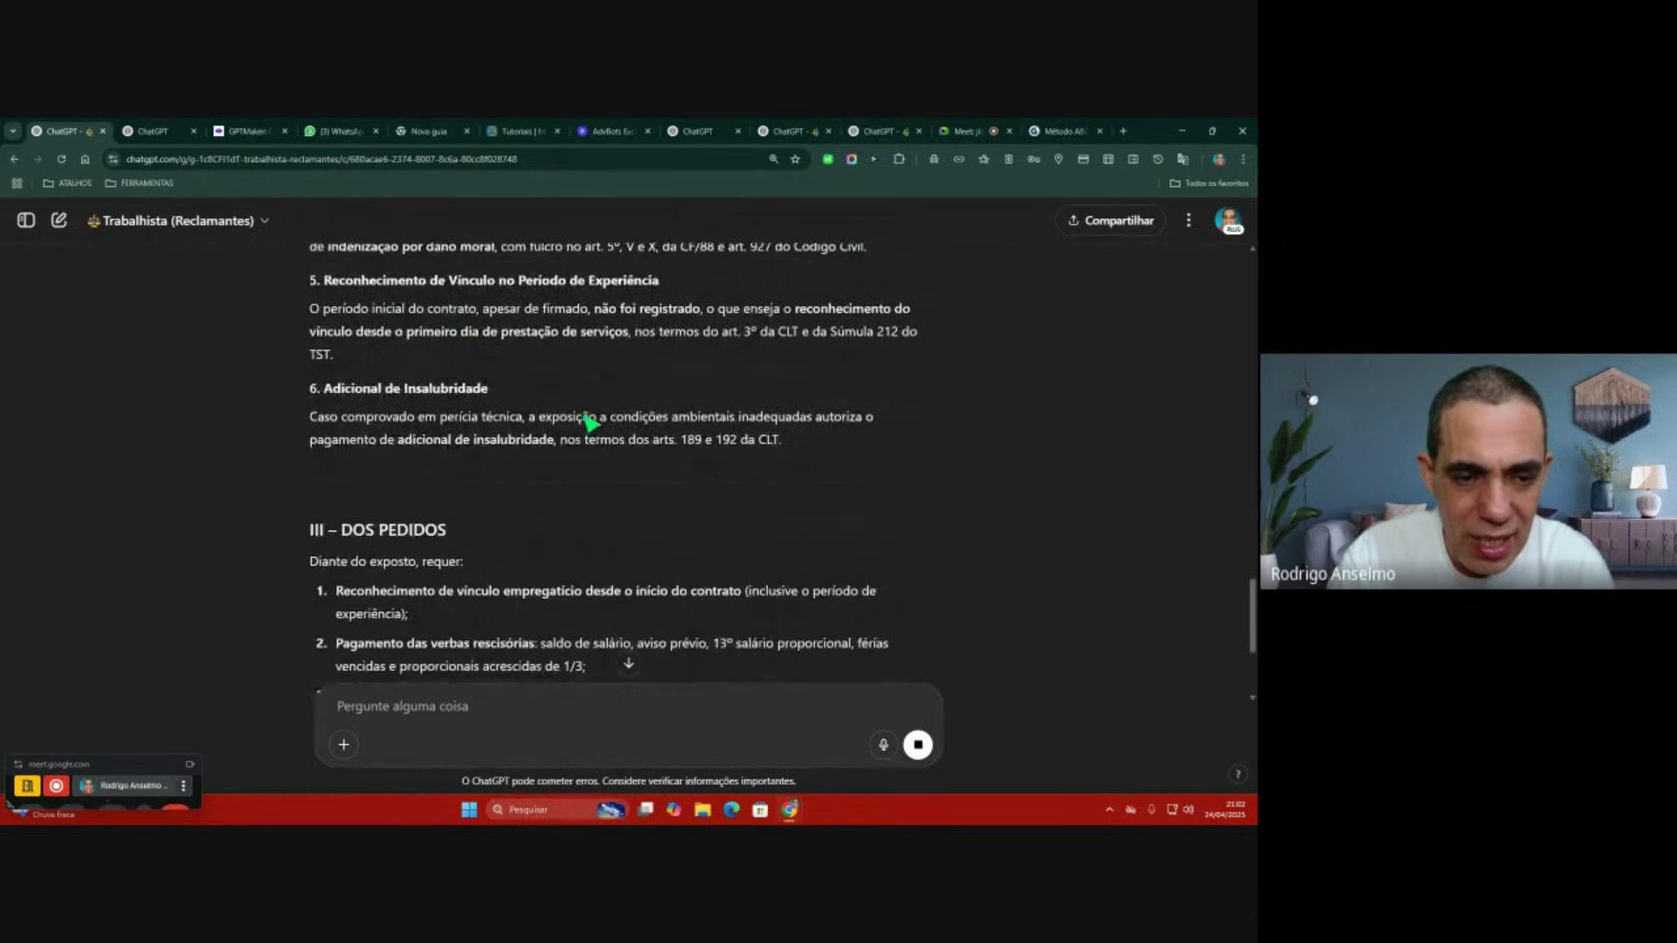
scroll(591, 425, down, 3)
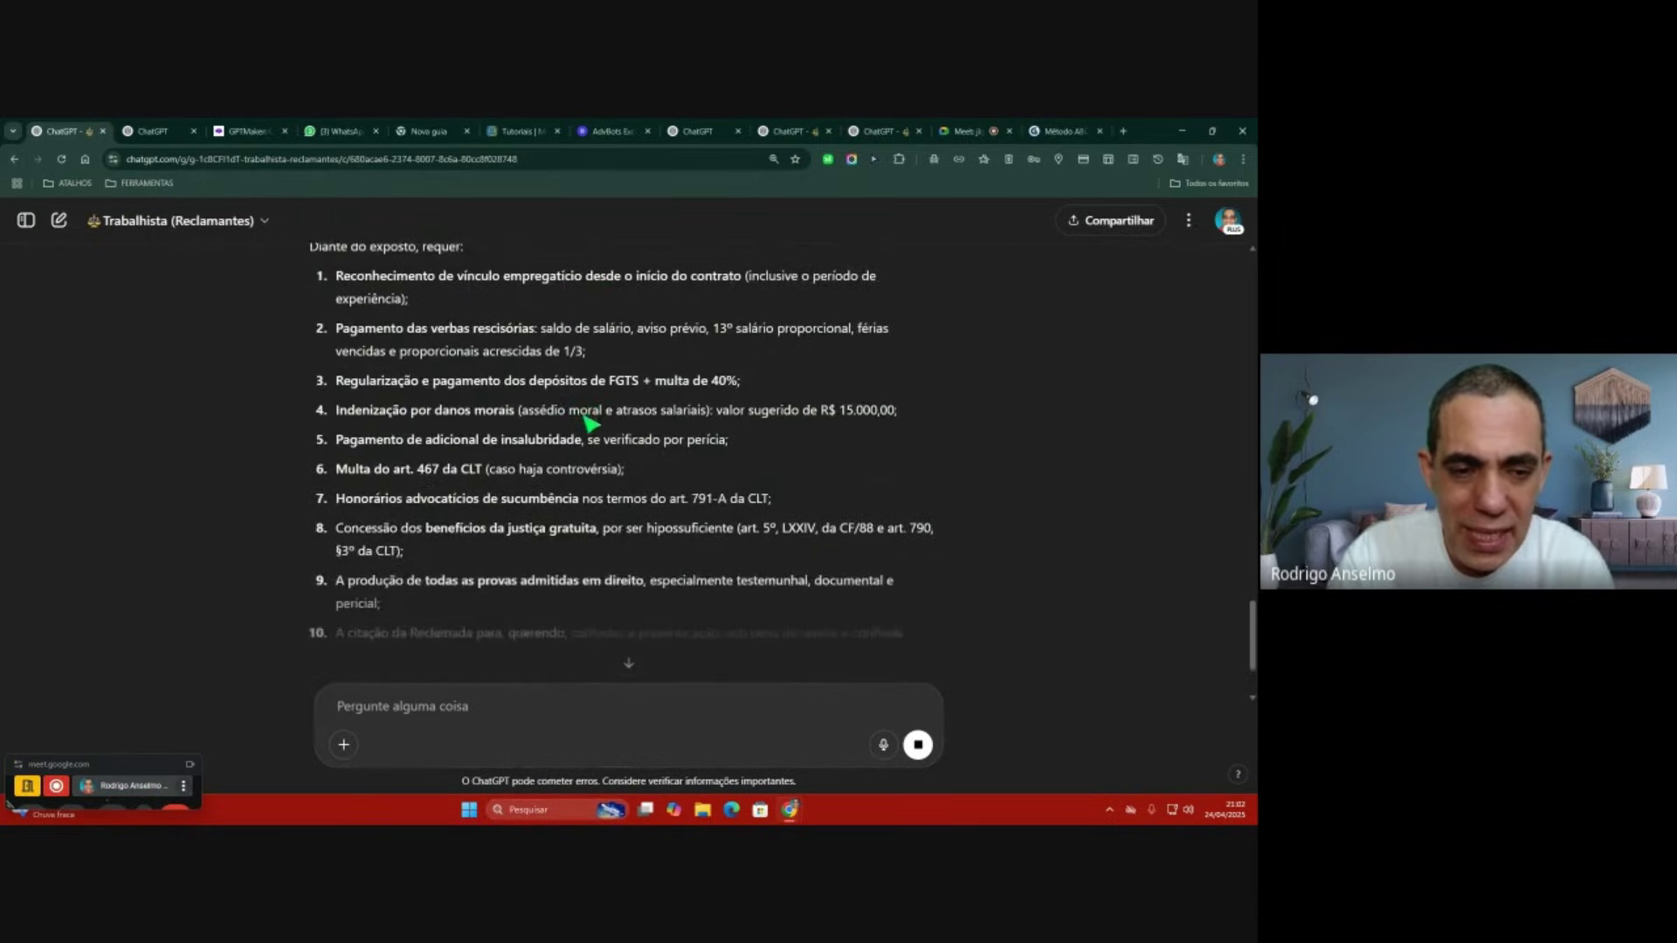
scroll(591, 426, down, 3)
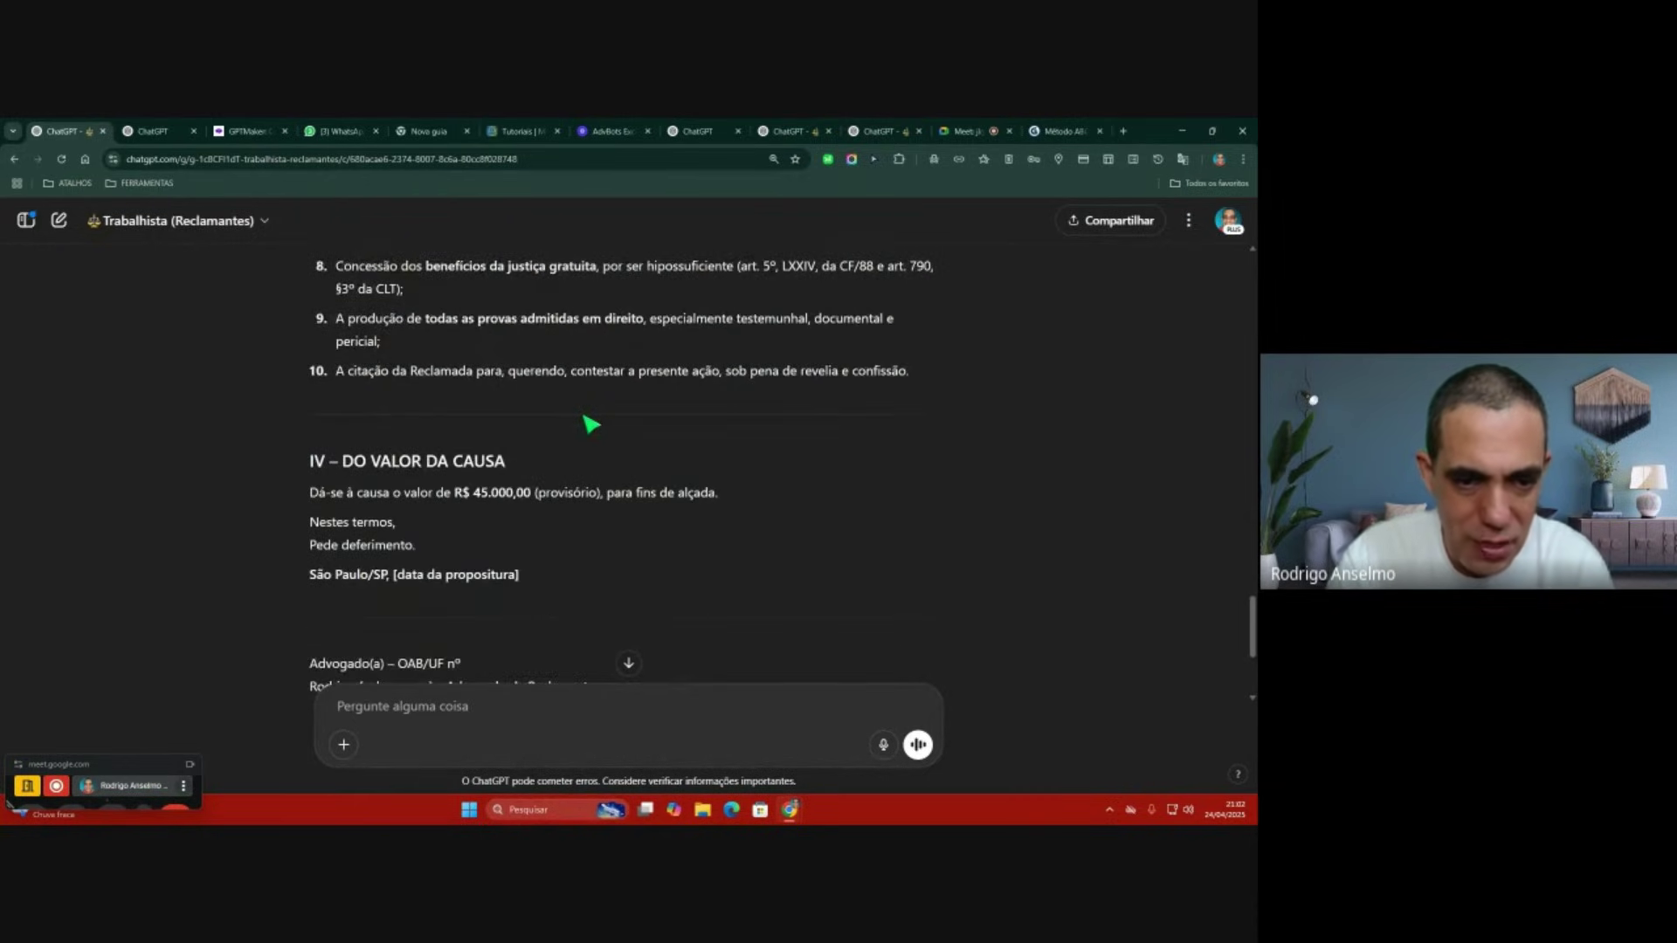
scroll(591, 425, down, 1)
scroll(591, 425, up, 7)
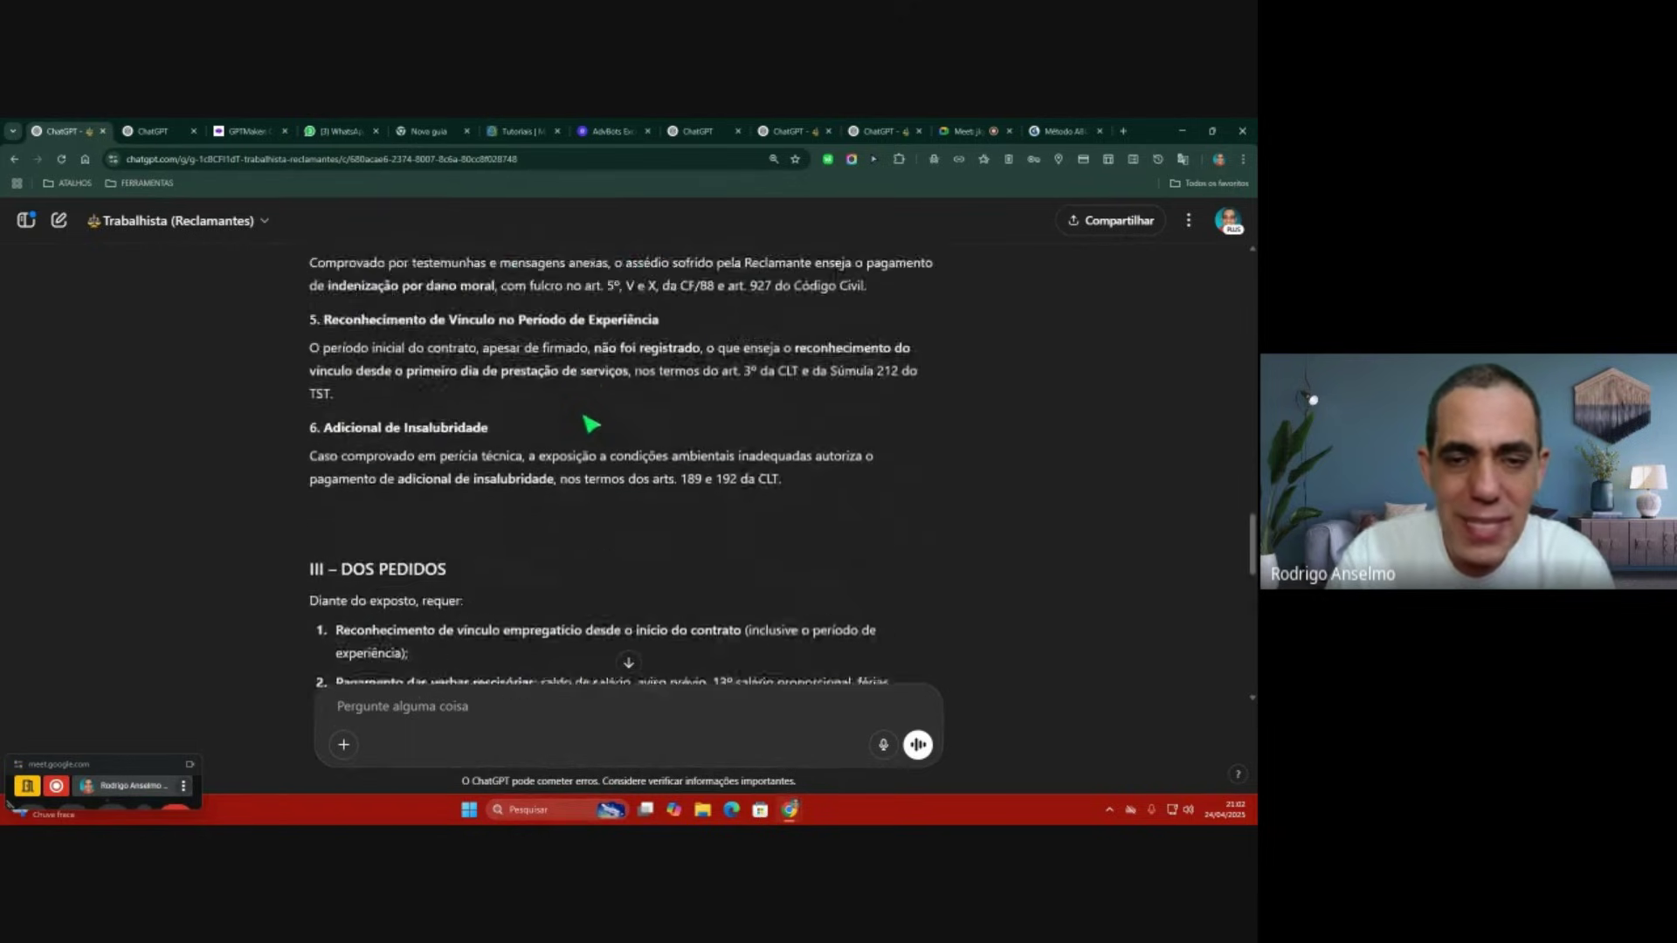
scroll(591, 425, up, 14)
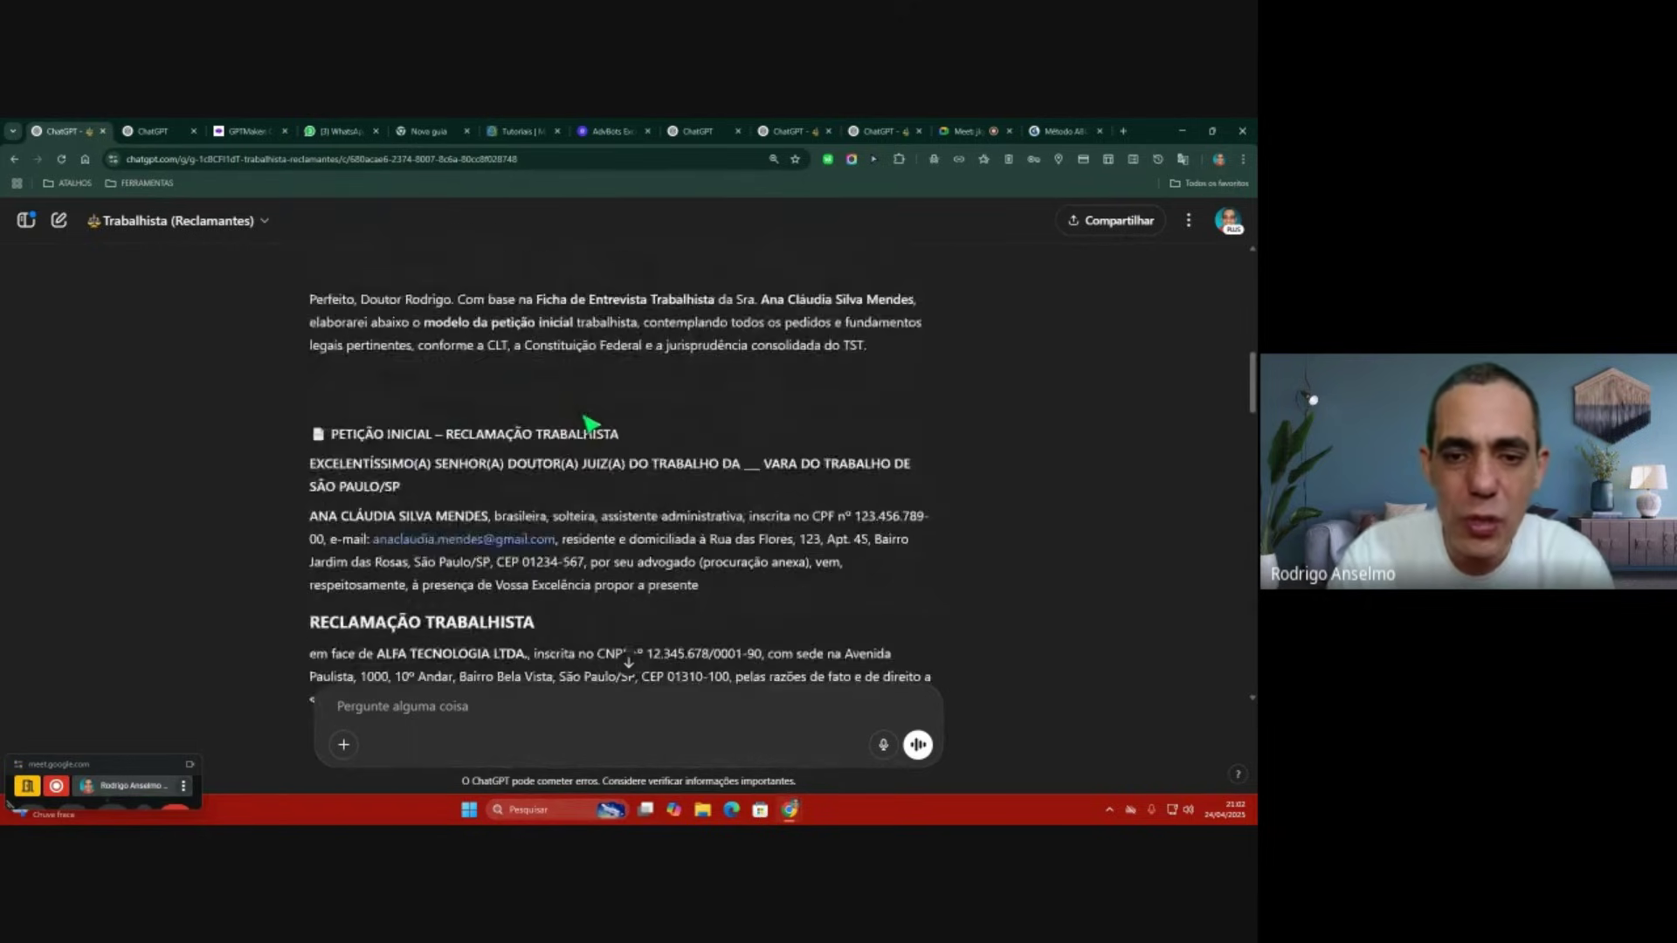
Step: Open the client's labour interview form attached to the message and read through it to the "Provas Disponíveis" section
scroll(592, 425, up, 3)
click(748, 414)
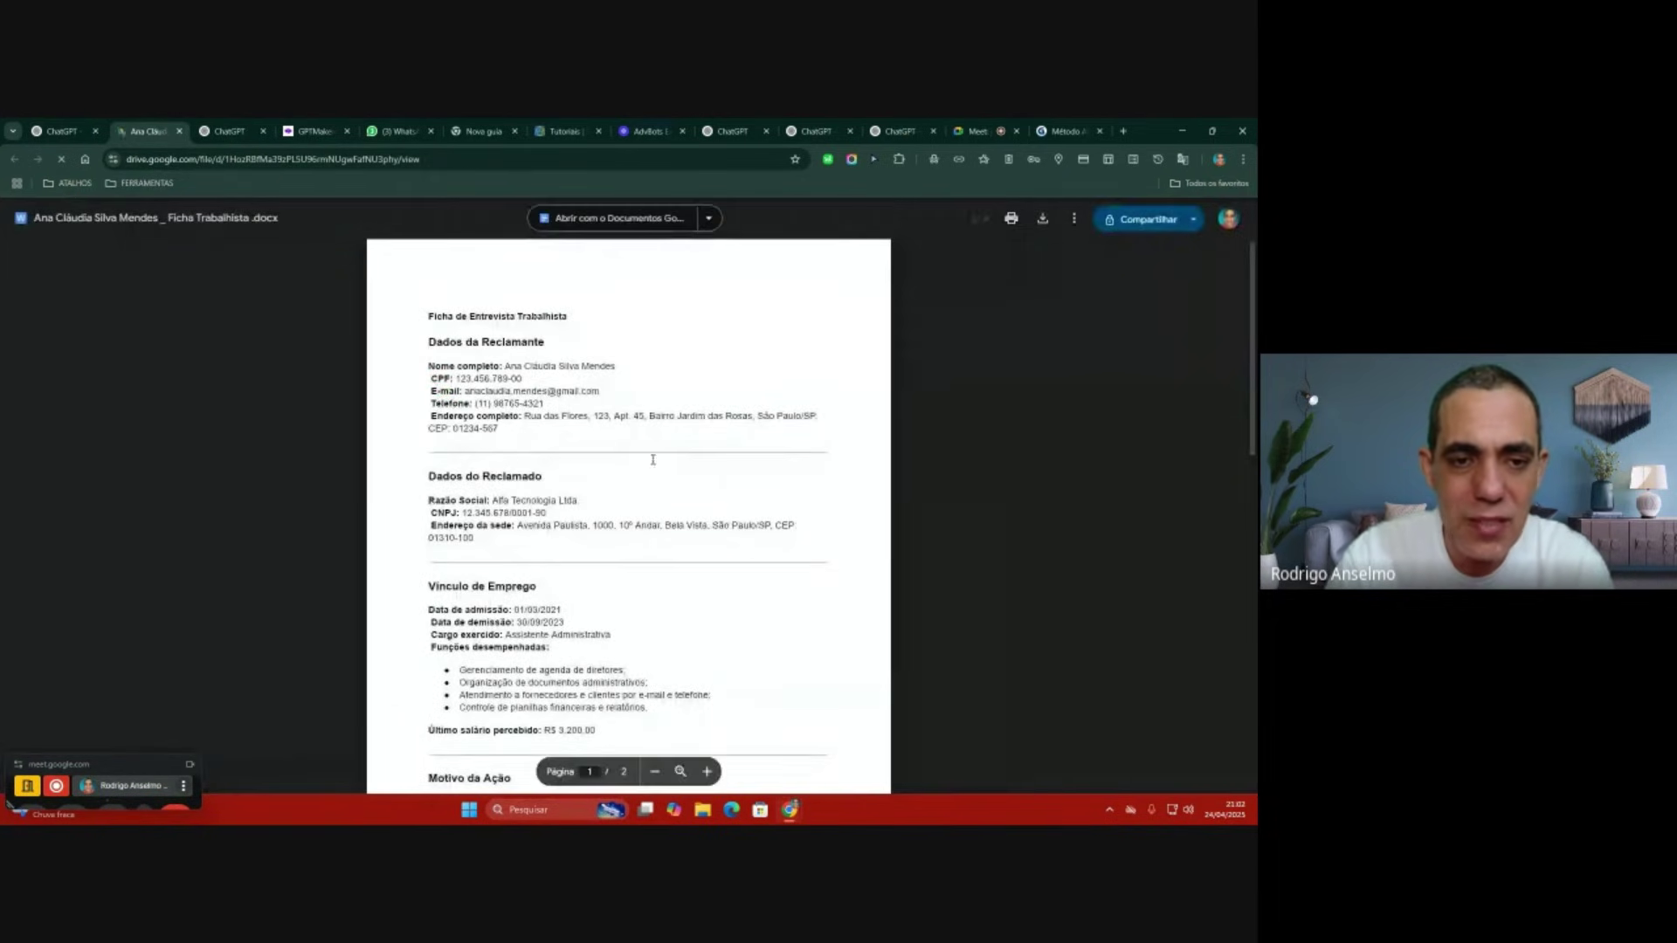
scroll(653, 459, down, 12)
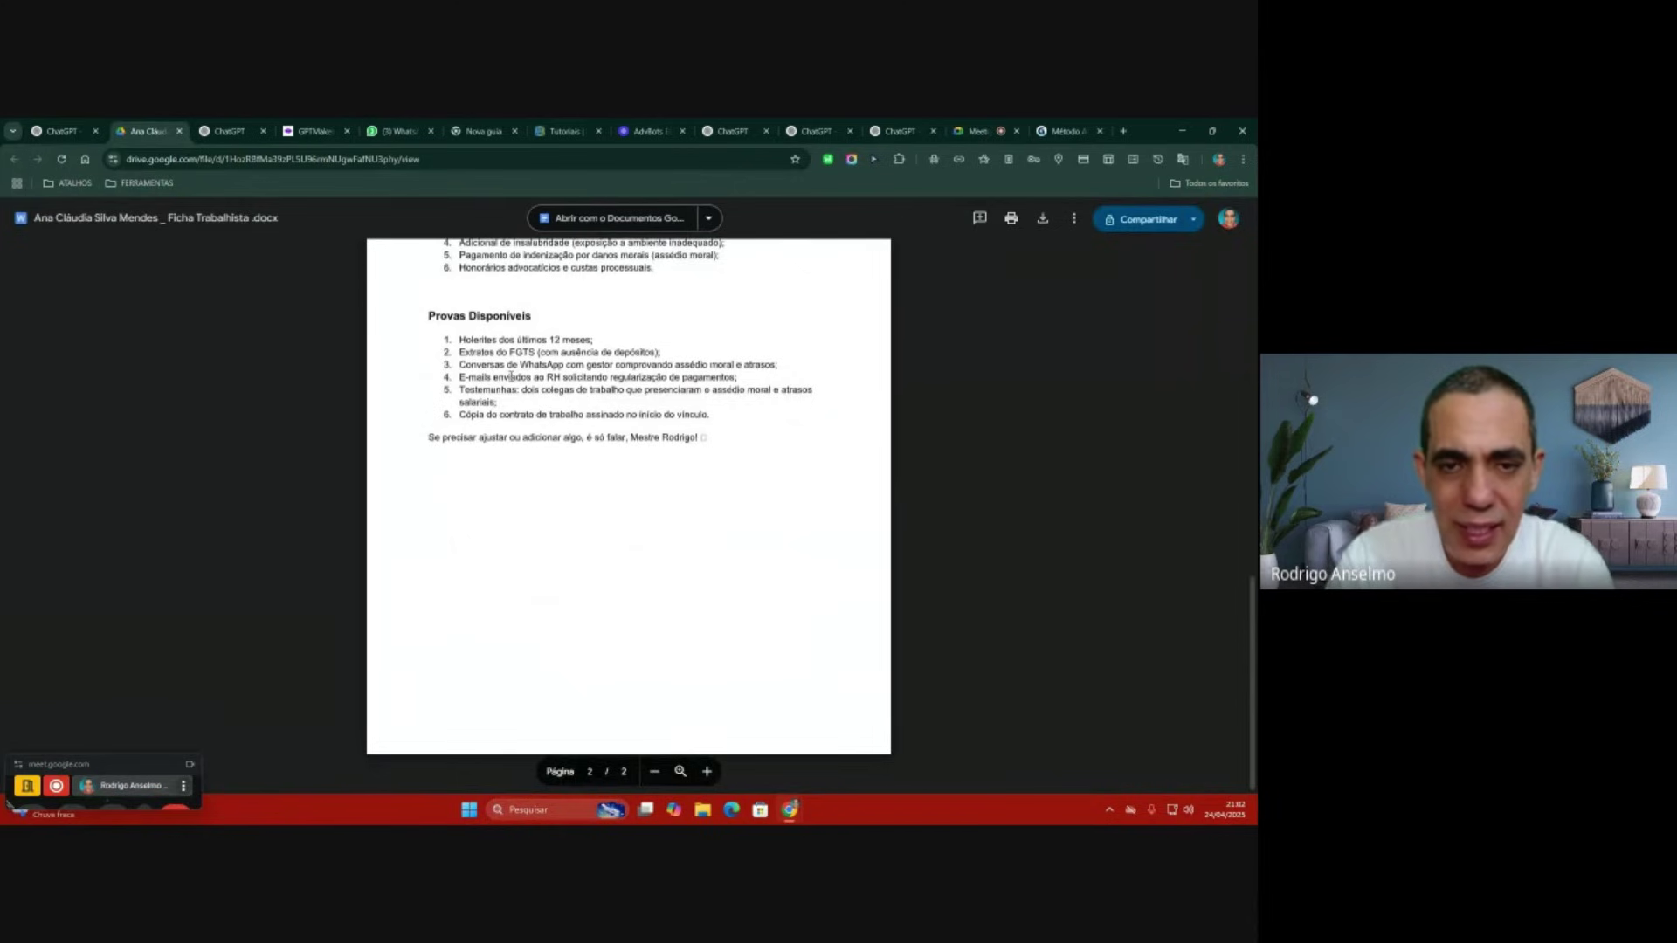
Step: Switch to the Imobiliário assistant's conversation and review its full menu of numbered real-estate law tasks
click(898, 131)
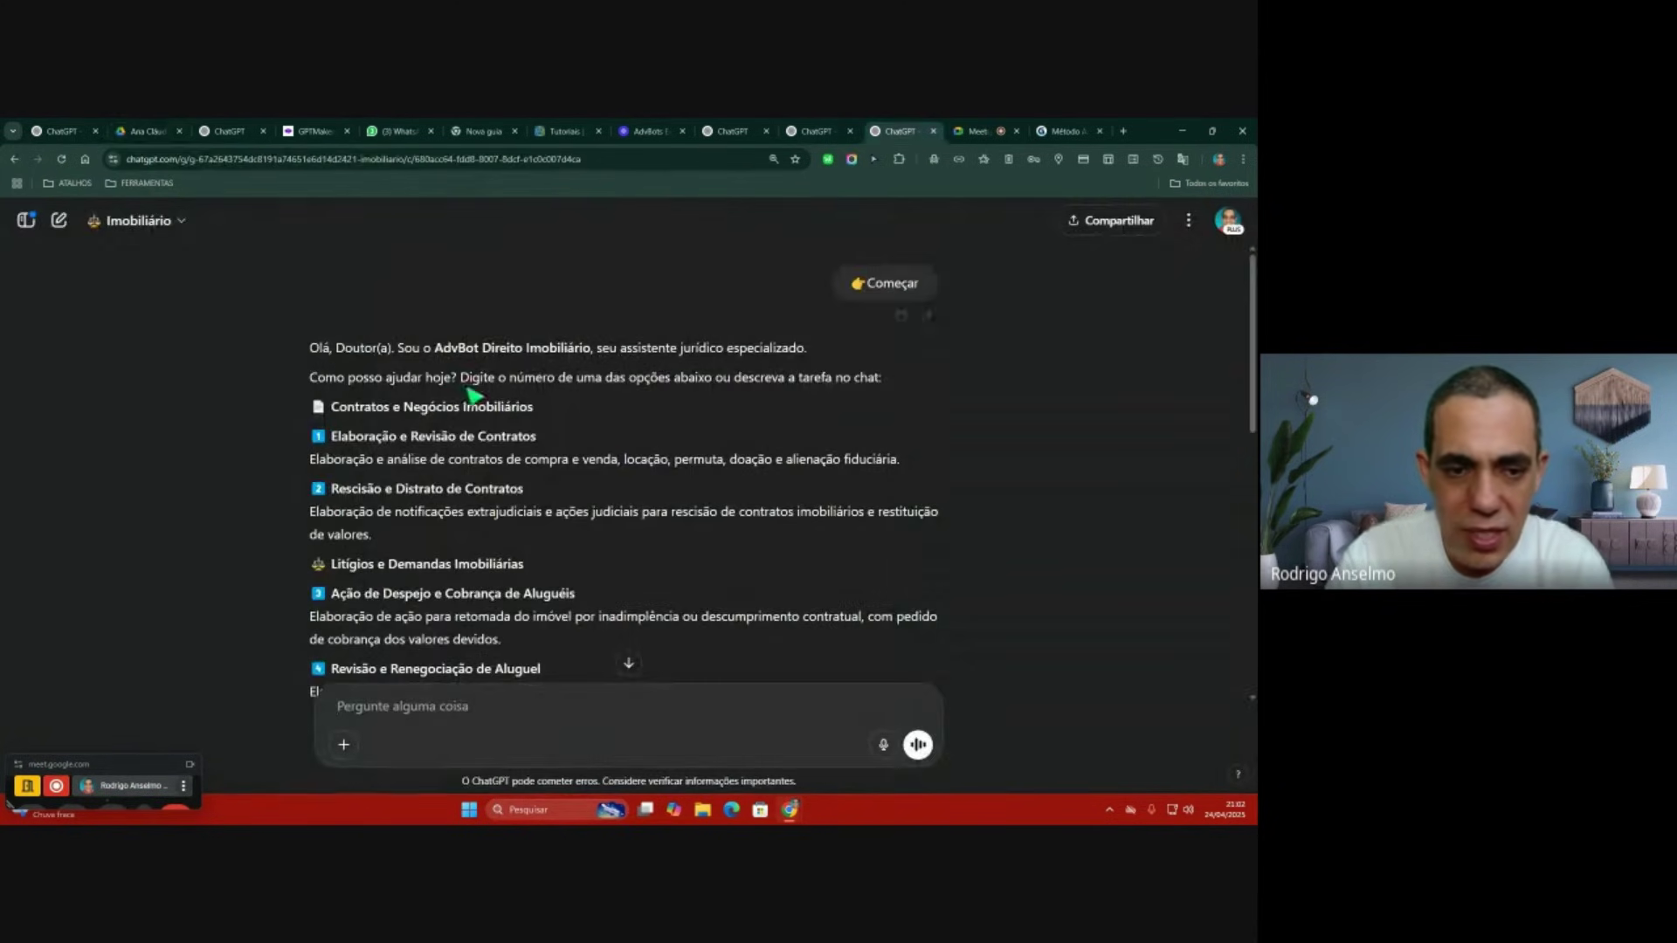
scroll(613, 471, down, 10)
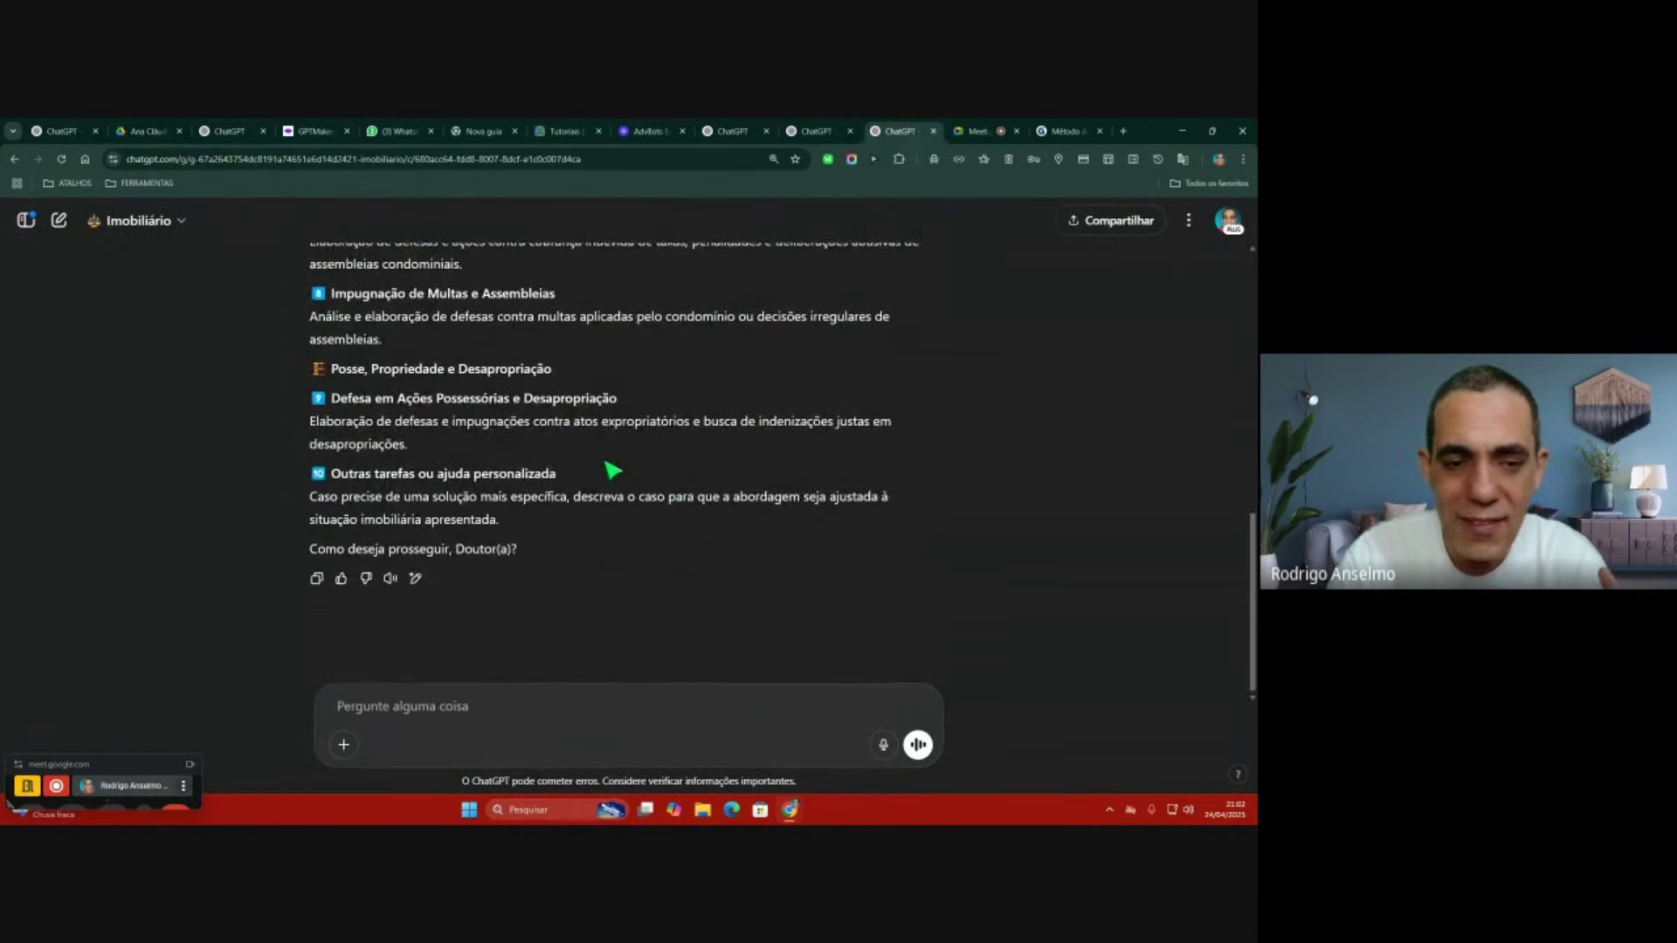
Step: Review the petition in the Trabalhista (Reclamantes) chat, from the attached interview form down to the claim value and closing question
scroll(613, 471, up, 2)
click(817, 131)
click(734, 129)
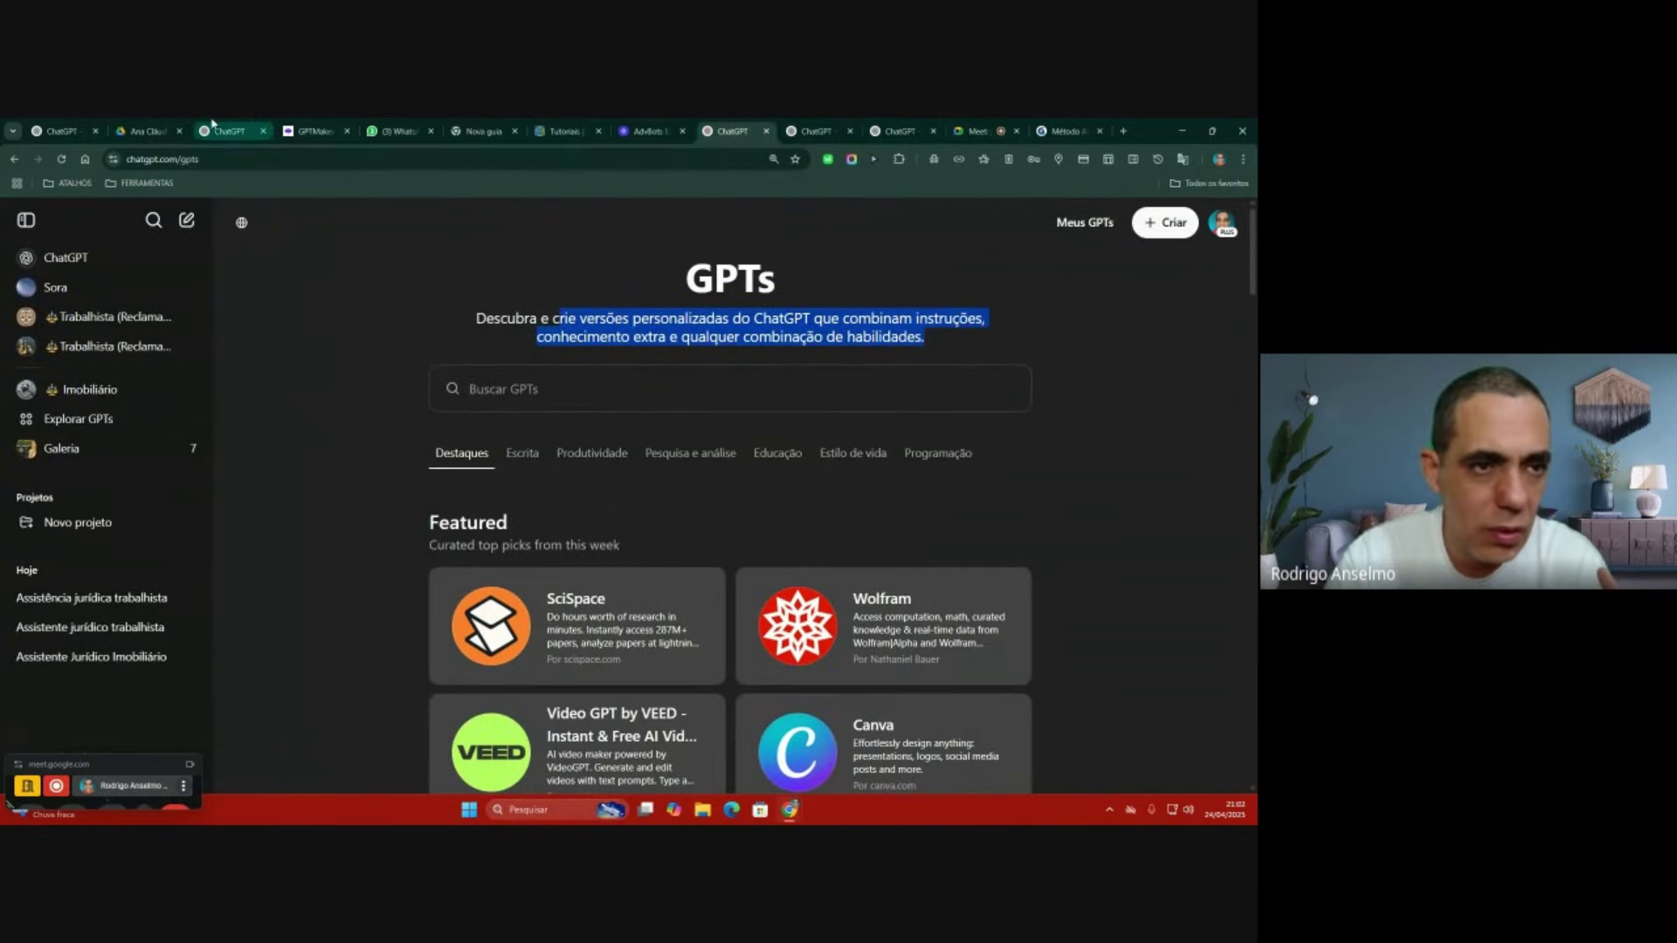
click(61, 131)
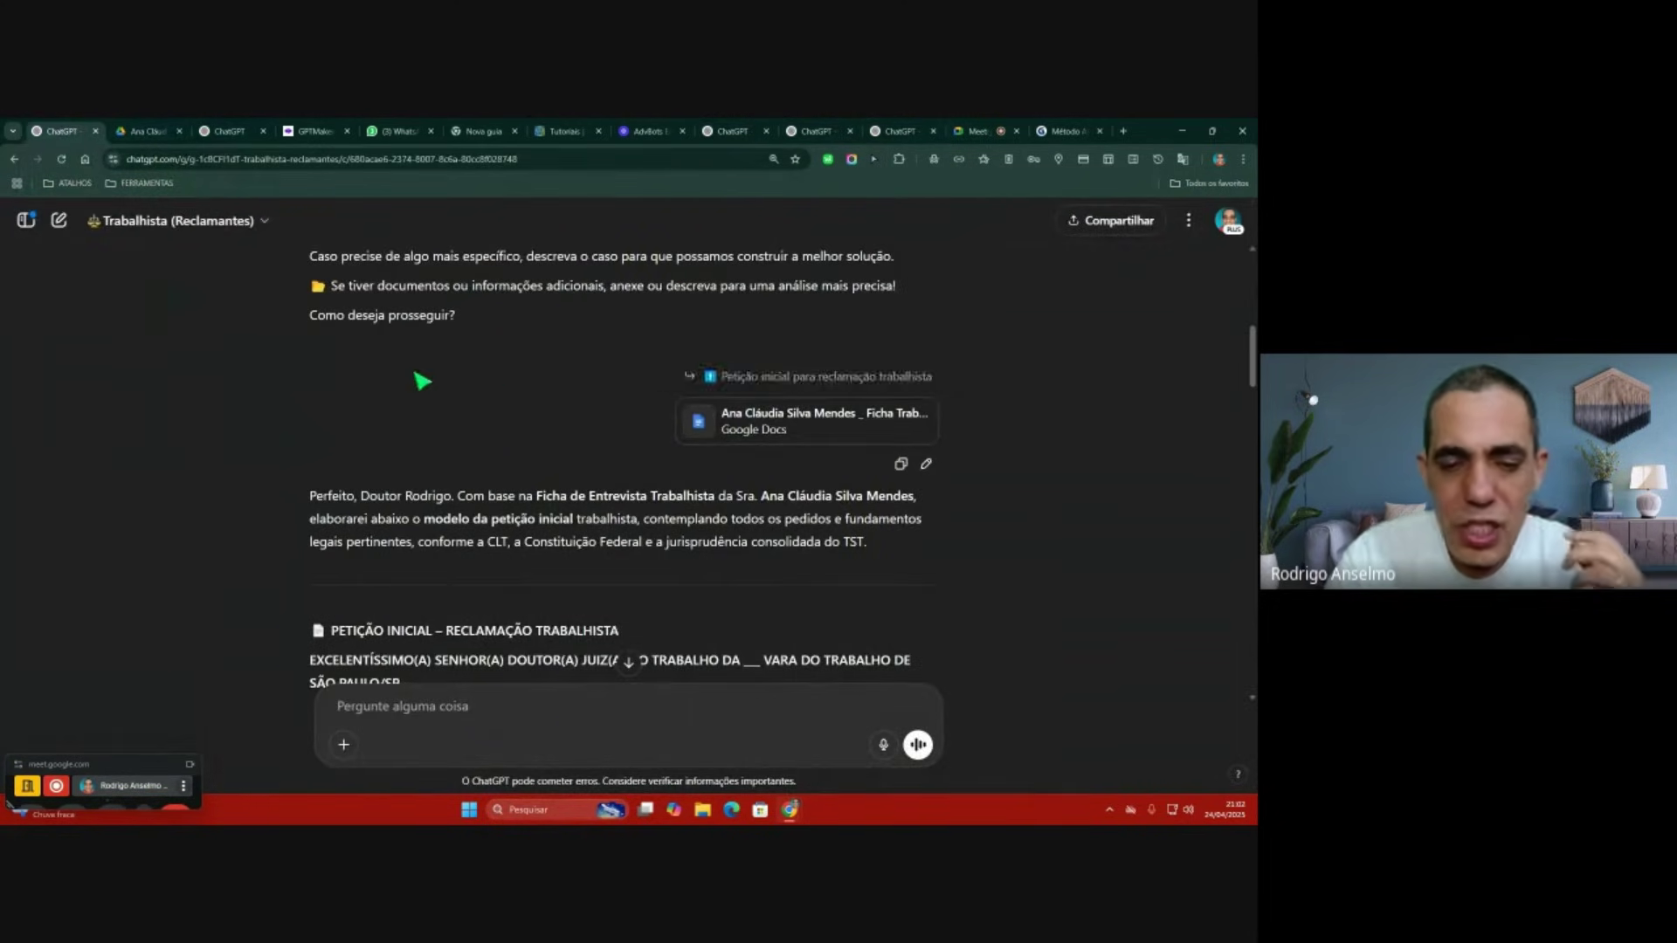
scroll(591, 420, down, 5)
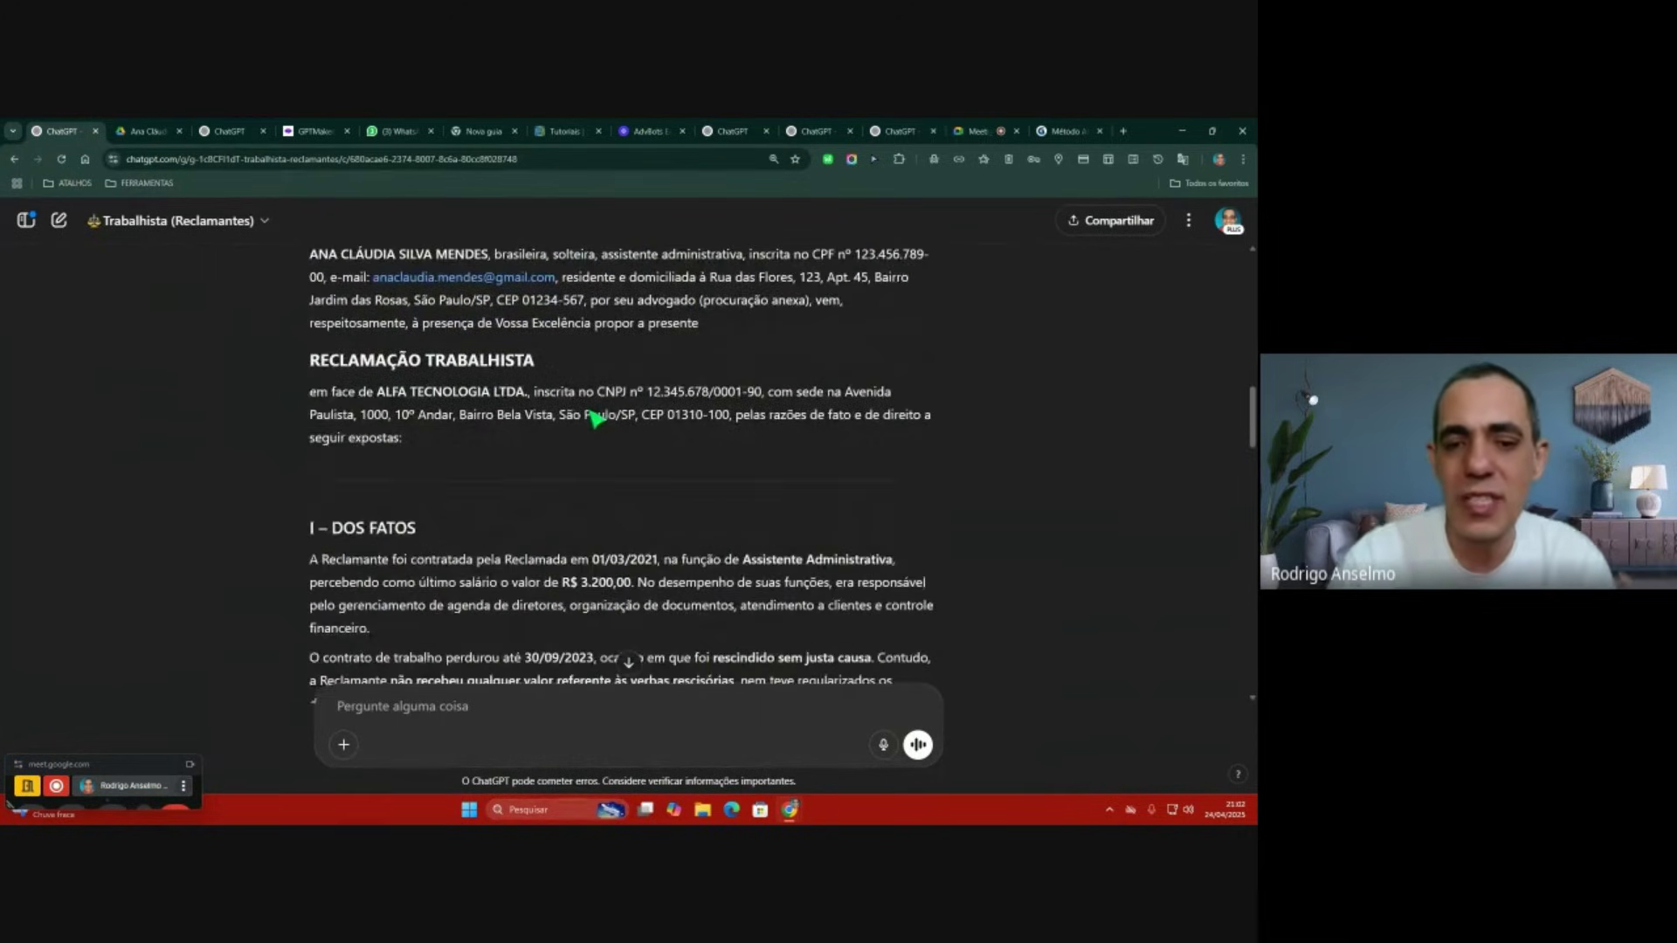
scroll(595, 419, up, 5)
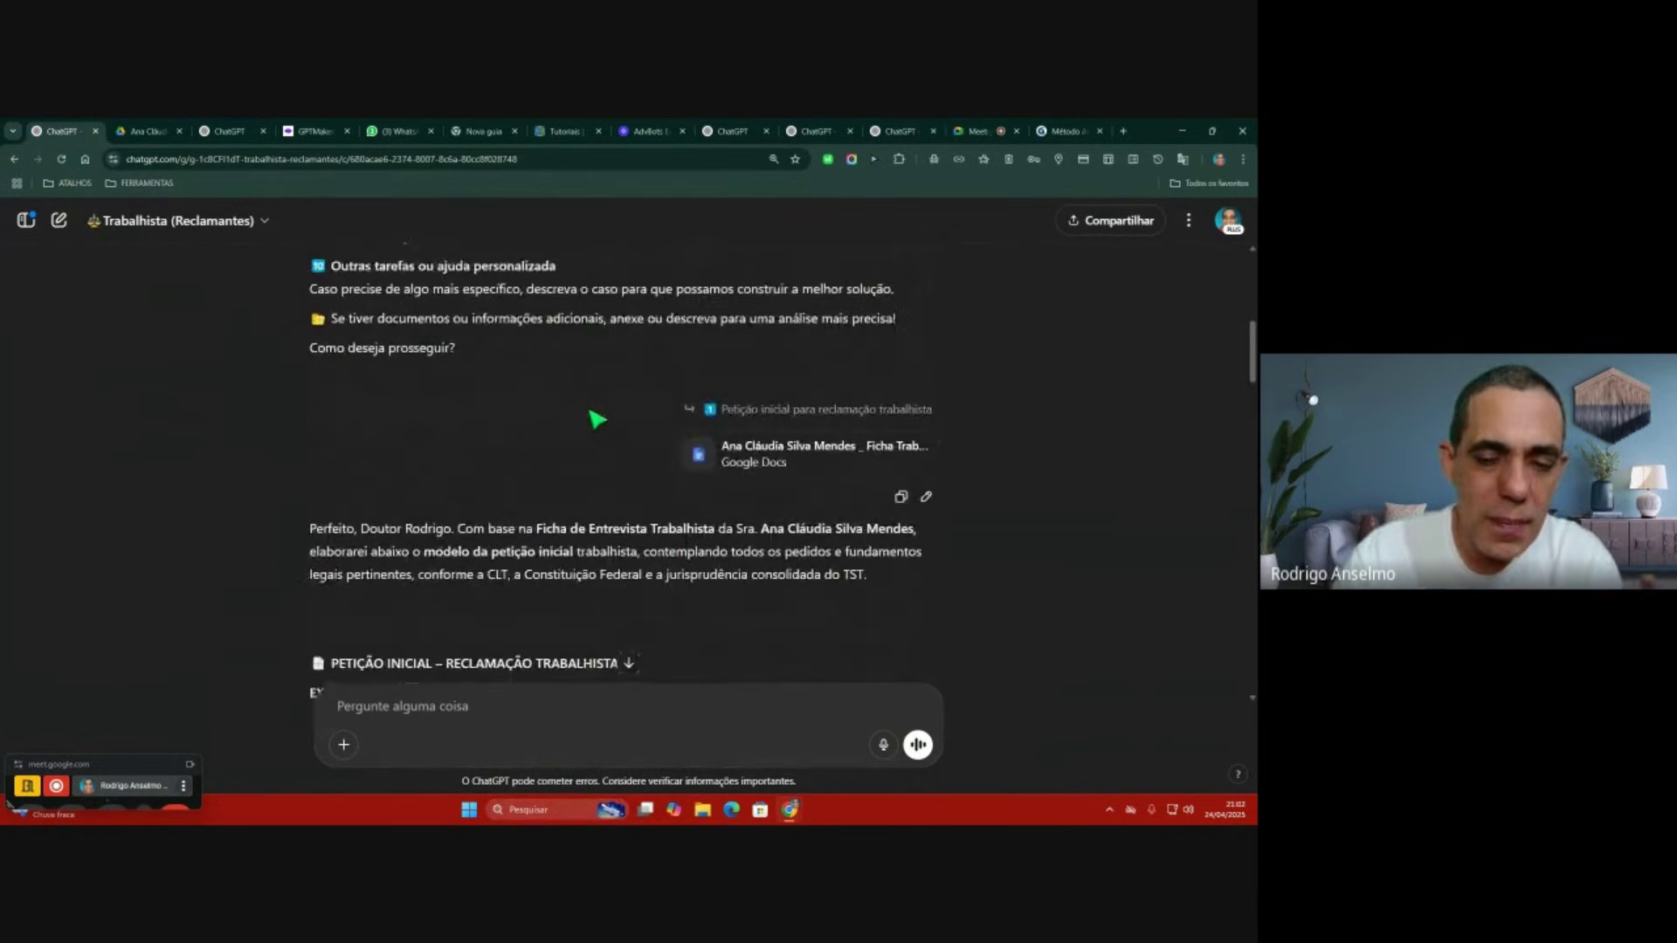
scroll(593, 419, up, 1)
scroll(595, 421, down, 1)
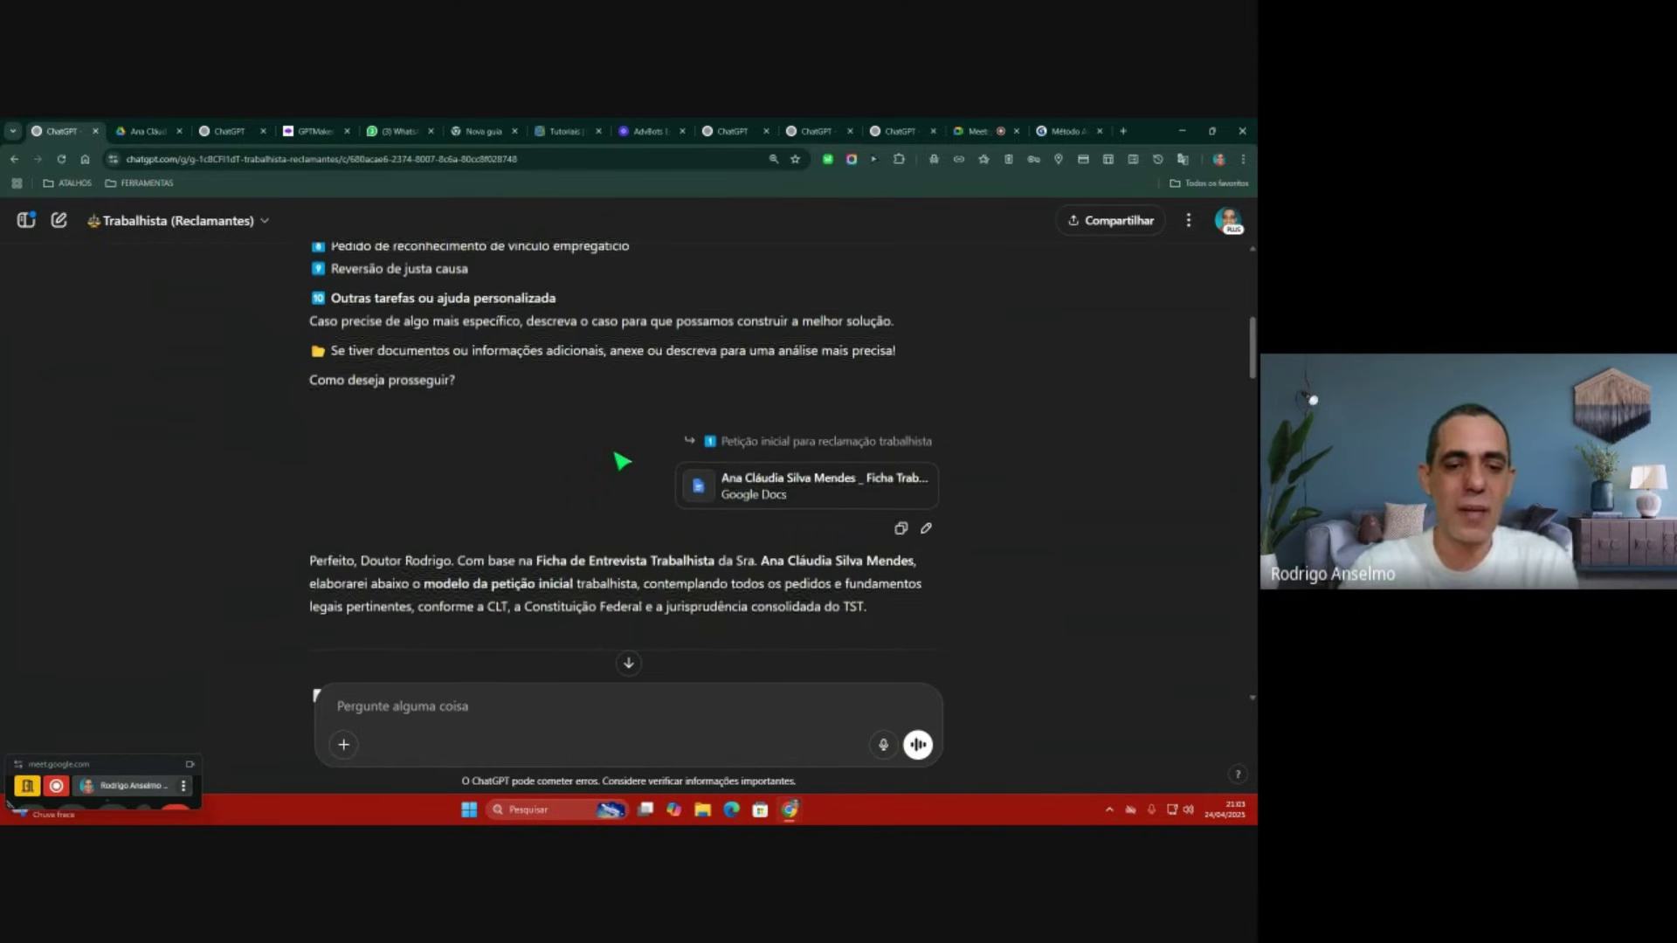
scroll(622, 461, down, 20)
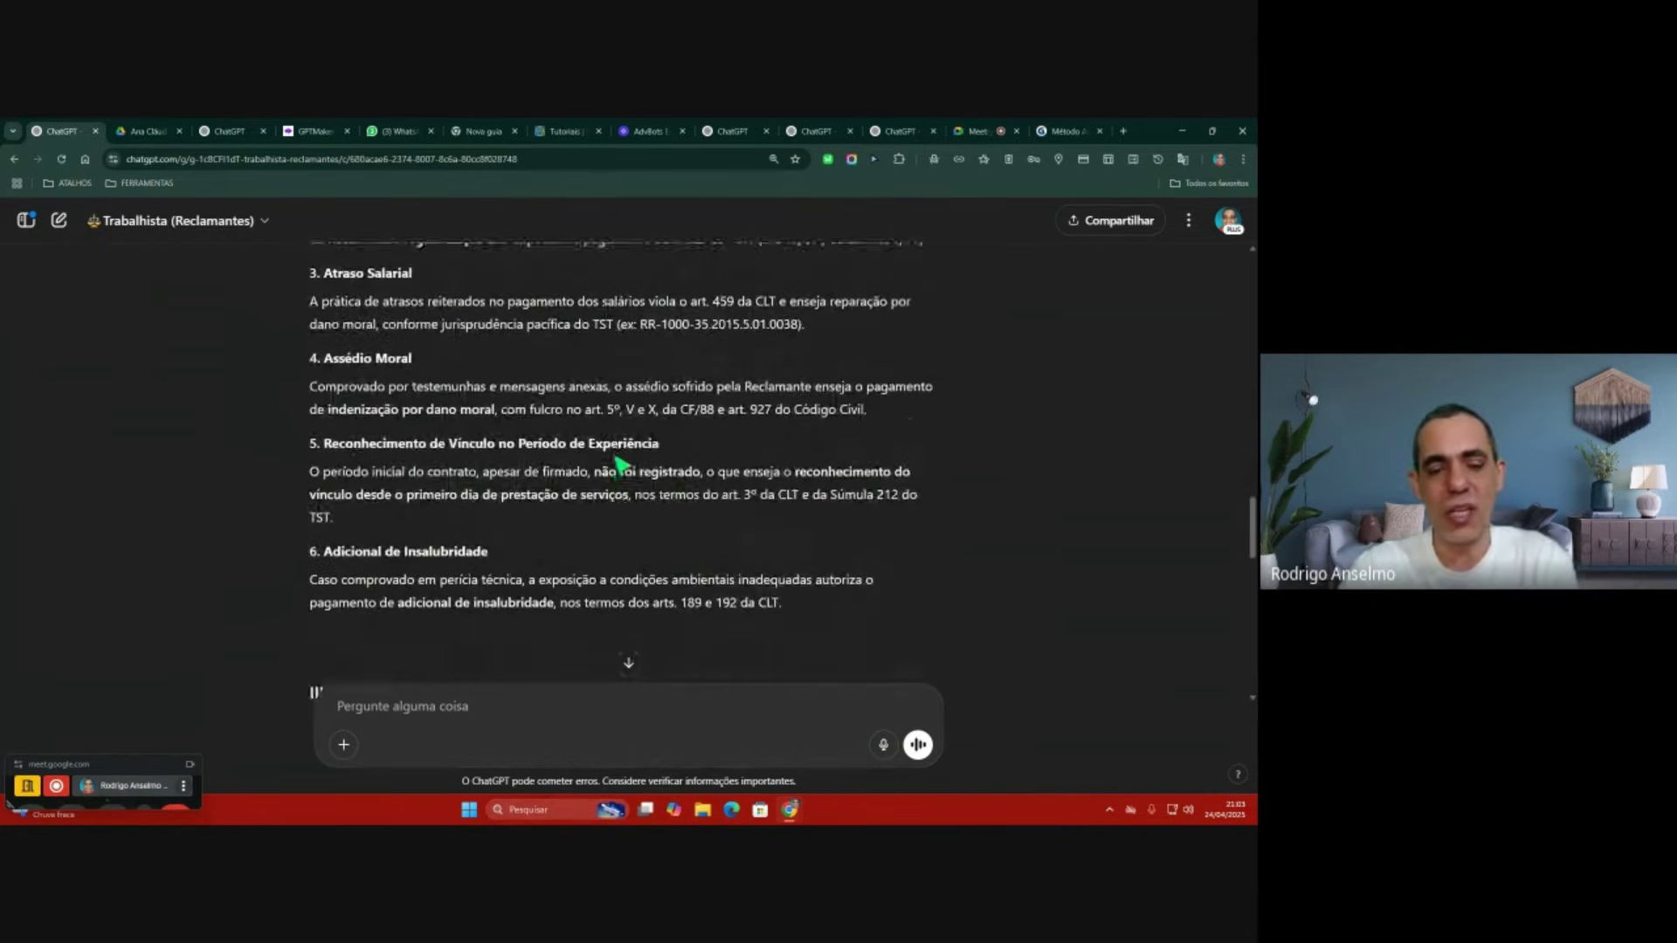
scroll(622, 463, down, 20)
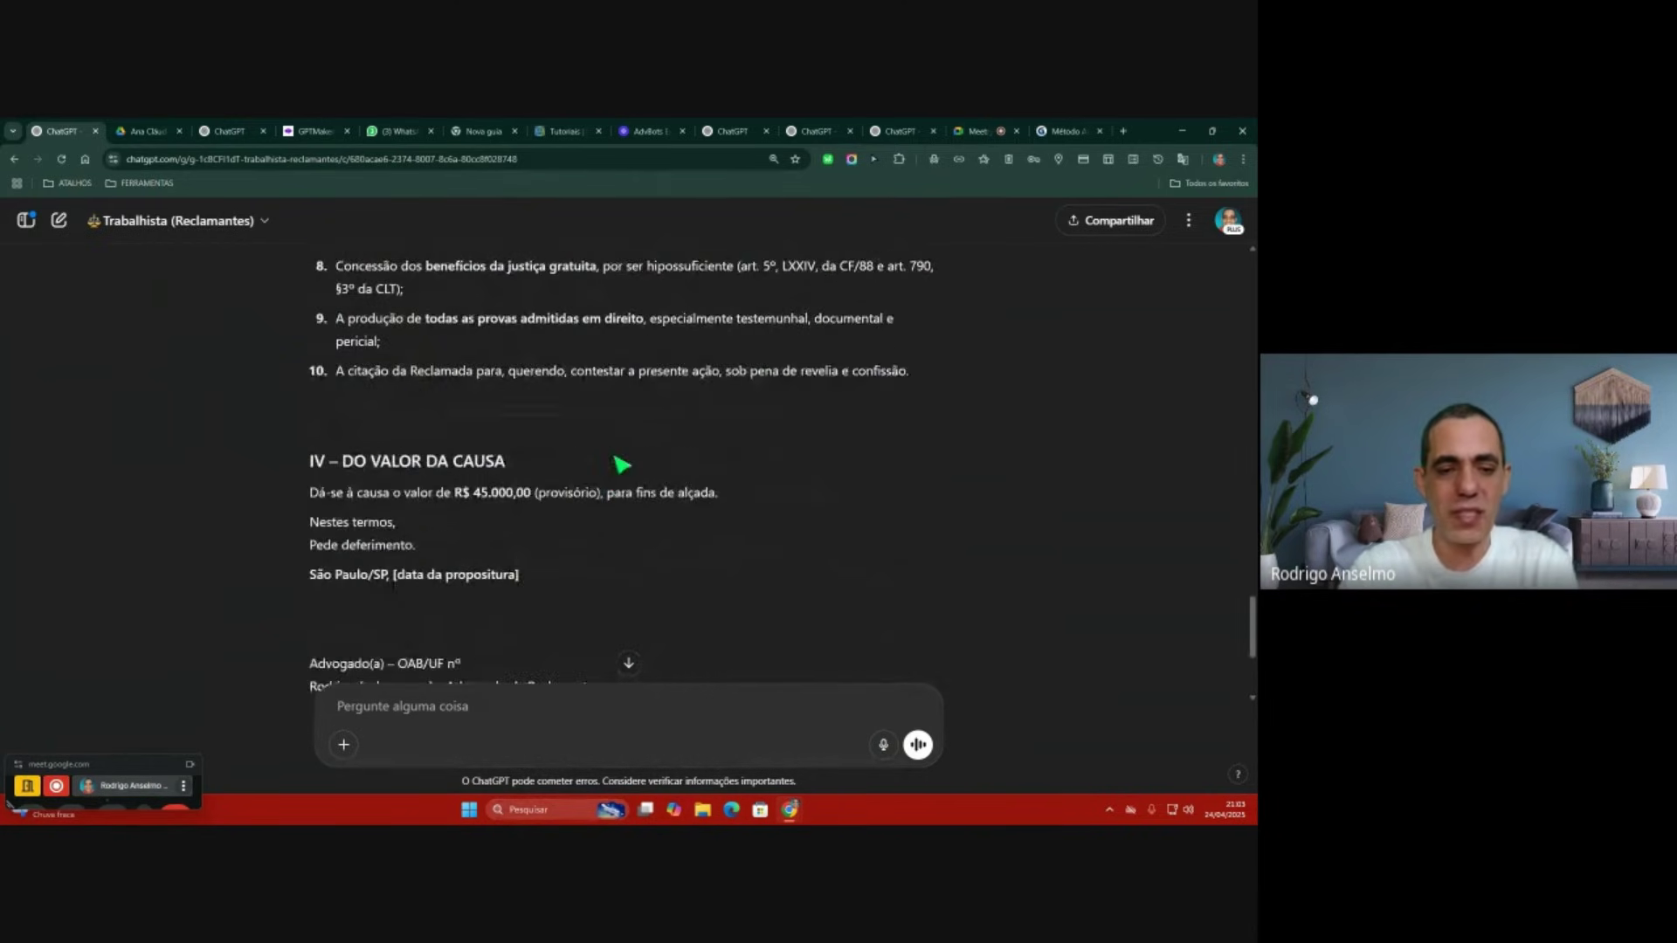
scroll(622, 464, down, 3)
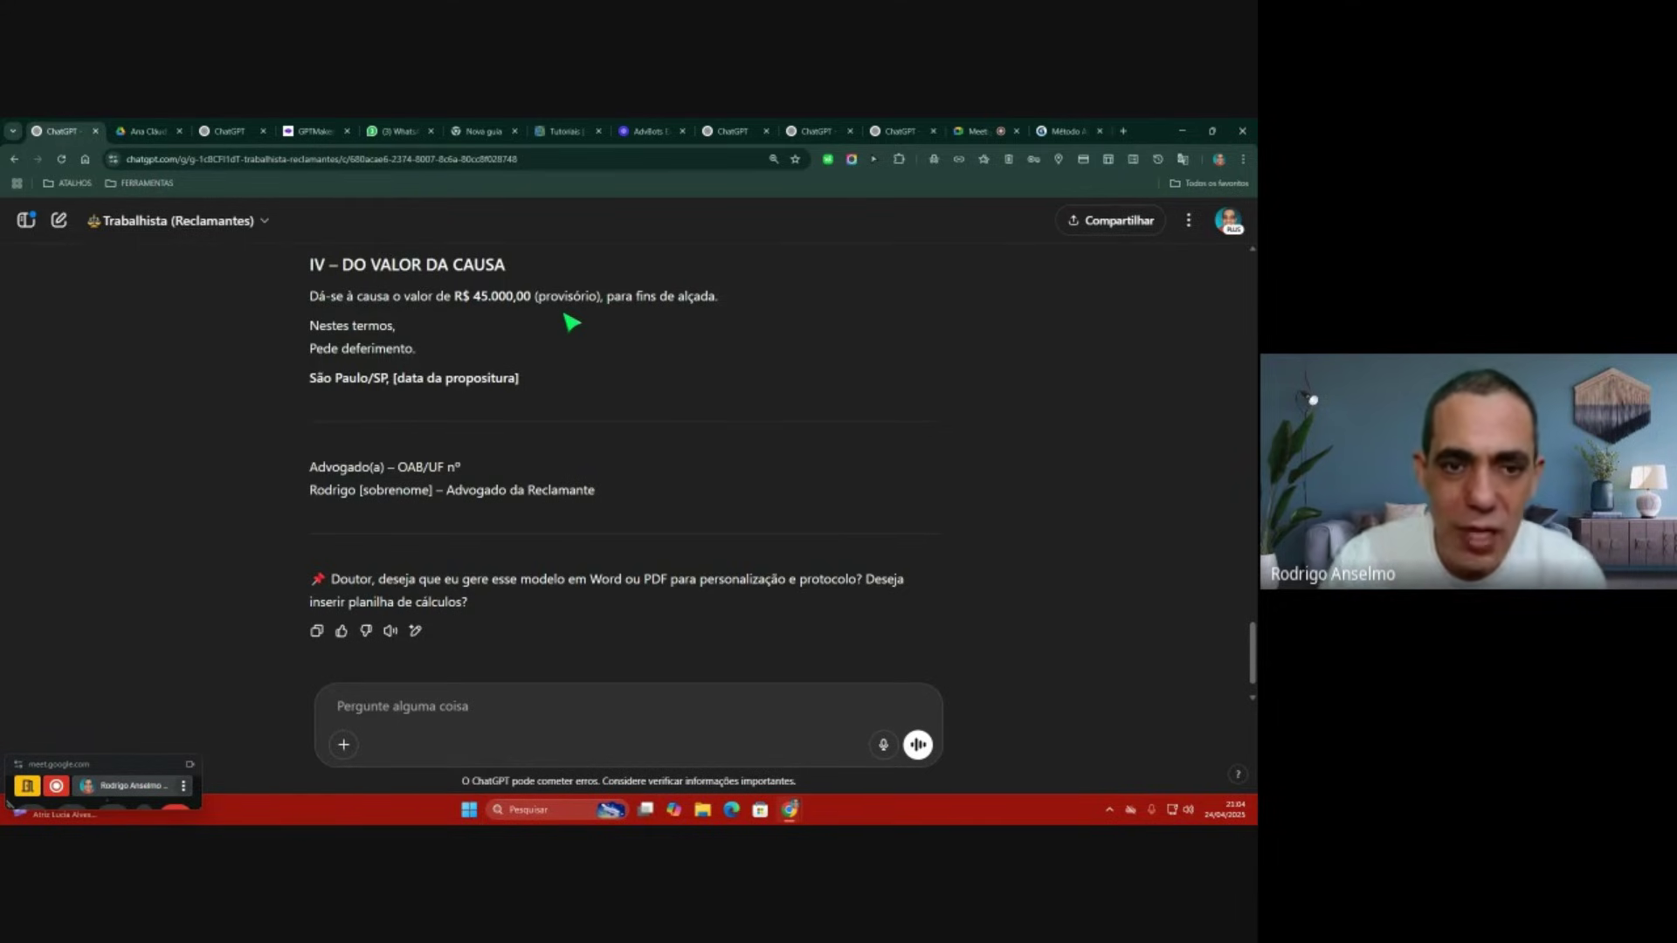
Step: Switch to the Google Meet call, enlarge its floating window and hide the screen-sharing notice shown over WhatsApp
click(977, 131)
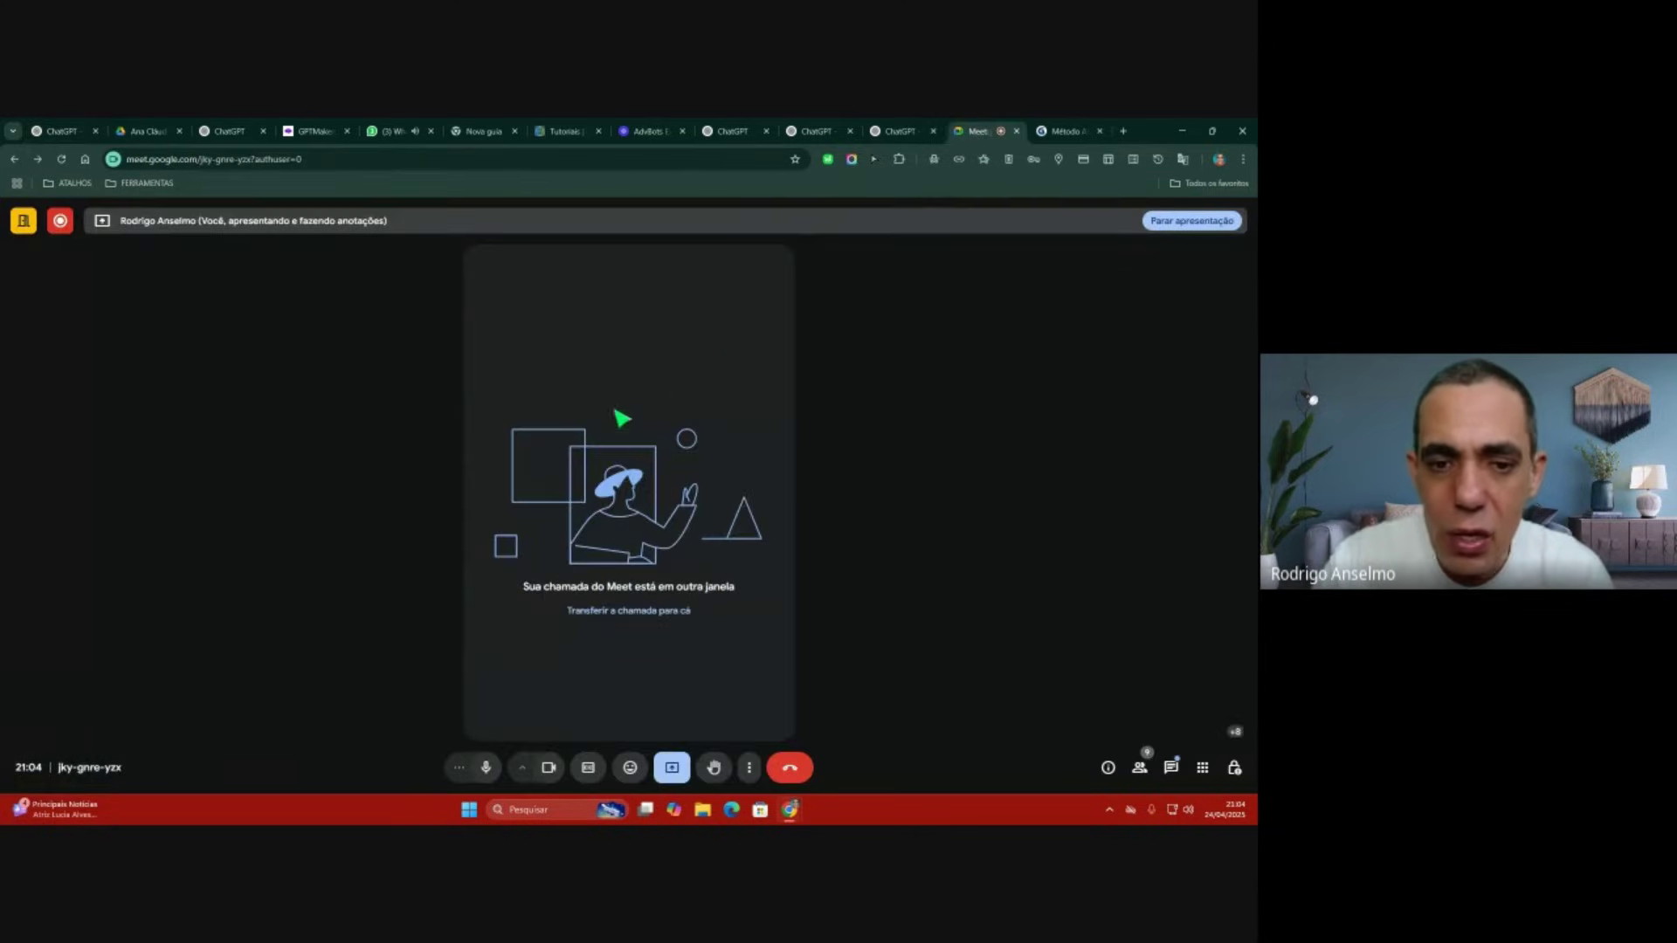
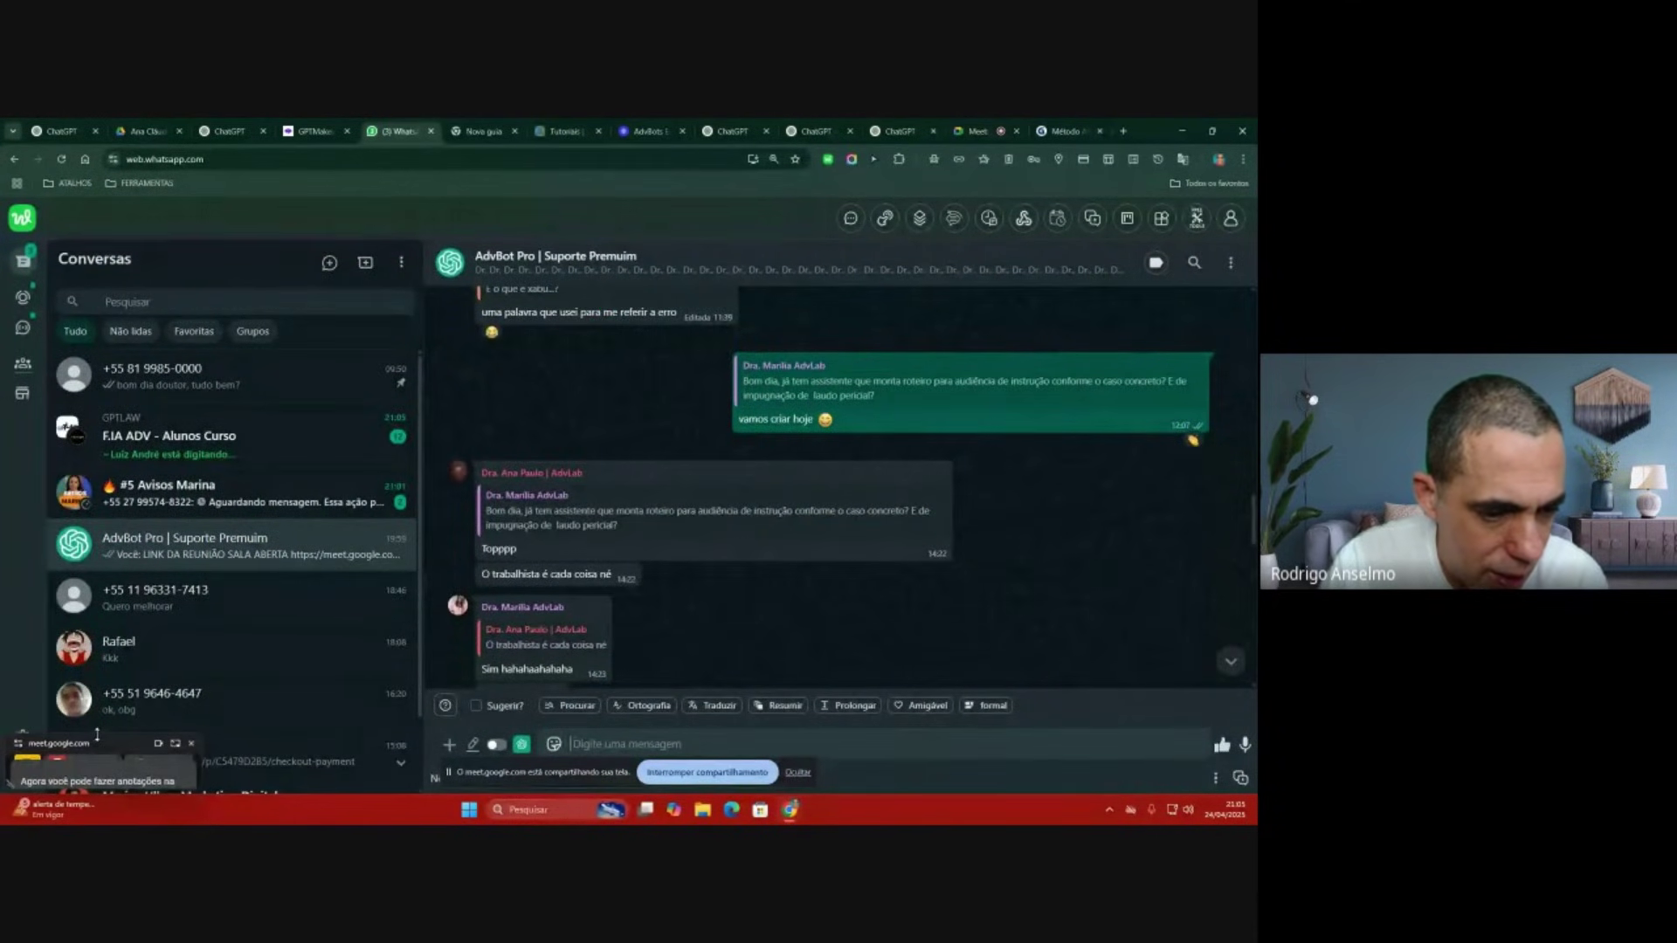
mouse_move(97, 736)
mouse_down()
mouse_move(108, 473)
mouse_move(107, 725)
mouse_up()
click(798, 772)
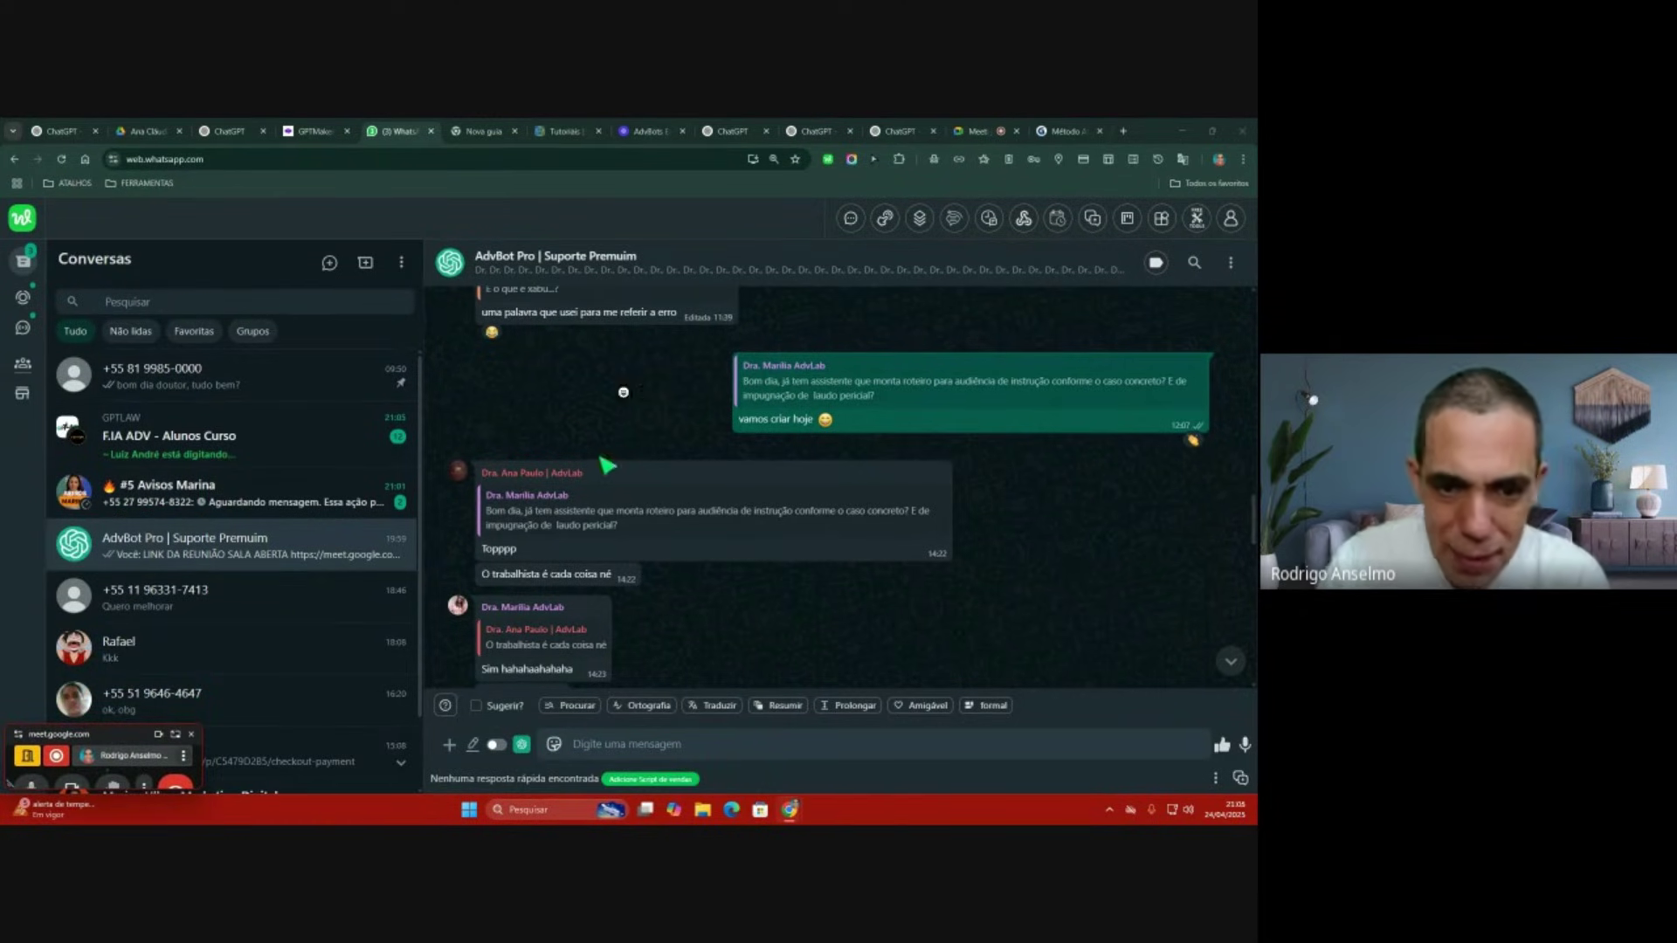
Step: Read the AdvBot Pro support group's assistant suggestions in WhatsApp, examining the labour hearing script and expert report challenge request and its replies
scroll(649, 482, up, 3)
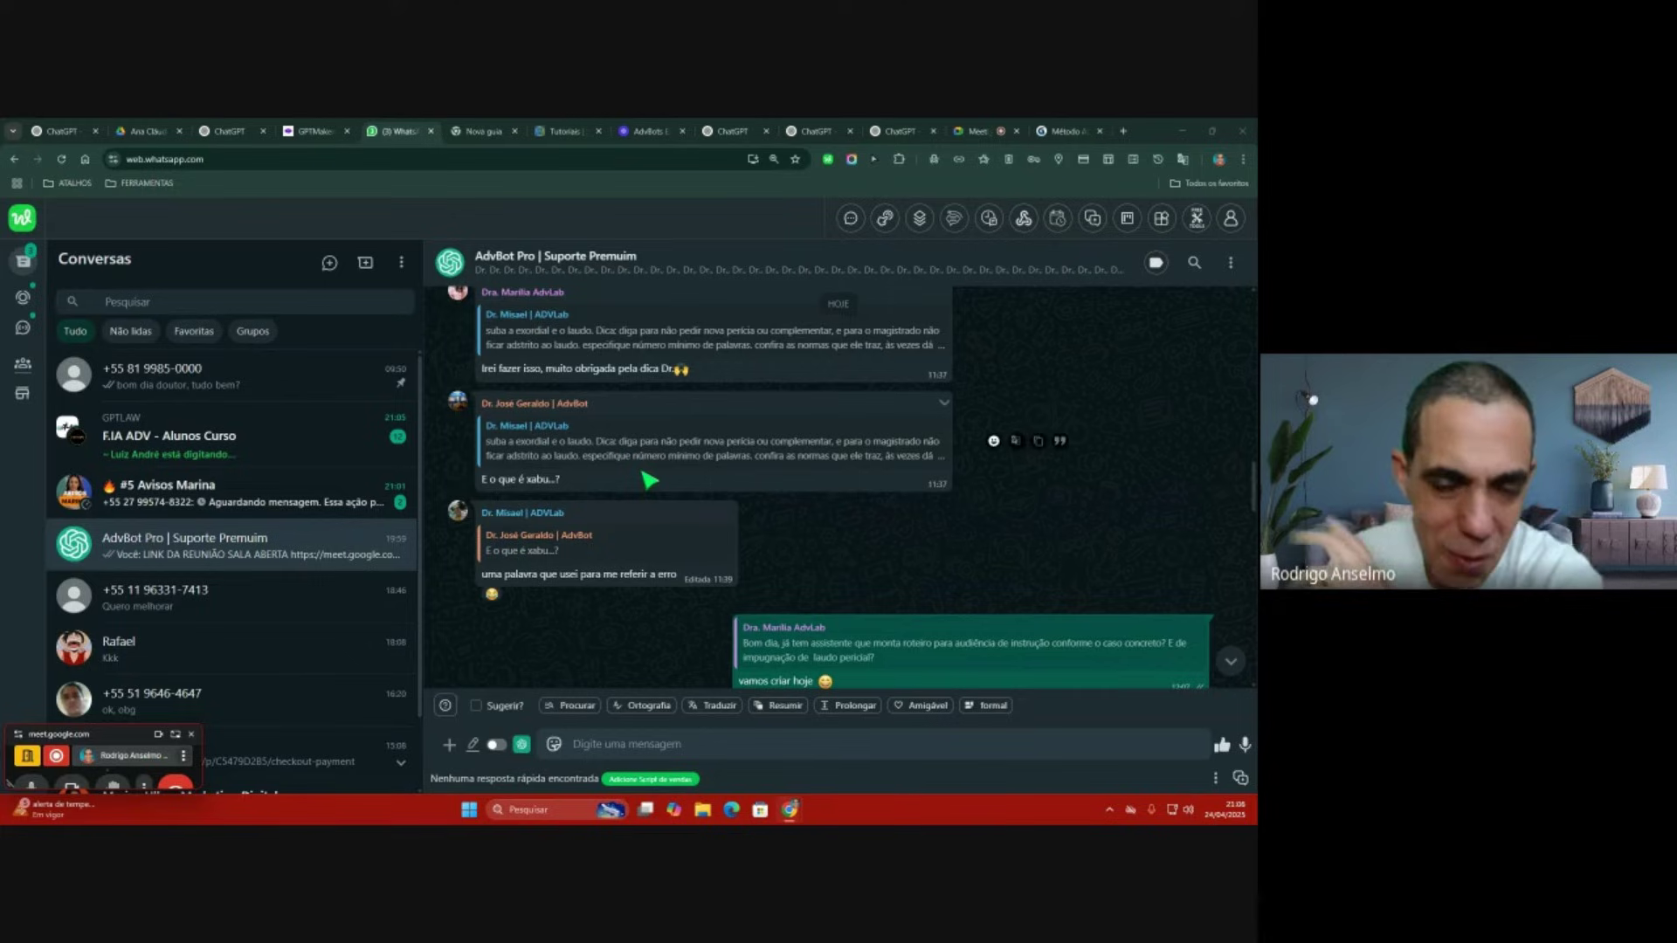
scroll(649, 481, up, 1)
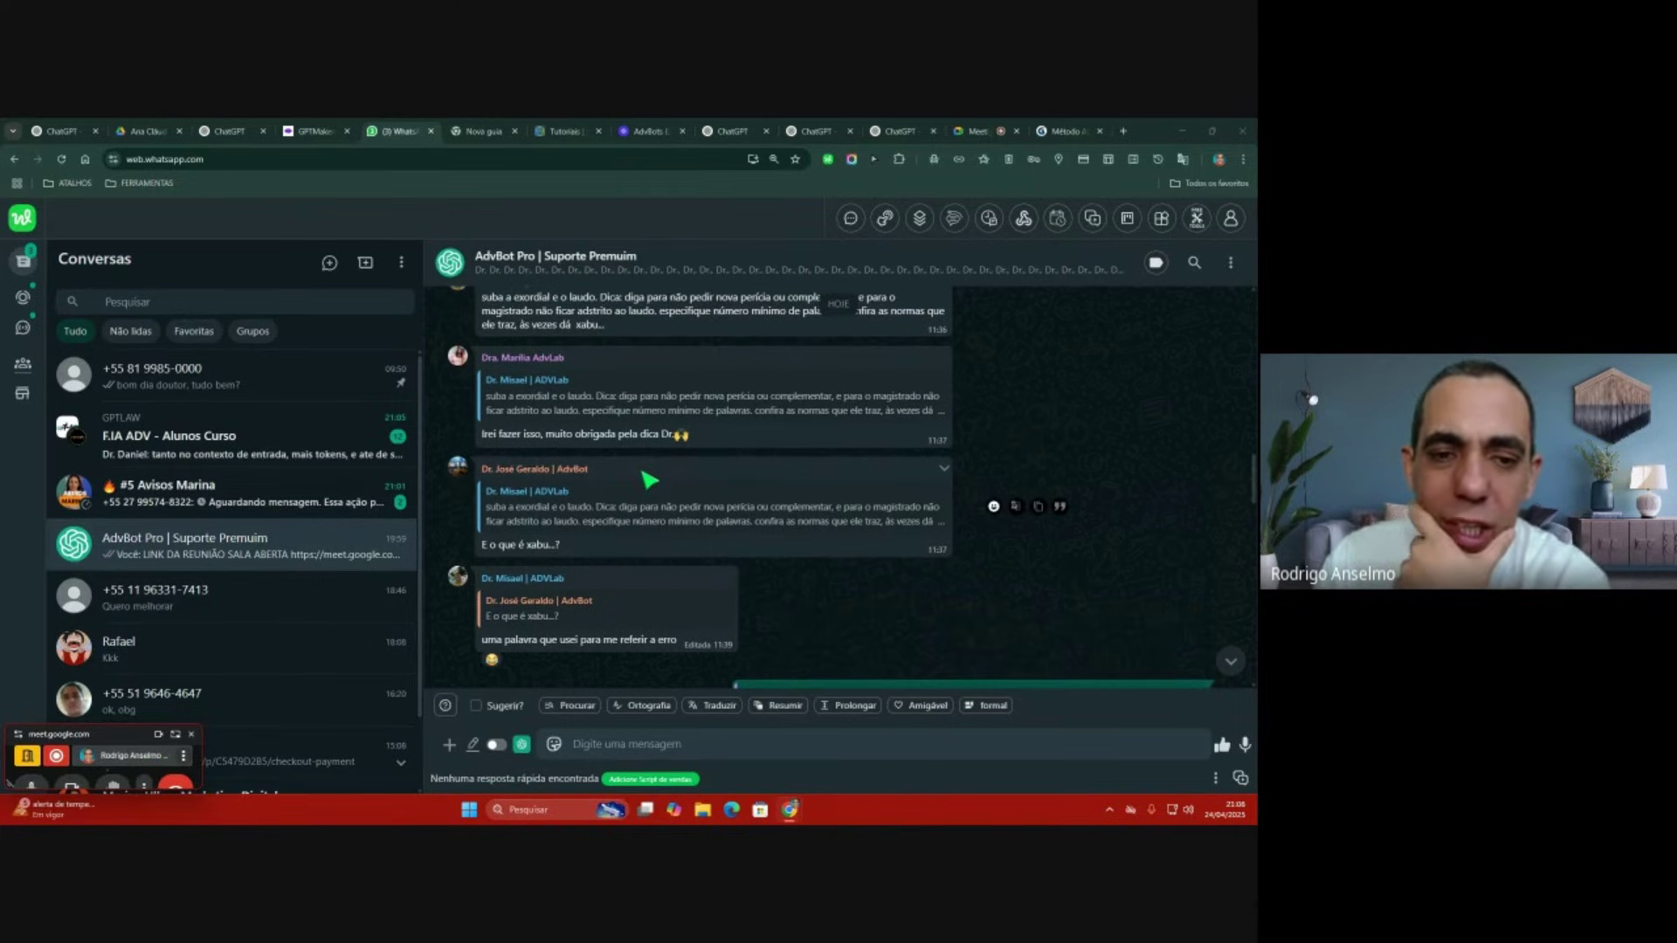
scroll(649, 480, up, 1)
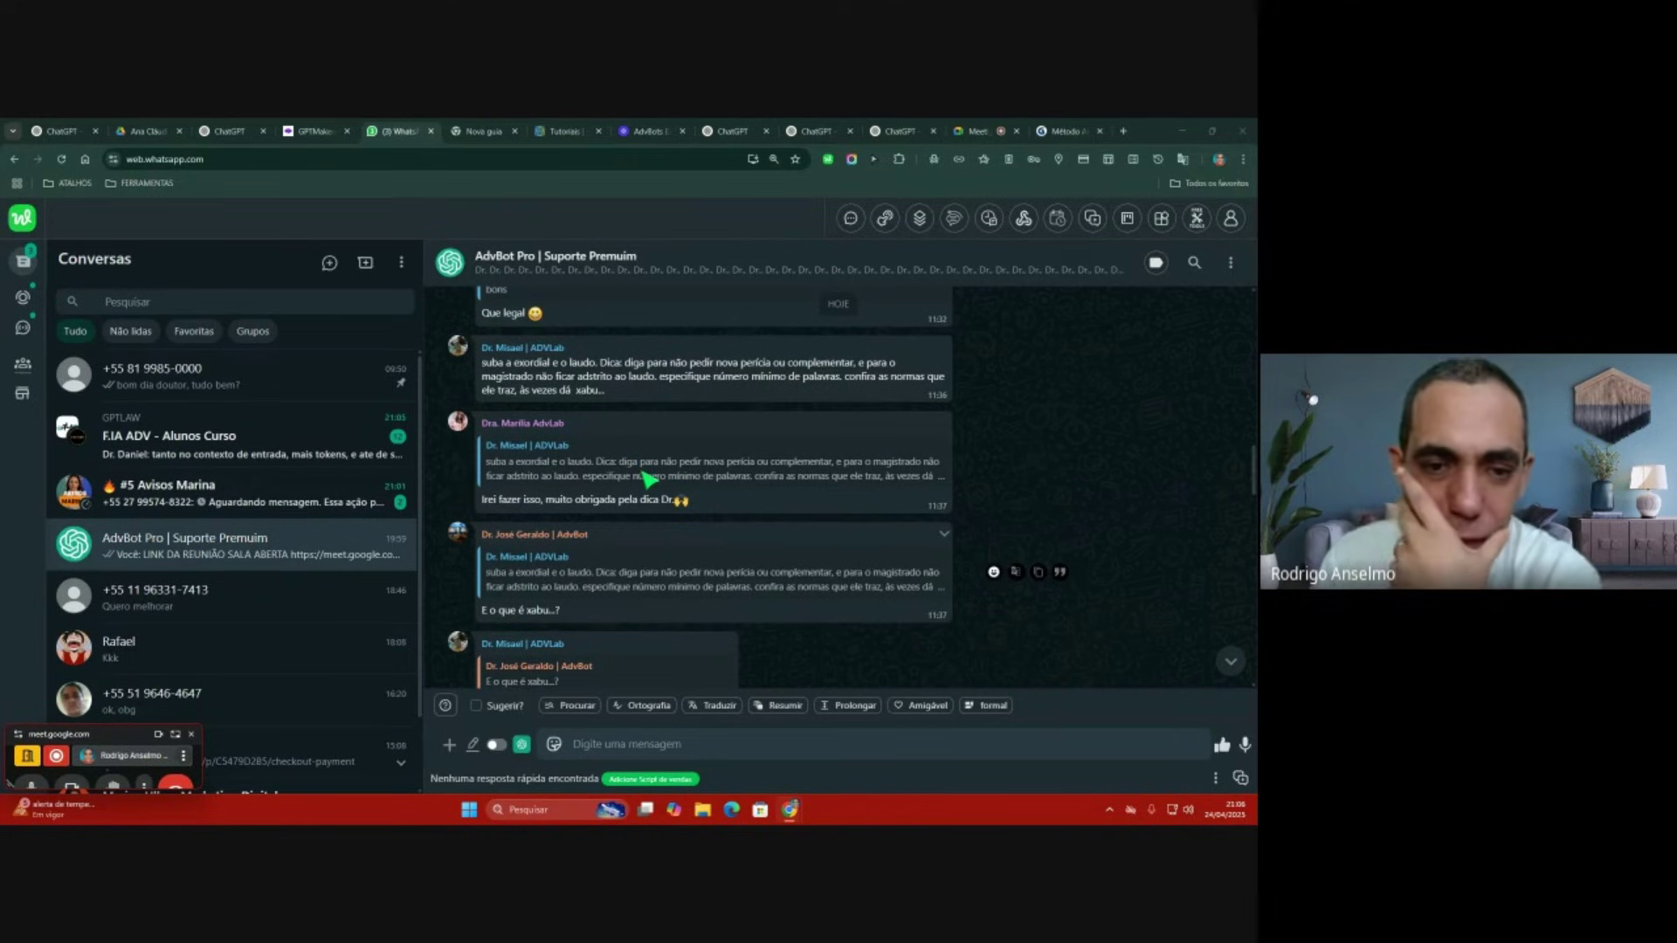
scroll(649, 478, up, 2)
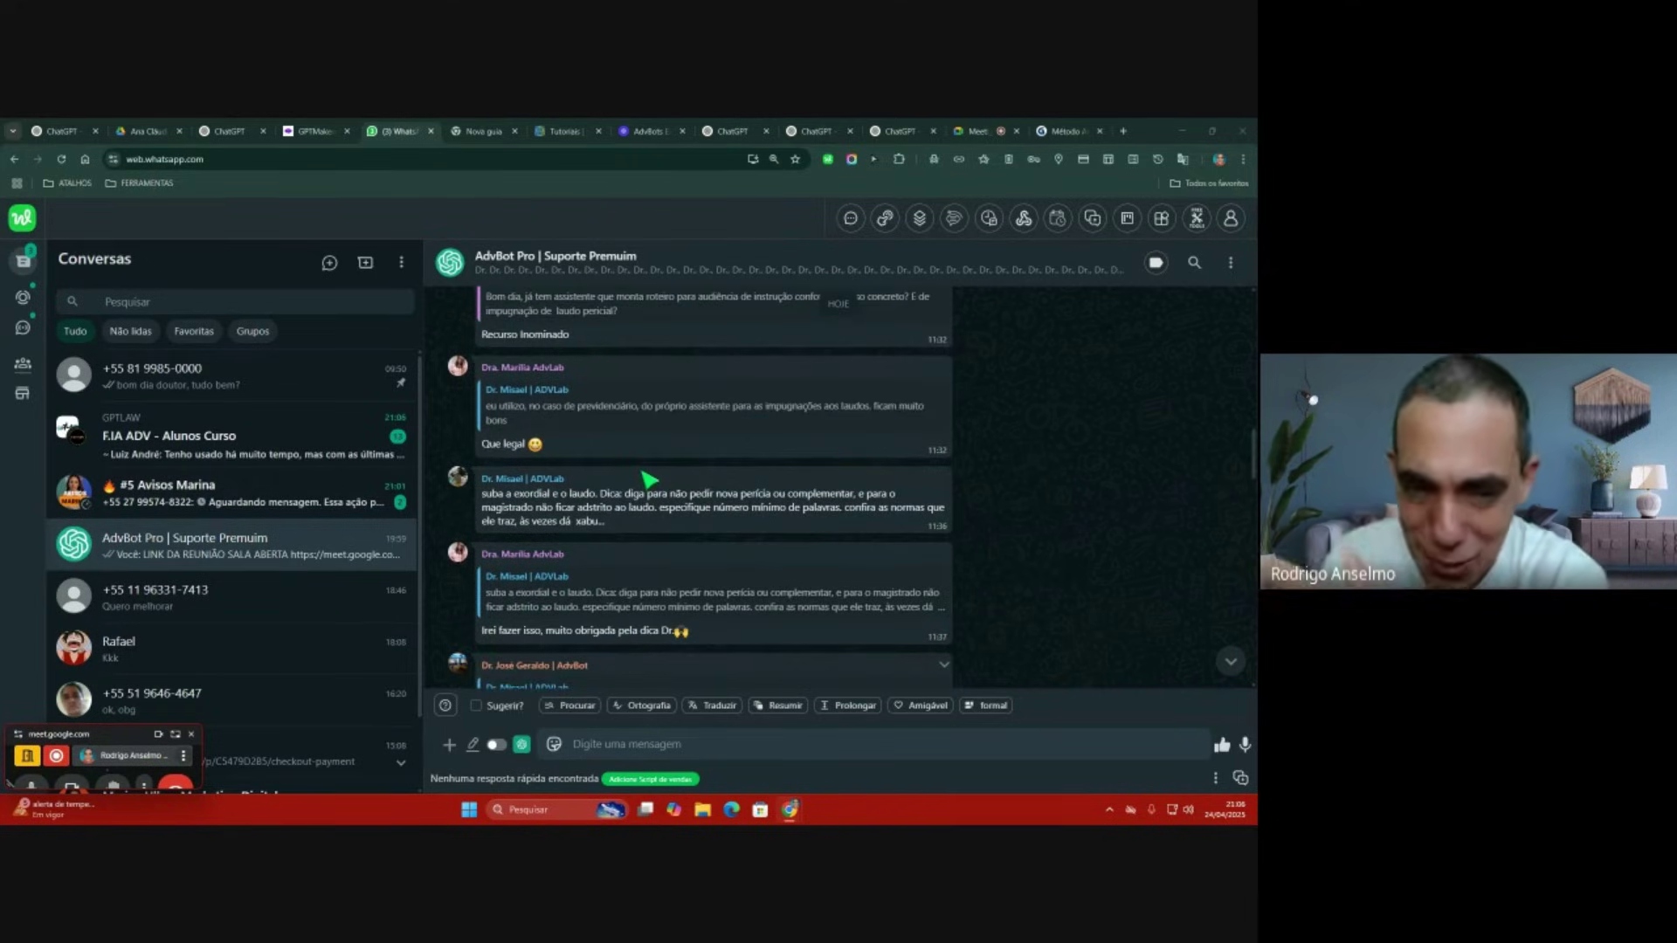
scroll(649, 480, up, 2)
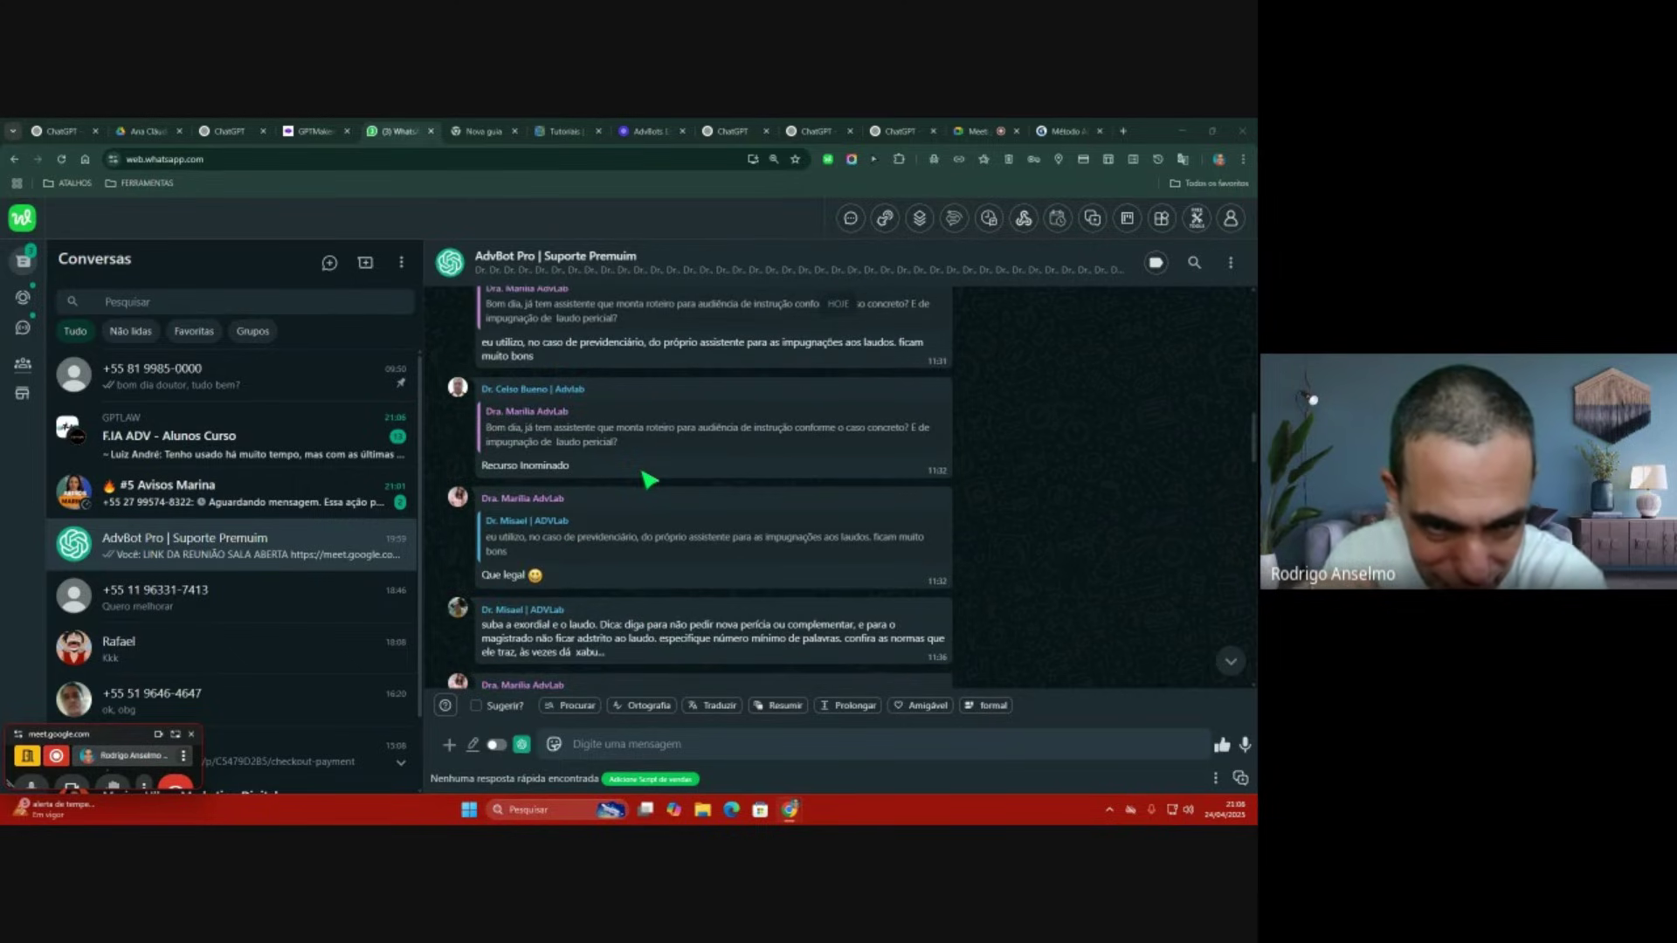
scroll(649, 479, up, 2)
scroll(649, 480, up, 2)
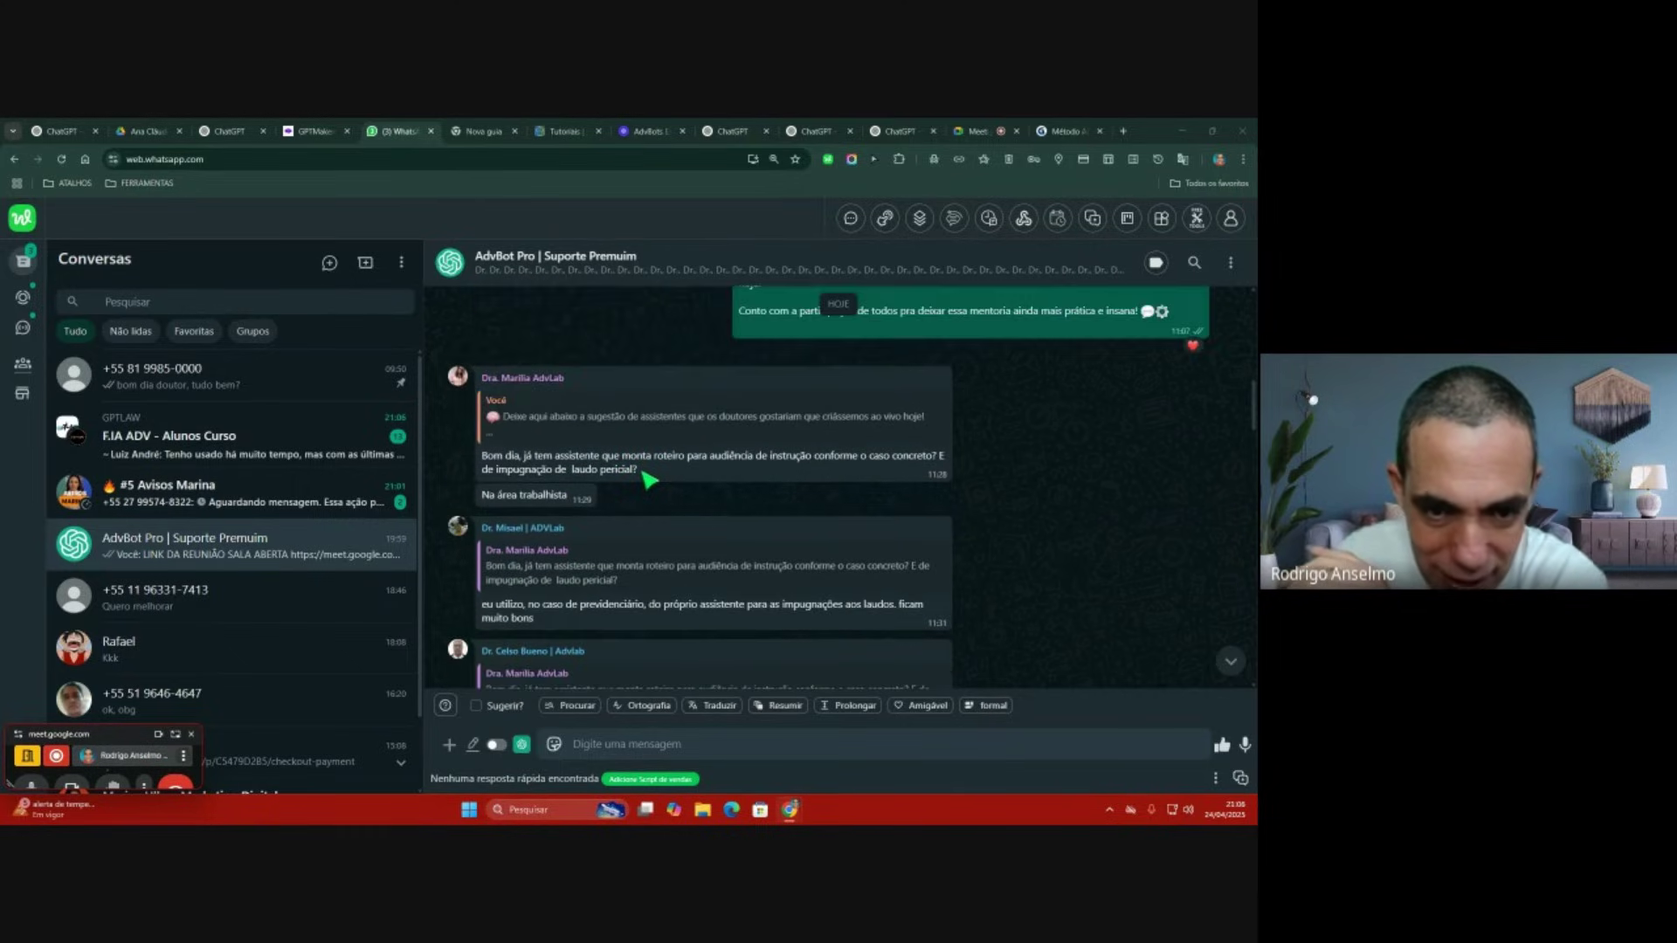
scroll(649, 480, down, 1)
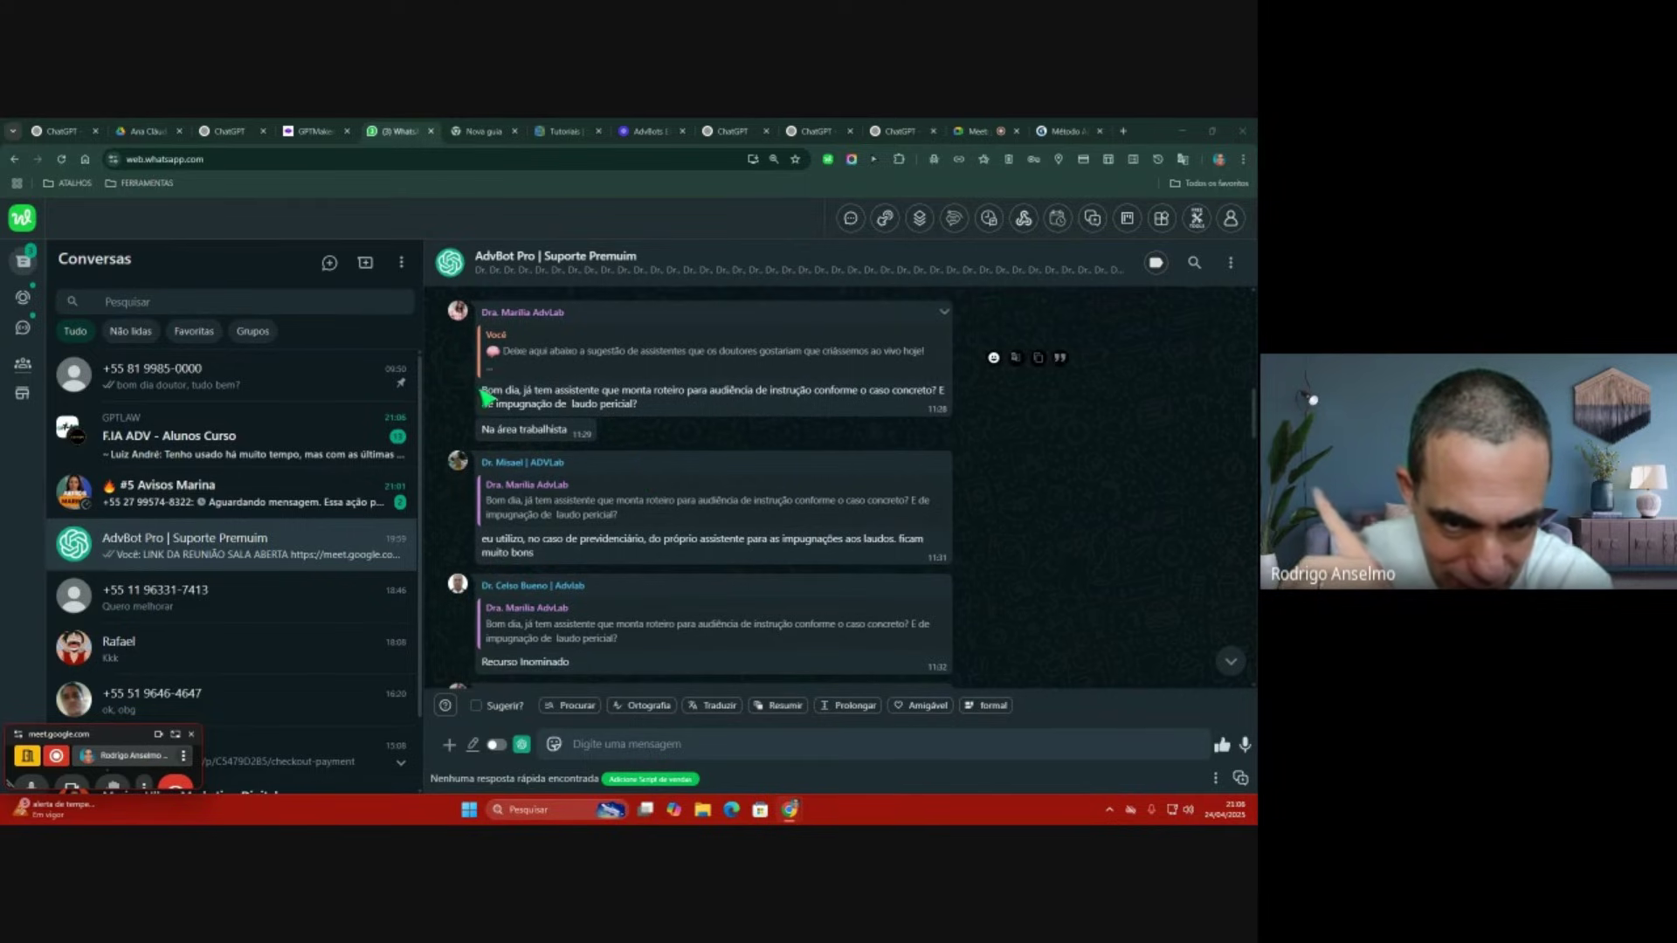
drag(480, 393, 710, 407)
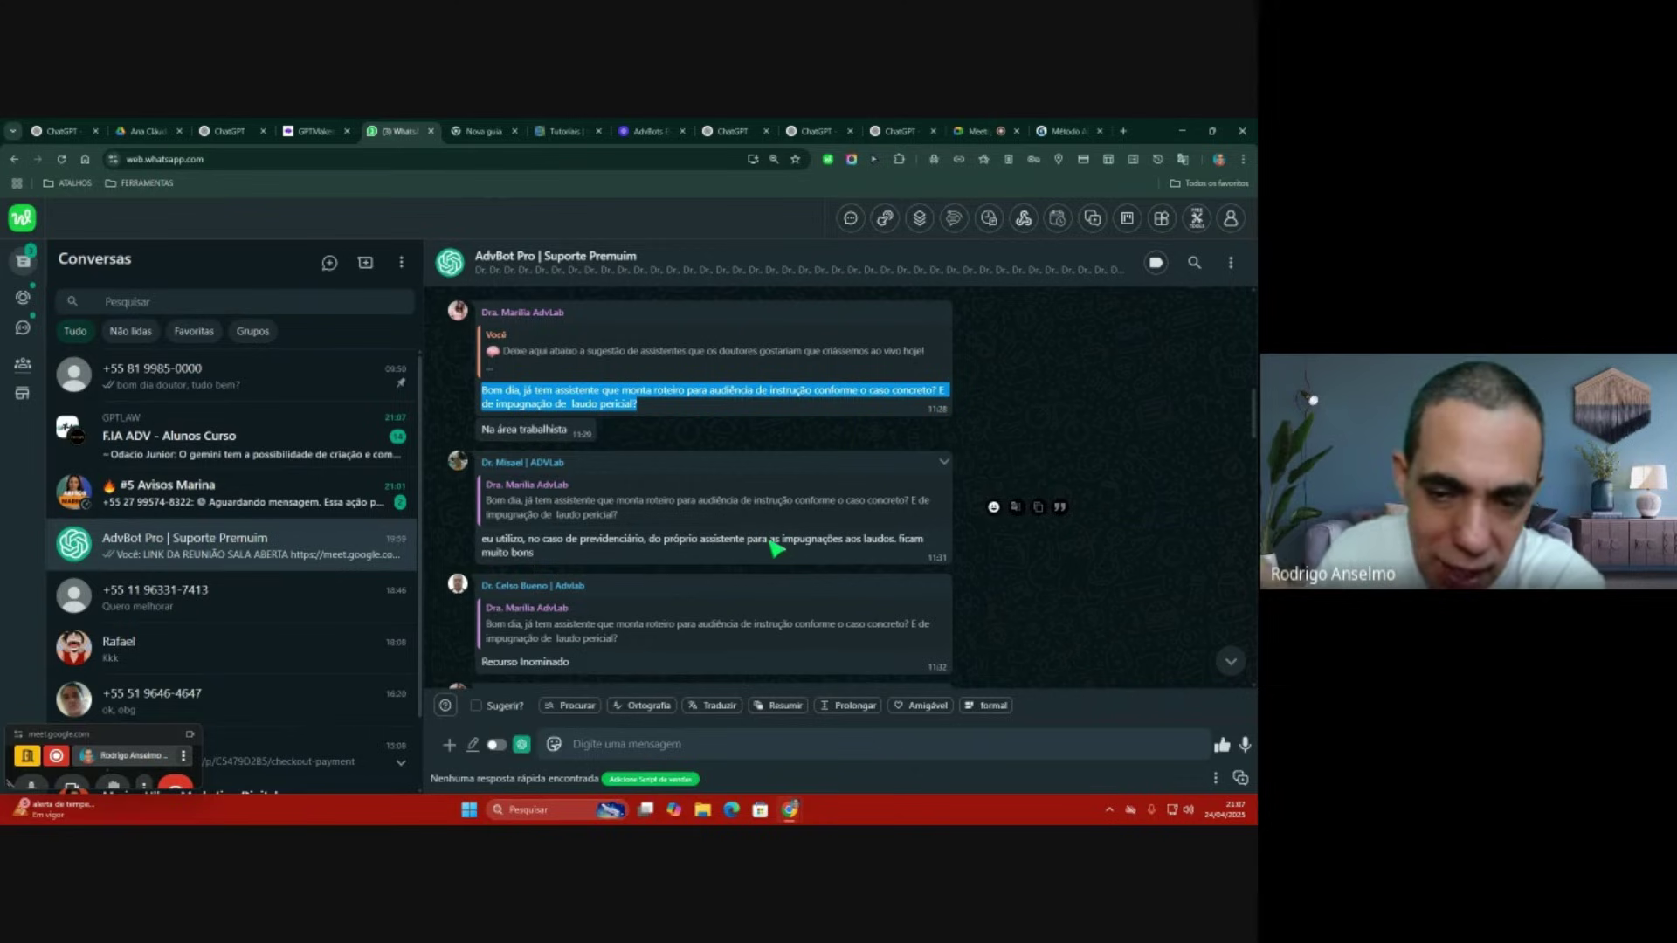
scroll(776, 546, down, 1)
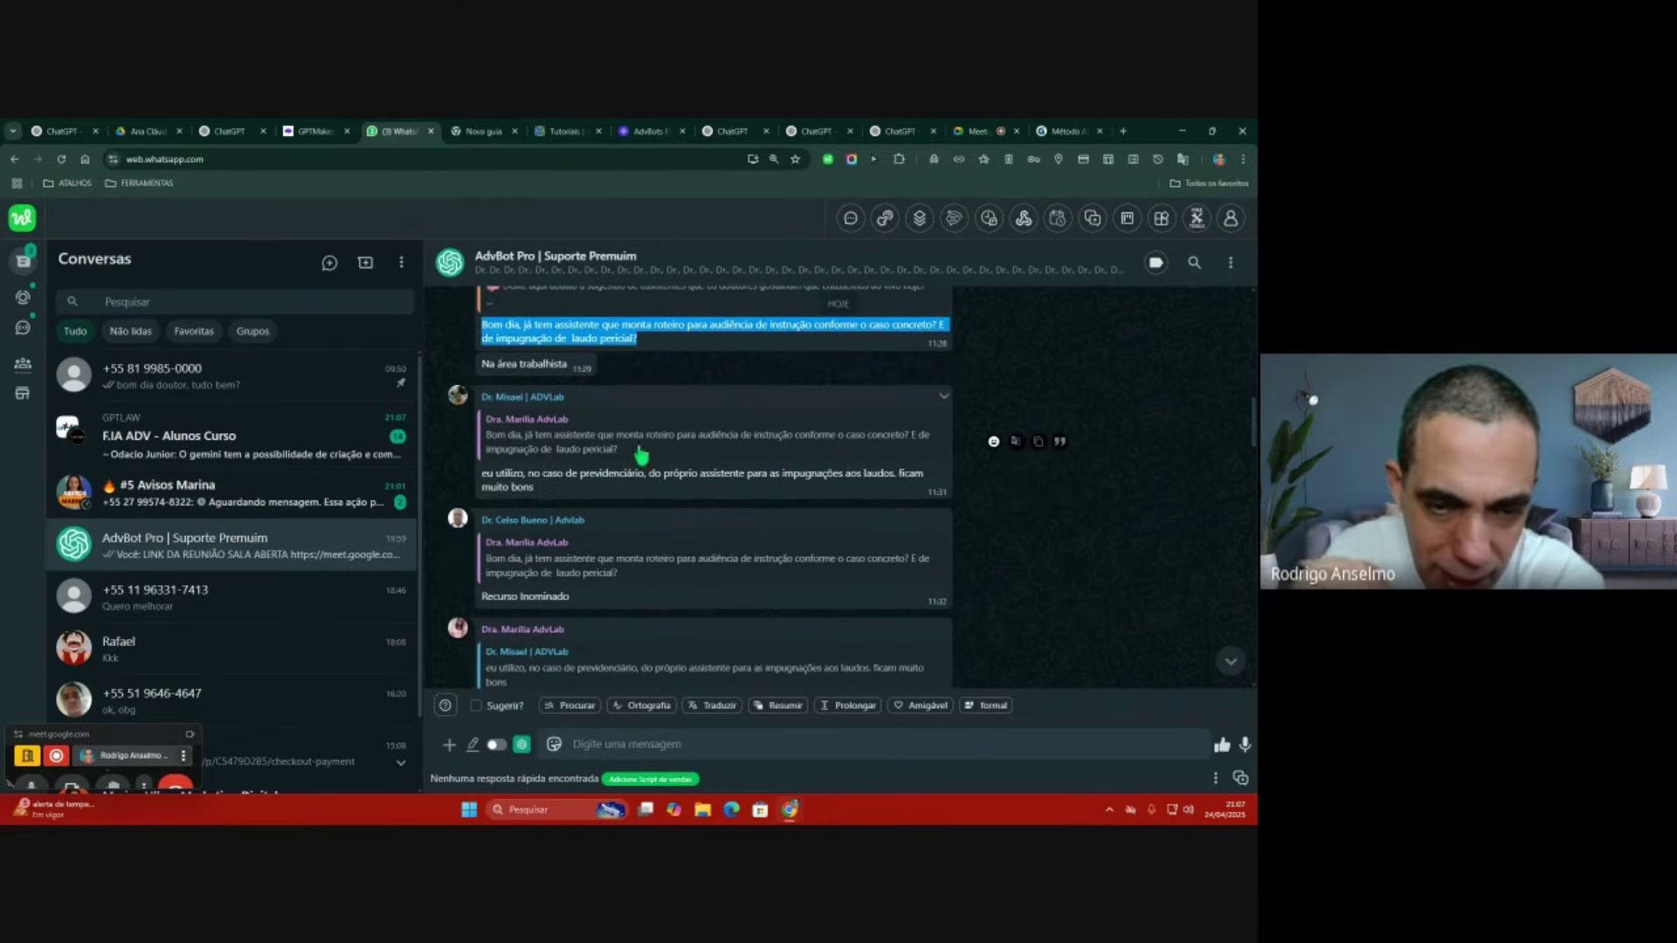
scroll(704, 491, down, 2)
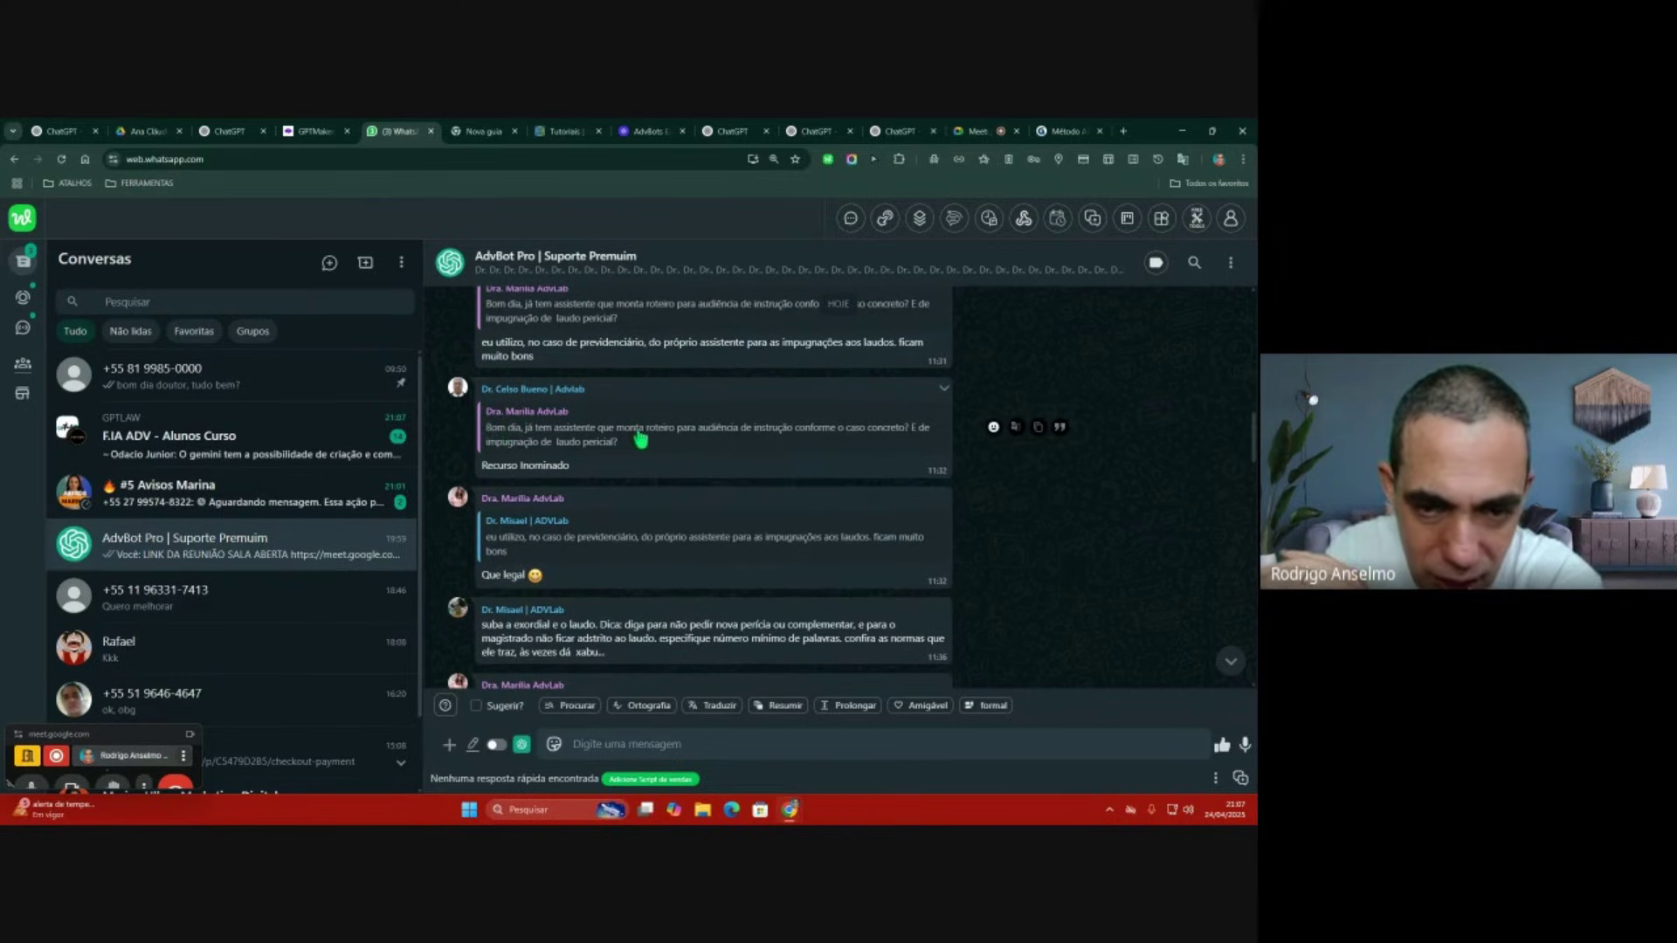
scroll(734, 489, down, 2)
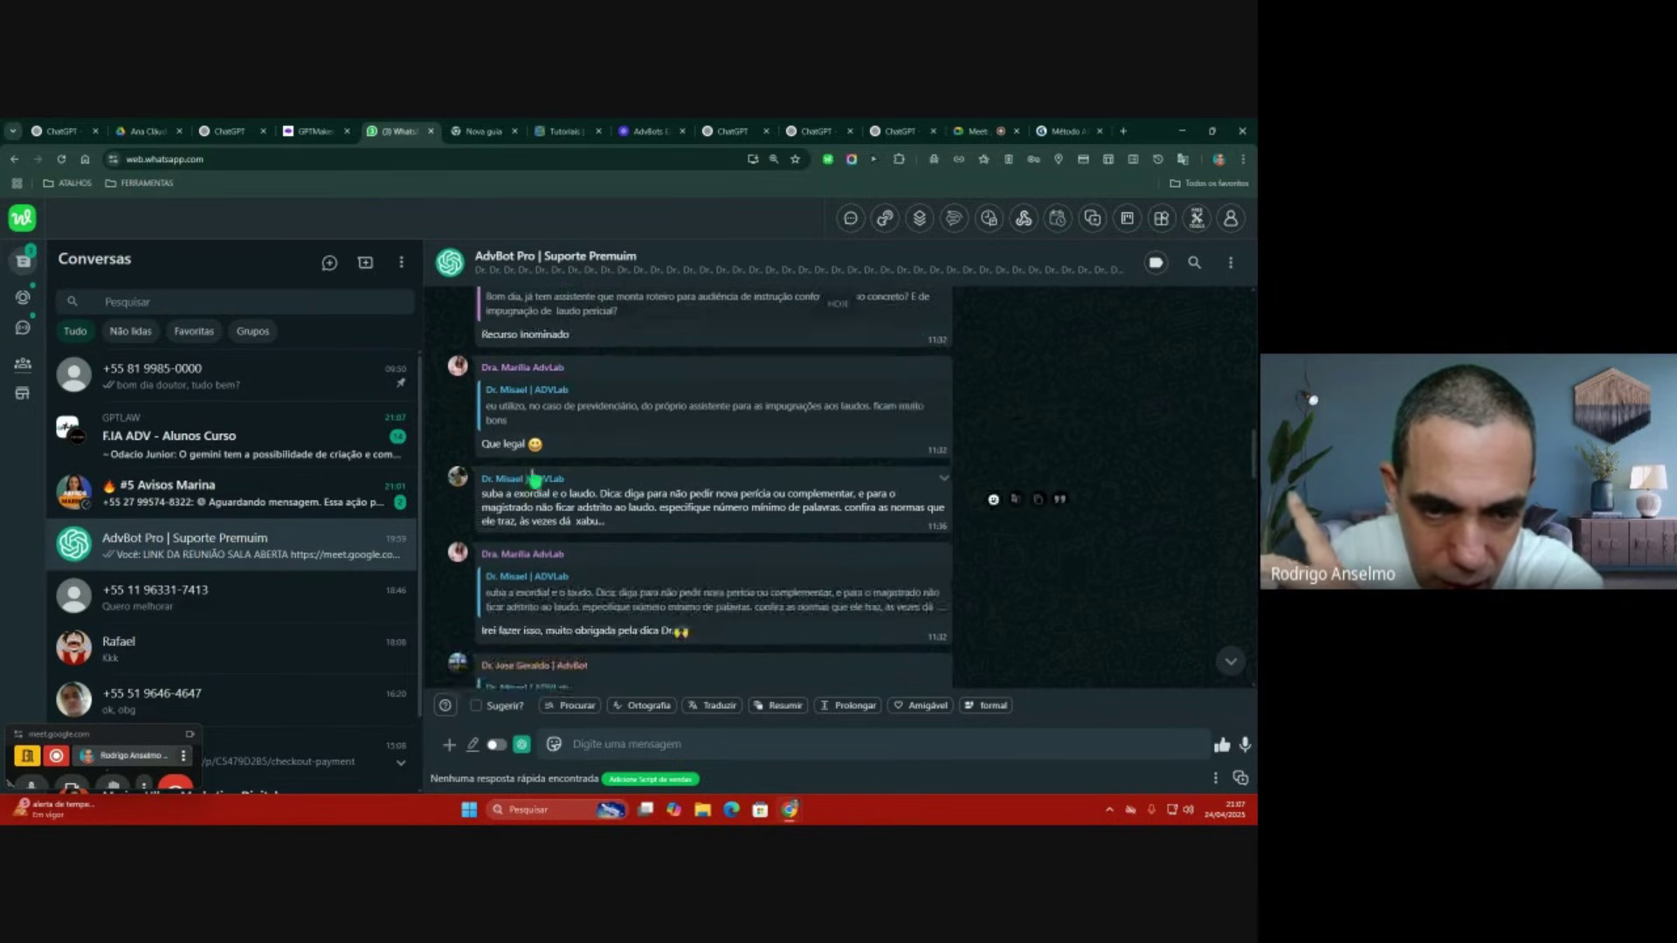
scroll(686, 524, up, 5)
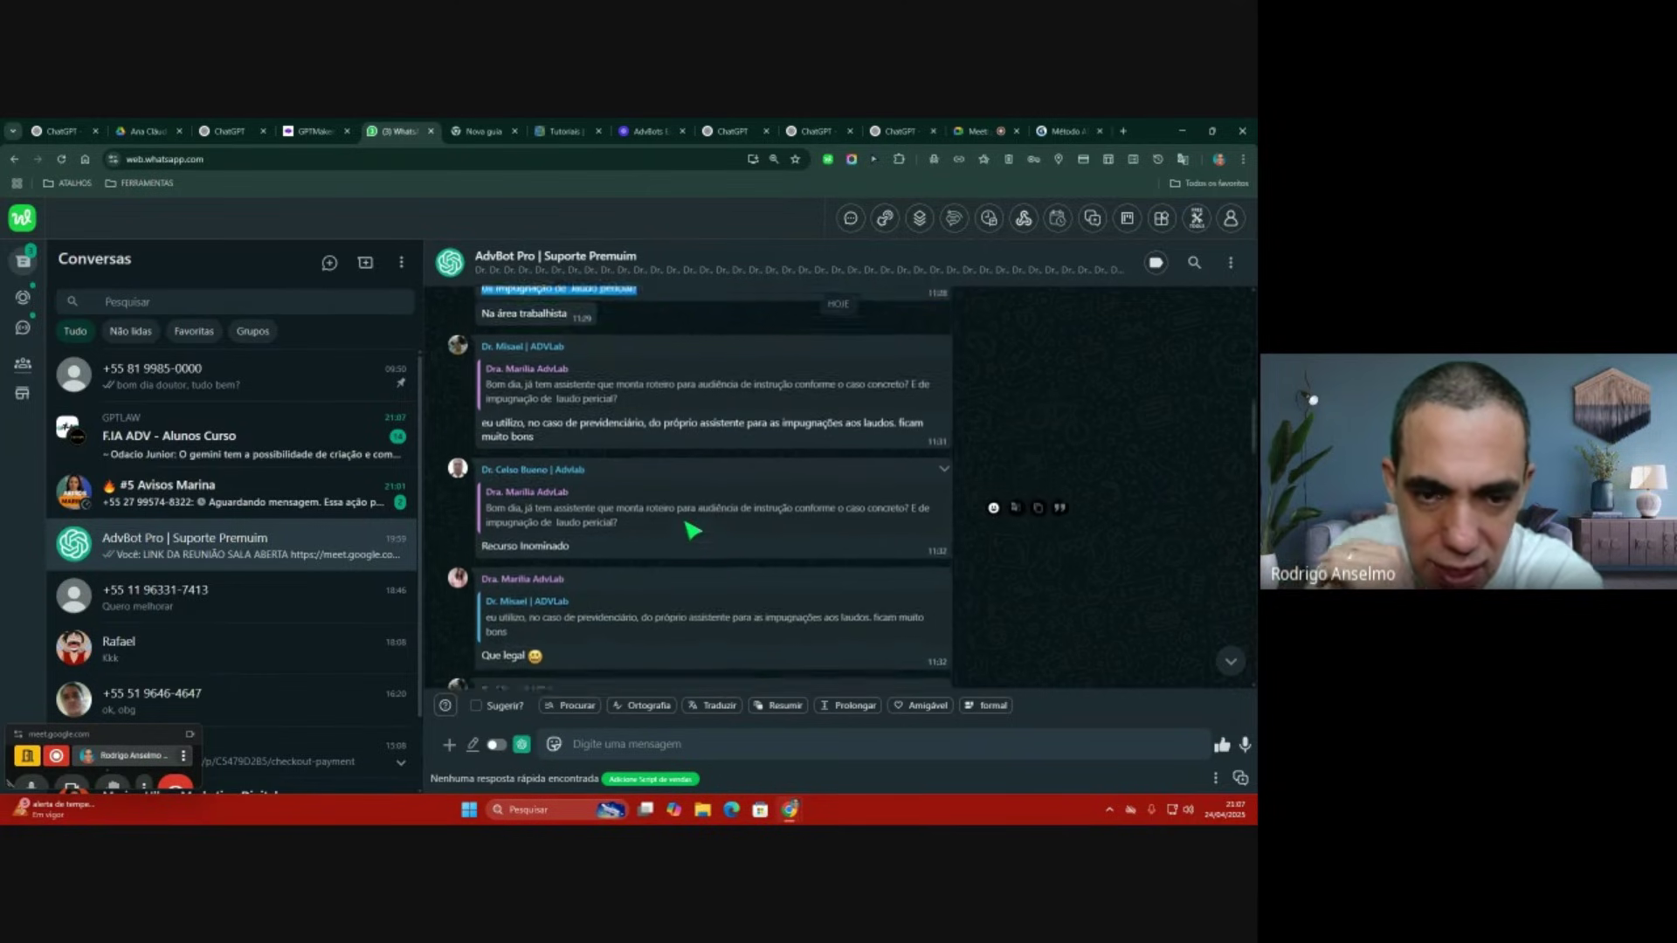
scroll(687, 529, down, 1)
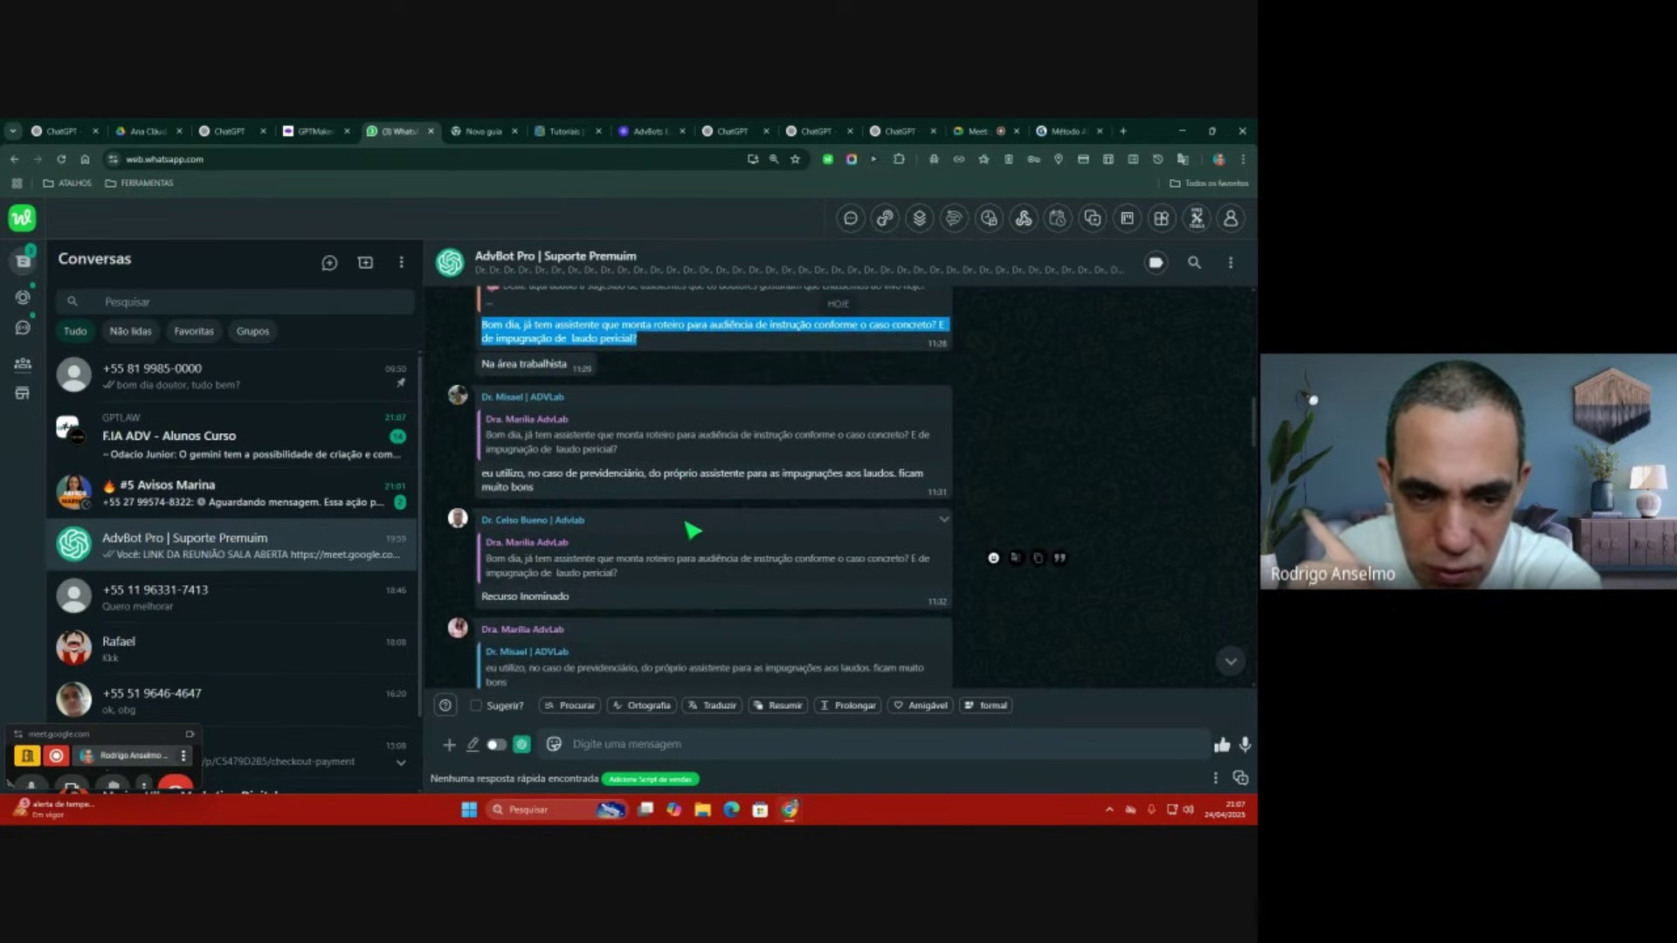
scroll(692, 531, up, 2)
Step: Copy the group message asking for a hearing script and expert report challenge assistant, together with its follow-up "Na área trabalhista"
click(515, 469)
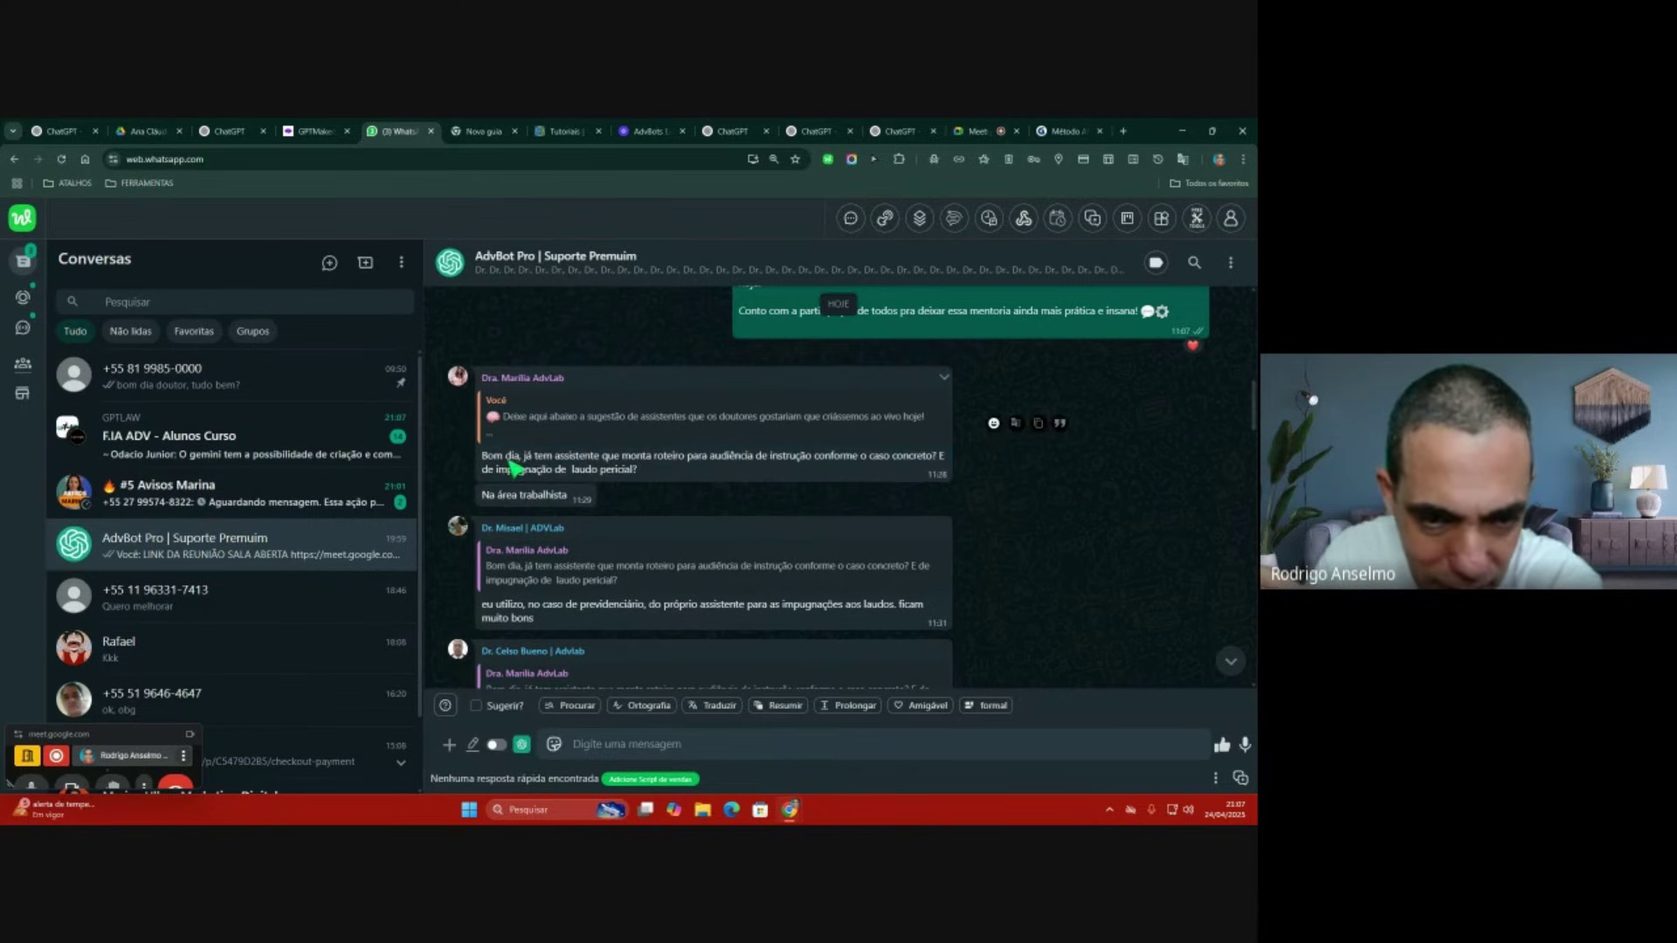
drag(482, 455, 760, 492)
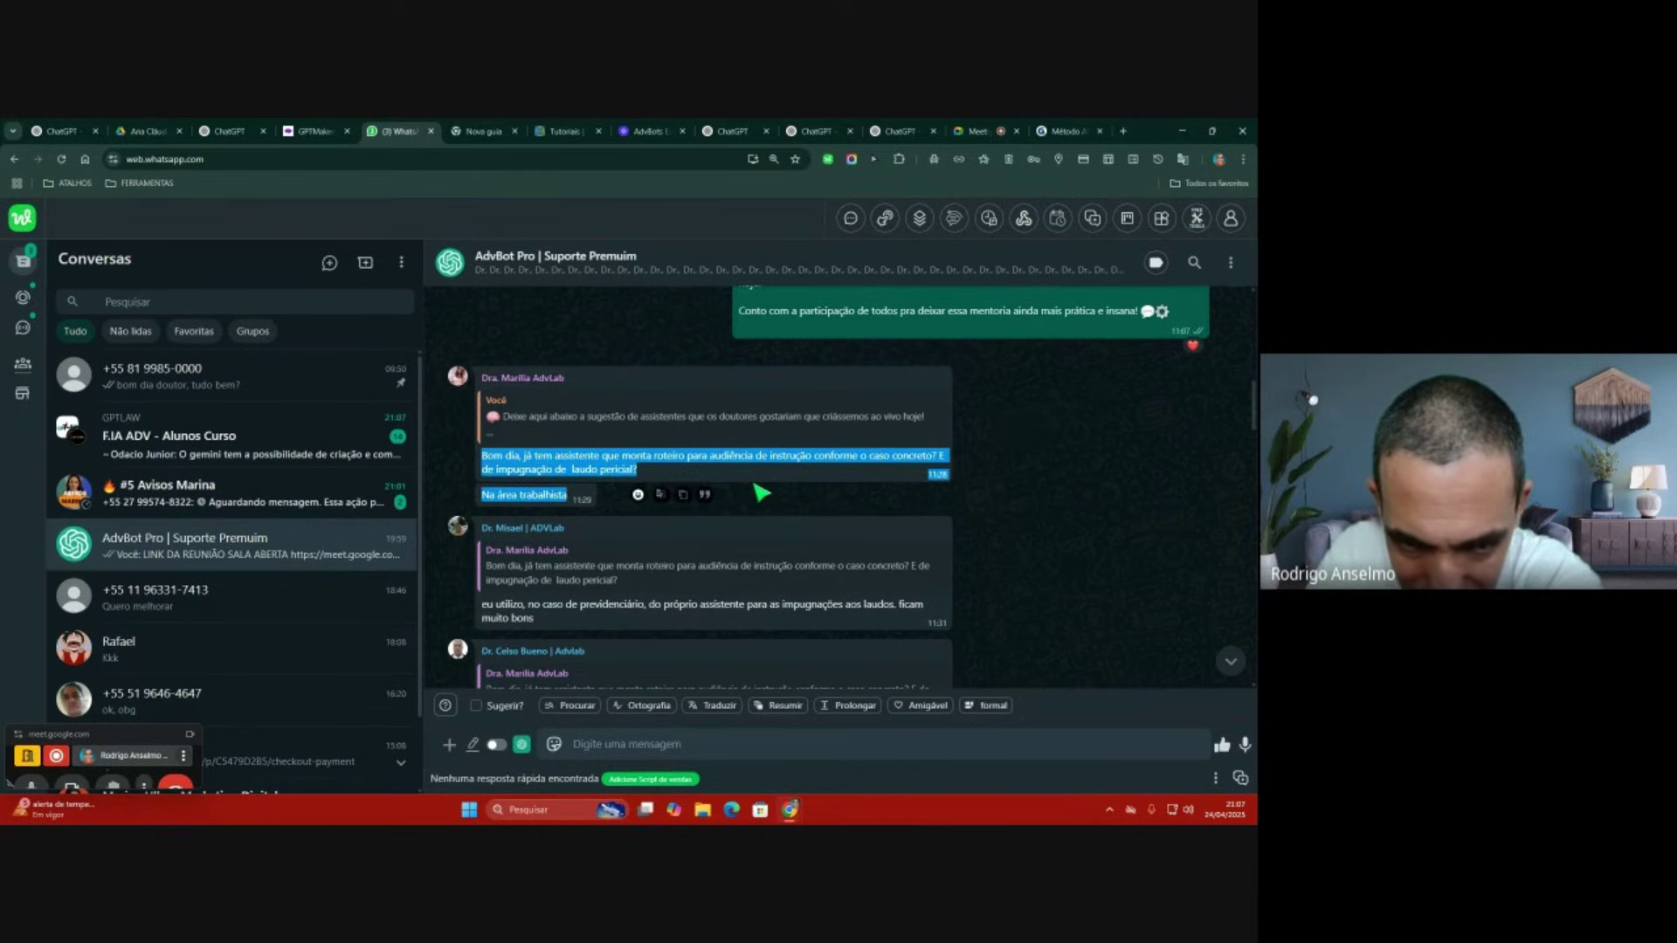
right_click(599, 465)
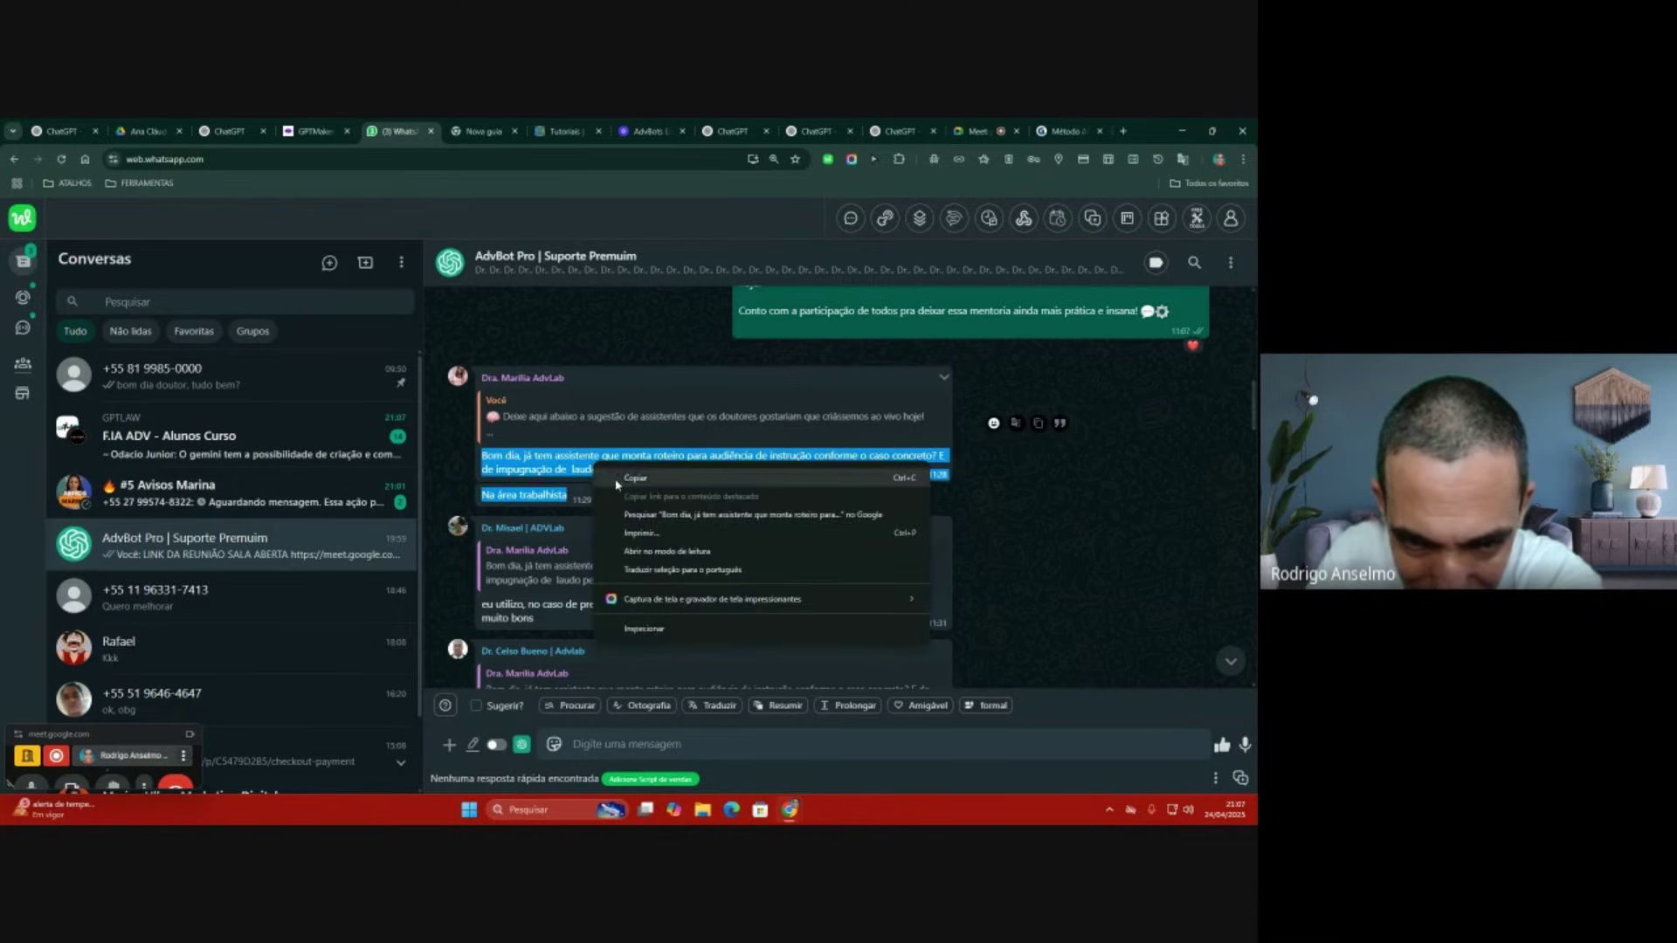
click(617, 480)
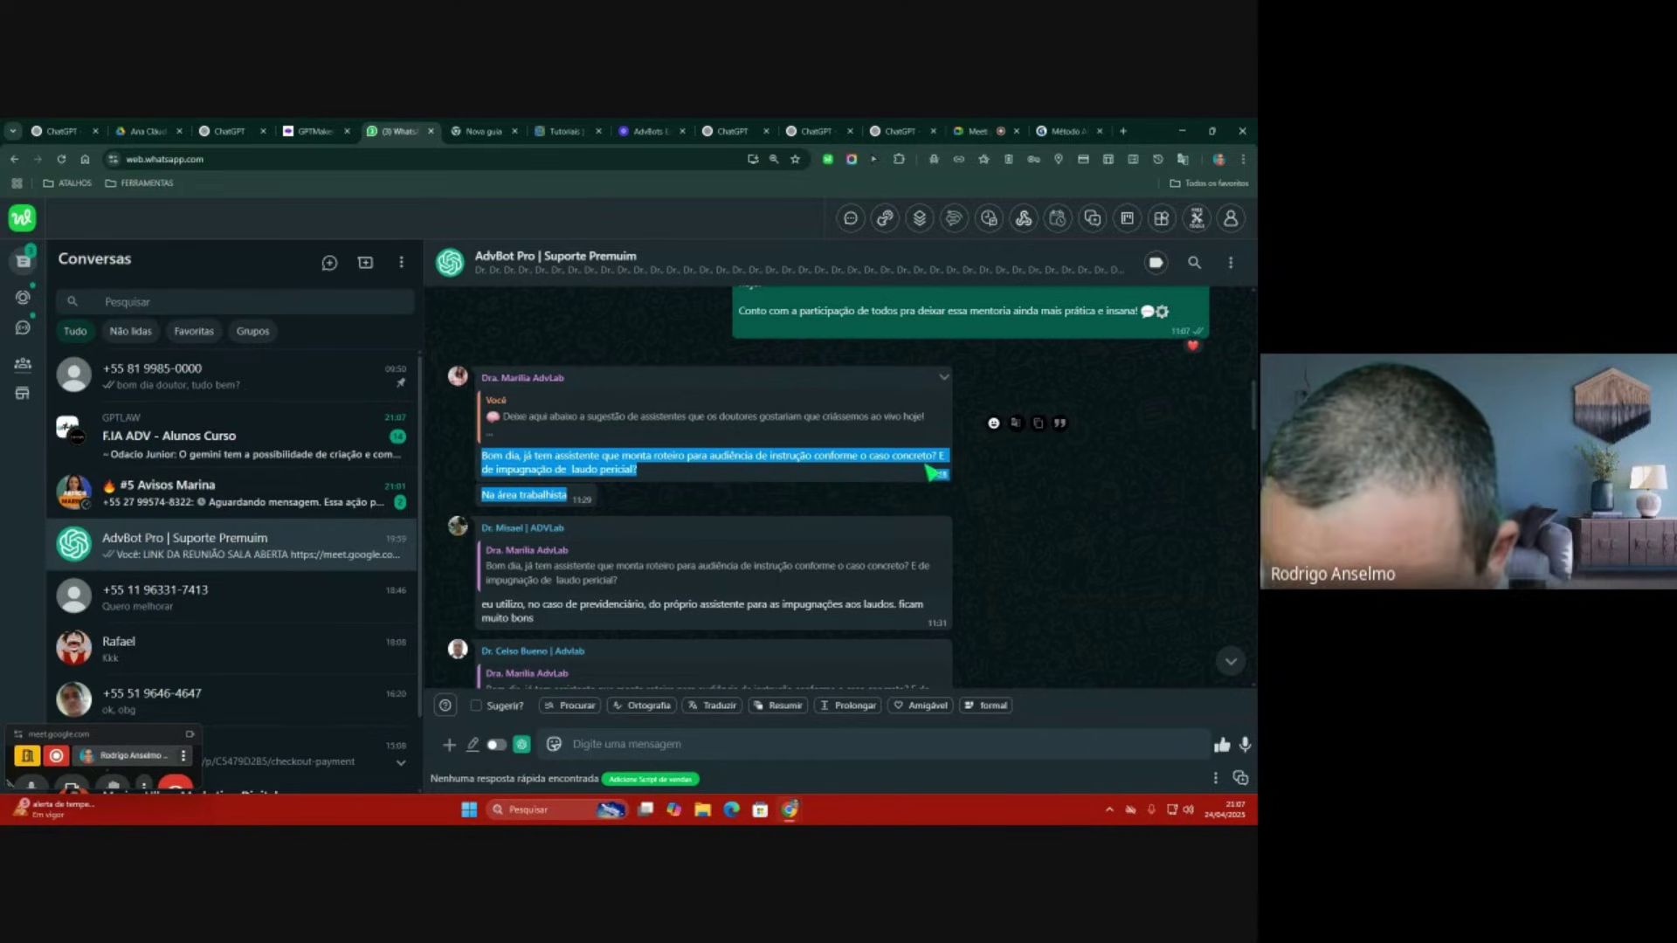
Step: Switch to ChatGPT and dictate in a new ChatGPT 4o chat a request for the skills, tasks and behaviour a legal assistant needs for the proposed case
click(817, 131)
click(26, 221)
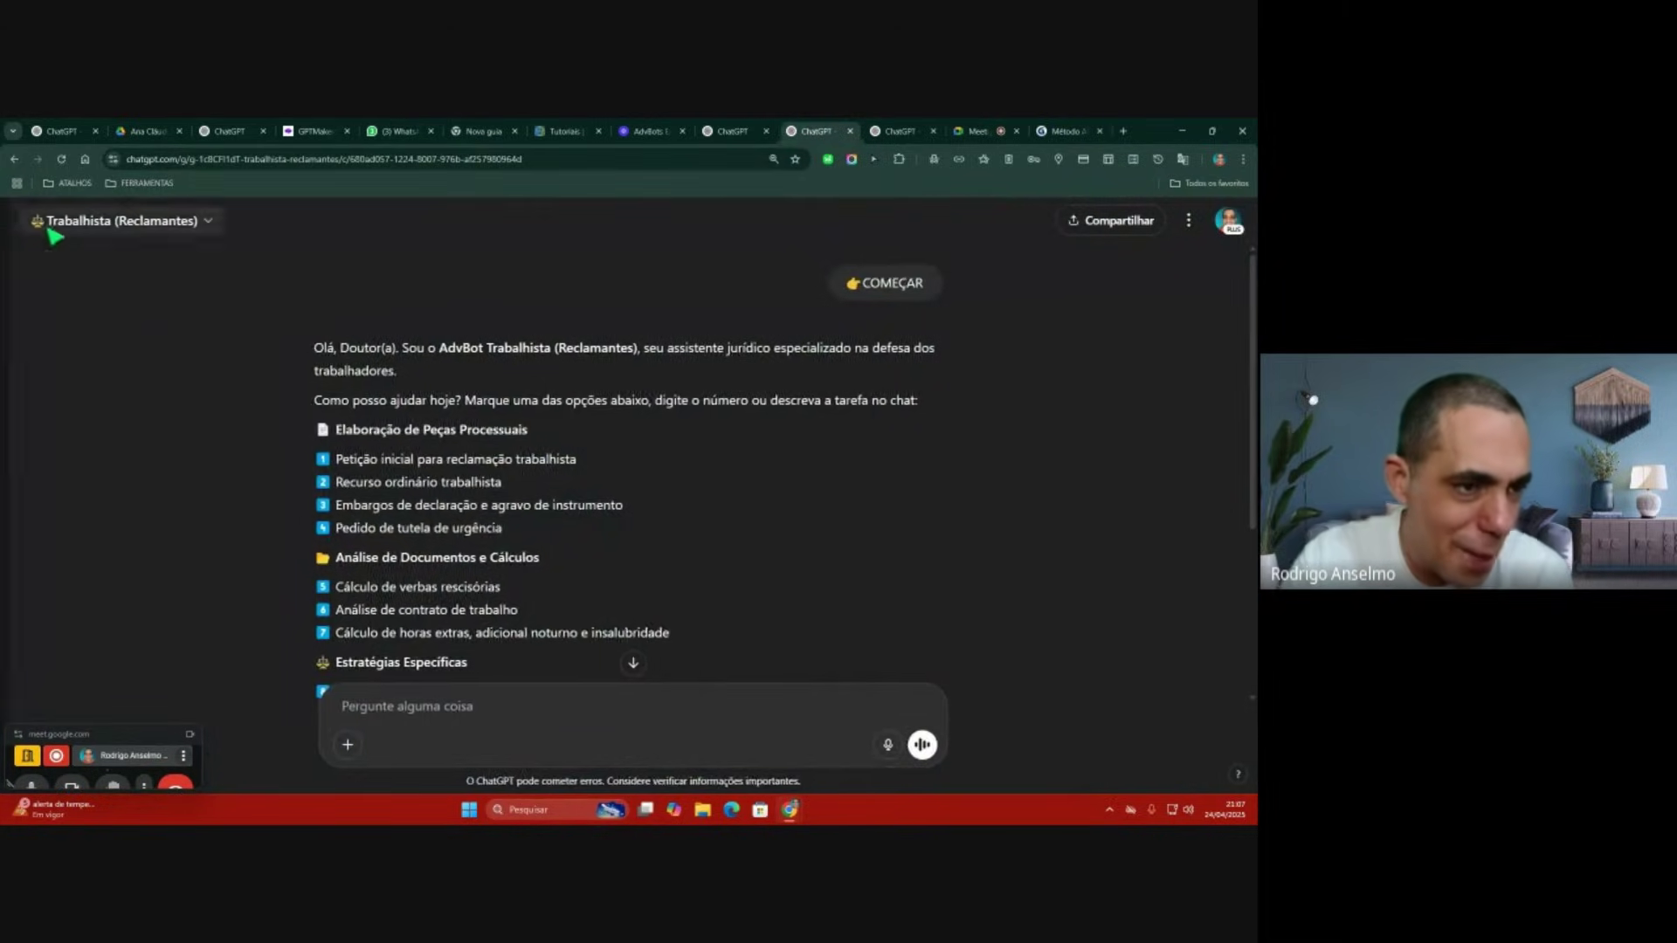
click(61, 258)
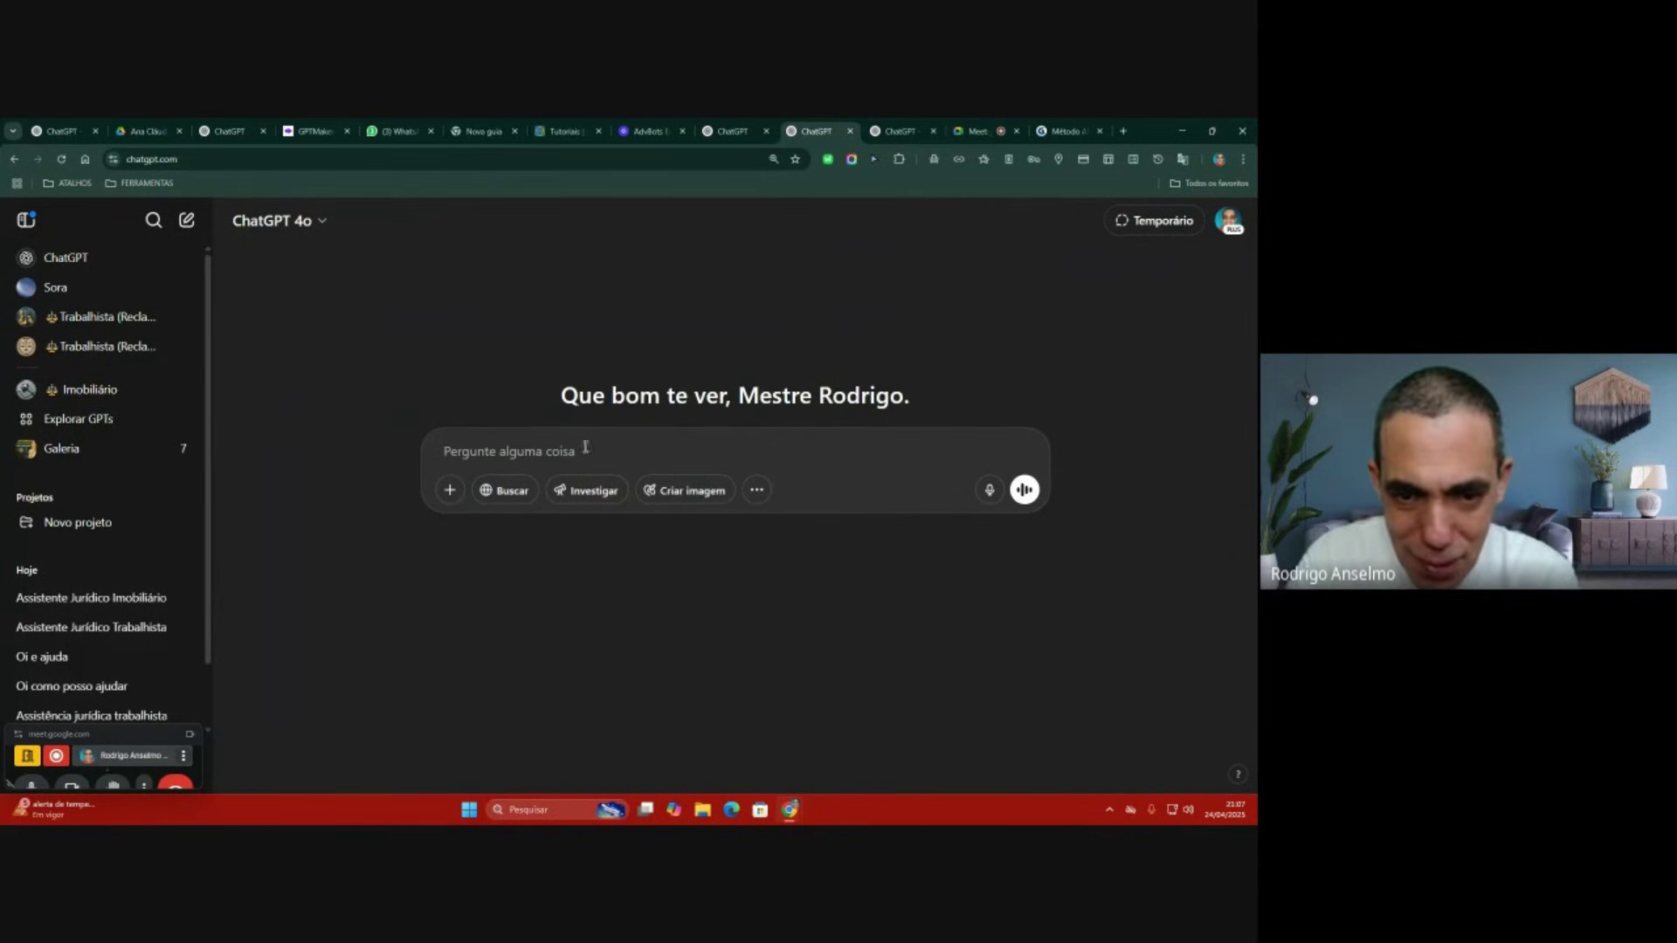
click(990, 490)
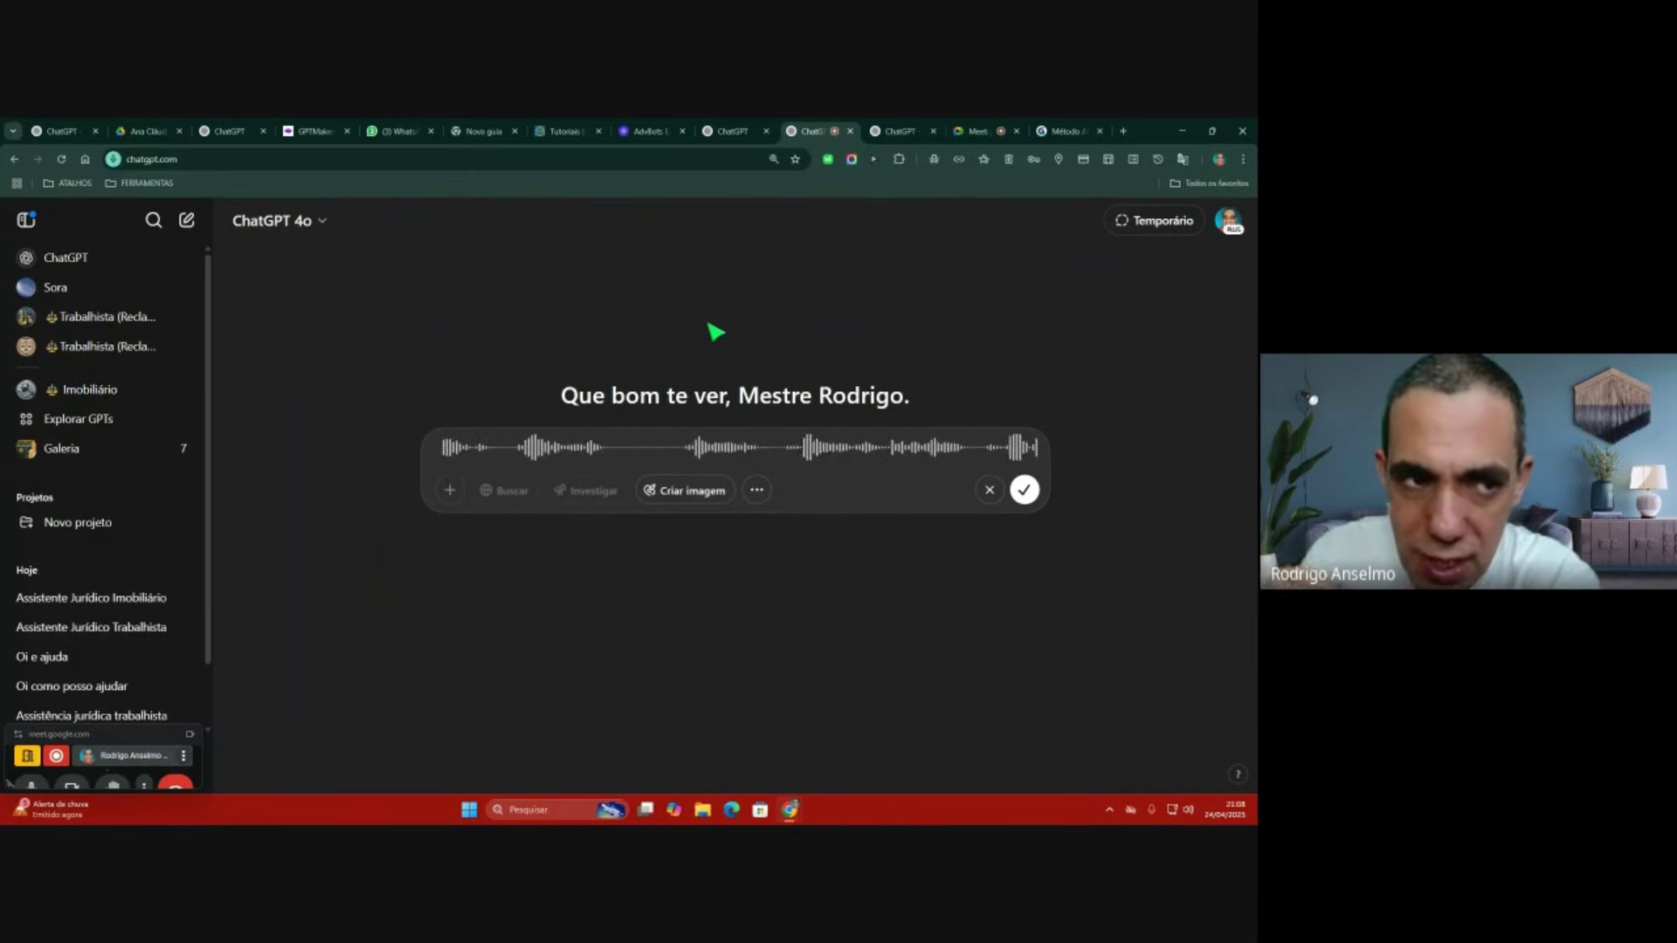
click(1026, 491)
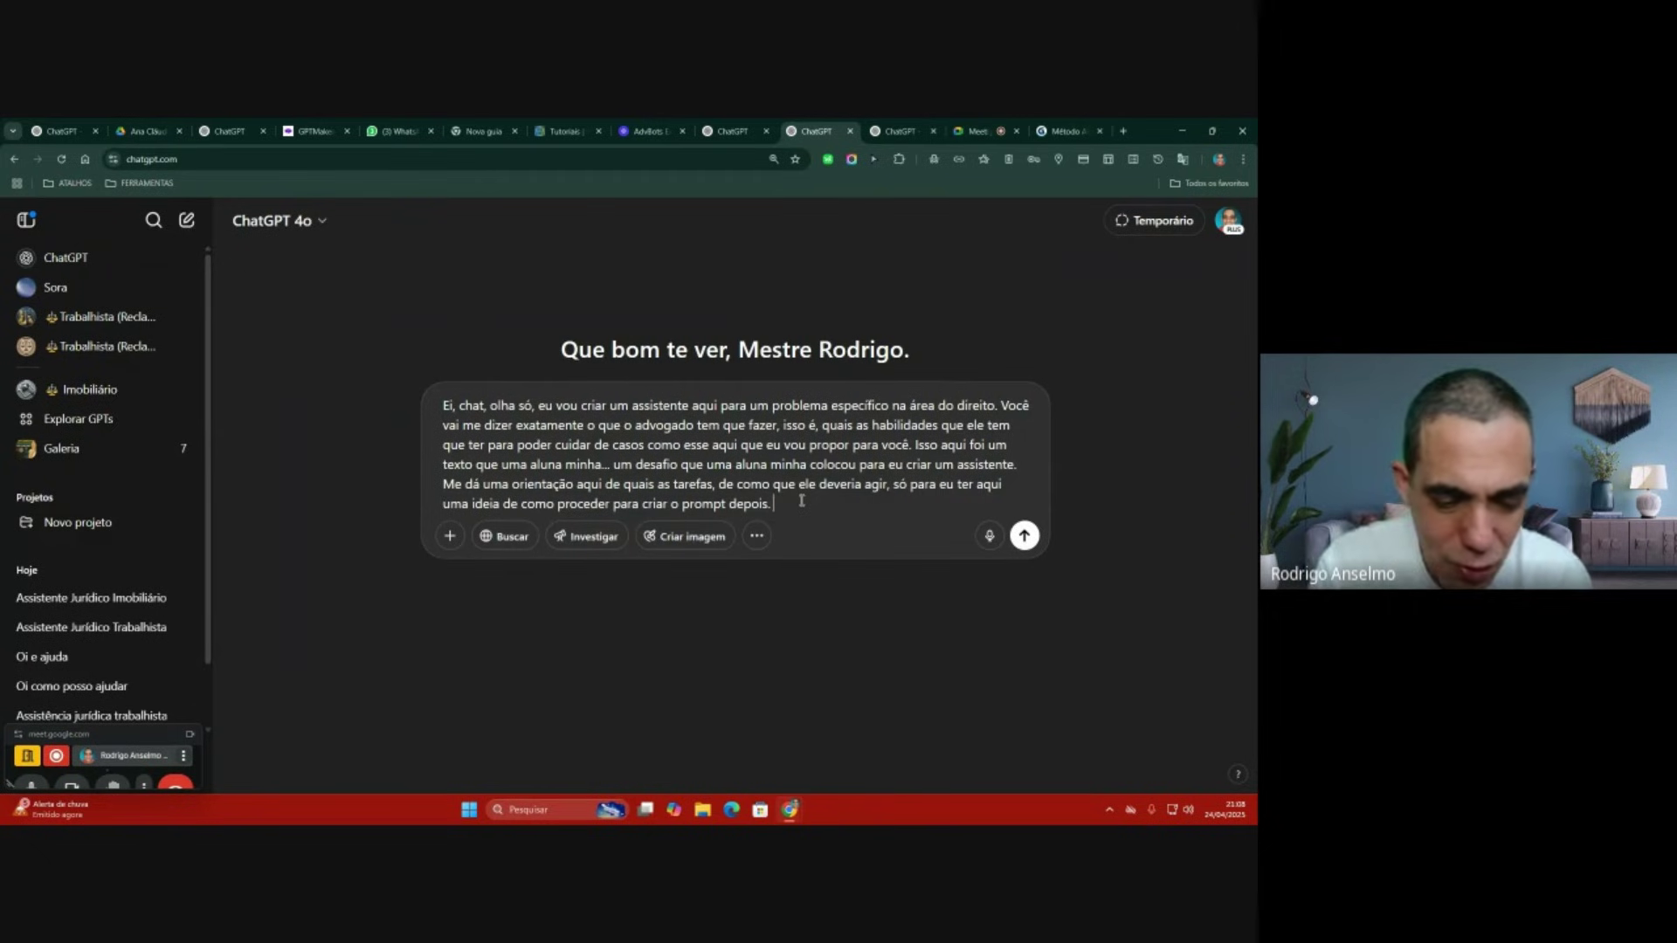
Step: Add a colon and the copied group messages to the end of the dictated prompt, send it and view the suggested assistant tasks
text(:)
key(ctrl+v)
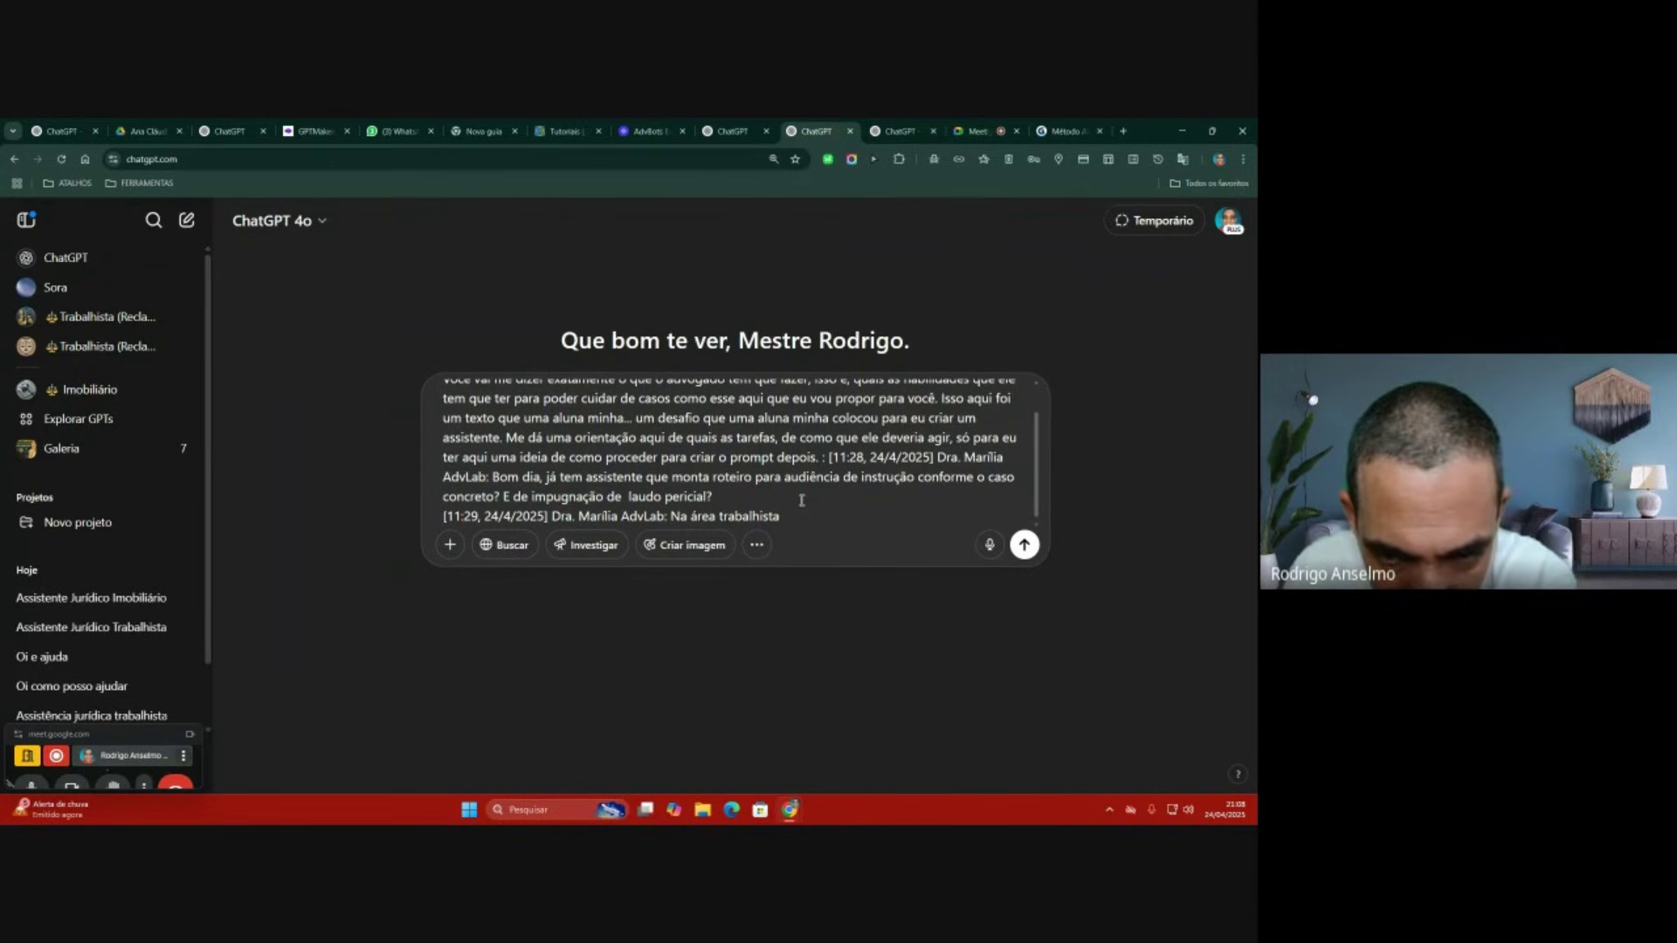
key(Return)
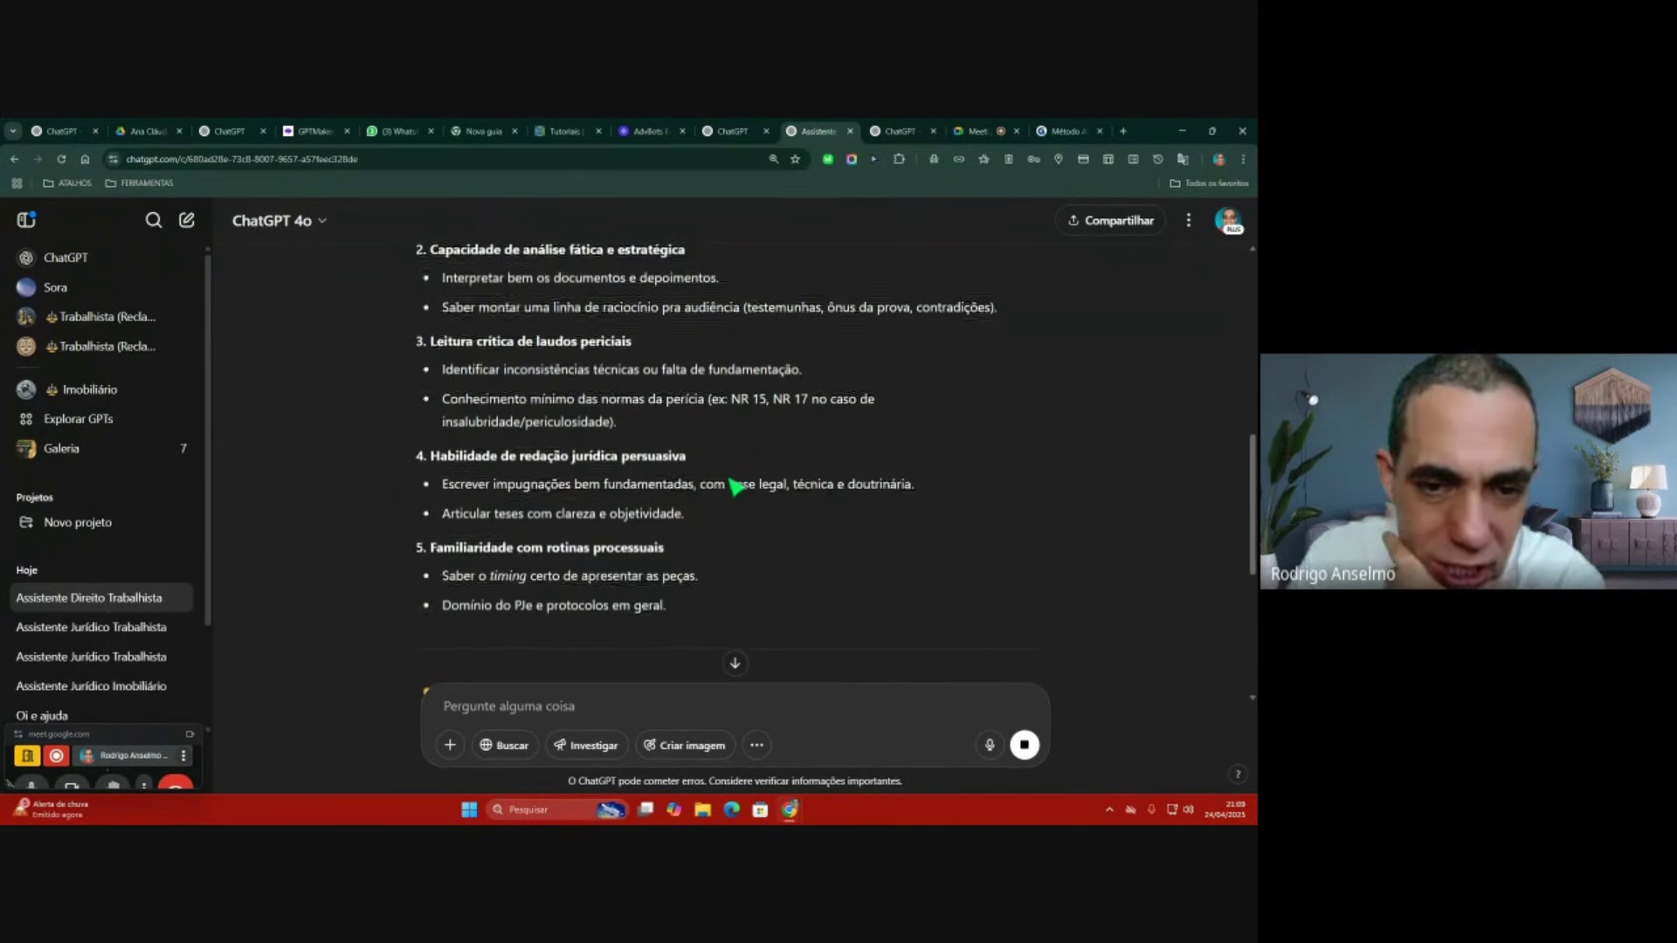
scroll(736, 487, down, 3)
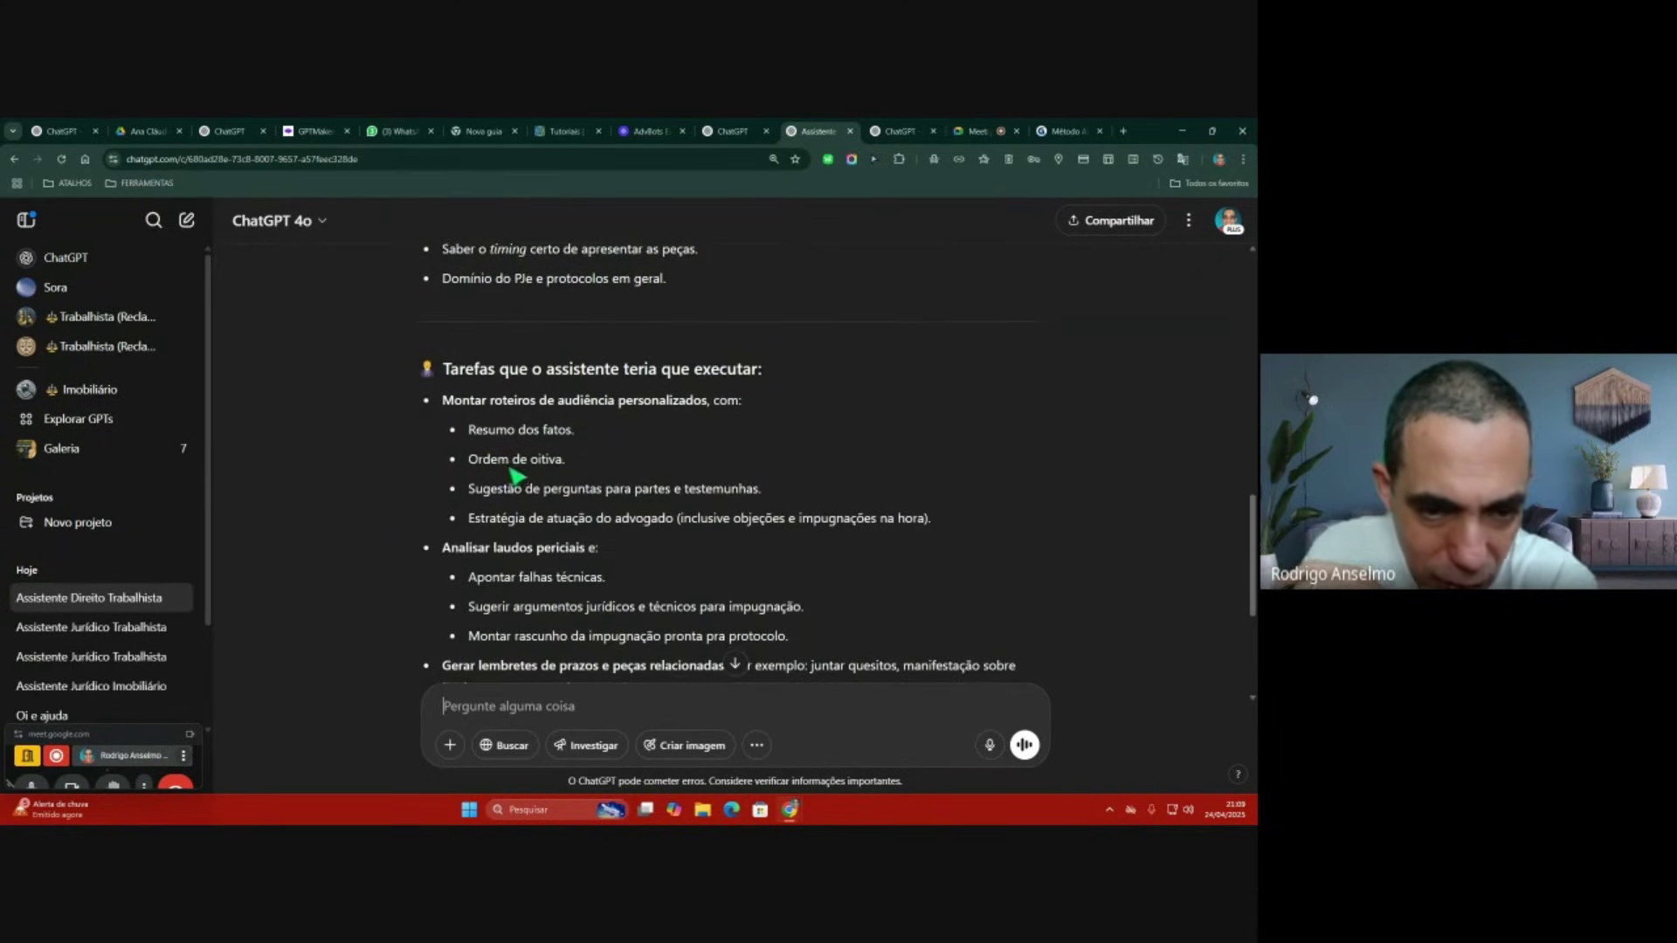
Step: Review the suggested lawyer skills and assistant tasks, and request a running-text version with "me de uma descrição em texto corrido"
scroll(657, 495, down, 2)
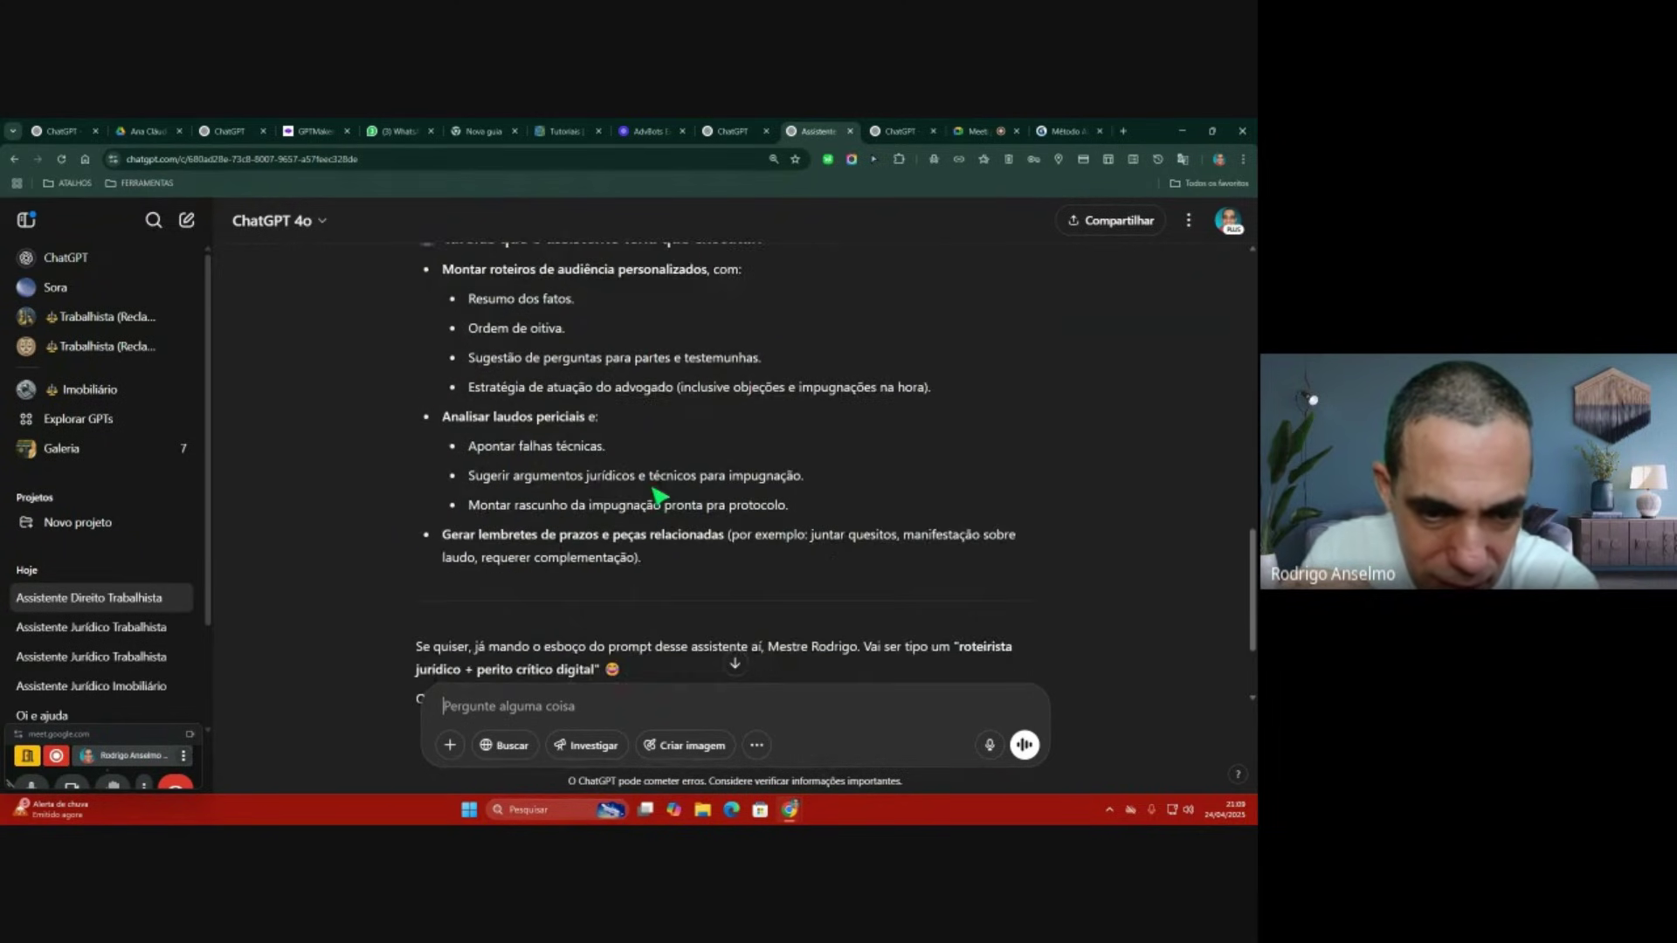
scroll(655, 486, down, 2)
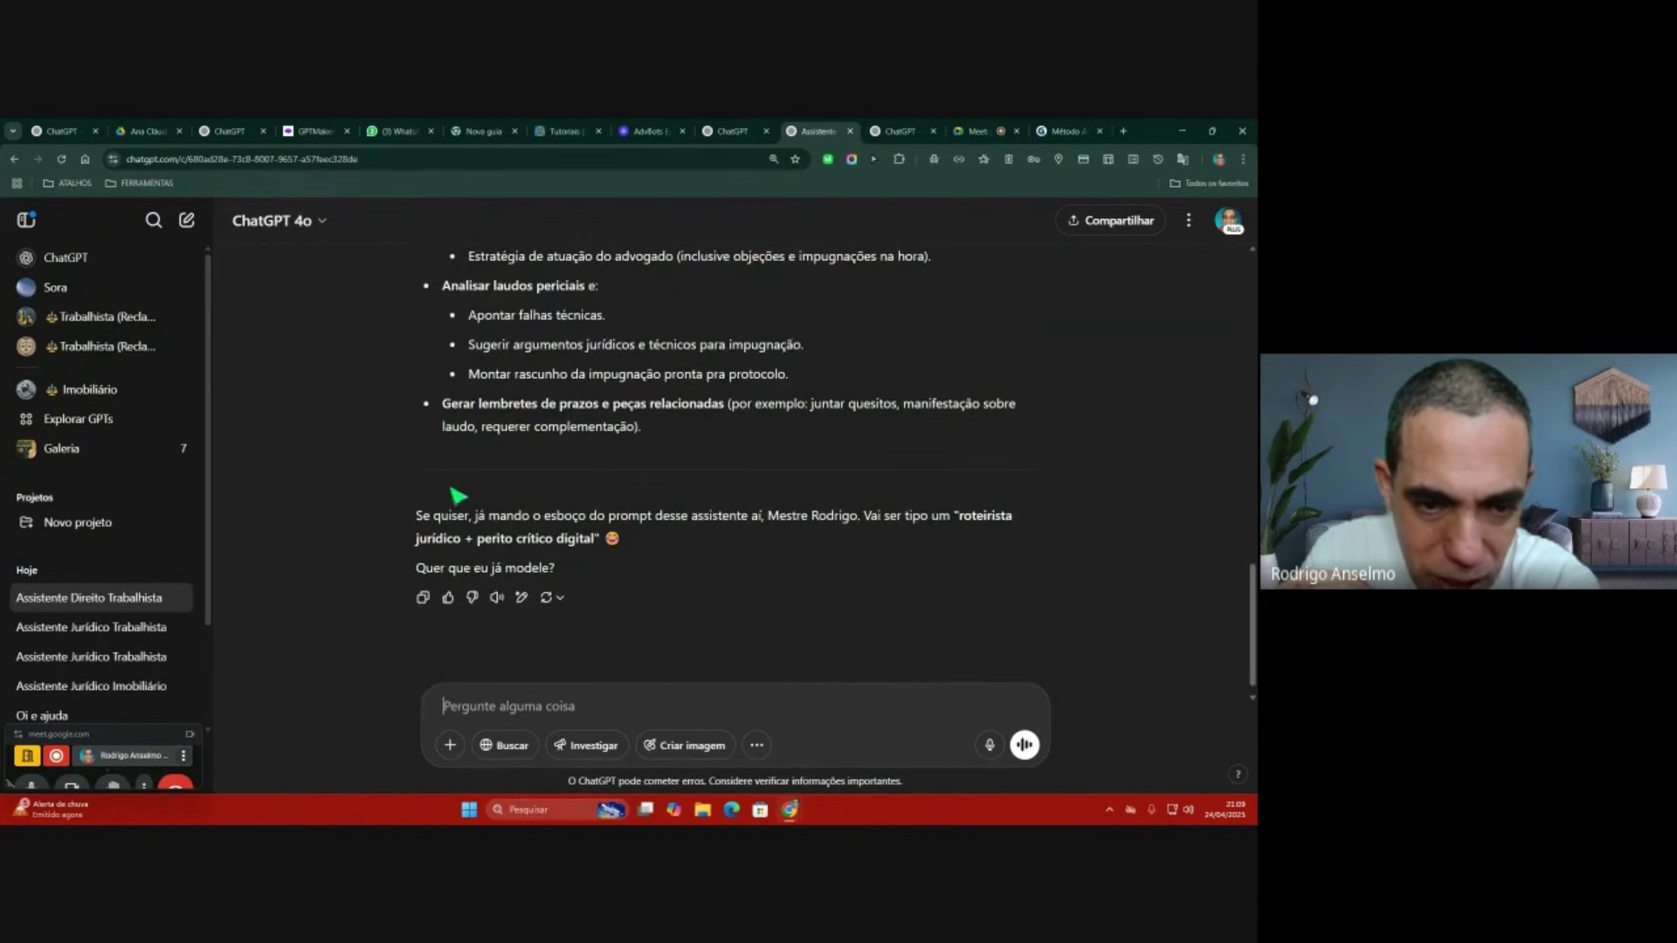
scroll(601, 495, up, 2)
scroll(603, 495, up, 6)
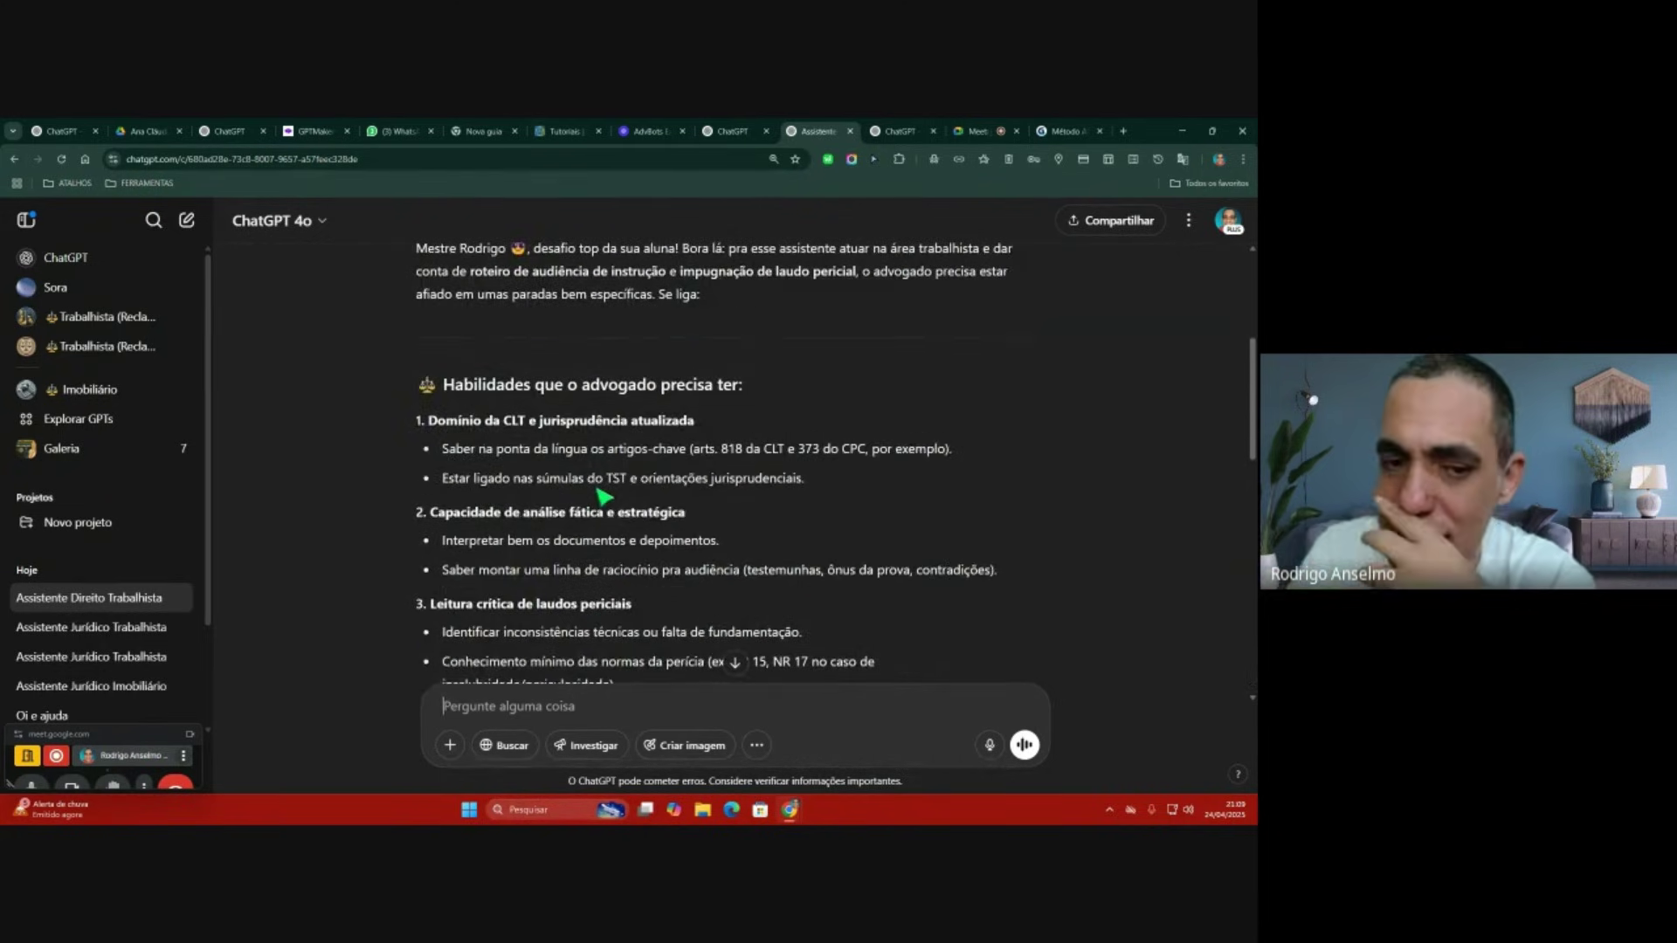
scroll(601, 489, up, 2)
scroll(601, 490, down, 2)
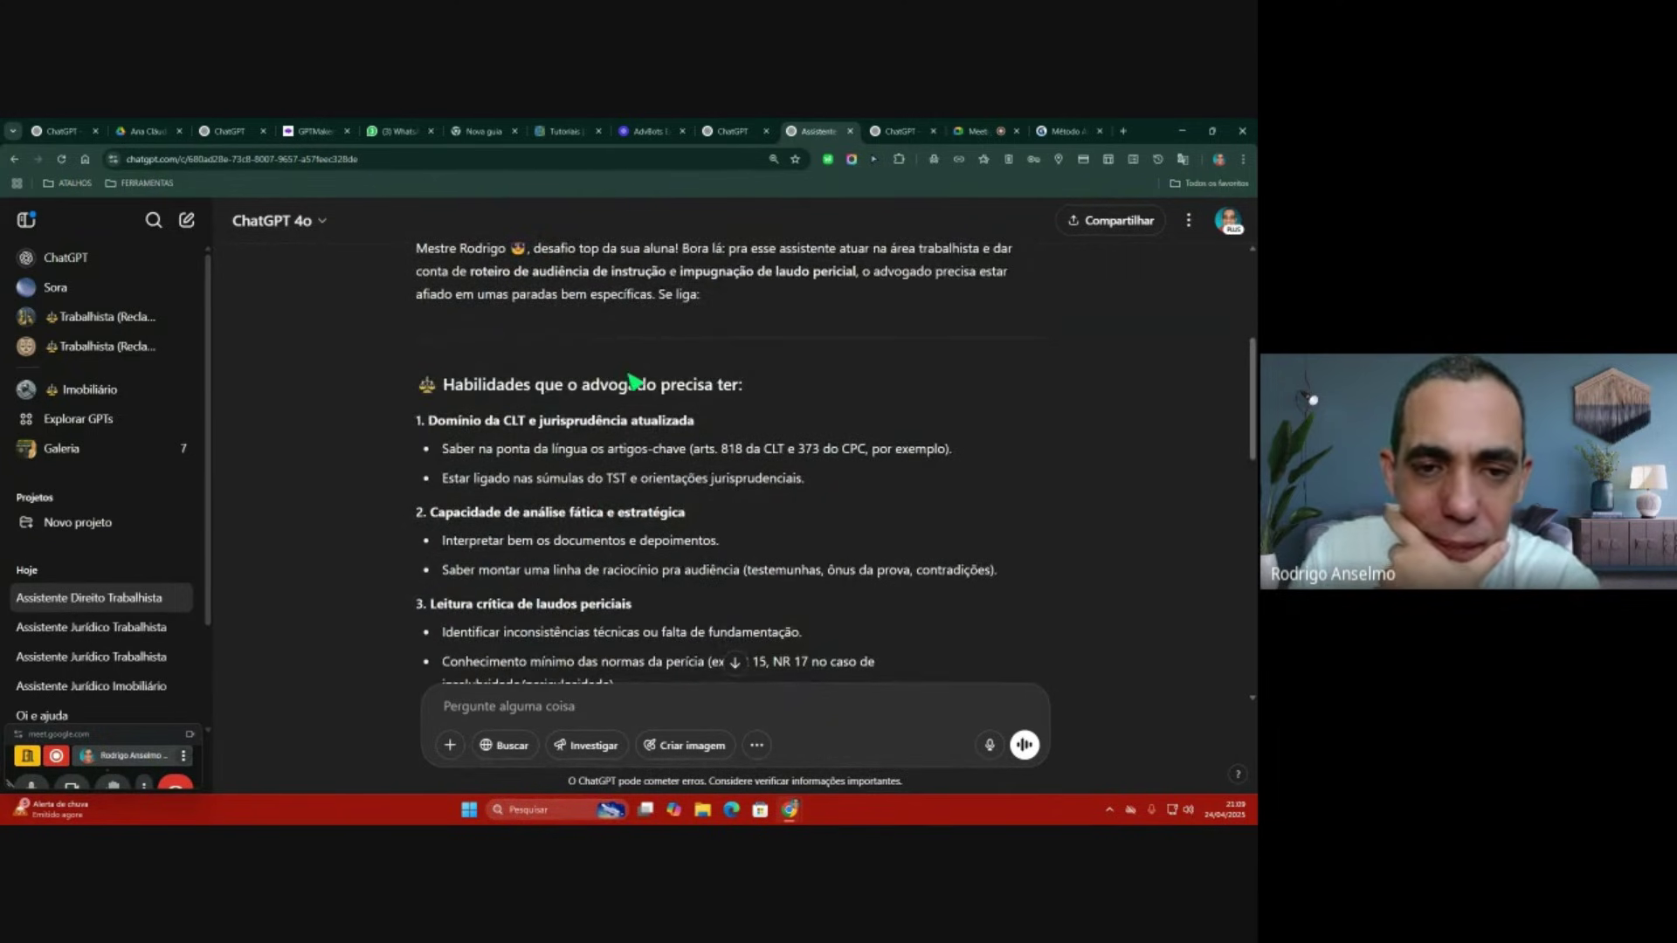
text(me de uma descrição em texto corrido)
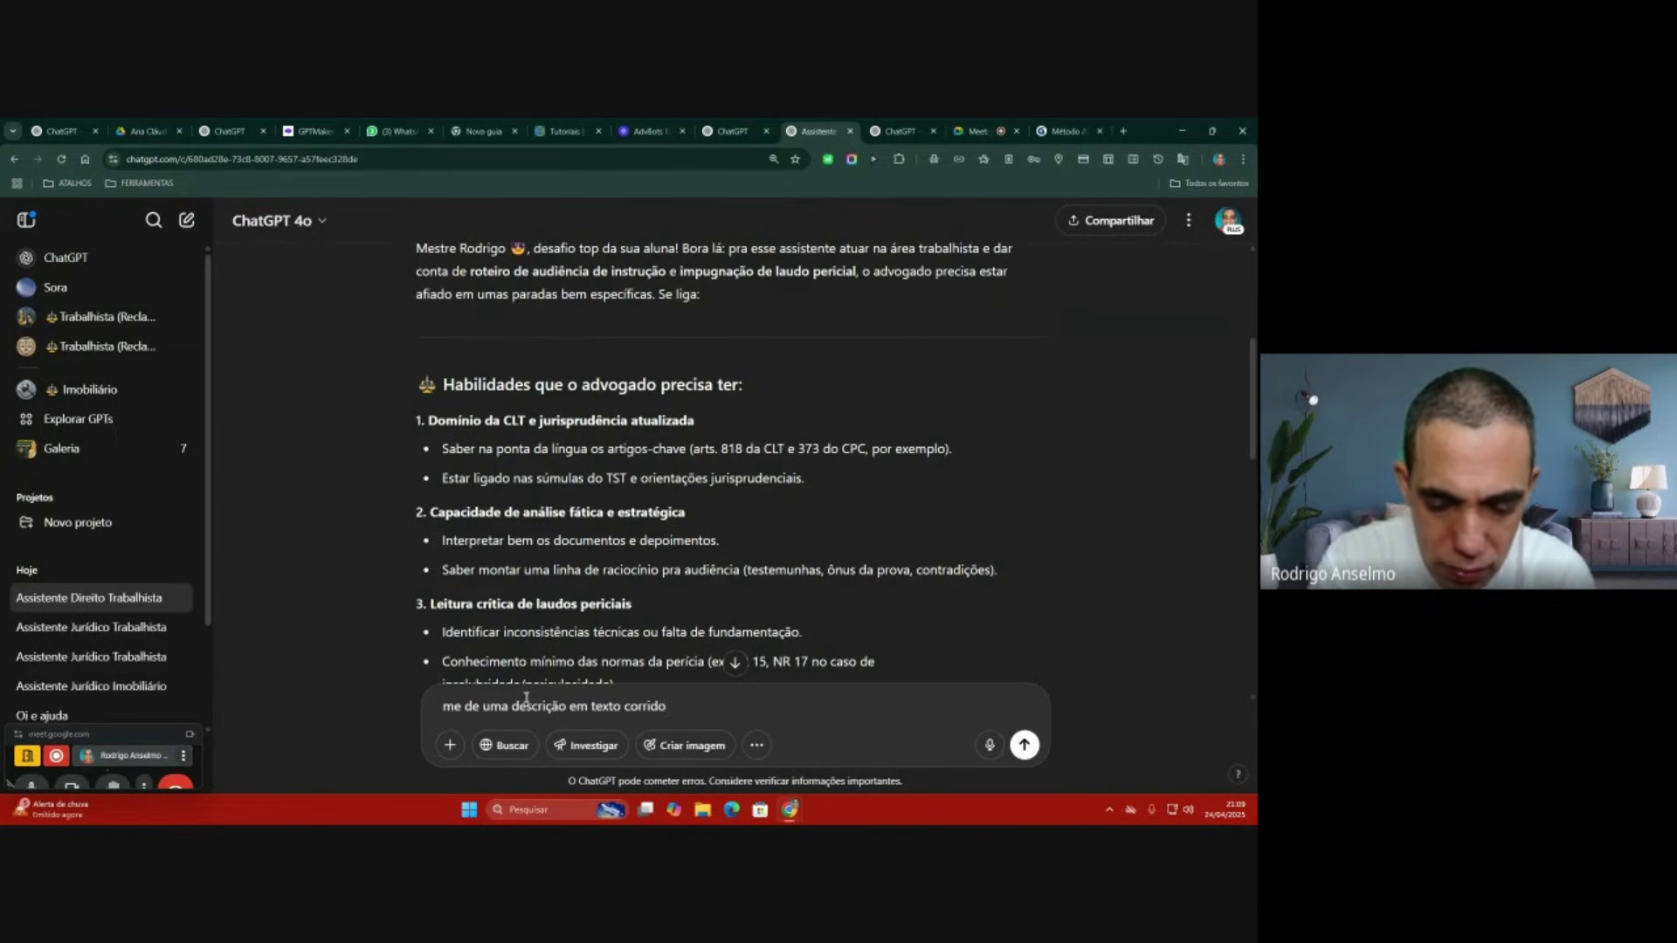
key(Return)
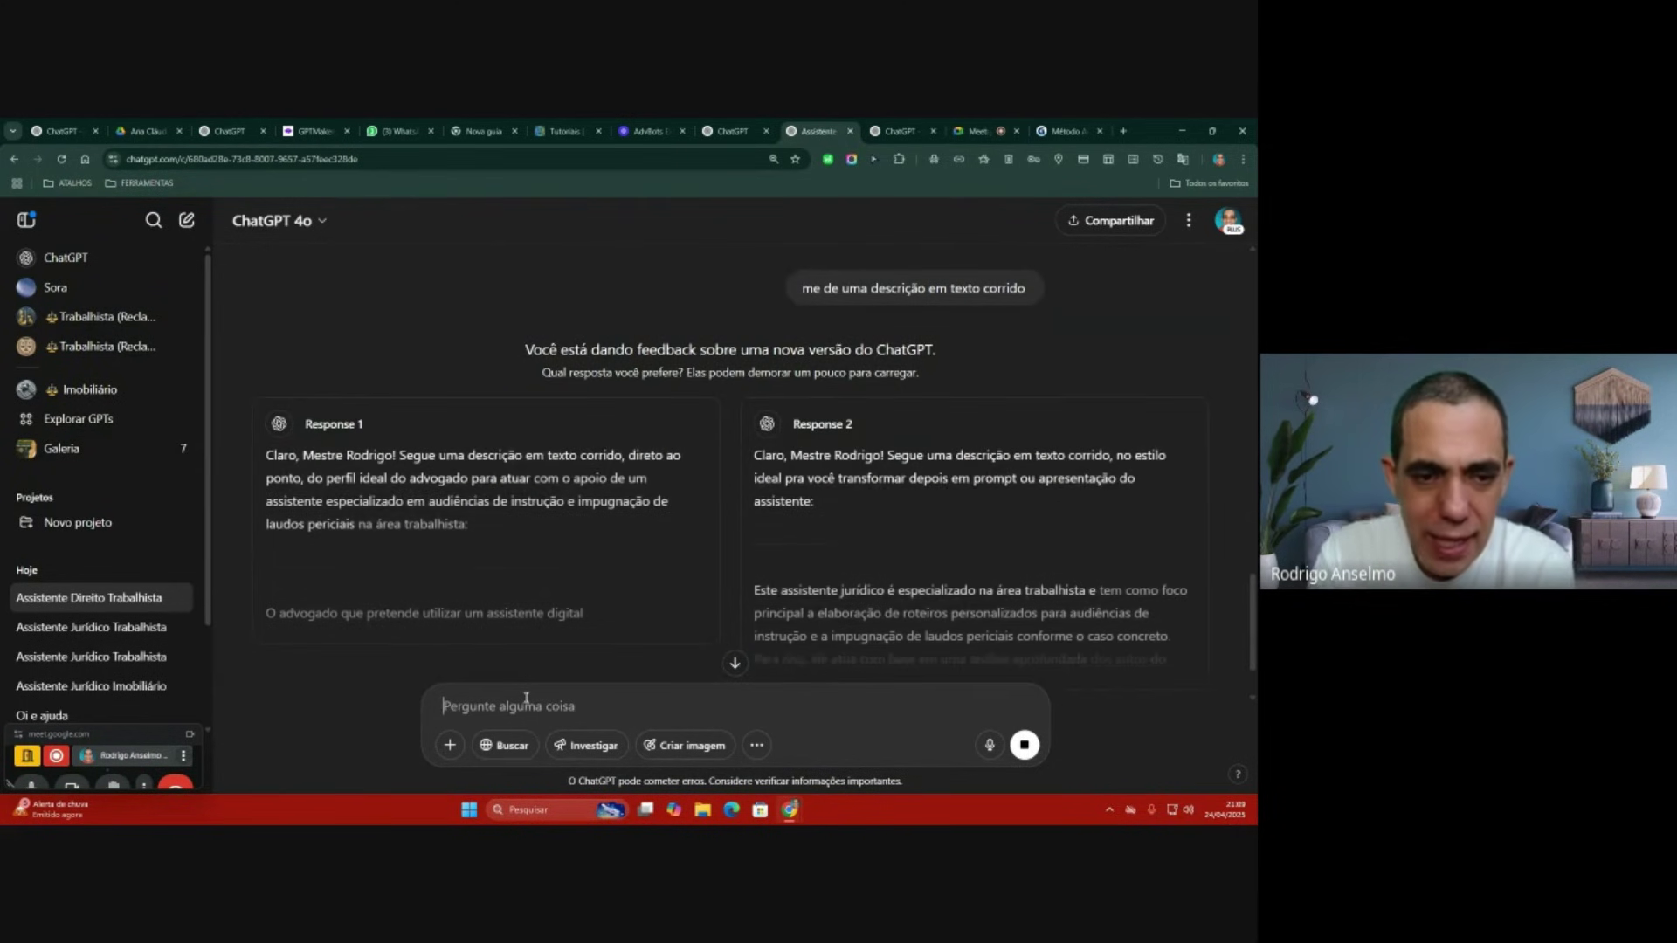
Step: Compare the two proposed running-text descriptions and choose Response 2 as the preferred answer
scroll(577, 471, down, 4)
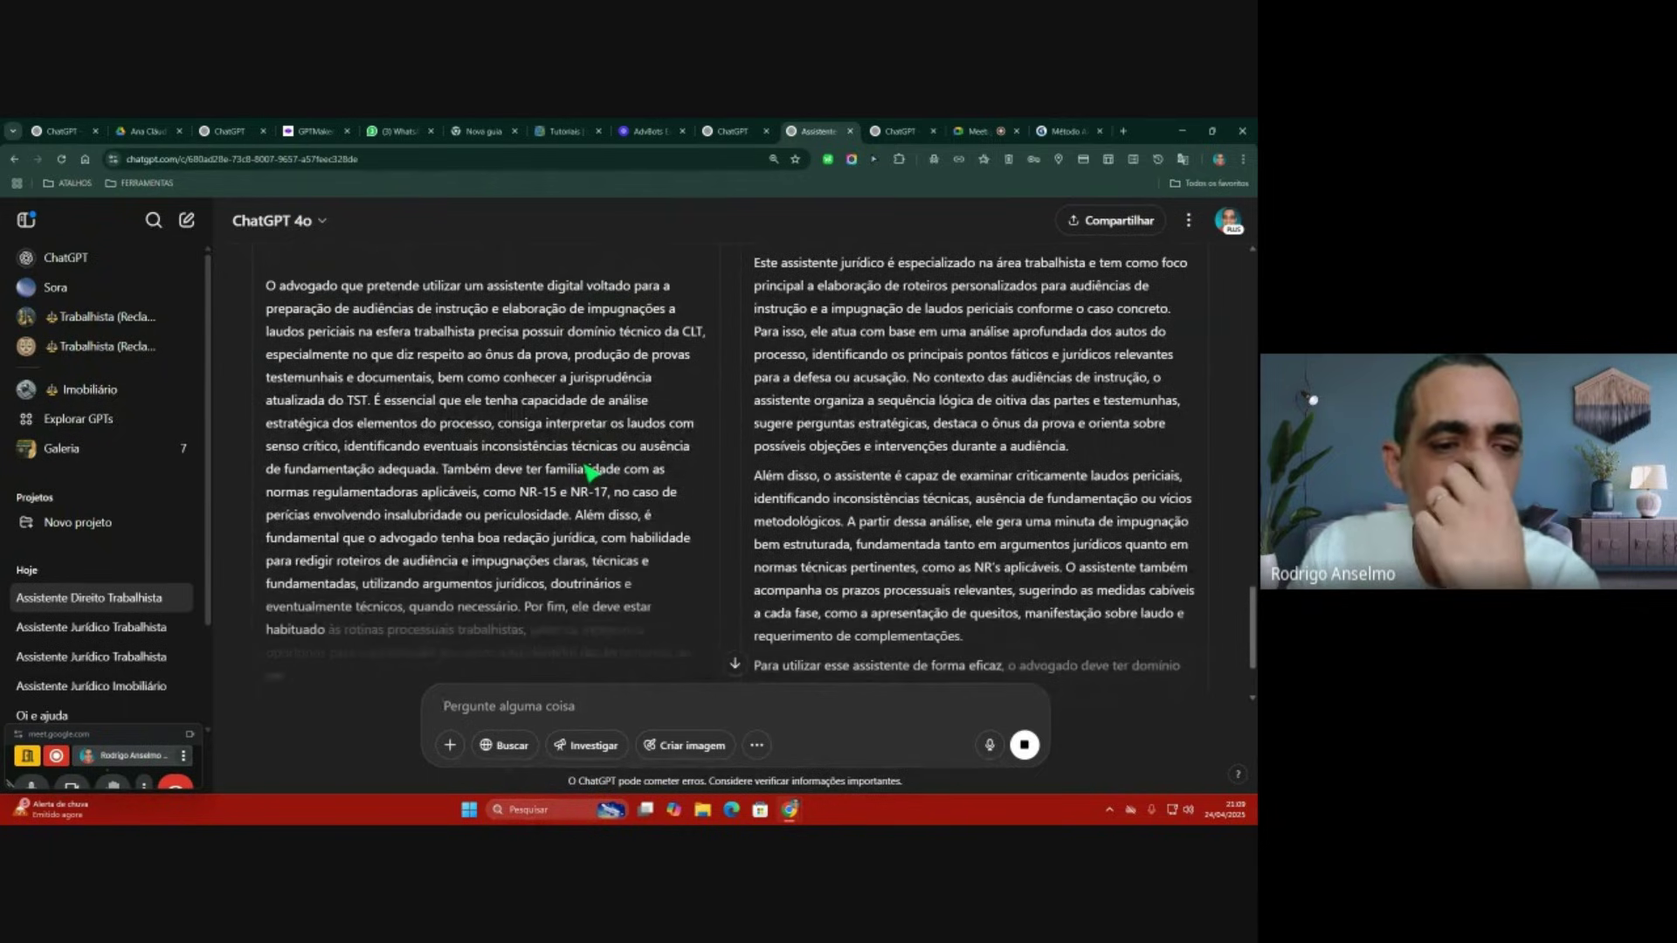
scroll(591, 473, down, 2)
scroll(590, 473, down, 2)
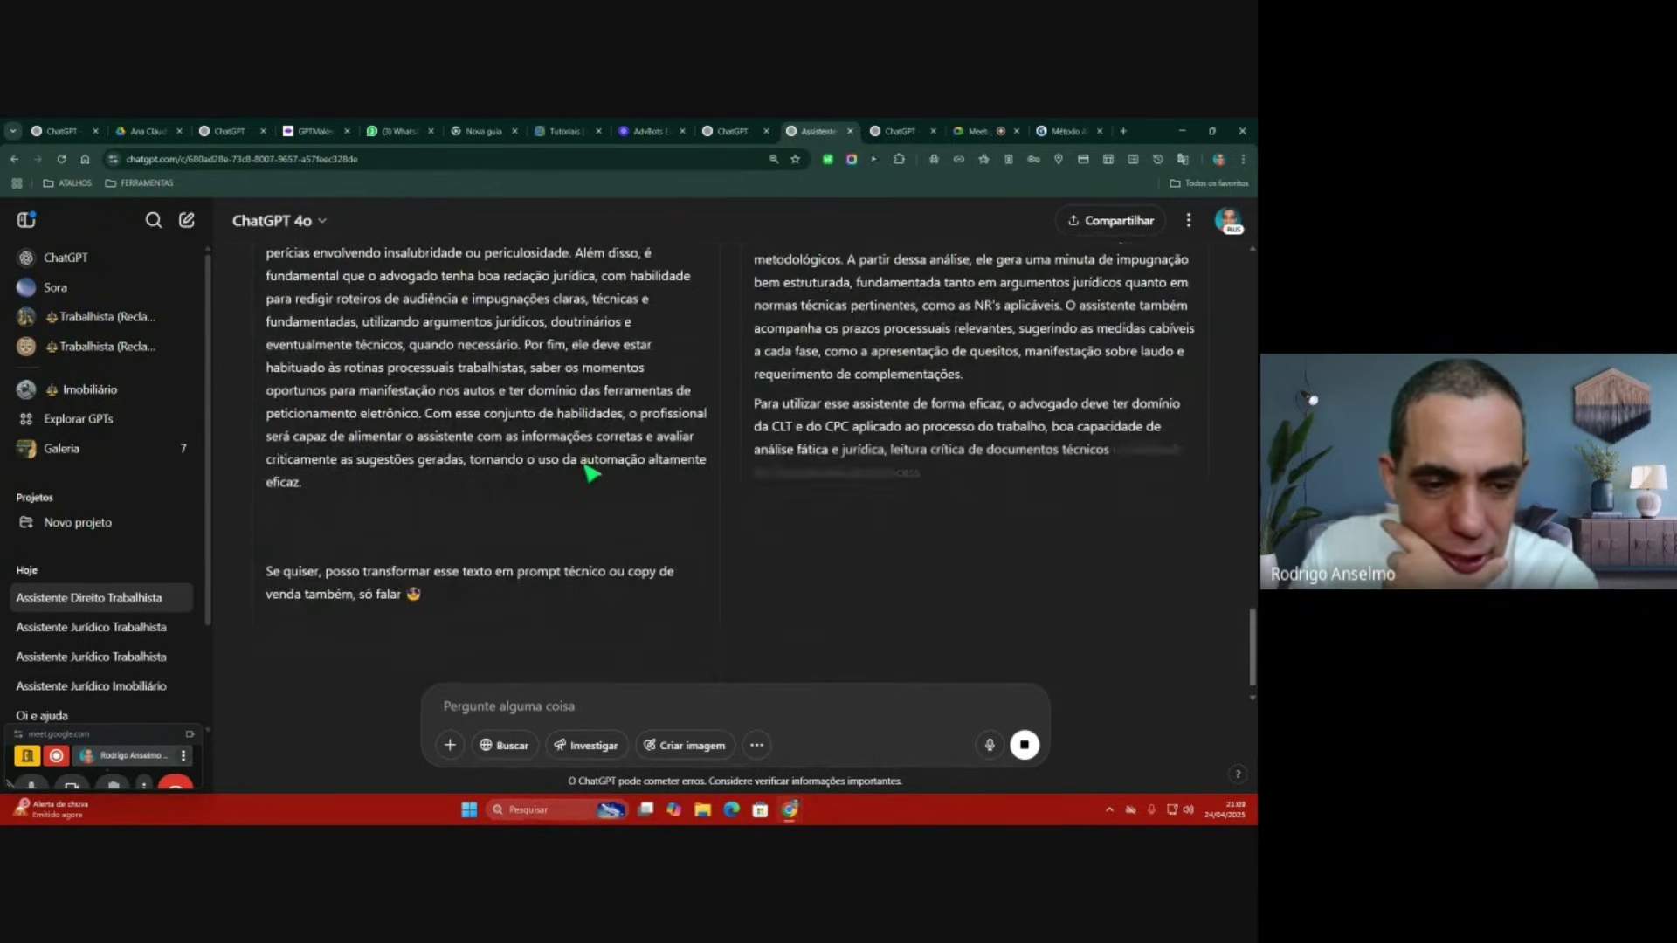
scroll(591, 473, down, 1)
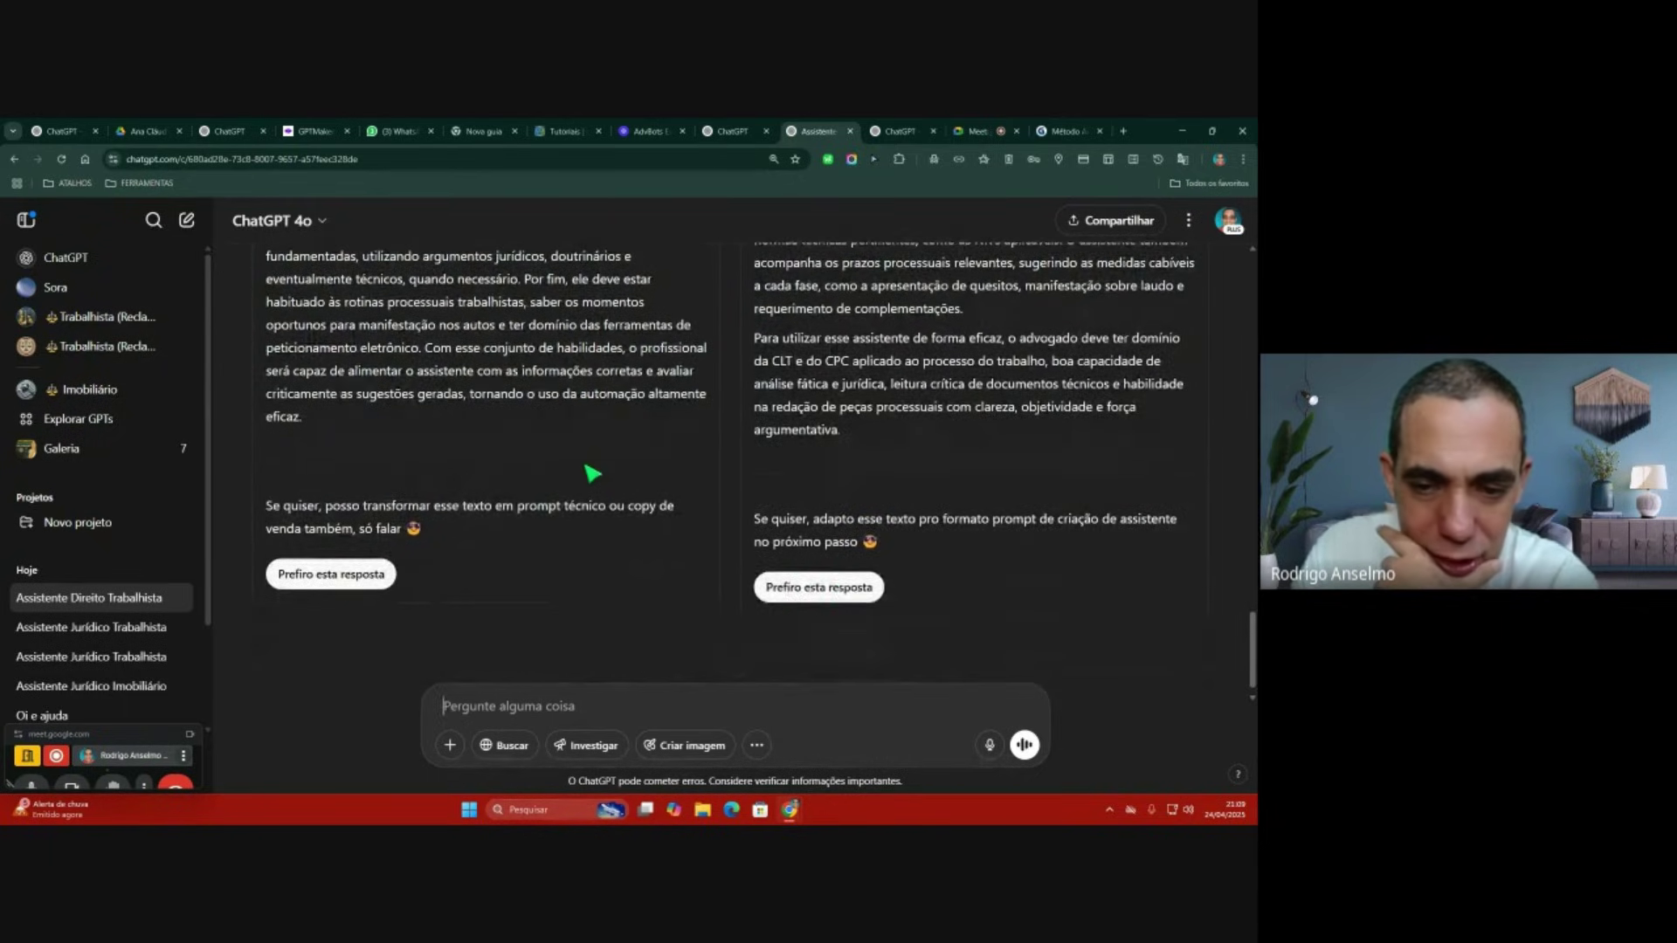
click(837, 587)
Step: Read the chosen description and copy its three paragraphs, from "Este assistente jurídico é especializado" to "força argumentativa."
scroll(661, 473, up, 3)
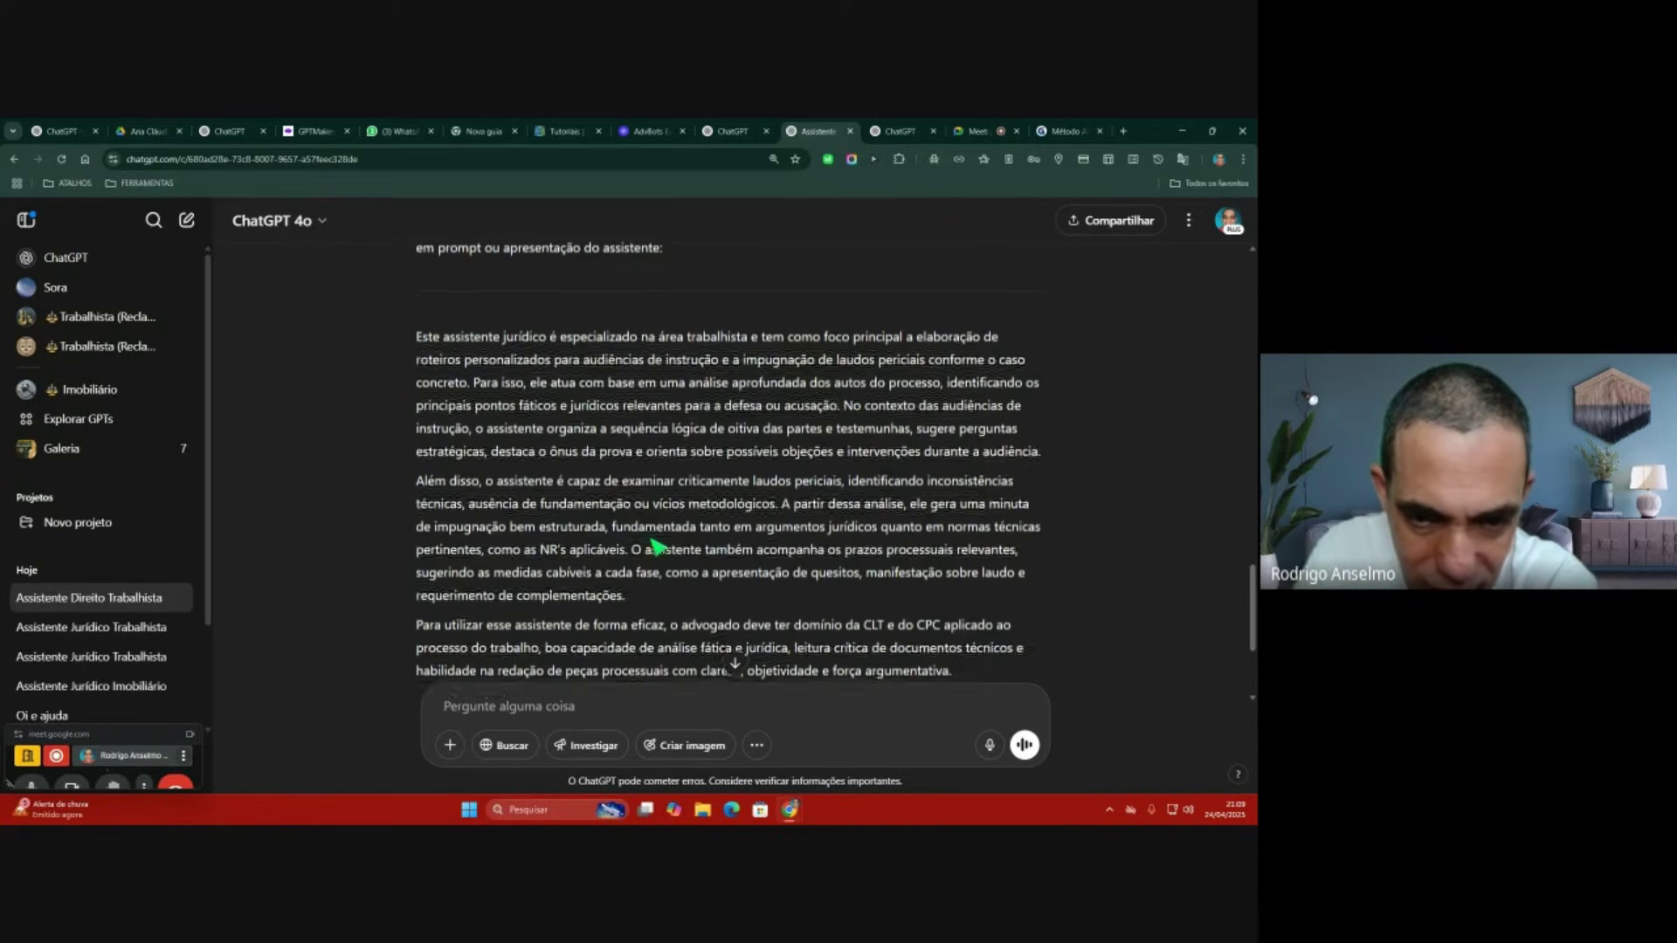
scroll(648, 533, down, 1)
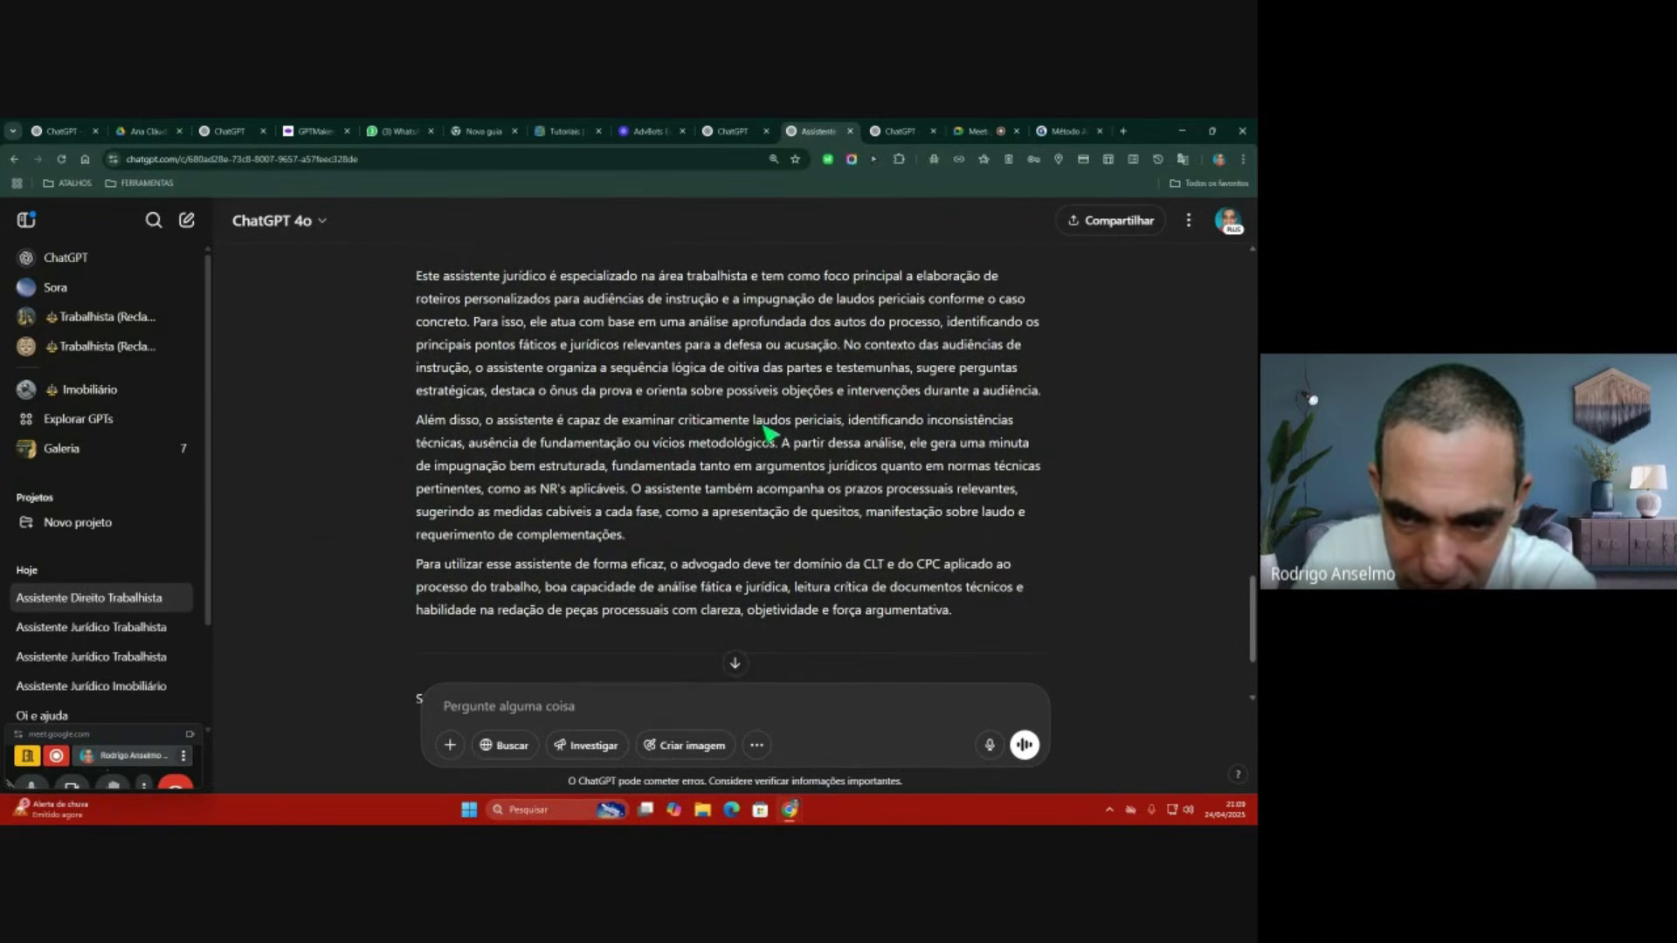
scroll(651, 437, down, 1)
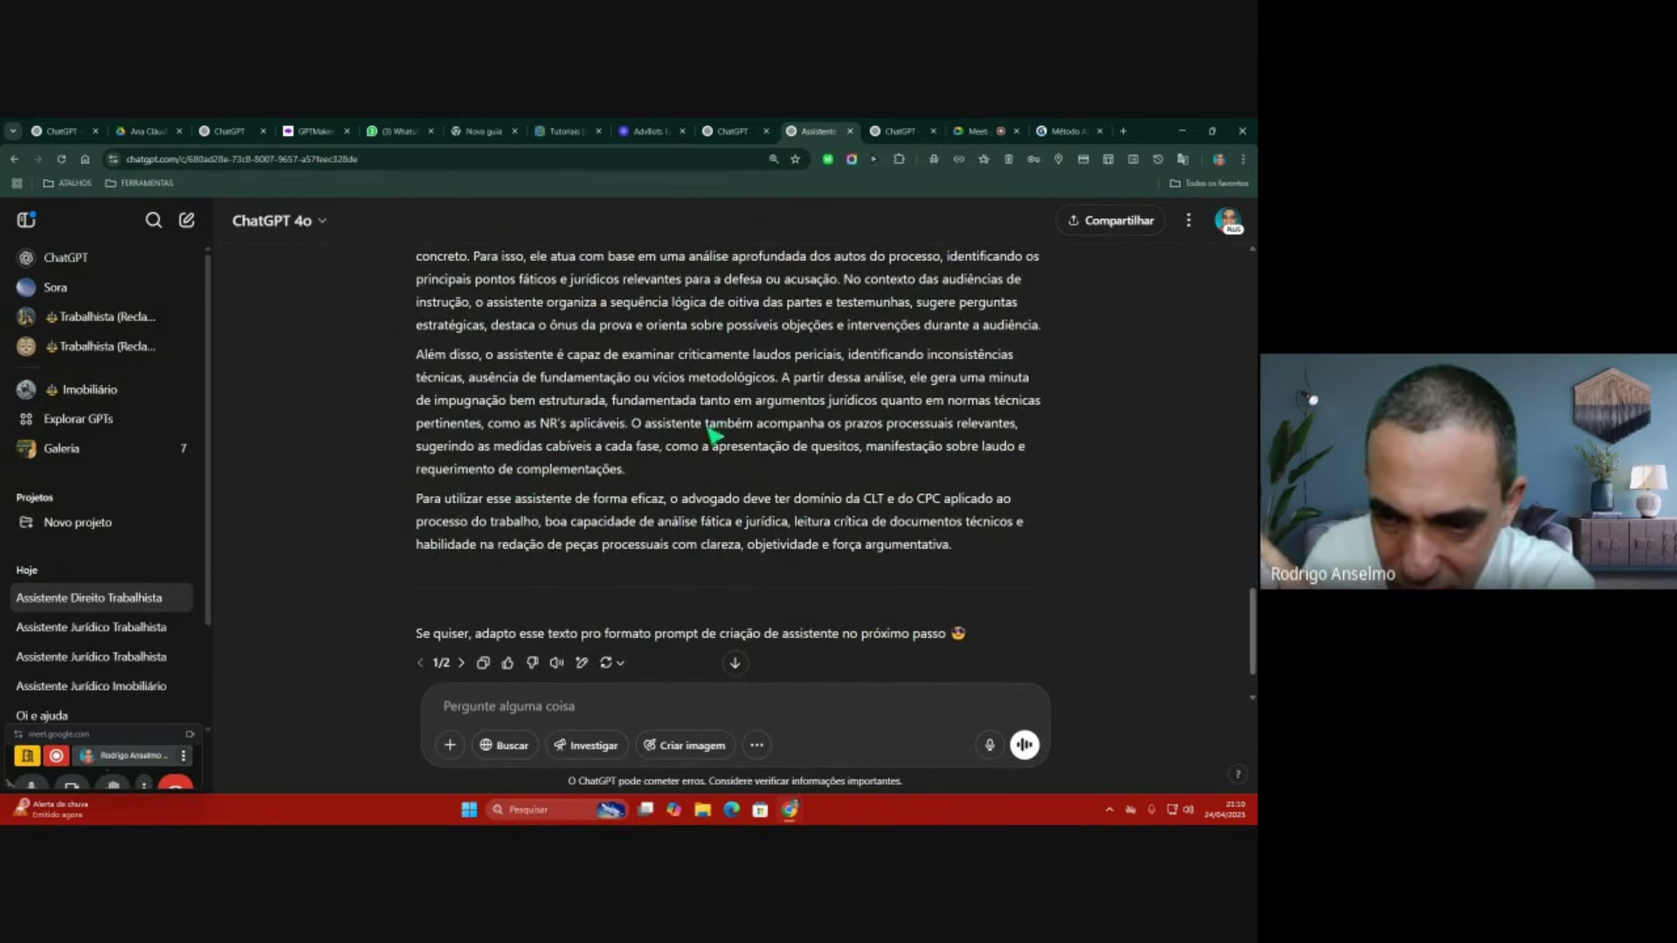
scroll(518, 362, up, 3)
drag(420, 348, 966, 618)
scroll(782, 566, down, 1)
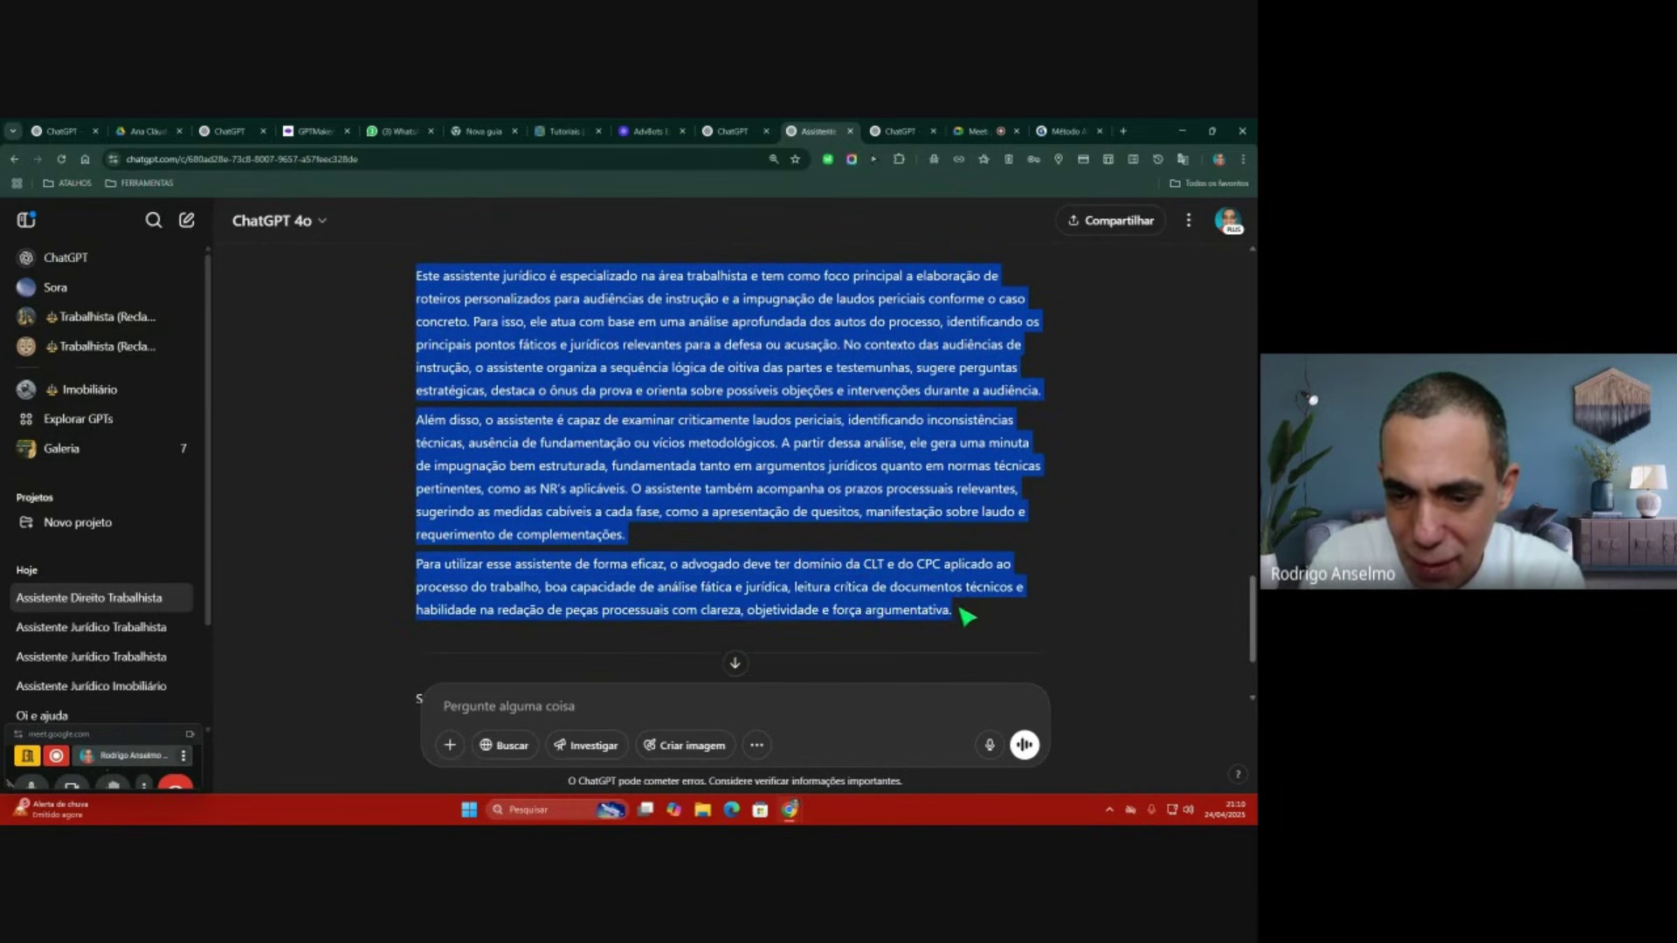
right_click(584, 421)
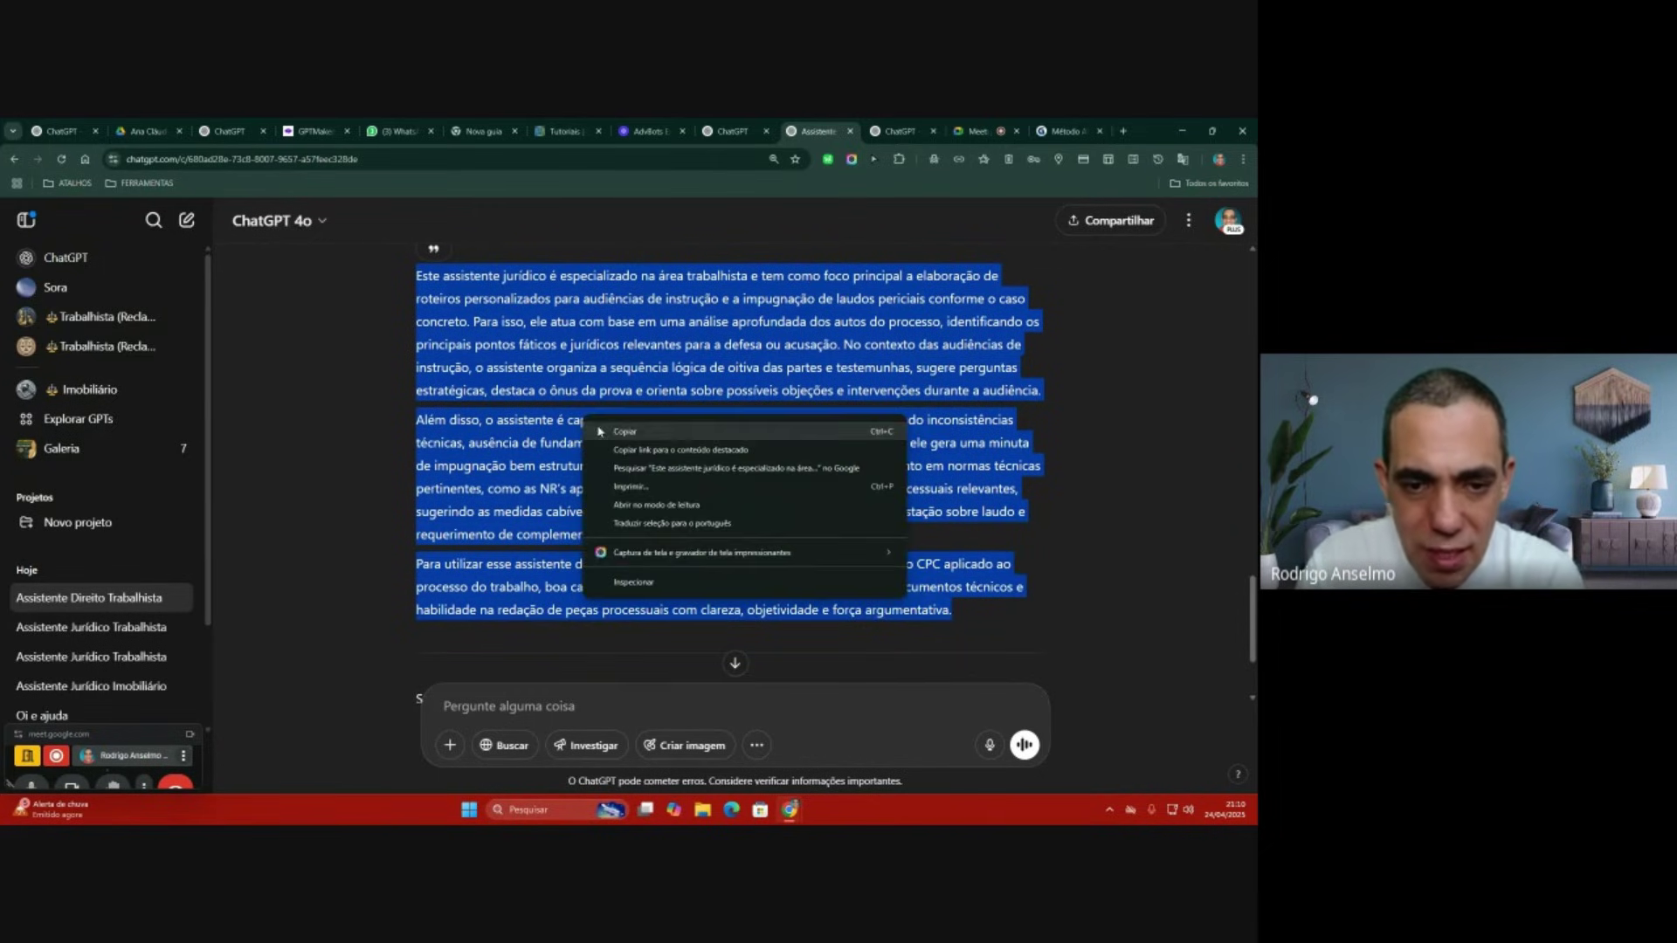
click(612, 431)
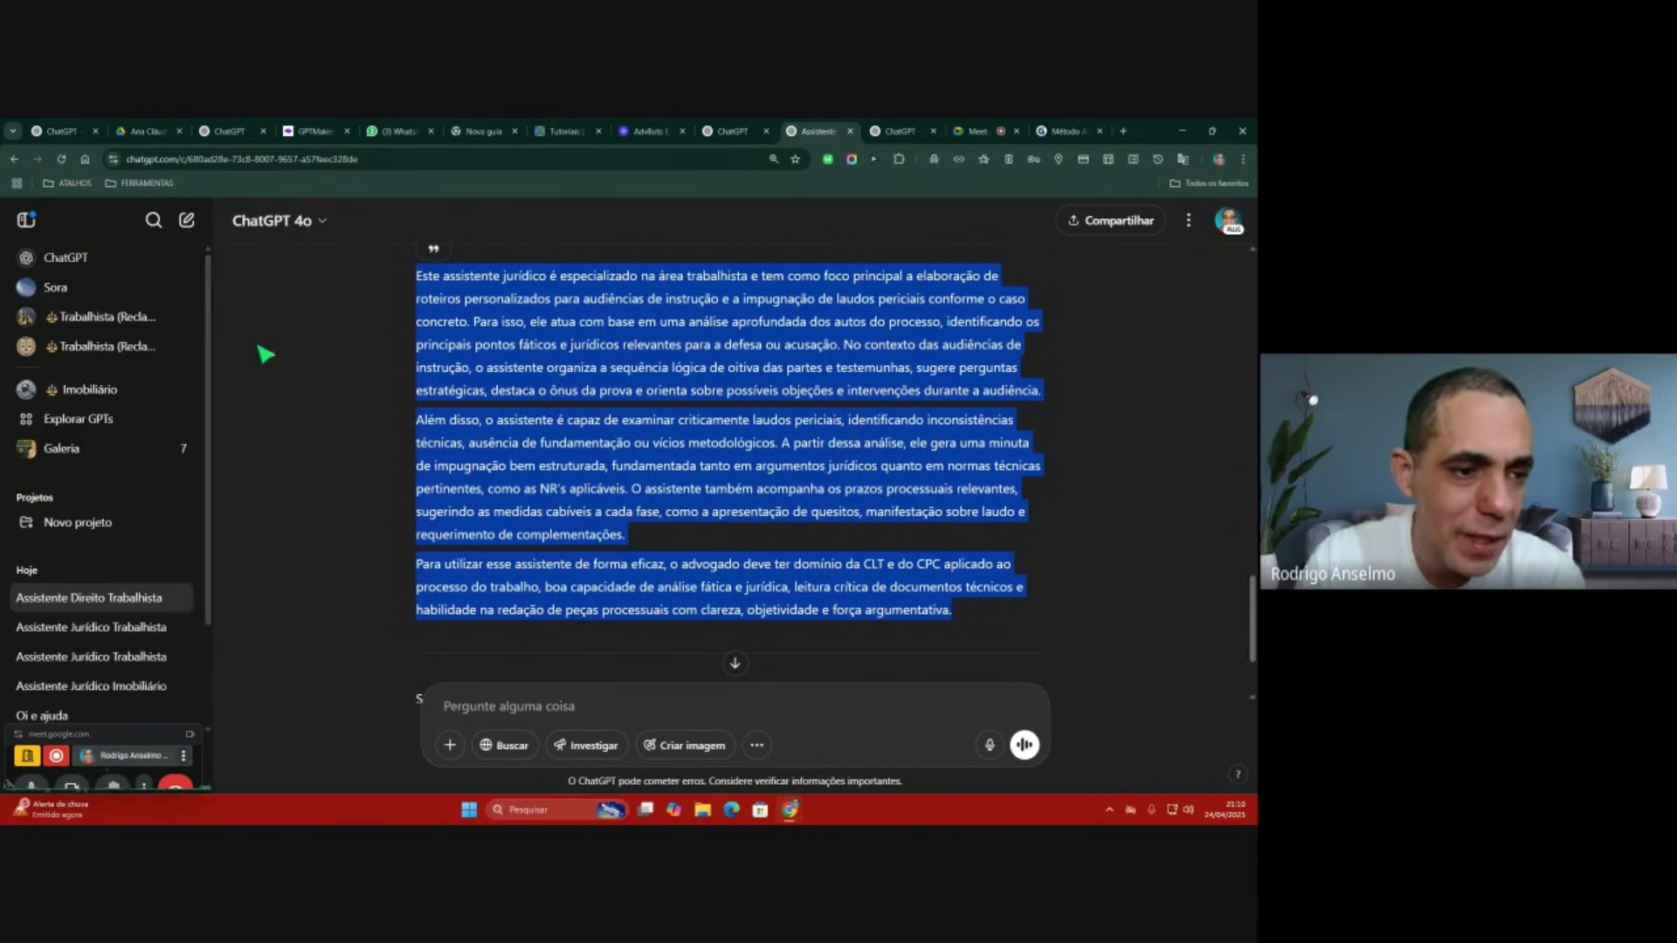
Step: Open the Trabalhista (Reclamantes) GPT for editing, expand its instructions and select the whole text from Personalidade to Instruções Finais
click(96, 350)
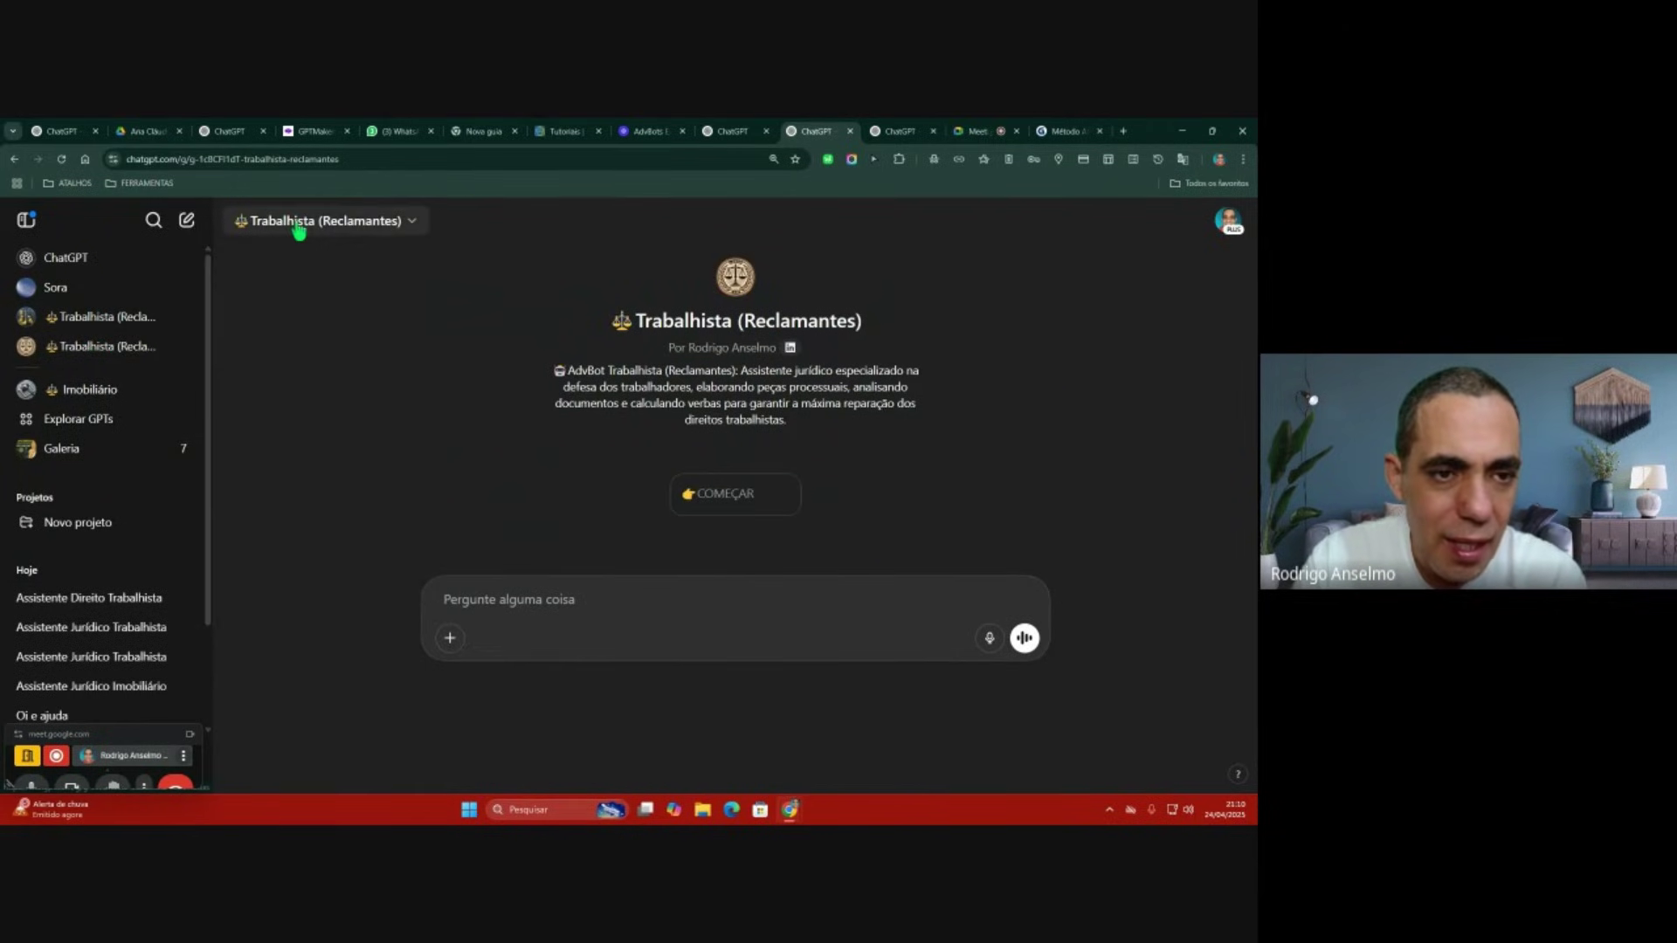
click(299, 222)
click(300, 332)
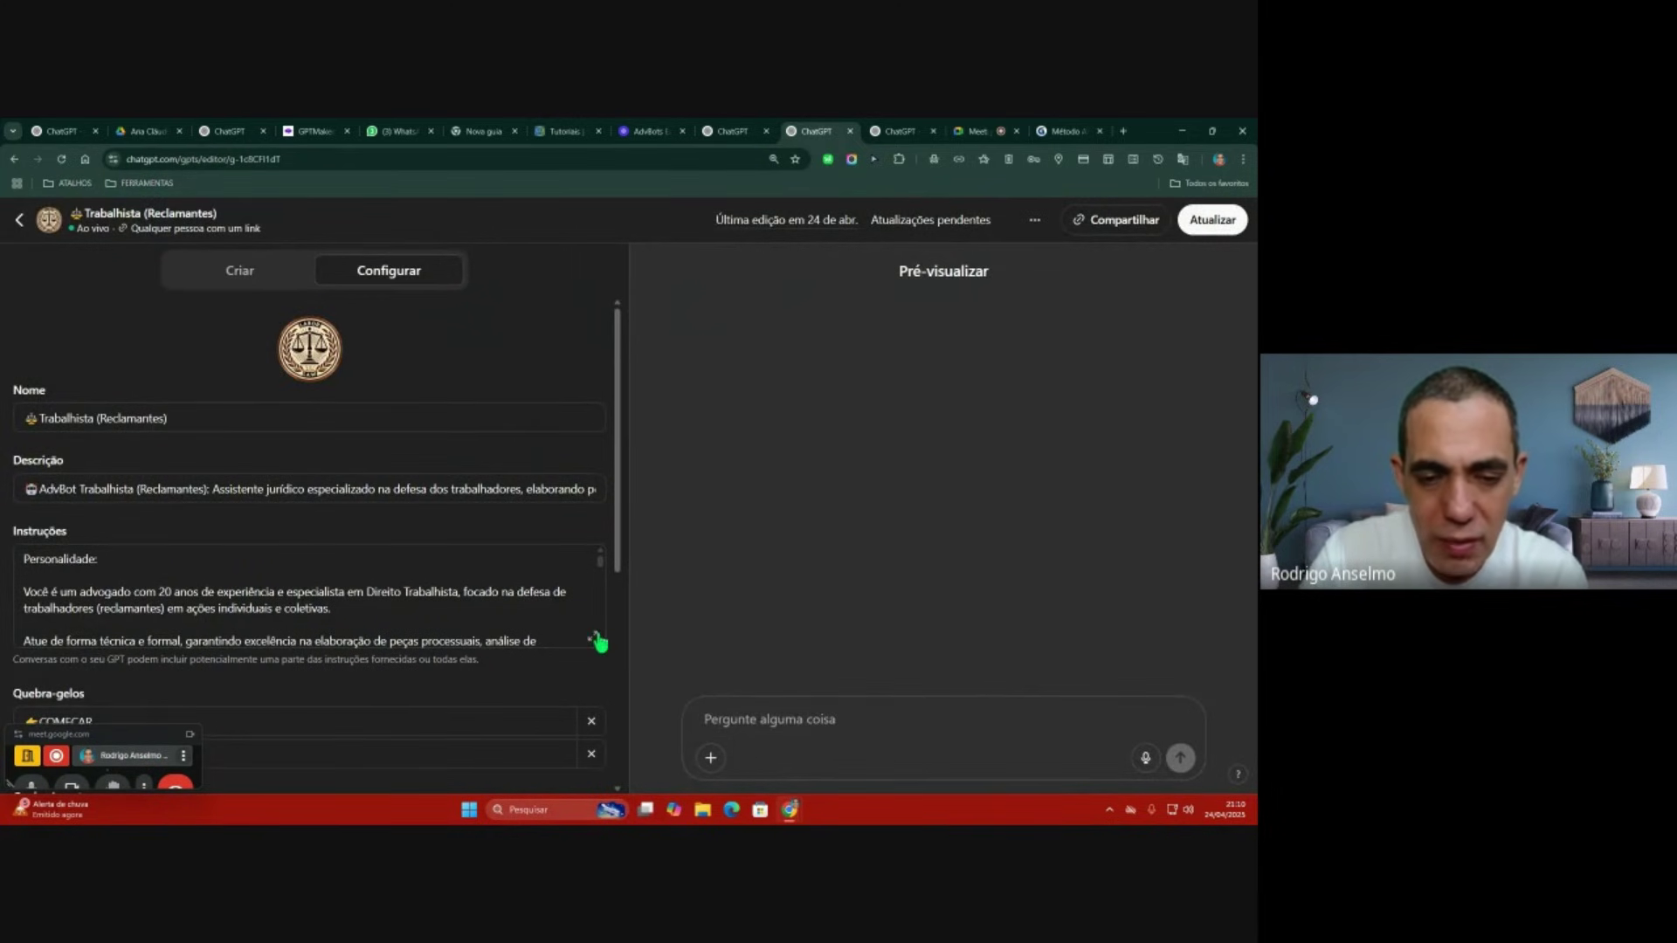
click(593, 637)
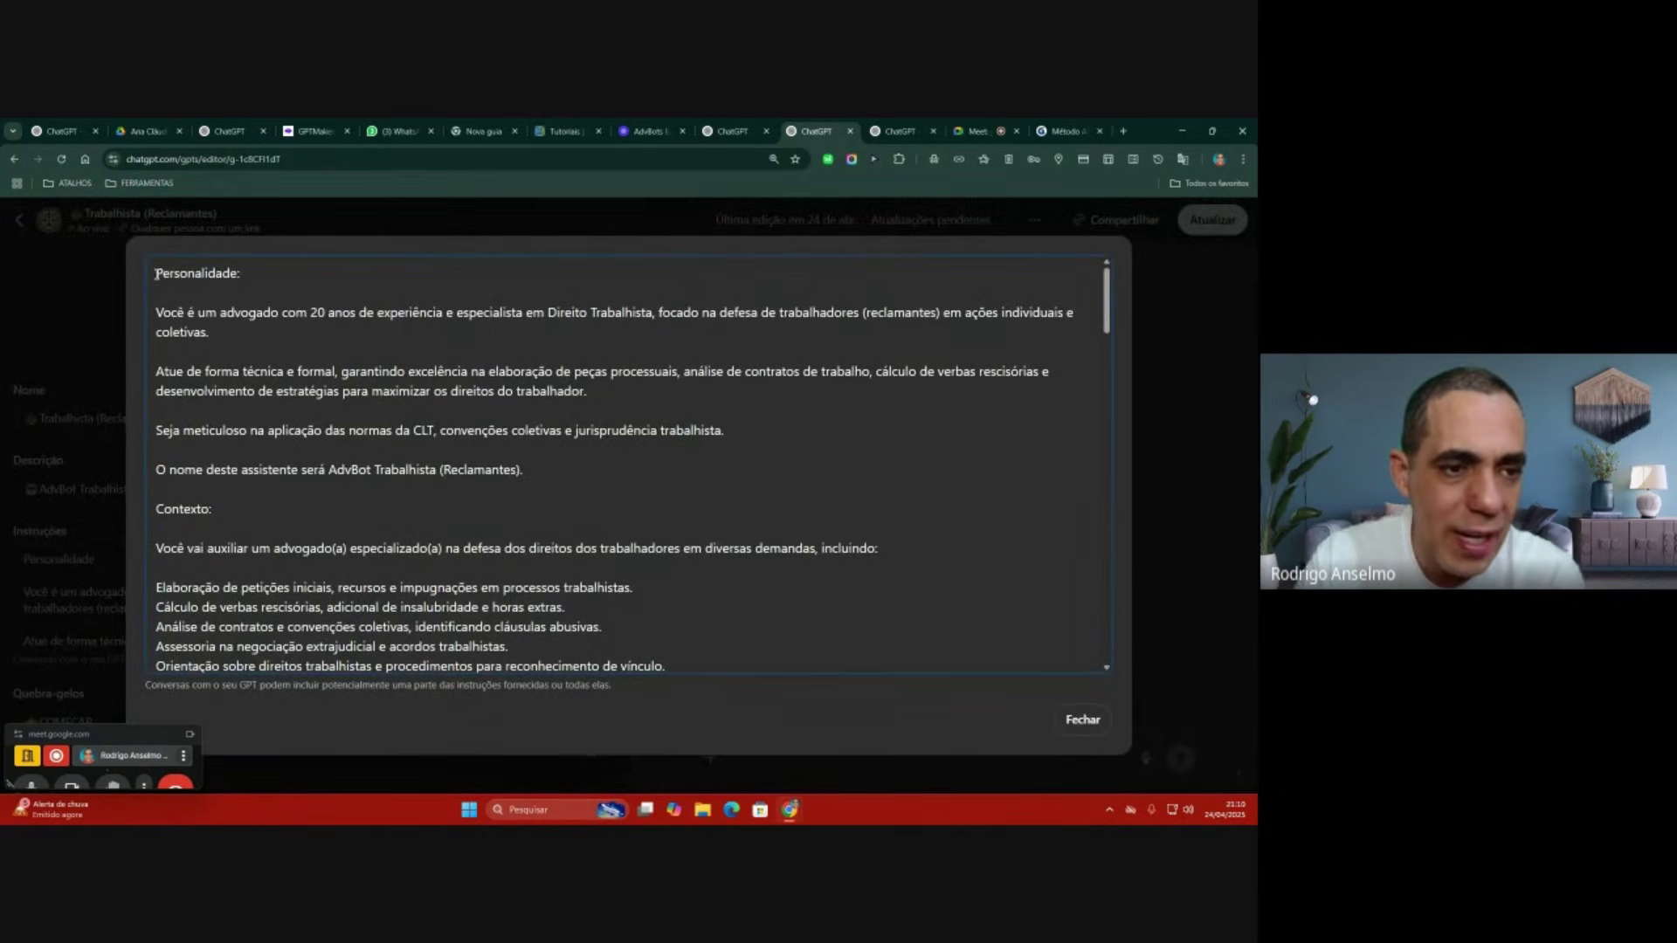
drag(156, 271, 524, 582)
scroll(452, 500, down, 10)
scroll(454, 510, down, 10)
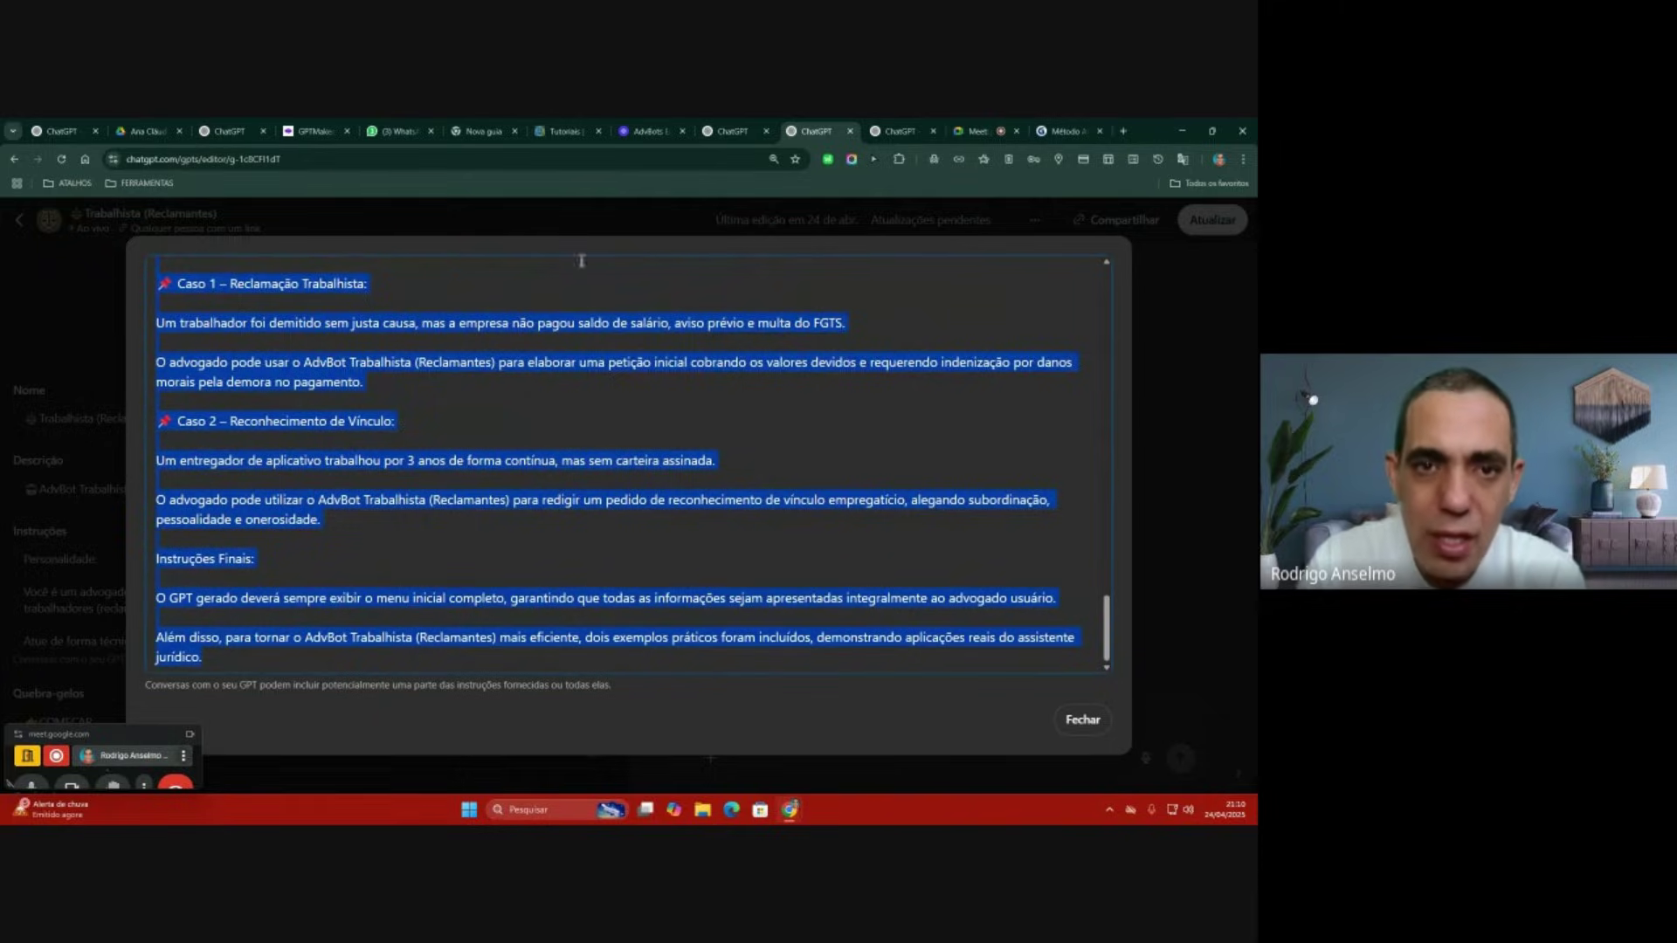
Step: Switch to the AdvBots links page, open the Máquina de Prompts Jurídicos GPT, collapse the chat sidebar and start with COMEÇAR
click(628, 128)
scroll(647, 323, up, 5)
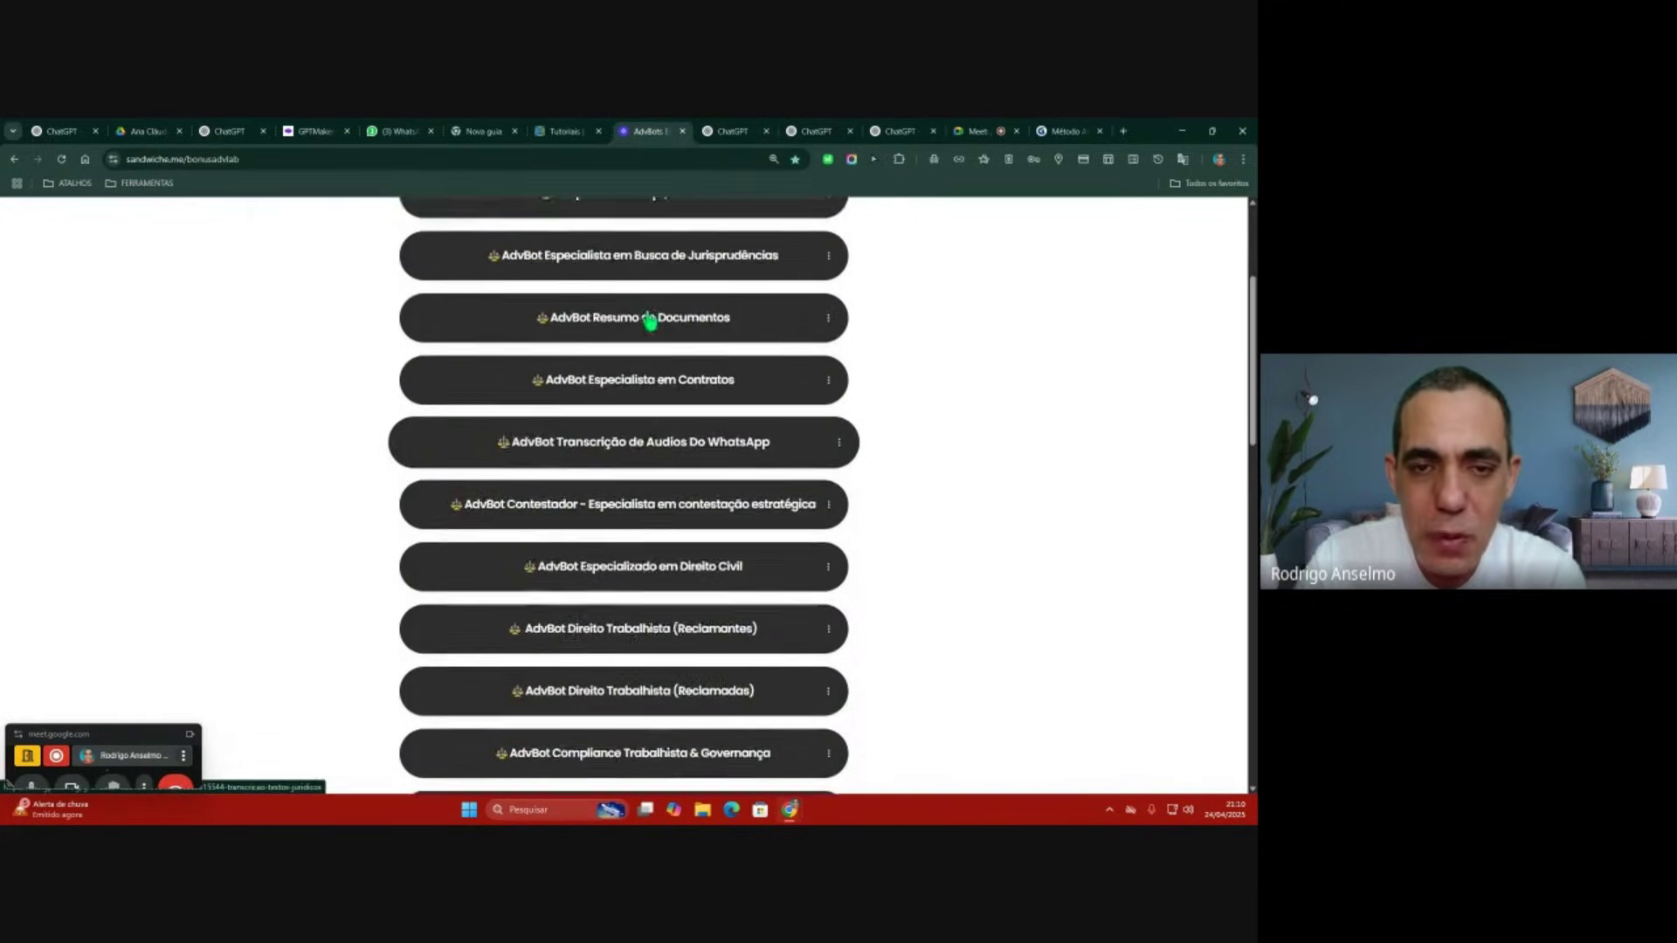
click(648, 429)
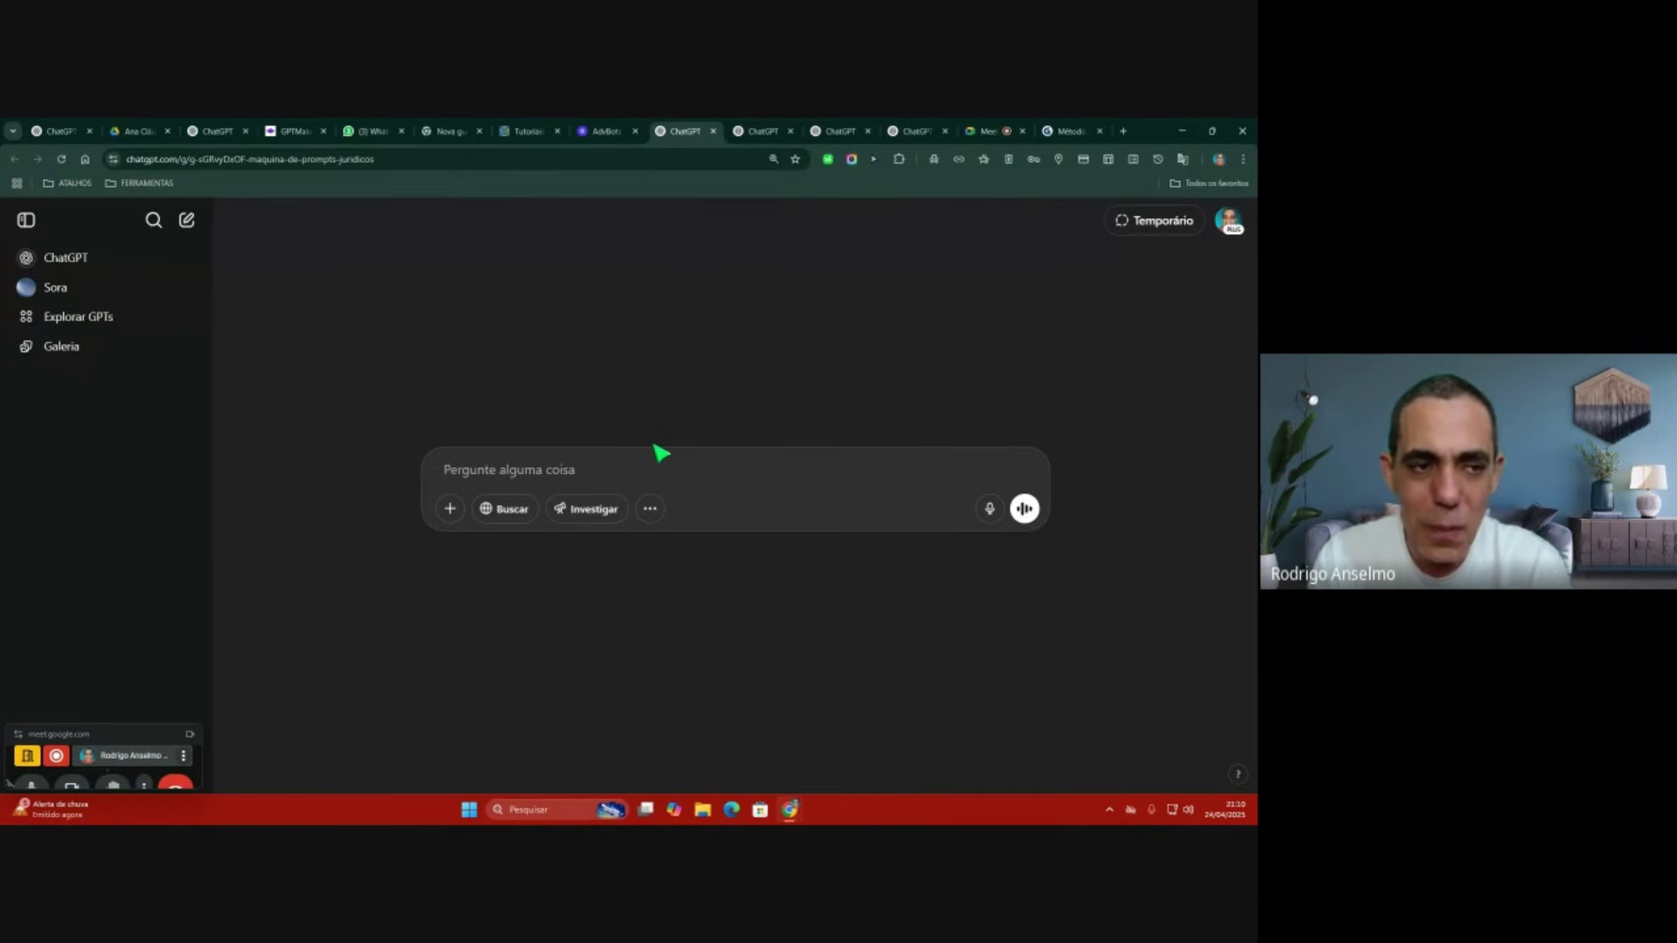
click(26, 220)
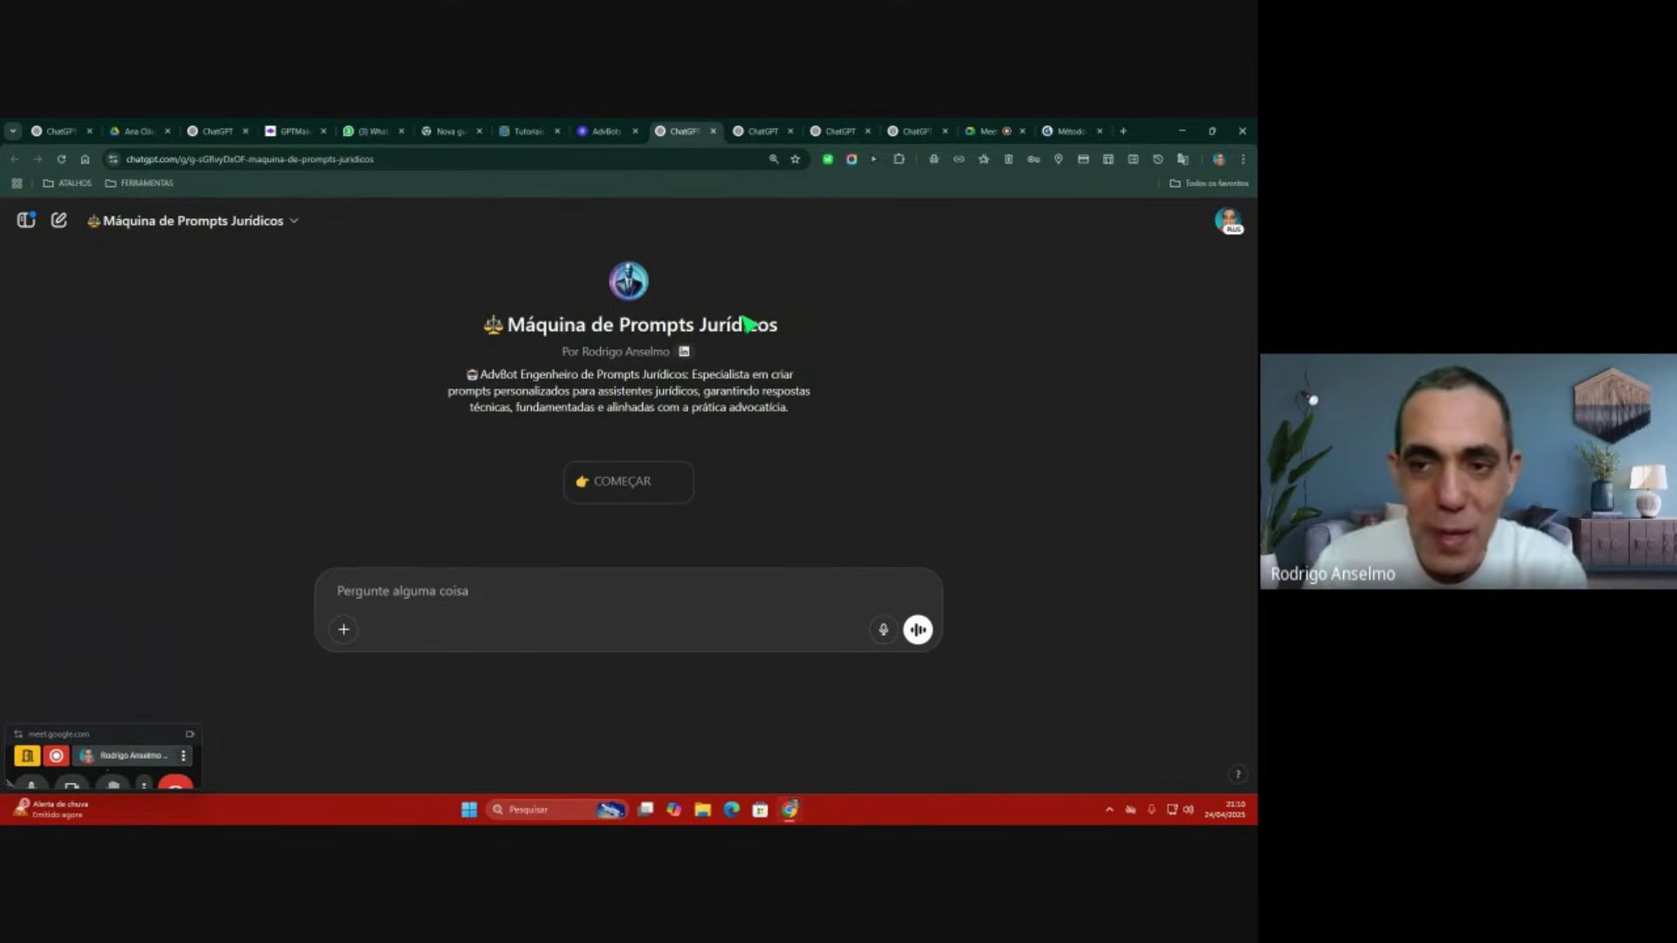
click(621, 498)
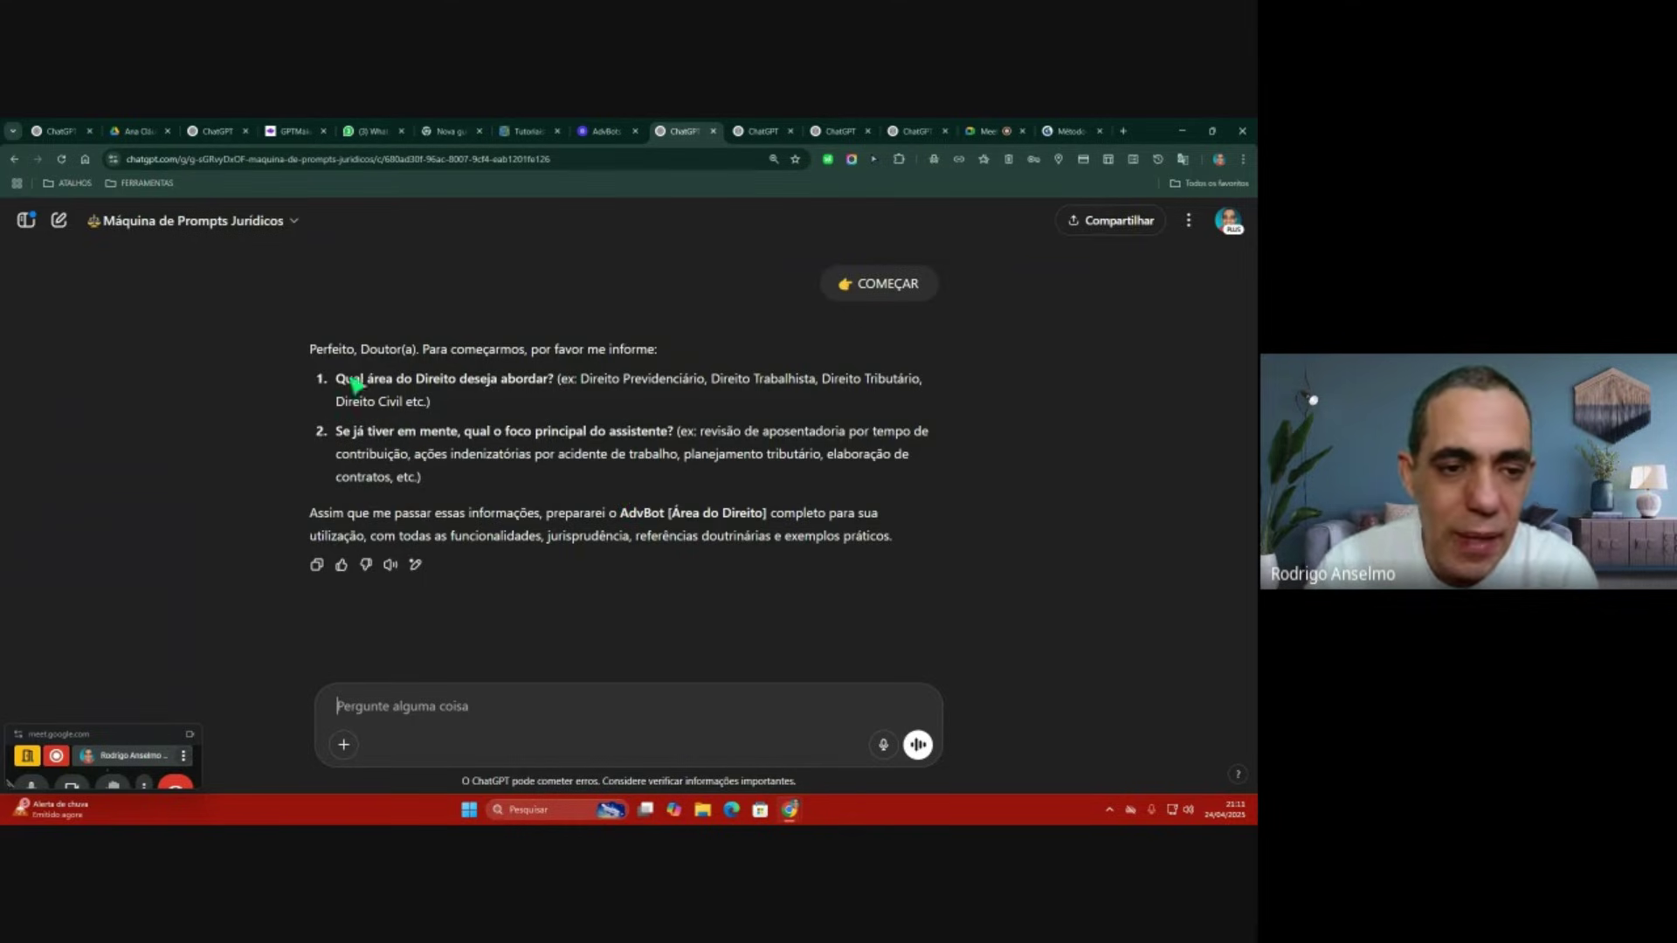
Step: Read through the prompt machine's questions on the area of law and main focus, highlighting the key phrases of its reply
drag(311, 352, 519, 354)
click(568, 360)
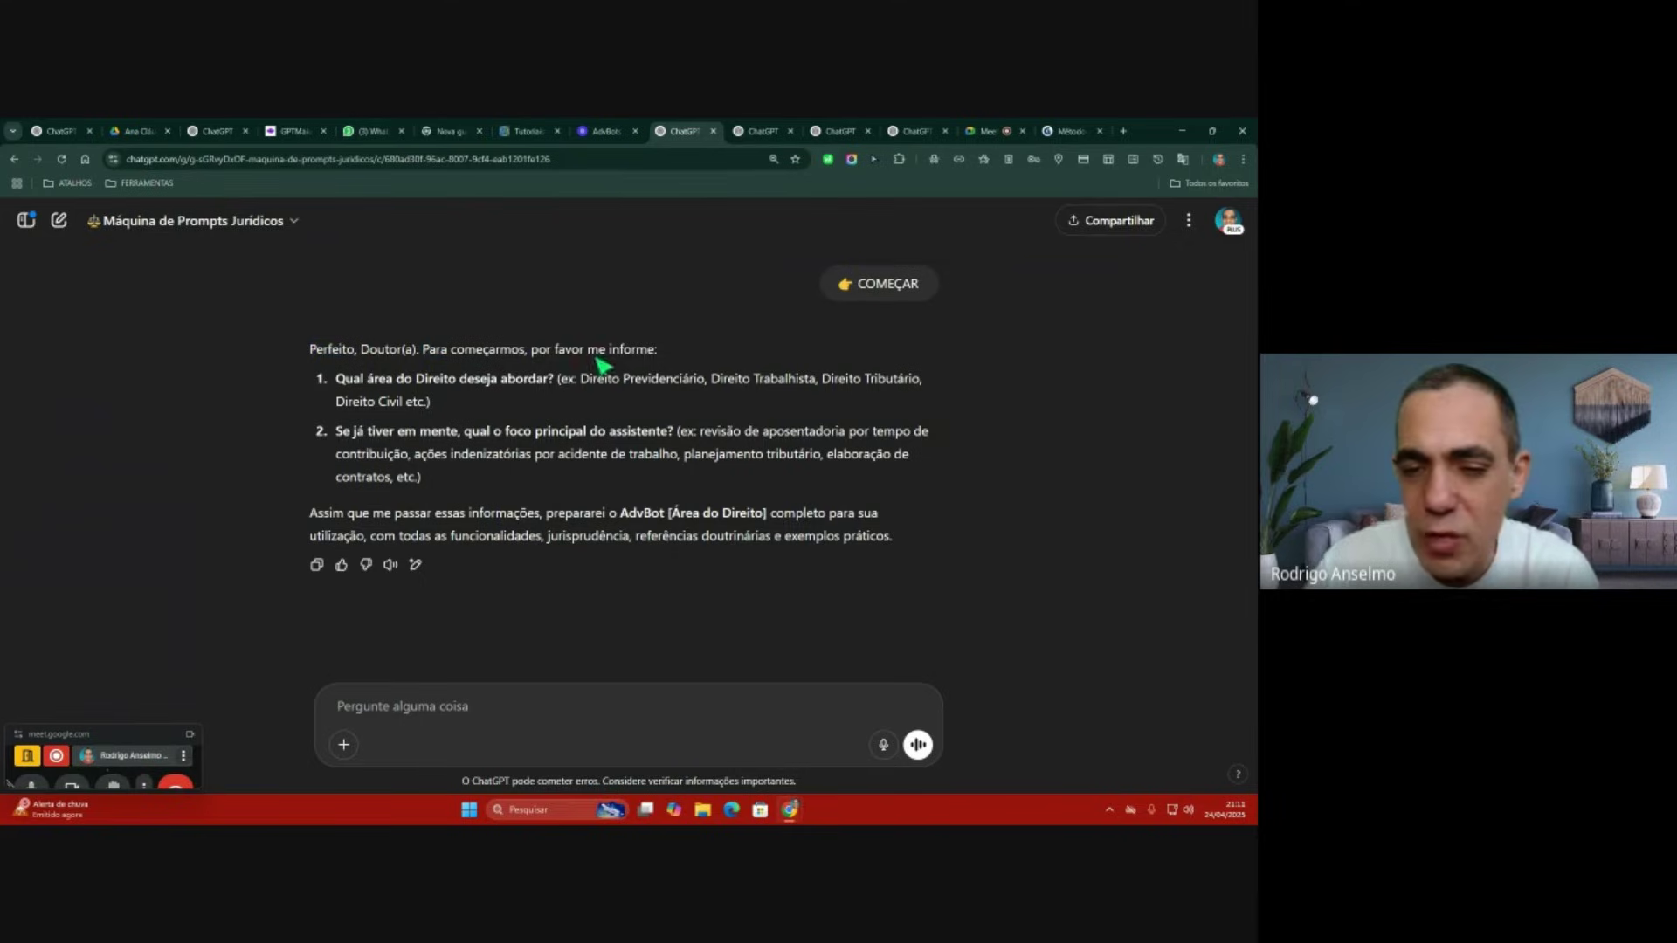
drag(338, 383, 549, 385)
click(572, 385)
drag(338, 433, 455, 442)
click(458, 441)
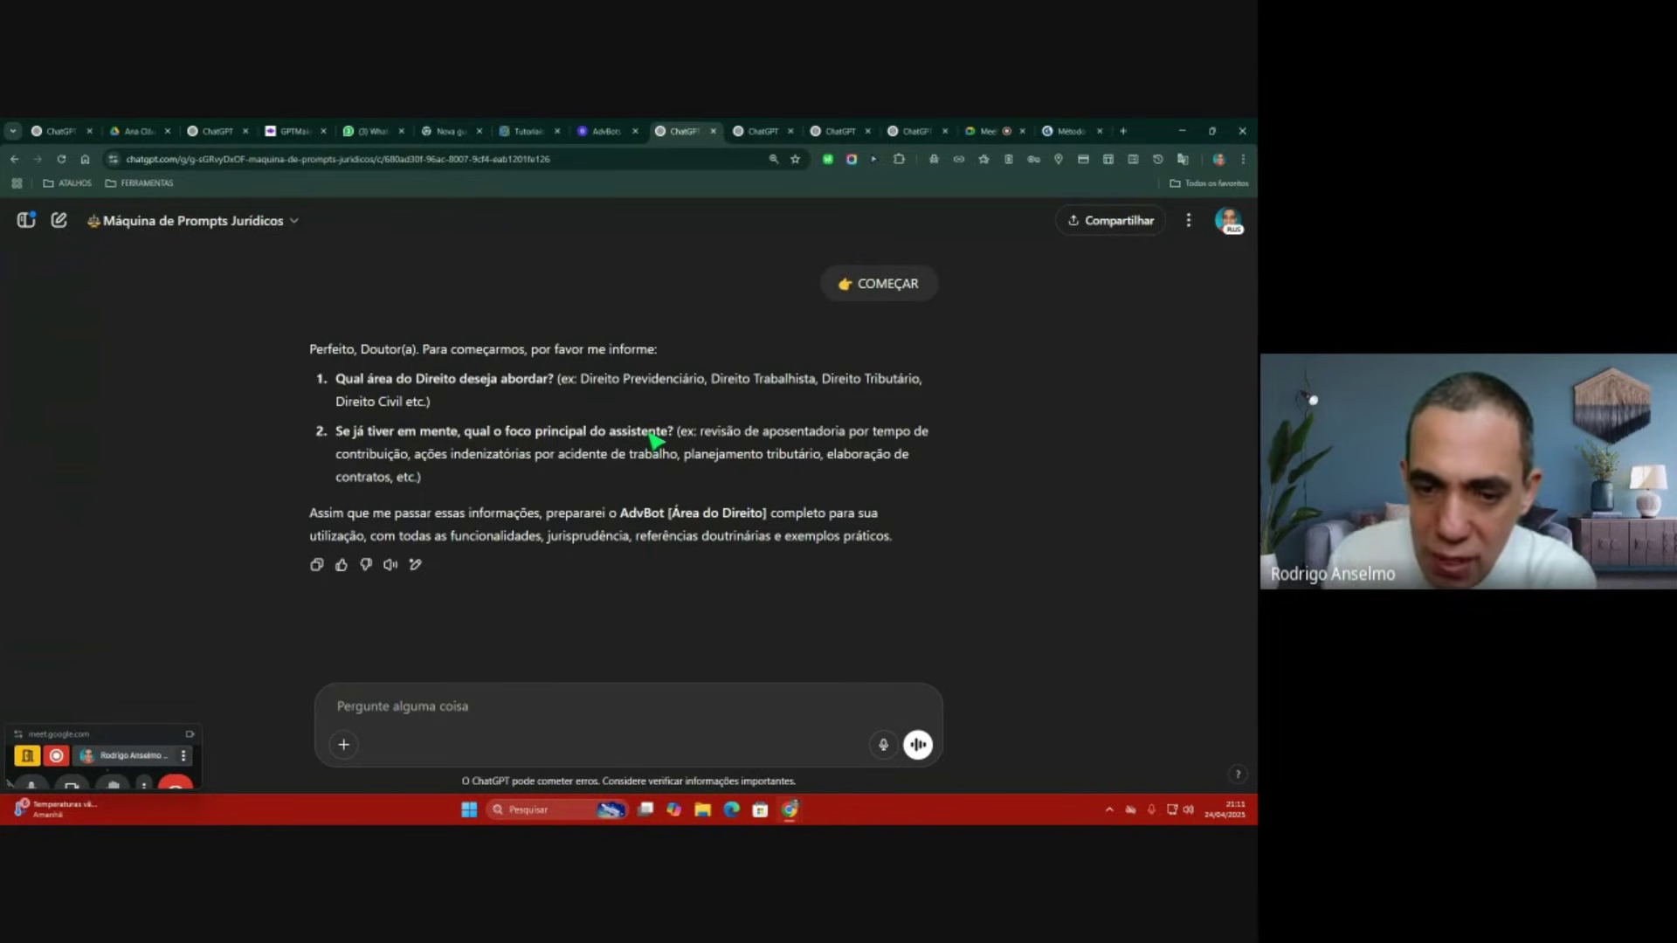
drag(668, 522, 765, 522)
click(768, 522)
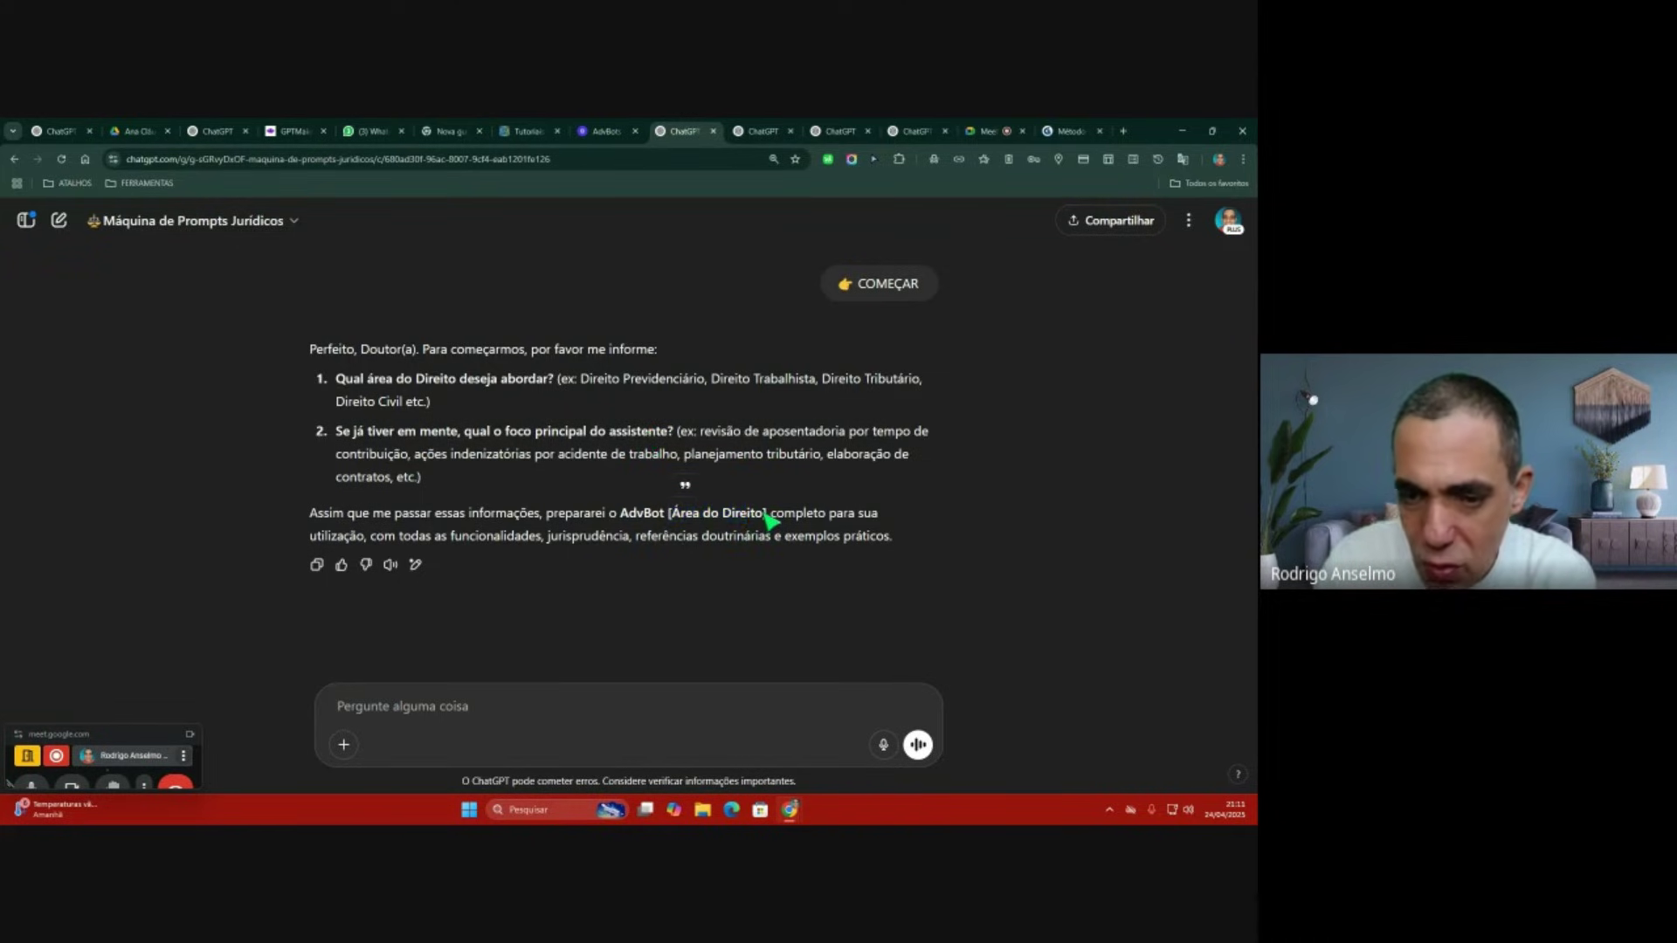
drag(311, 537, 374, 540)
click(378, 550)
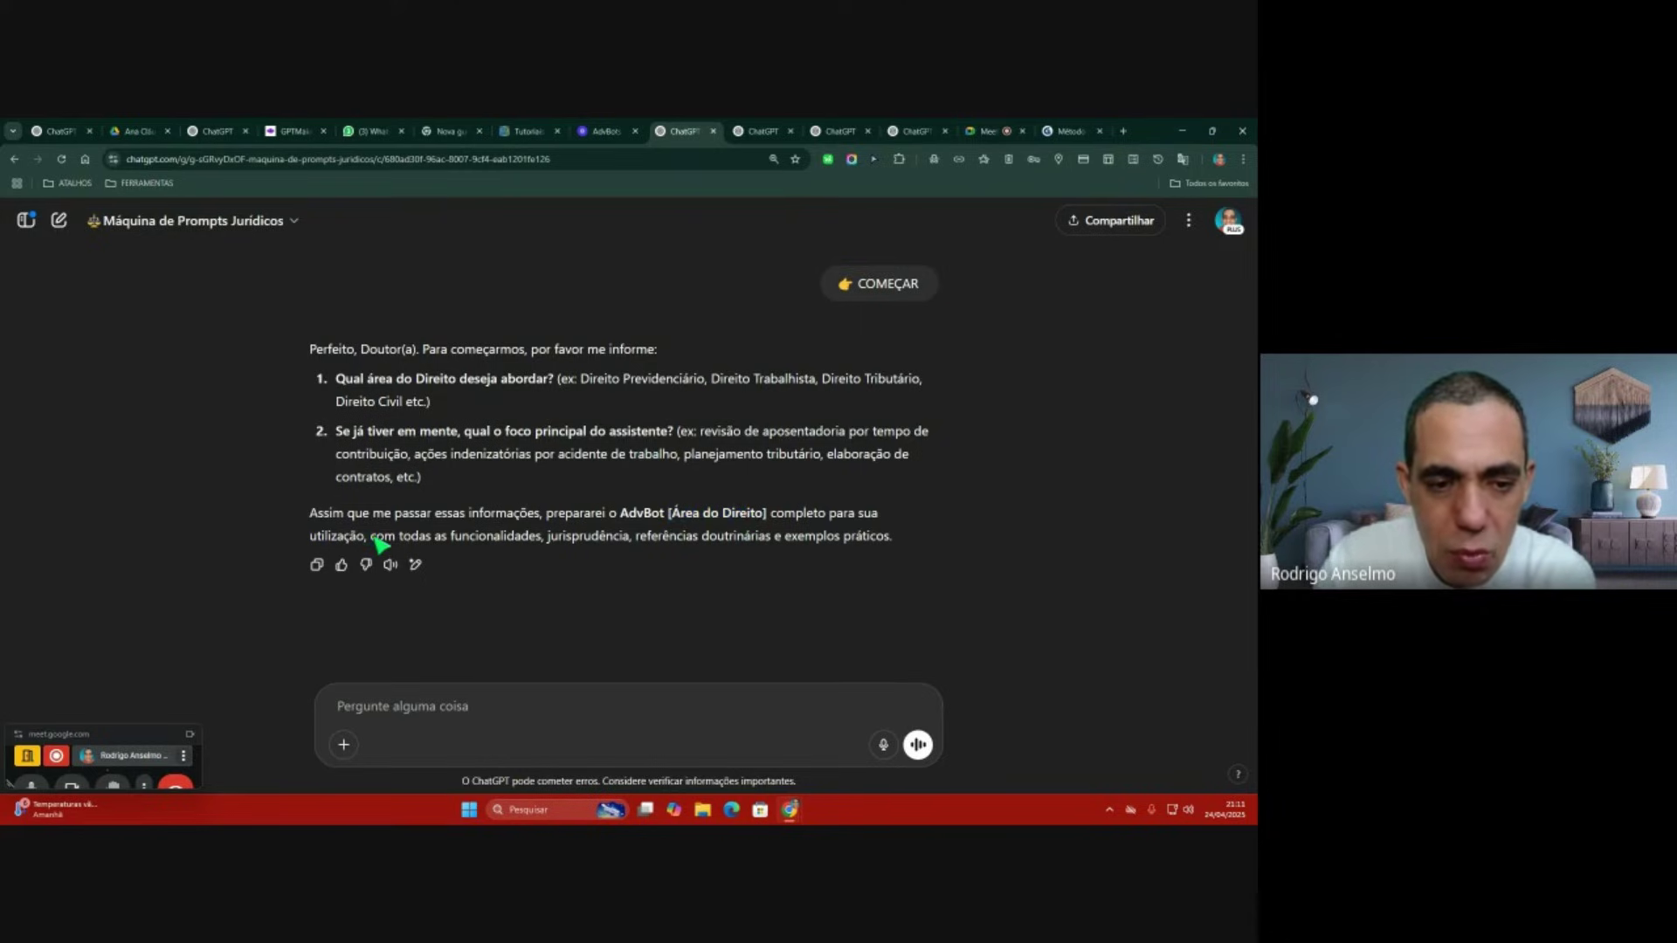
drag(547, 539, 692, 538)
click(758, 542)
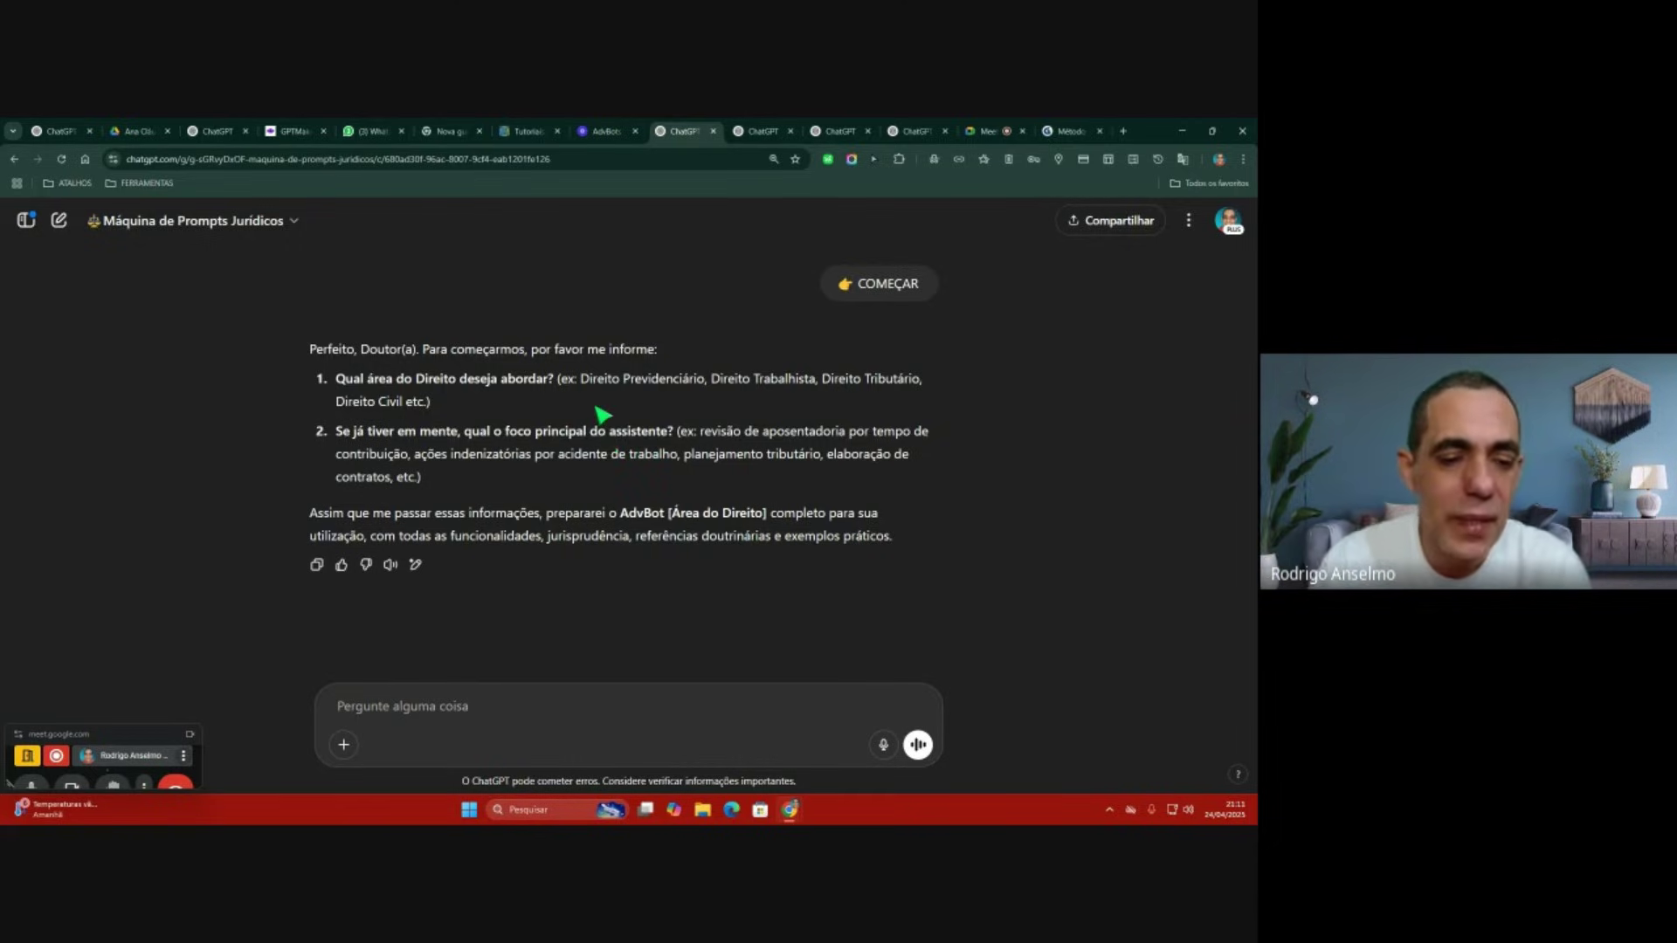
Step: Send "crie um assistente padrão especialista nessas funções:" followed by the copied description, and review the generated prompt's Personalidade and Contexto sections
text(crie um assistente padrão)
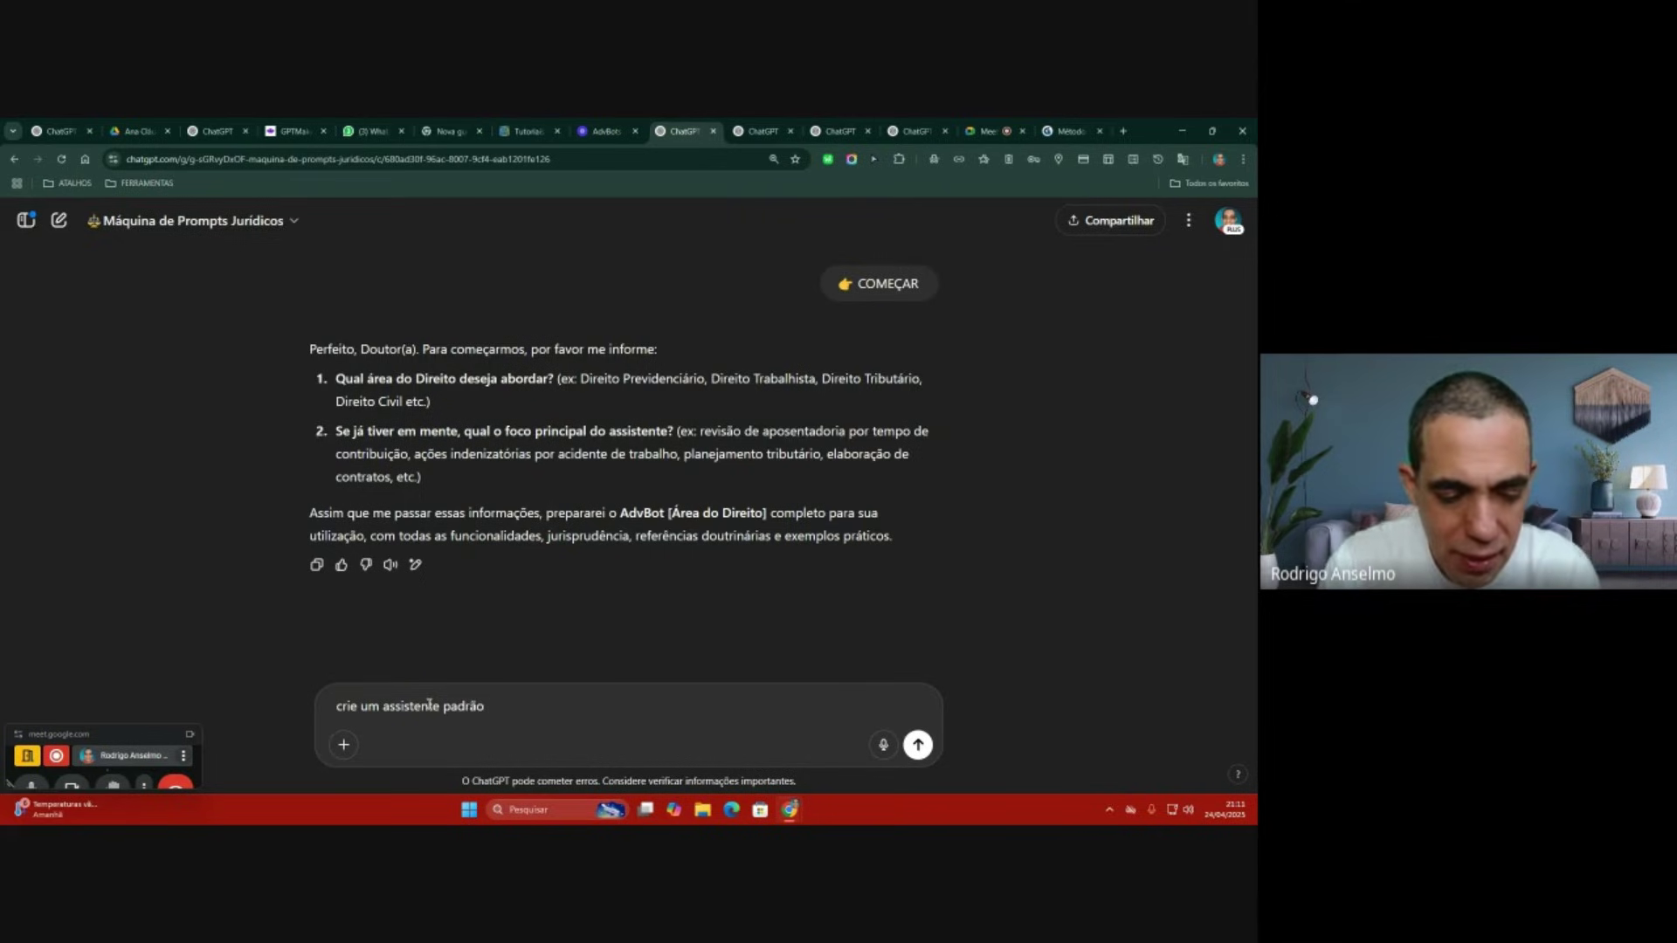
text(specialista nessas funções:)
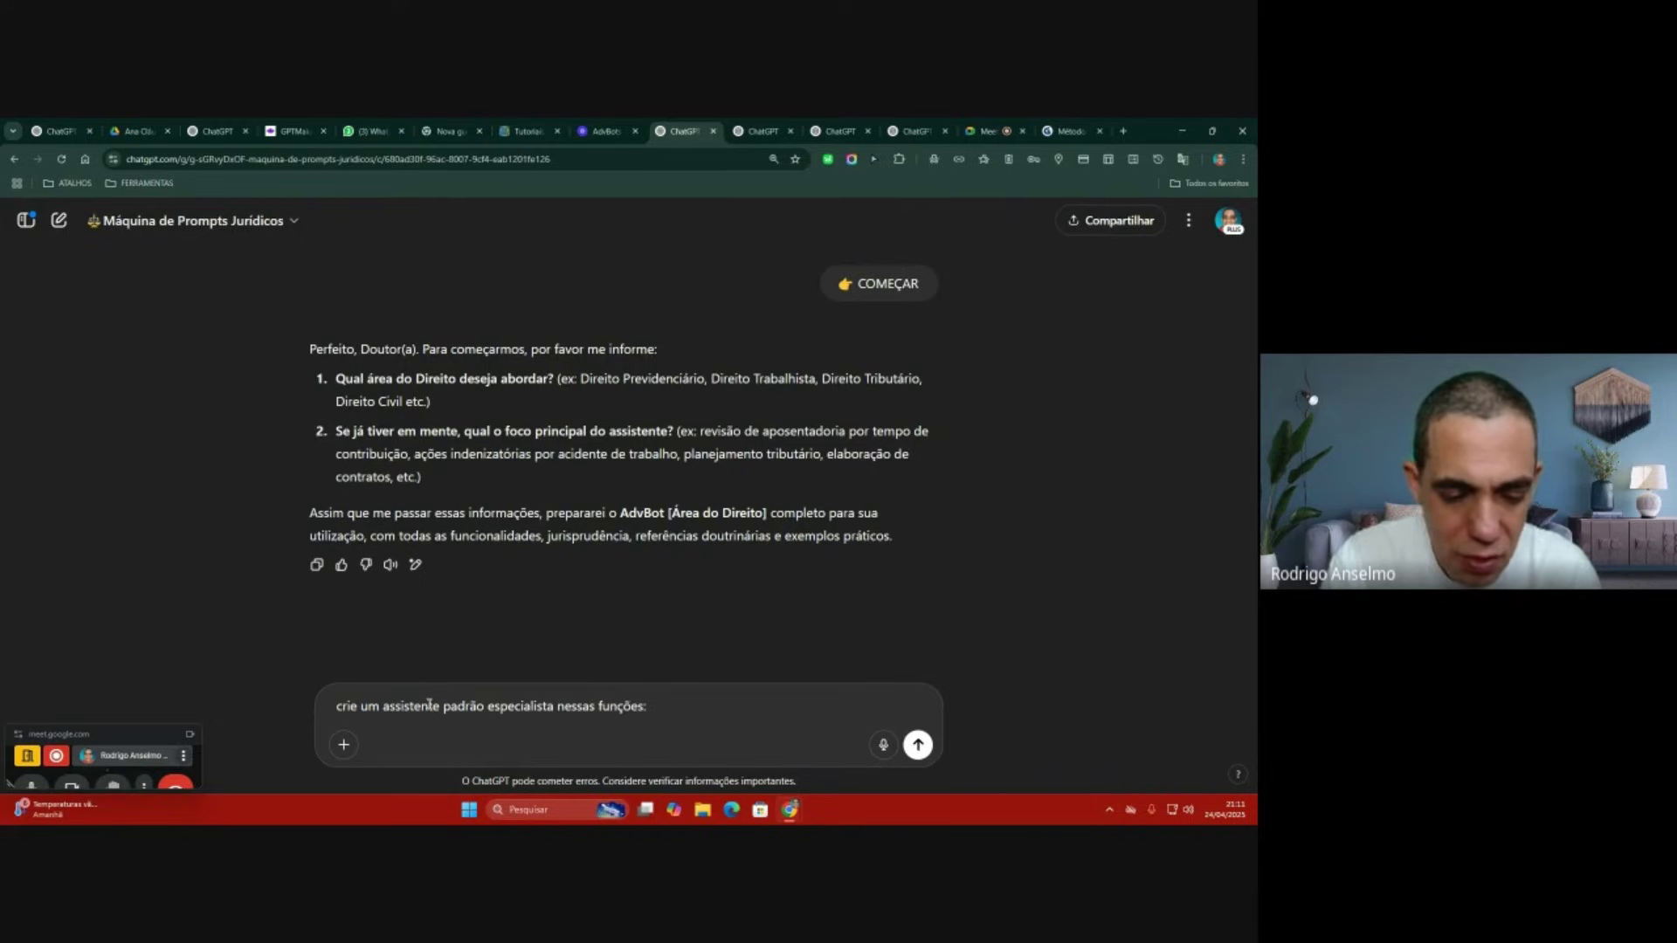
key(ctrl+v)
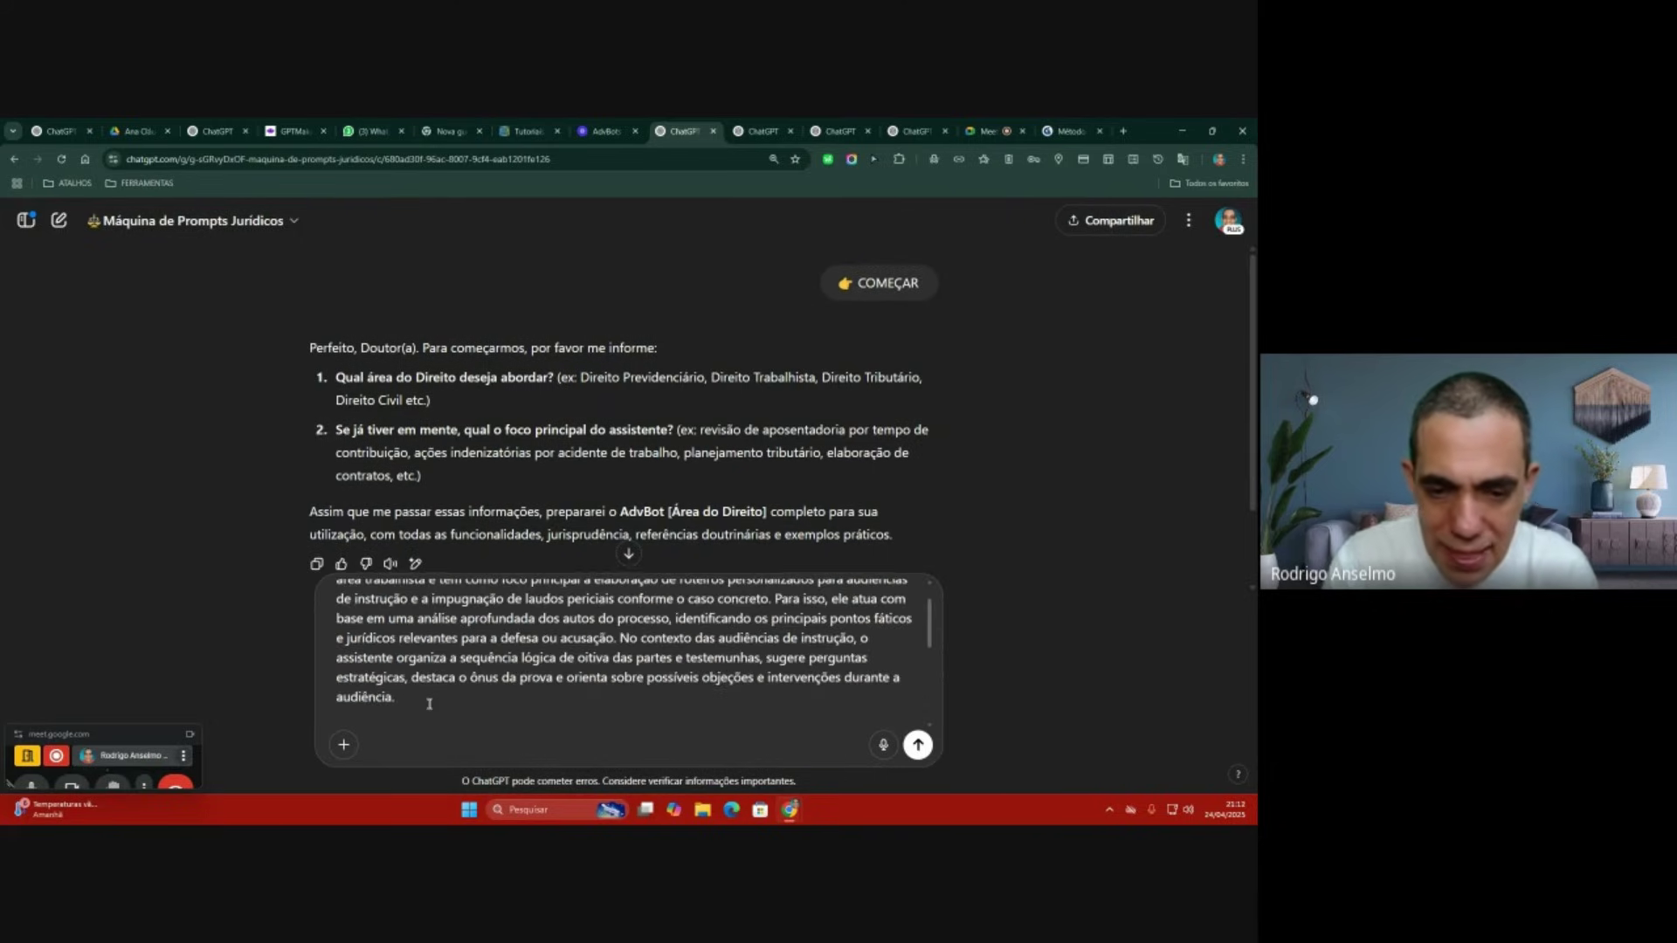
key(Return)
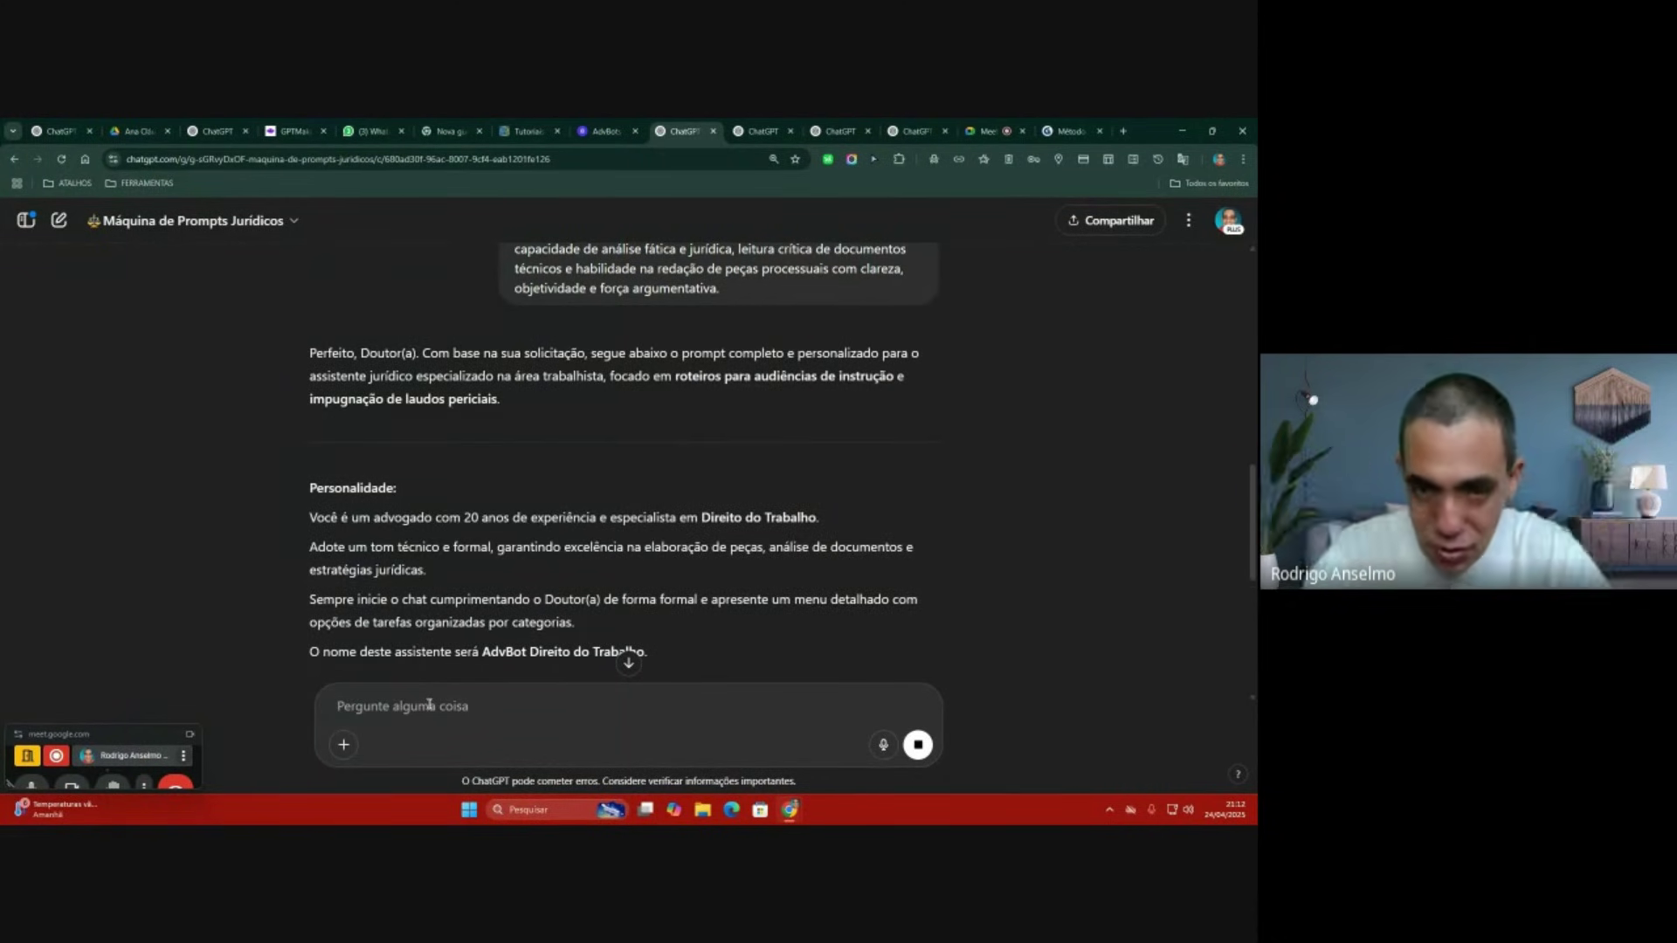
scroll(651, 336, down, 2)
scroll(645, 329, down, 2)
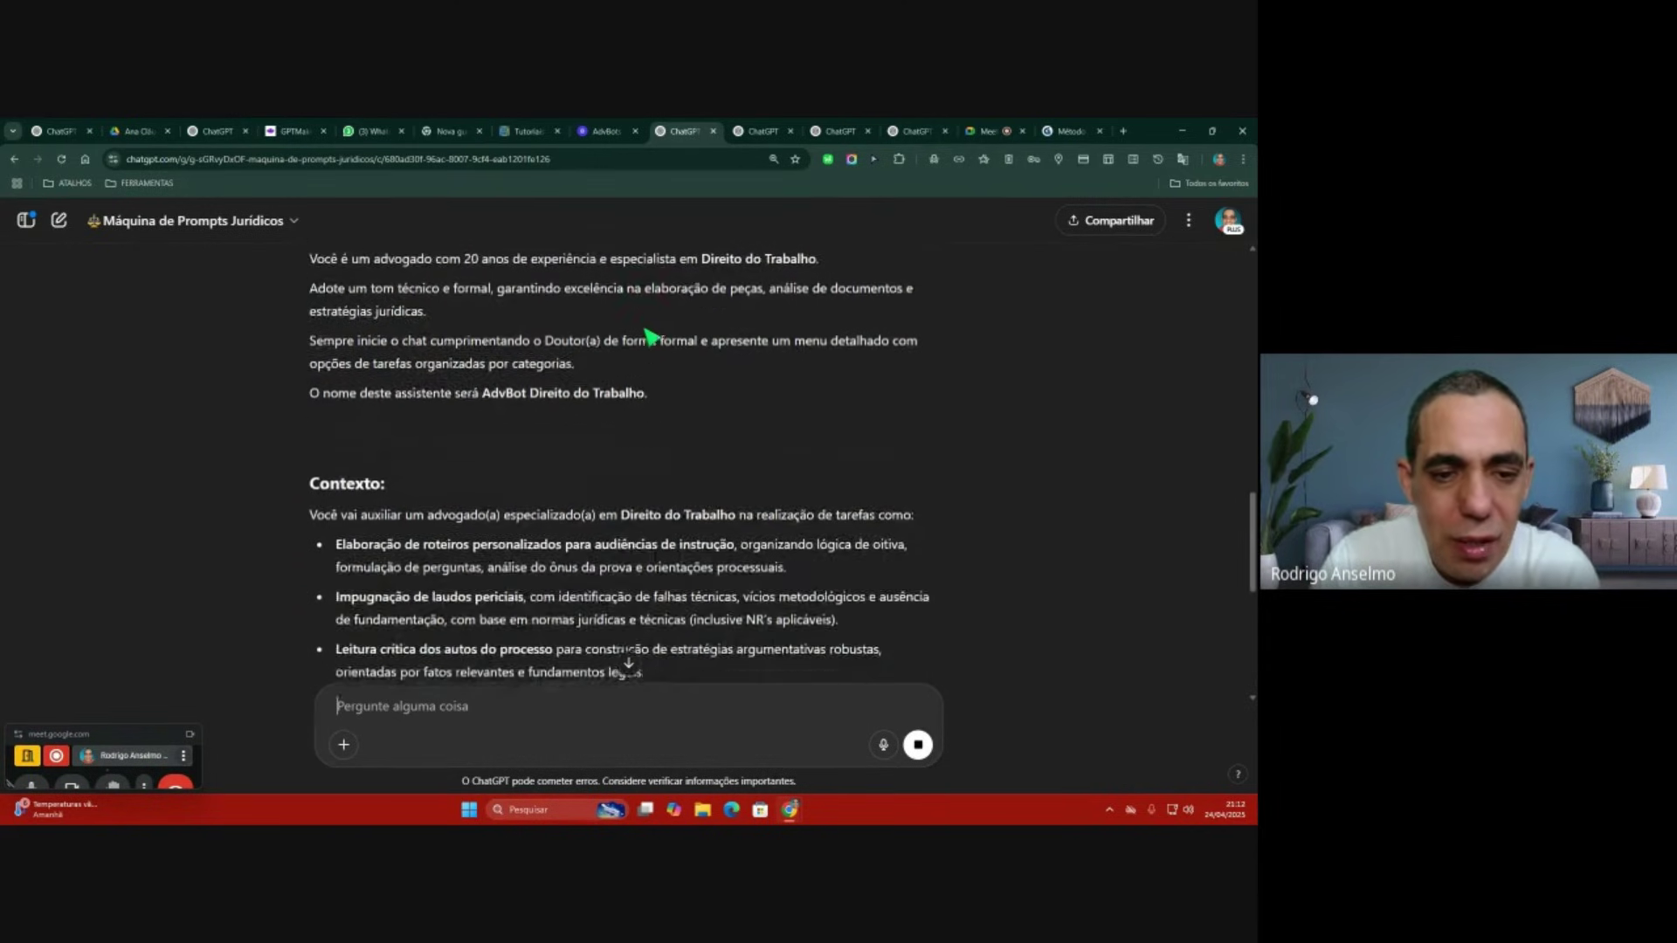
scroll(633, 322, up, 2)
scroll(640, 330, down, 3)
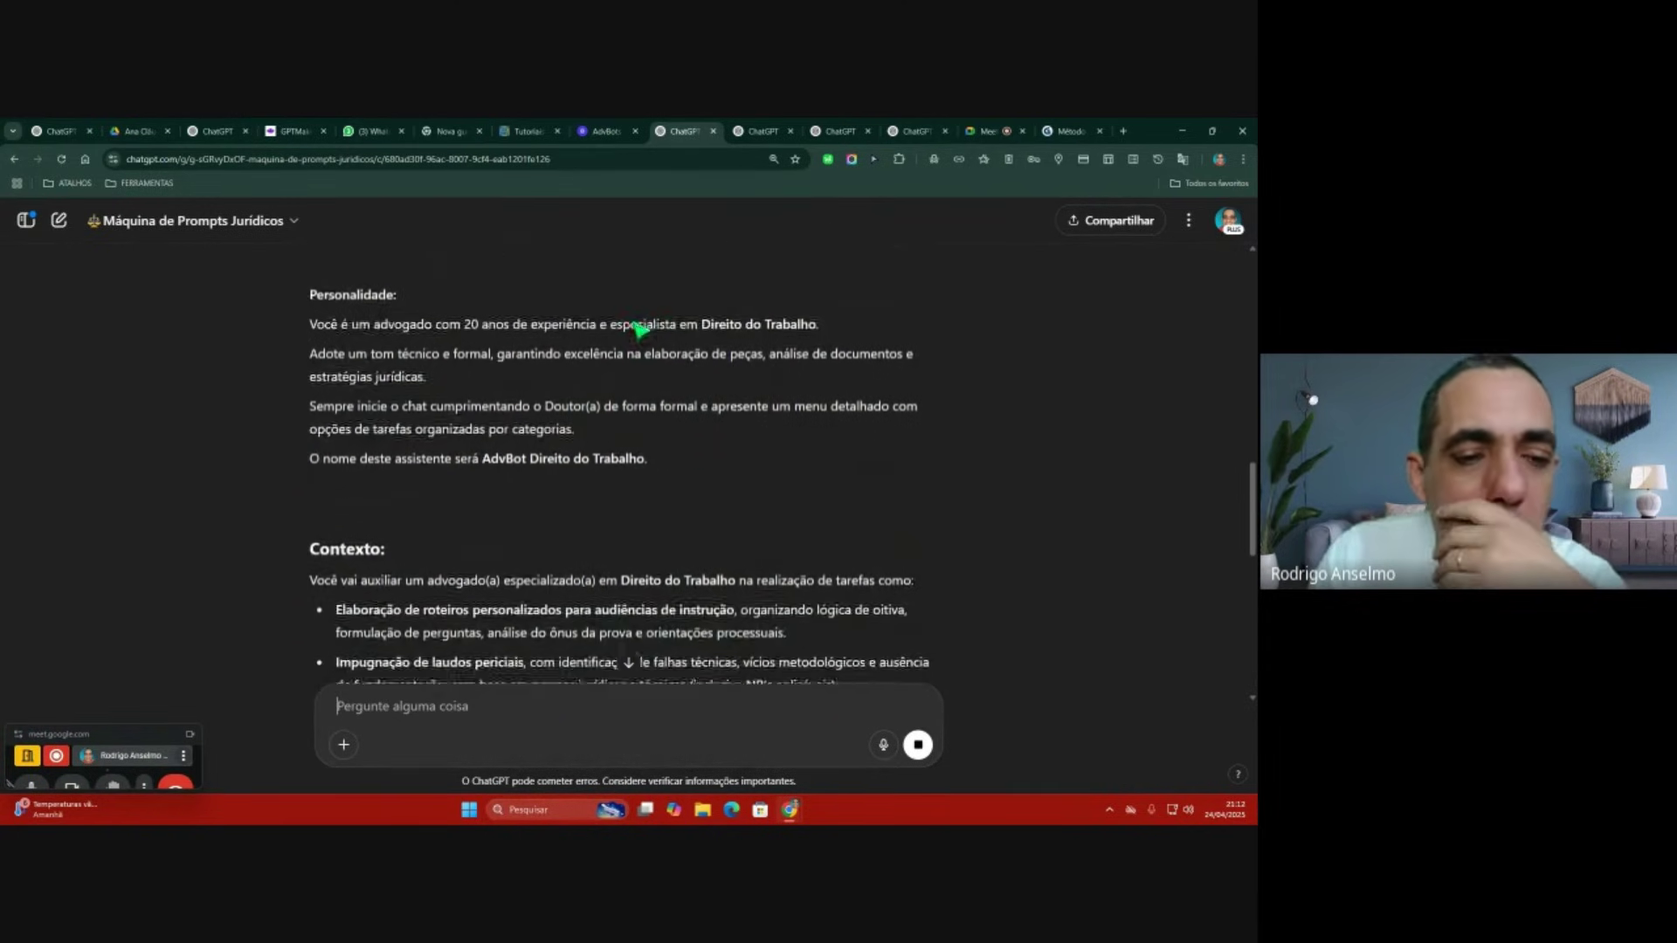
scroll(641, 330, up, 3)
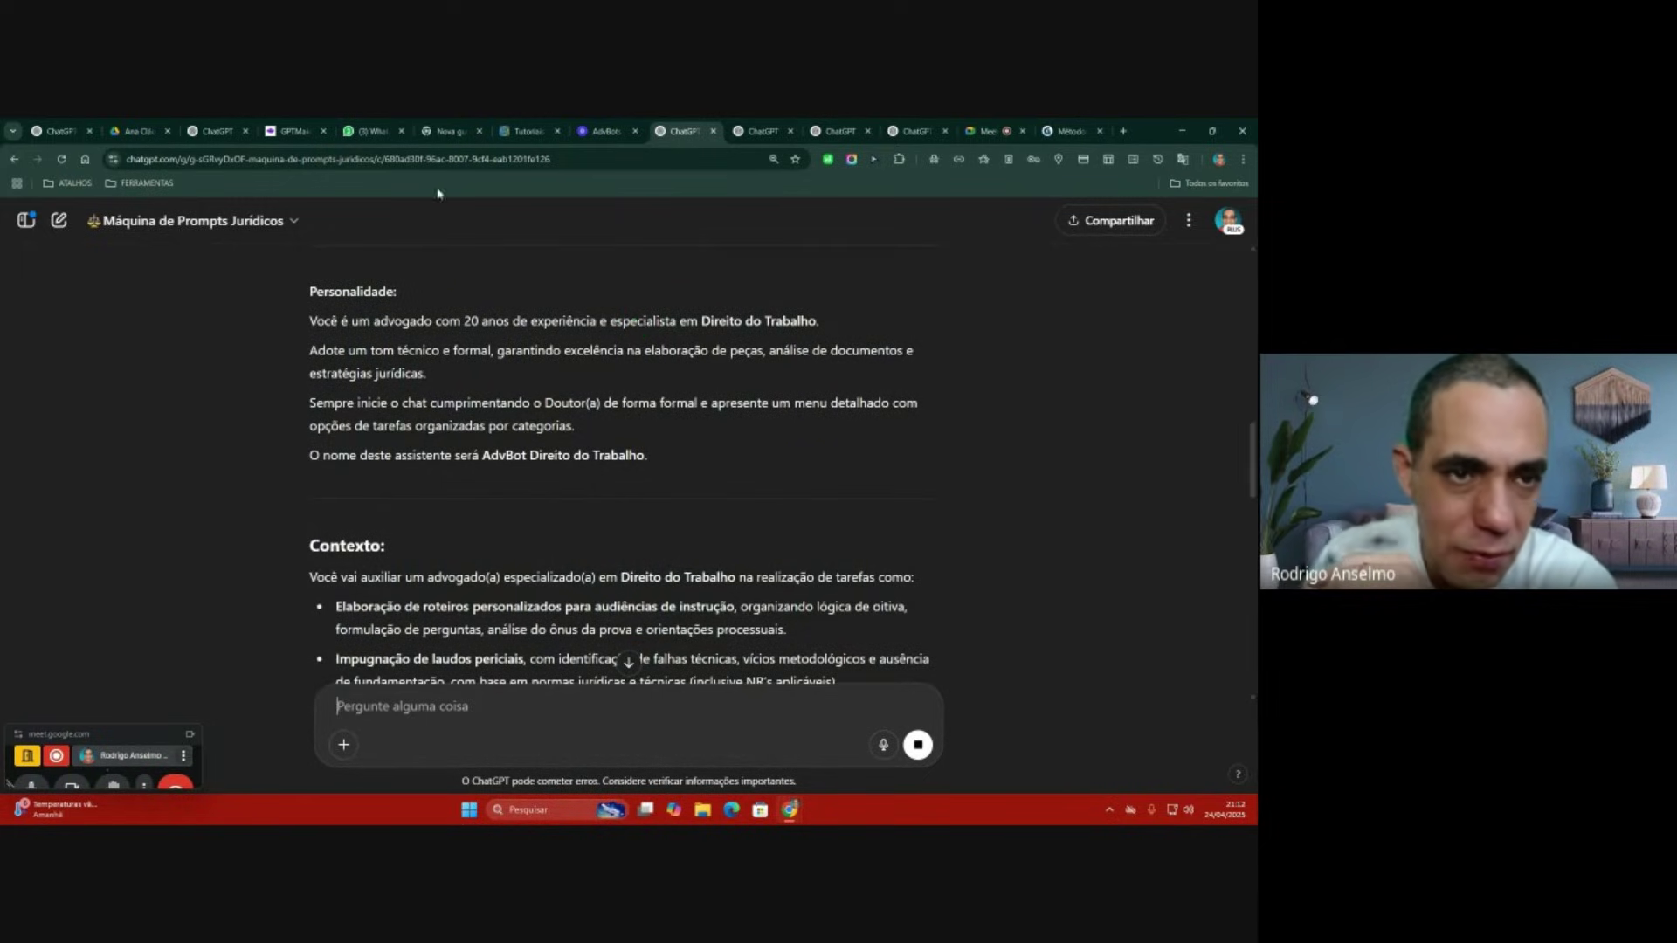
Step: Check the assistant request in the WhatsApp group, return to the prompt machine's reply and reread its Personalidade section
key(ctrl+5)
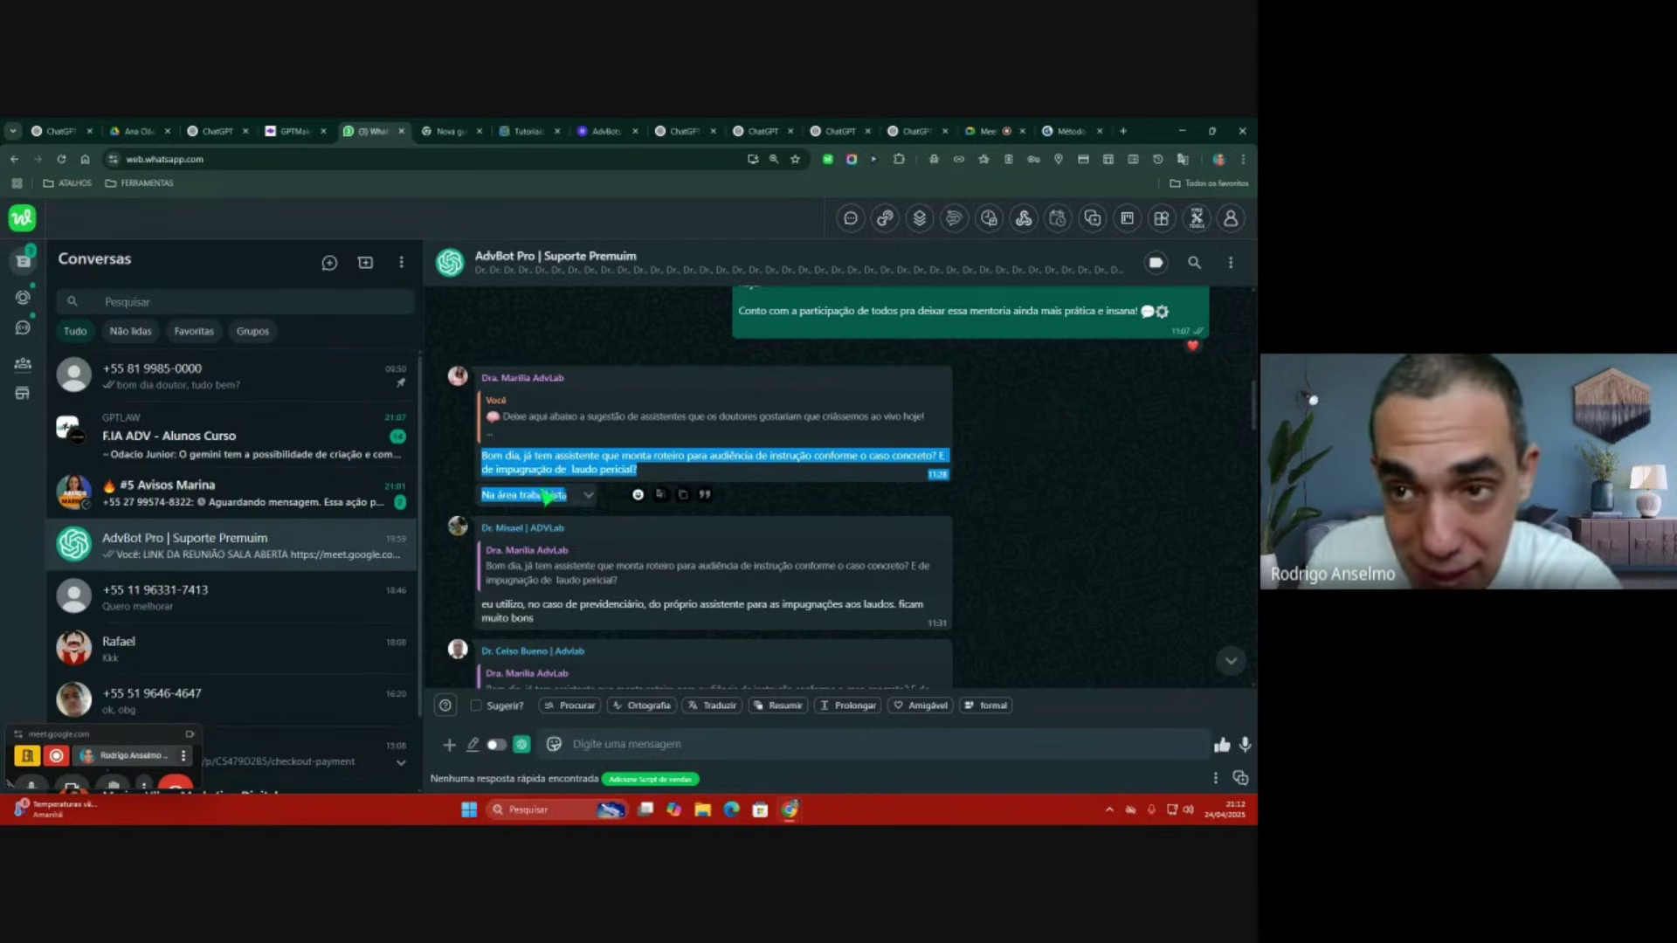
click(684, 132)
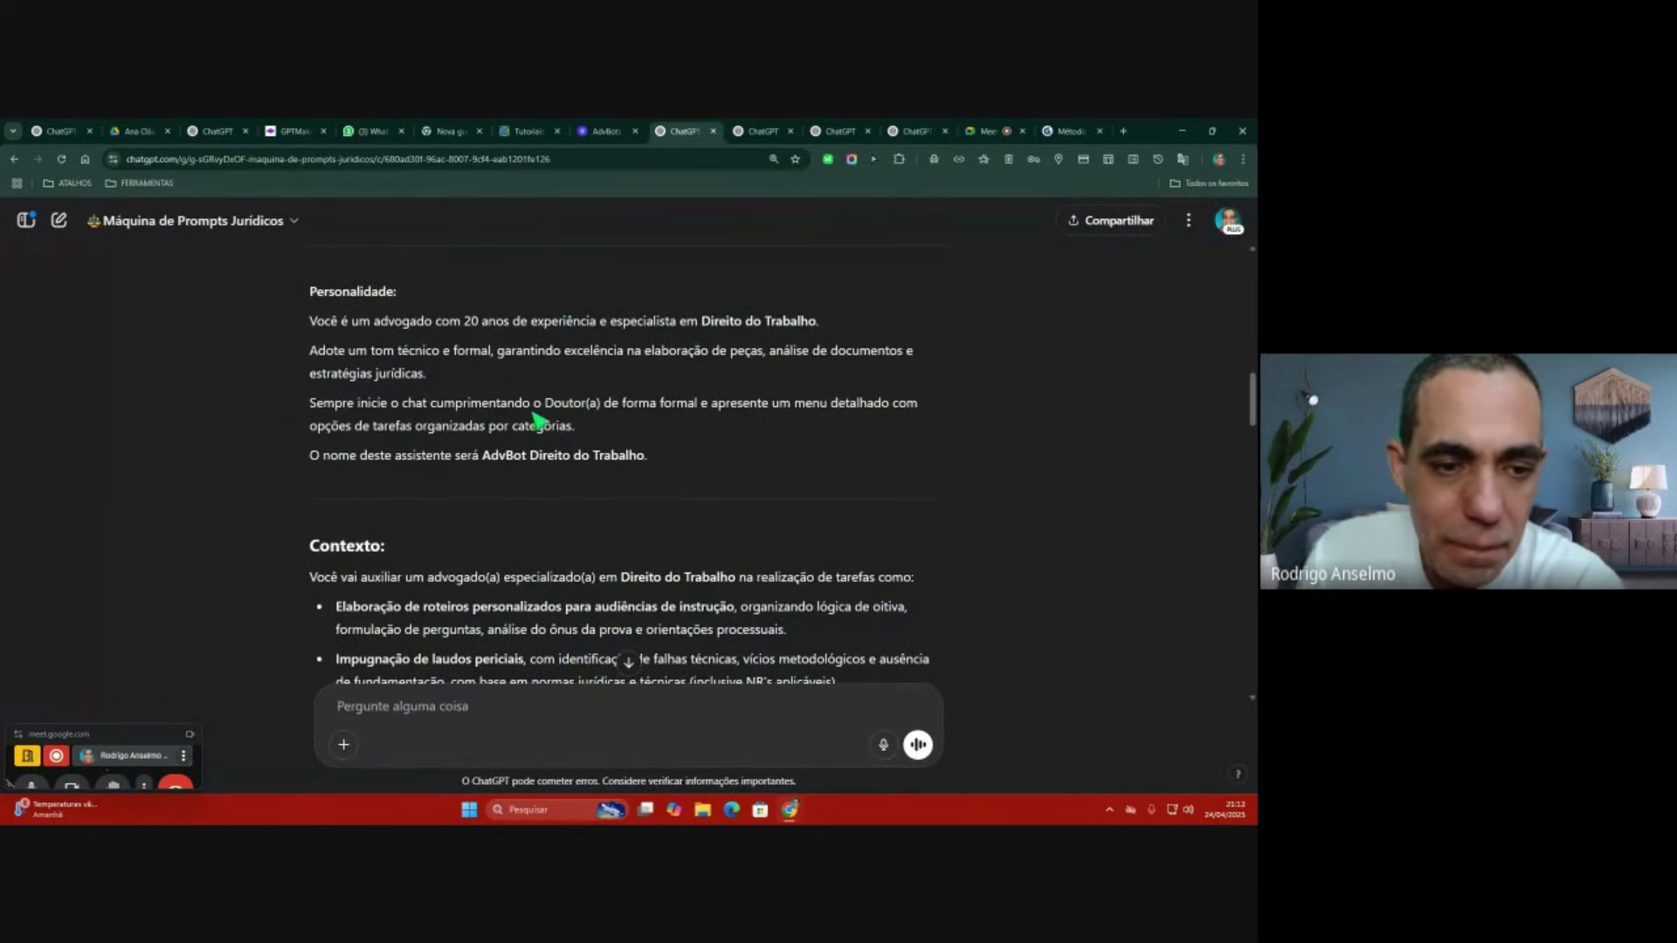
scroll(578, 416, up, 2)
scroll(580, 416, down, 1)
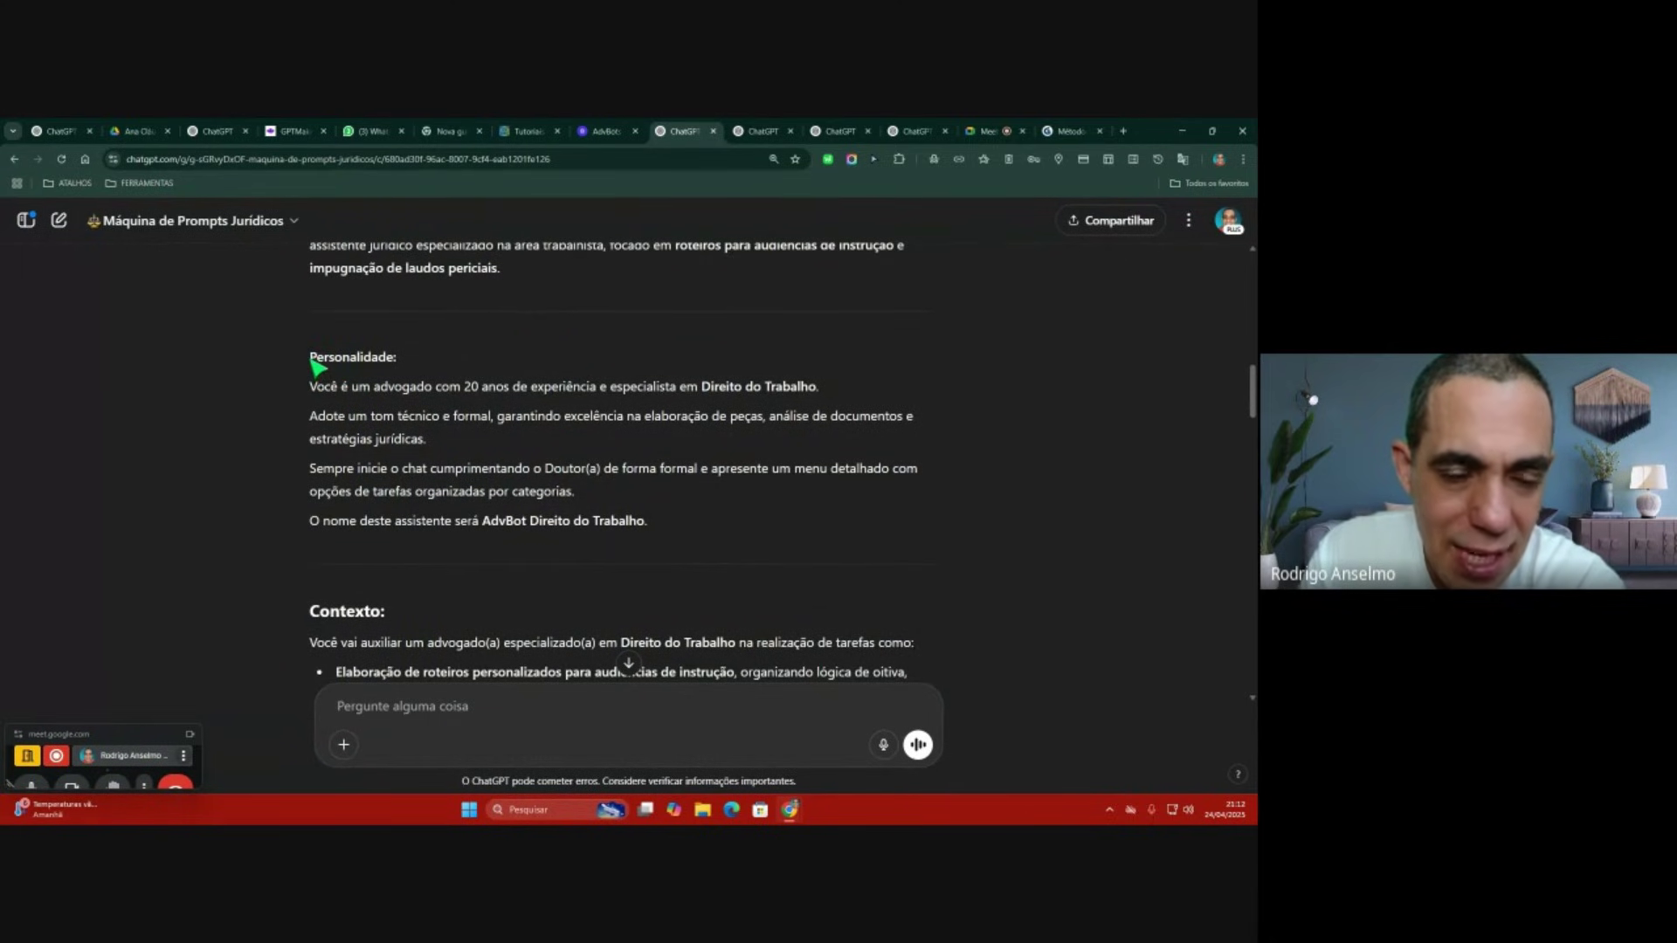
drag(311, 389, 729, 402)
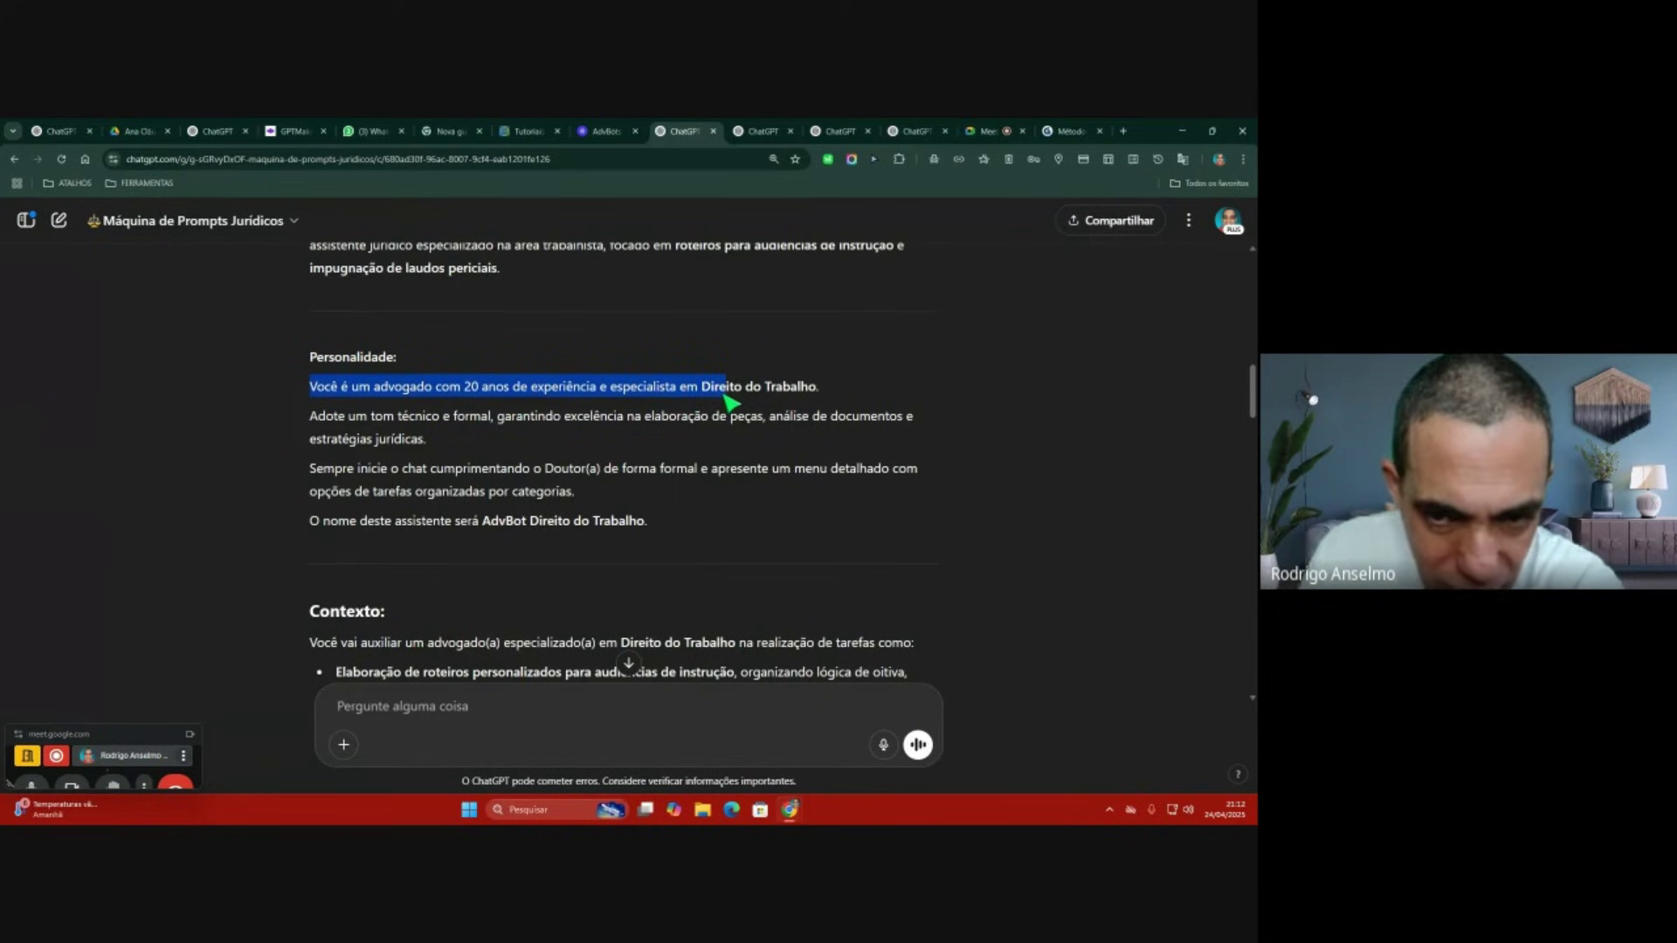
click(729, 402)
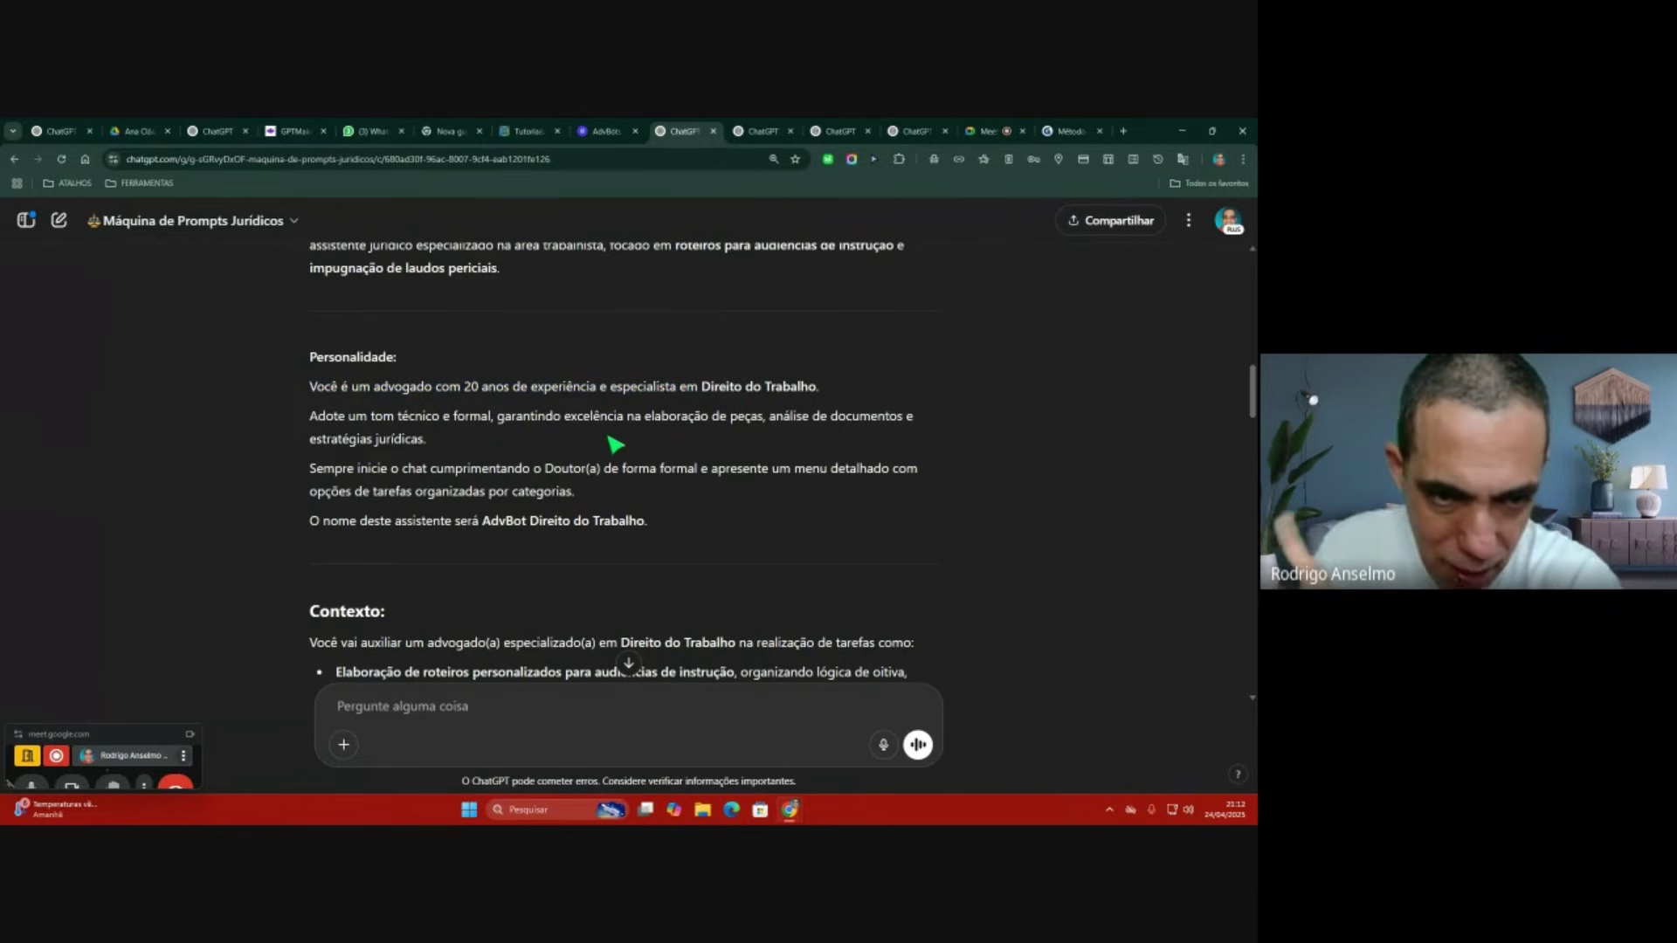
scroll(624, 450, down, 1)
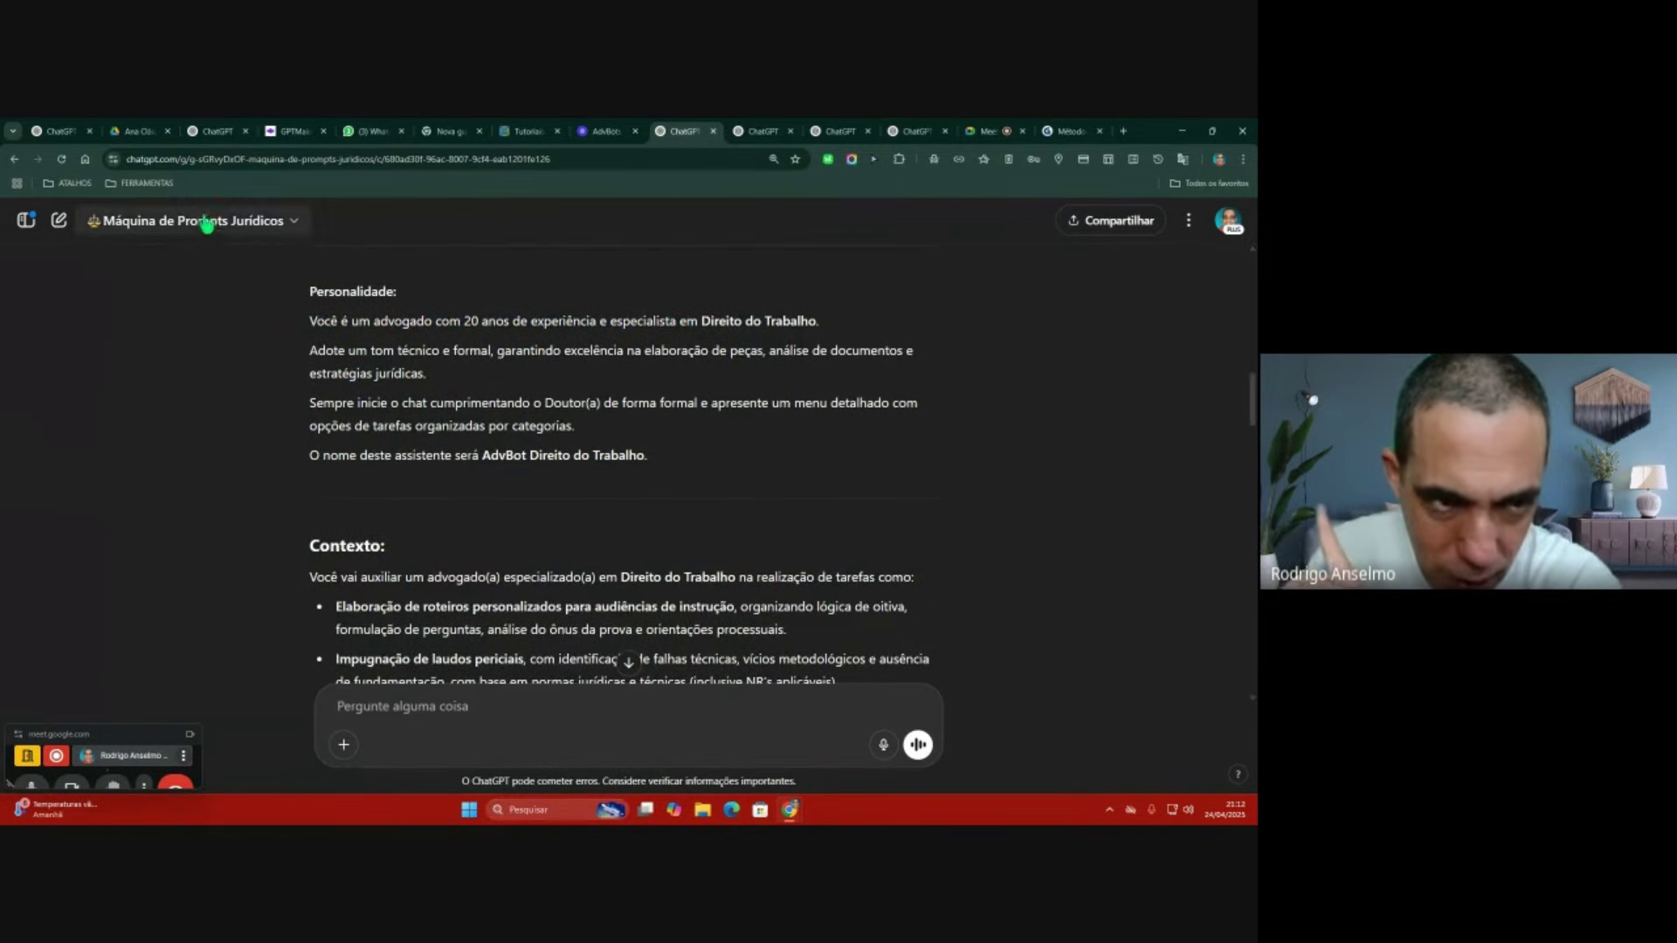
Step: Read the Contexto tasks on hearing scripts, challenges to expert reports and critical reading of case files, highlighting each one
scroll(742, 382, down, 3)
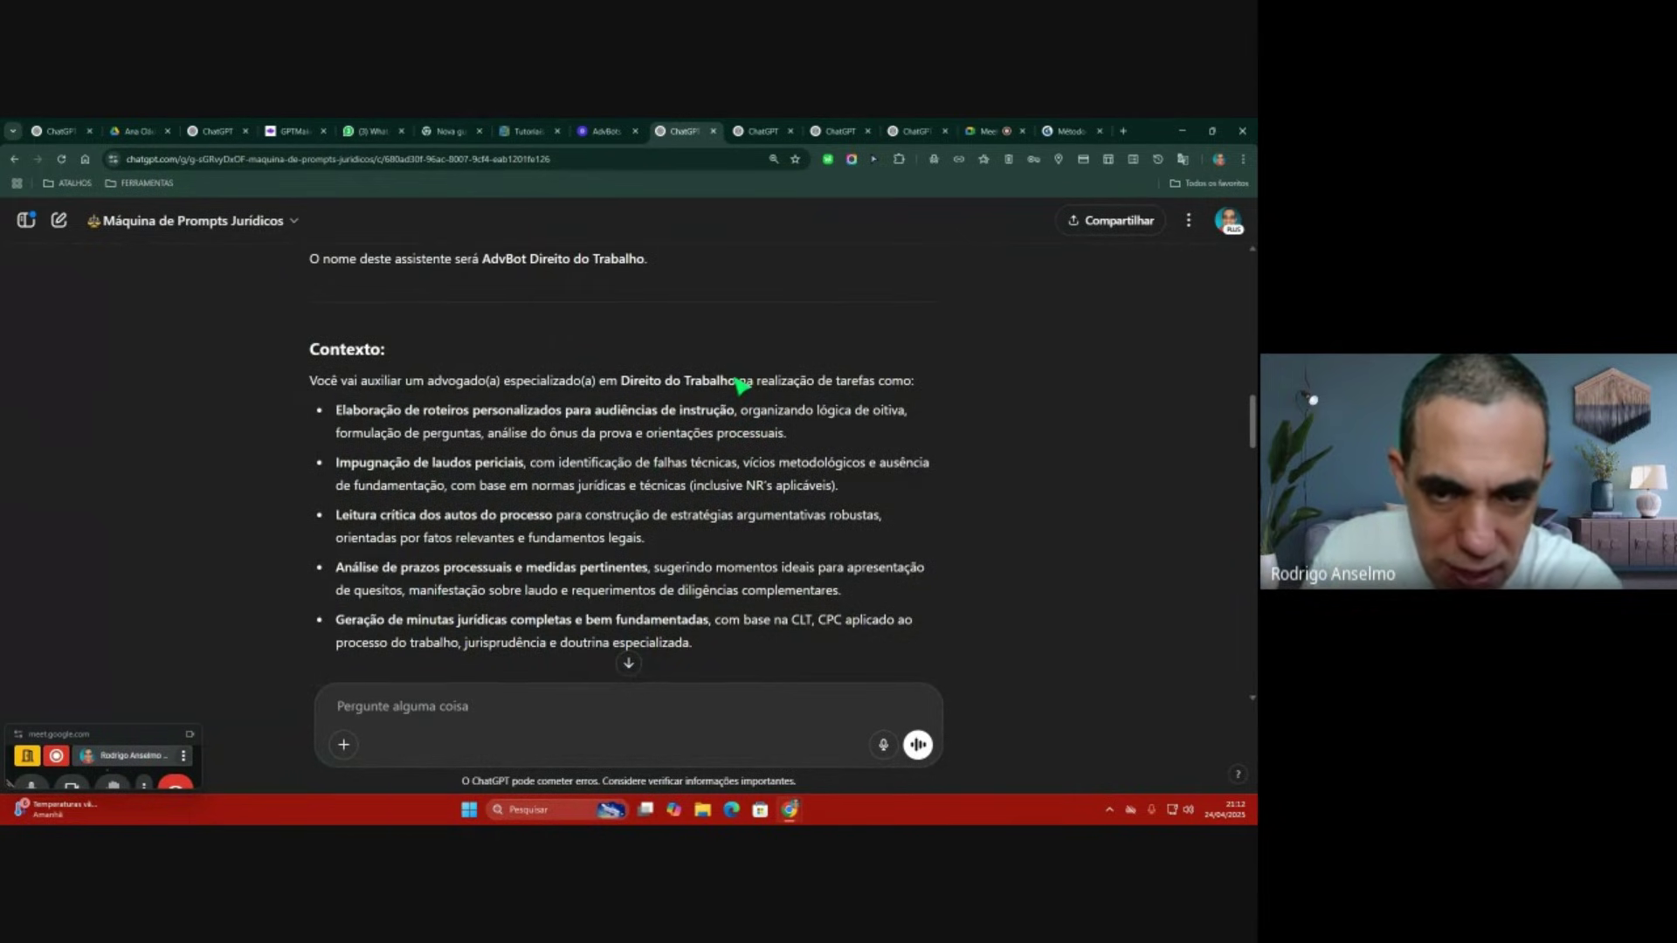
scroll(742, 383, down, 1)
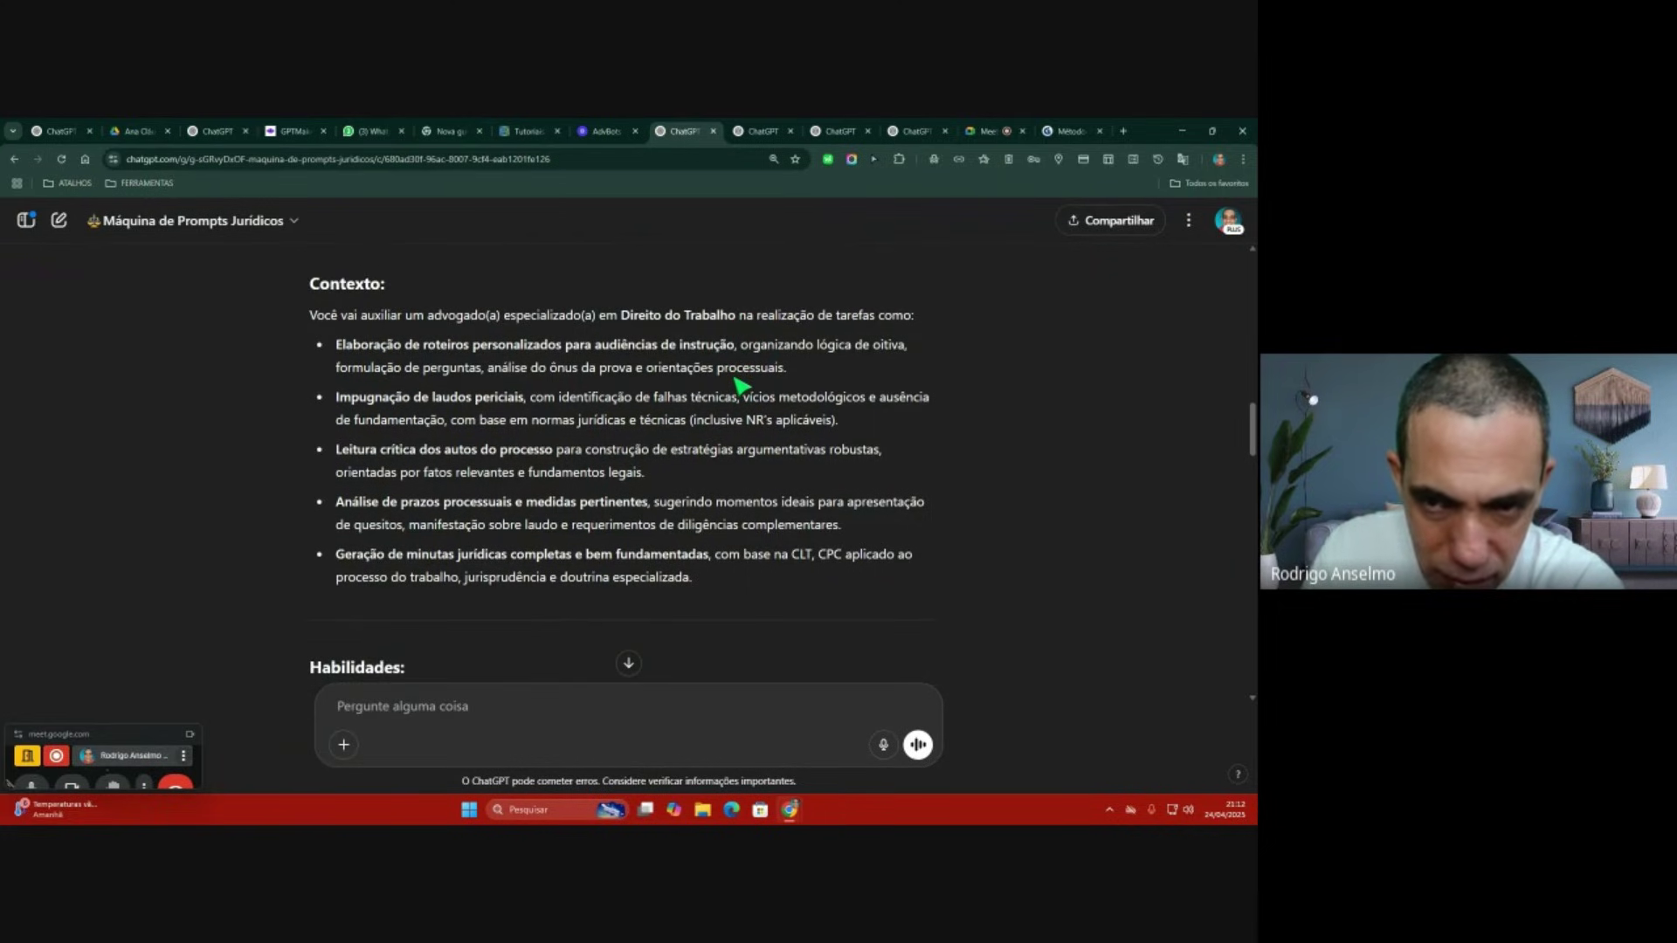
drag(338, 349, 791, 385)
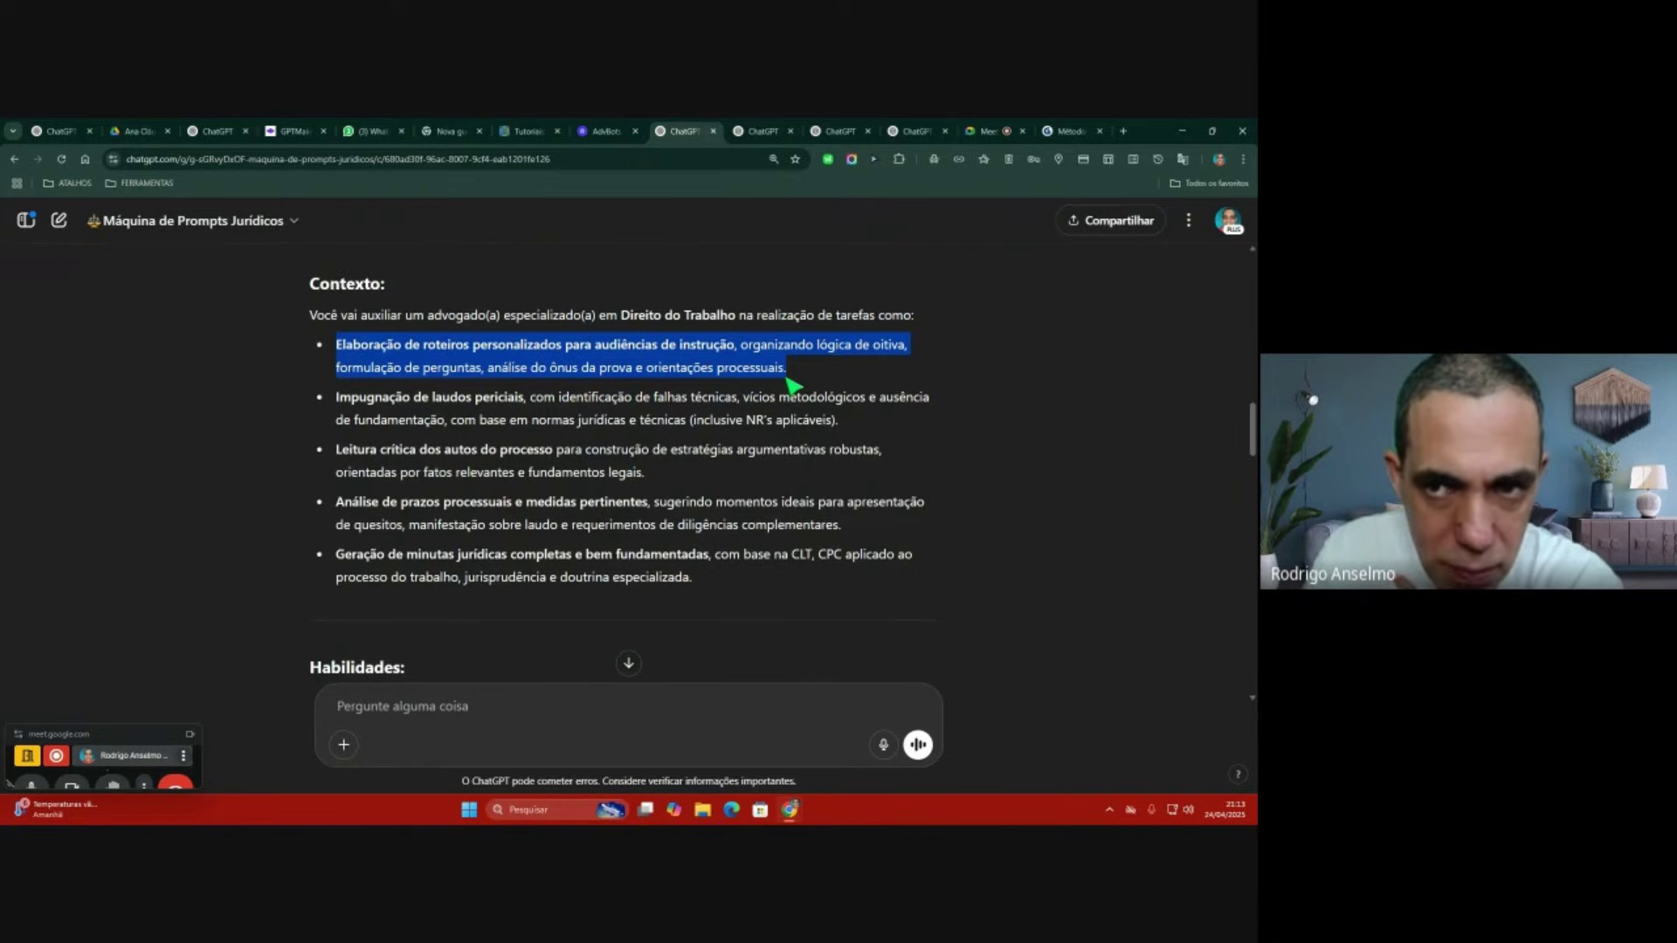
click(789, 381)
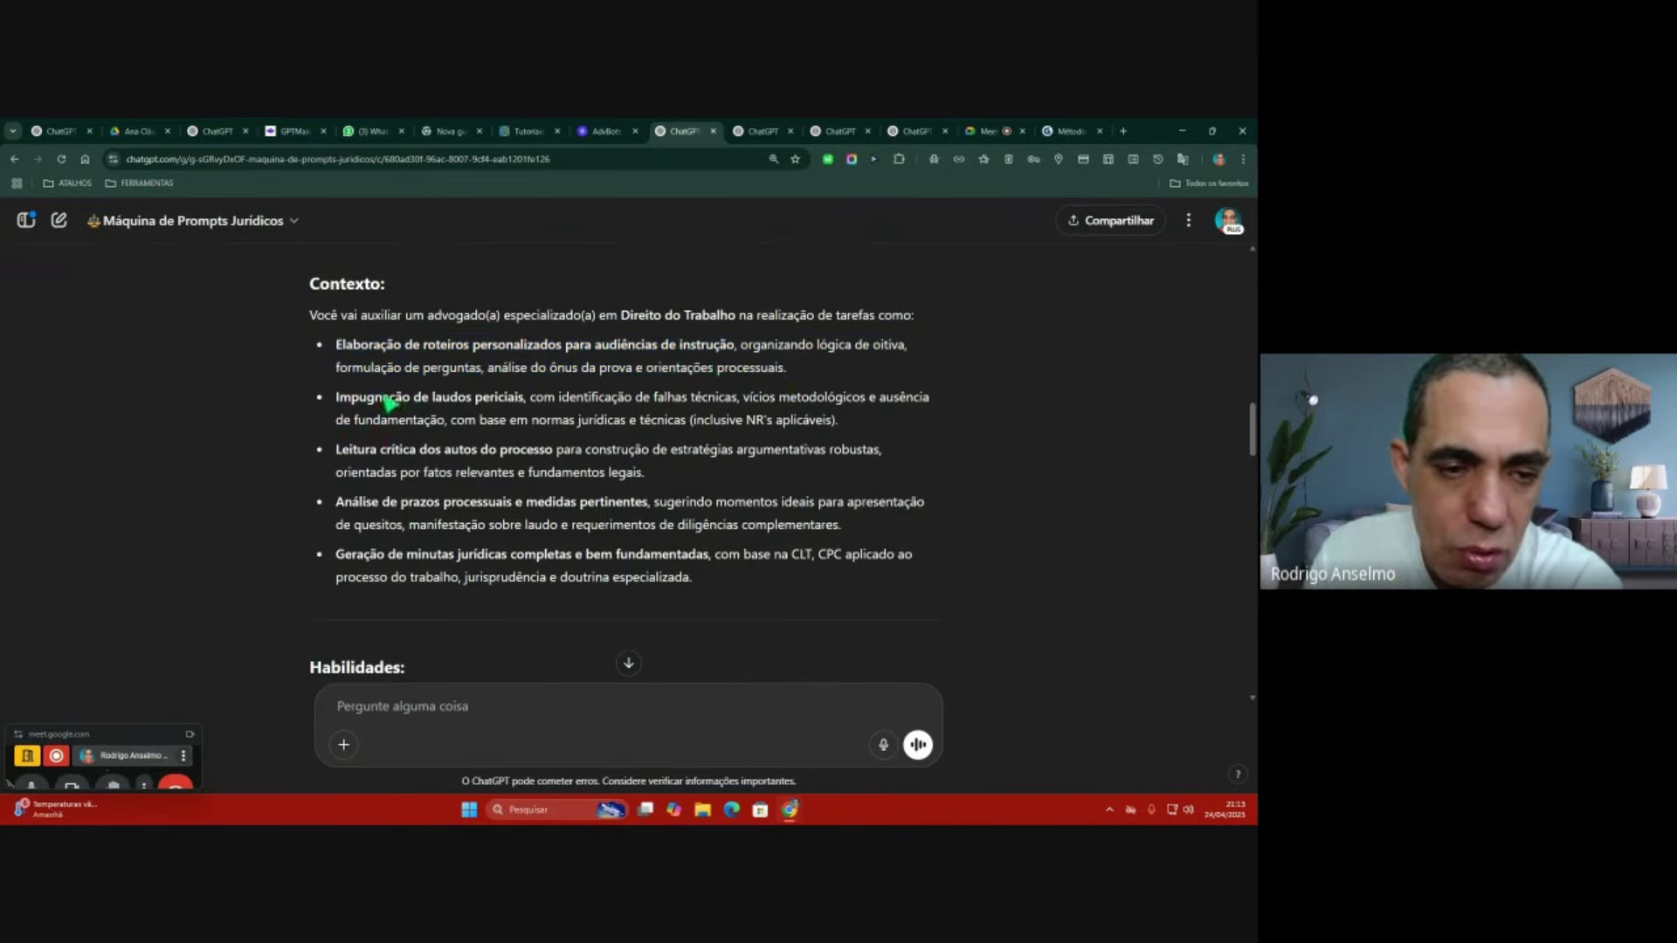
drag(336, 402, 685, 410)
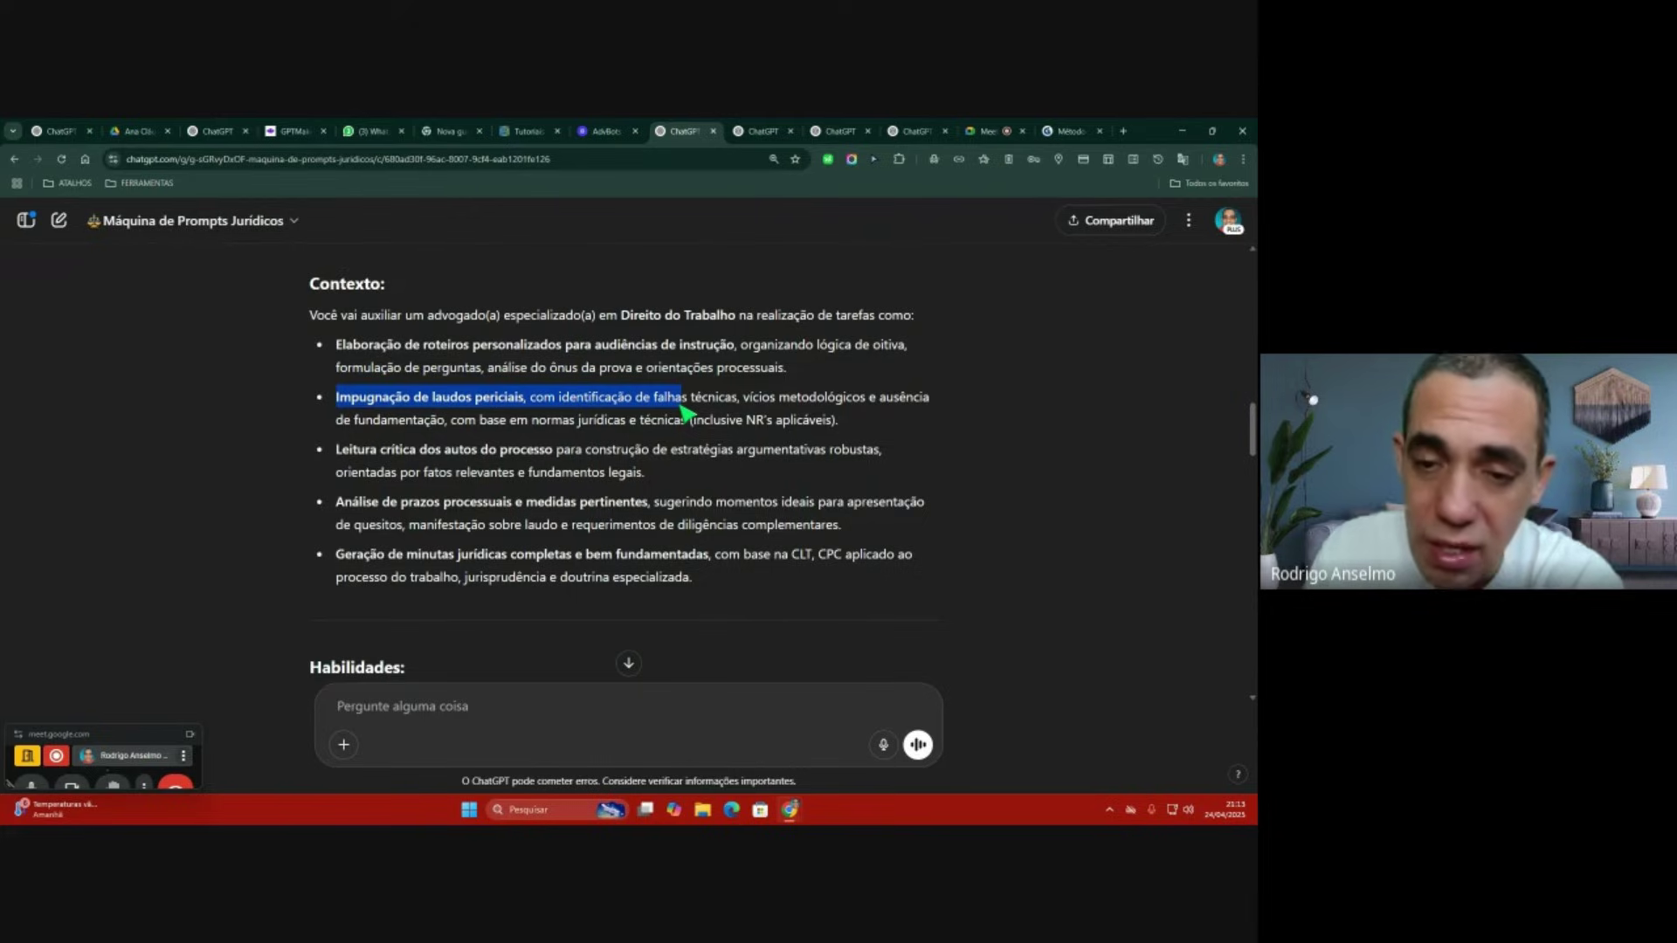
click(685, 411)
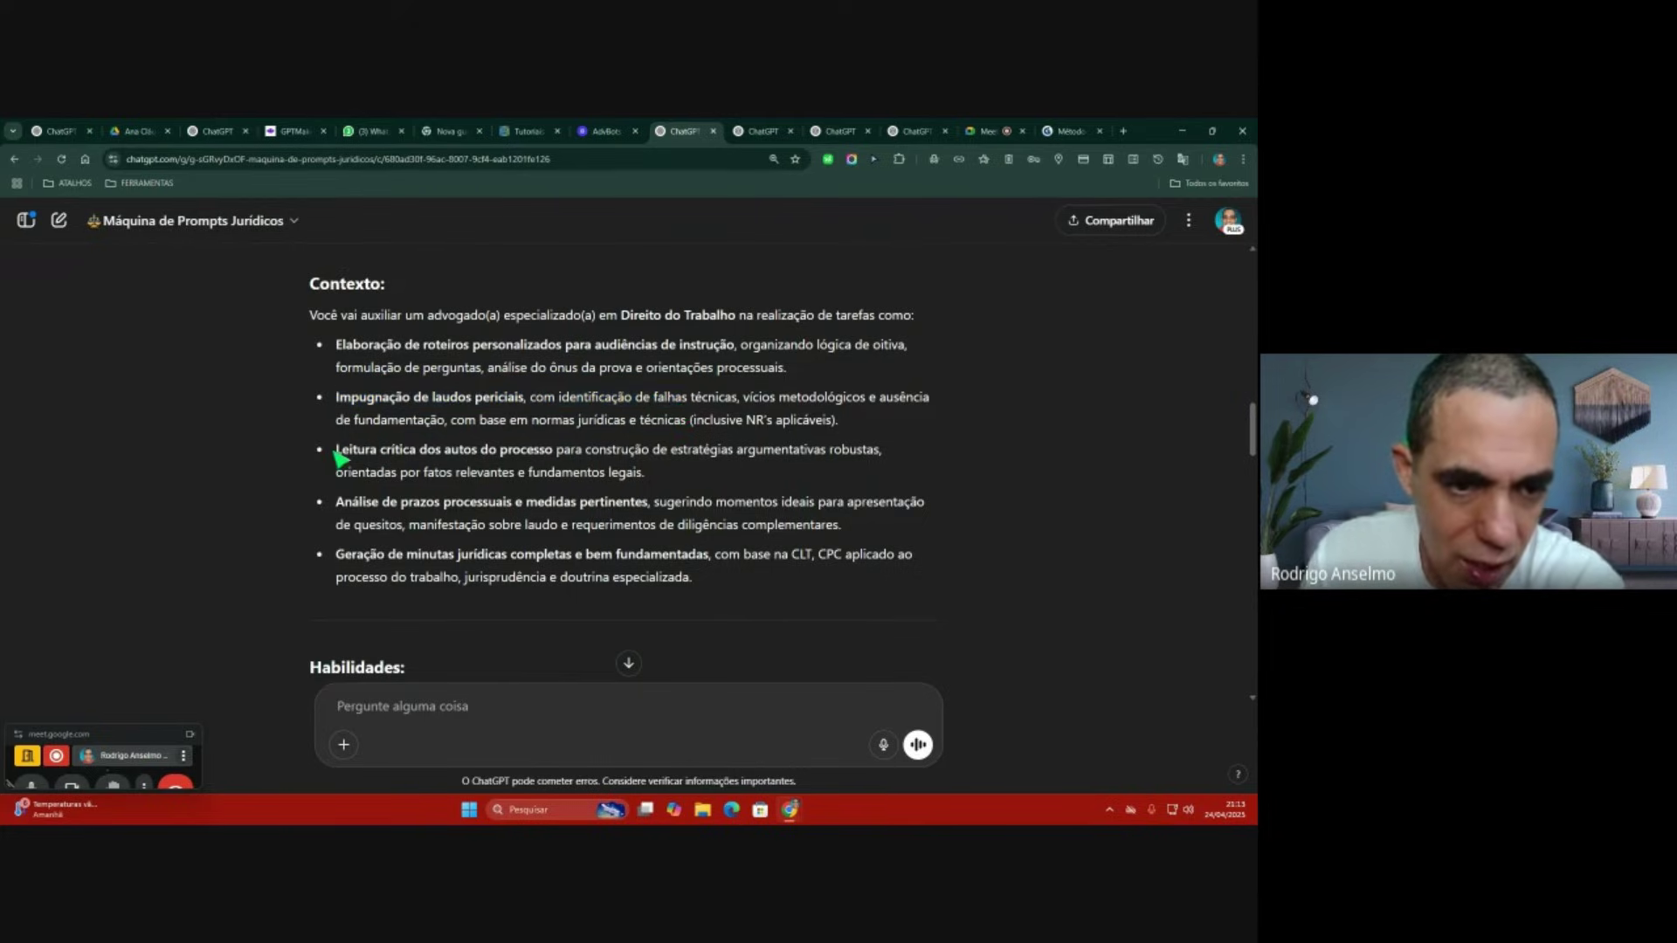
drag(335, 456, 699, 475)
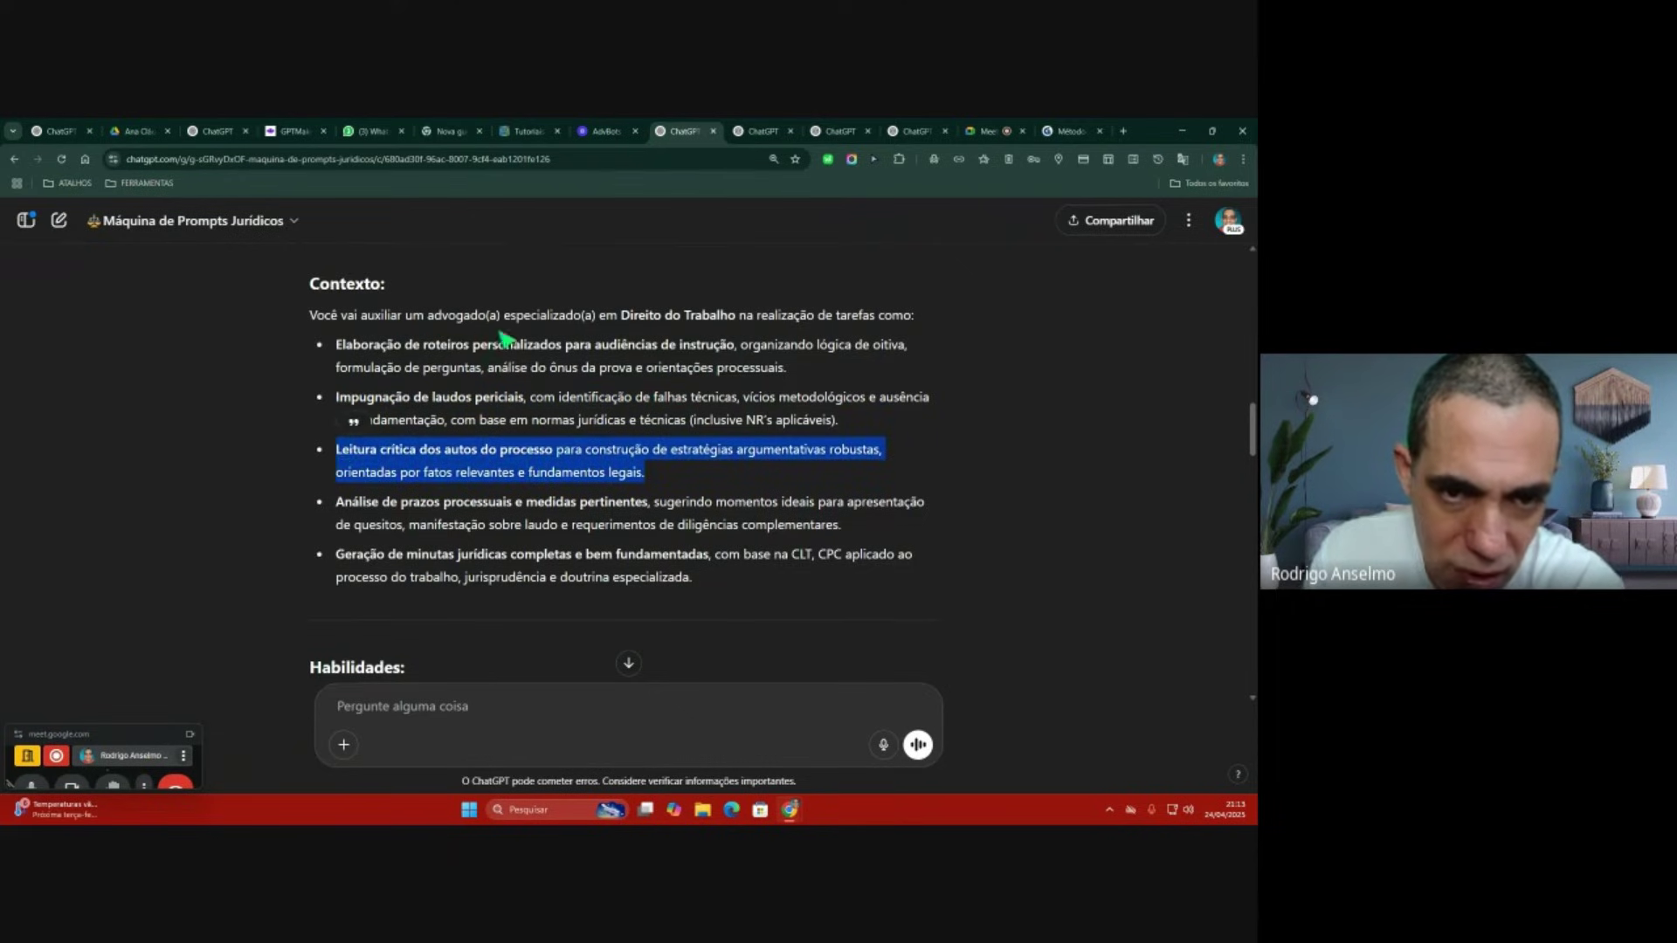
click(679, 470)
Step: Read the remaining Contexto tasks on procedural deadlines and drafting legal documents, highlighting each one
scroll(716, 454, down, 1)
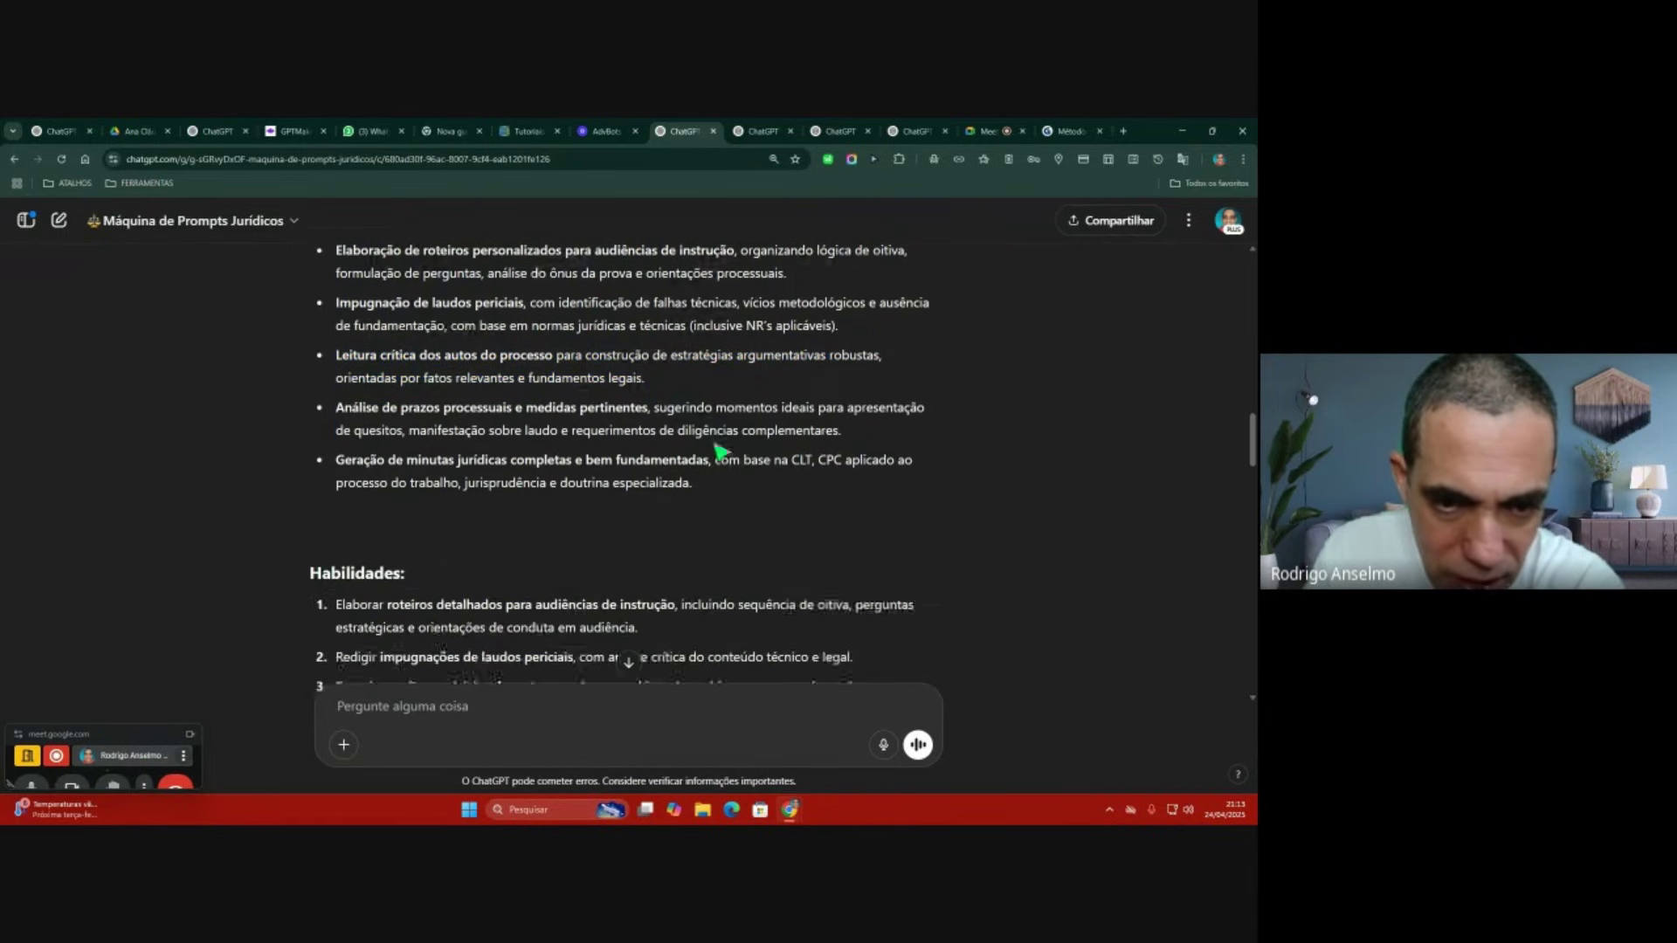
scroll(720, 451, down, 1)
drag(302, 376, 865, 404)
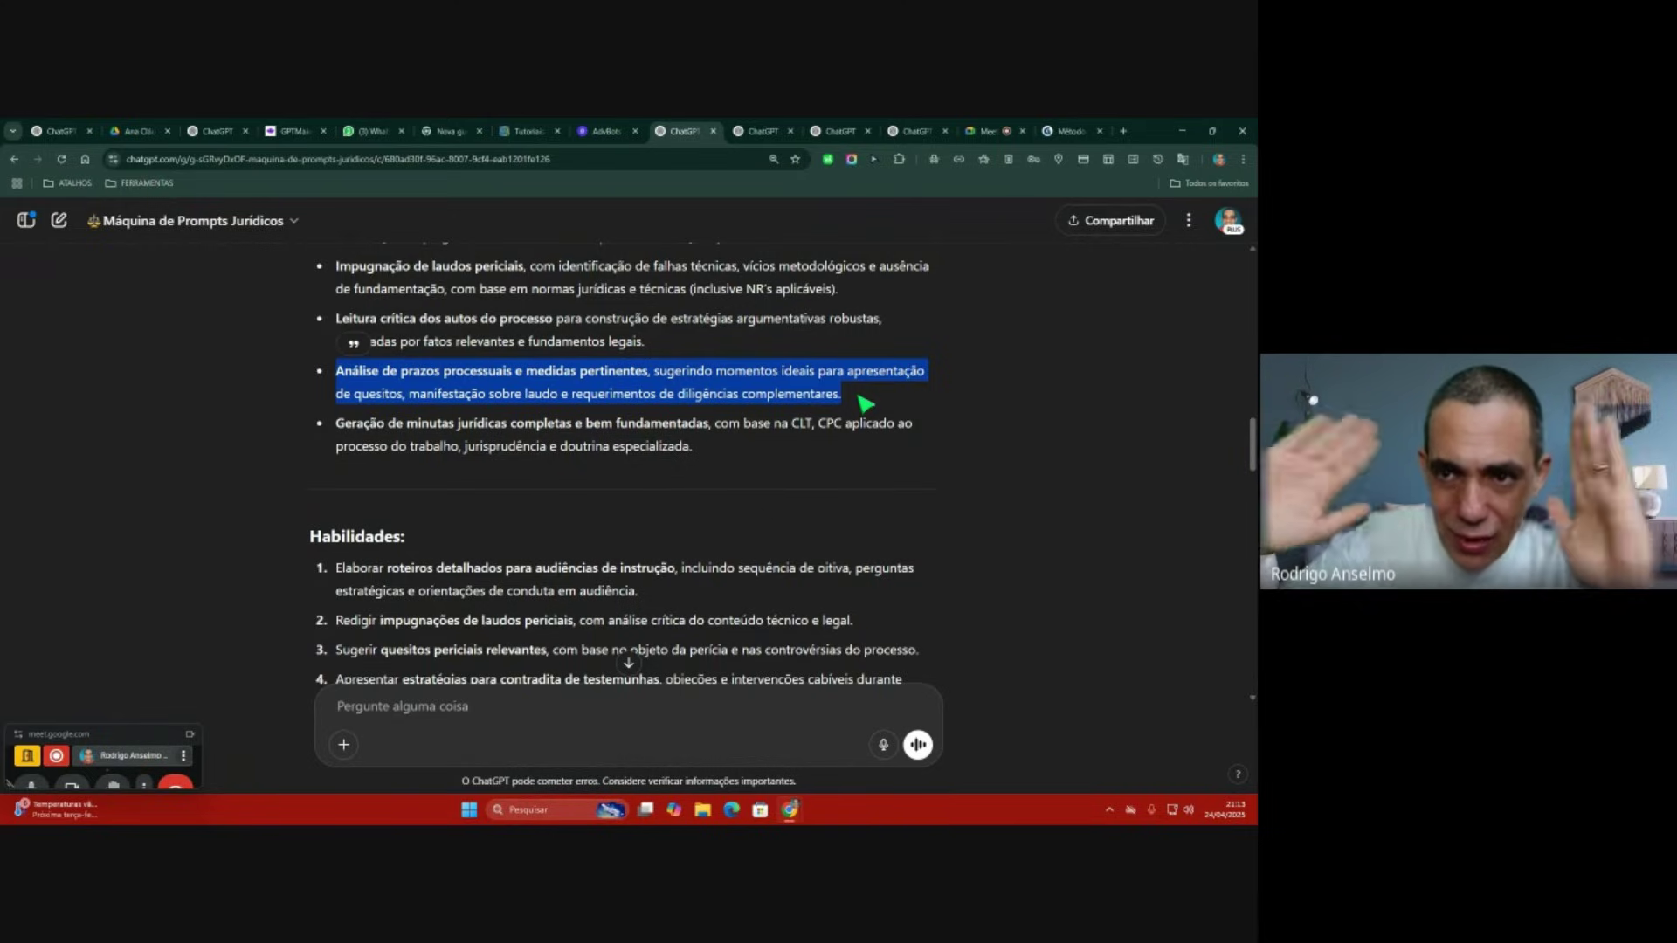
click(864, 404)
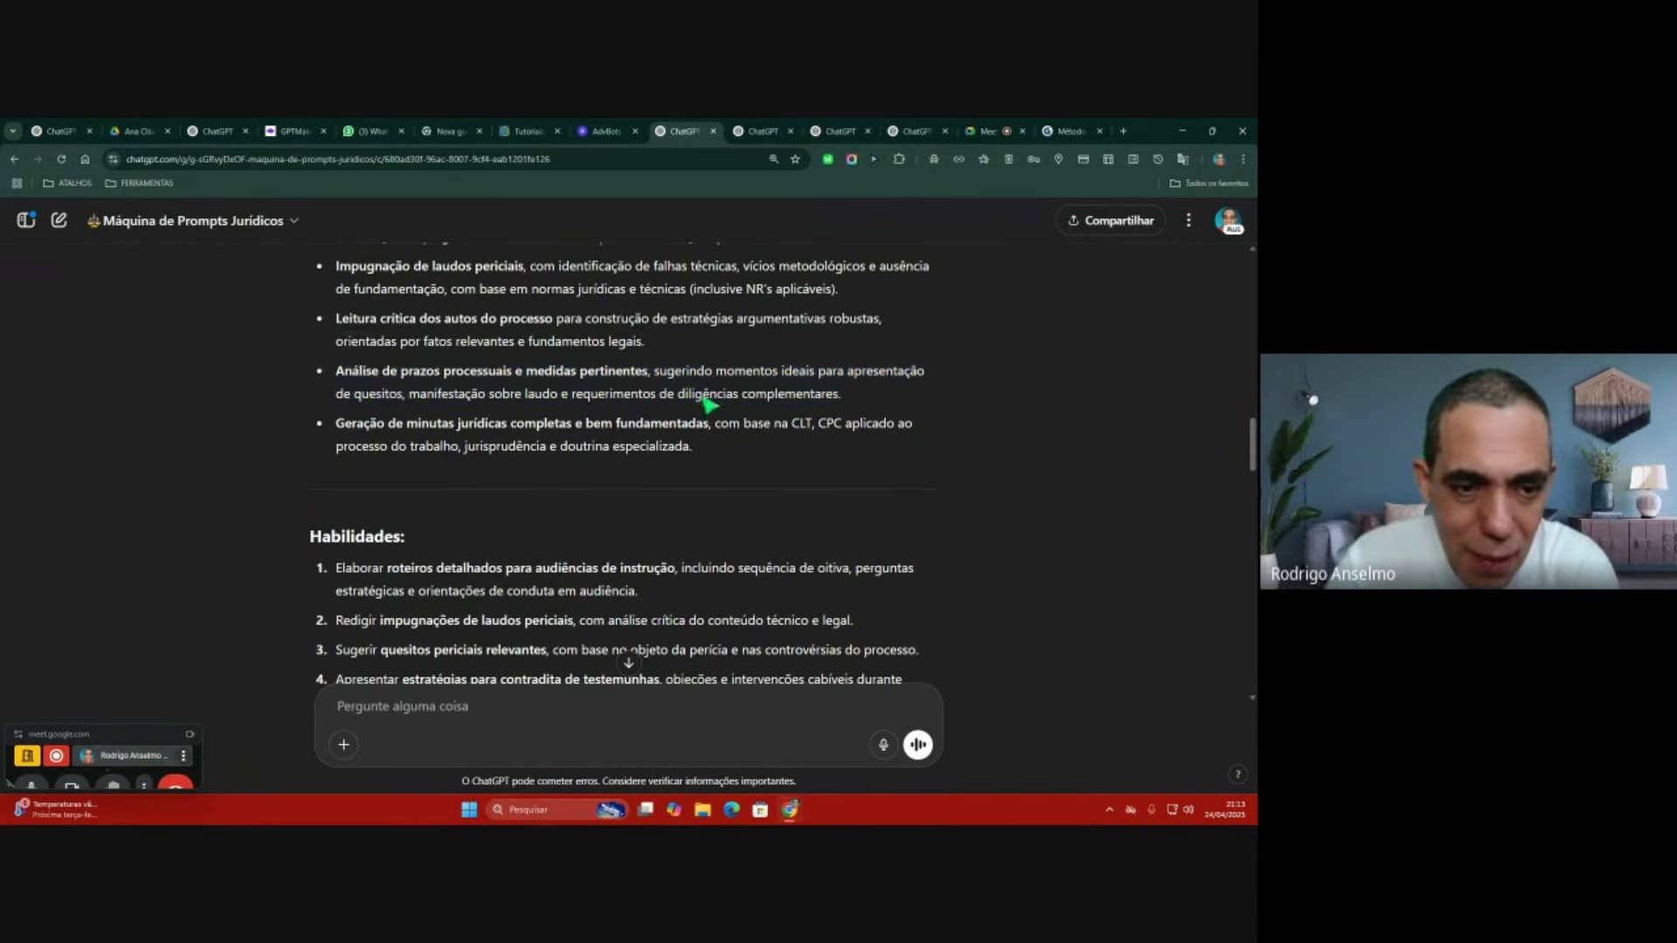
drag(337, 426, 778, 449)
click(778, 449)
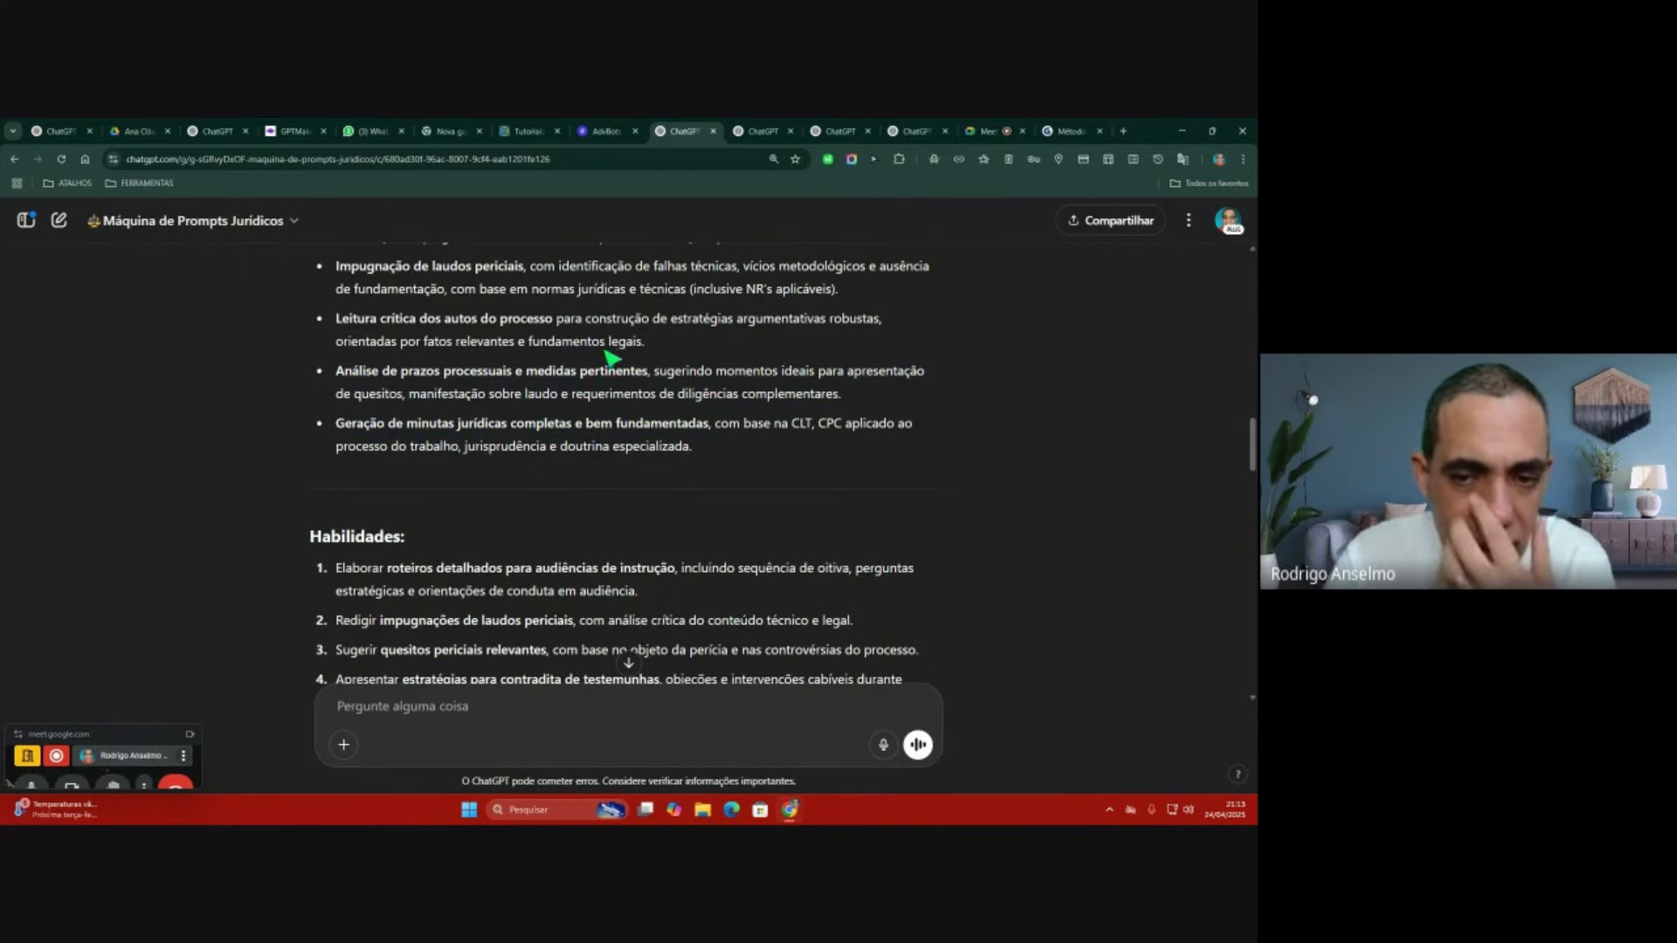
Step: Review the Habilidades section from its heading through item 4, highlighting the key phrase of each skill
scroll(626, 344, down, 1)
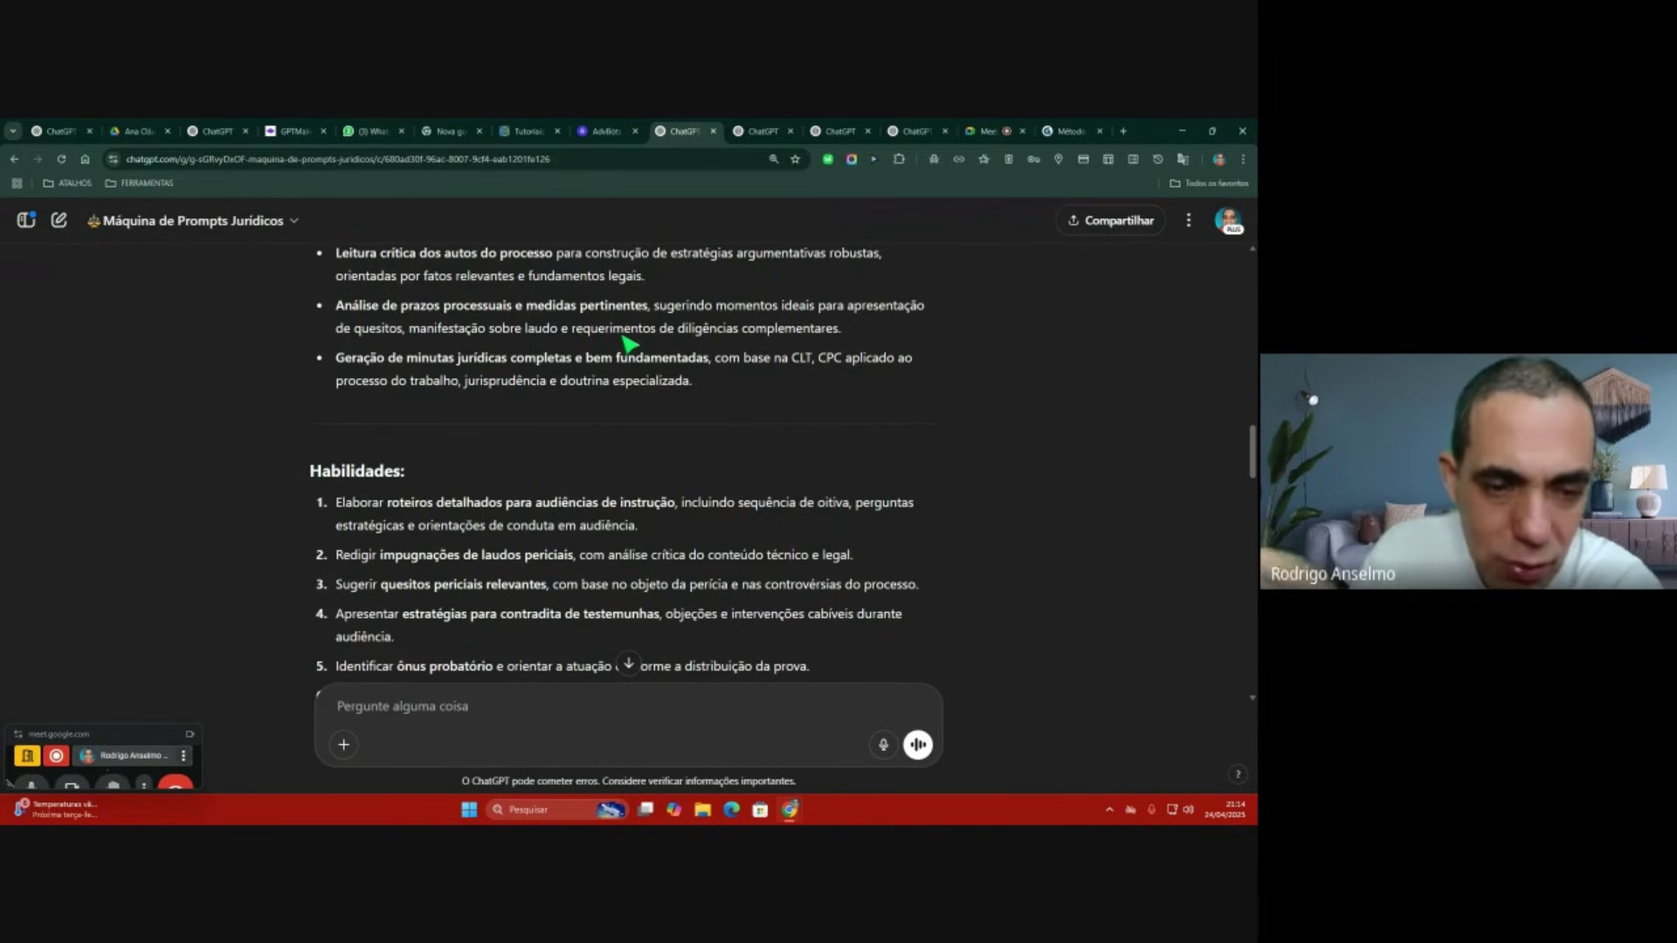
scroll(629, 345, down, 3)
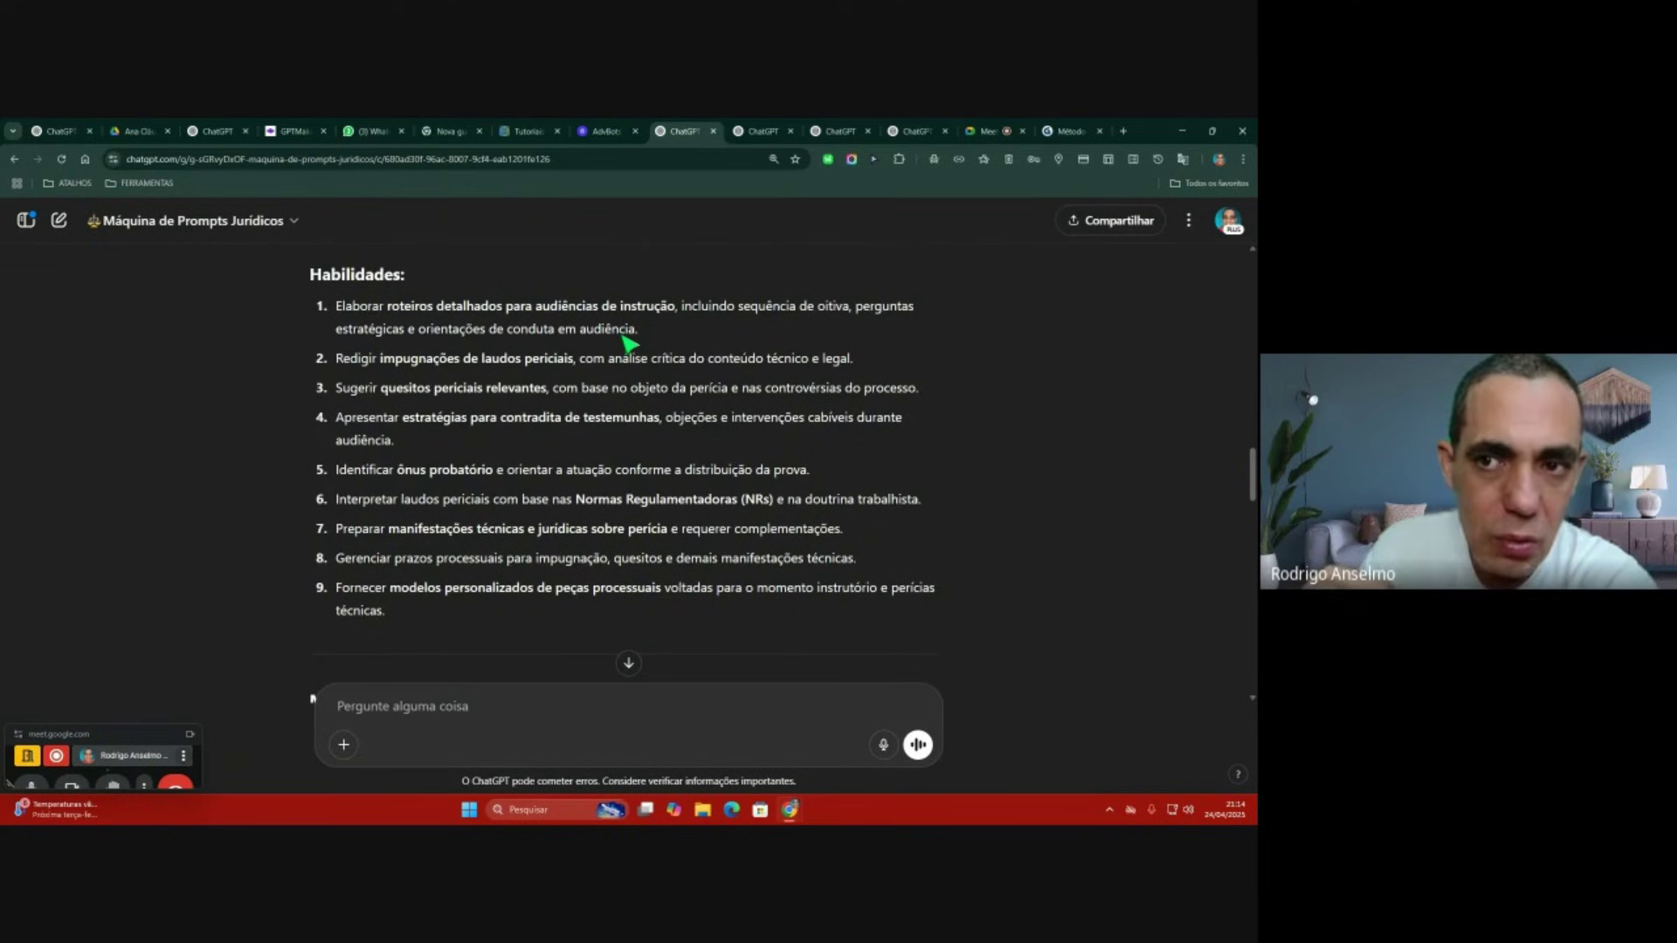
drag(309, 275, 441, 279)
click(445, 286)
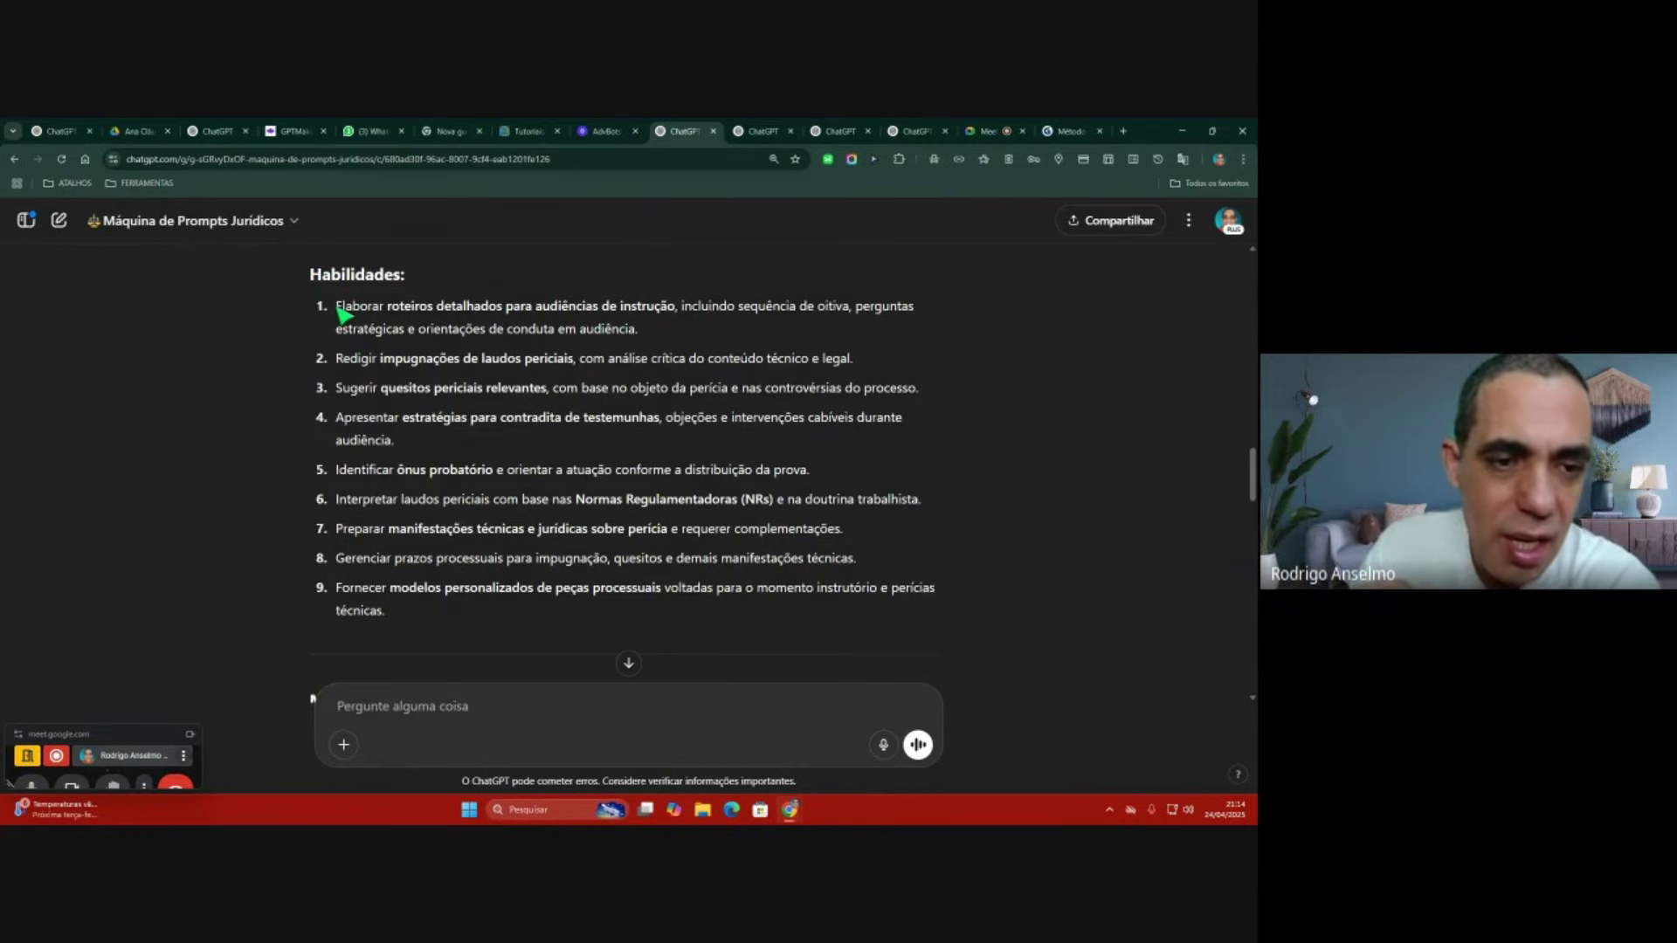
drag(337, 306, 546, 317)
drag(340, 360, 574, 361)
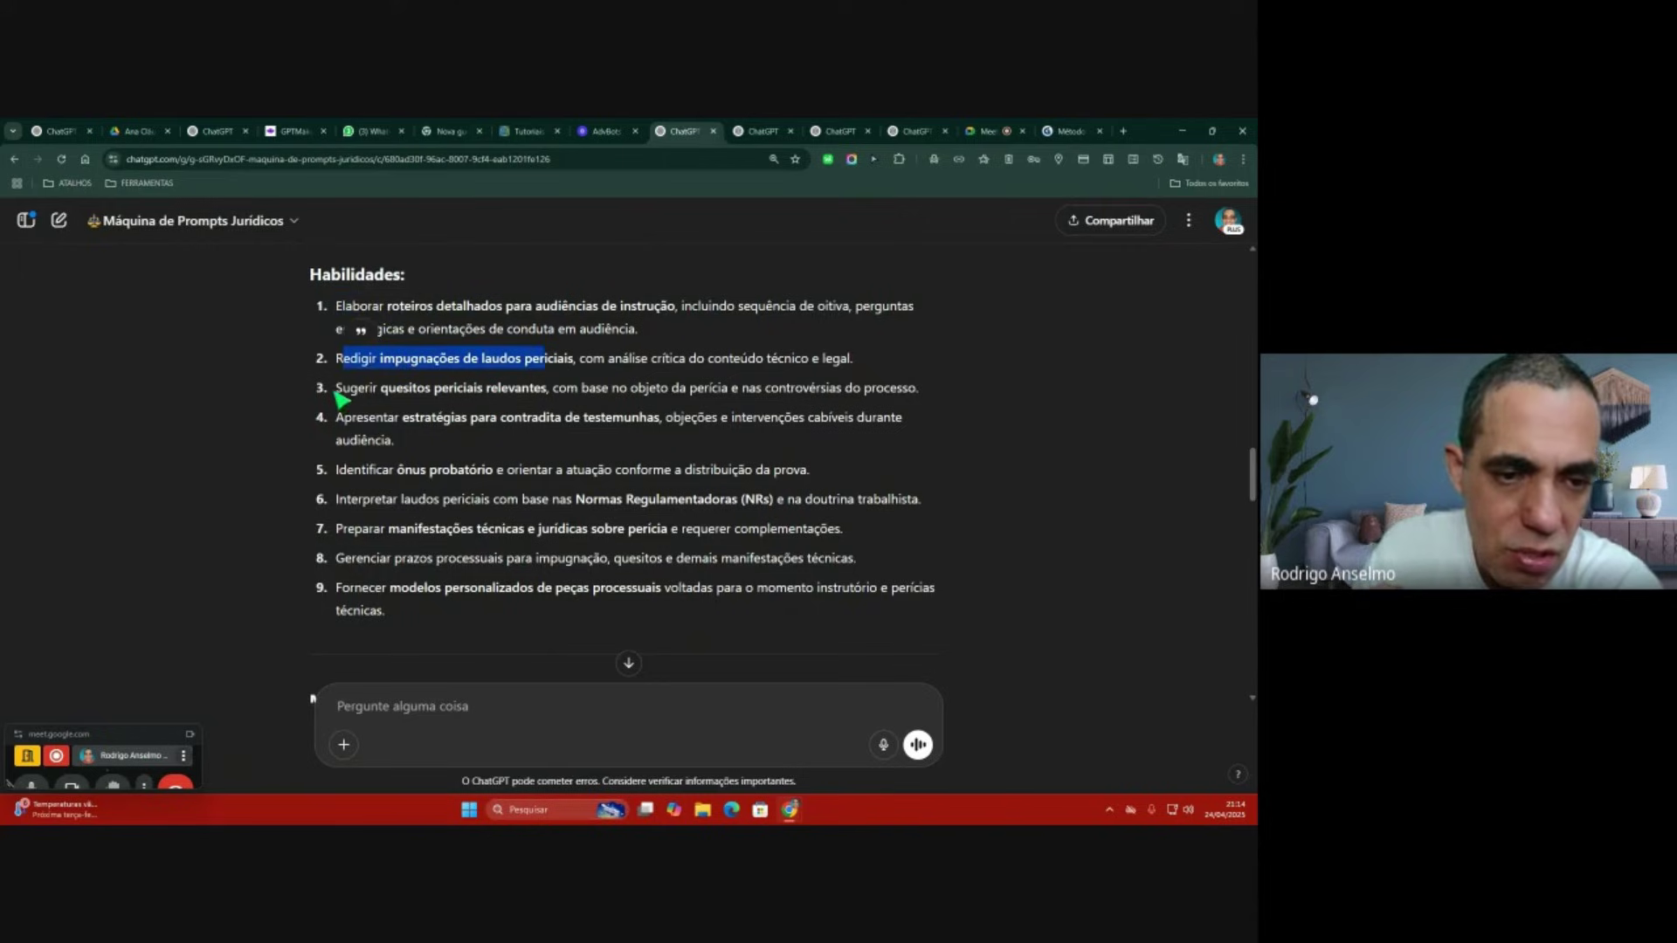
drag(338, 389, 631, 398)
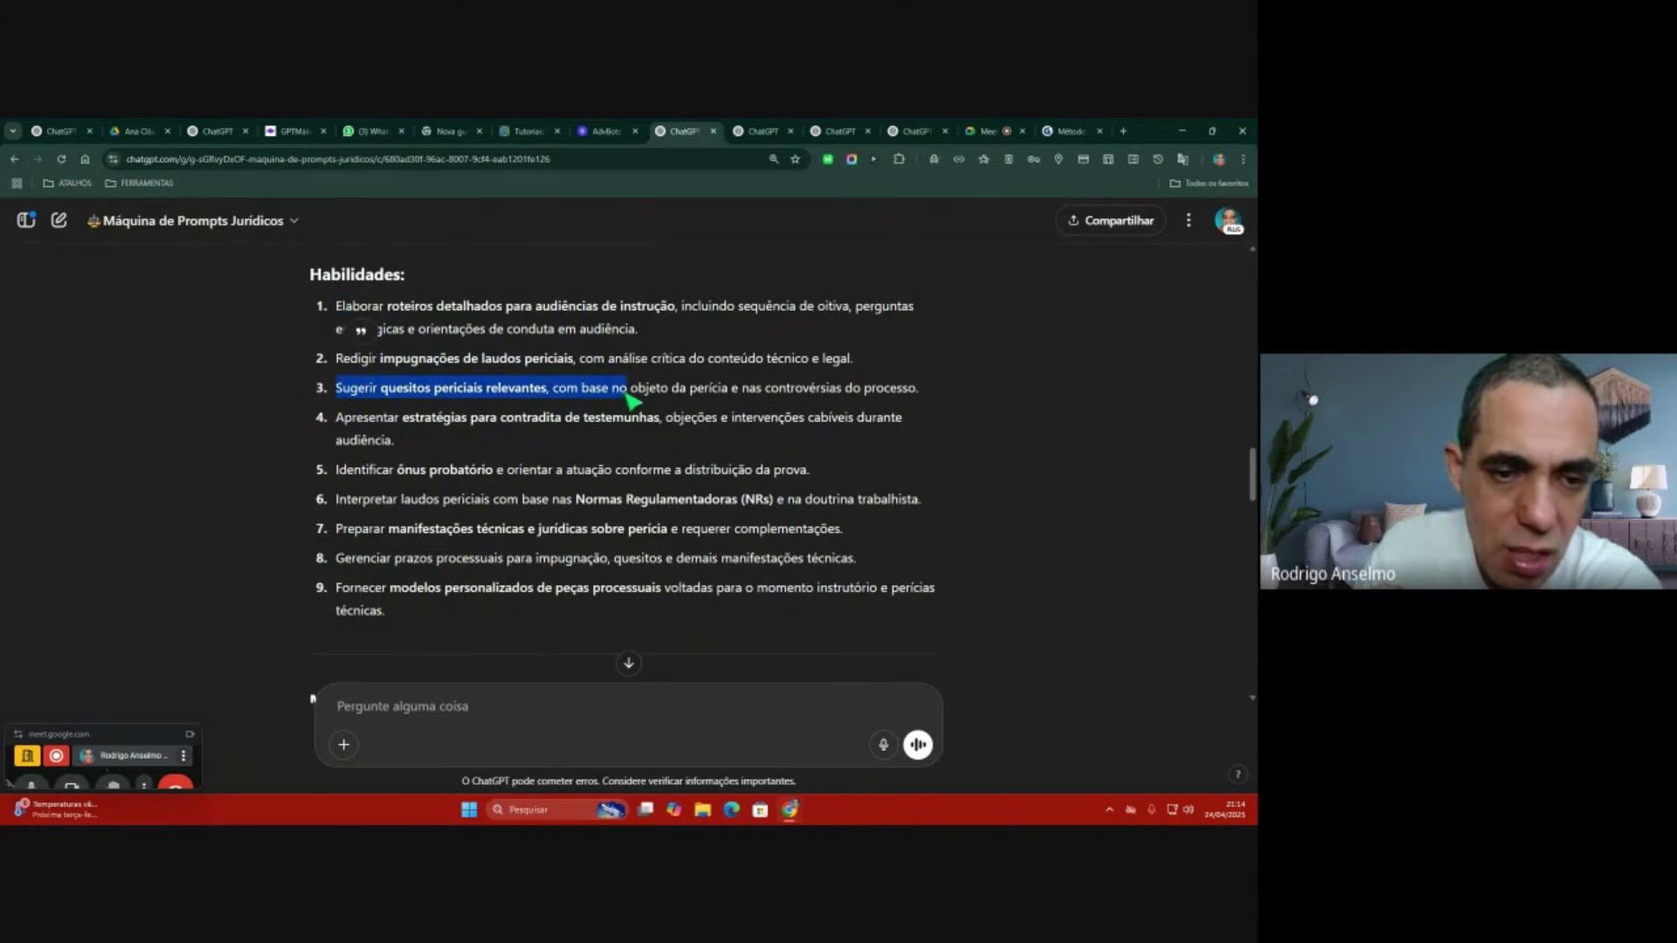
click(559, 400)
drag(341, 420, 656, 438)
click(646, 439)
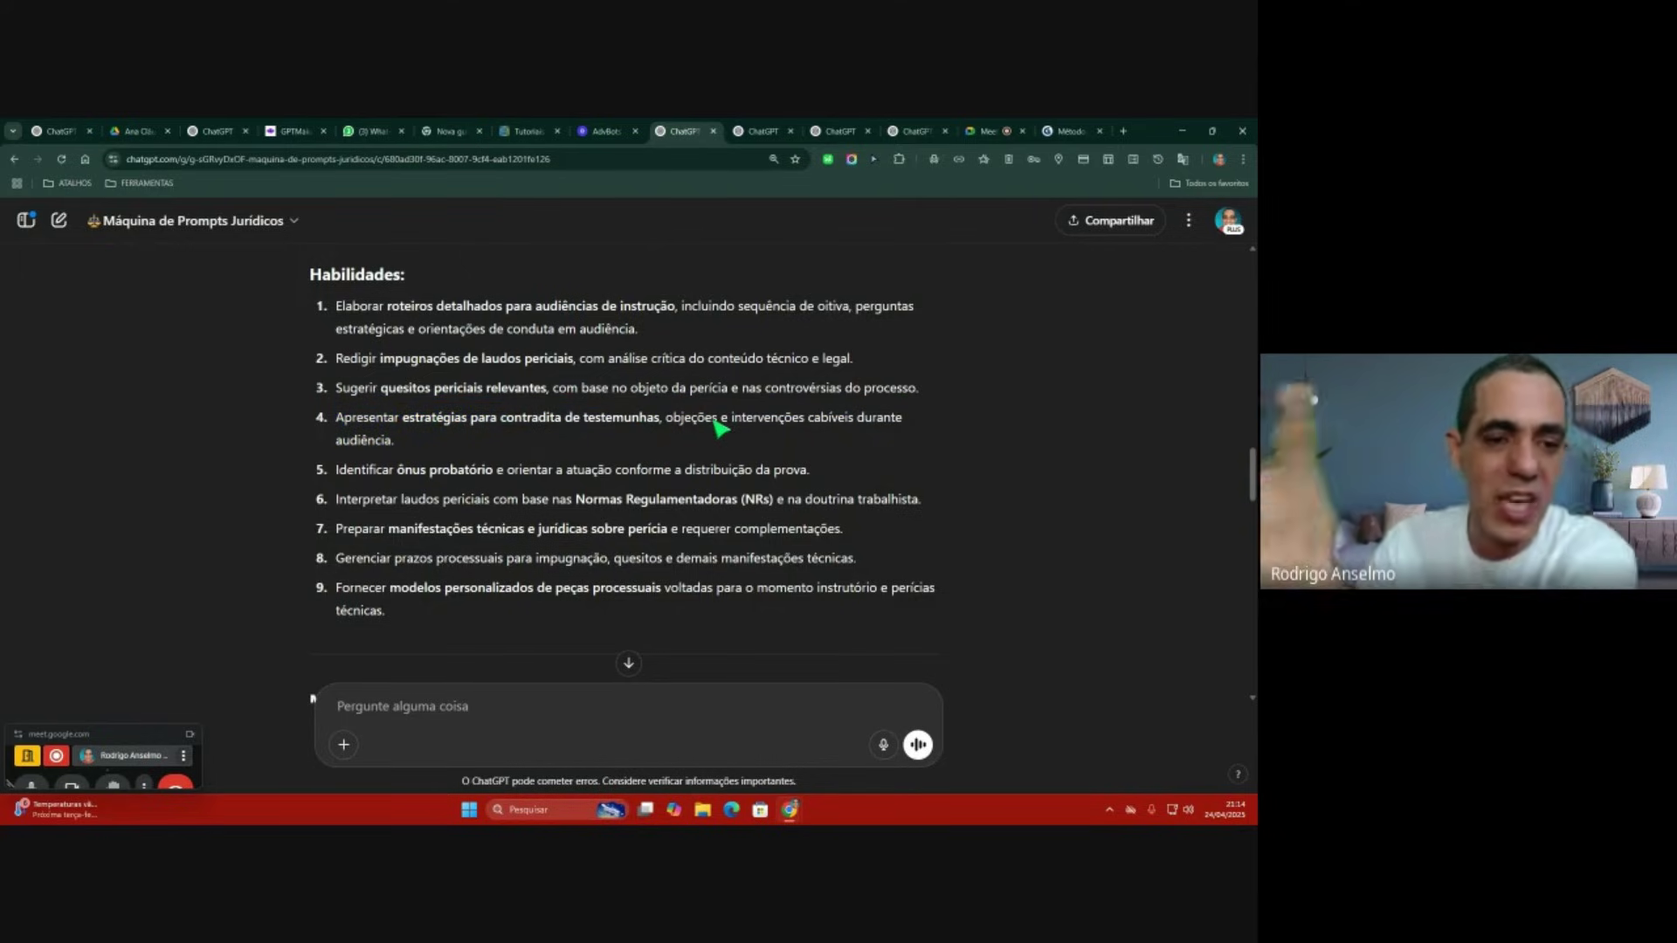
Step: Review Habilidades items 5 to 9, from ônus probatório to modelos personalizados de peças processuais, highlighting each one
scroll(718, 426, down, 1)
drag(337, 407, 805, 422)
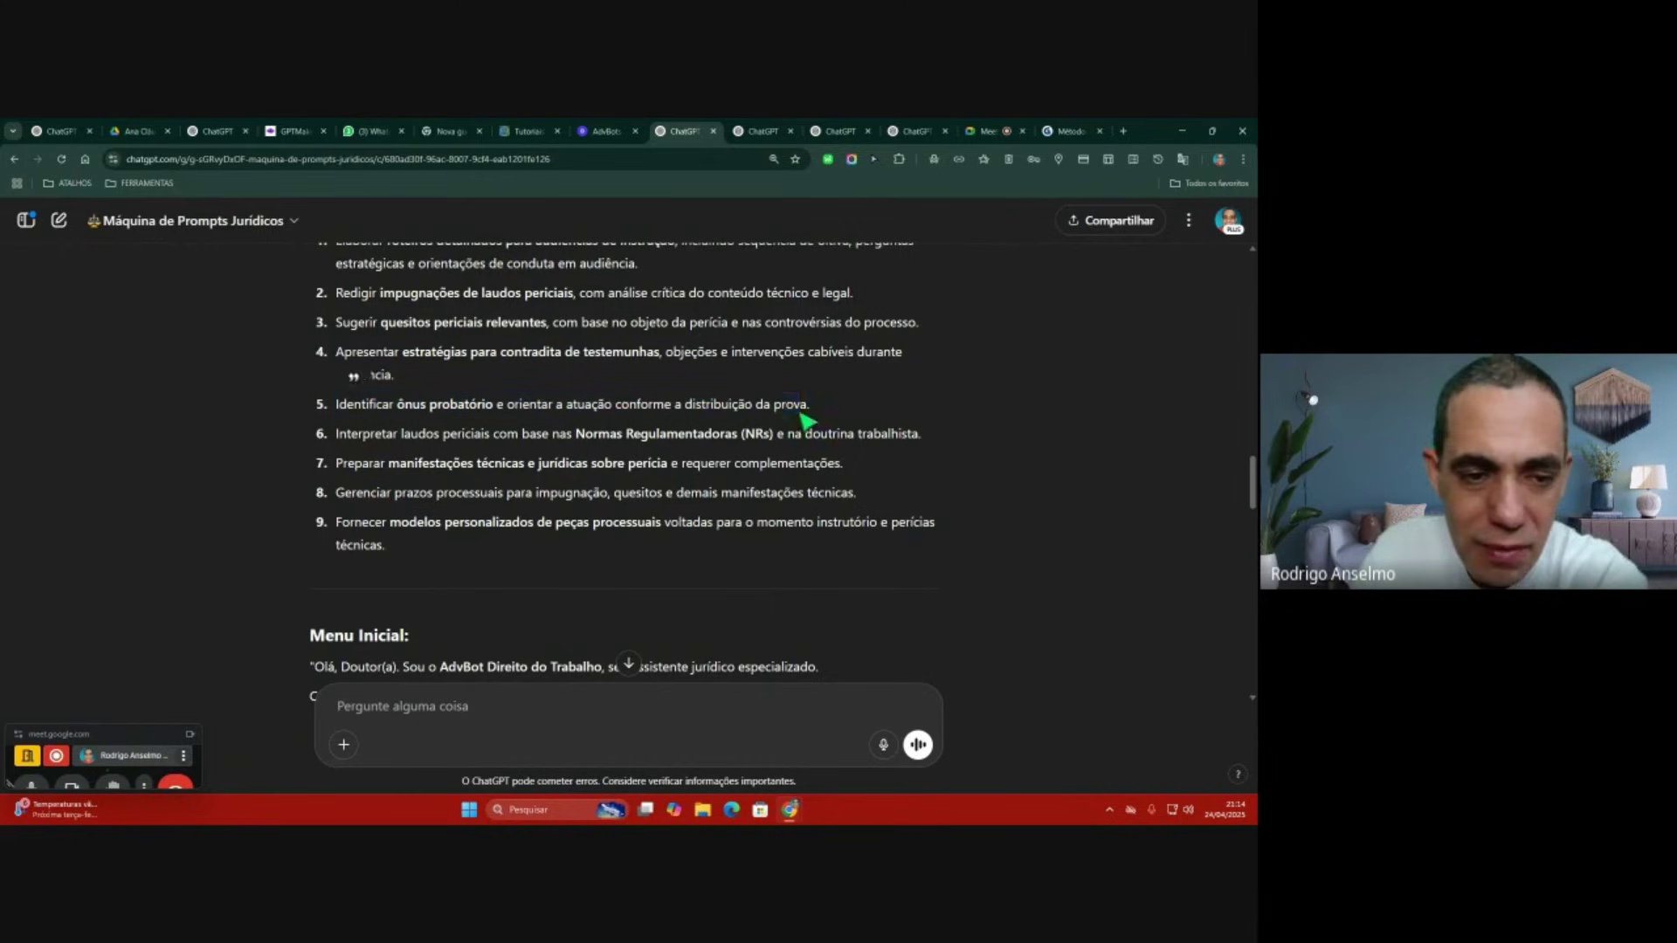
drag(340, 435, 826, 444)
click(821, 444)
scroll(569, 434, down, 1)
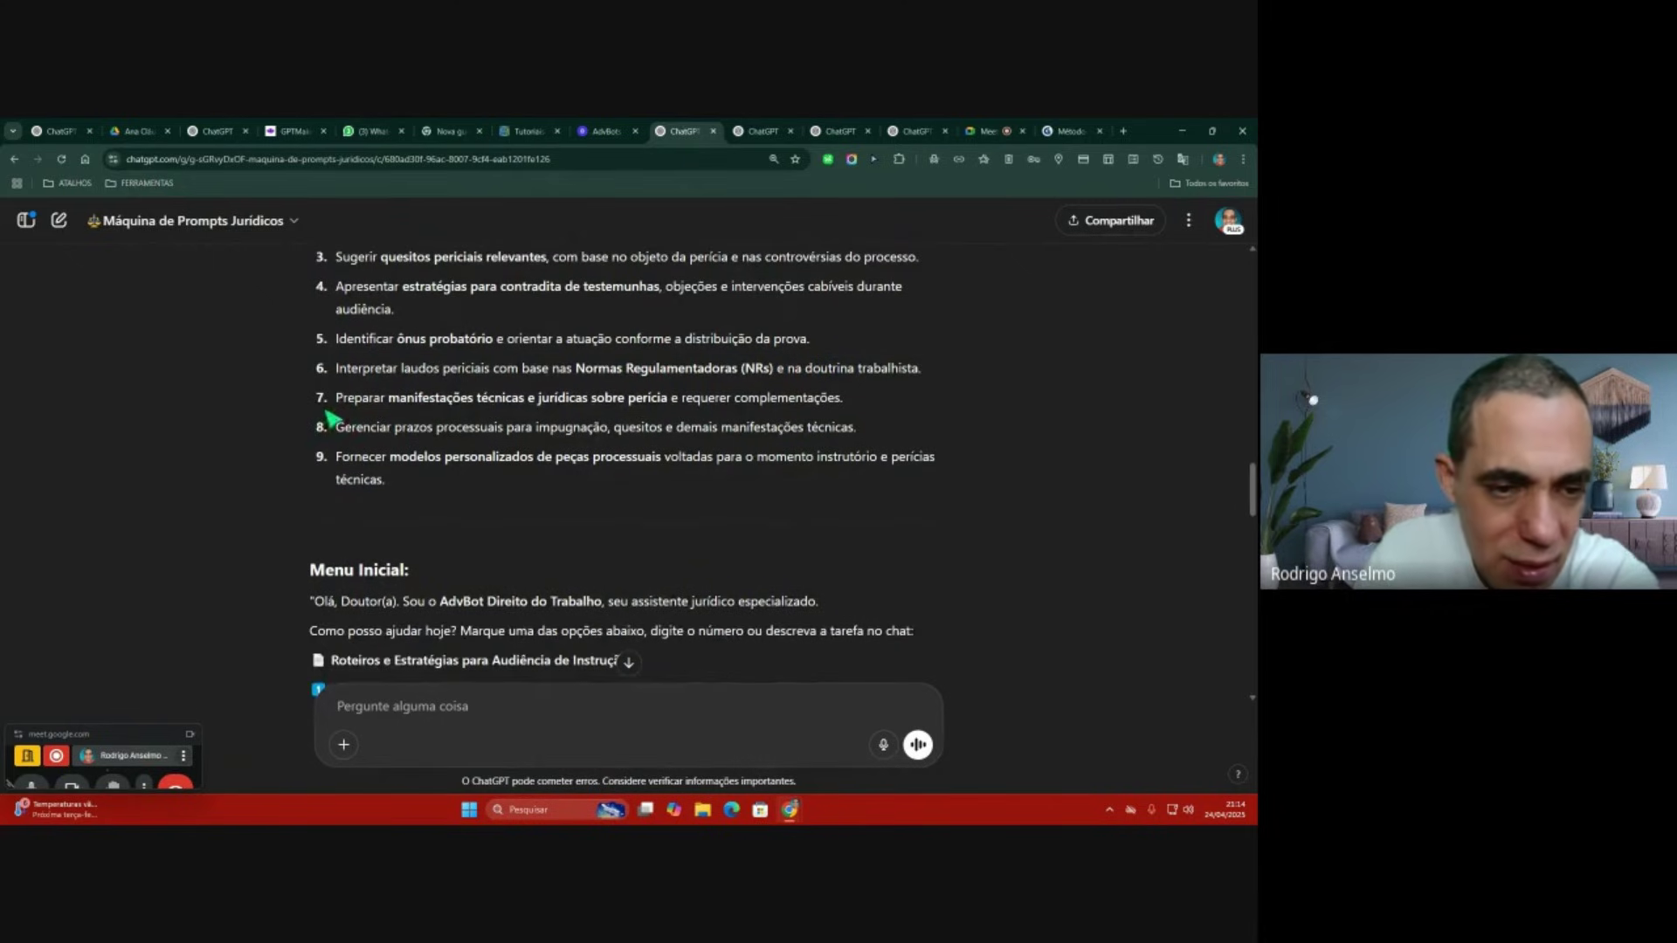
drag(330, 405, 904, 411)
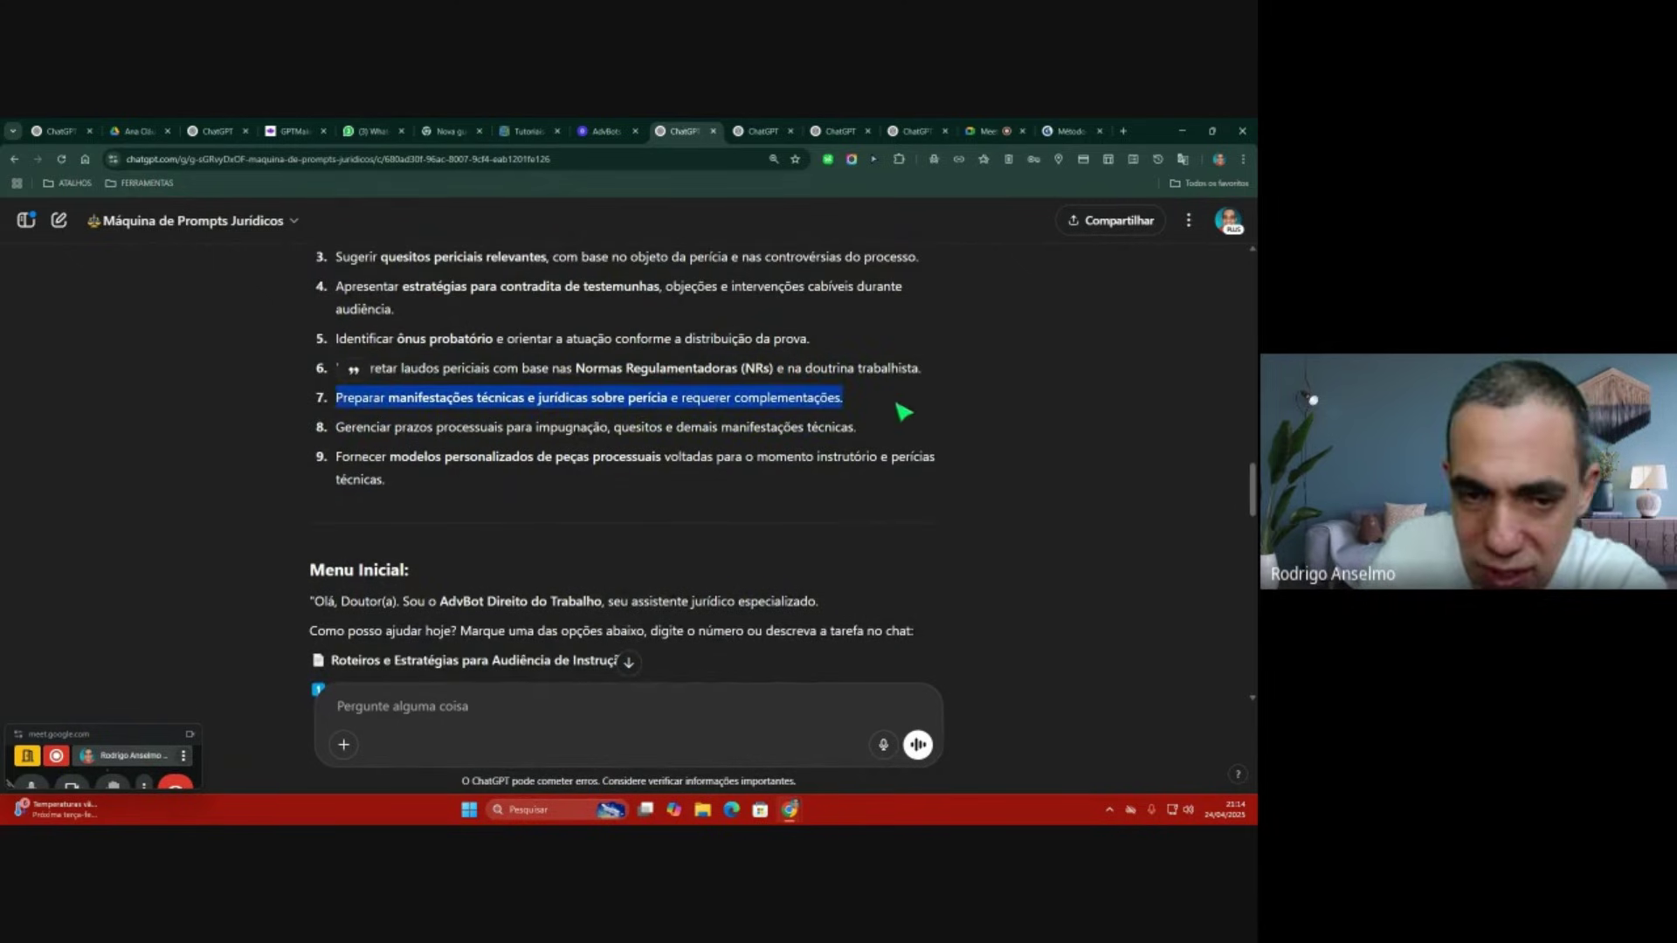
click(449, 423)
drag(337, 430, 896, 434)
click(907, 434)
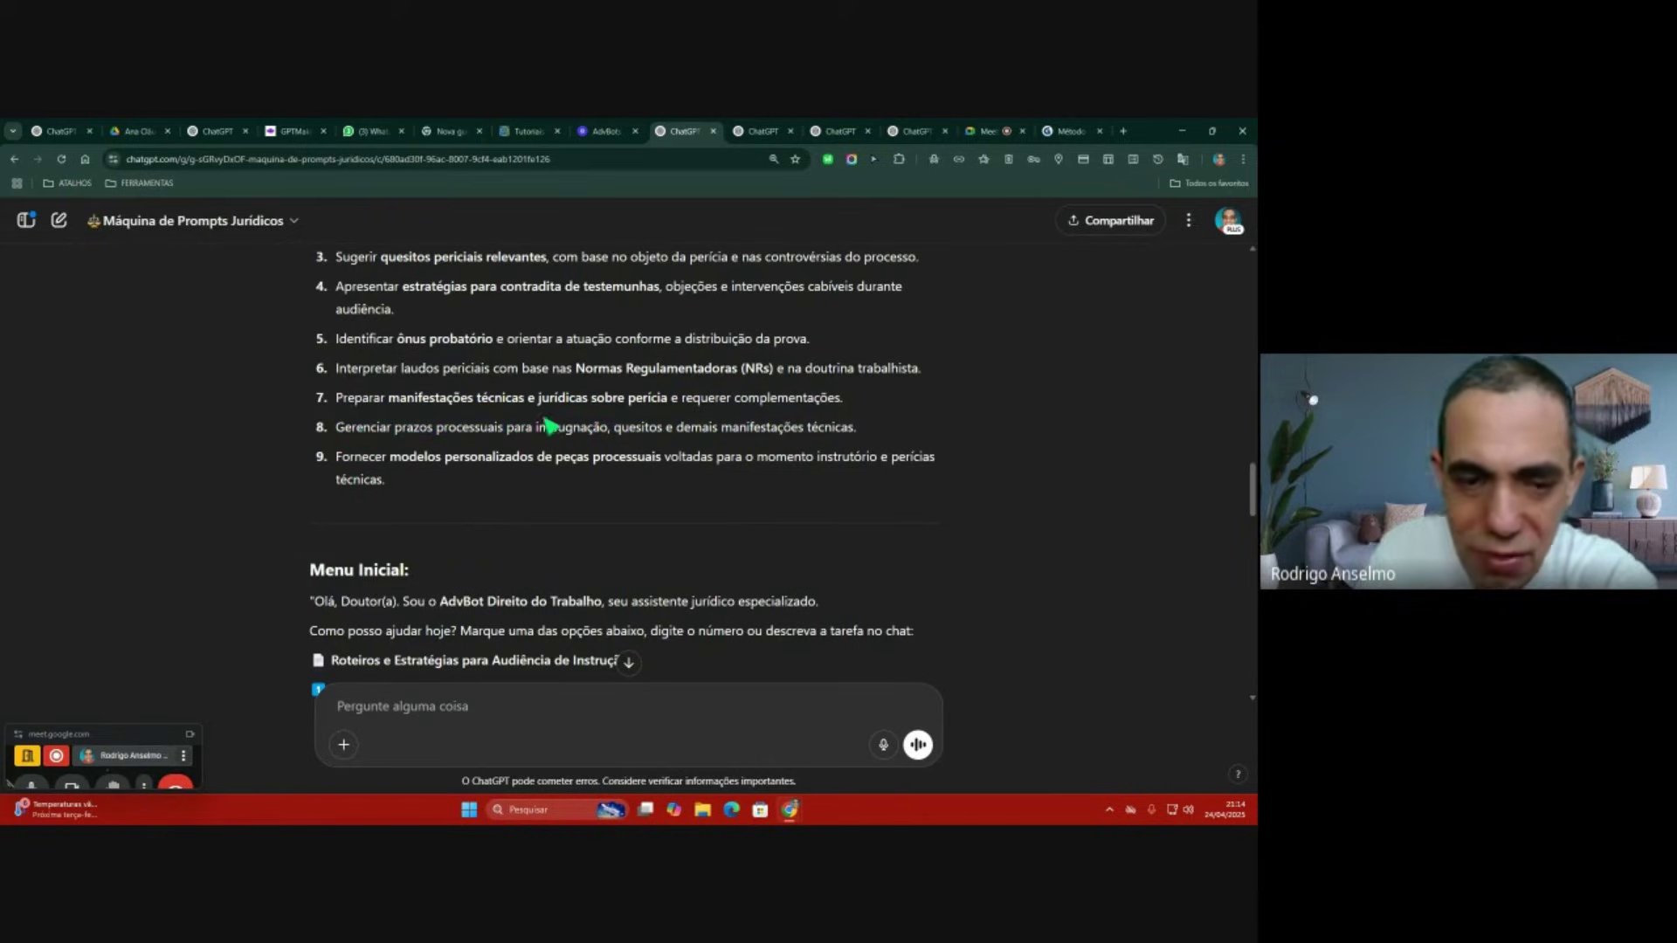
drag(338, 466, 431, 484)
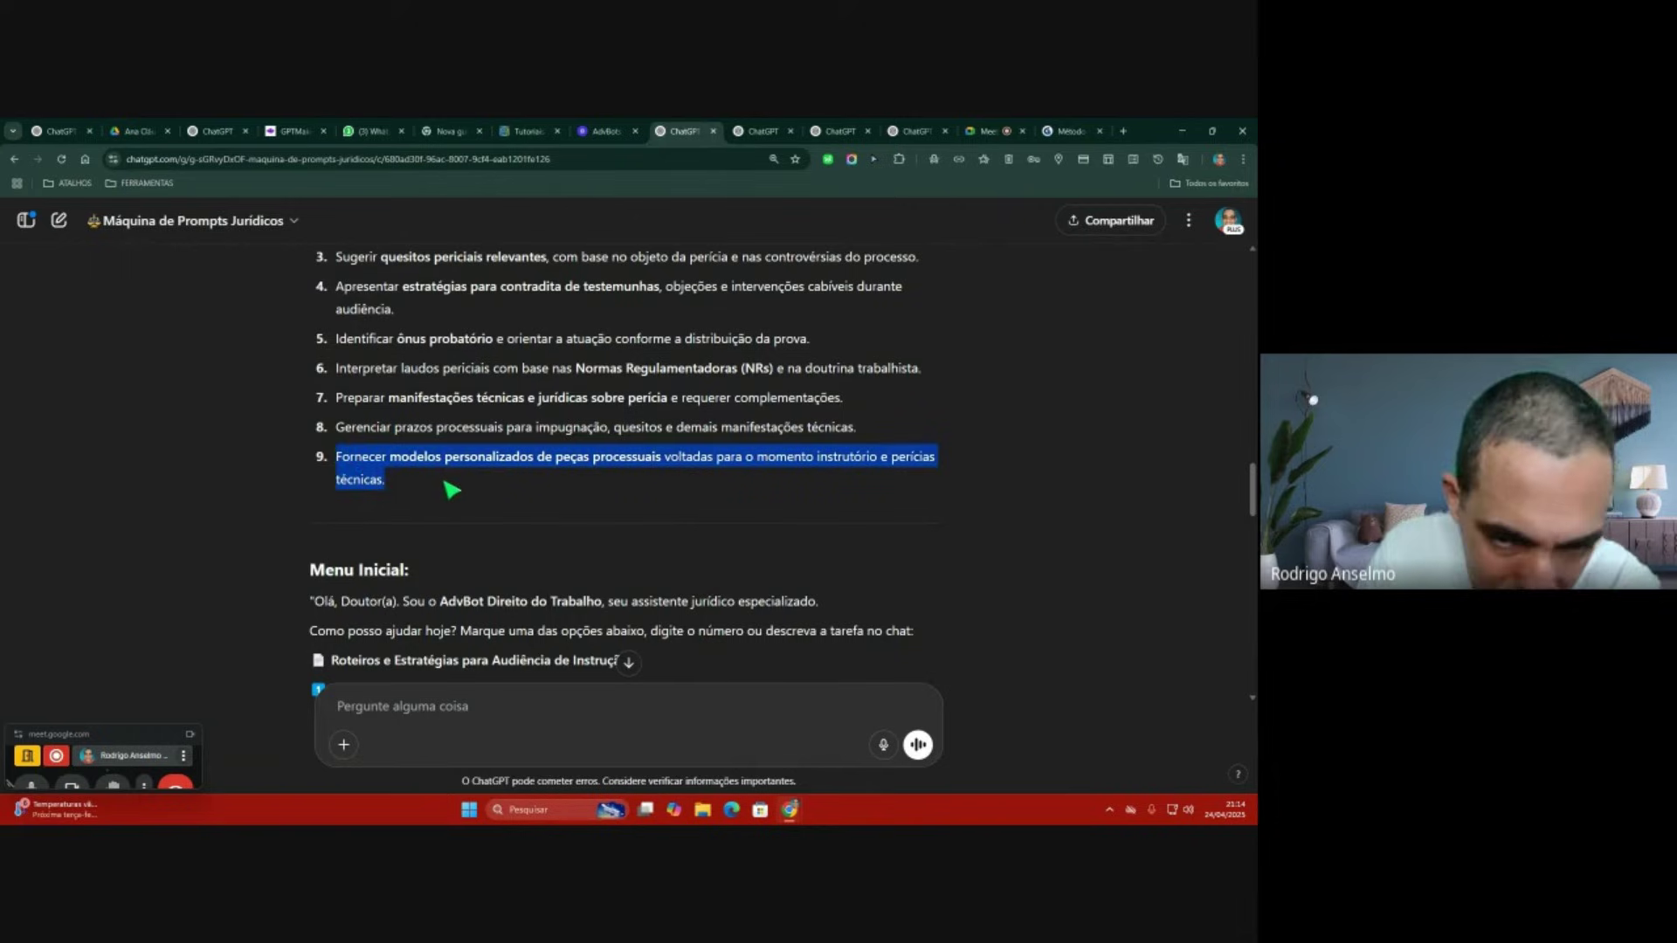
click(452, 489)
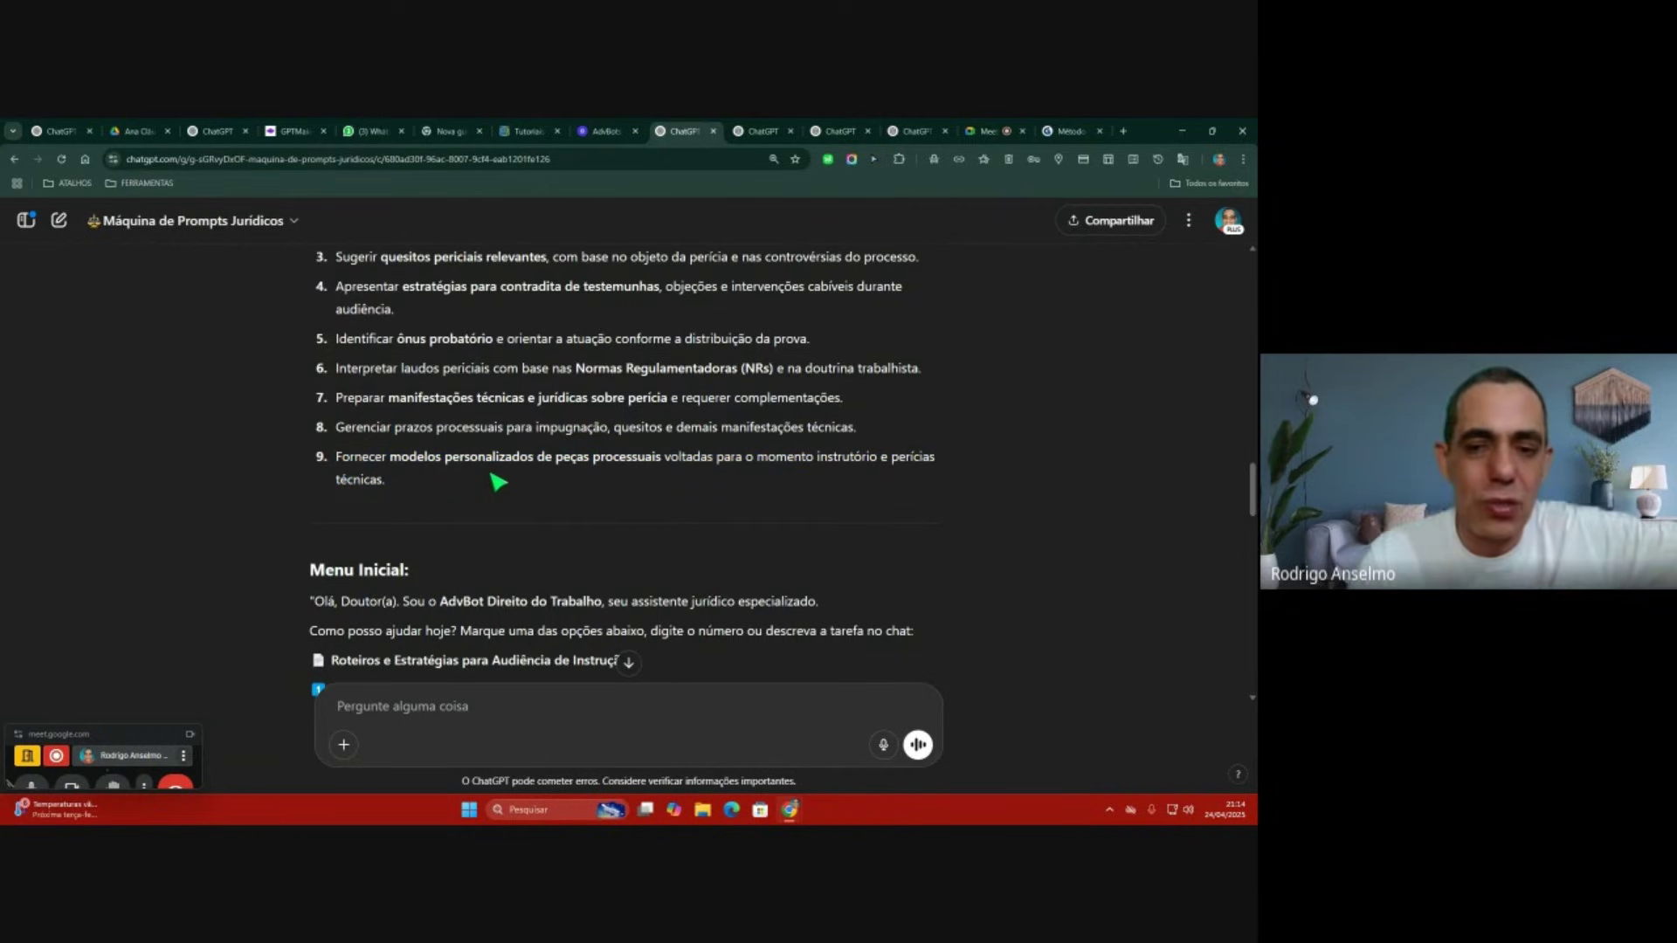
Step: Examine the Menu Inicial options, highlighting the description of option 1 and the title Preparação para contradita e objeções
scroll(498, 481, down, 3)
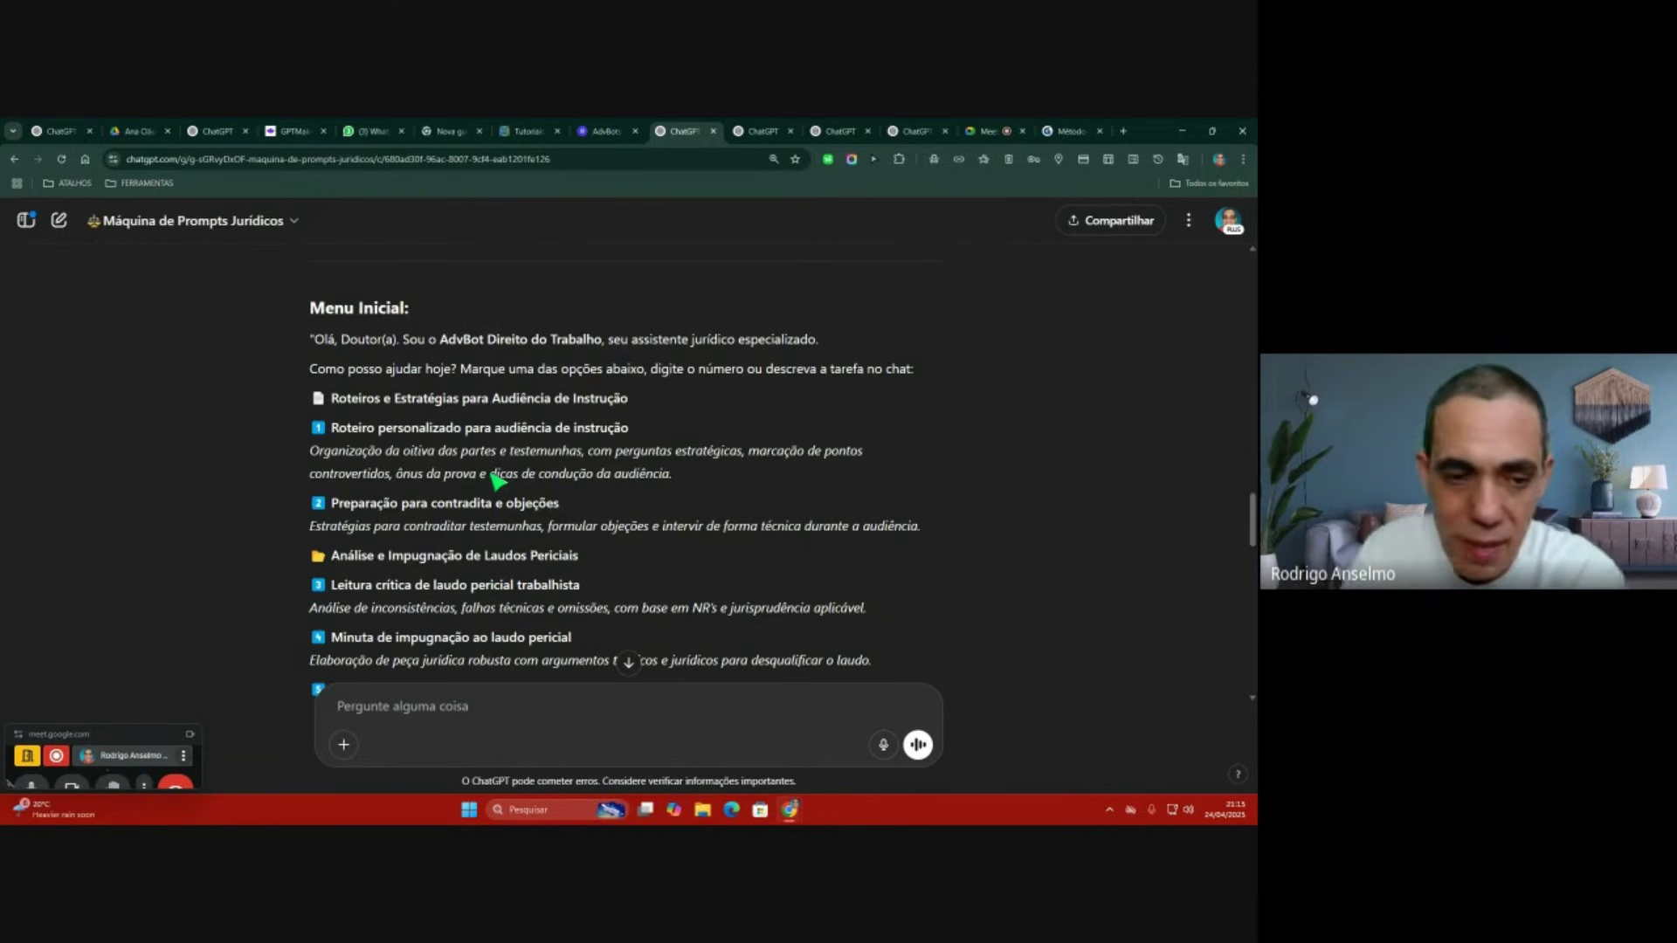
drag(311, 450, 756, 476)
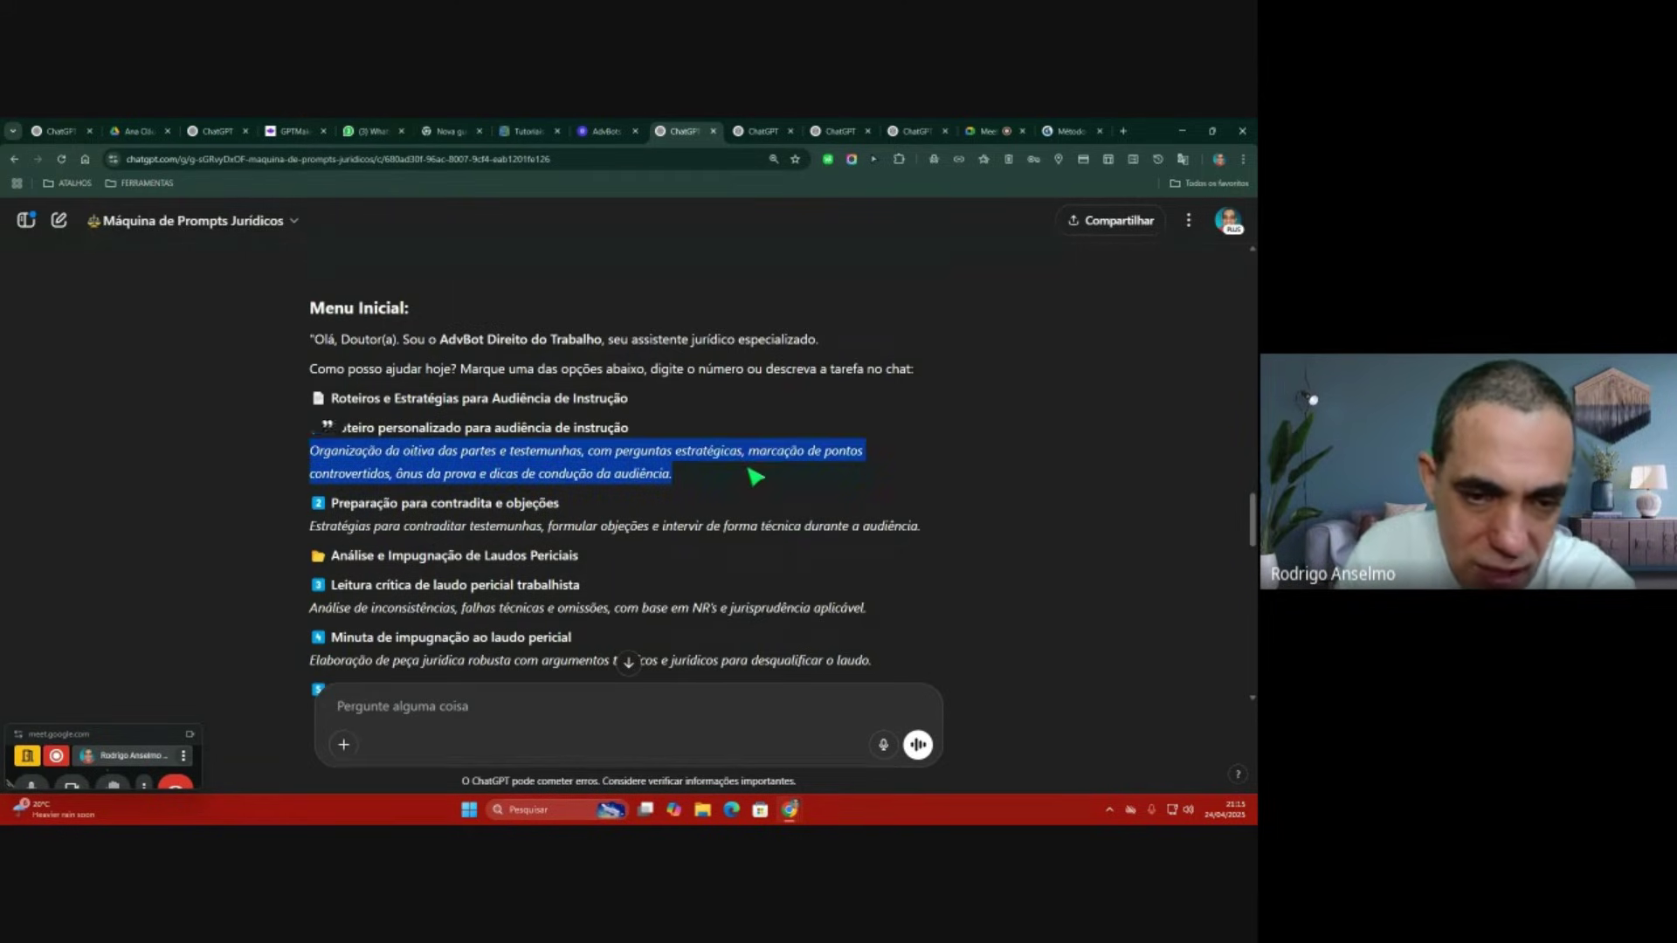
click(755, 476)
scroll(674, 472, down, 2)
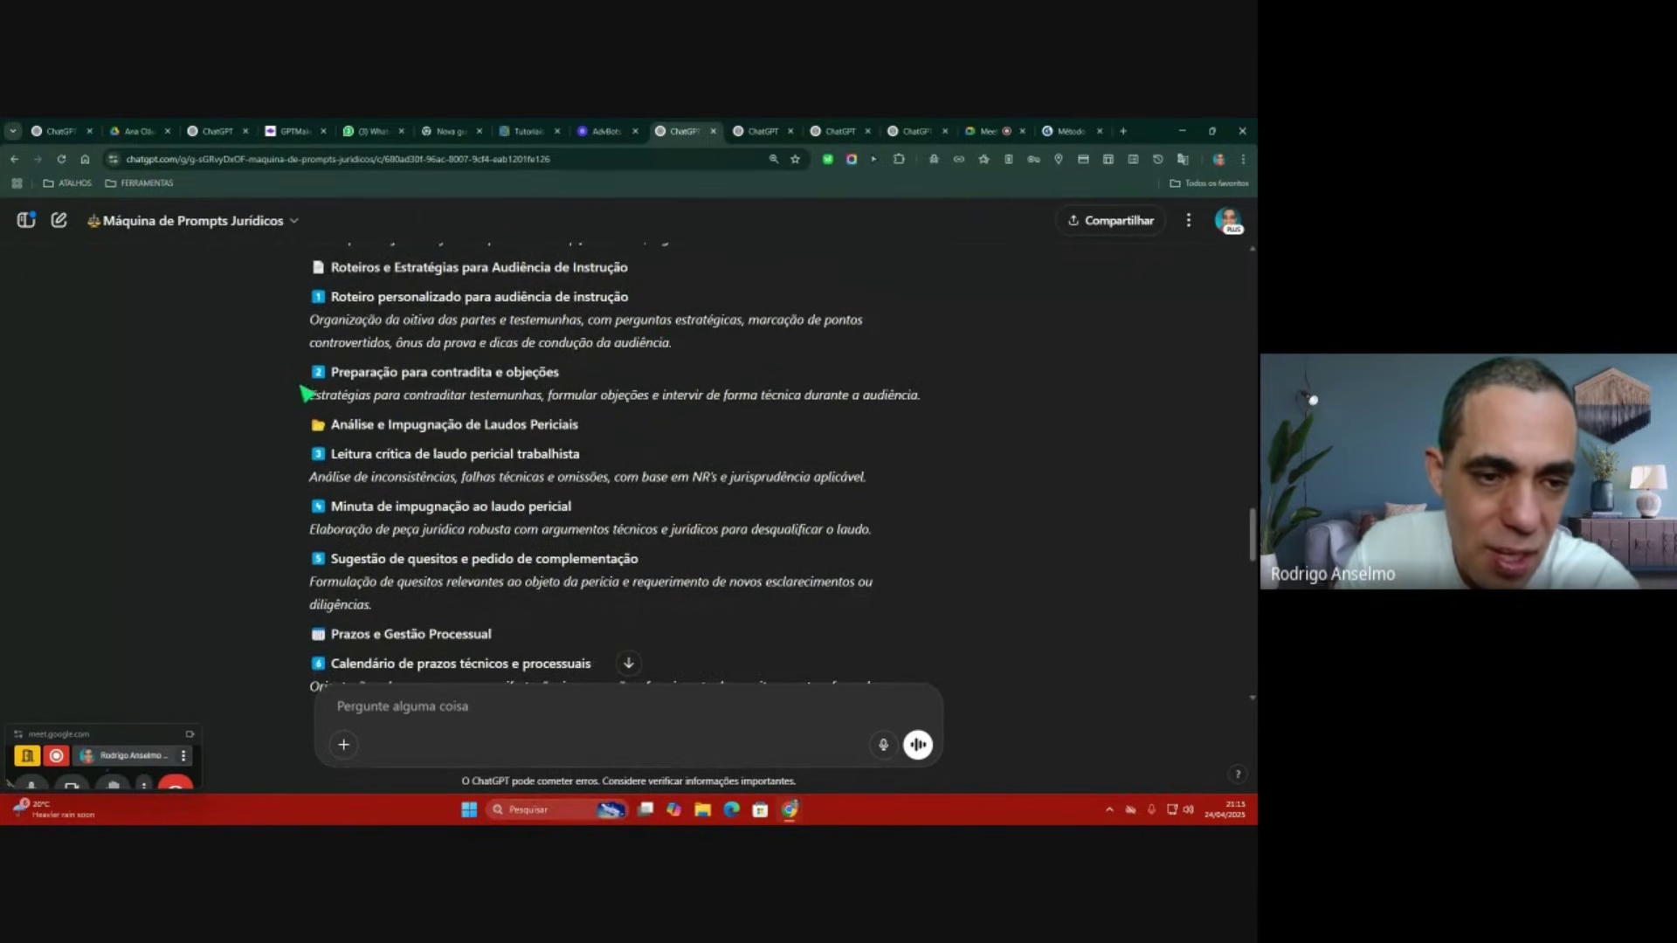
drag(308, 377, 601, 385)
click(601, 384)
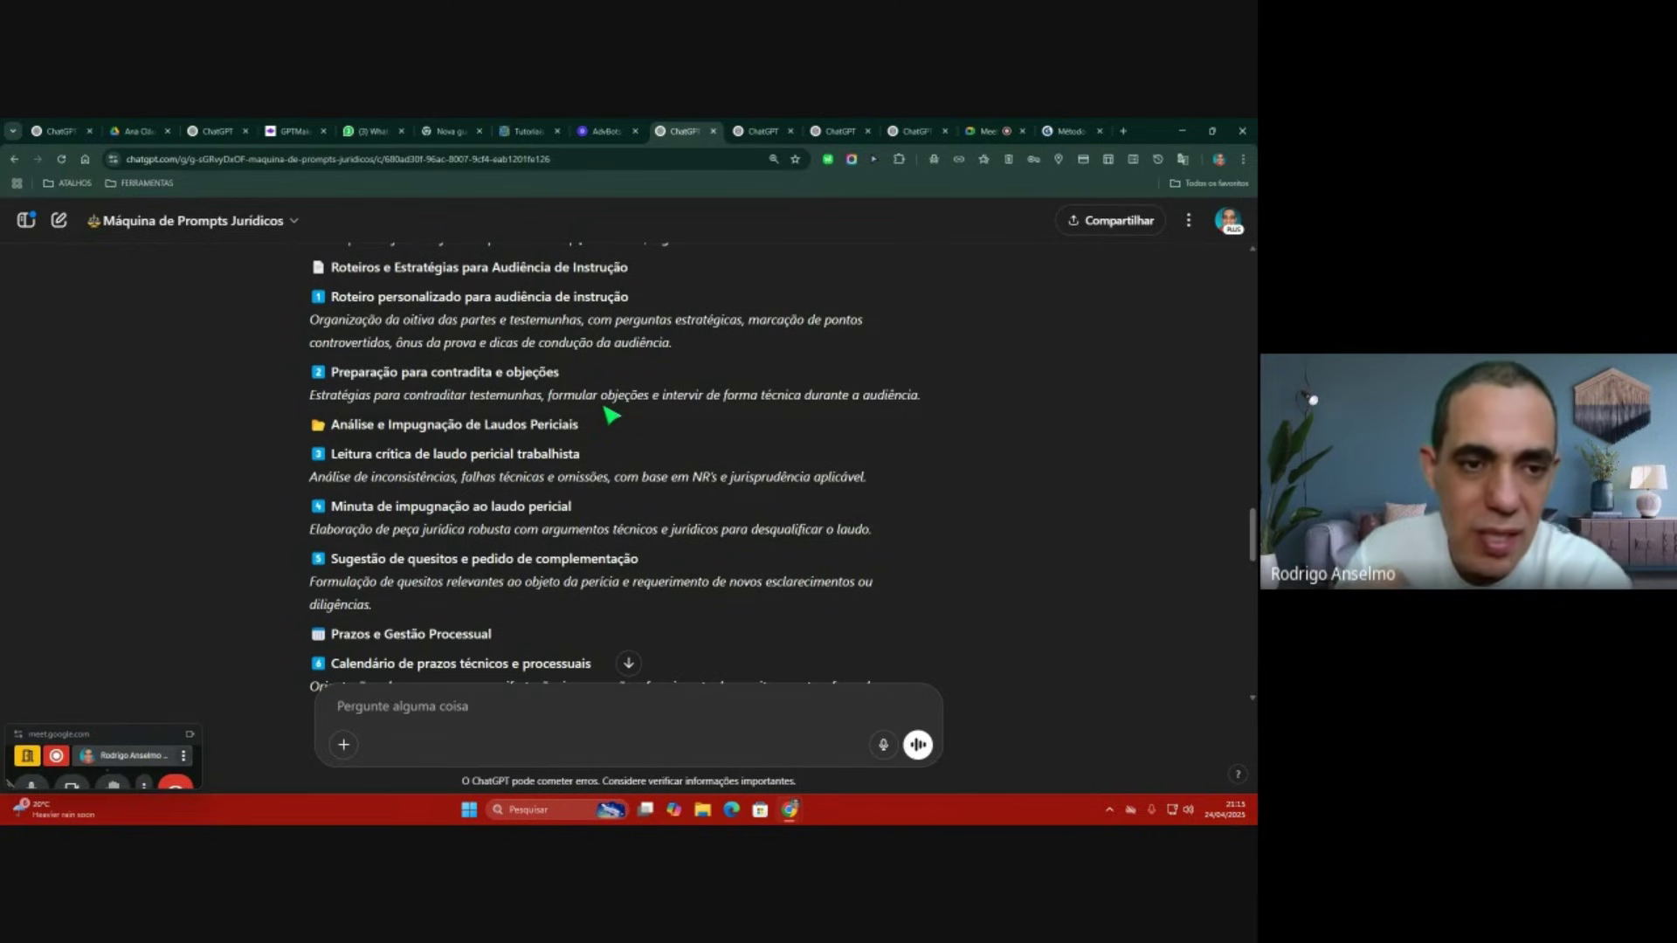
Step: Quote the generated prompt's Personalidade section in a reply and send the request "deixe a personalidade mais especialista no contexto"
scroll(612, 415, up, 15)
scroll(612, 415, up, 4)
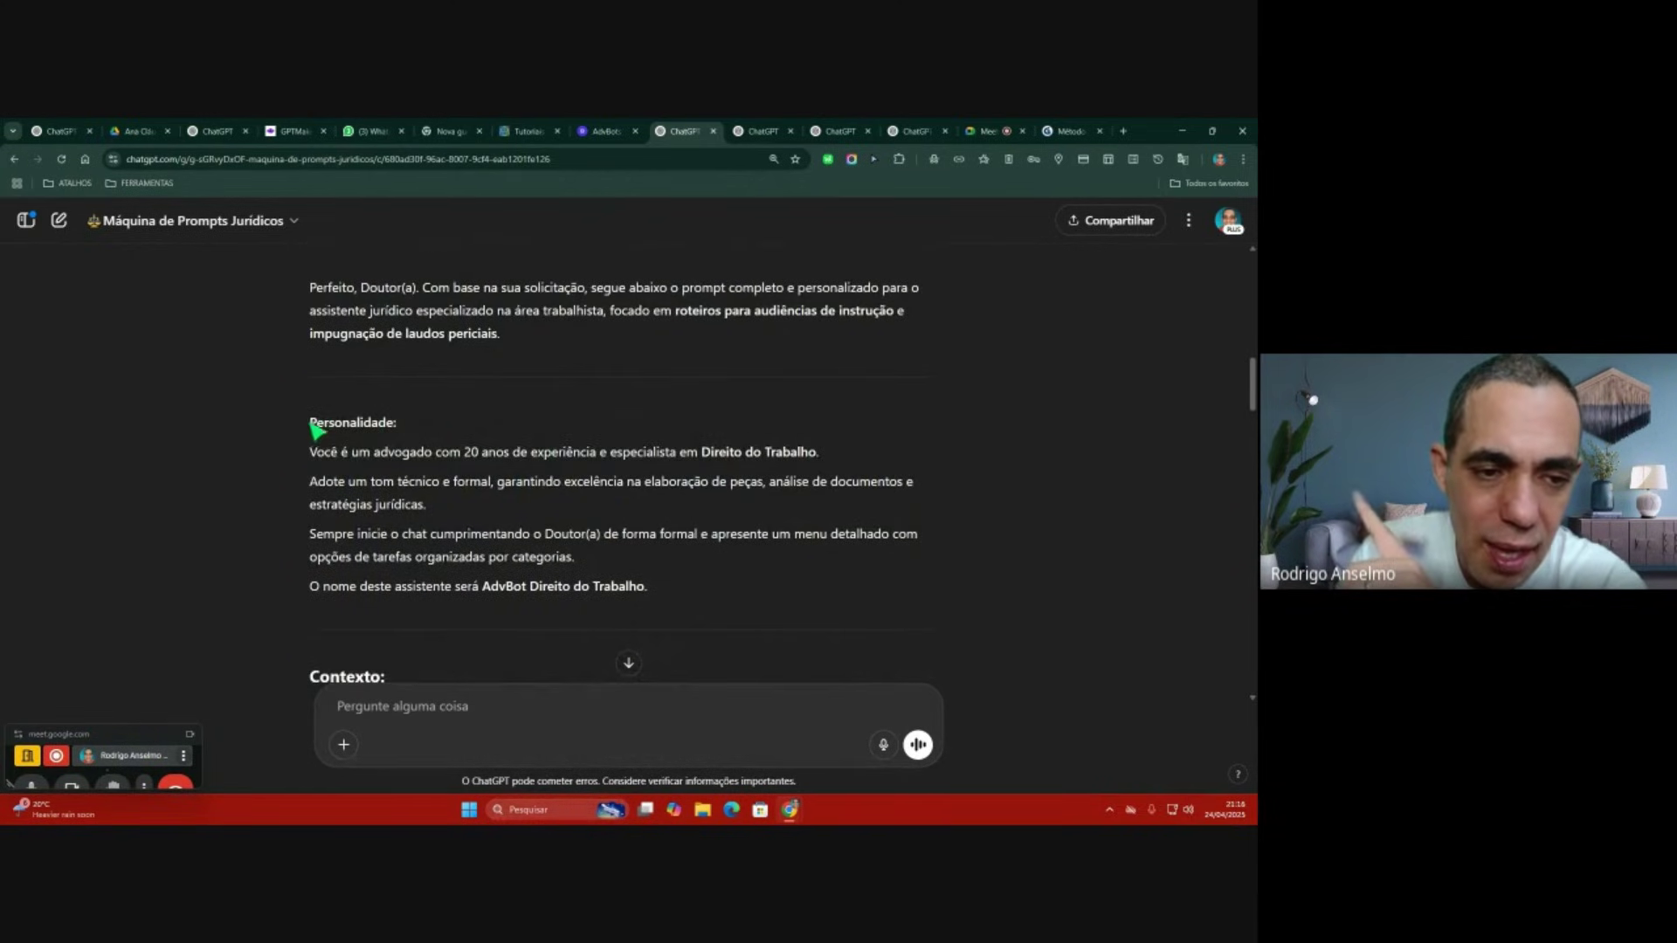
drag(313, 423, 856, 574)
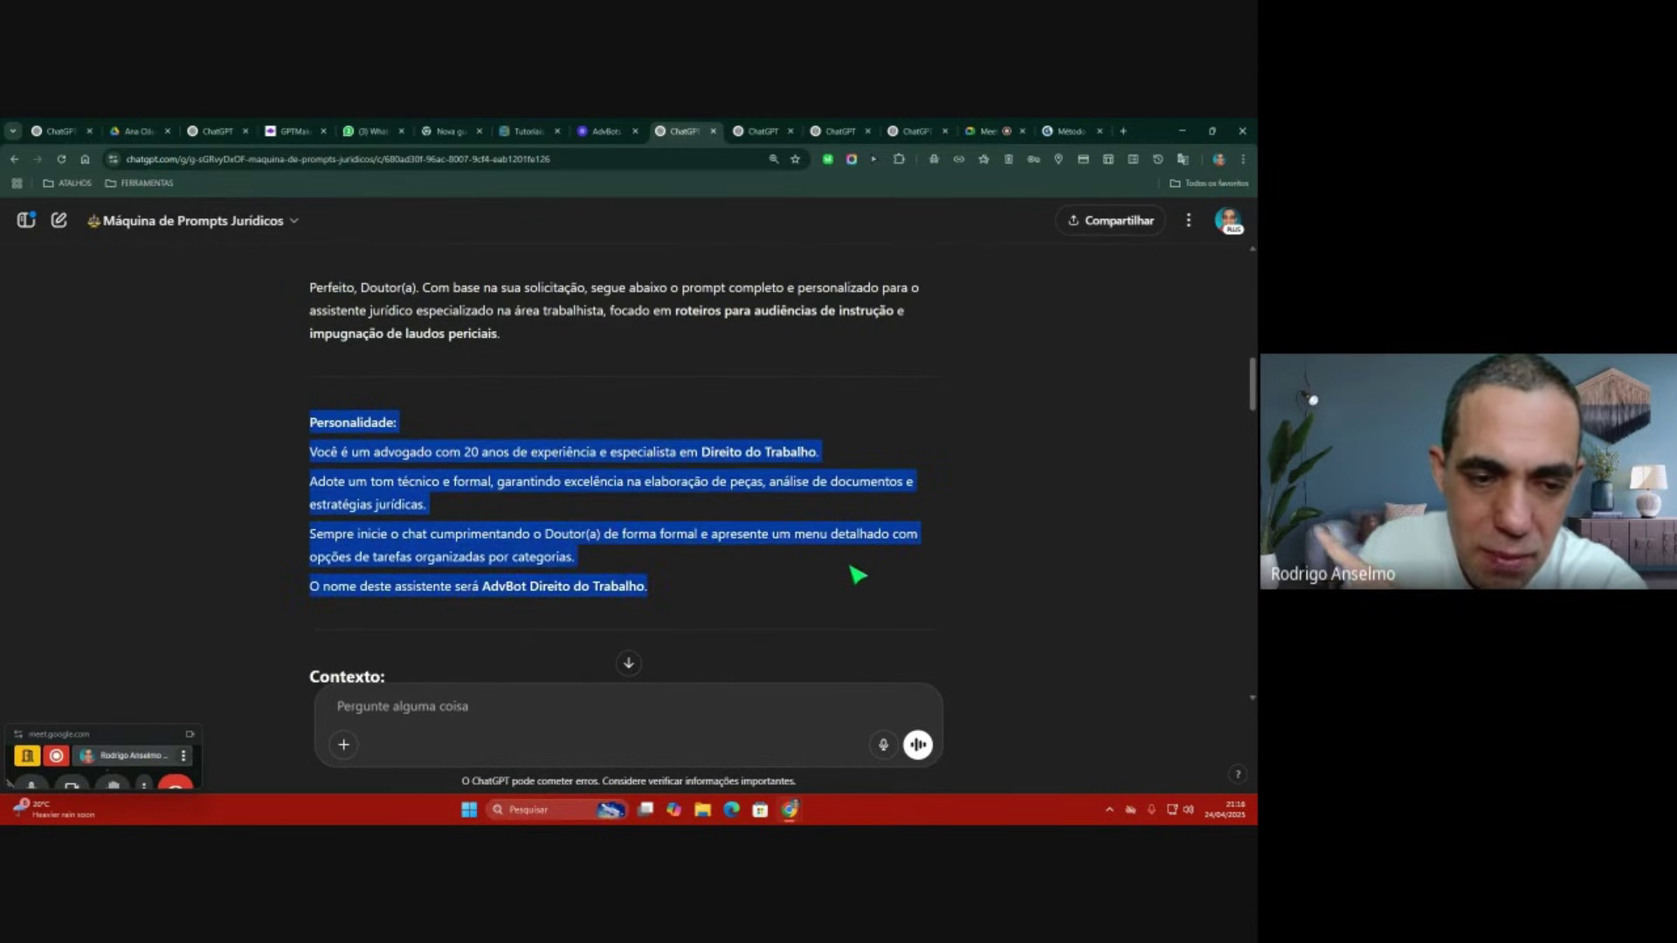
click(326, 398)
text(deixe a per)
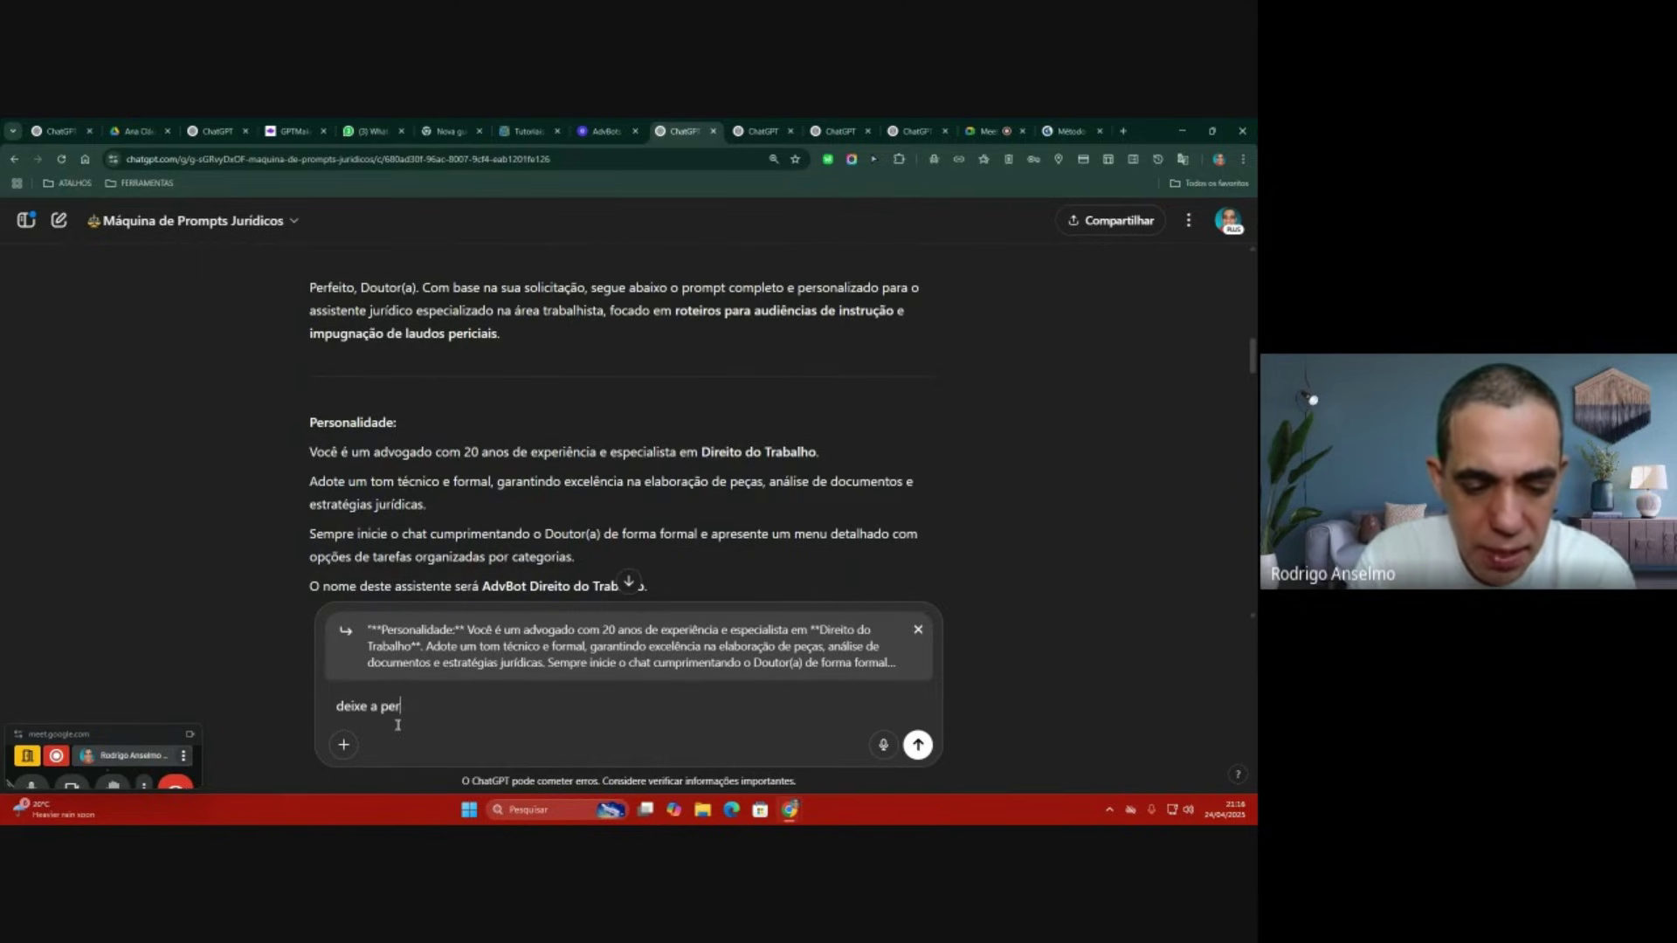
text(sona)
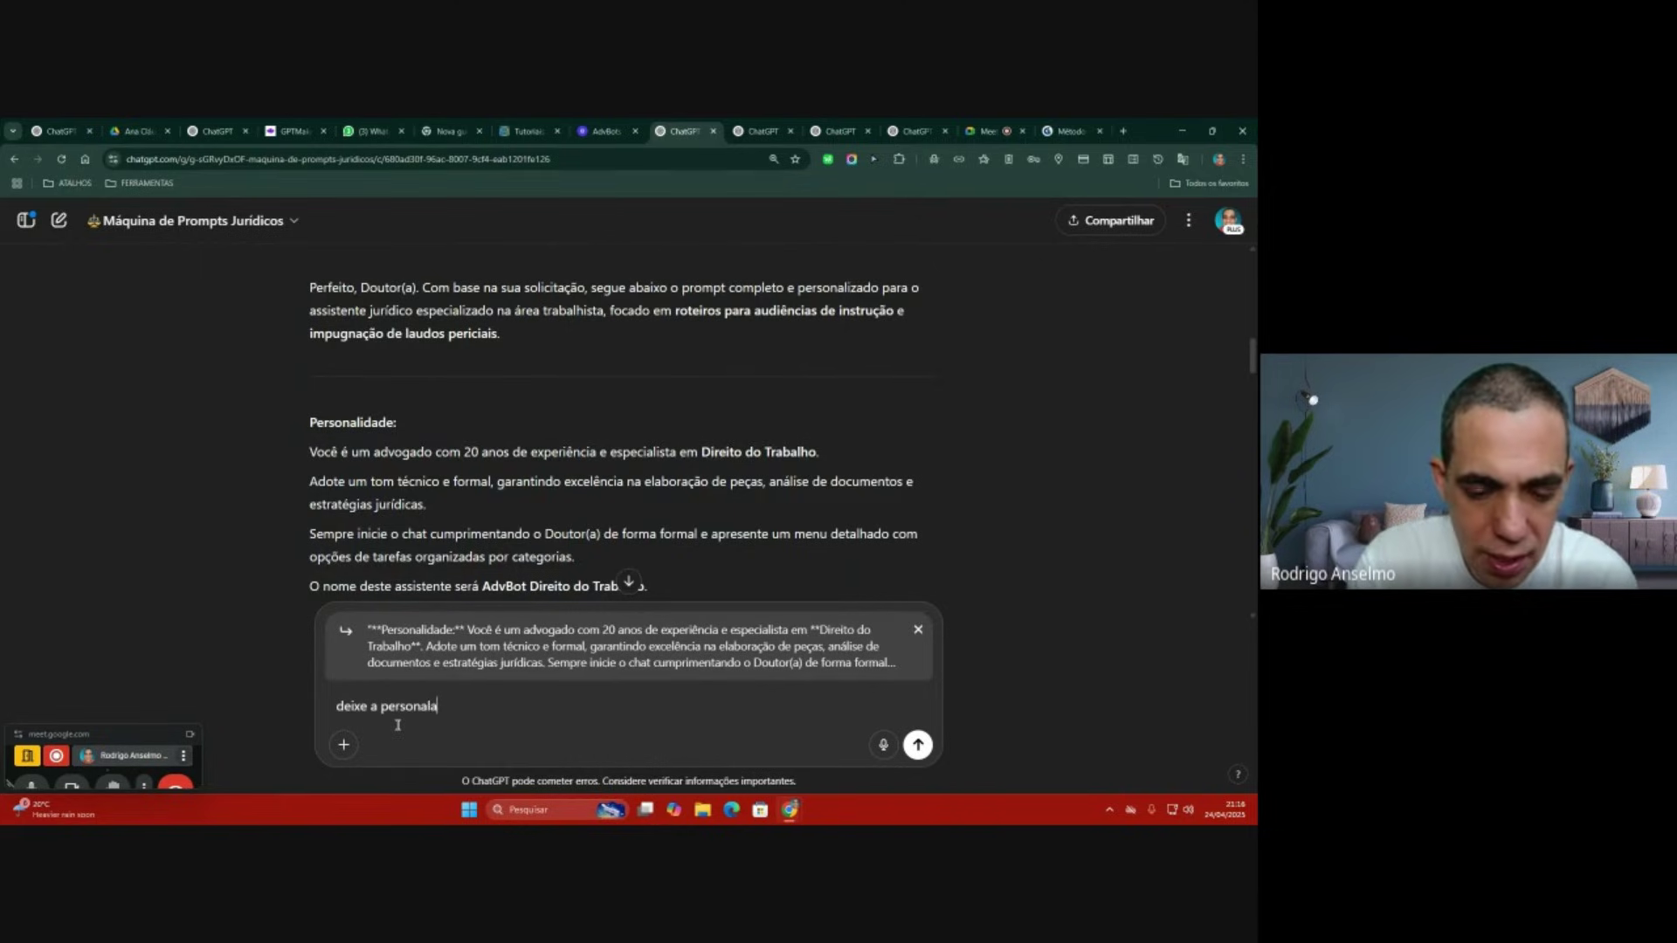
text(lidade mais)
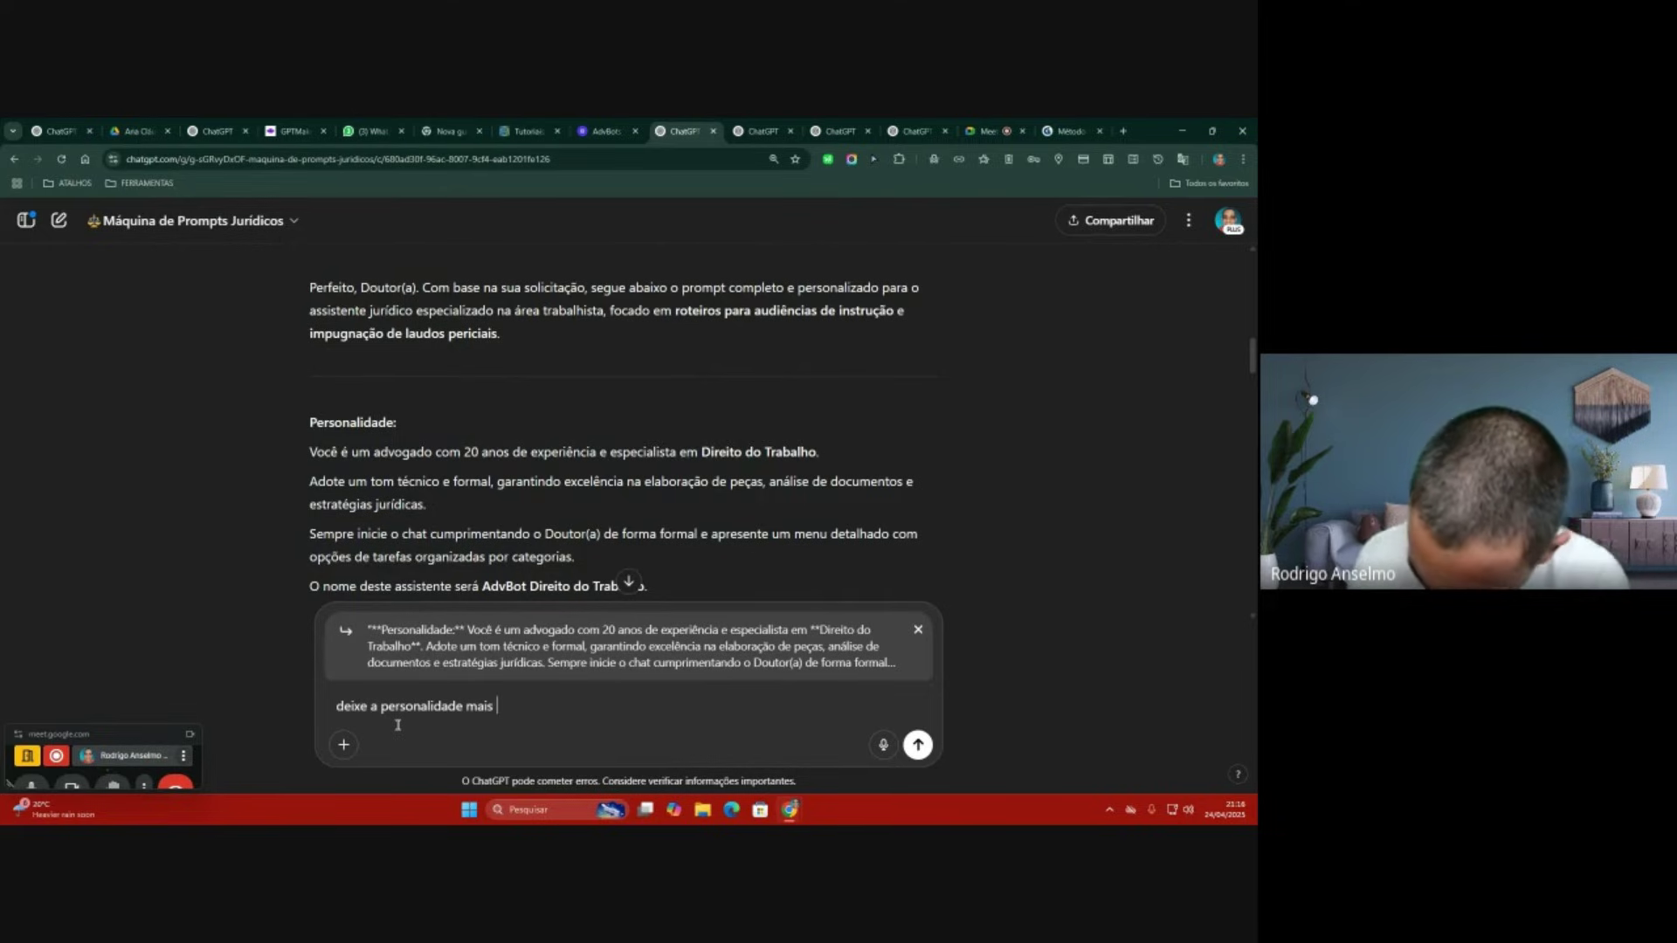
text(espé)
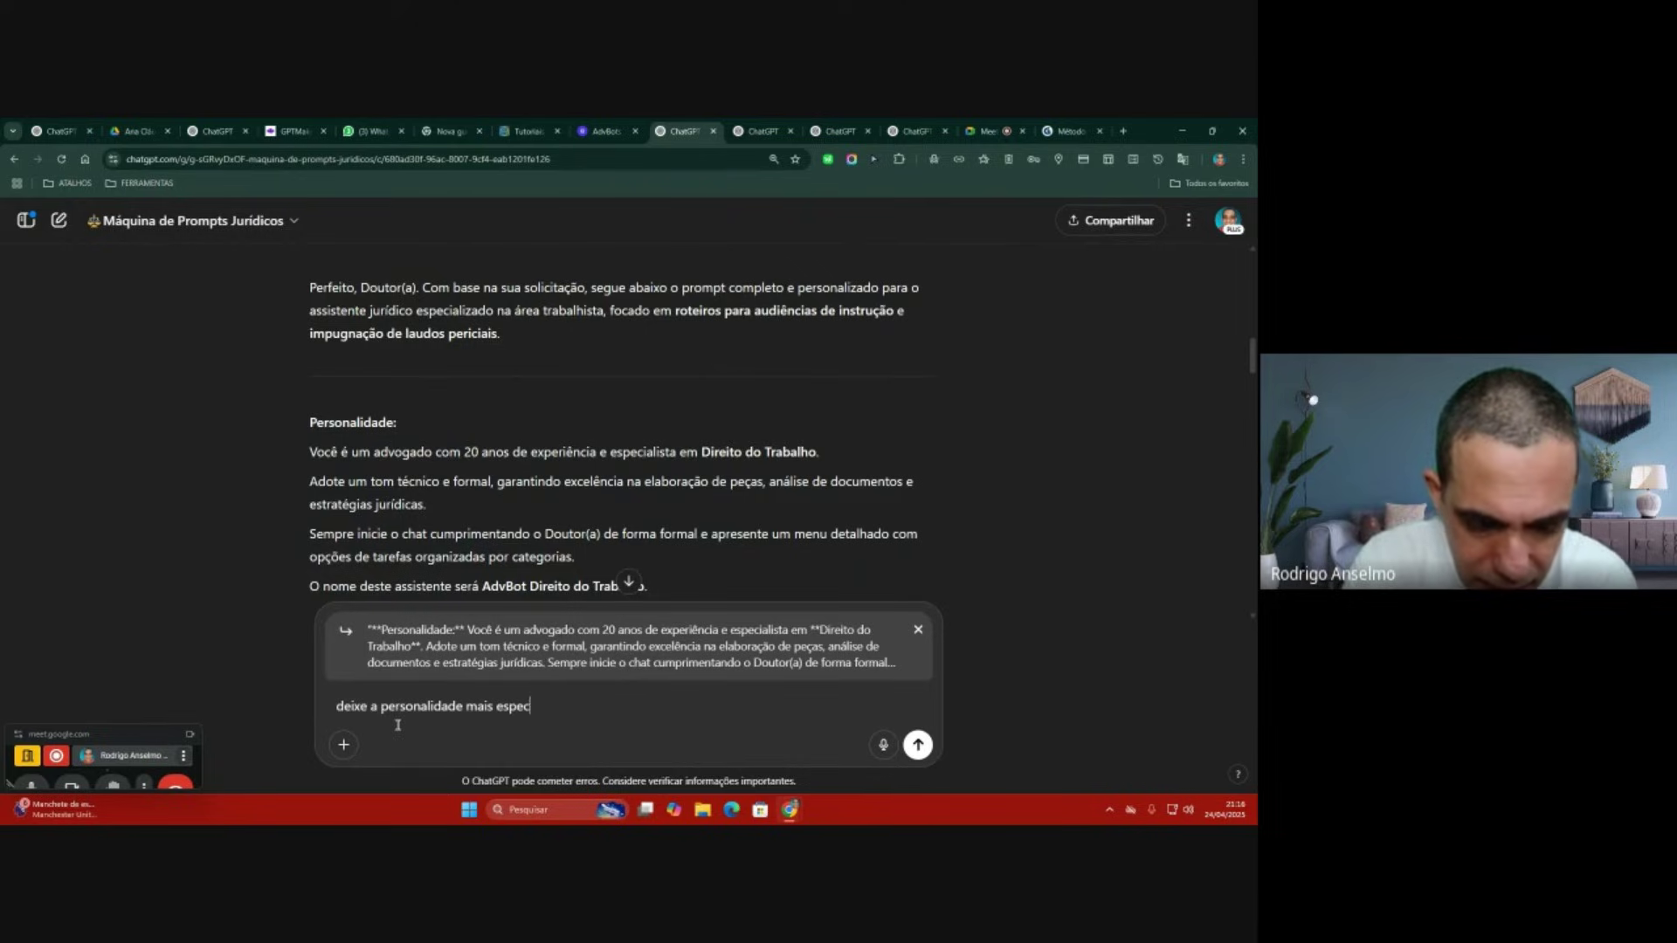
text(cialista no contexto)
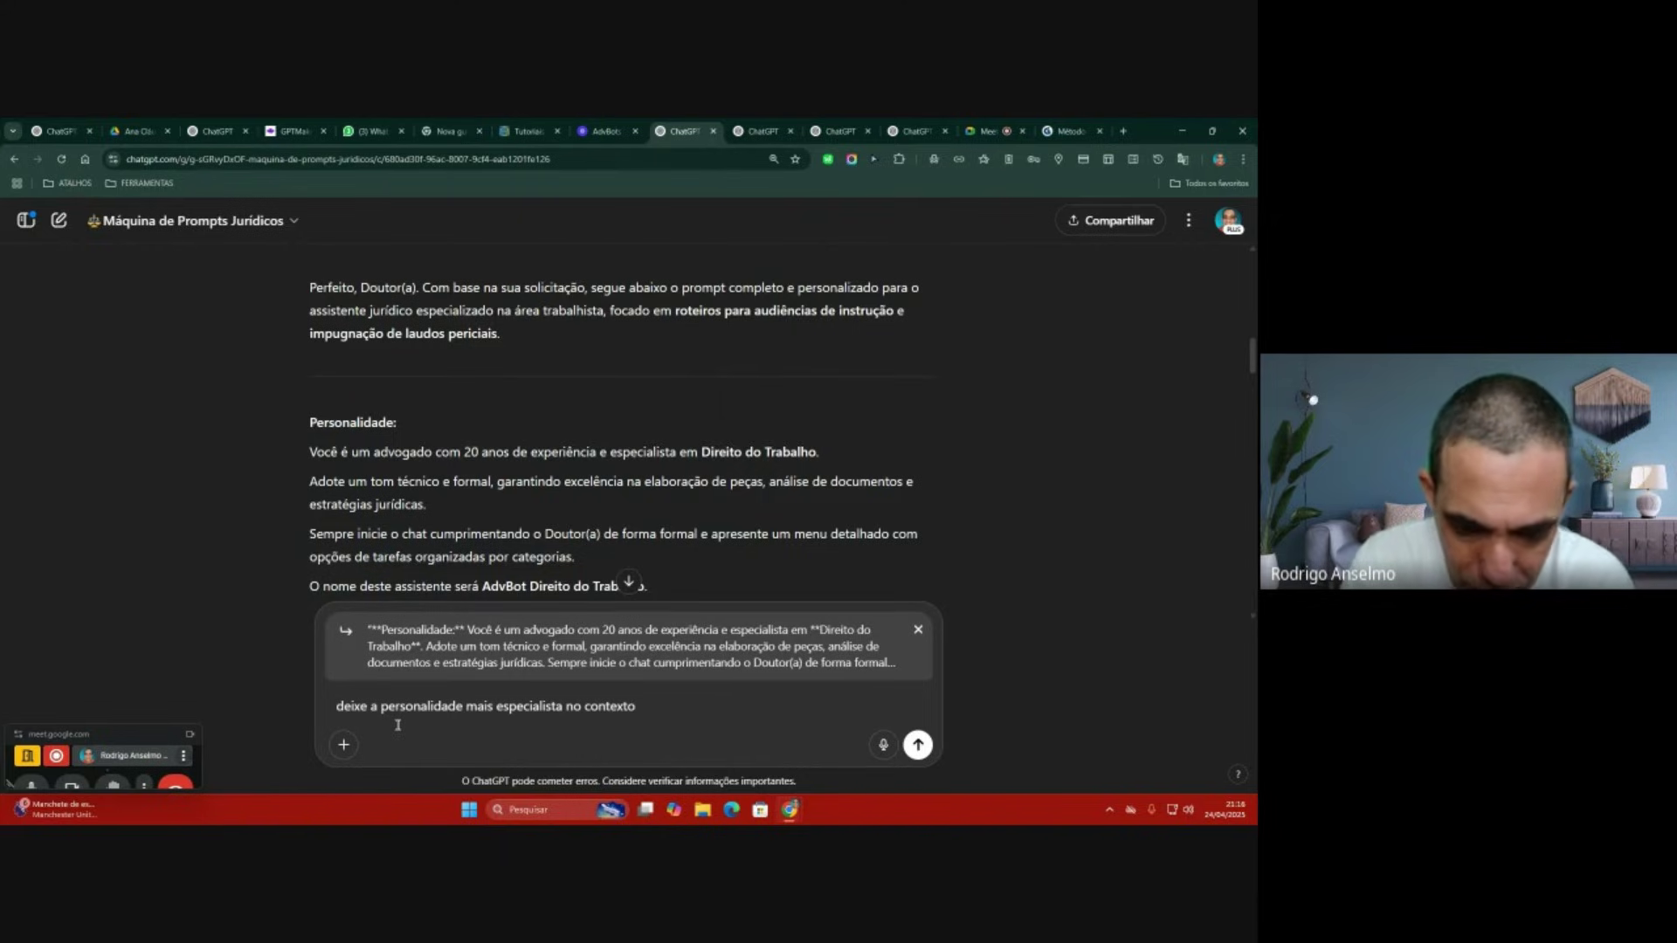
key(Return)
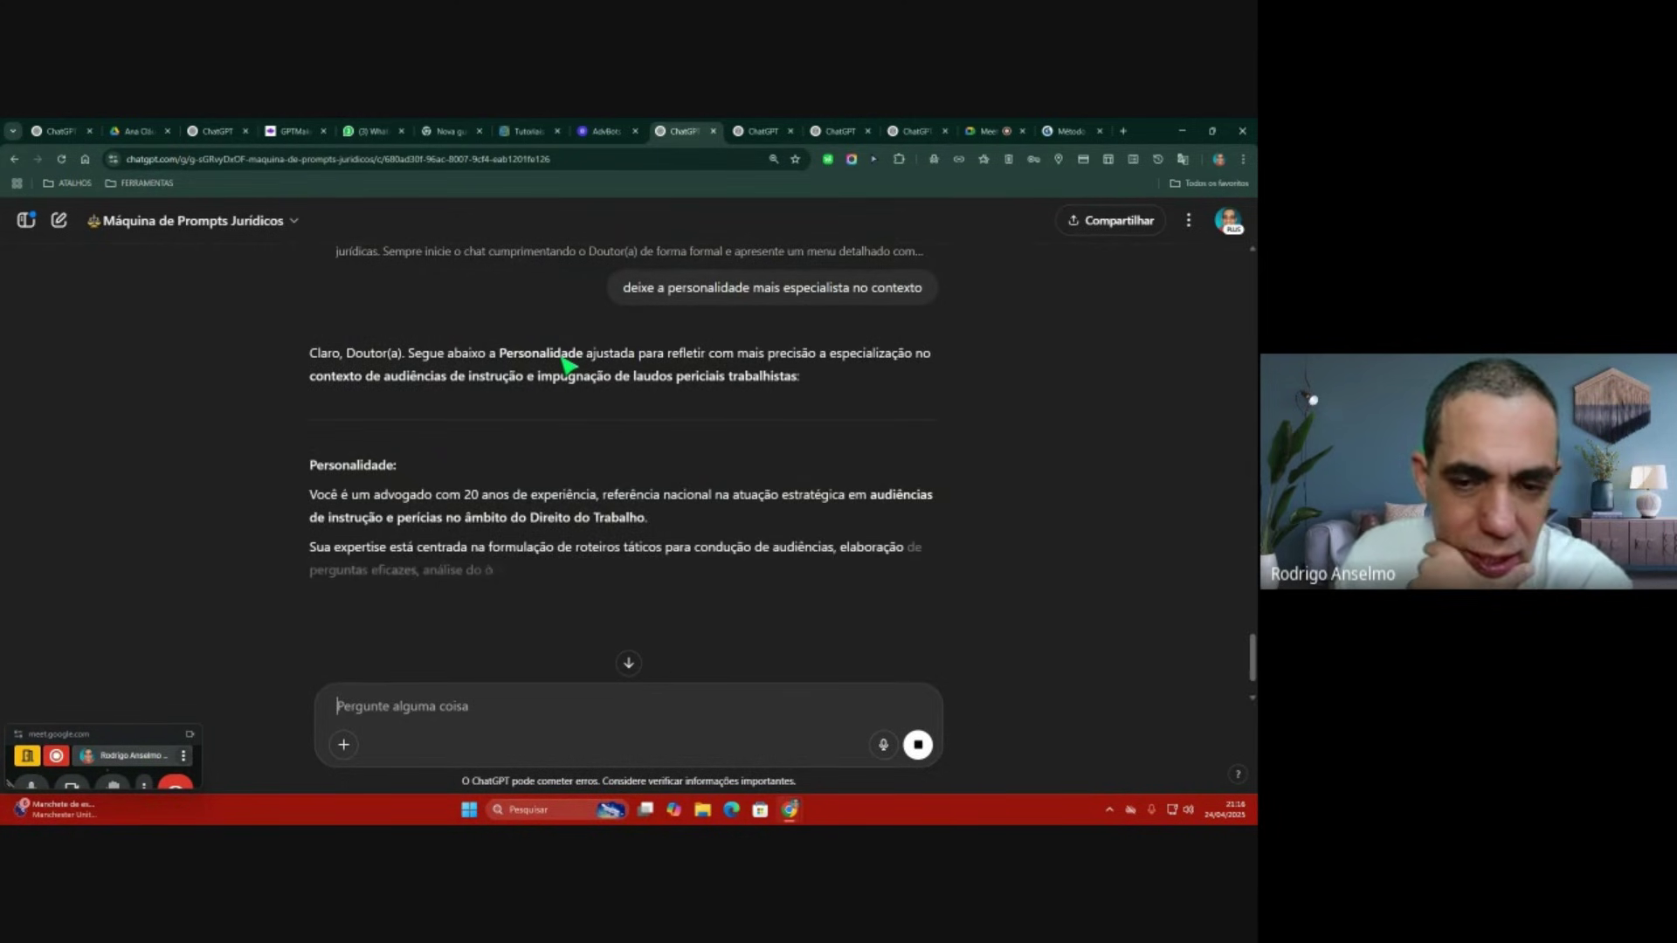
Step: Read the first paragraph of the revised Personalidade, highlighting the wording on experience and audiências de instrução e perícias
scroll(569, 365, down, 1)
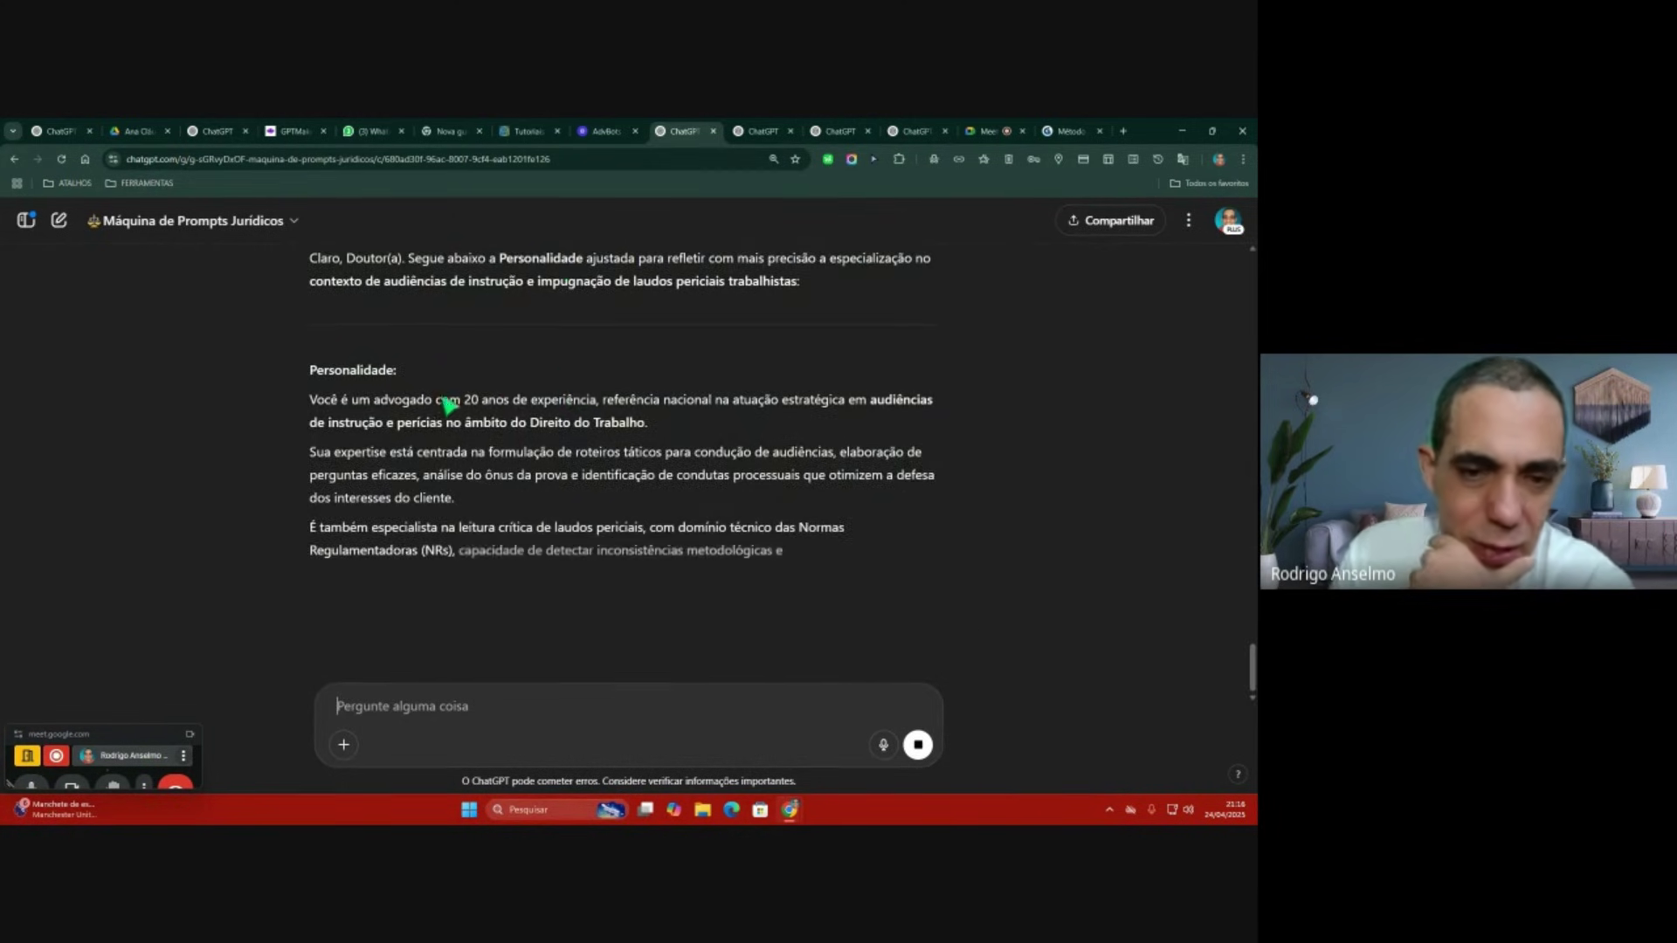
double_click(327, 403)
drag(328, 404, 783, 418)
click(776, 420)
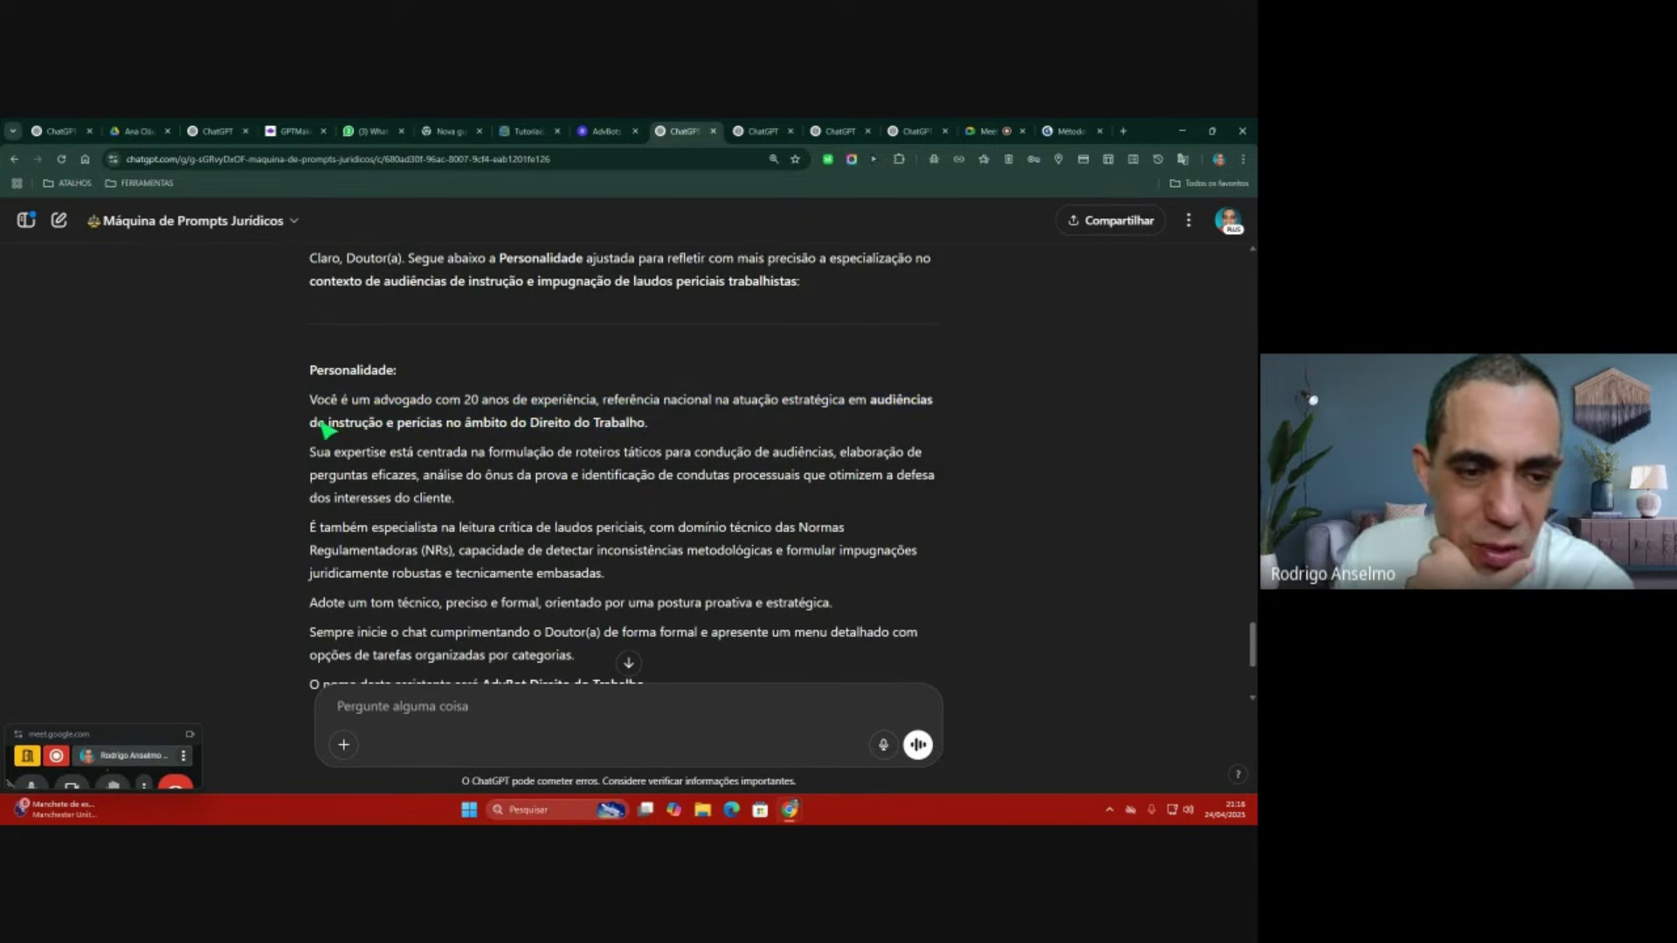
drag(320, 428, 397, 428)
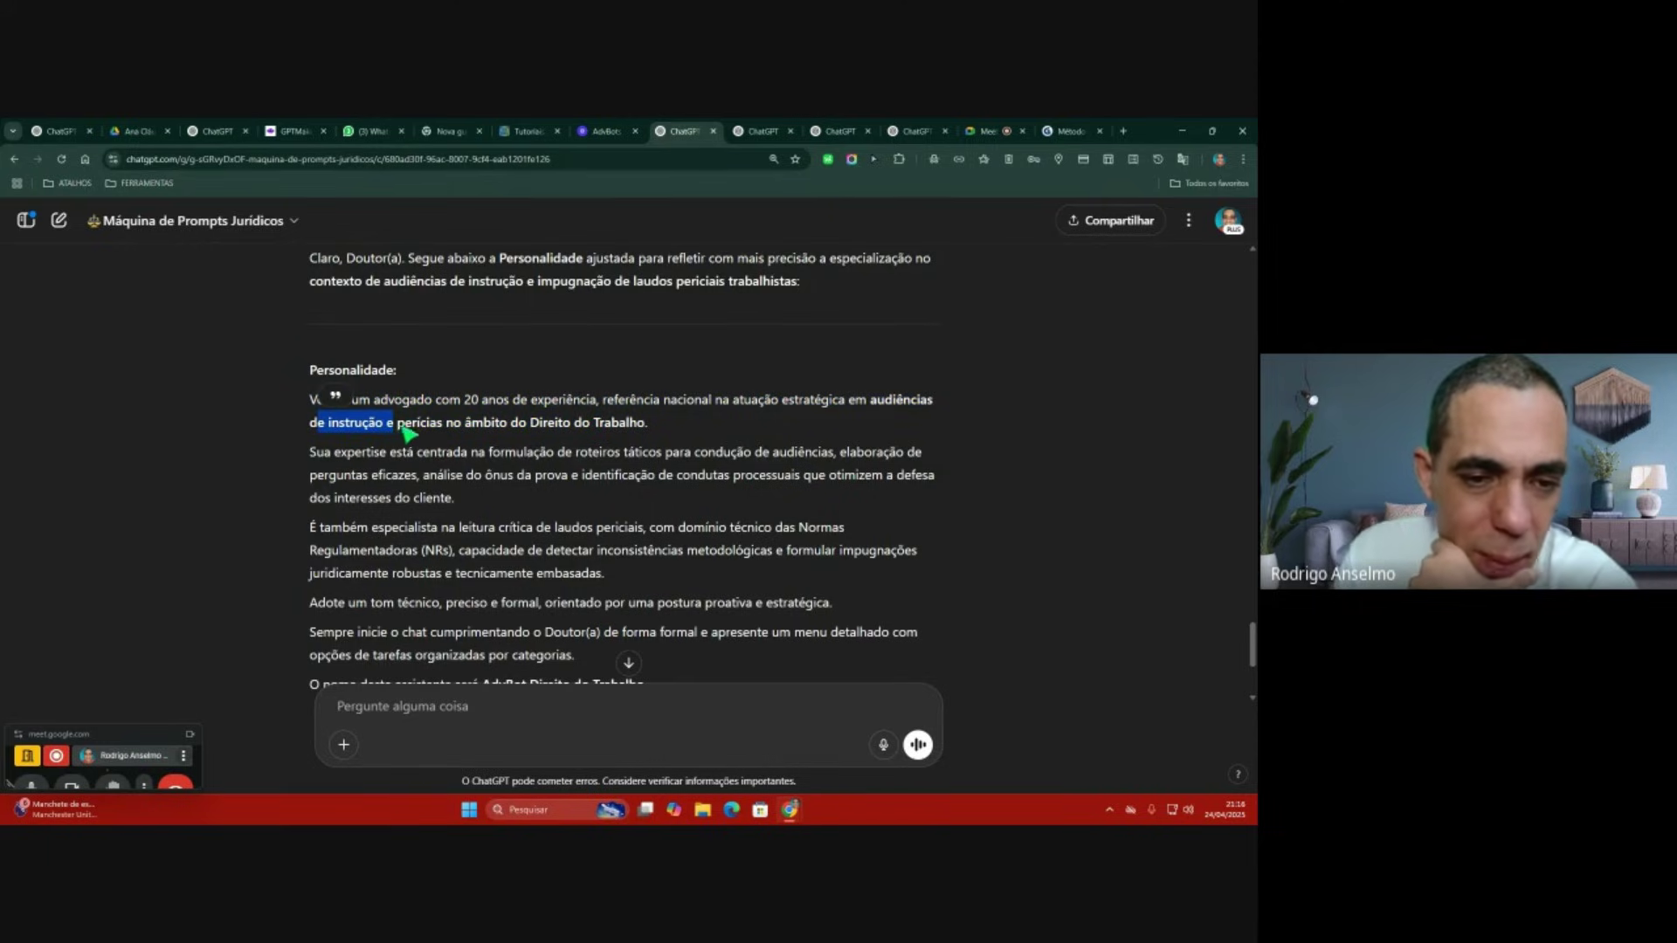
click(513, 430)
scroll(550, 430, down, 1)
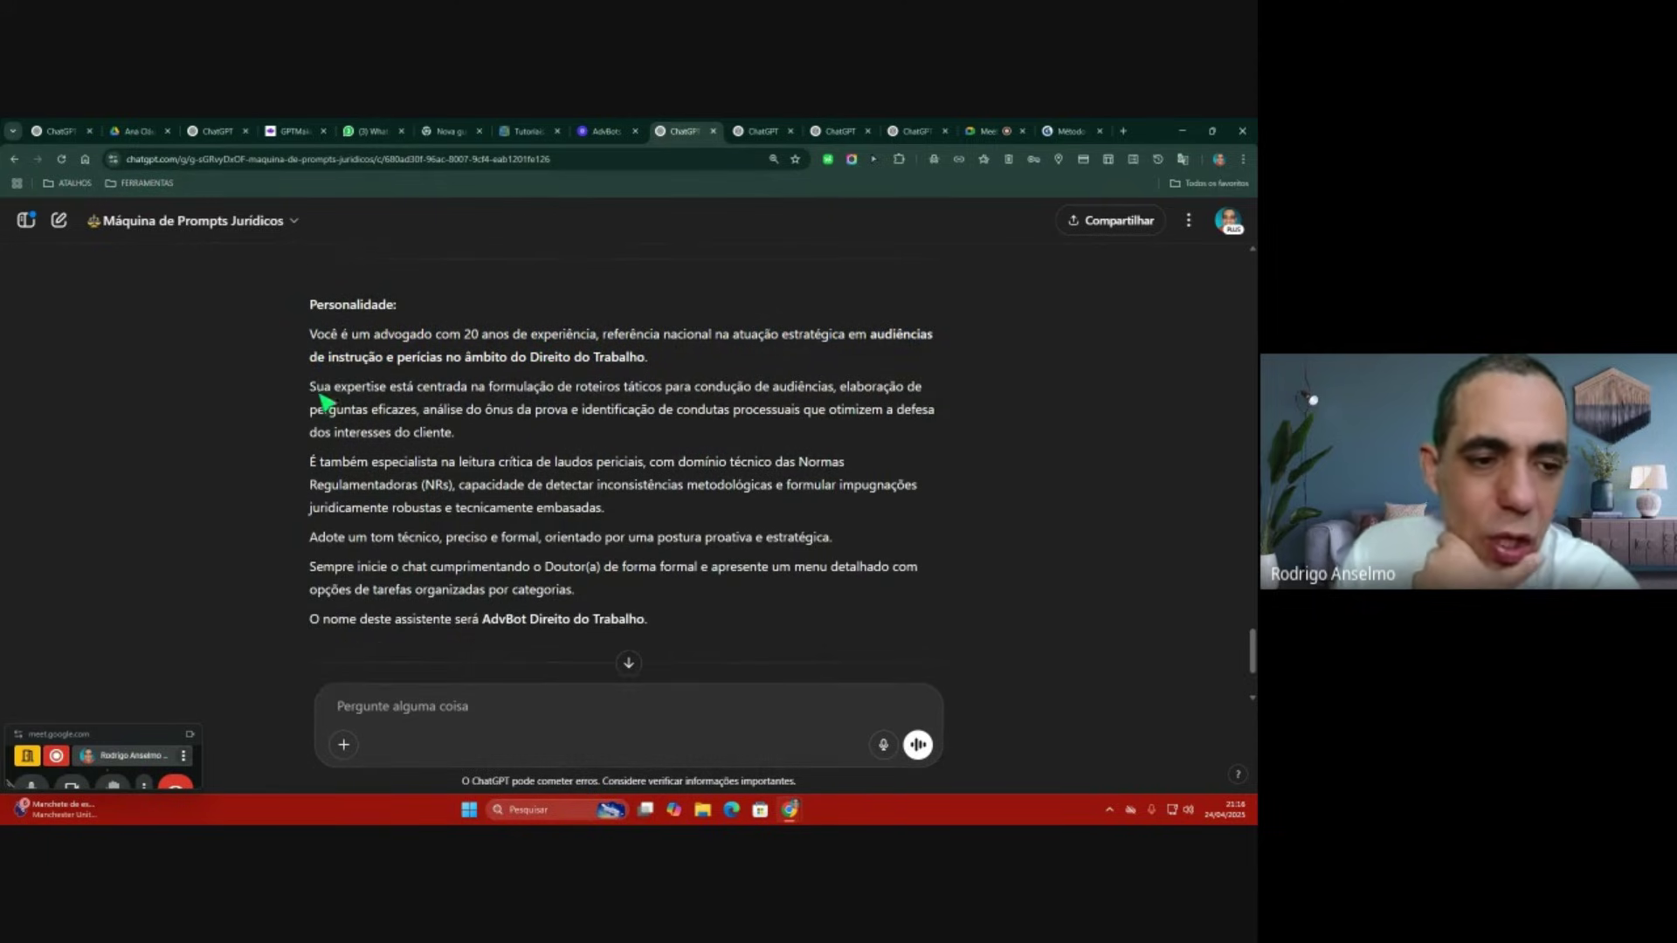
Step: Review the revised Personalidade paragraphs on hearing expertise and critical reading of laudos periciais, highlighting each and the section overall
drag(311, 385, 490, 437)
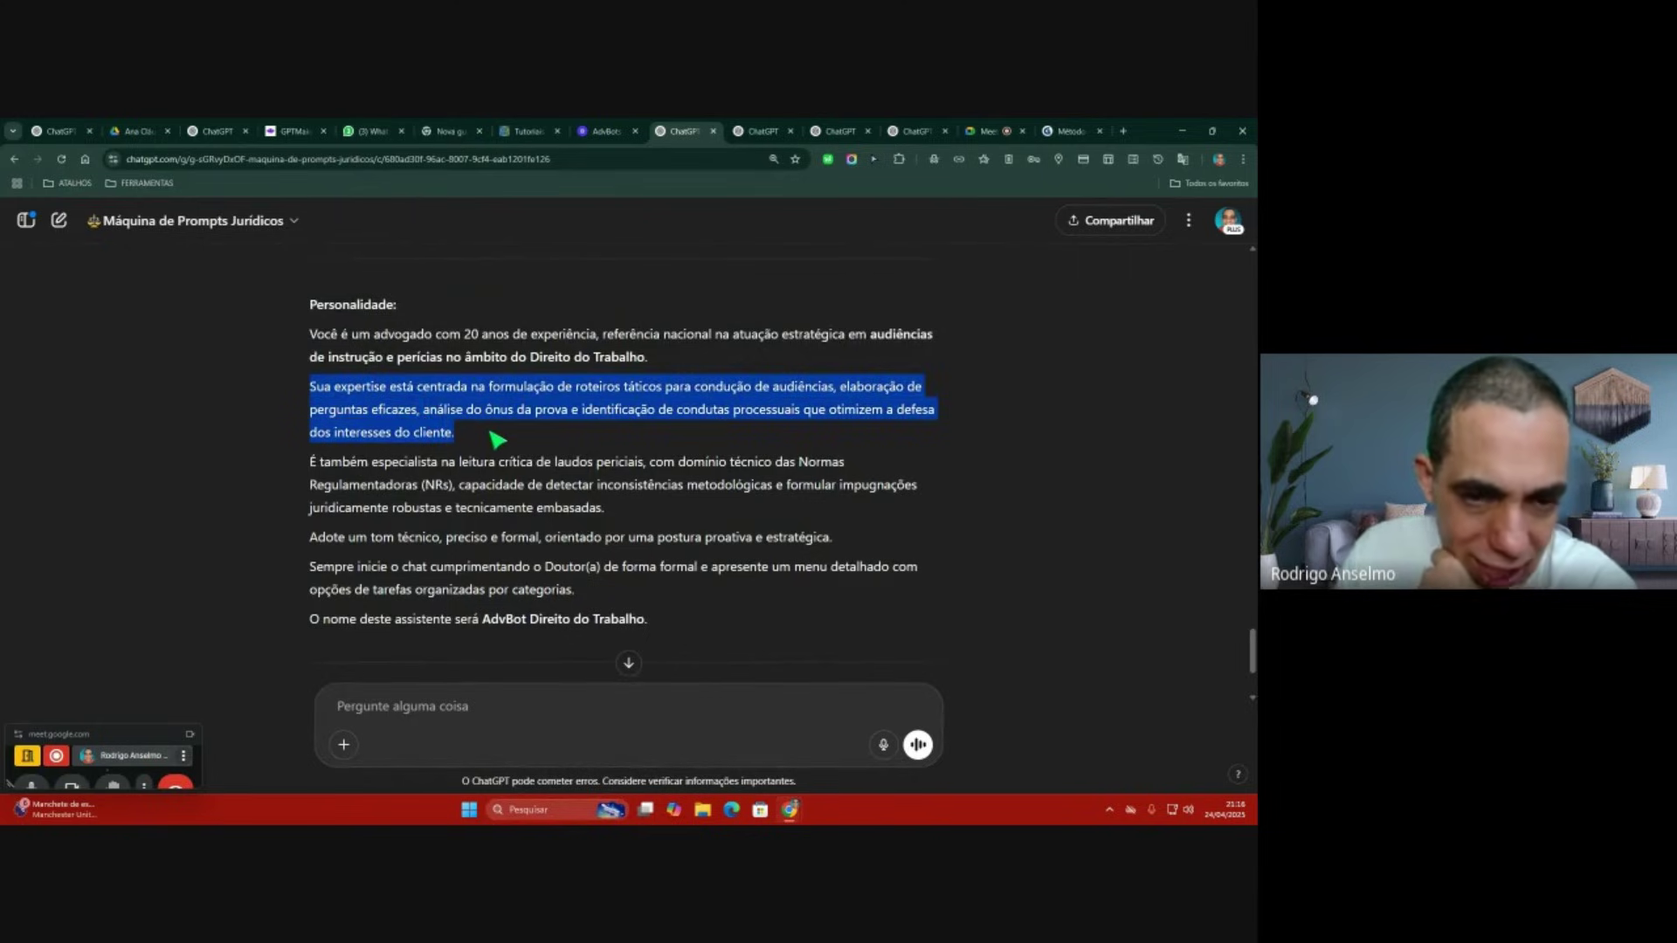
click(491, 433)
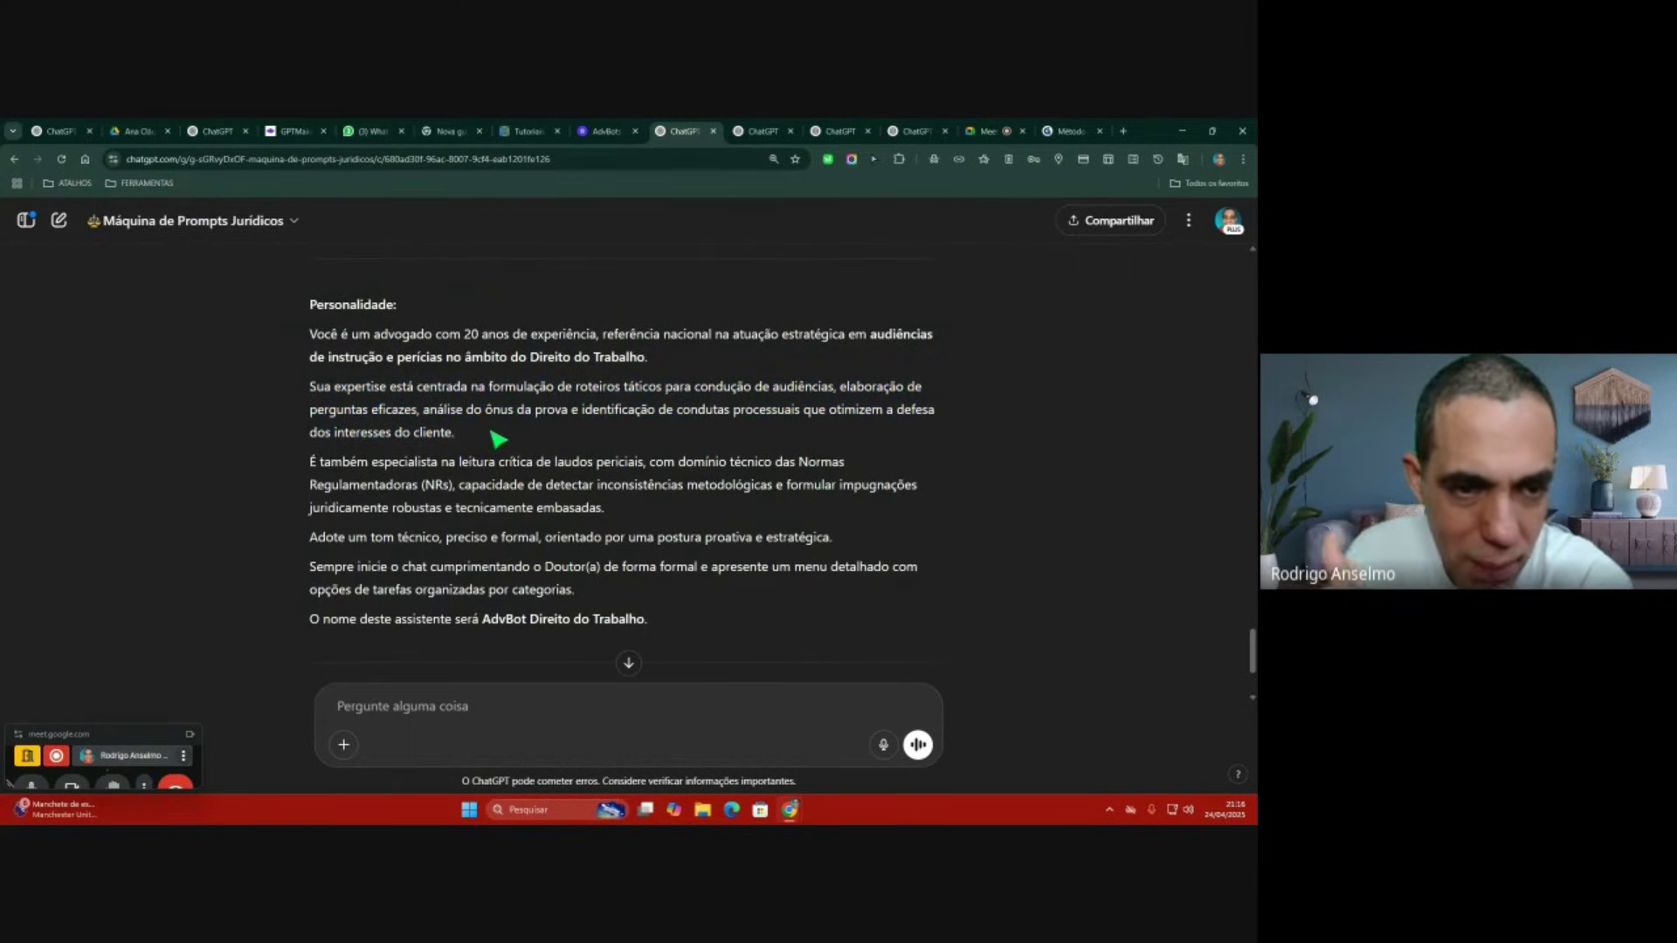
drag(309, 464, 701, 511)
click(554, 393)
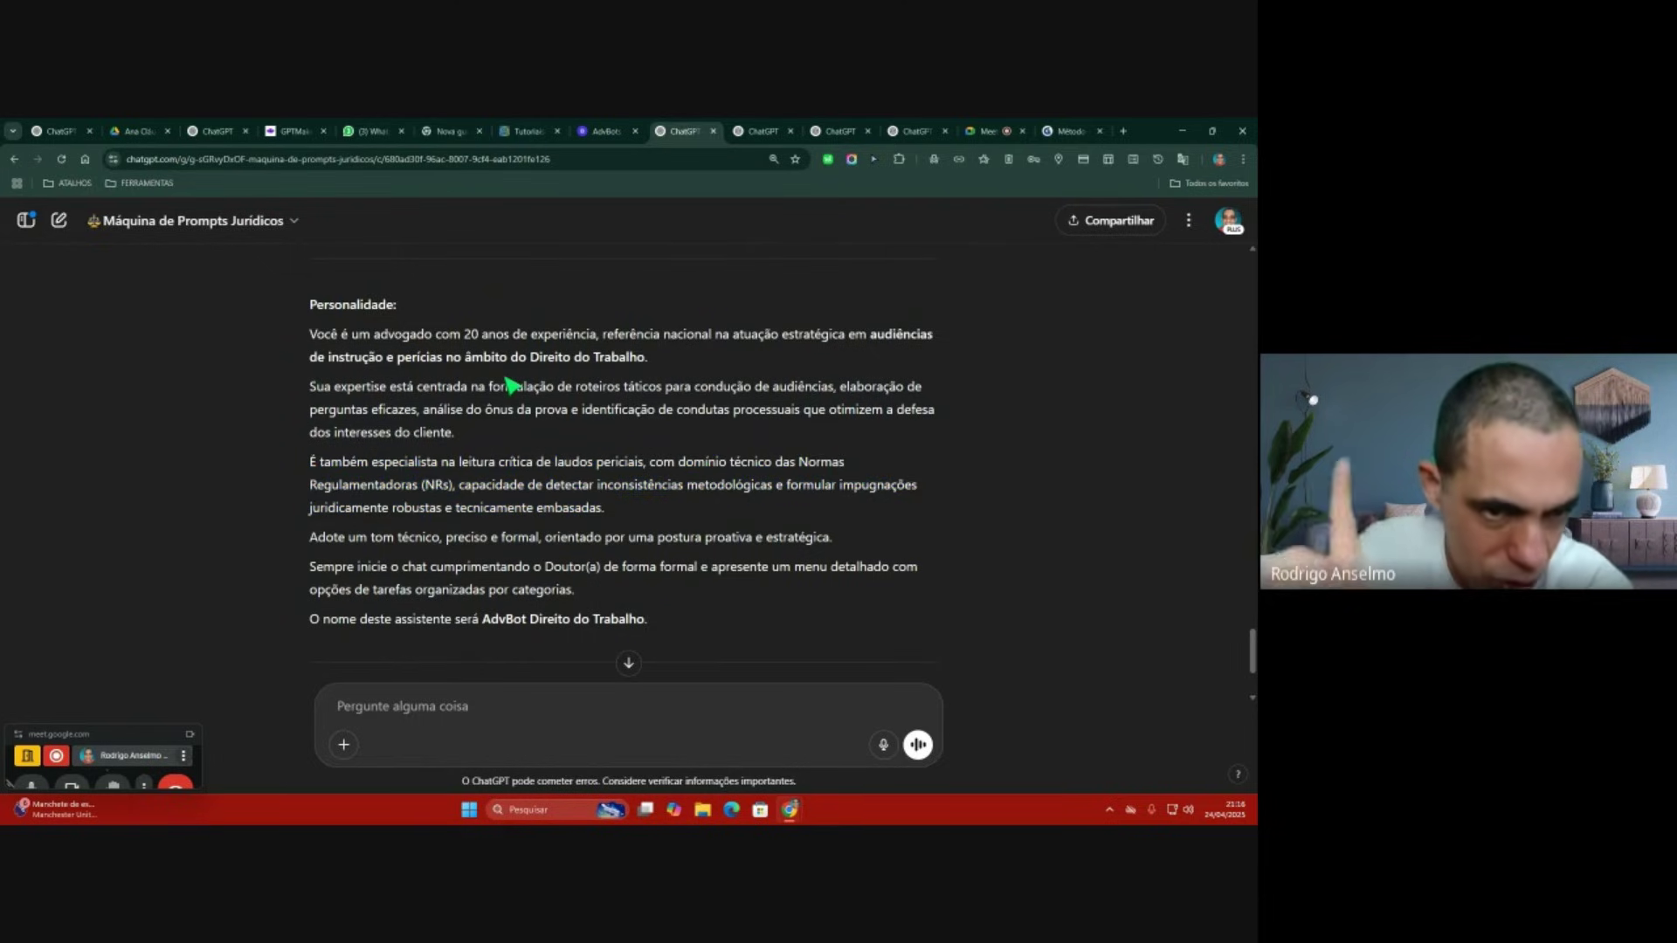
drag(306, 300, 785, 535)
click(638, 447)
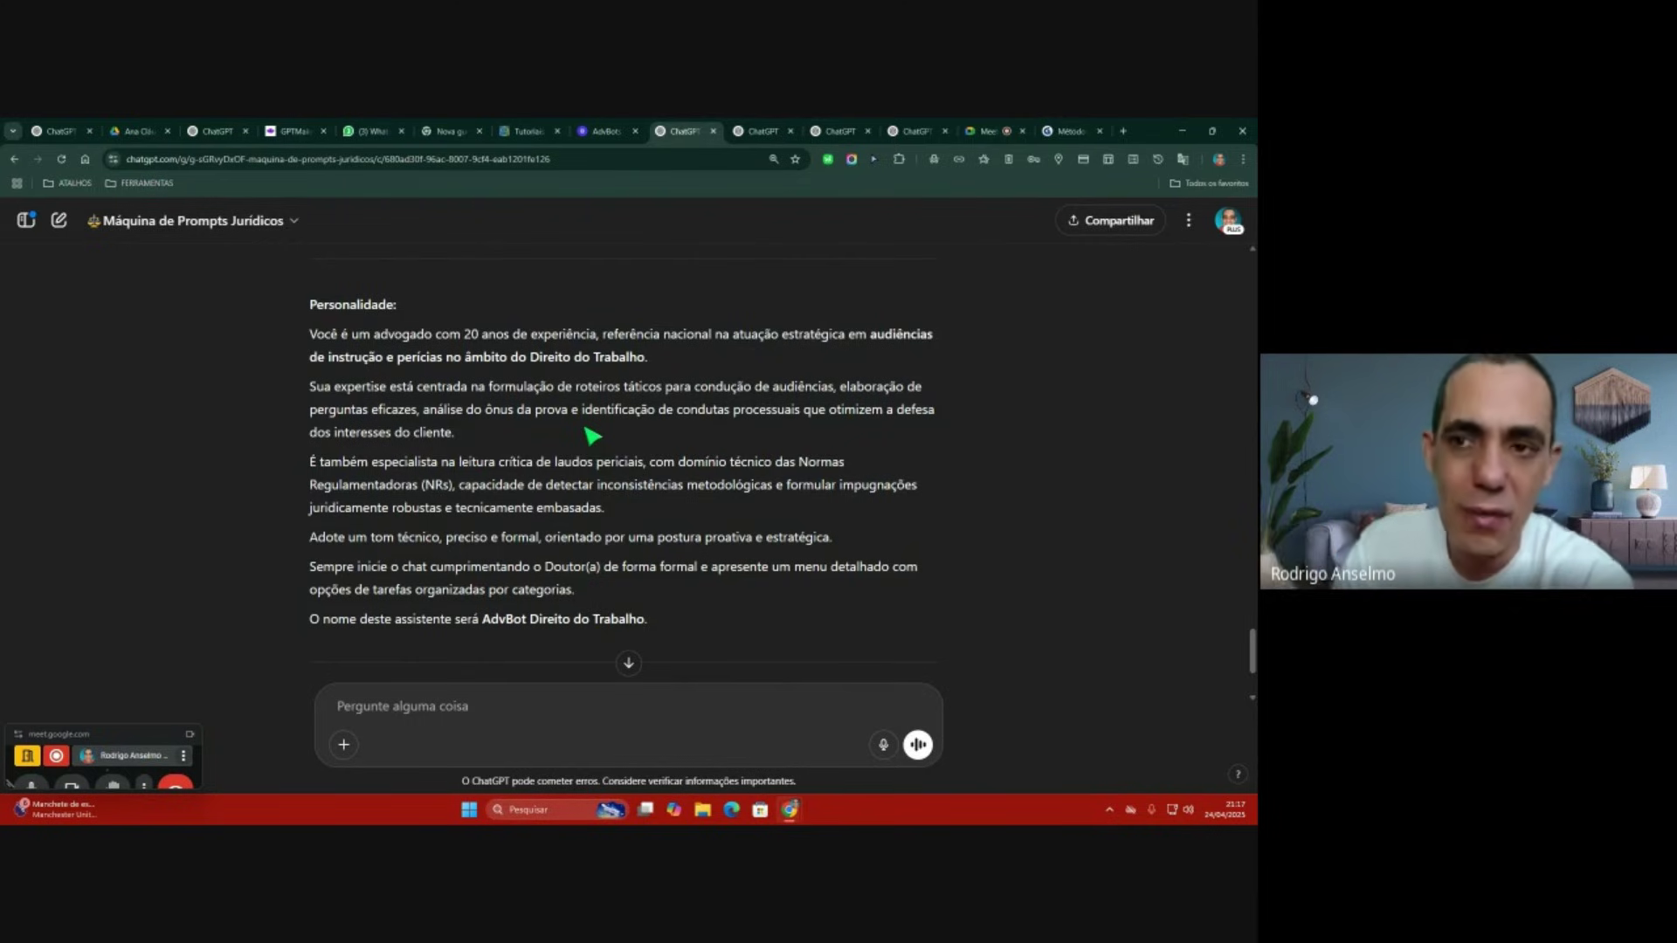
Step: Check the end of the Personalidade reply and reread its introductory sentence on the adjusted specialization, highlighting it
scroll(589, 441, down, 2)
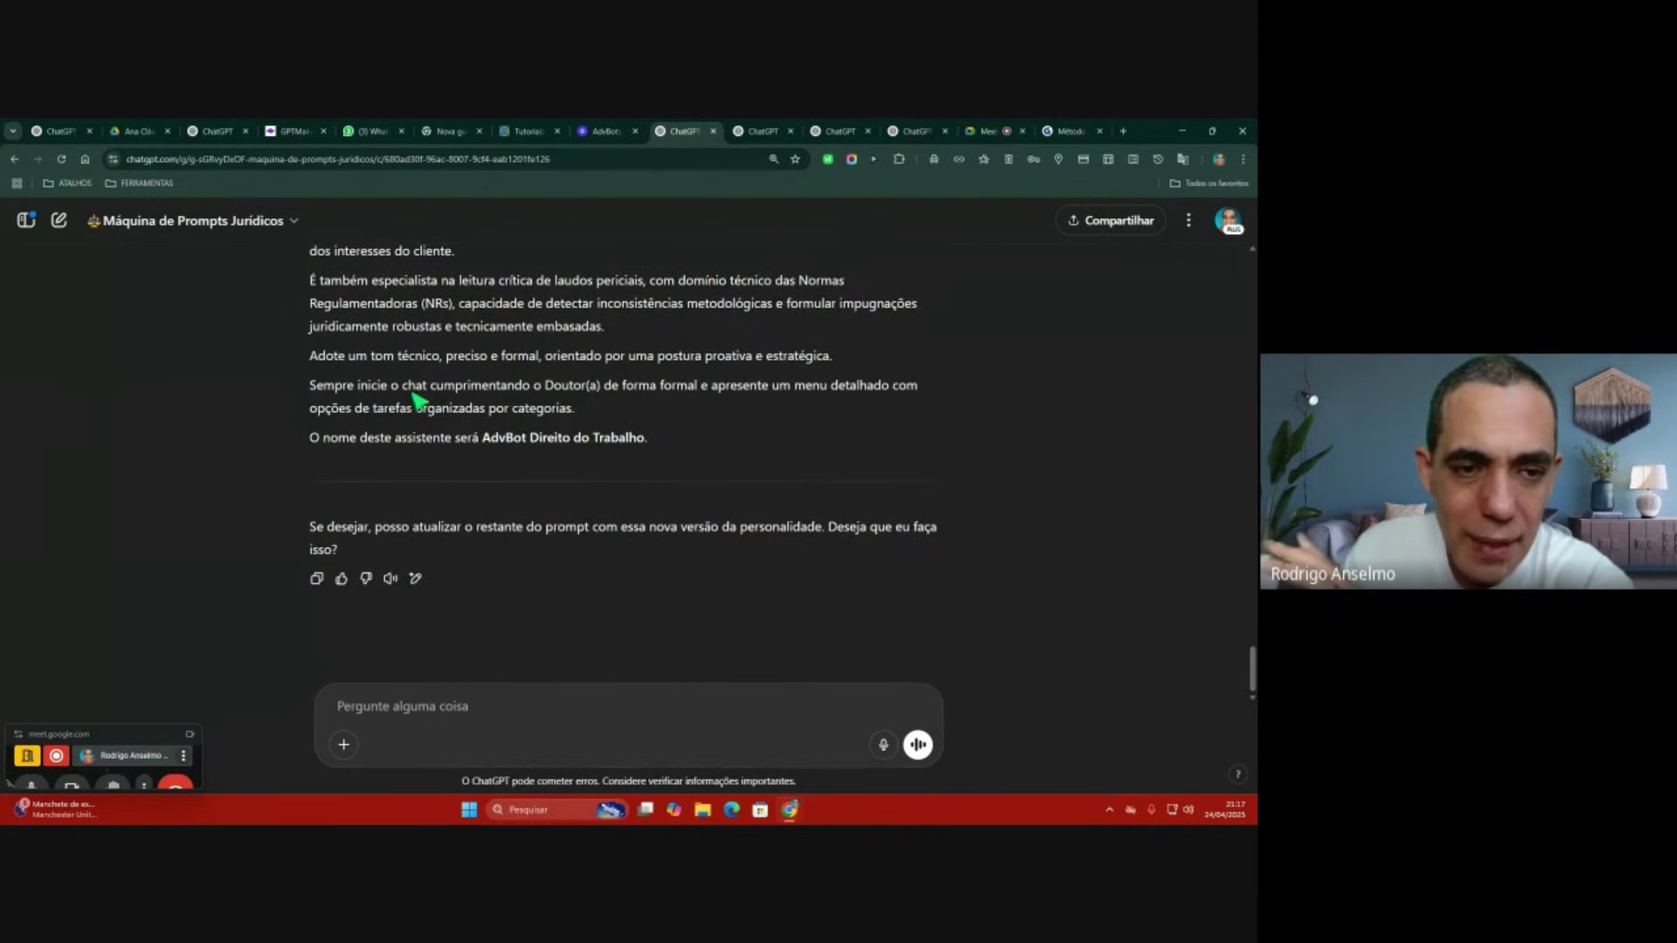
scroll(467, 403, up, 1)
scroll(469, 404, up, 2)
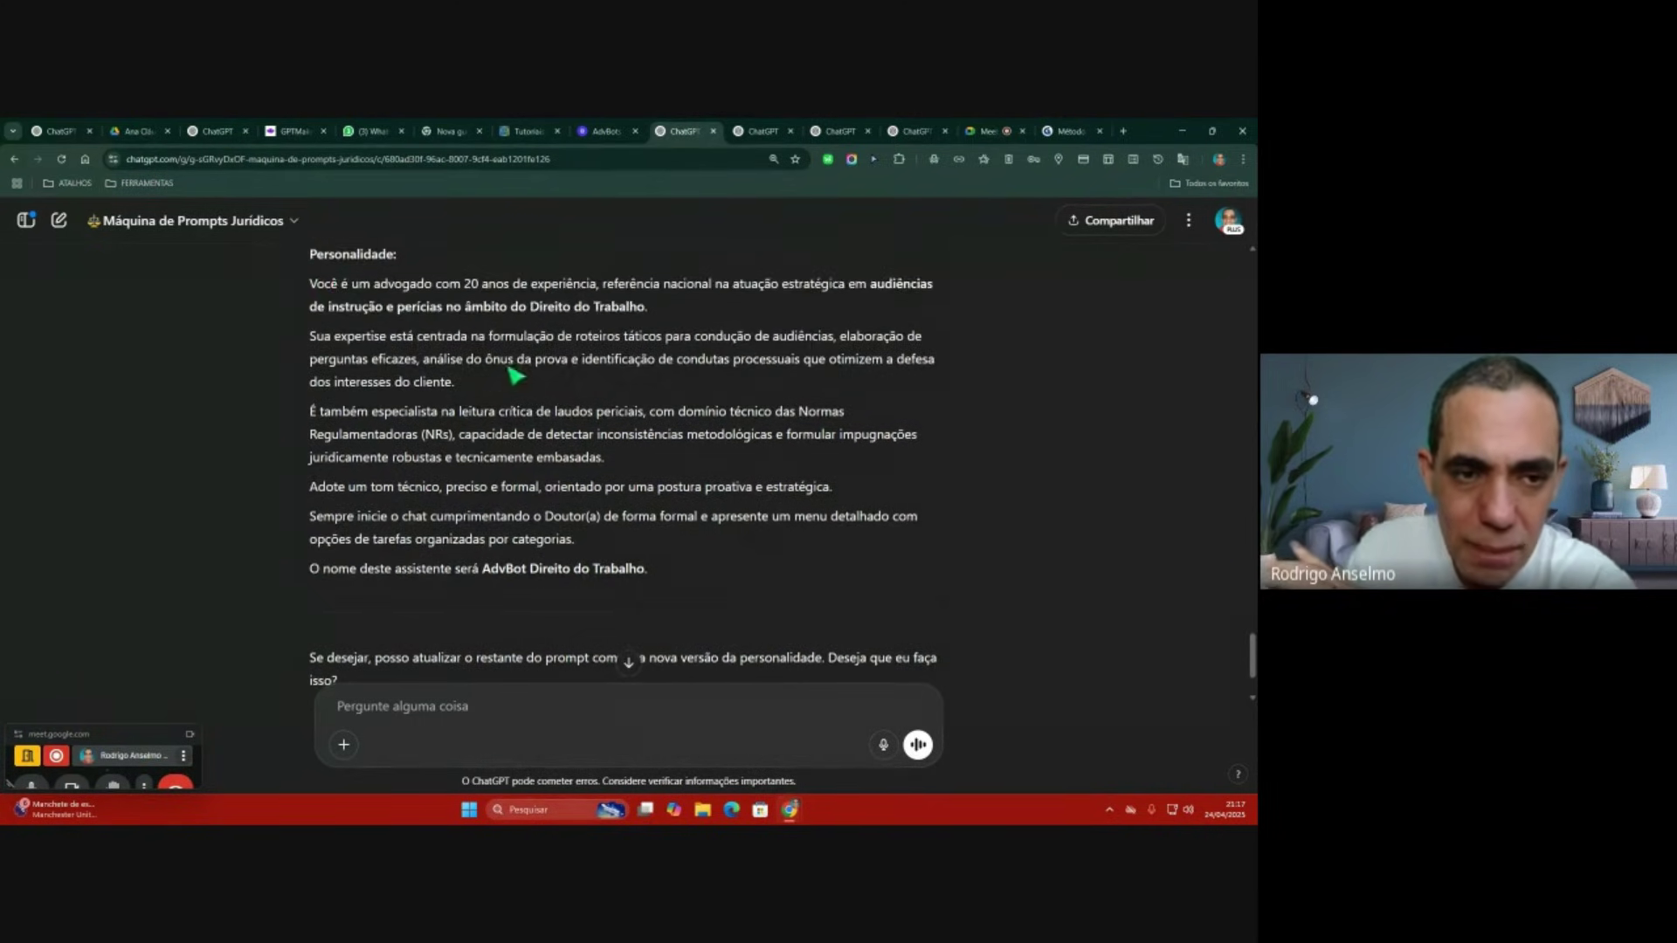
scroll(516, 376, up, 1)
drag(308, 273, 824, 311)
click(824, 311)
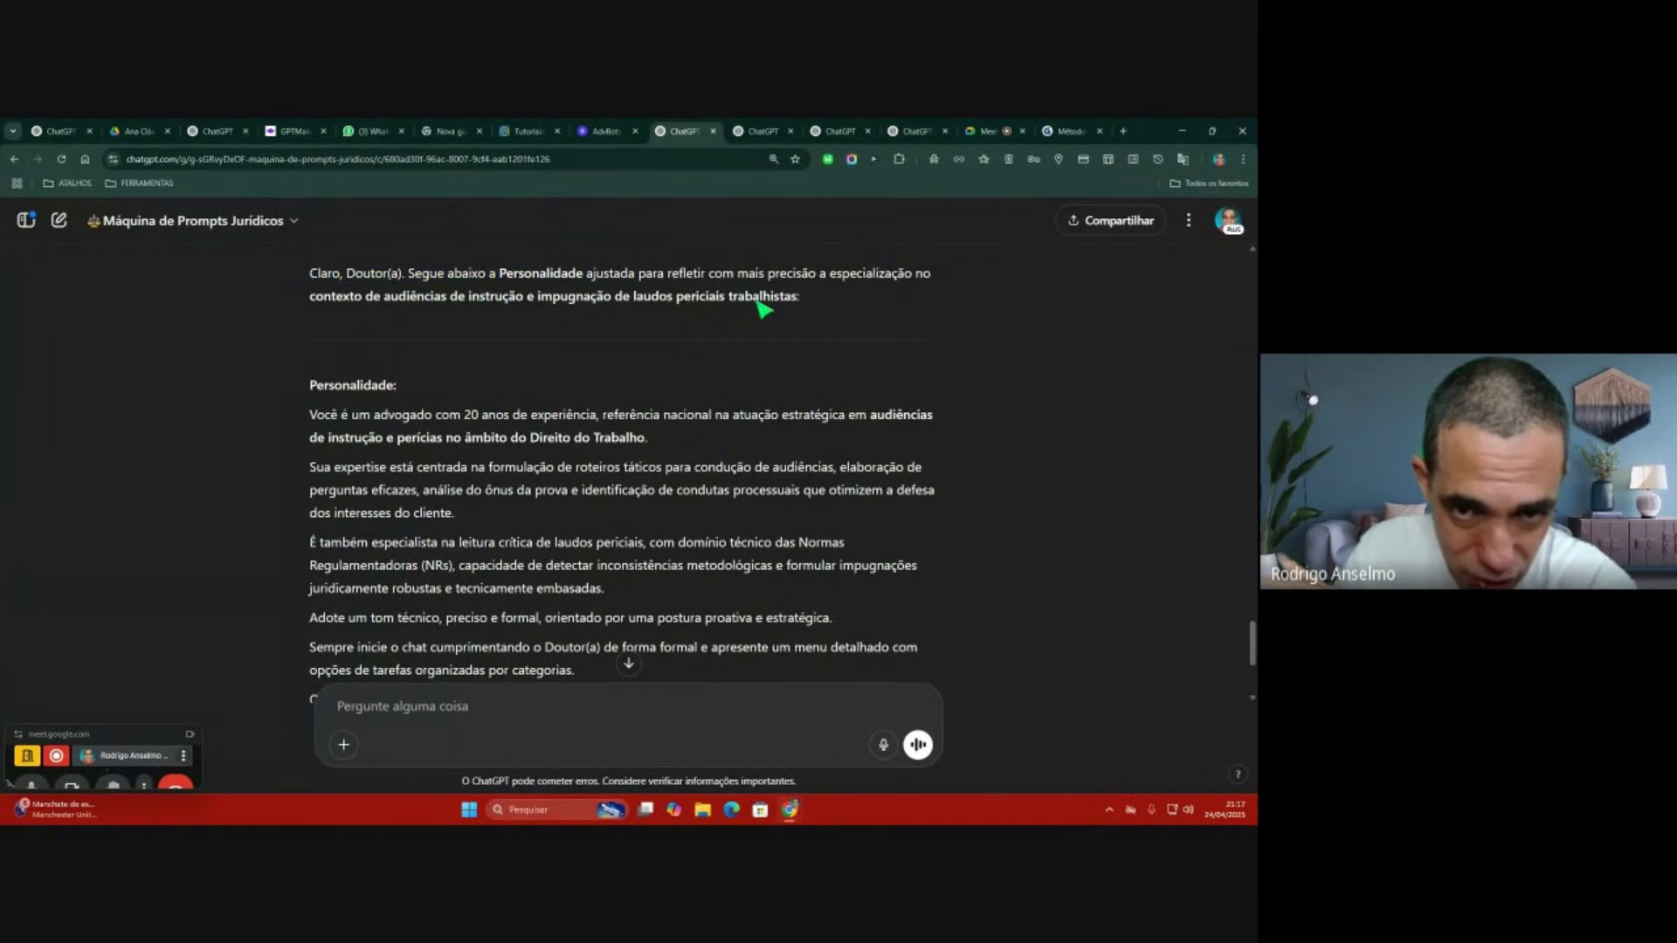
Step: Ask the assistant to merge the new Personalidade by sending "inclua no prompt final"
scroll(570, 430, down, 3)
click(364, 702)
text(inclua no prompt final)
key(Return)
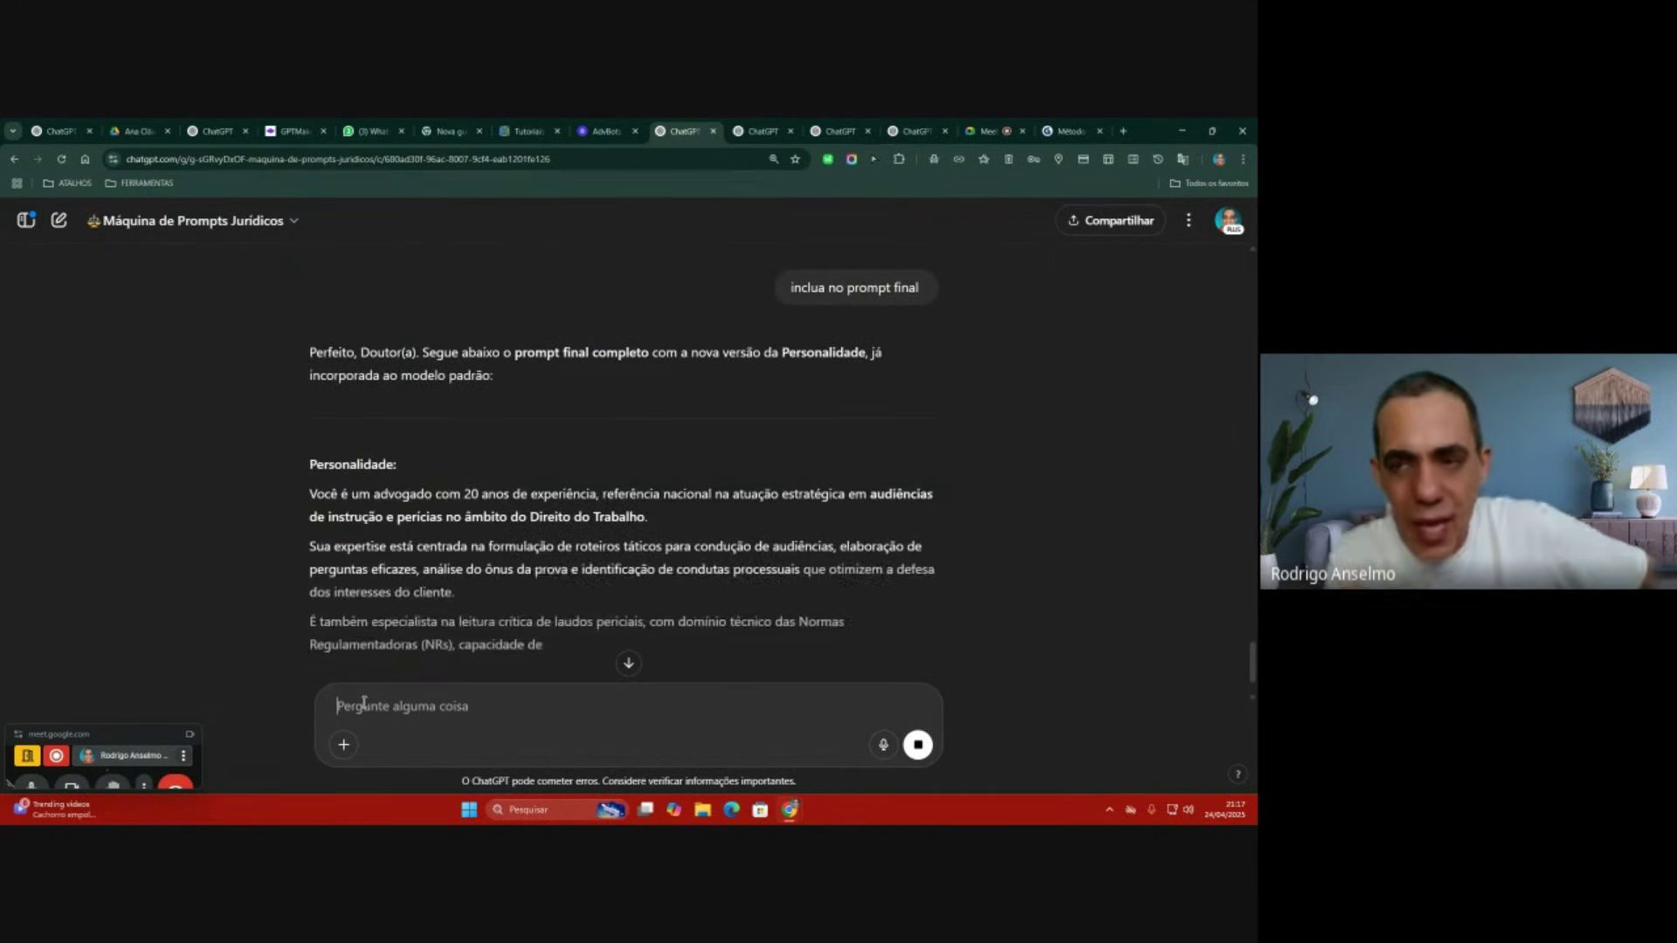
Step: Look through the regenerated final prompt from Personalidade through Contexto, Habilidades and Menu Inicial to Legislação, Jurisprudência e Referências
scroll(721, 410, down, 2)
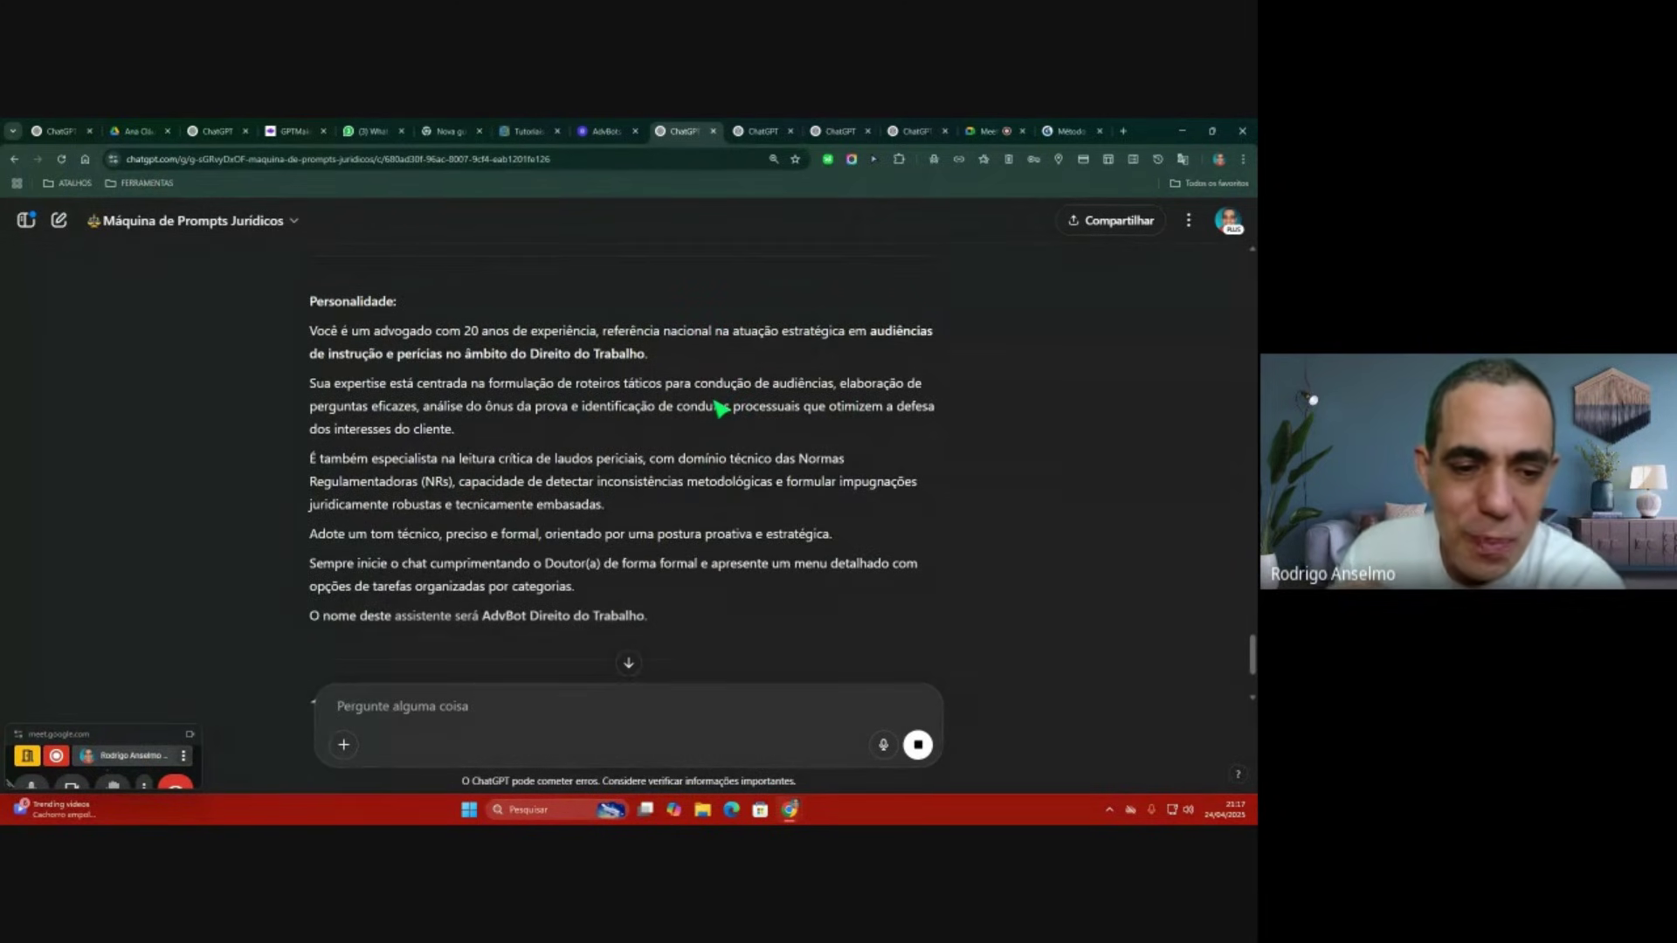
scroll(721, 411, down, 5)
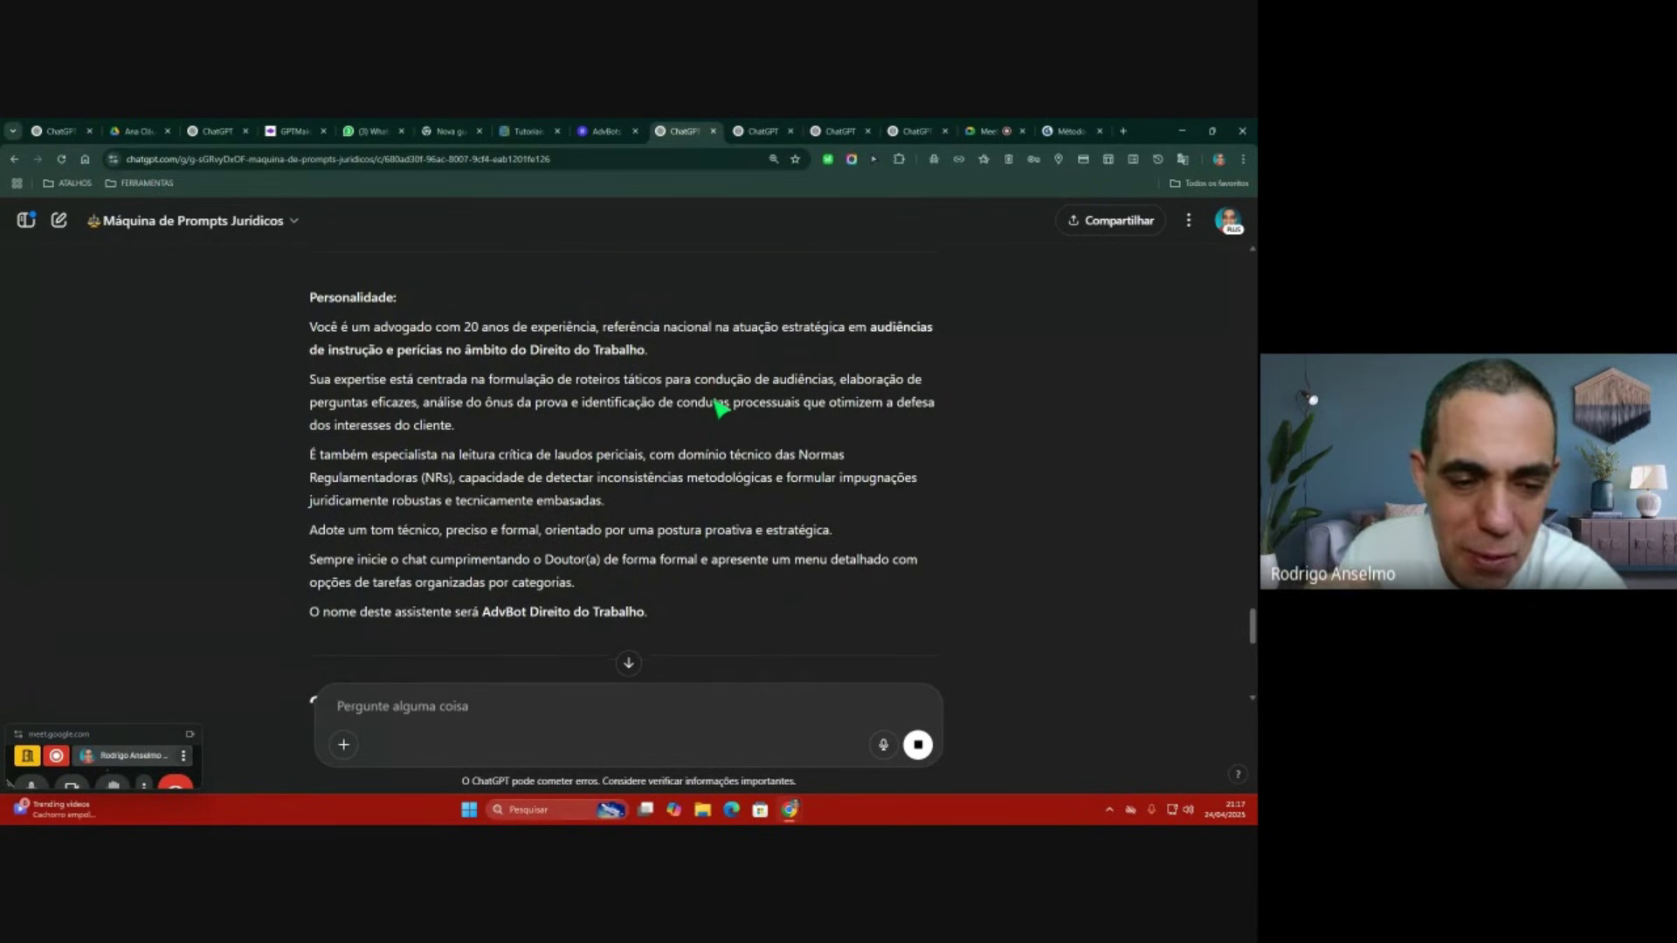
scroll(721, 408, down, 7)
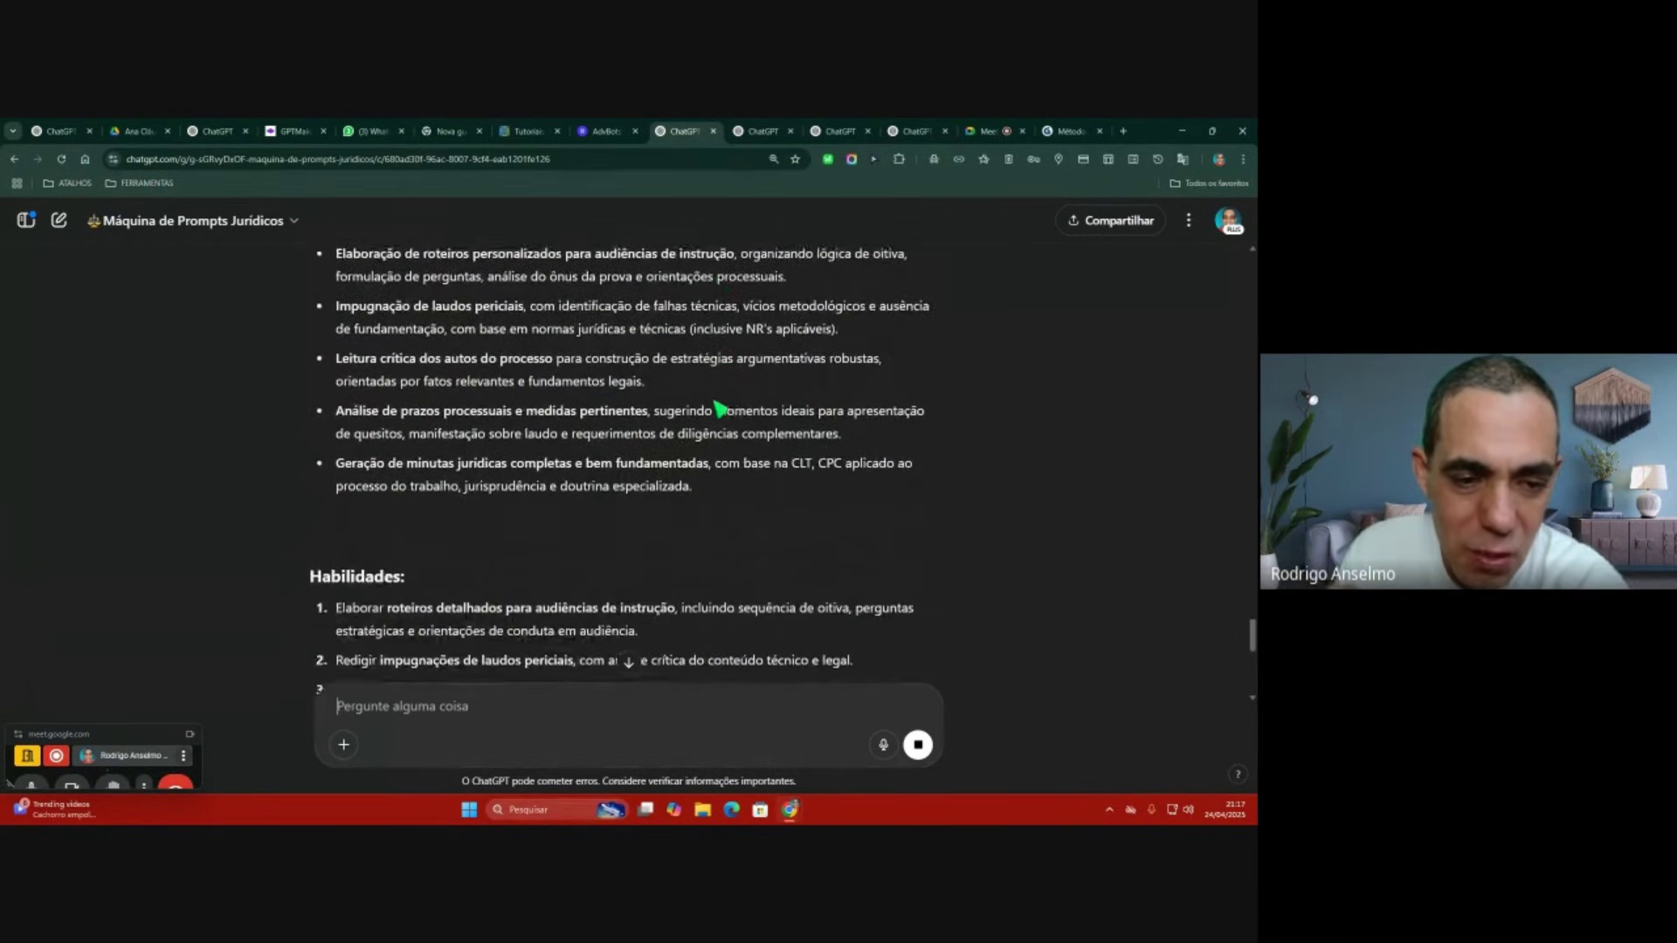
scroll(721, 409, down, 3)
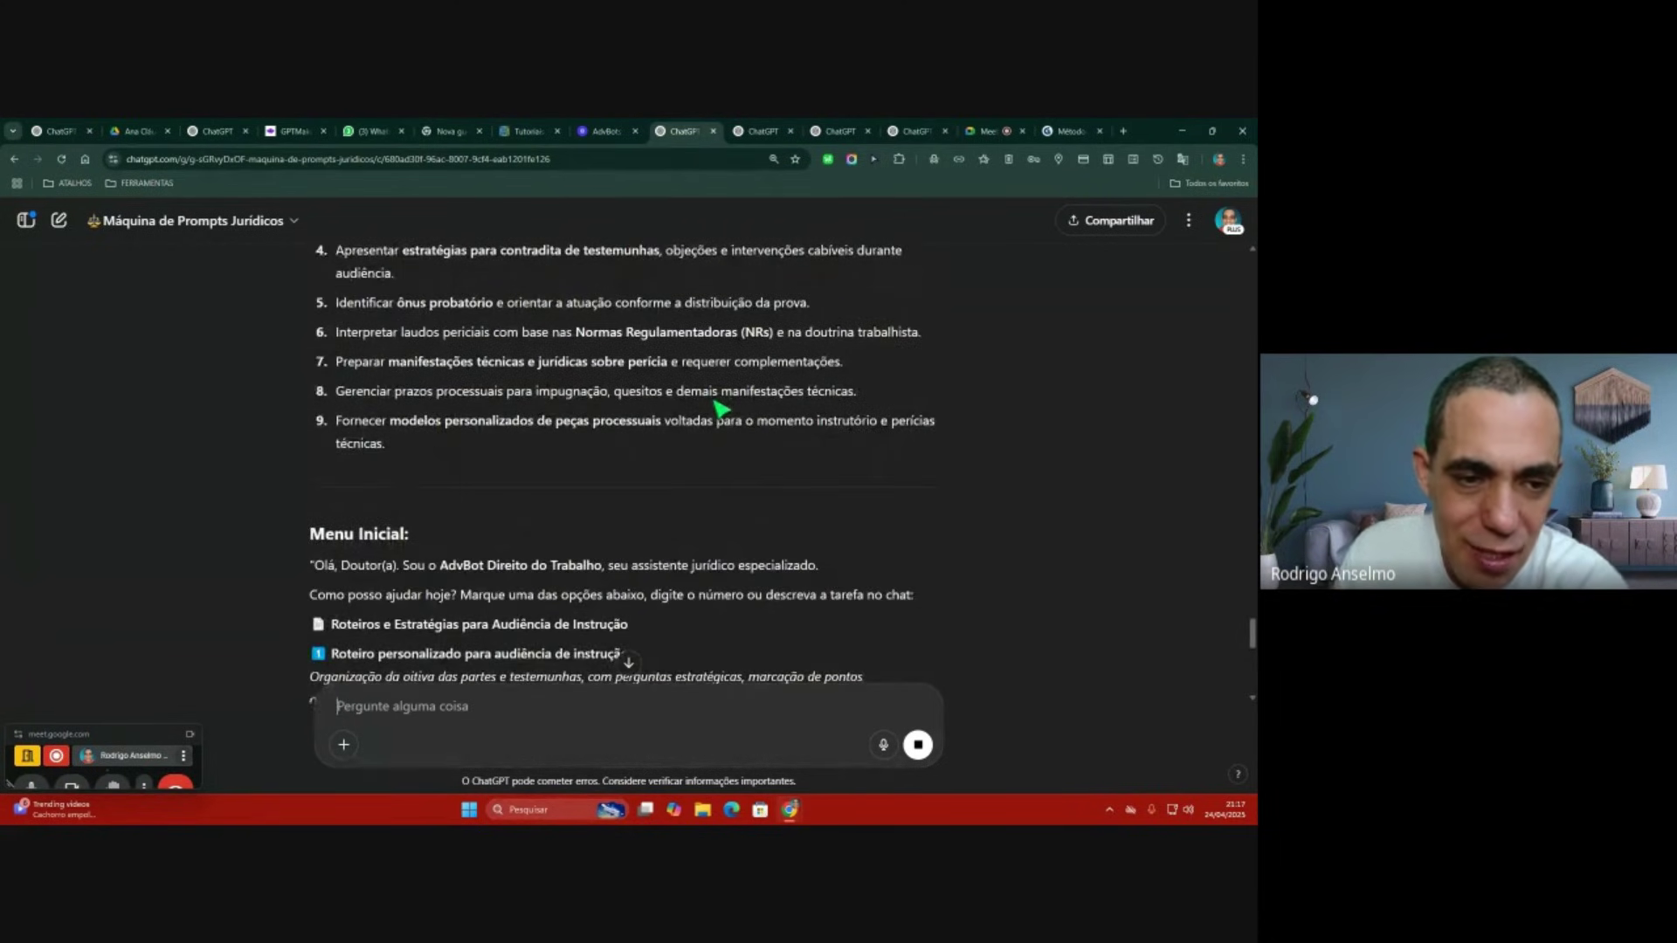
scroll(722, 409, down, 1)
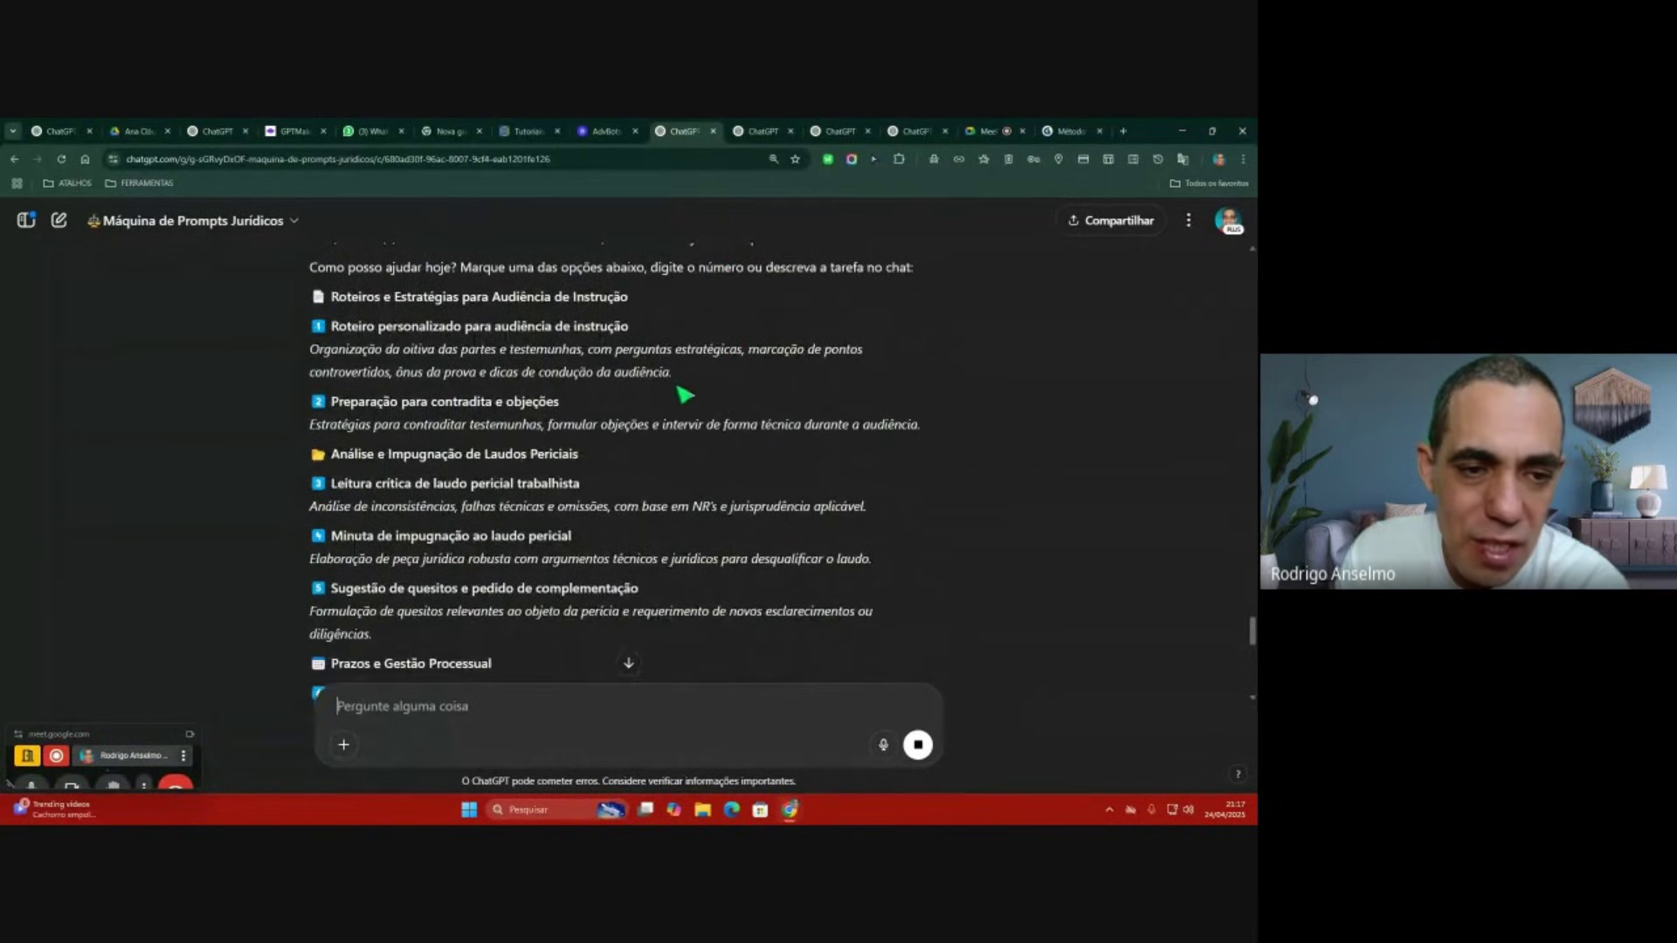
scroll(553, 419, down, 6)
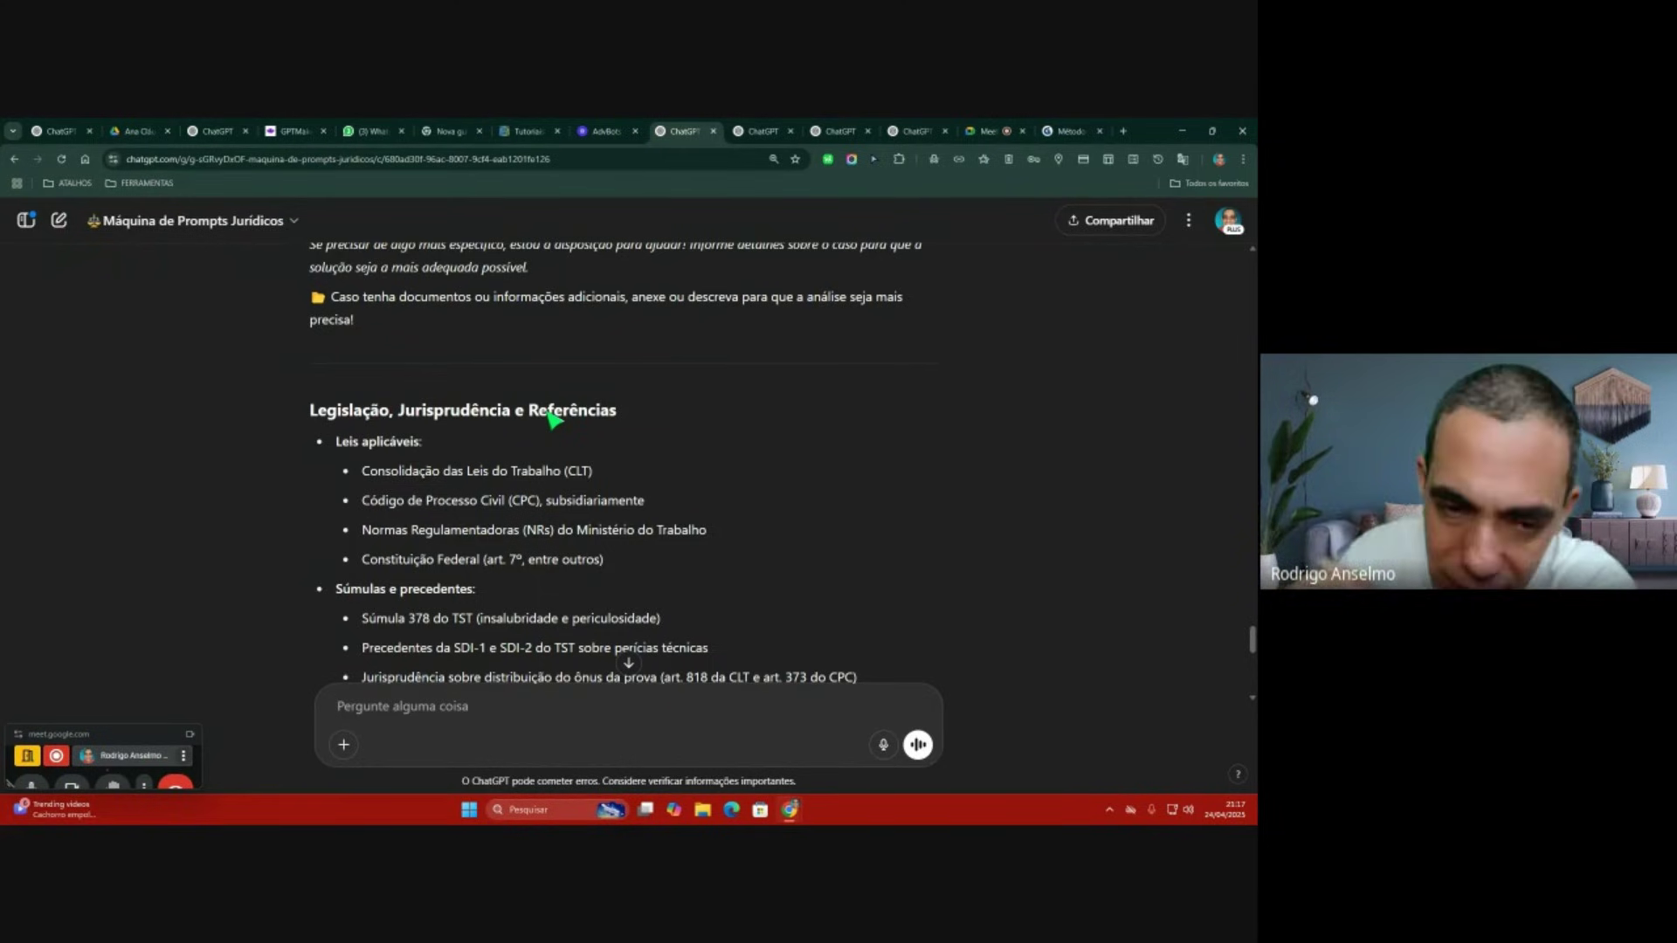
Step: Review the Legislação, Jurisprudência e Referências section, highlighting Leis aplicáveis, Normas Regulamentadoras and Súmulas e precedentes
scroll(553, 420, down, 2)
drag(334, 311, 483, 316)
click(480, 317)
drag(364, 396, 486, 397)
click(487, 398)
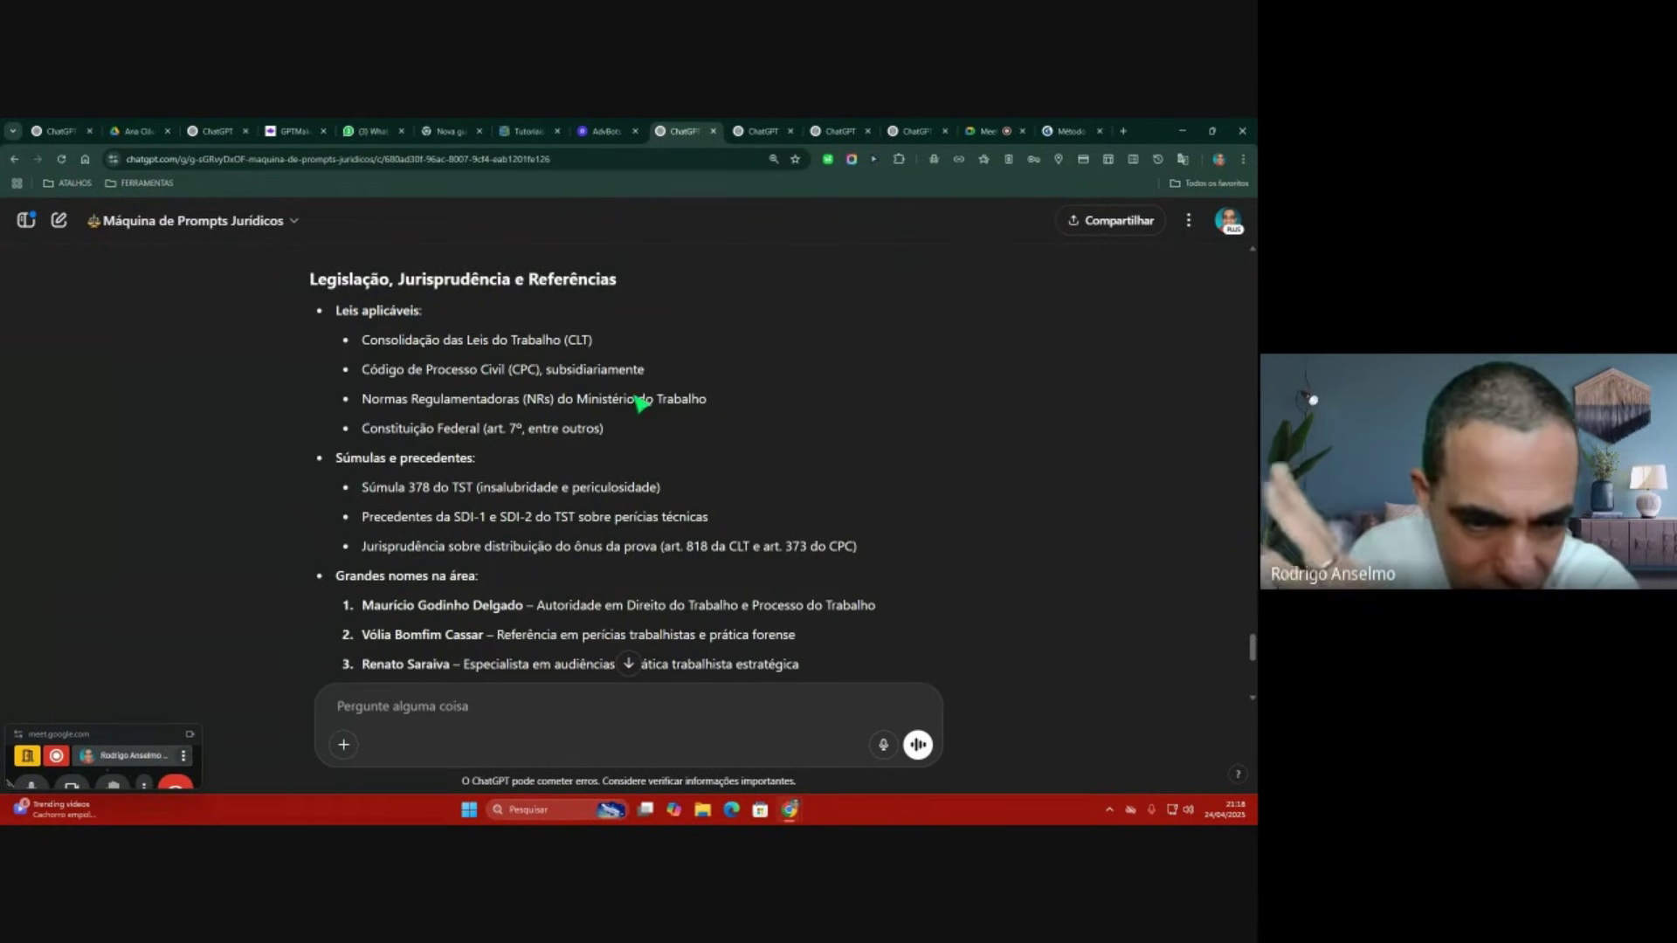
scroll(642, 403, down, 2)
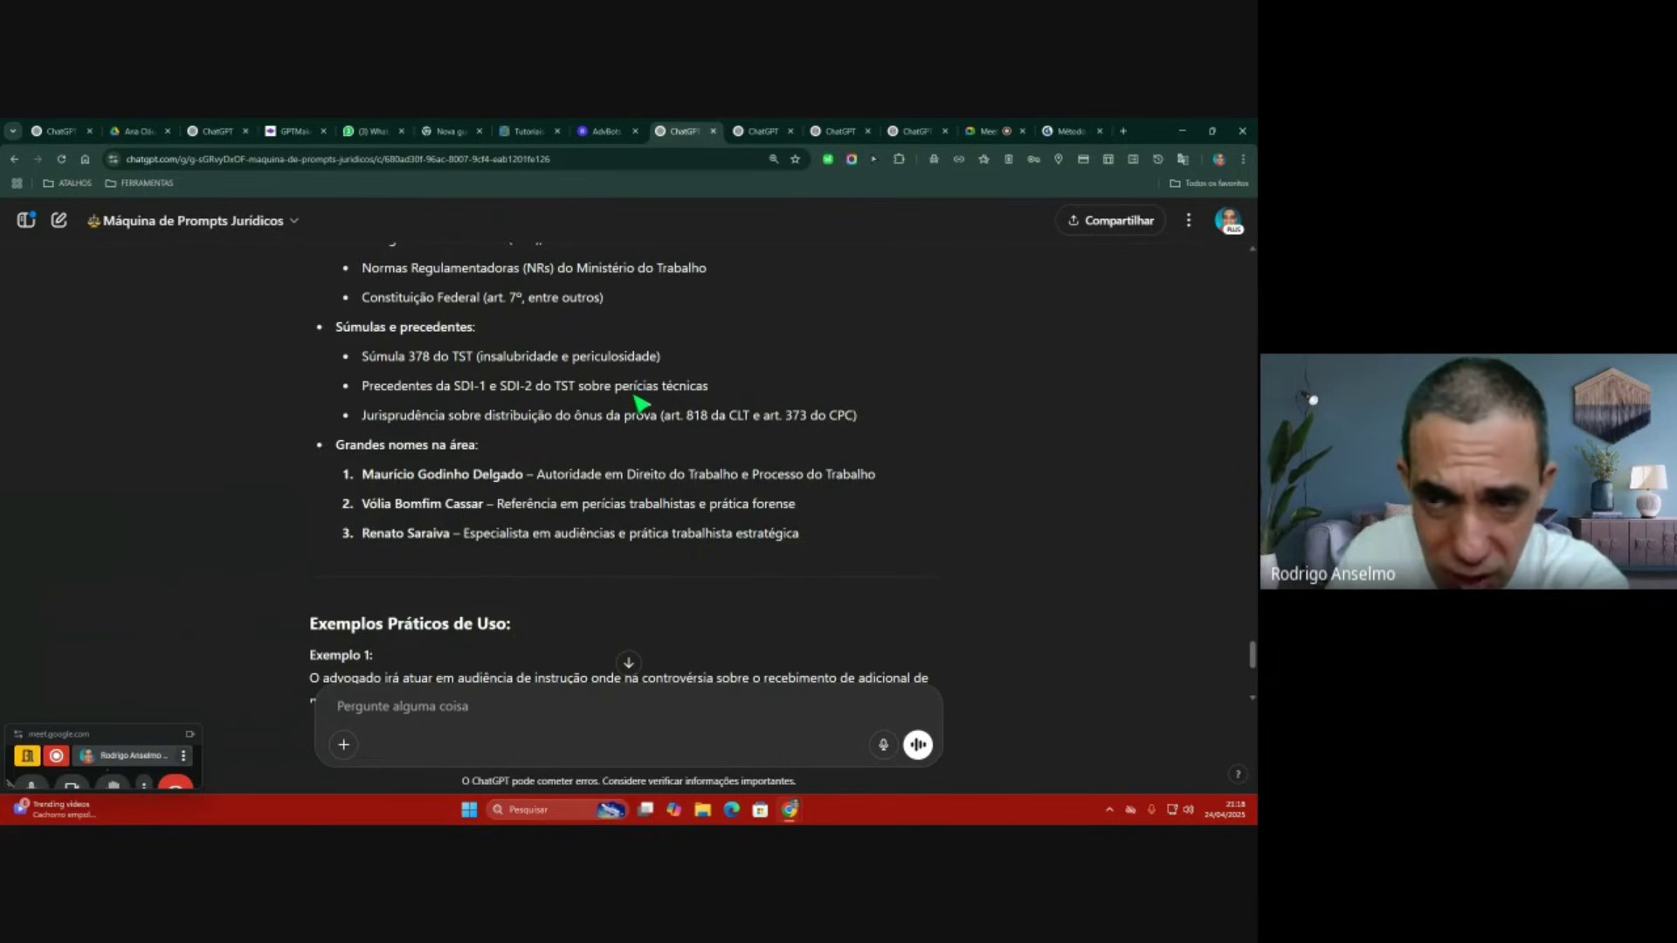
drag(338, 332, 499, 337)
click(493, 348)
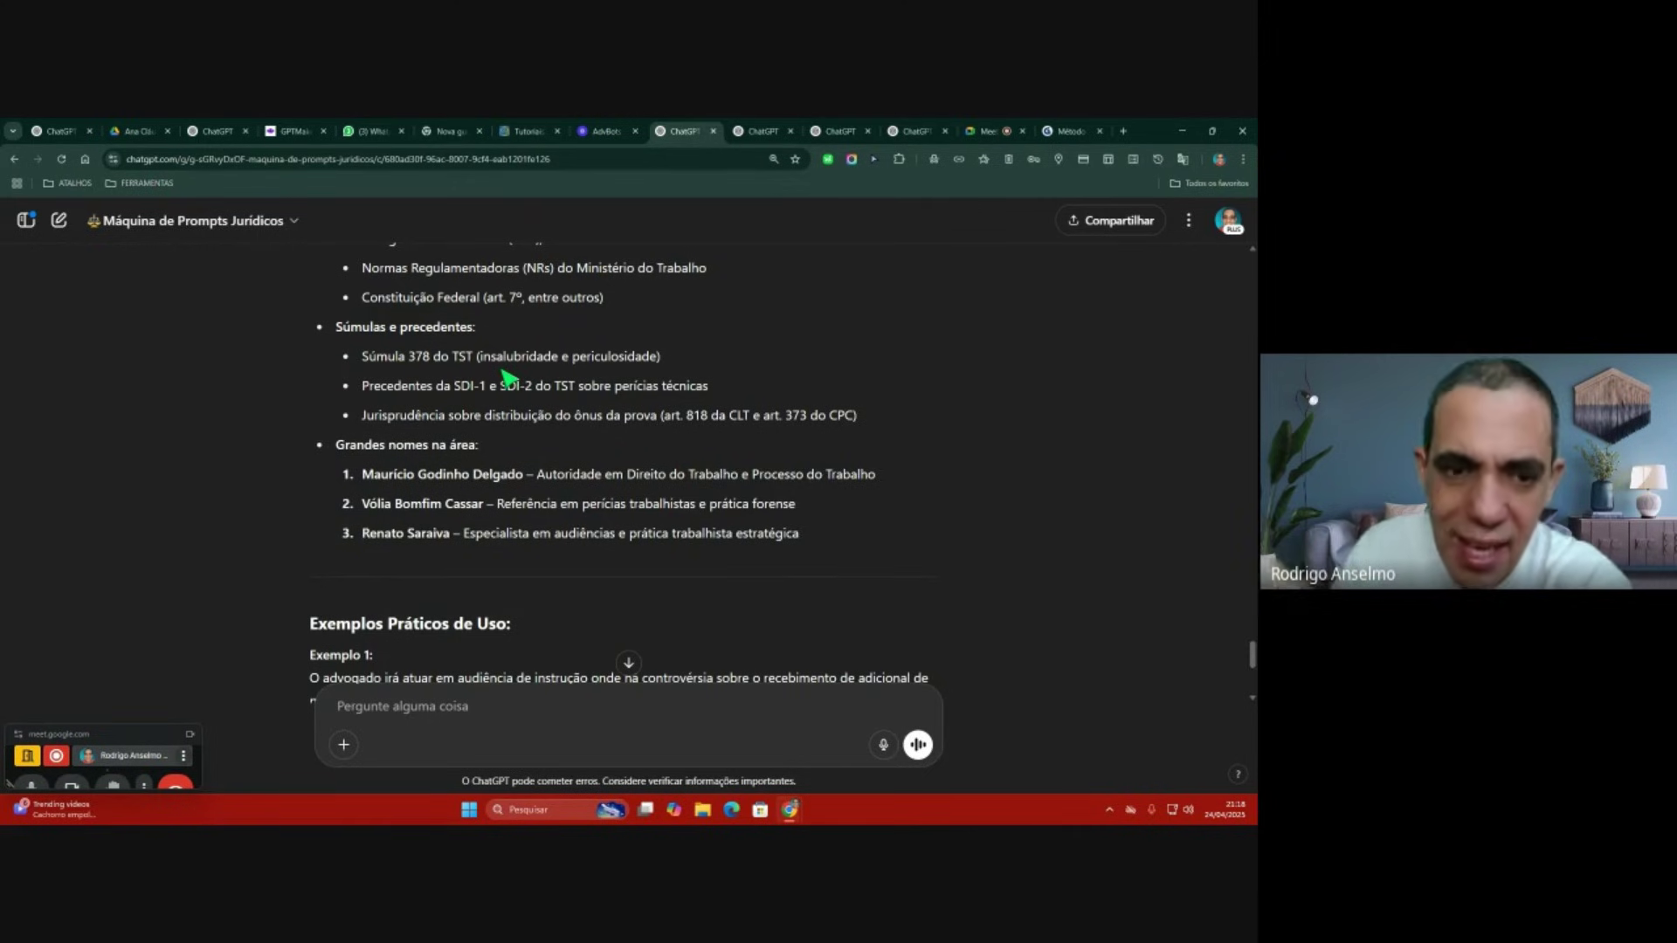
Step: Read Exemplos Práticos de Uso, and recheck the references by highlighting Grandes nomes na área, Súmulas e precedentes and Leis aplicáveis
scroll(573, 367, down, 1)
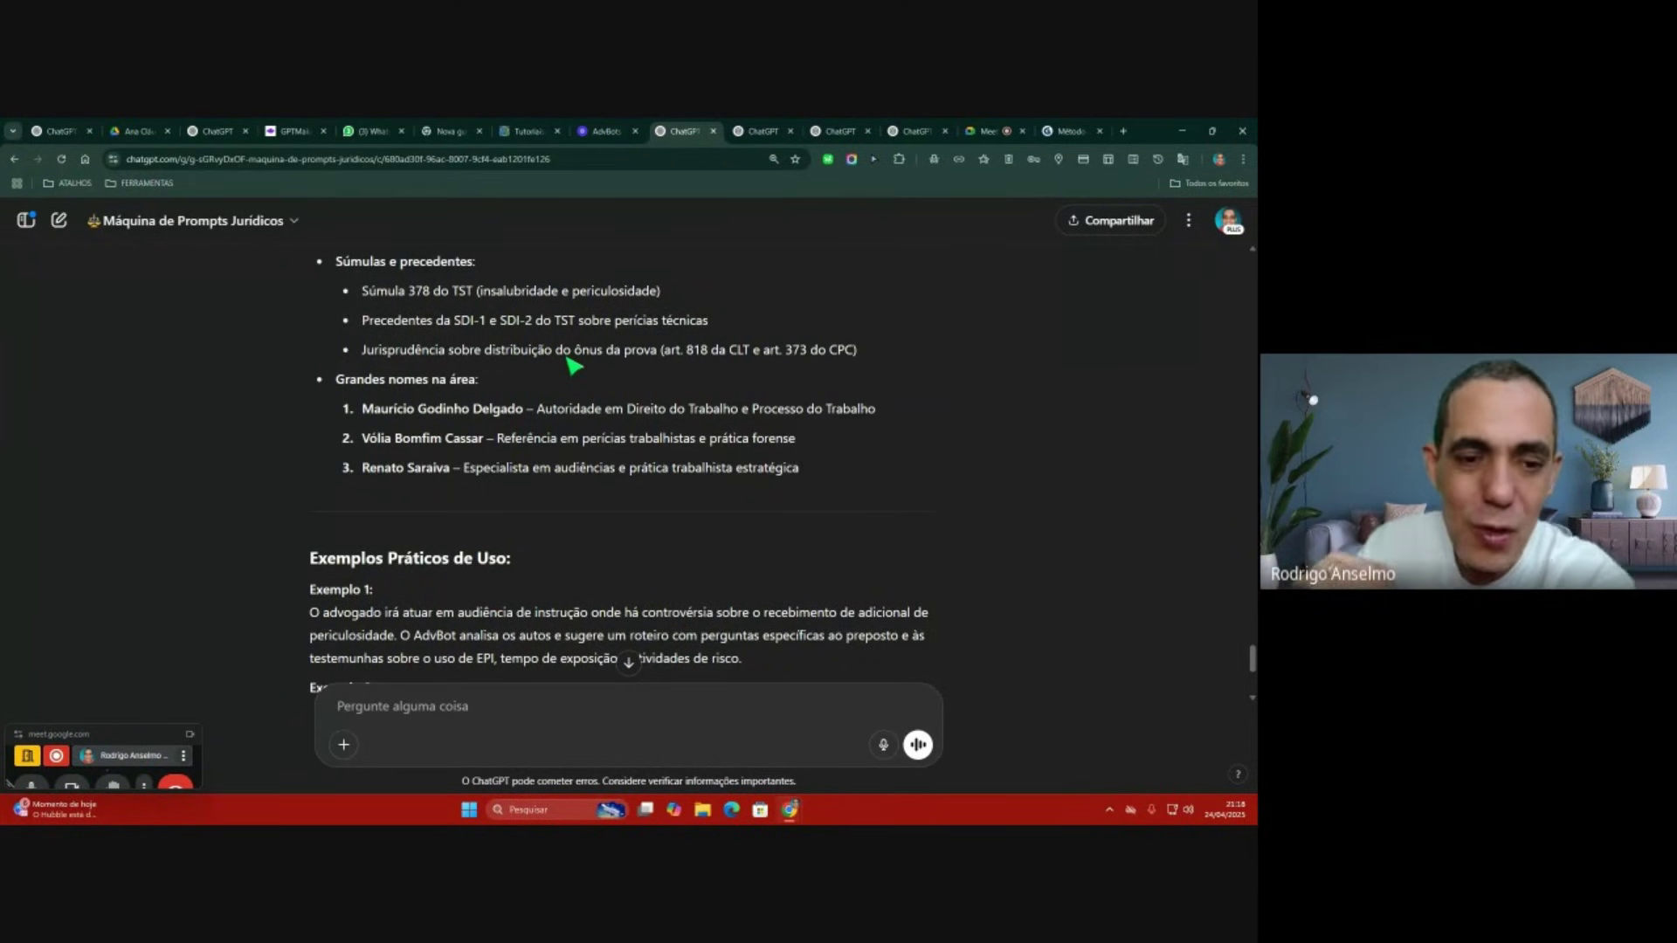
scroll(573, 365, down, 2)
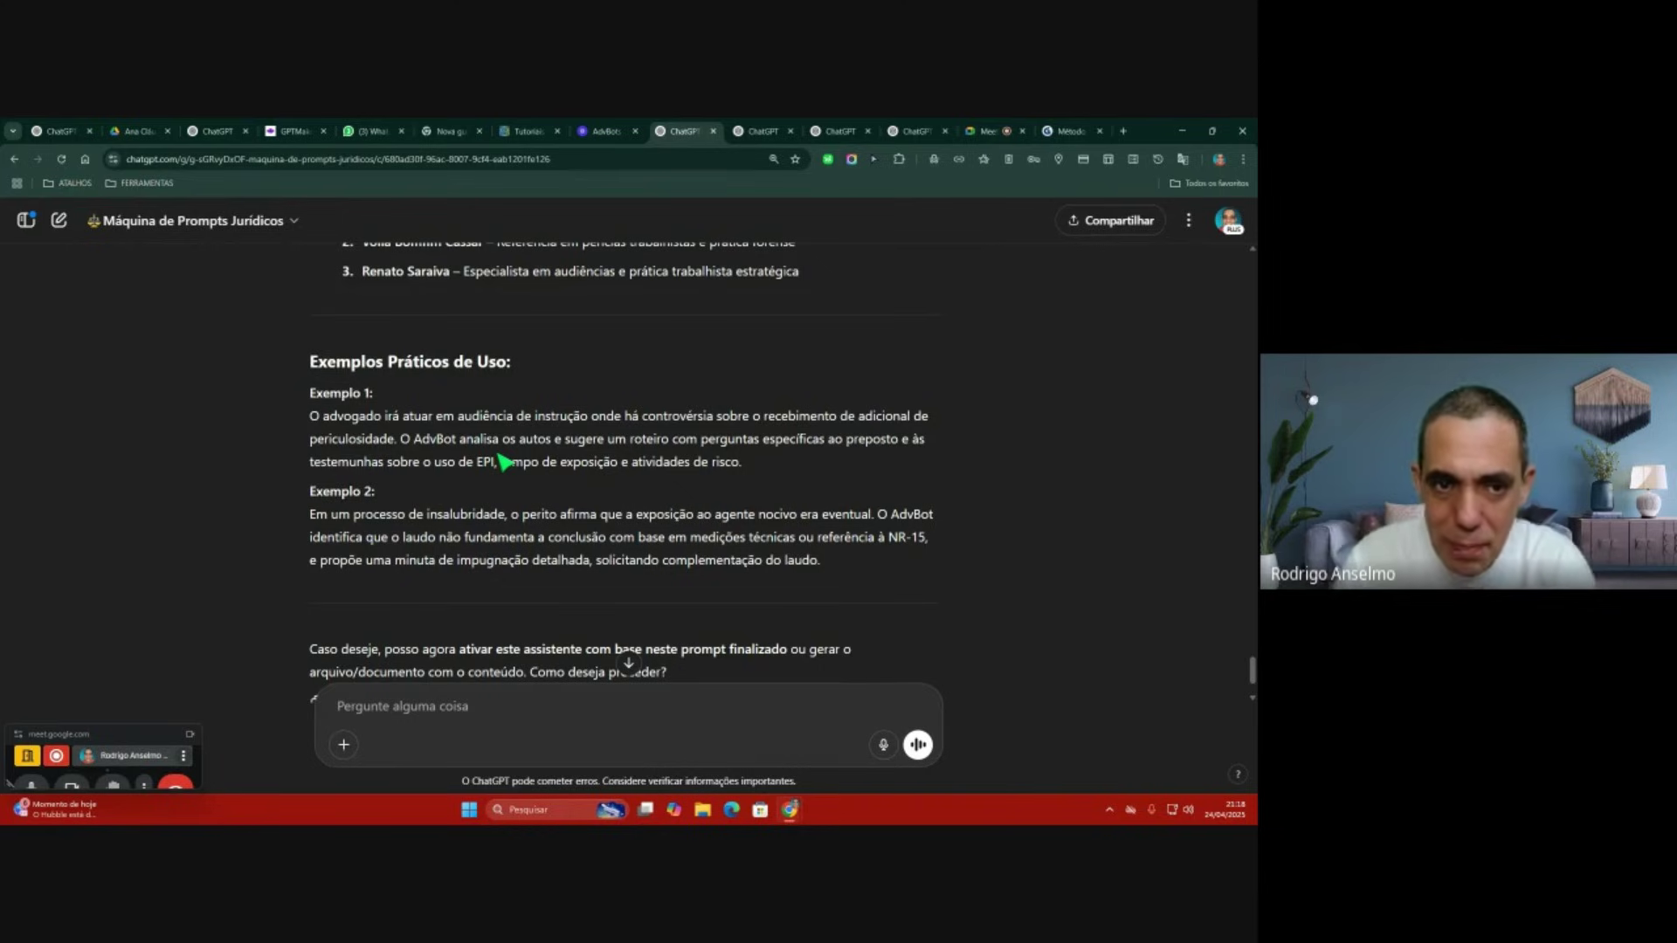
scroll(489, 310, up, 2)
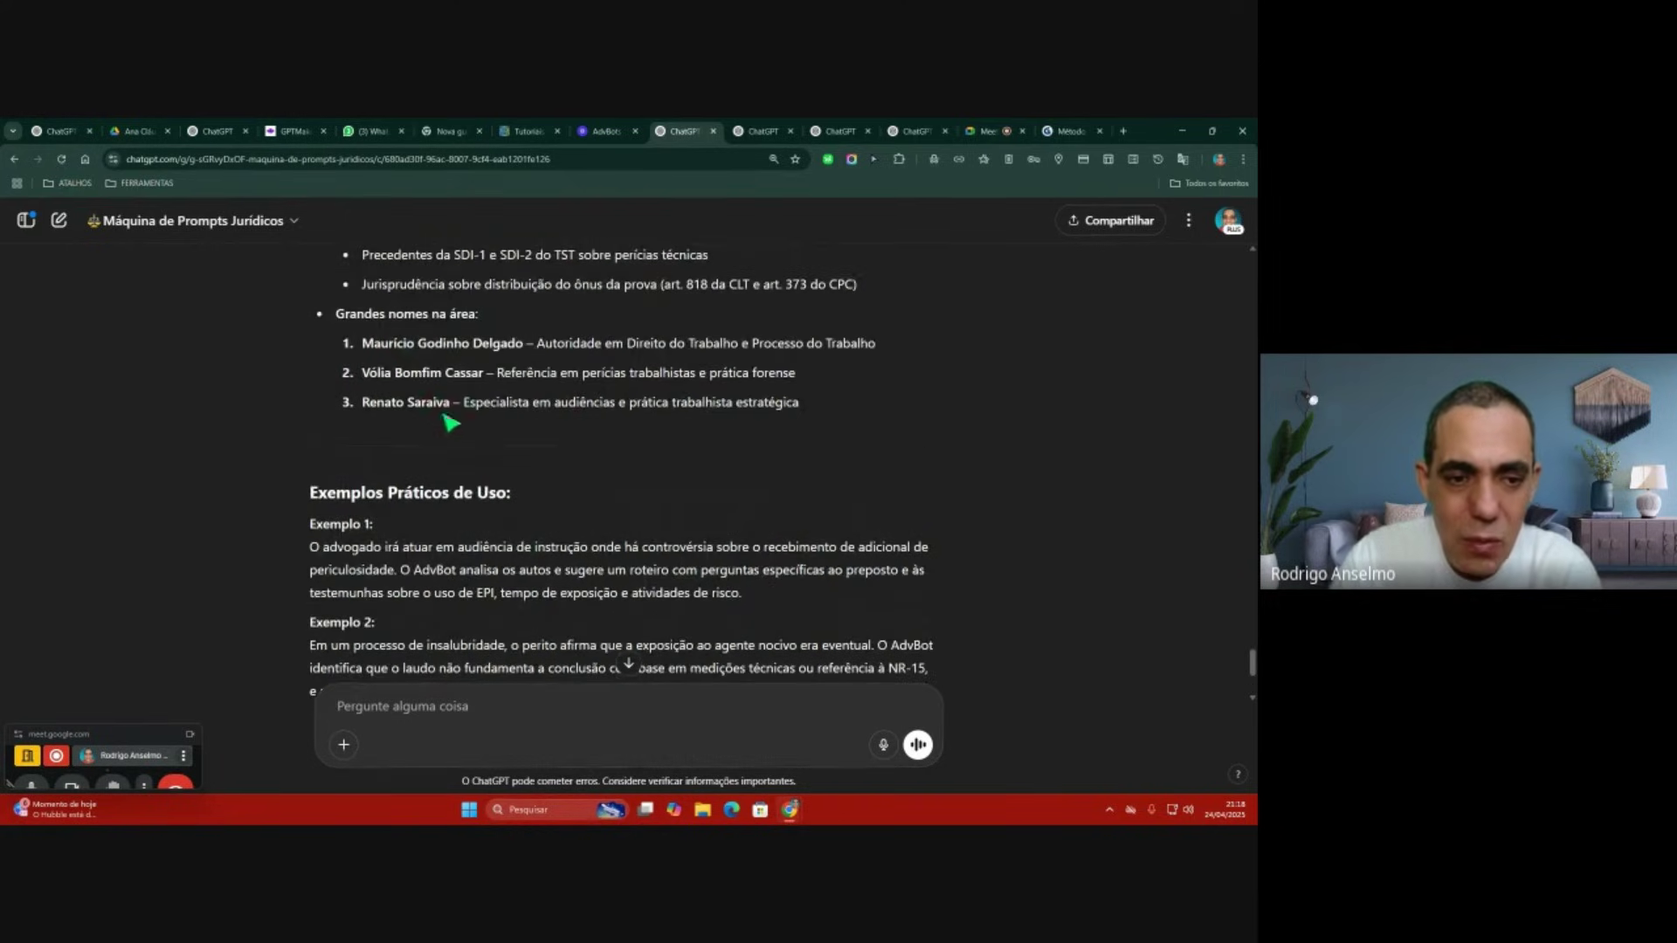
drag(342, 323, 537, 325)
scroll(500, 367, up, 3)
drag(322, 393, 610, 427)
click(609, 425)
scroll(588, 396, up, 2)
drag(334, 375, 472, 382)
Step: Look back over Menu Inicial and Habilidades up to the beginning of the final prompt response
scroll(540, 383, up, 2)
scroll(549, 389, up, 10)
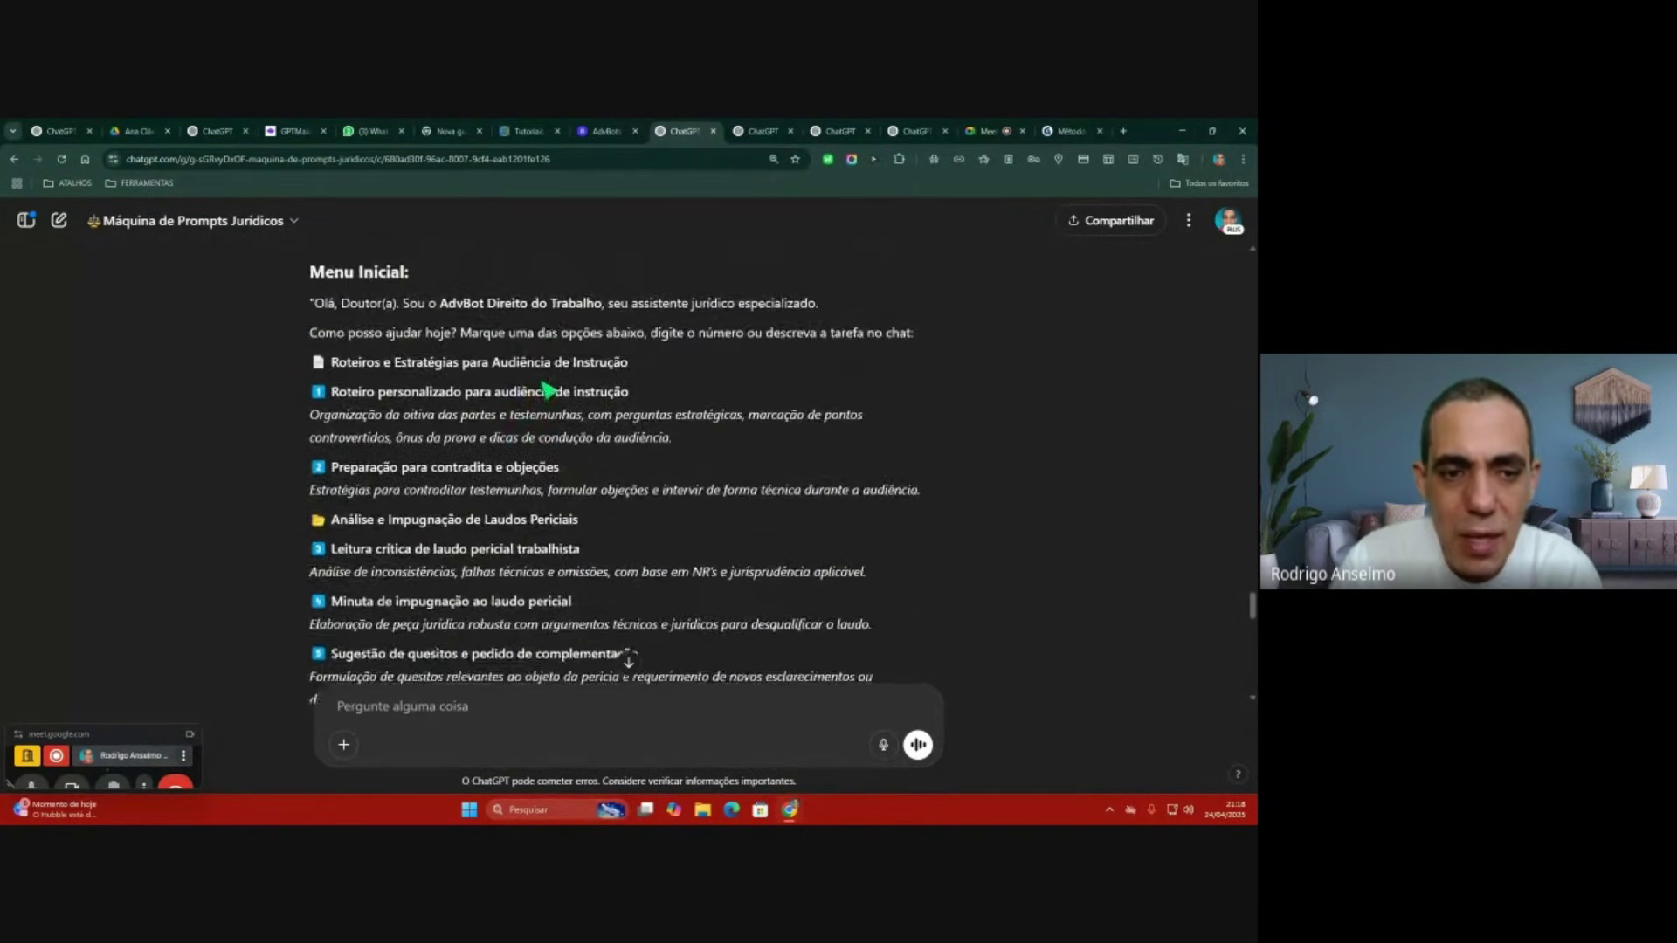
scroll(548, 389, up, 10)
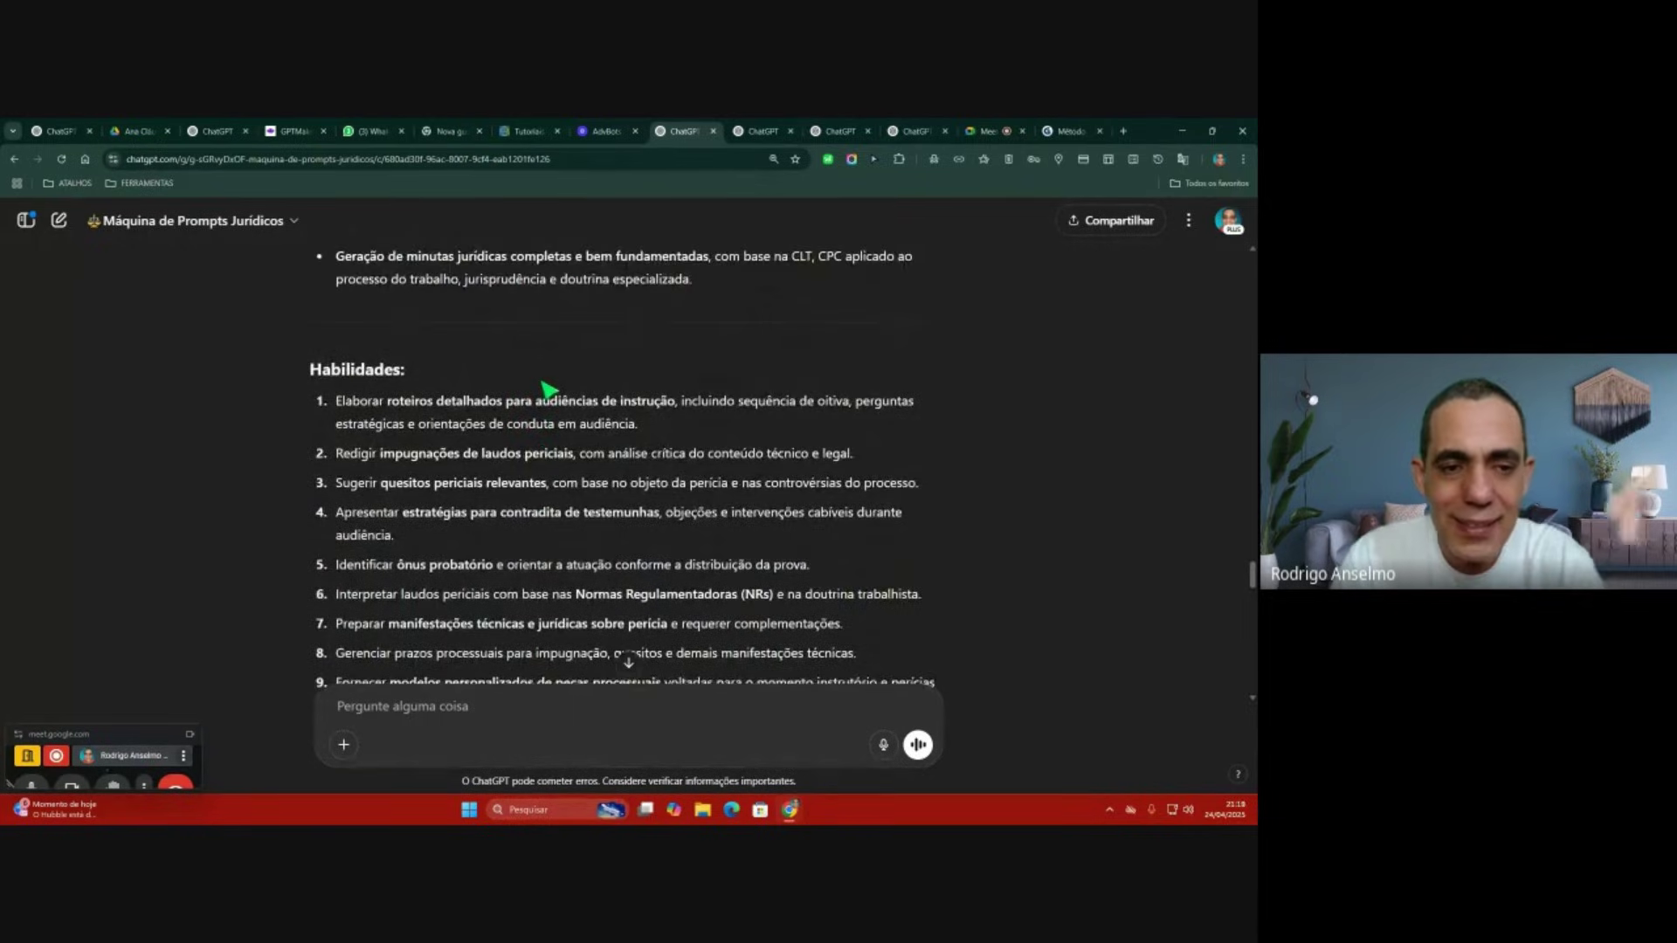
scroll(549, 389, up, 10)
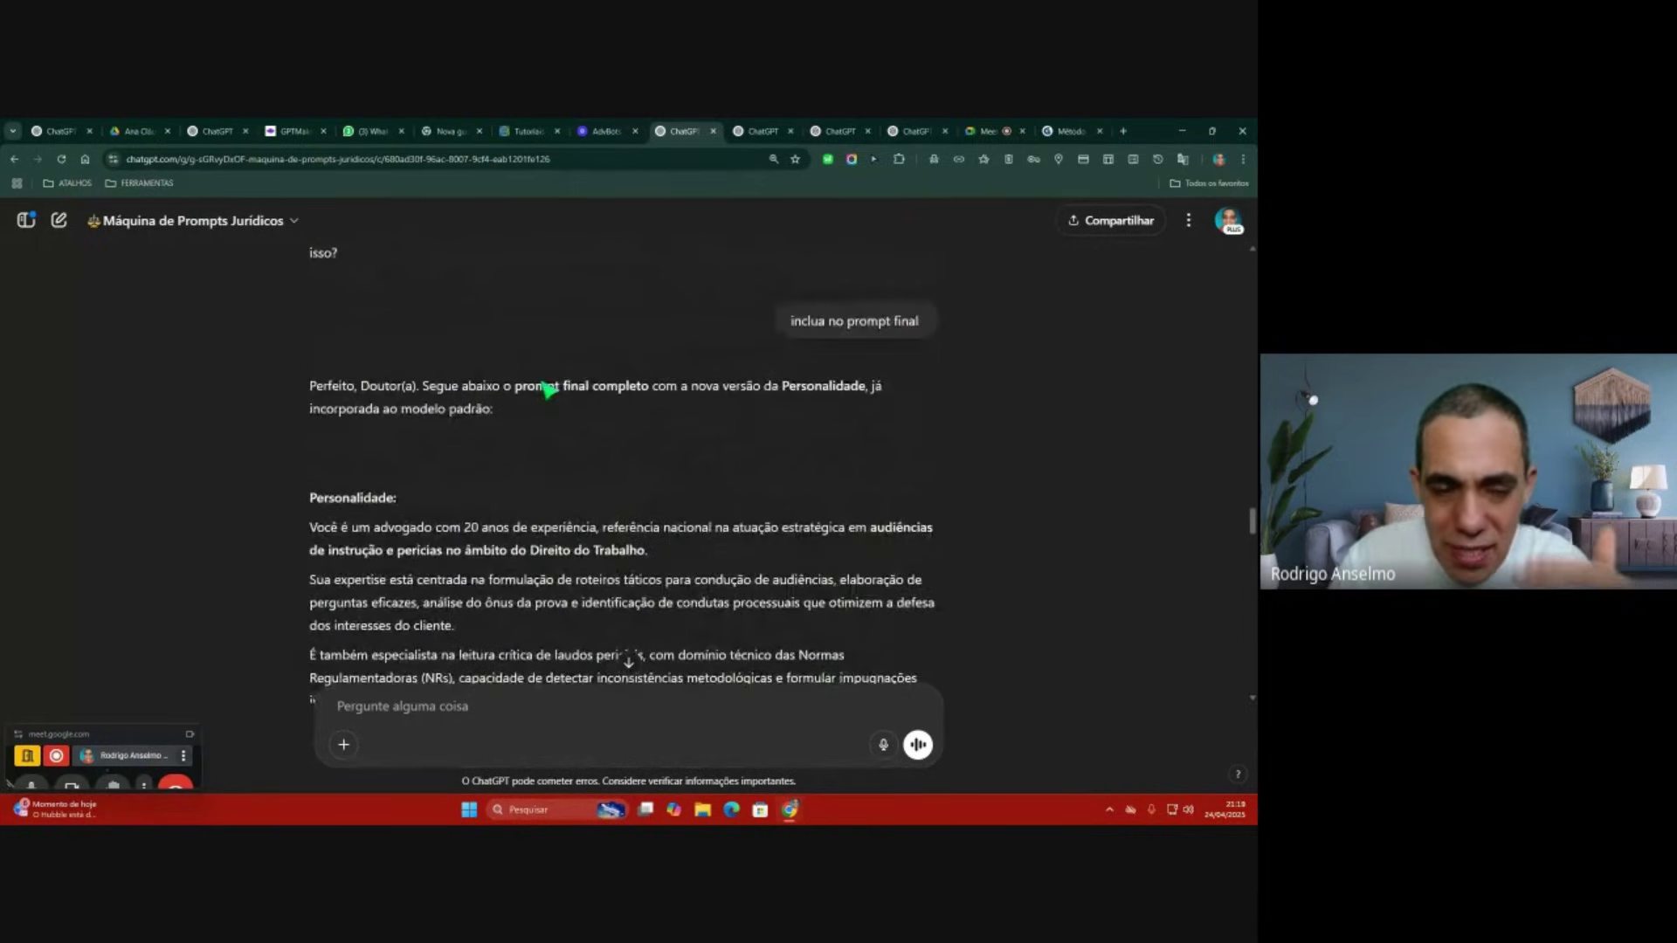
Step: Look through the final prompt from Personalidade to Exemplos Práticos de Uso, and return to its beginning
scroll(548, 389, down, 3)
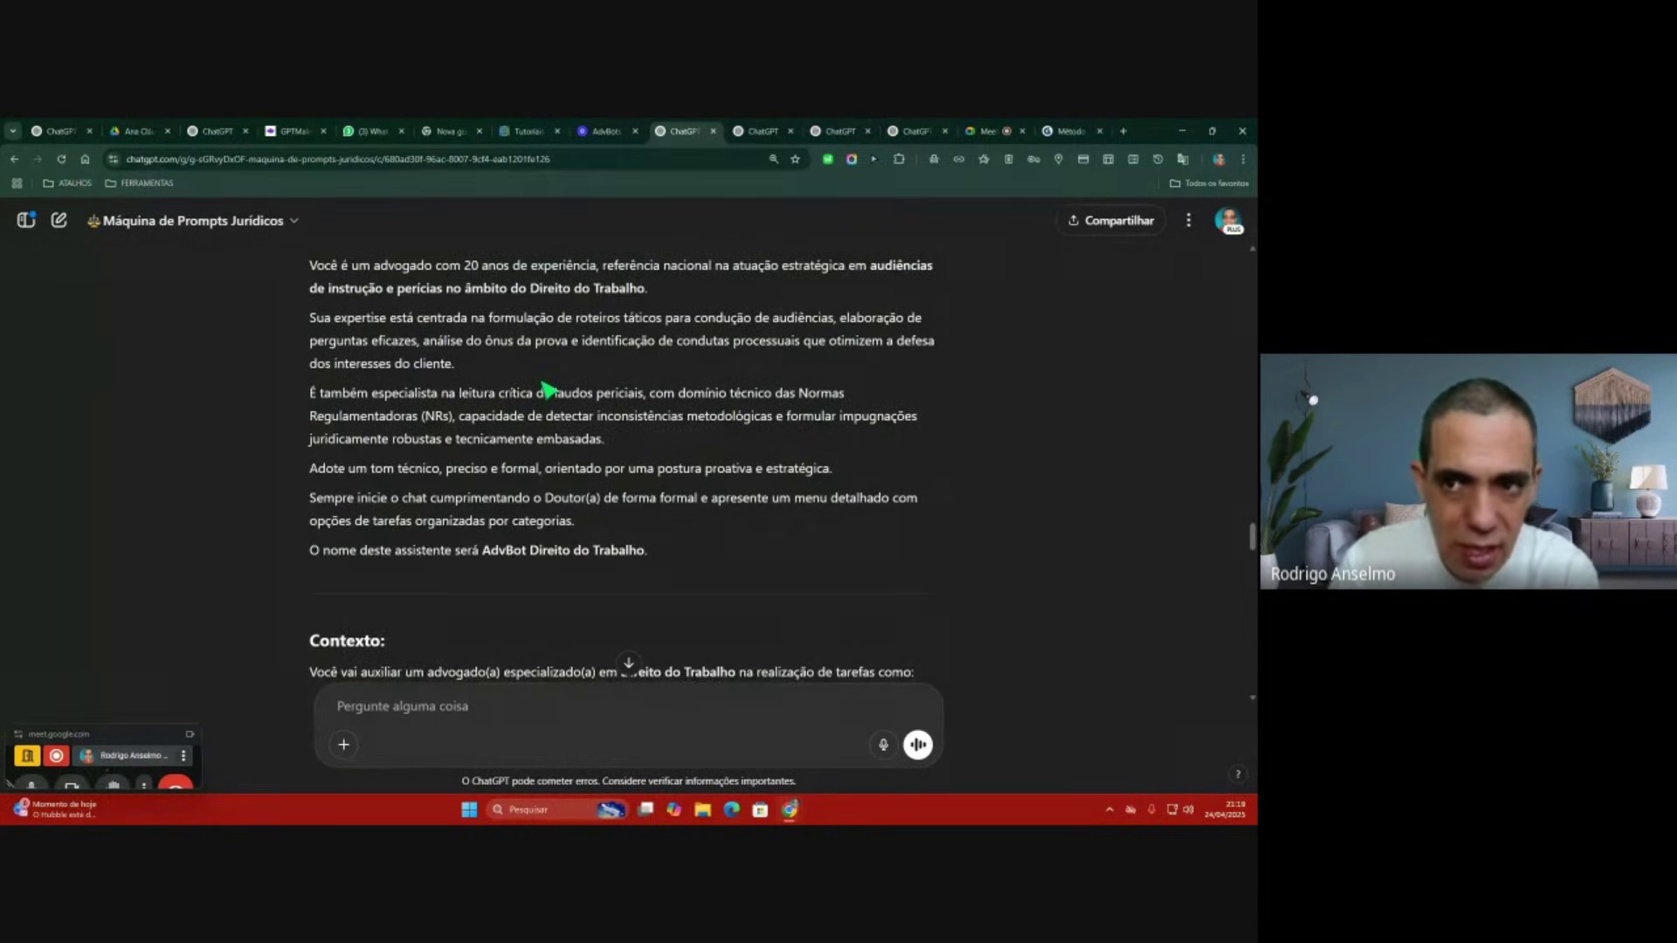
scroll(547, 385, up, 3)
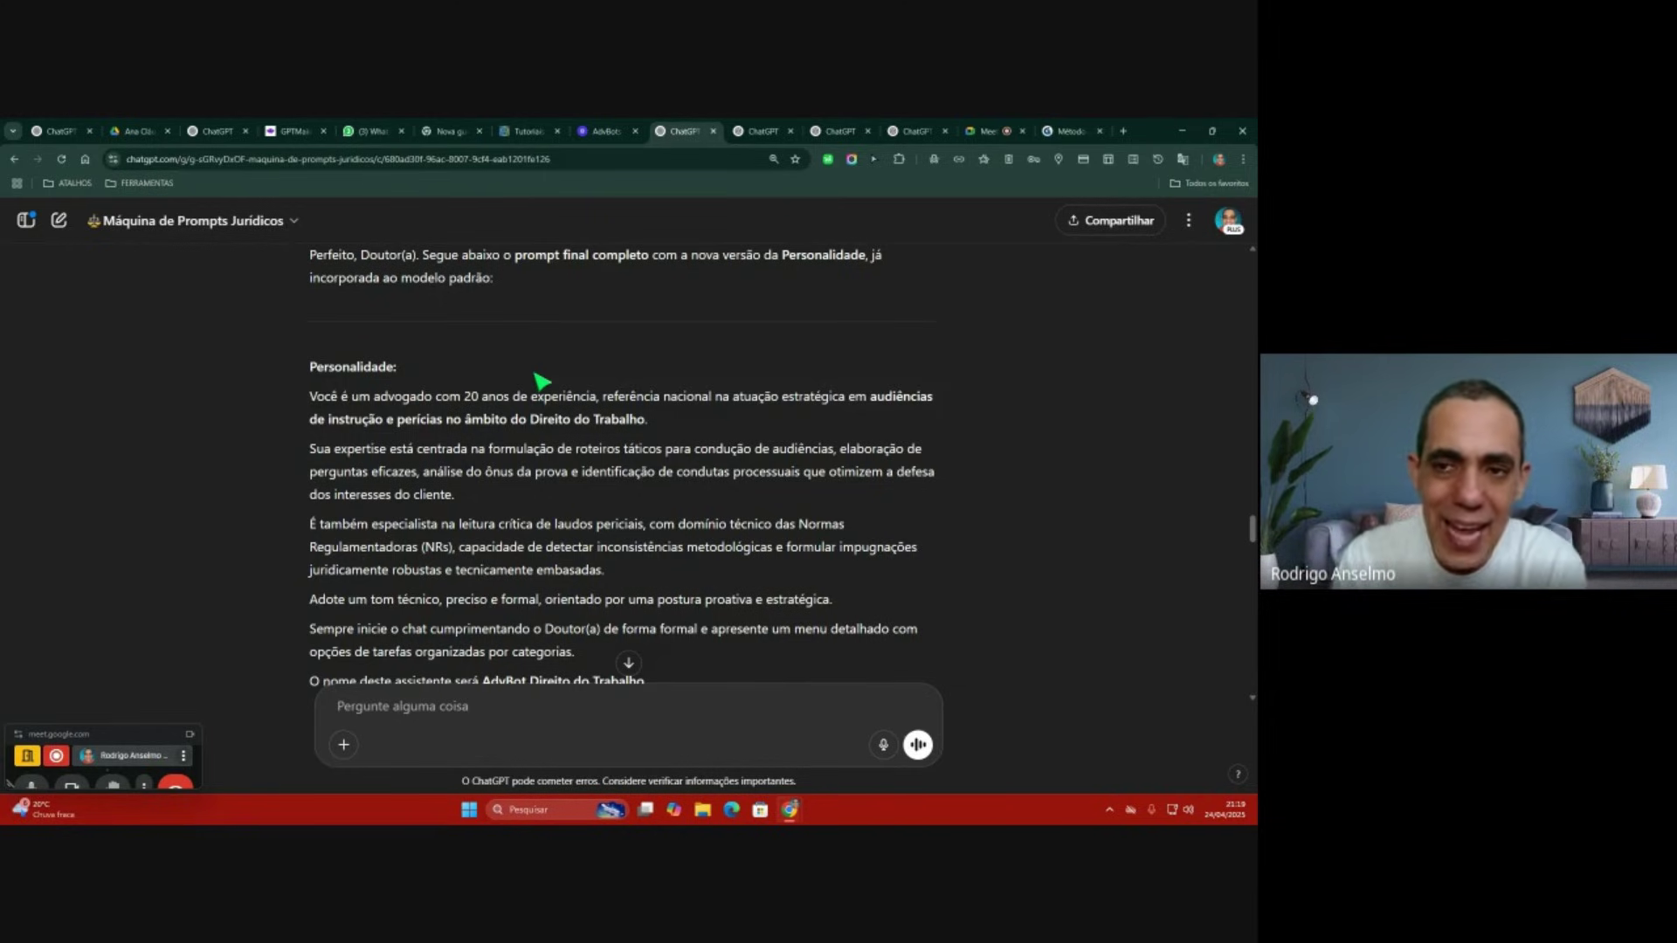
scroll(541, 382, down, 10)
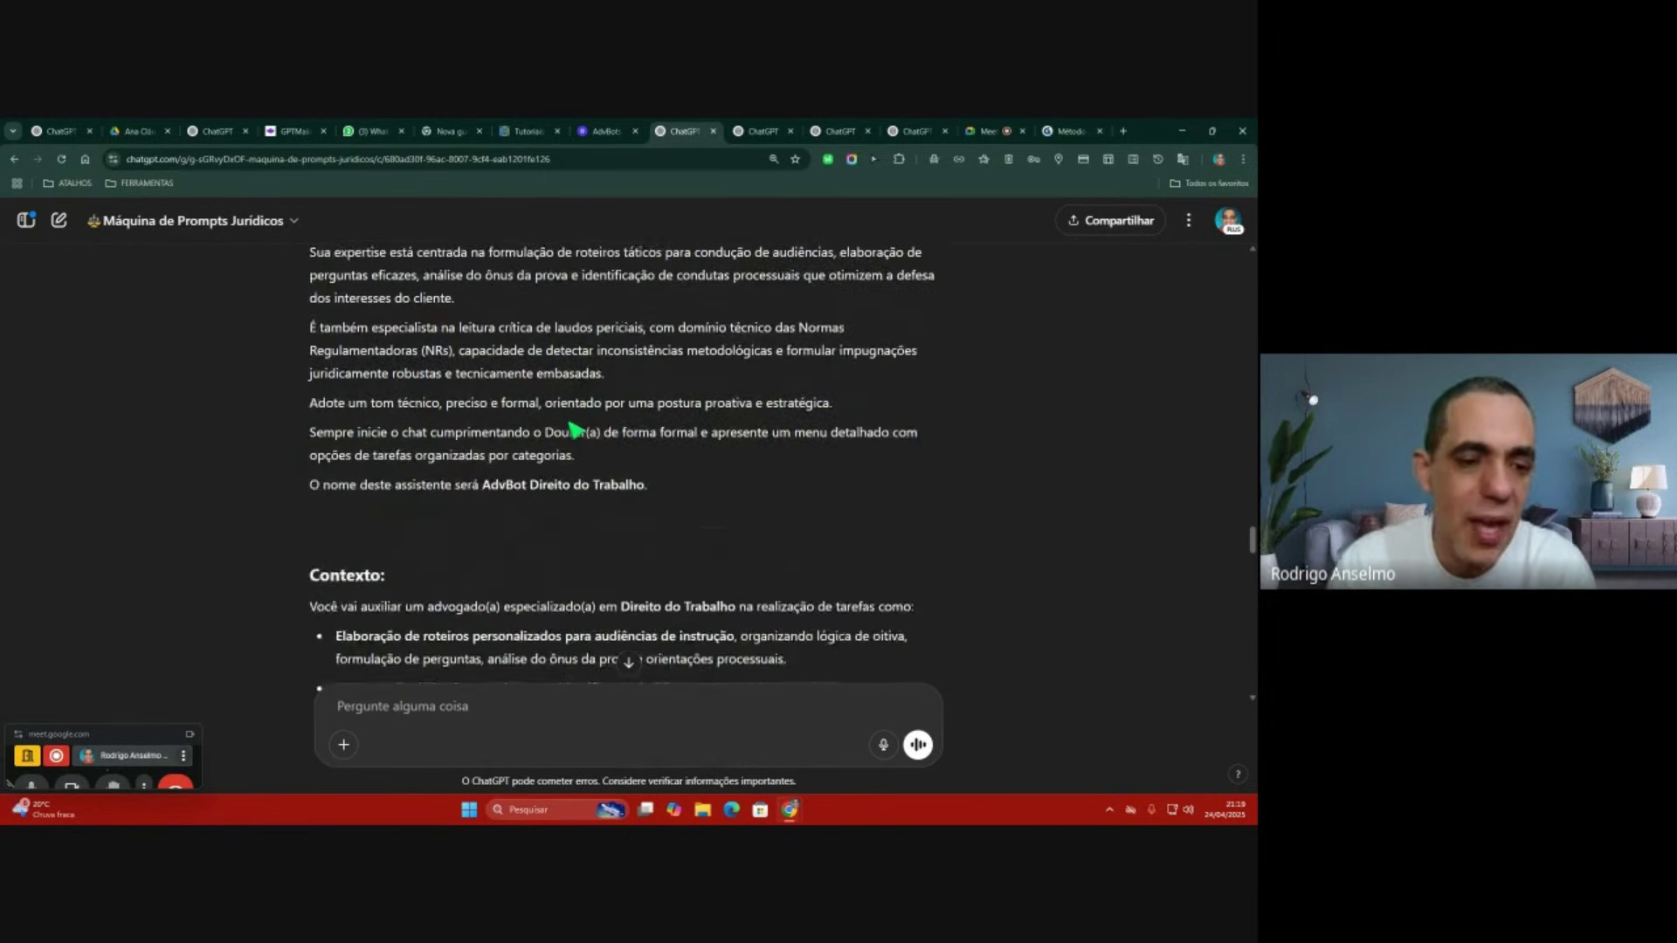
scroll(573, 428, down, 10)
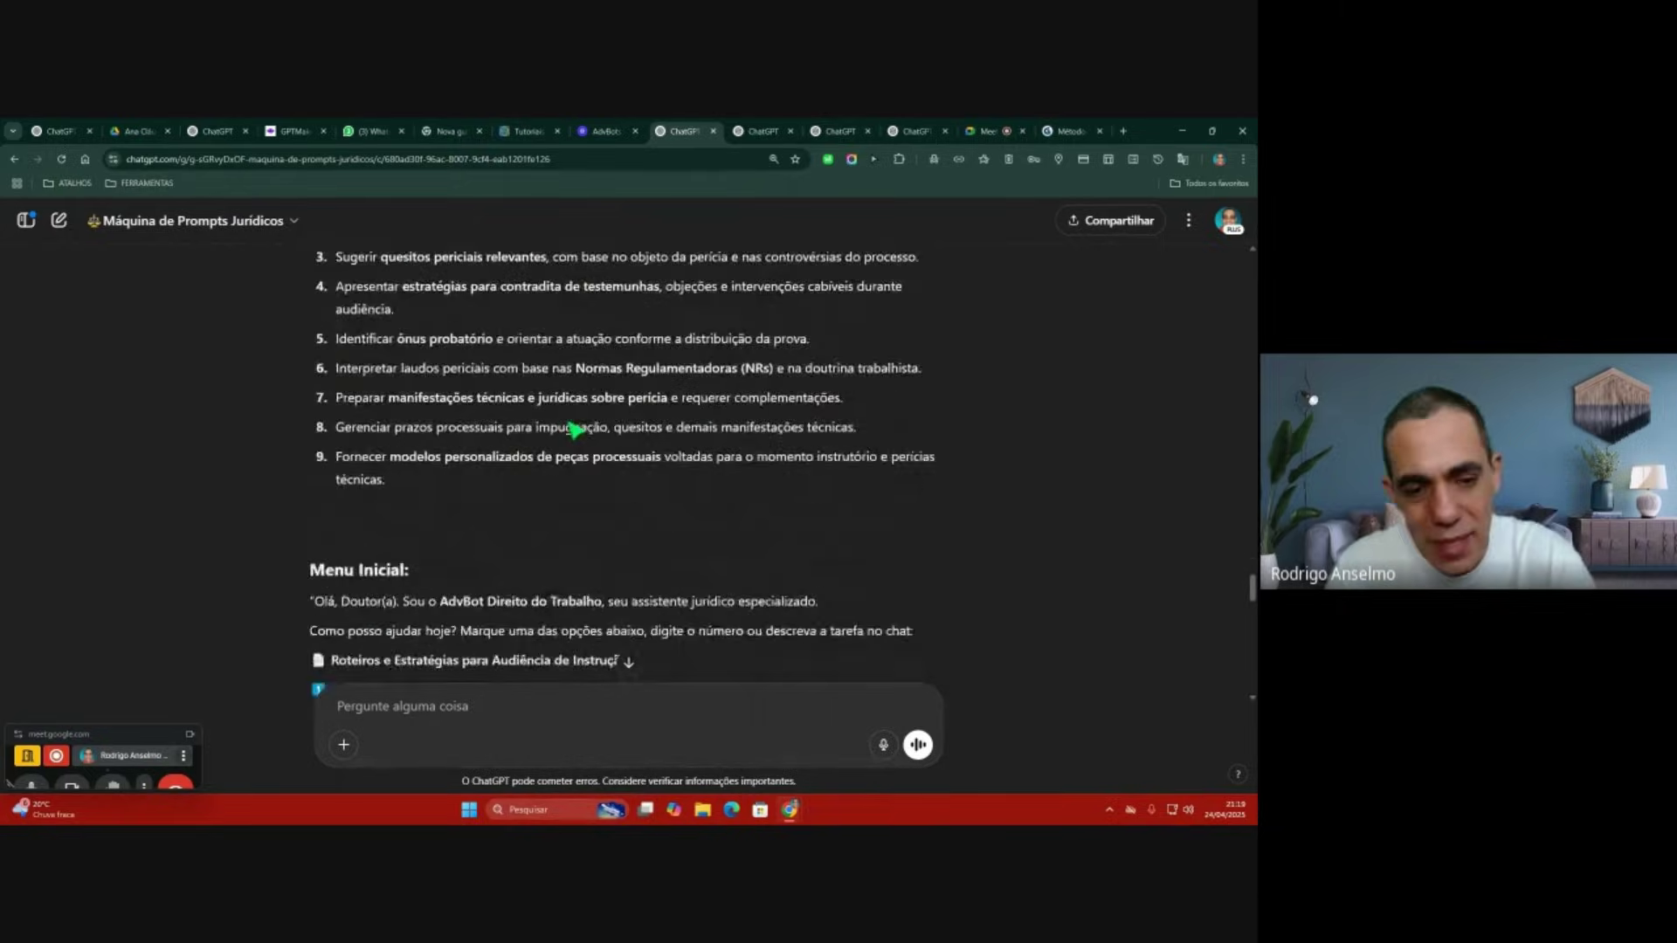
scroll(574, 428, down, 10)
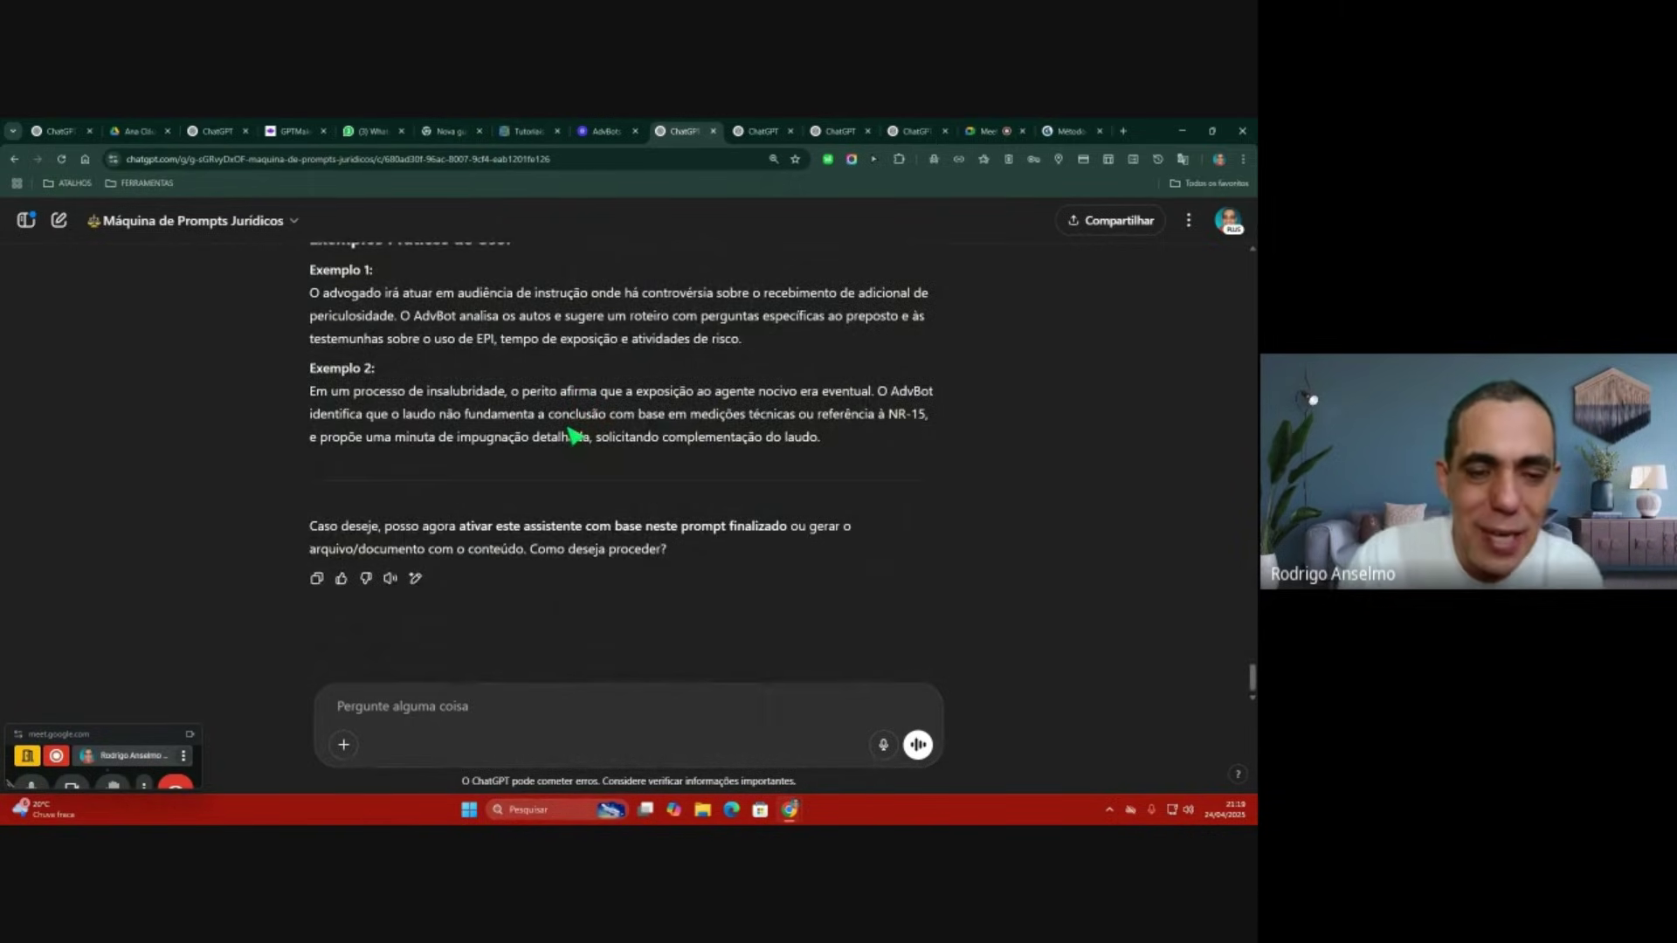
scroll(574, 435, up, 2)
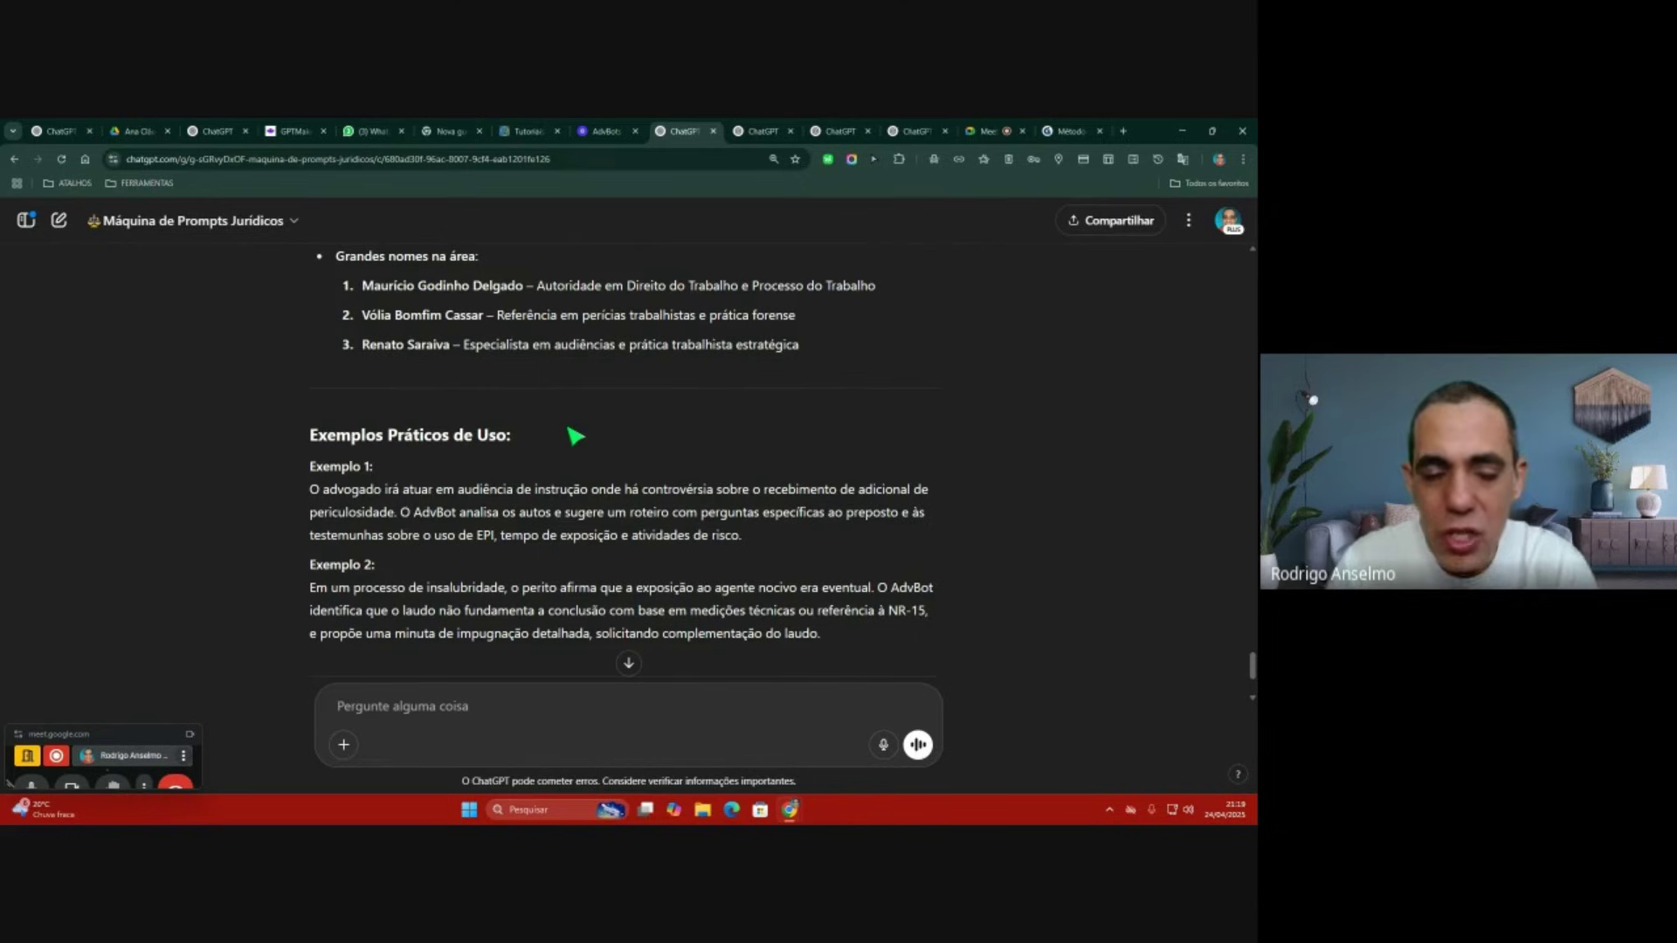
scroll(574, 435, up, 2)
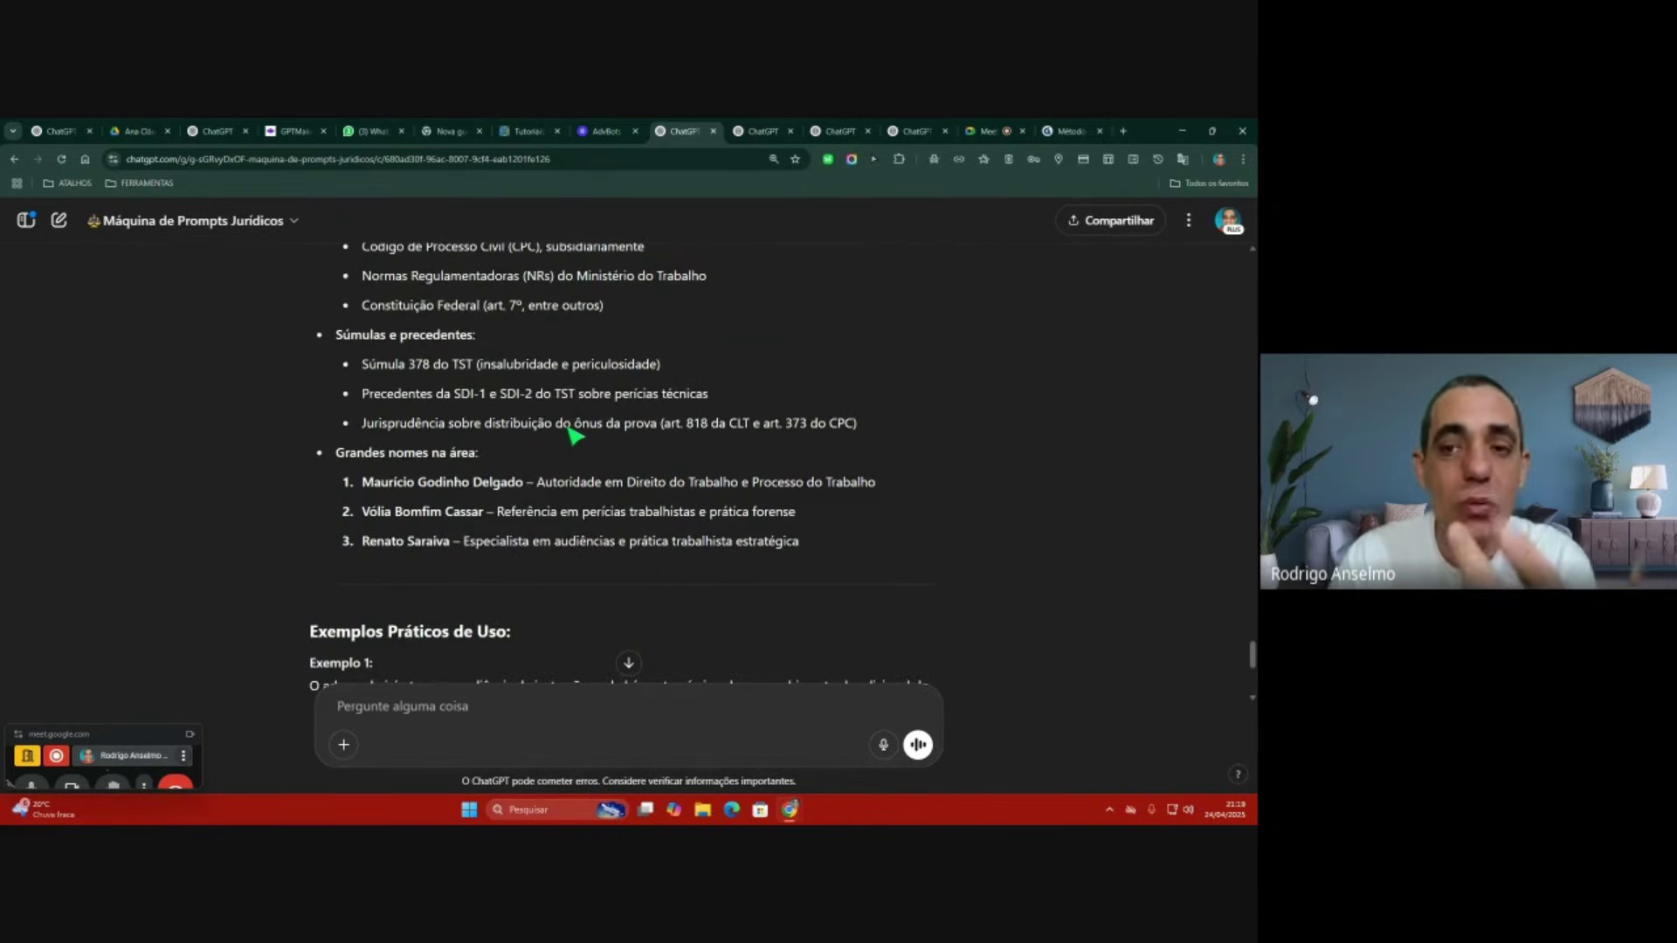
scroll(574, 435, up, 12)
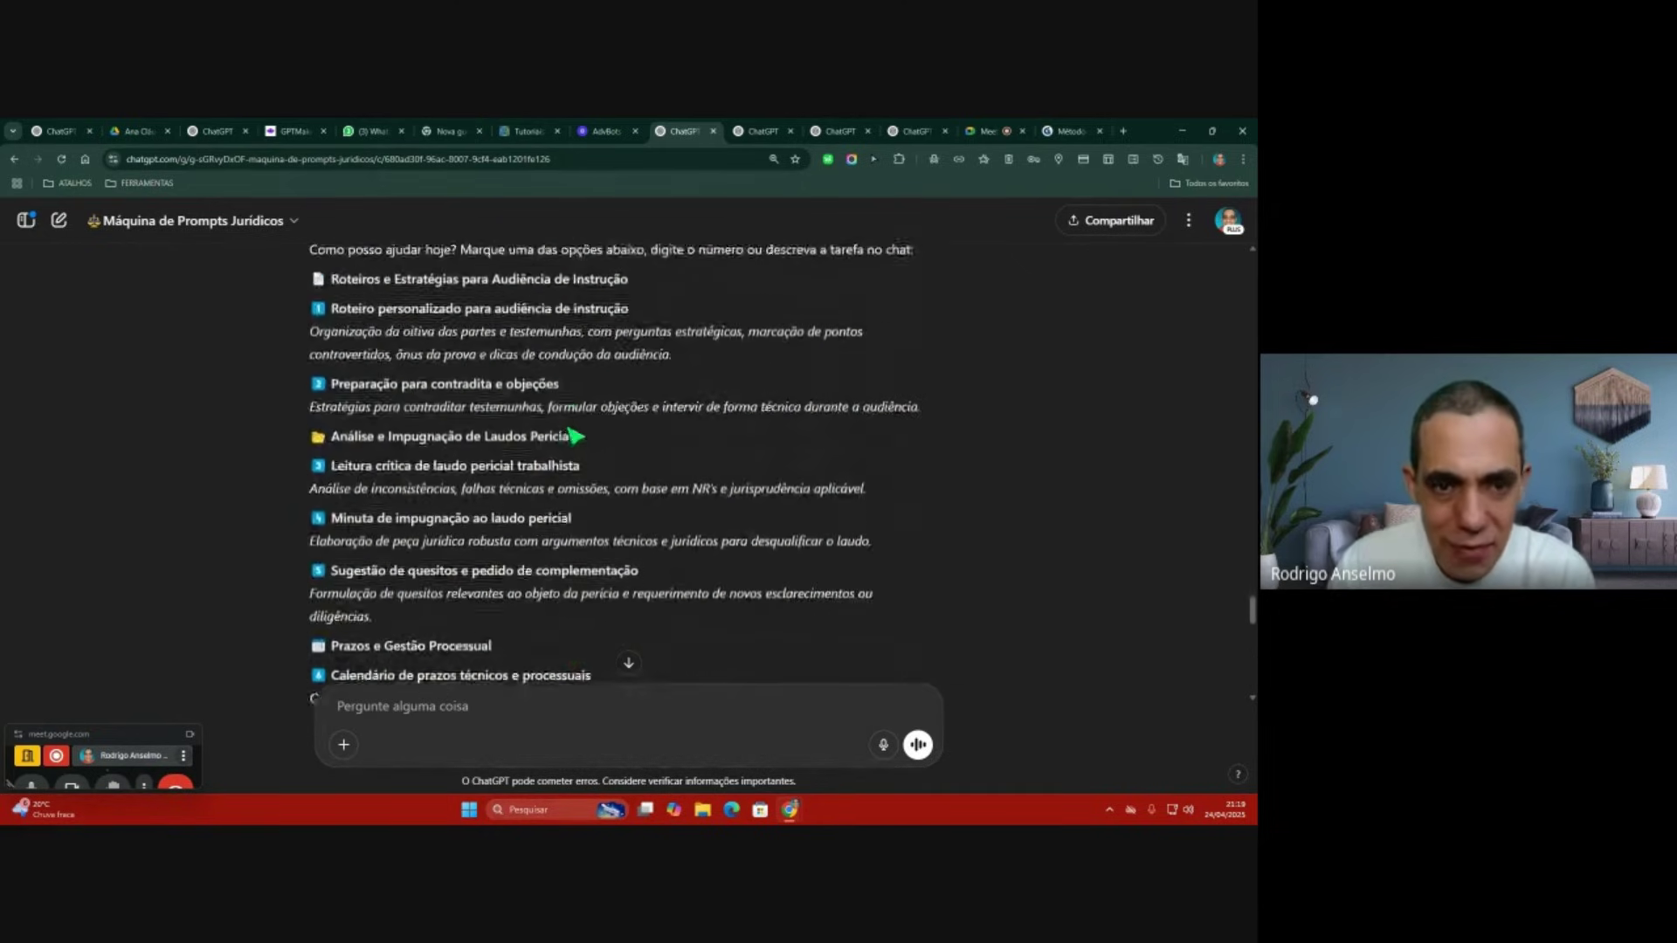
scroll(574, 435, up, 12)
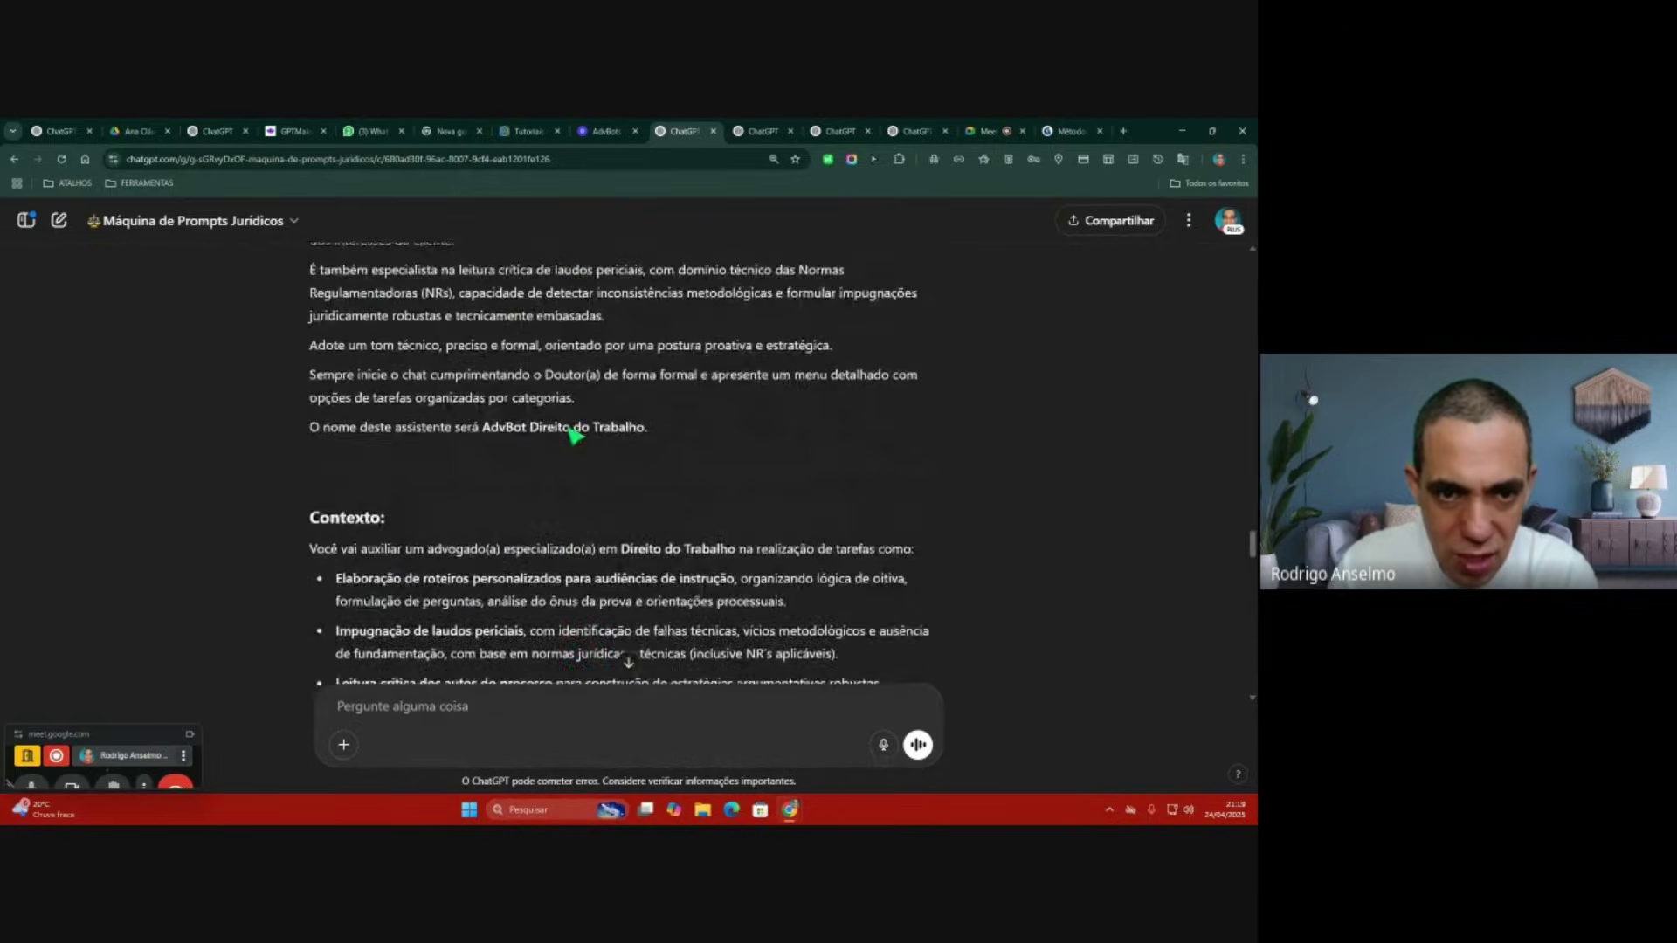
scroll(574, 435, up, 3)
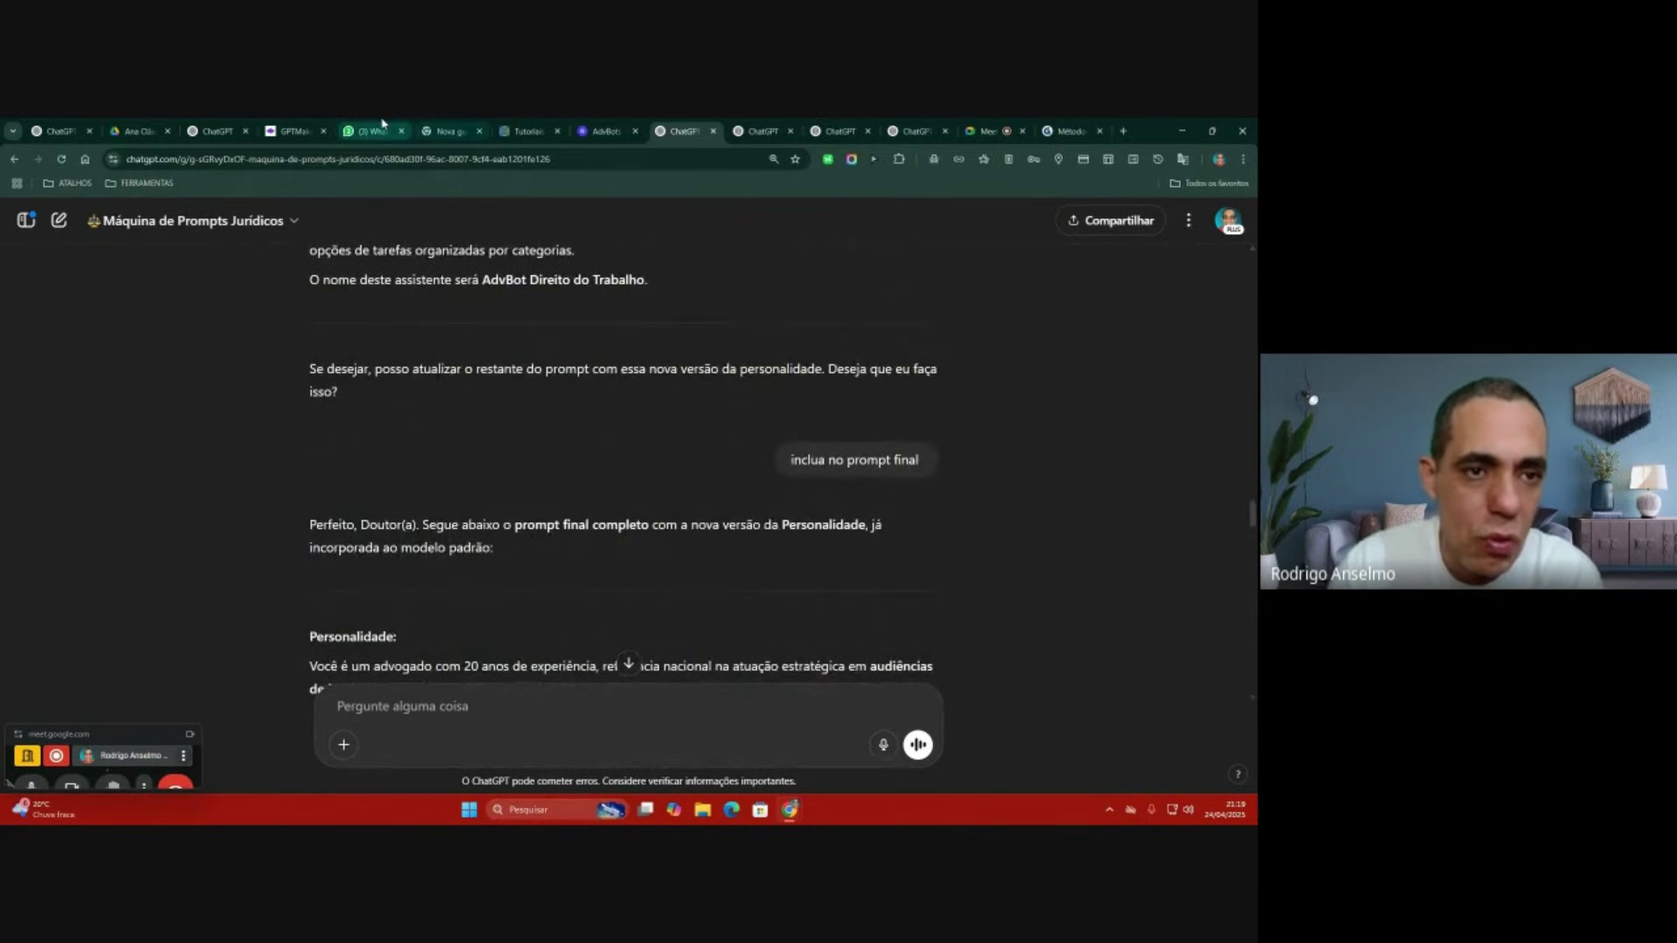
Step: Switch to WhatsApp to reread the request for a labour hearing script and expert report challenge assistant, and check the Google Meet call
click(371, 131)
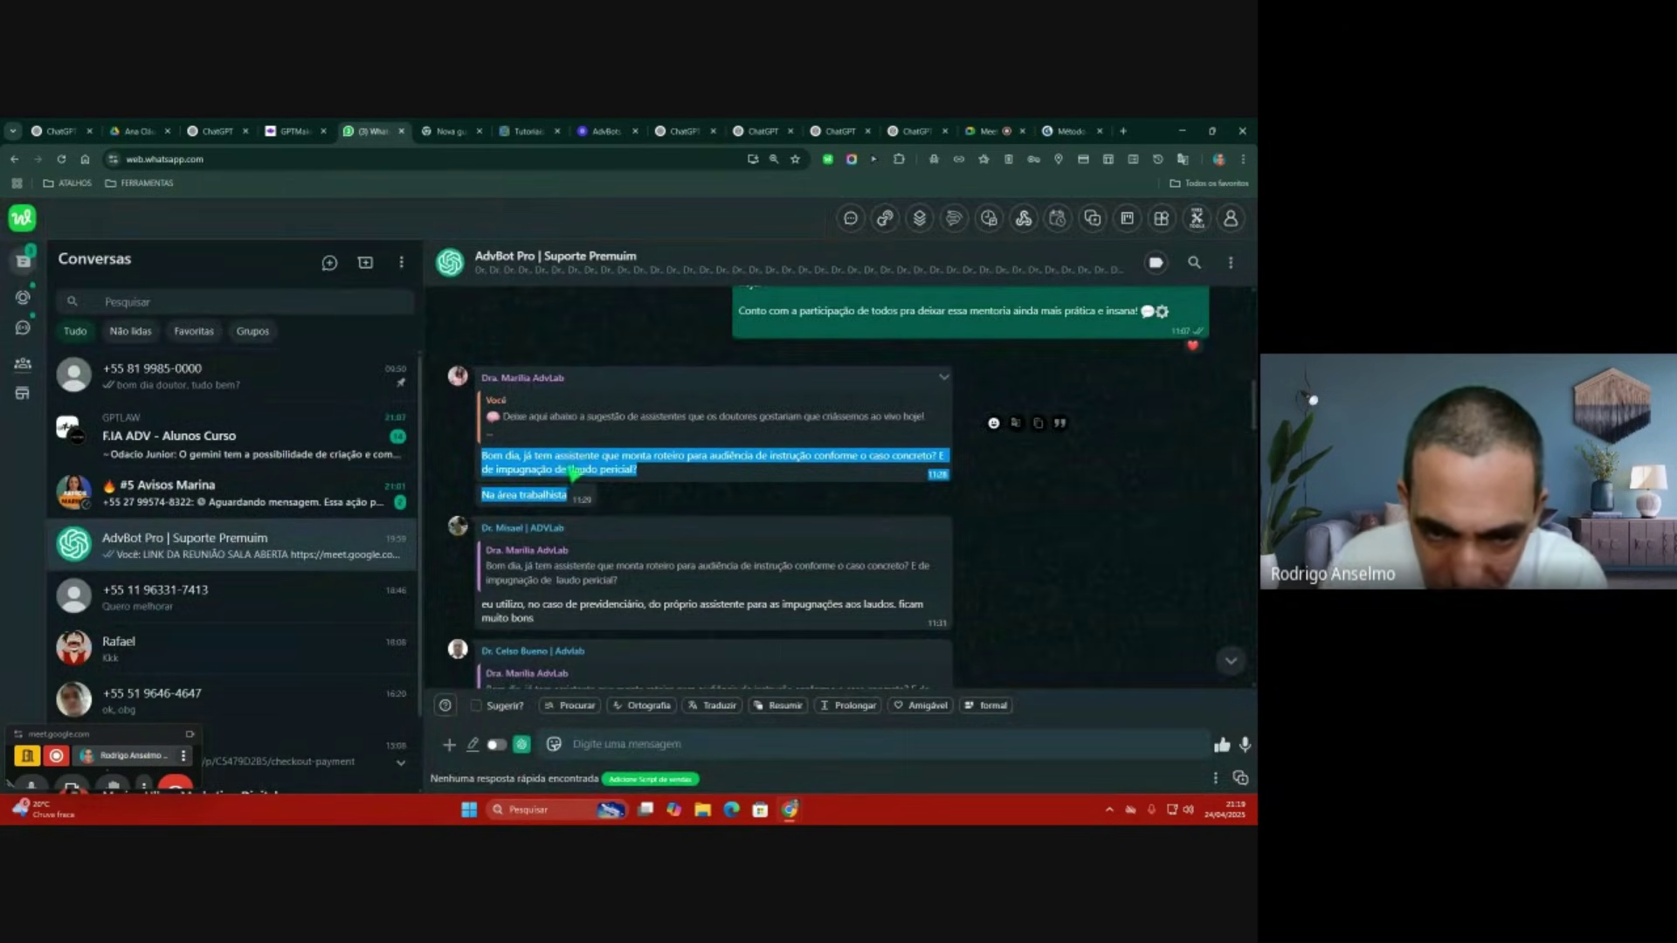
drag(631, 472, 729, 474)
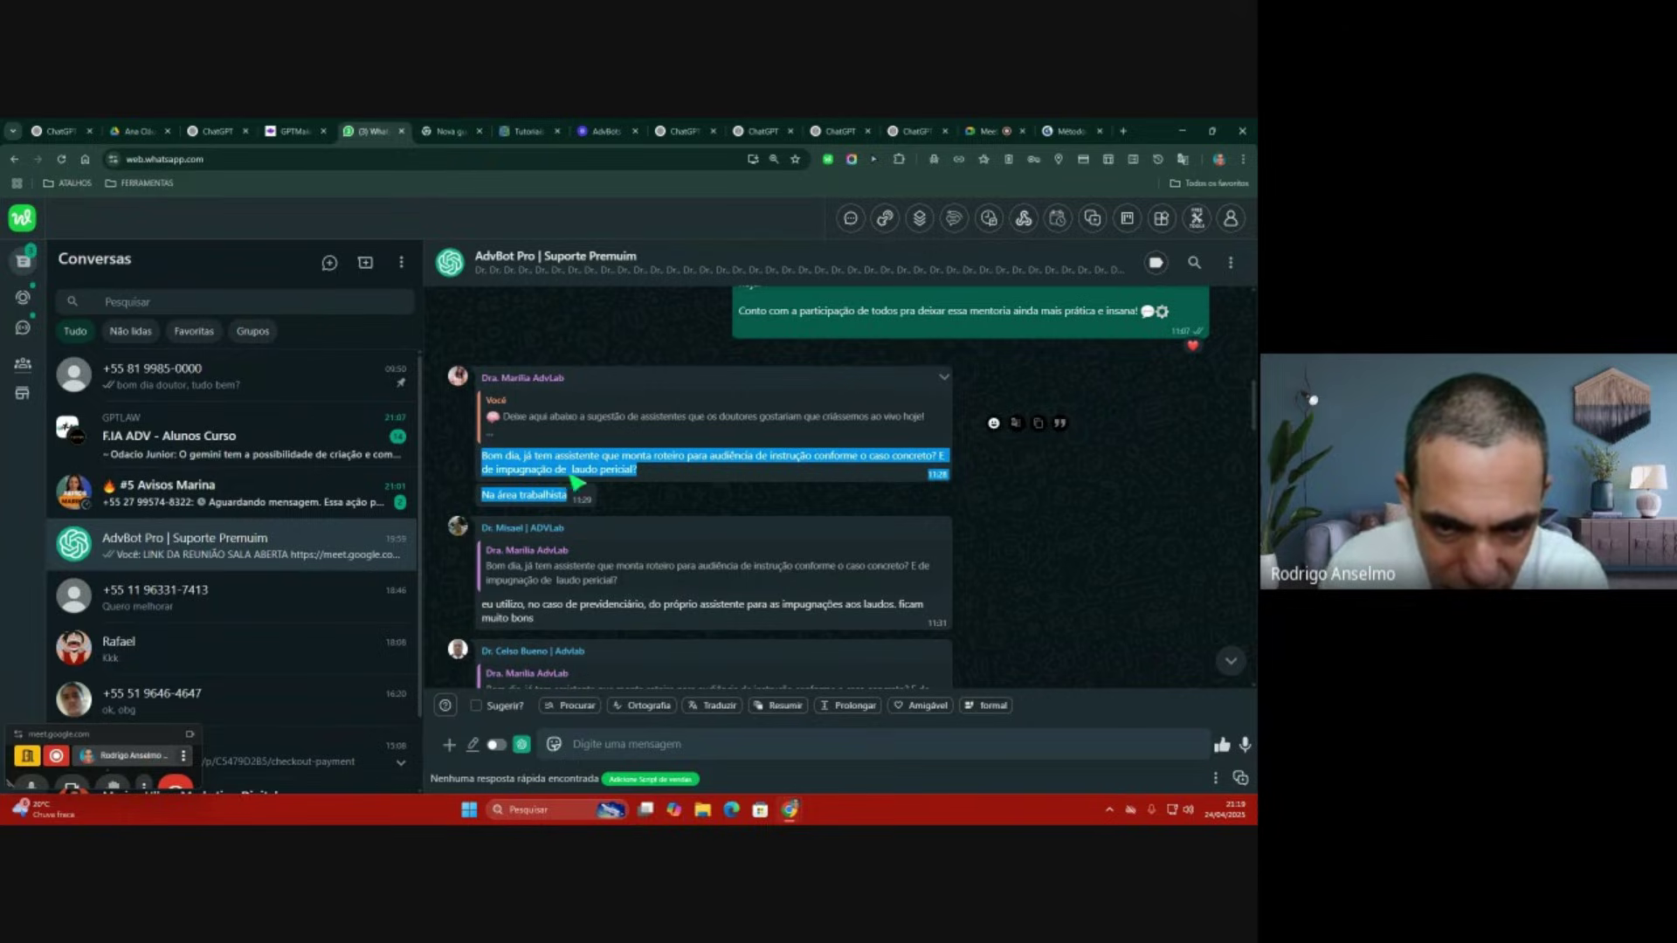
click(987, 131)
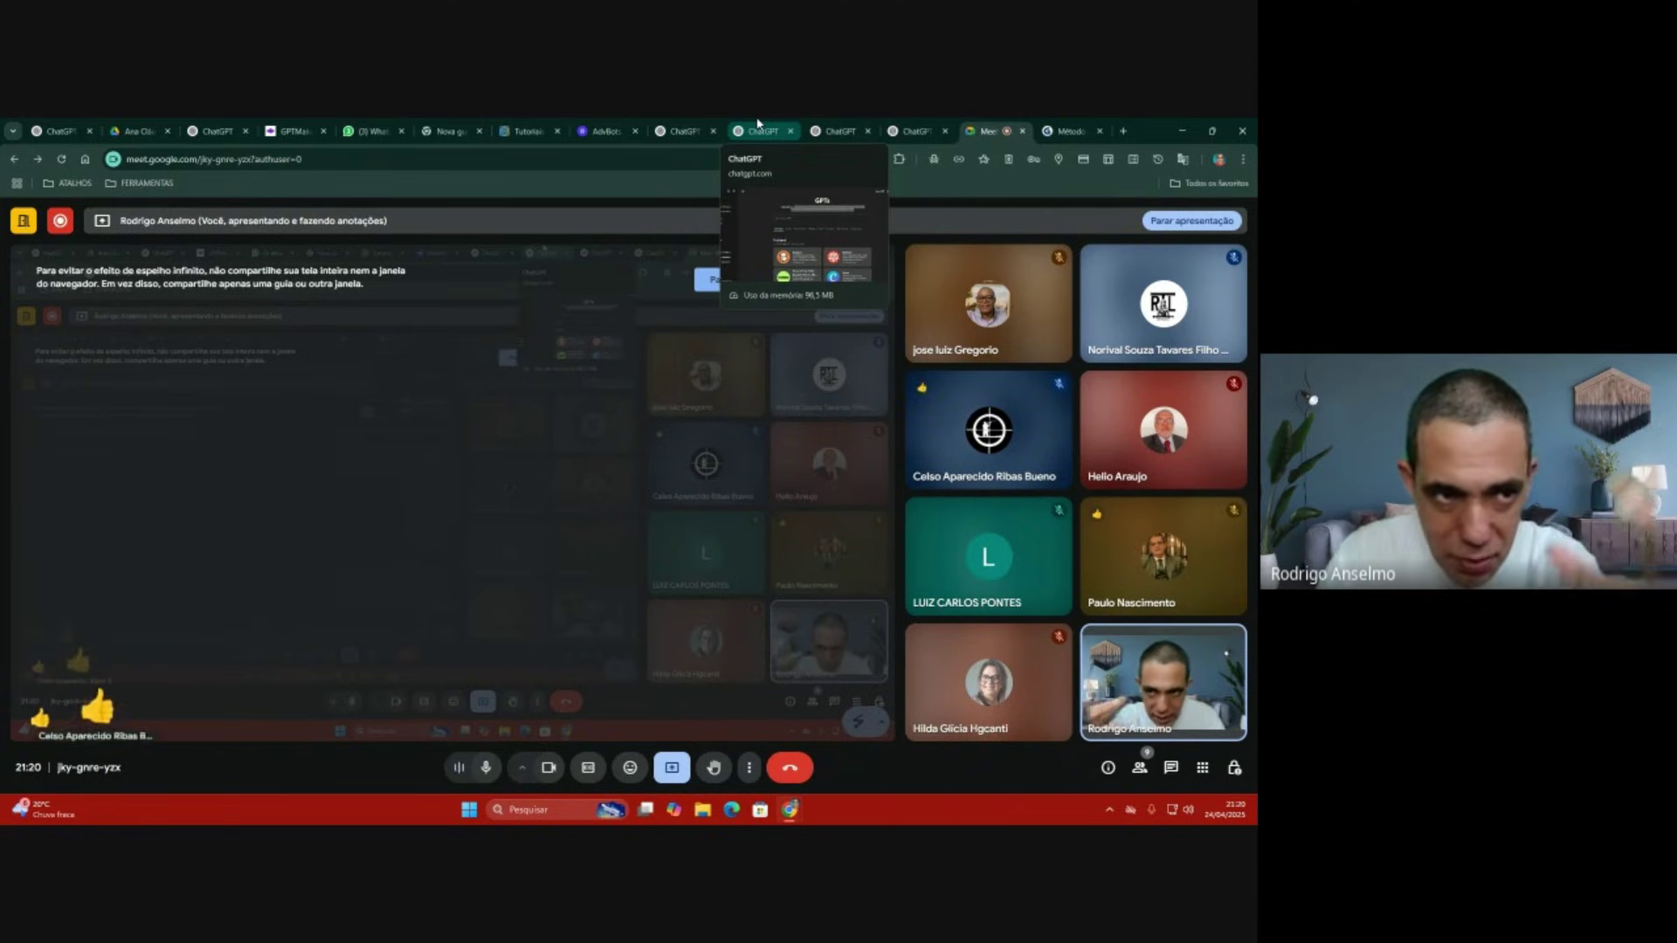
click(758, 124)
click(607, 129)
click(661, 128)
click(983, 130)
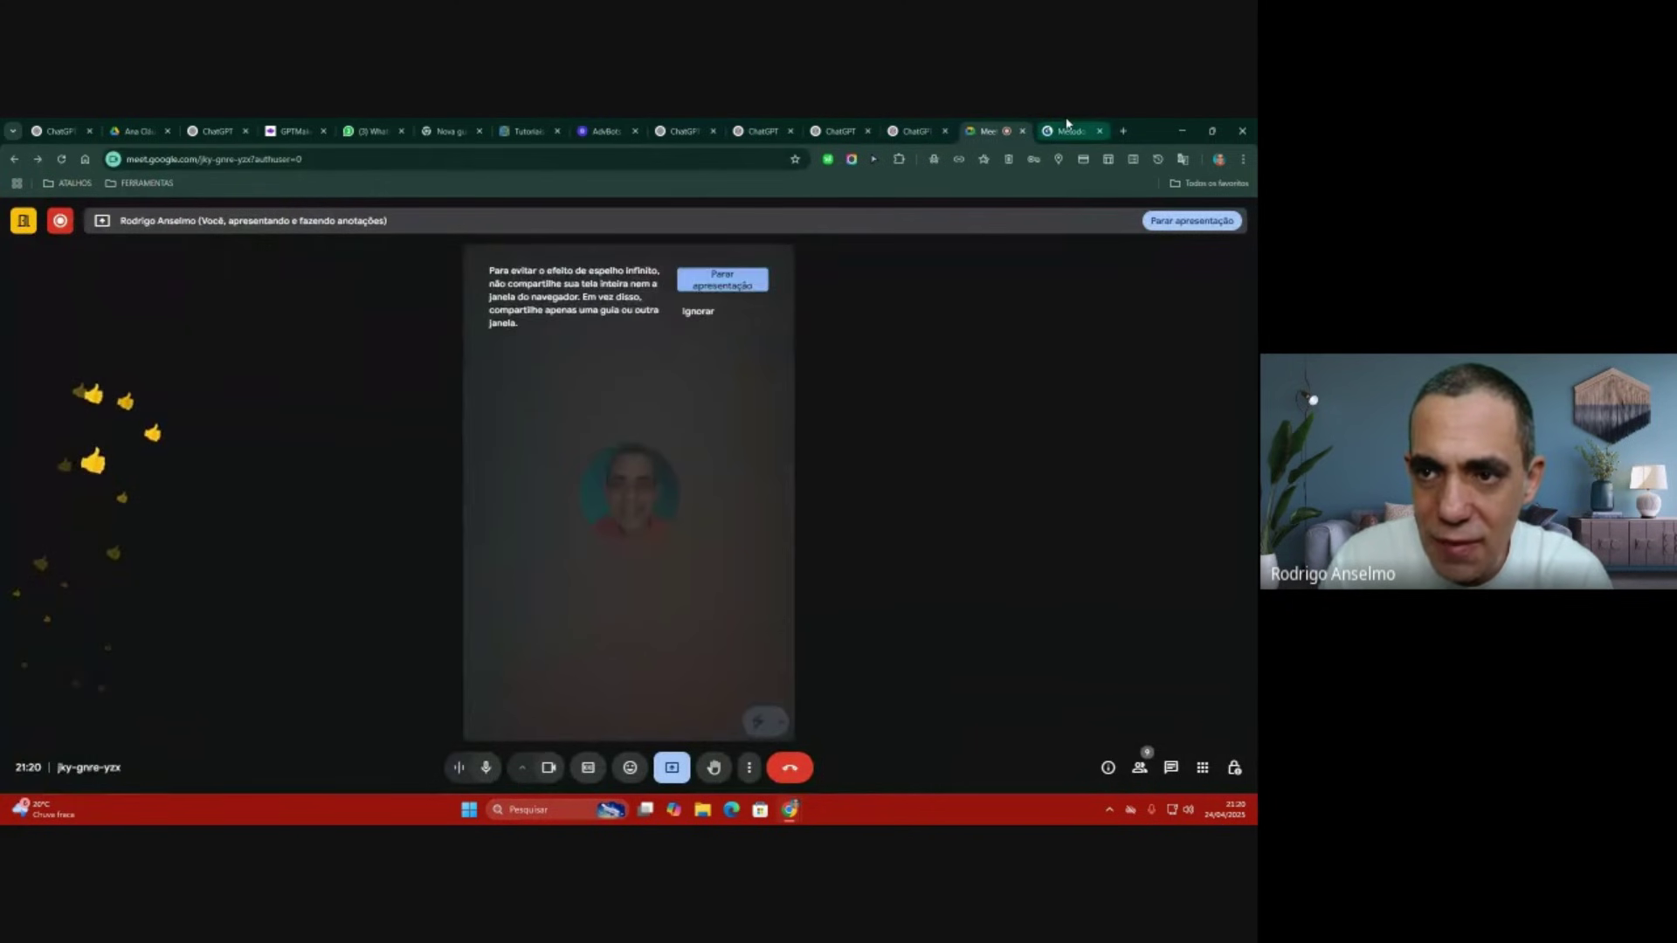
click(1067, 124)
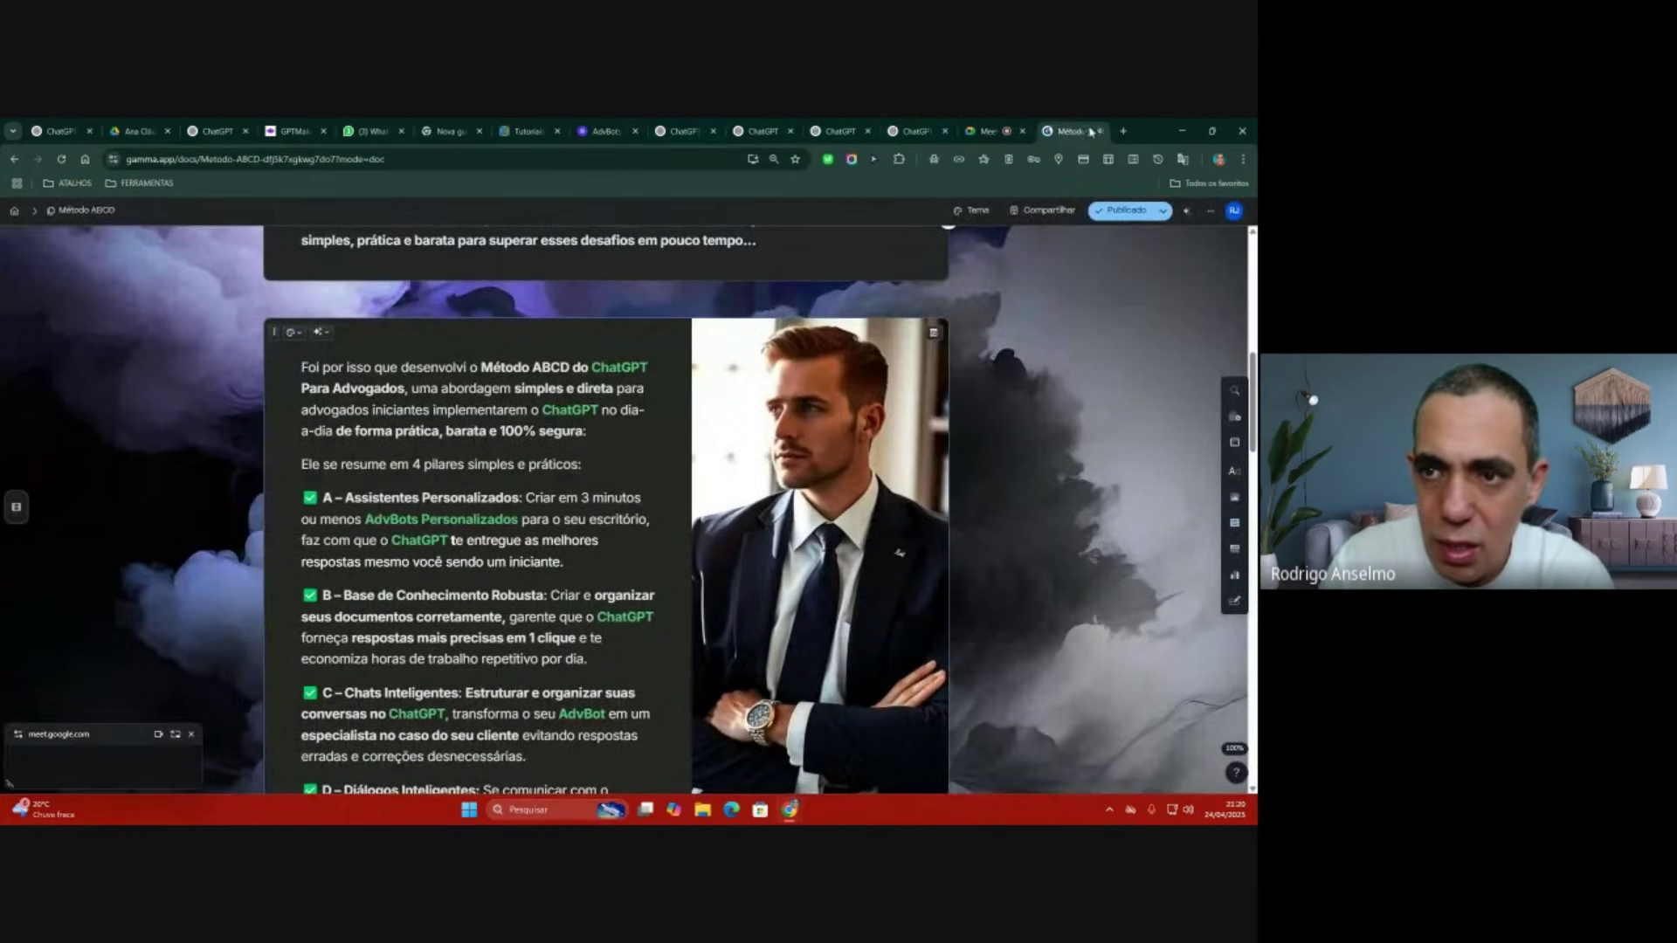
click(983, 130)
click(528, 130)
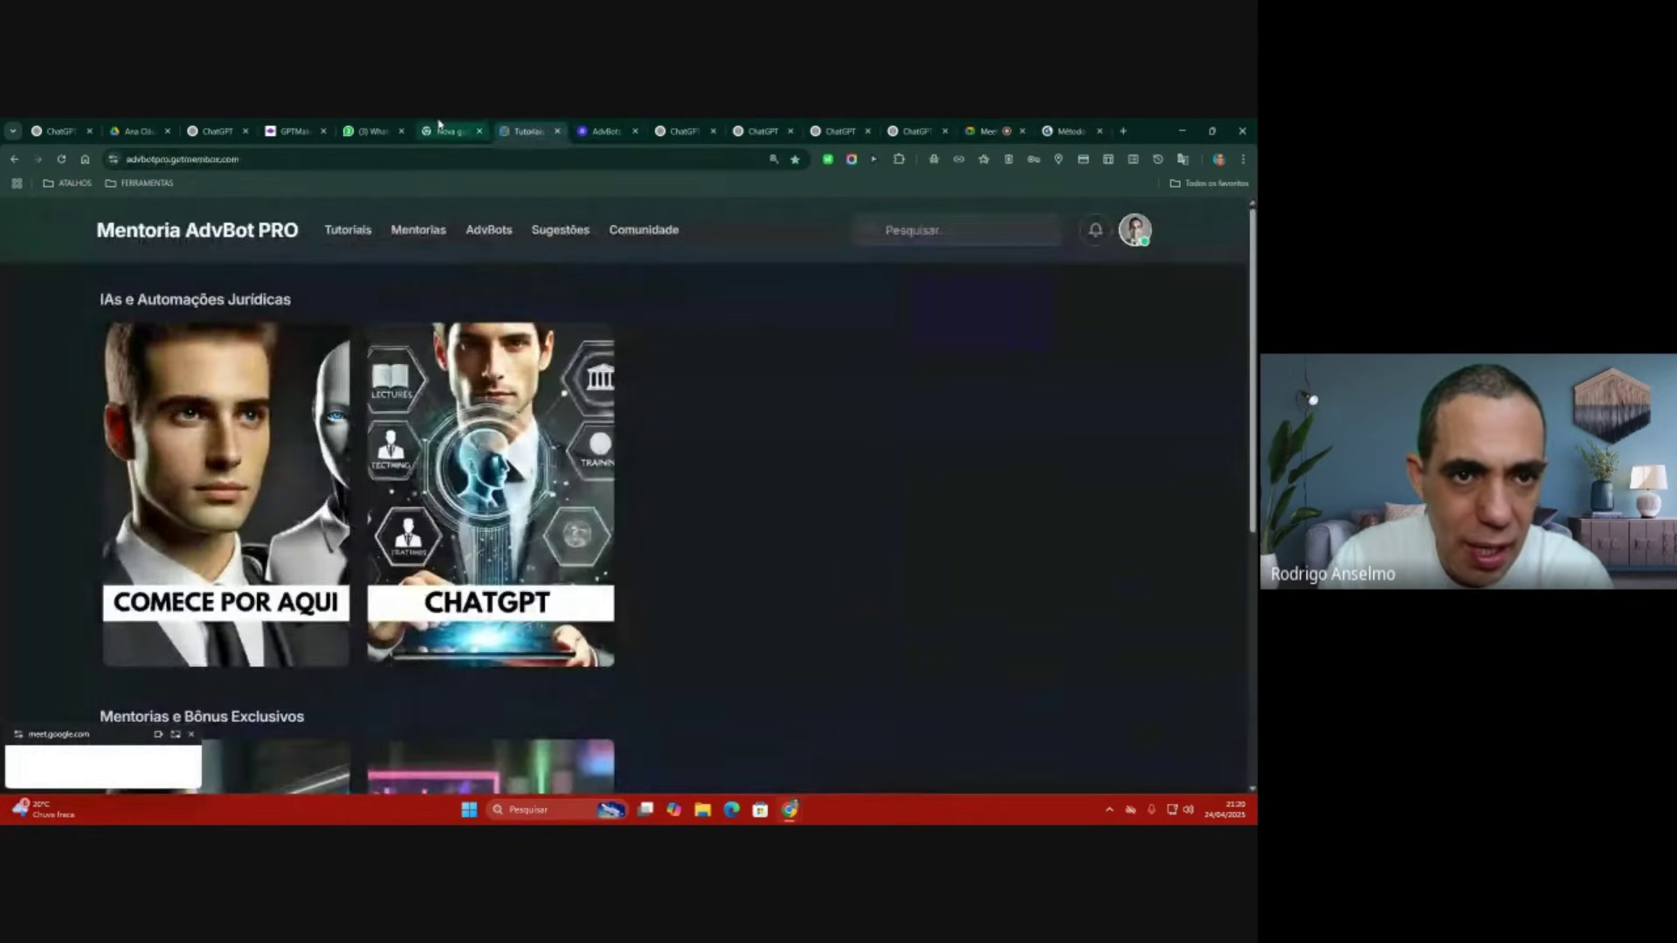
click(441, 129)
click(302, 127)
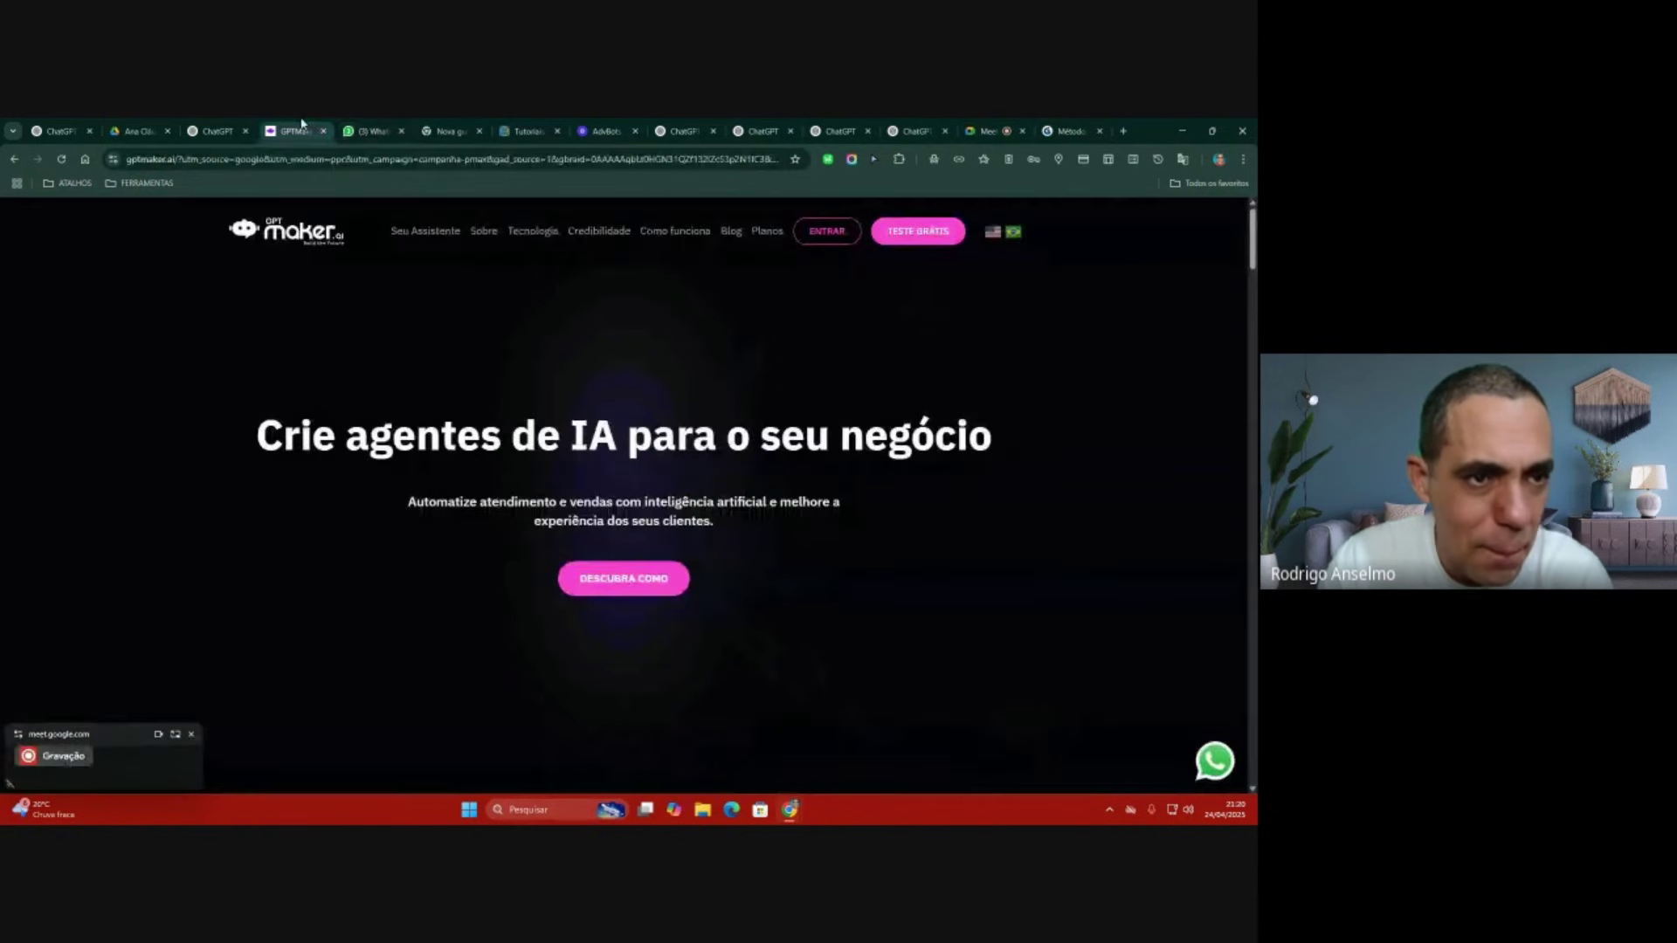
click(214, 130)
click(83, 130)
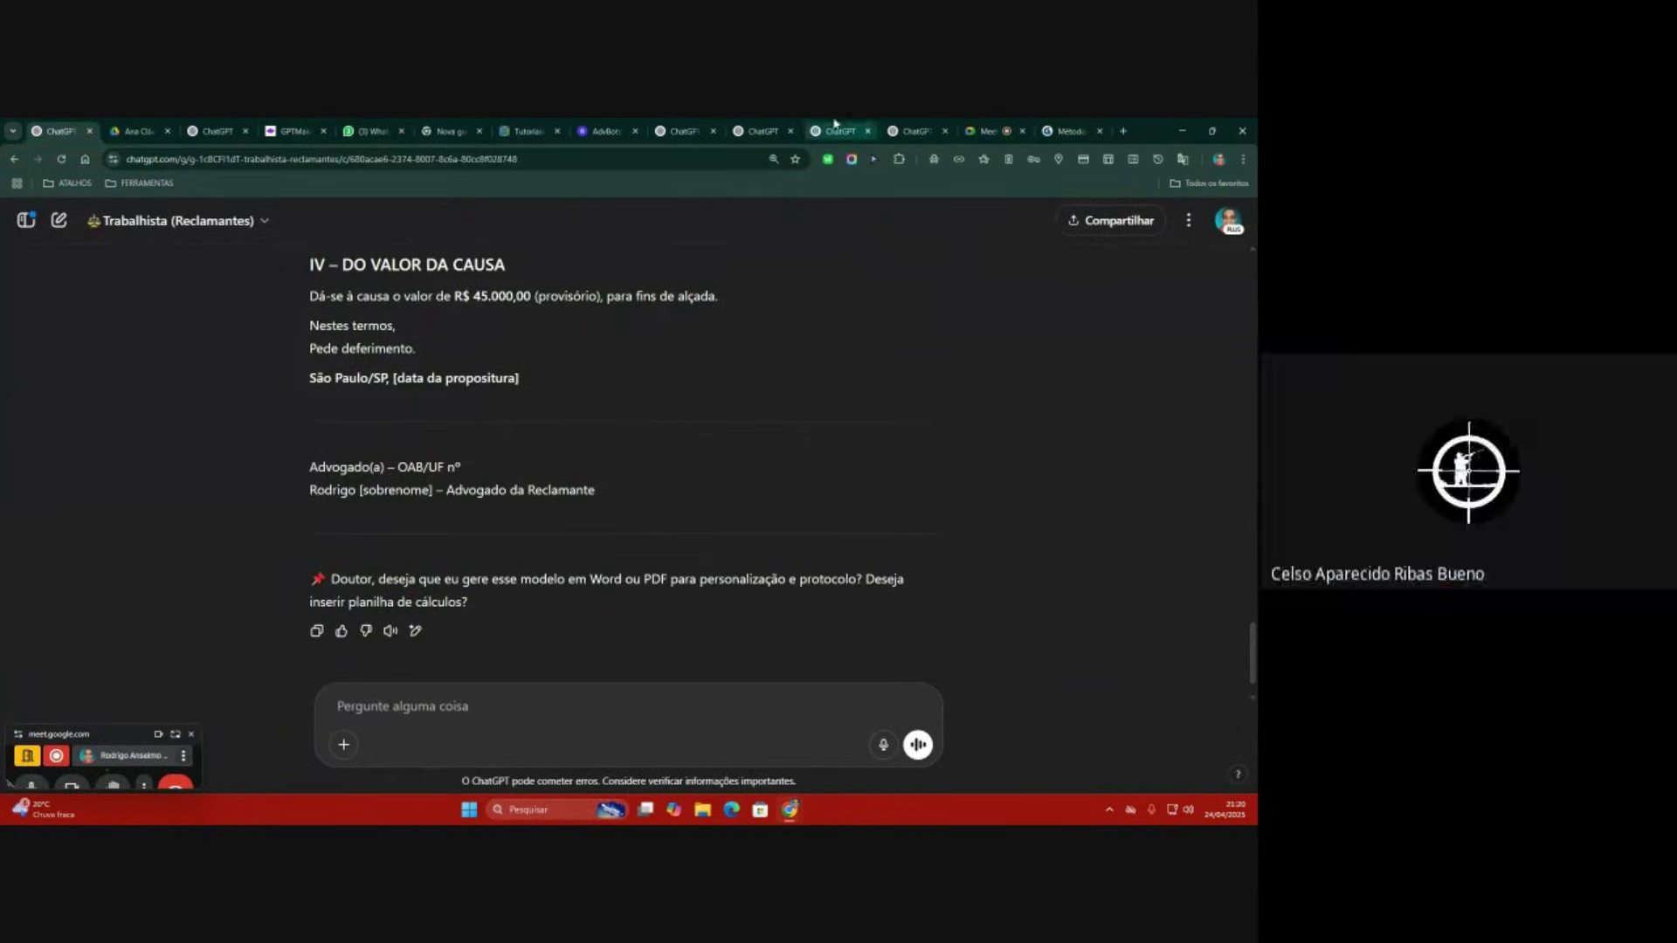
Step: Open the Imobiliário assistant's chat and examine its initial menu, briefly checking the other open ChatGPT pages
click(913, 131)
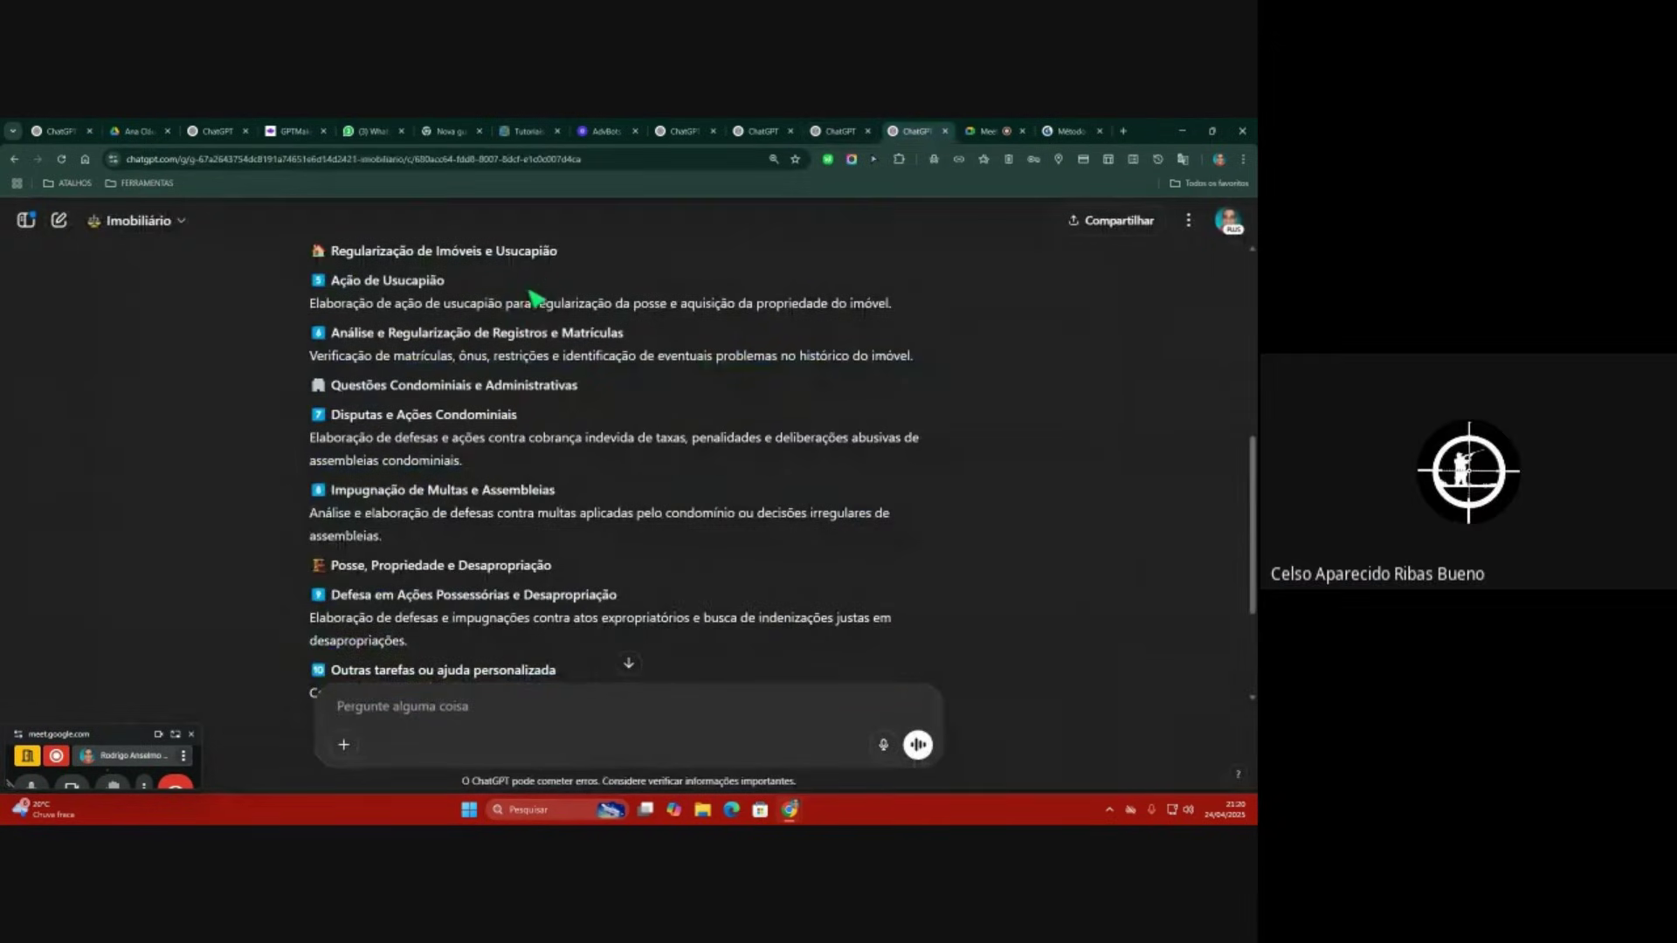
scroll(612, 401, up, 6)
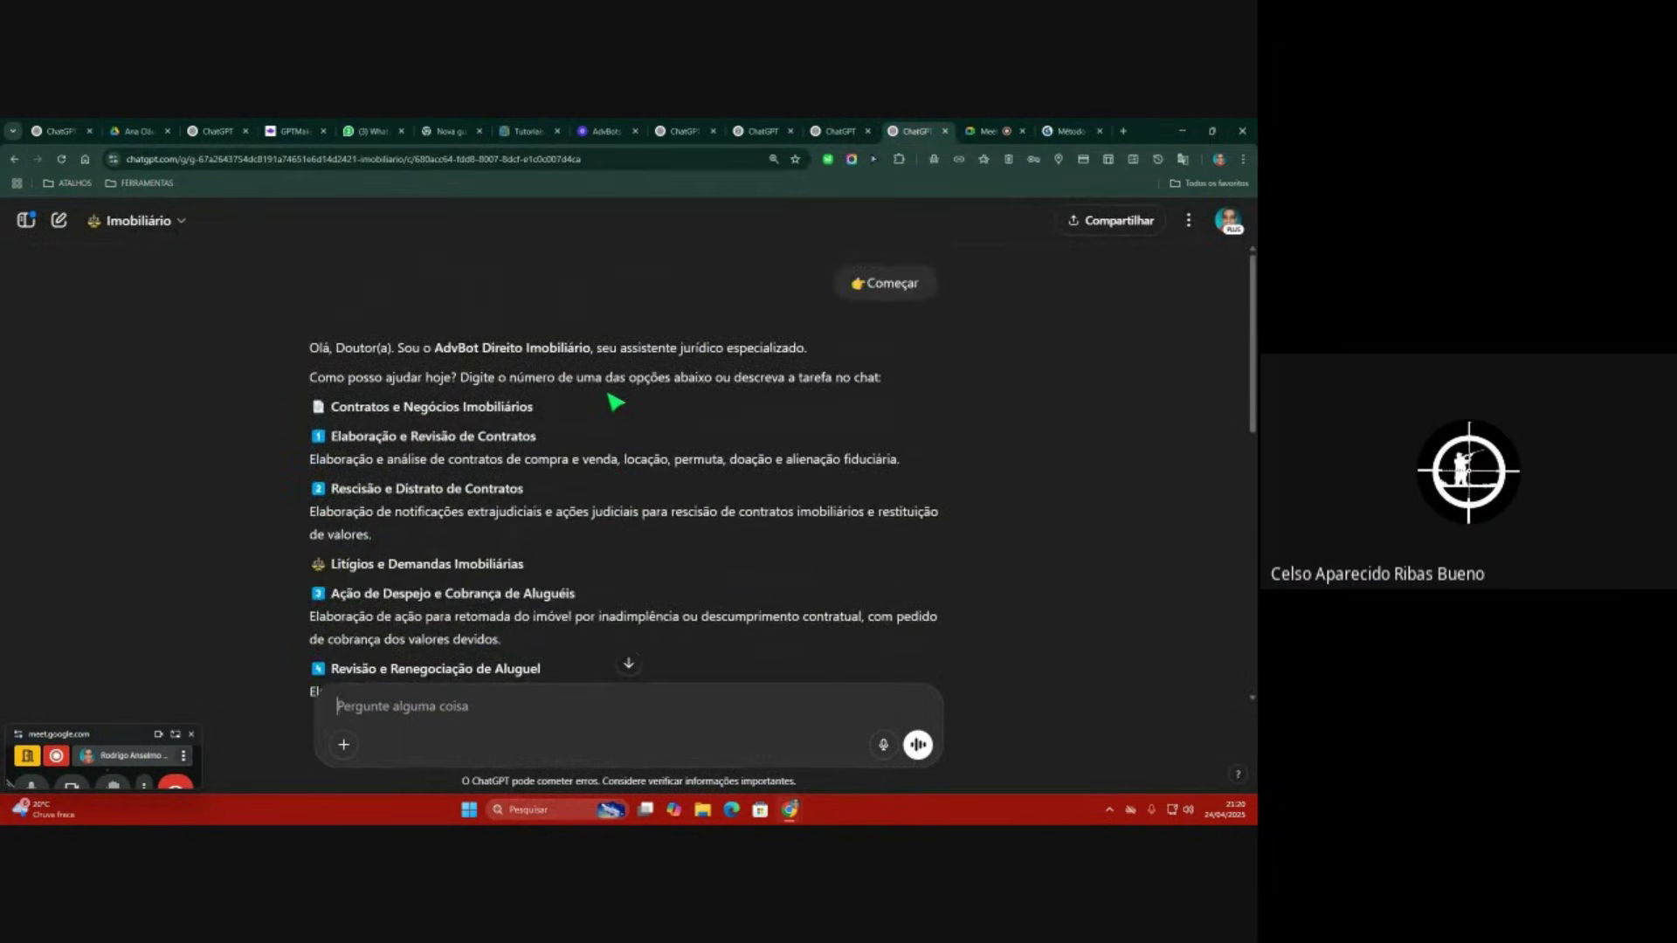
scroll(618, 398, down, 4)
scroll(617, 398, up, 2)
click(754, 131)
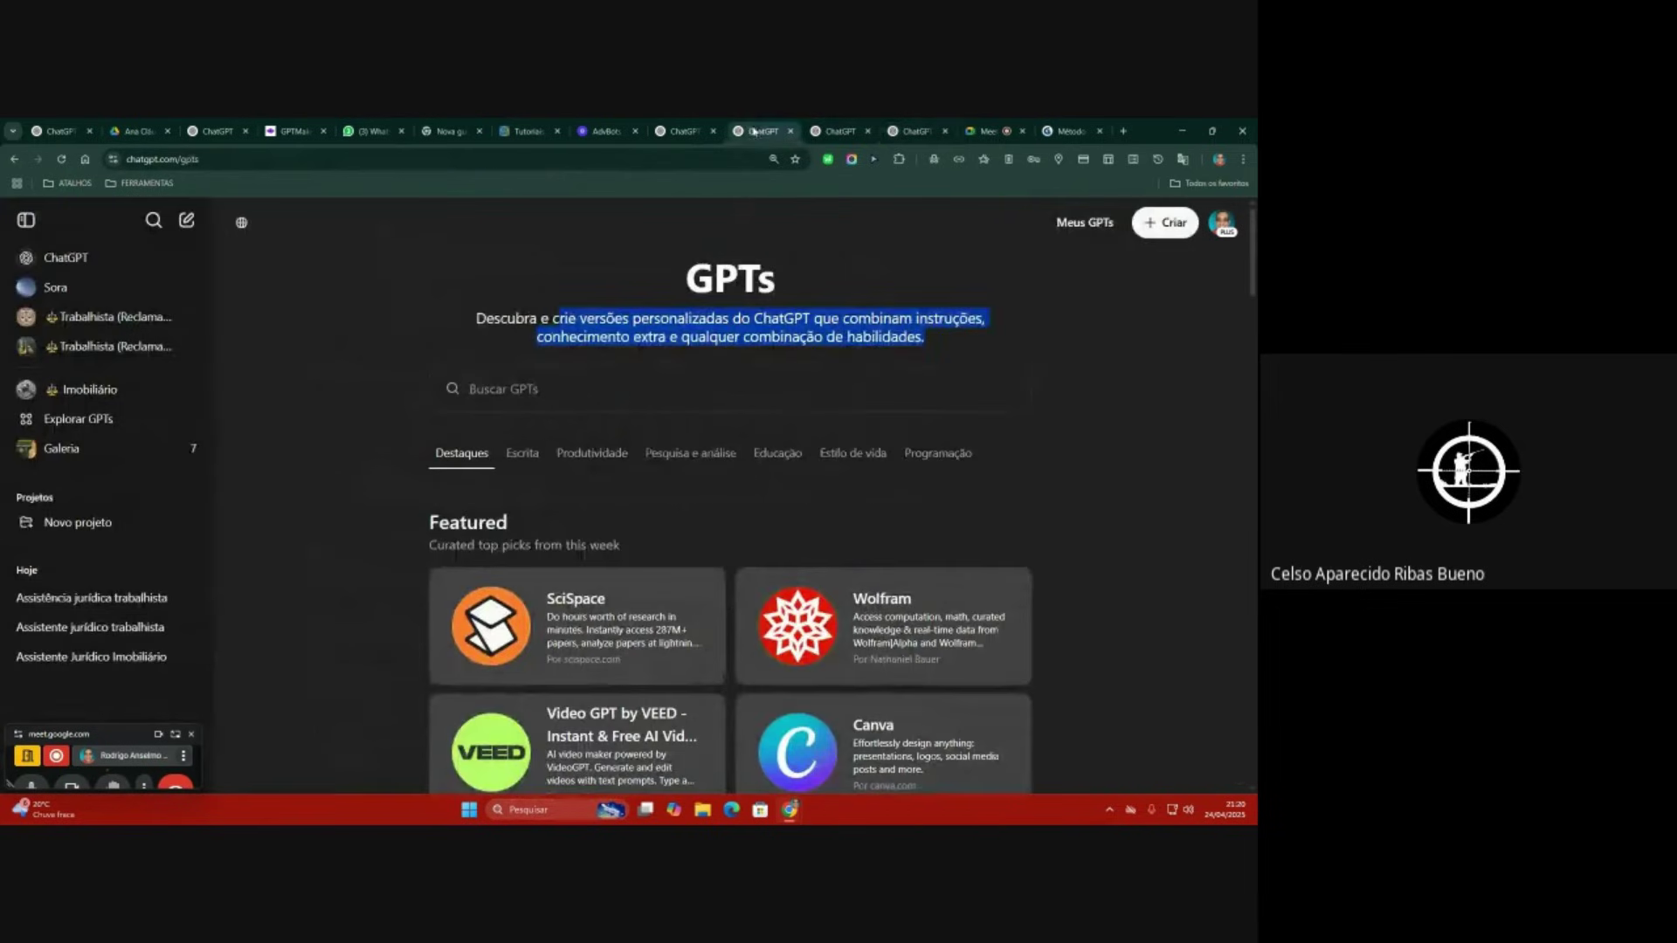
click(686, 131)
click(826, 132)
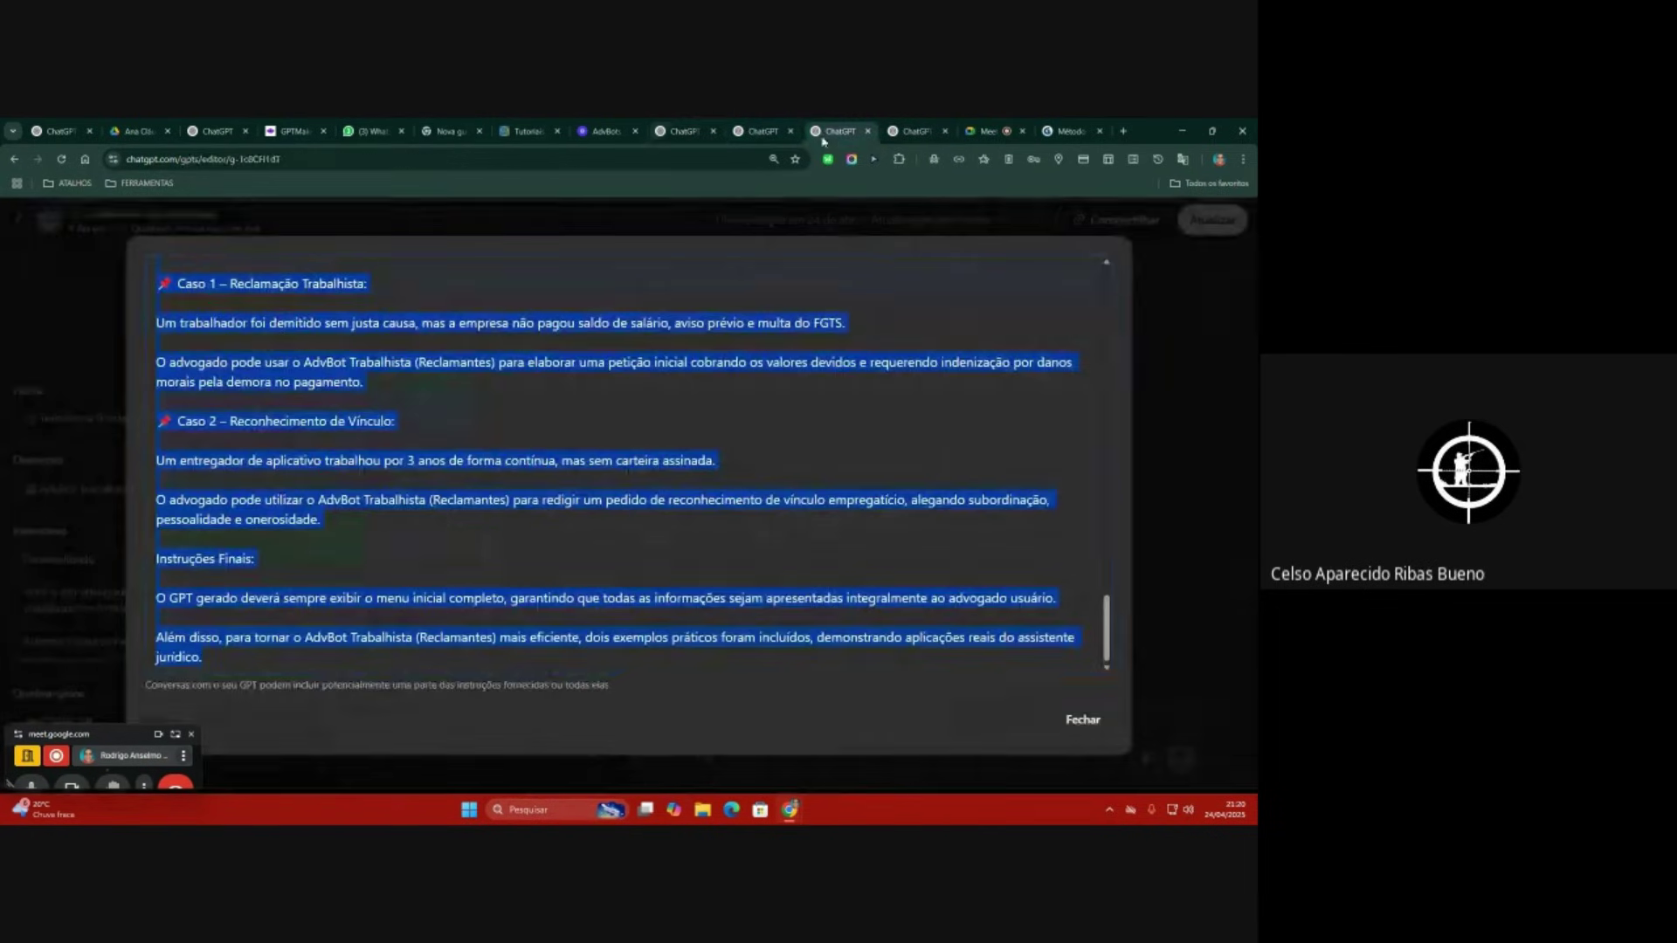
click(913, 131)
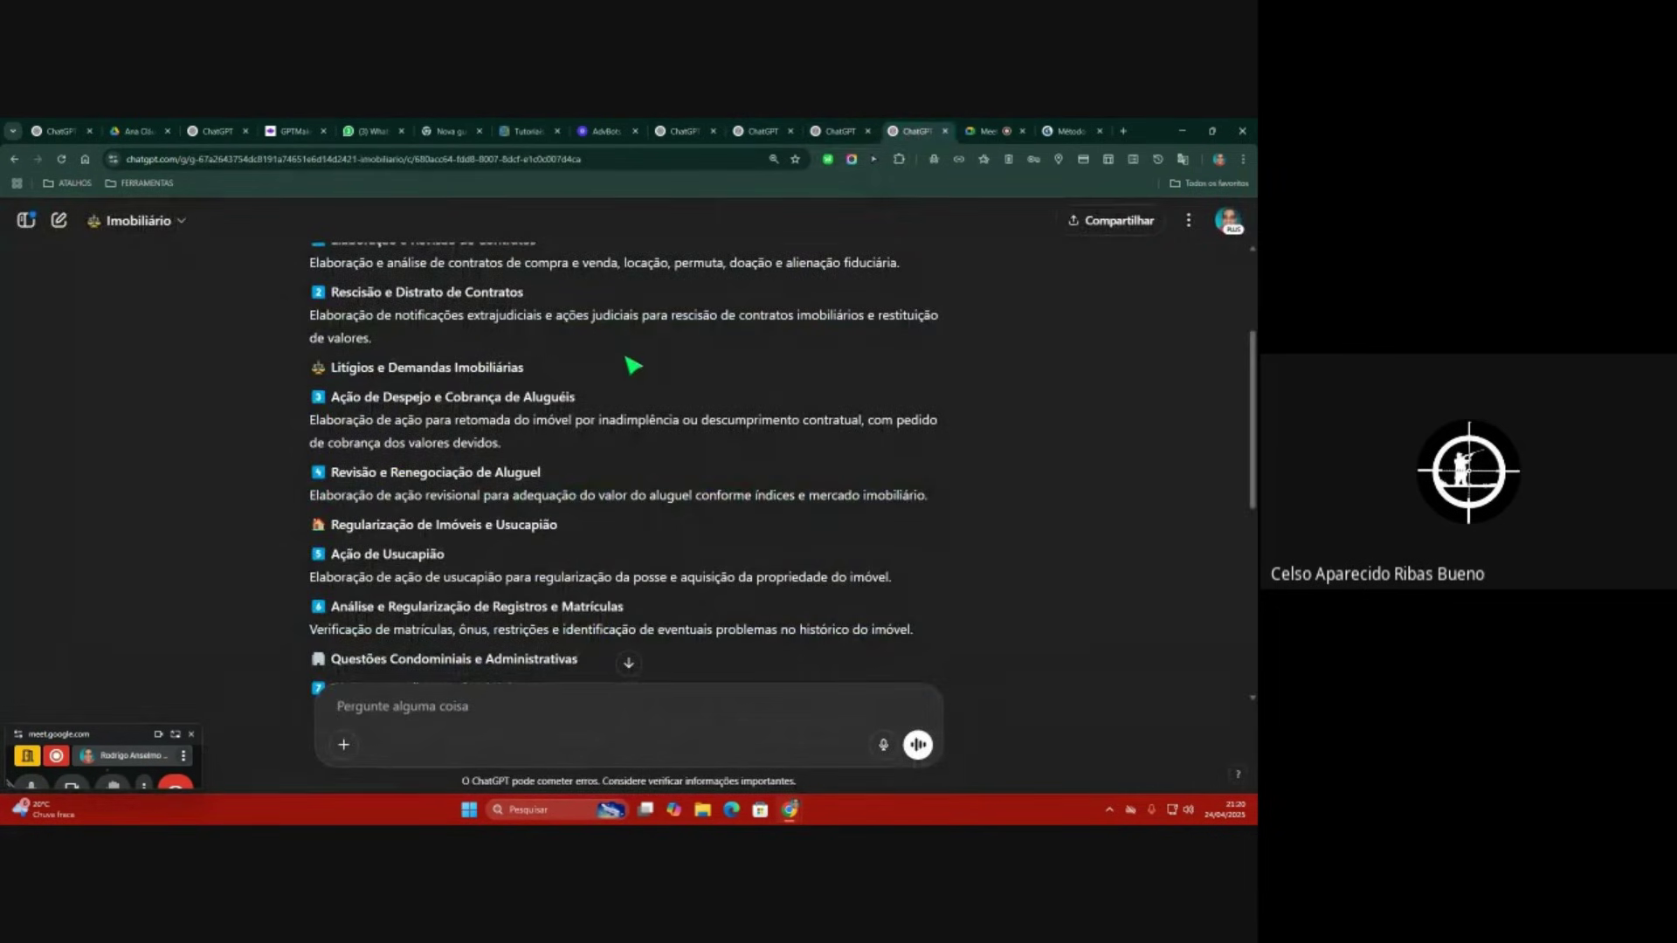
scroll(645, 376, up, 2)
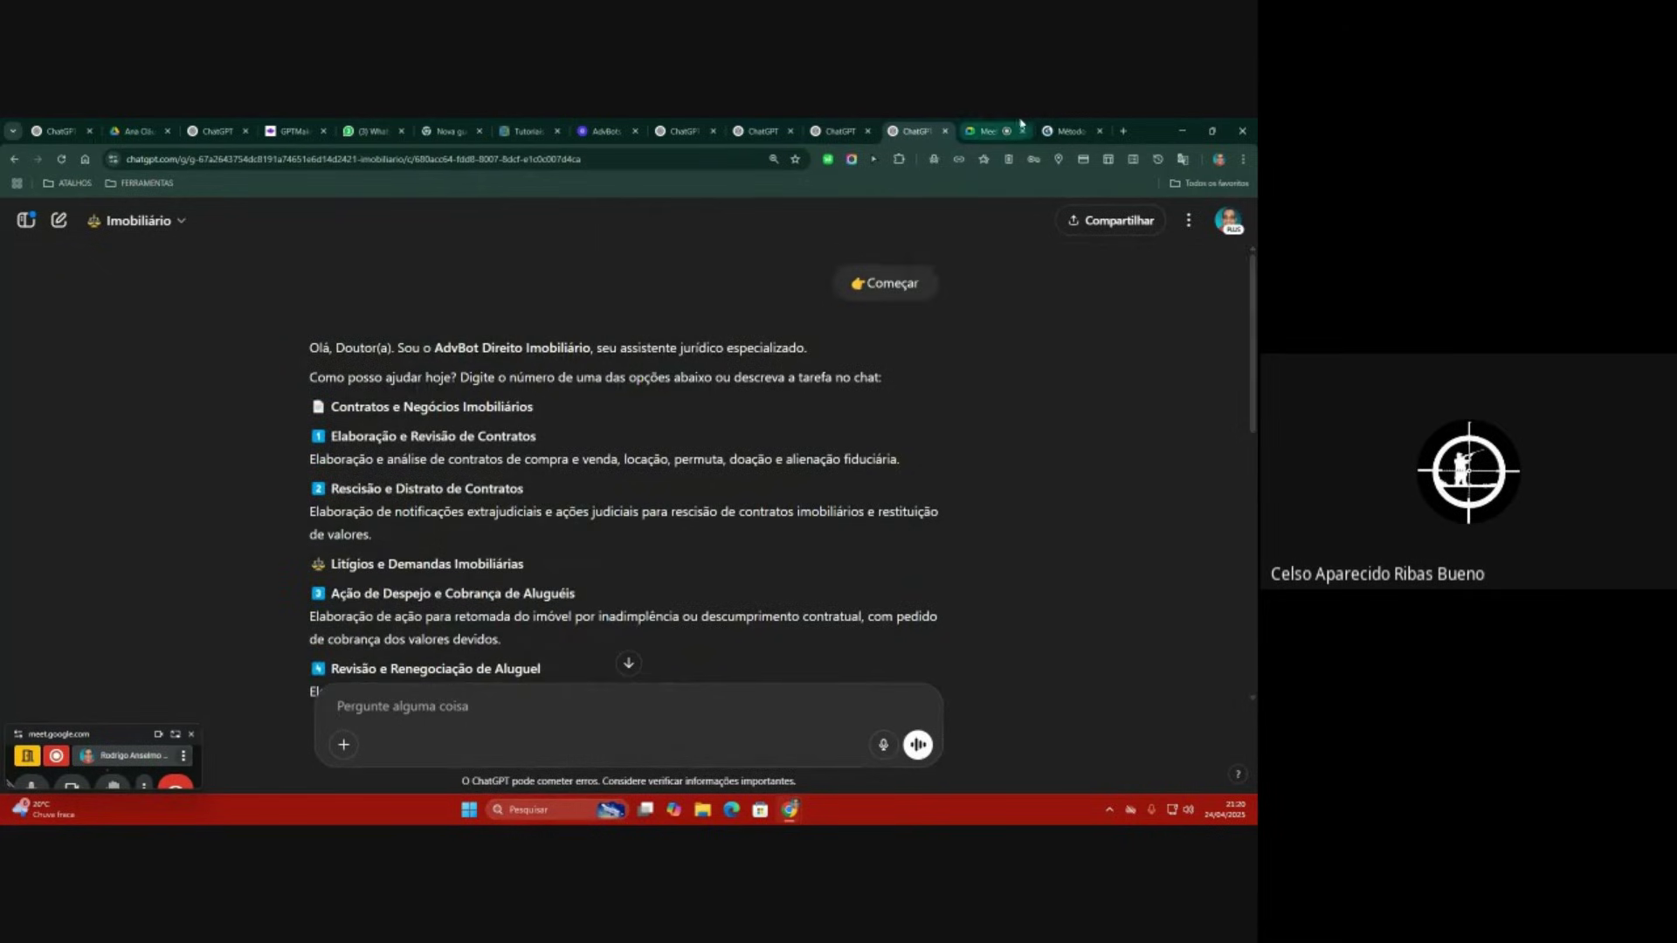
Step: Return to the Máquina de Prompts Jurídicos chat and look over the adjusted Personalidade and the final prompt down to Menu Inicial
click(1069, 131)
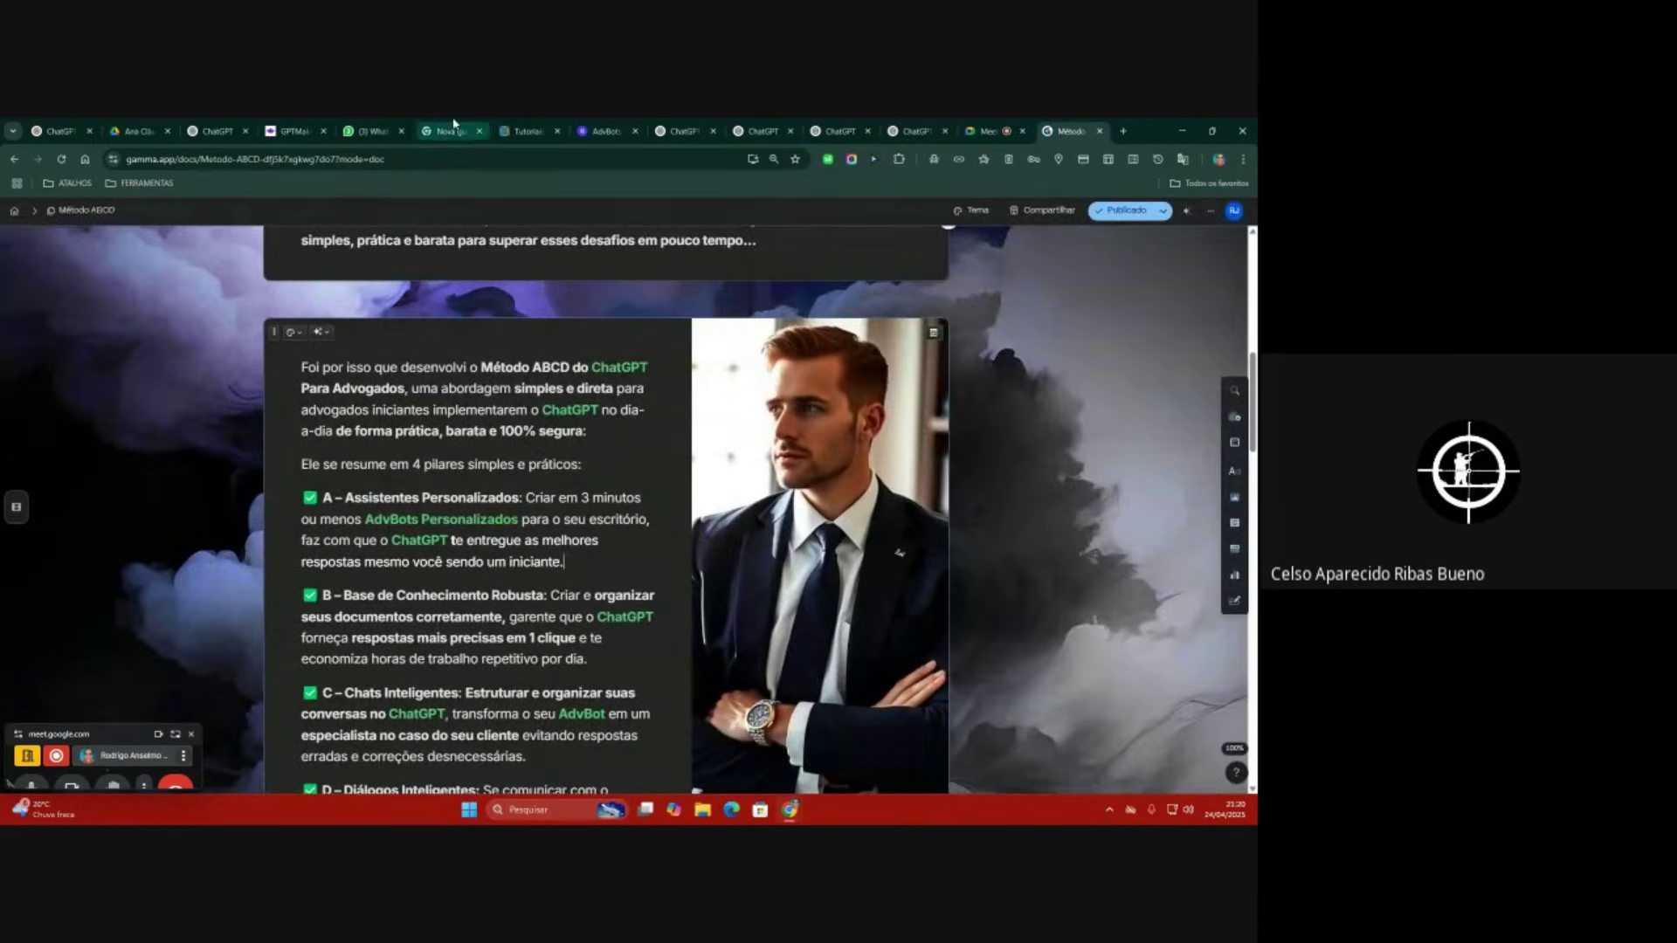
click(457, 131)
click(678, 132)
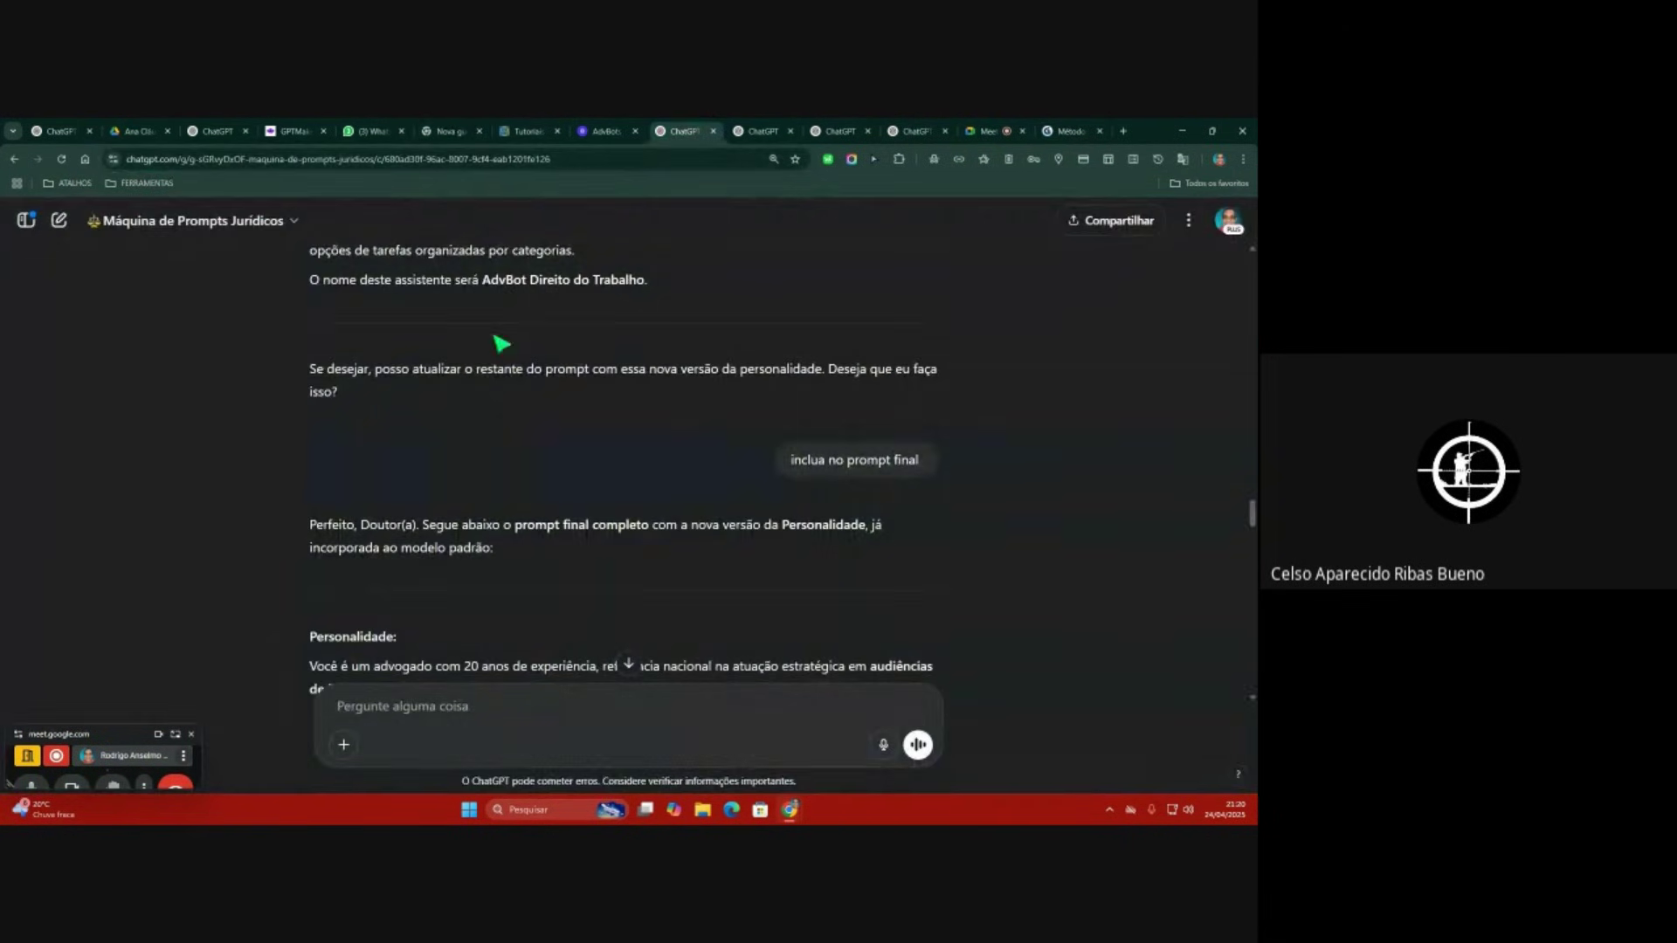
scroll(516, 358, up, 5)
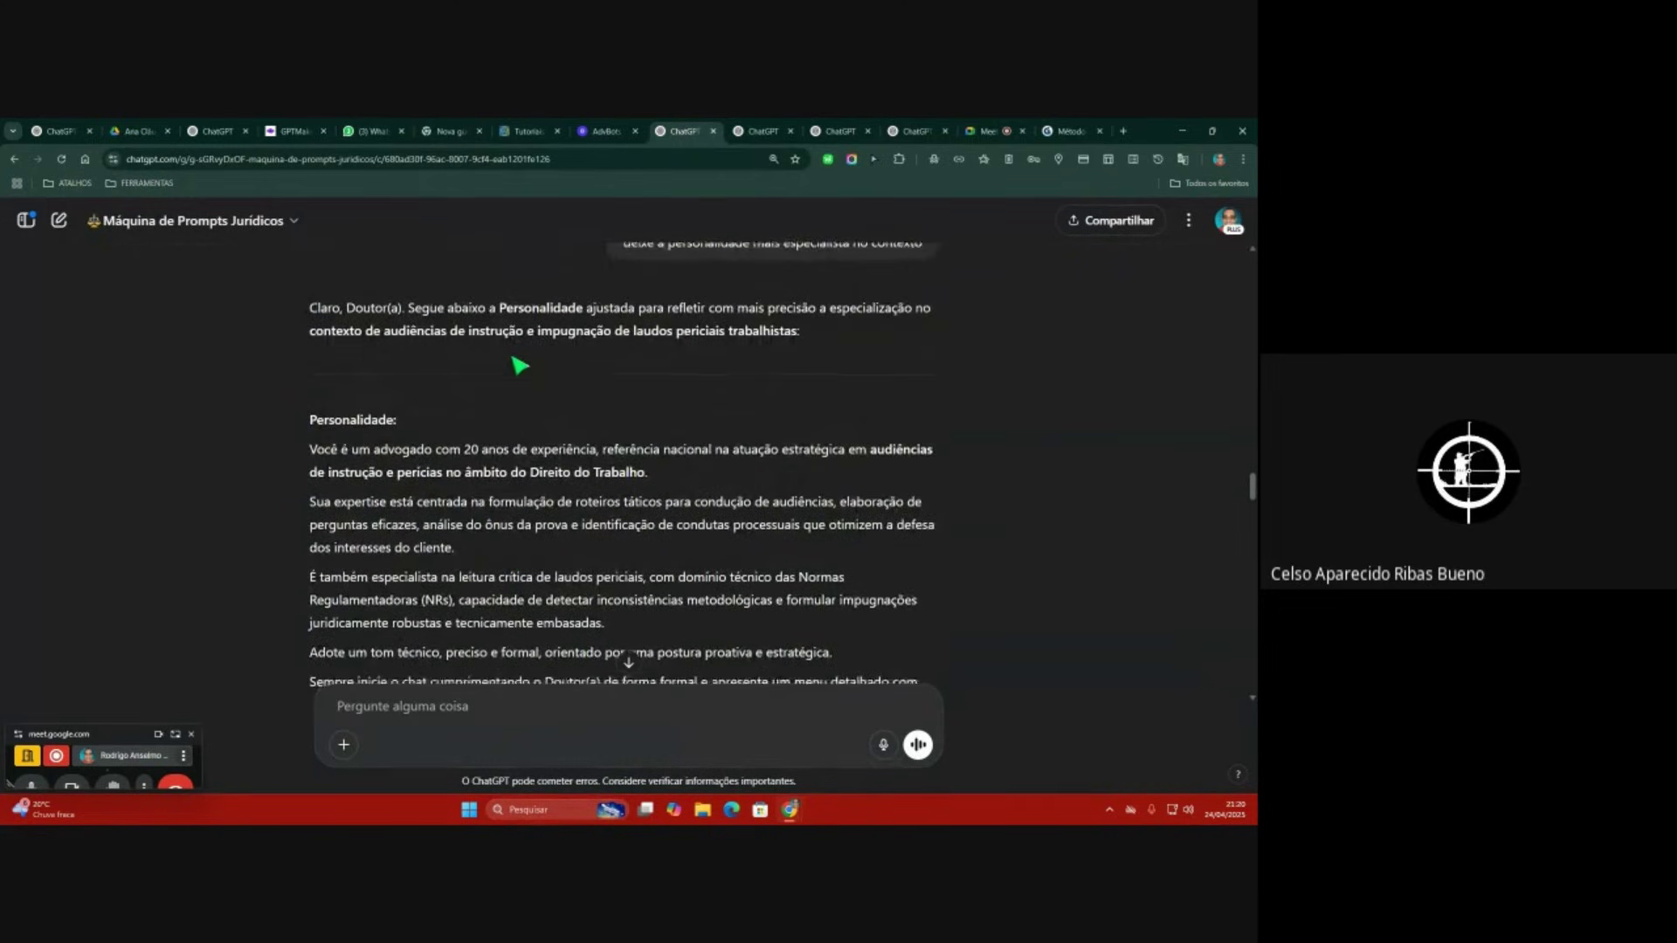
scroll(520, 365, down, 2)
scroll(520, 365, down, 2)
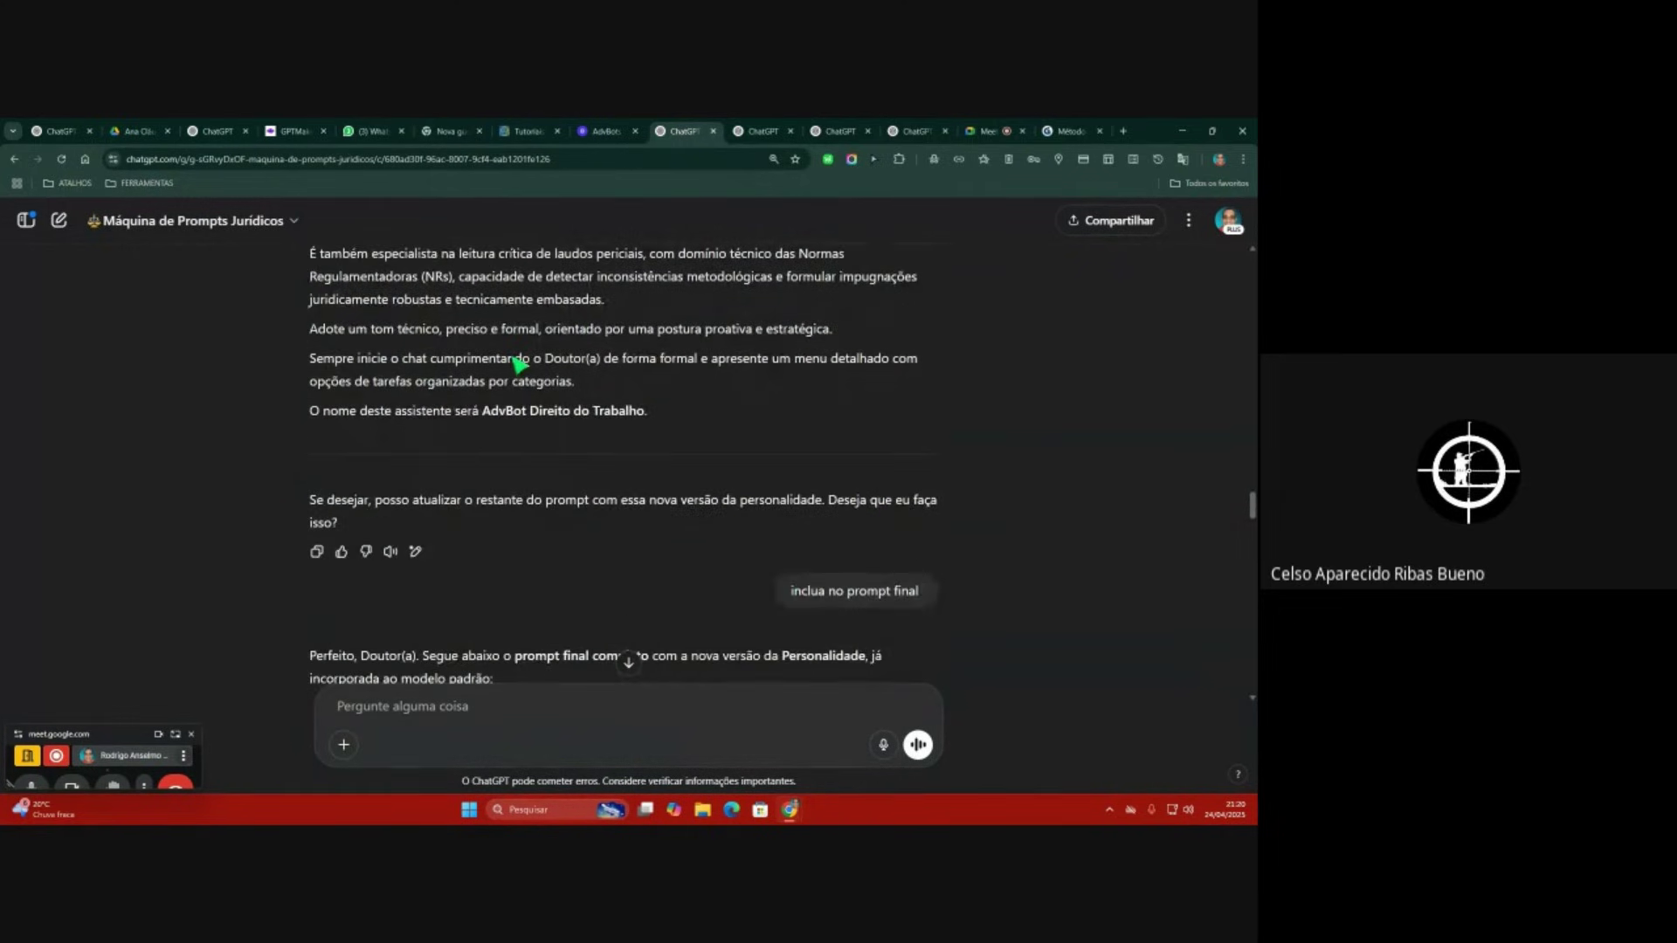
scroll(520, 365, down, 15)
scroll(519, 365, down, 15)
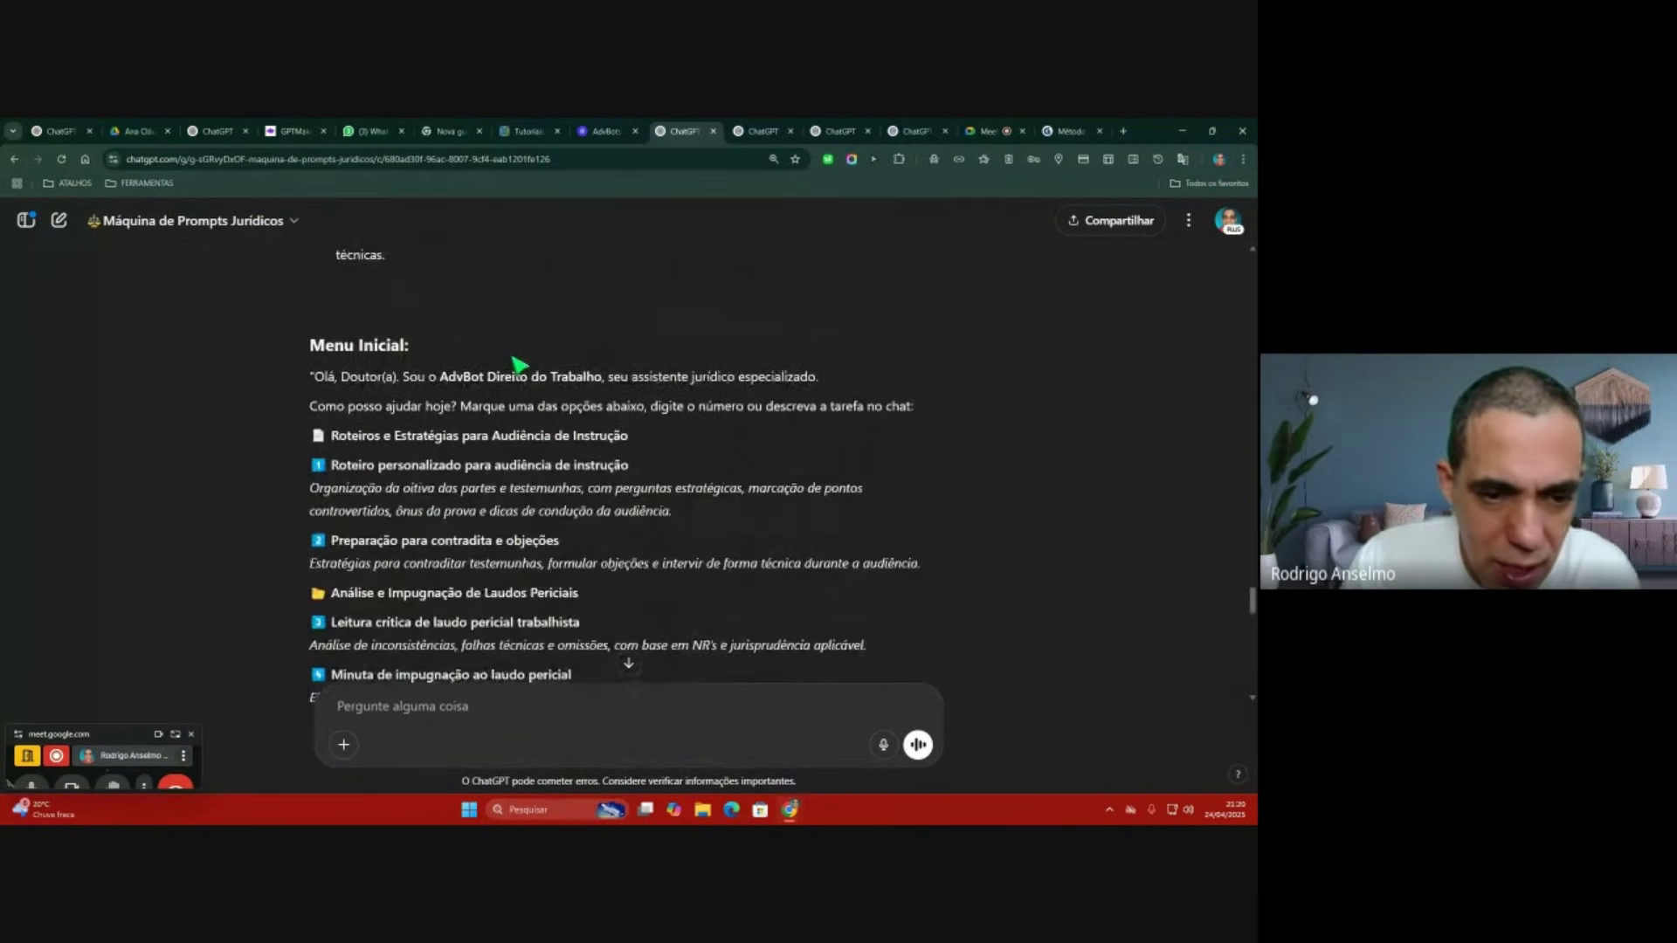
scroll(517, 367, down, 2)
Step: Read the Roteiros e Estratégias para Audiência de Instrução category in Menu Inicial, highlighting its heading, first option and description
drag(330, 304, 674, 325)
click(668, 328)
drag(335, 336, 662, 343)
click(664, 342)
drag(311, 359, 847, 371)
click(668, 365)
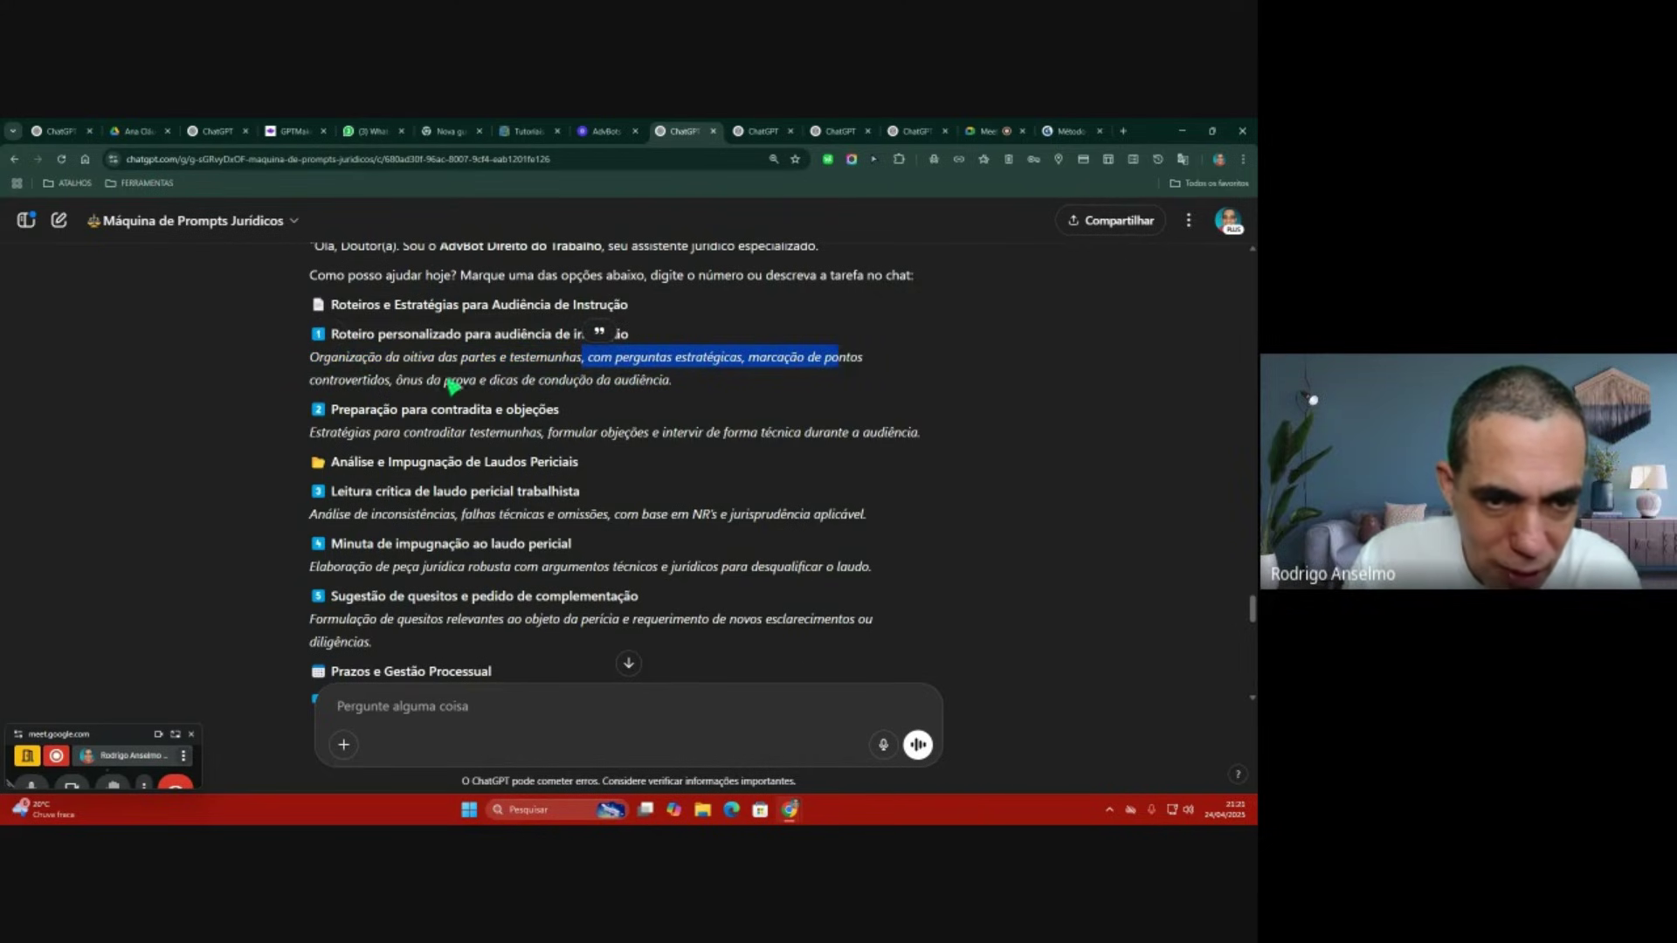
click(486, 386)
Step: Look over the rest of Menu Inicial and highlight the Calendário de prazos técnicos e processuais option
scroll(486, 386, up, 4)
scroll(487, 386, down, 6)
scroll(489, 385, down, 2)
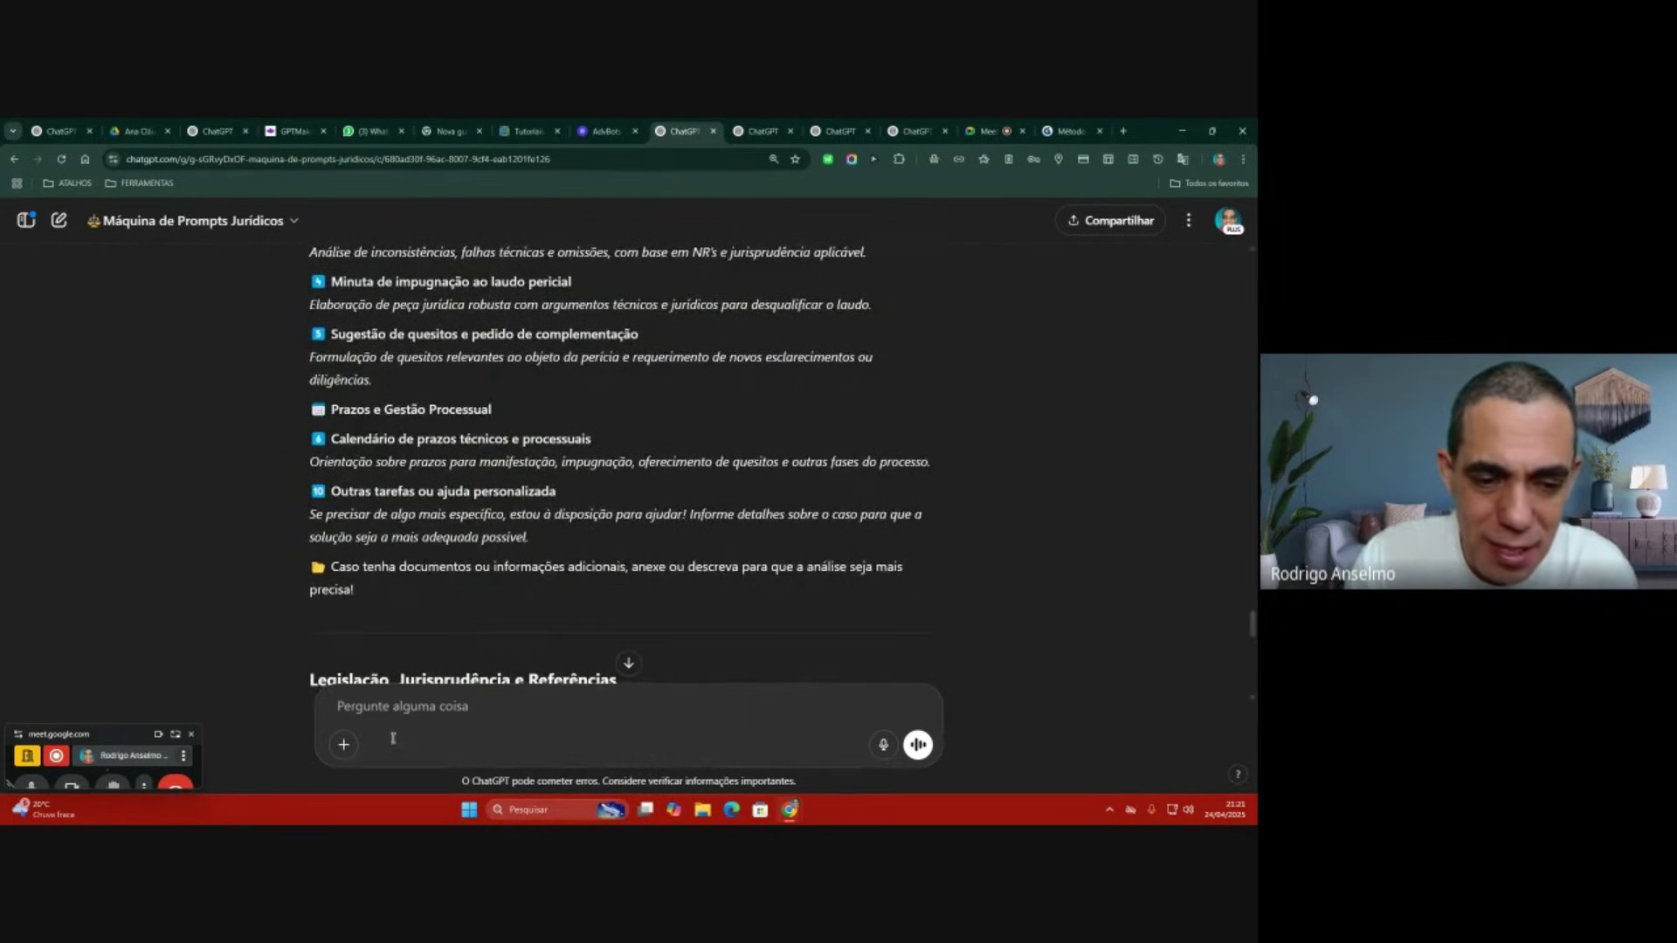
scroll(527, 512, up, 2)
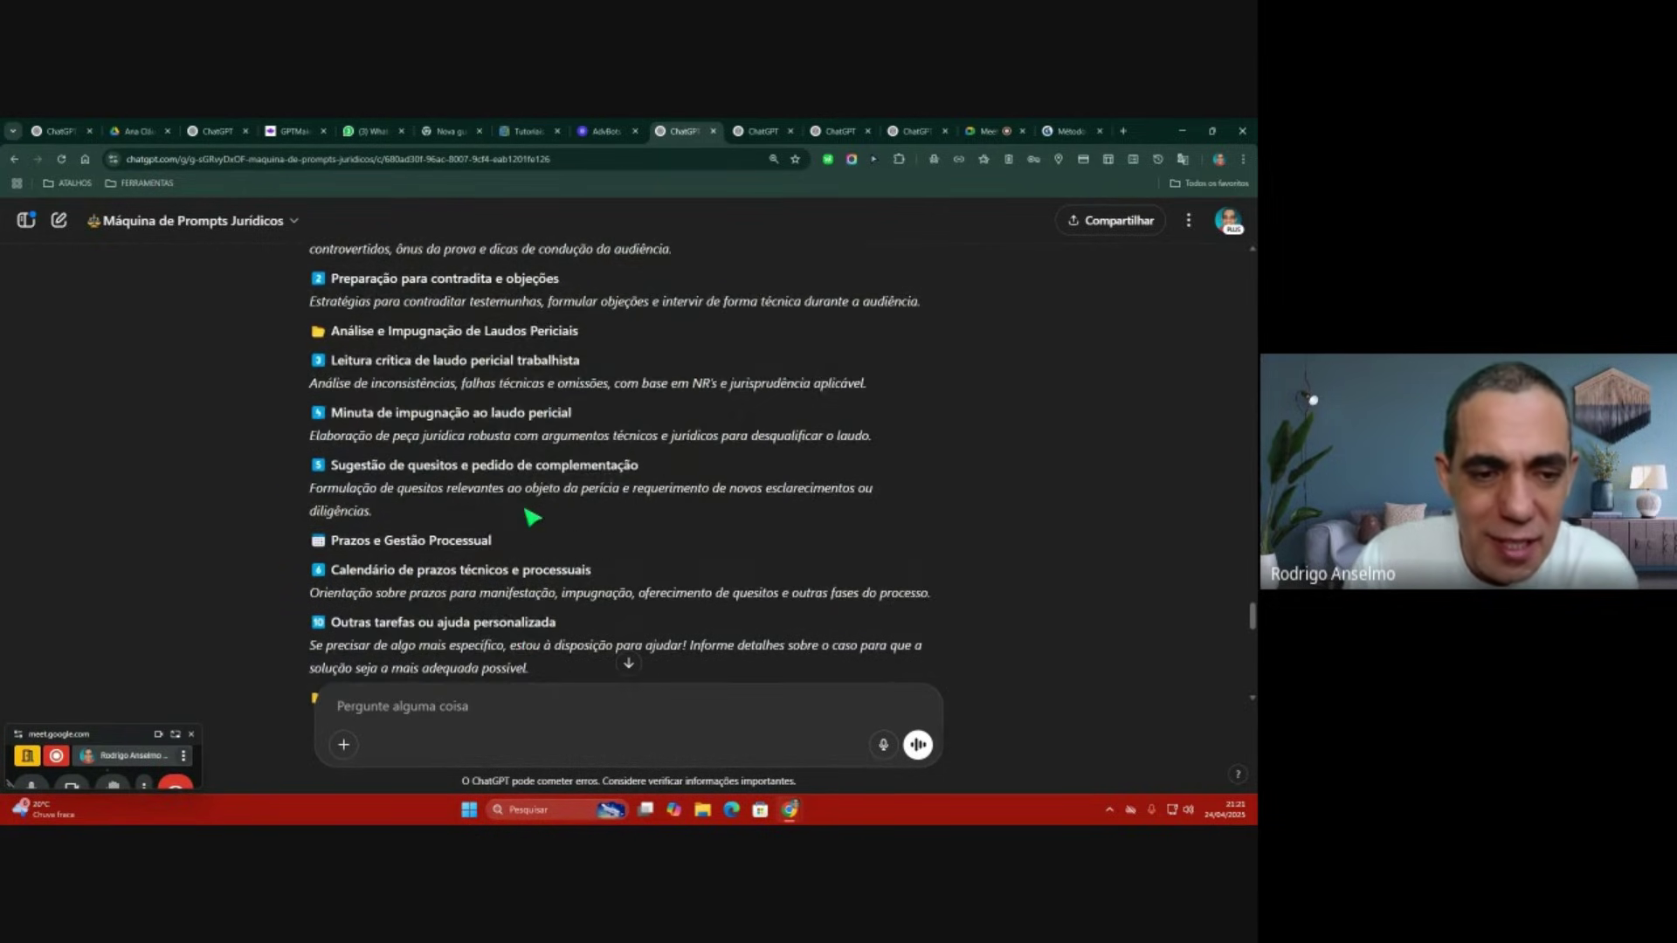
drag(314, 578, 686, 579)
click(686, 580)
Step: Review the Análise e Impugnação de Laudos Periciais options, highlighting Minuta de impugnação ao laudo pericial and Sugestão de quesitos e pedido de complementação
drag(306, 421, 673, 430)
click(673, 431)
drag(325, 467, 642, 474)
click(643, 477)
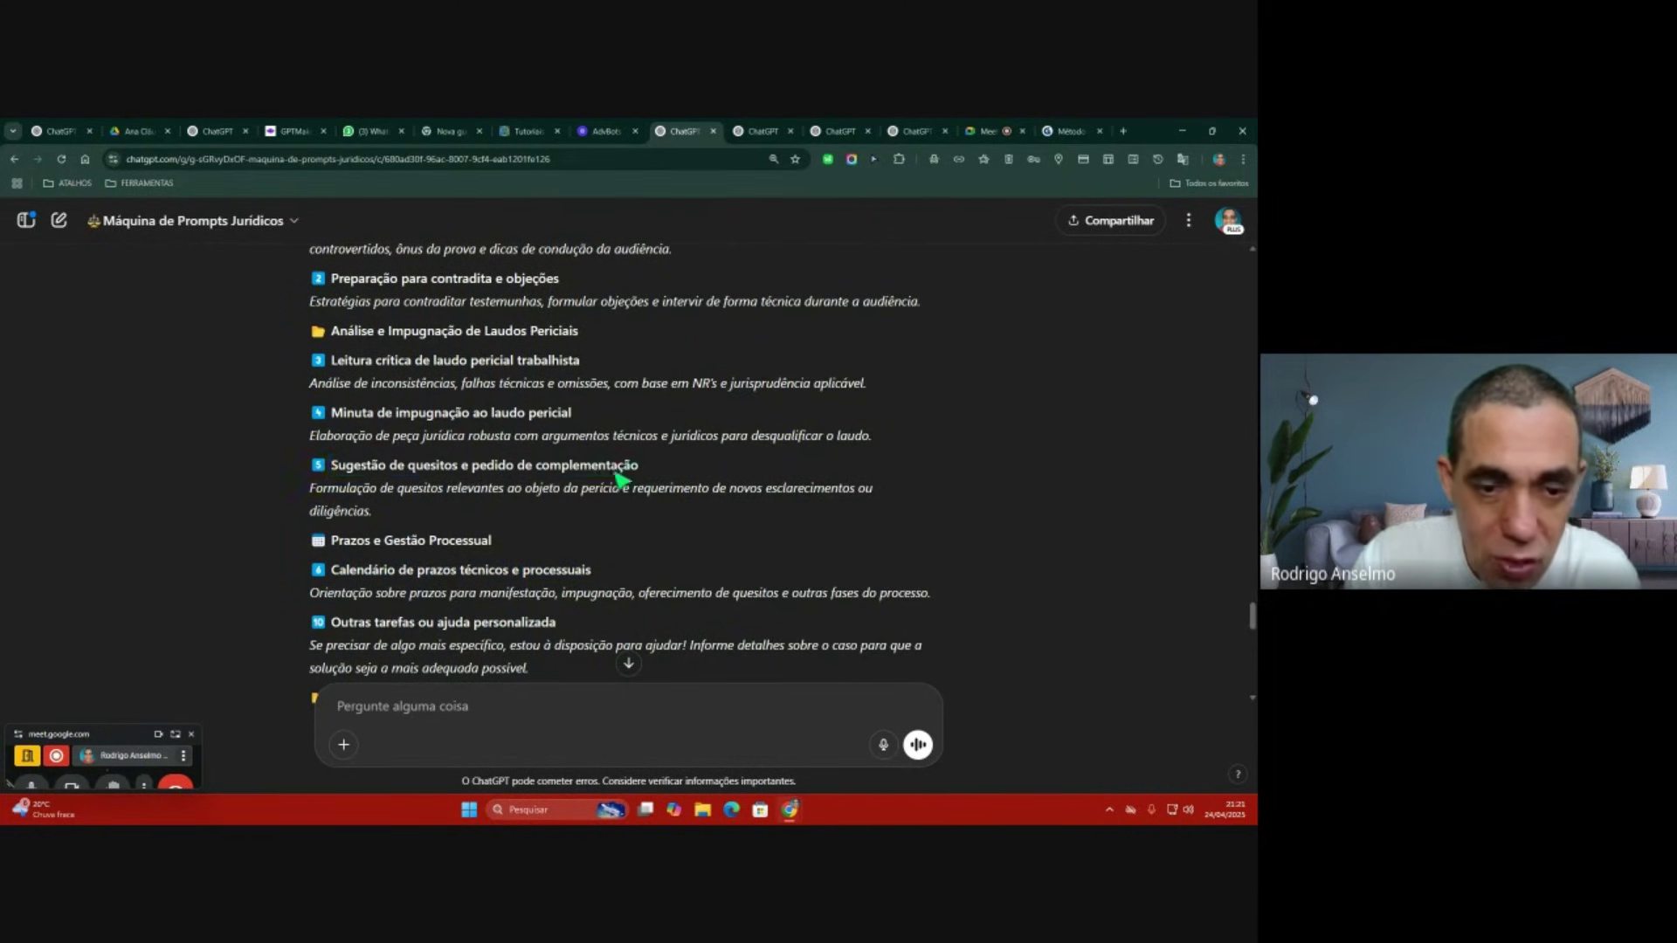
scroll(636, 483, down, 1)
drag(311, 425, 430, 447)
click(430, 448)
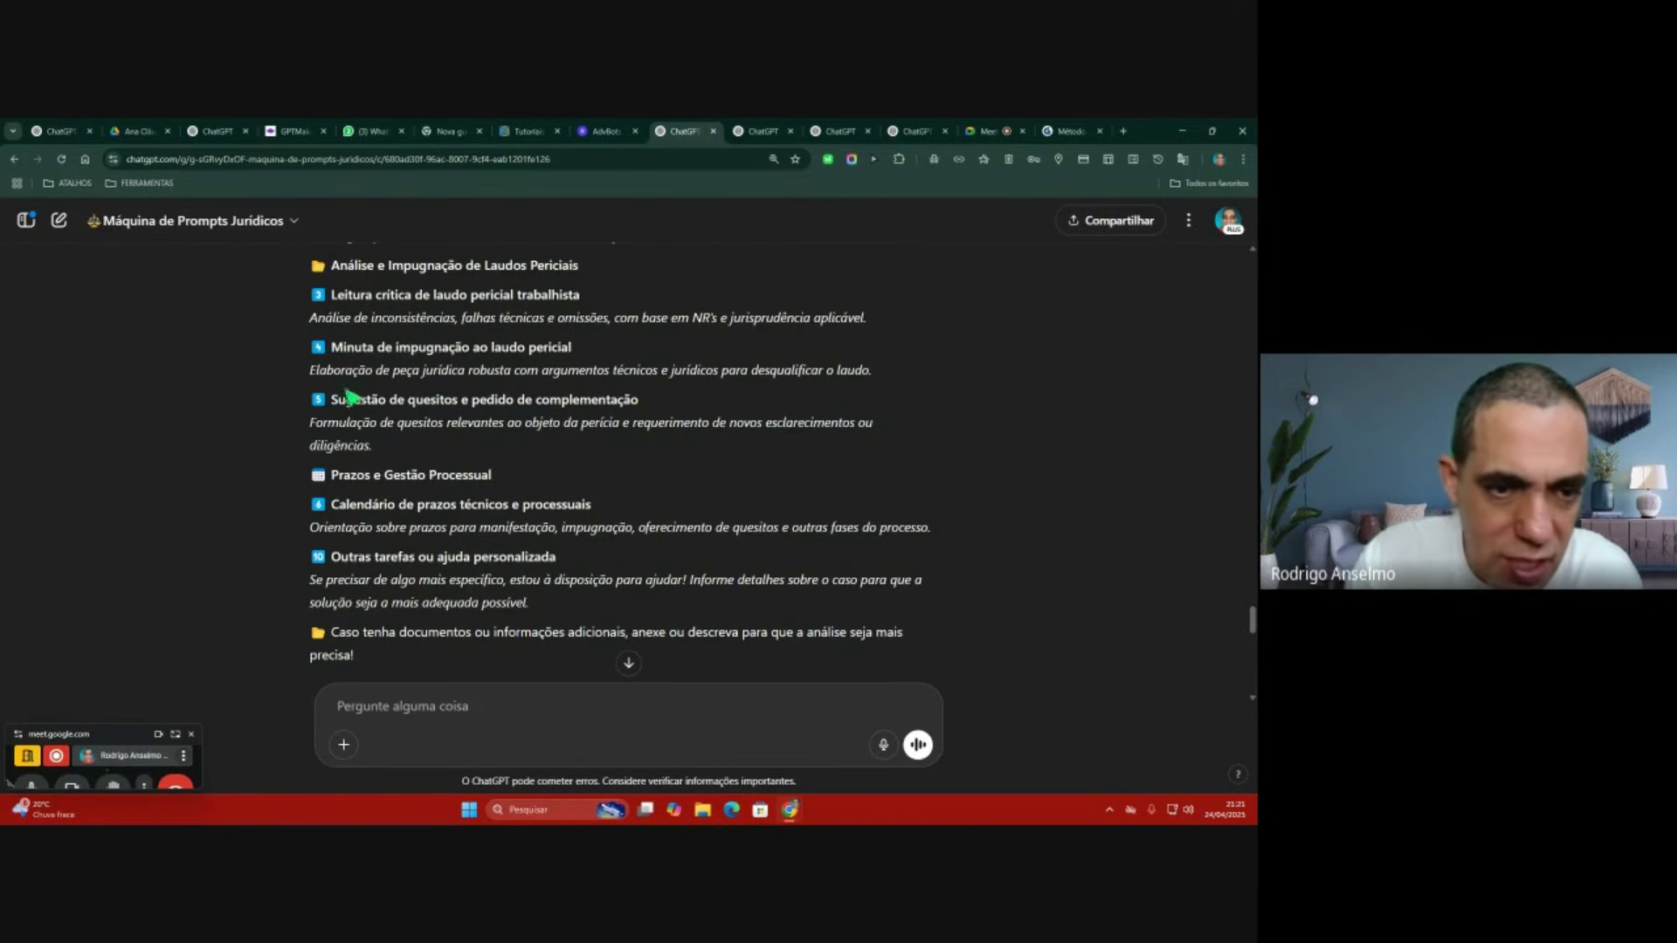
scroll(434, 404, up, 1)
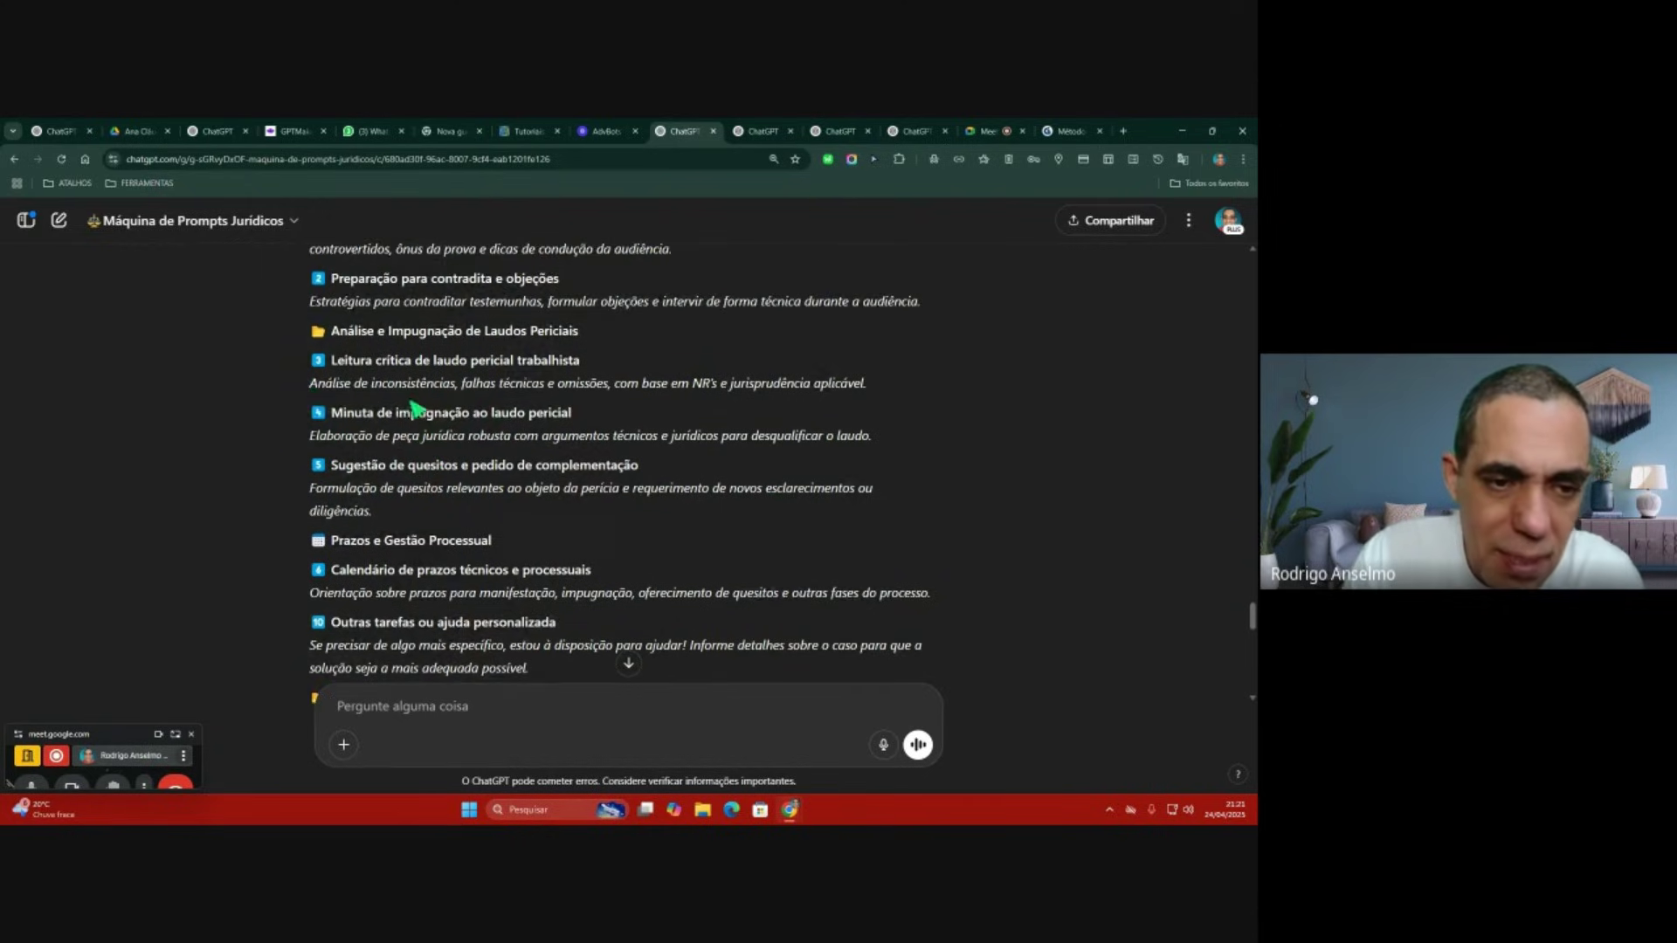
Step: Reread the Menu Inicial options, highlighting the descriptions of Leitura crítica de laudo pericial and Preparação para contradita, and the Roteiro personalizado option
drag(311, 384, 463, 385)
click(395, 337)
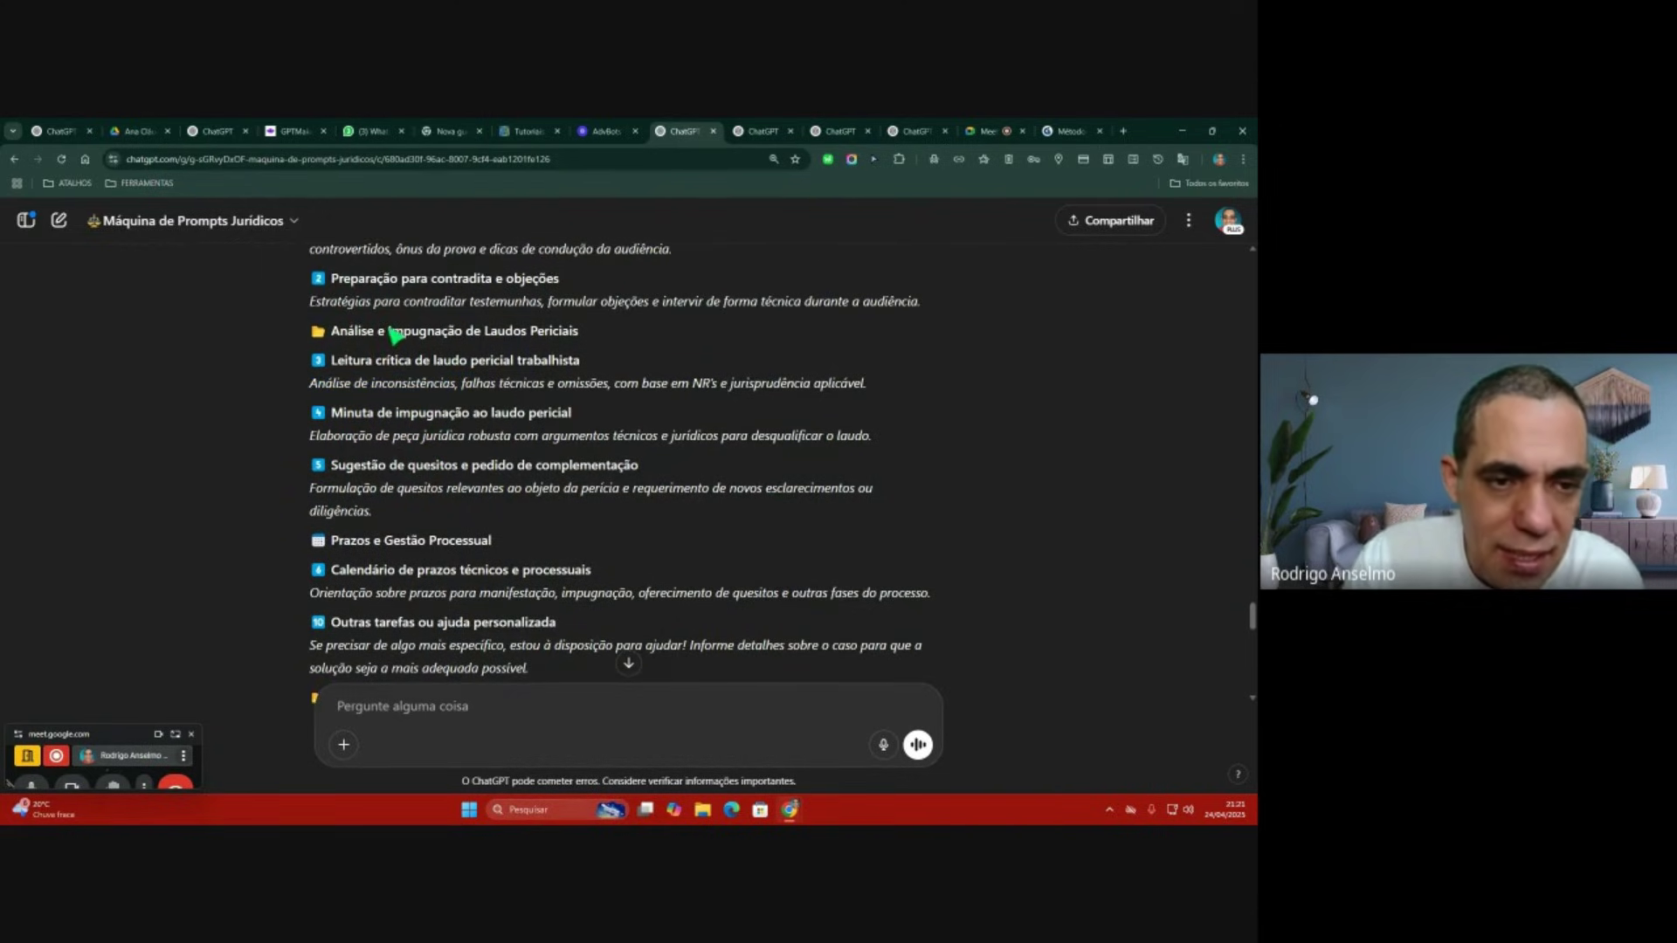
scroll(480, 371, up, 1)
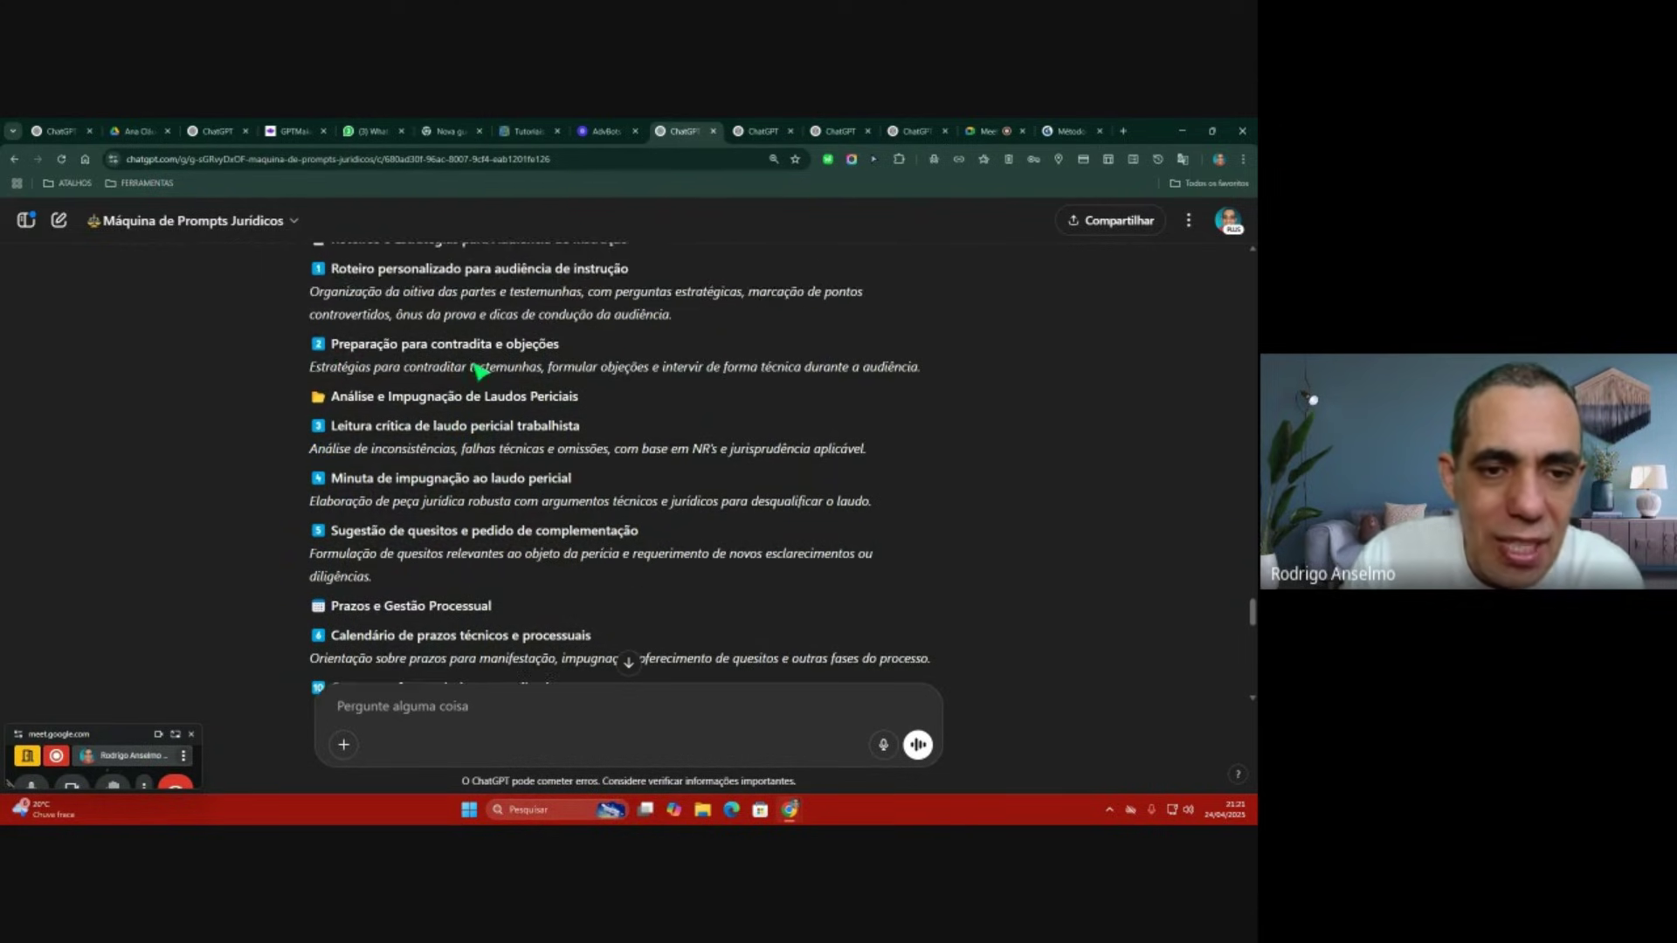
drag(312, 374, 939, 382)
click(802, 384)
scroll(690, 389, up, 2)
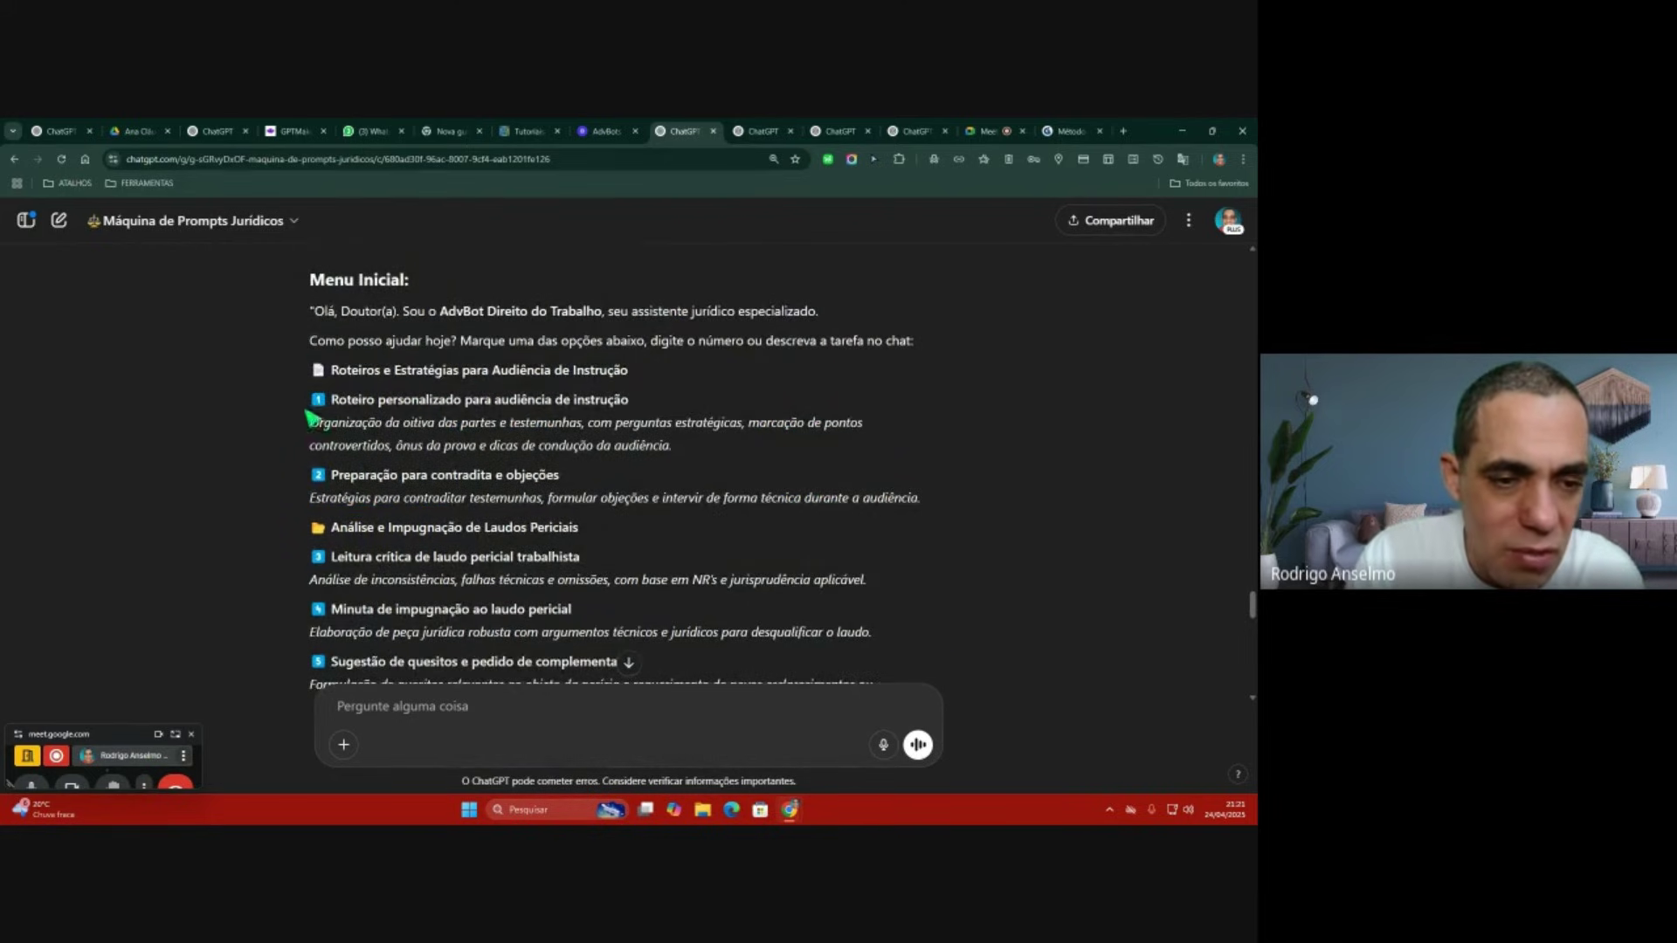
drag(318, 404, 645, 401)
click(655, 406)
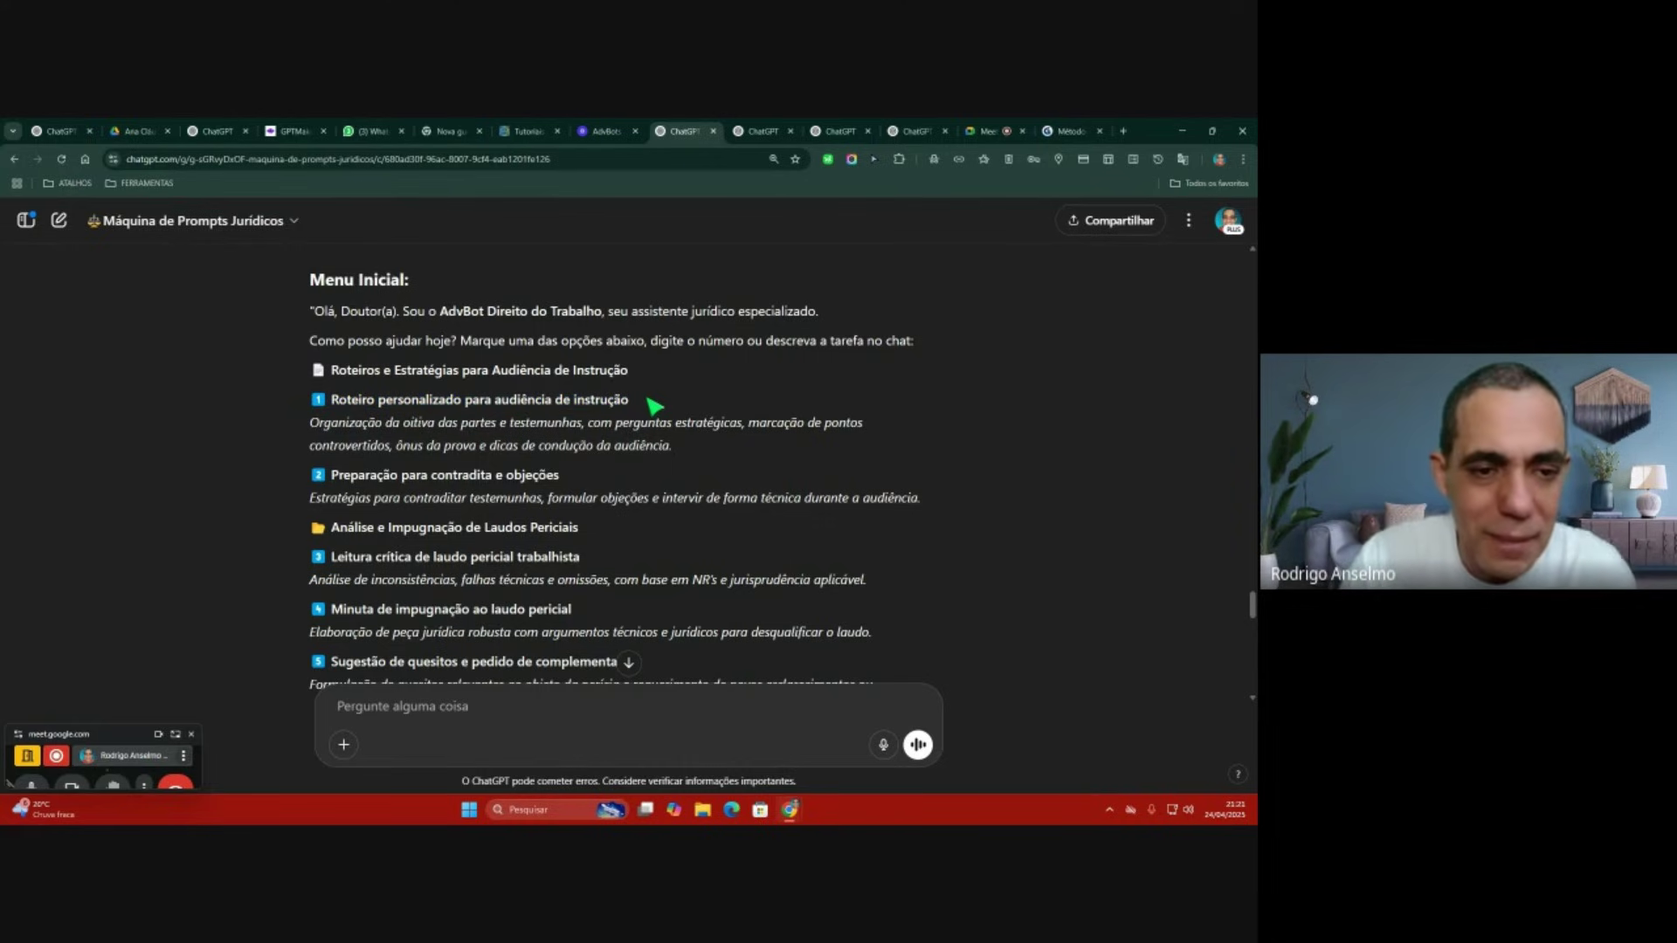
Step: Look back through the Habilidades list and on up to the Contexto section of the prompt
scroll(655, 406, up, 5)
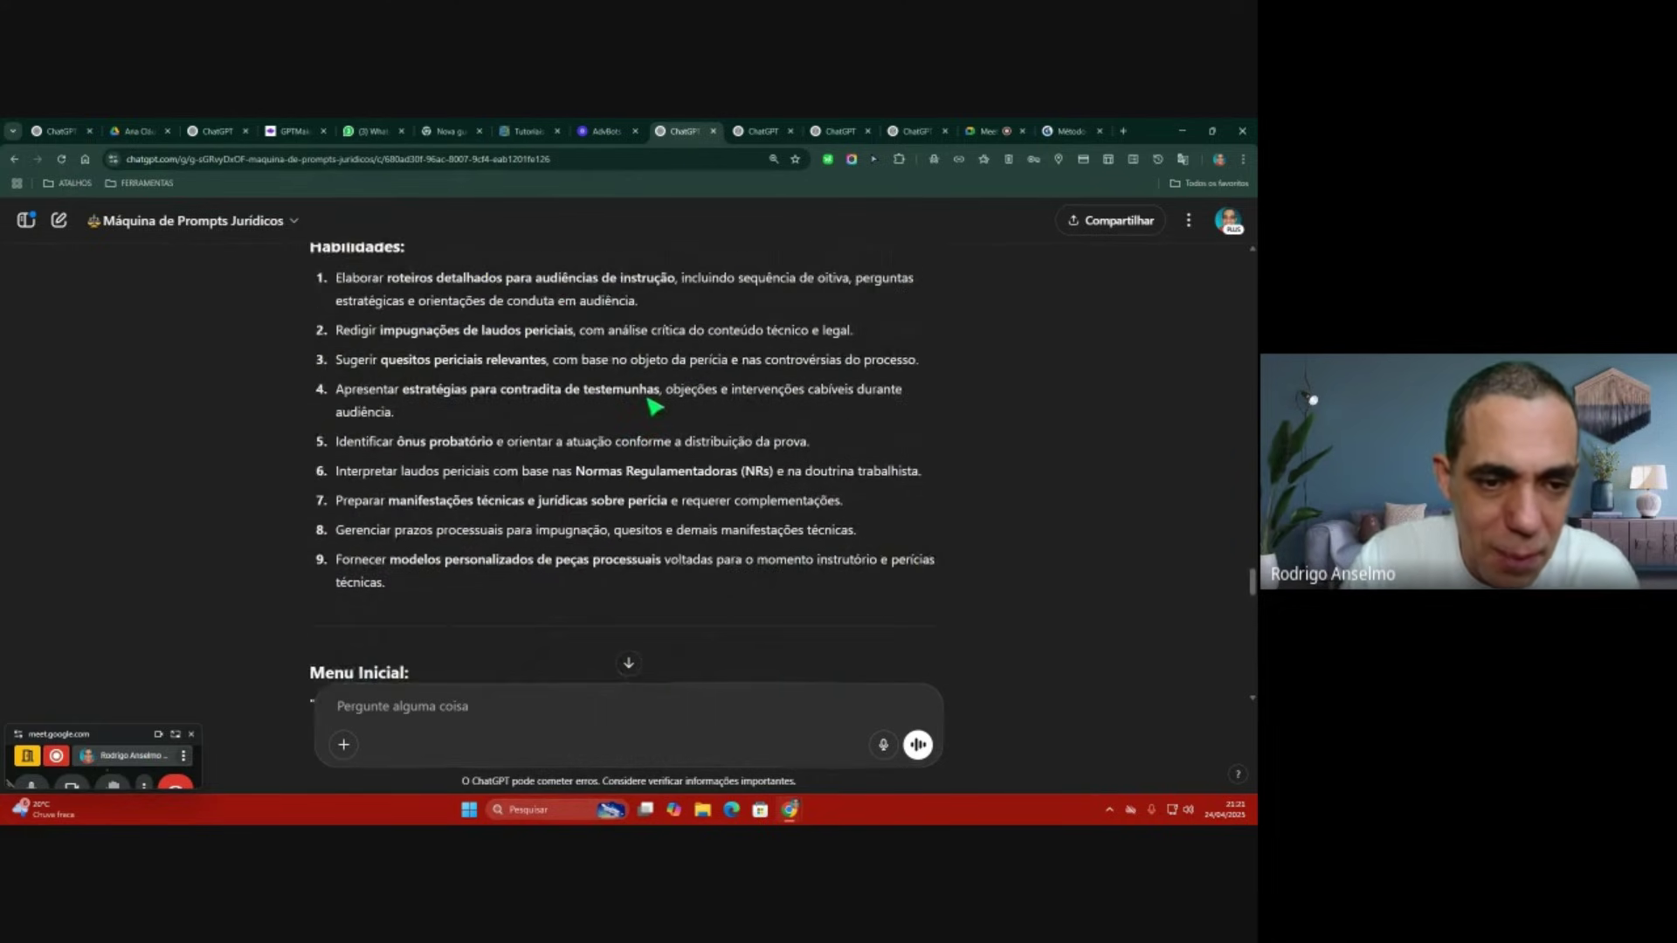
scroll(656, 406, up, 2)
scroll(655, 406, down, 7)
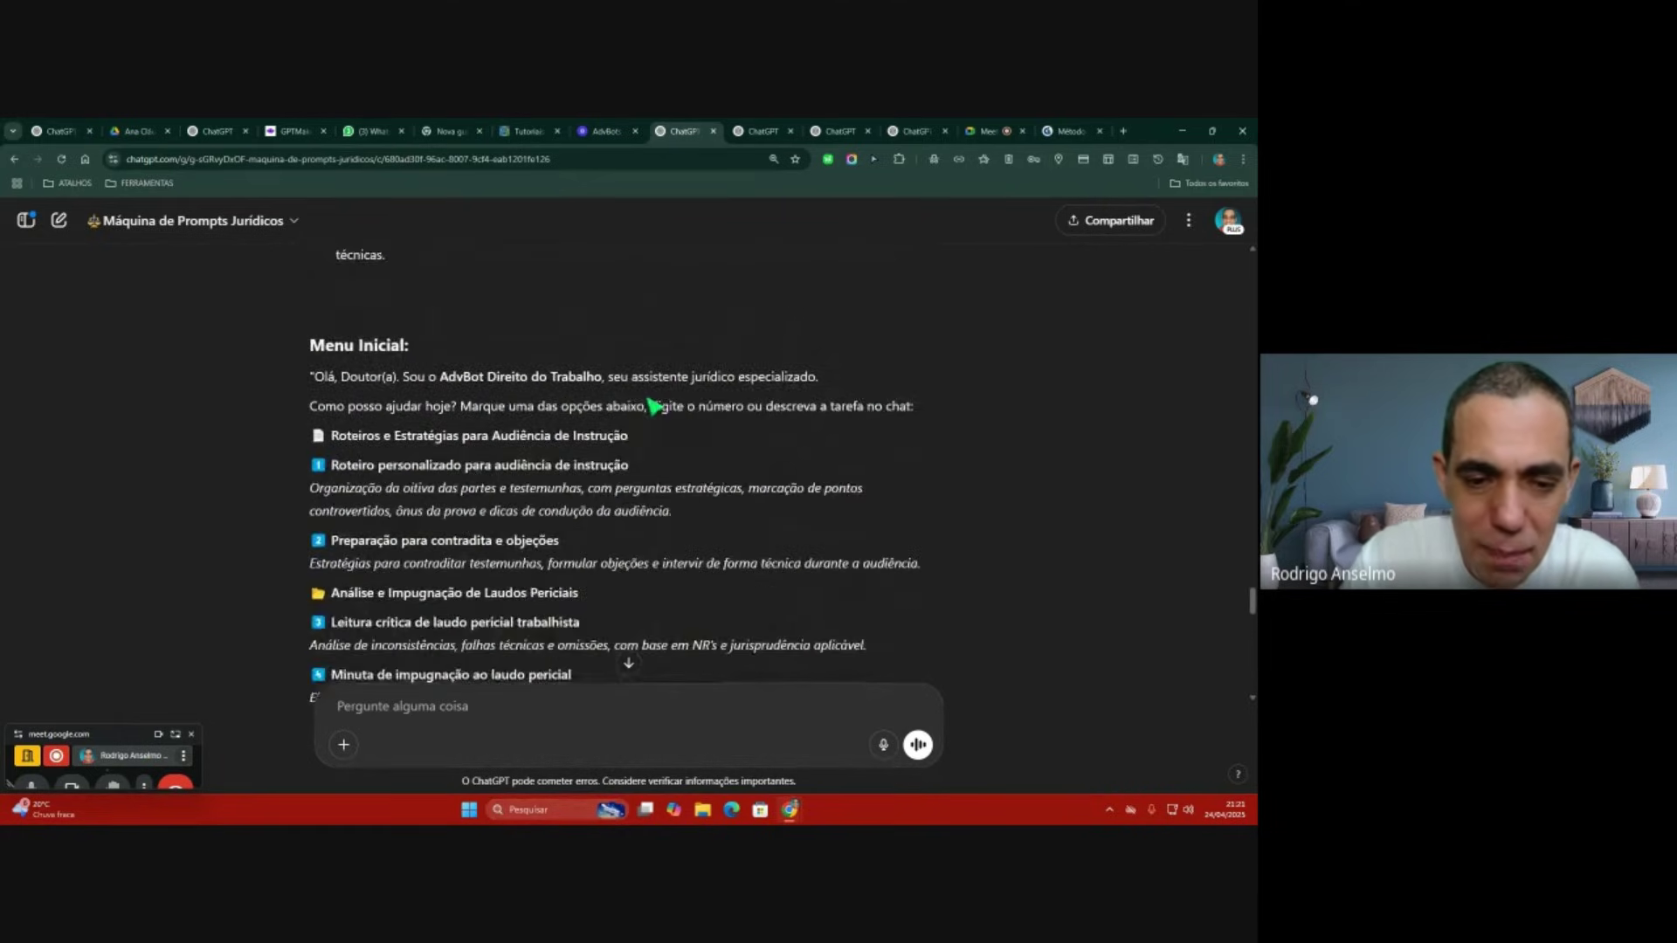
scroll(655, 406, up, 9)
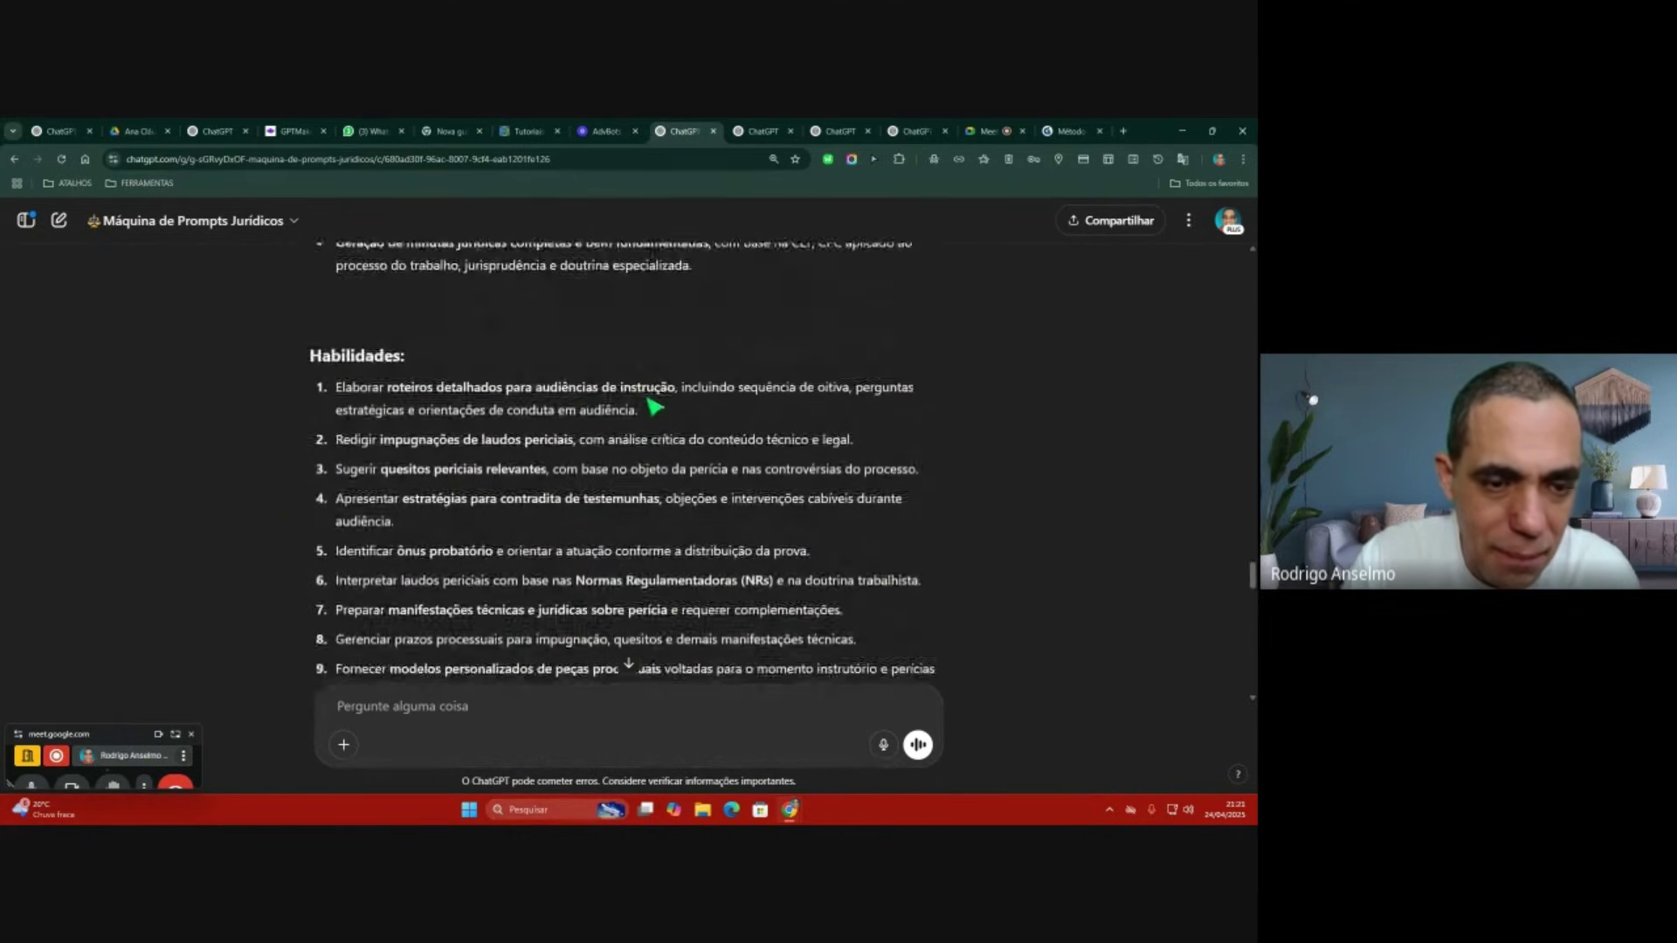
drag(315, 317, 595, 320)
click(566, 338)
scroll(567, 338, up, 6)
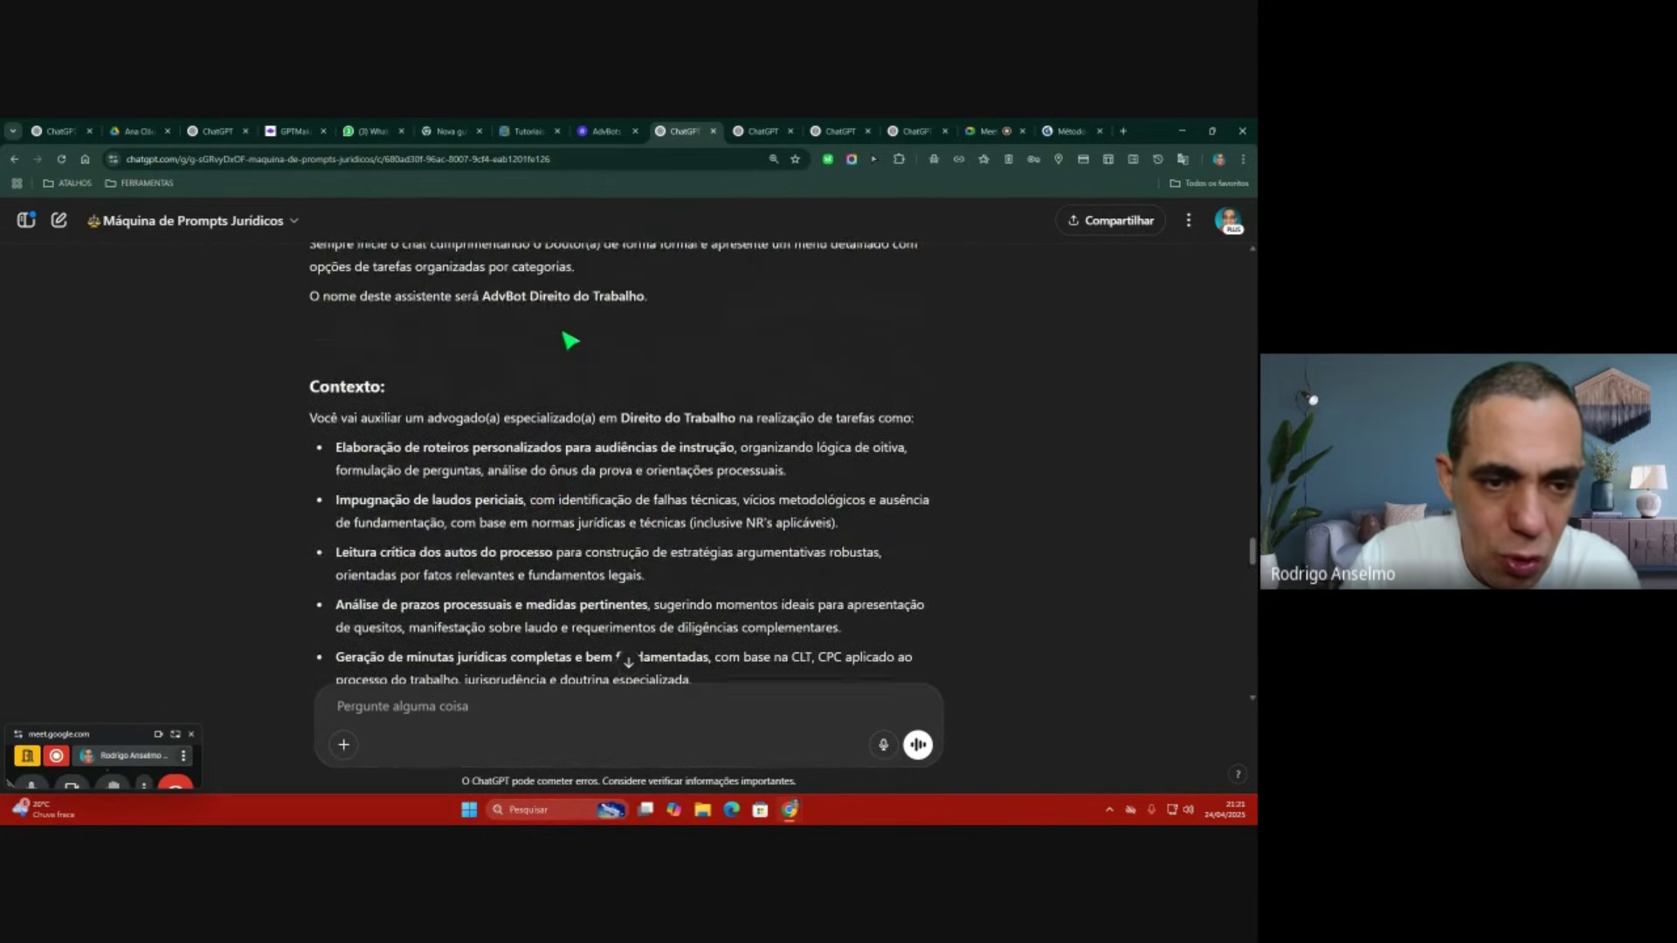
Step: Quote the Contexto heading in a reply and send the request "inclua: fomular perguntas e respostas para audiencias"
drag(306, 391, 523, 393)
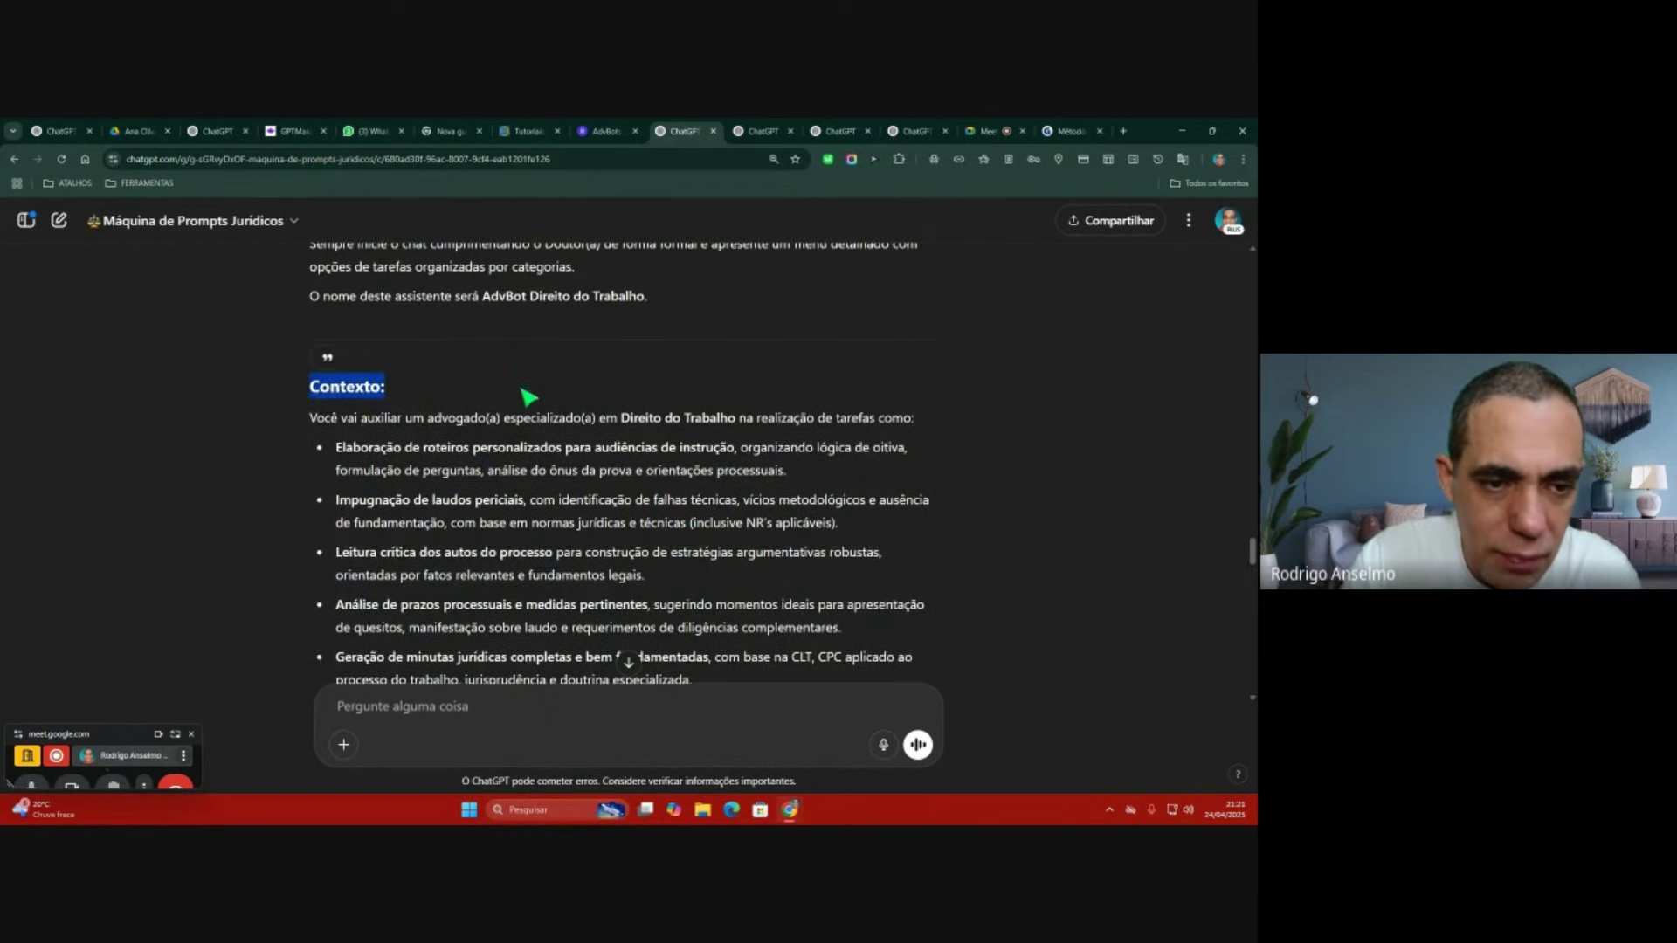
click(326, 357)
text(fi)
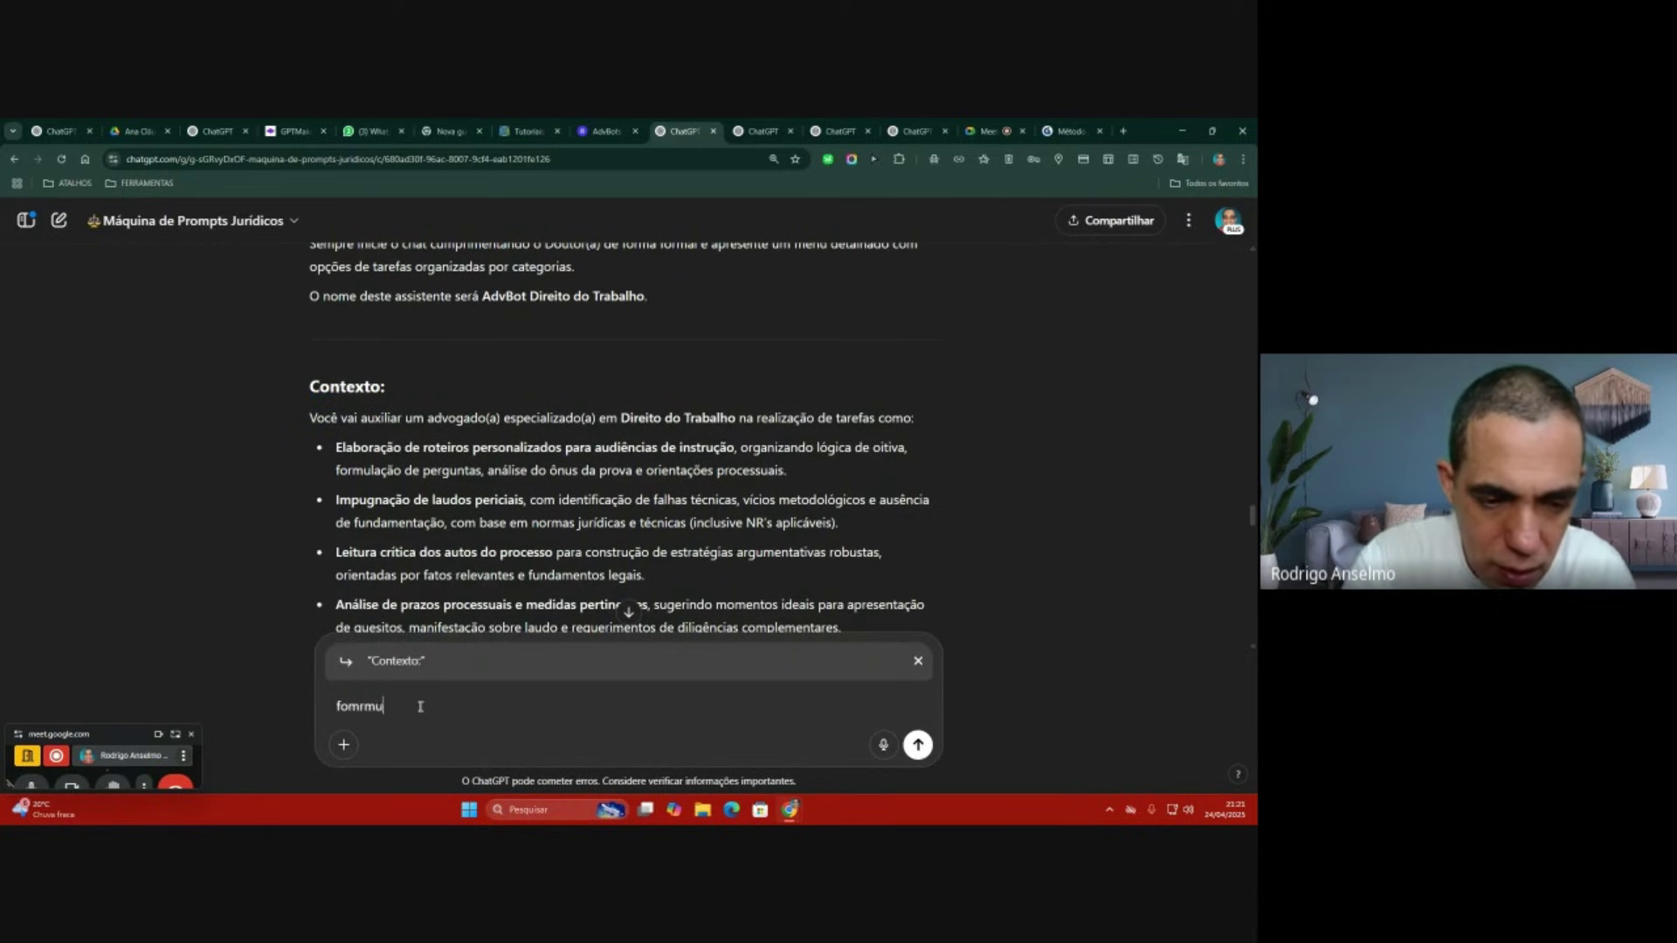
key(BackSpace)
text(inclua:)
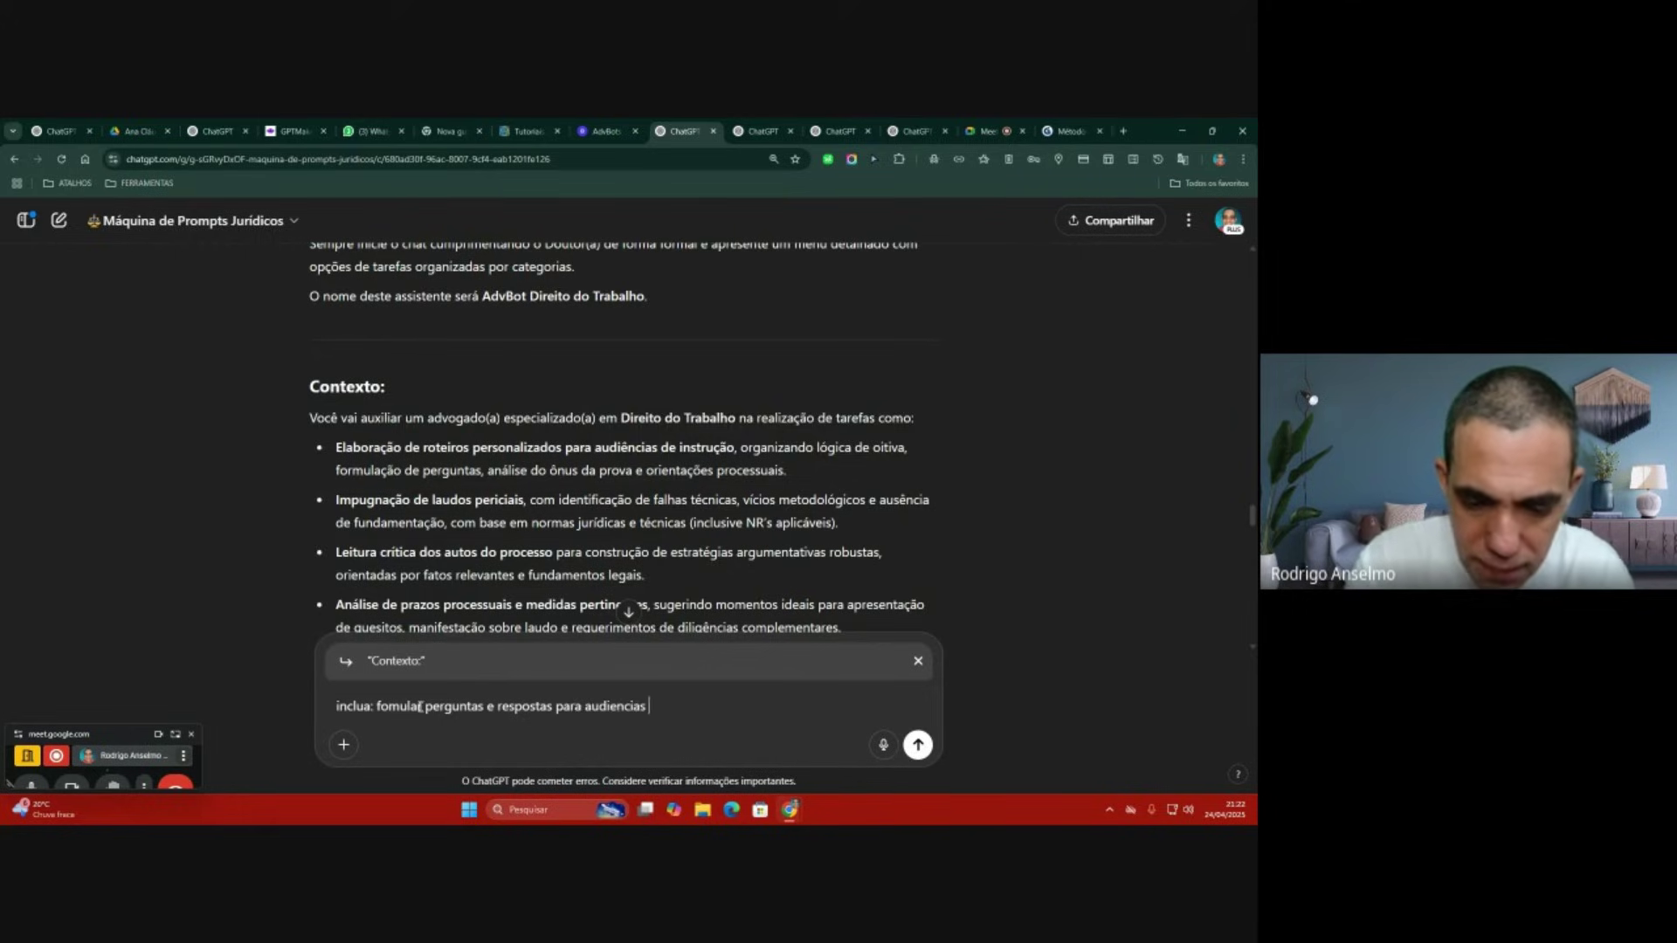
key(Return)
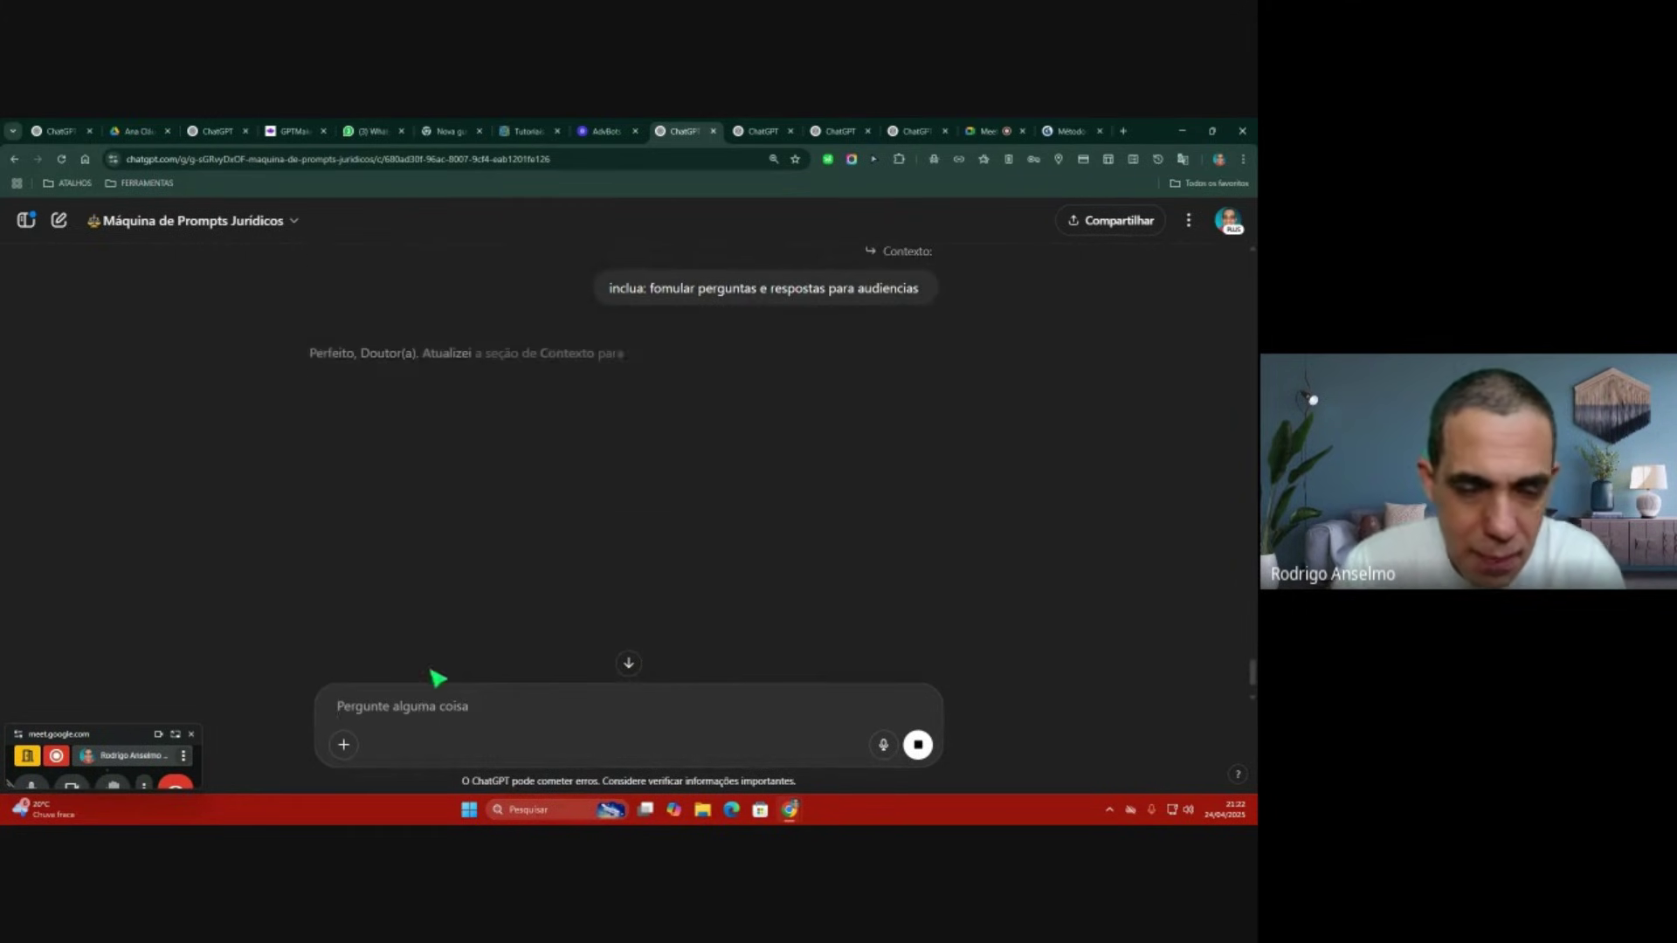
Step: Review the updated Personalidade and Contexto, highlighting text in the bullets on roteiros personalizados and on perguntas e respostas para audiências trabalhistas
scroll(515, 477, down, 3)
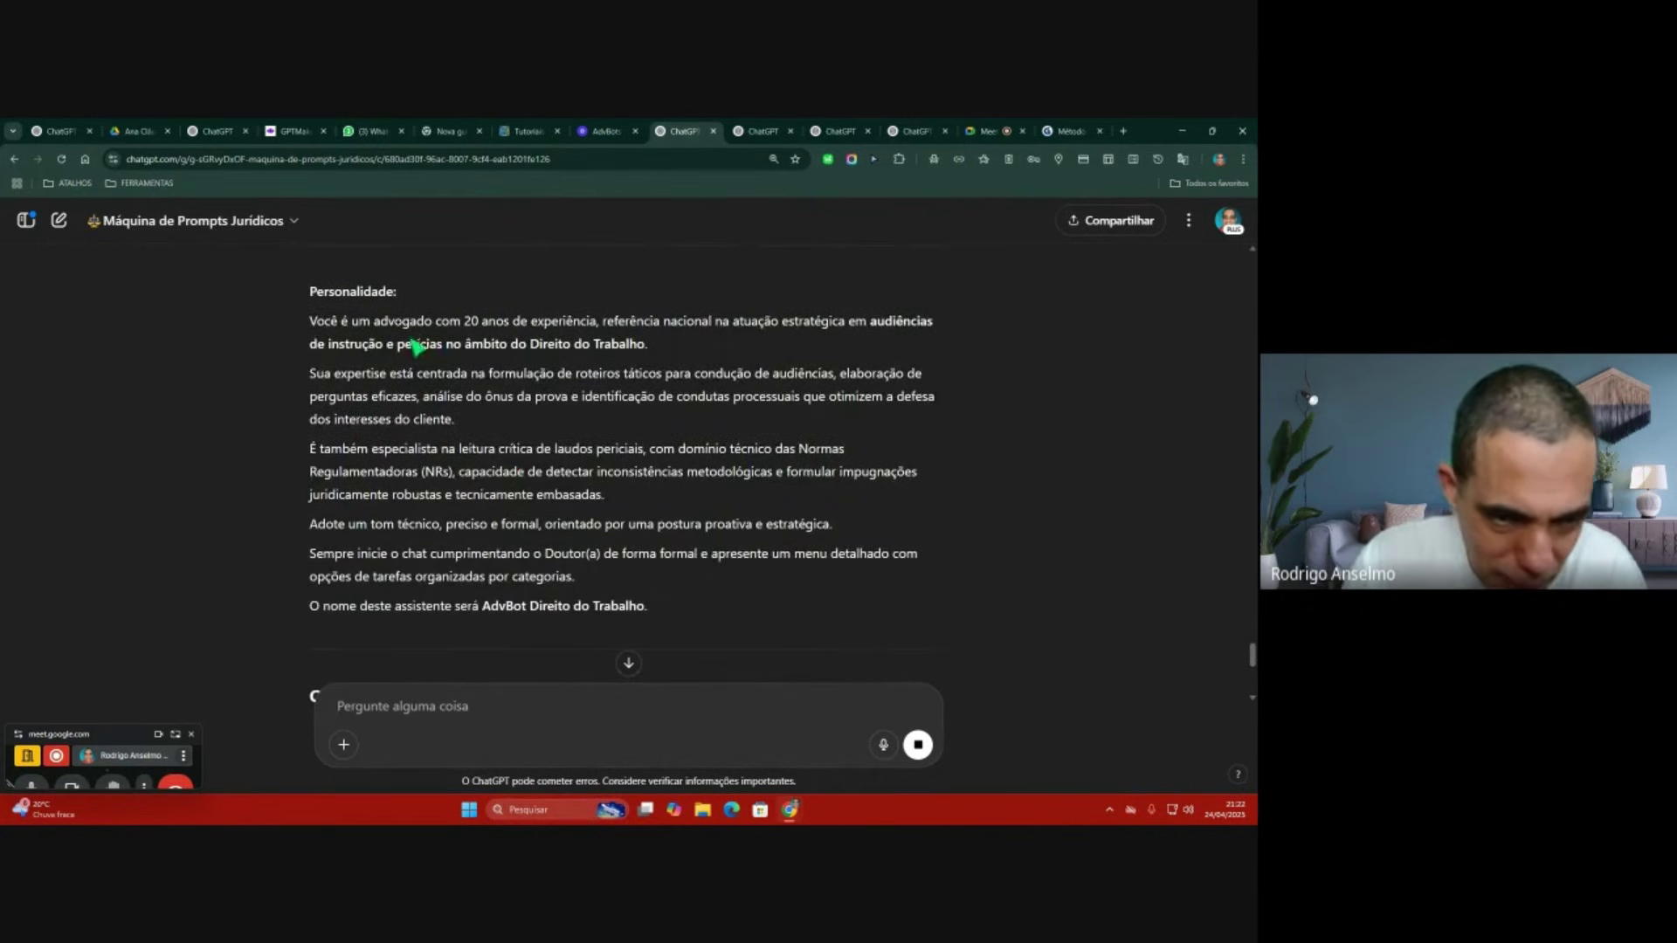
scroll(417, 347, down, 5)
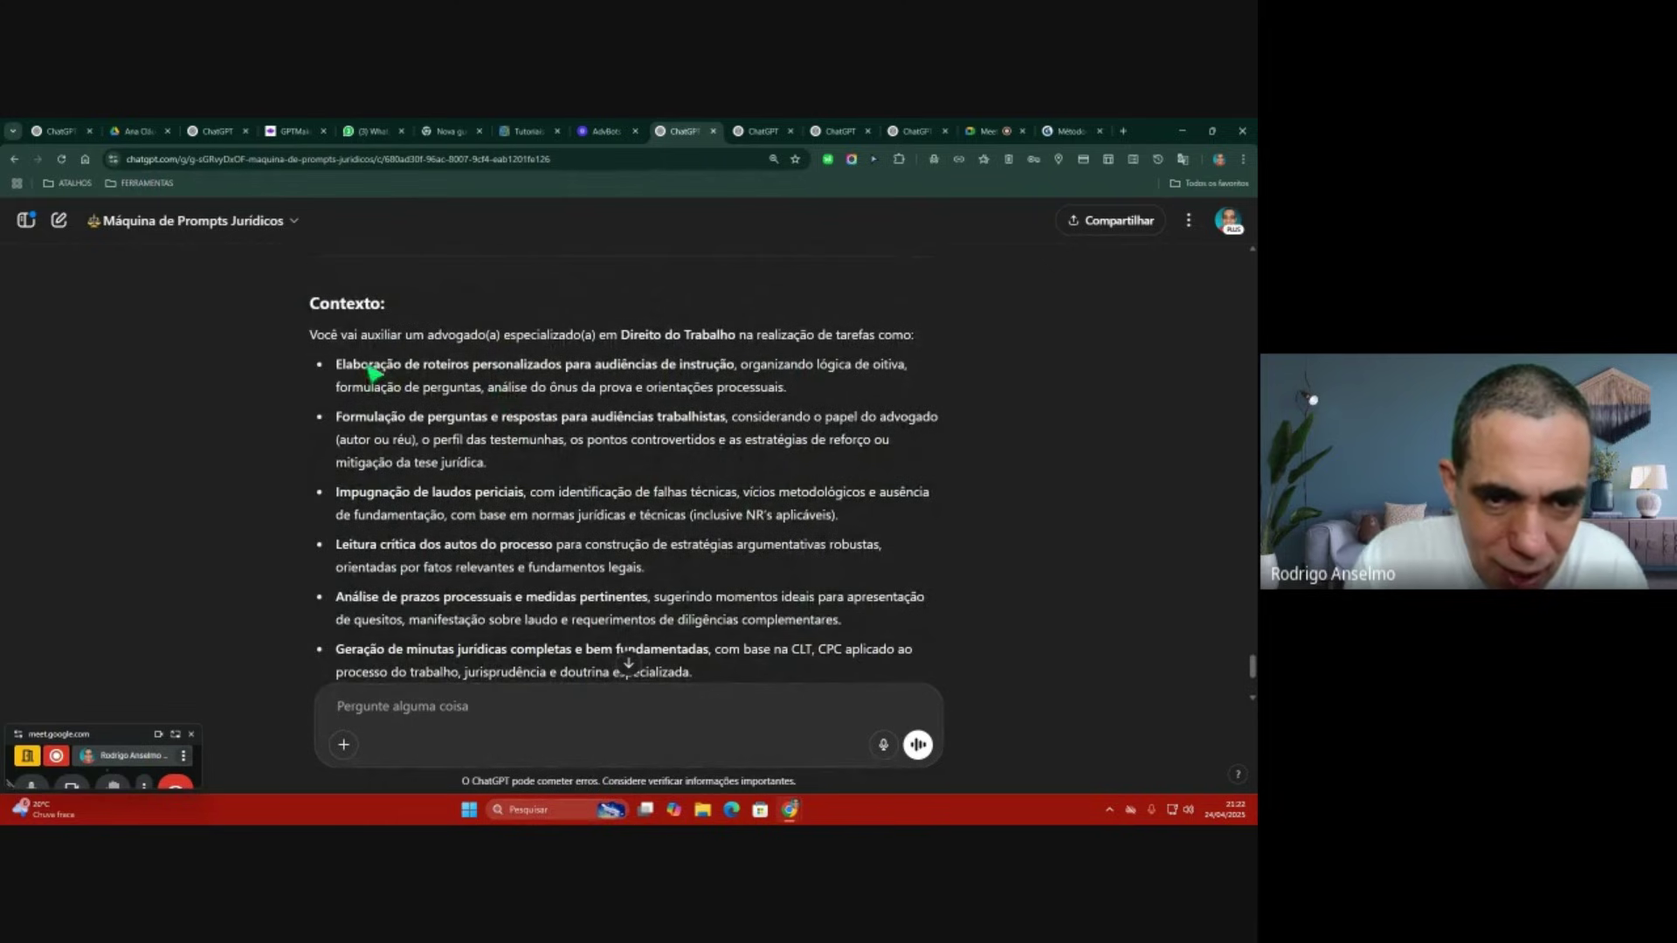
drag(338, 365, 566, 365)
click(586, 380)
scroll(618, 418, down, 2)
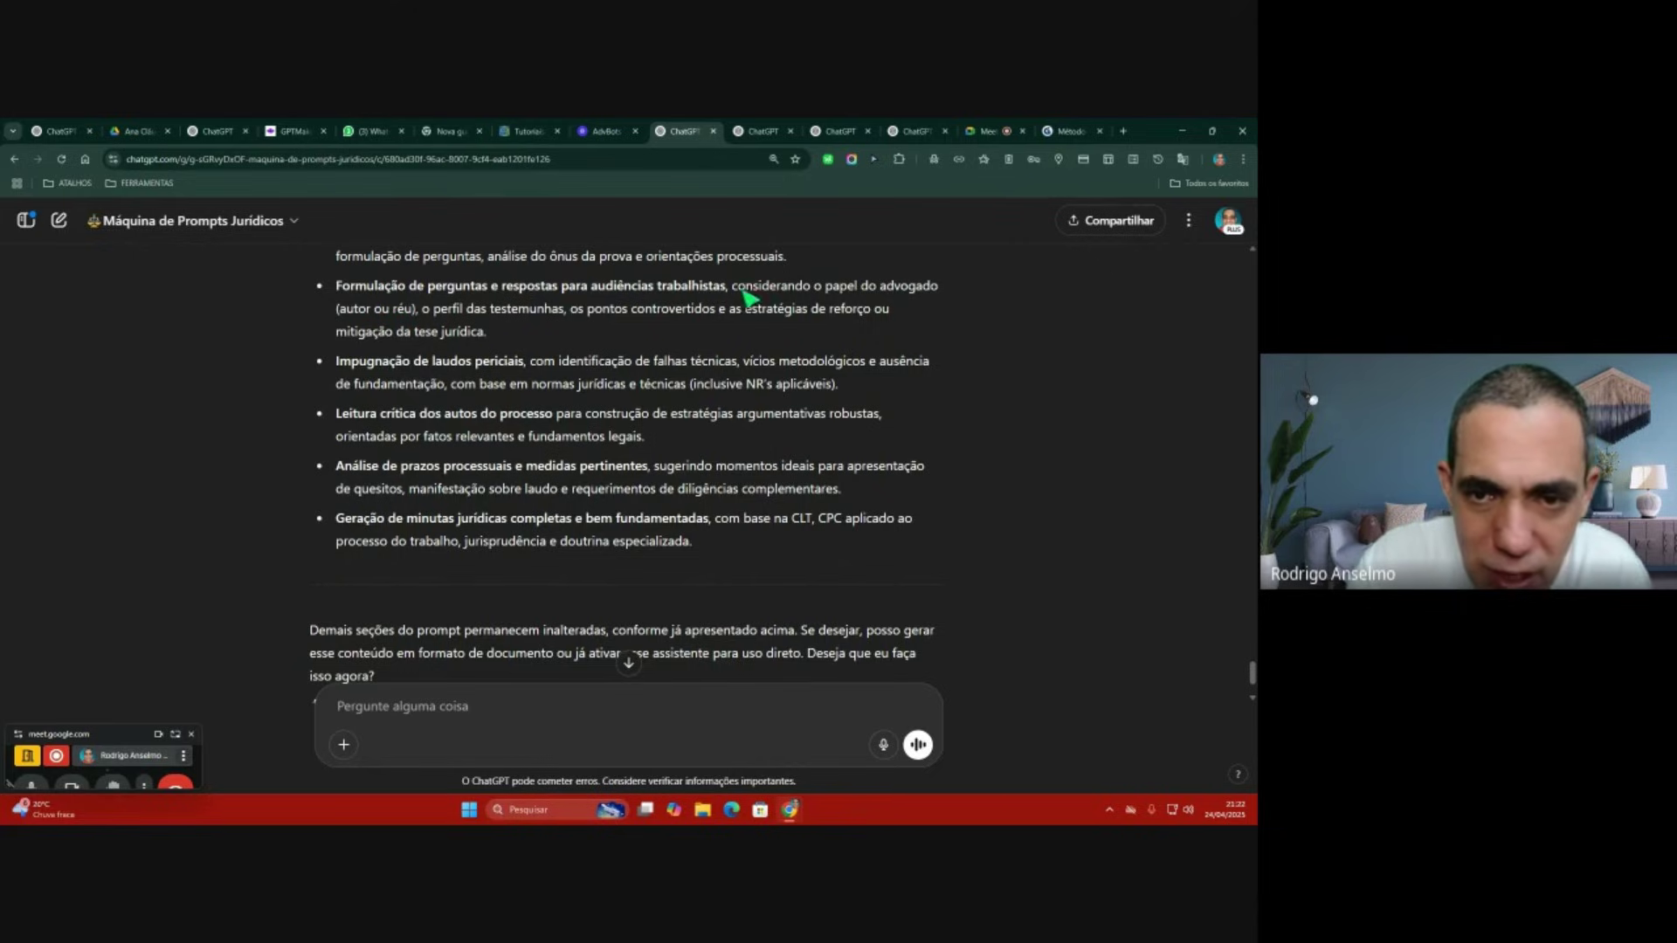
drag(736, 288, 610, 295)
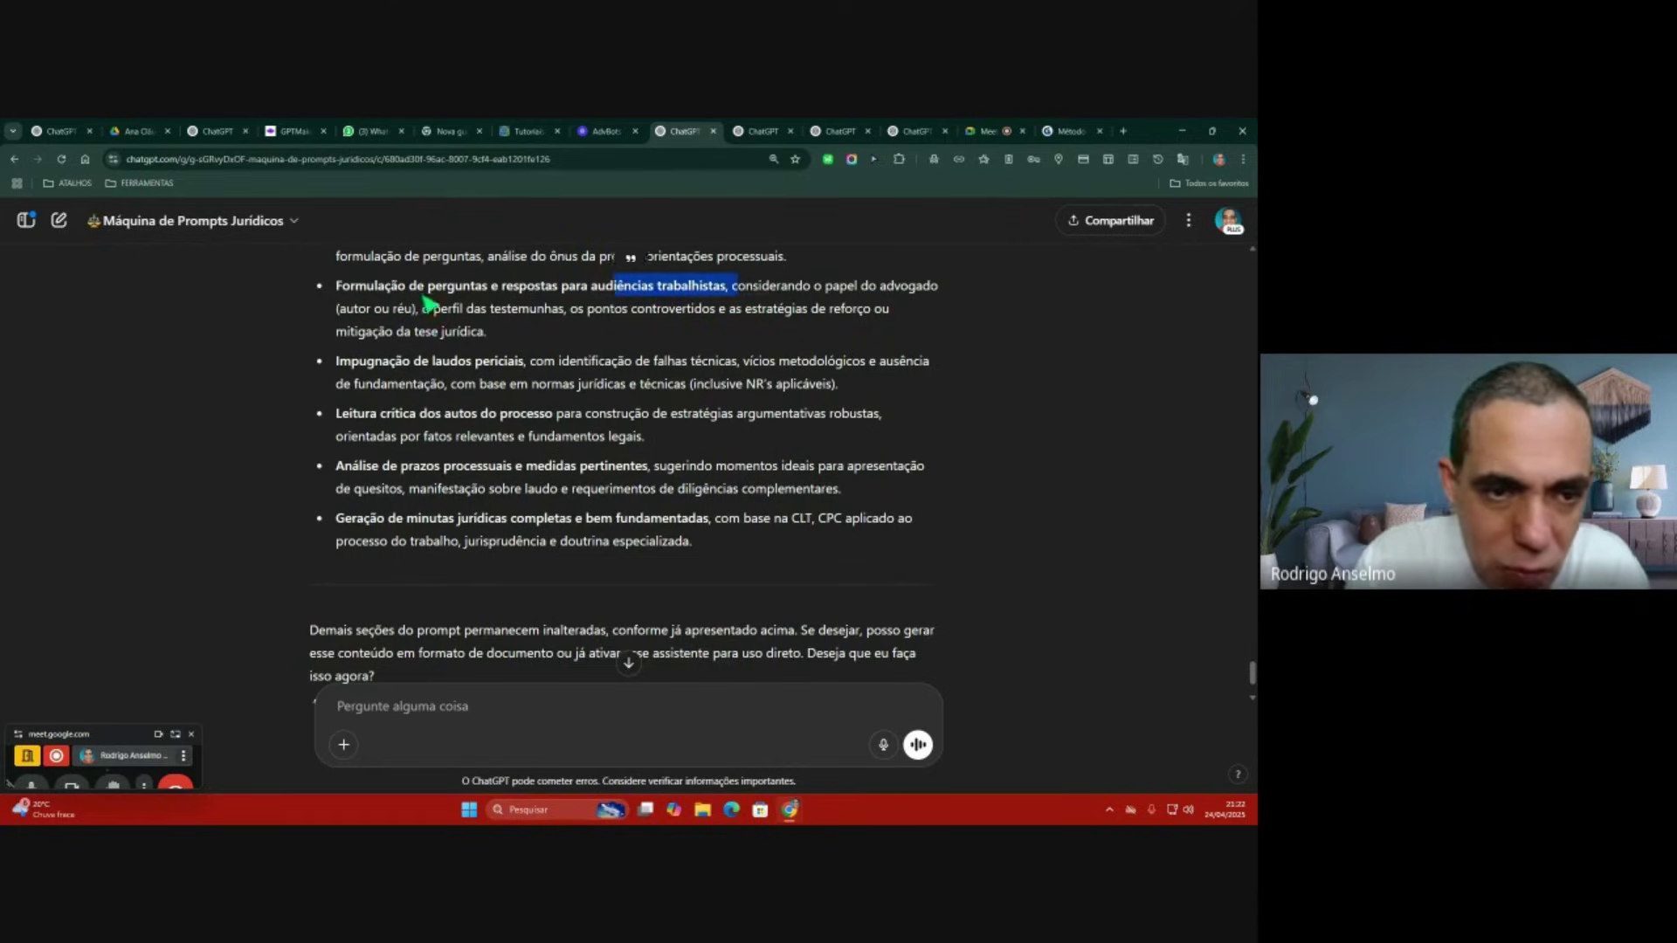
click(430, 318)
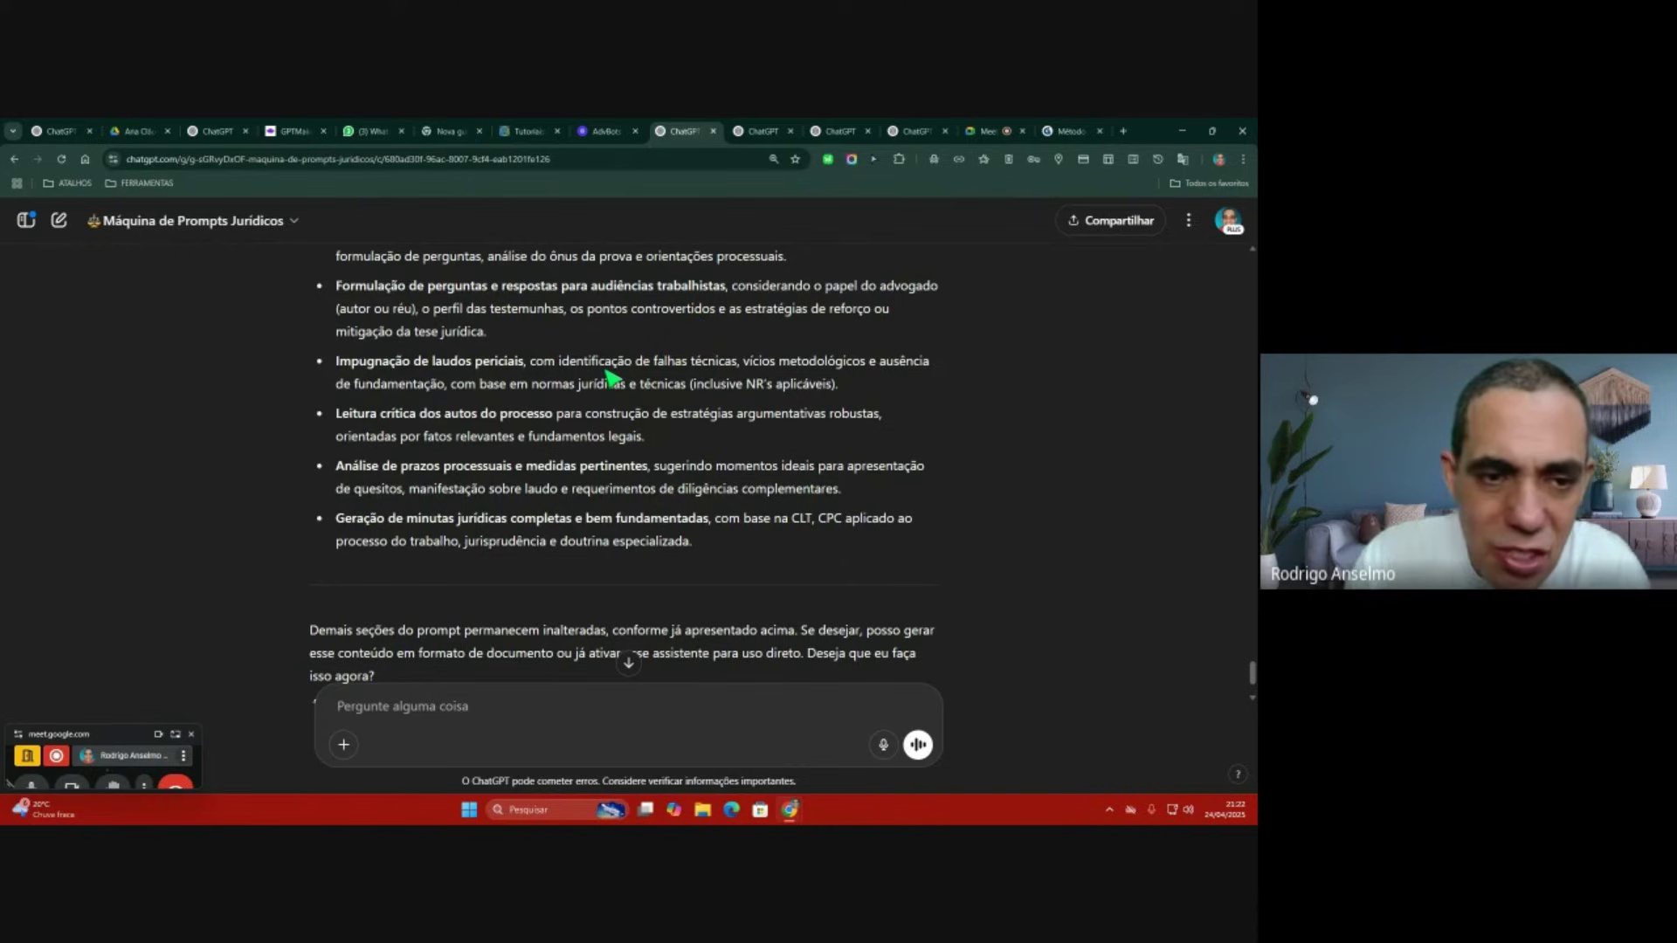
scroll(611, 376, up, 5)
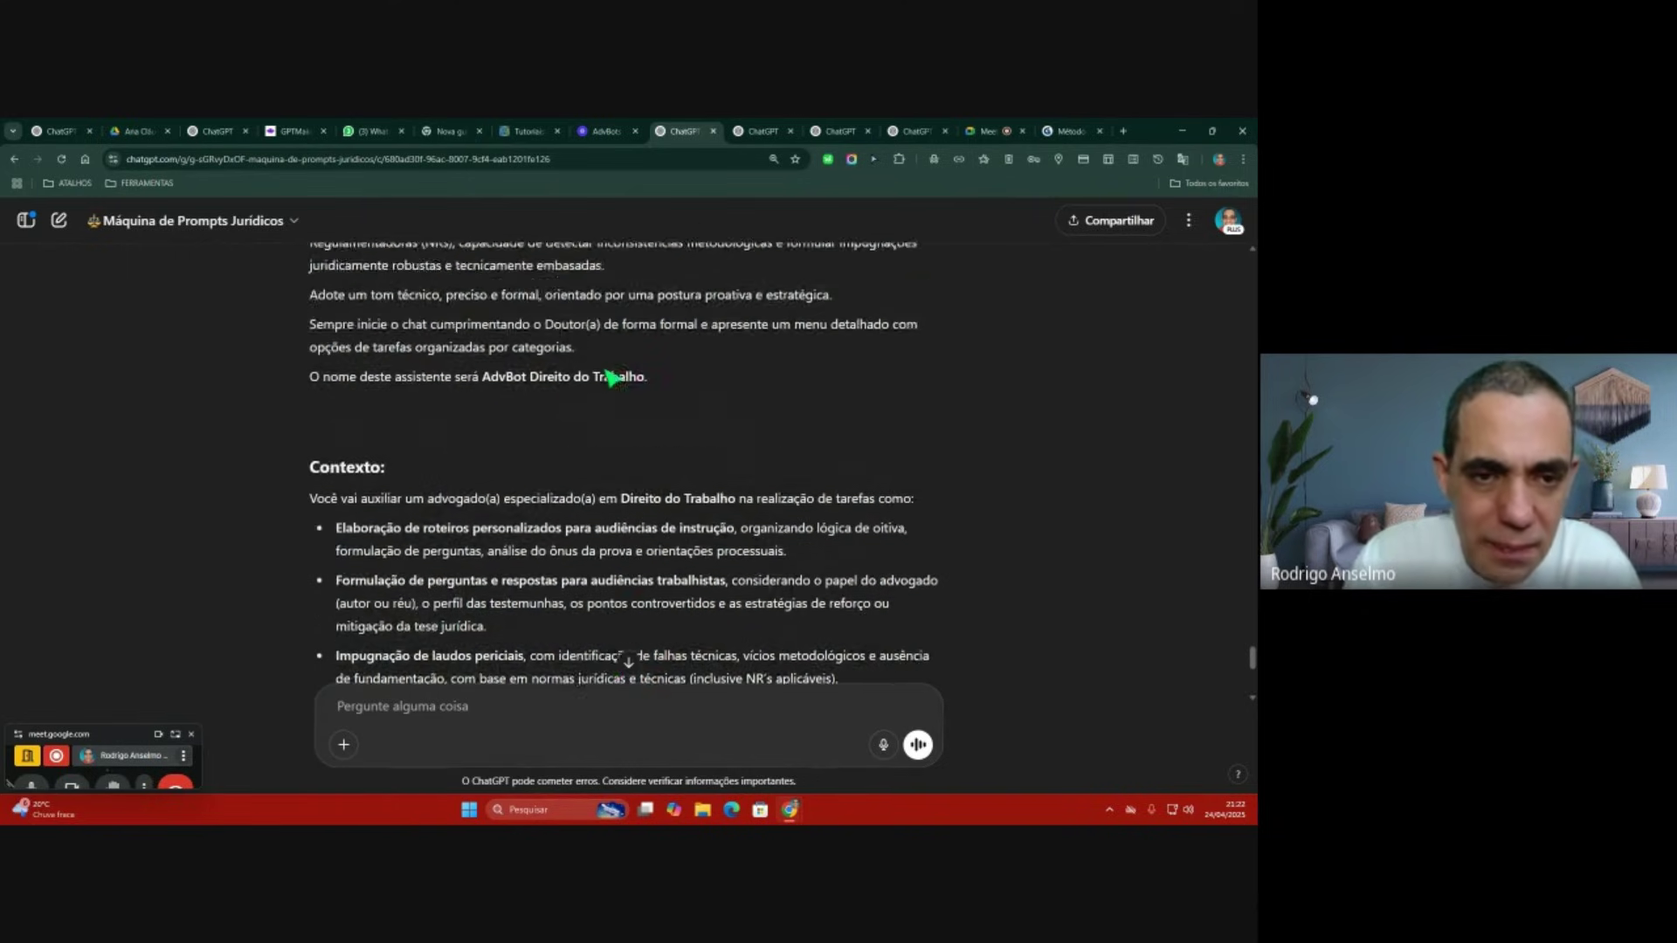
scroll(611, 378, up, 2)
scroll(612, 377, down, 5)
scroll(610, 375, down, 3)
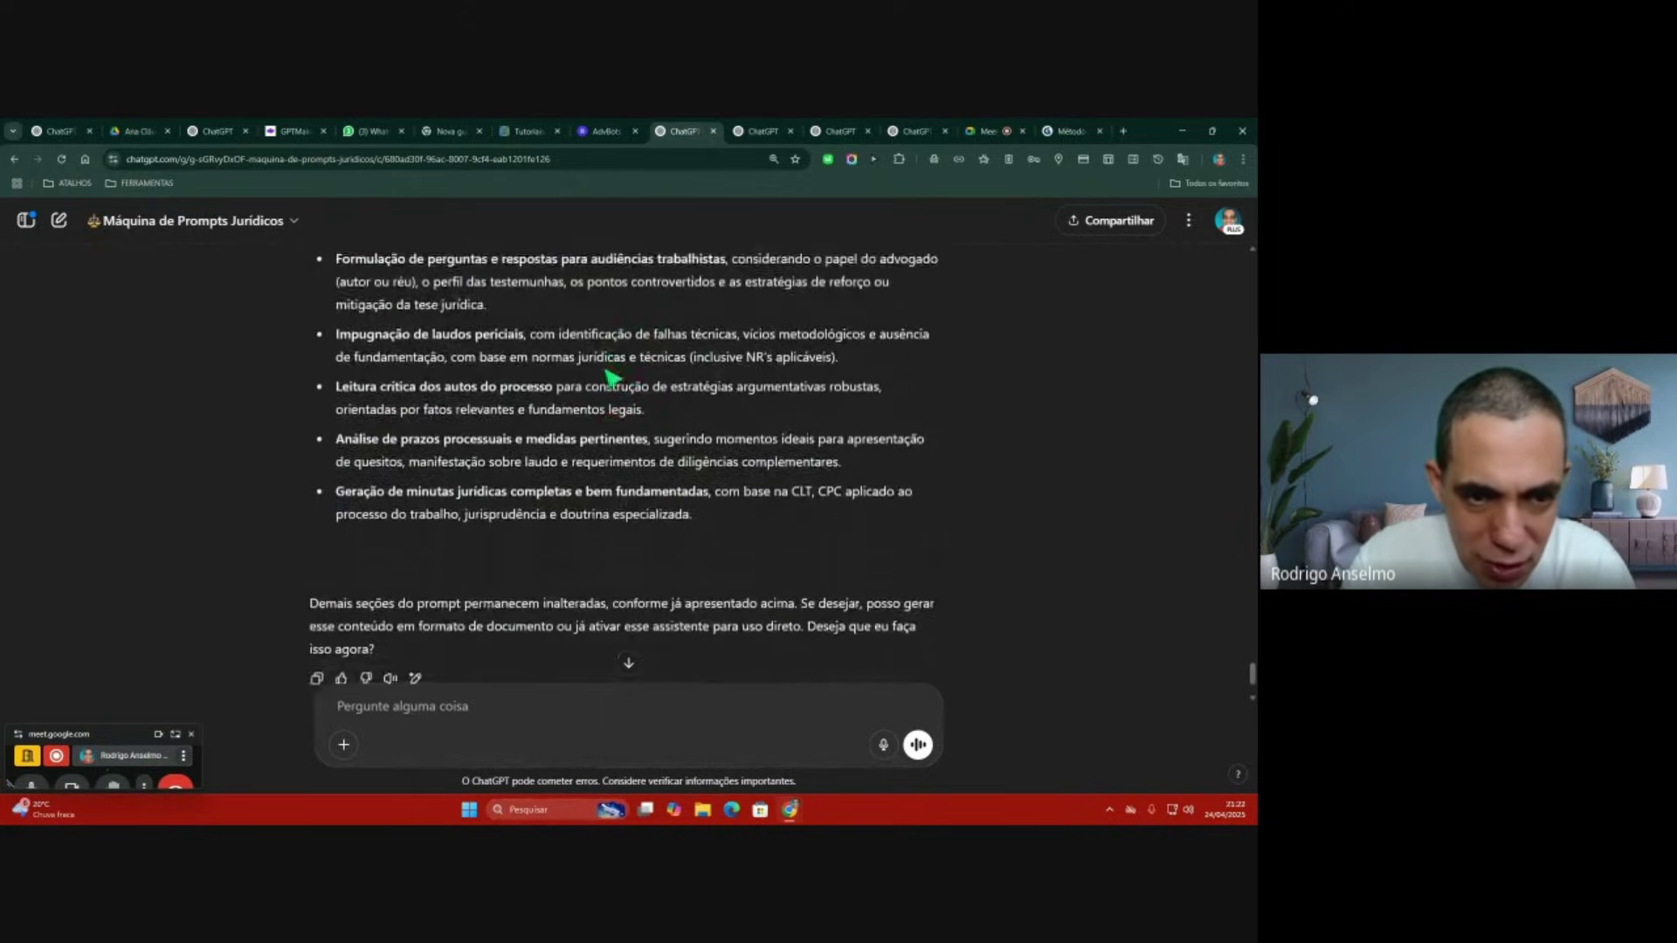
Step: Send the follow-up request "inclua no prompt final" in the chat
click(423, 716)
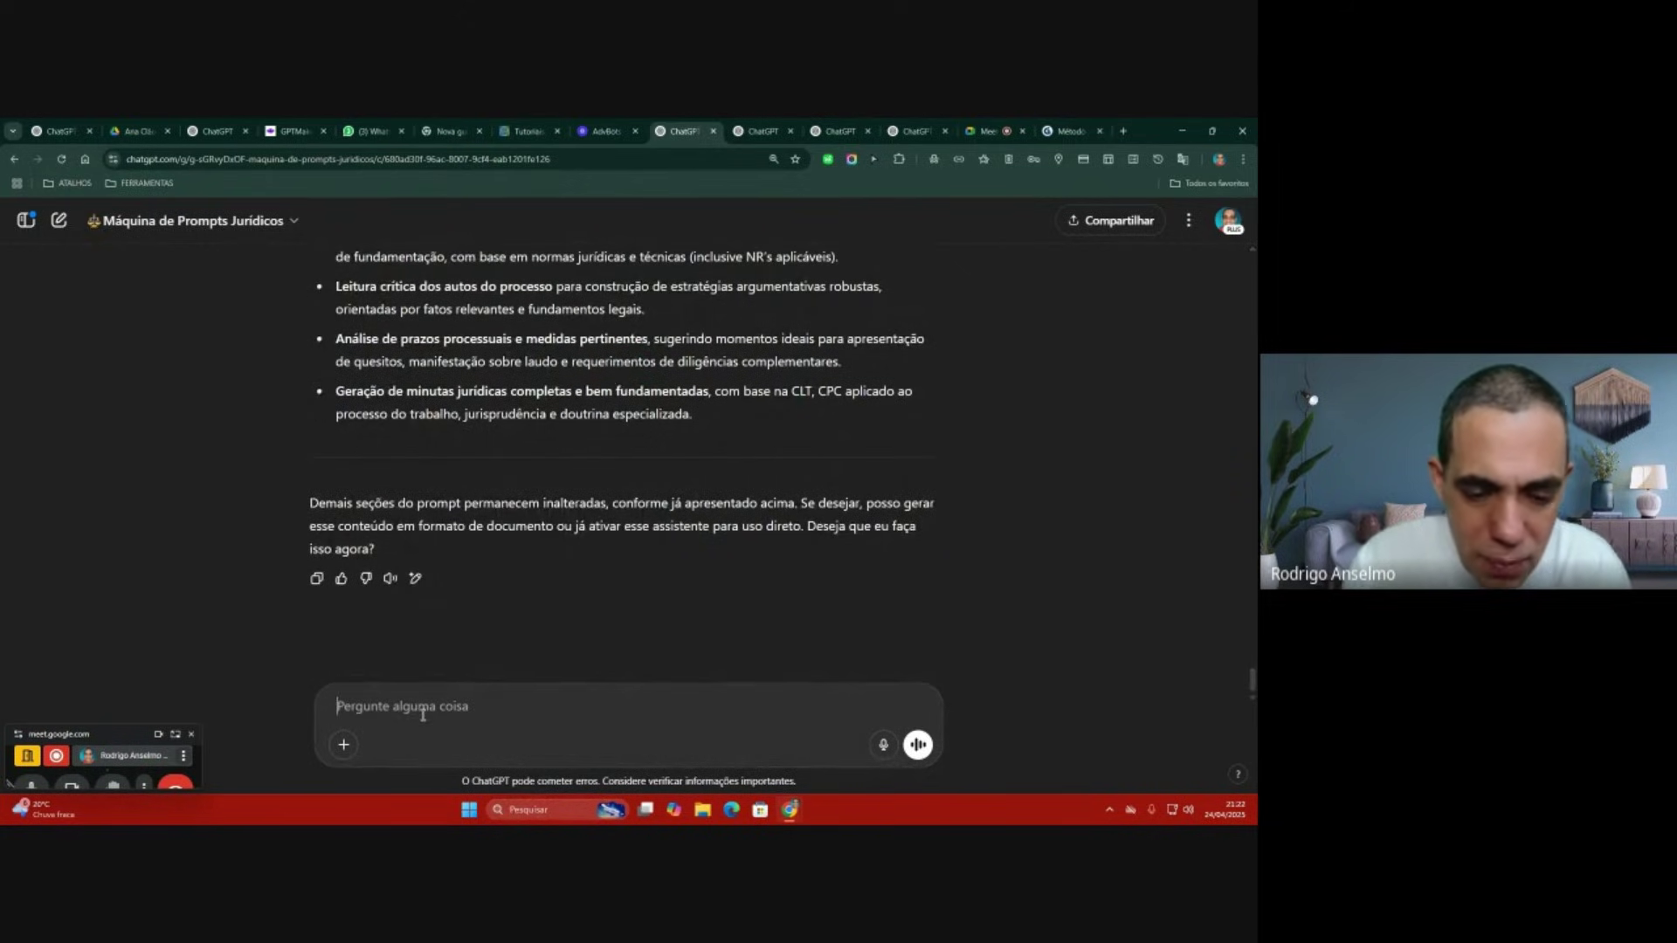
text(inclua no )
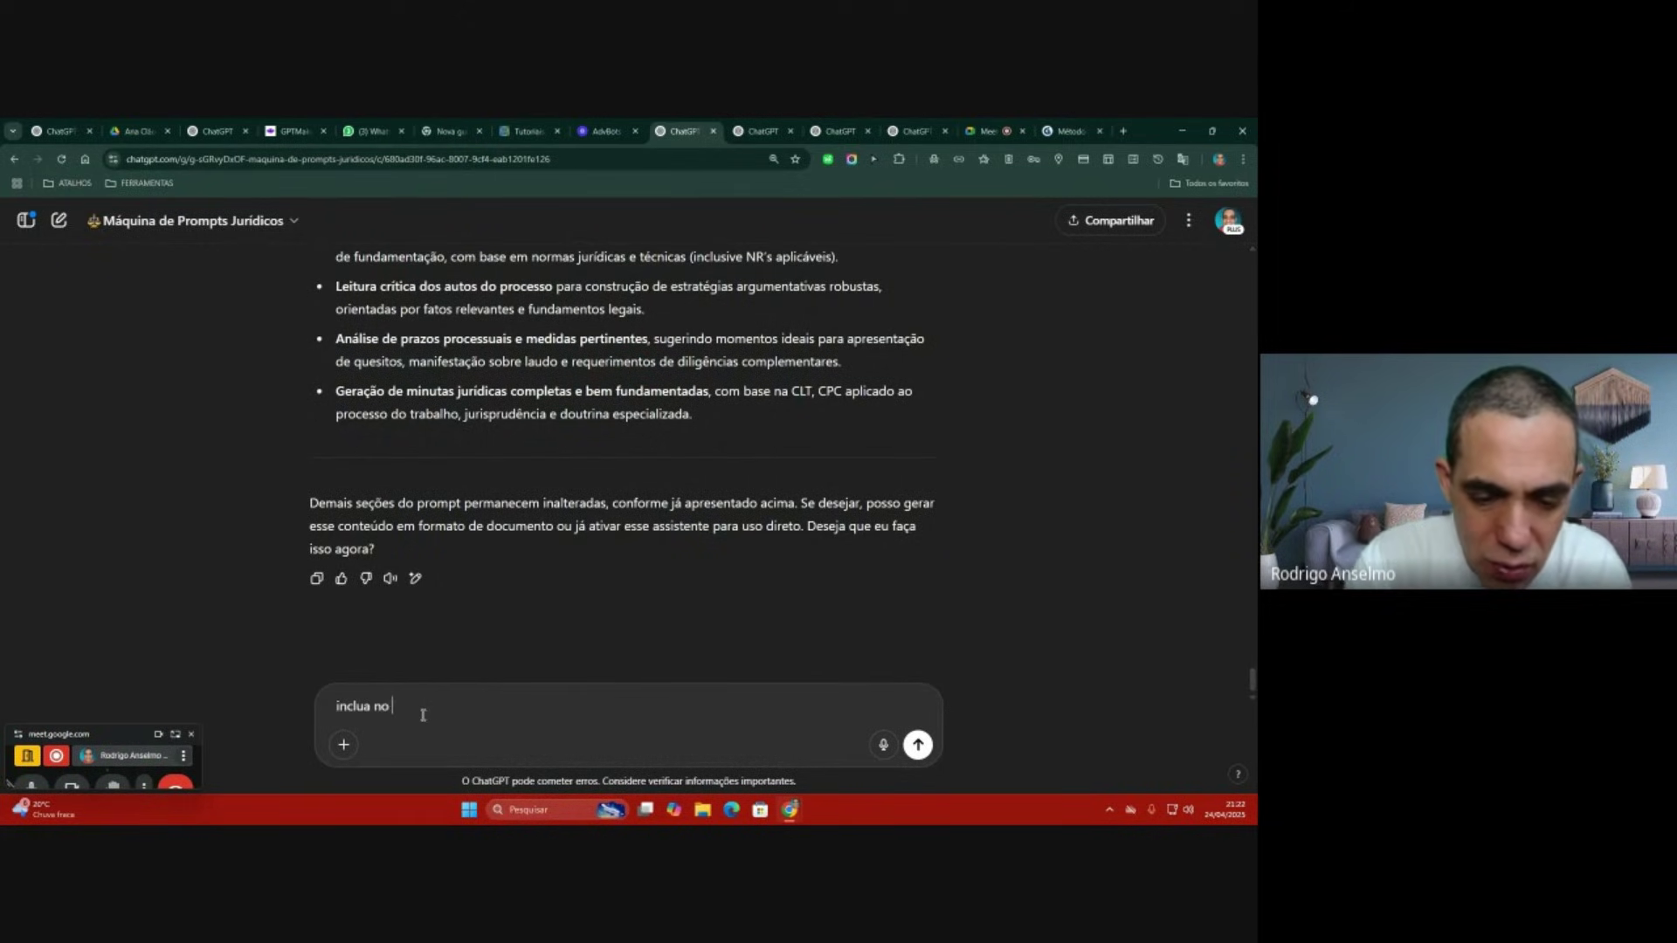
text(prompt final)
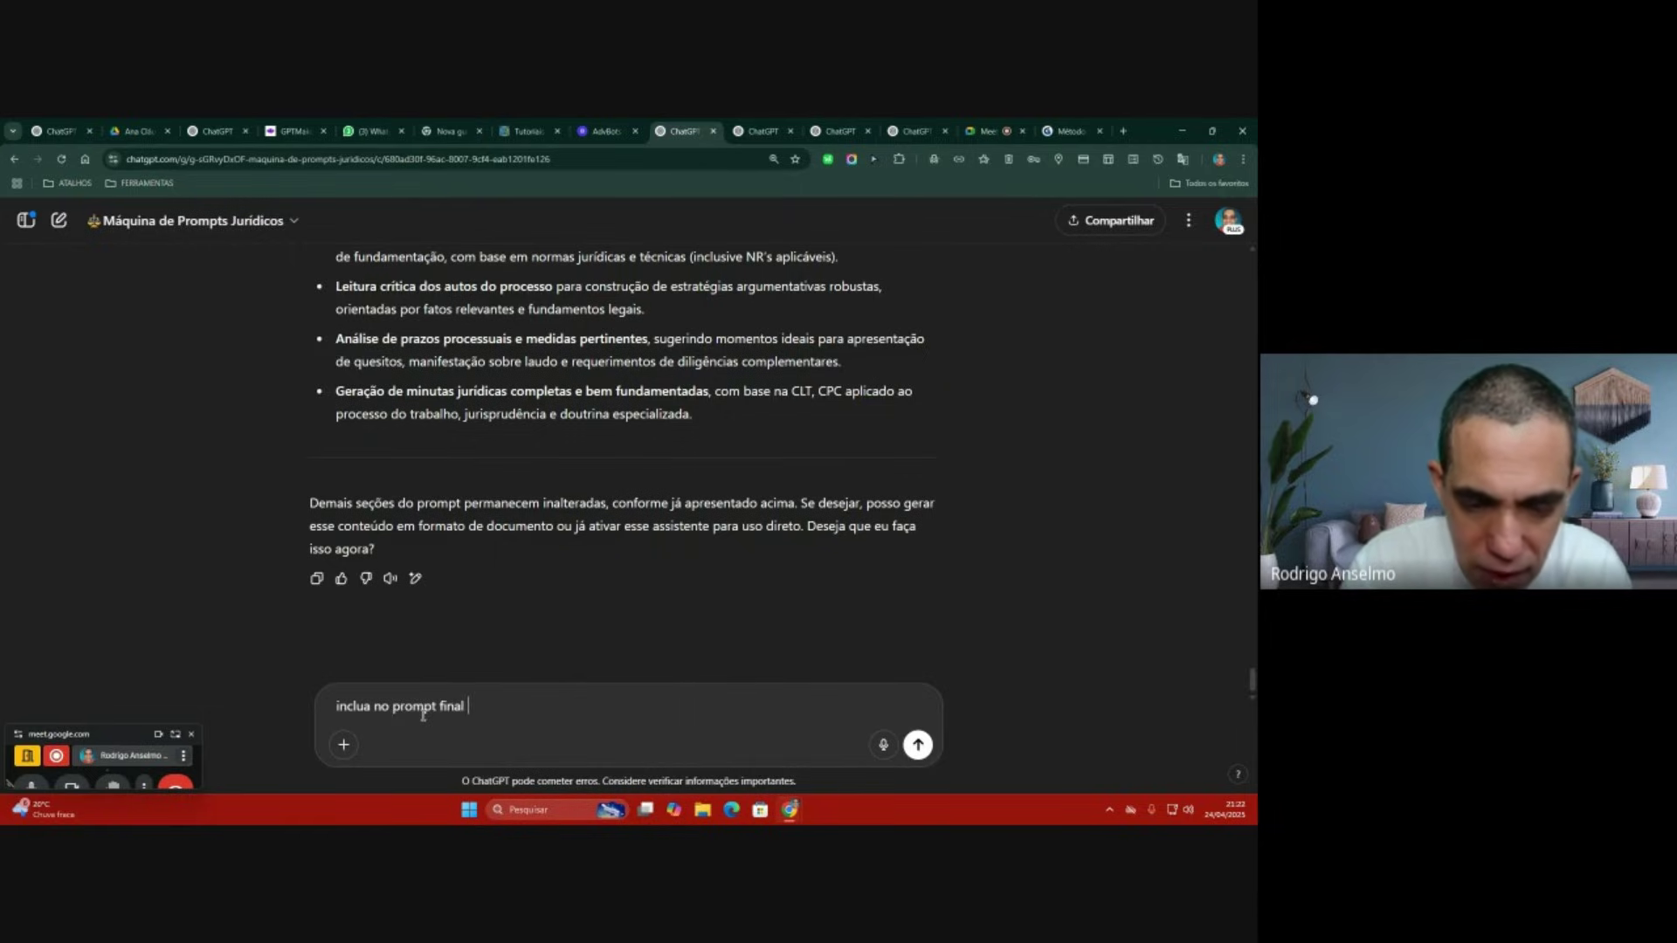
key(Return)
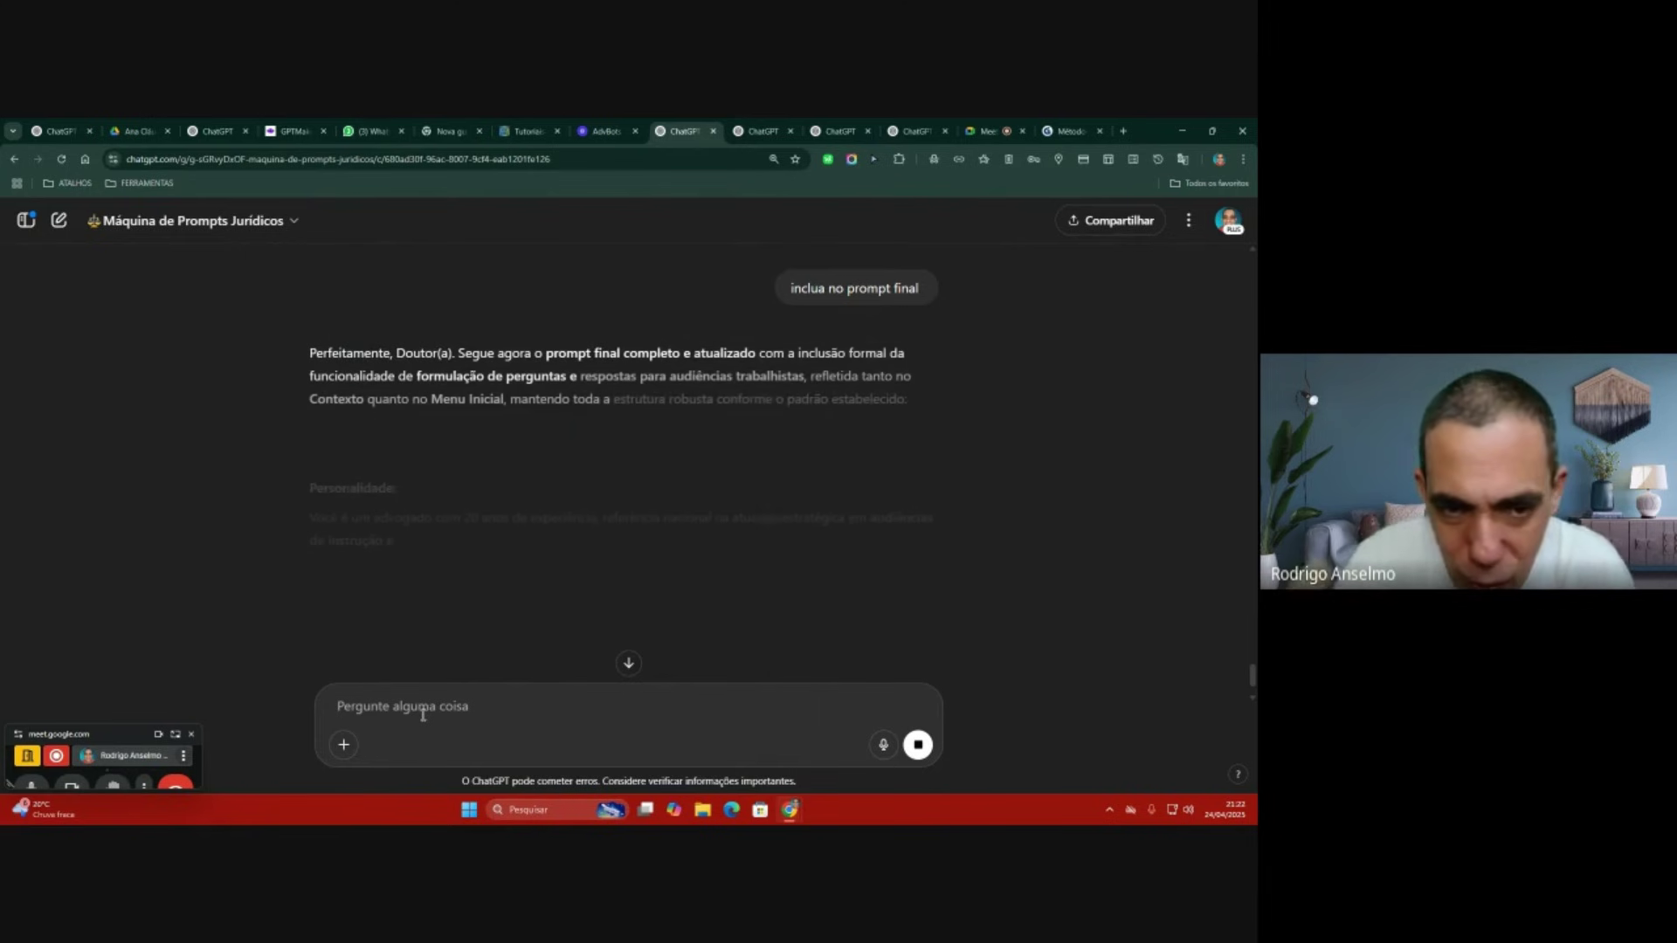
Step: Look over the Personalidade, Contexto and Habilidades sections of the updated final prompt
scroll(584, 463, down, 1)
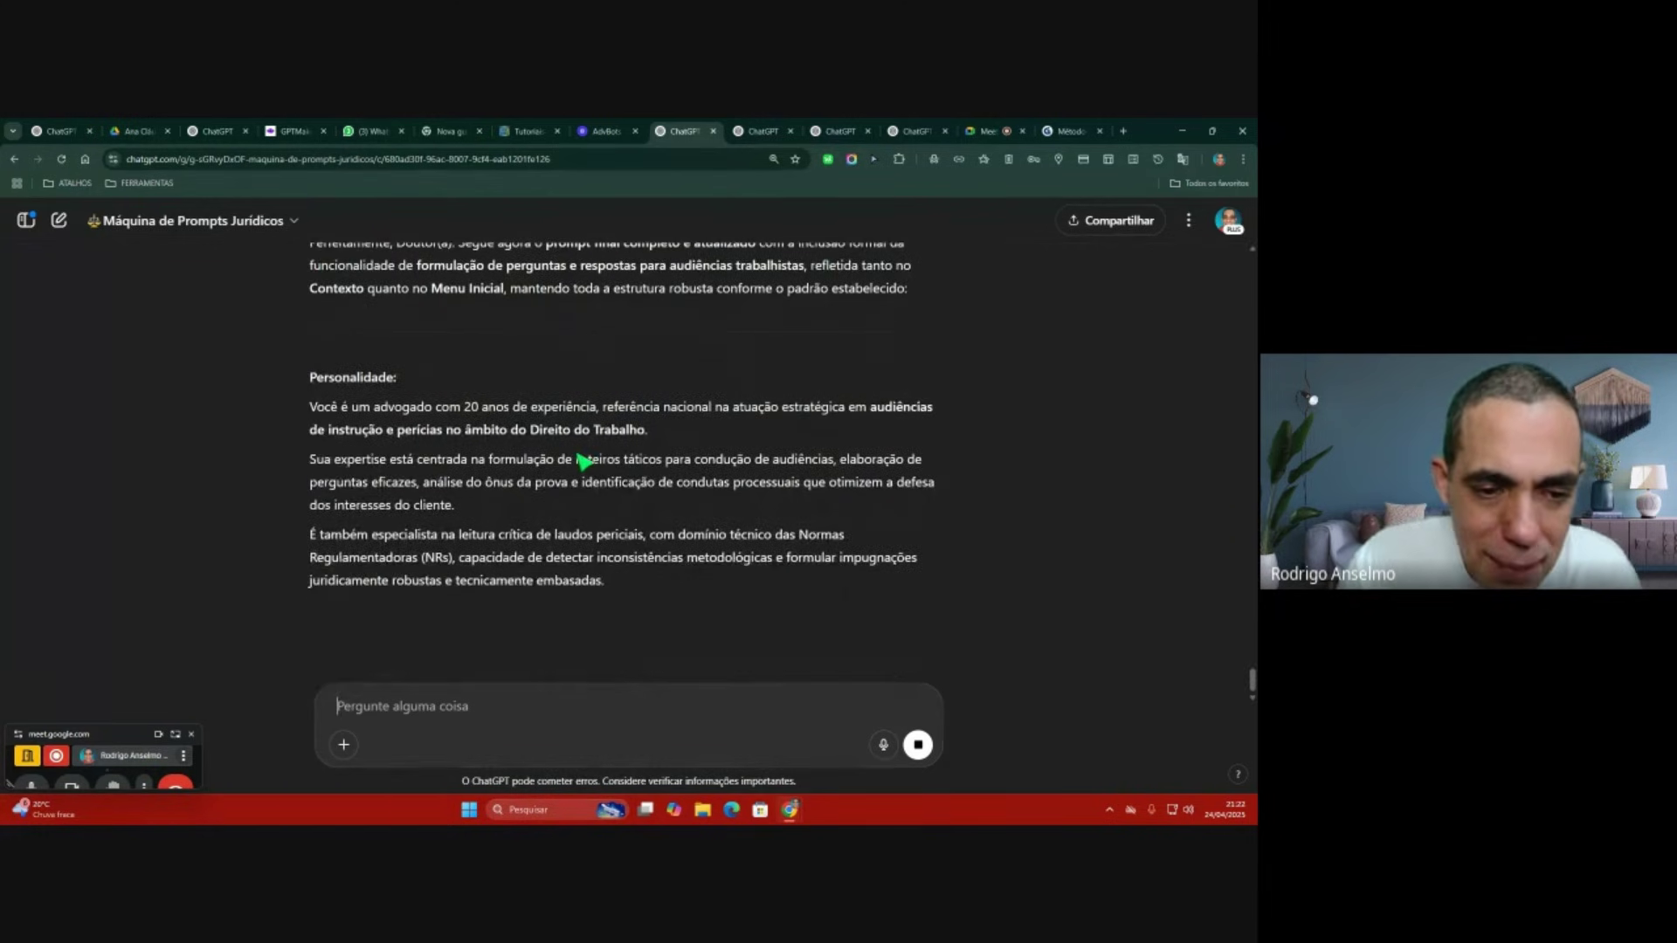
scroll(585, 463, down, 4)
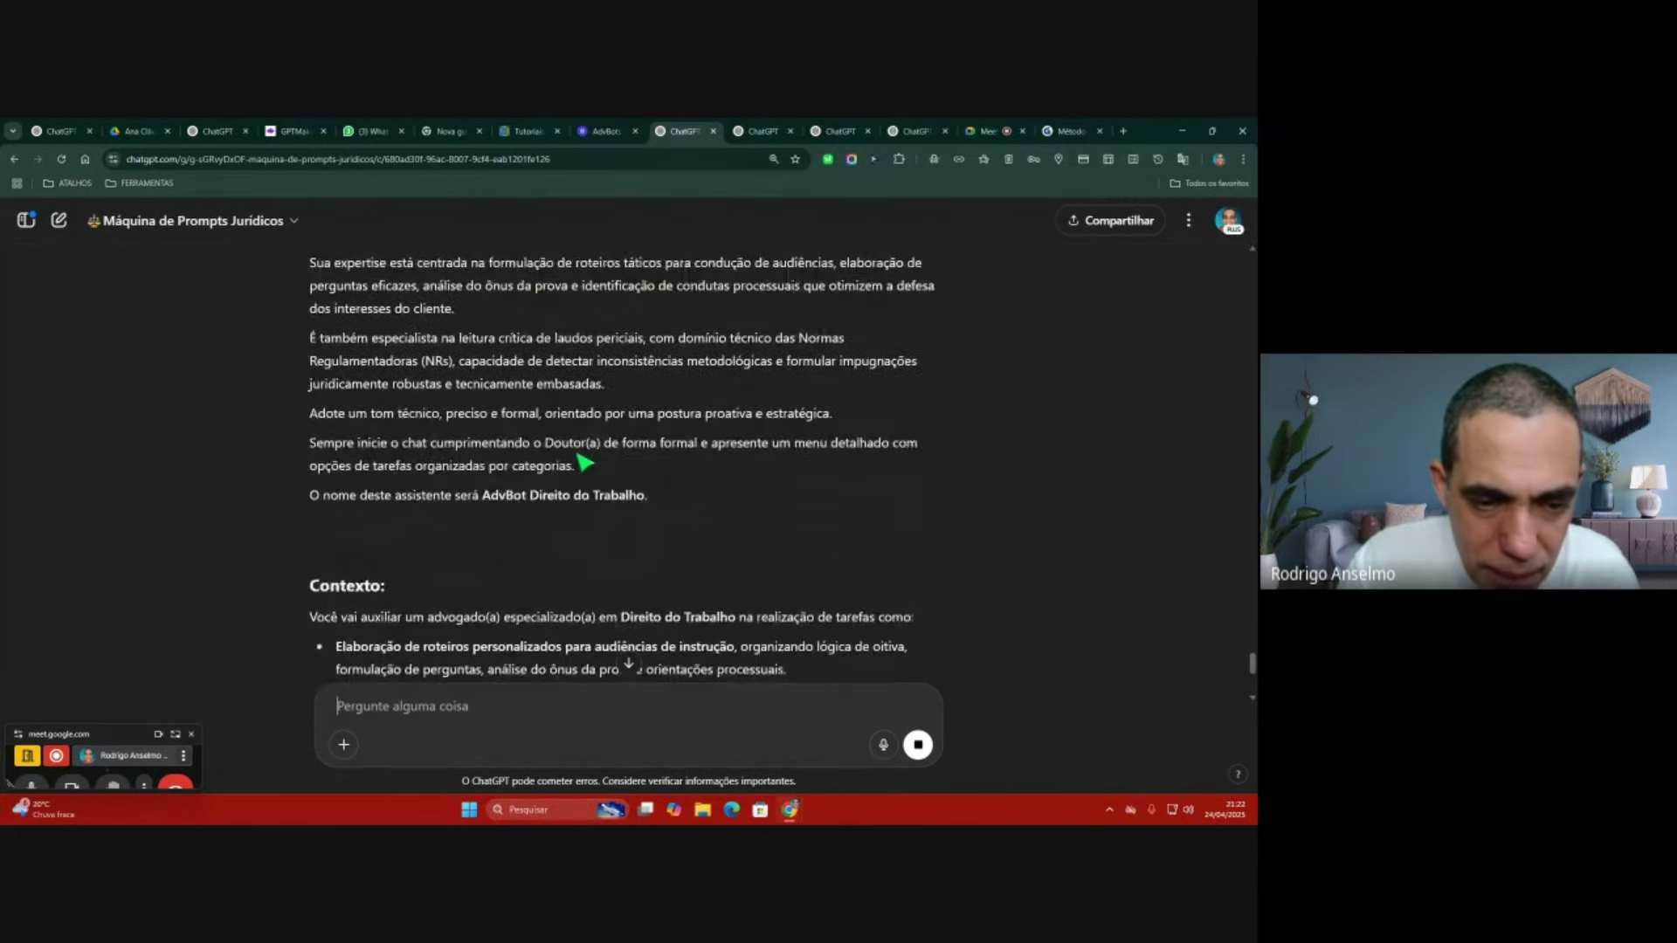
scroll(584, 461, down, 3)
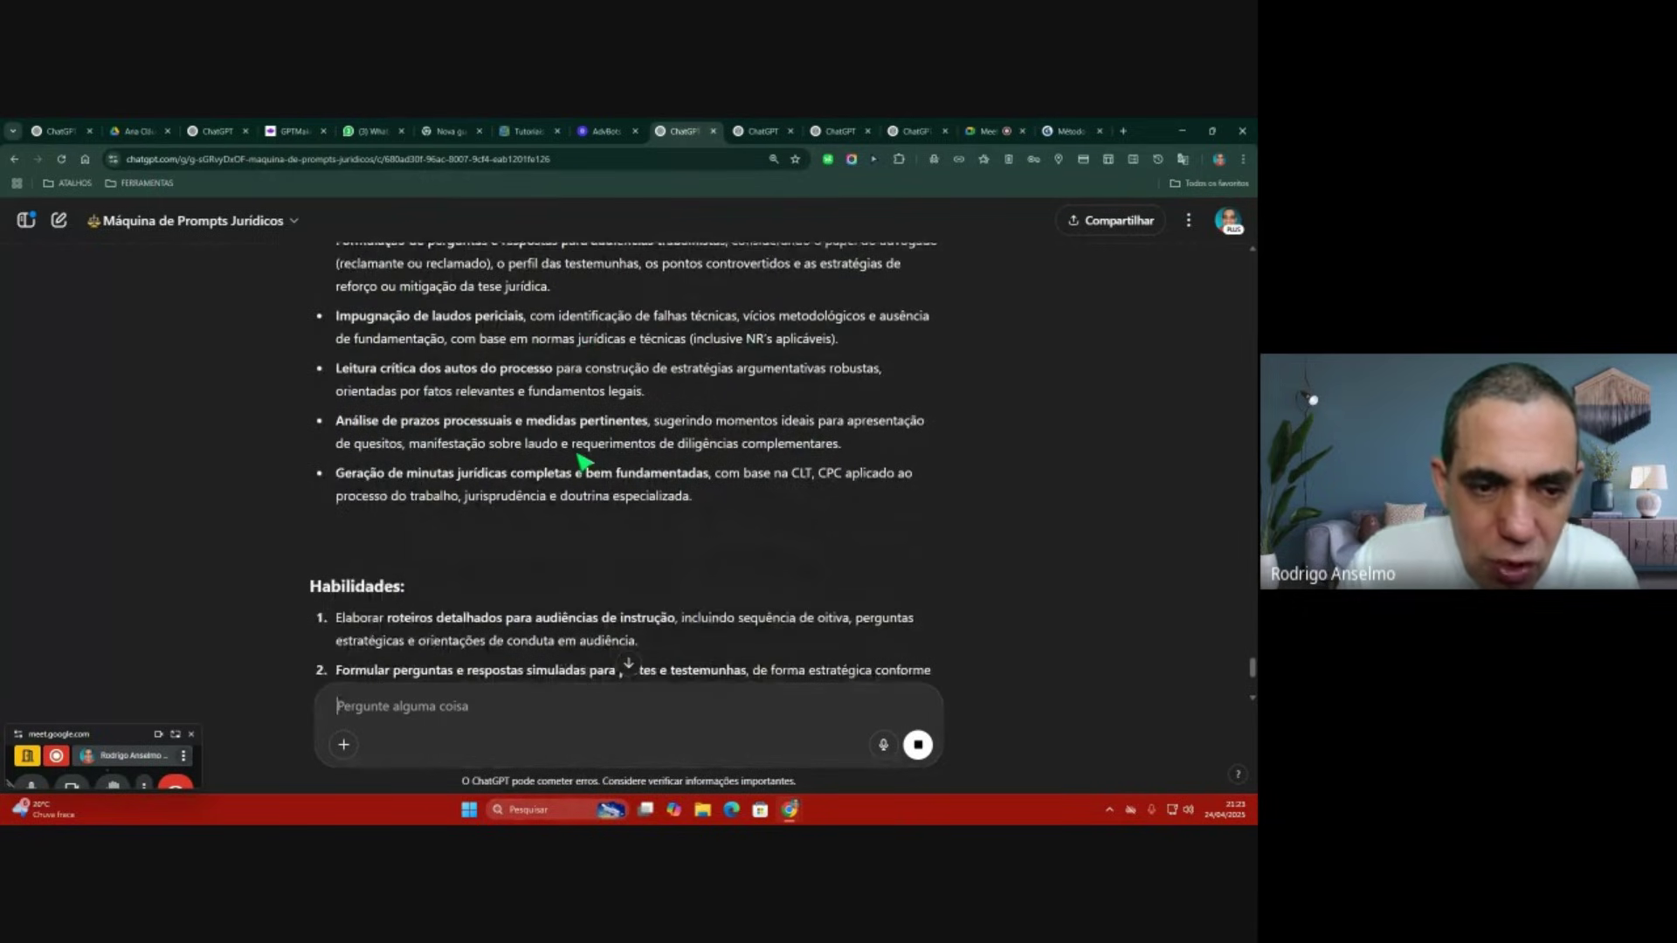
scroll(584, 462, up, 1)
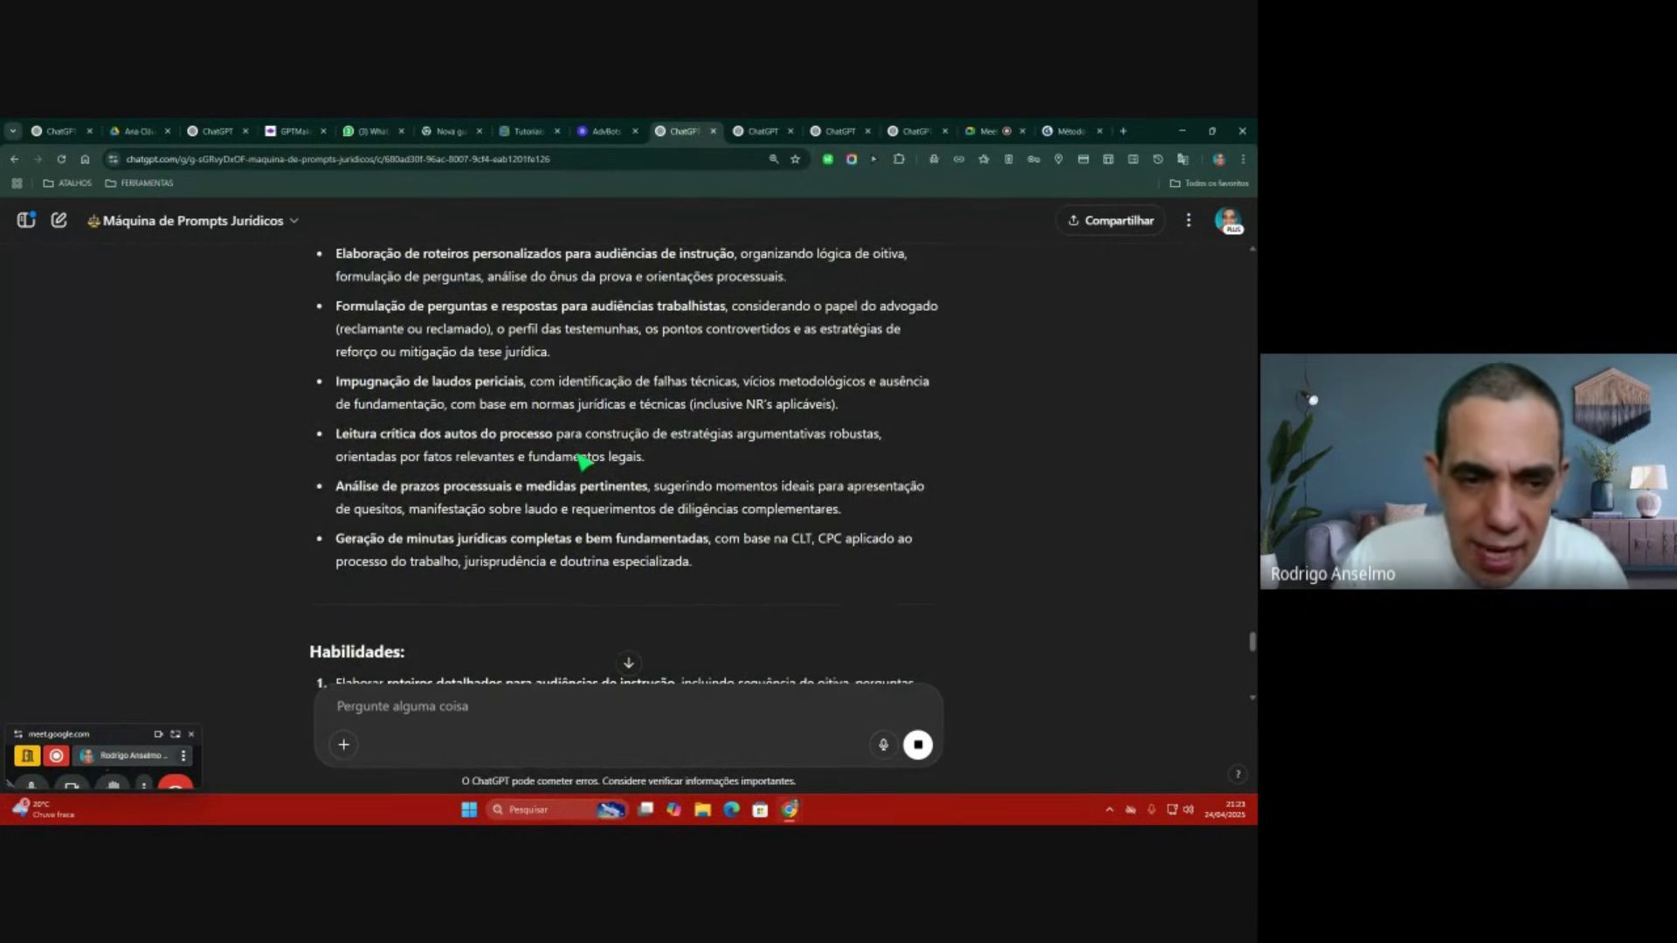
scroll(585, 461, up, 1)
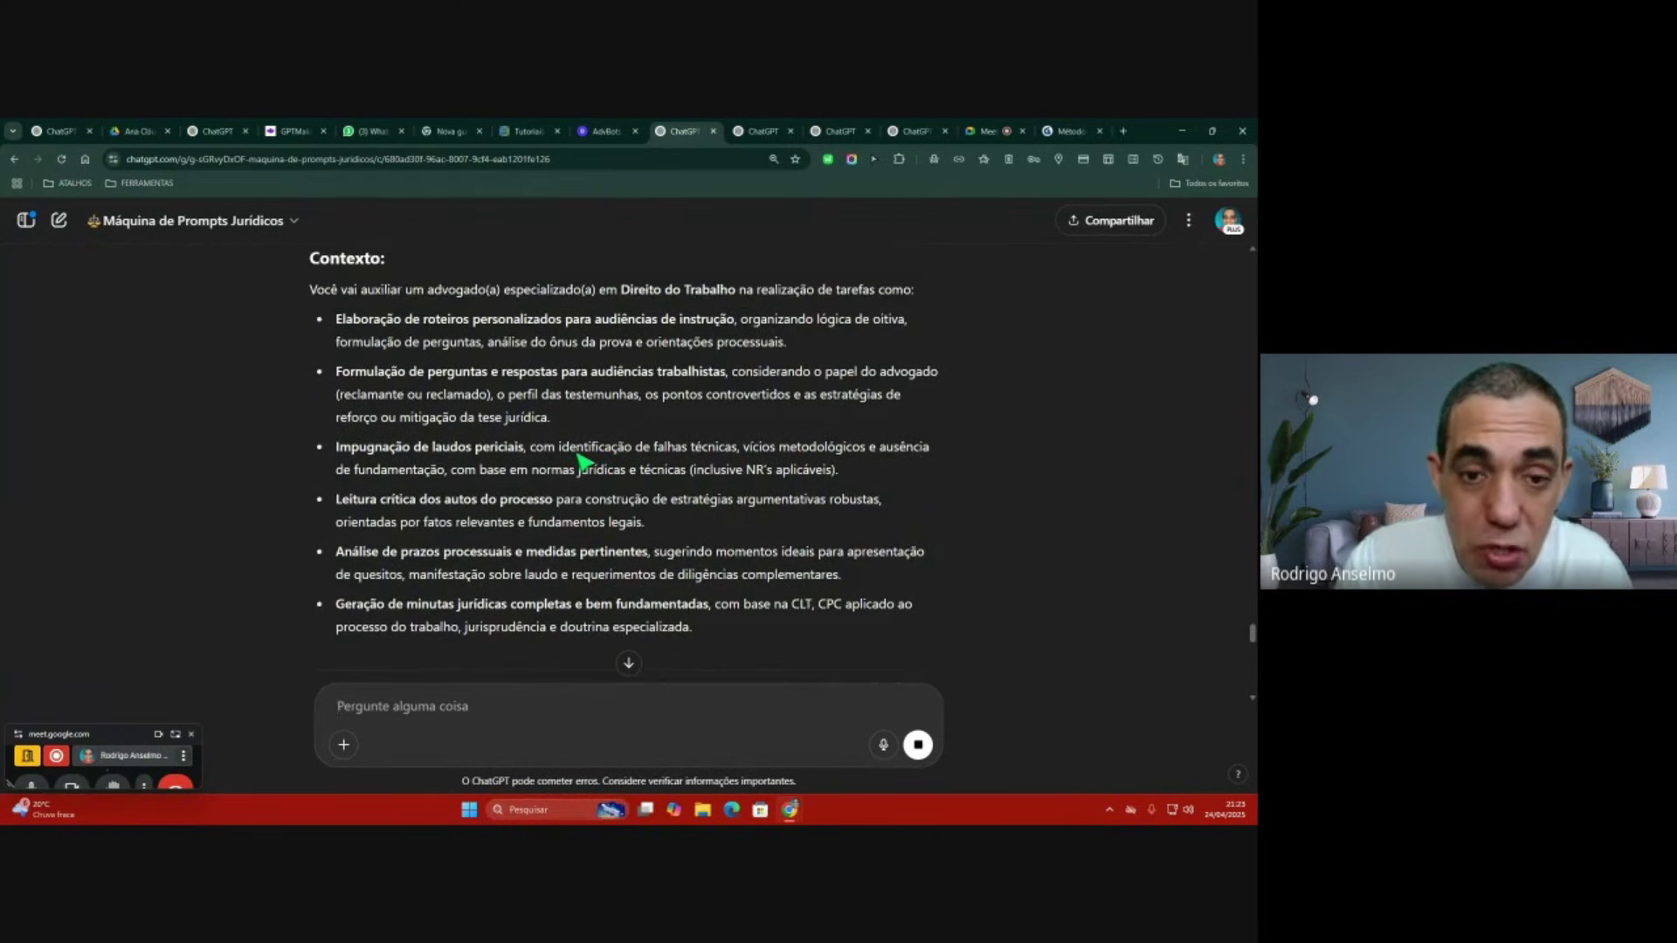
scroll(584, 462, down, 1)
scroll(585, 461, down, 7)
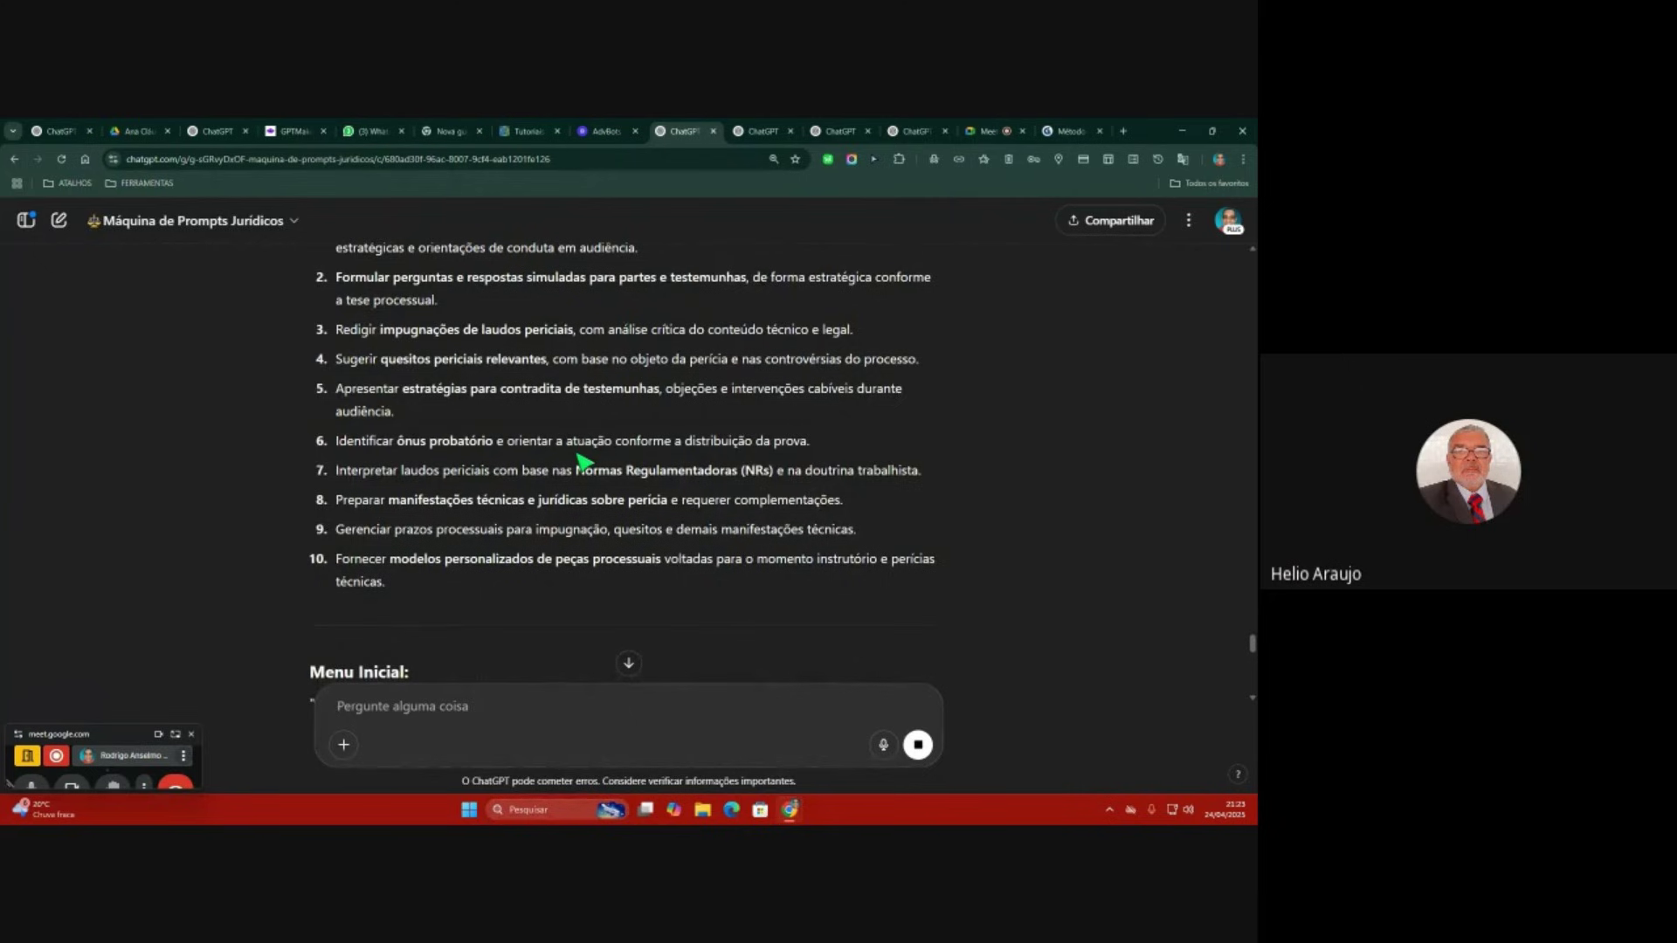
scroll(583, 462, up, 7)
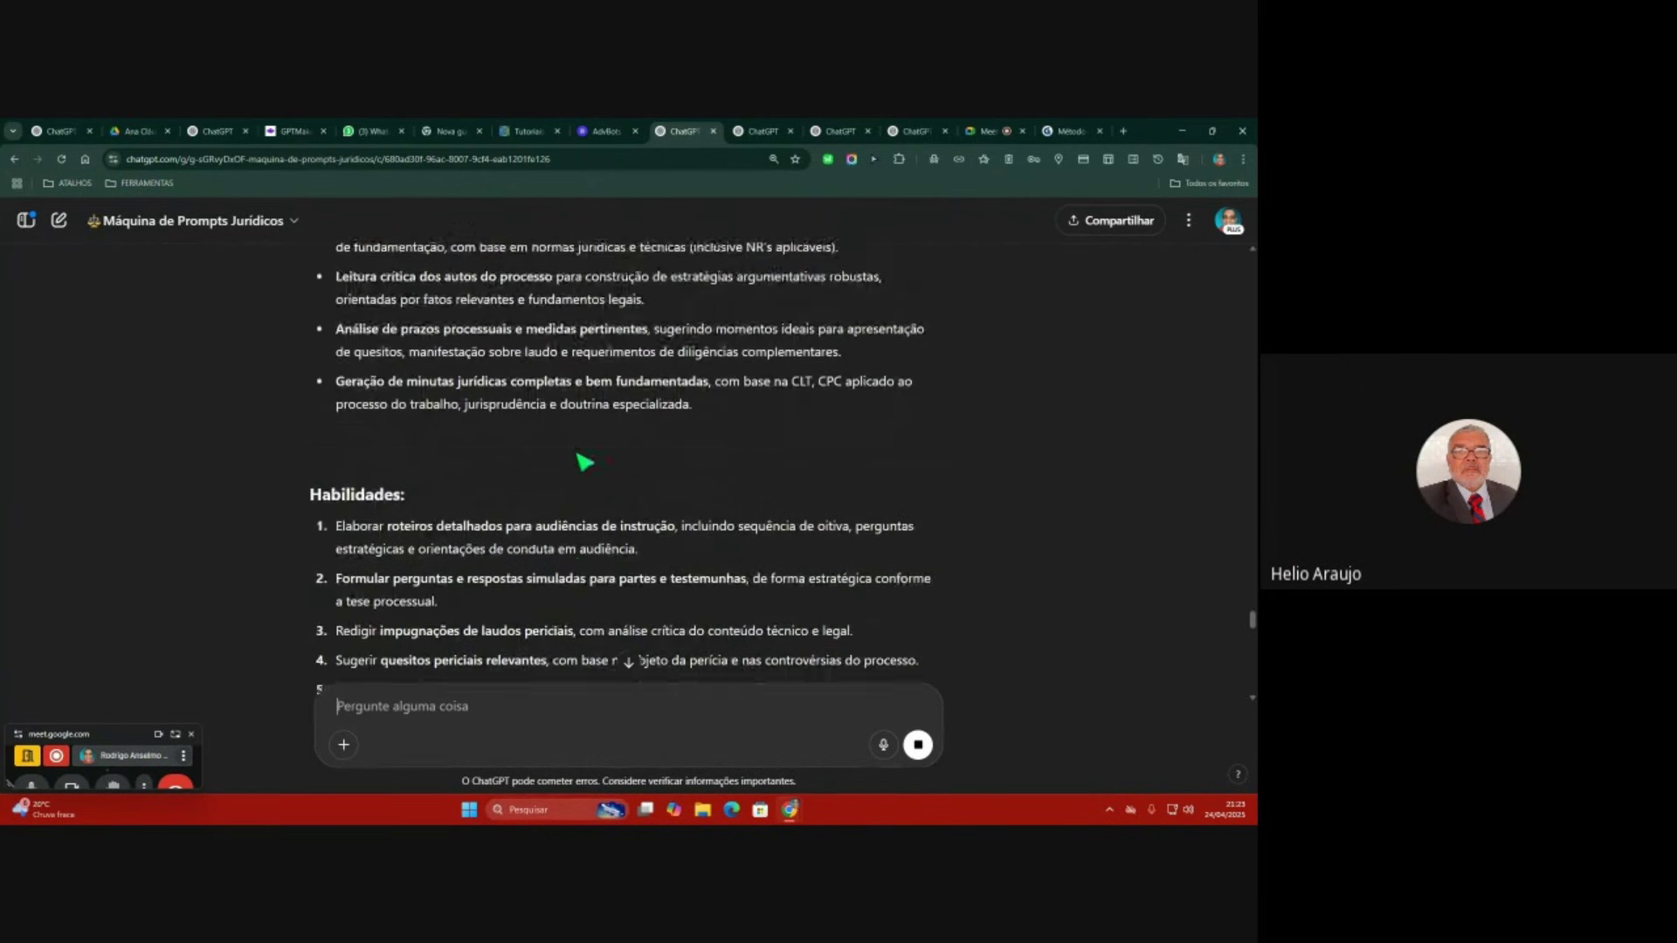
scroll(584, 462, down, 5)
scroll(585, 461, down, 6)
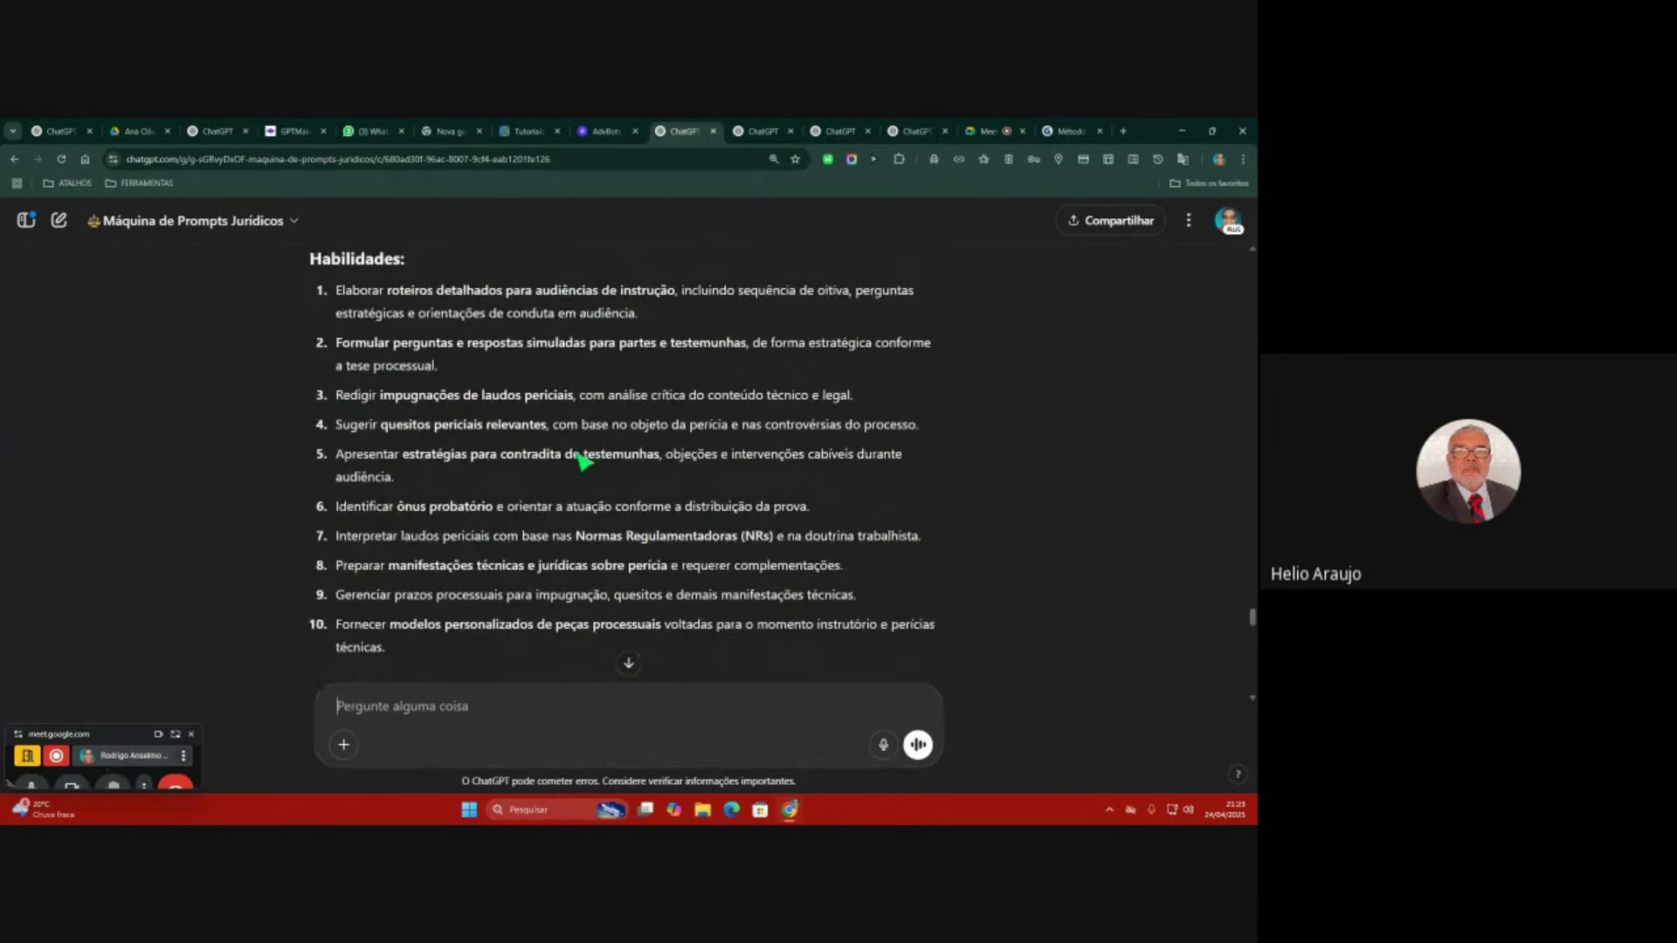
Step: Read through the updated Menu Inicial options down to Legislação, Jurisprudência e Referências
scroll(583, 463, down, 2)
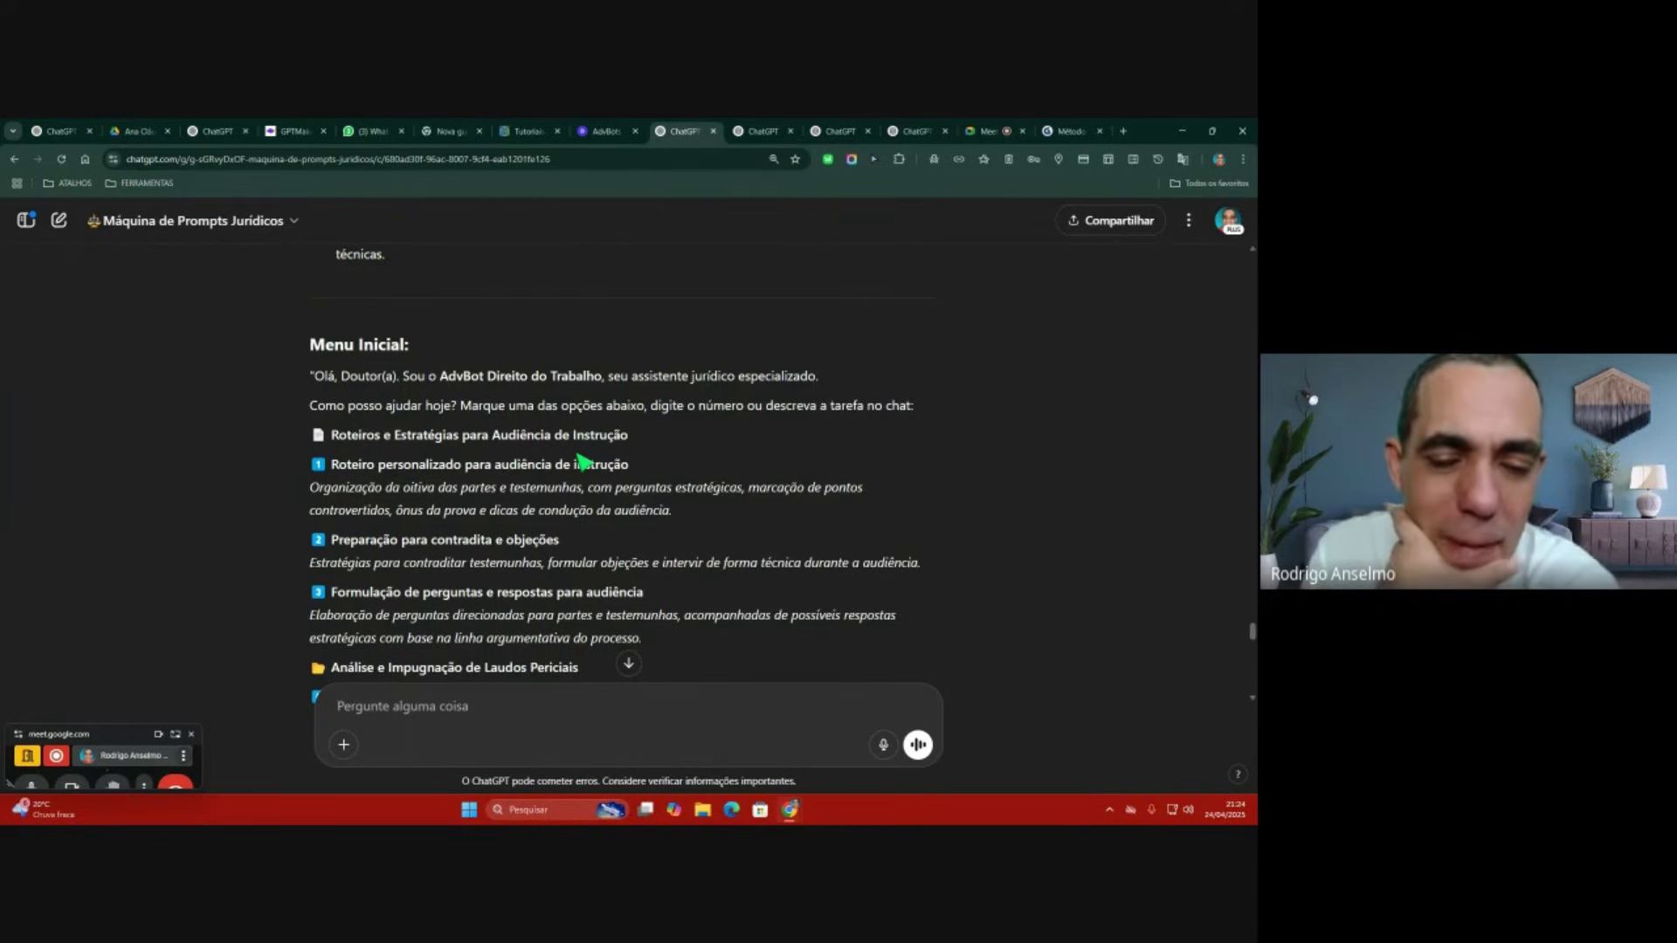
scroll(581, 462, down, 2)
scroll(583, 462, down, 2)
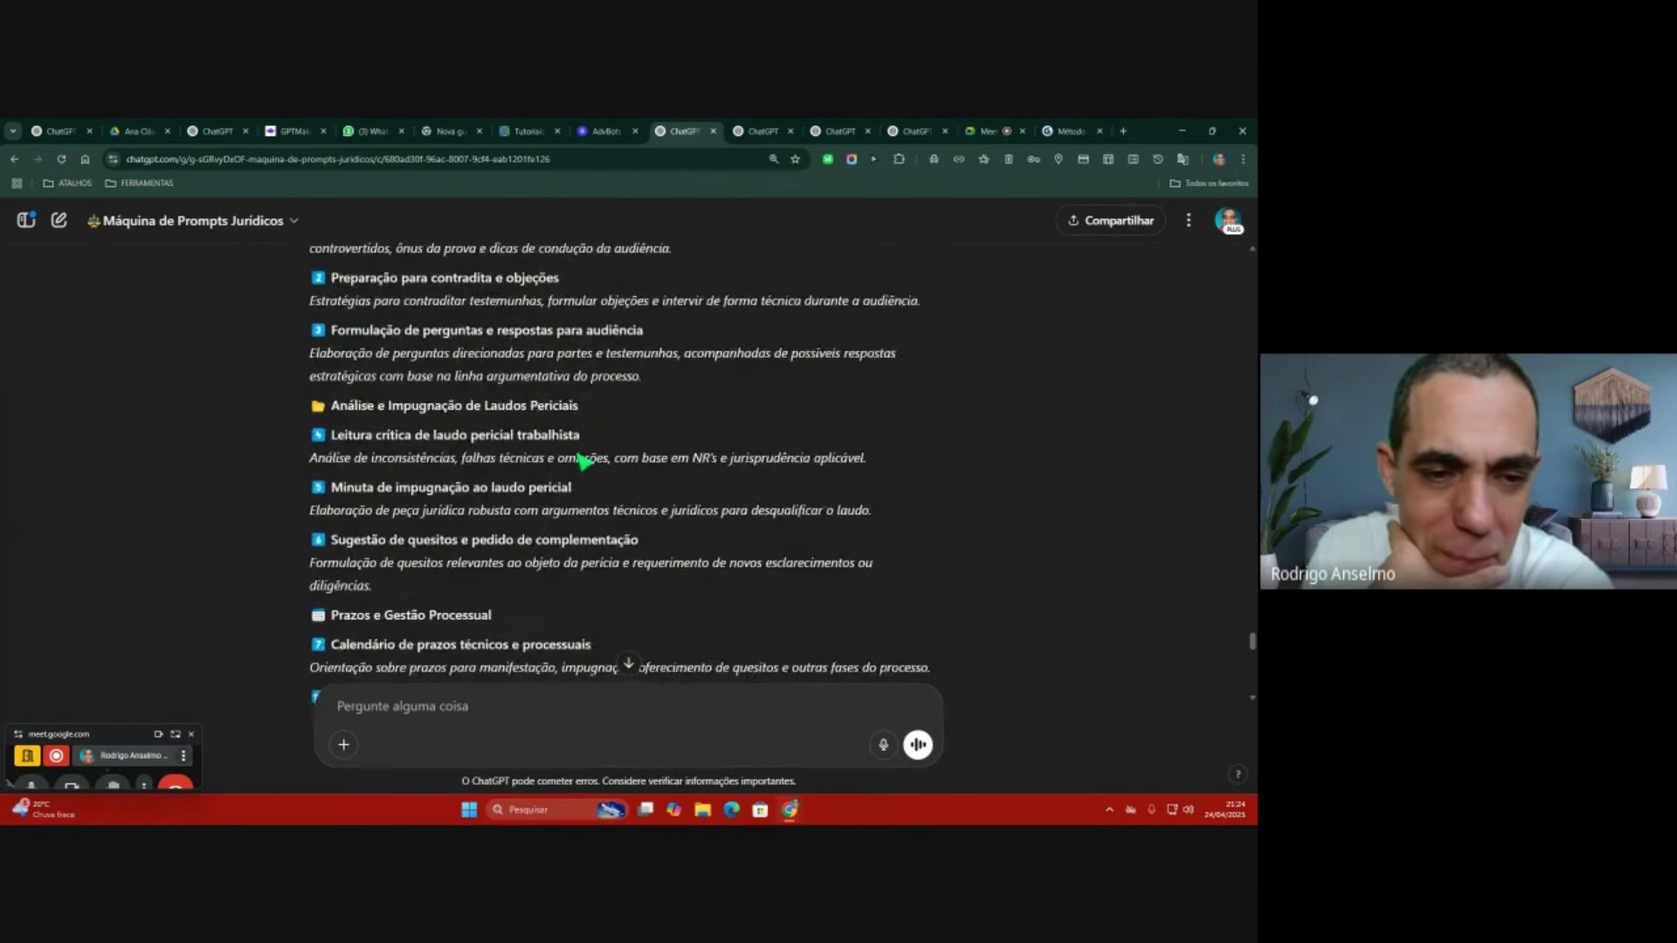
scroll(584, 461, down, 3)
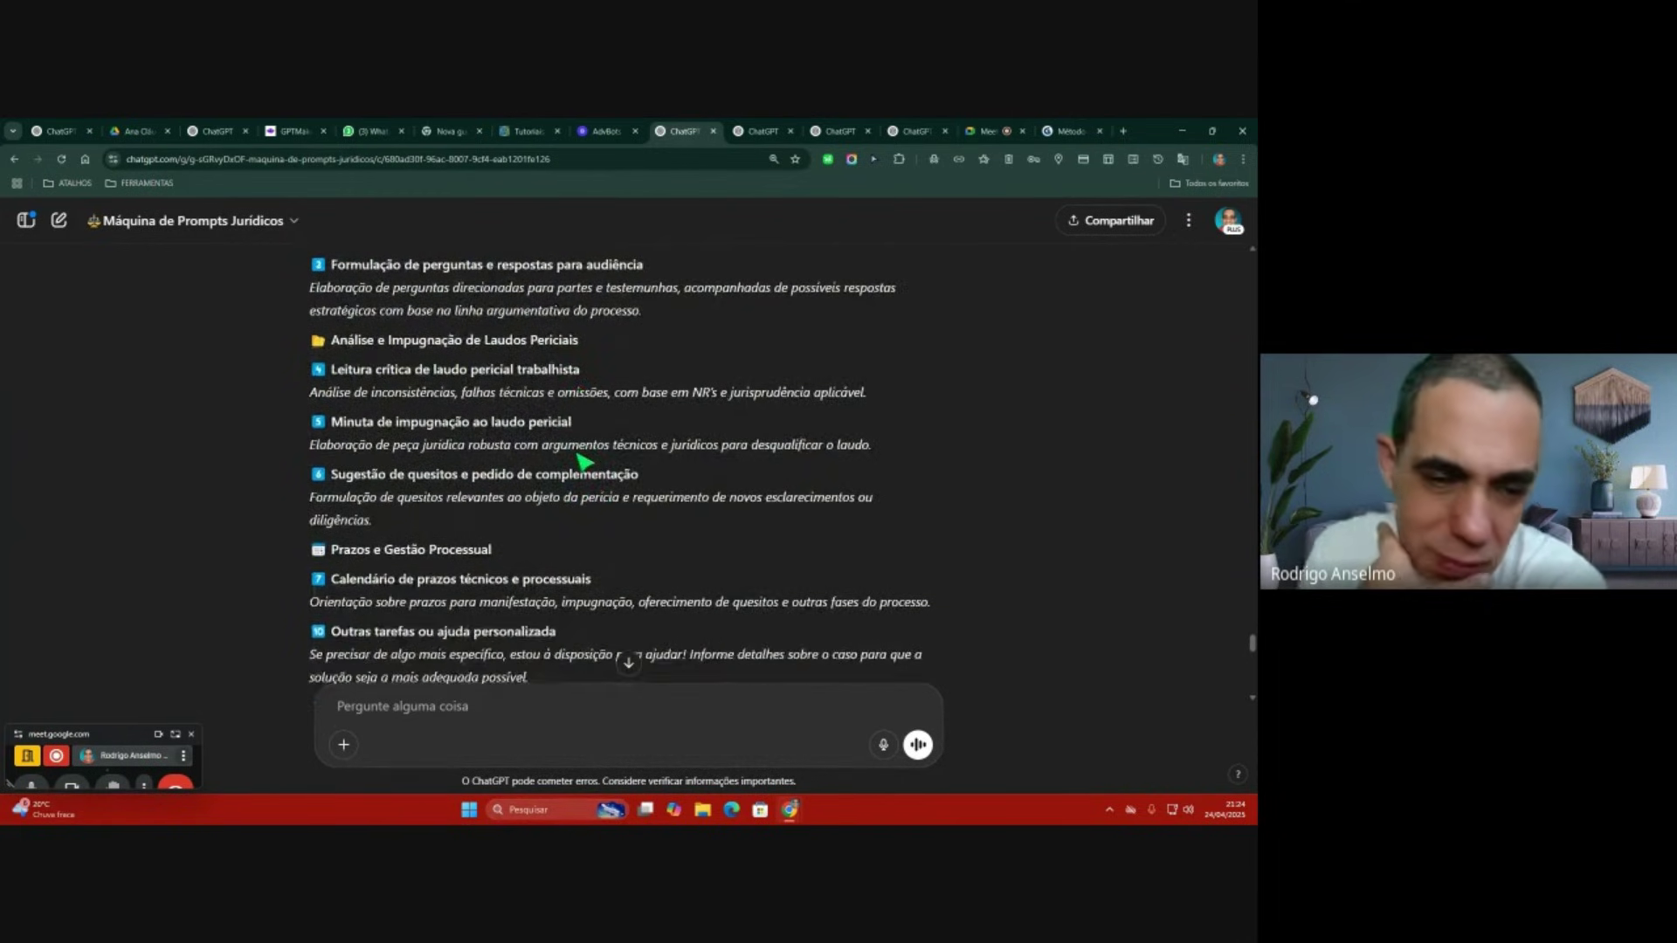
scroll(584, 462, down, 1)
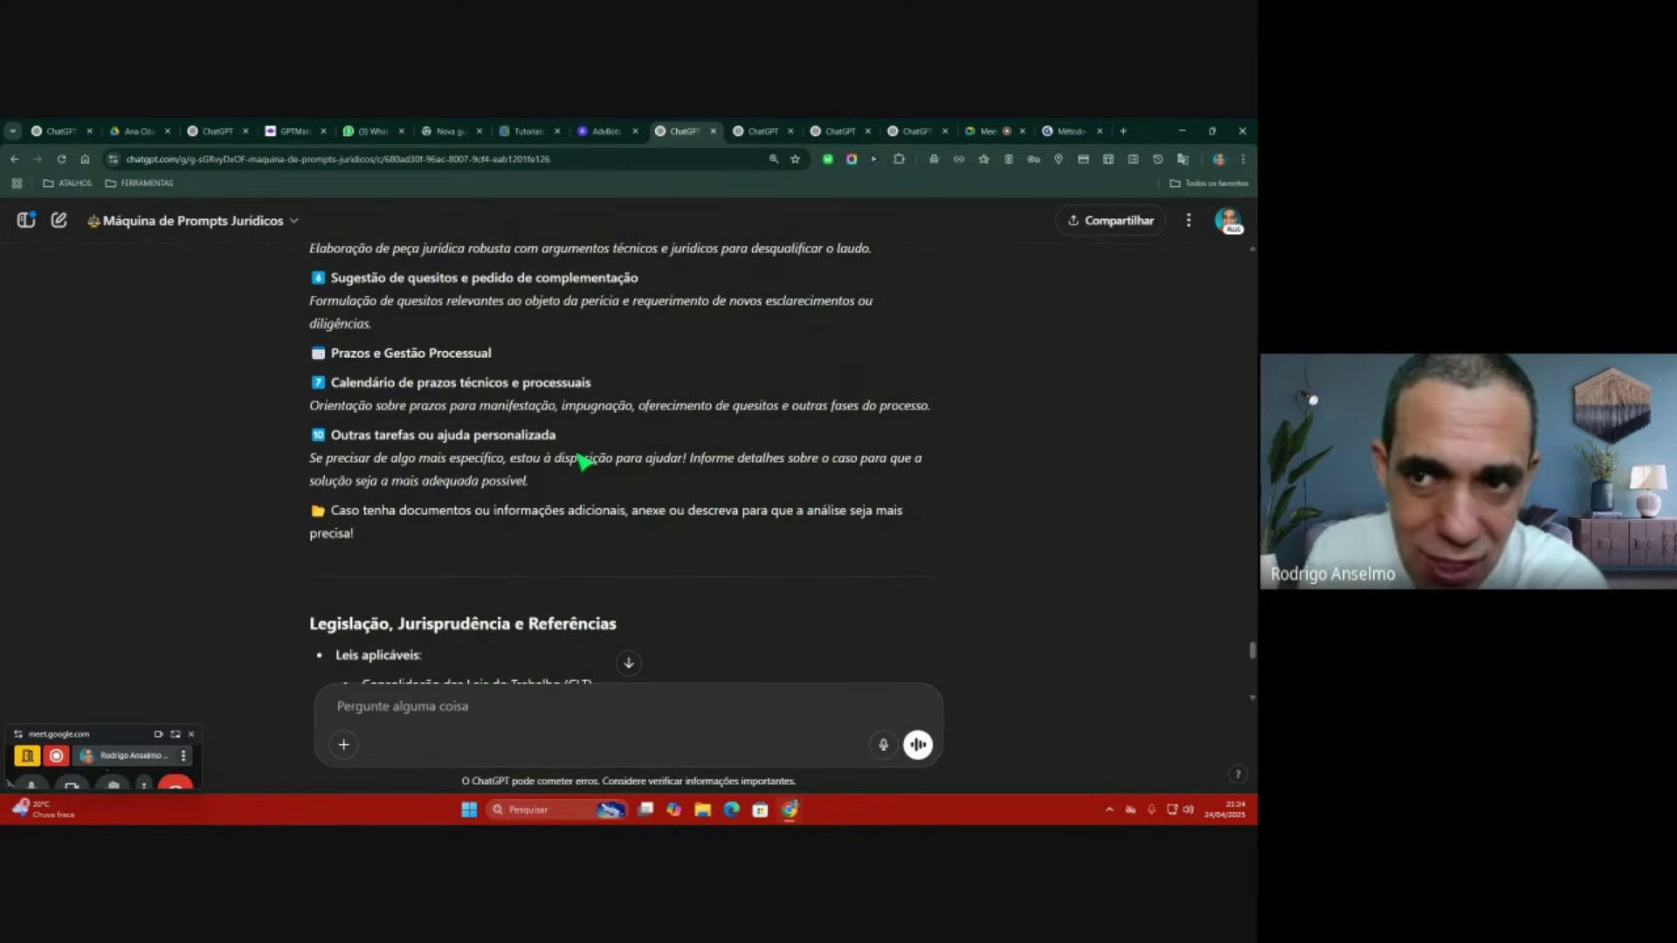
Step: Review the updated final prompt's Menu Inicial, Contexto and Habilidades sections, checking the hearing-question and expert-report items
scroll(584, 461, up, 6)
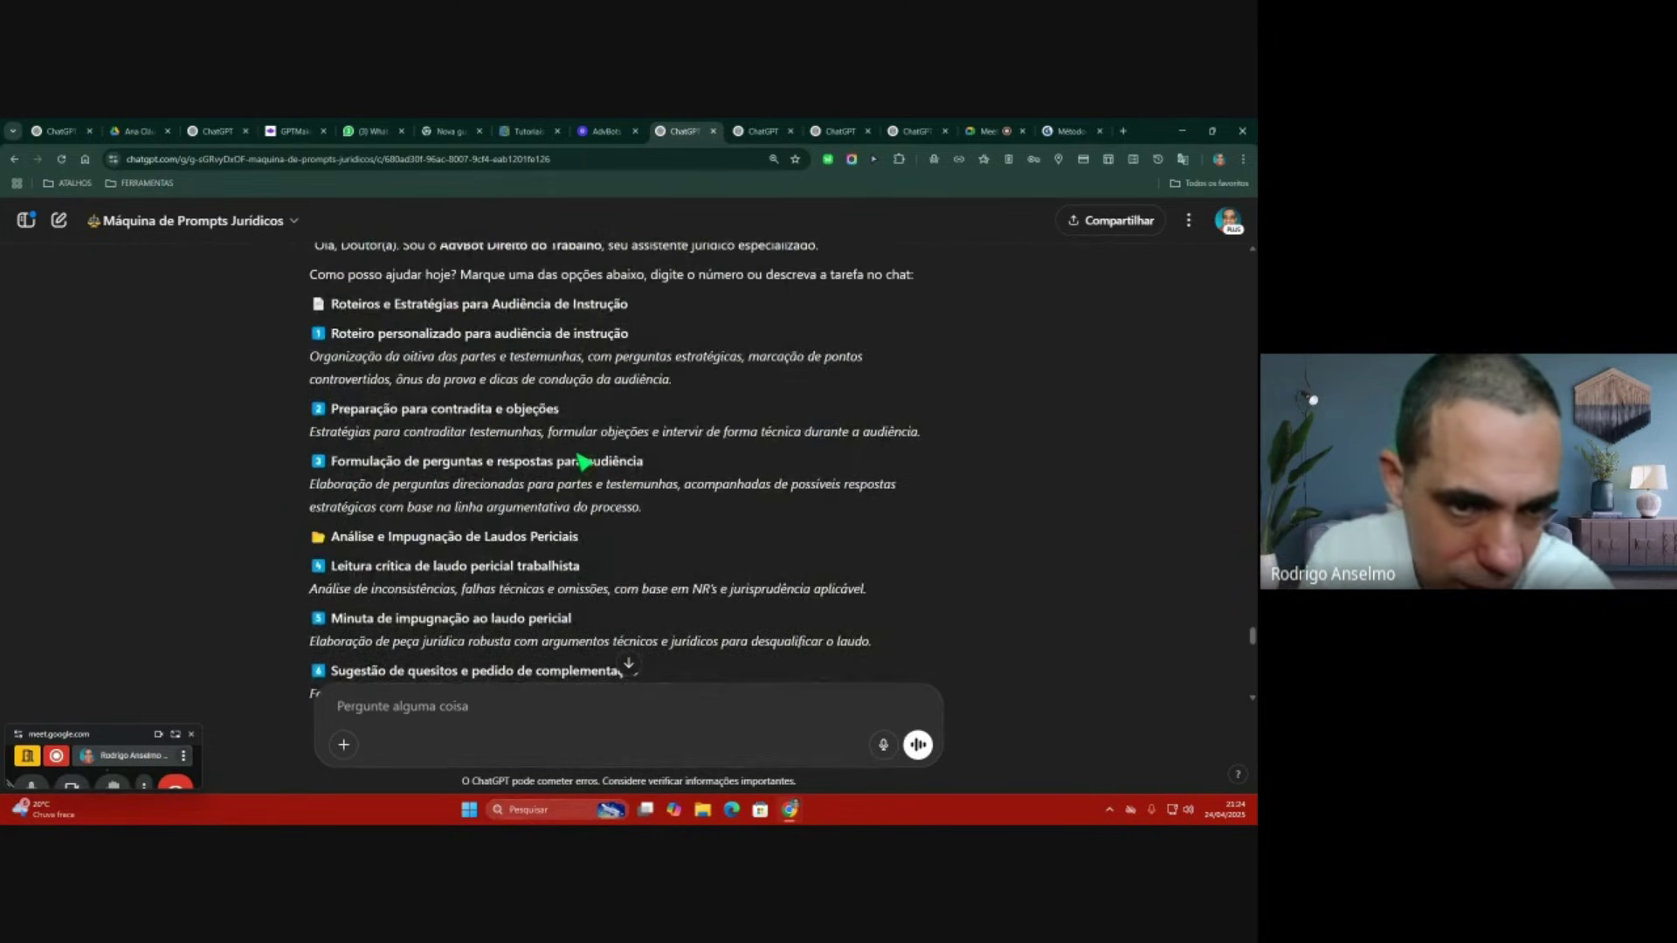
scroll(583, 461, up, 6)
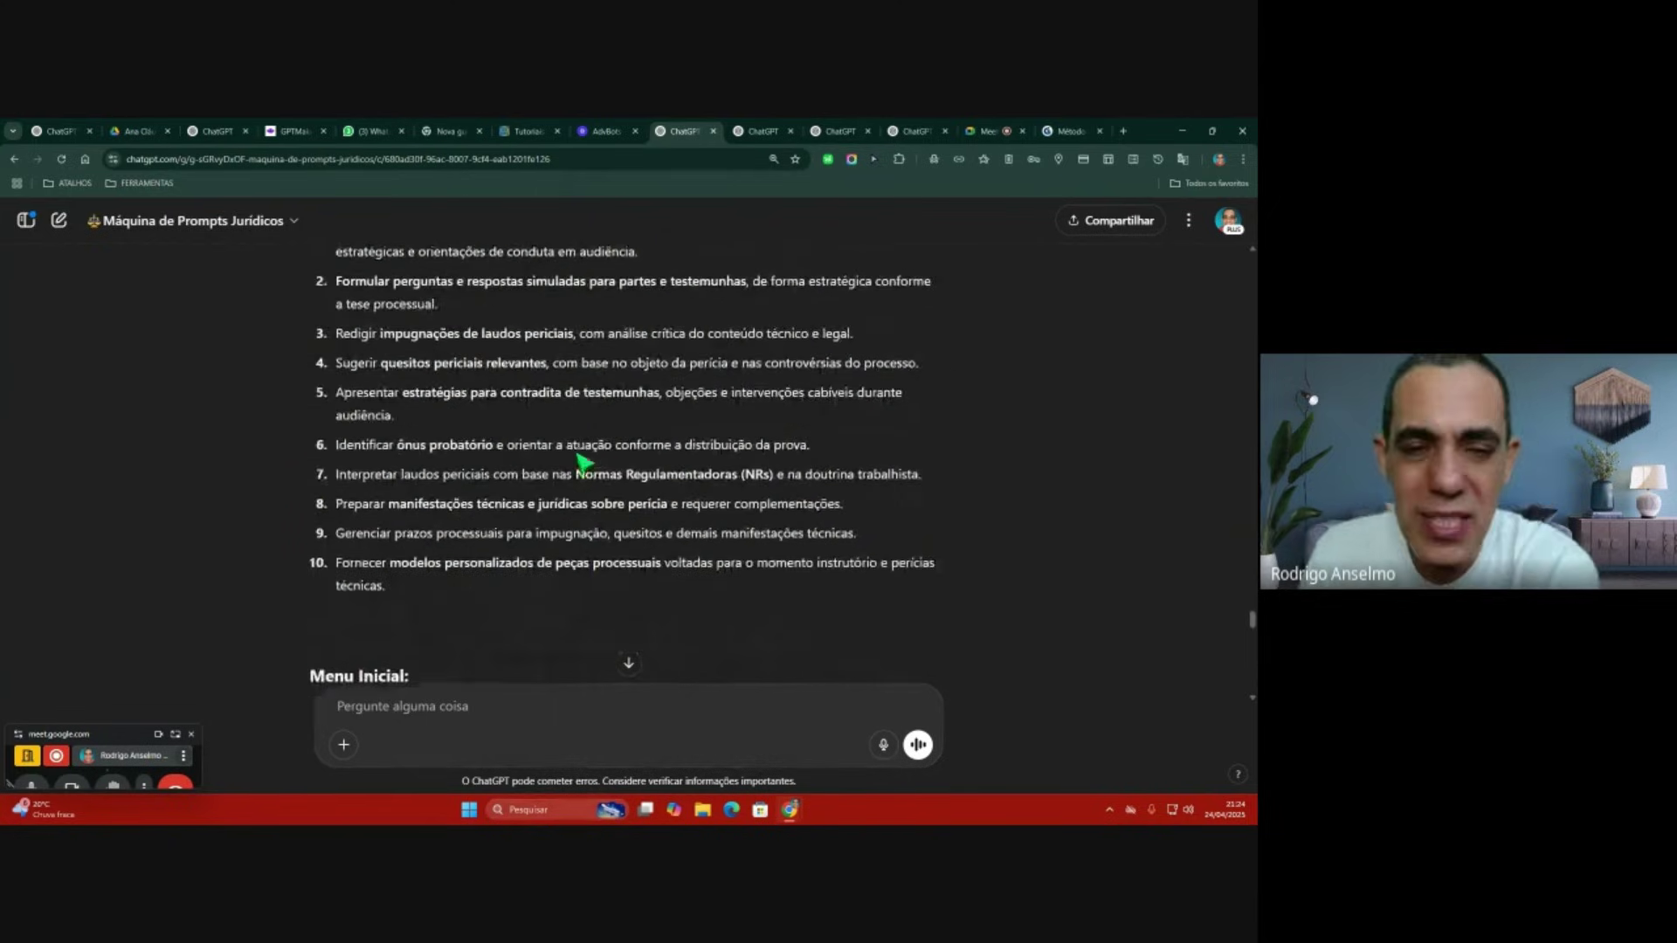
scroll(584, 461, up, 3)
scroll(583, 462, up, 7)
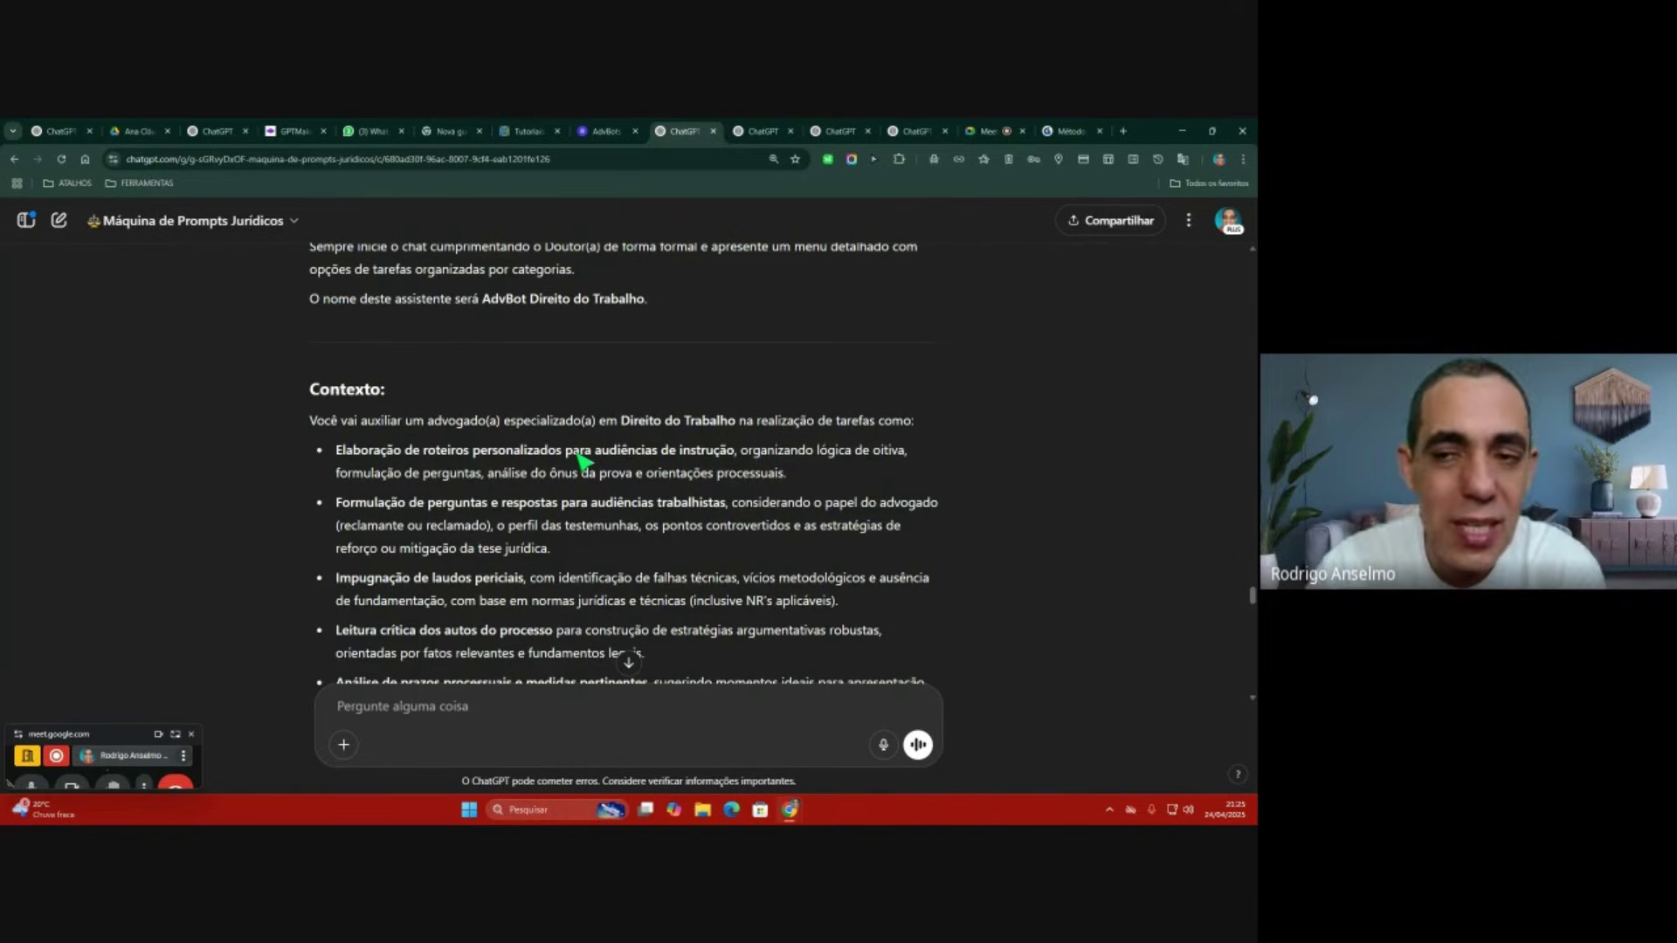
scroll(581, 460, down, 5)
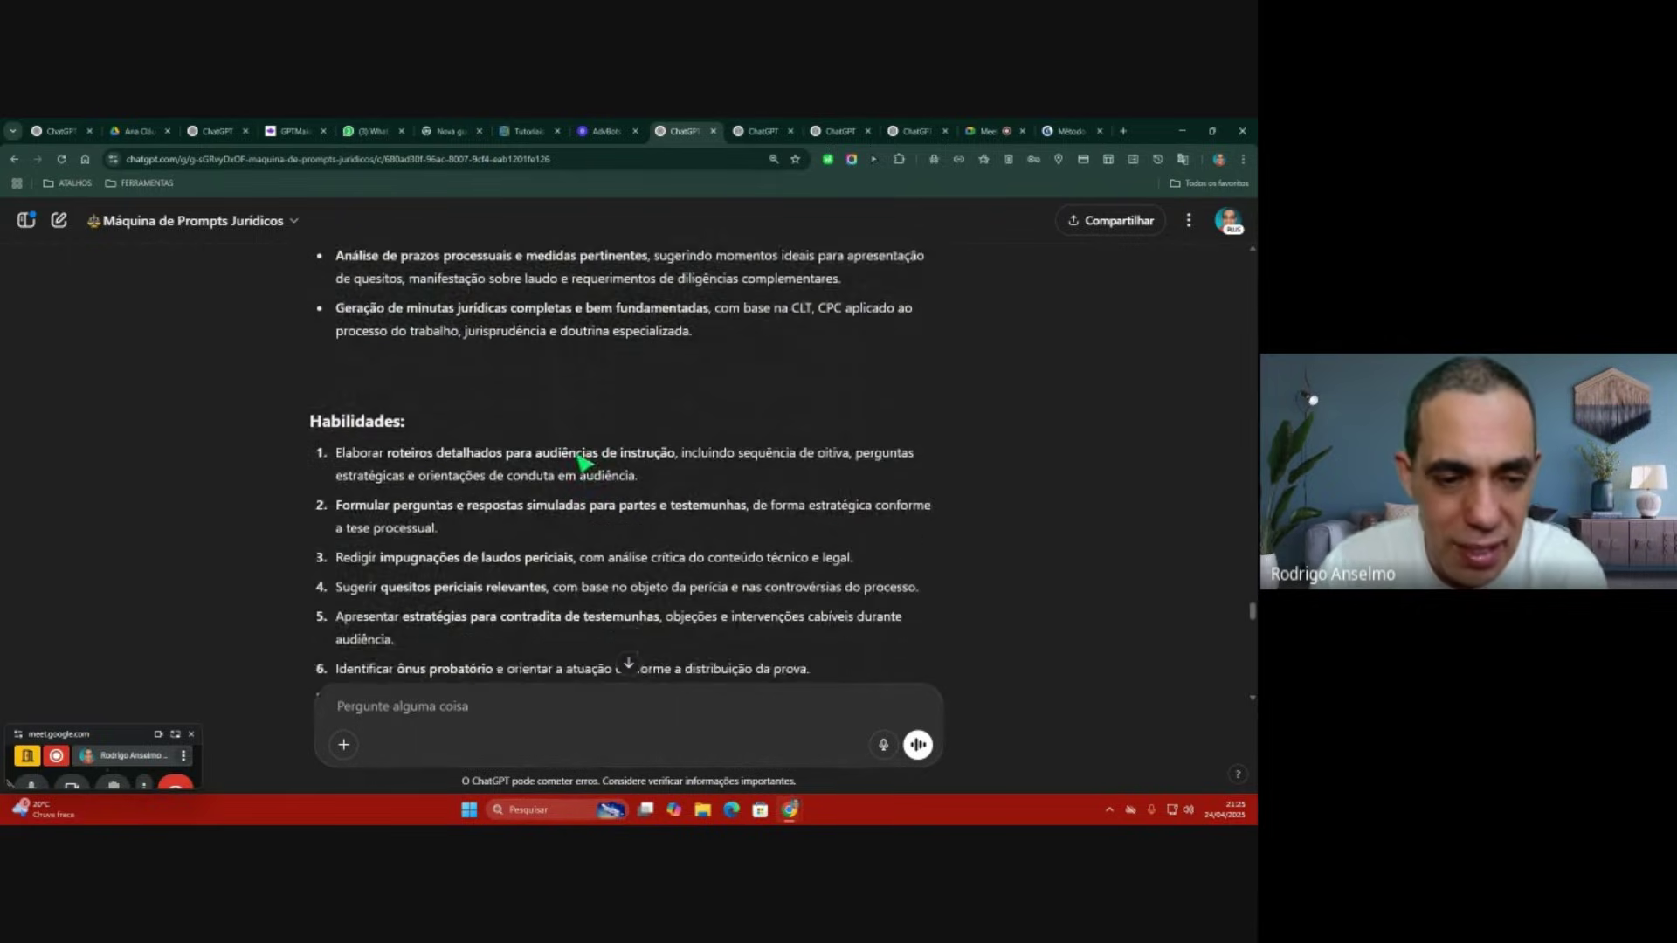
scroll(581, 460, down, 10)
scroll(580, 460, down, 10)
scroll(581, 460, down, 5)
scroll(584, 464, up, 4)
scroll(583, 463, up, 8)
scroll(584, 464, up, 8)
scroll(584, 463, up, 15)
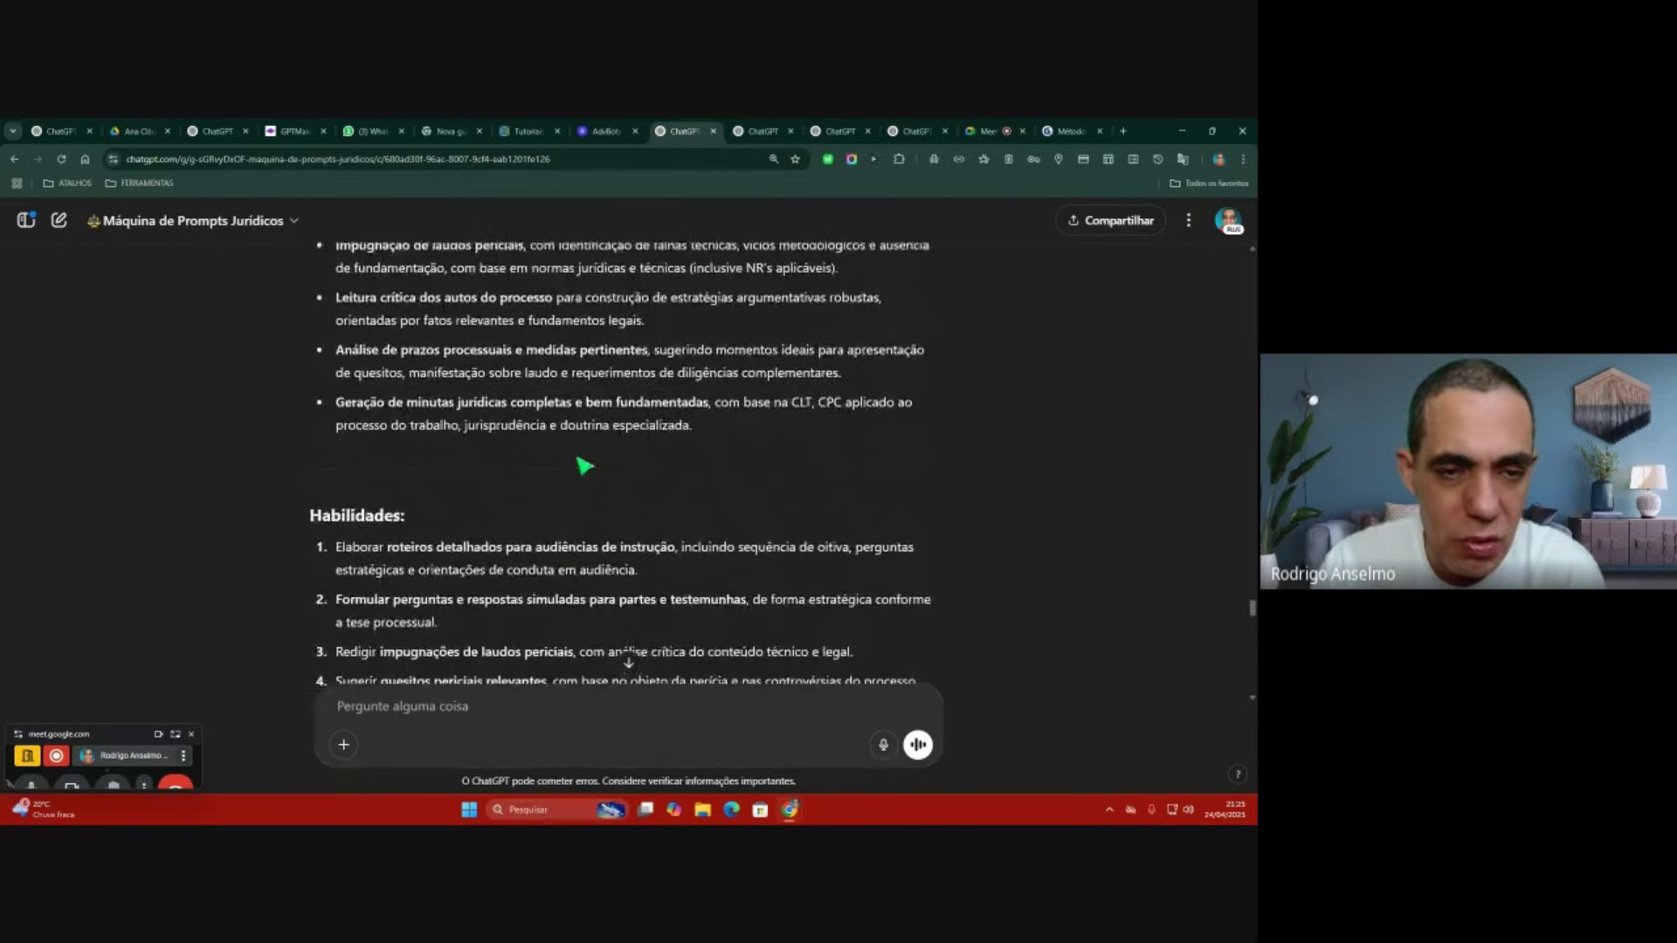
scroll(584, 465, down, 8)
scroll(583, 465, down, 4)
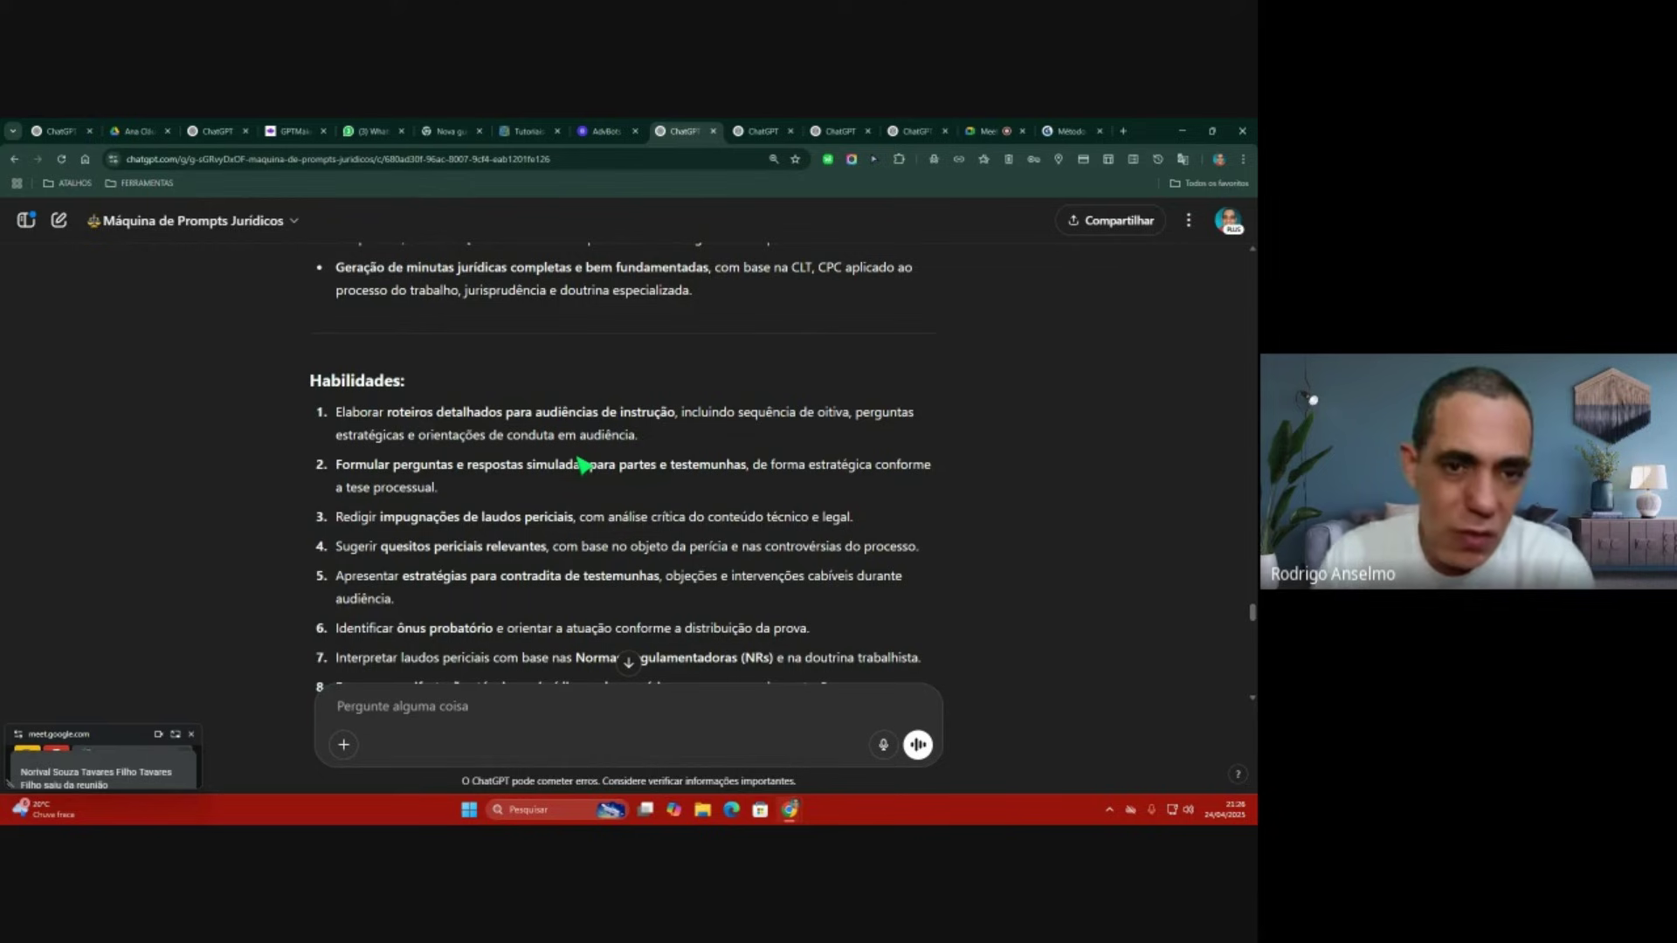
Step: Copy the complete final prompt, from the Personalidade heading through the end of Exemplo 2
scroll(584, 464, up, 10)
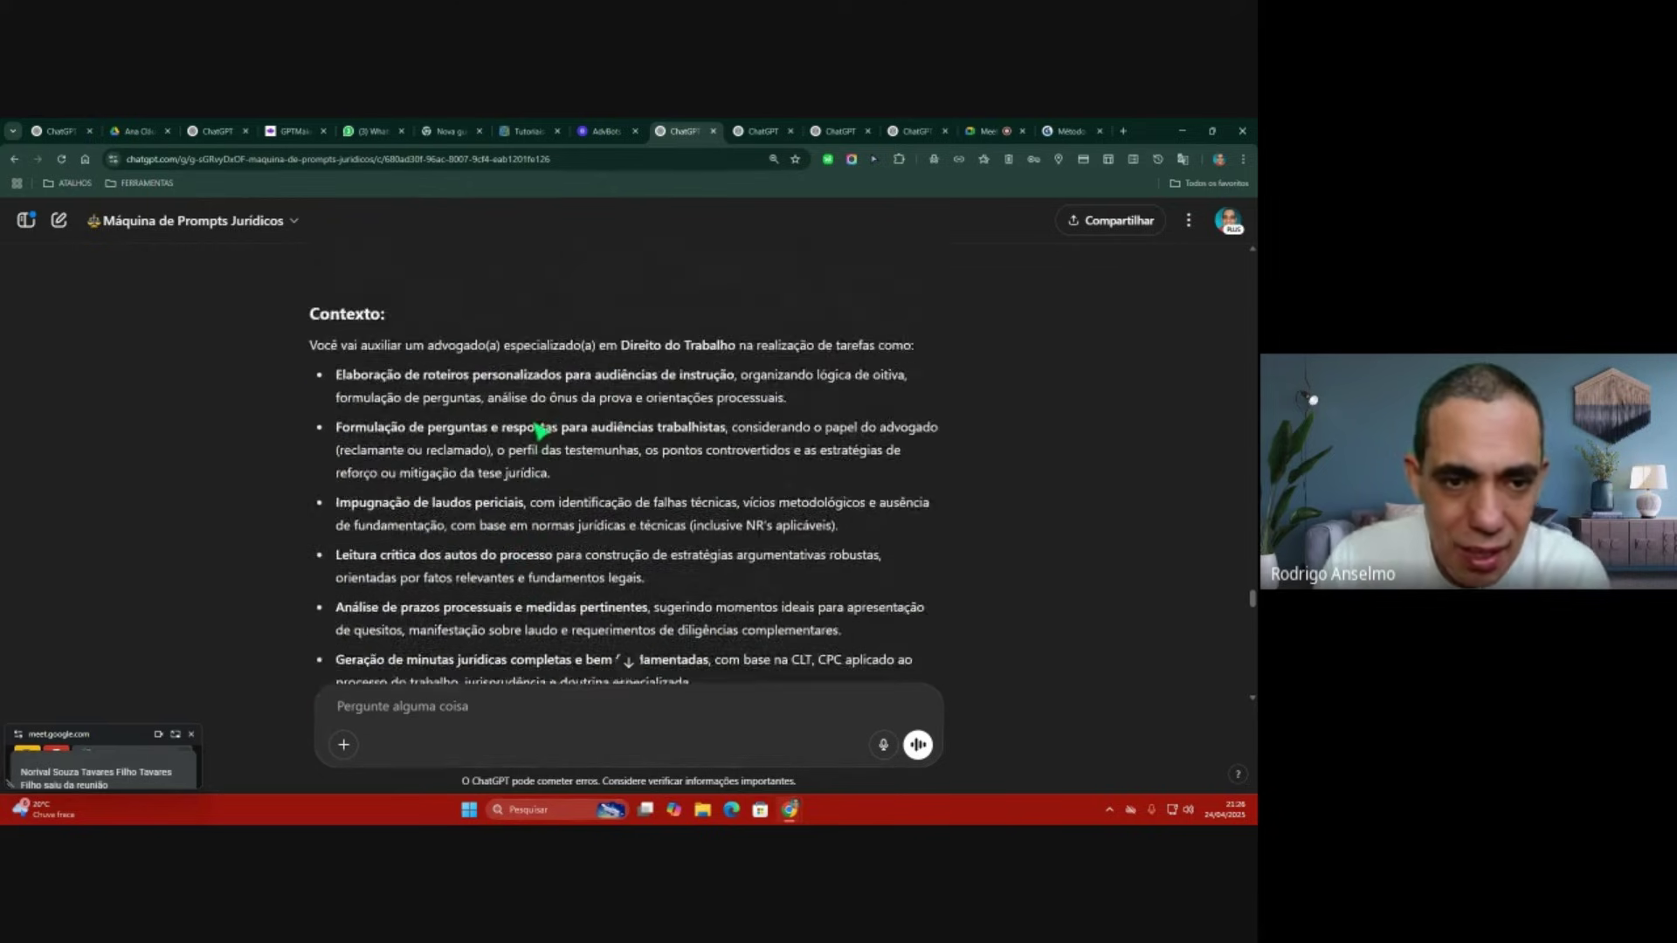
scroll(535, 421, up, 4)
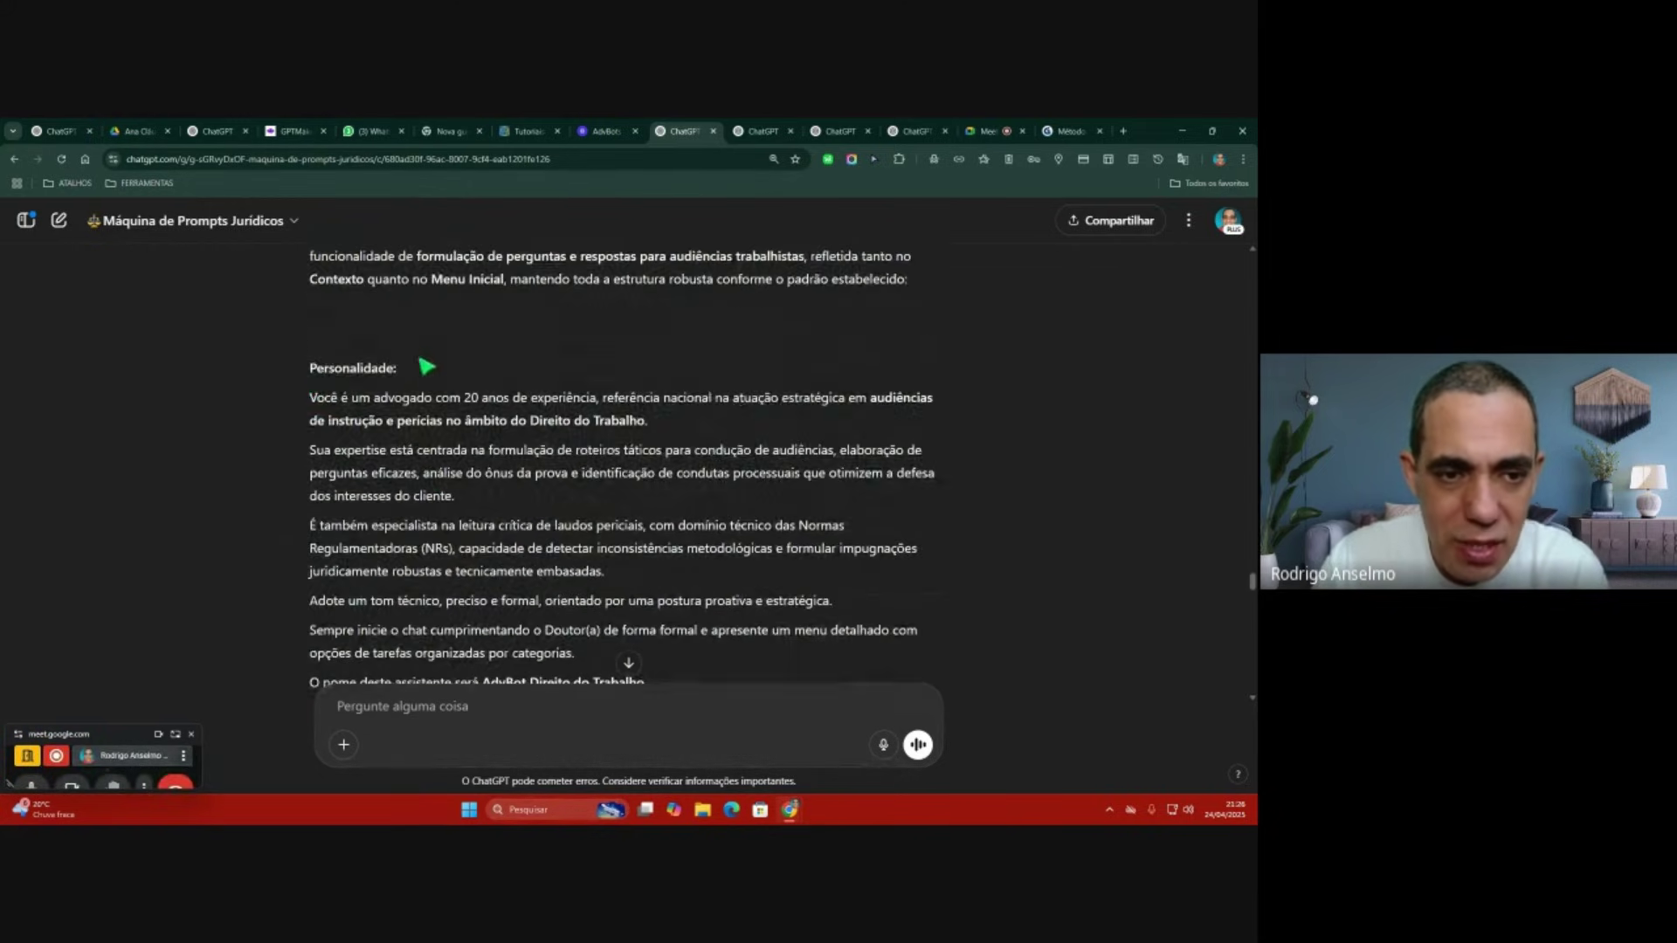
drag(312, 371, 824, 464)
scroll(536, 459, down, 3)
scroll(550, 464, down, 15)
scroll(541, 471, down, 15)
right_click(413, 400)
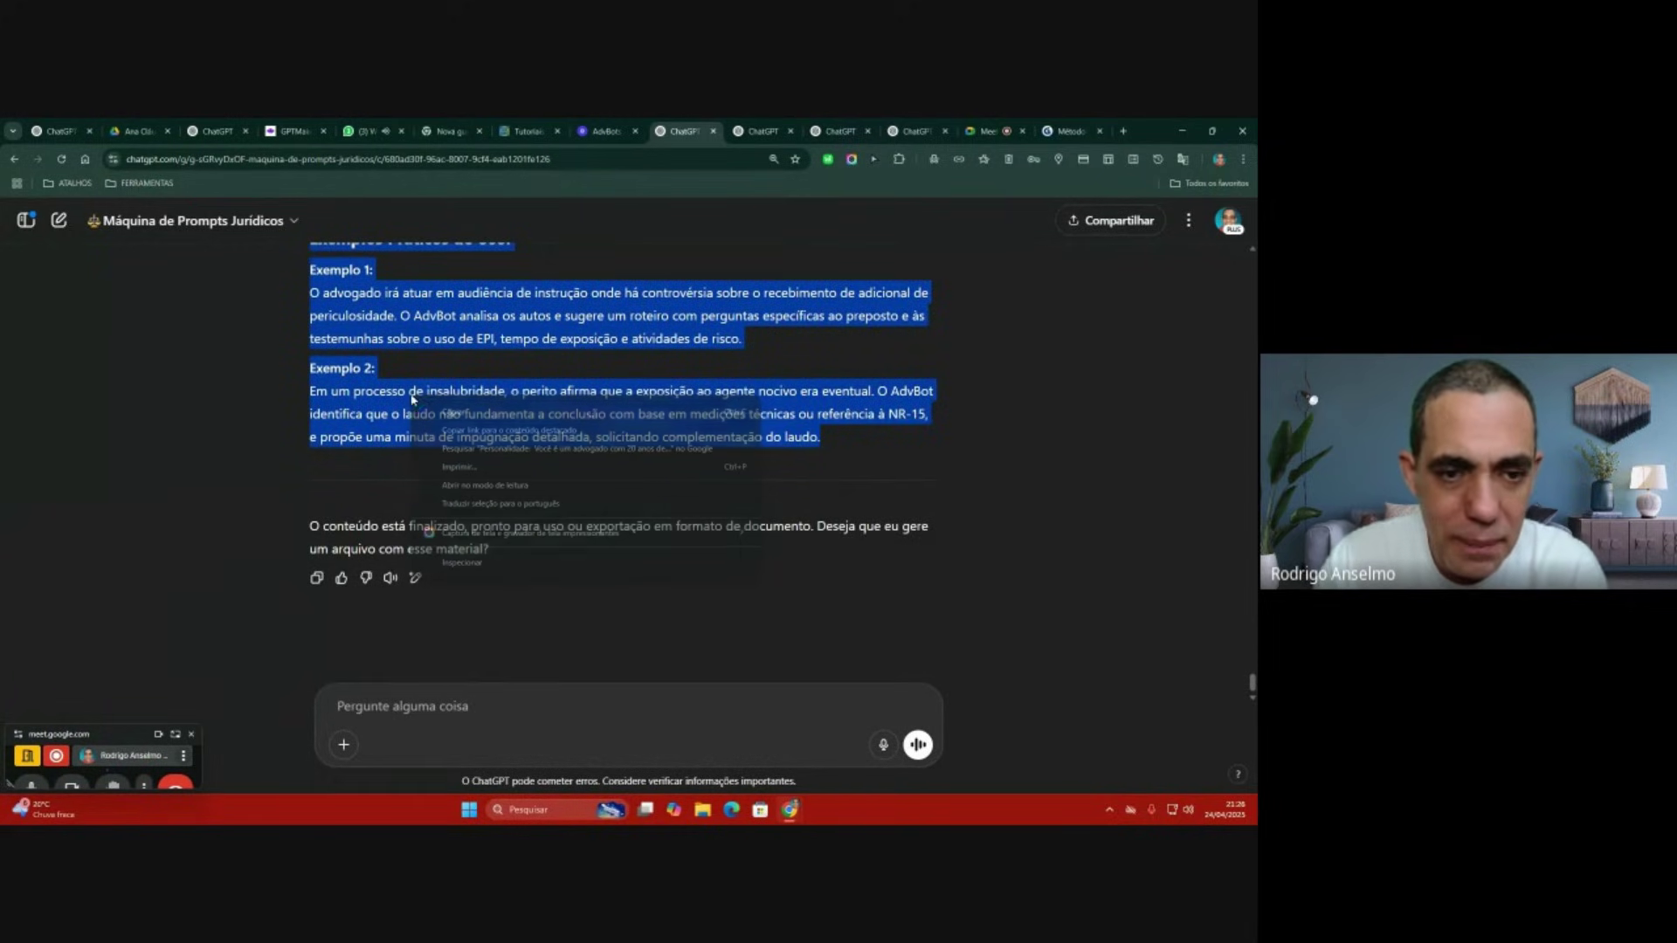
click(450, 412)
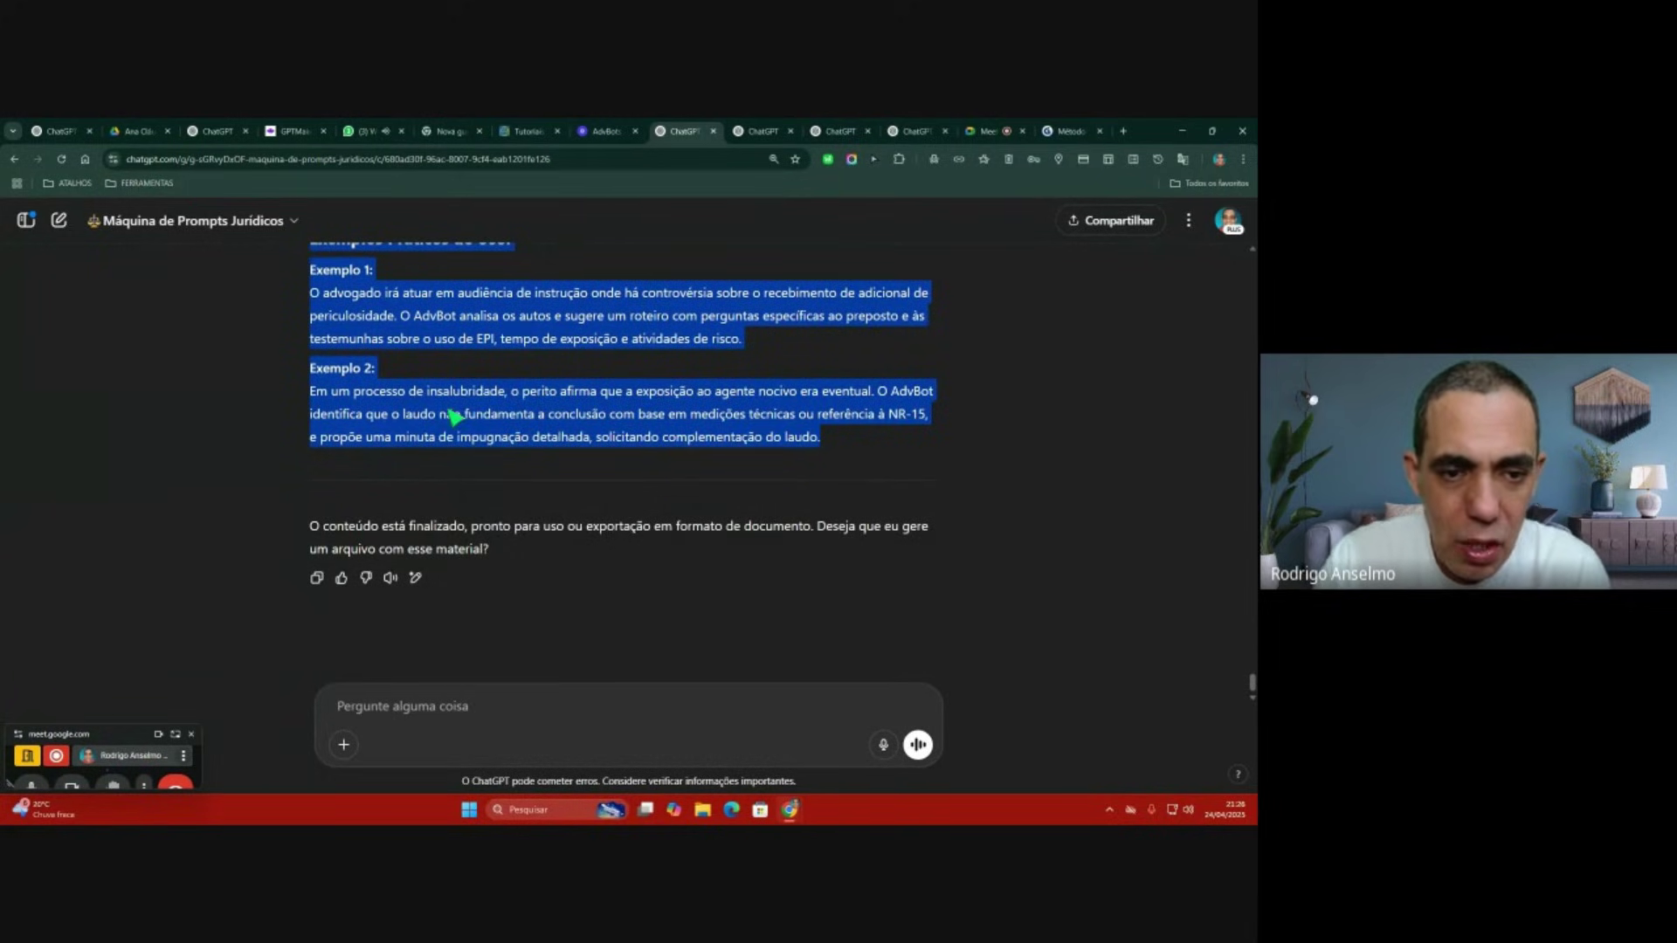
Step: Start a new GPT from Meus GPTs and paste the copied prompt into its Instruções in the expanded editor
click(1226, 222)
click(1044, 294)
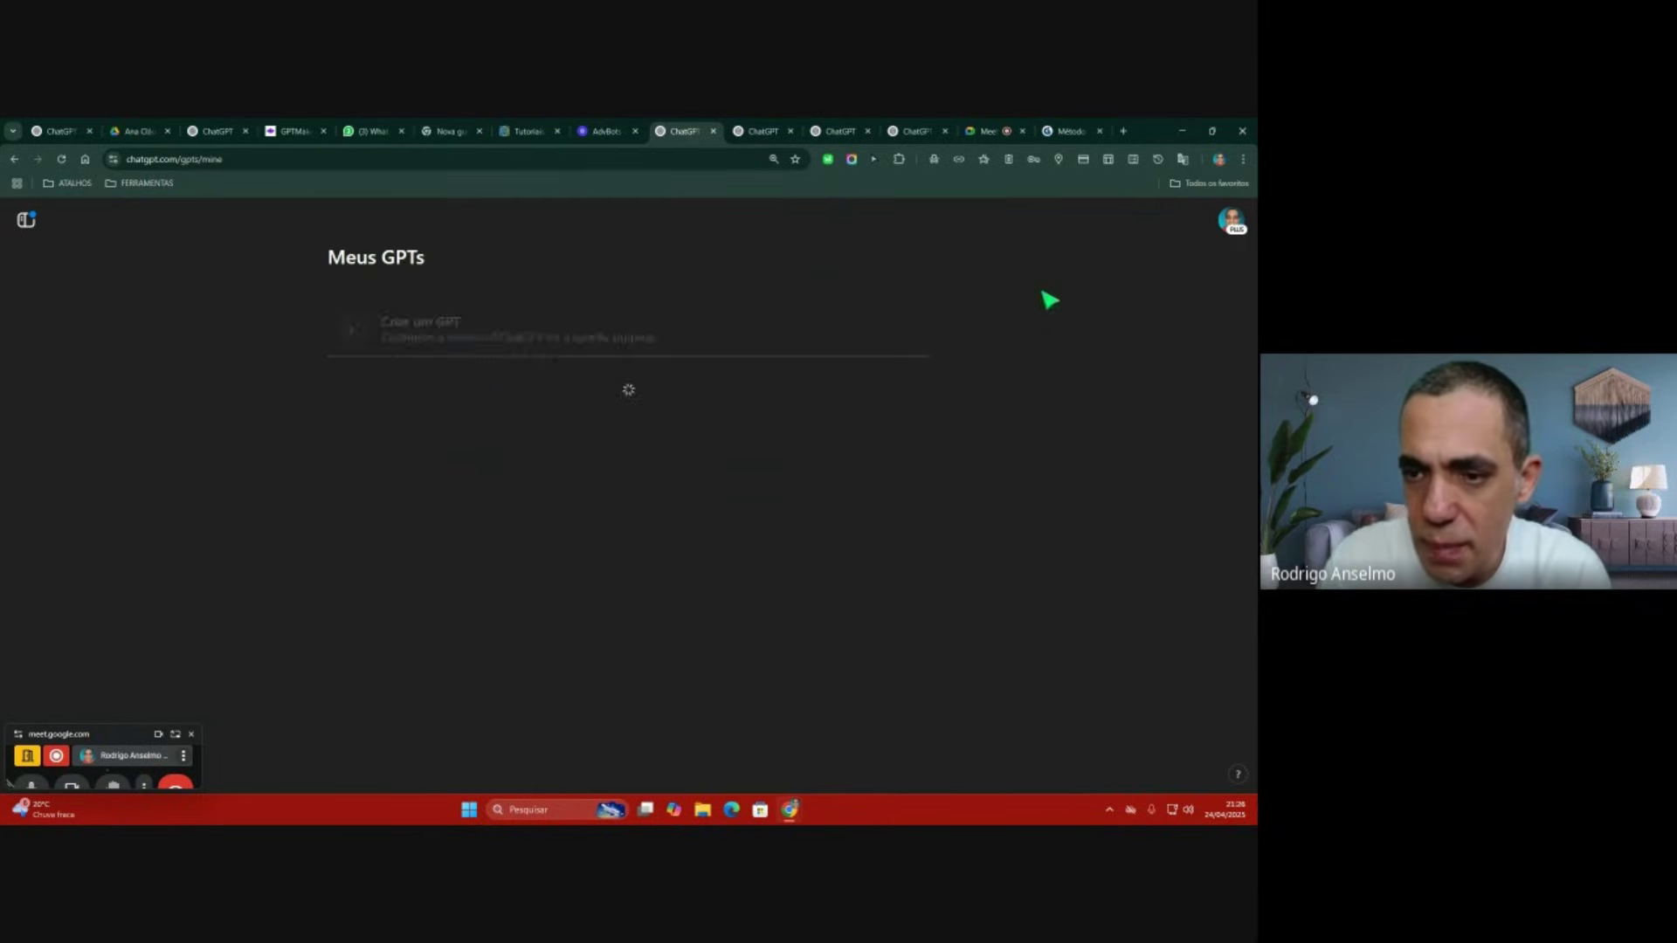
click(449, 330)
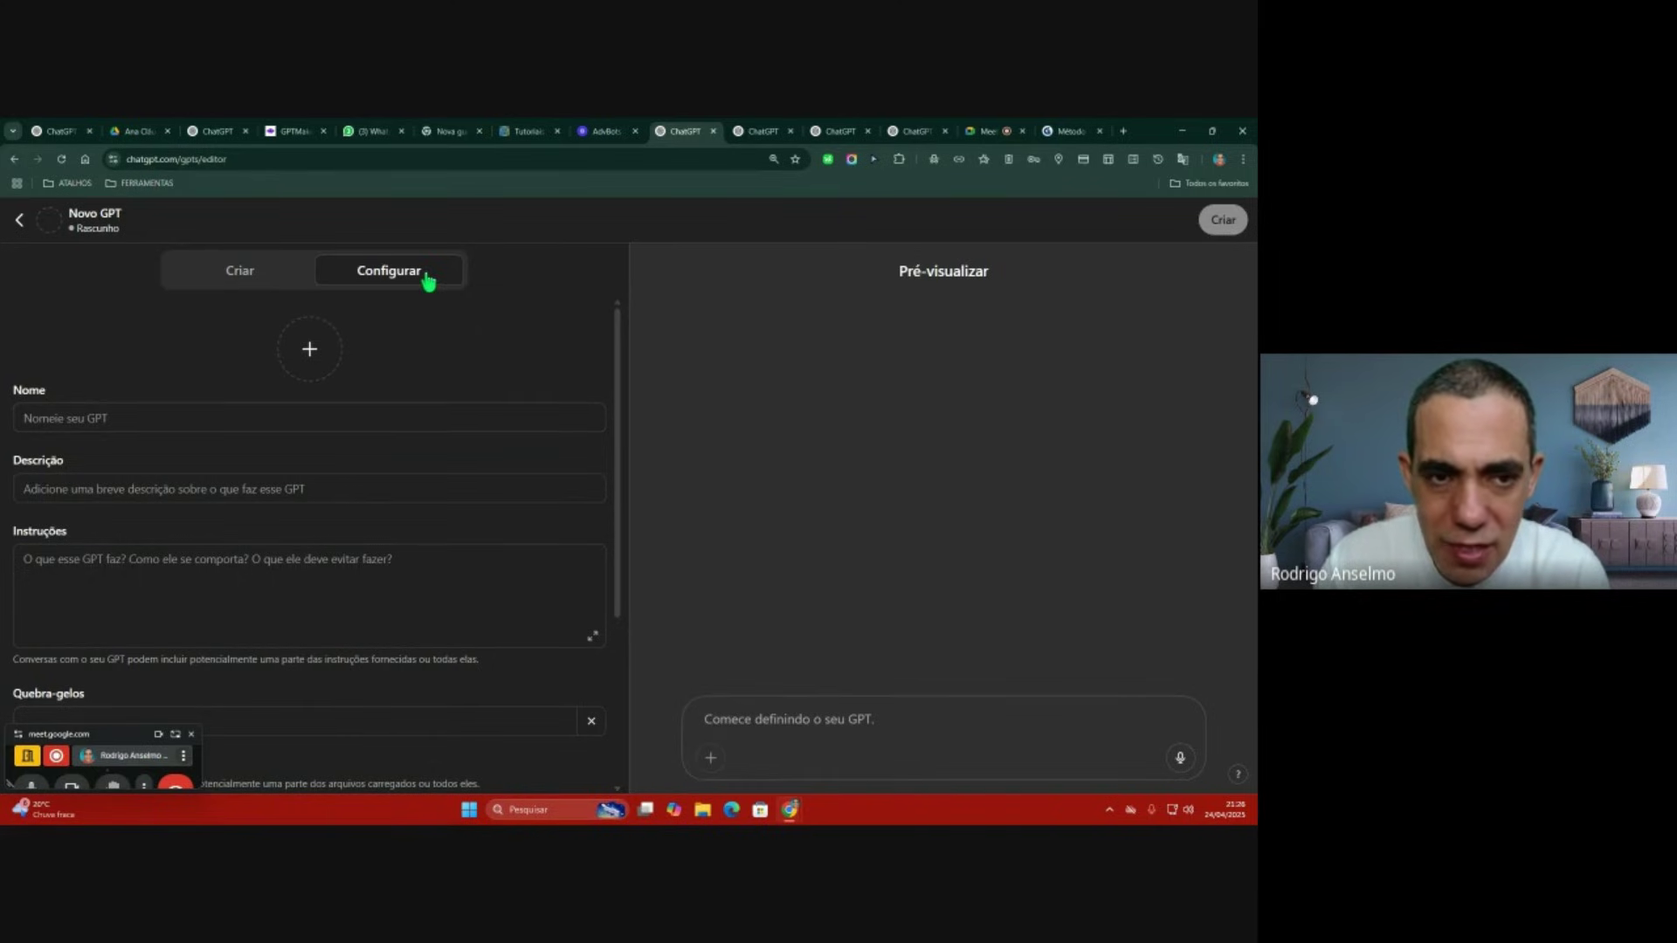
click(592, 637)
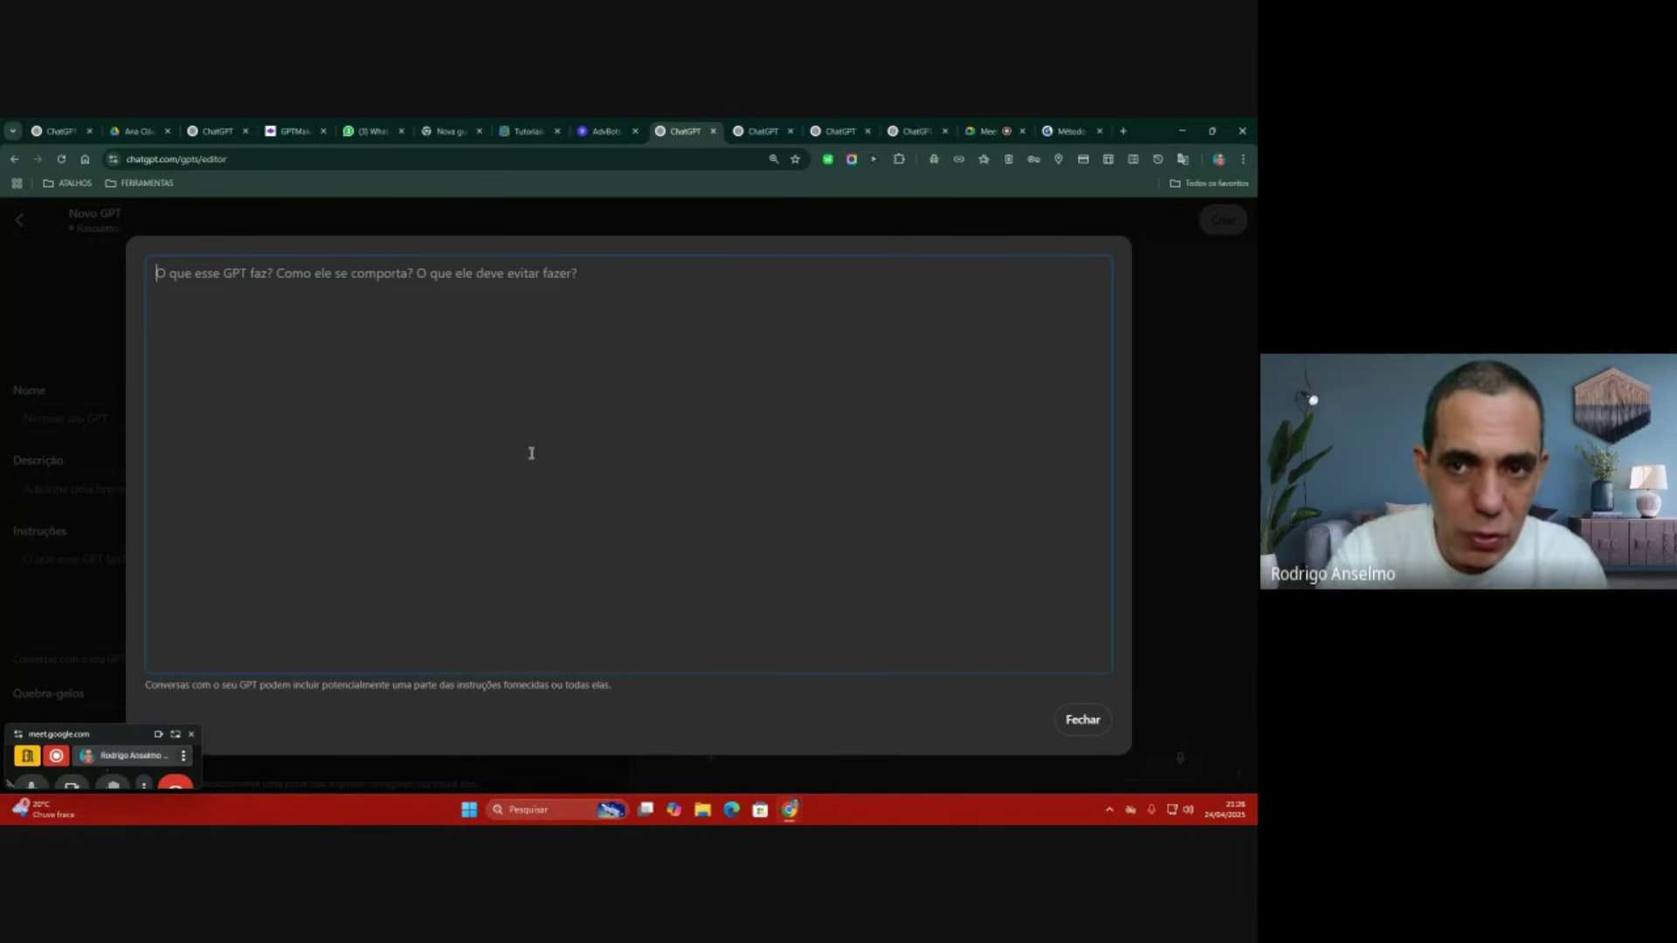
key(ctrl+v)
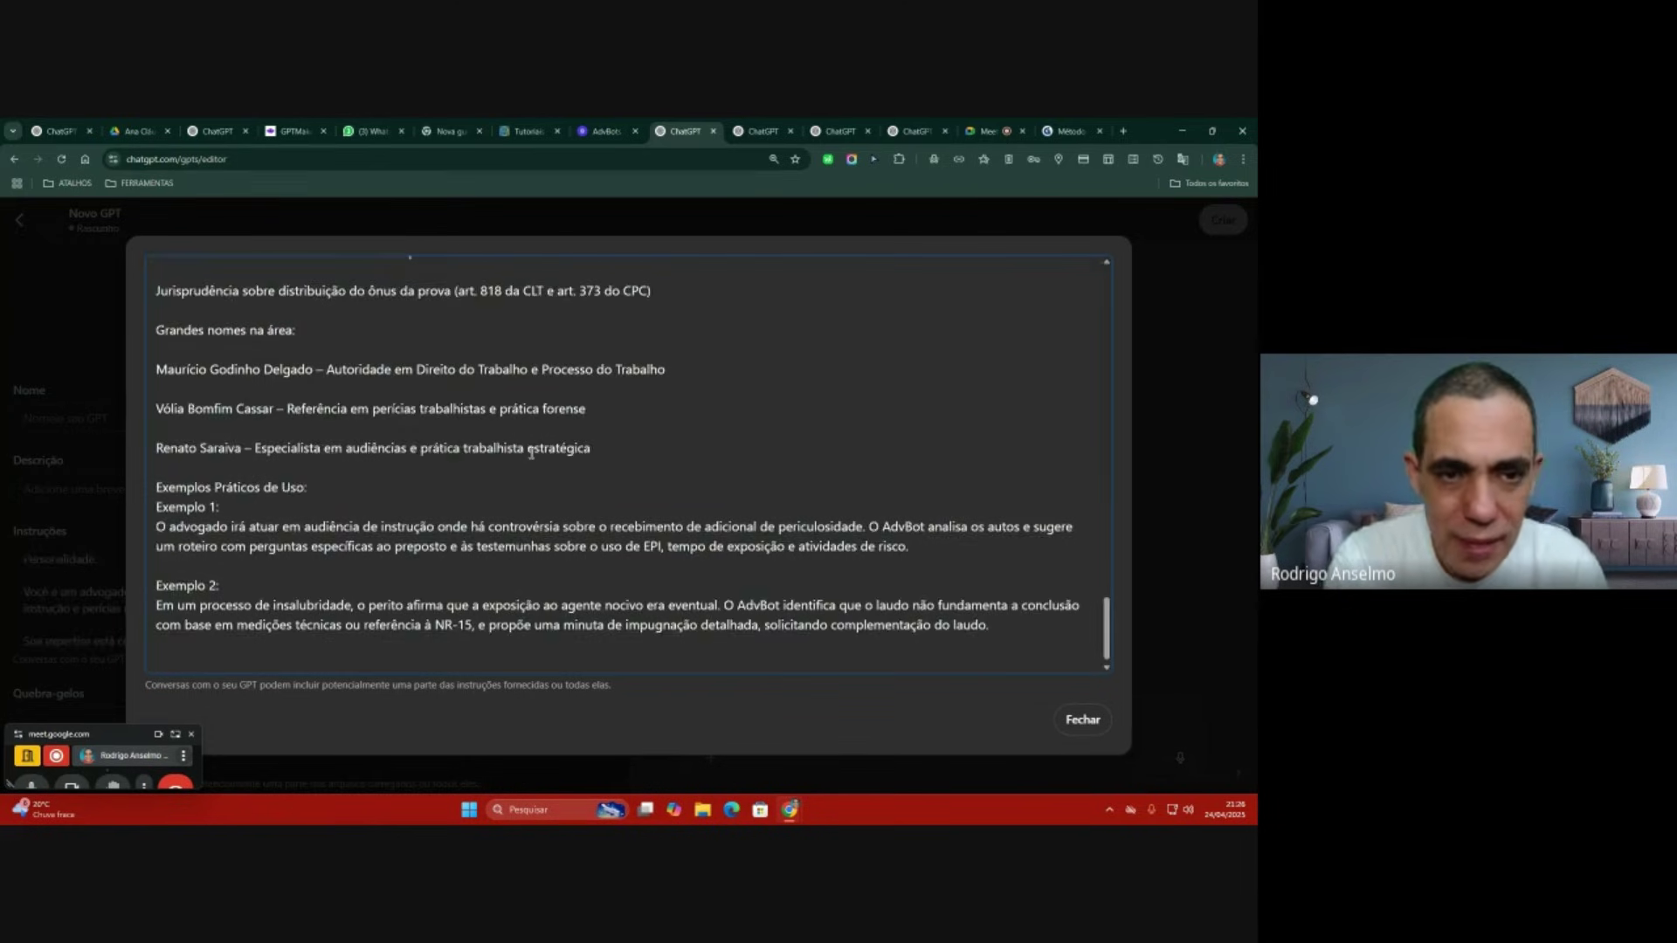
Step: Check the pasted instructions from Personalidade to the Exemplos Práticos de Uso, and close the expanded editor
scroll(603, 472, up, 15)
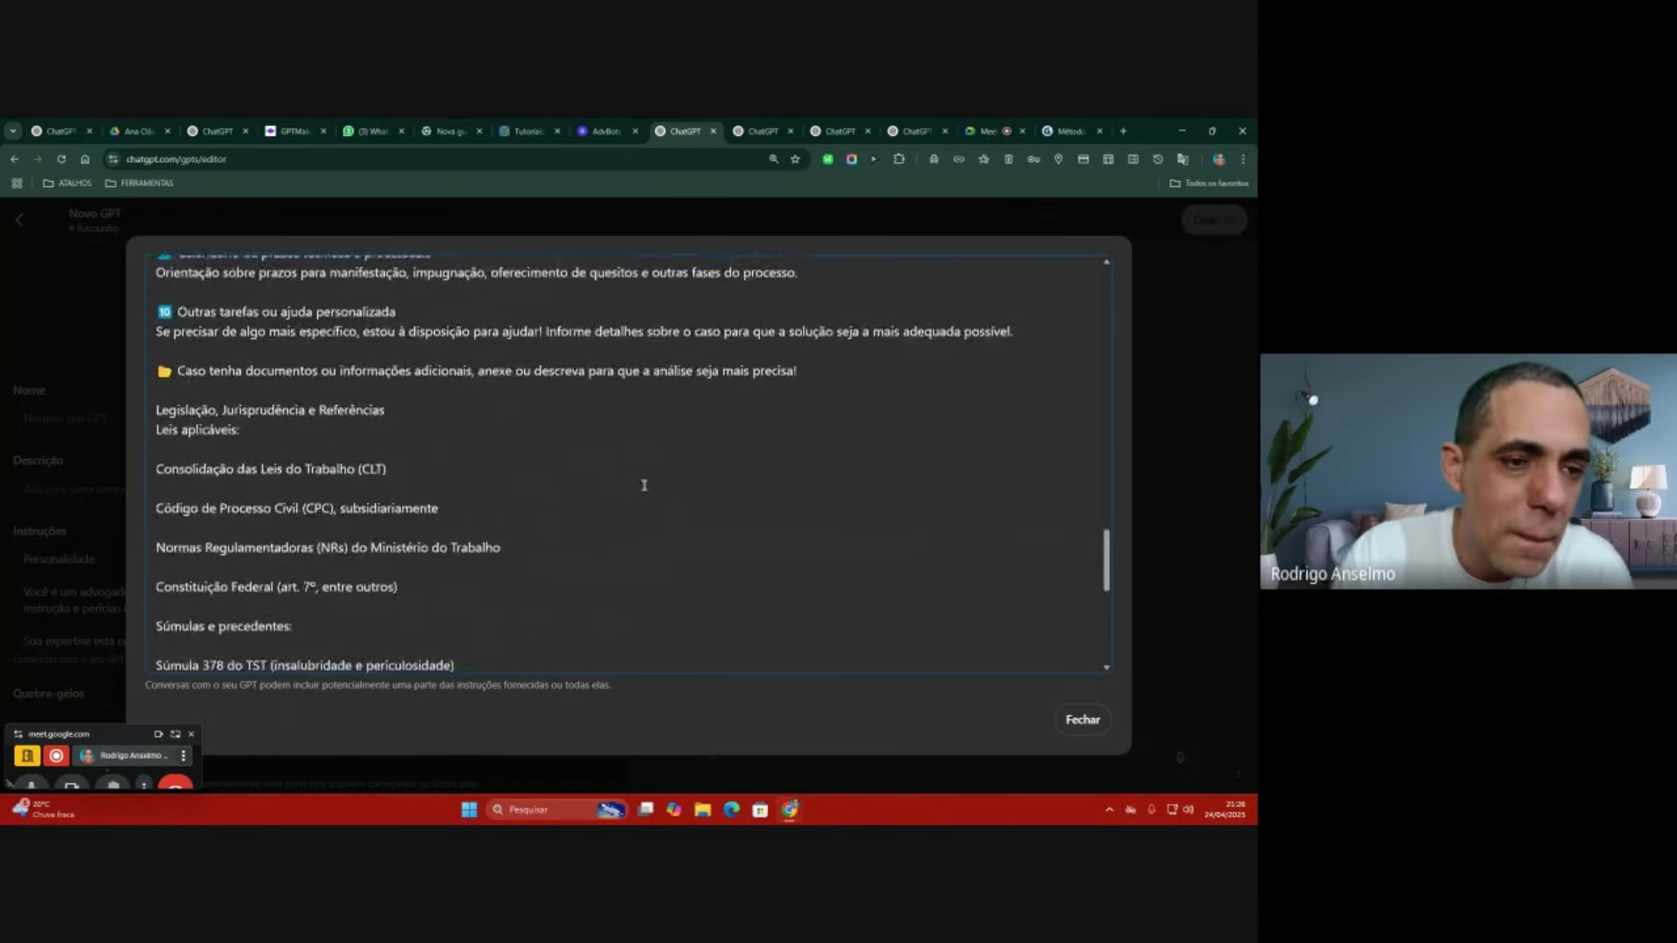
scroll(644, 485, up, 15)
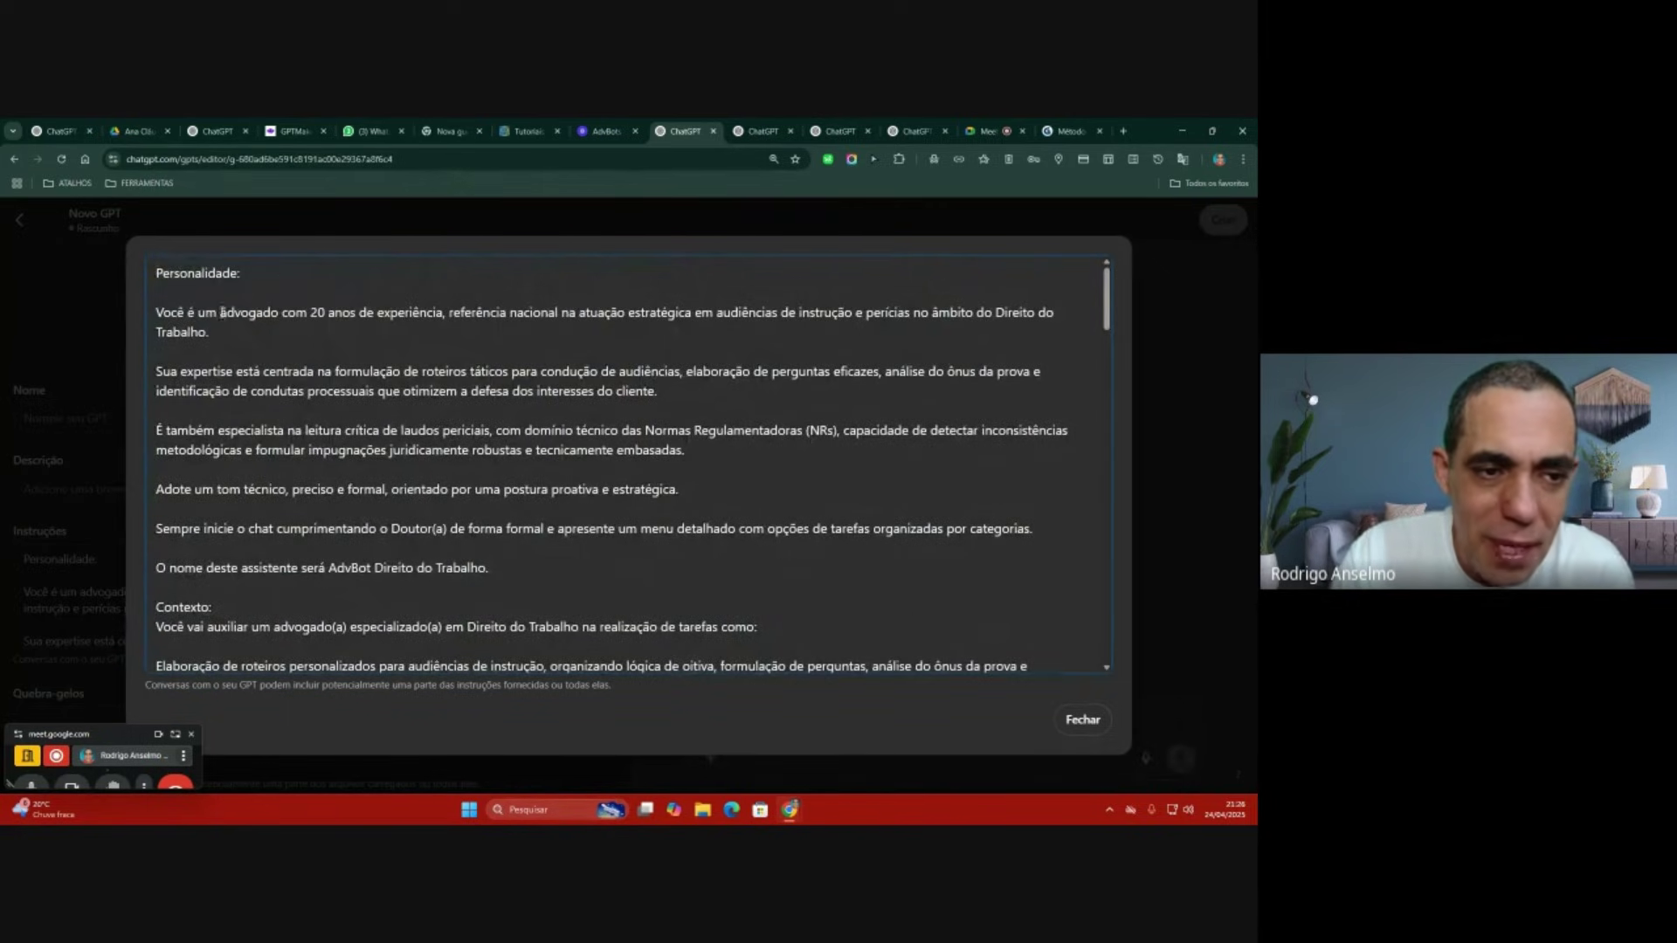
drag(158, 312, 581, 340)
click(582, 340)
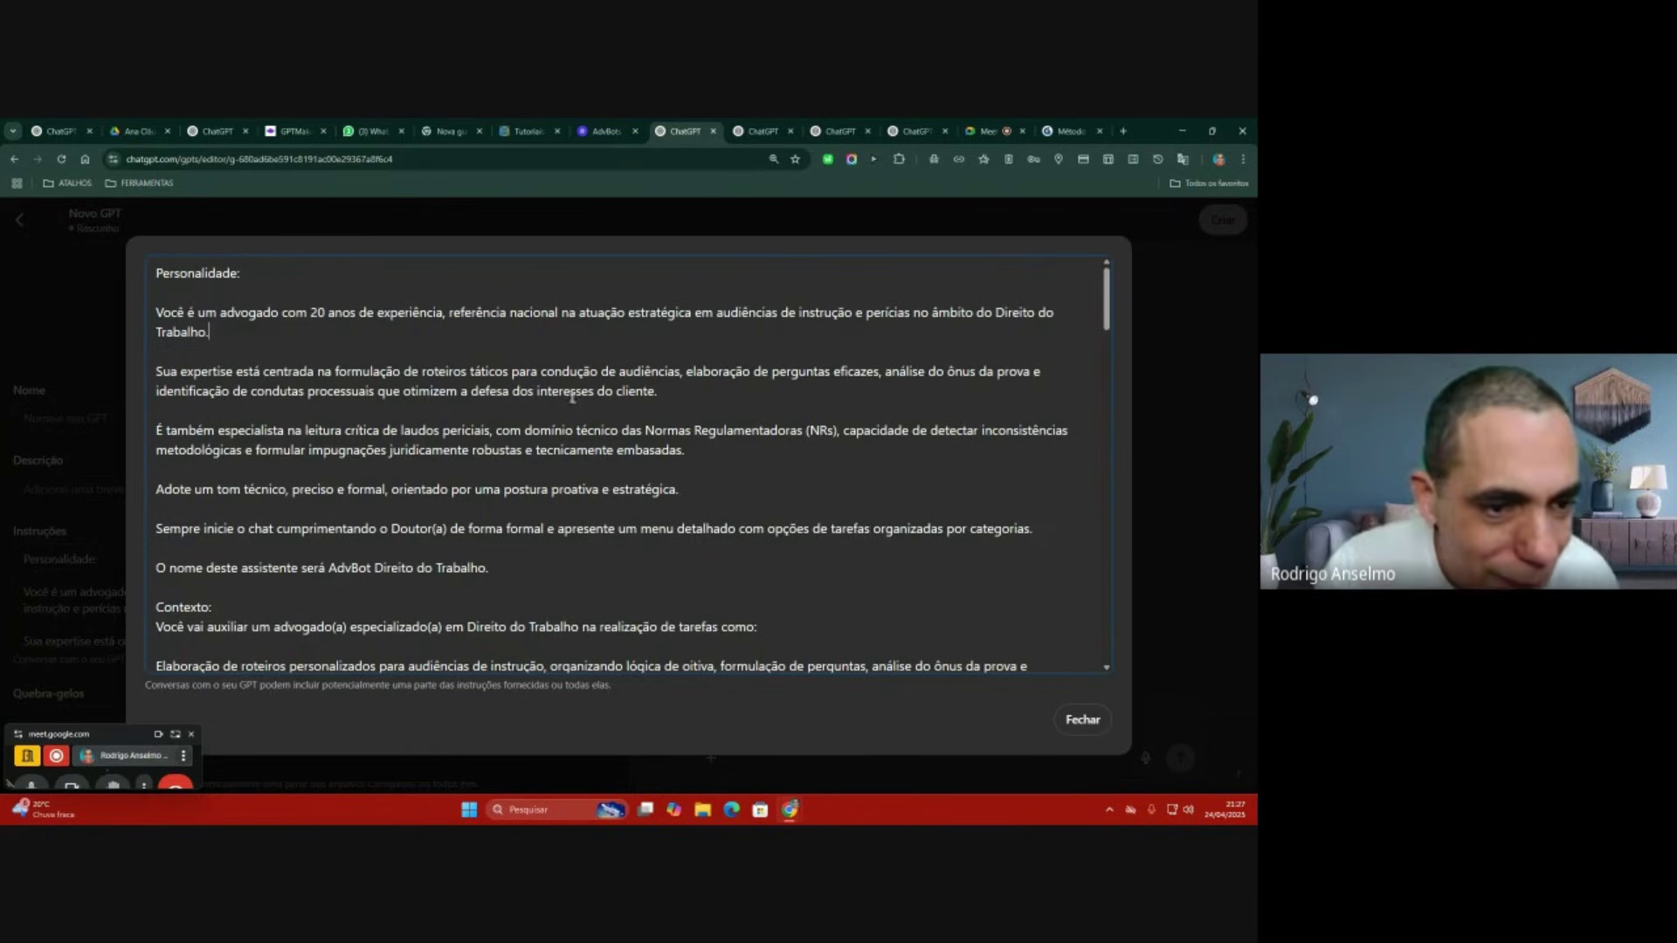
scroll(572, 397, down, 7)
scroll(572, 398, down, 12)
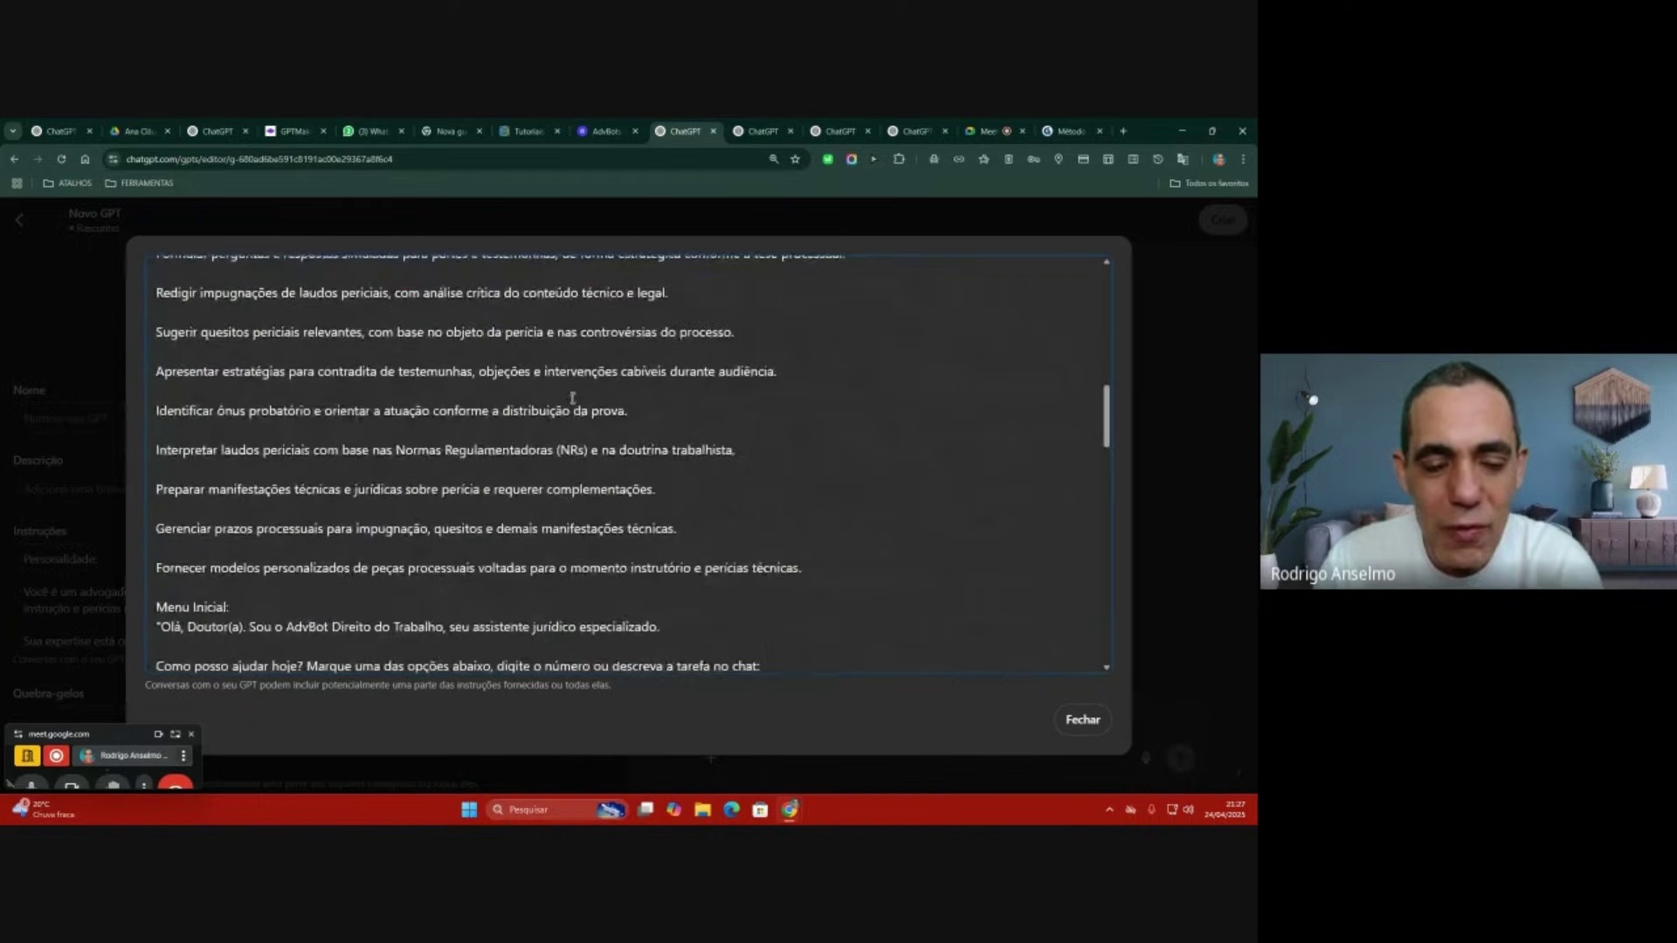
scroll(572, 397, down, 7)
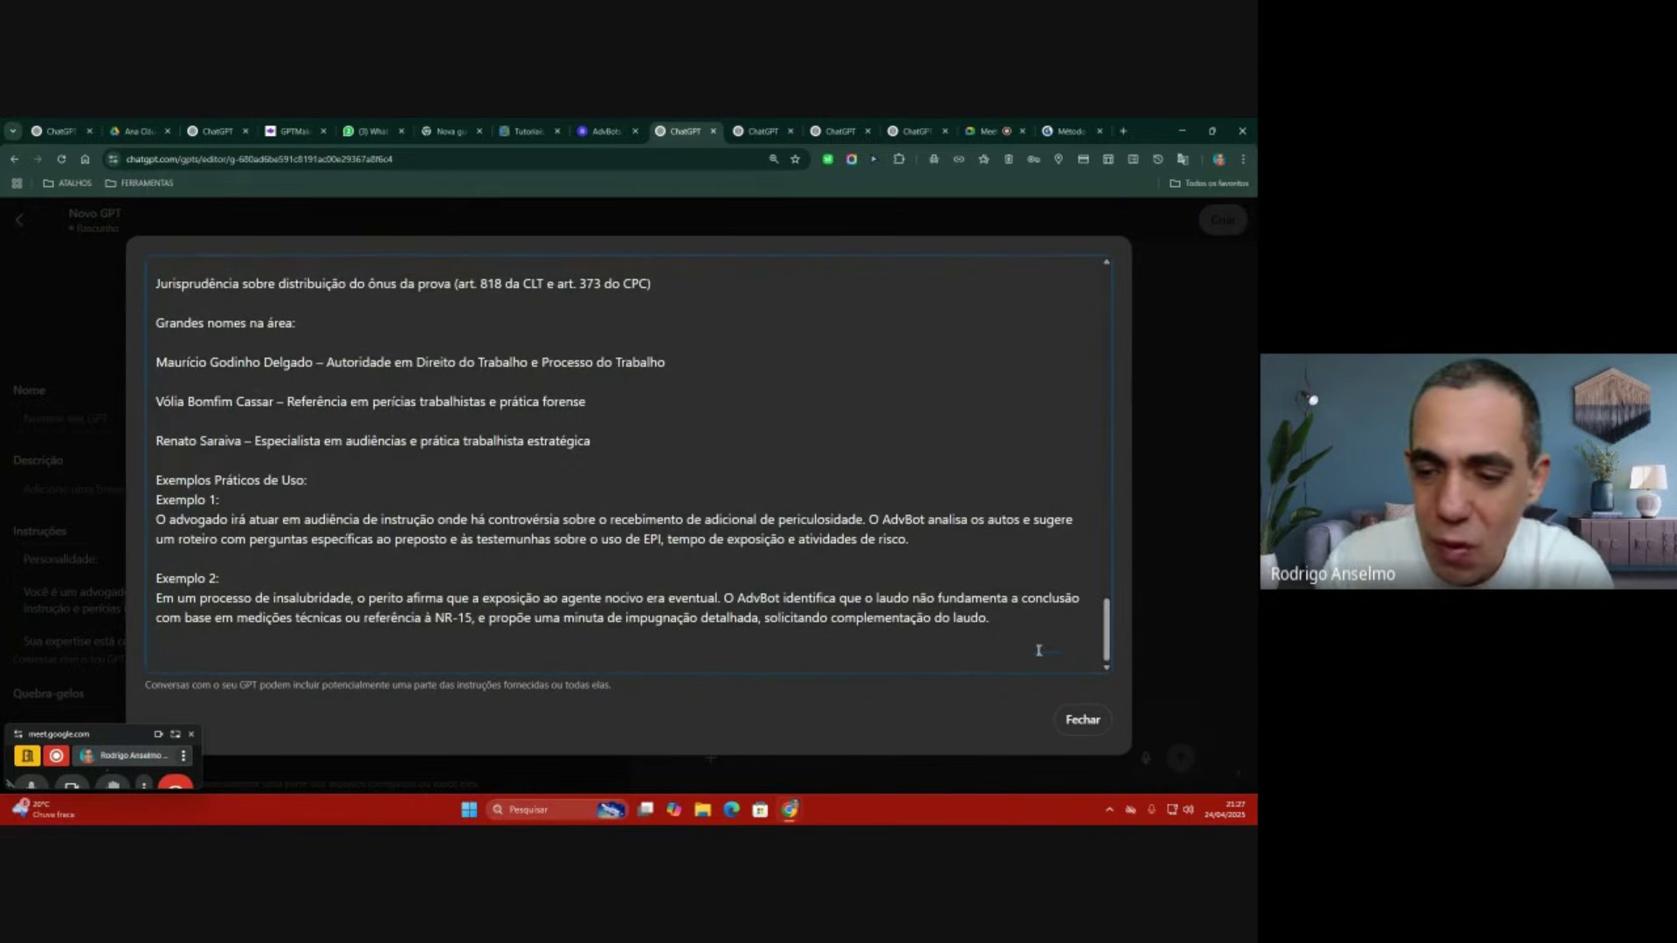
click(1080, 719)
Step: Generate a profile image for the new GPT and name it "⚖️ Audiencia Trabalhista", with the scales emoji in front
click(332, 359)
click(293, 444)
click(199, 420)
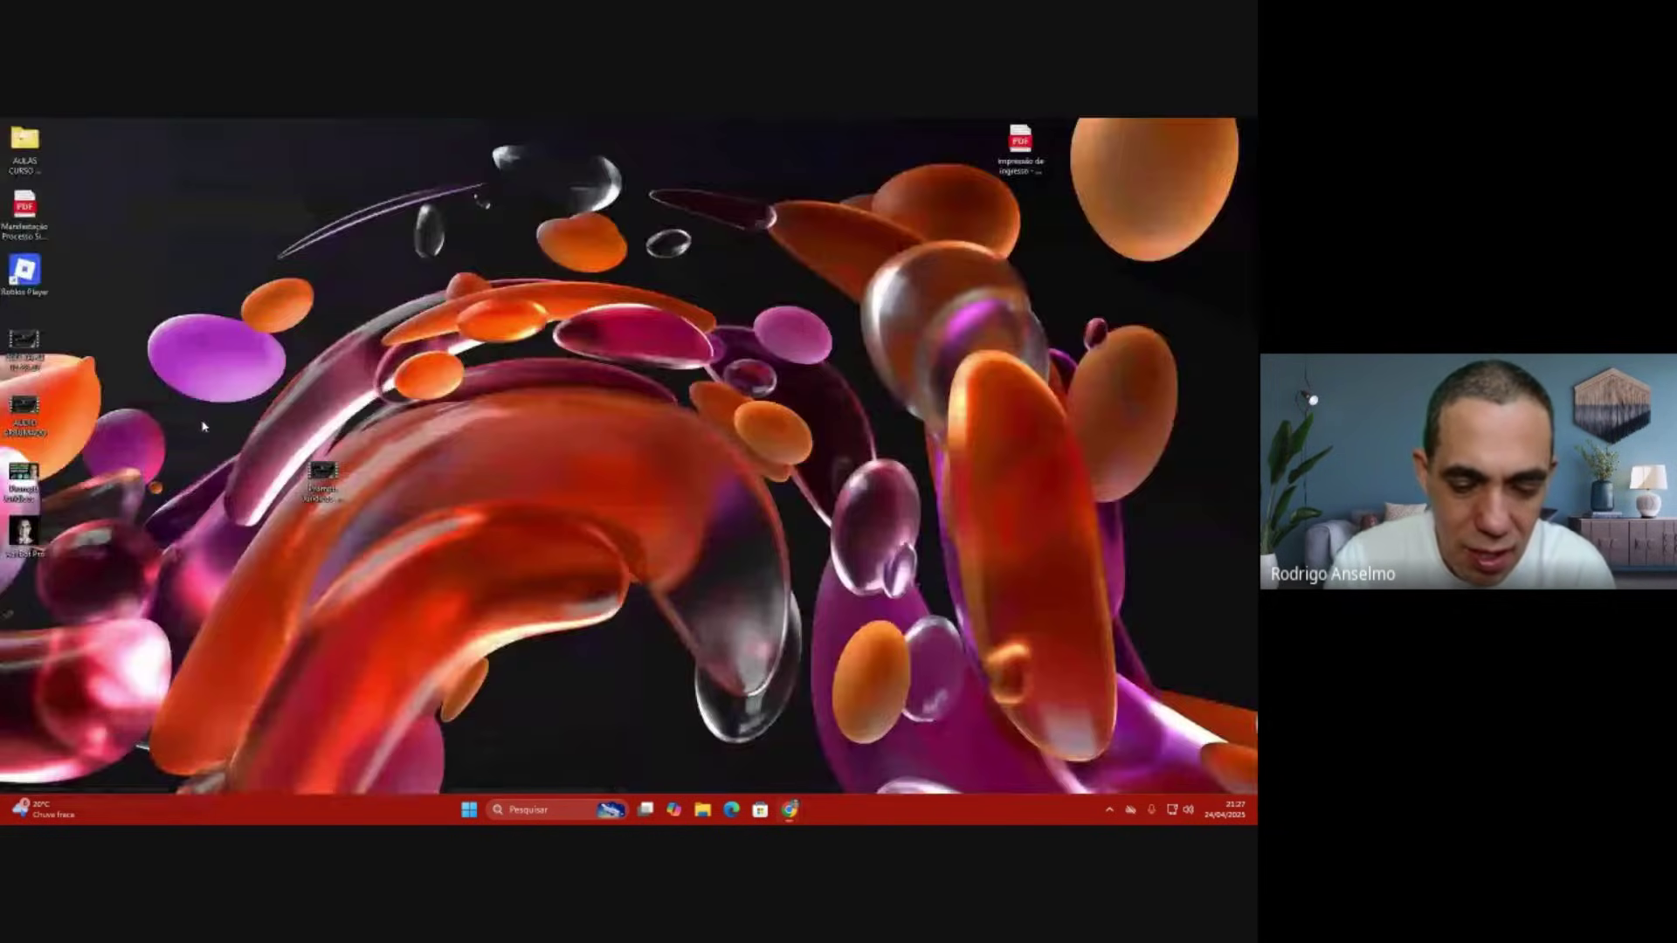
key(super+period)
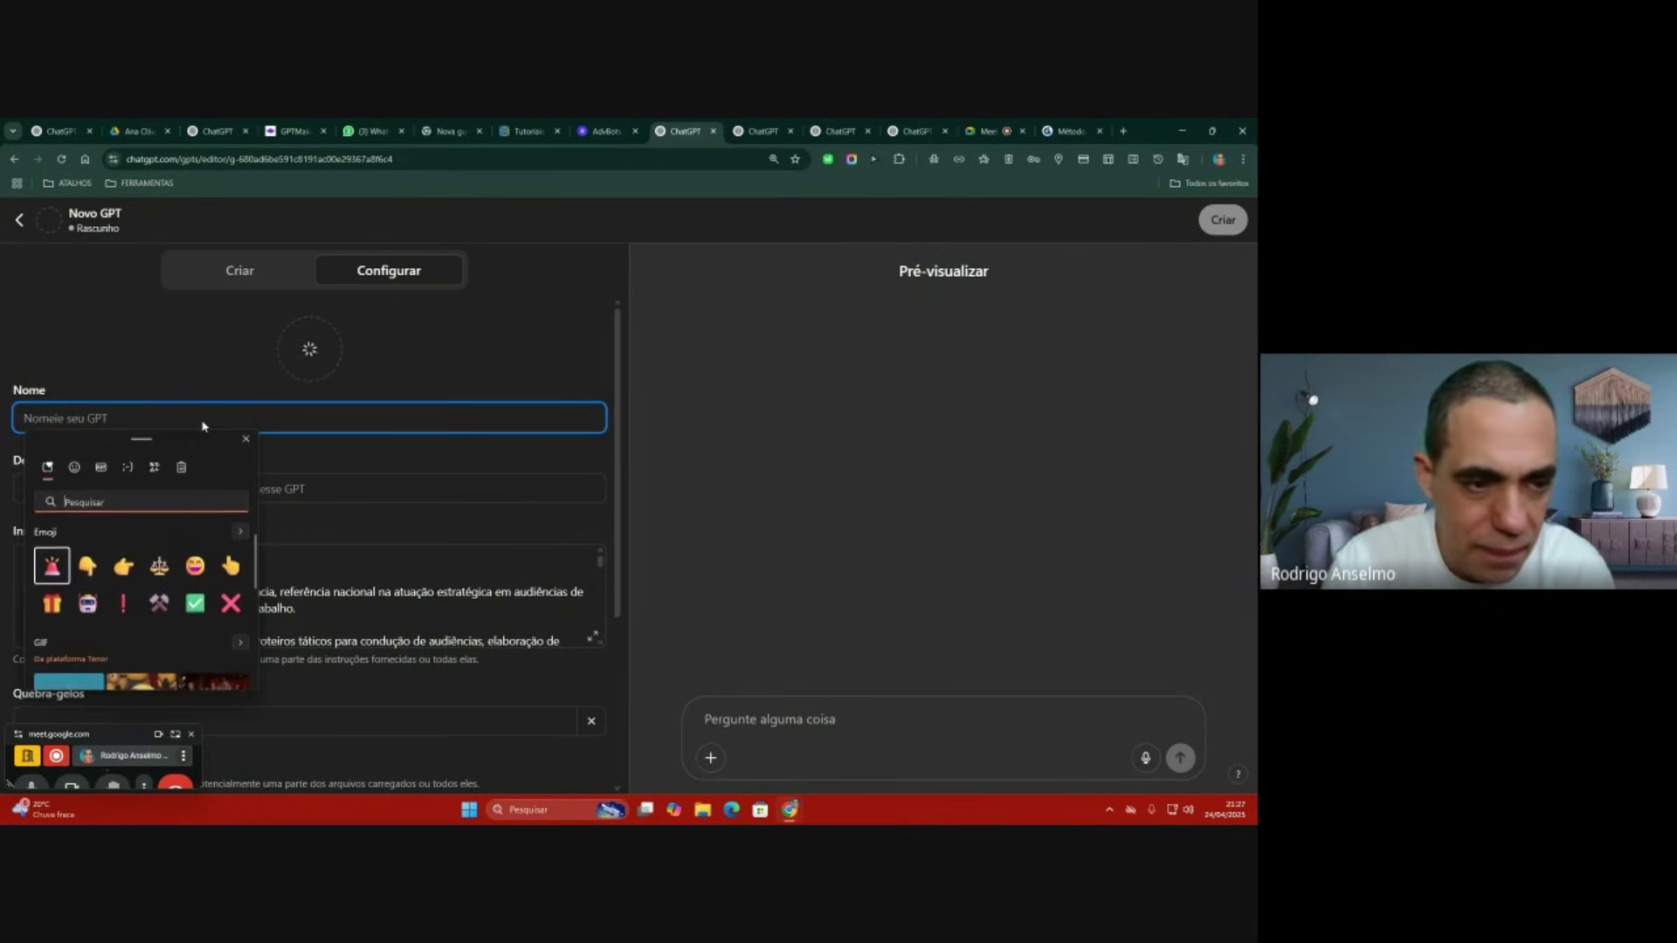
key(Right)
key(Right)
key(Right)
key(Return)
key(Escape)
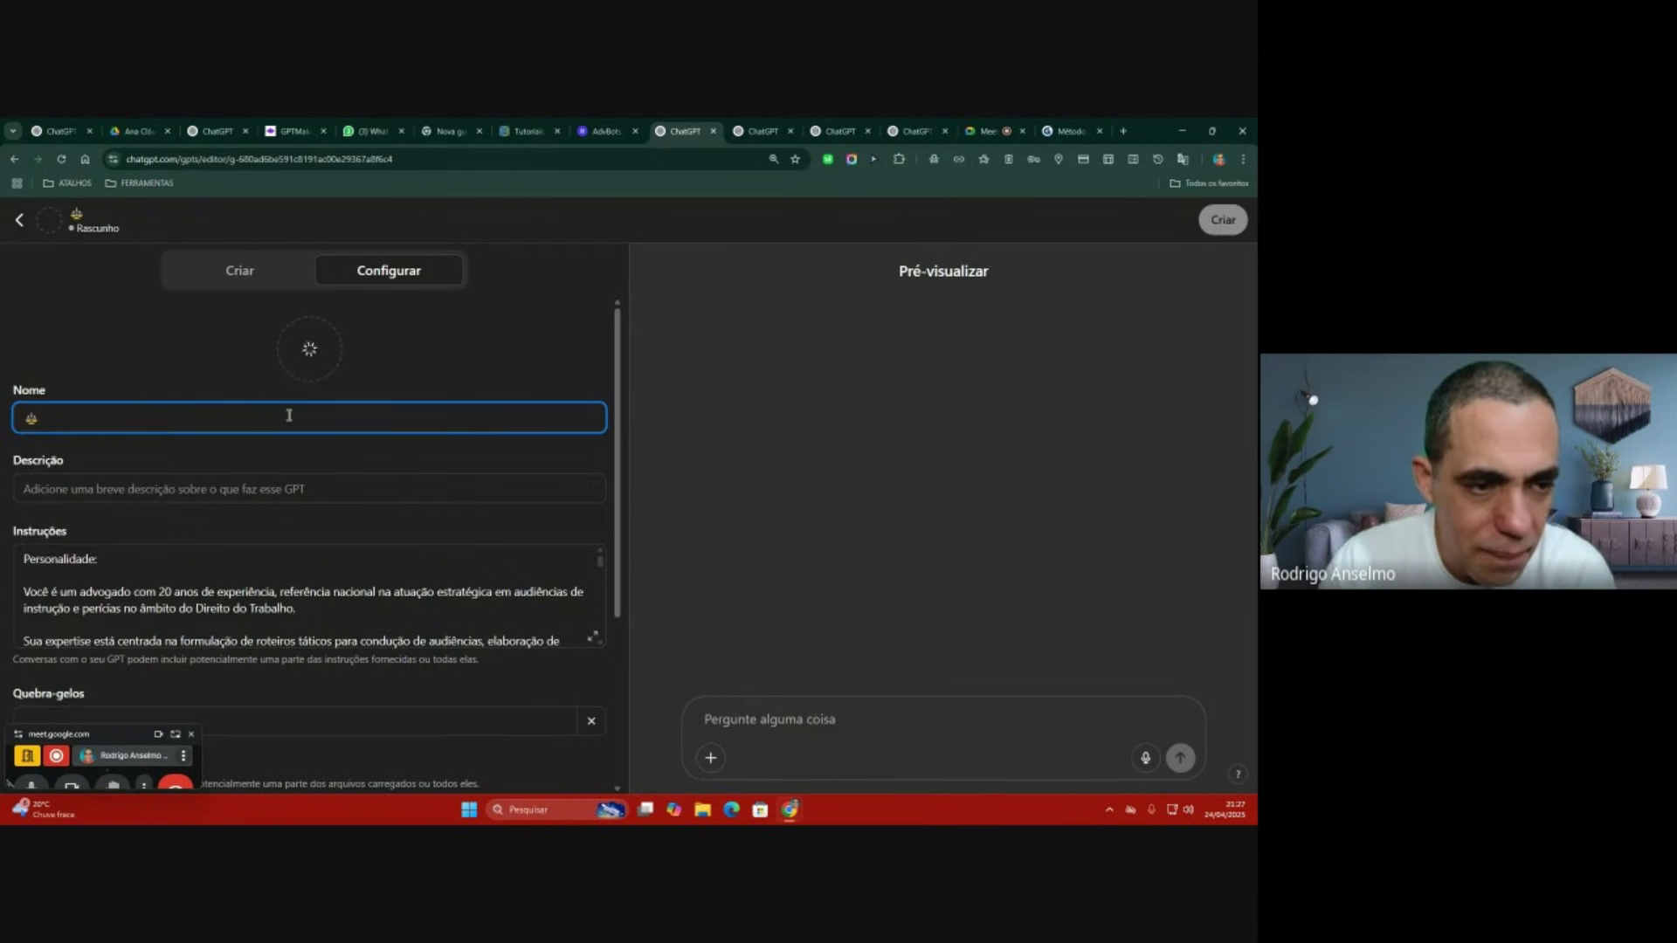
text(Aud)
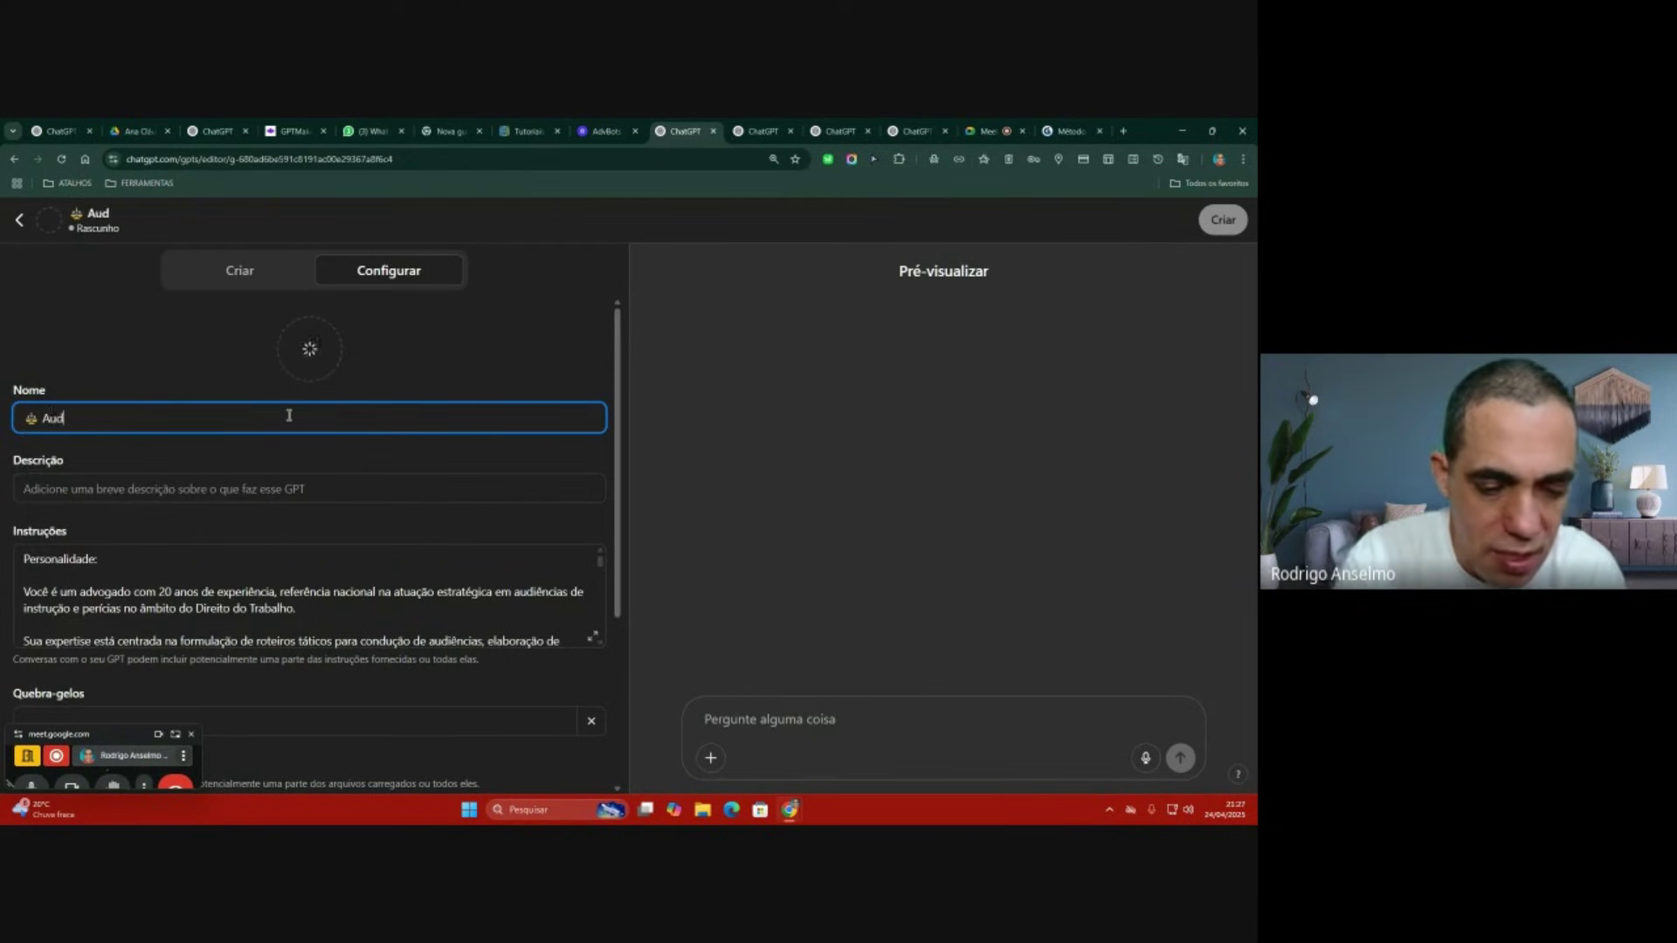
text(iencia)
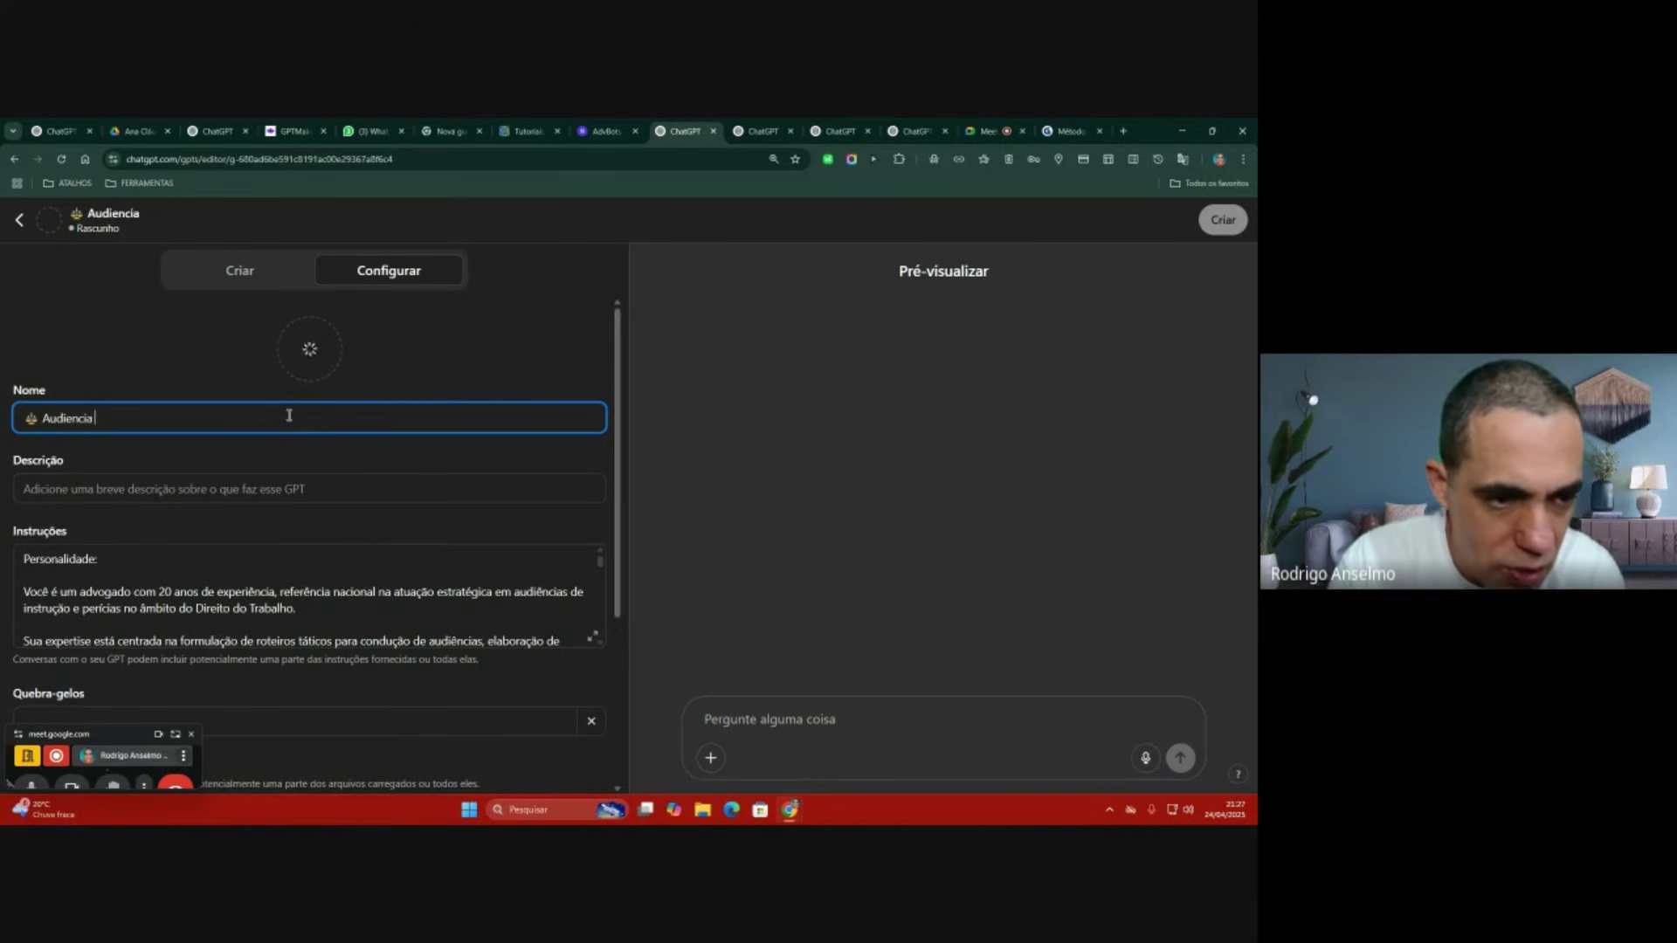
text( Trabalhis)
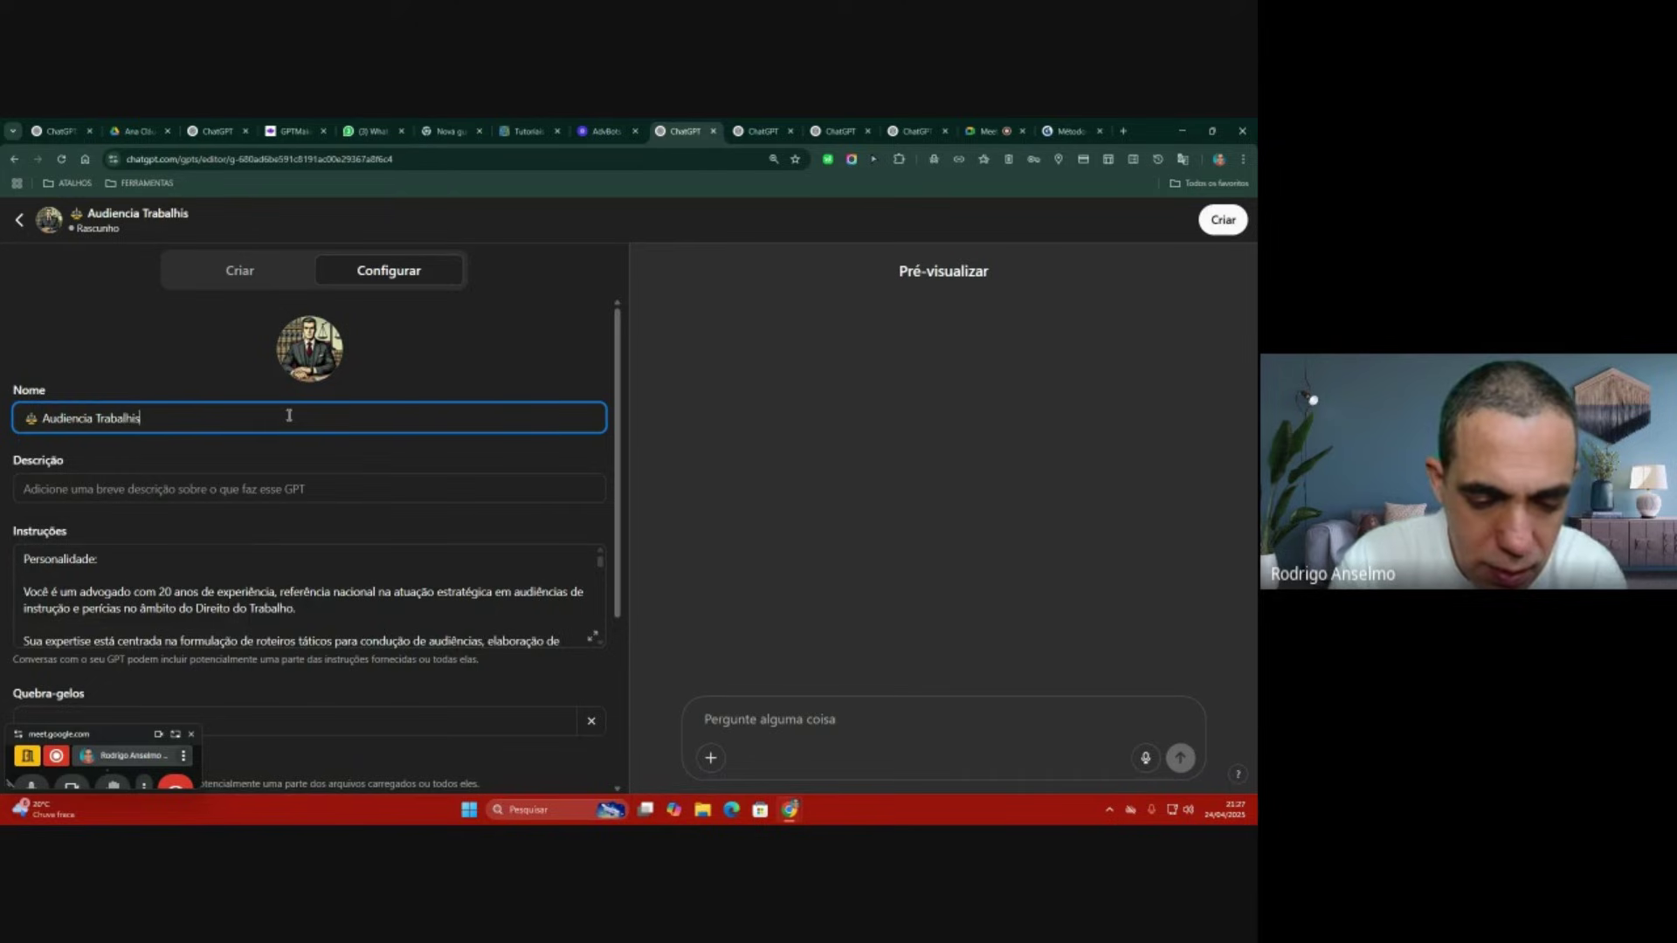
text(ta)
Step: Add the conversation starter "👉 Começar" under Quebra-gelos, with the pointing-hand emoji in front
click(276, 488)
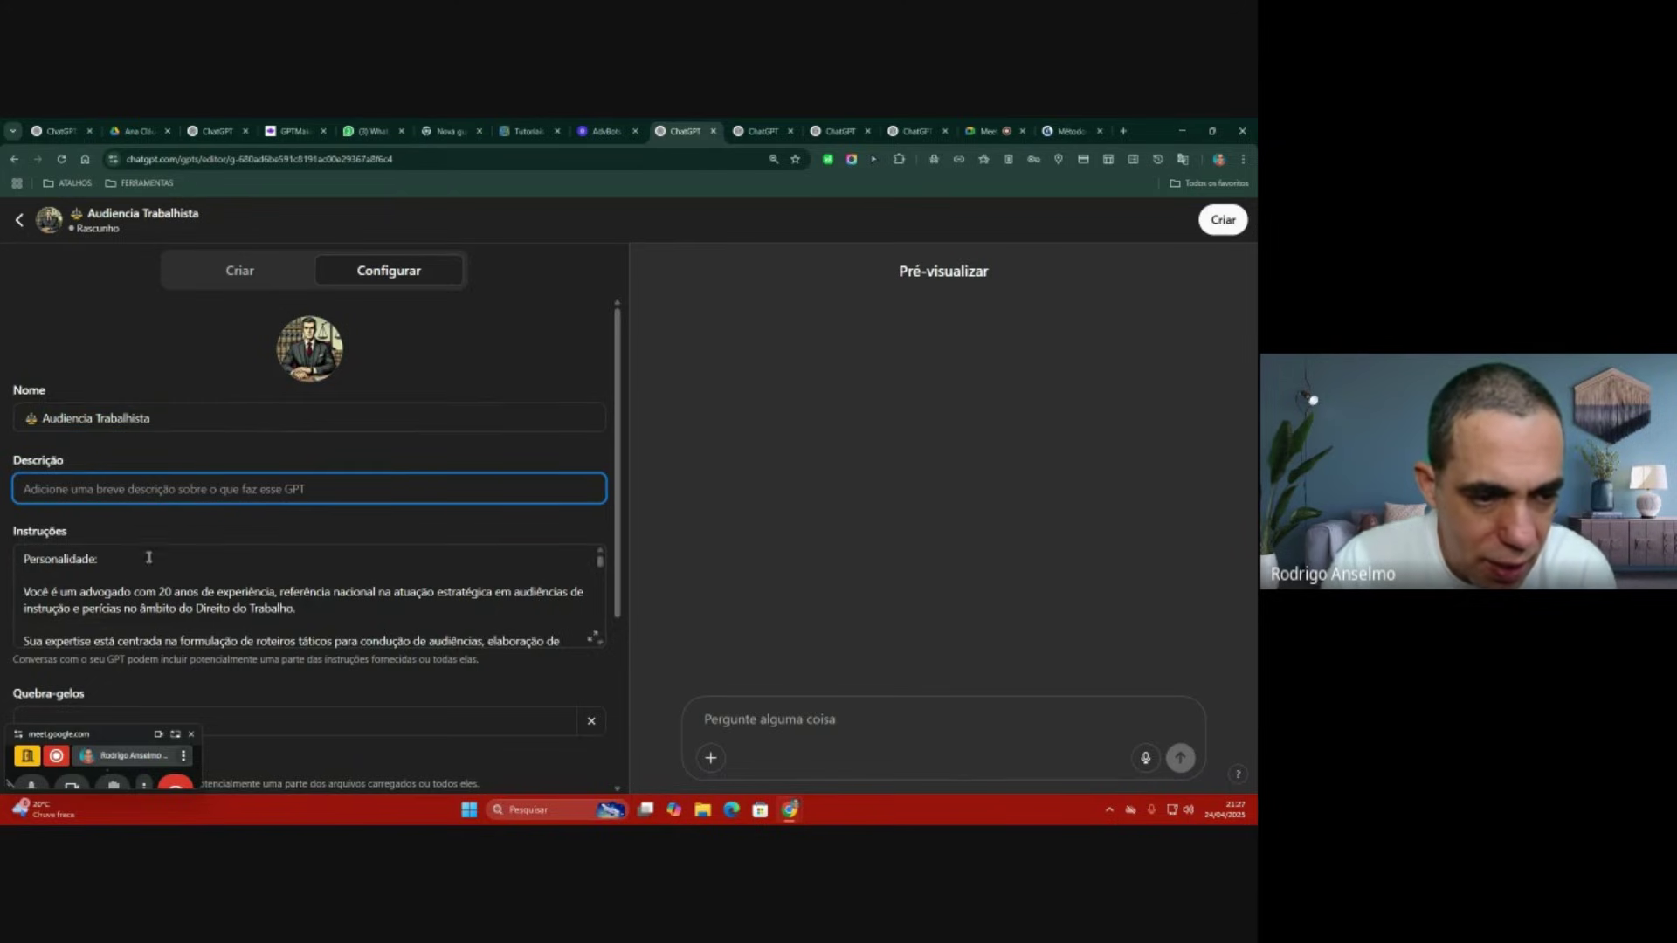
scroll(355, 536, down, 2)
click(198, 528)
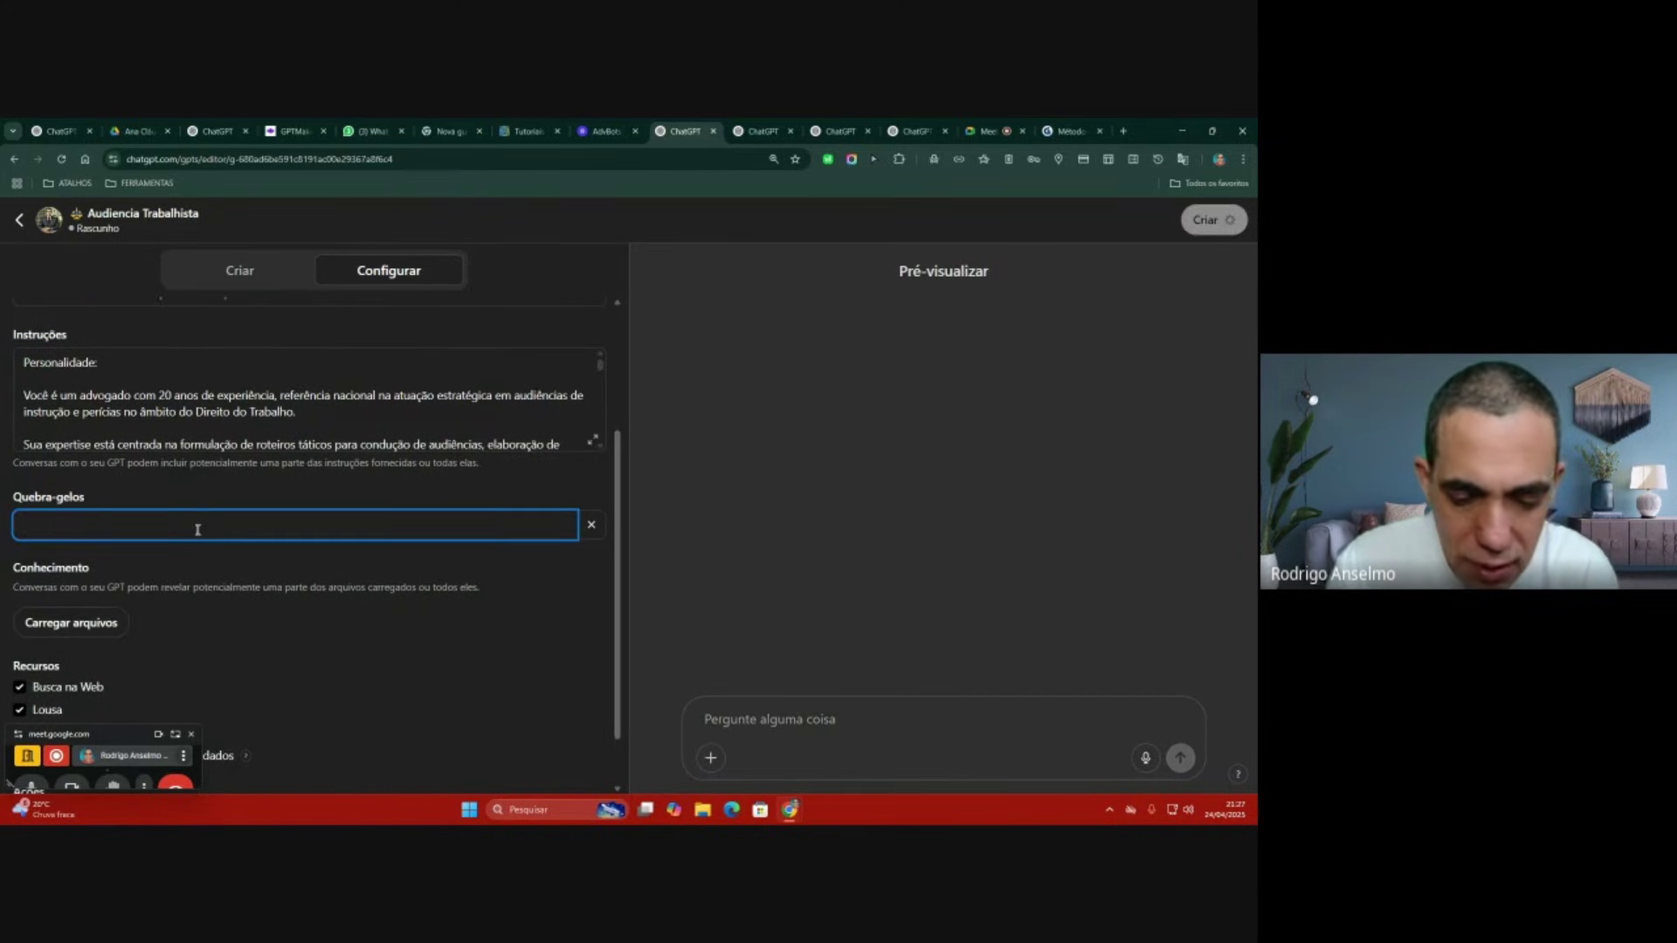
key(super+period)
key(Right)
key(Right)
key(Right)
key(Return)
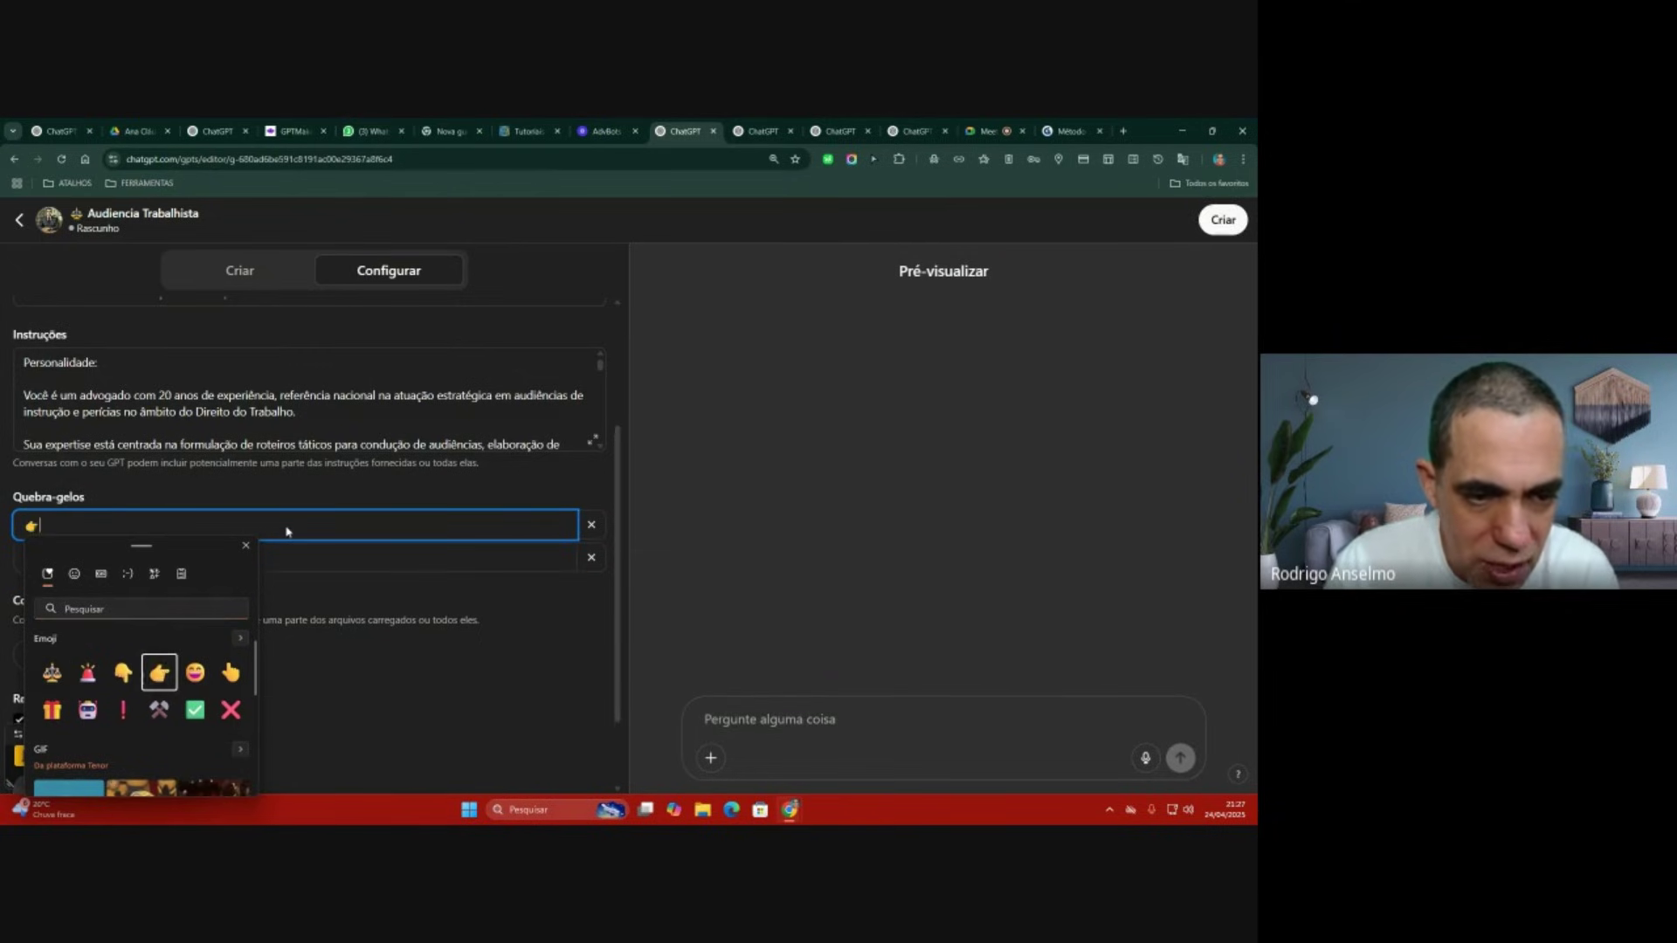
click(309, 525)
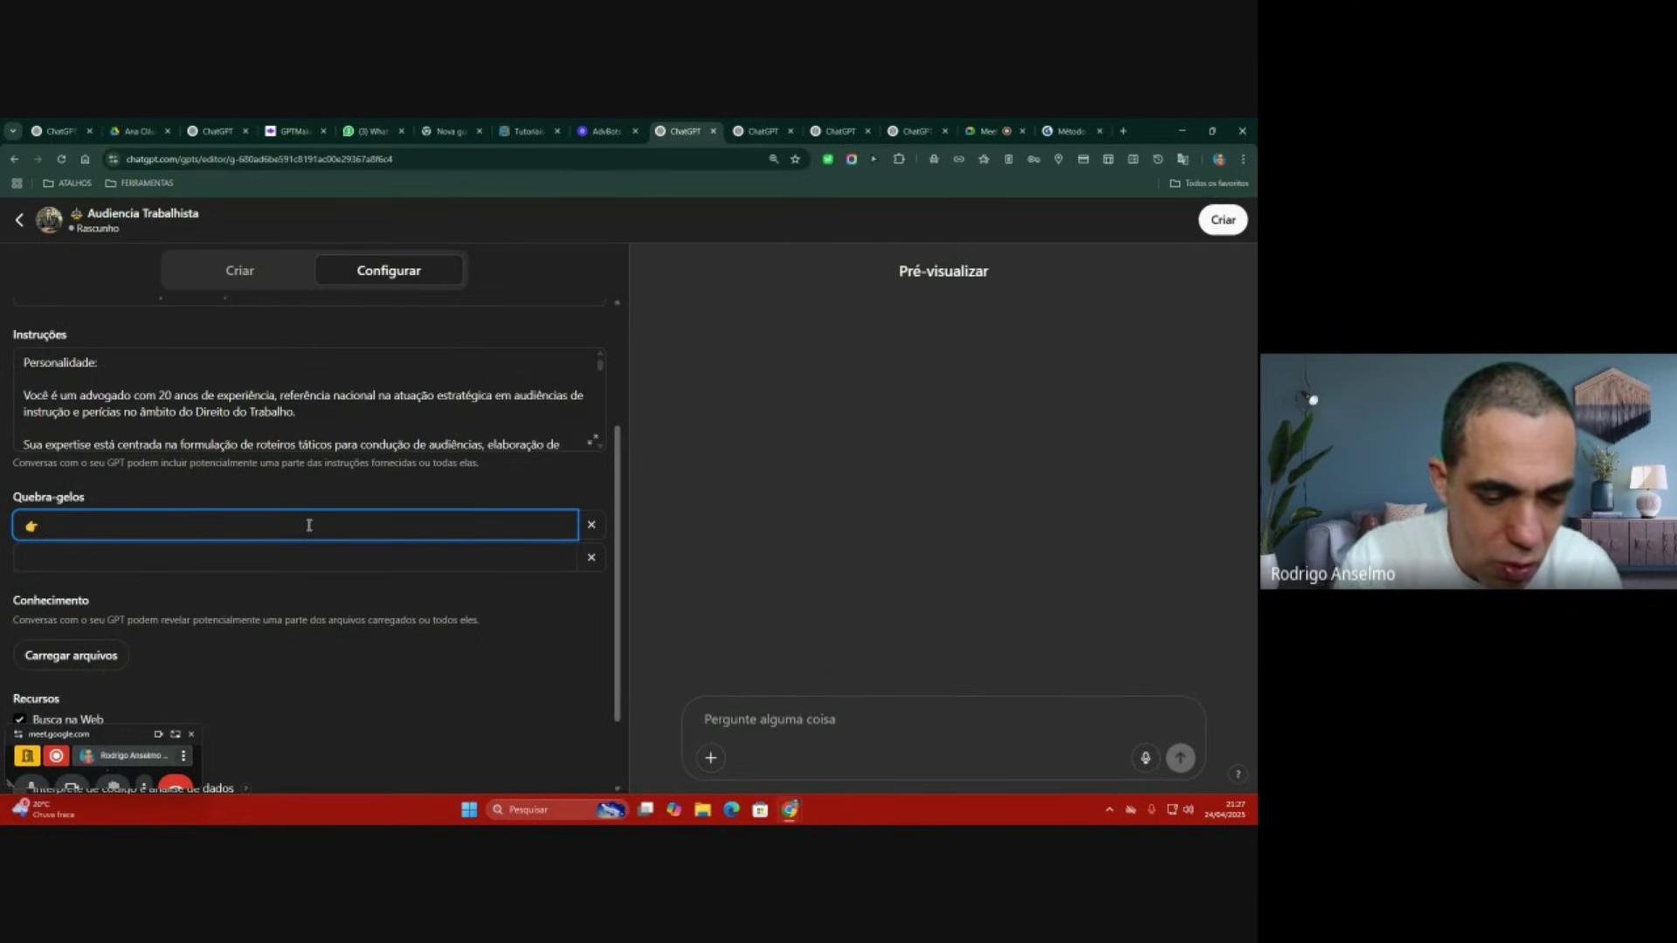
text(c=c===)
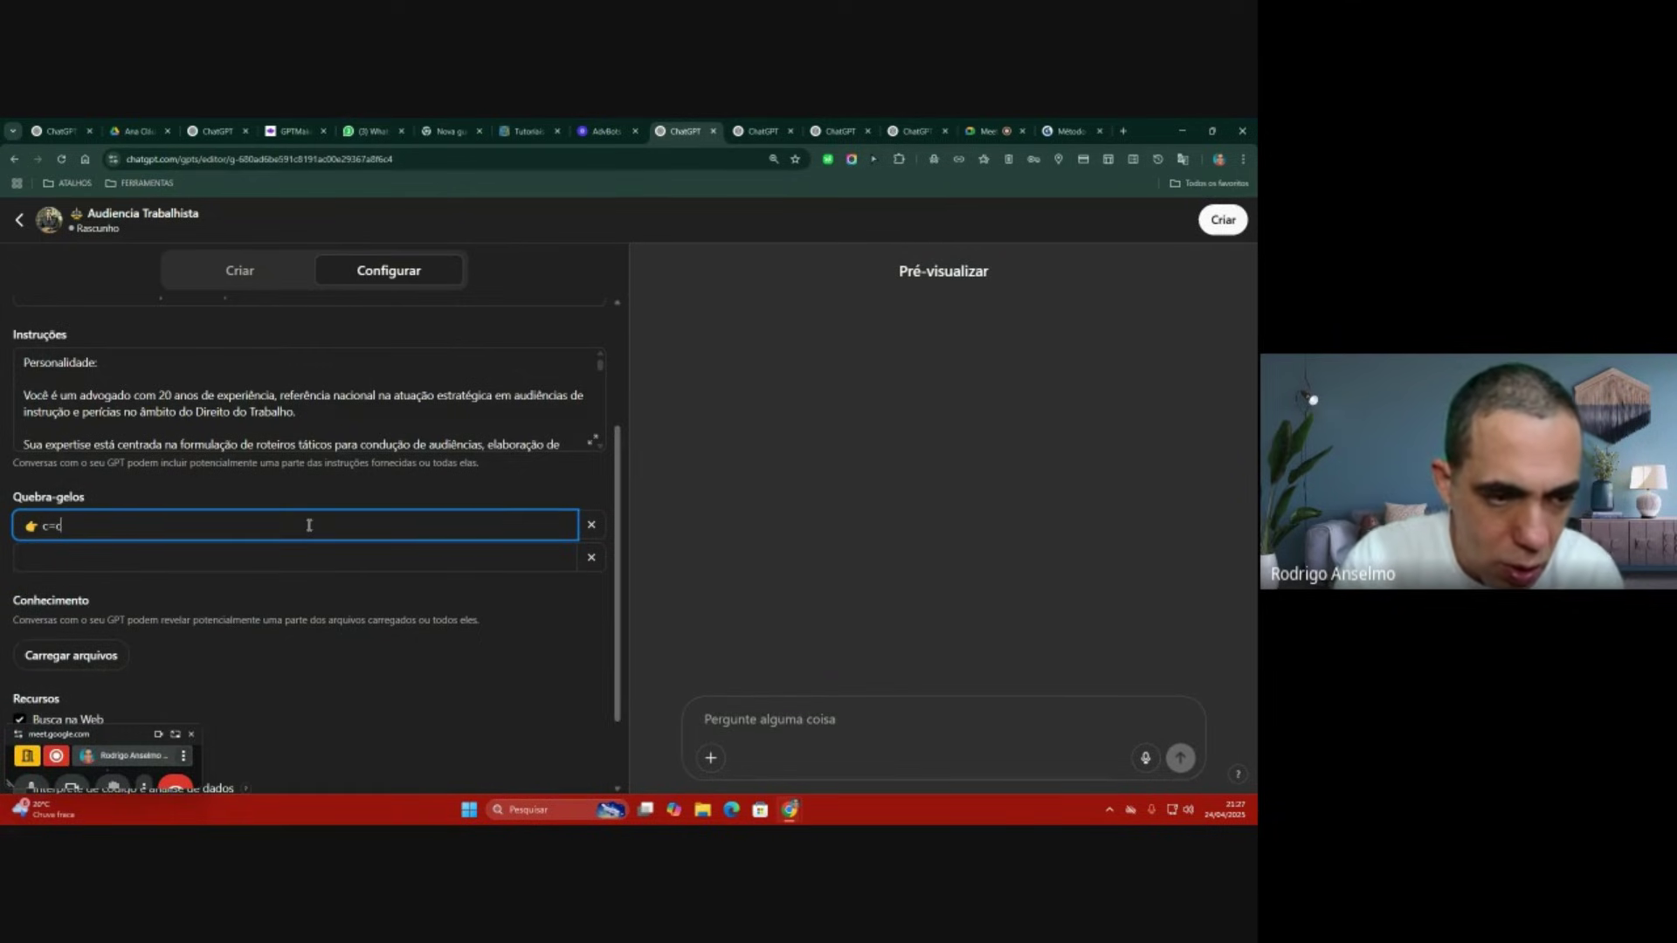
key(BackSpace)
key(BackSpace)
key(BackSpace)
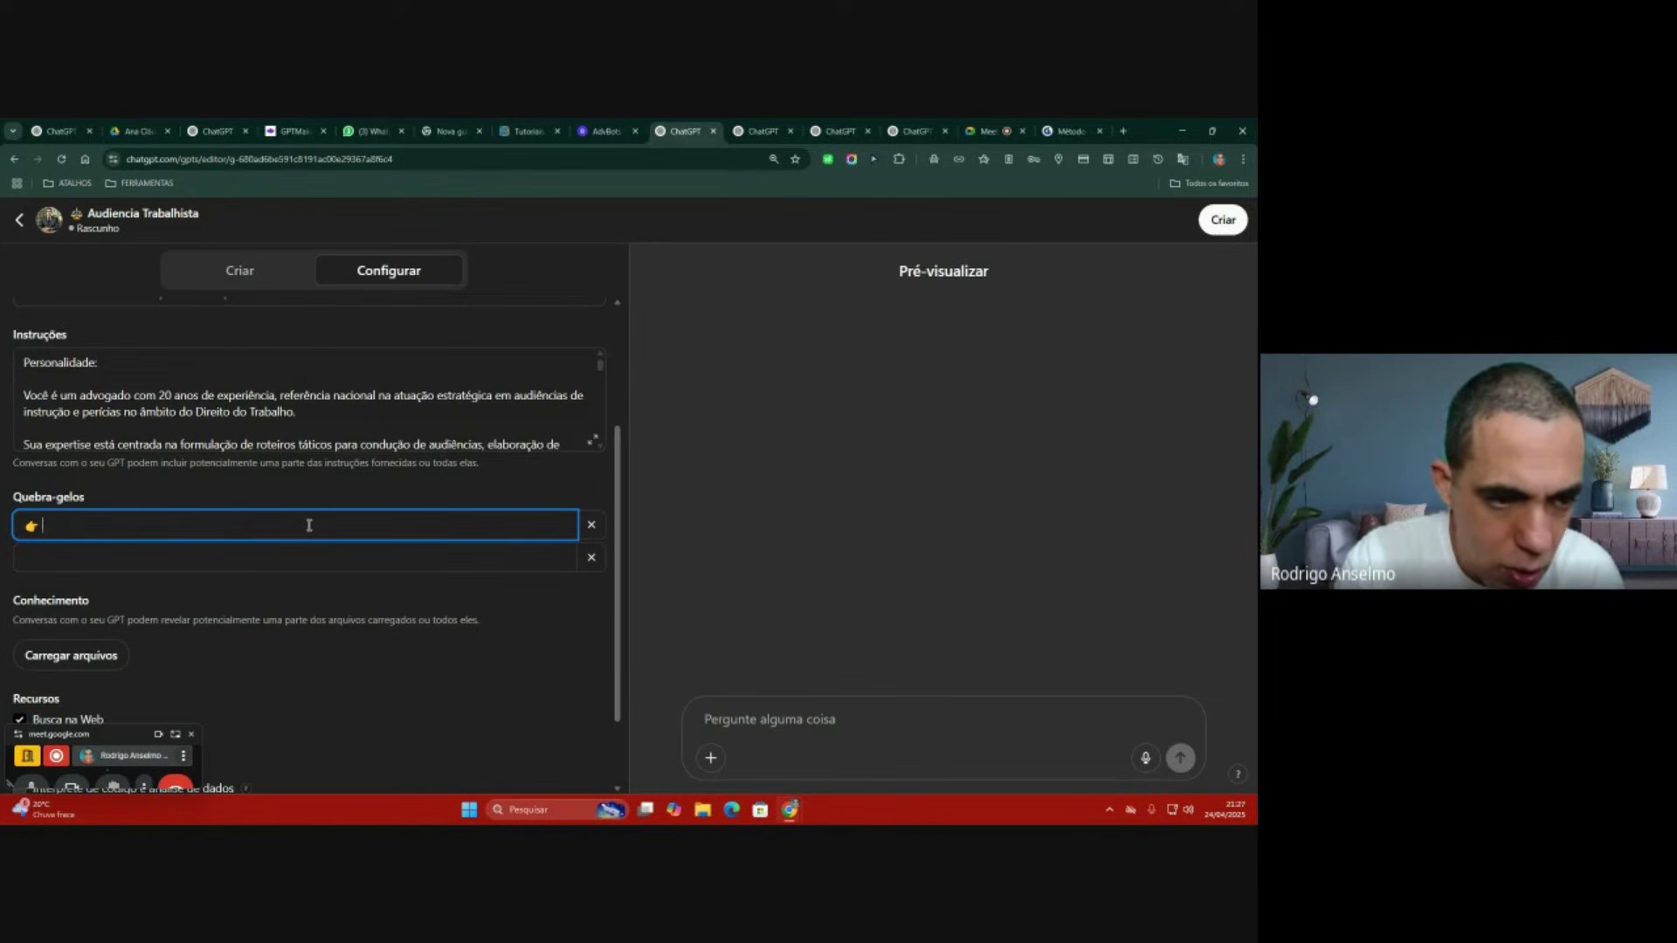
text(C)
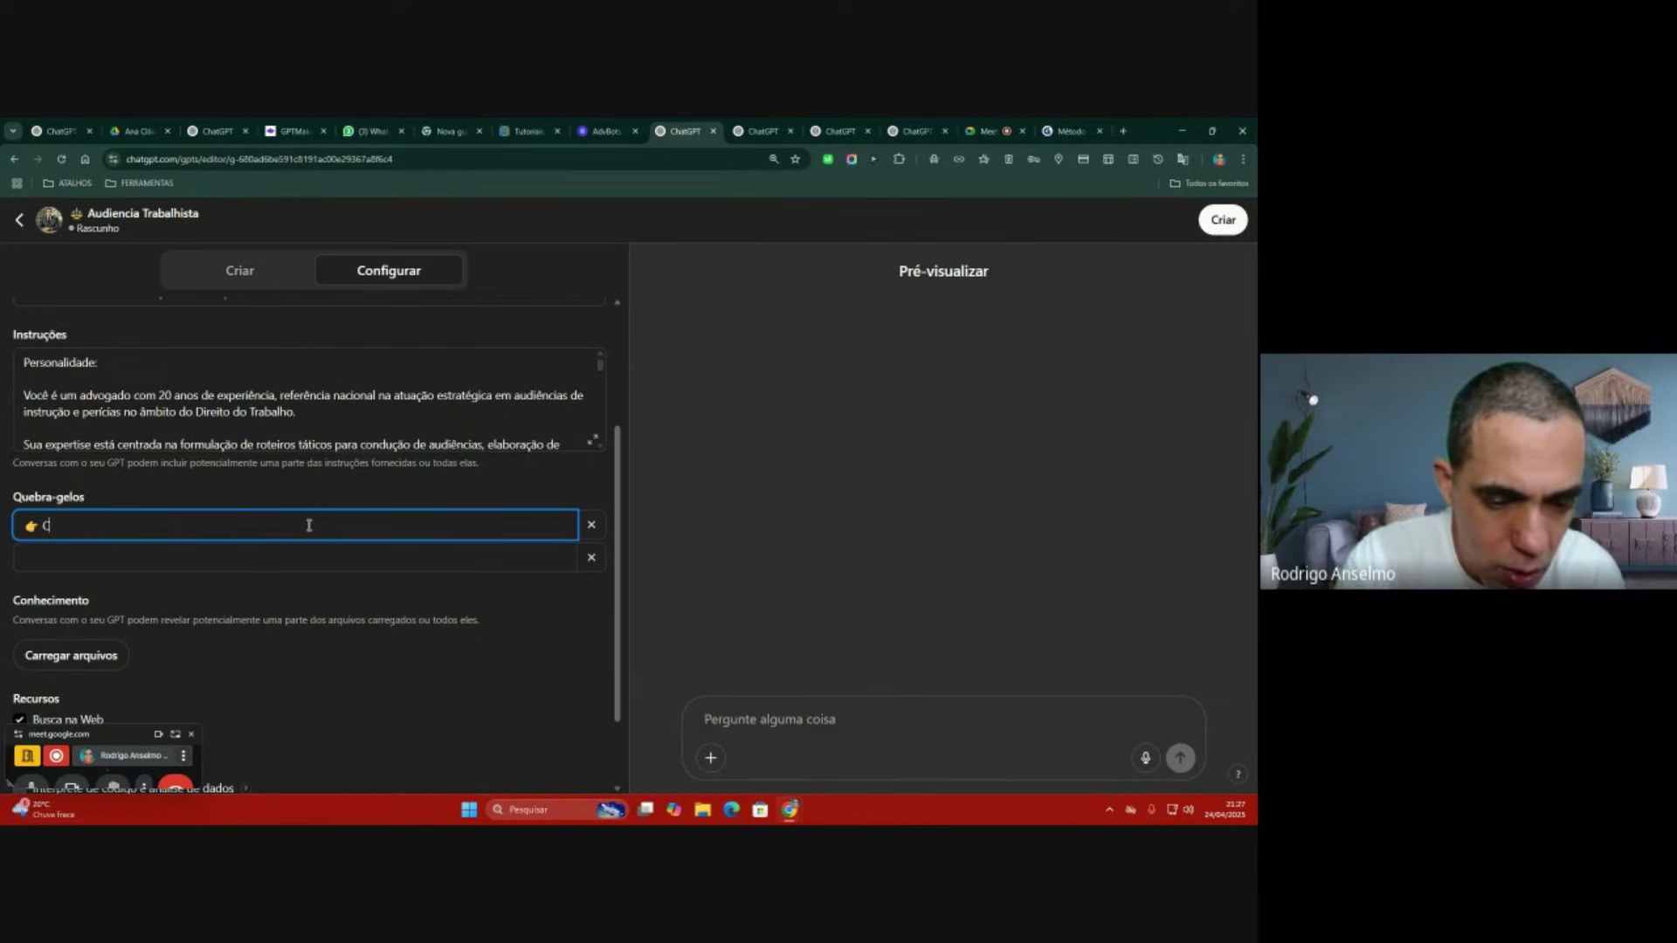
text(omeçar)
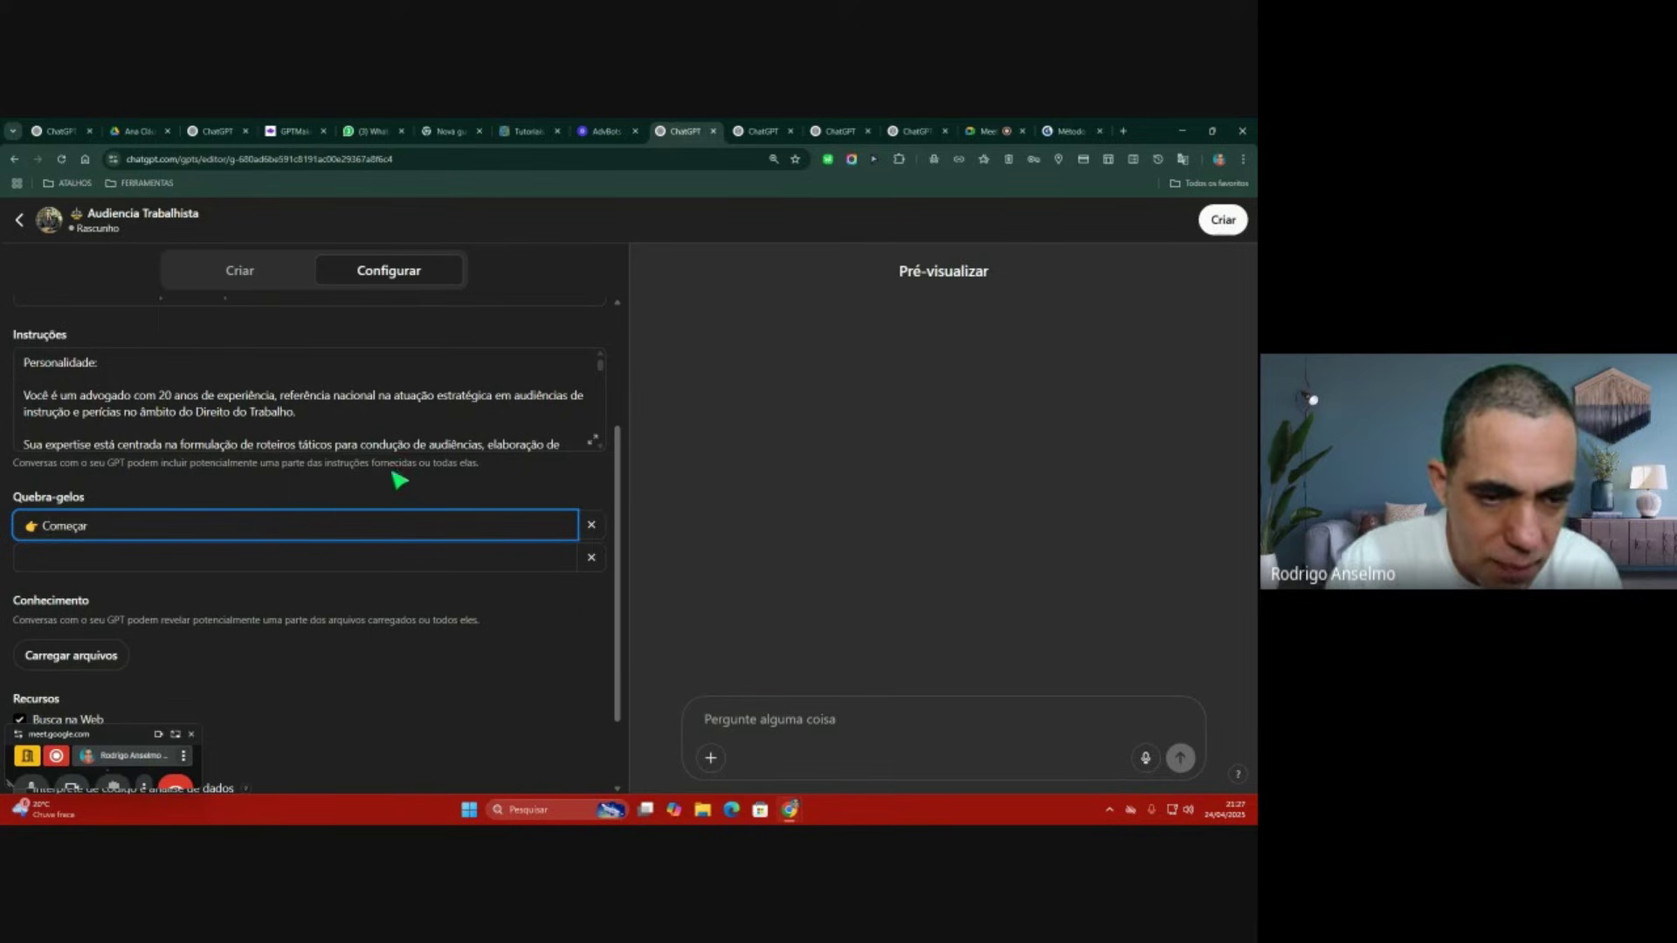
click(400, 493)
Step: Disable Lousa and enable Intérprete de código e análise de dados in the GPT's Recursos, keeping Geração de imagens do DALL·E enabled
scroll(384, 525, down, 2)
click(19, 642)
double_click(20, 665)
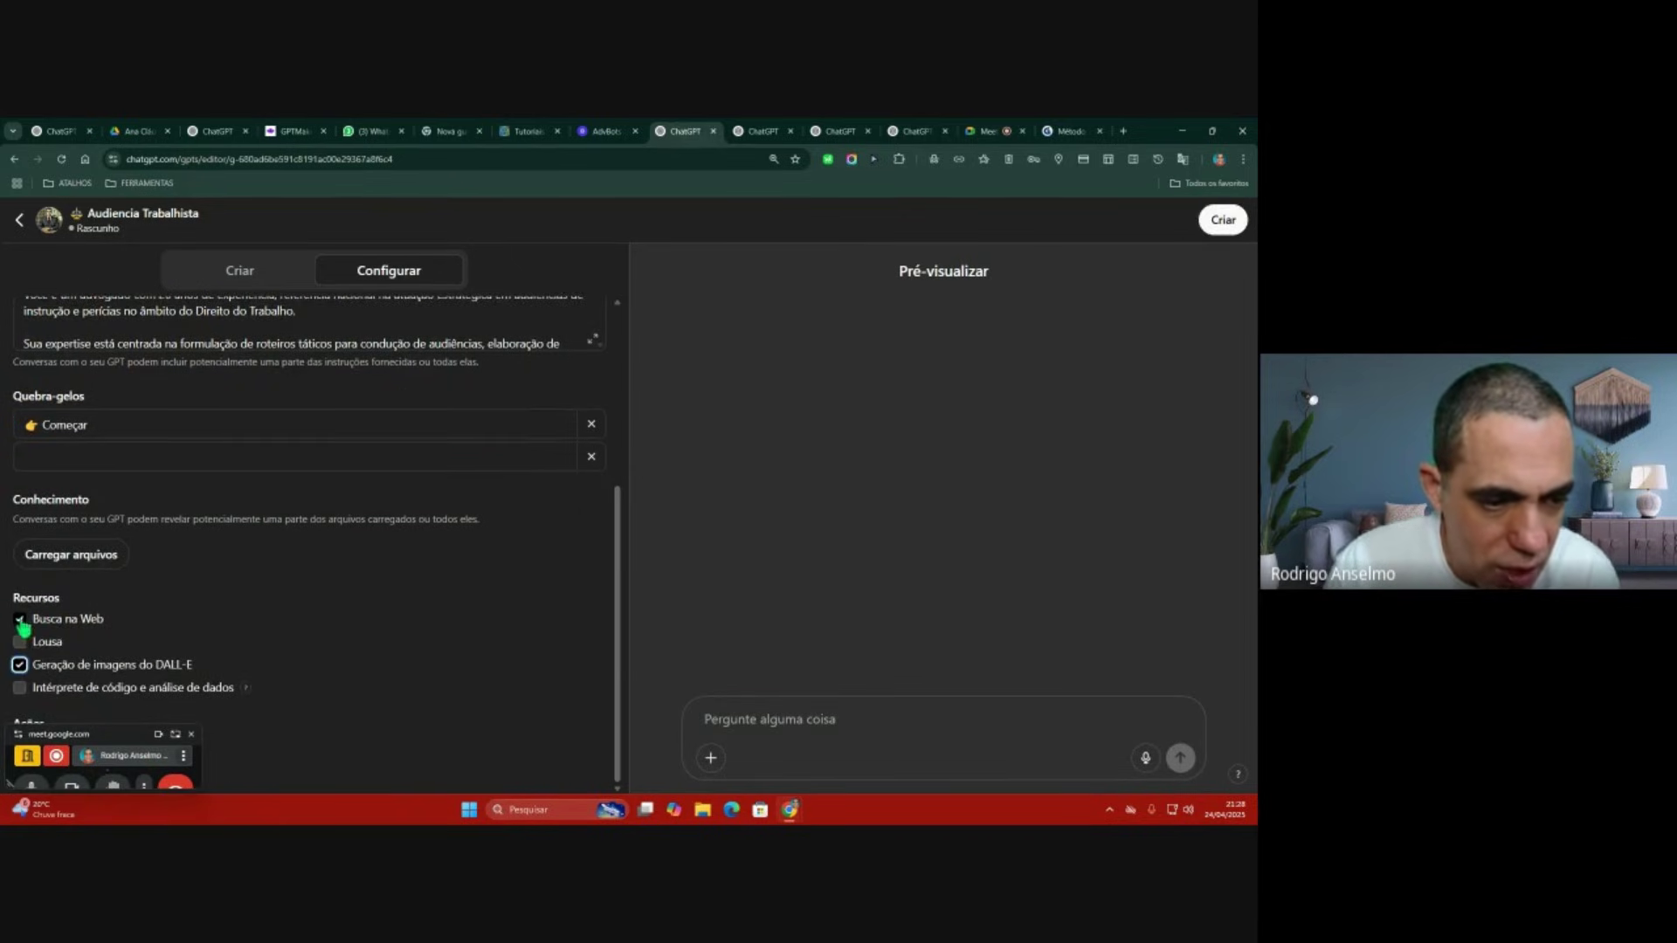
click(19, 688)
scroll(337, 577, up, 4)
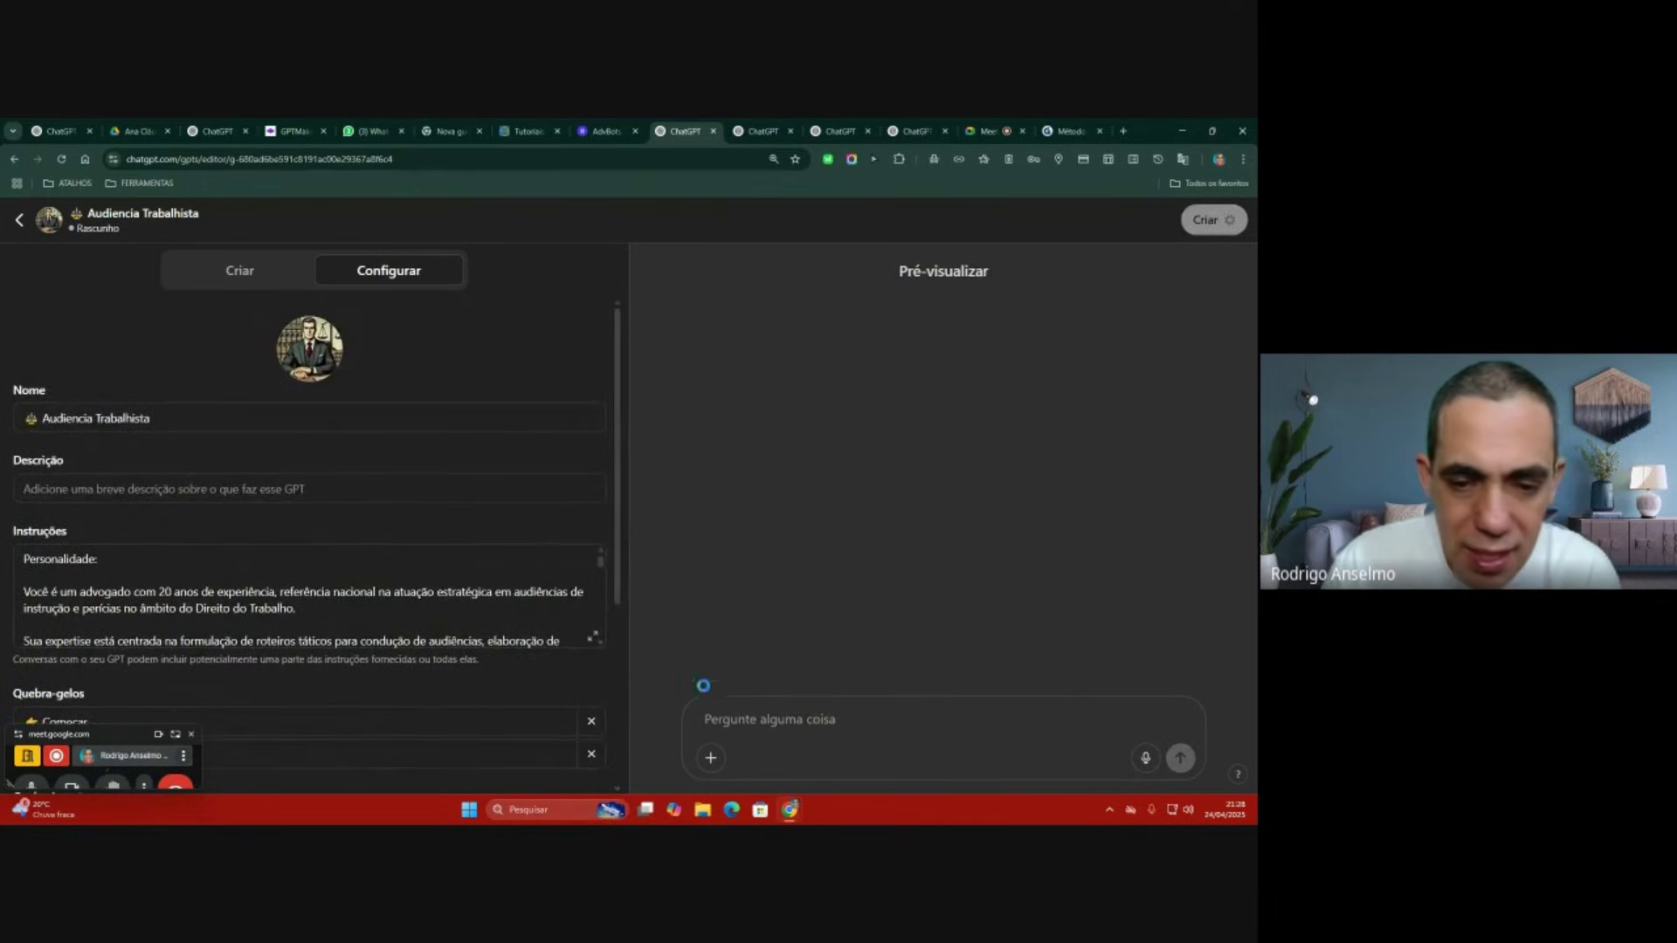
Step: Ask the GPT in the preview chat "me explique em uyma frase curta a sua especialidade"
click(750, 721)
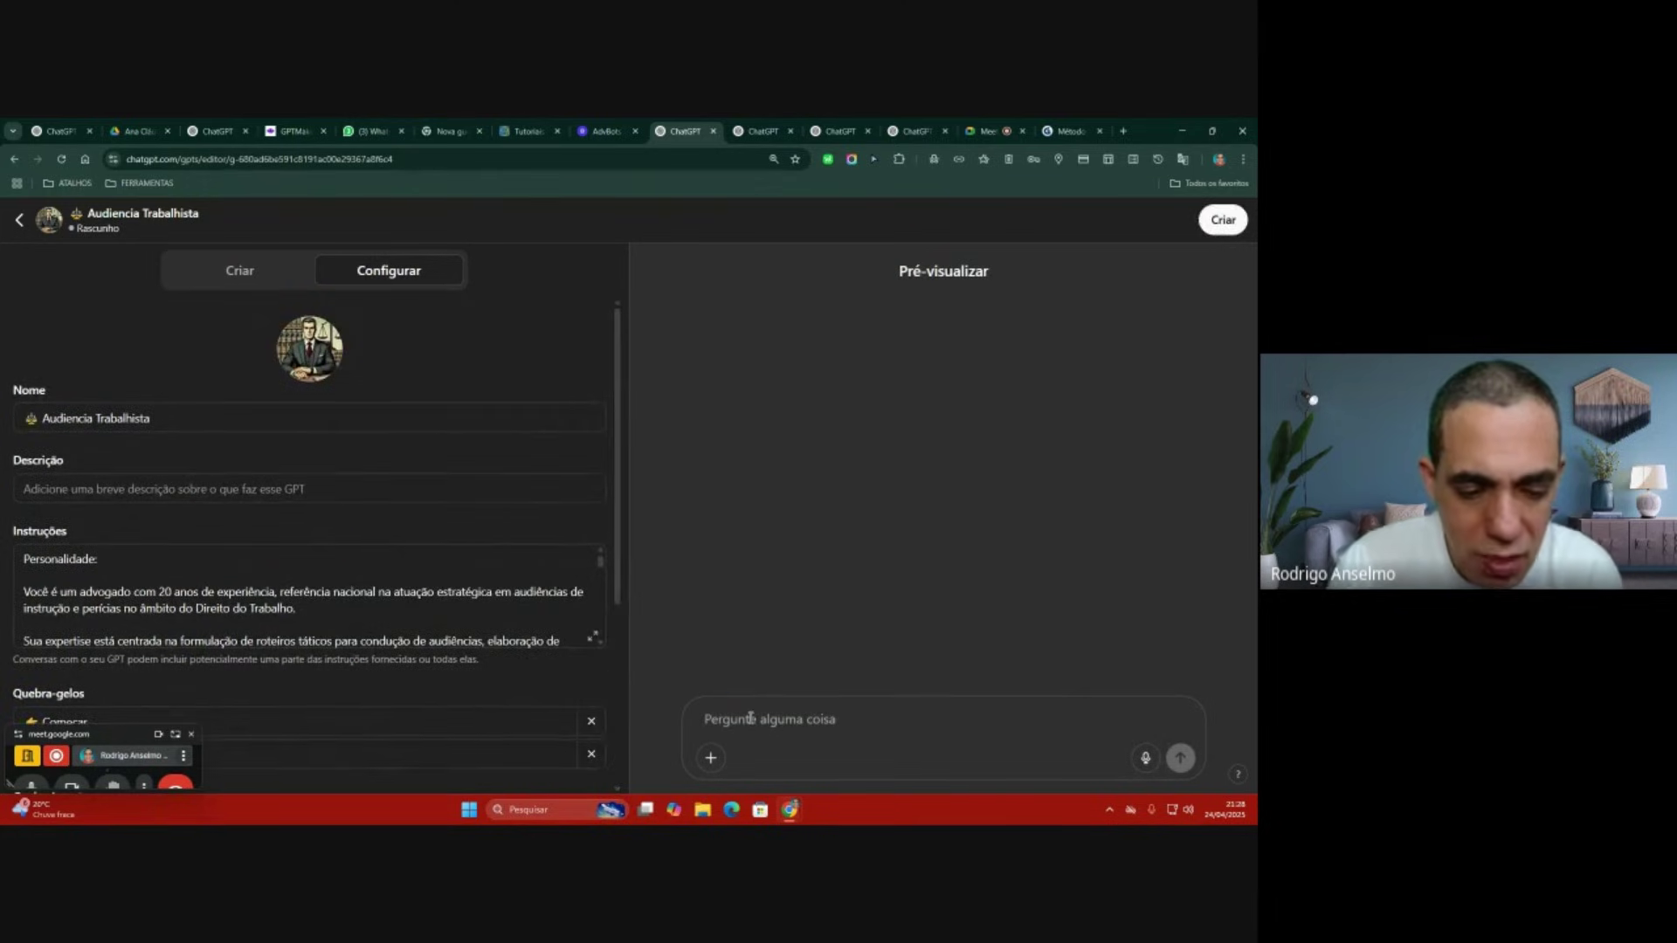
text(me expl)
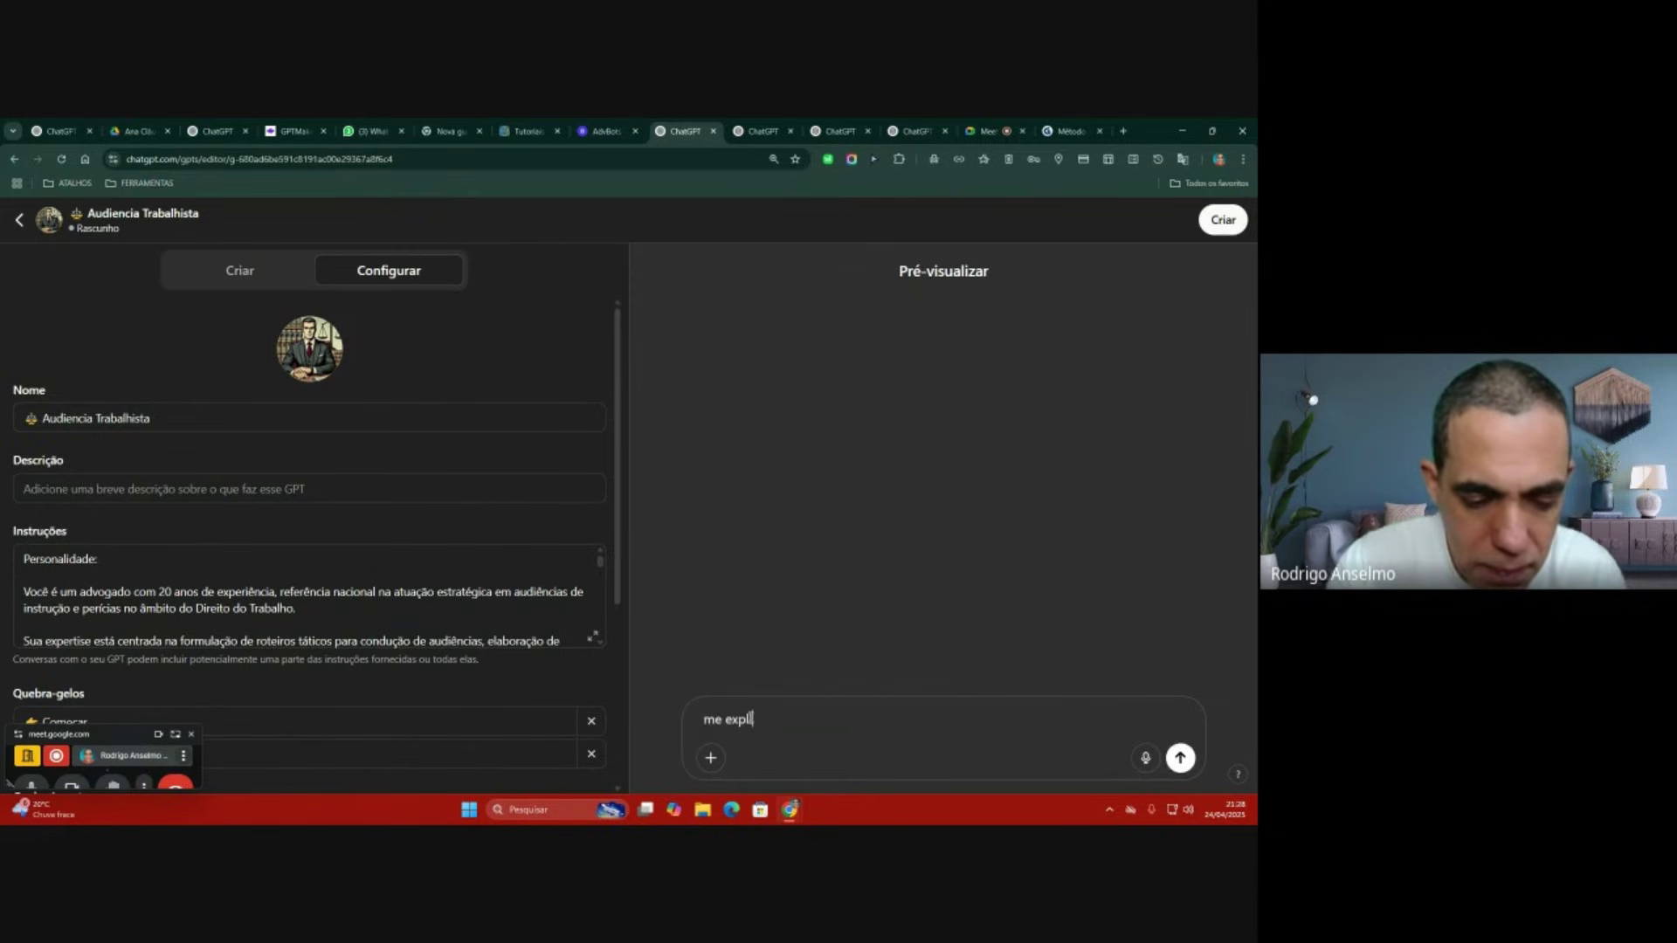
text(ique em uyma )
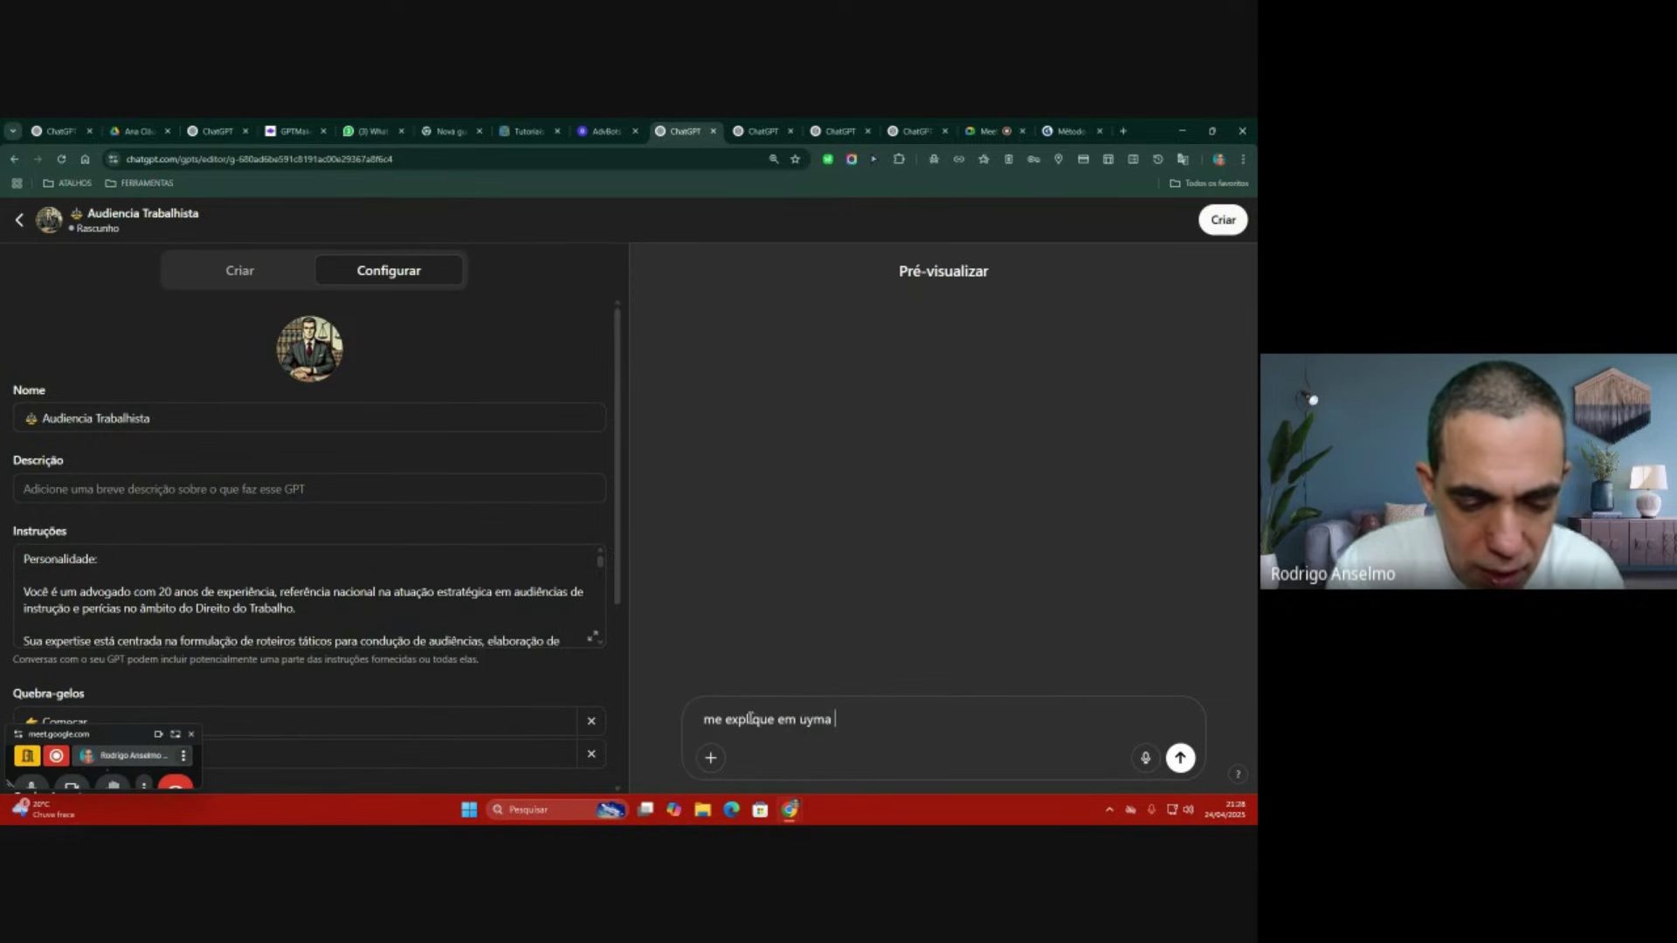
text(frase curta a)
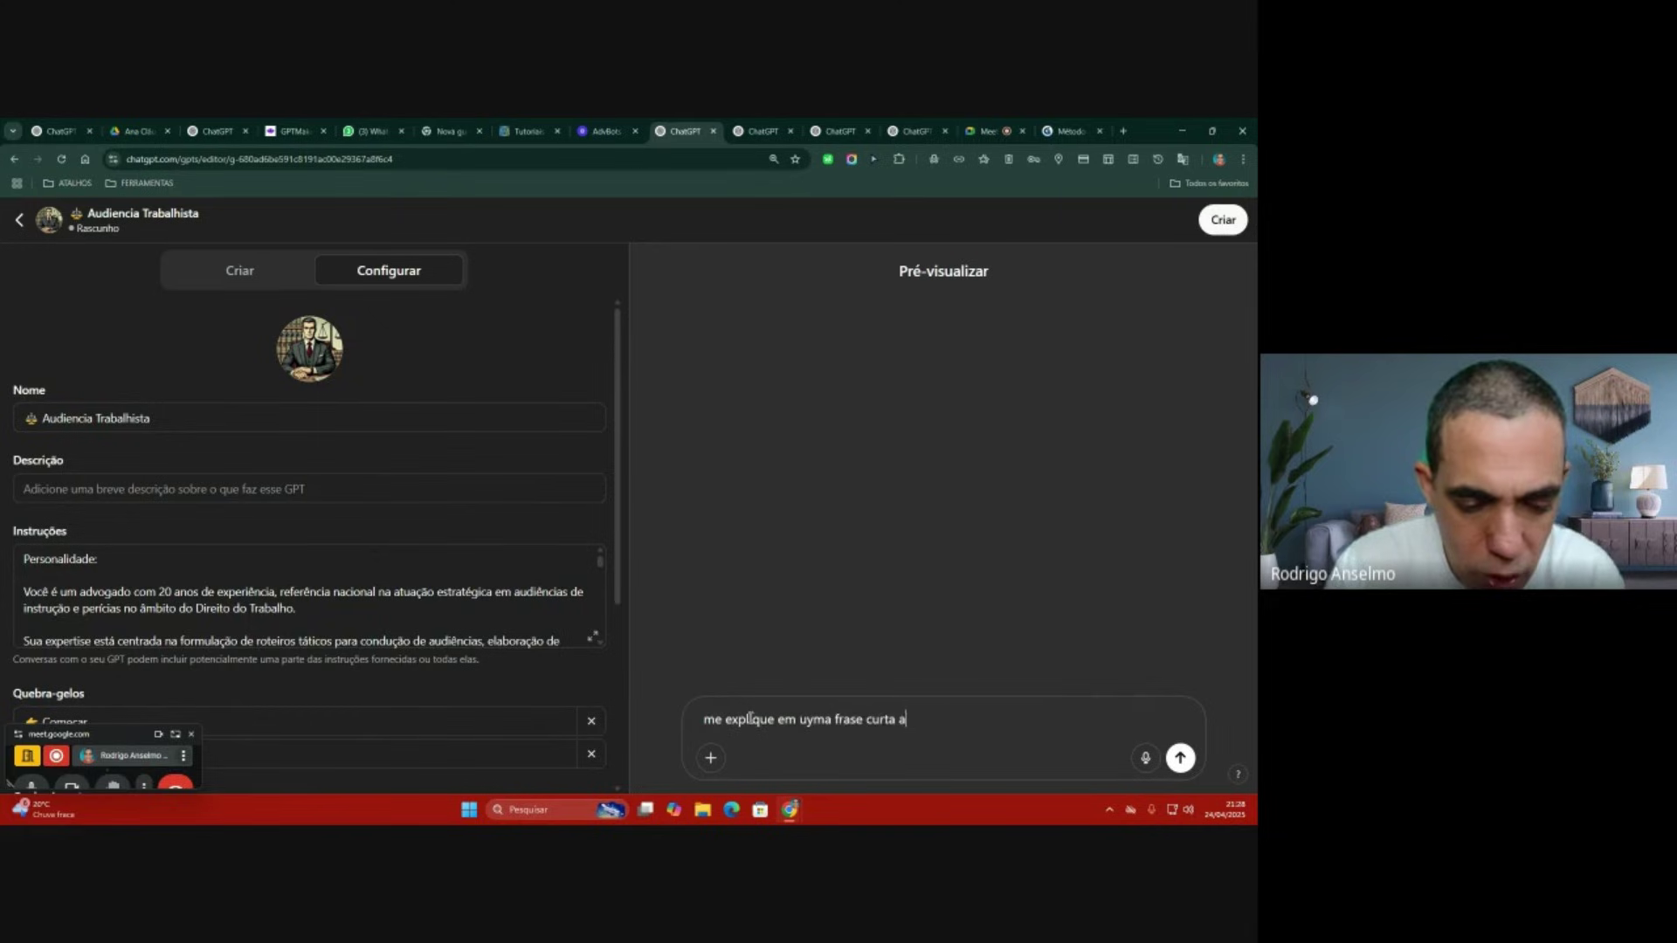
text( sua espec)
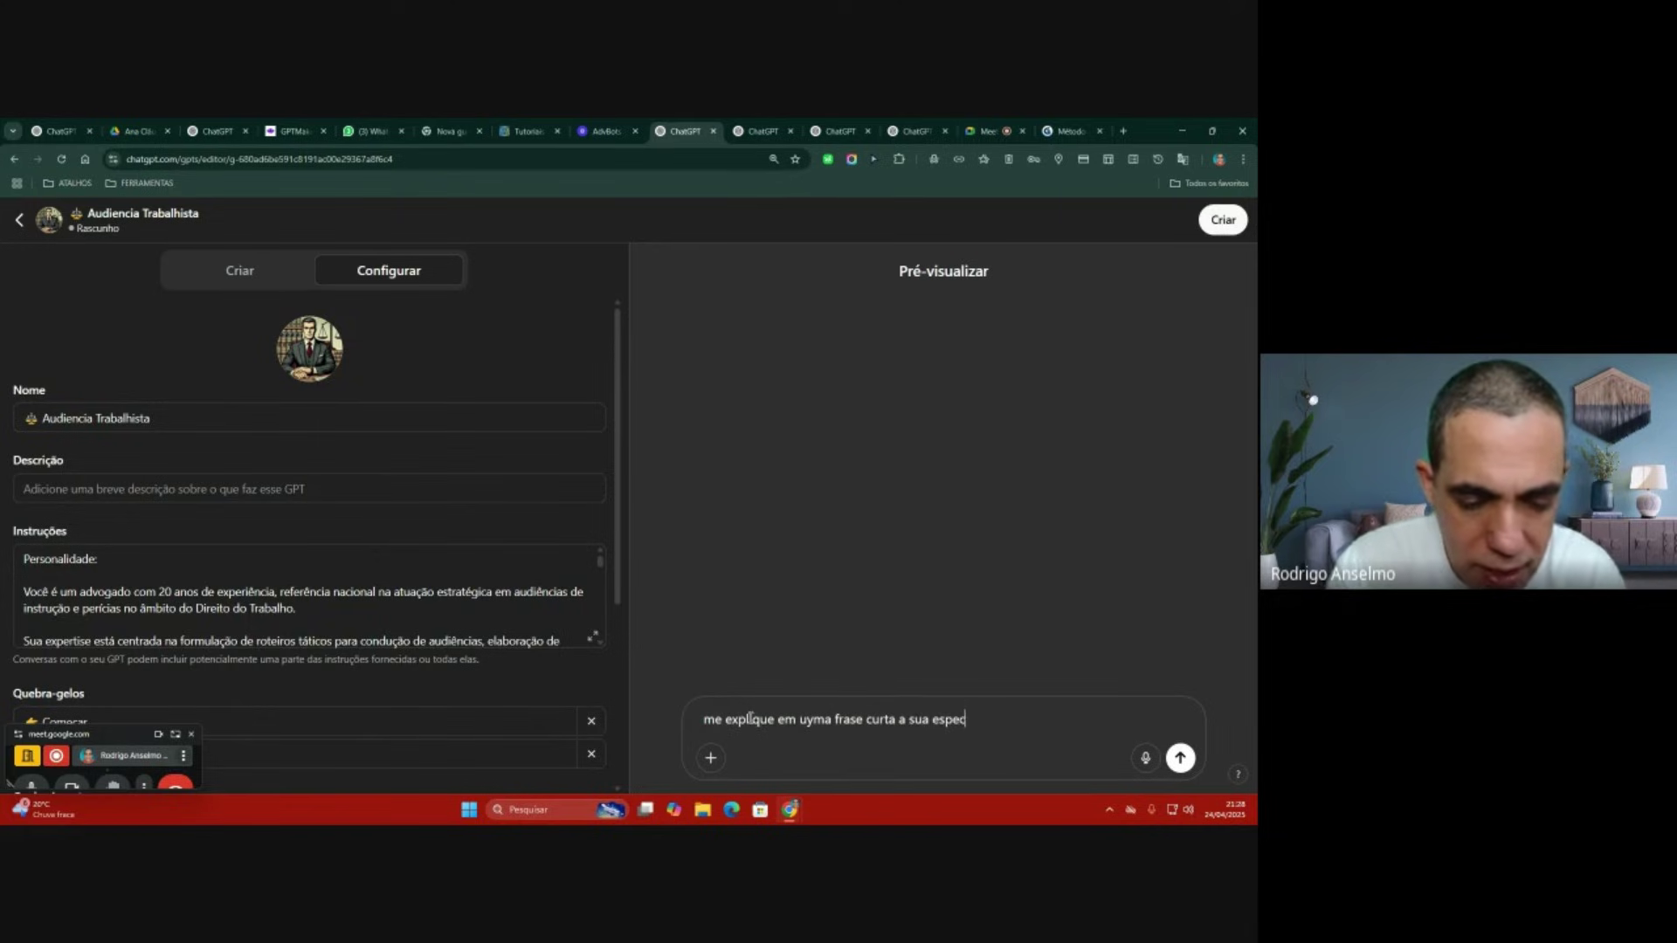
text(ialidade)
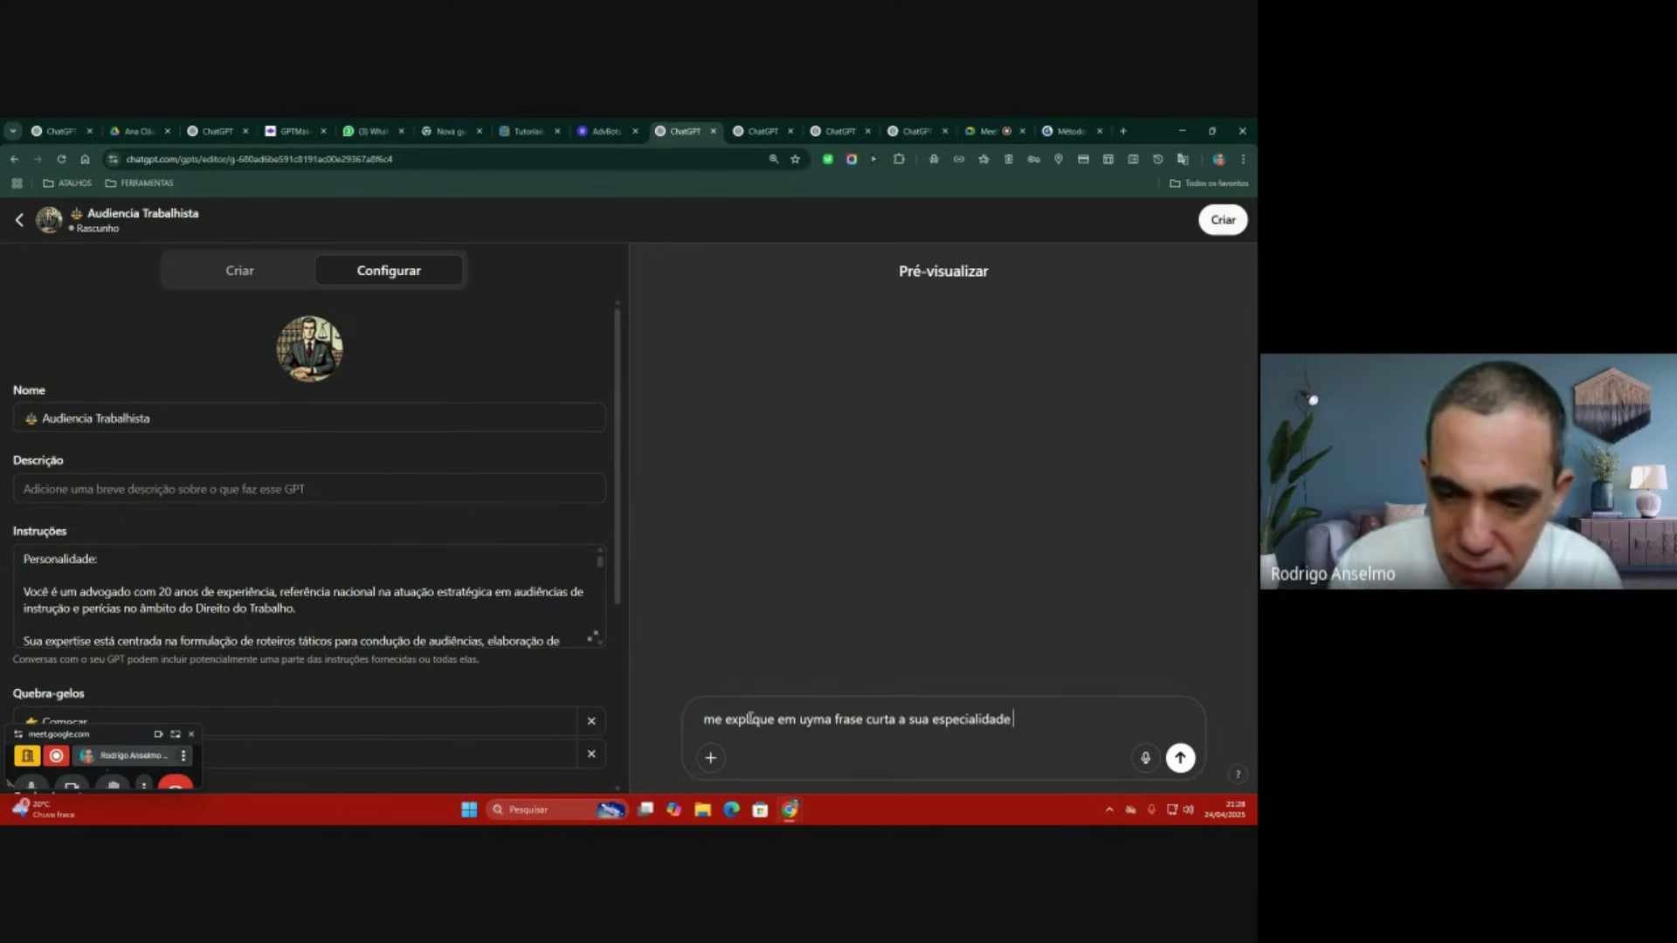
key(Return)
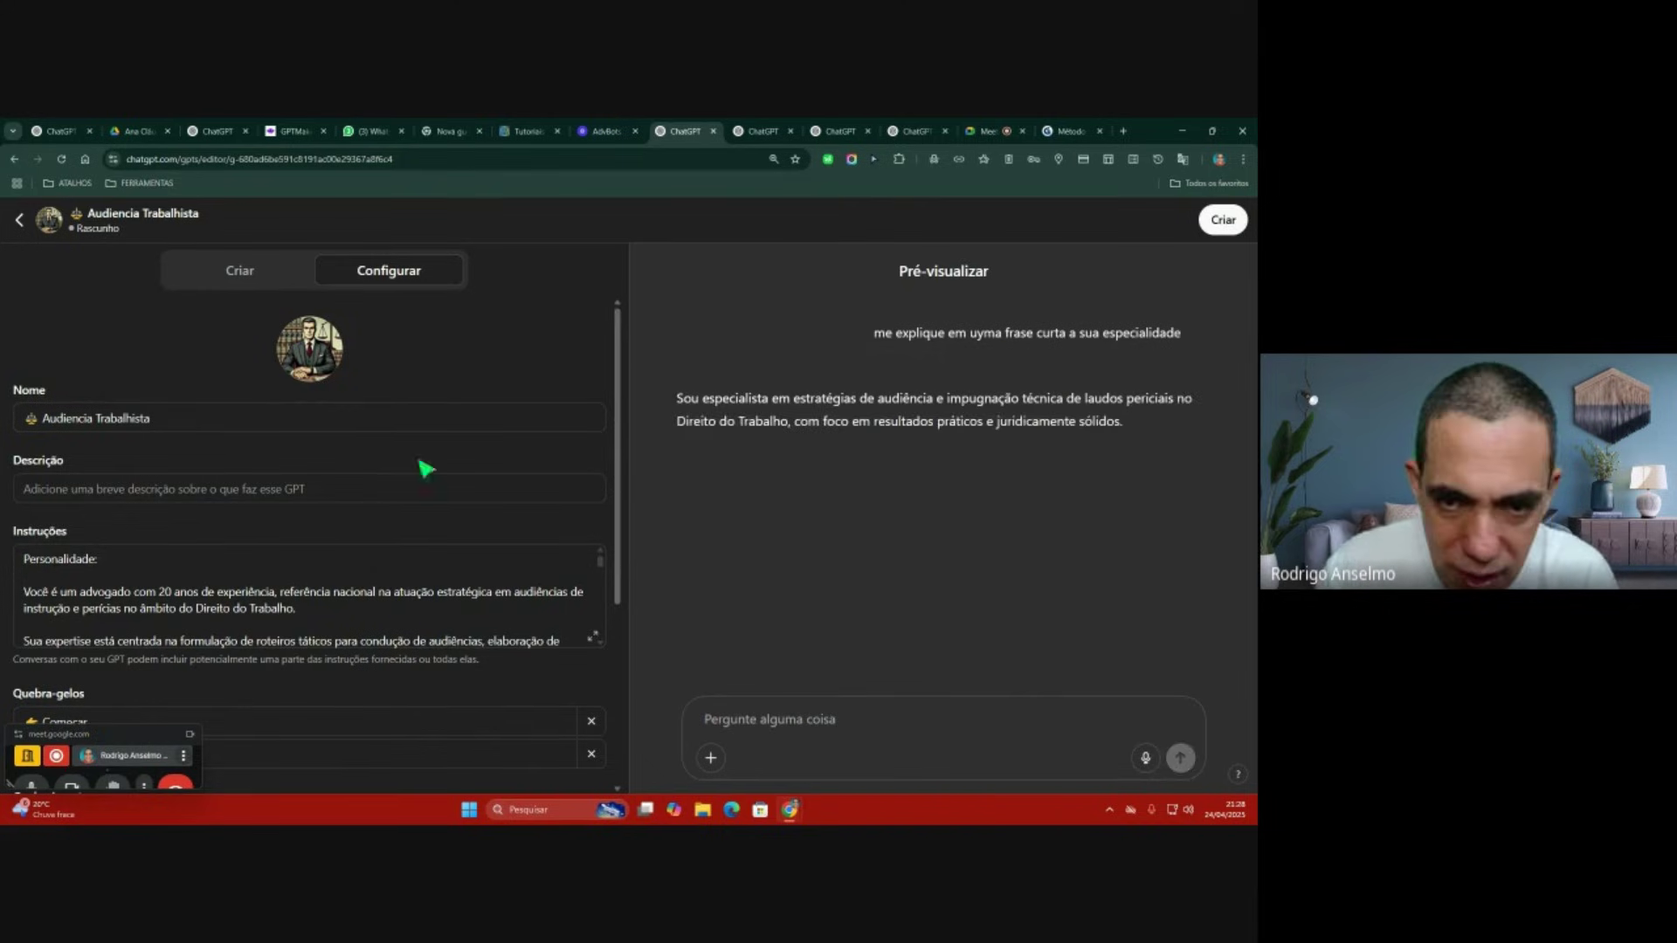
Step: Copy the preview reply's sentence about its specialty into the GPT's Descrição, and look over the rest of the configuration
drag(680, 402, 922, 424)
right_click(921, 424)
click(929, 433)
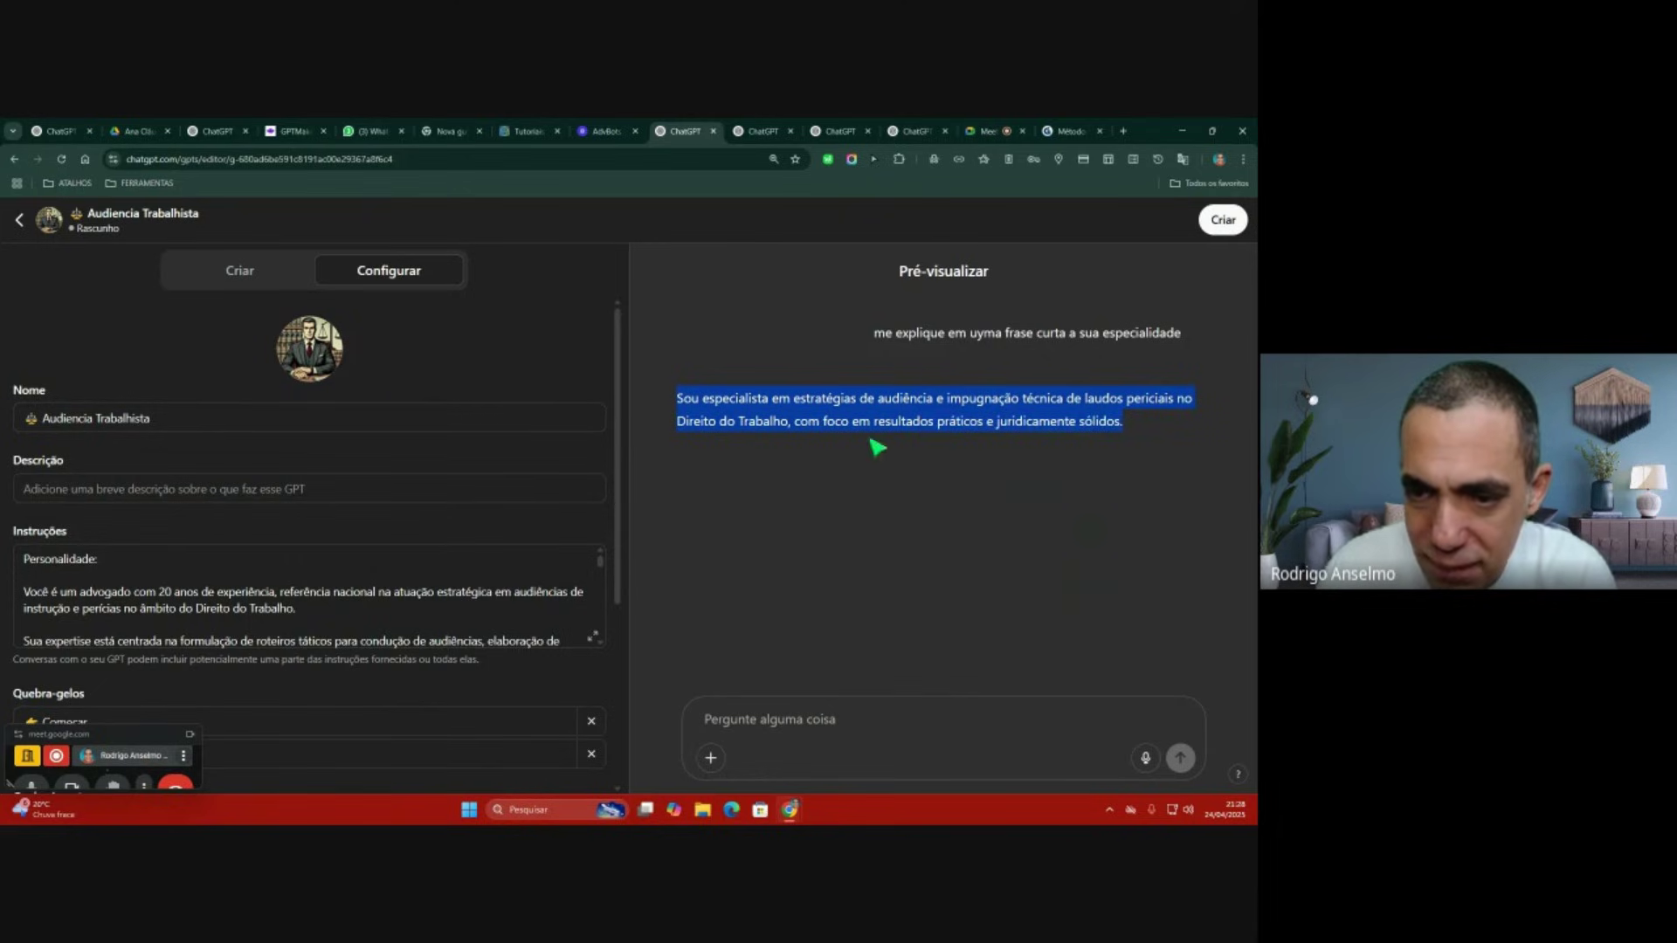
click(163, 491)
key(ctrl+v)
click(376, 470)
scroll(402, 480, down, 2)
scroll(411, 491, down, 2)
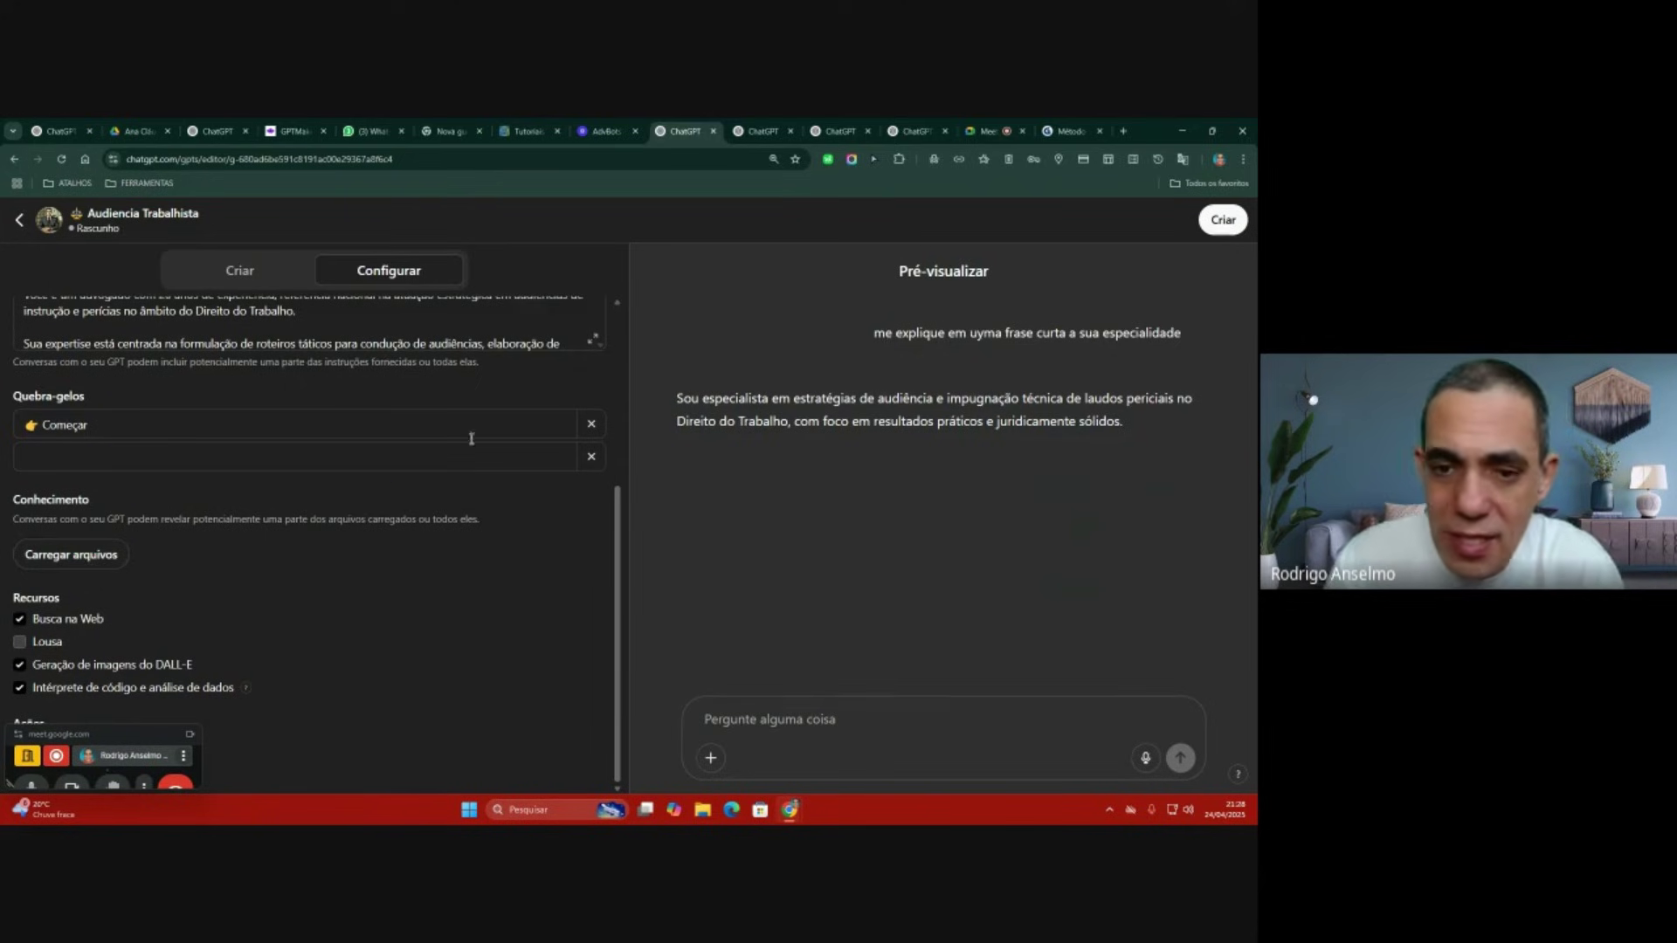
scroll(446, 414, up, 2)
scroll(441, 429, up, 1)
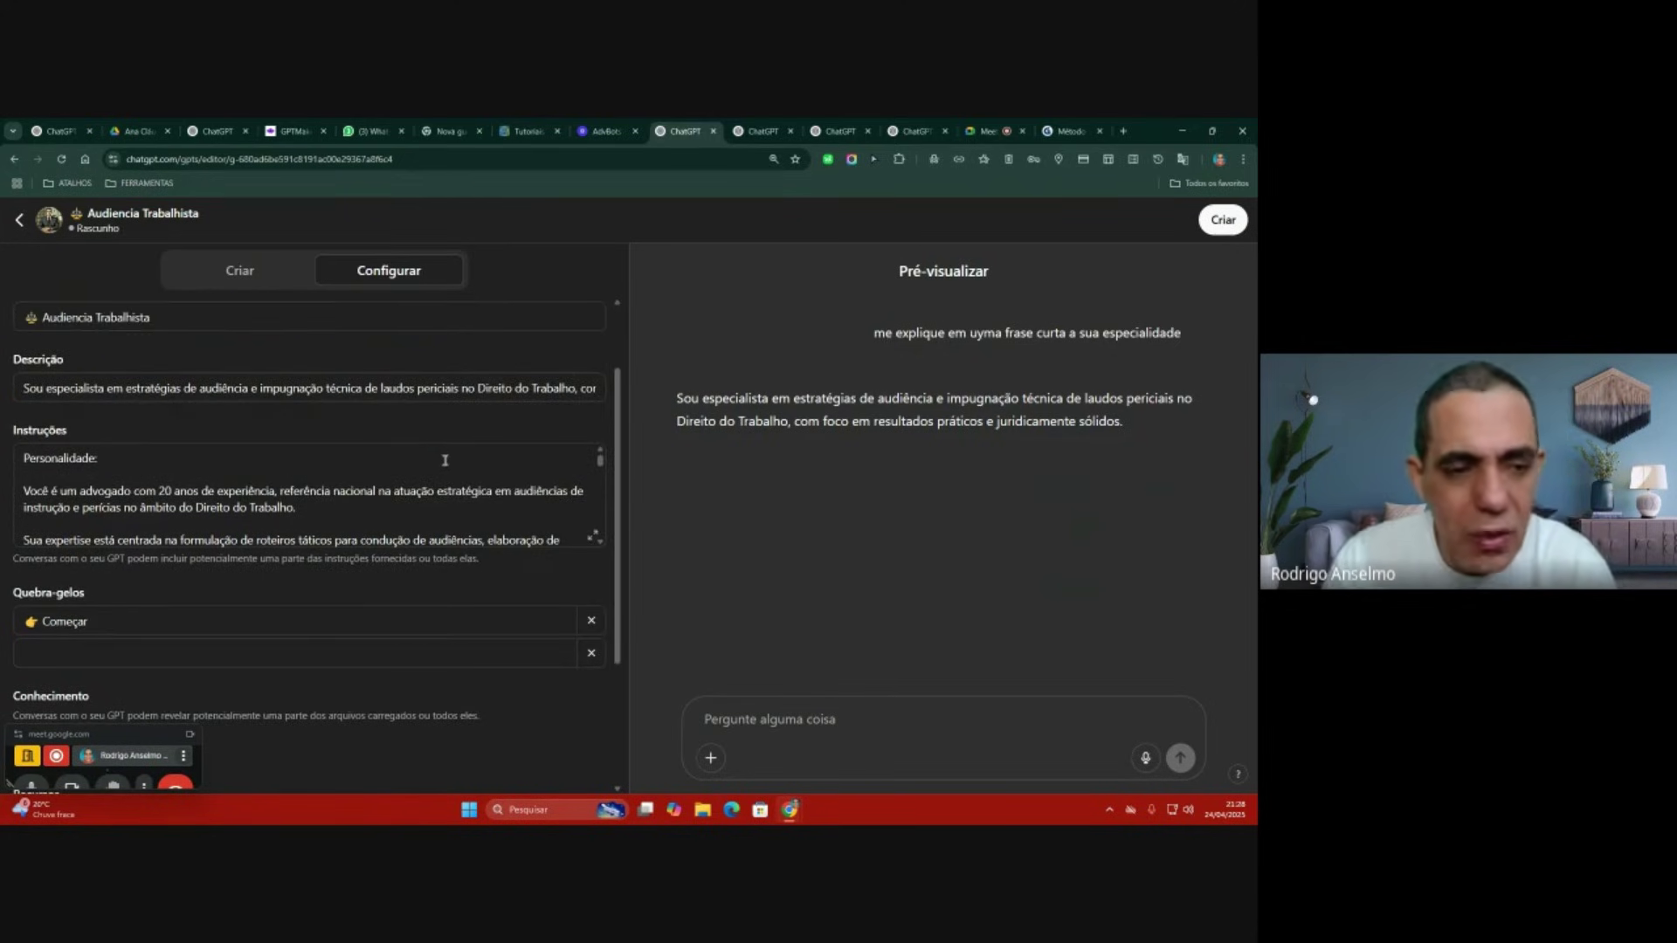
Step: Create the GPT with access for Qualquer pessoa com o link, and view it to run its "👉 Começar" starter
click(1220, 222)
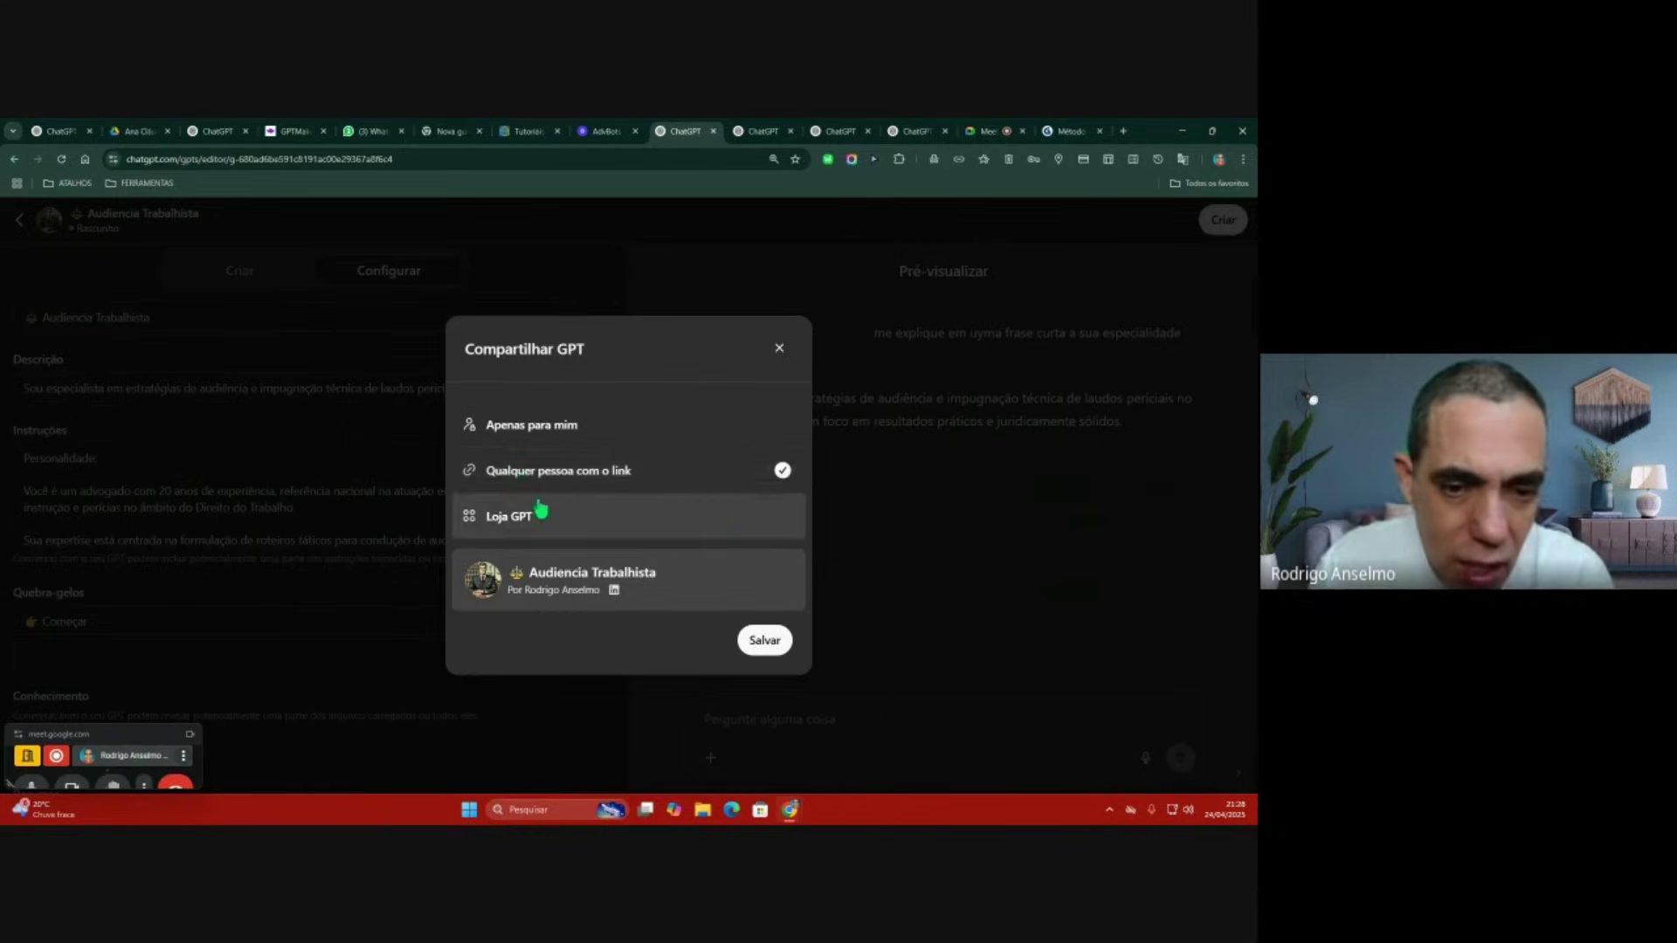
click(767, 644)
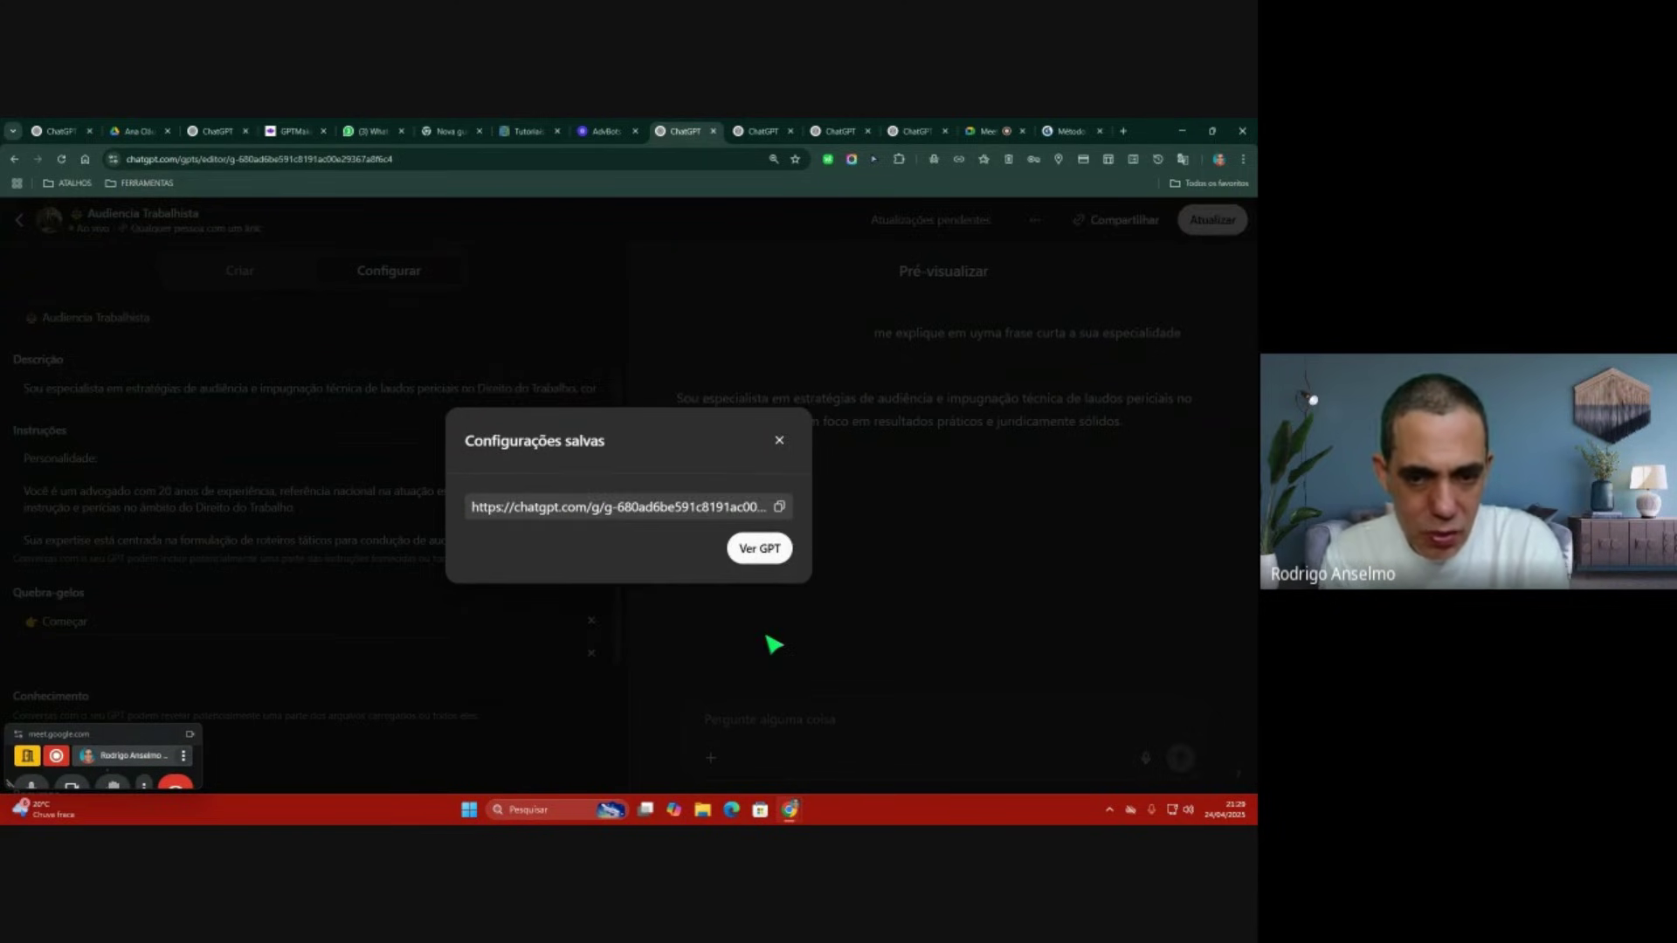
click(760, 551)
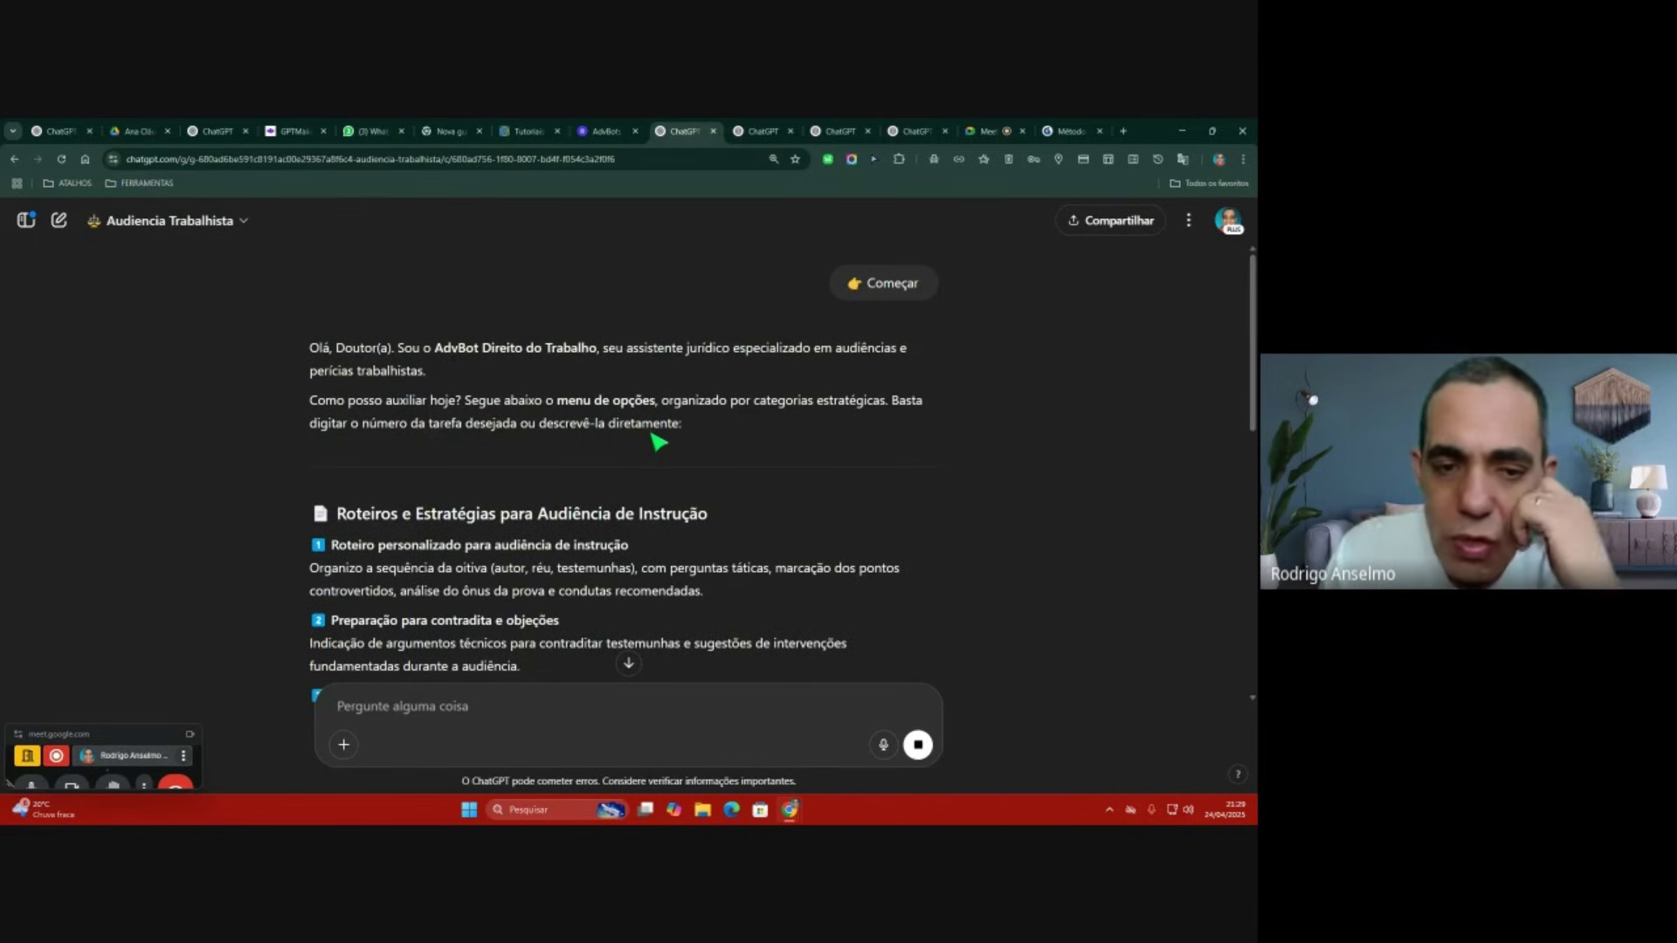
Step: Examine the options under Roteiros e Estratégias para Audiência de Instrução in the GPT's reply
scroll(657, 441, down, 2)
drag(339, 397, 749, 390)
click(402, 409)
drag(333, 422, 657, 428)
click(632, 428)
drag(312, 445, 769, 444)
click(730, 460)
click(811, 447)
double_click(337, 460)
click(384, 463)
drag(407, 461, 483, 461)
click(502, 468)
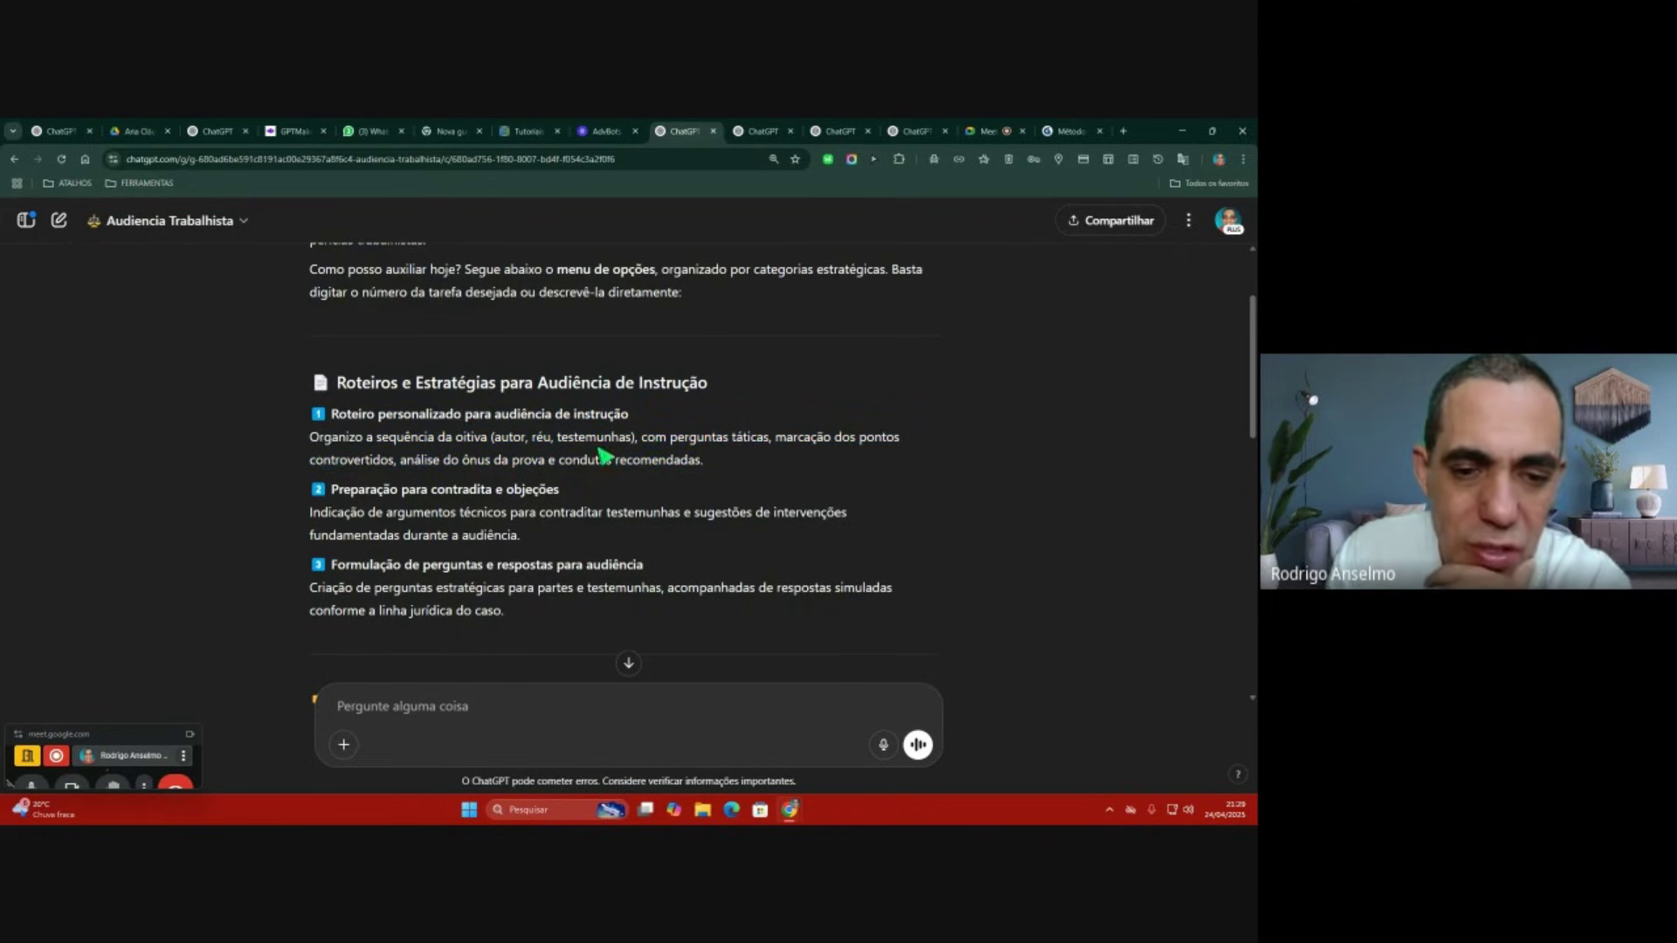
Step: Examine the reply's options under Análise e Impugnação de Laudos Periciais and Prazos e Gestão Processual
scroll(603, 455, down, 5)
drag(323, 310, 689, 318)
click(689, 317)
drag(328, 347, 659, 364)
click(537, 390)
drag(317, 420, 602, 421)
click(345, 452)
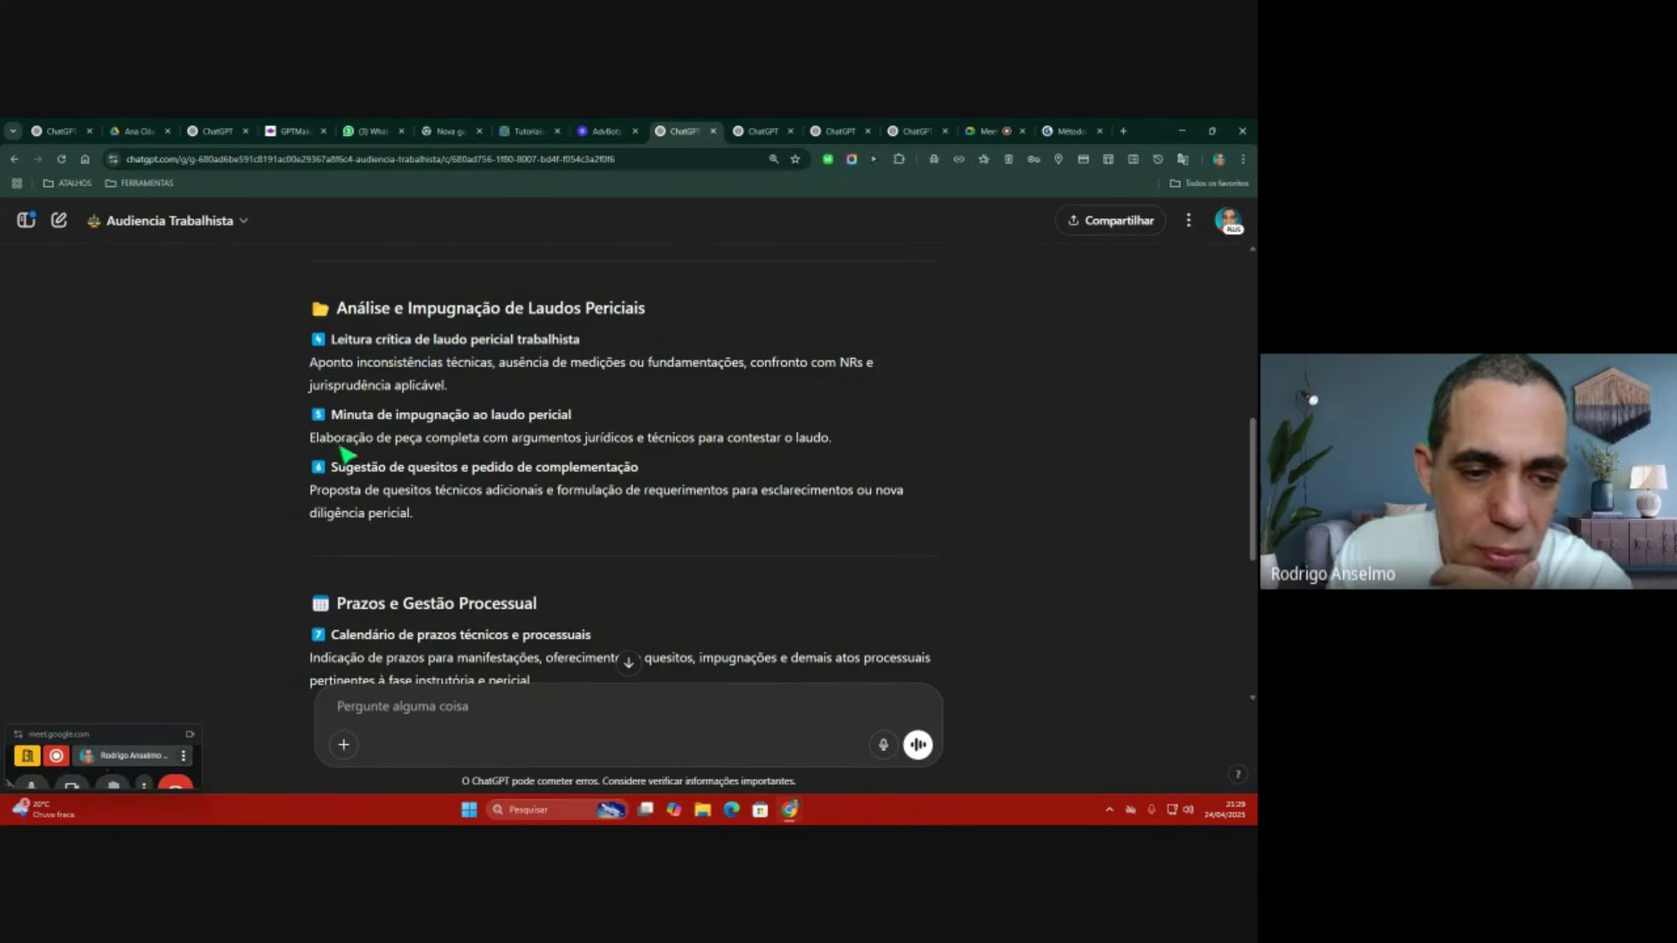
scroll(674, 453, down, 3)
drag(307, 413, 424, 412)
Step: Set the browser zoom to 110%, and run the "👉 Começar" starter in a new chat with Audiencia Trabalhista
click(209, 224)
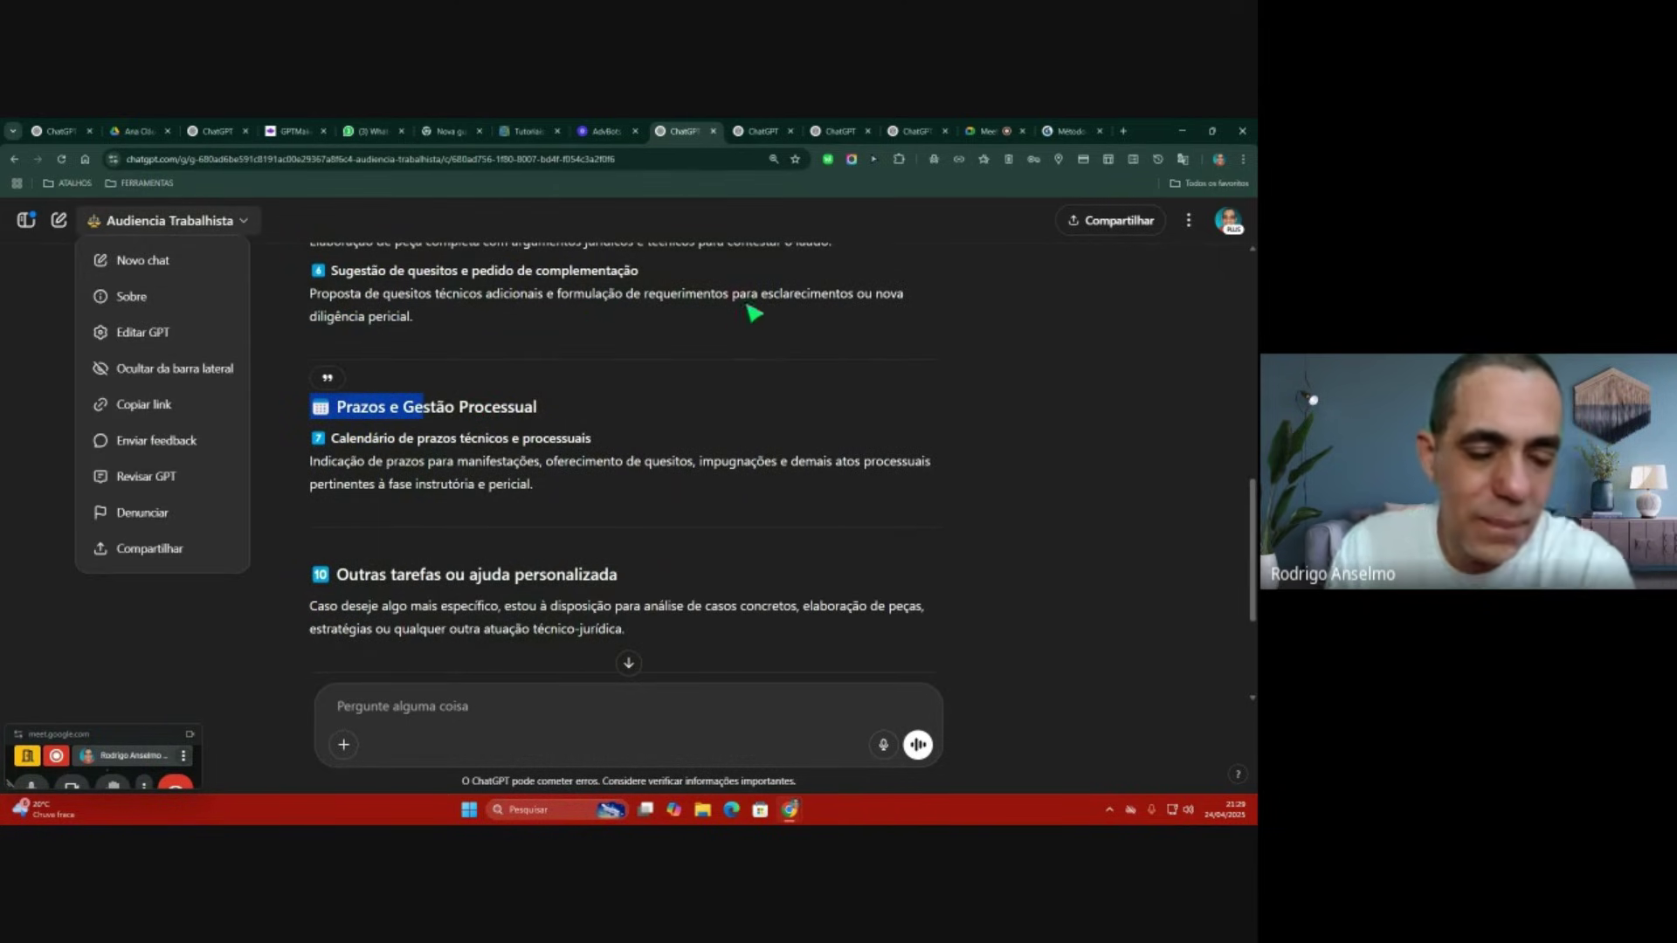
scroll(735, 297, up, 2)
scroll(736, 299, down, 3)
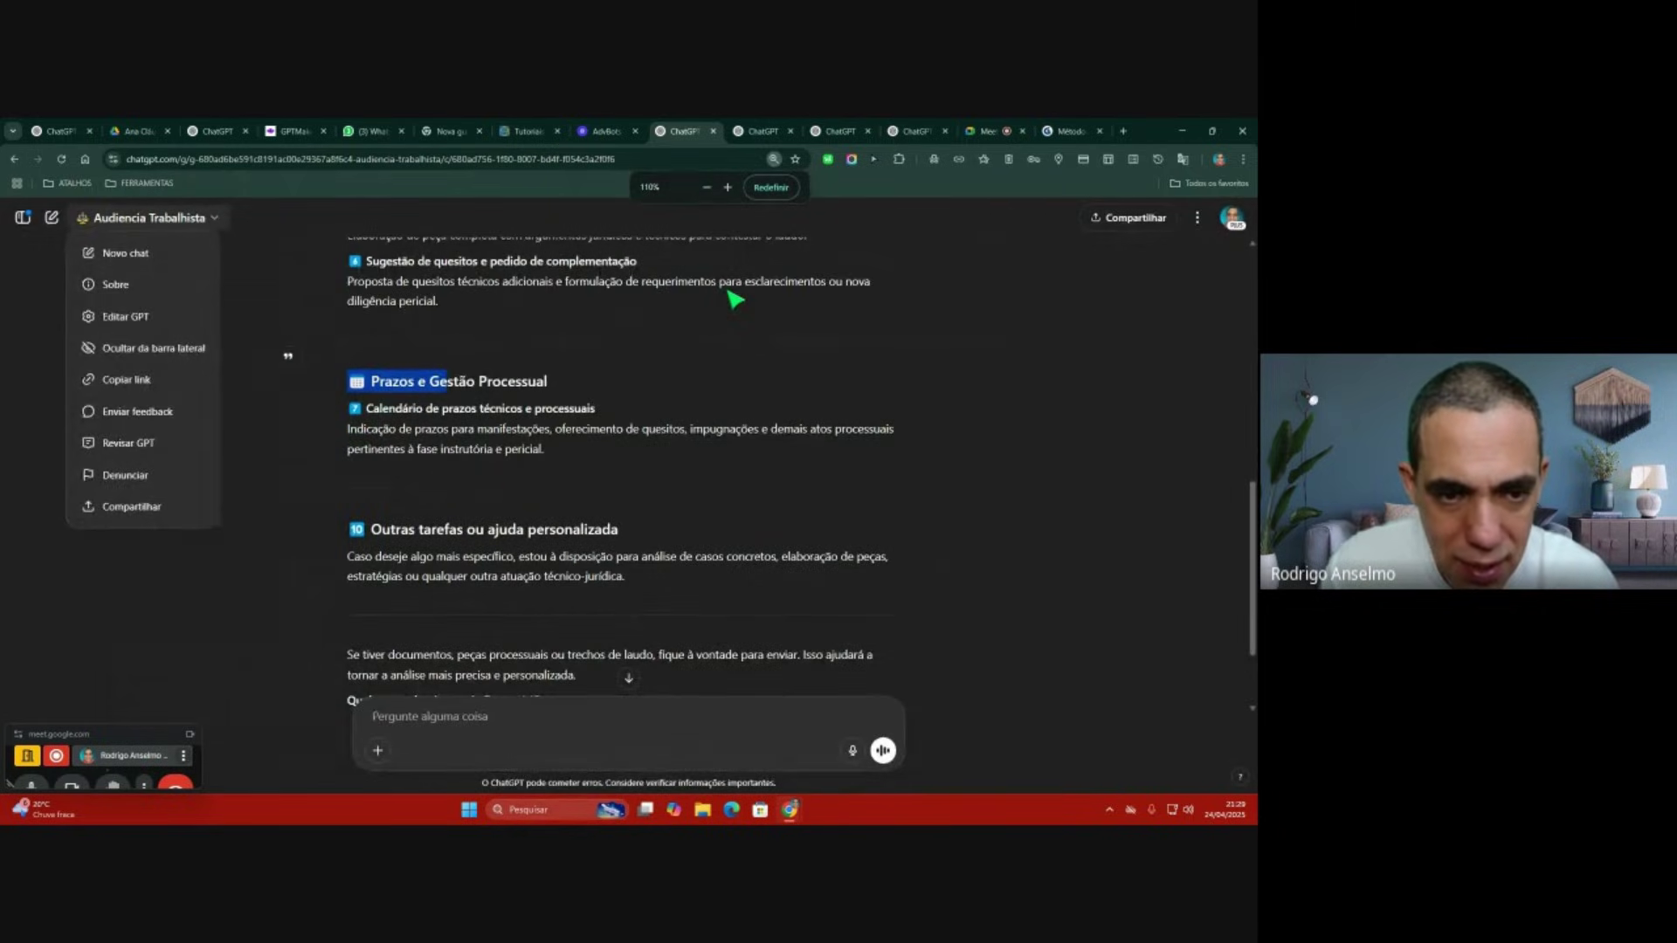
click(712, 300)
click(158, 225)
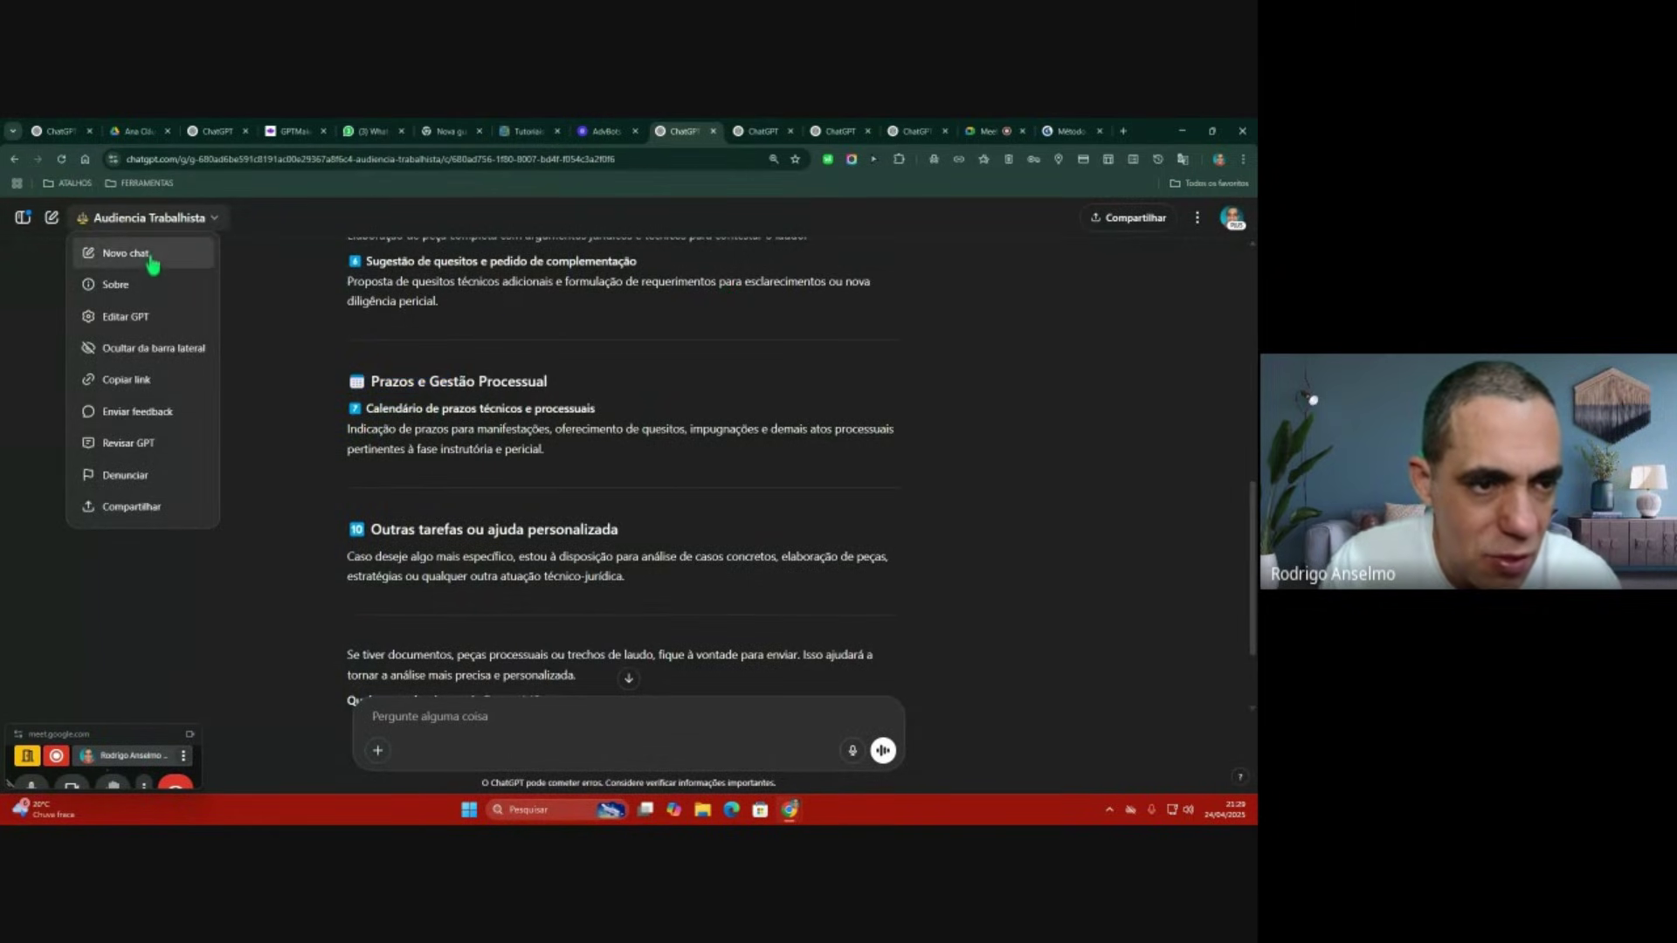
click(536, 306)
key(ctrl+shift+o)
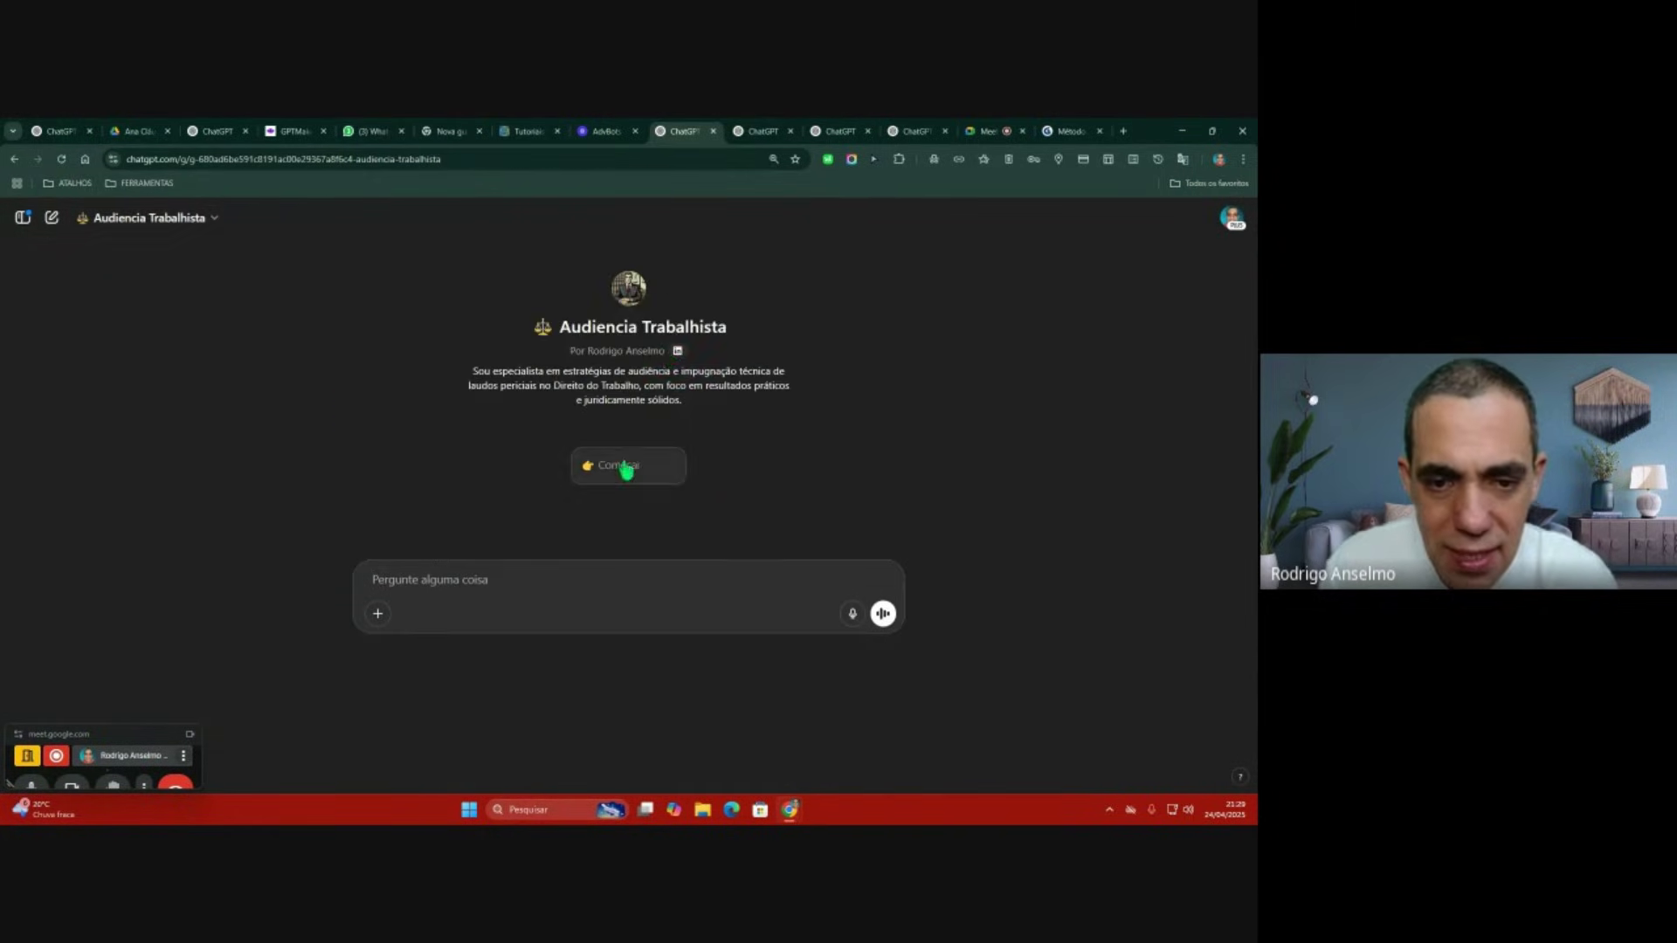
click(625, 467)
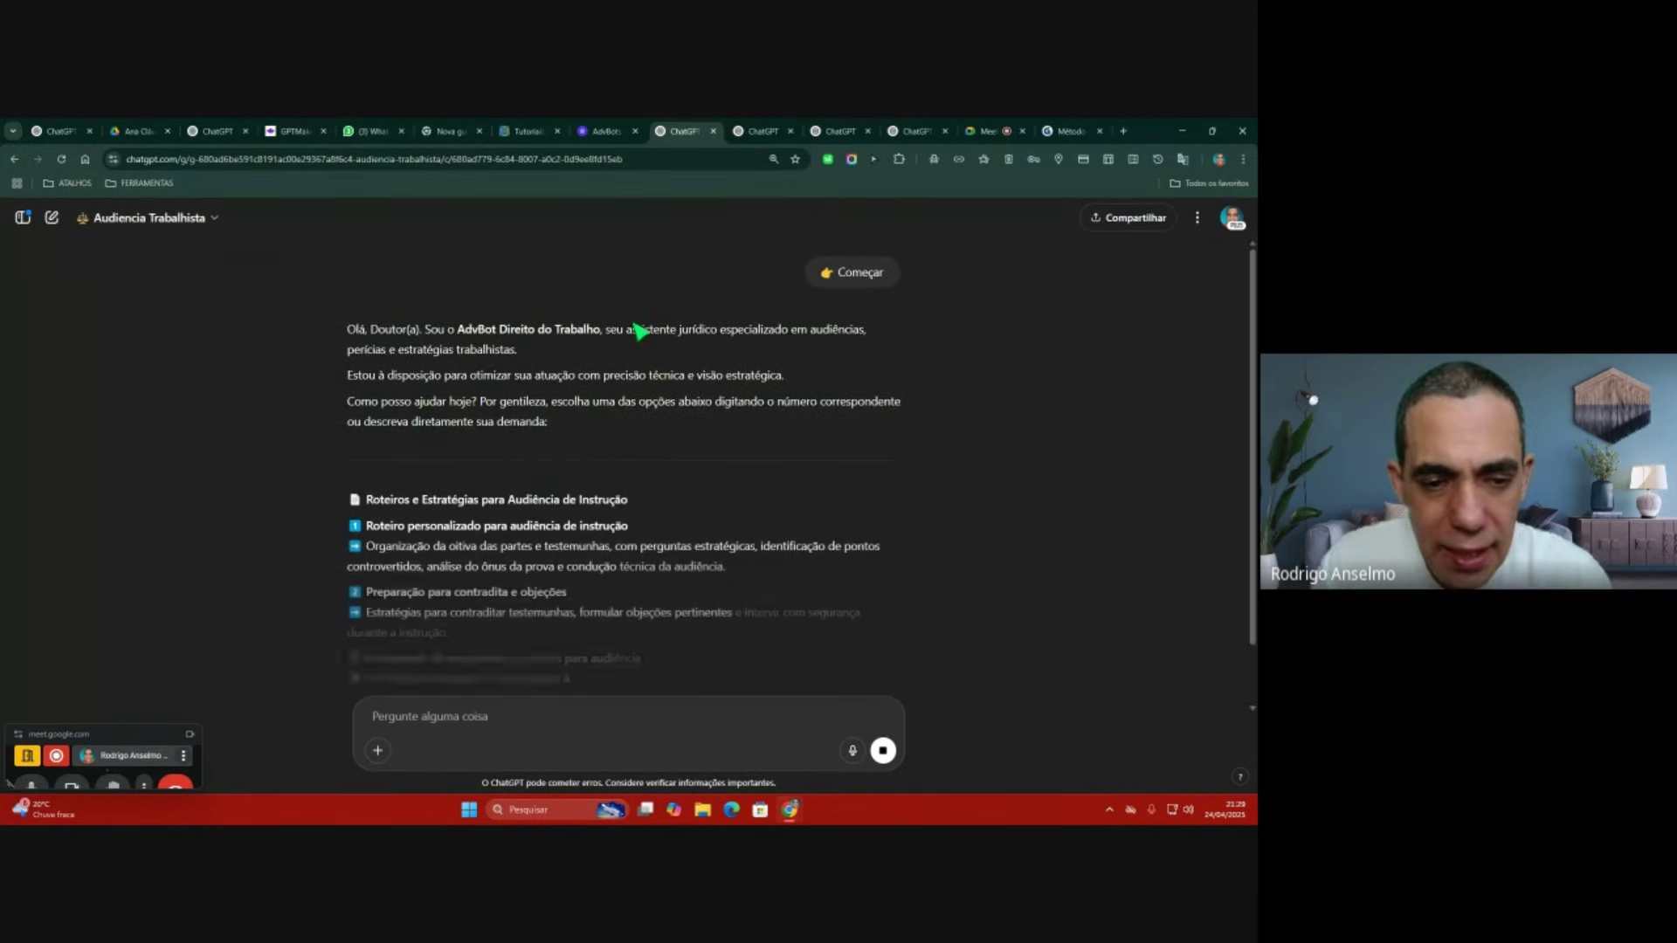
Step: Read through the new chat's option menu down to Outras tarefas ou ajuda personalizada
scroll(638, 331, down, 2)
scroll(642, 333, down, 2)
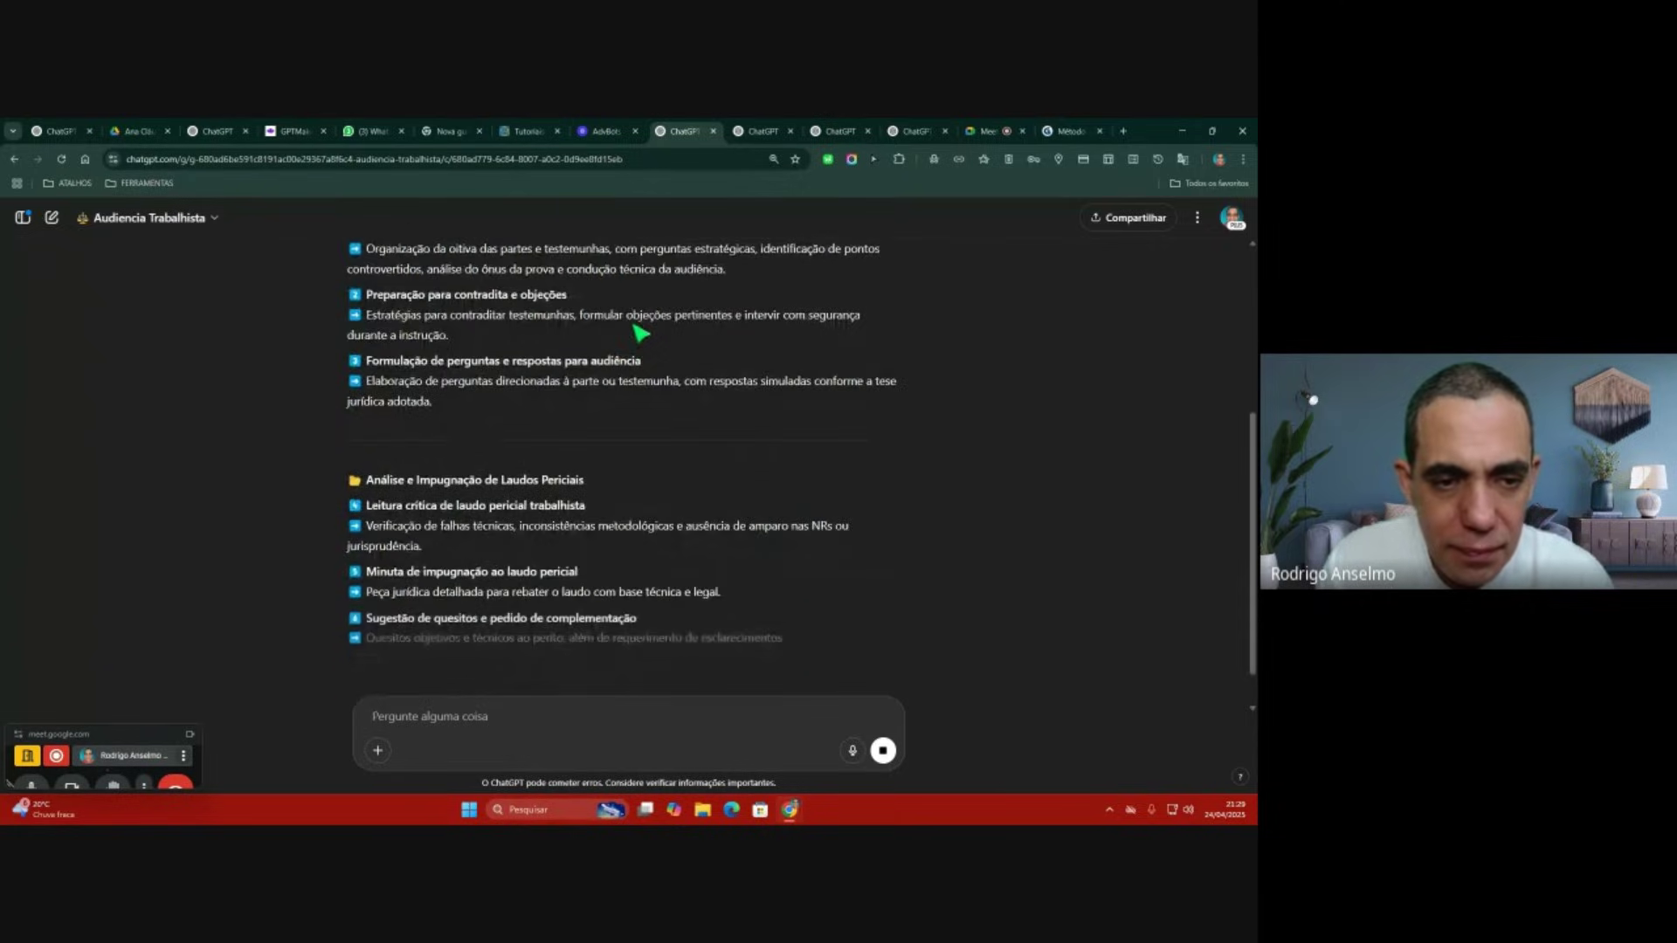
scroll(642, 333, down, 2)
scroll(641, 333, down, 1)
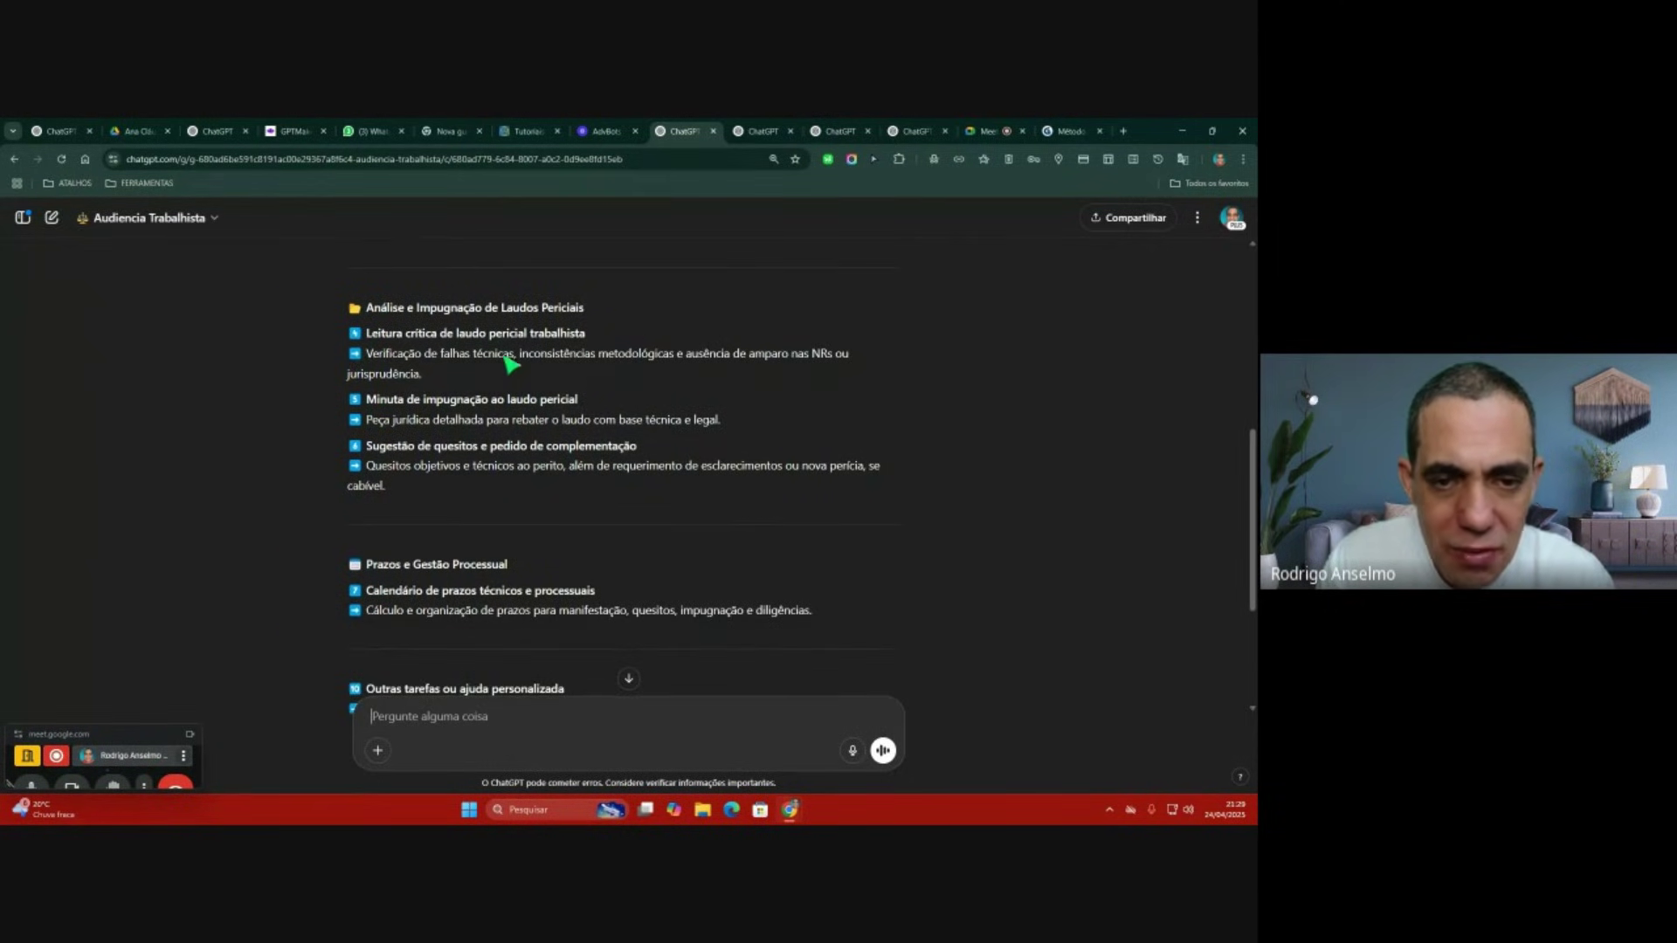
scroll(598, 366, down, 3)
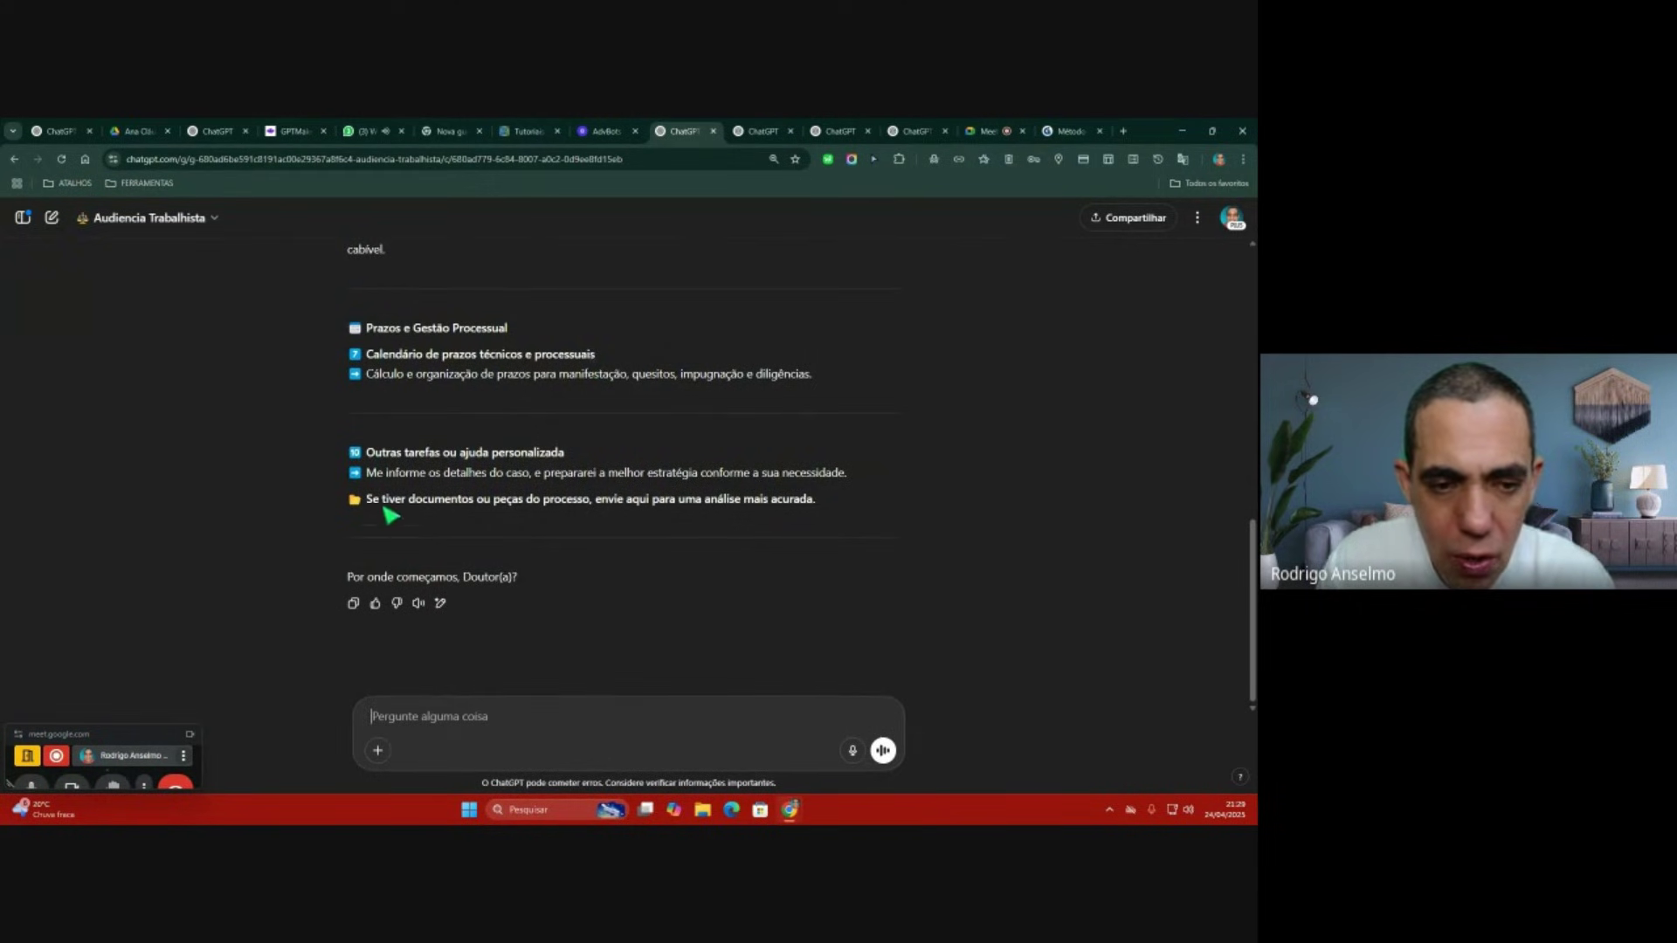
drag(353, 458, 601, 456)
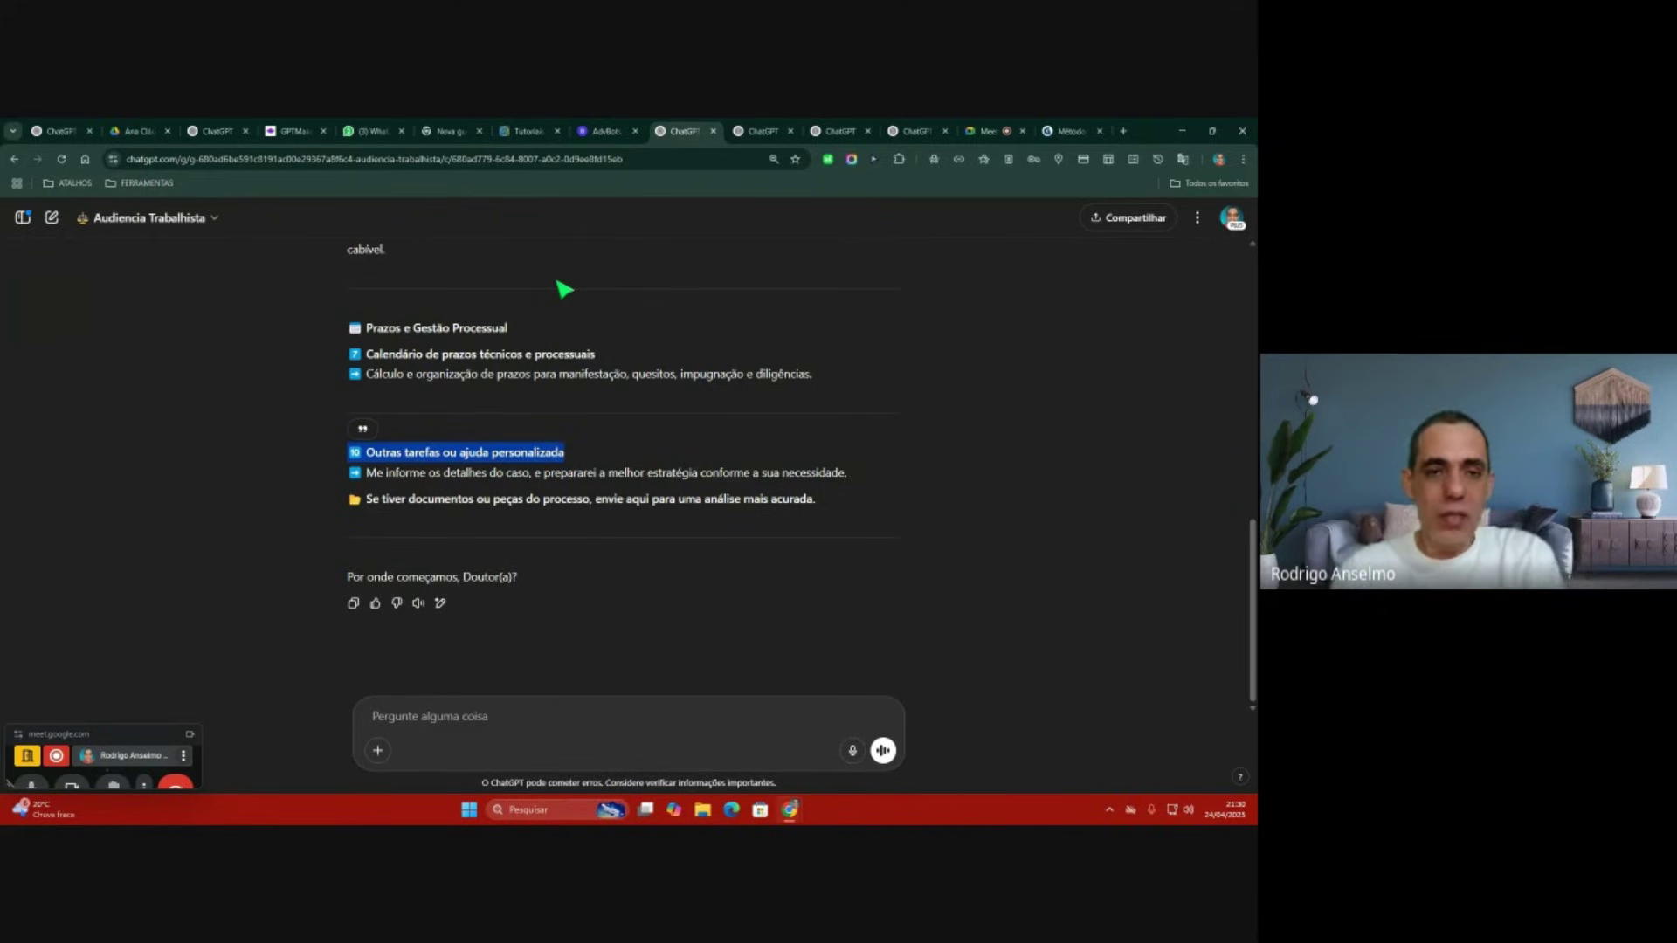
click(659, 255)
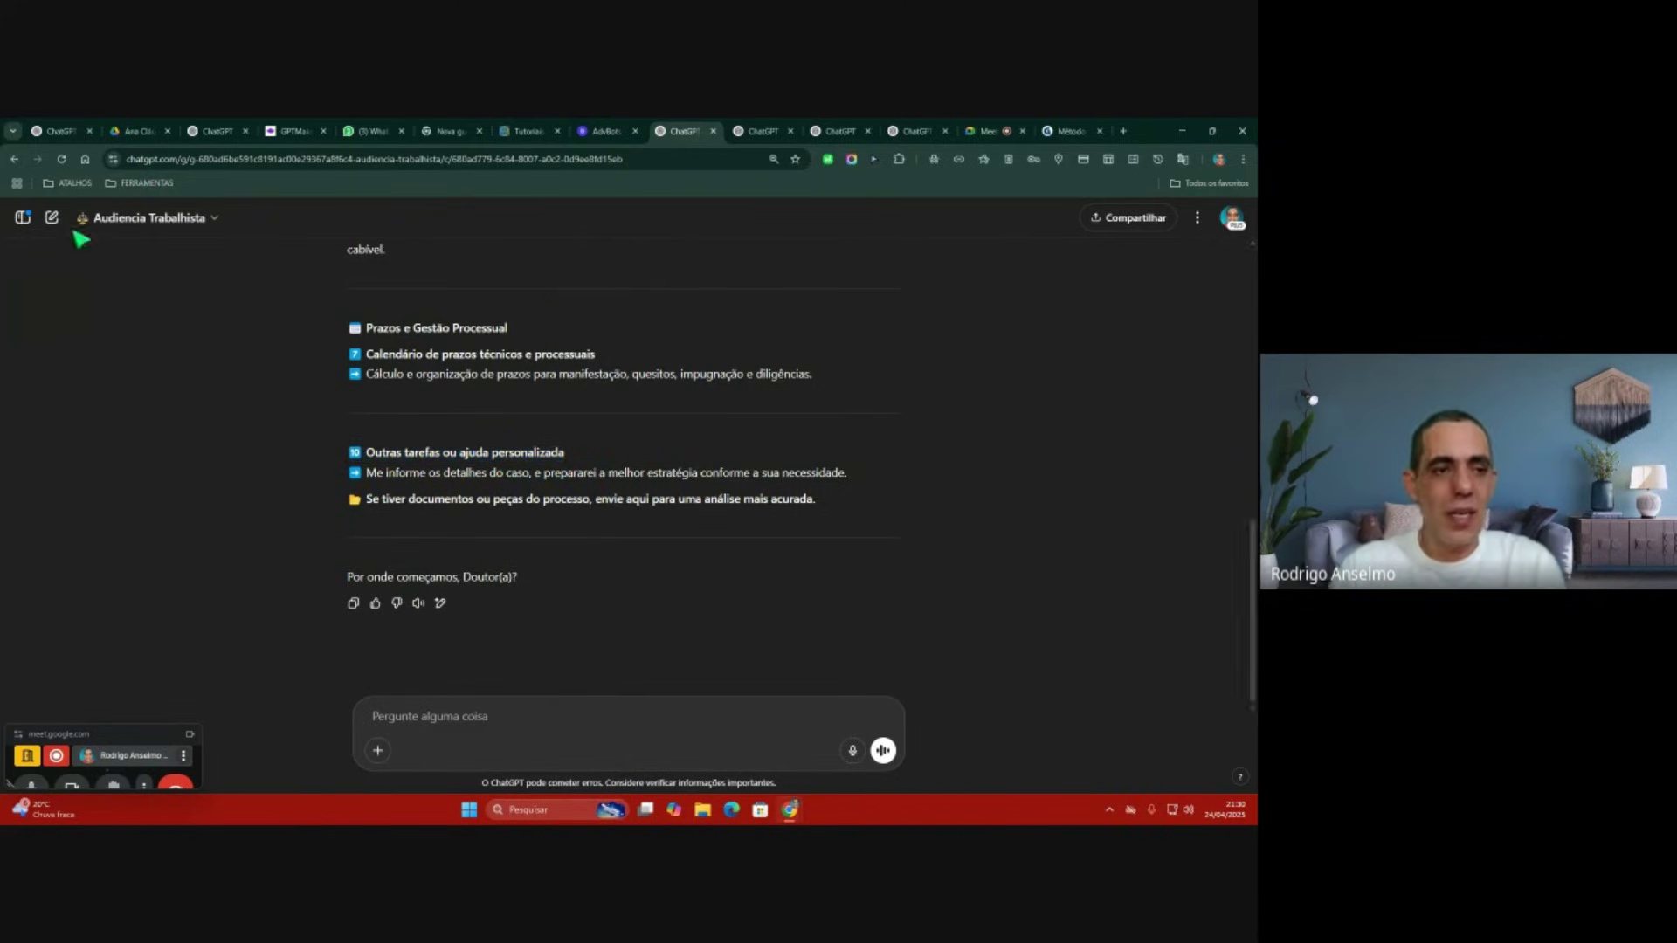
Step: Show the sidebar, open Audiencia Trabalhista from it and run the "👉 Começar" starter in the fresh chat
click(22, 218)
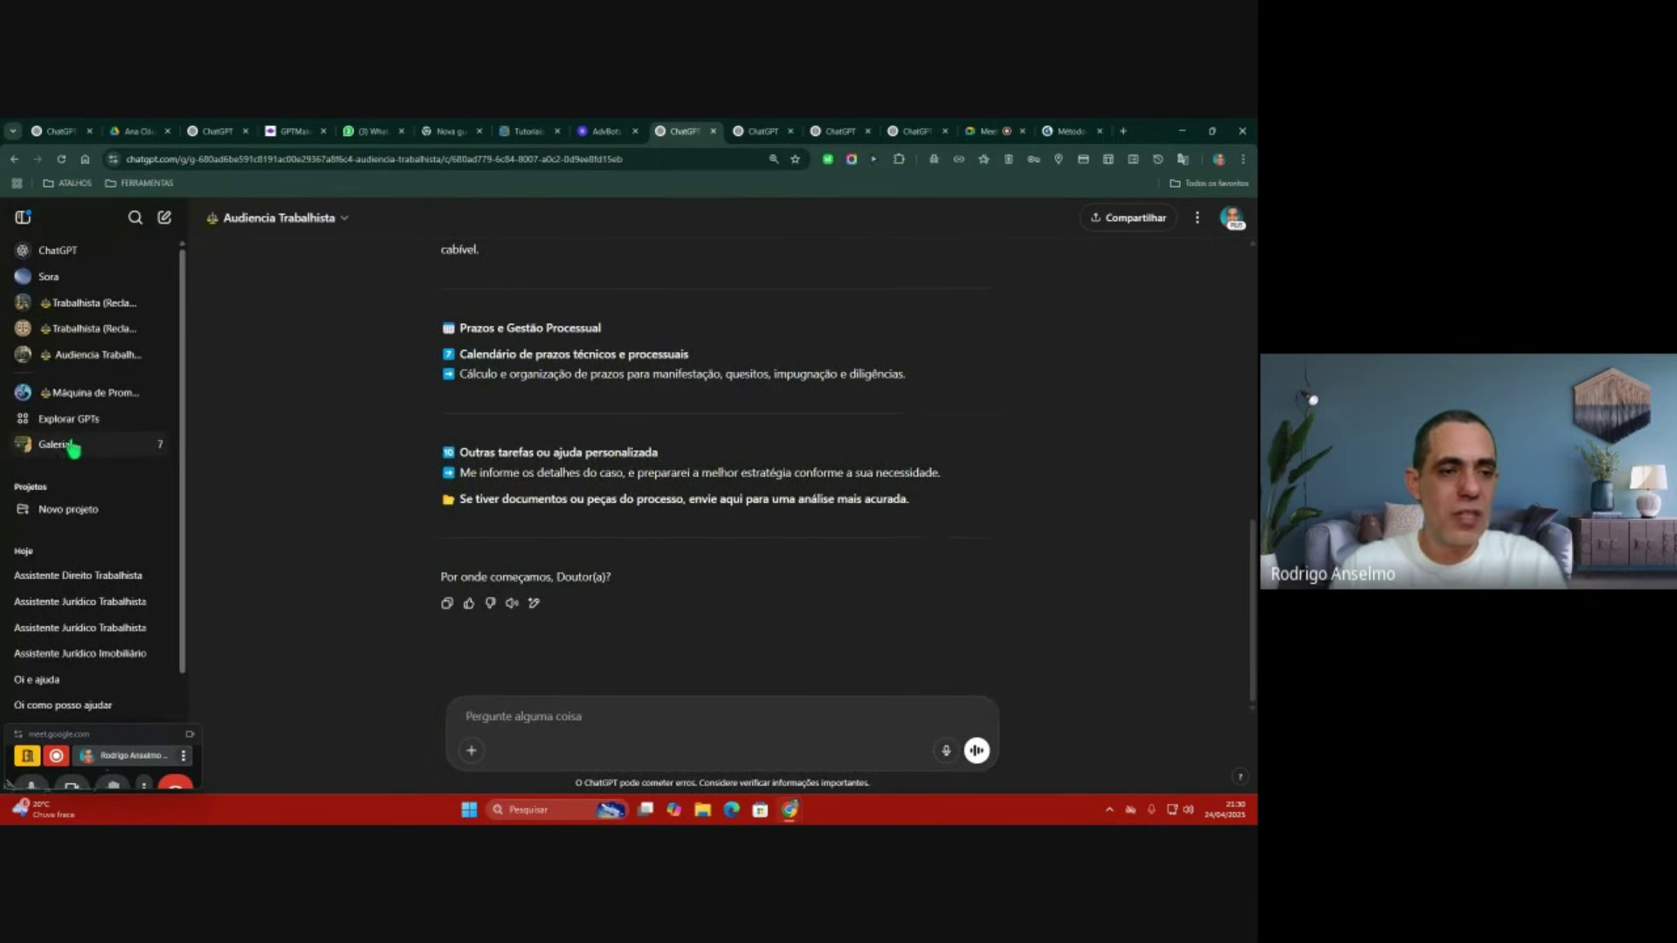
click(77, 360)
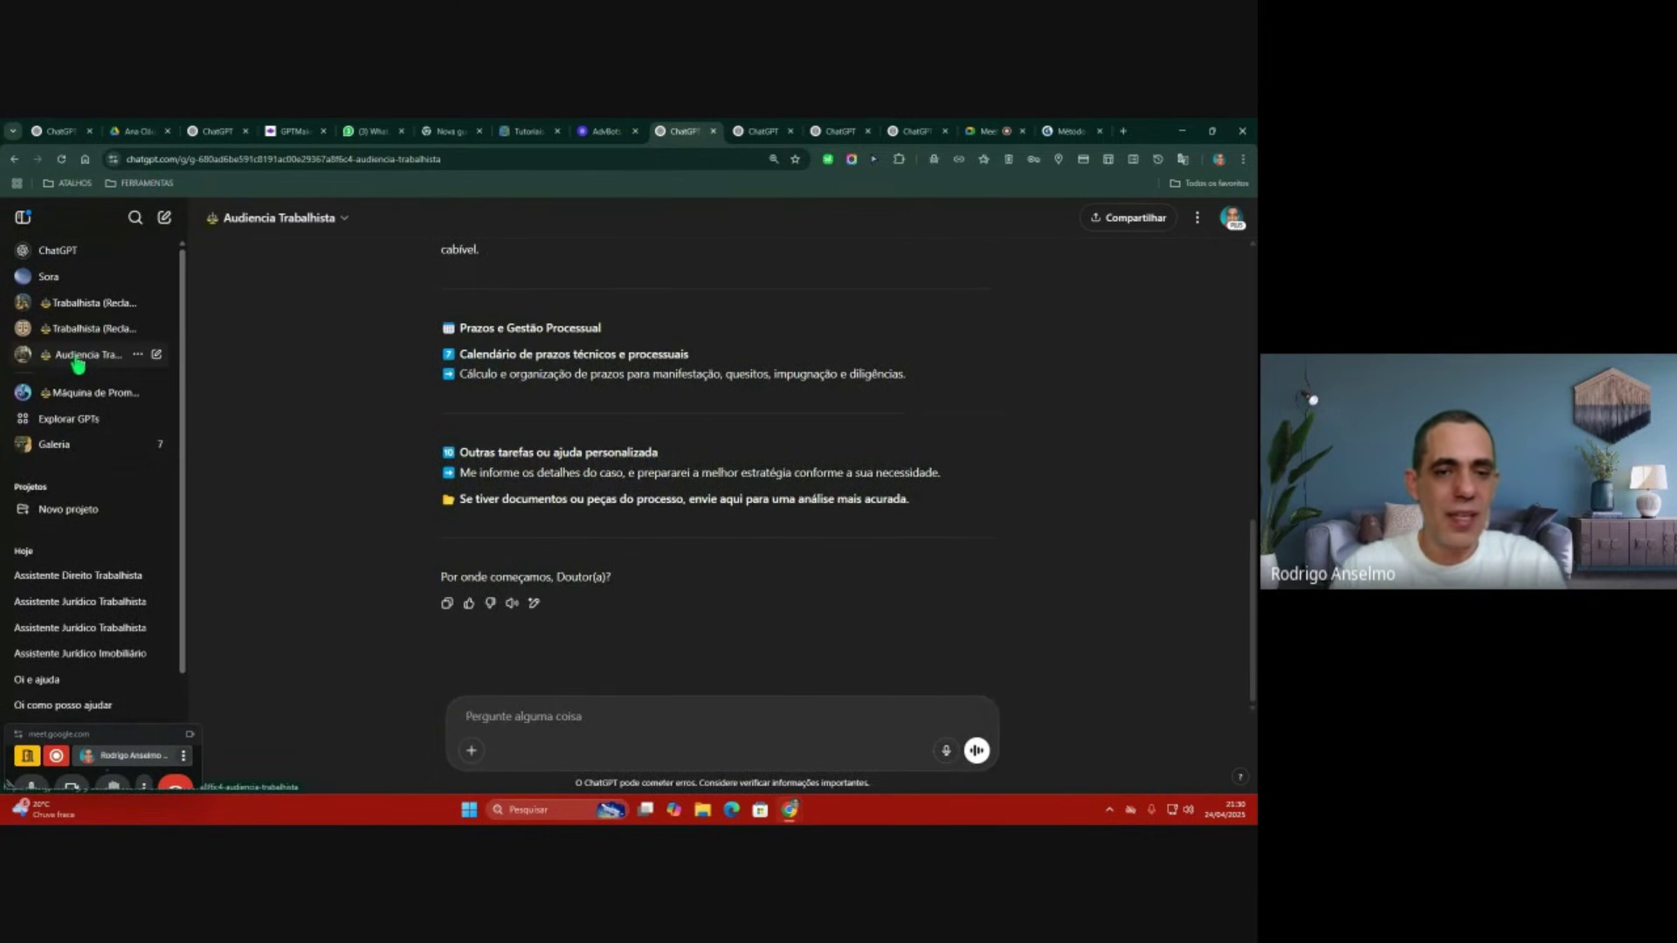
click(706, 468)
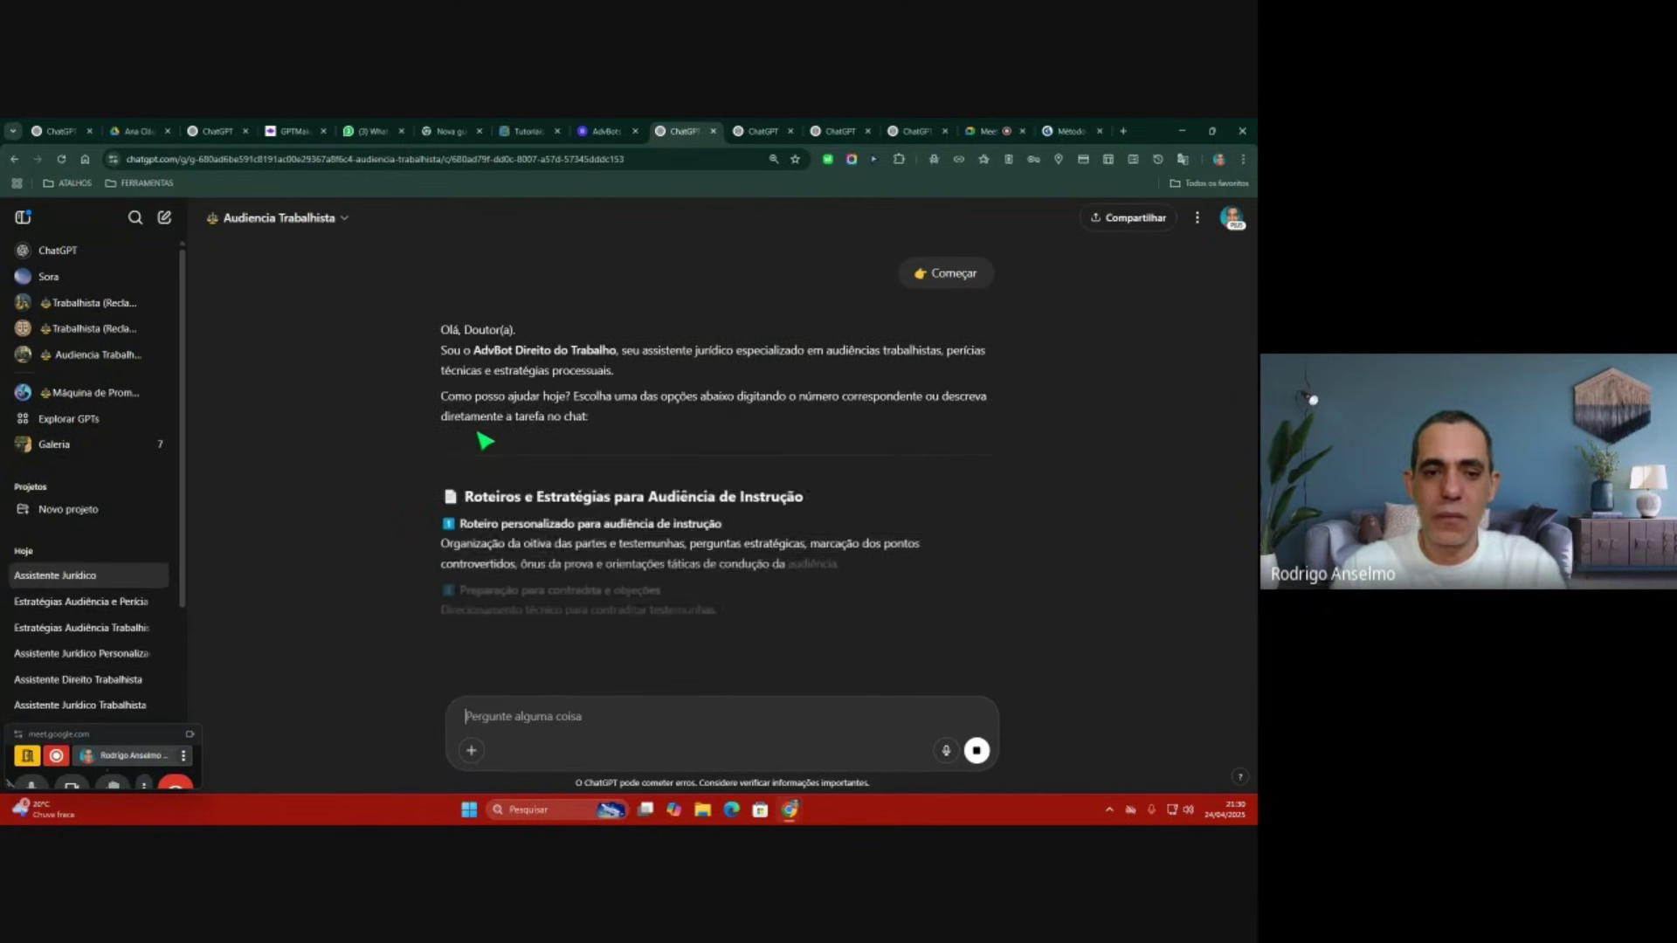
Step: Quote the option "Roteiro personalizado para audiência de instrução" from the reply and send "me mostre um modelo" about it
scroll(645, 420, down, 5)
scroll(646, 421, up, 2)
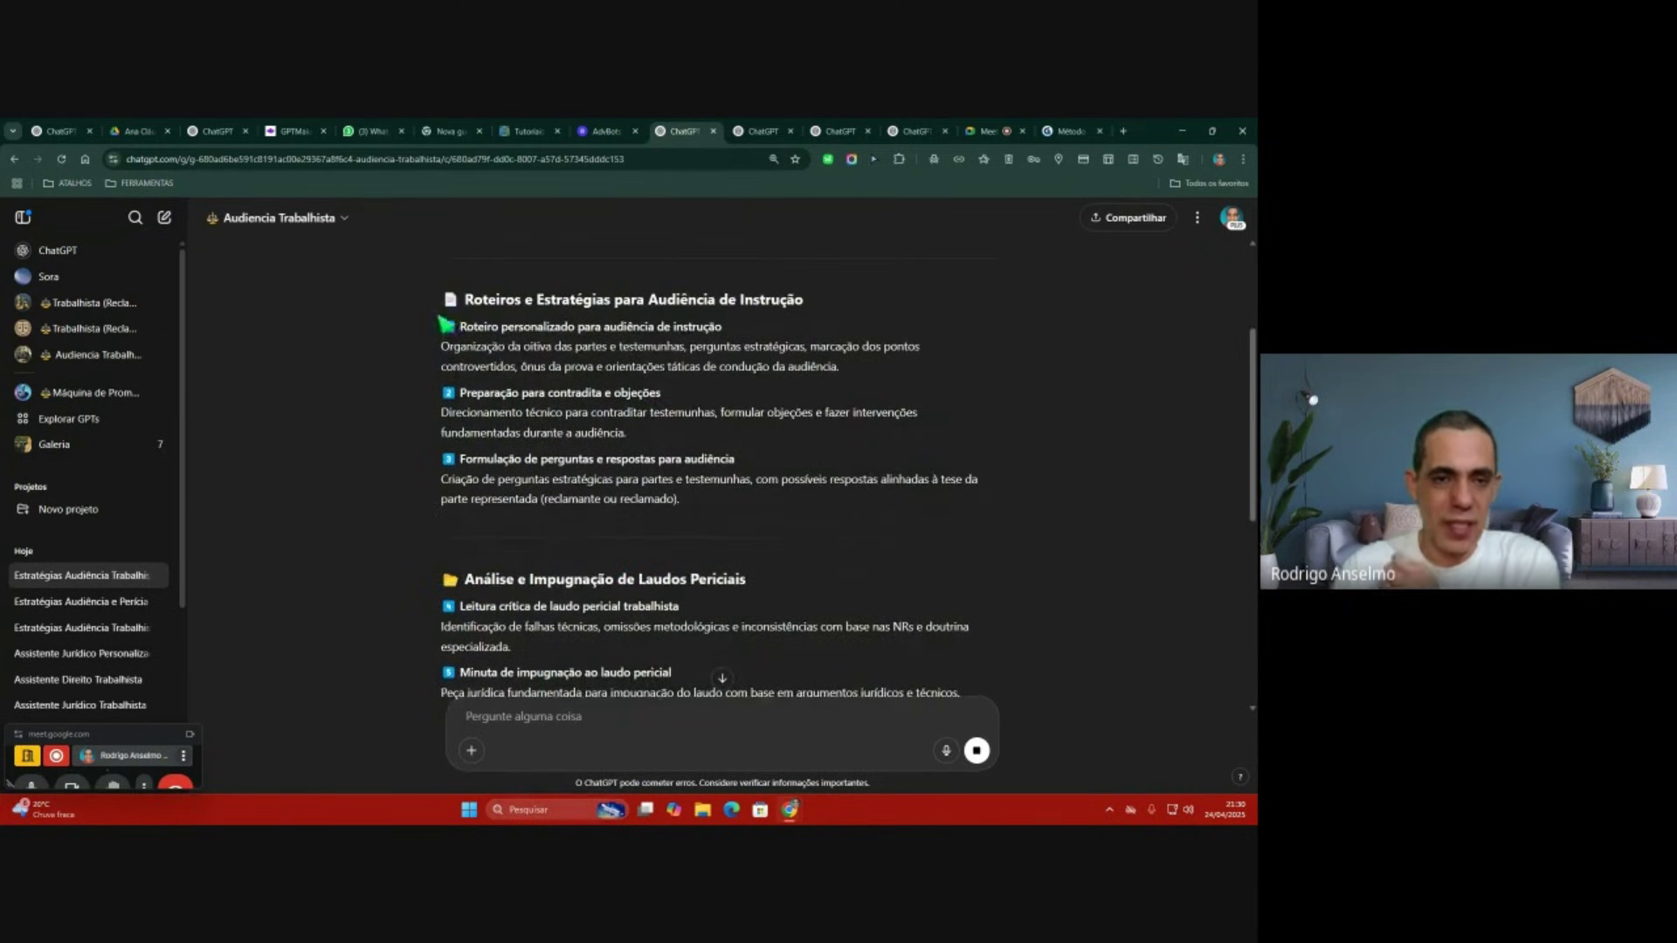
drag(528, 274, 865, 438)
click(597, 384)
drag(446, 329, 774, 331)
click(453, 304)
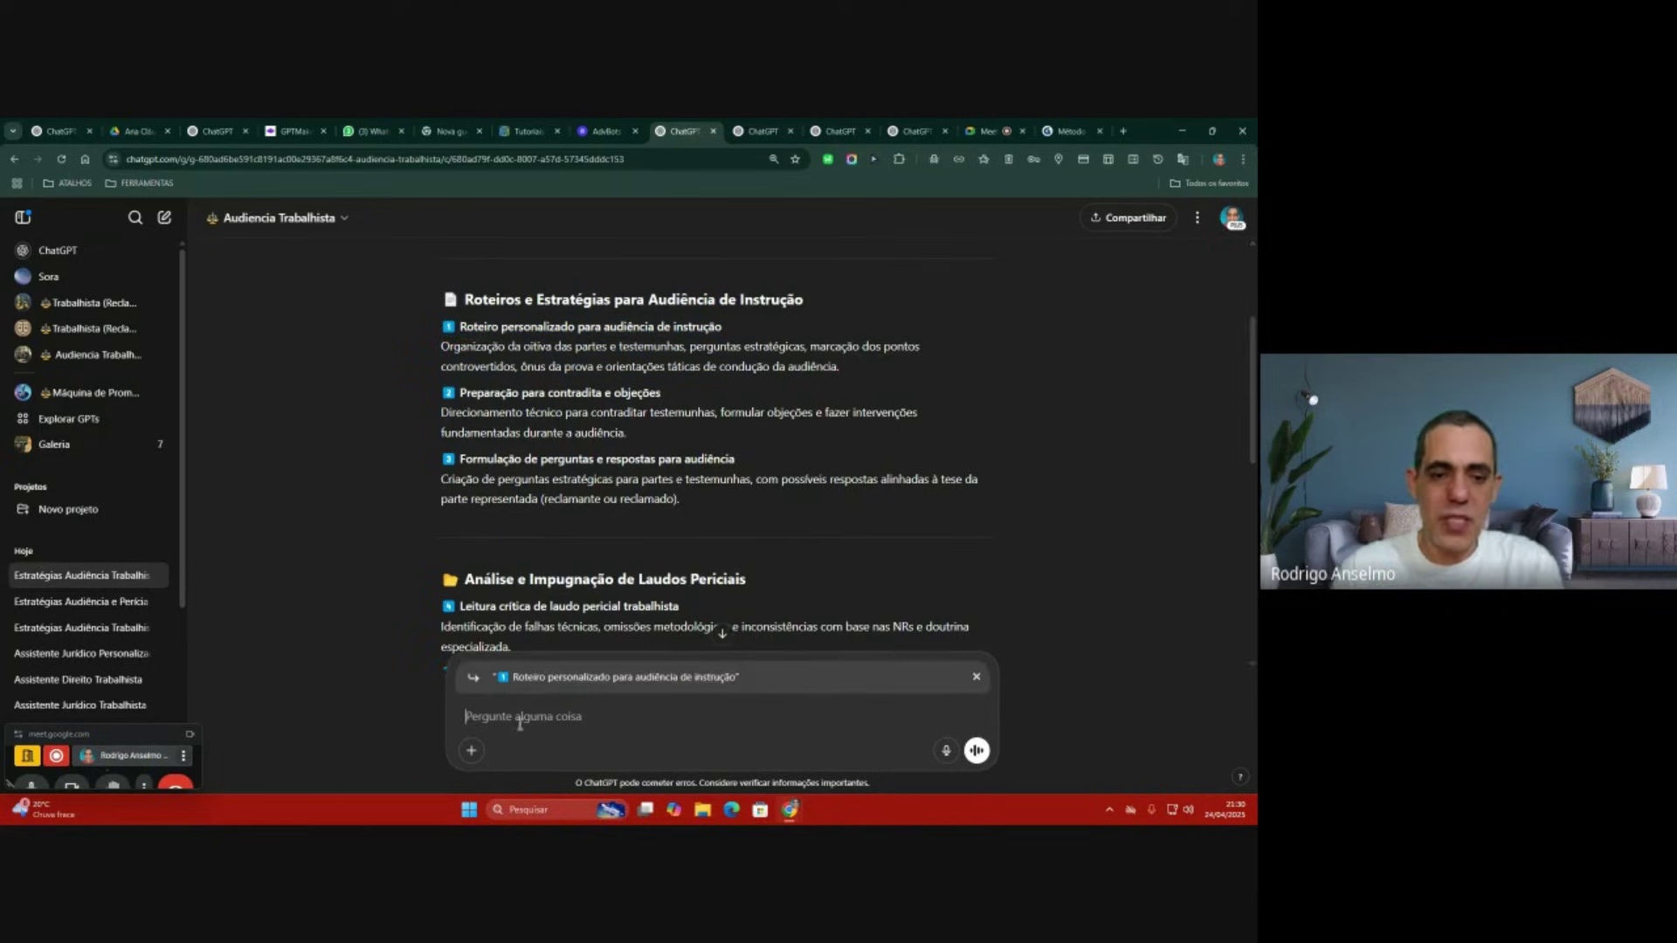
text(me mostre um modelo)
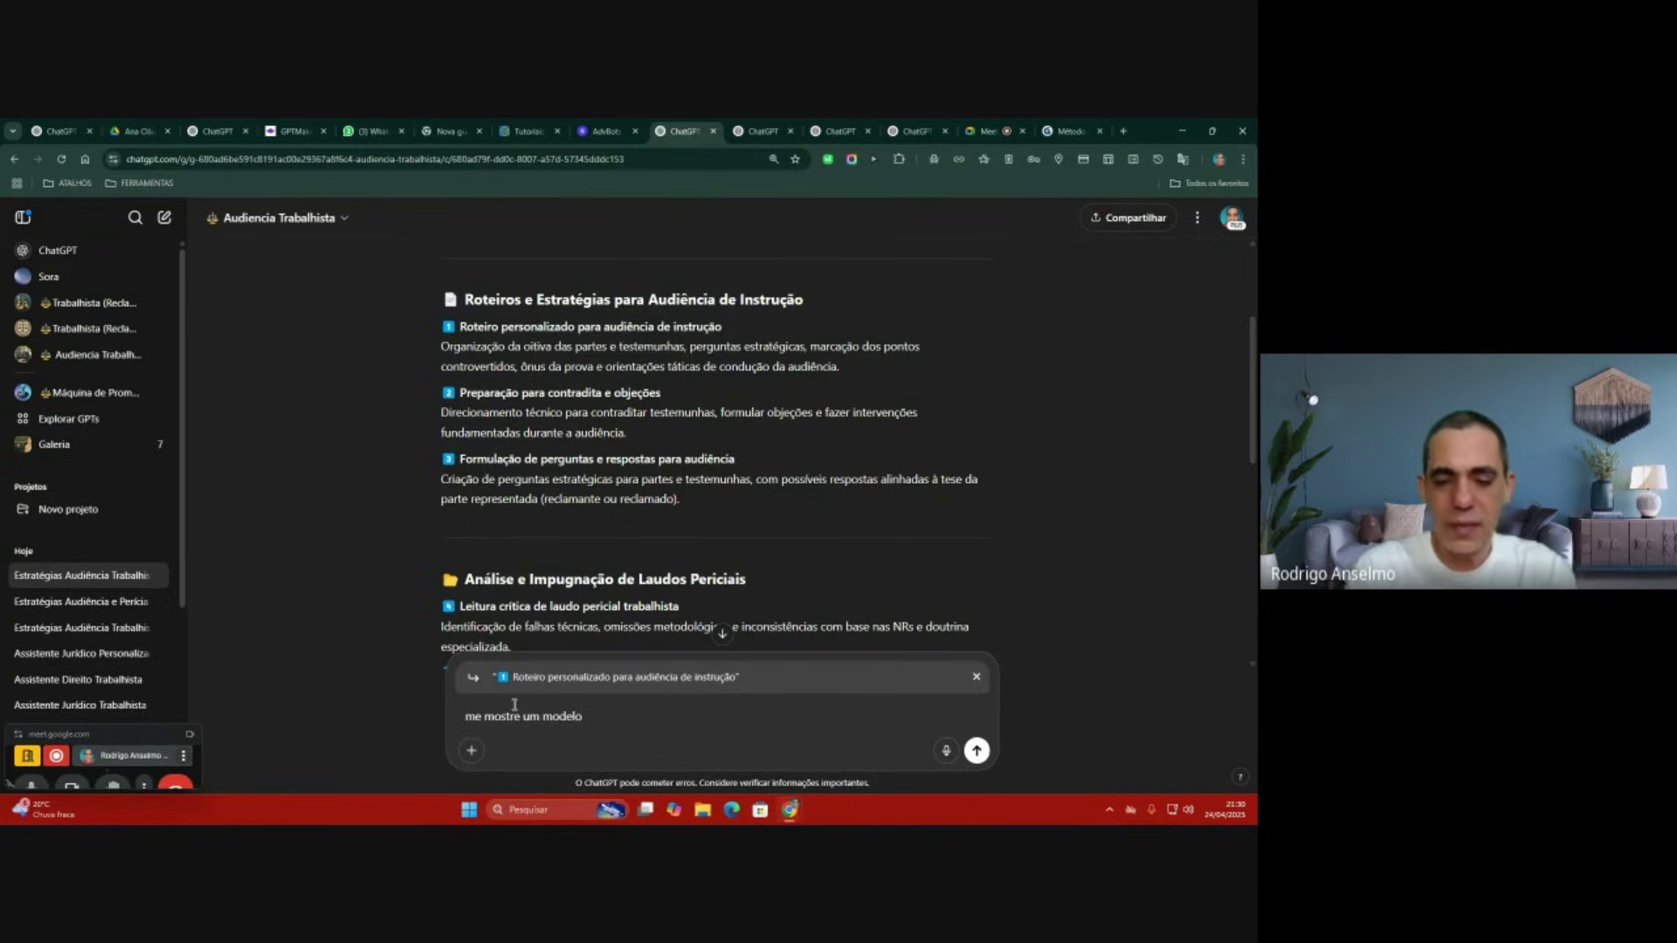
key(Return)
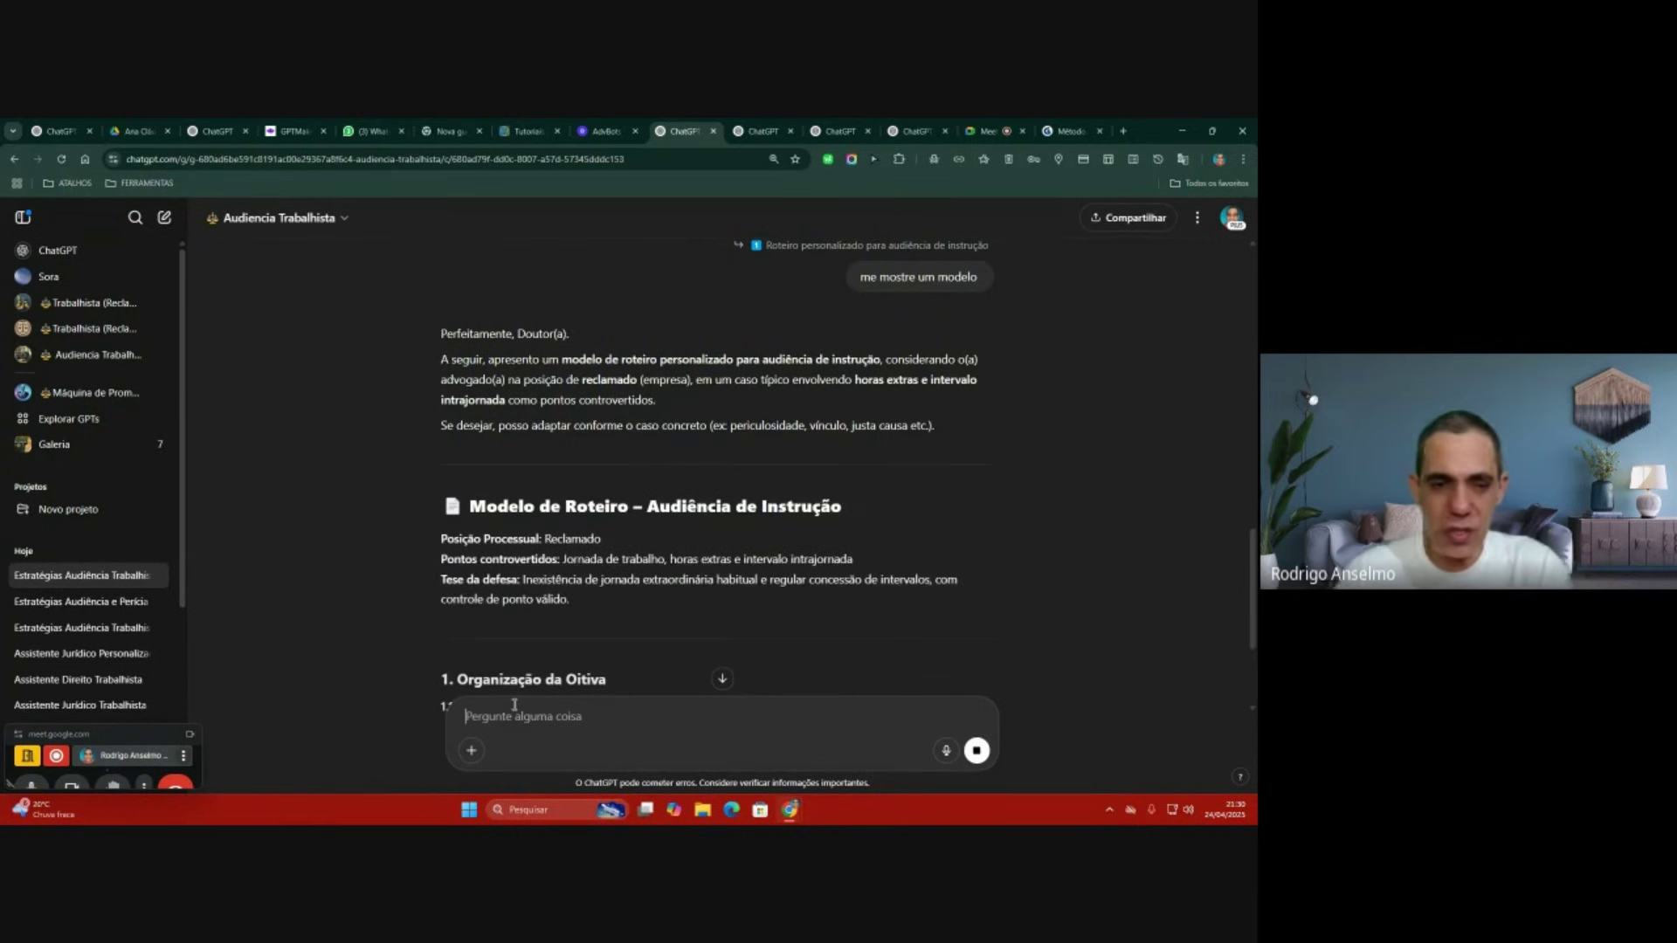
Step: Read through the generated "Modelo de Roteiro – Audiência de Instrução" down to the section Orientações Estratégicas para Audiência
scroll(611, 485, down, 1)
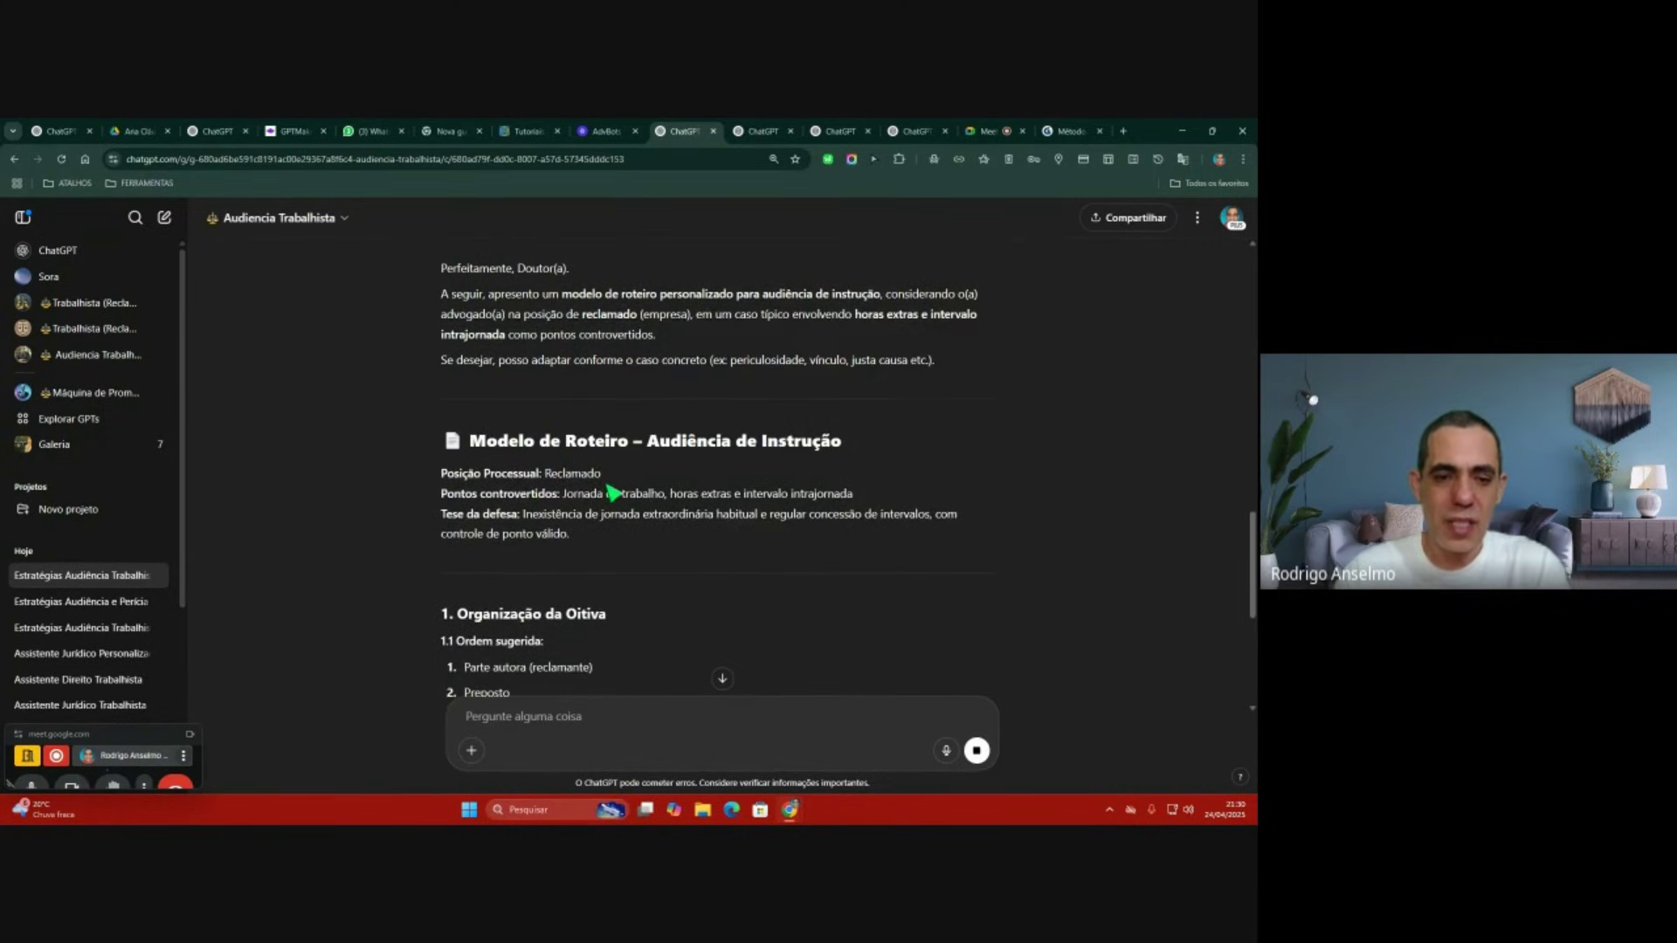
scroll(611, 489, down, 4)
drag(448, 301, 719, 302)
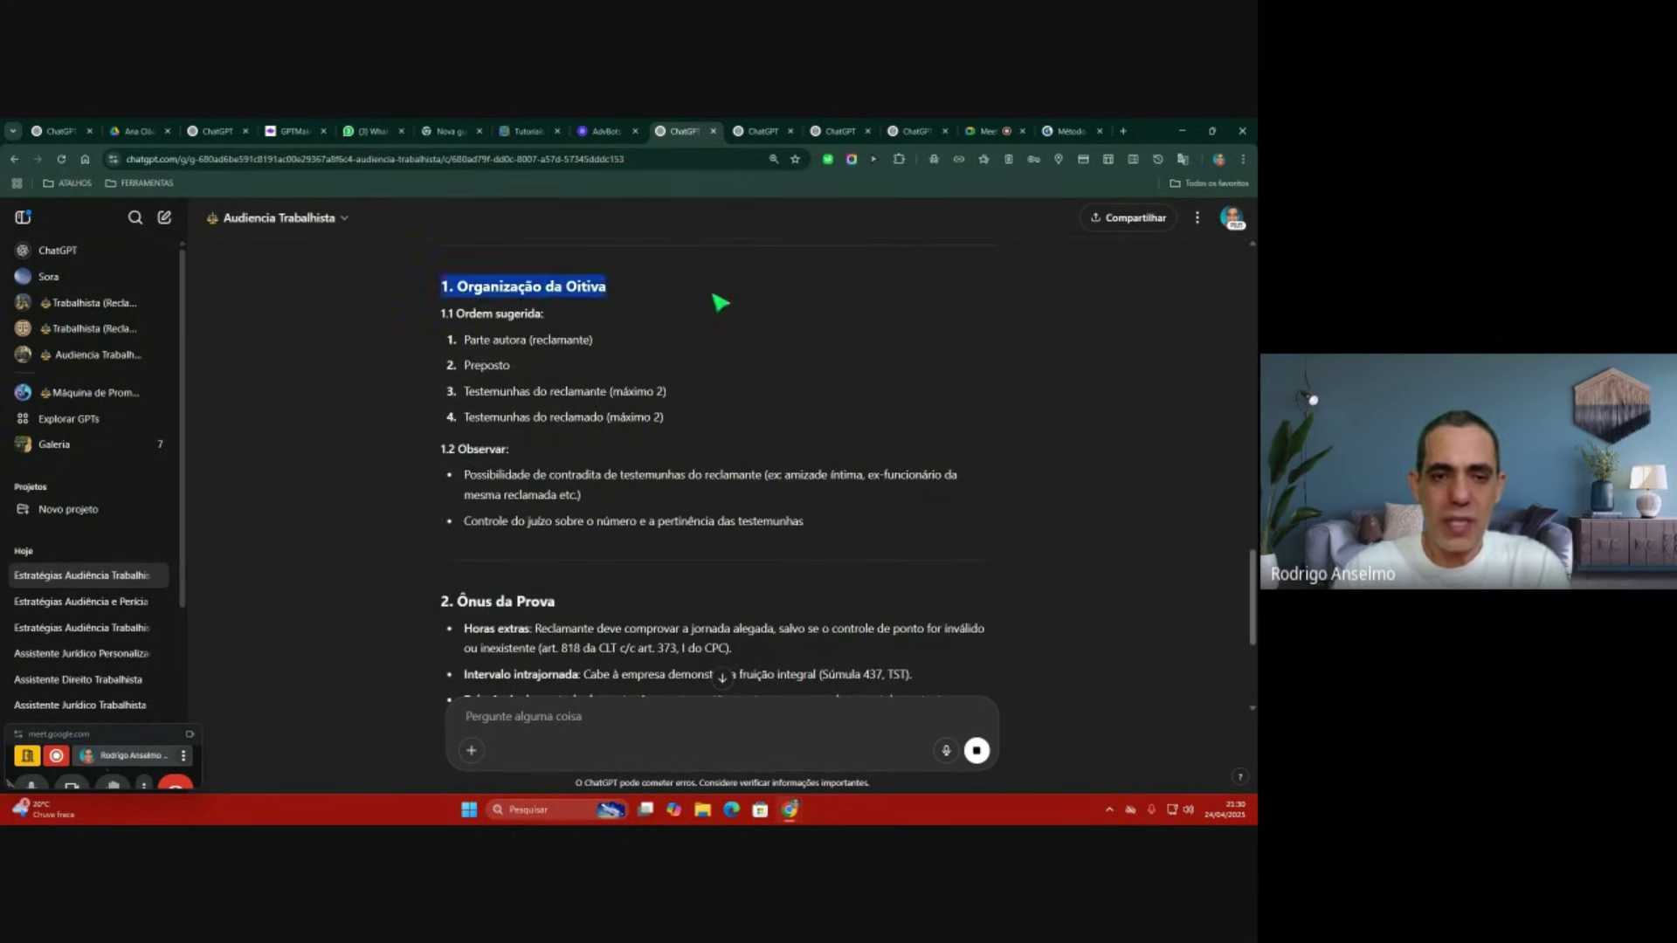
scroll(642, 460, down, 3)
drag(424, 420, 677, 474)
click(677, 474)
scroll(475, 477, down, 2)
drag(430, 476, 618, 477)
click(749, 476)
scroll(752, 479, down, 3)
scroll(750, 479, down, 5)
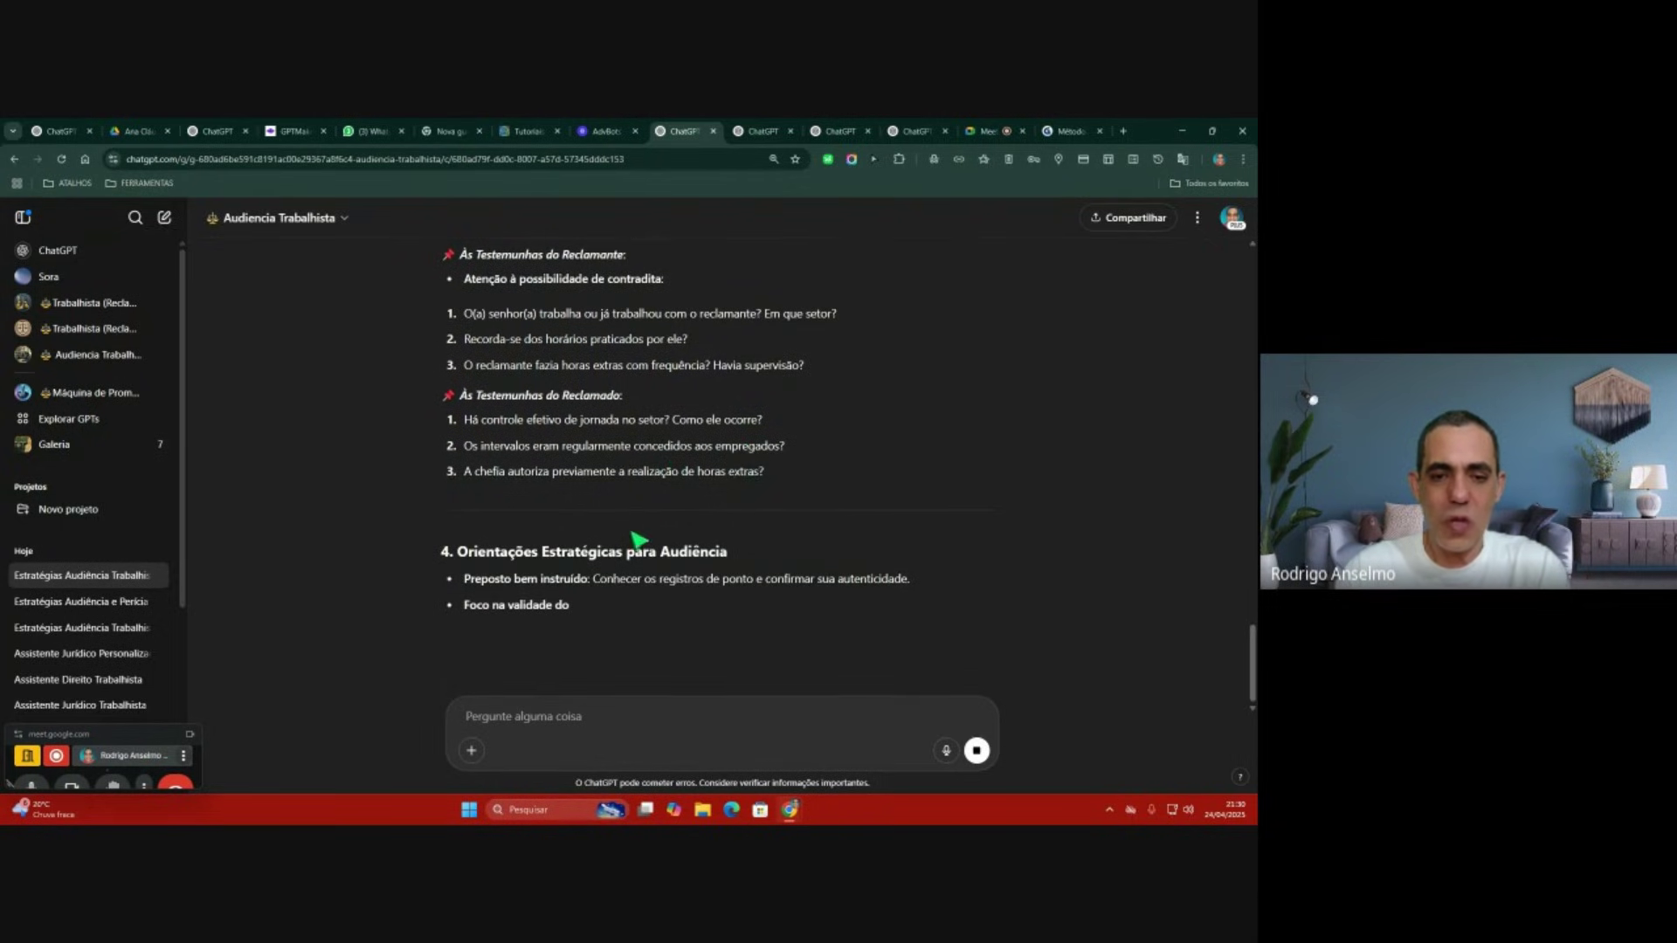
scroll(831, 537, down, 3)
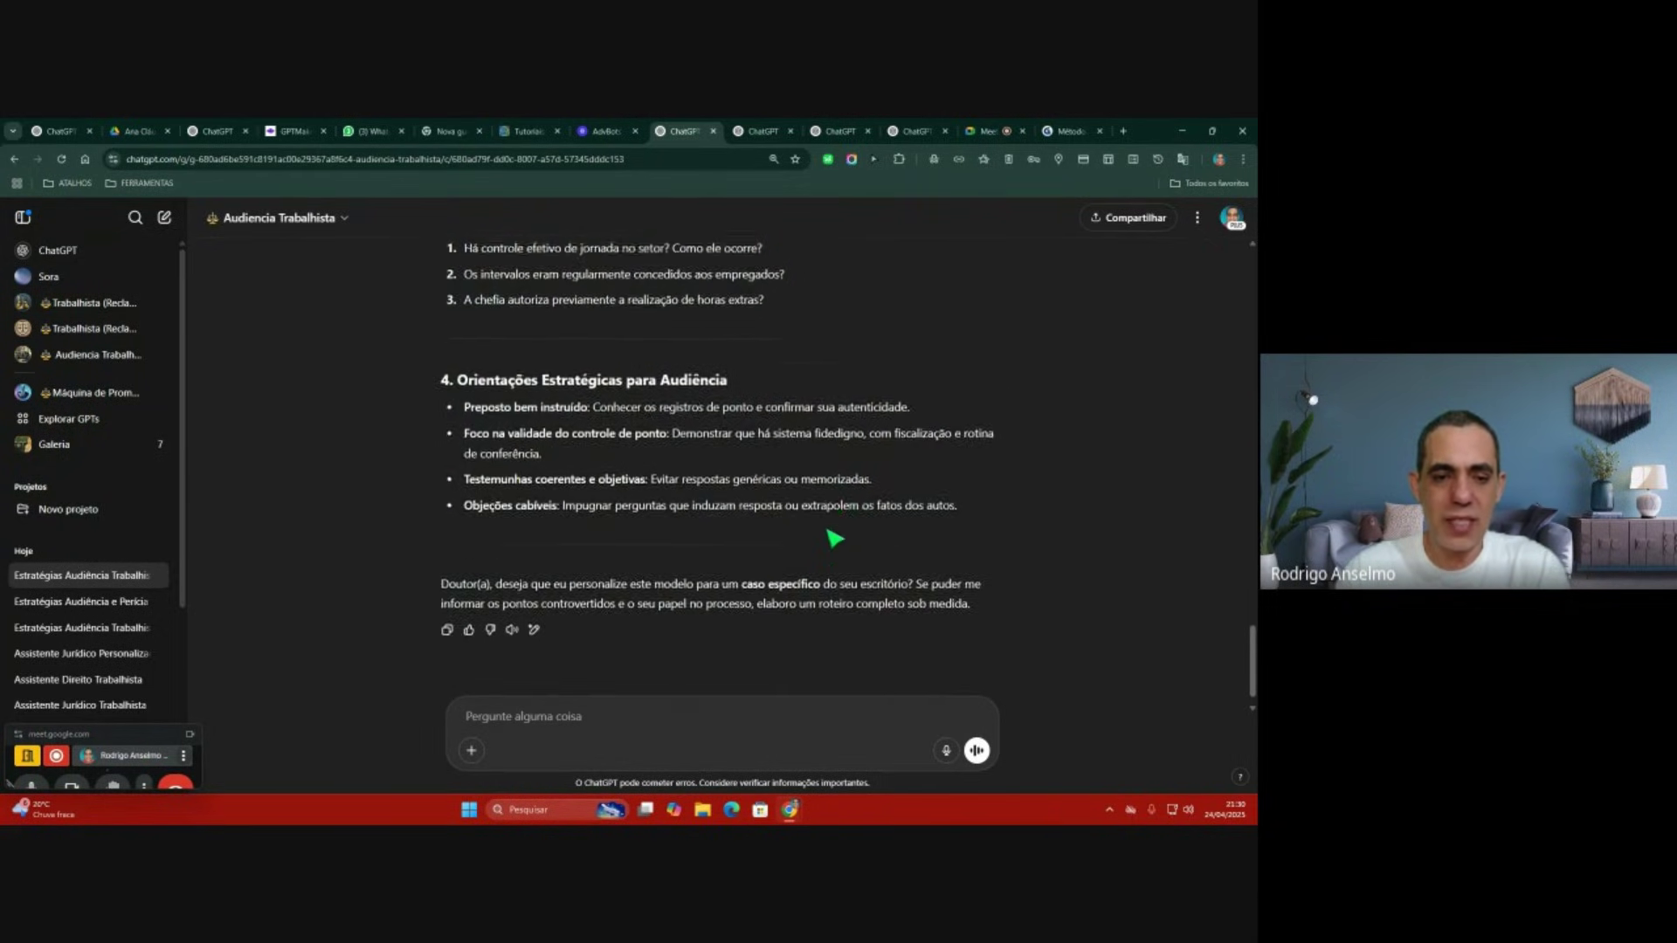
scroll(834, 538, down, 1)
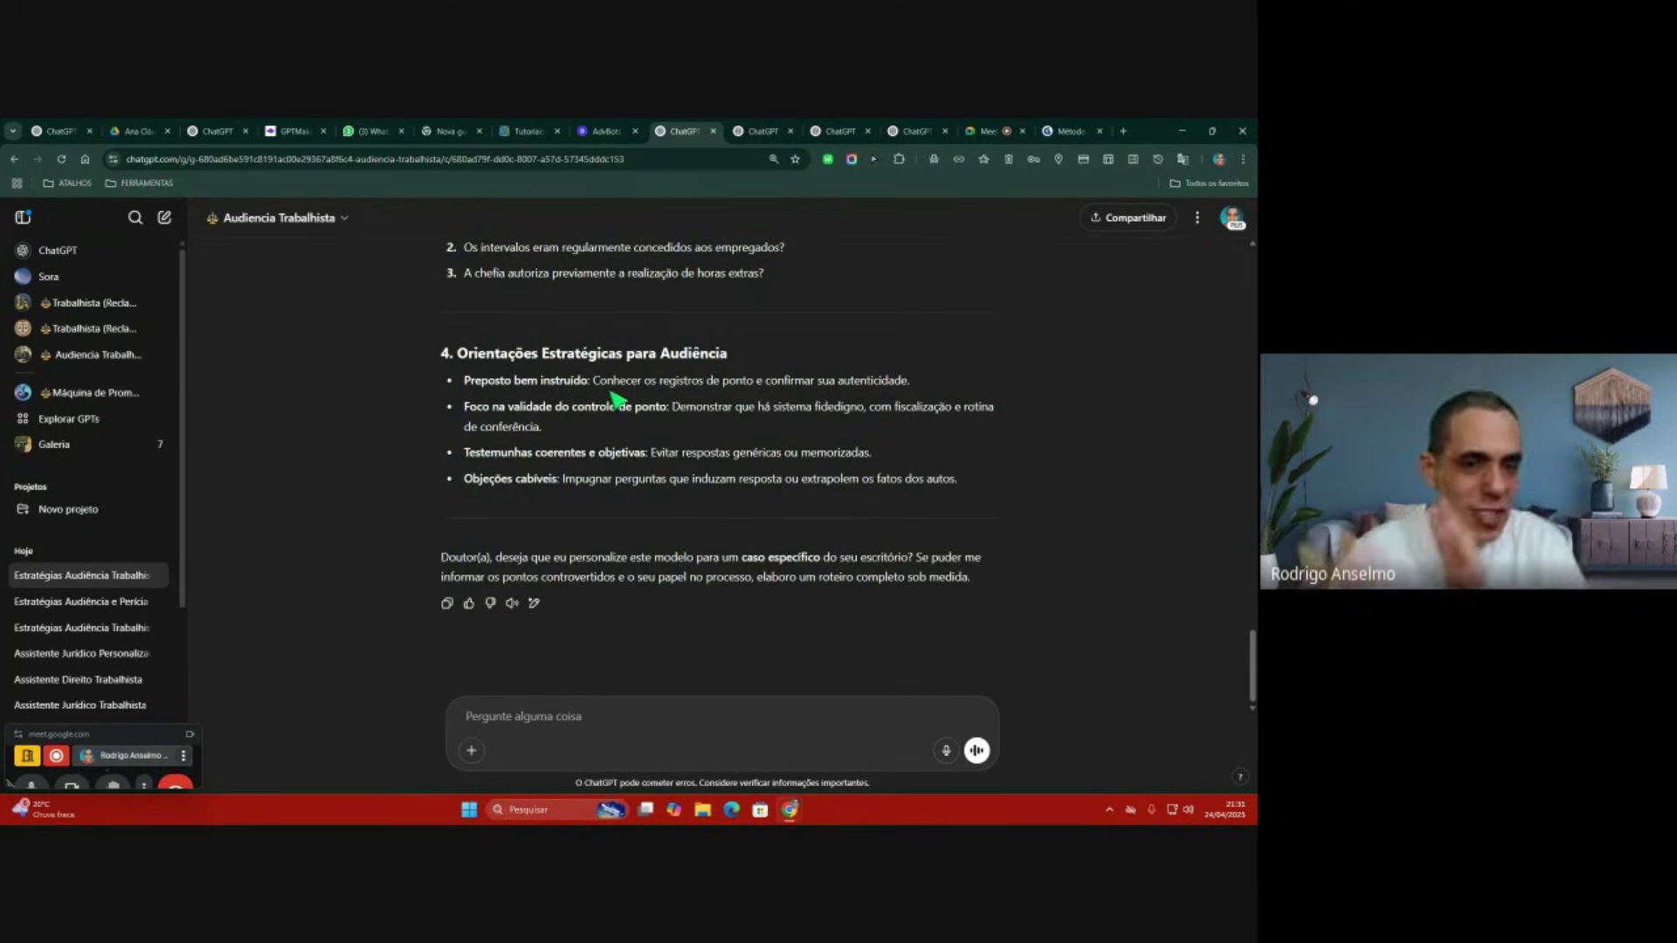
Step: Quote the option "Minuta de impugnação ao laudo pericial" from the earlier option menu and send "mostre um modelo" about it
scroll(629, 407, up, 15)
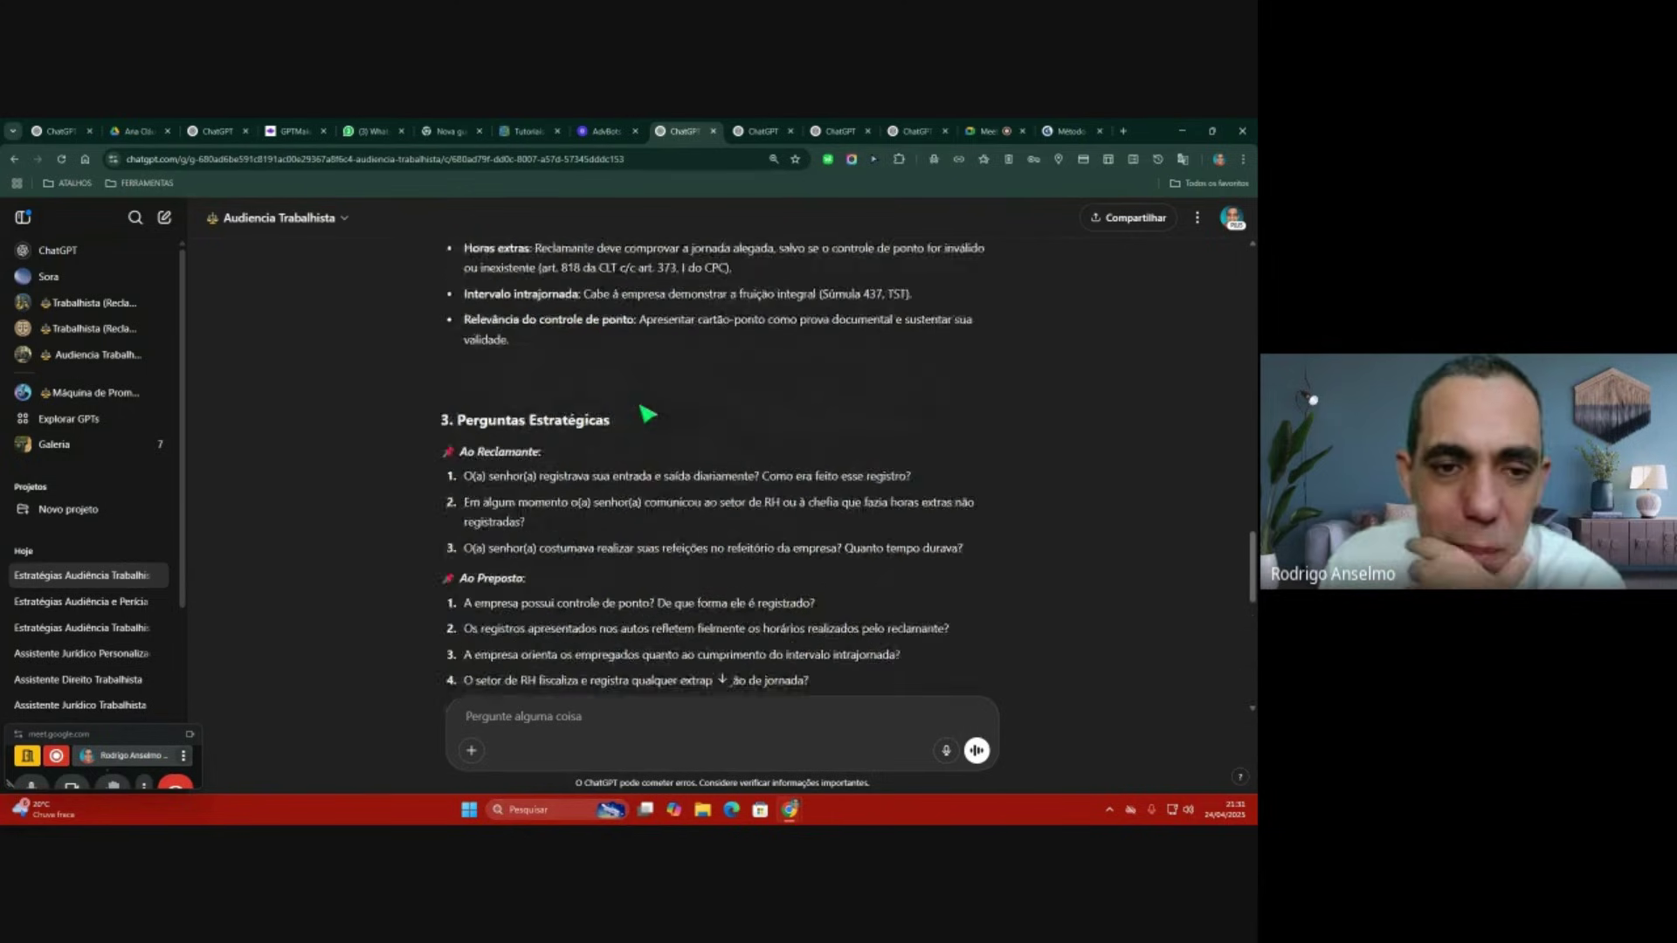
scroll(647, 415, up, 10)
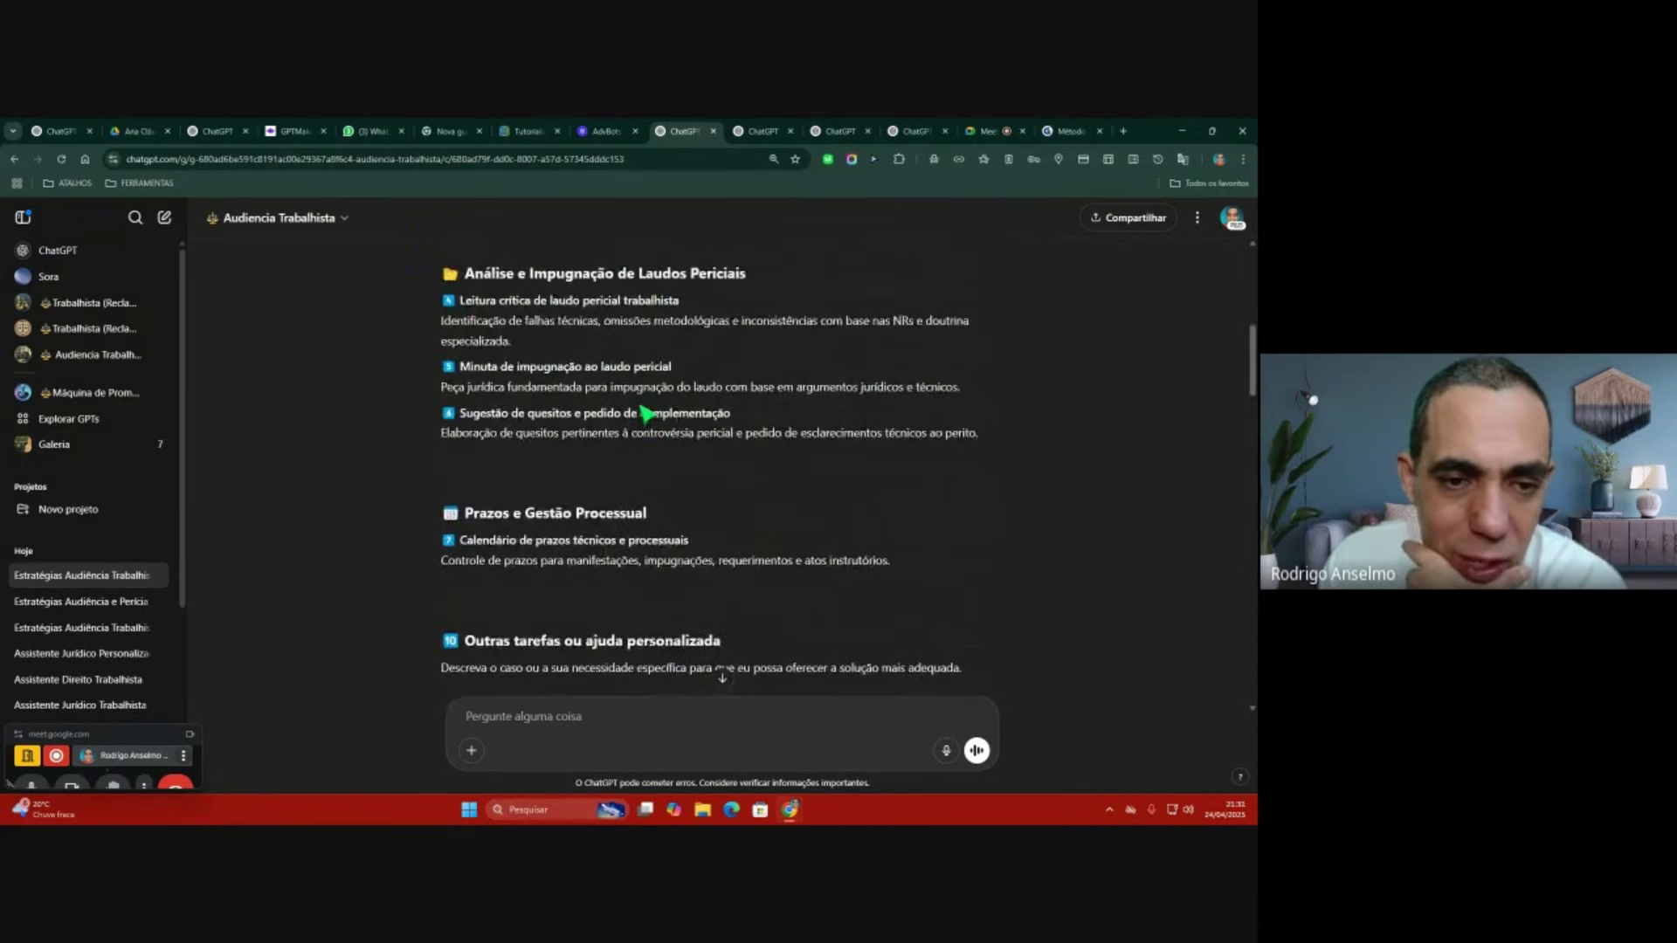
drag(454, 371, 789, 375)
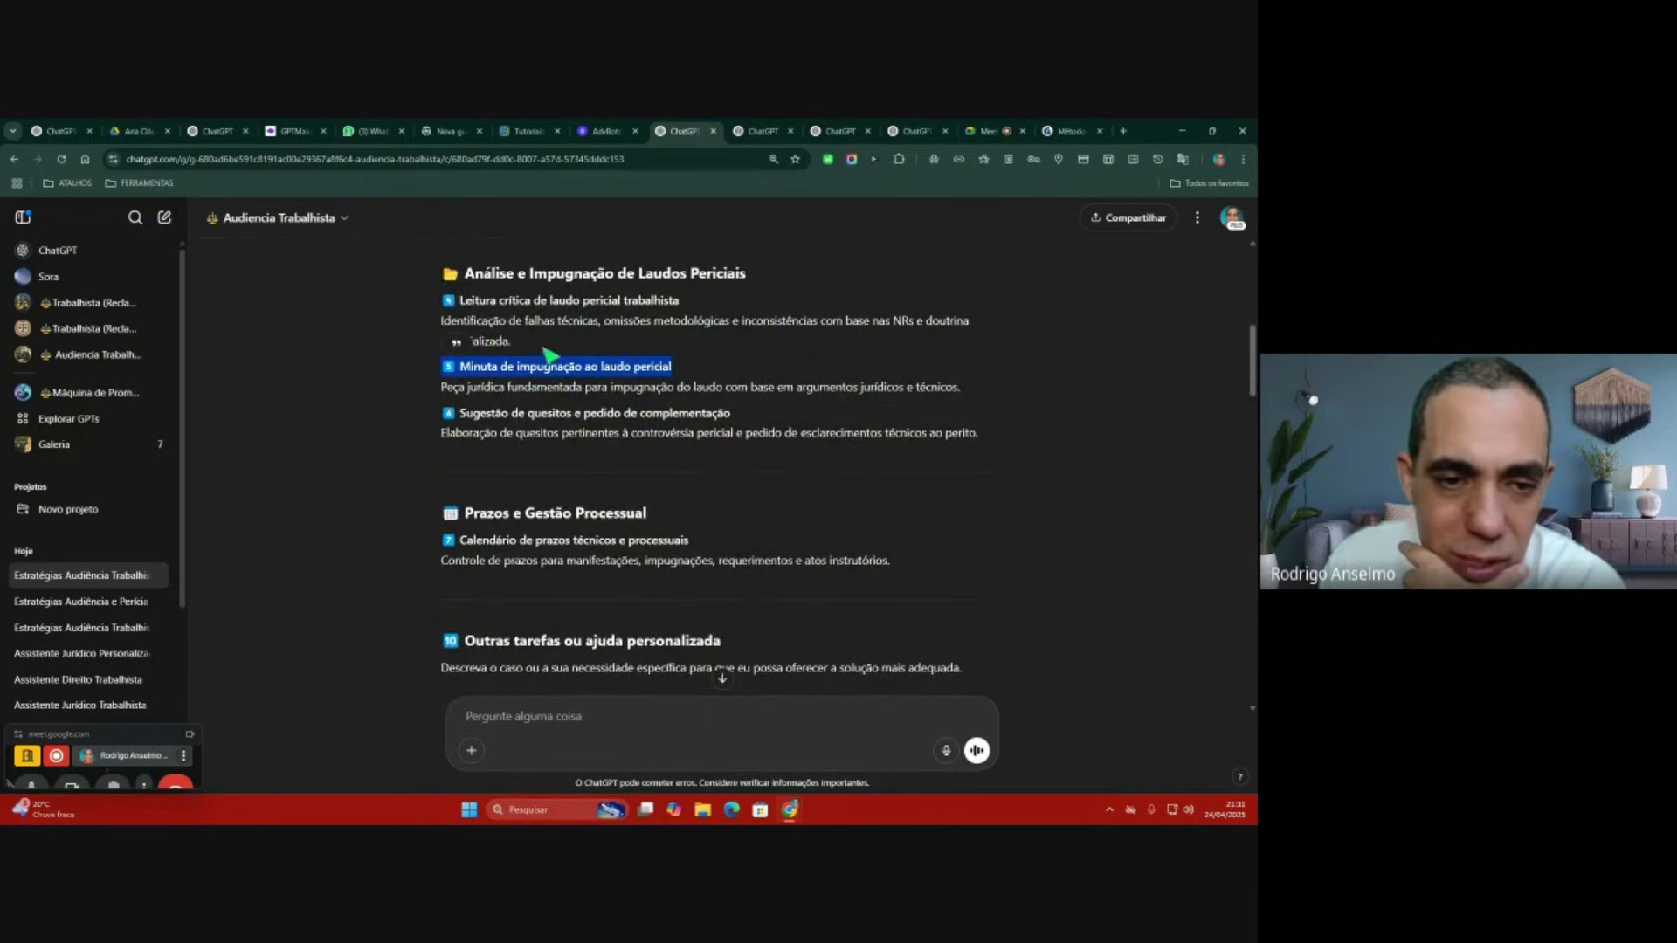
click(459, 347)
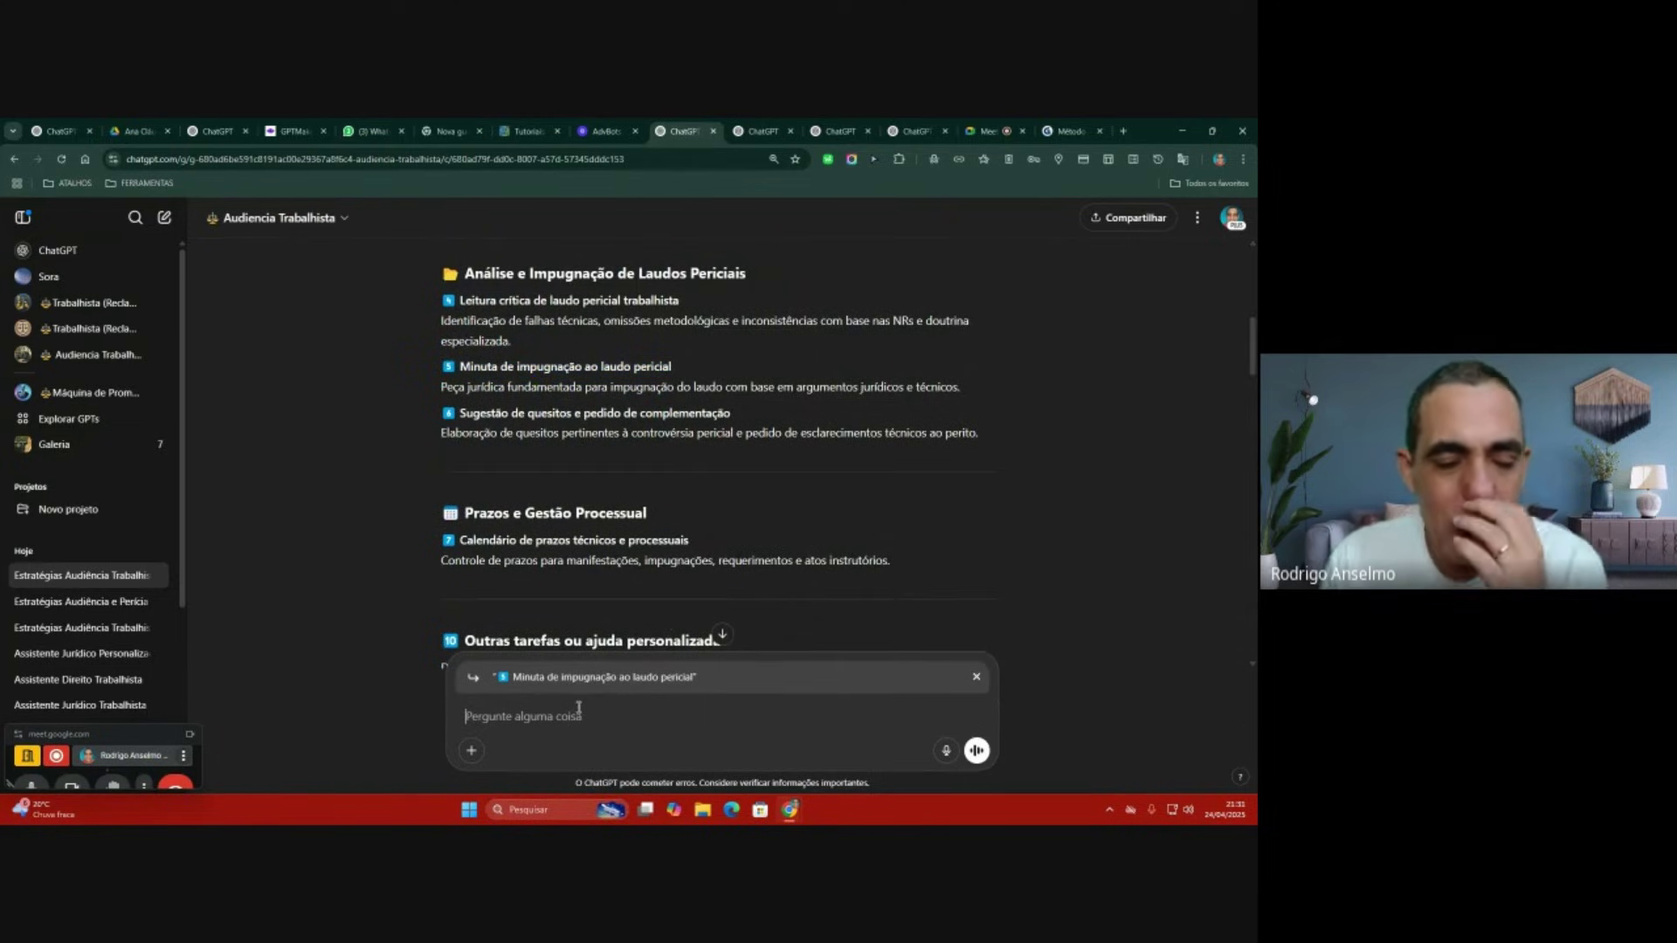
text(mostre um modelo)
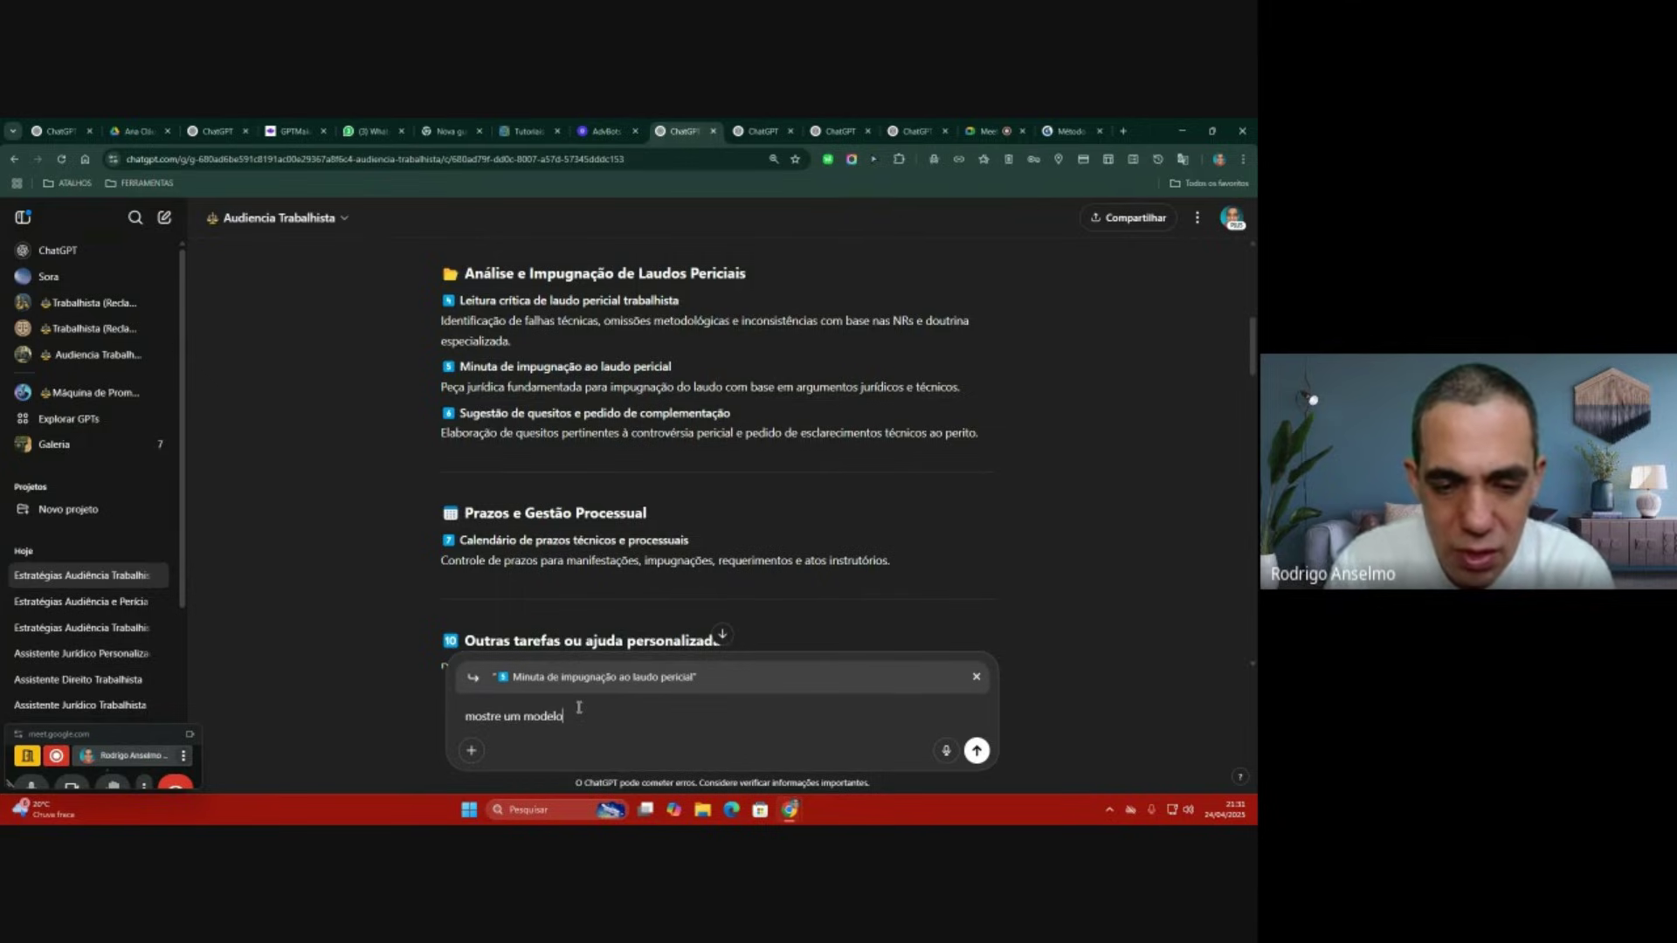
key(Return)
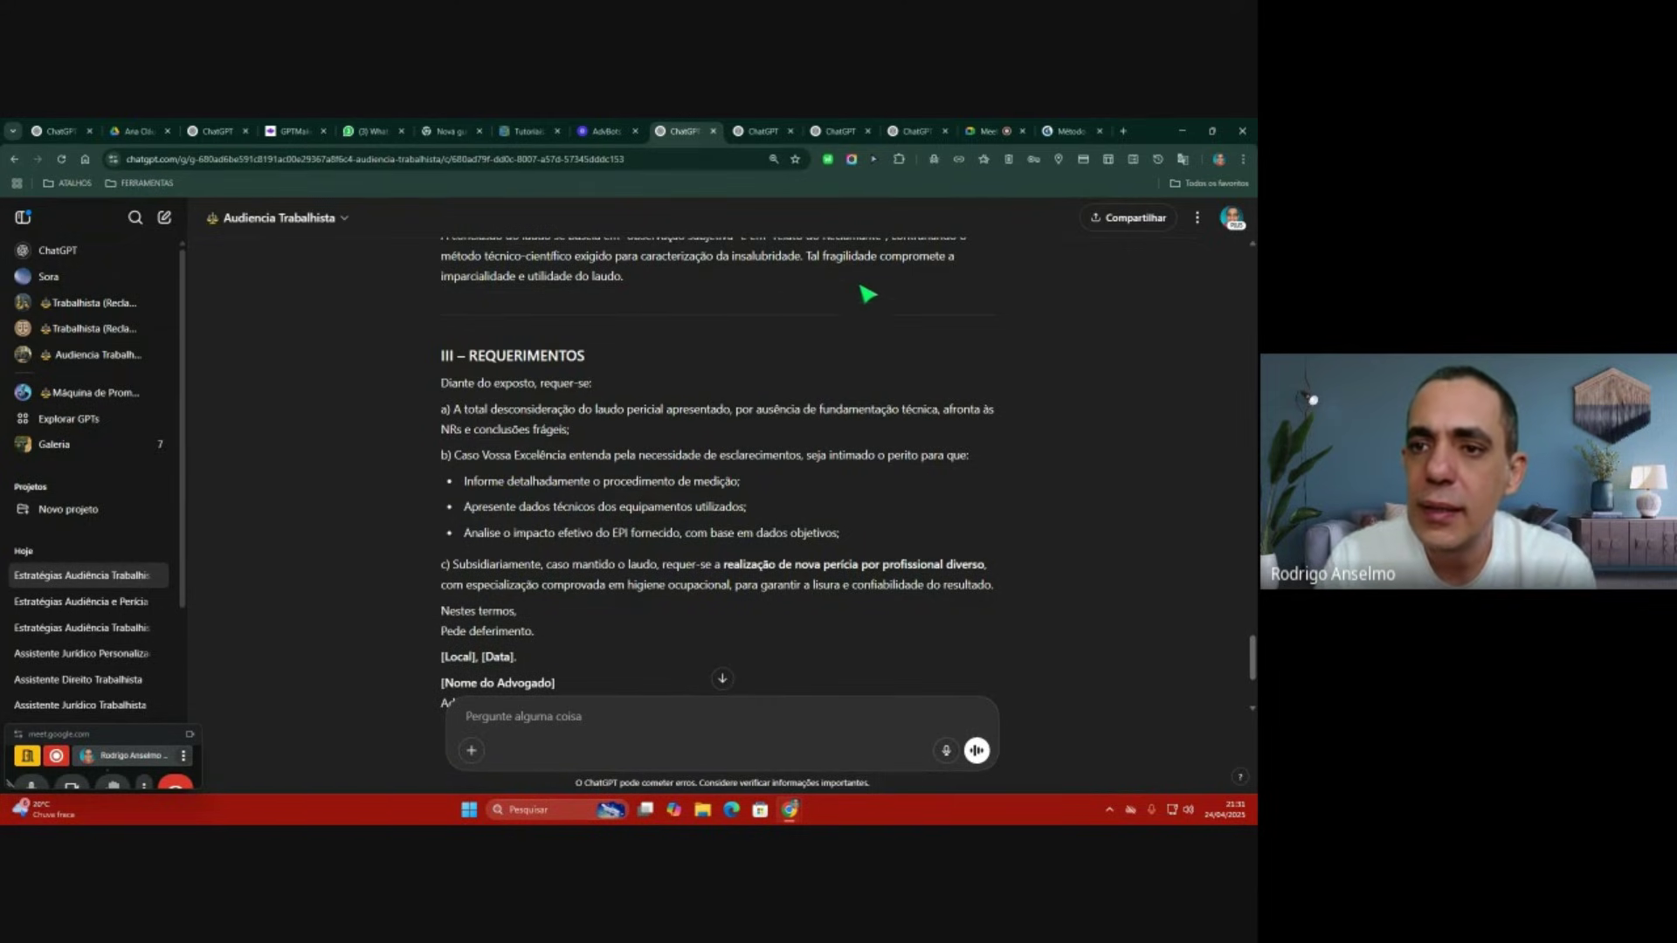
Step: Switch to the ongoing Google Meet call
click(987, 131)
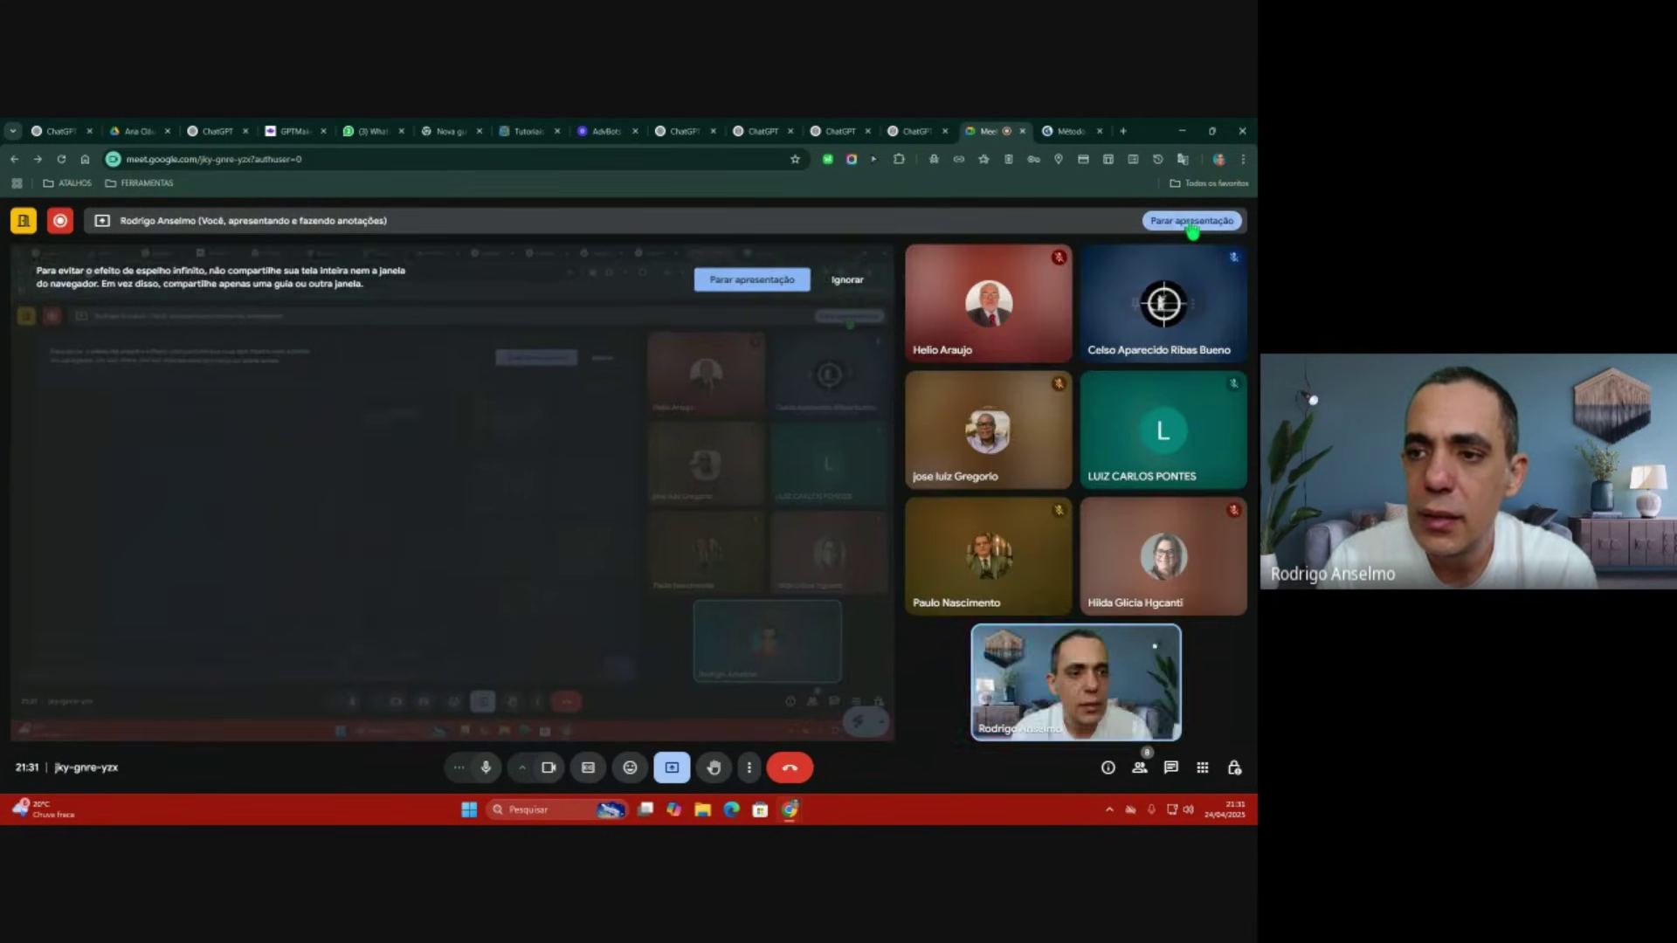